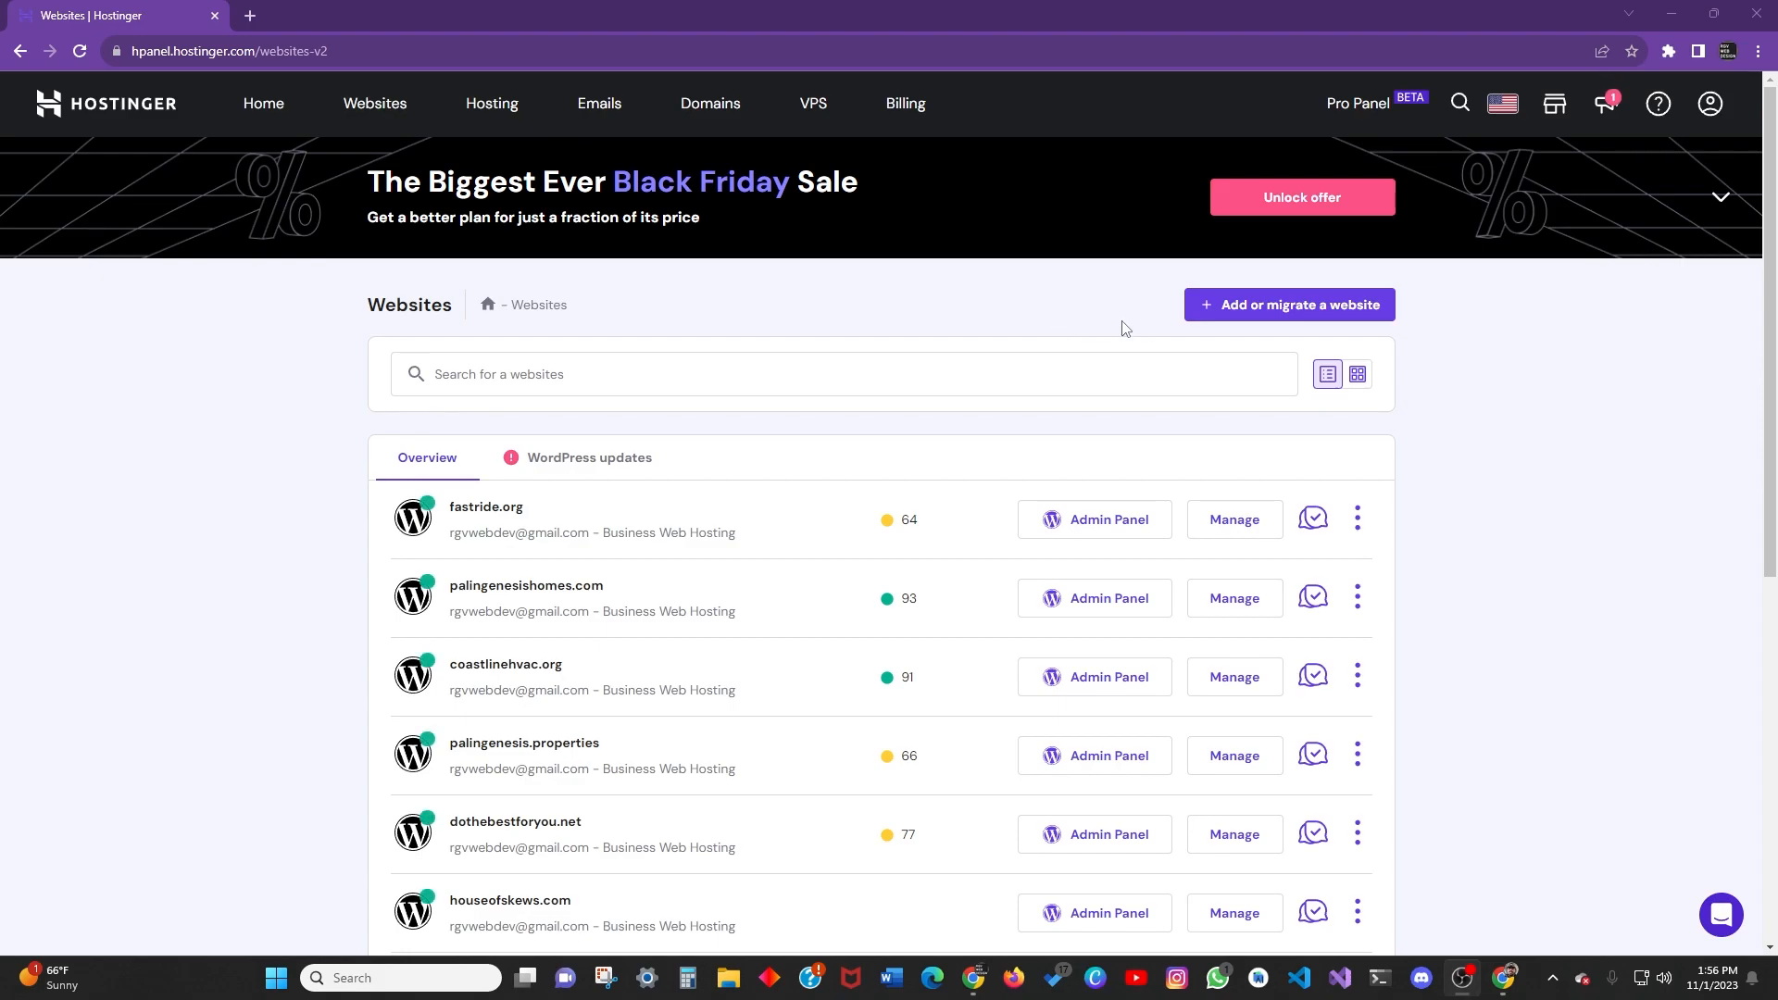
# Start a new Business website in hPanel with WordPress as the platform.
pyautogui.click(1188, 306)
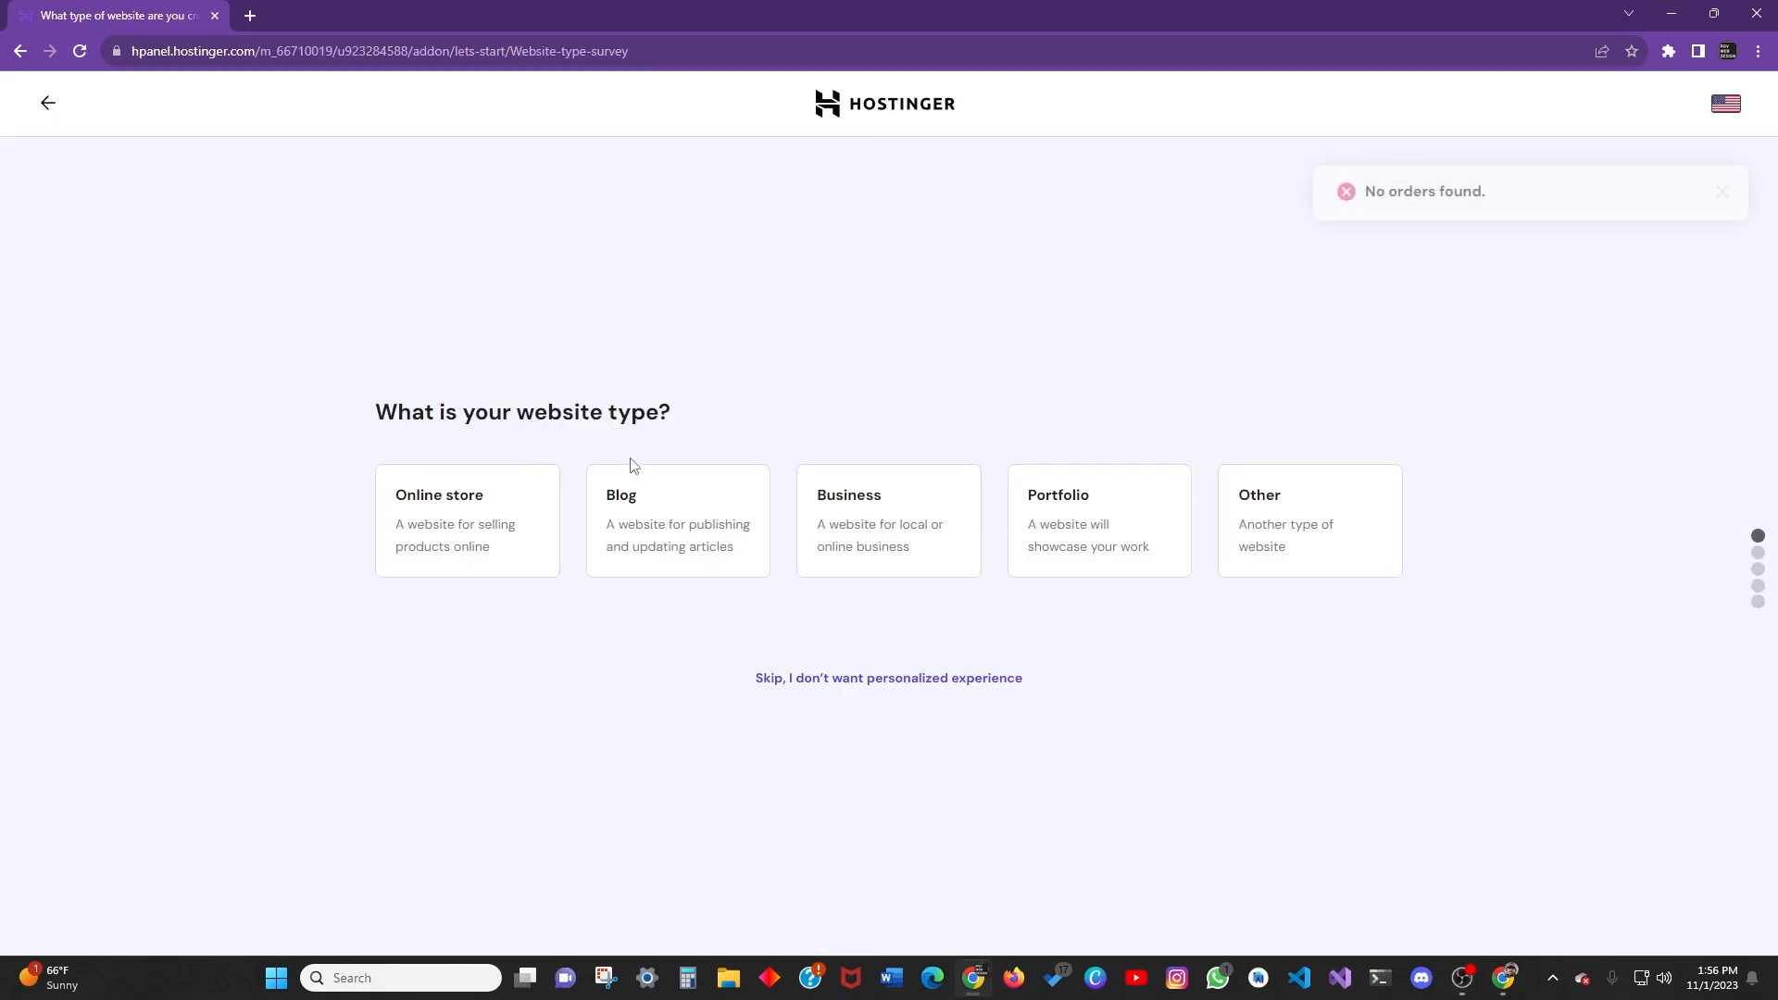
pyautogui.click(874, 544)
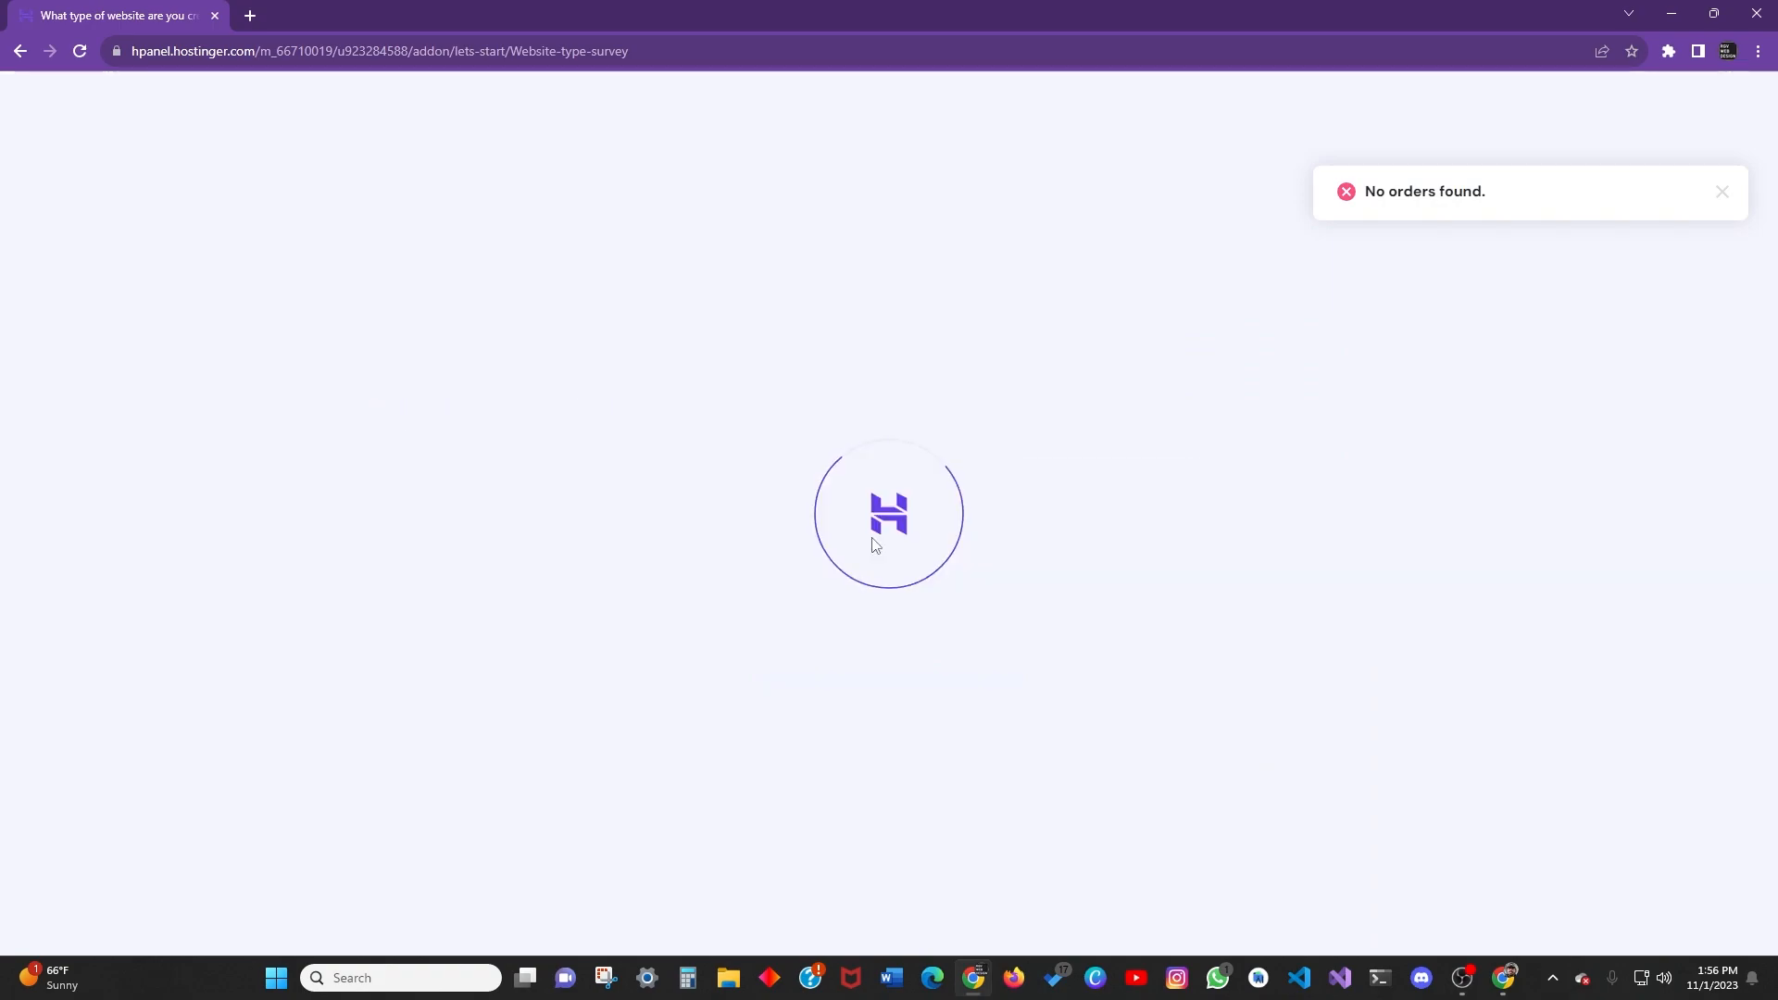
pyautogui.click(763, 694)
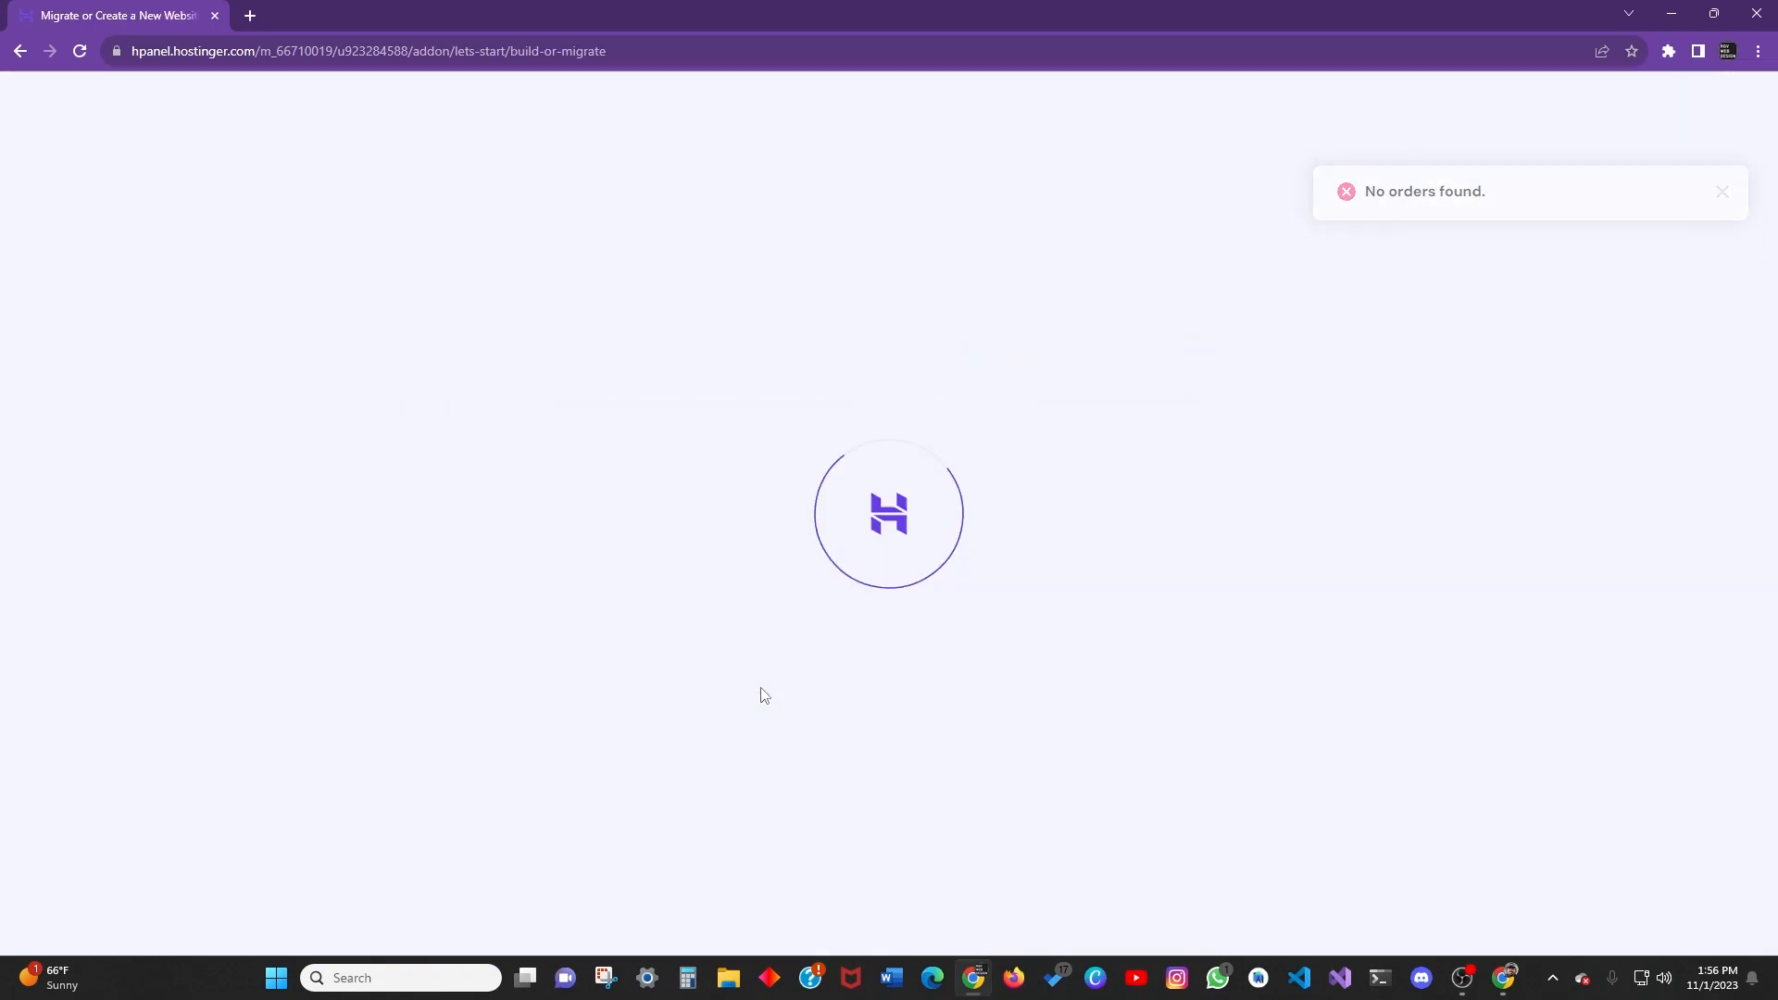
pyautogui.click(953, 279)
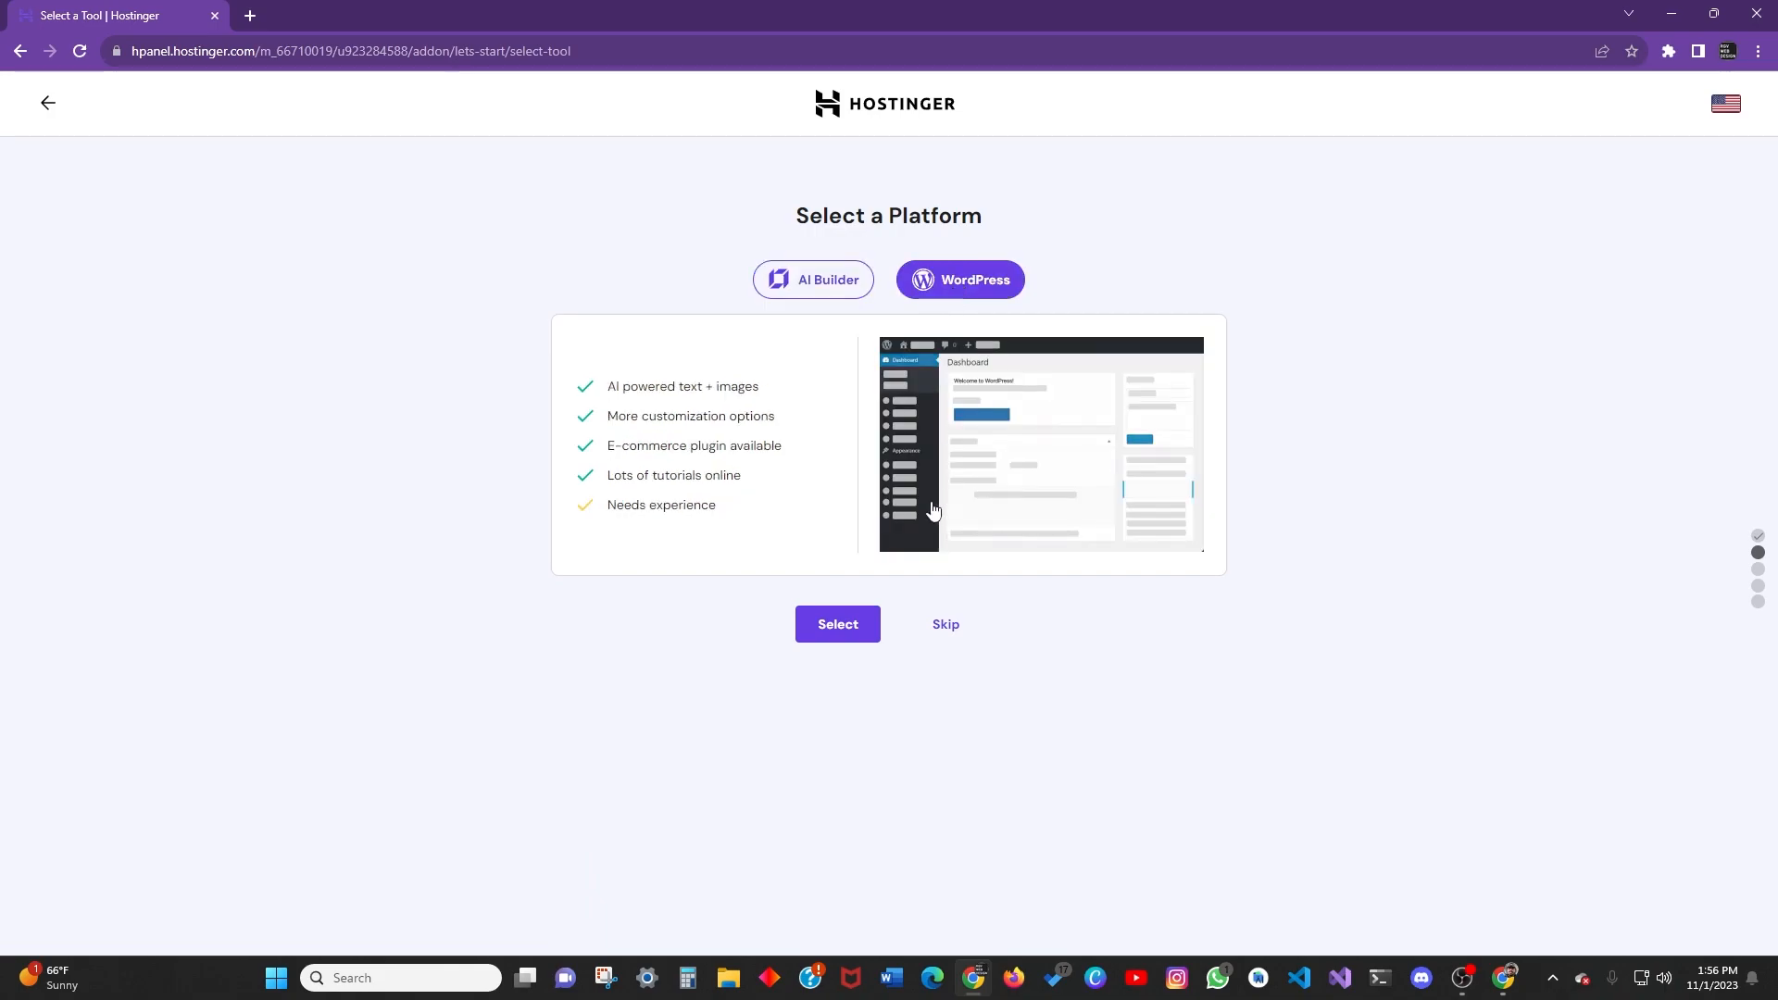
pyautogui.click(844, 622)
# Enter the WordPress account password, submit the login details, and skip the suggested plugins.
pyautogui.hotkey('ctrl', 'v')
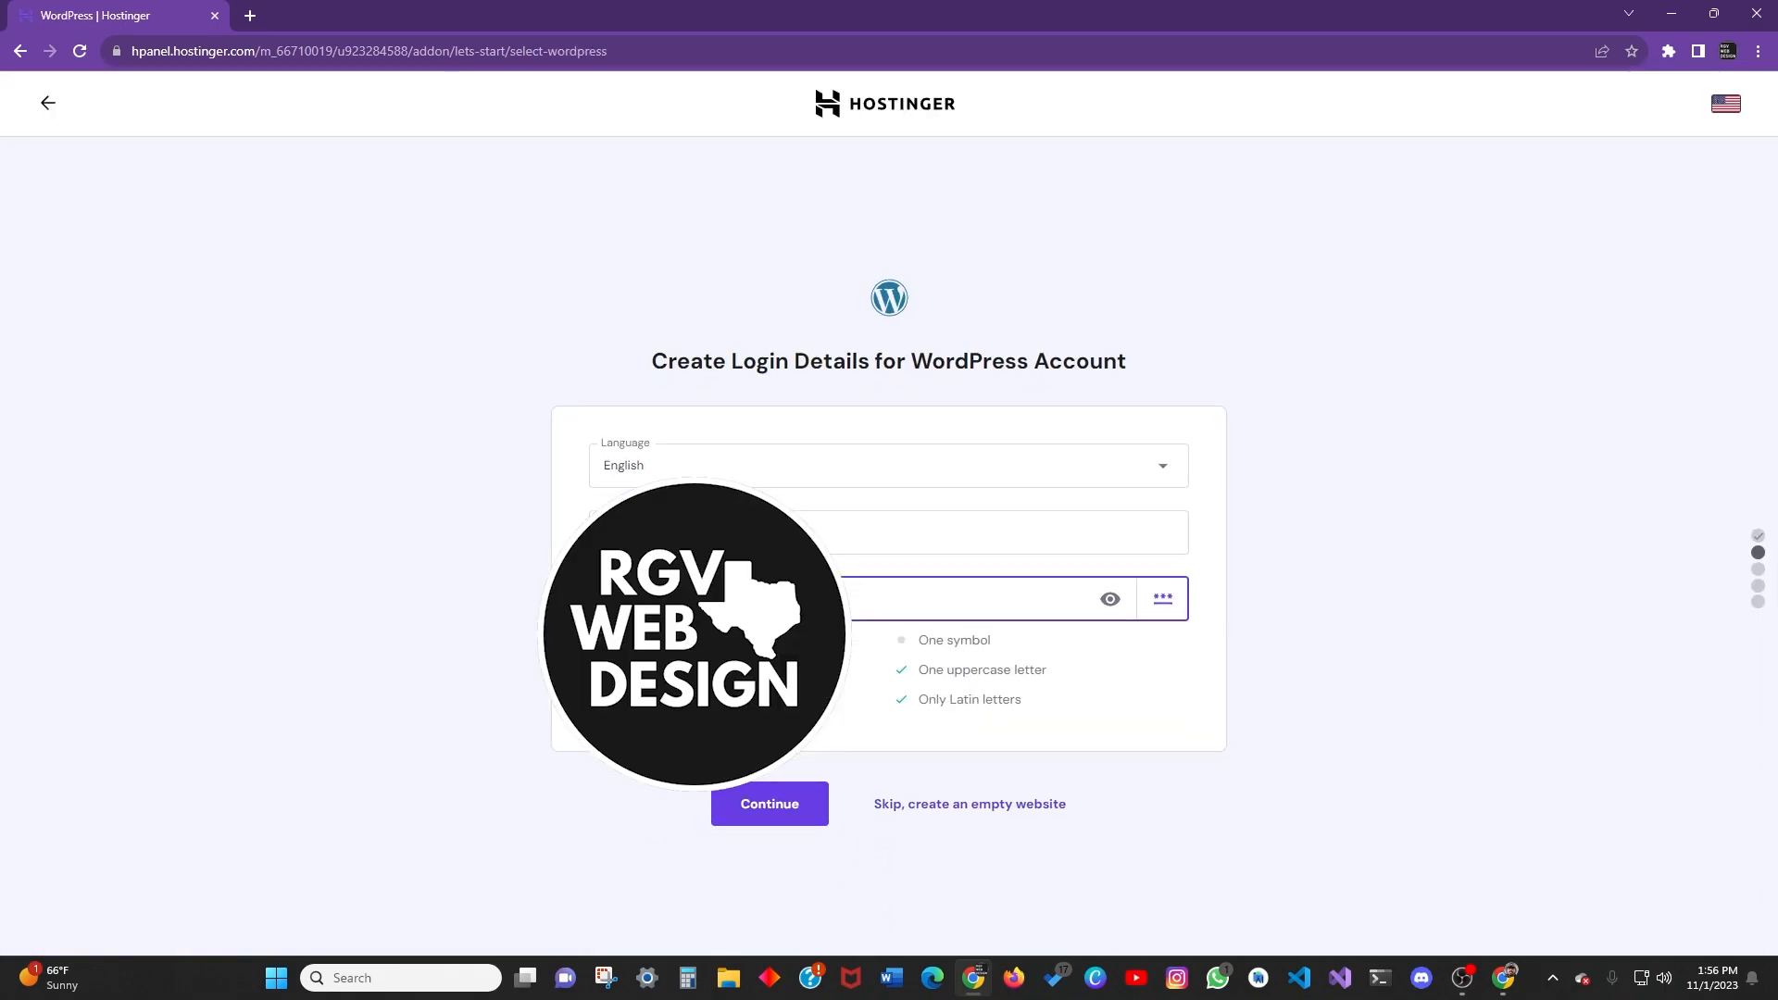
pyautogui.write('!')
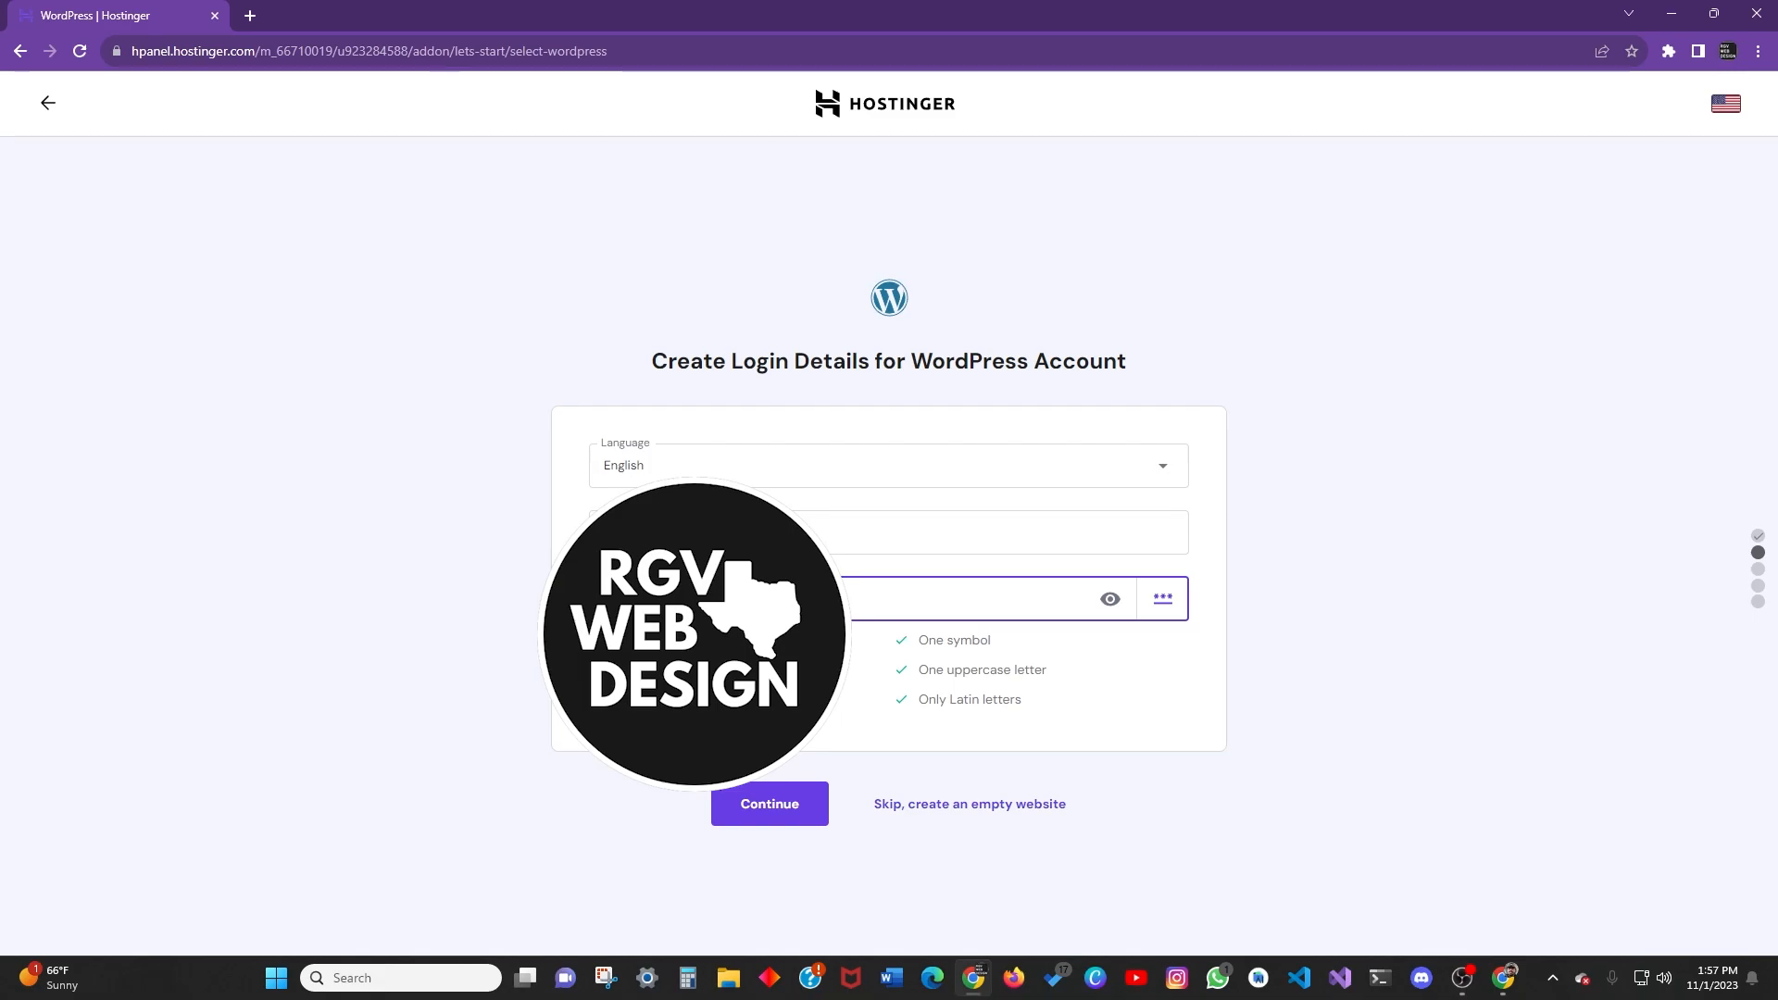
pyautogui.click(769, 804)
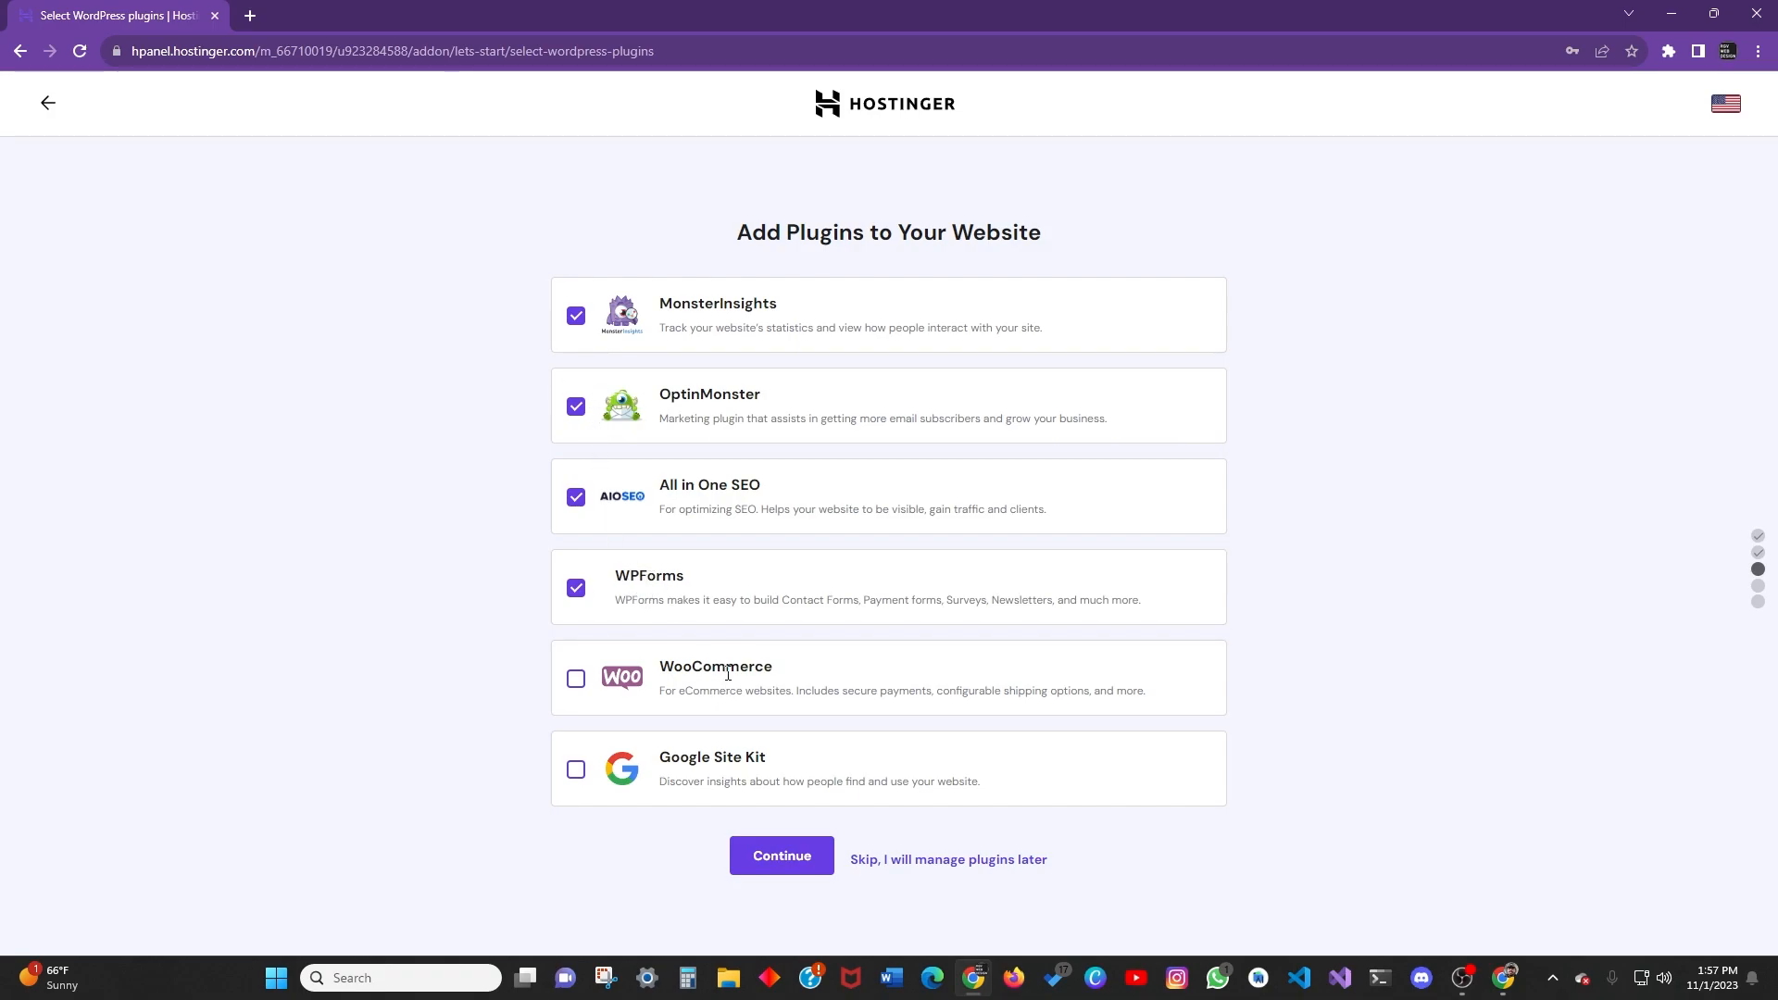
pyautogui.click(935, 859)
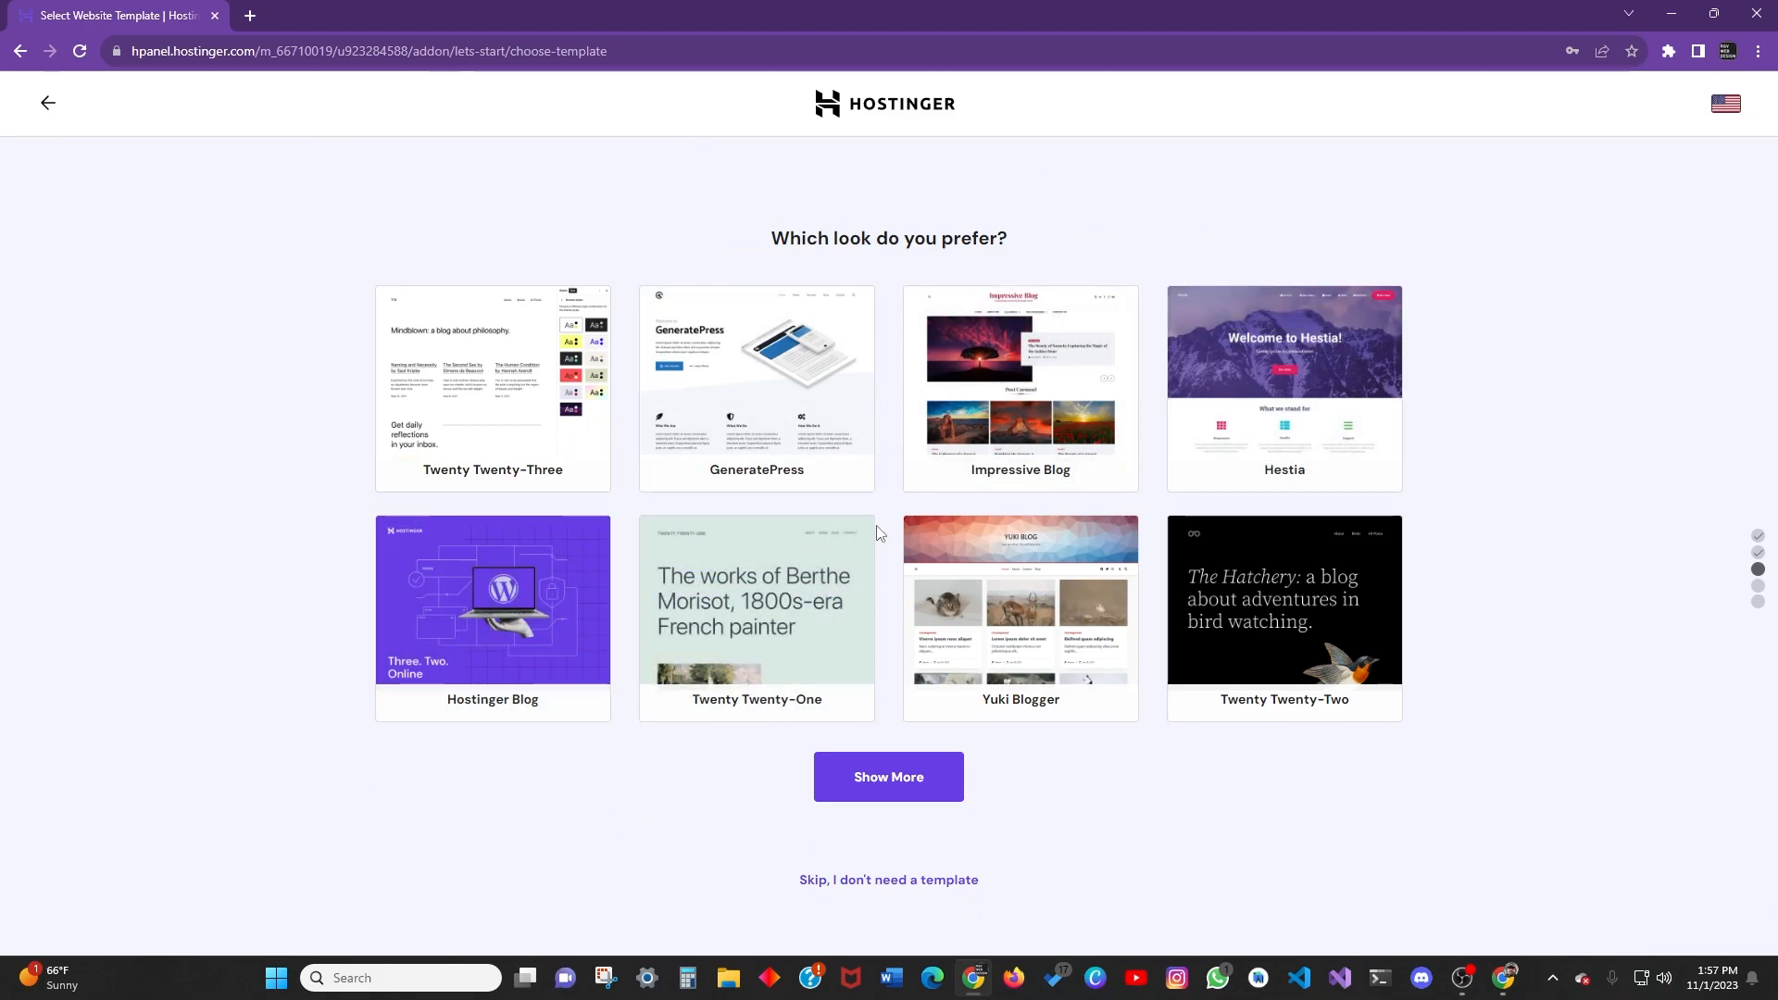
# Skip the template and enter brand name 'Tacos Express' and description 'The best tacos in south Texas.'.
pyautogui.click(895, 882)
pyautogui.click(691, 432)
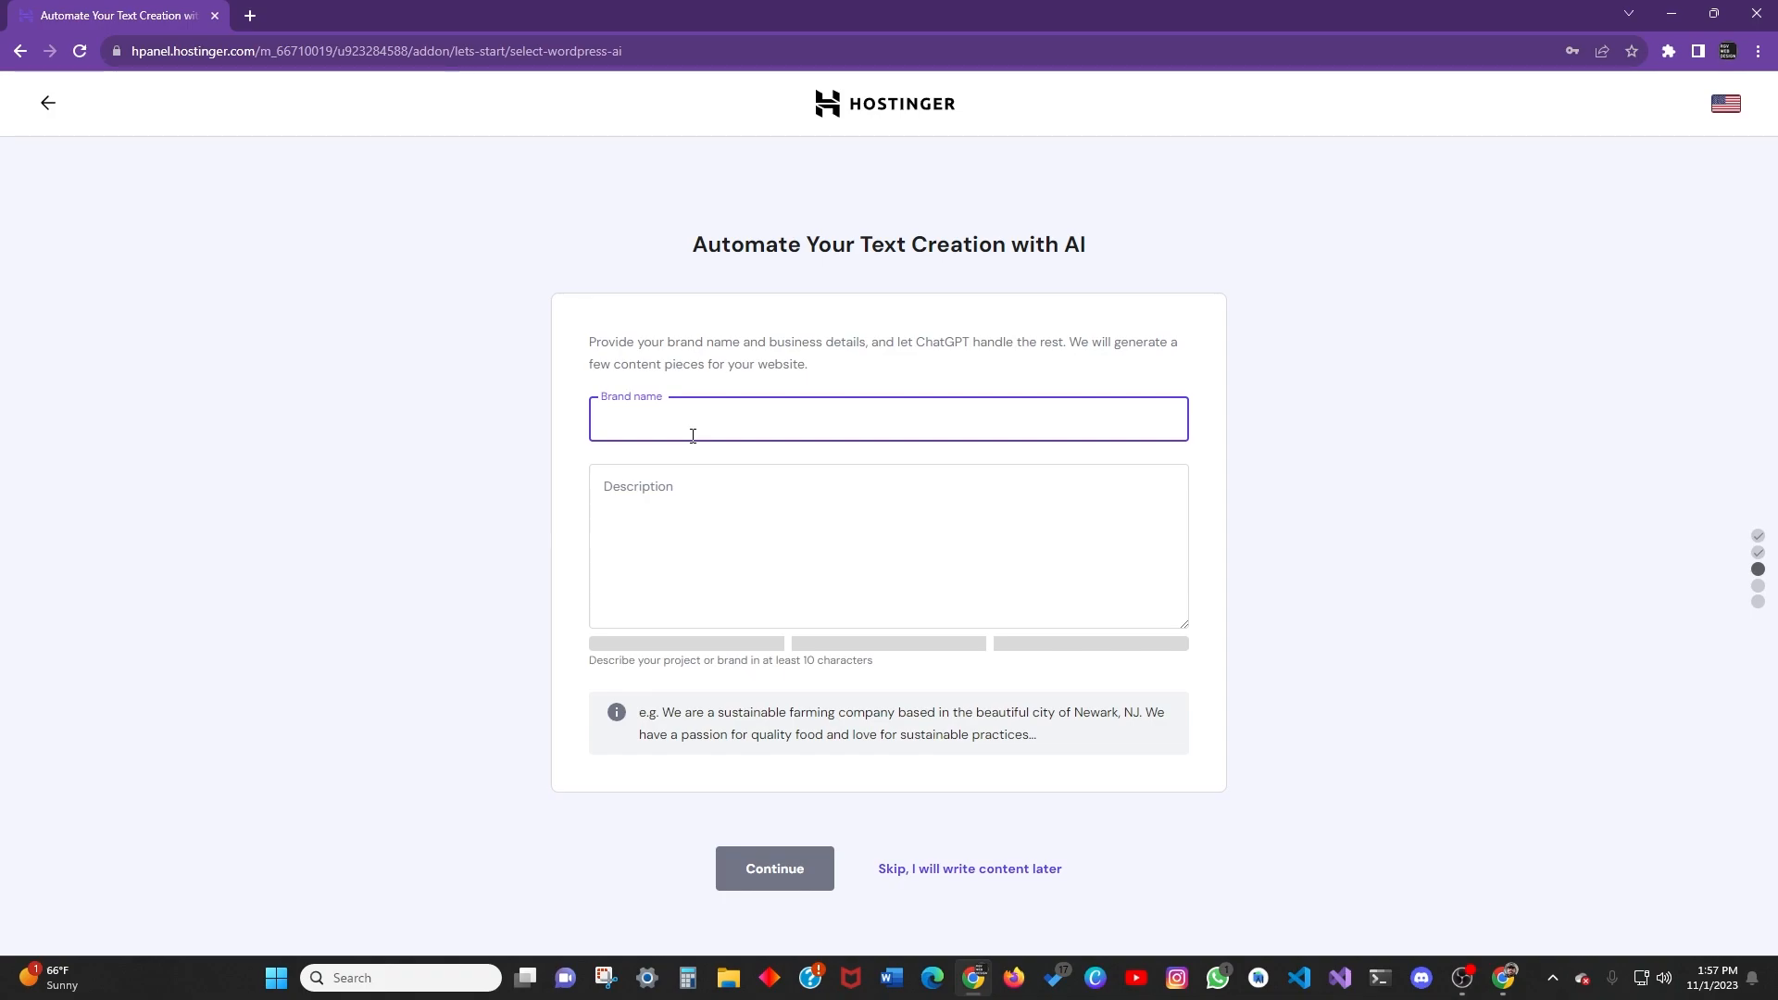
pyautogui.write('acos Express')
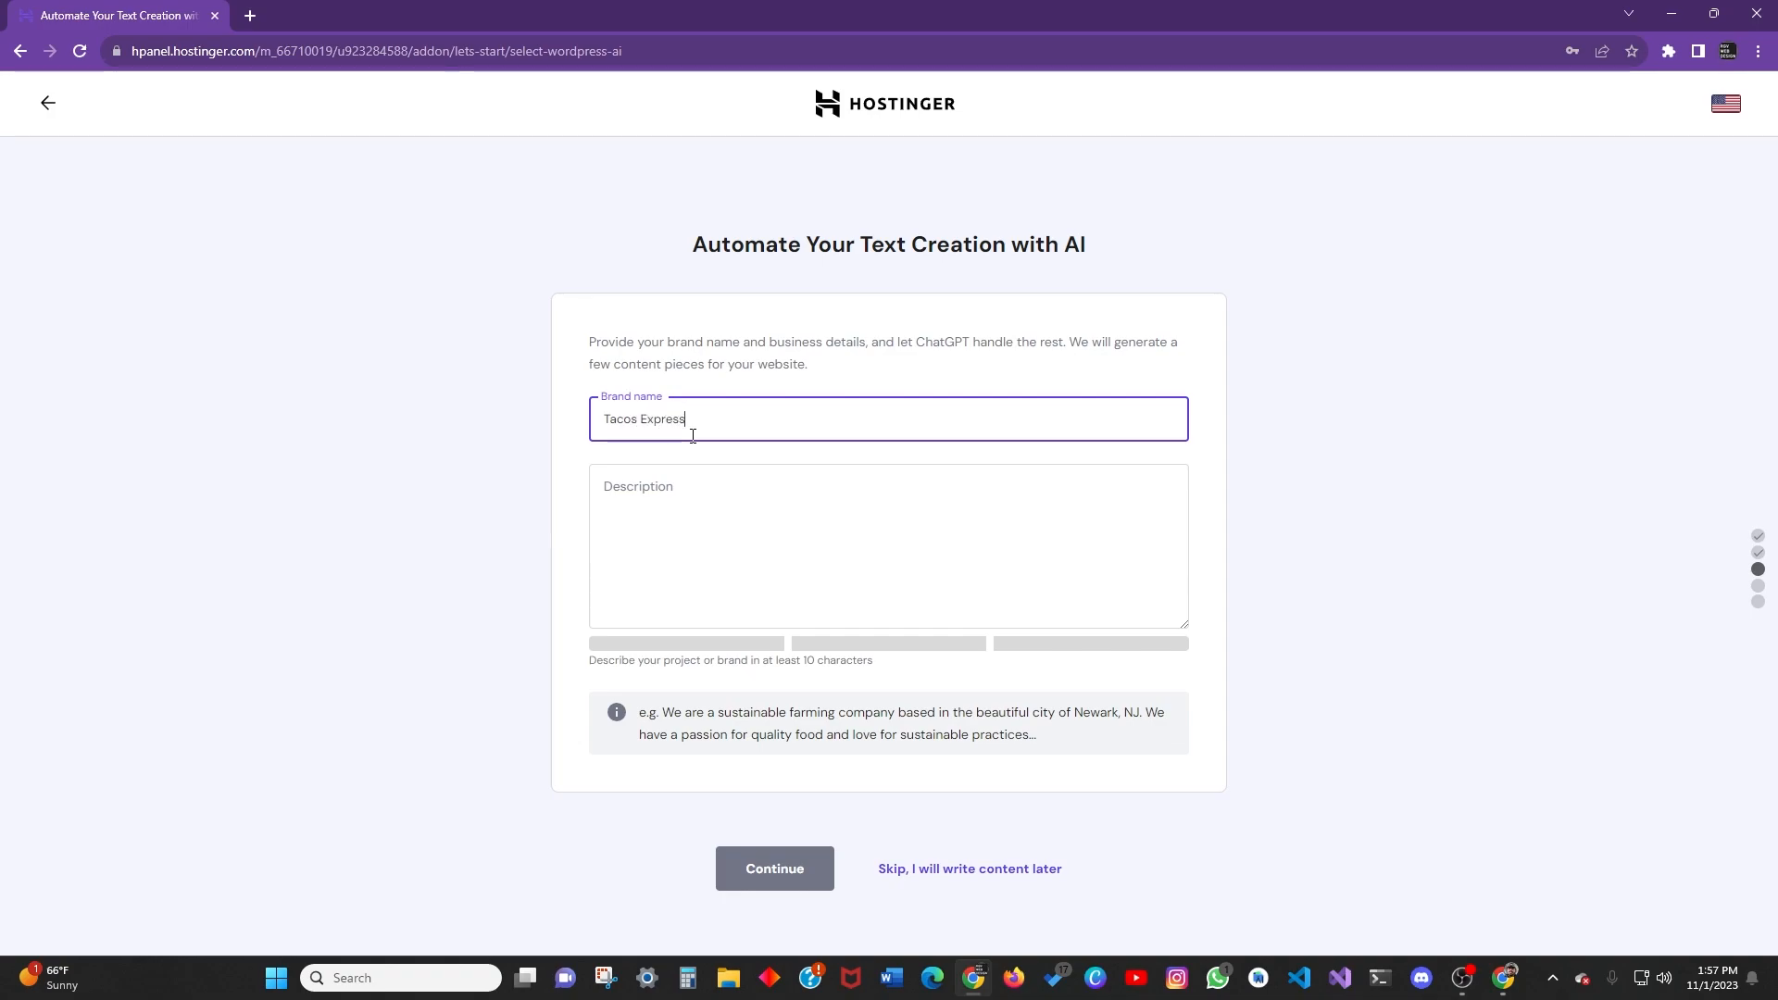
pyautogui.click(725, 507)
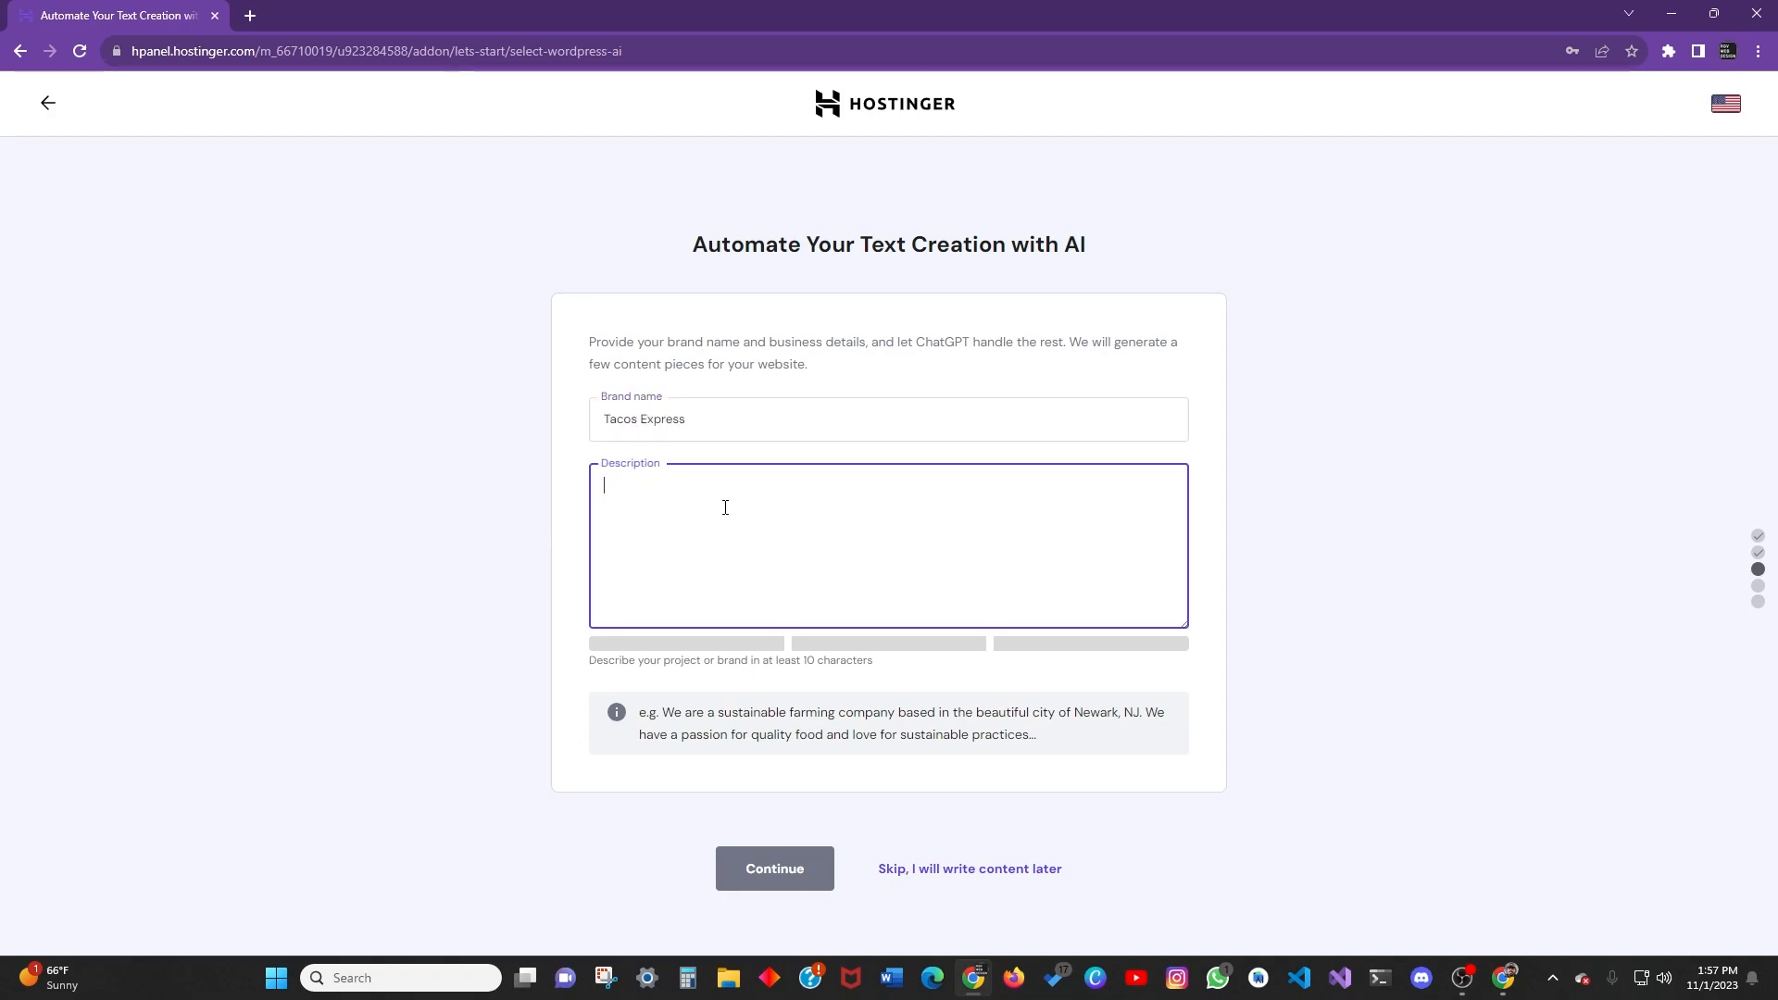
pyautogui.write('The best ta')
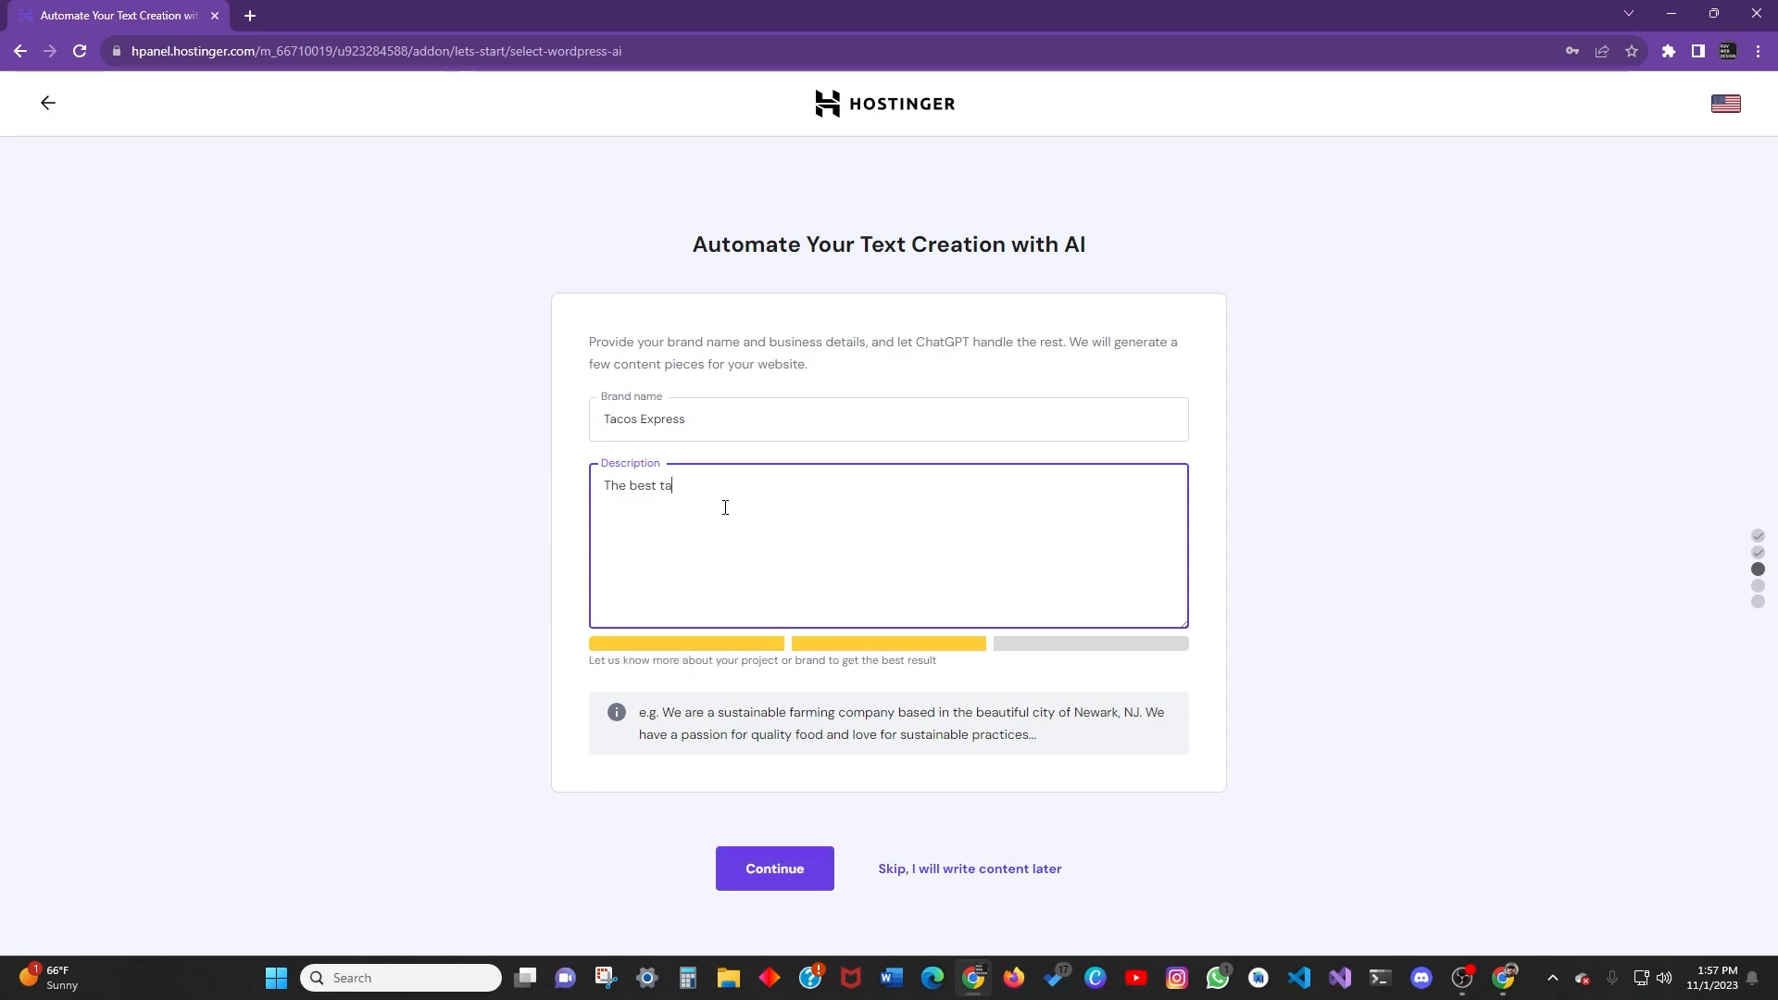
pyautogui.write('cos in south Texas.')
# Submit the brand details and select riograndewebsites.com as the new site's domain.
pyautogui.click(797, 868)
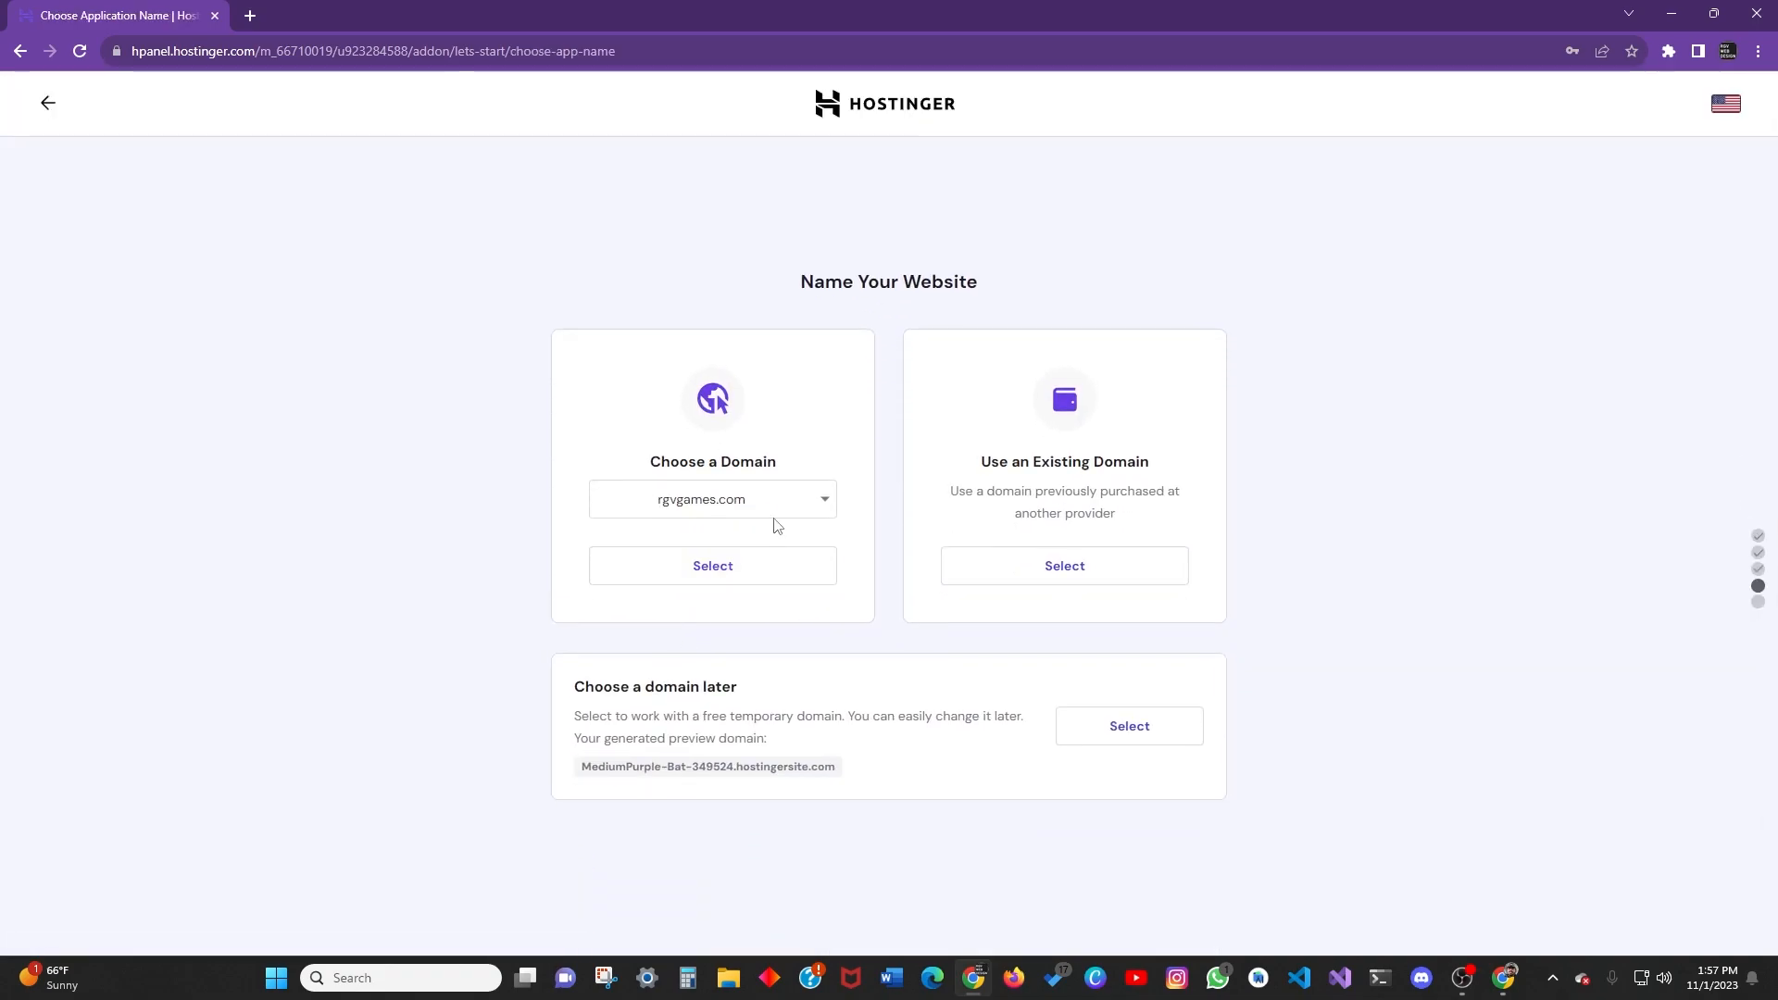
pyautogui.click(776, 514)
pyautogui.click(782, 452)
pyautogui.click(781, 503)
pyautogui.click(766, 581)
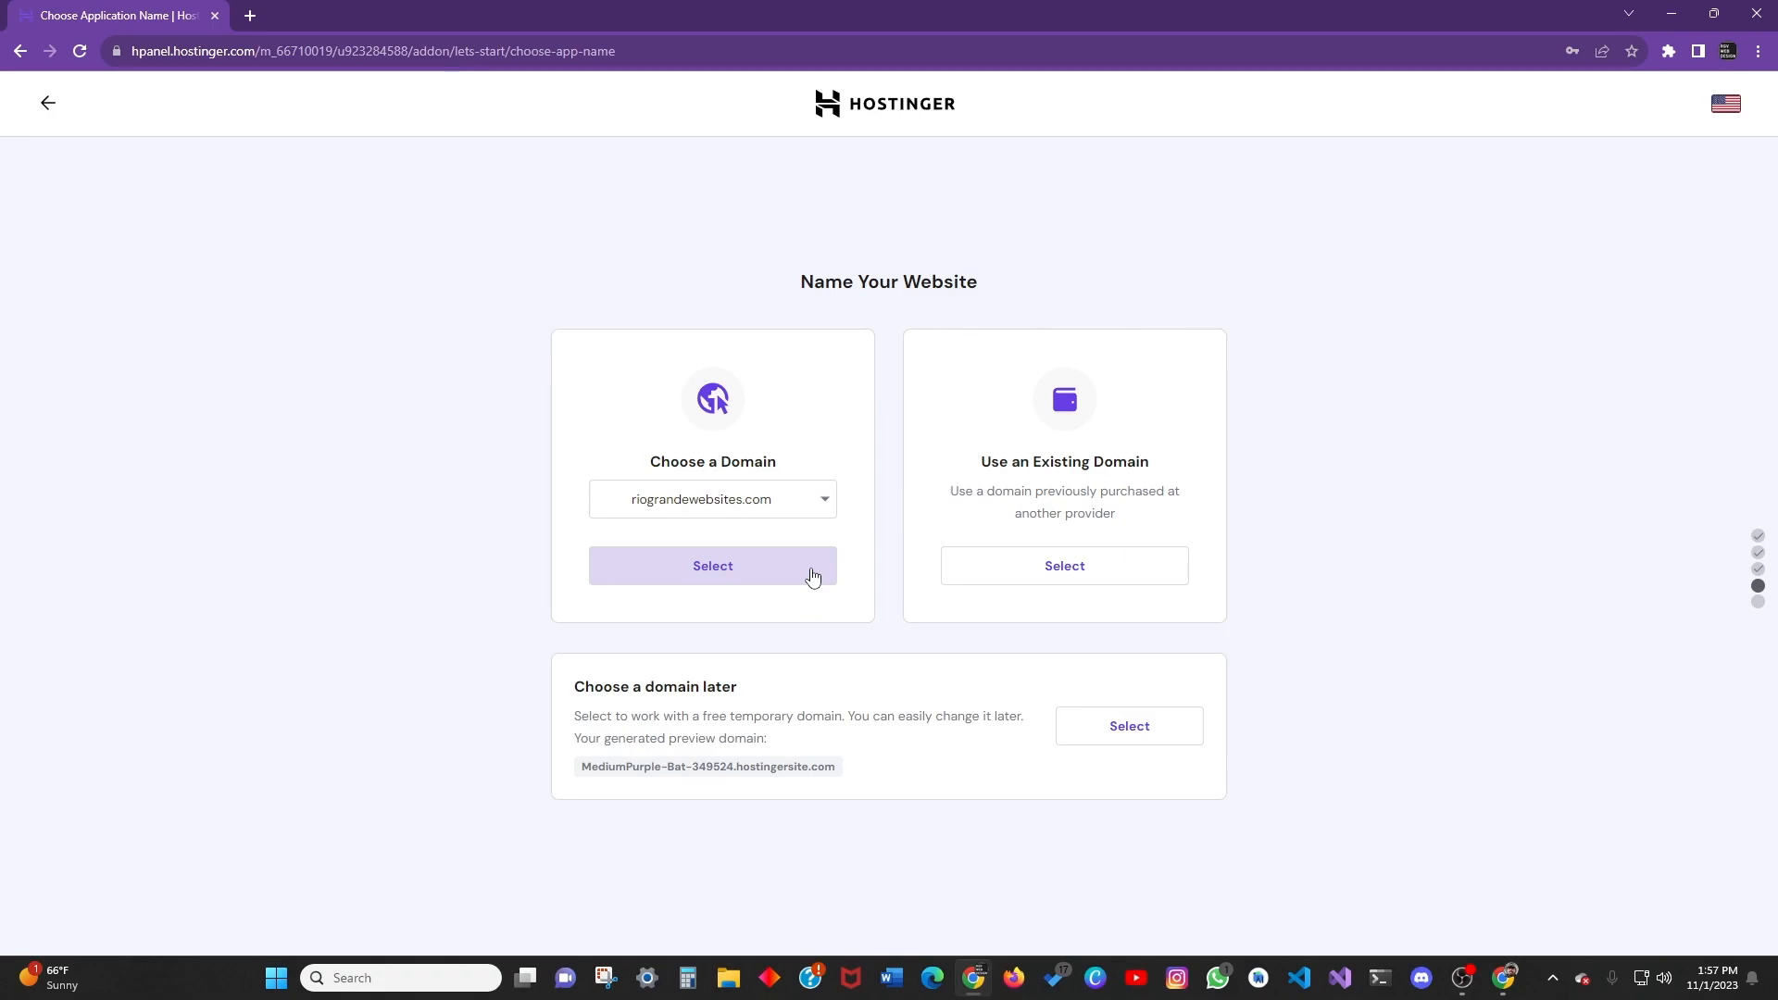
pyautogui.click(812, 576)
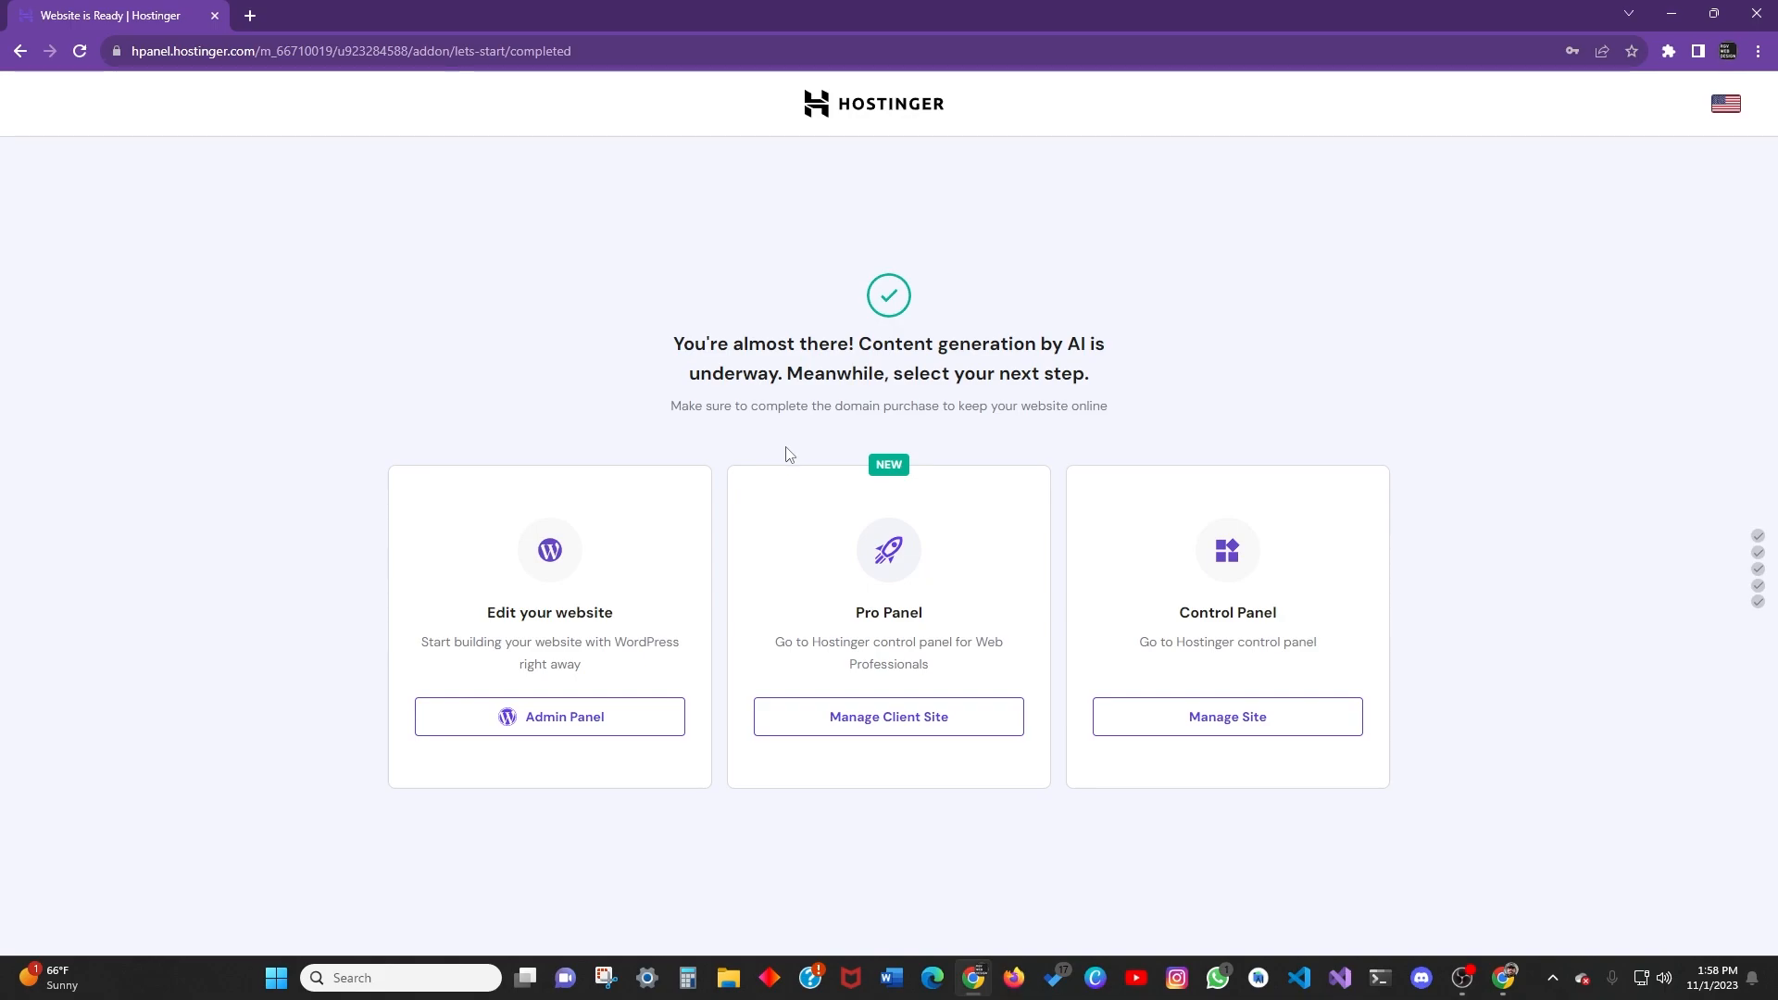
pyautogui.click(1237, 720)
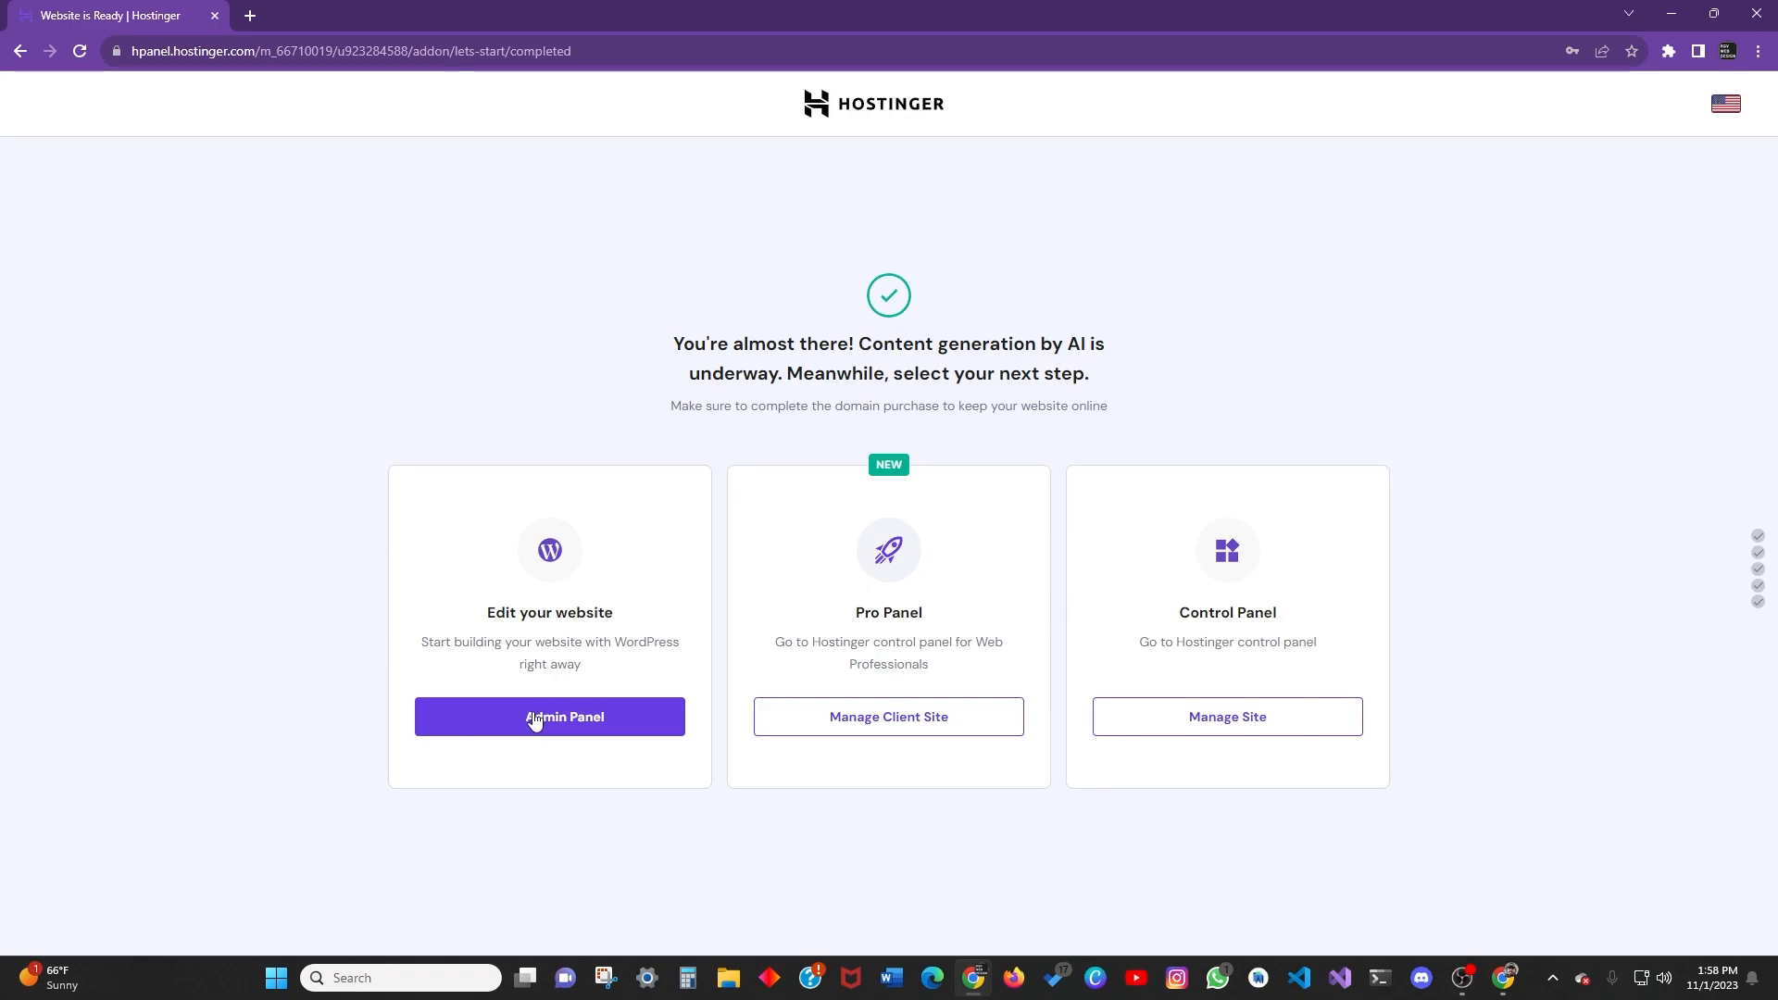
# Open the site's WordPress Admin Panel and scroll through Hostinger's 'Website is published' guide.
pyautogui.click(603, 714)
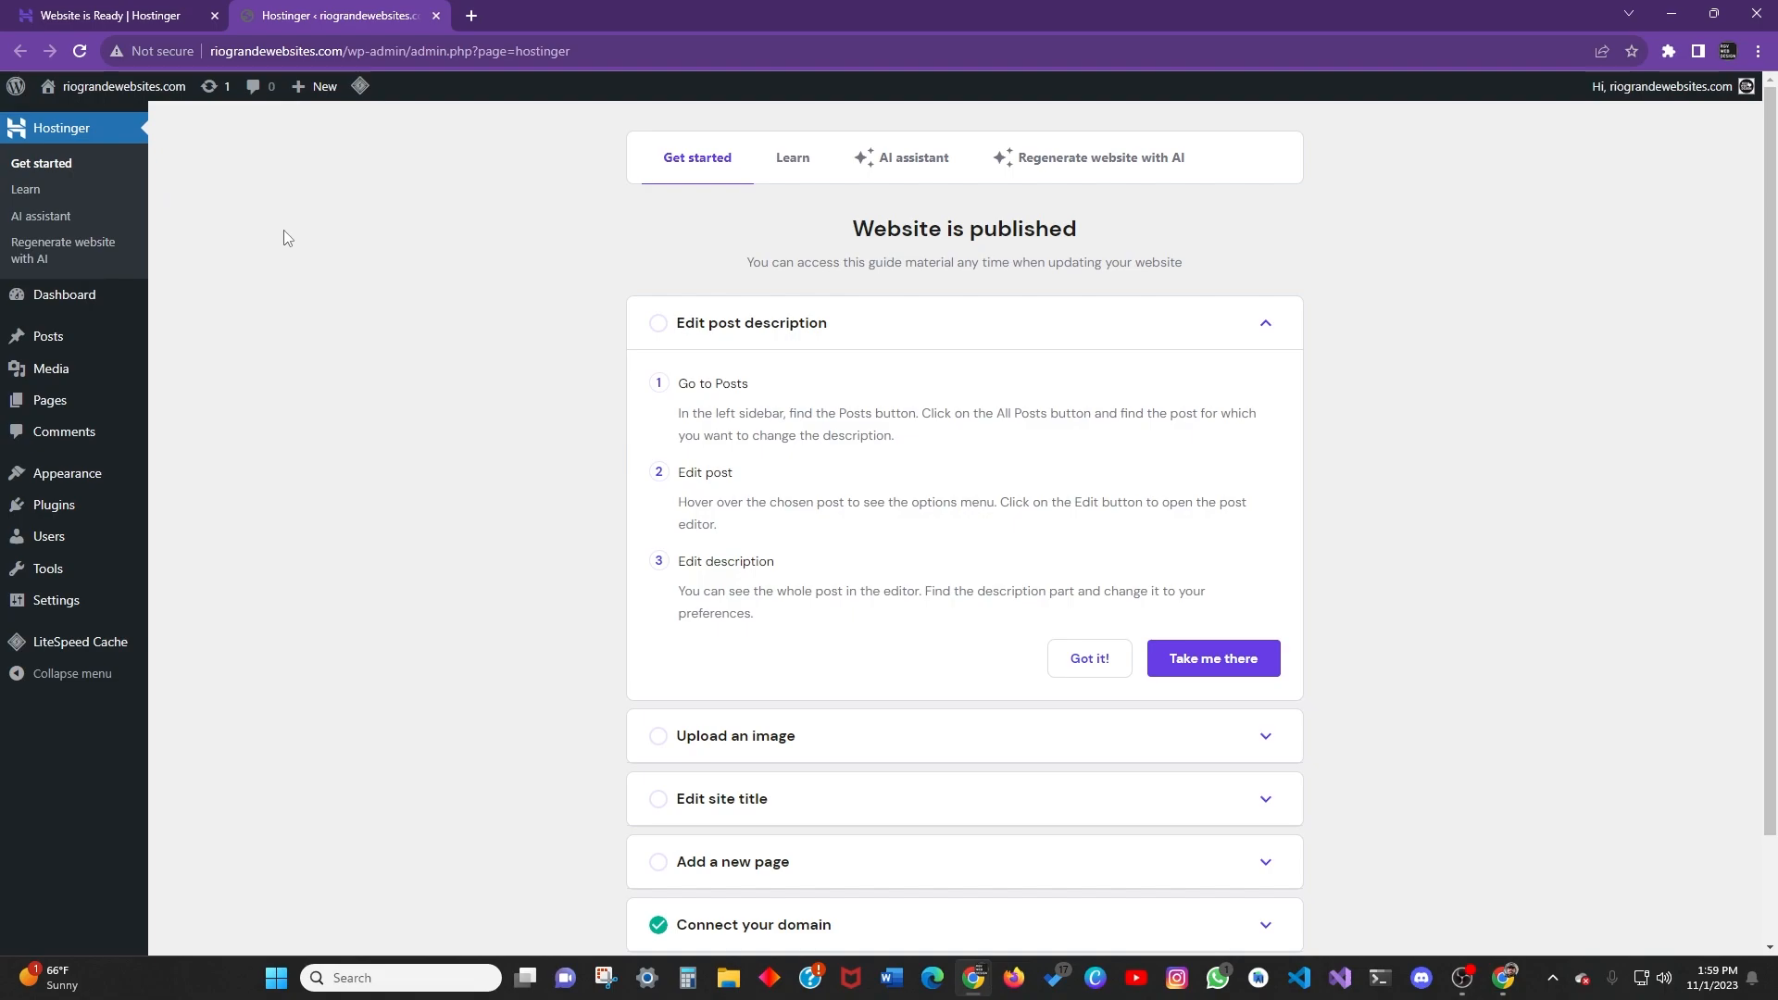
pyautogui.scroll(-2, 765, 547)
pyautogui.scroll(2, 766, 555)
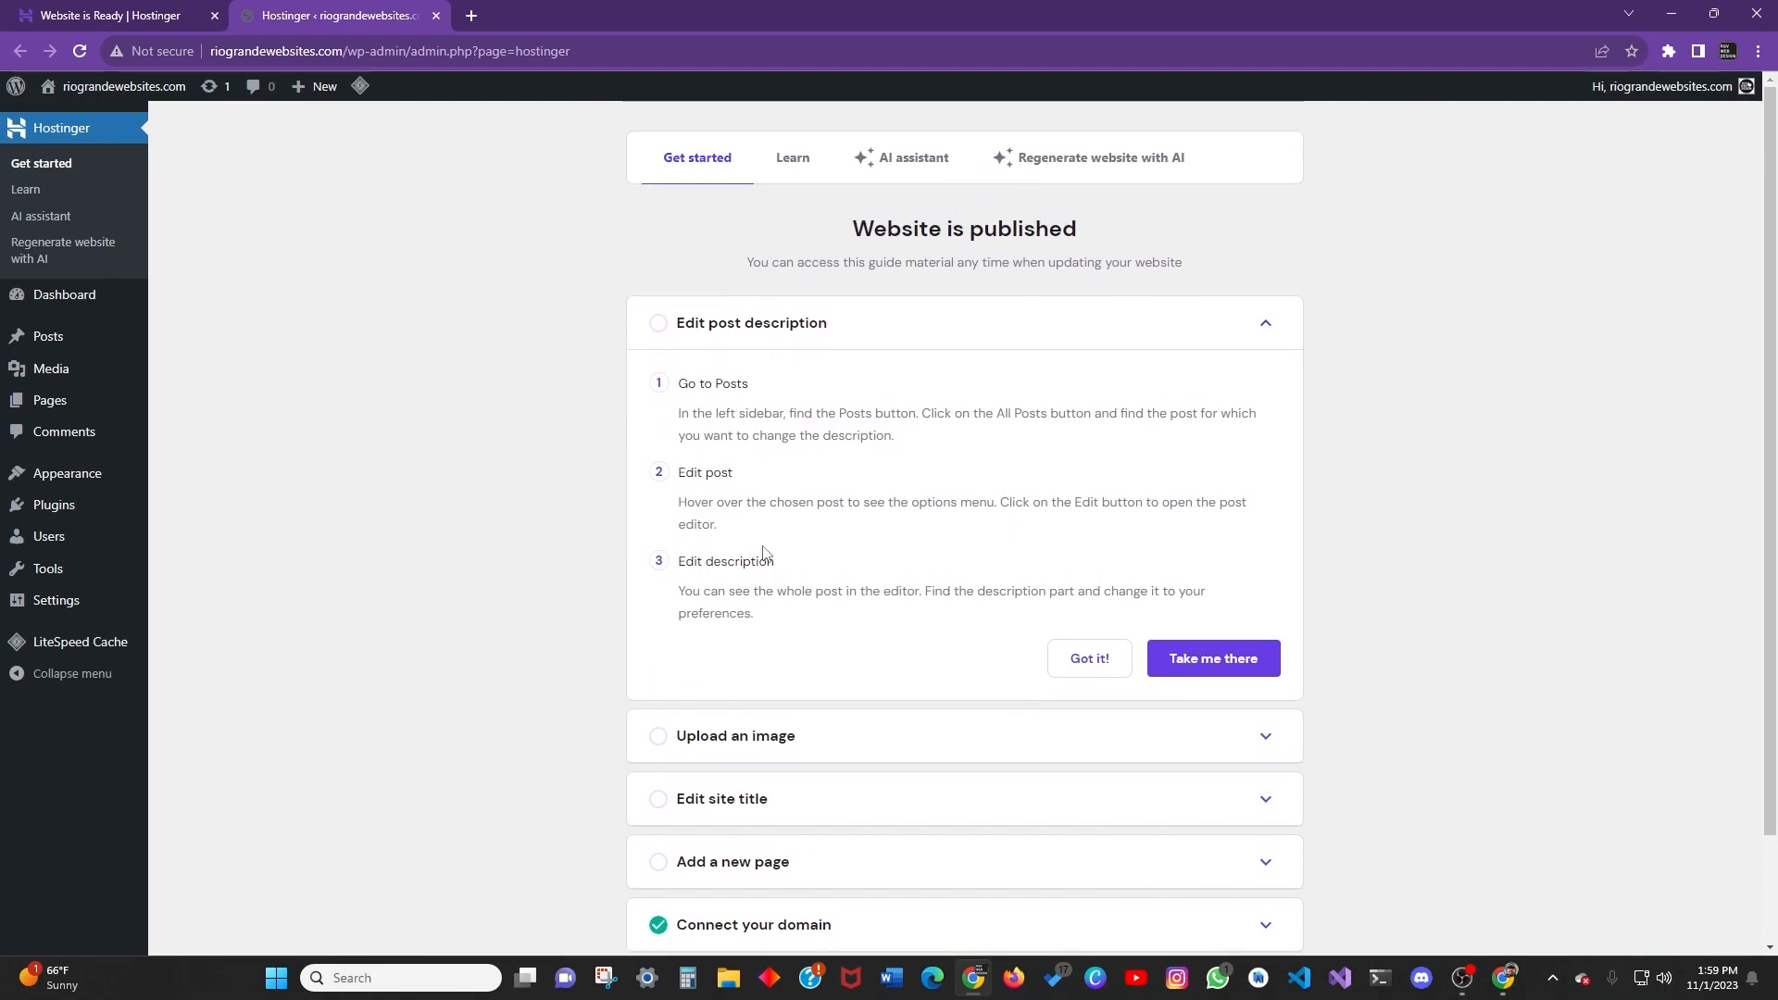
pyautogui.scroll(-2, 778, 556)
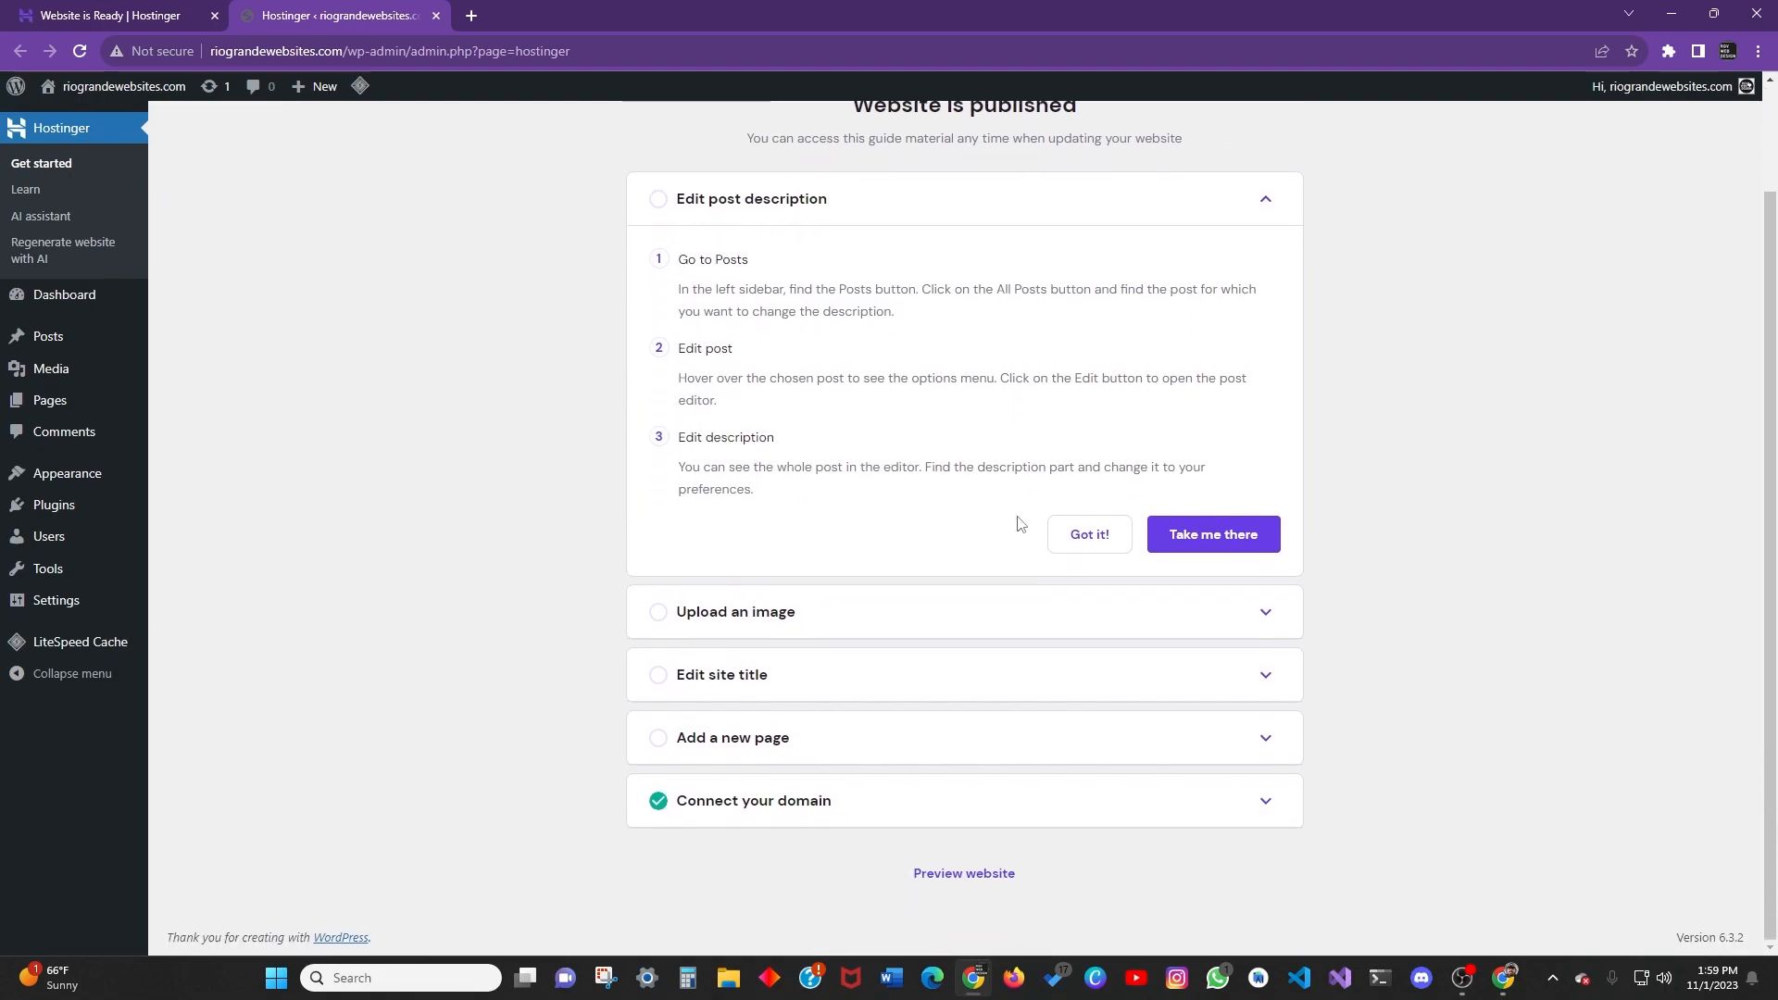
pyautogui.scroll(2, 834, 788)
pyautogui.scroll(-2, 857, 528)
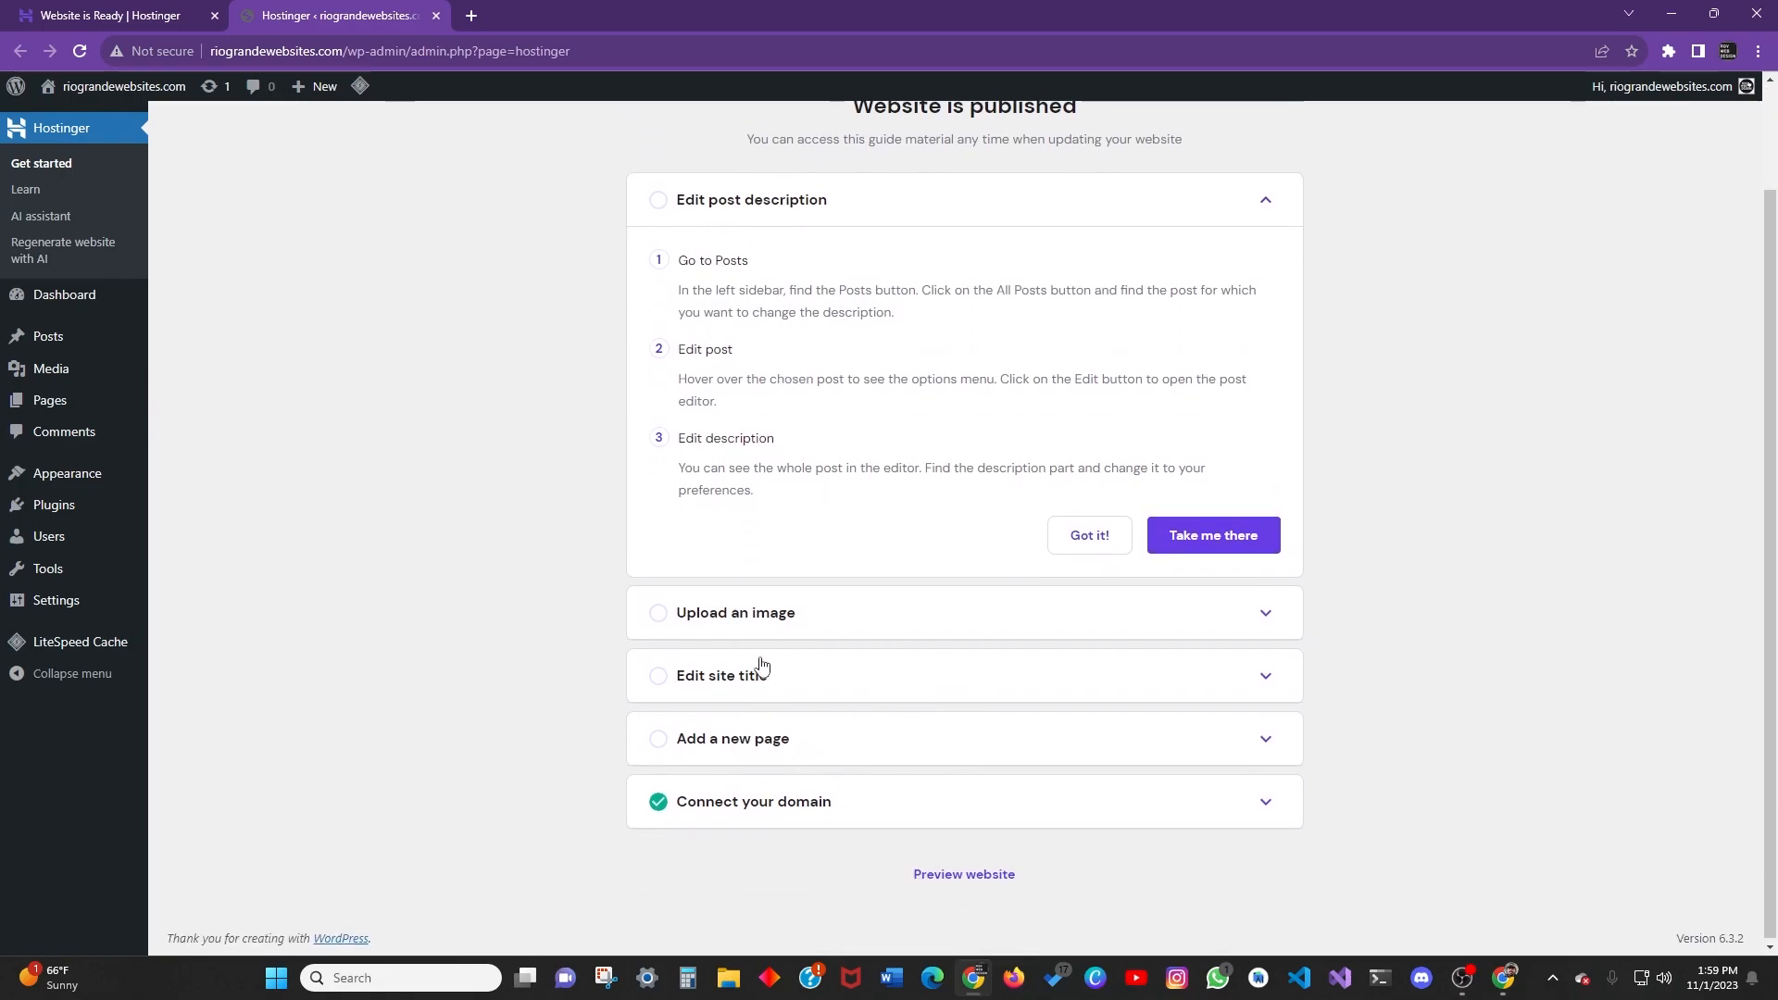
pyautogui.scroll(2, 763, 661)
pyautogui.scroll(-1, 808, 479)
pyautogui.scroll(-1, 808, 478)
pyautogui.scroll(2, 428, 307)
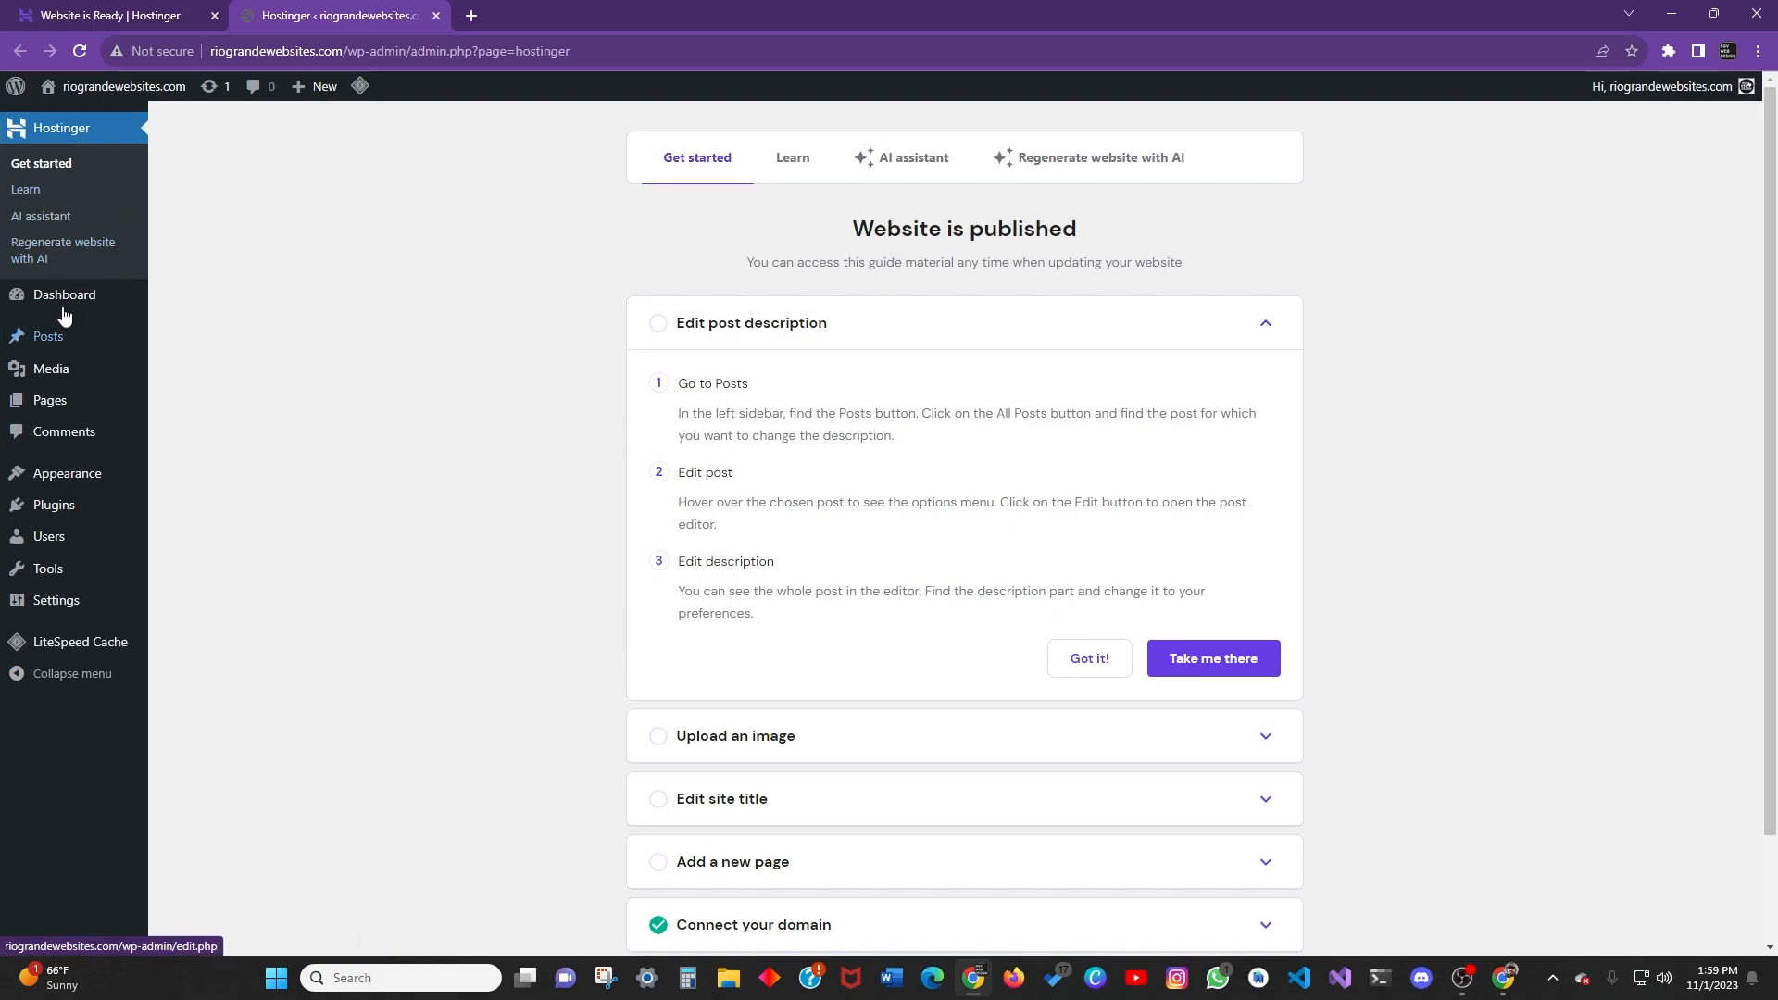
# Go to Dashboard > Home and enter the admin username on the login screen.
pyautogui.moveTo(70, 297)
pyautogui.click(183, 306)
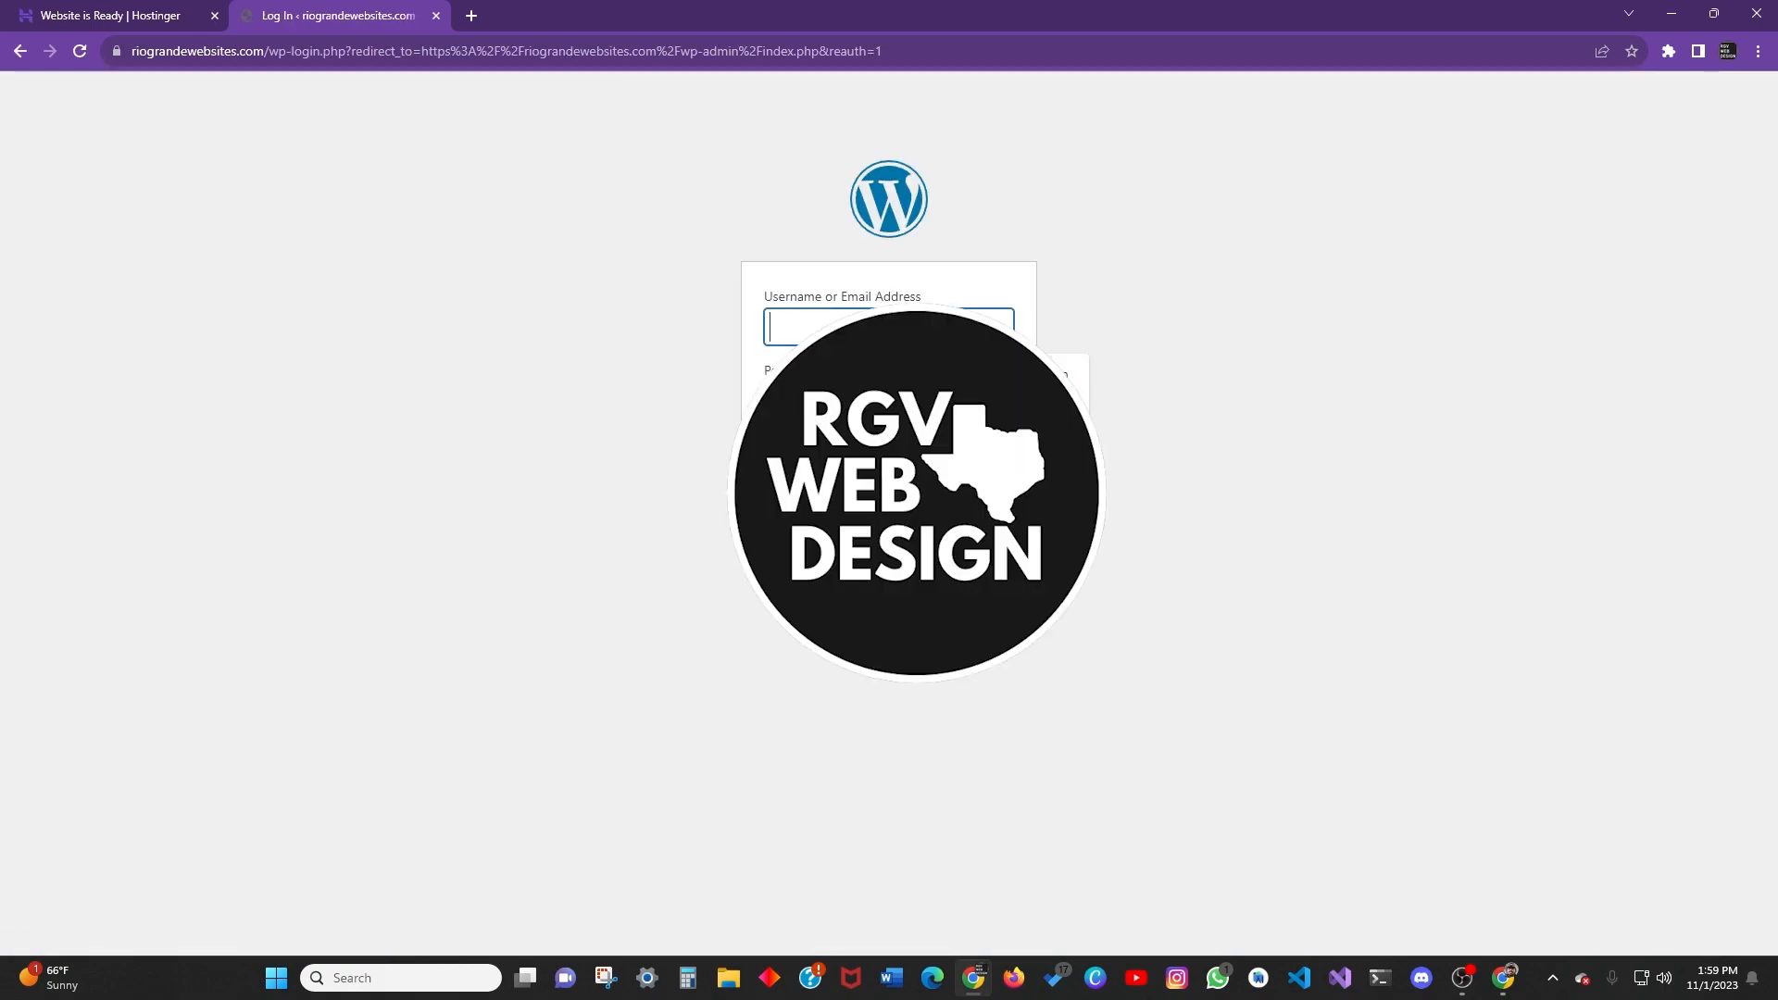
pyautogui.write('rgvwe')
pyautogui.press('Tab')
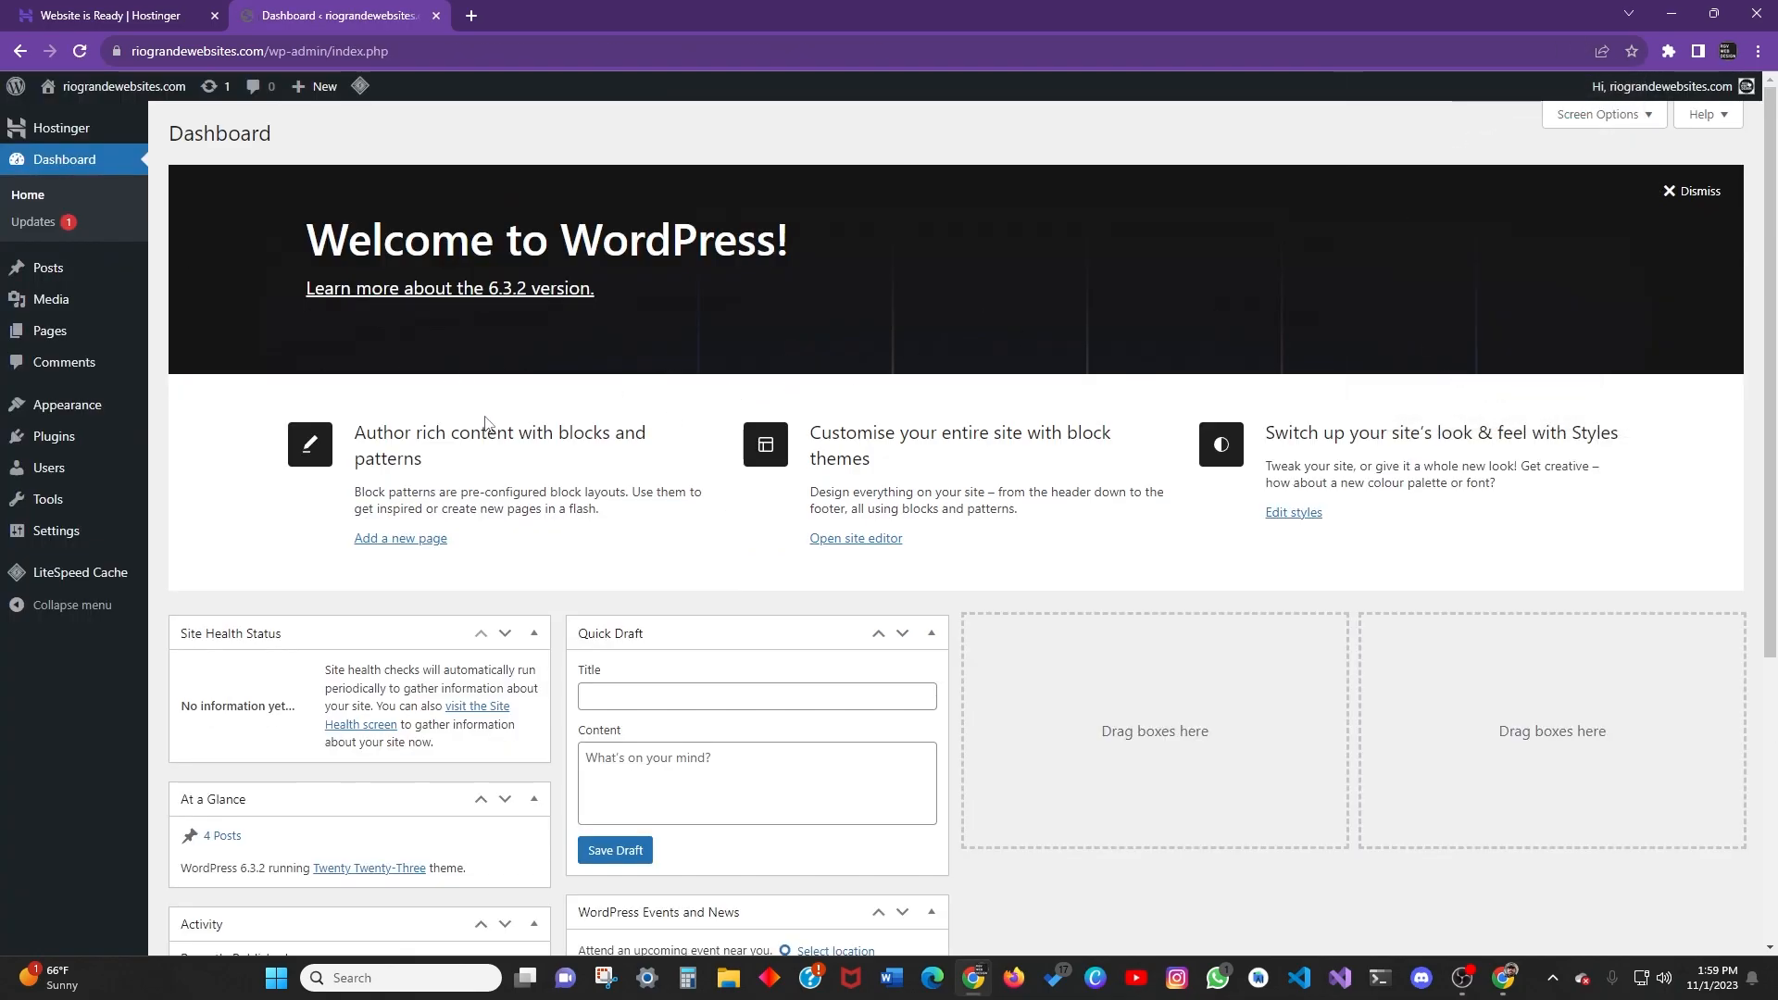
pyautogui.scroll(-5, 484, 422)
pyautogui.scroll(5, 592, 459)
pyautogui.scroll(-5, 435, 417)
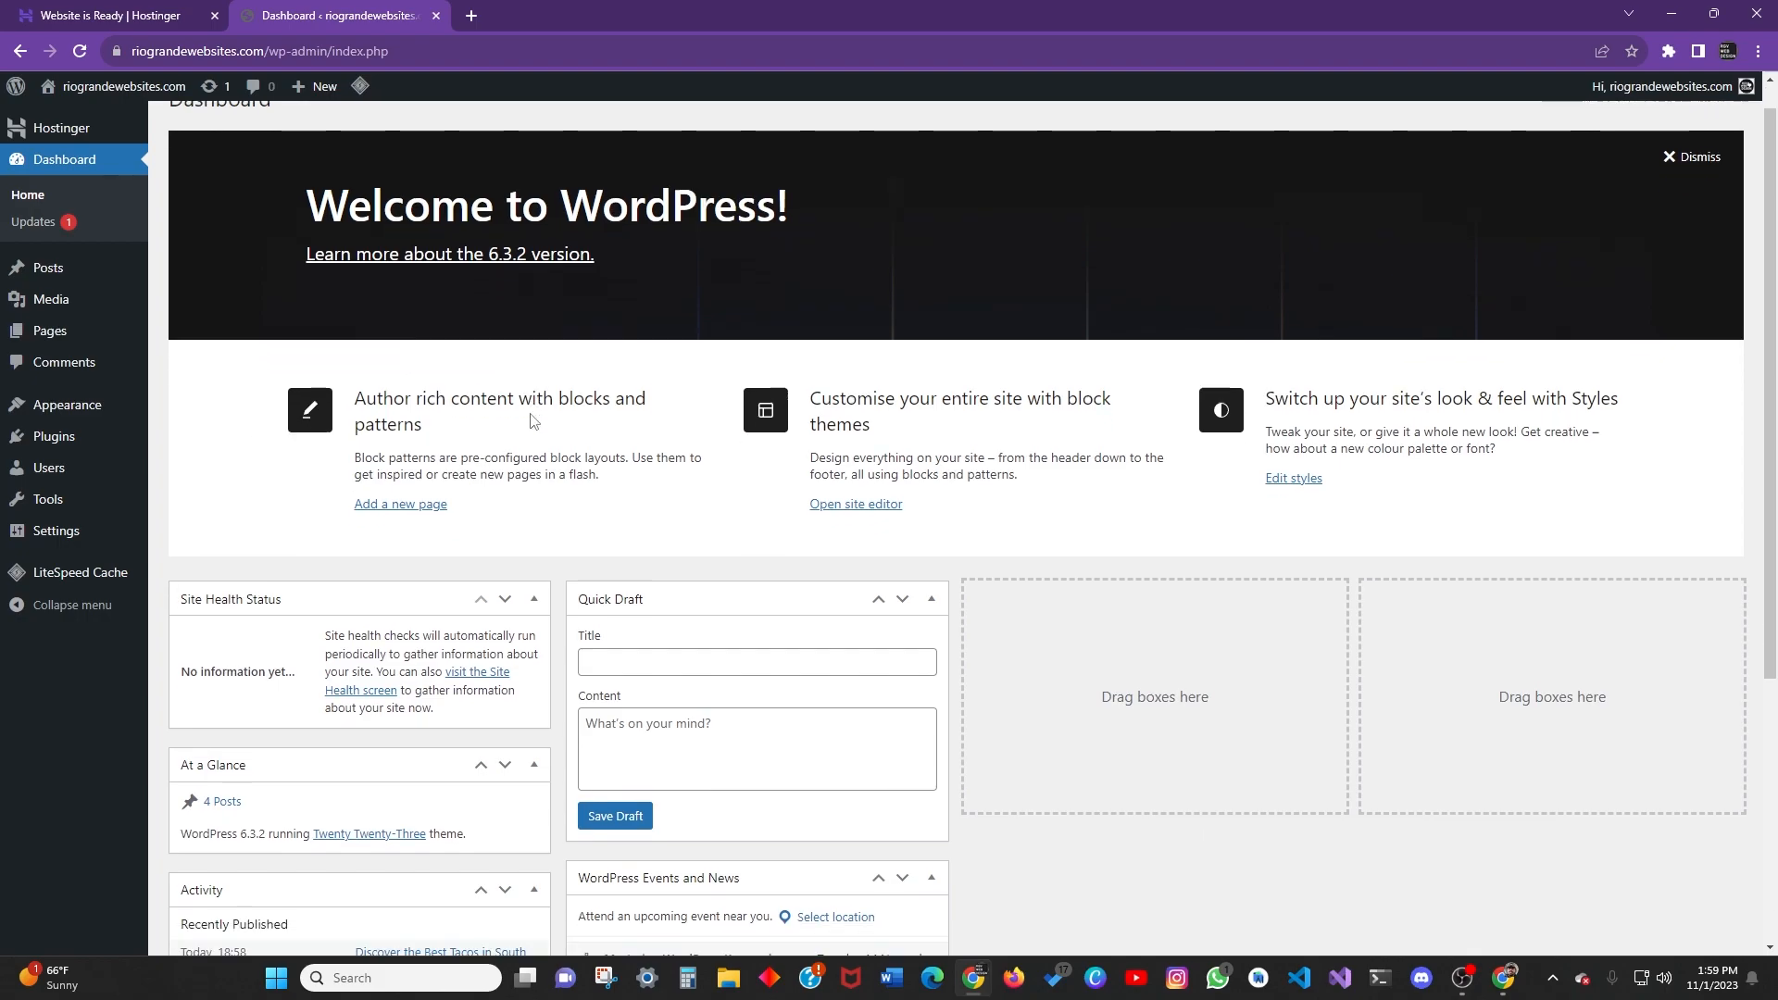
pyautogui.scroll(5, 534, 419)
pyautogui.scroll(-4, 980, 494)
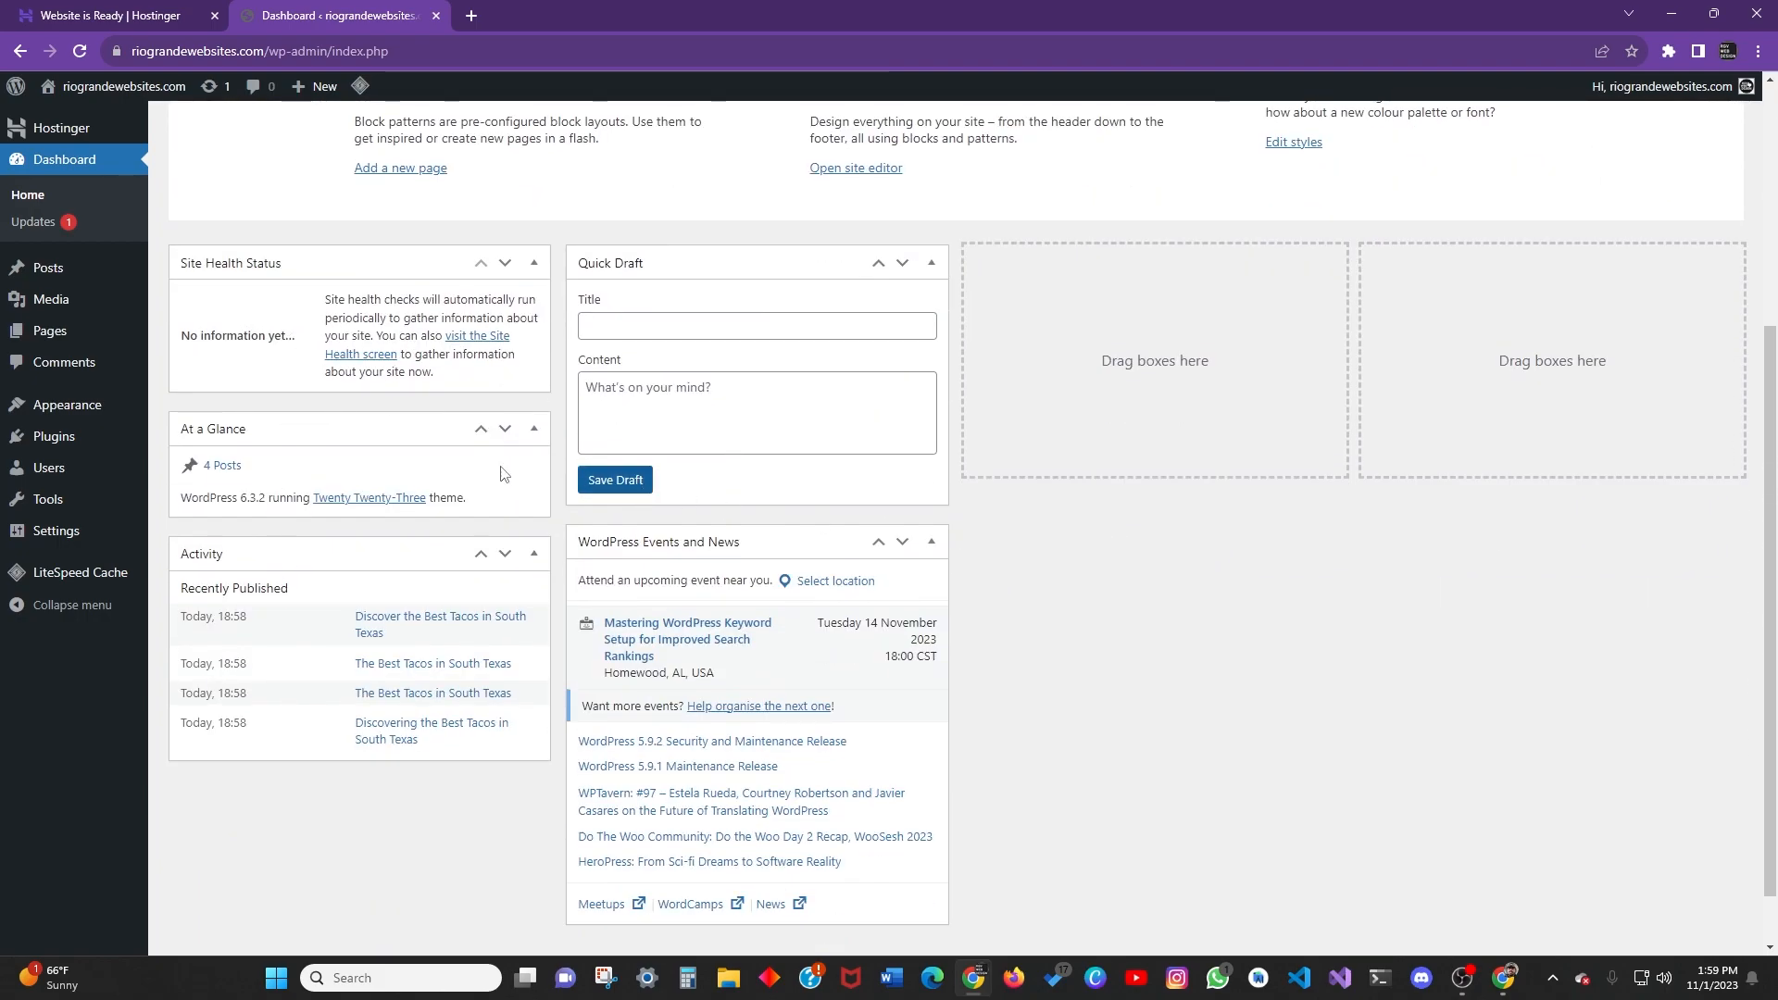
pyautogui.scroll(4, 773, 528)
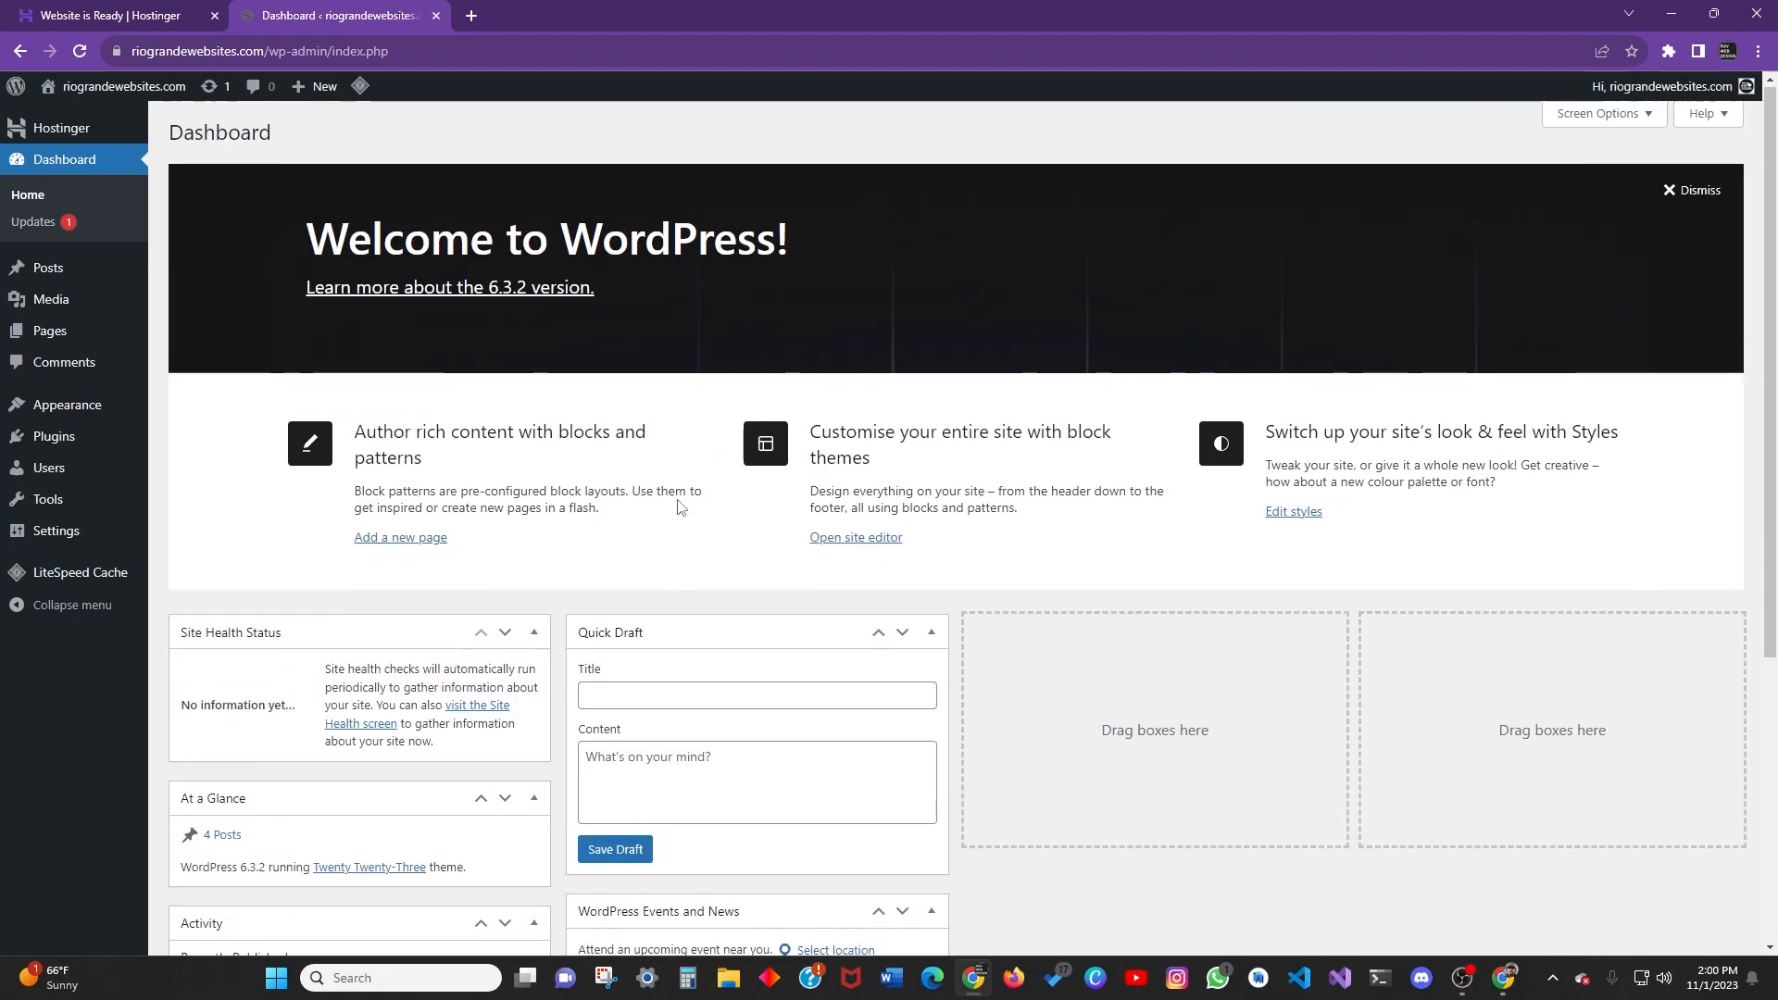
pyautogui.scroll(-3, 1085, 541)
pyautogui.scroll(-2, 720, 469)
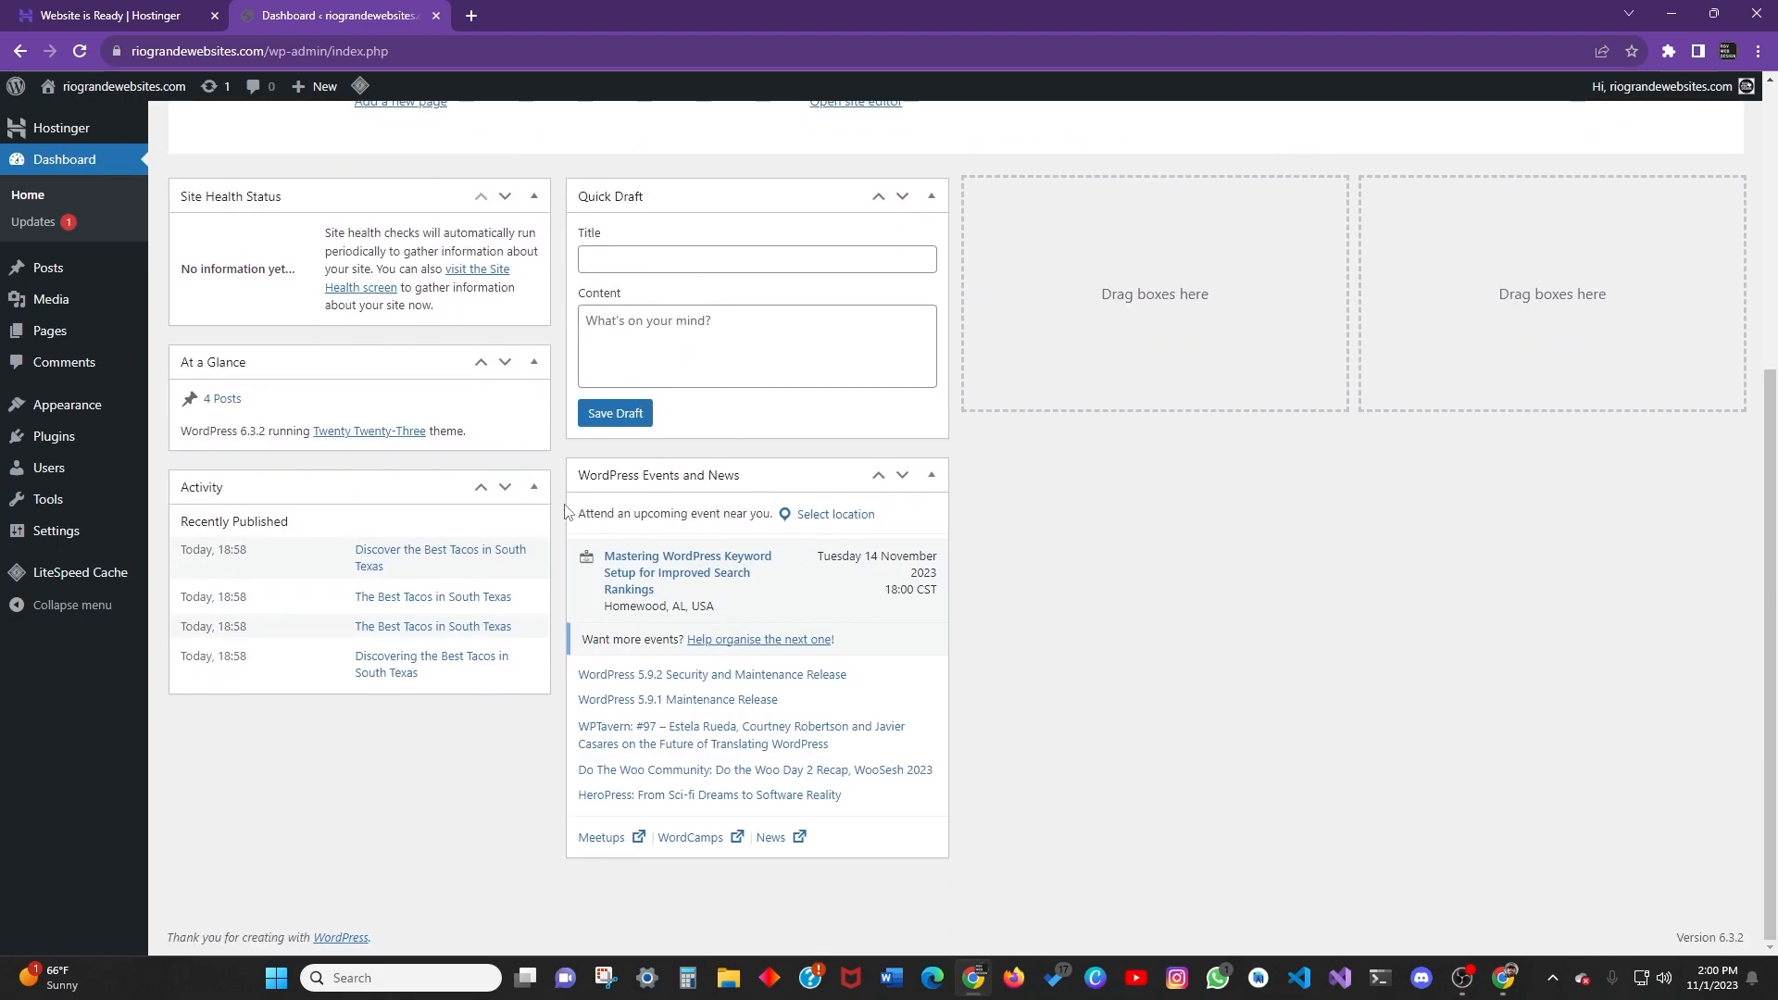
pyautogui.scroll(5, 877, 599)
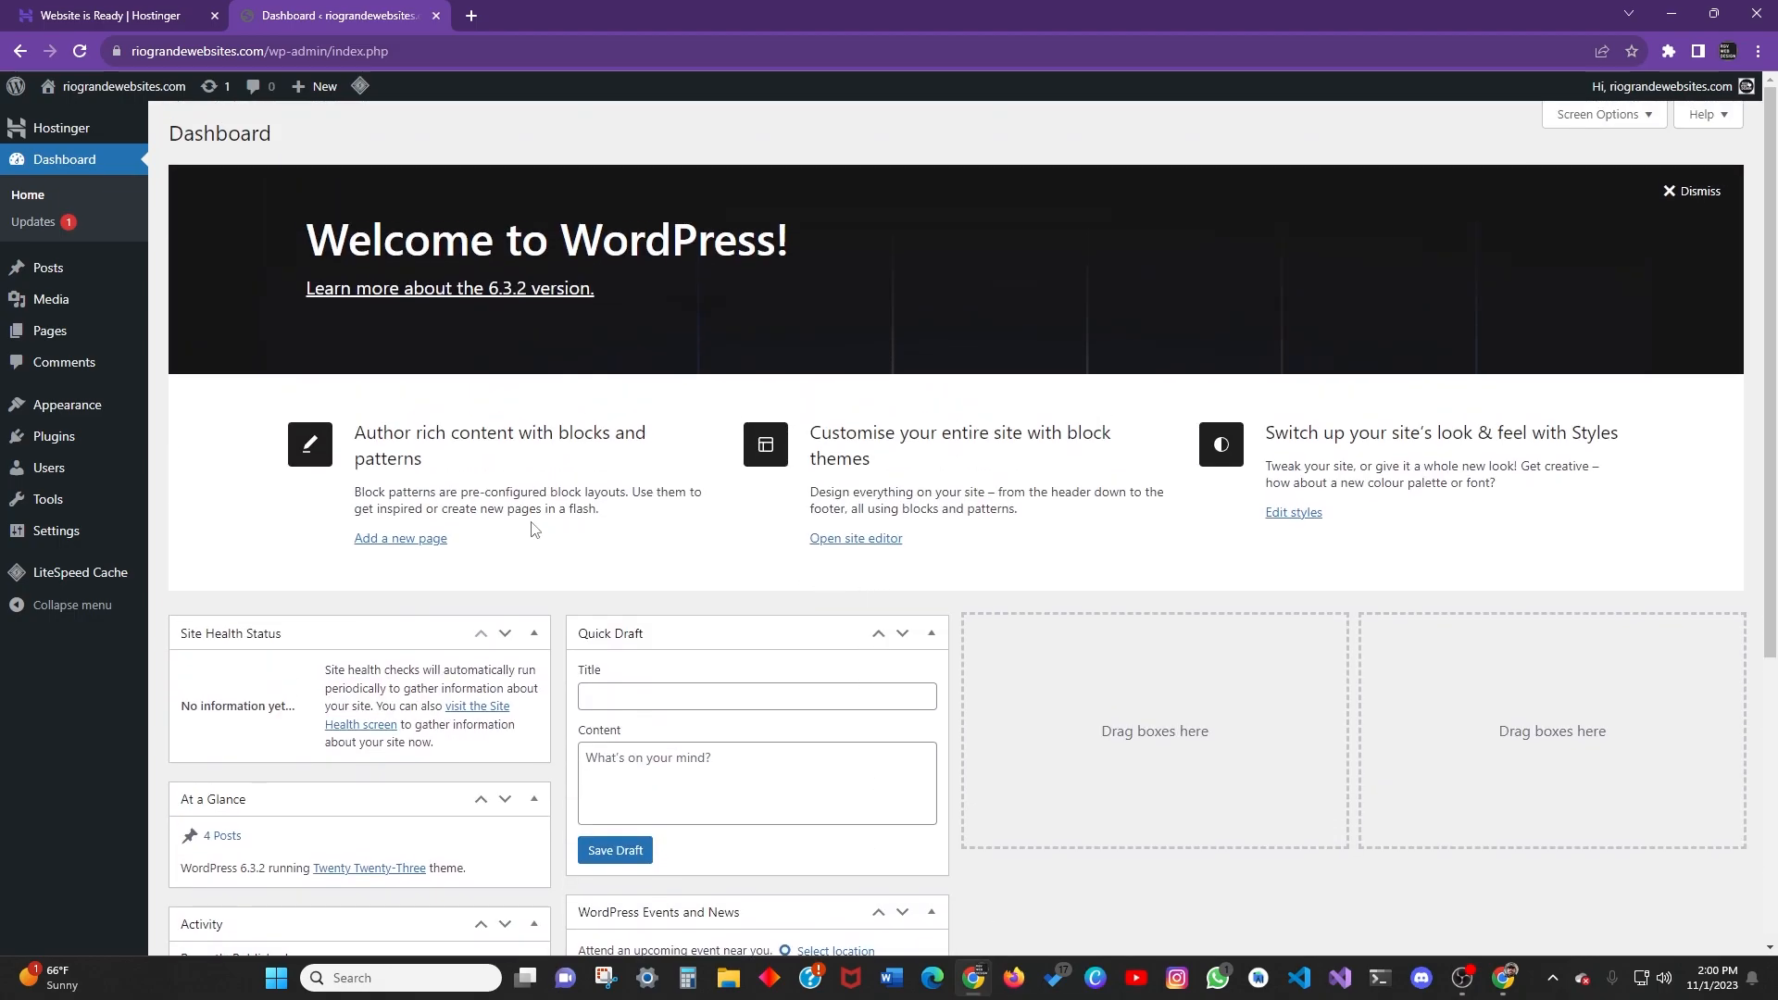
pyautogui.scroll(-1, 603, 525)
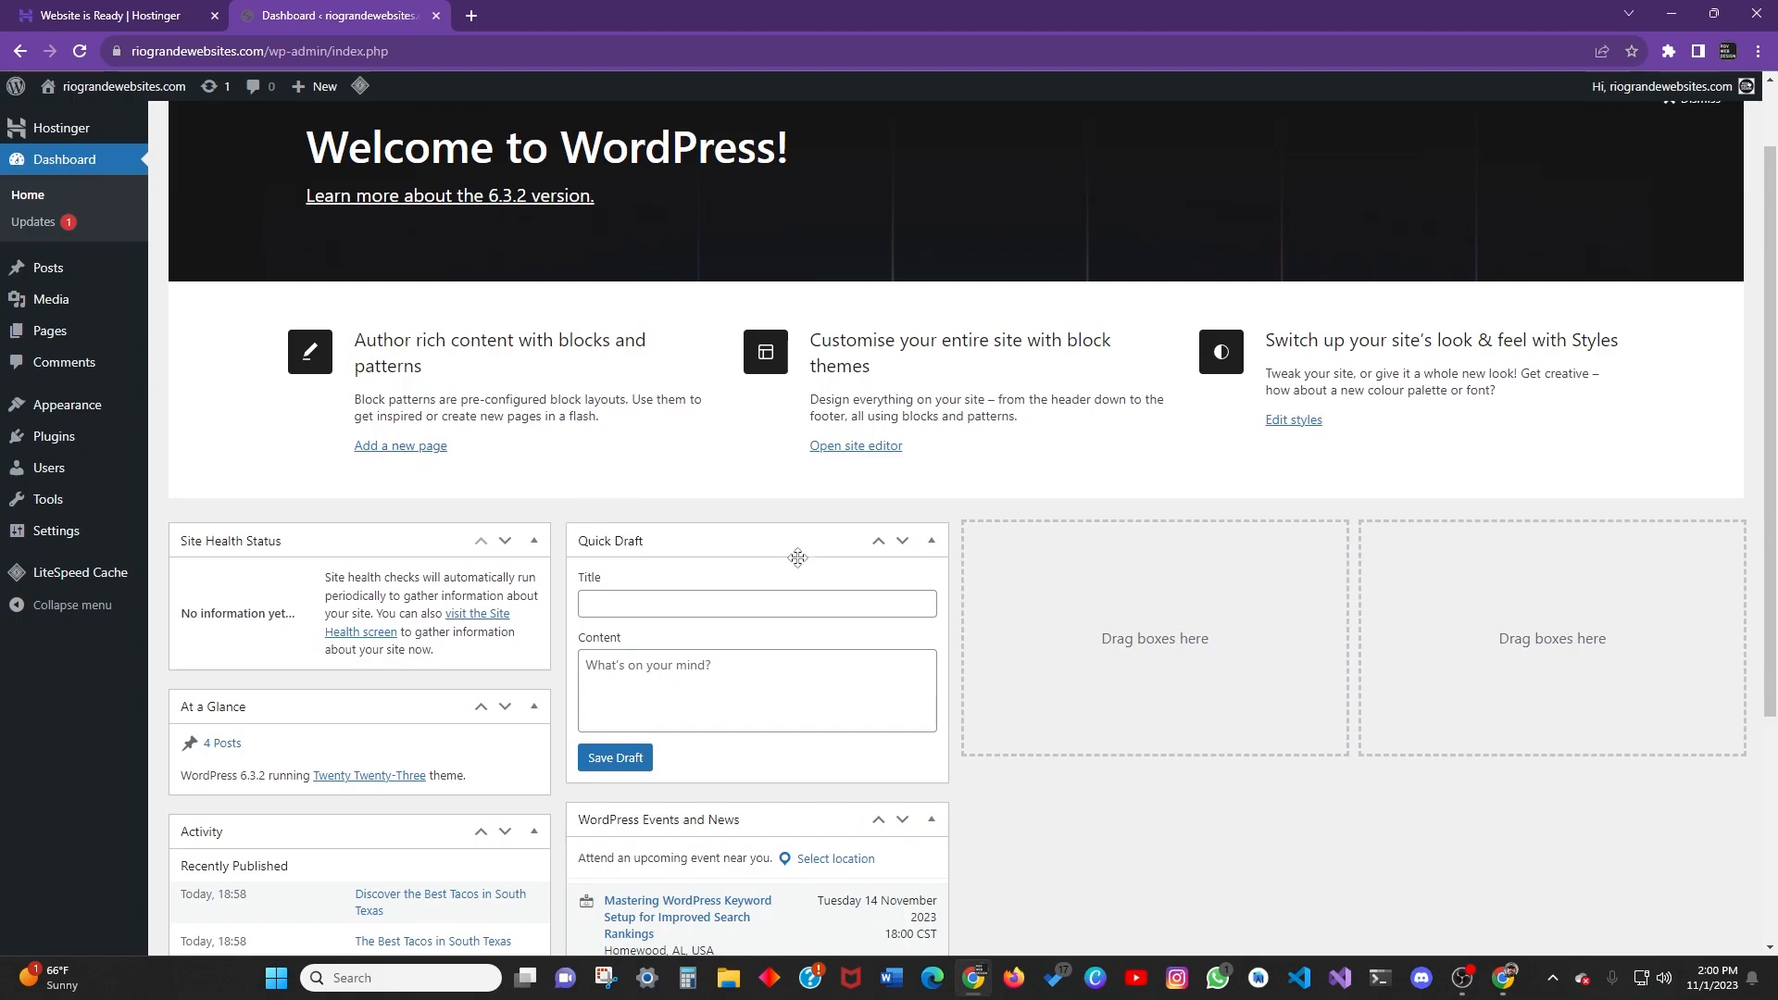
pyautogui.scroll(-3, 881, 595)
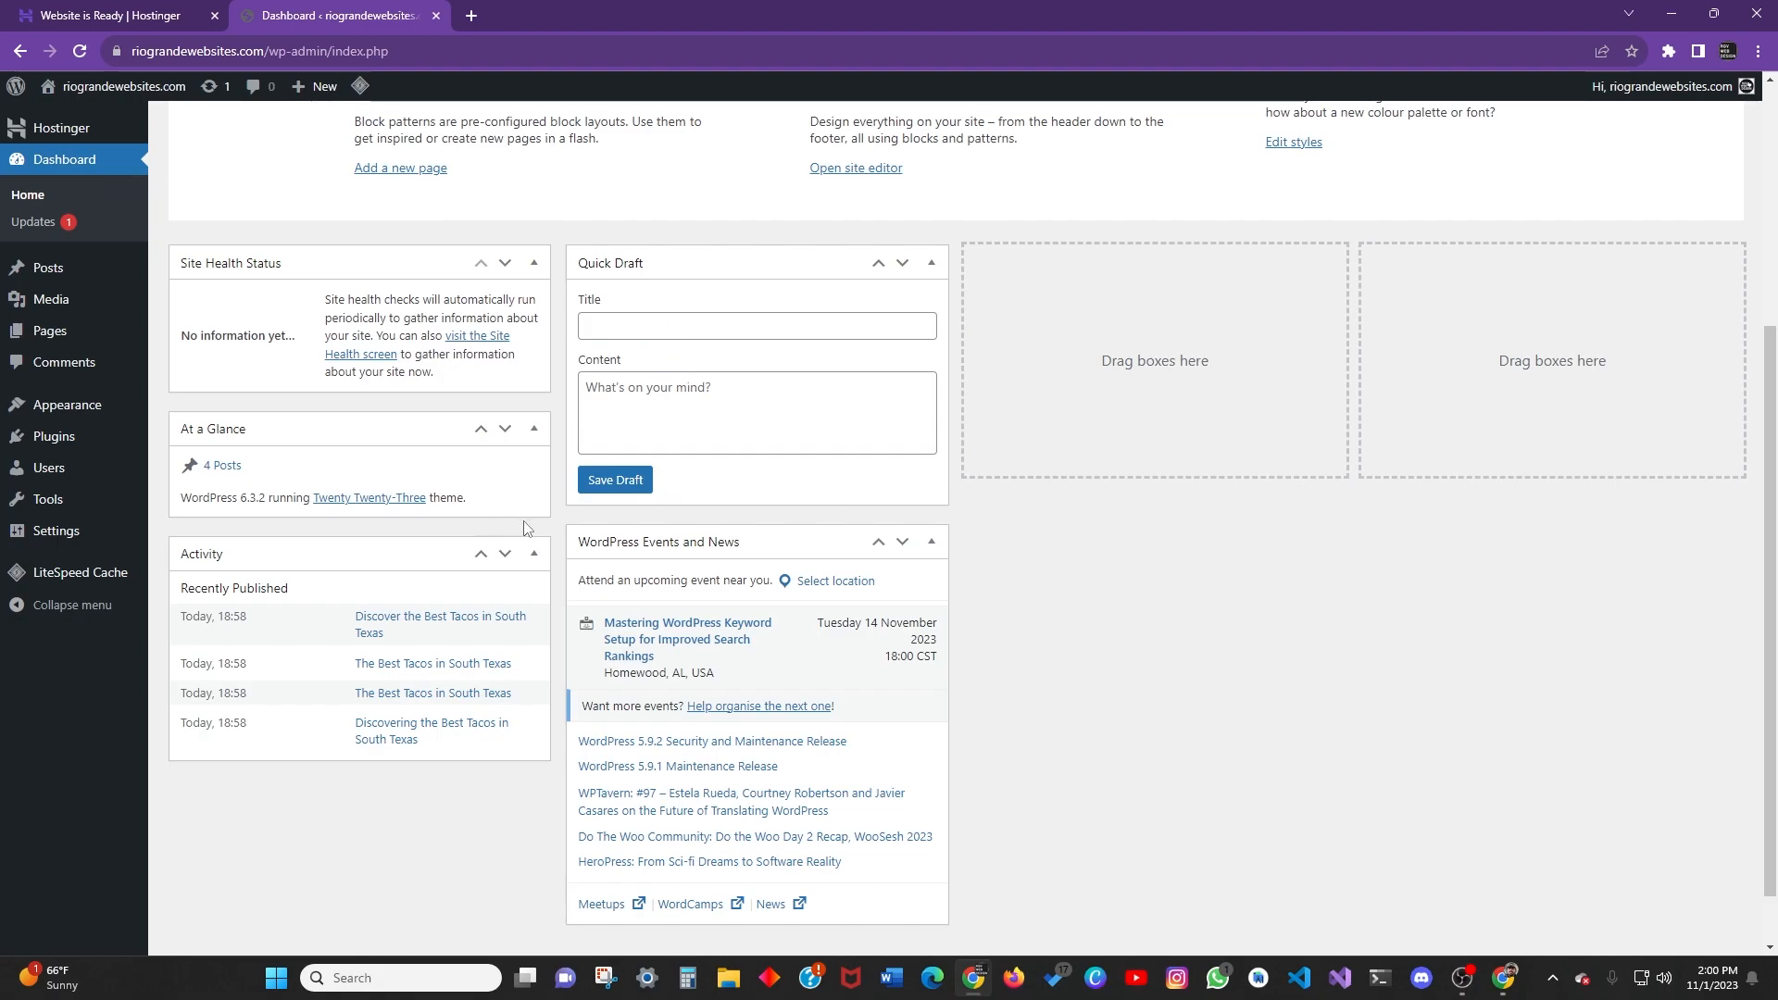
pyautogui.scroll(4, 510, 525)
pyautogui.scroll(-5, 269, 496)
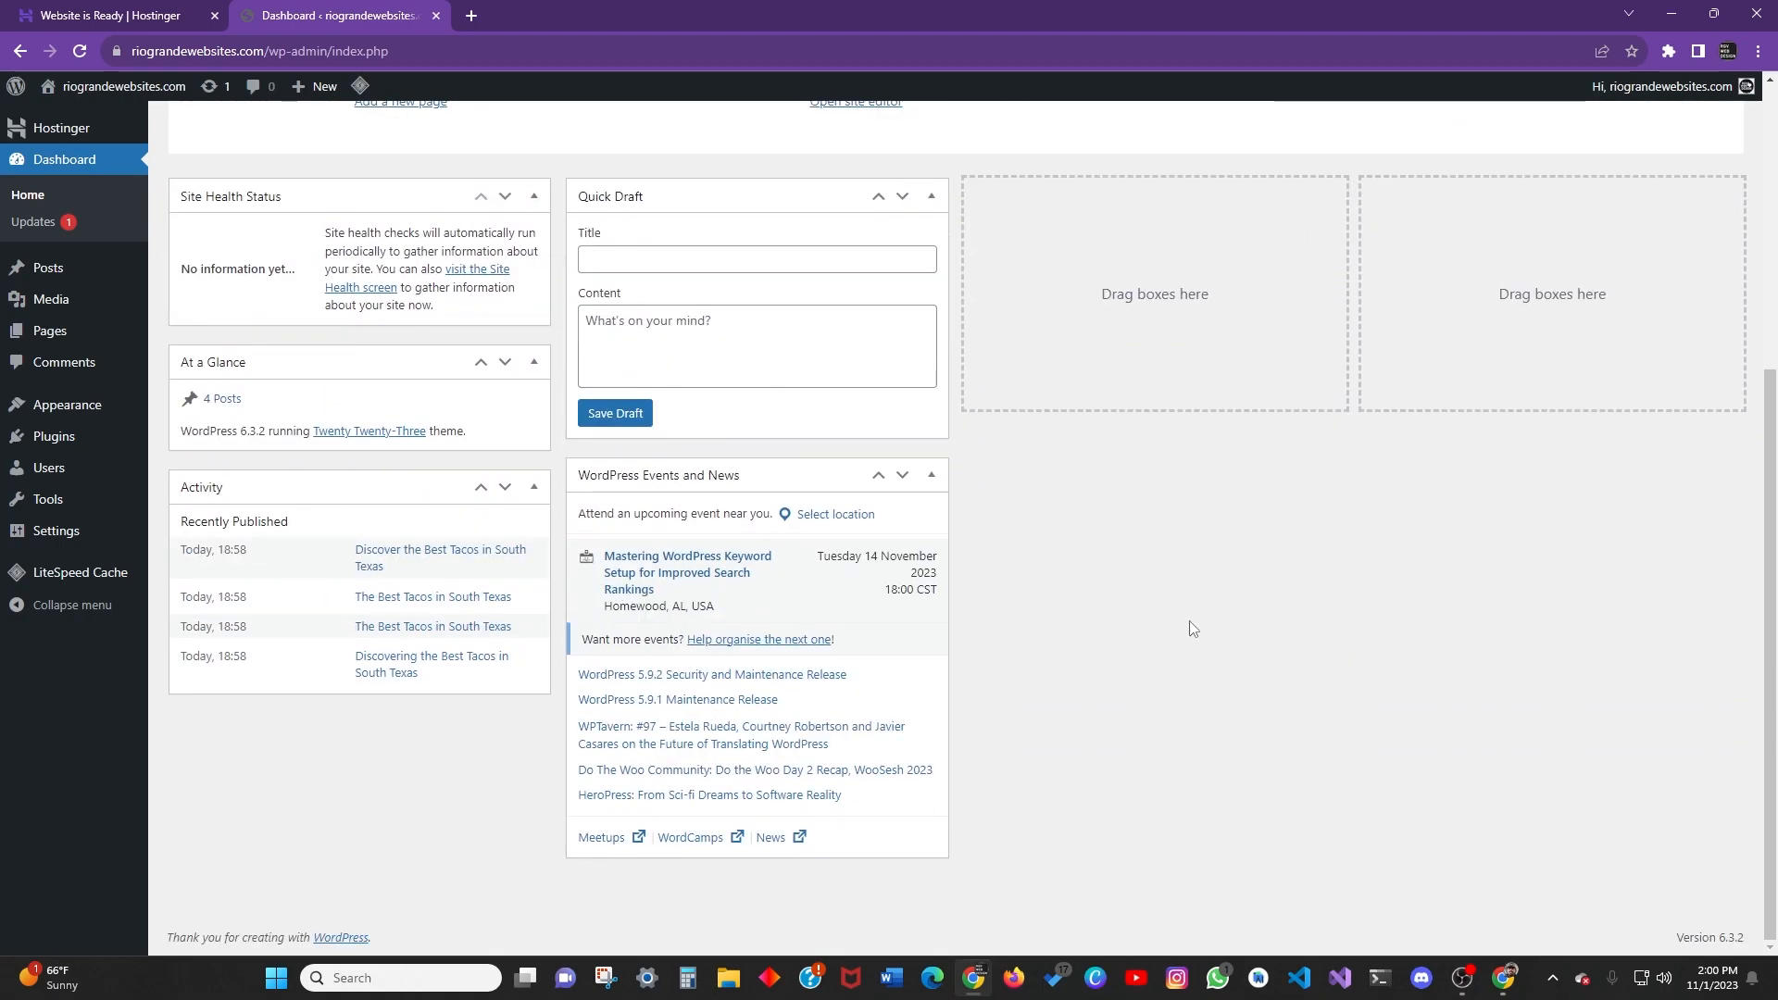
pyautogui.scroll(5, 1164, 616)
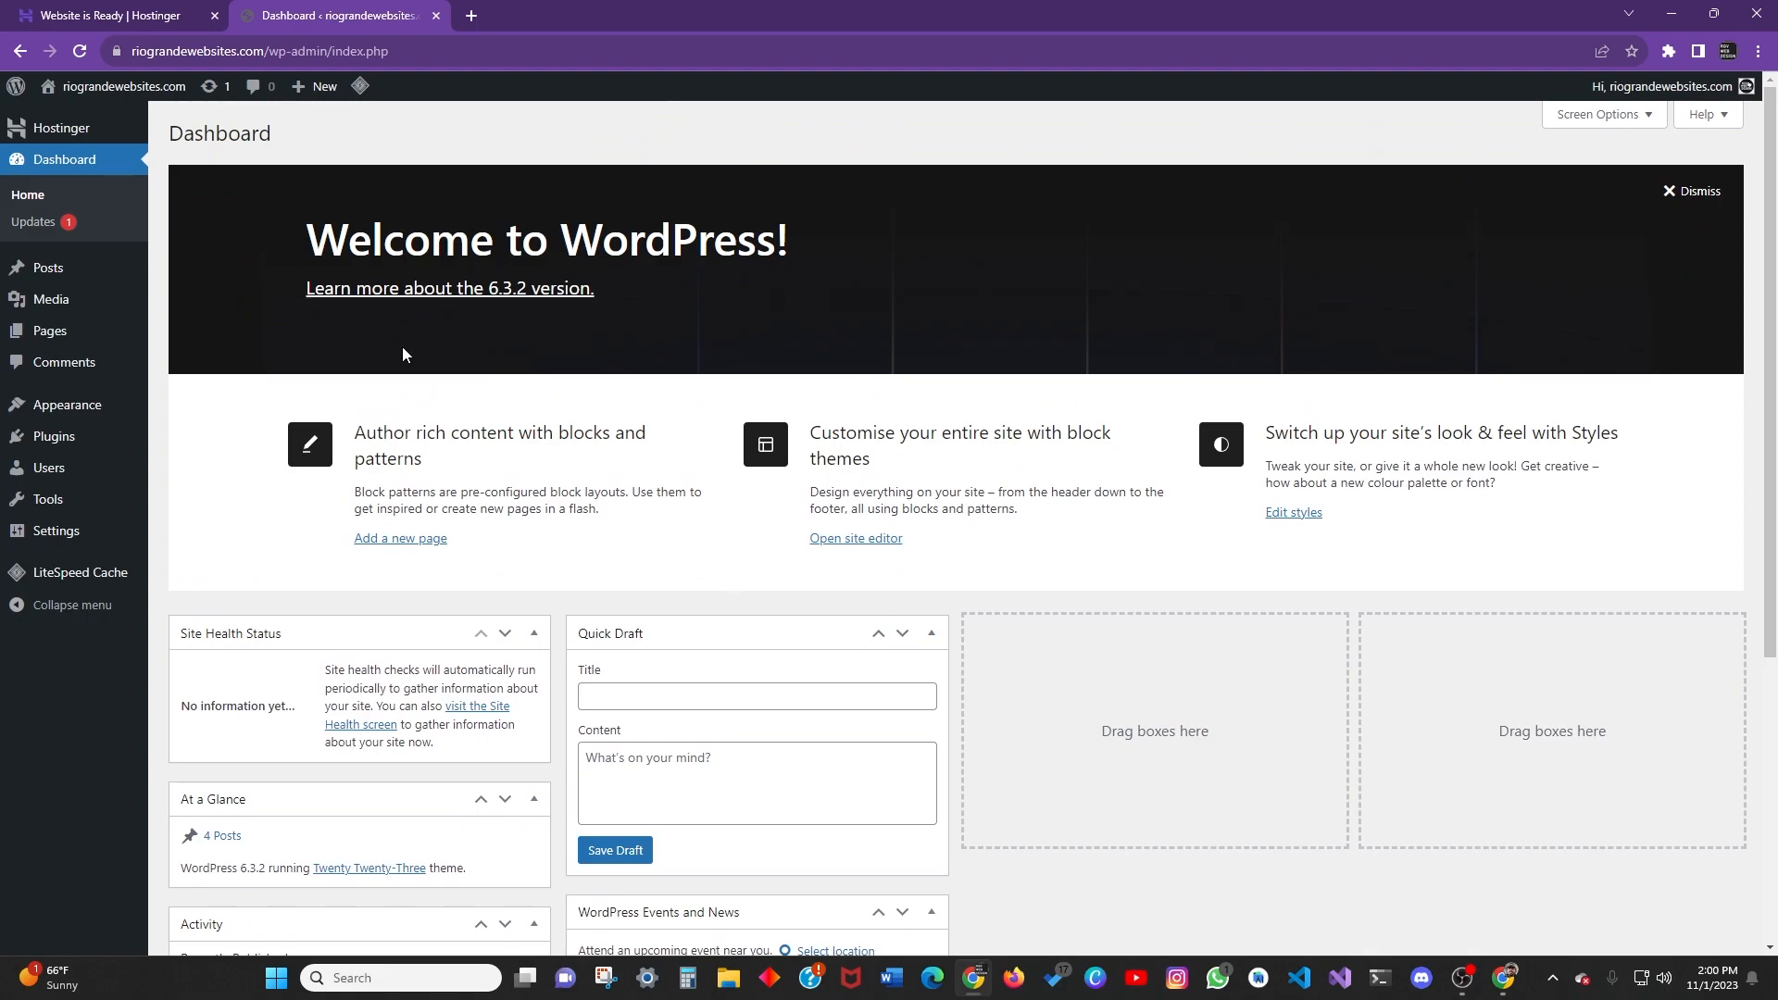
pyautogui.scroll(-5, 405, 345)
pyautogui.scroll(5, 855, 446)
pyautogui.scroll(-5, 838, 590)
pyautogui.scroll(5, 783, 565)
# Open Dashboard > Updates to confirm nothing needs updating.
pyautogui.click(35, 222)
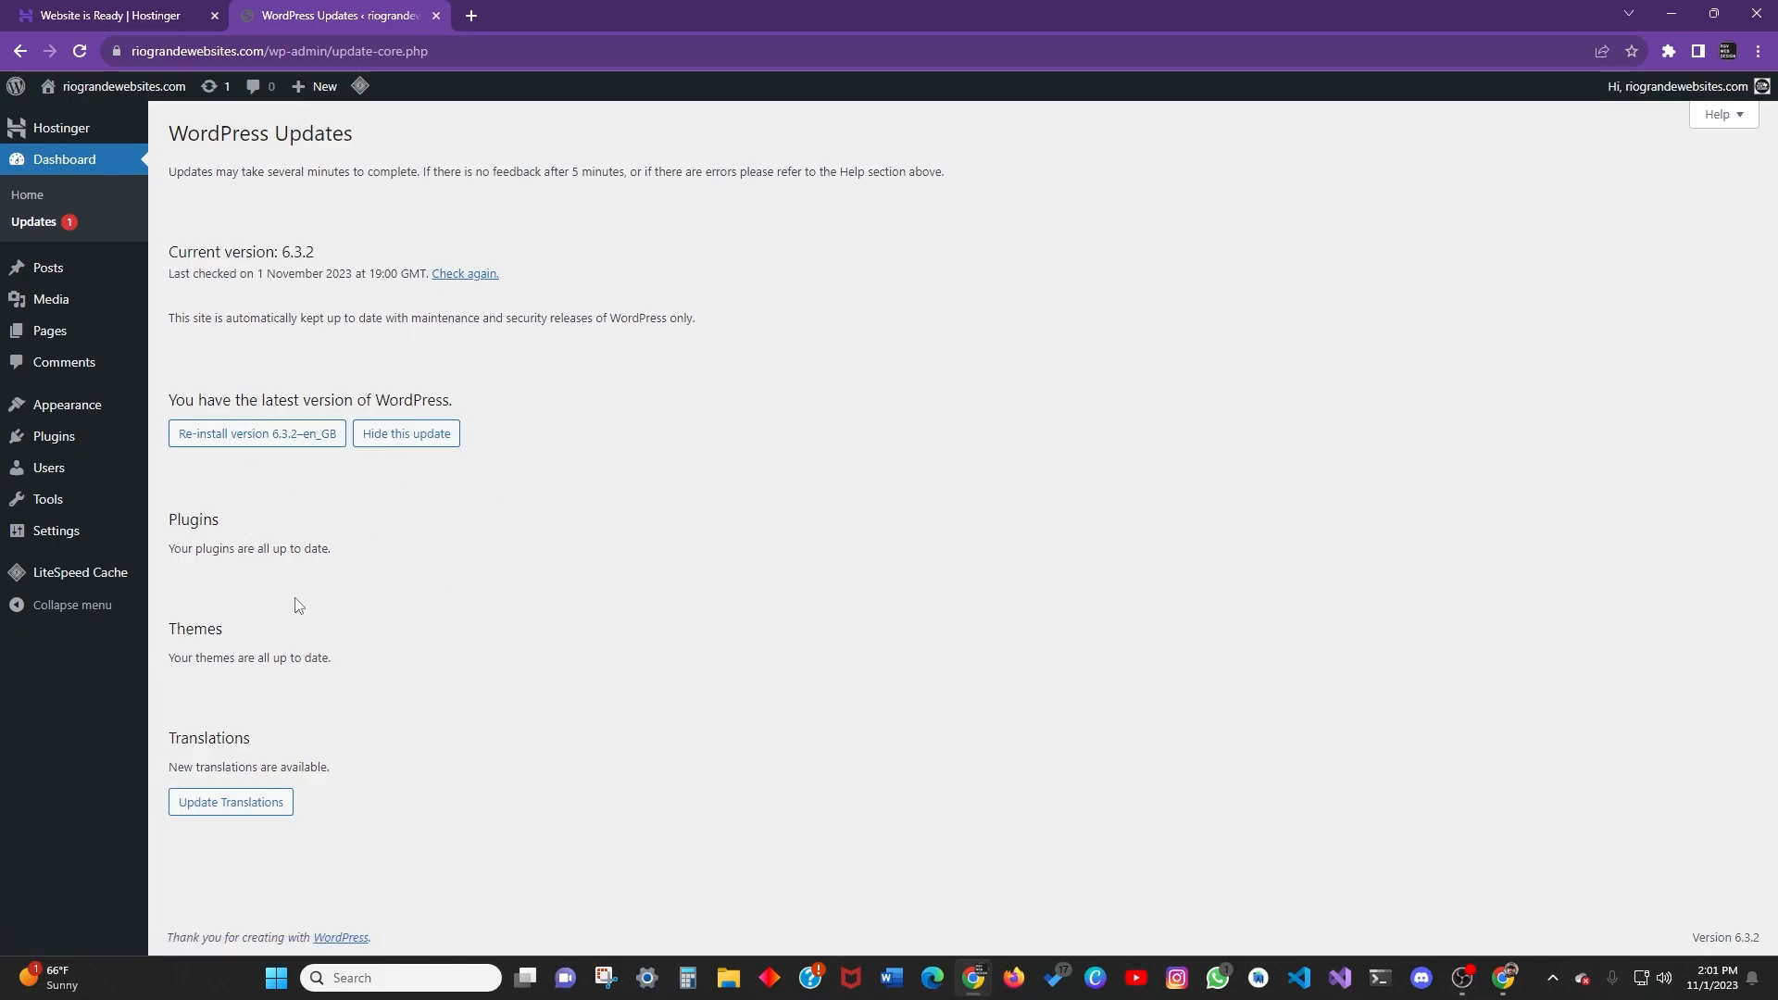
pyautogui.moveTo(130, 268)
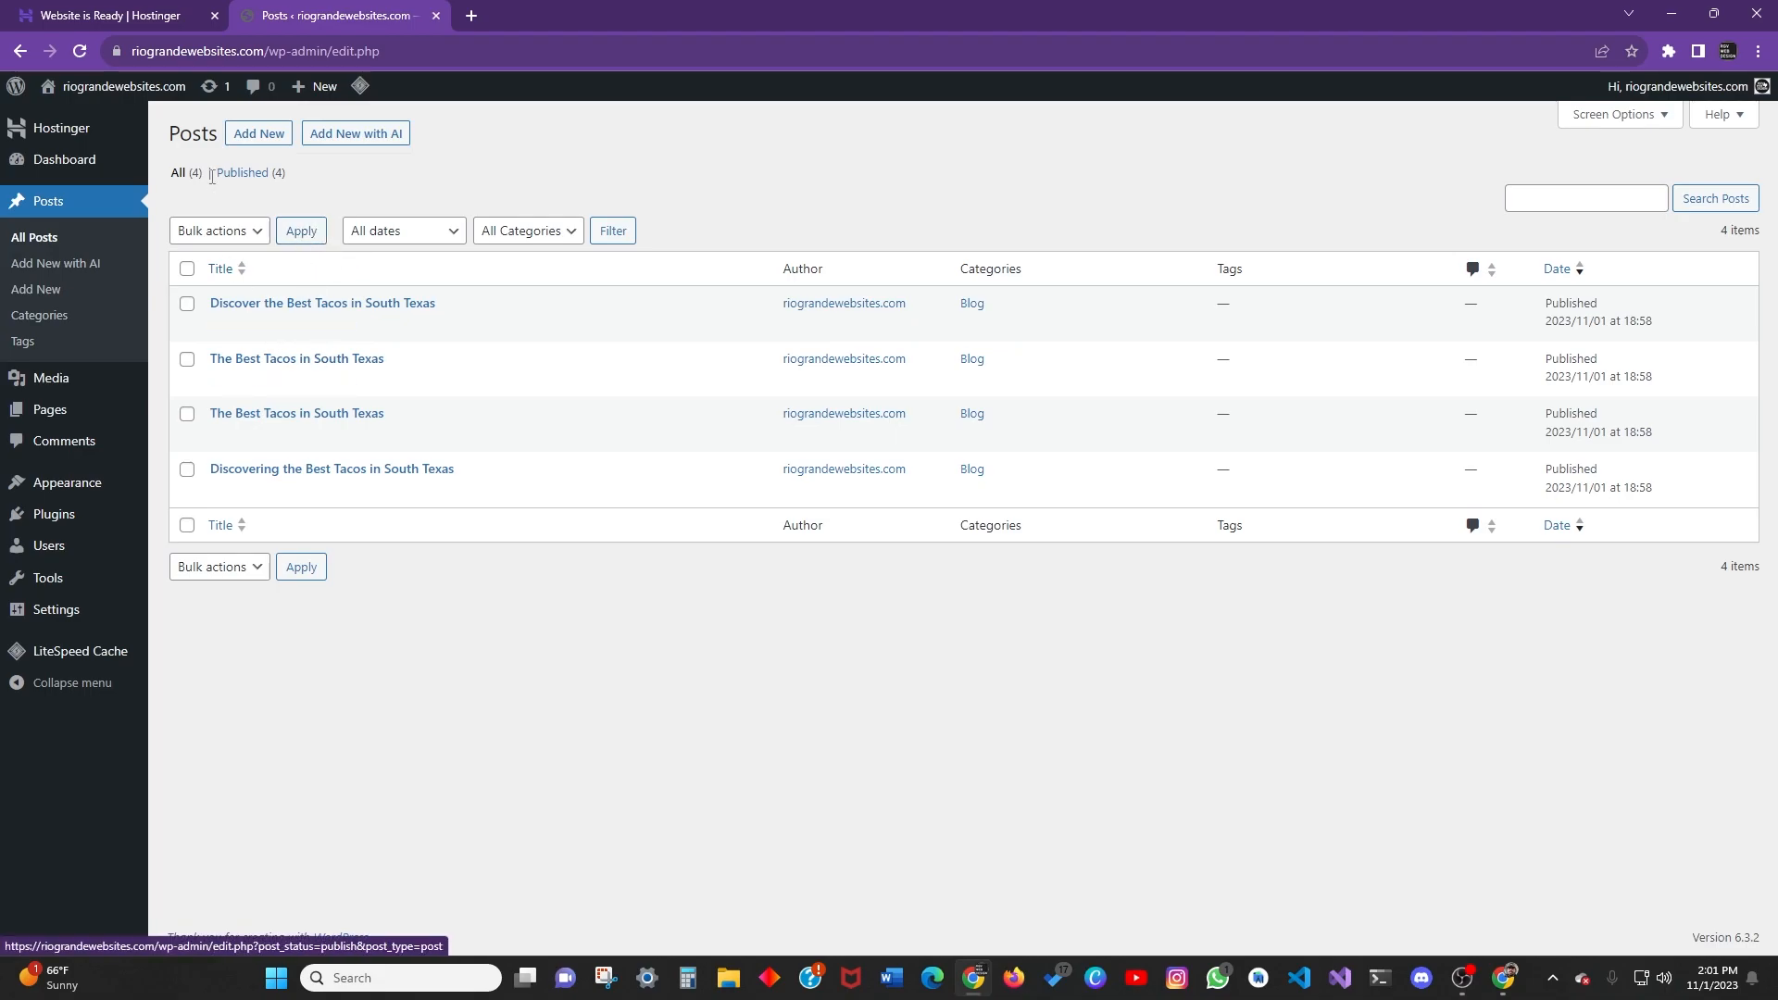
# Bin the duplicate second 'The Best Tacos in South Texas' post, then return to All posts.
pyautogui.click(262, 176)
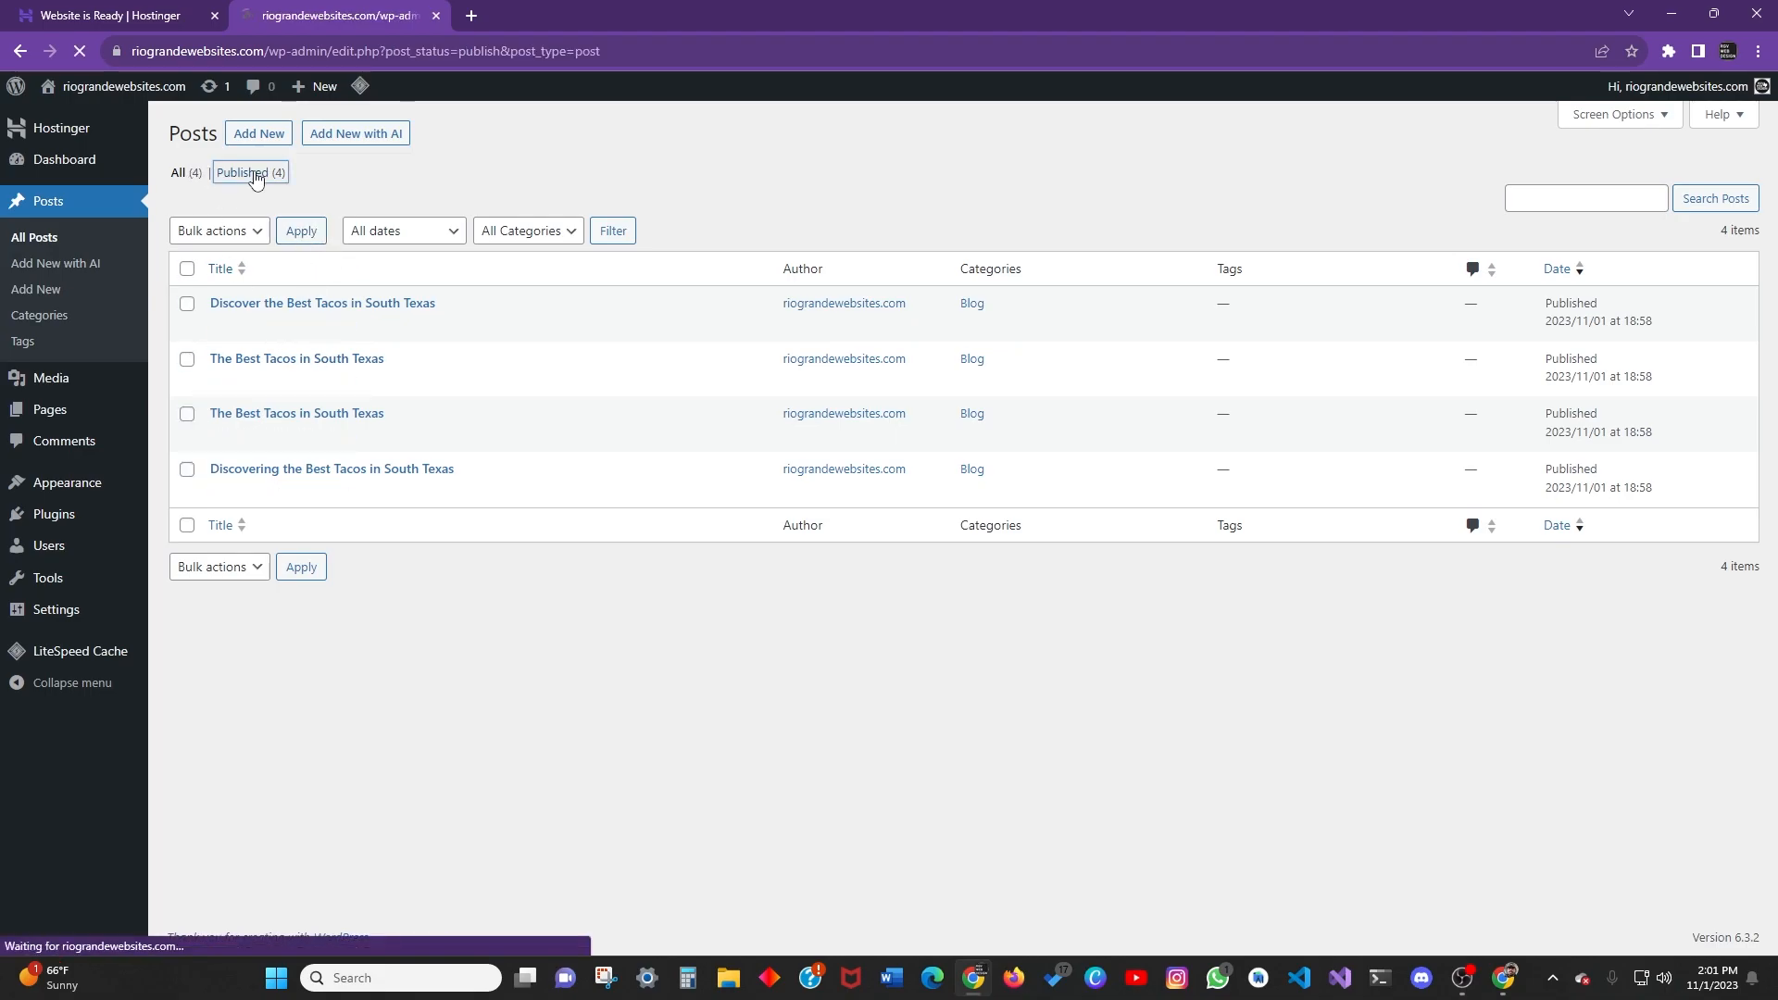
pyautogui.click(185, 285)
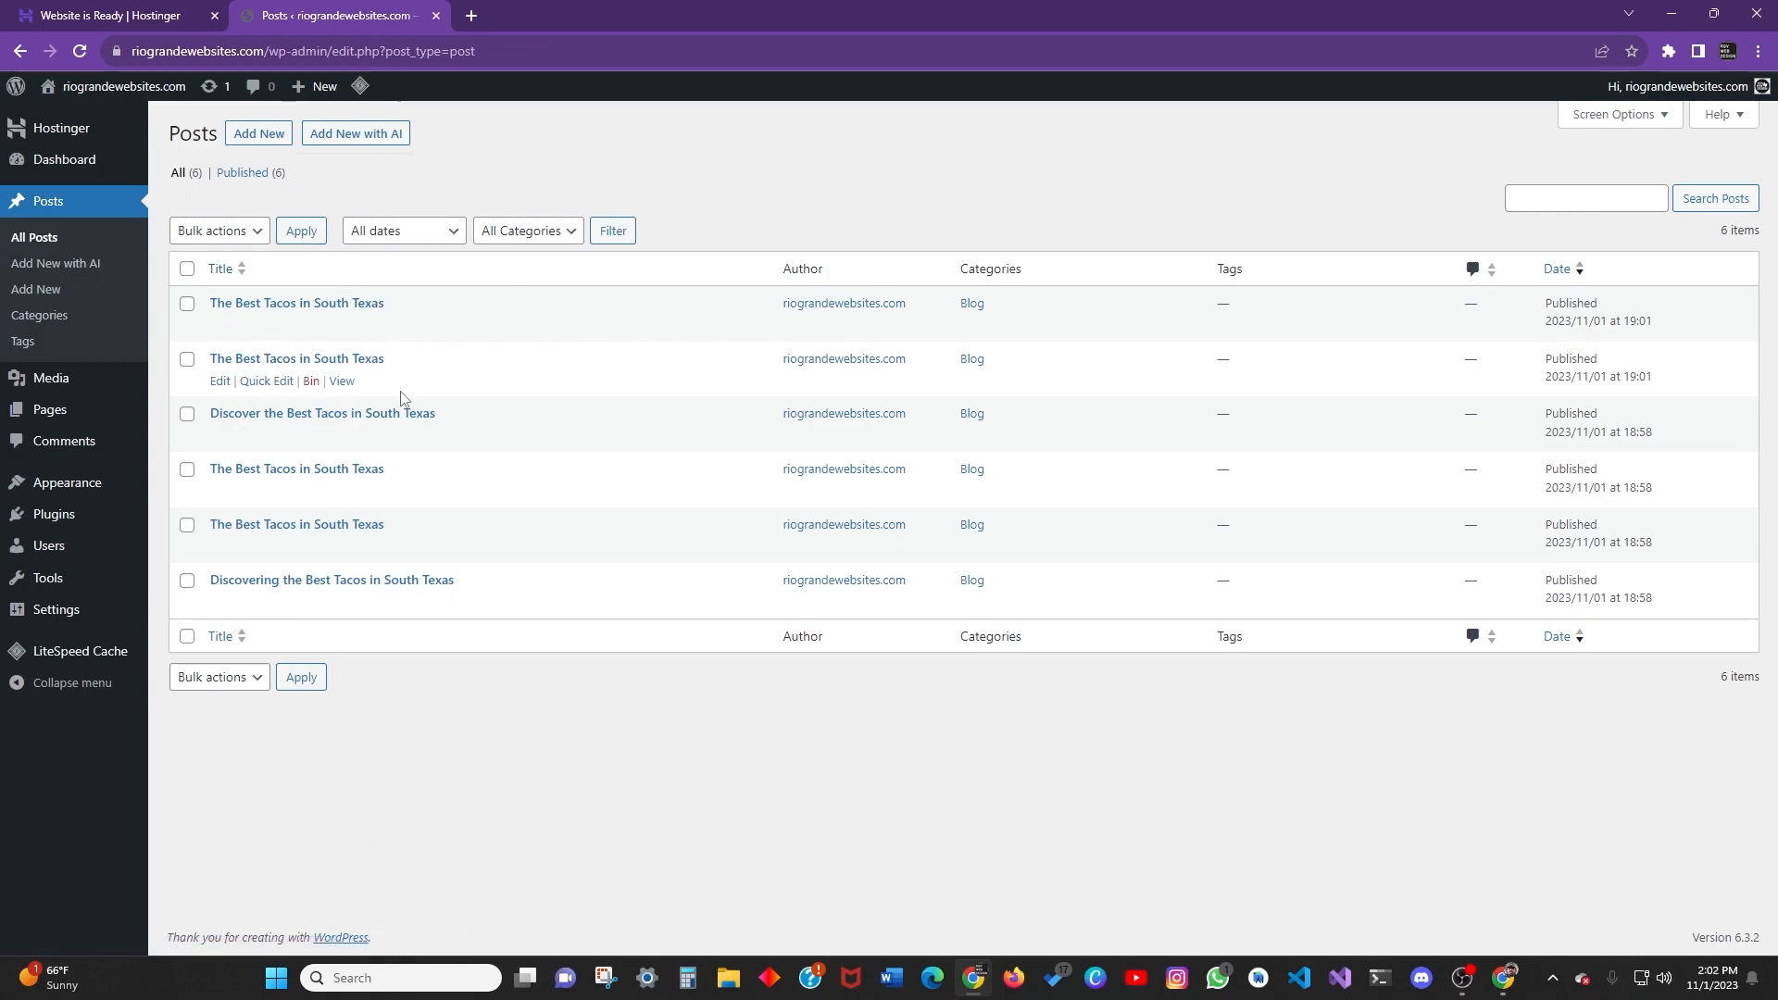
pyautogui.click(311, 381)
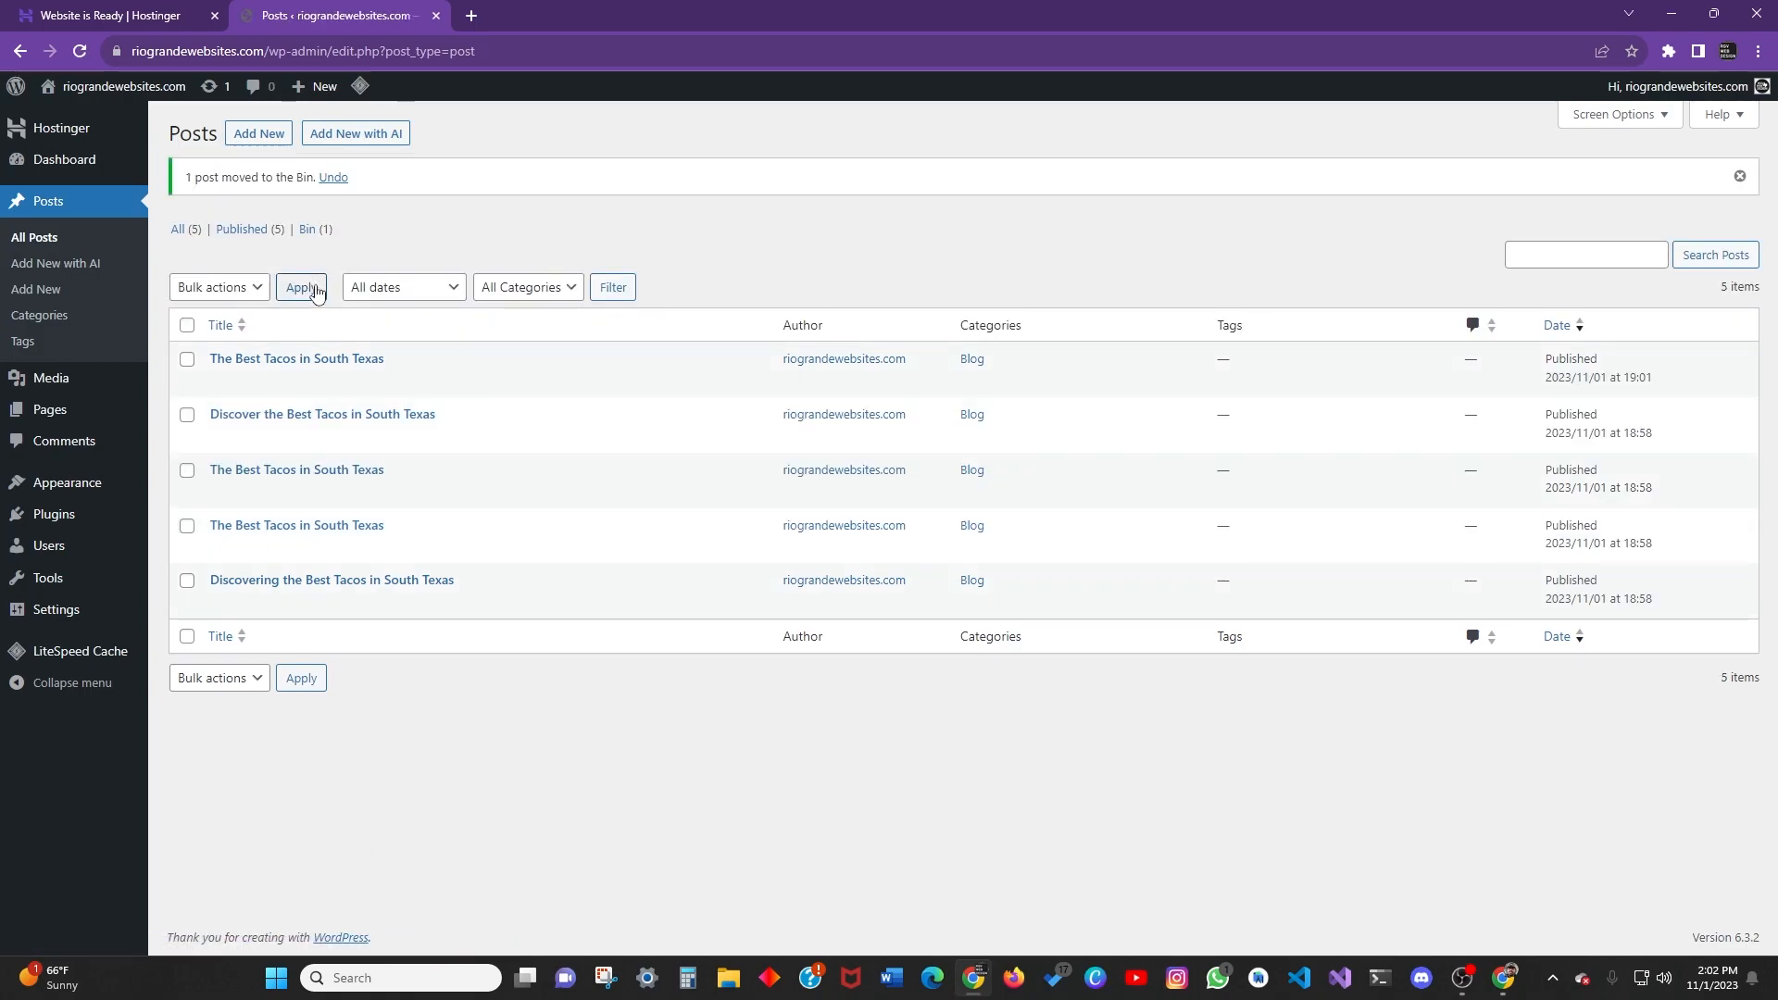
pyautogui.click(309, 230)
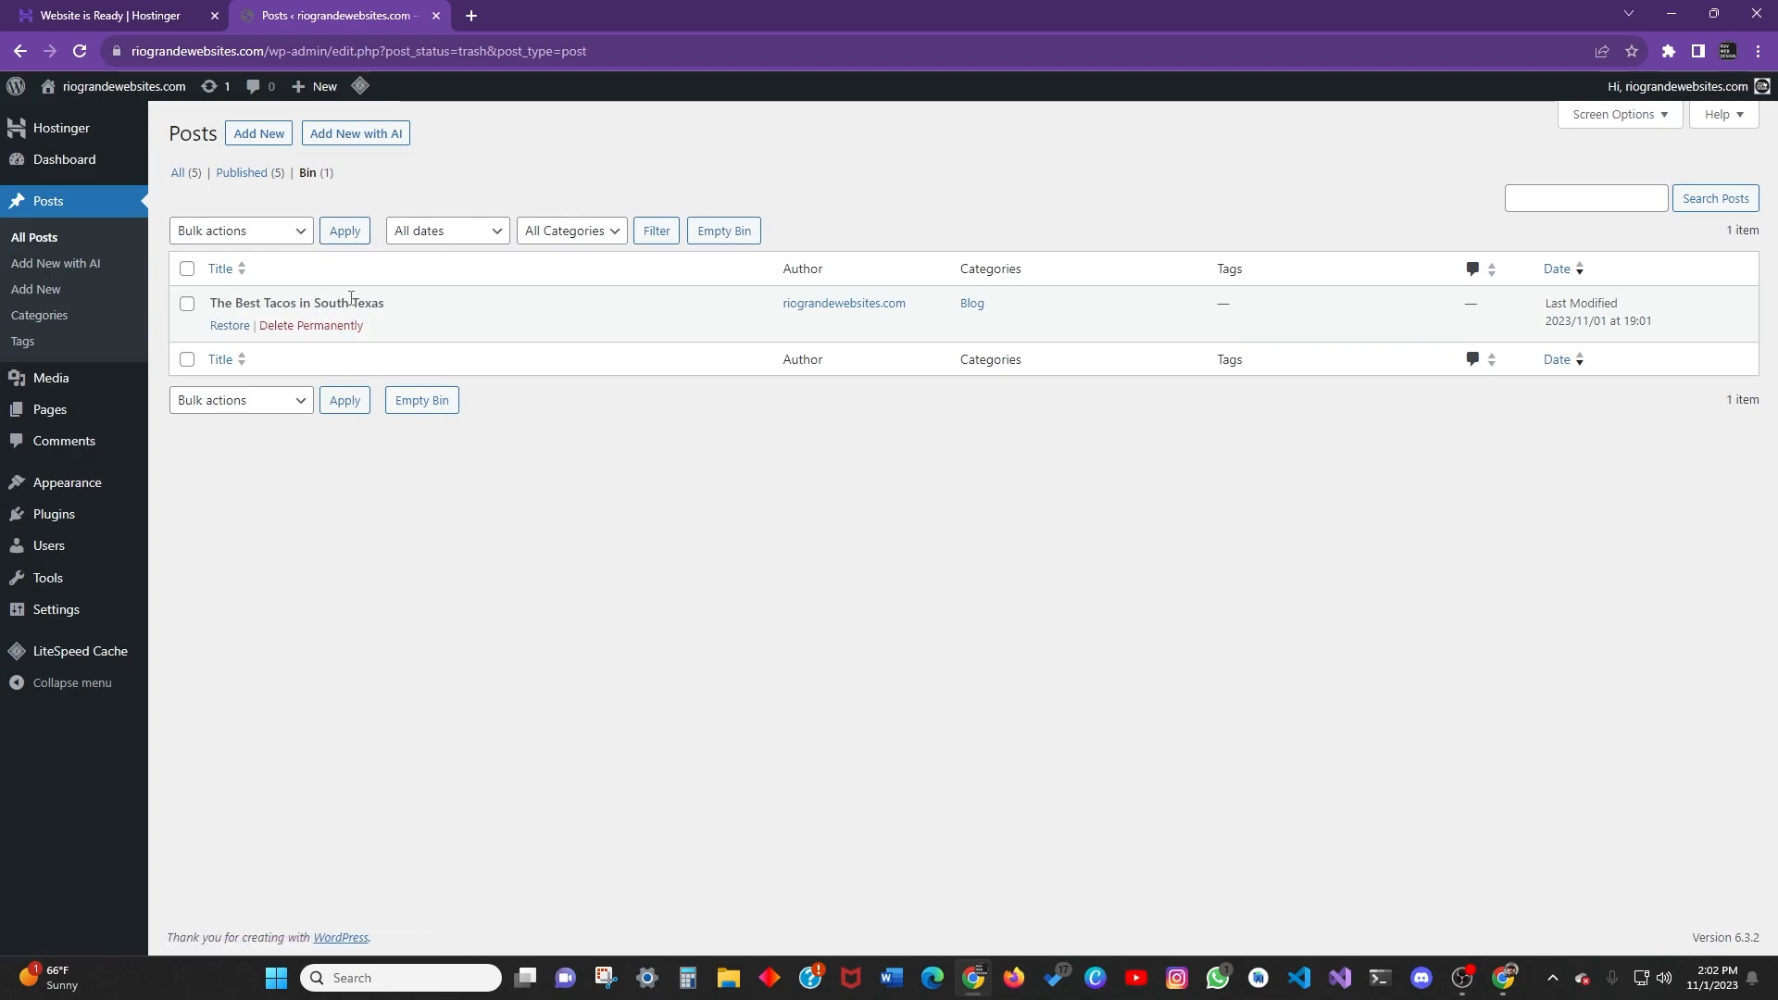
pyautogui.click(241, 175)
pyautogui.click(178, 173)
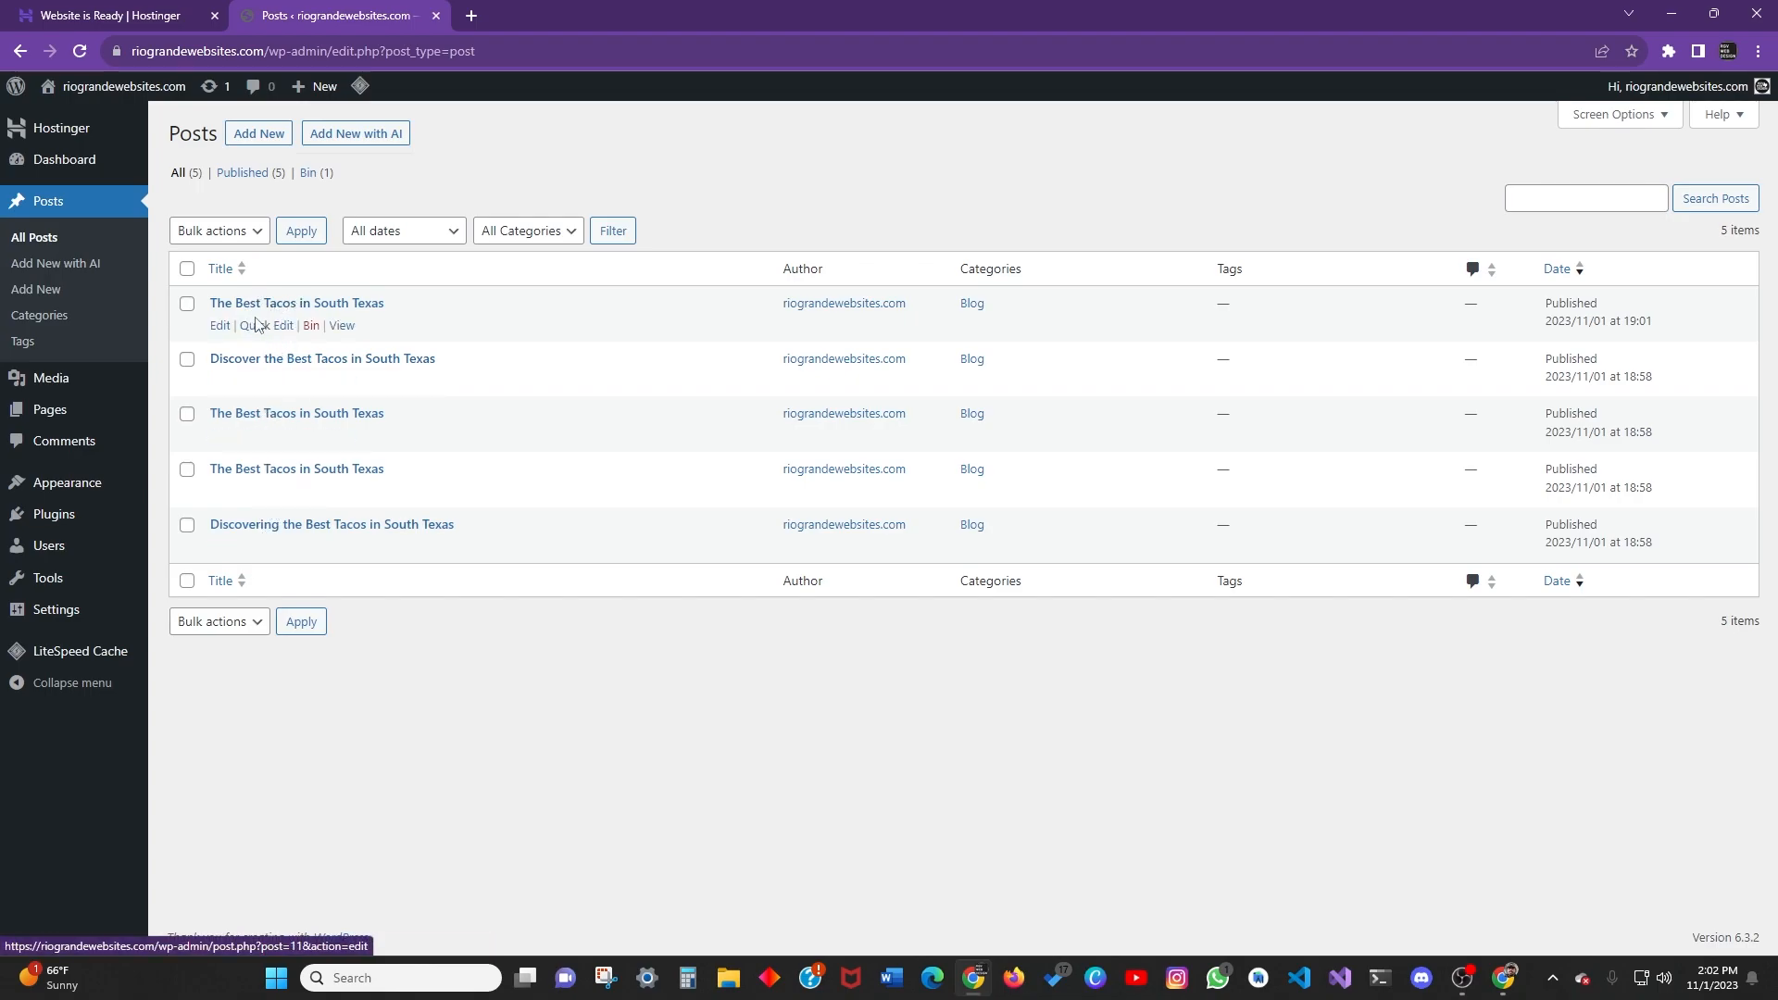
# Quick Edit the newest post and untick Allow Comments and Allow Pings.
pyautogui.click(260, 325)
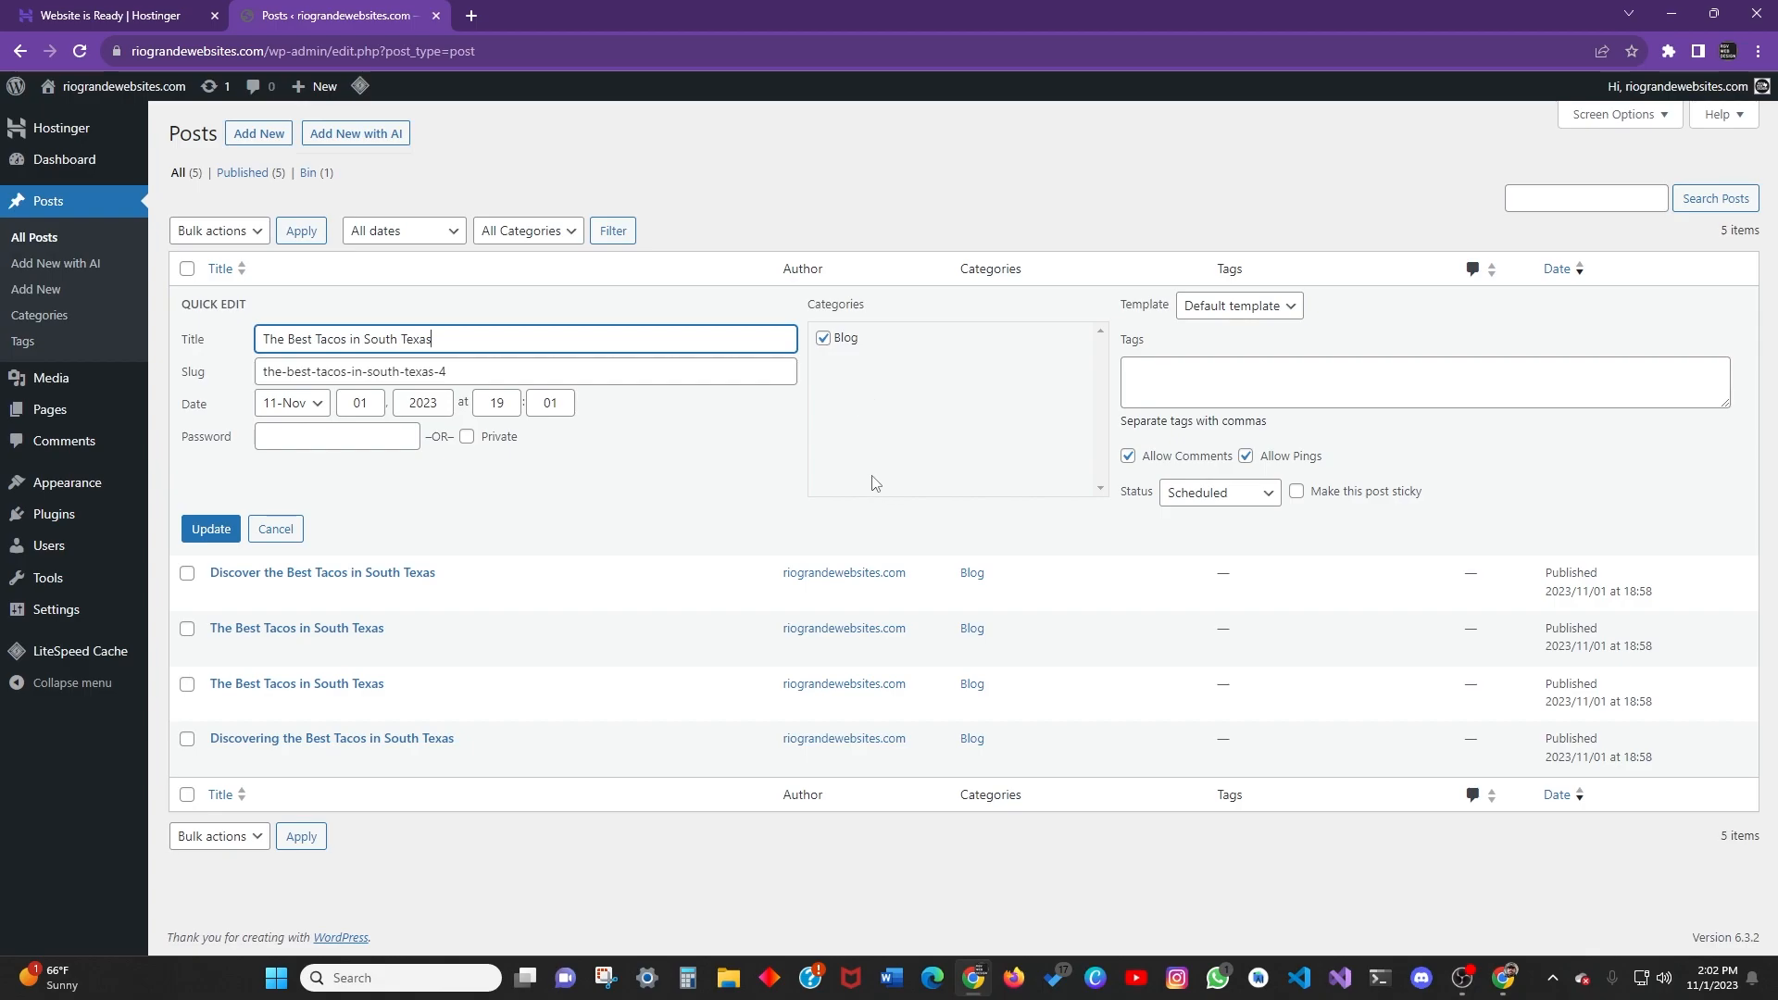
pyautogui.click(1167, 366)
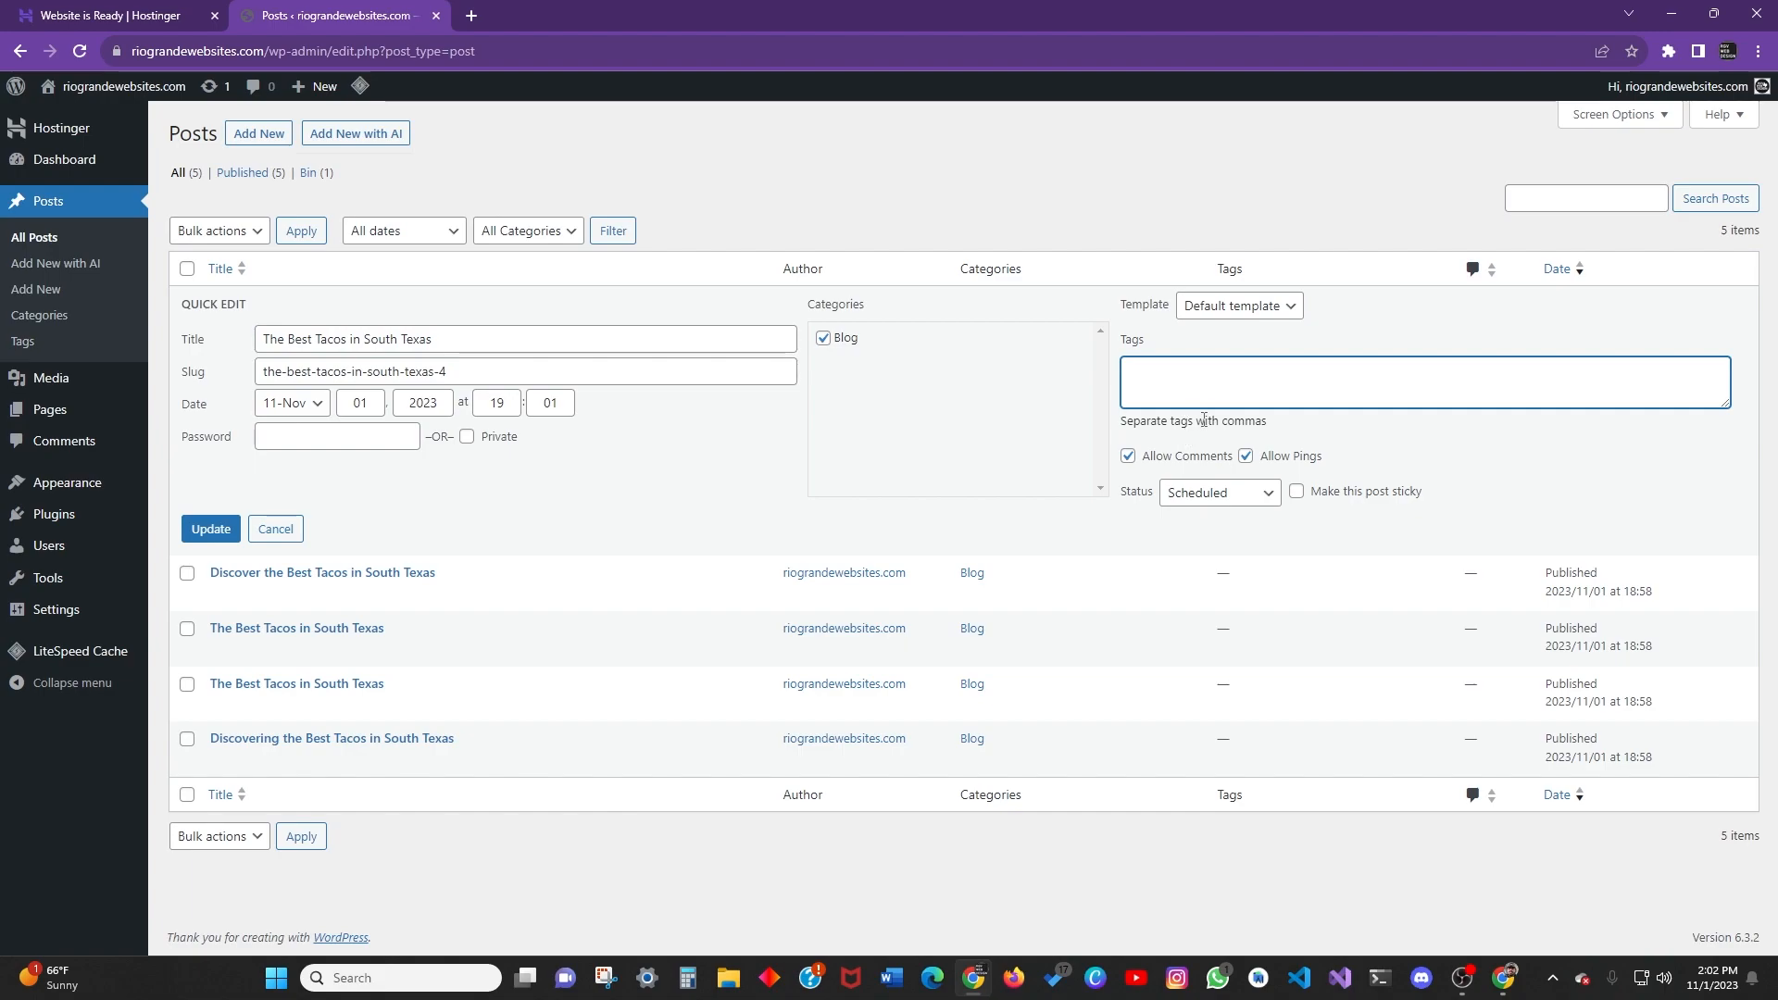
pyautogui.click(1128, 459)
pyautogui.click(1129, 459)
pyautogui.click(1246, 457)
# Set the post's Status to Draft.
pyautogui.click(1248, 496)
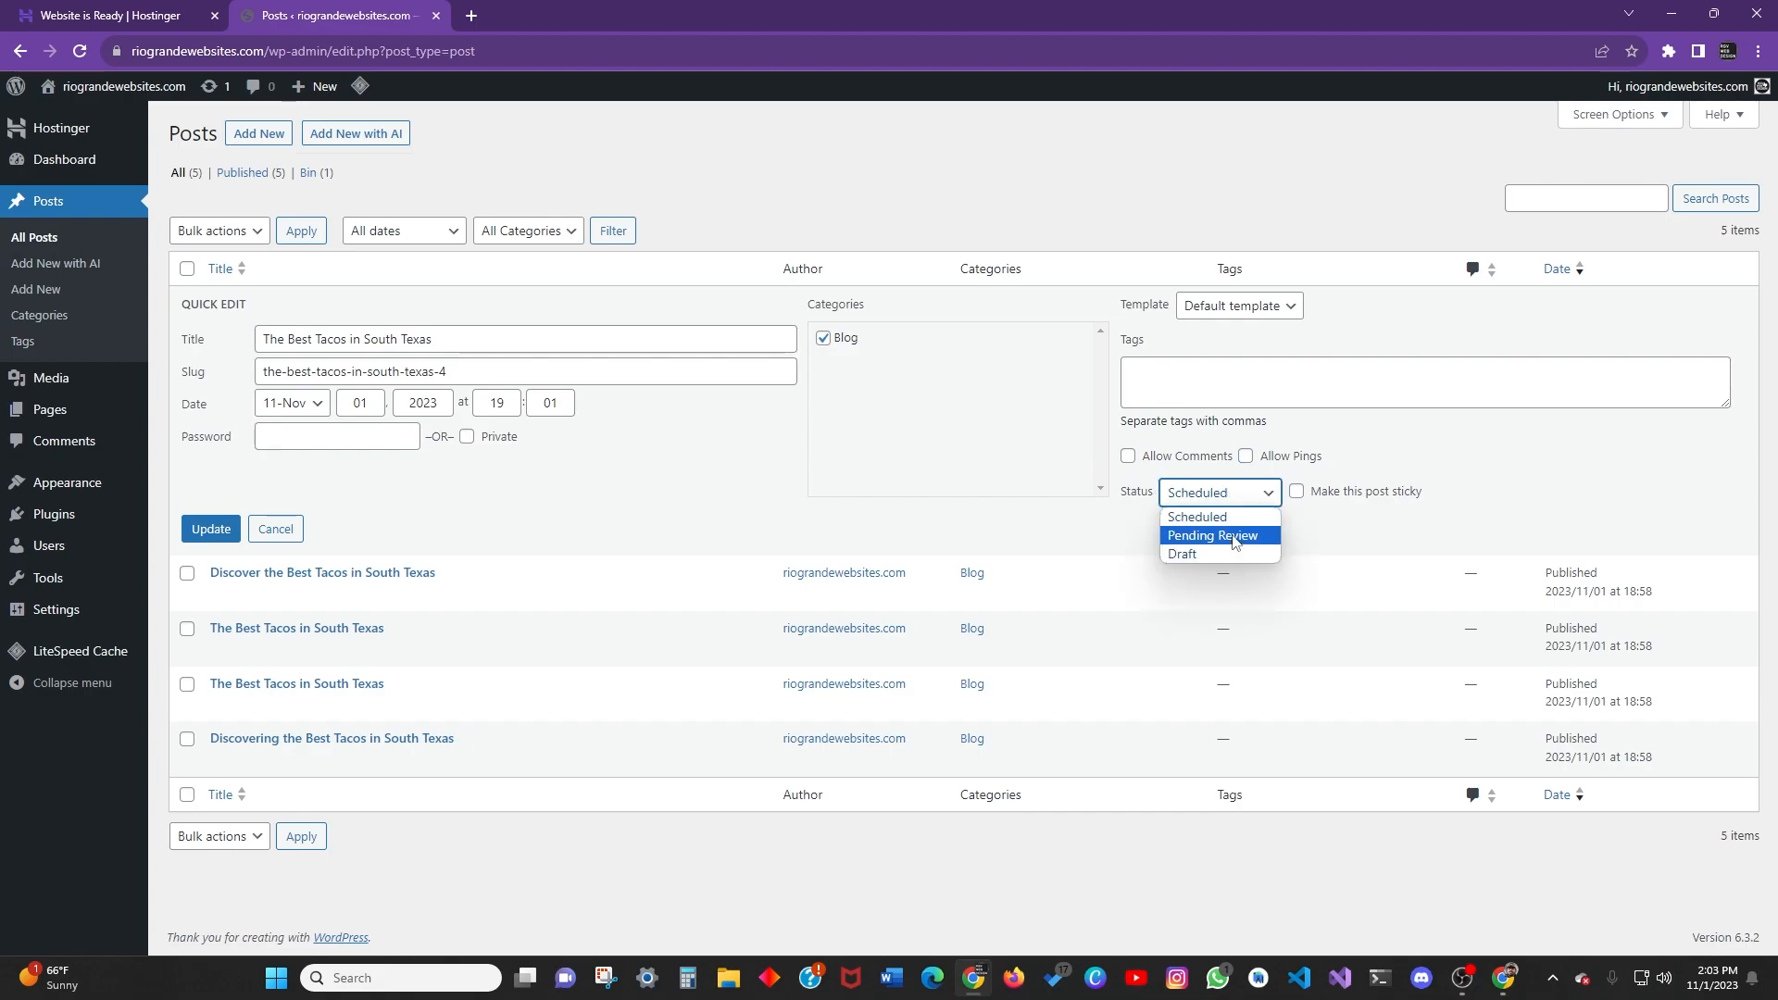
pyautogui.click(1261, 497)
pyautogui.click(1261, 497)
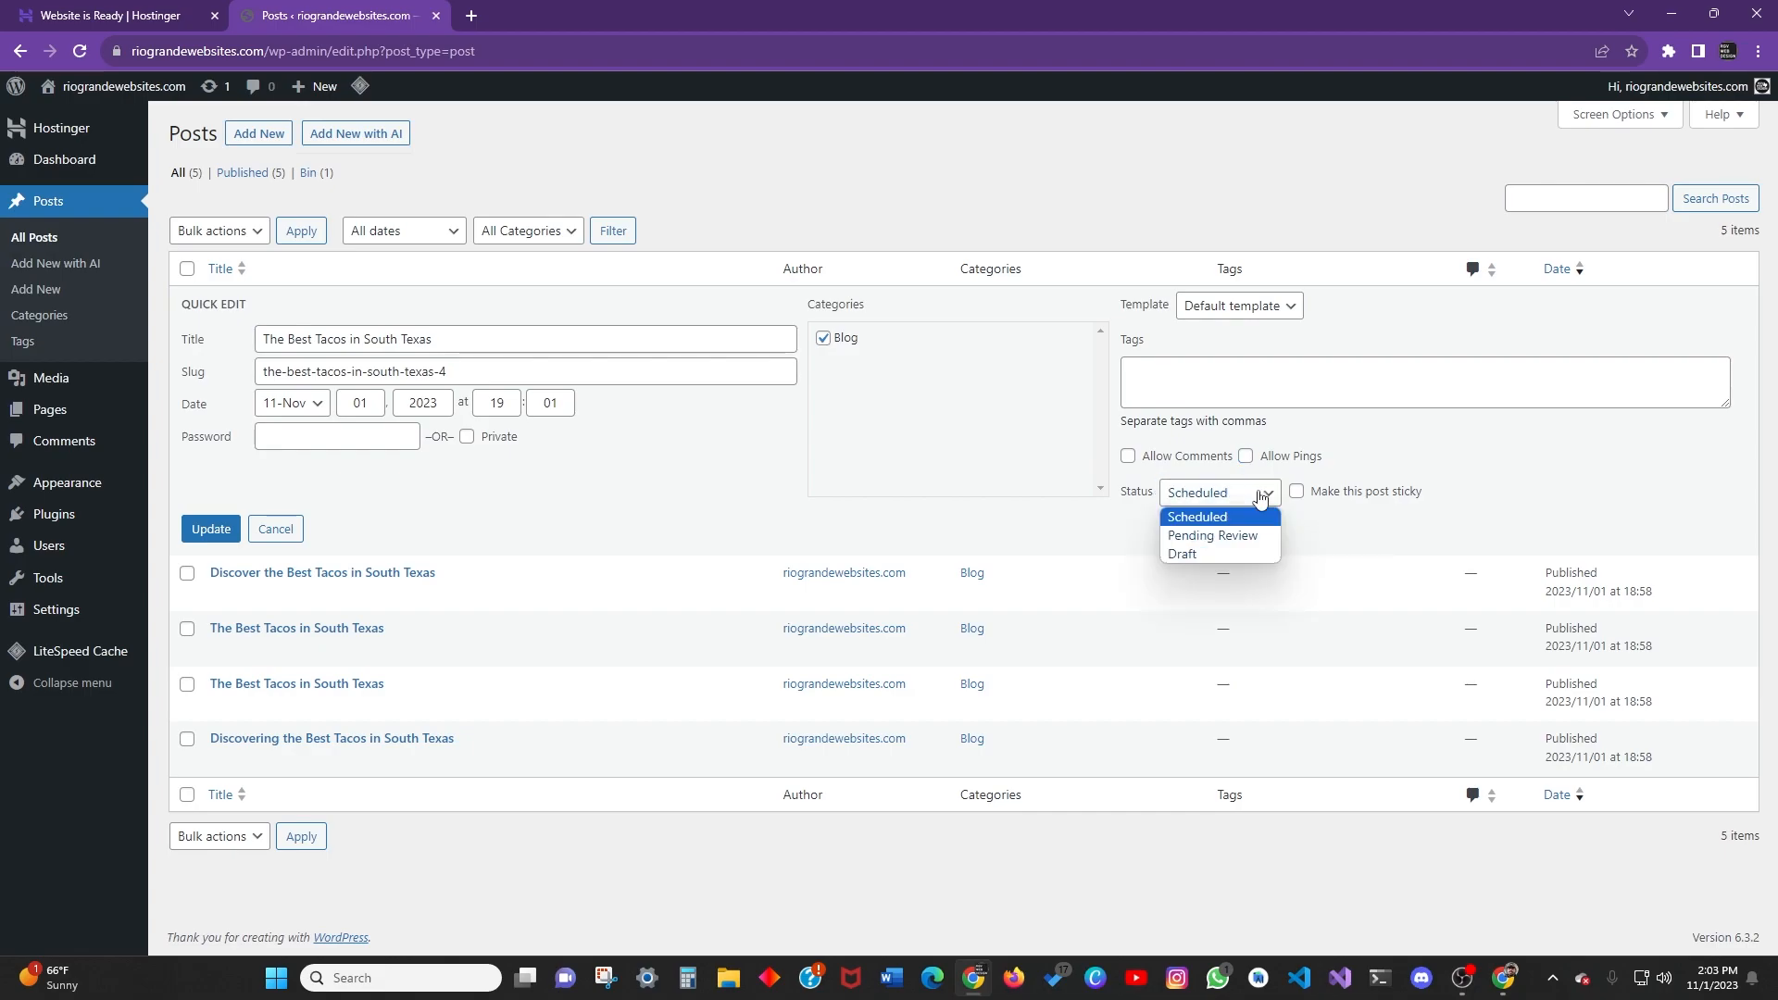
pyautogui.click(1195, 555)
pyautogui.click(1242, 497)
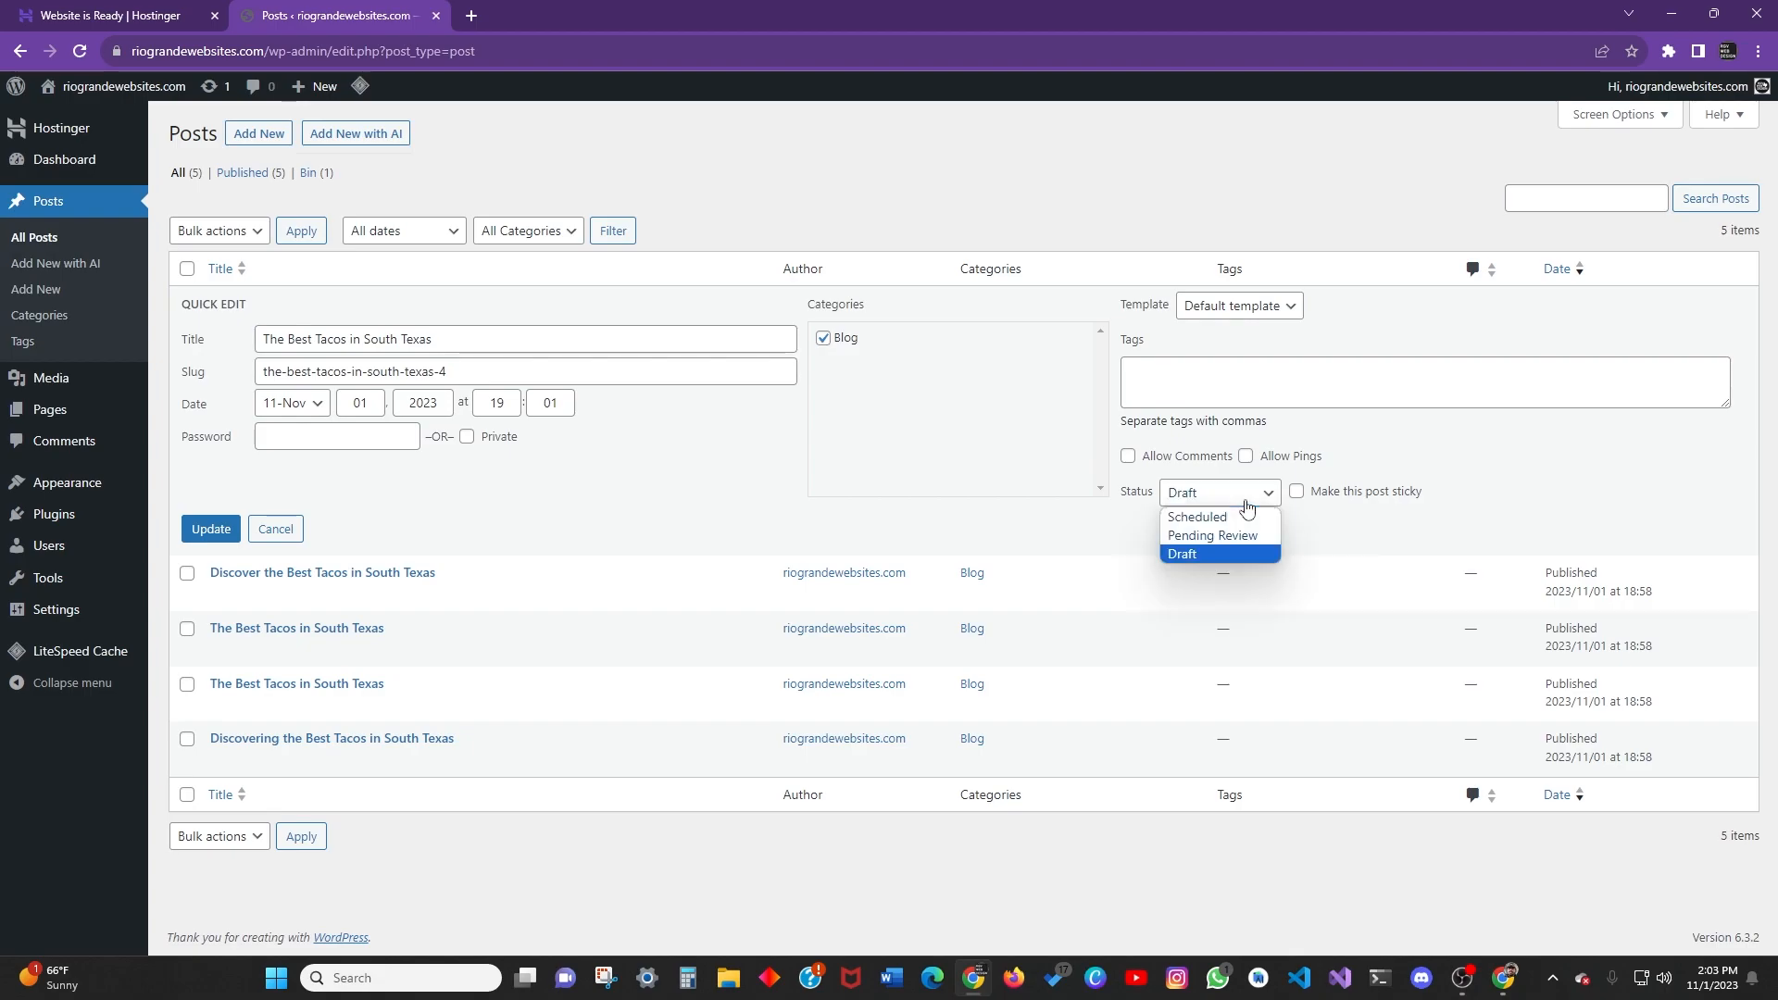
pyautogui.click(1220, 486)
# Keep the Default template and save the Quick Edit changes with Update.
pyautogui.click(1245, 305)
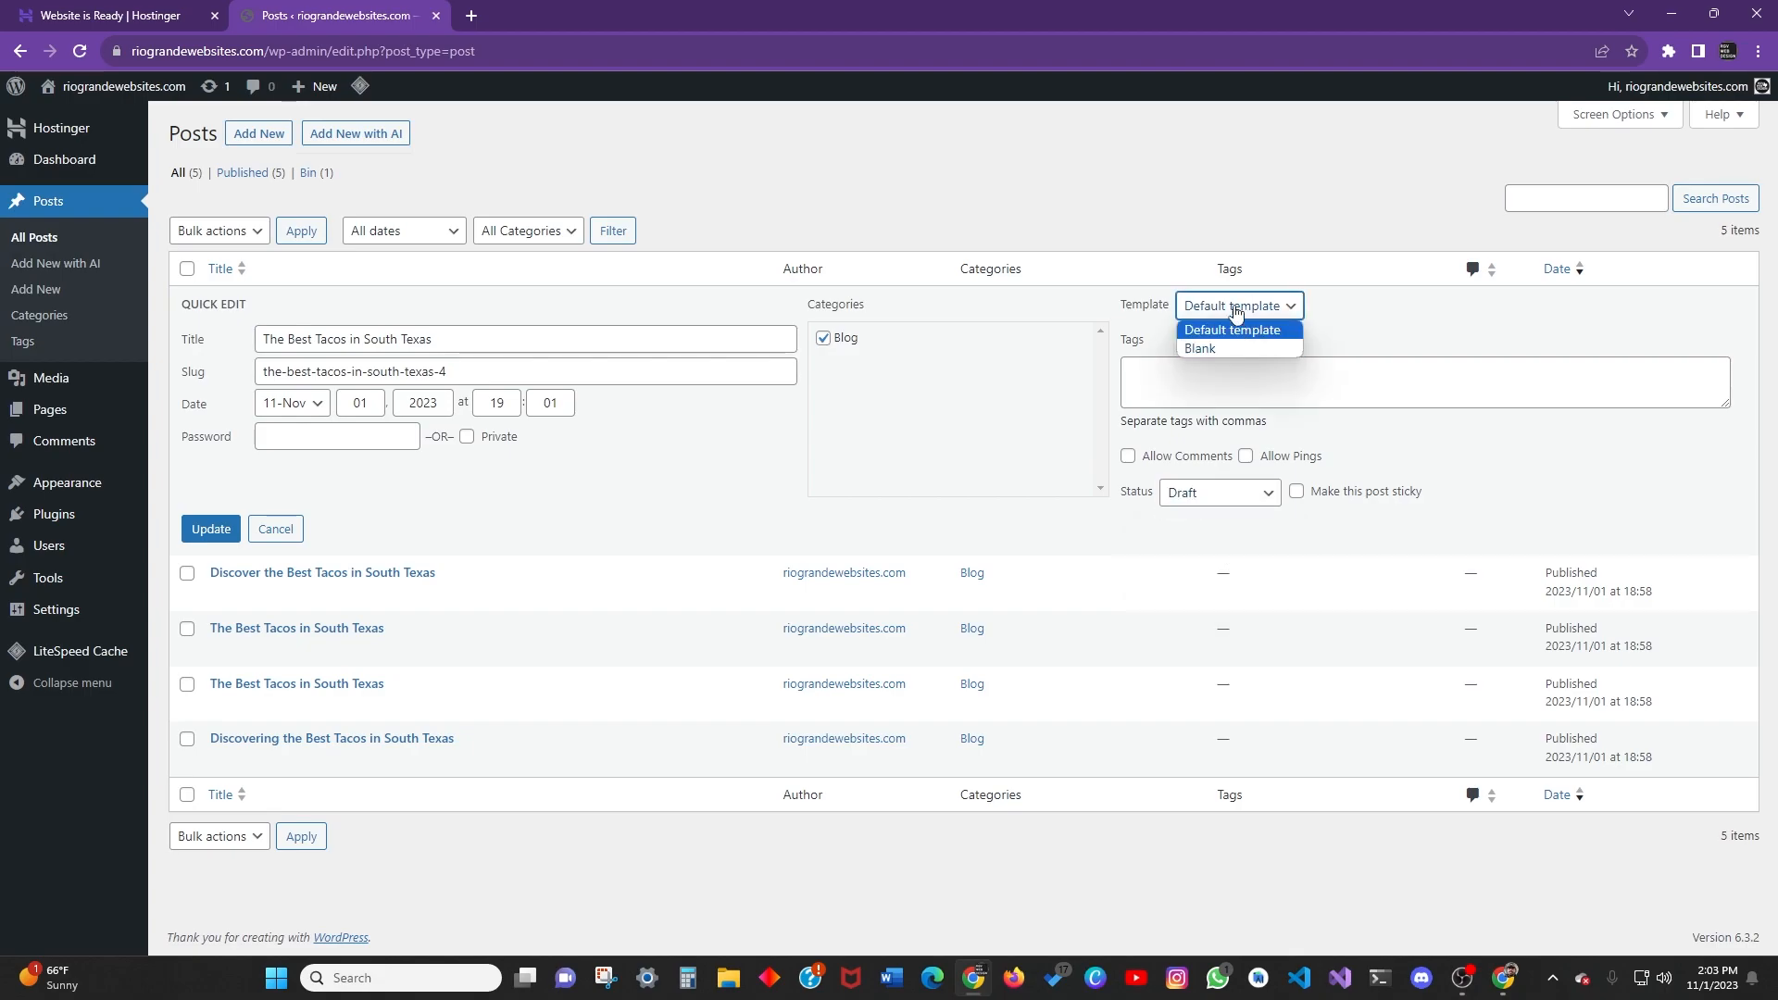
pyautogui.click(1242, 313)
pyautogui.click(1239, 312)
pyautogui.click(1239, 330)
pyautogui.click(1233, 316)
pyautogui.click(1234, 329)
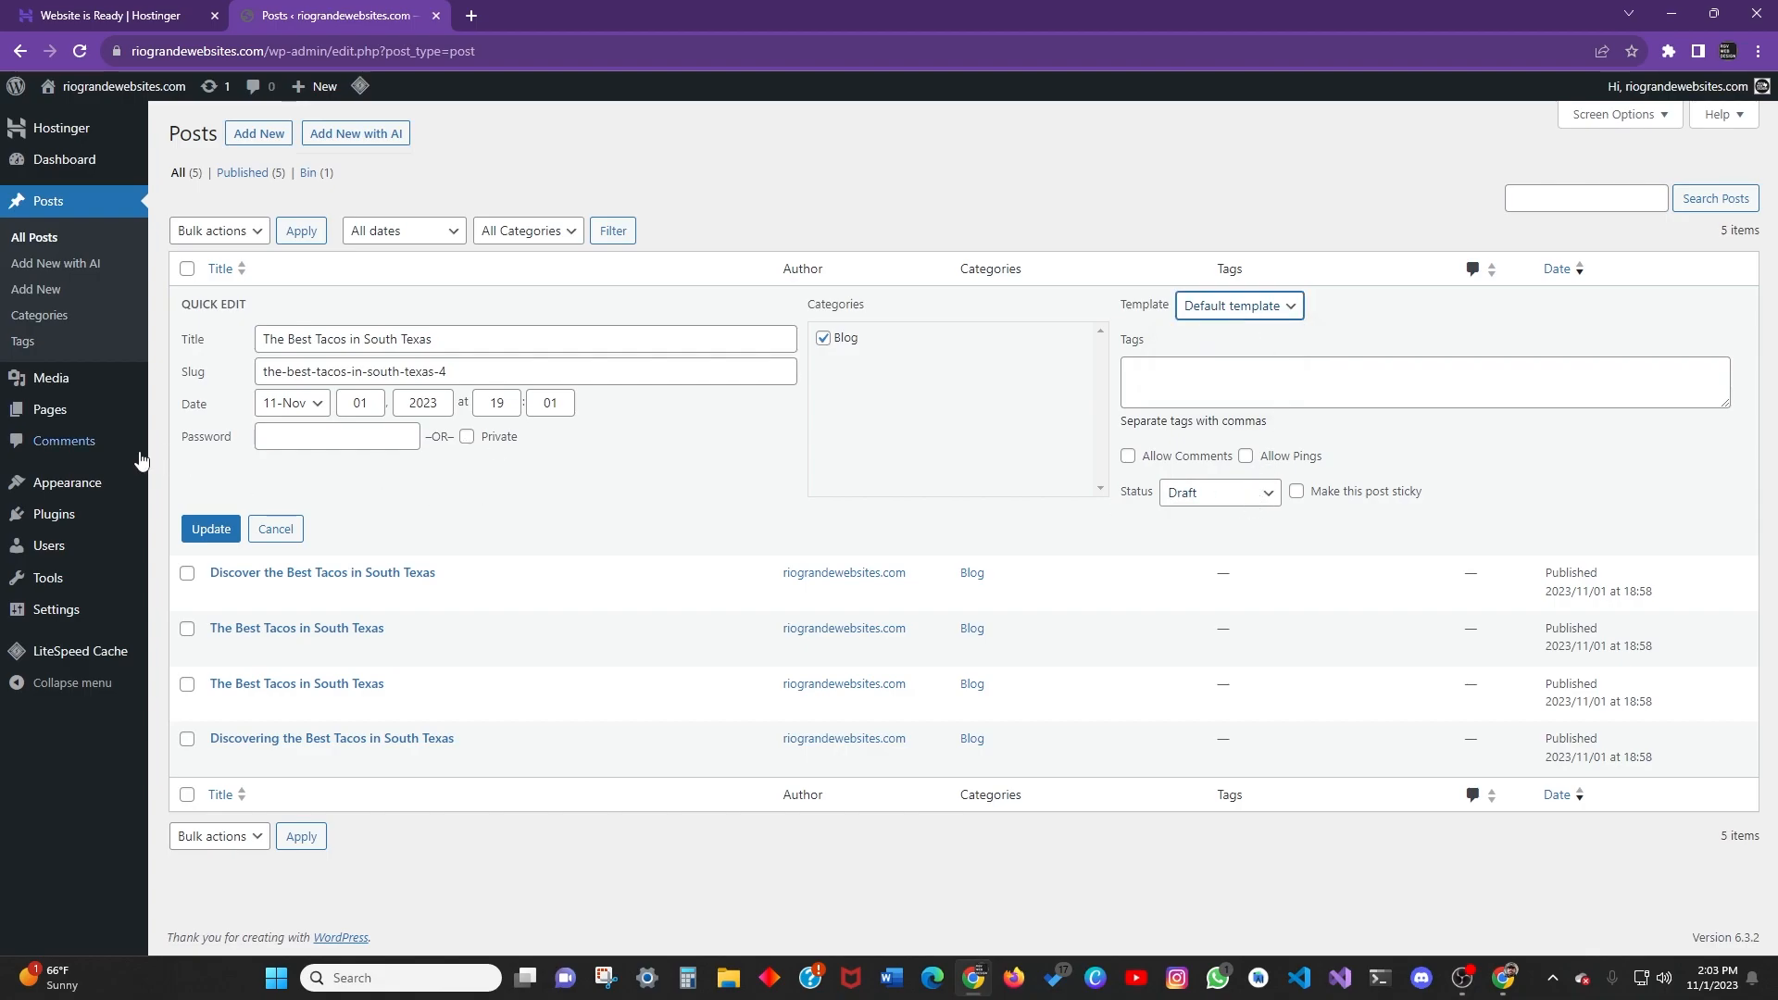
pyautogui.click(1233, 306)
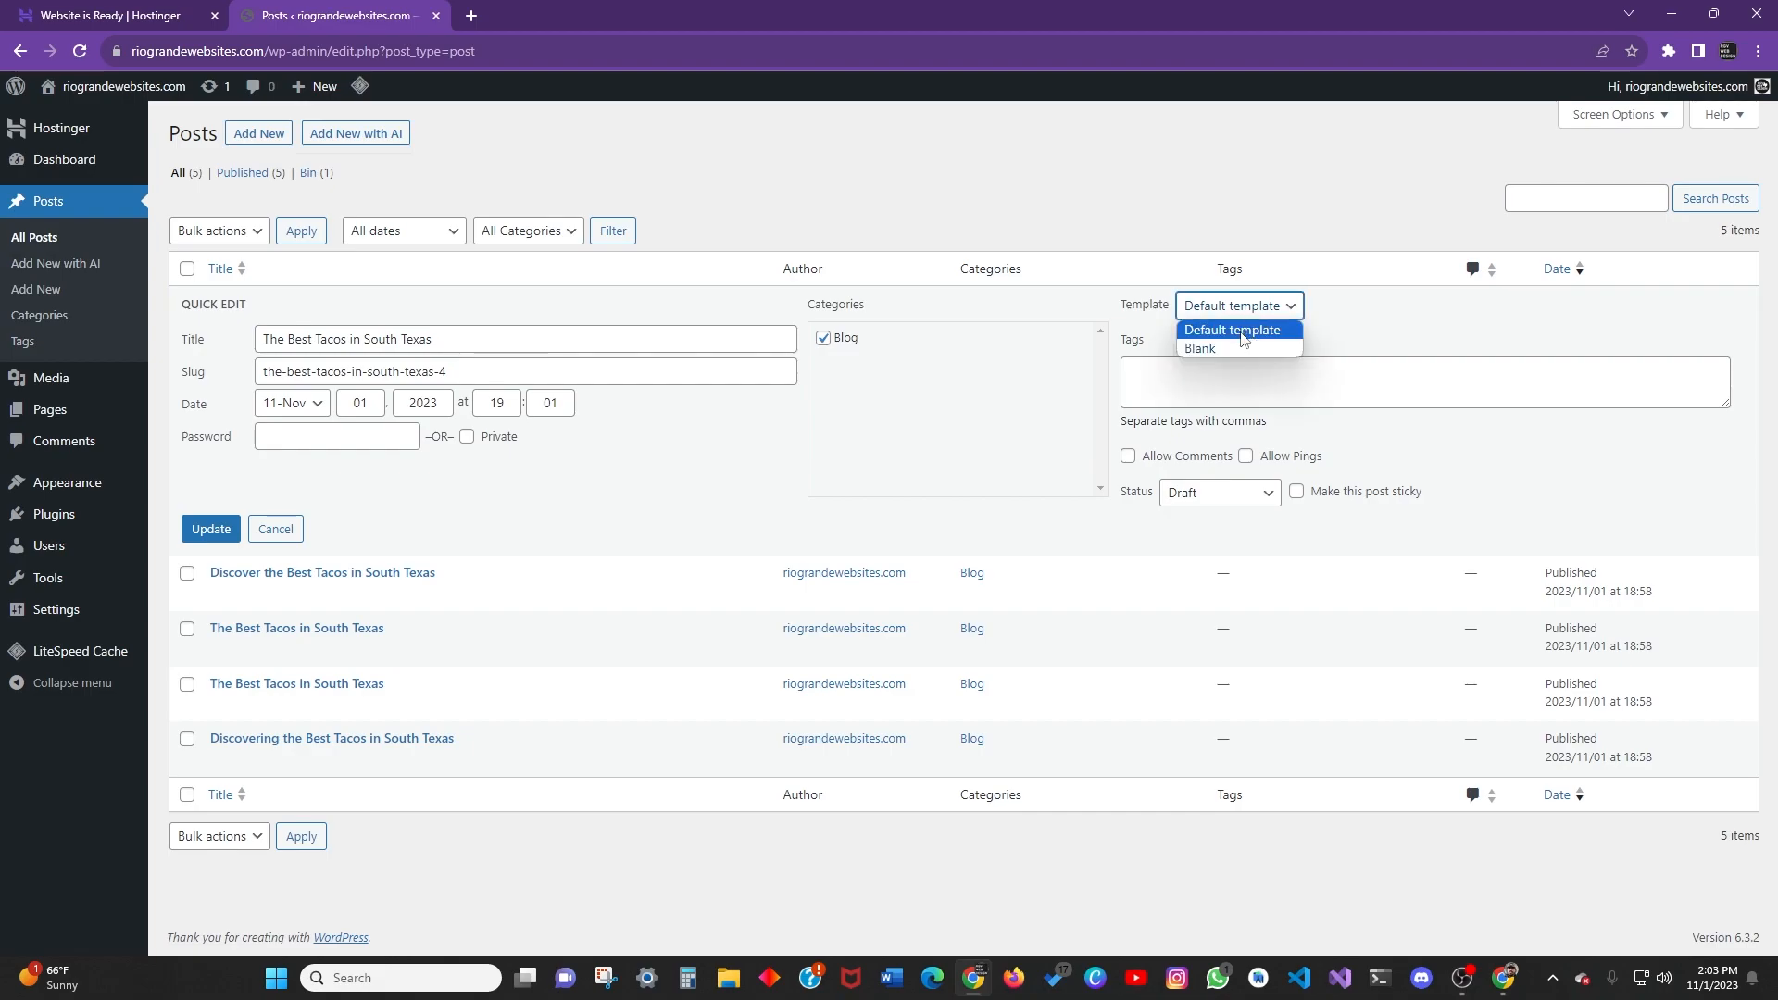
pyautogui.click(1398, 339)
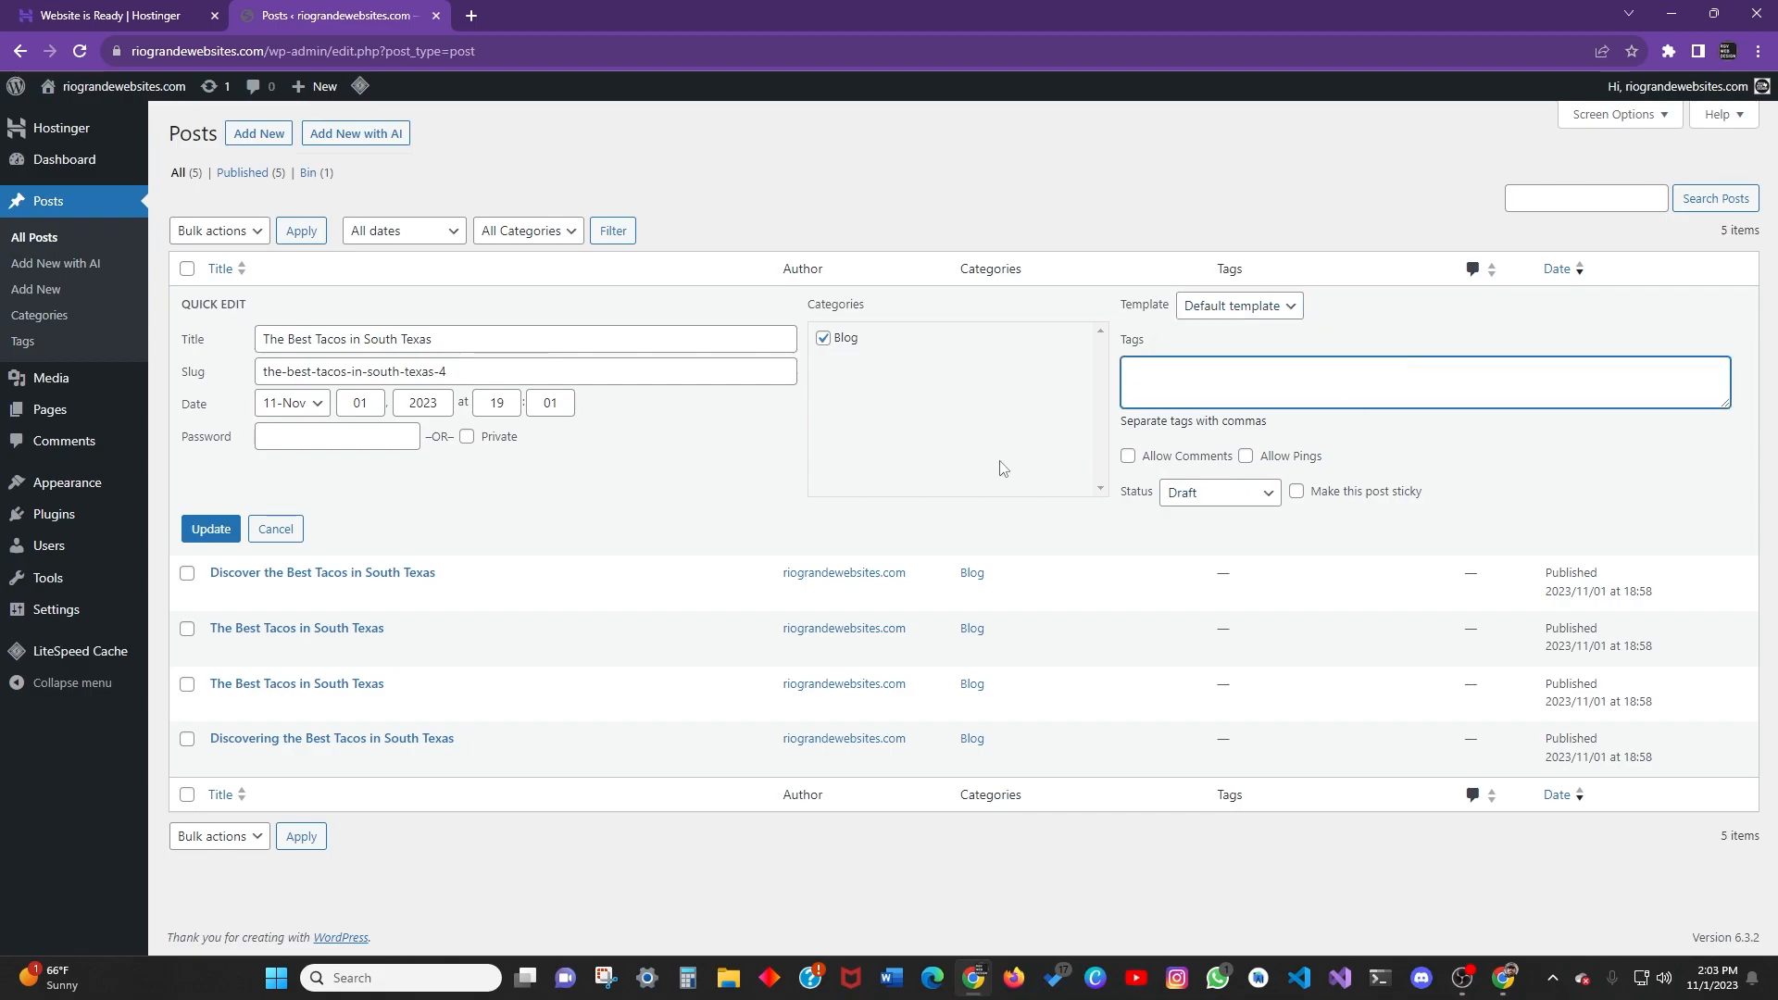
pyautogui.click(210, 529)
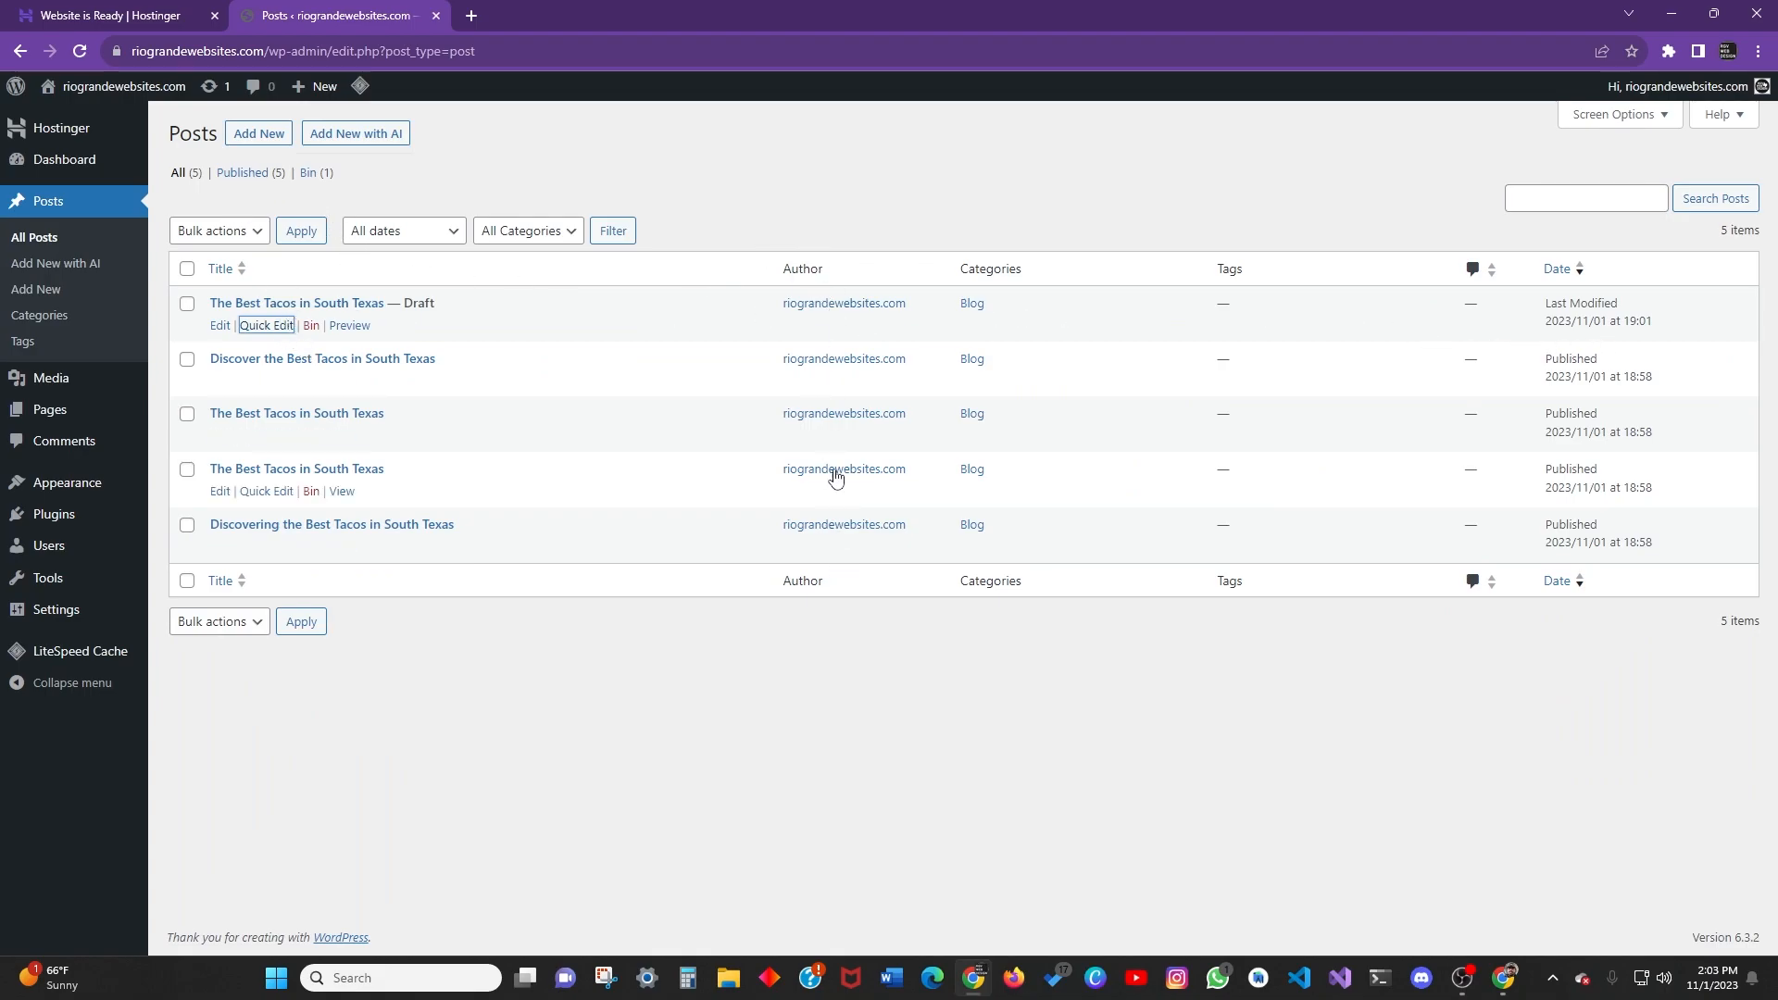
pyautogui.moveTo(93, 565)
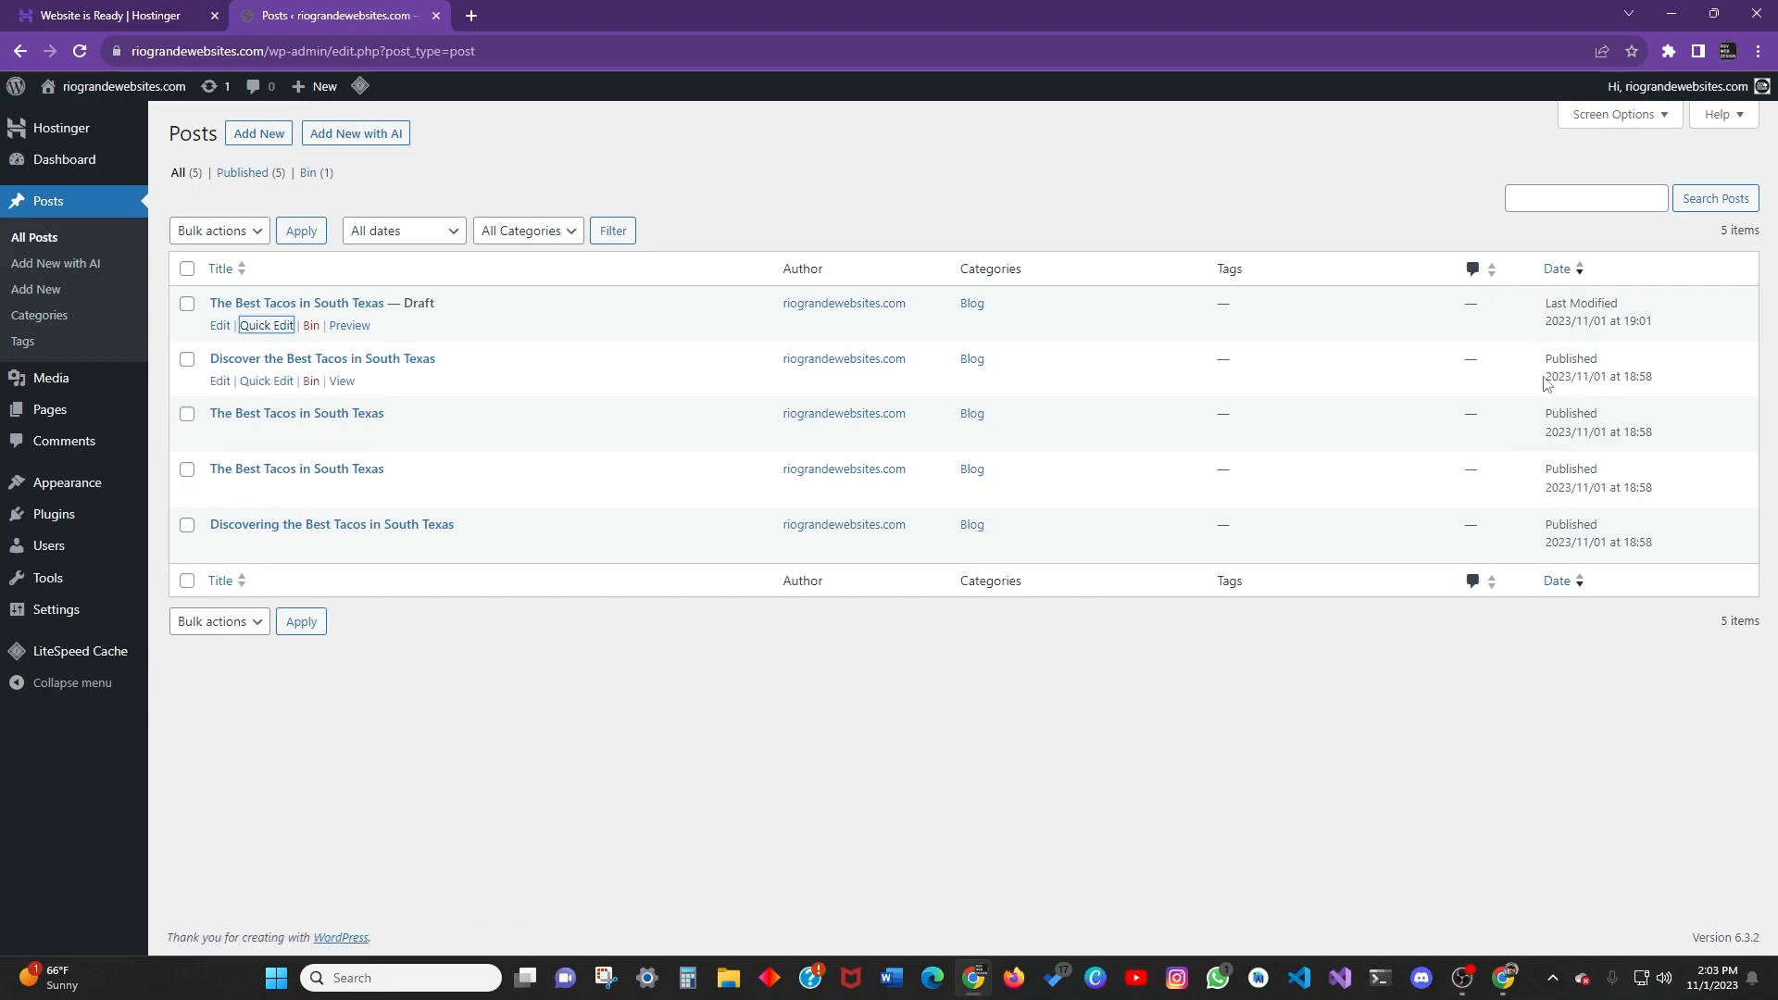
pyautogui.click(1598, 196)
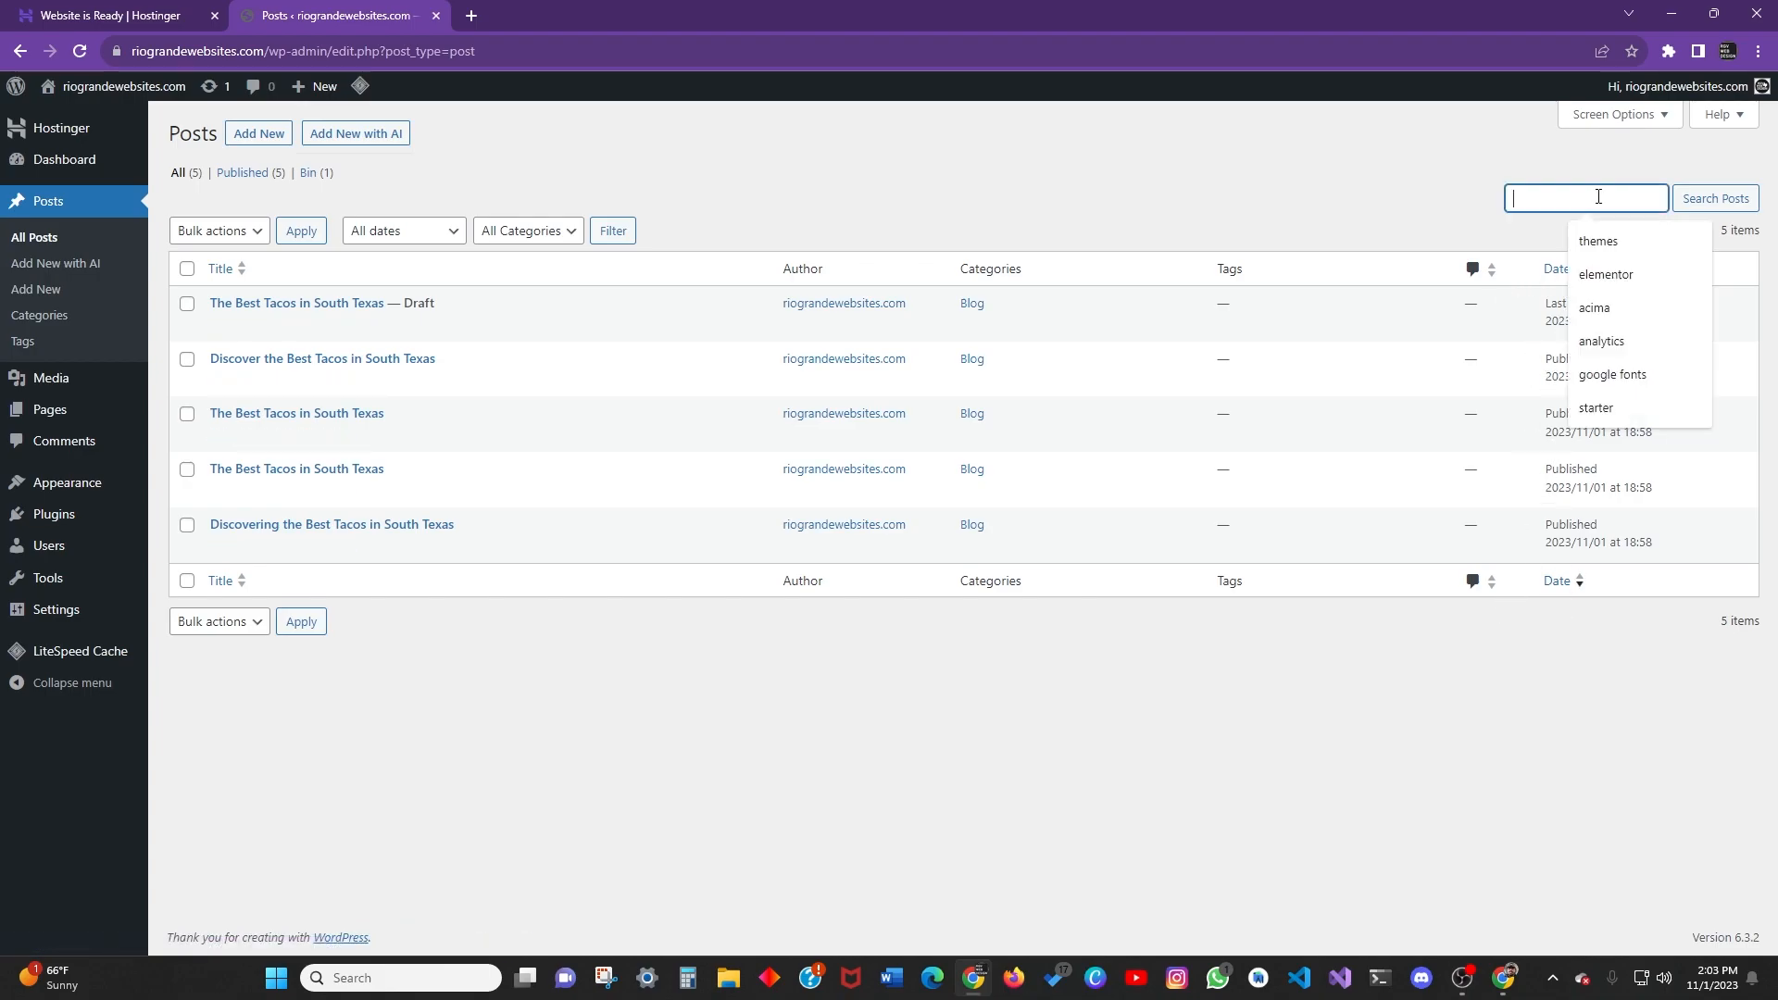
pyautogui.click(1174, 186)
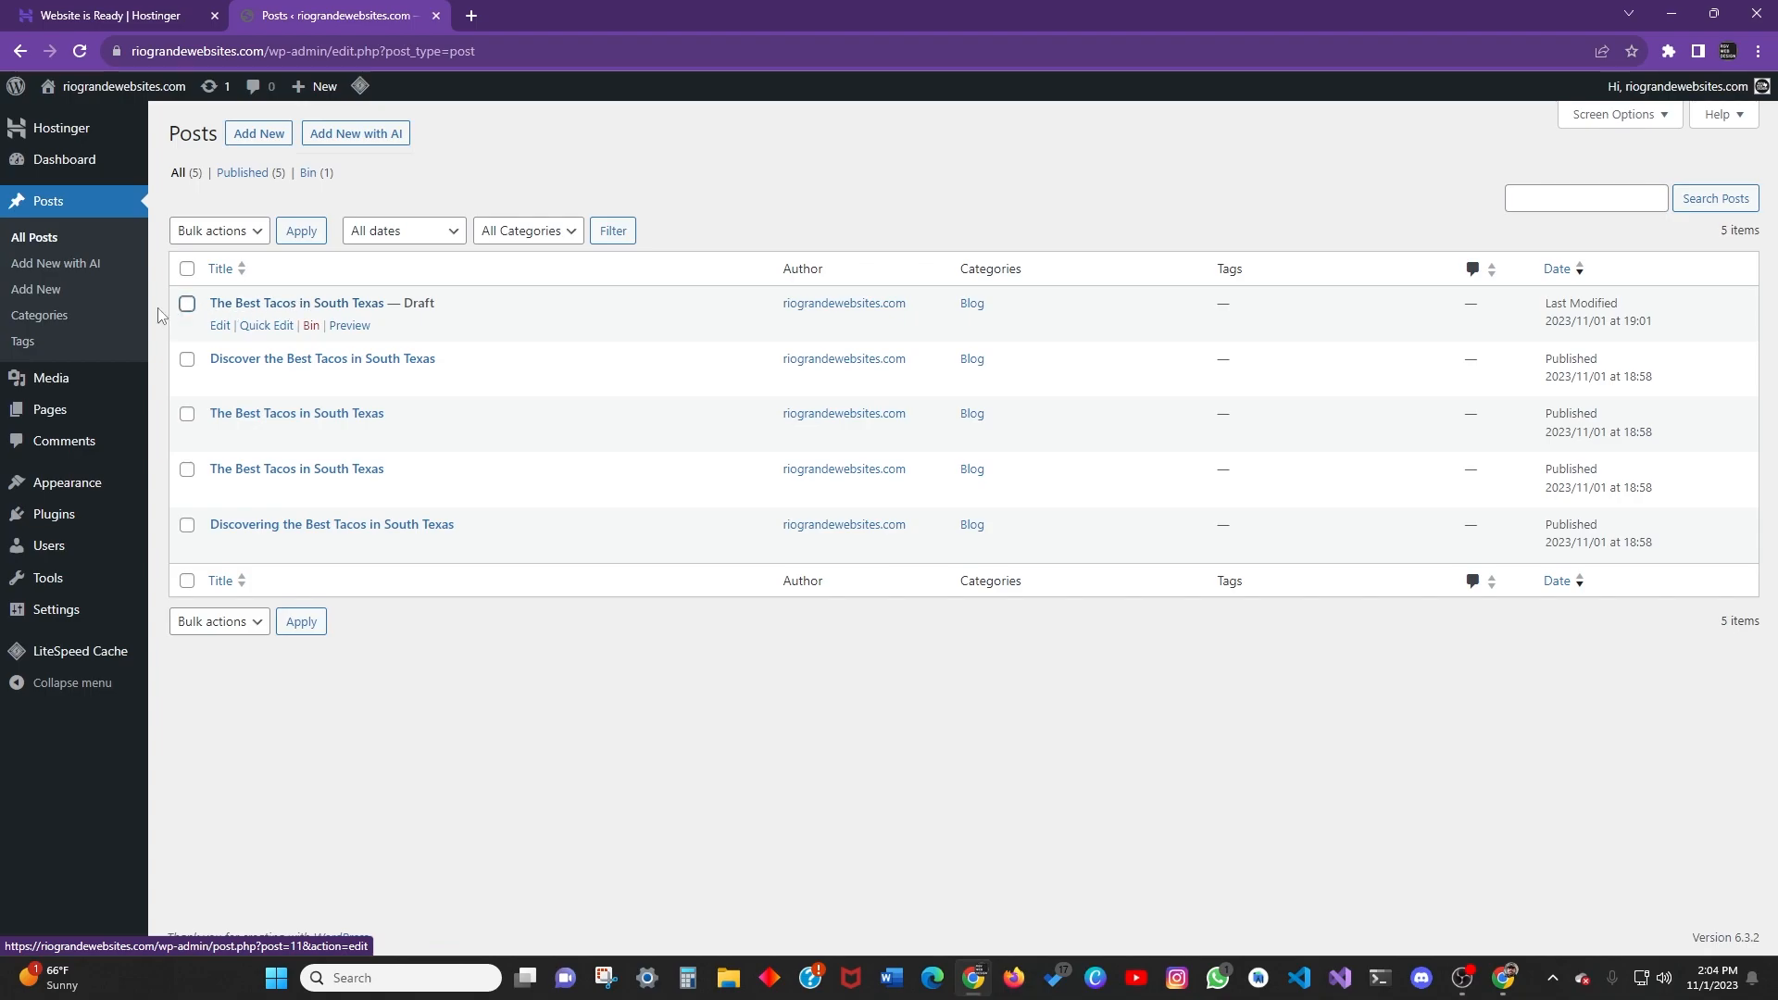
# Start a new post and dismiss the block editor welcome guide.
pyautogui.click(43, 290)
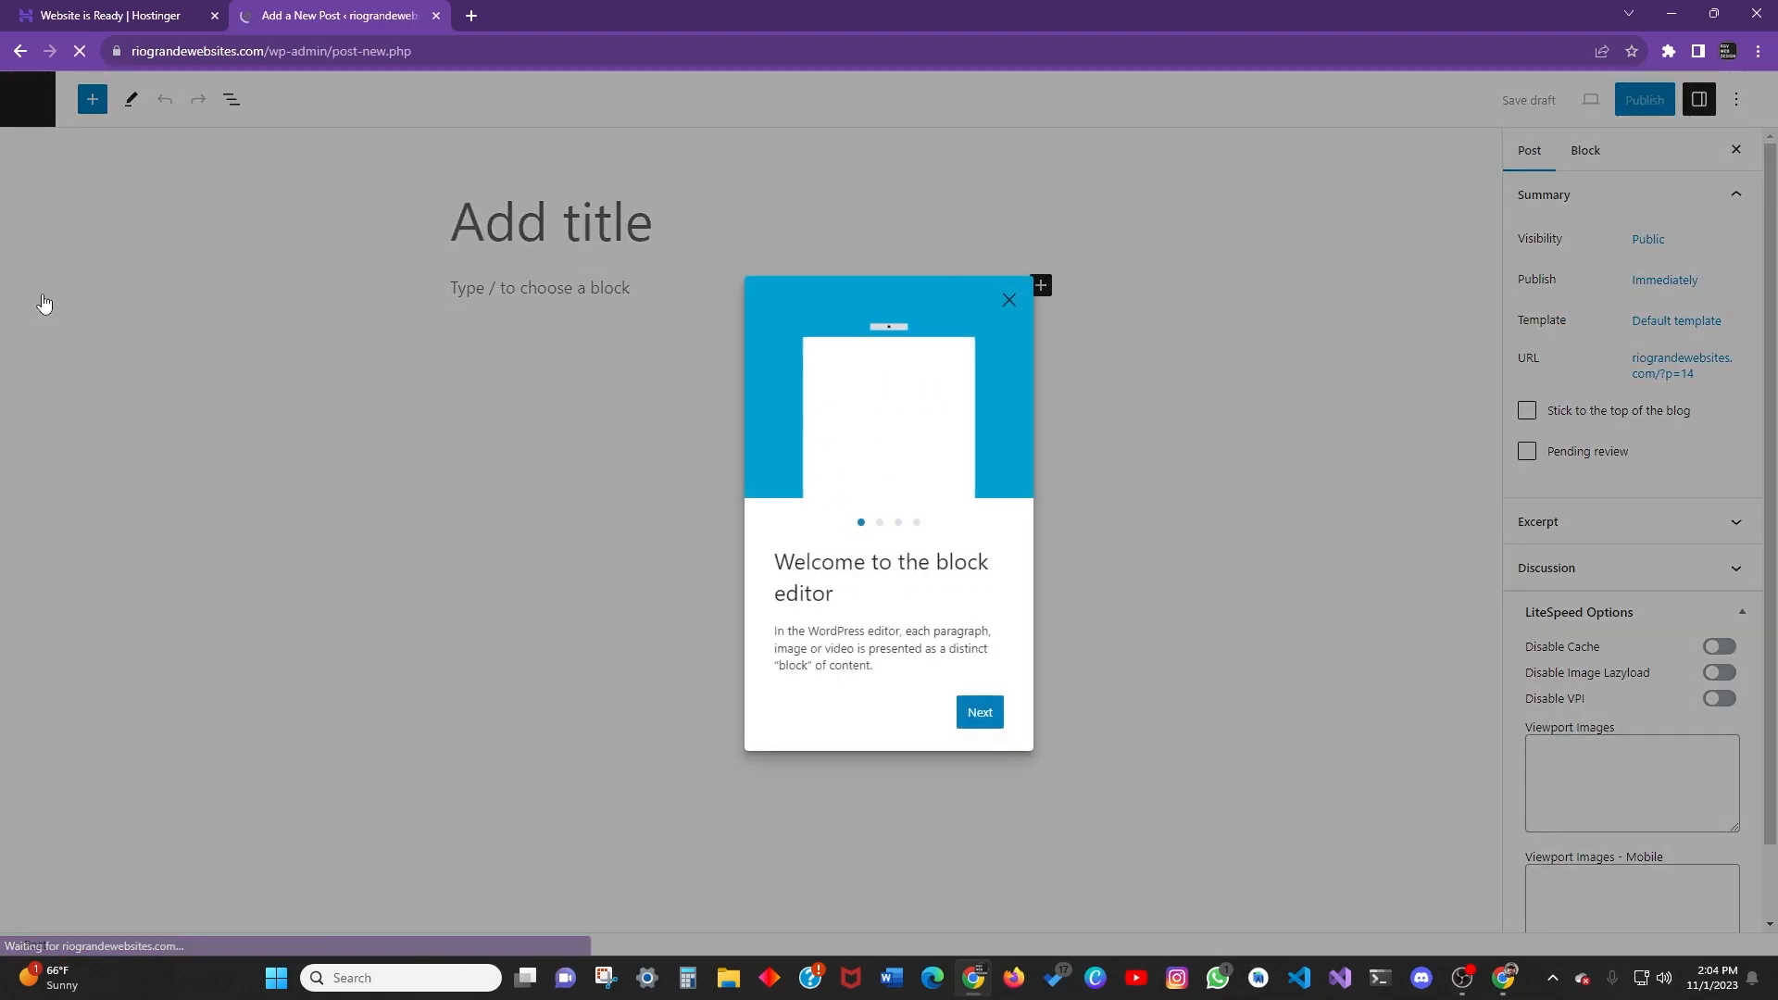
pyautogui.click(1010, 302)
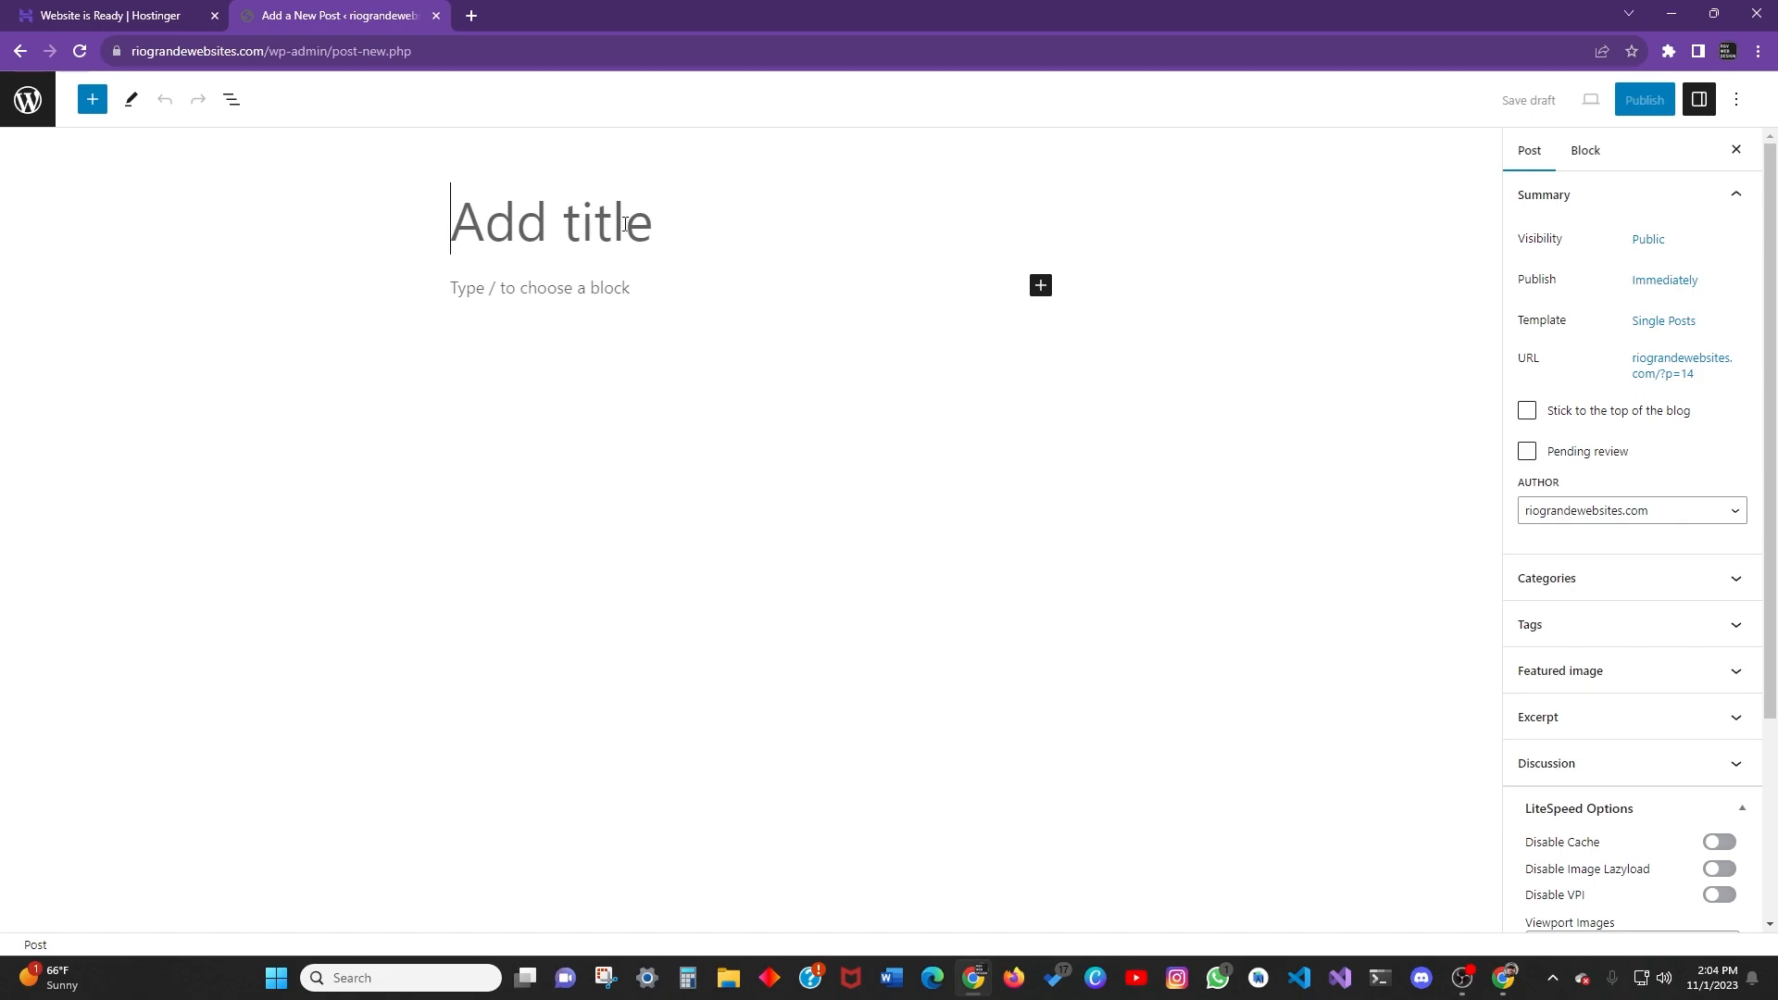
pyautogui.click(931, 290)
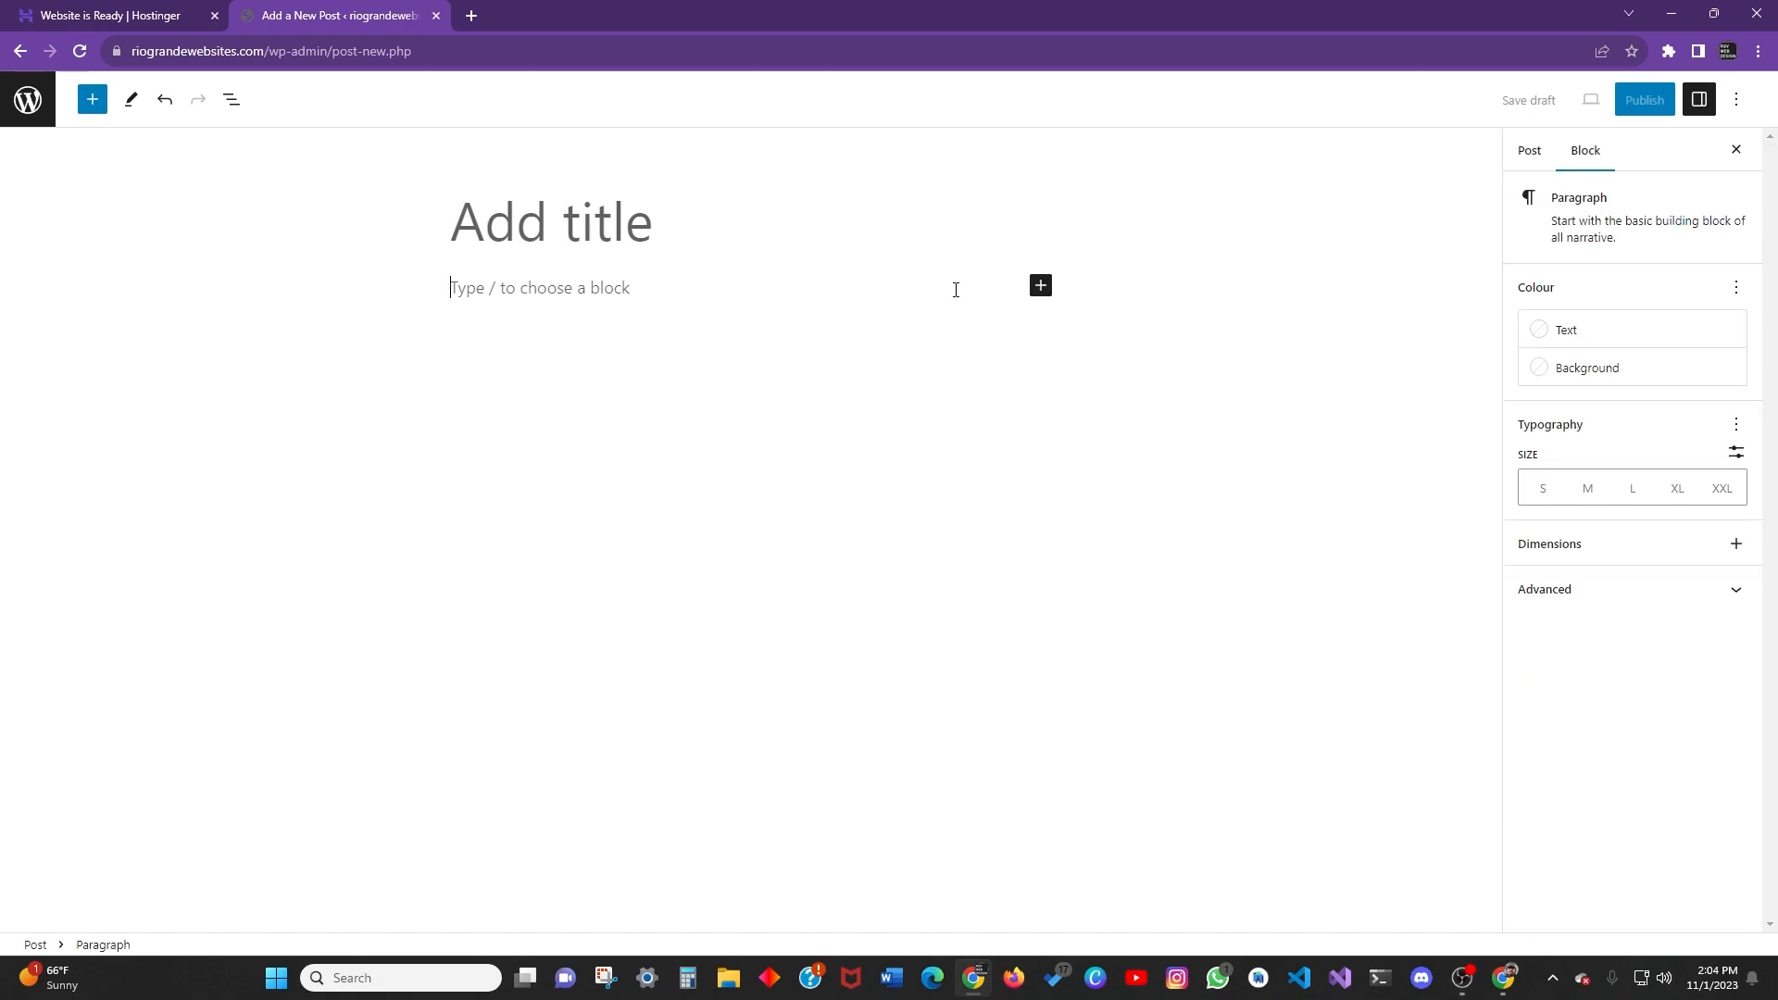
pyautogui.click(1041, 286)
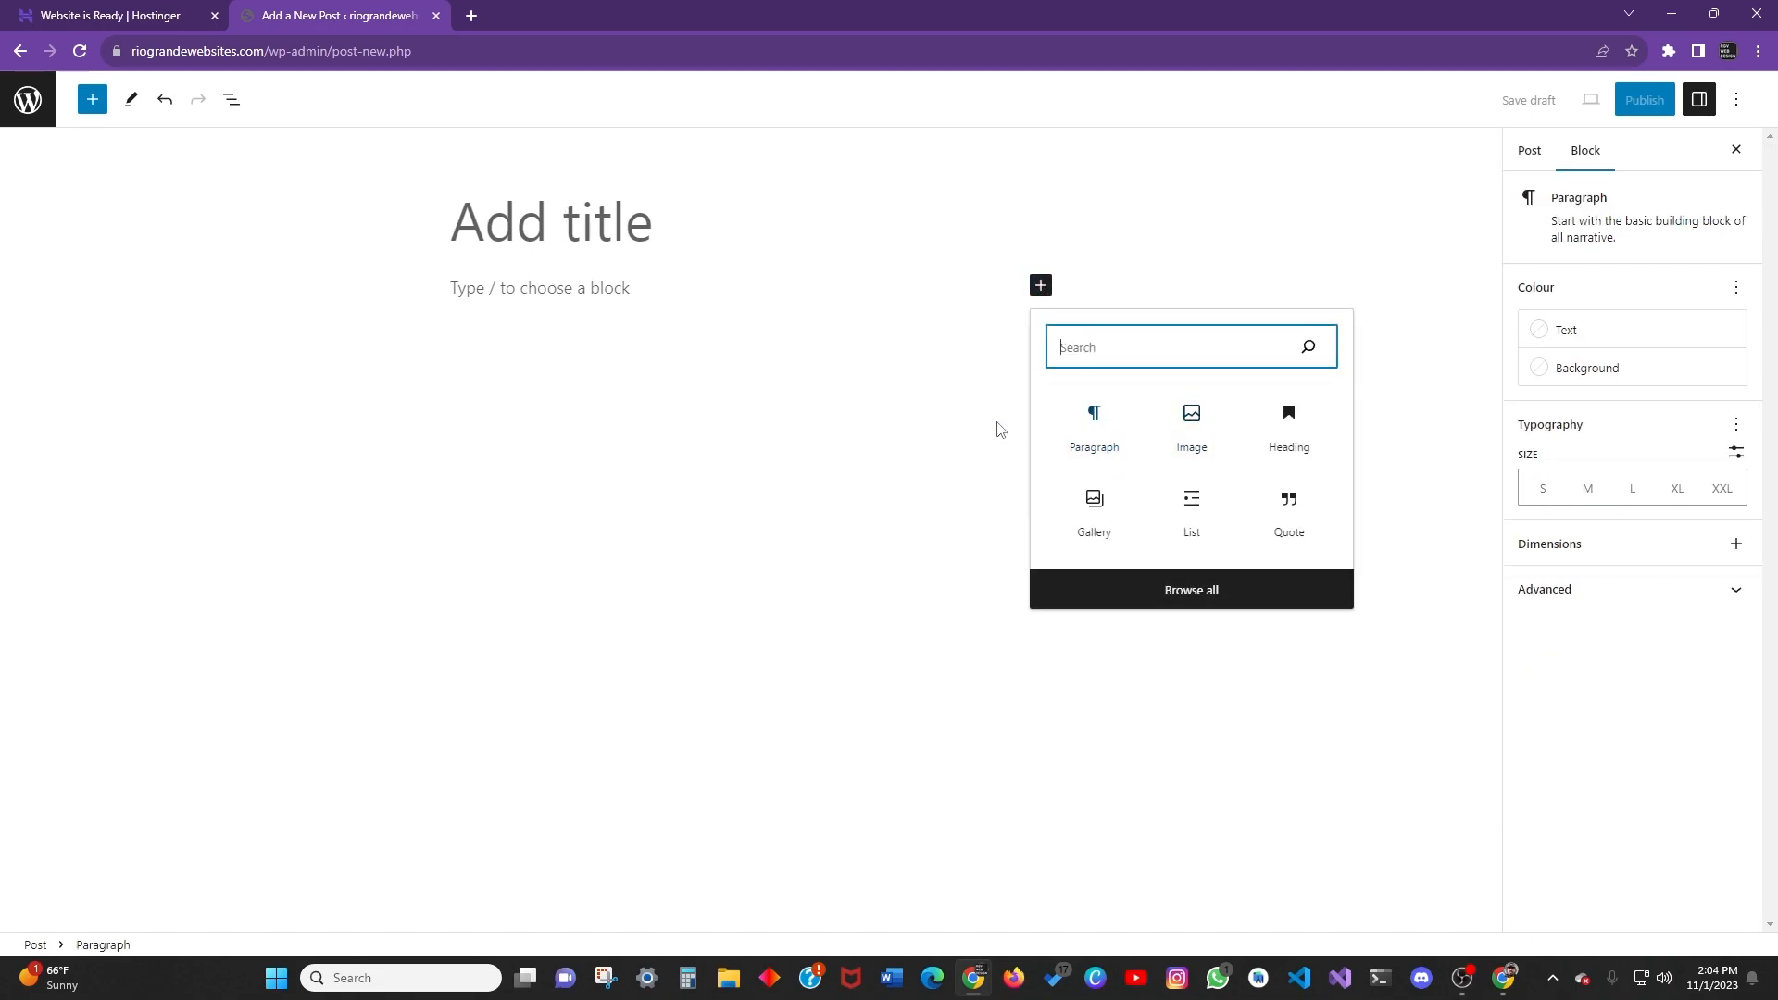
pyautogui.click(532, 226)
pyautogui.click(685, 287)
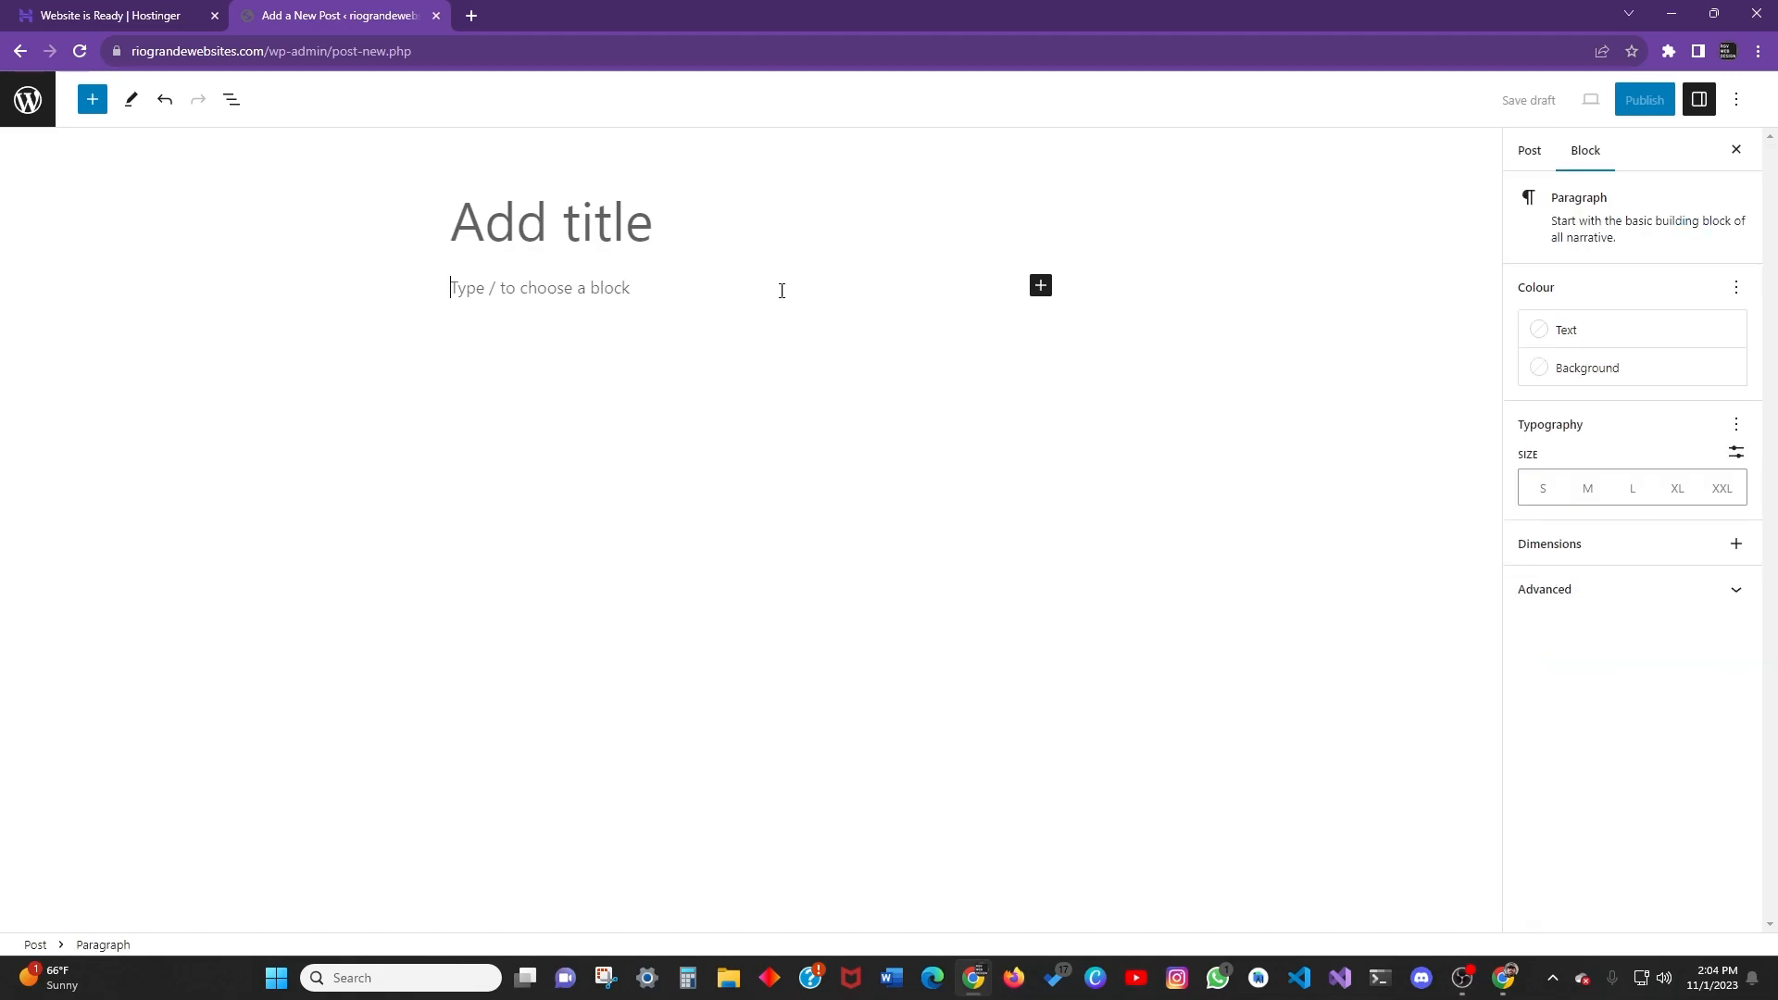
pyautogui.click(1050, 310)
# Insert a Heading block followed by an Image block.
pyautogui.click(1041, 334)
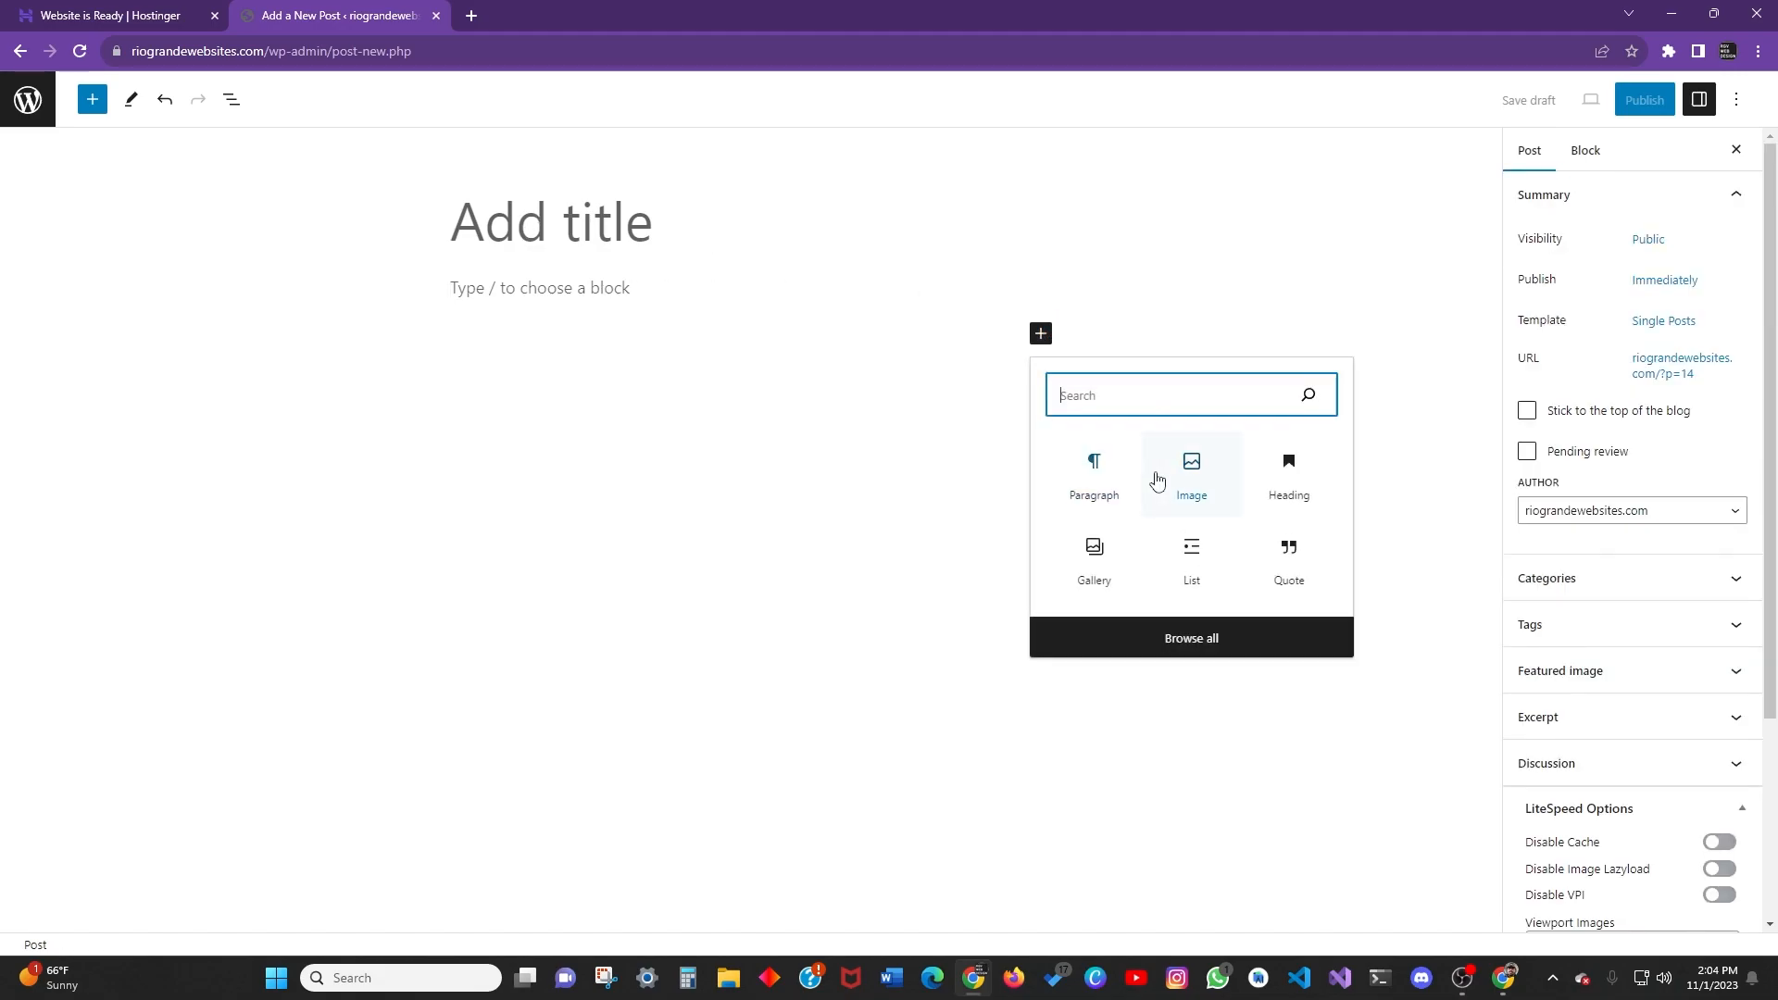
pyautogui.click(1290, 474)
pyautogui.click(602, 407)
pyautogui.click(602, 407)
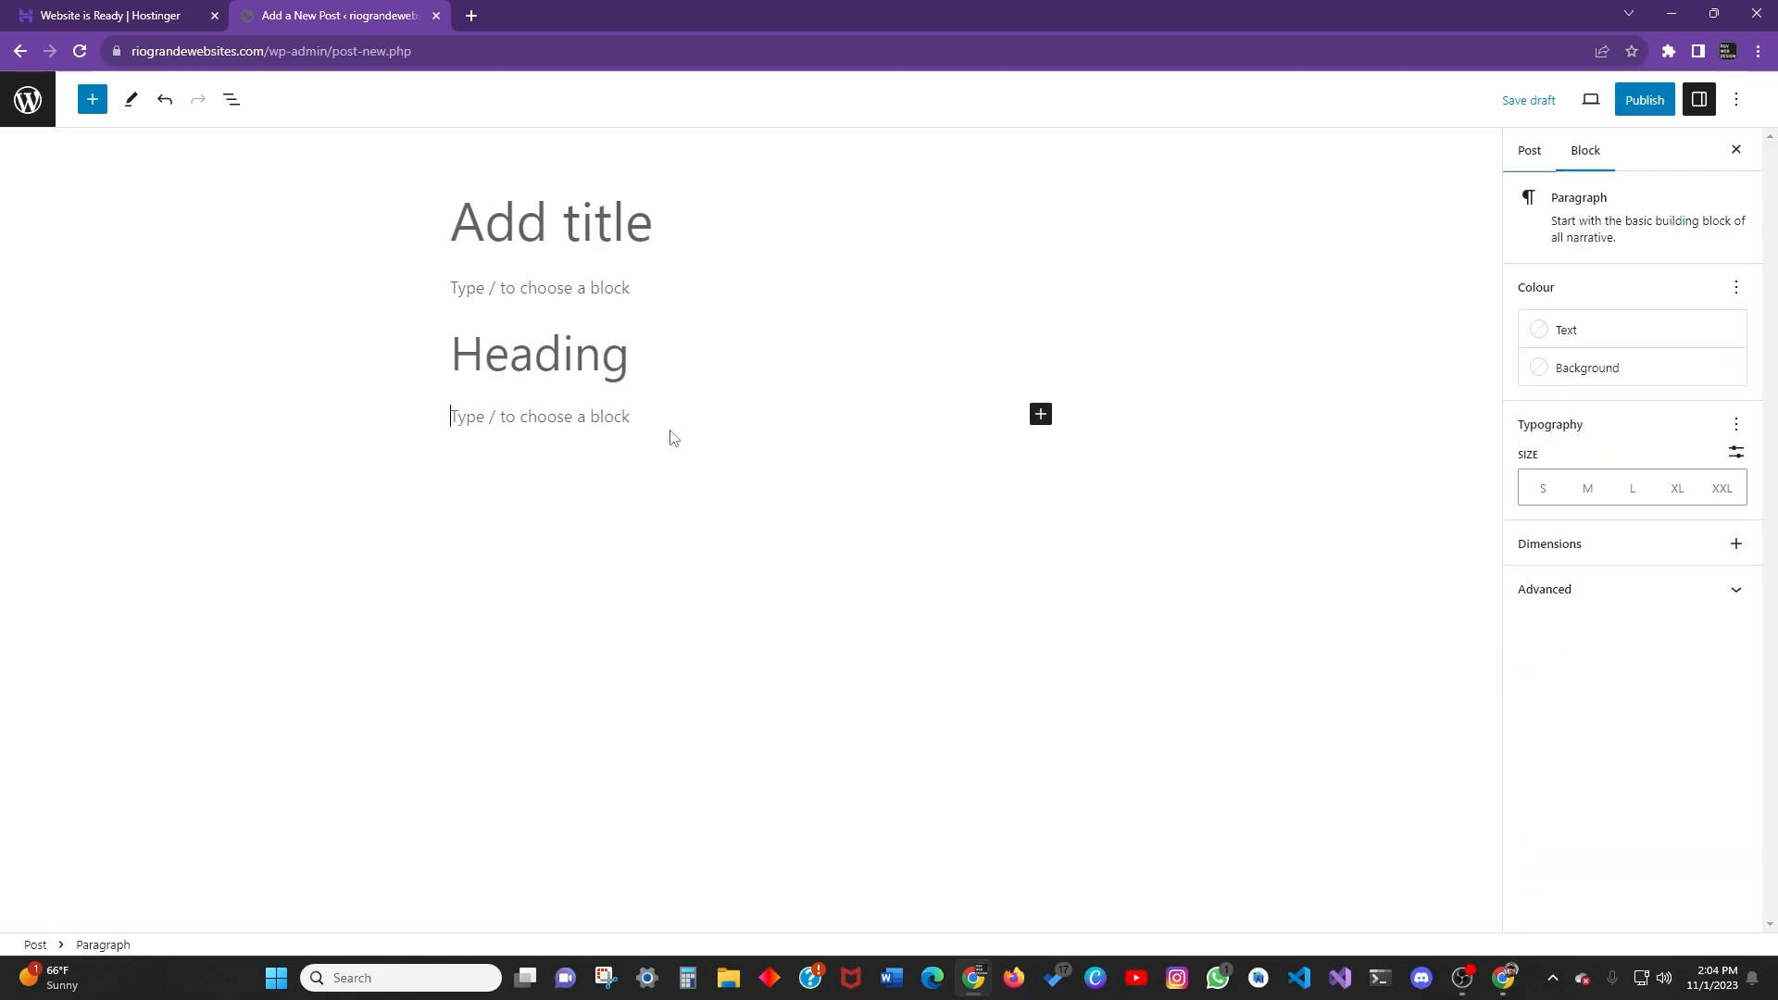
pyautogui.click(1041, 414)
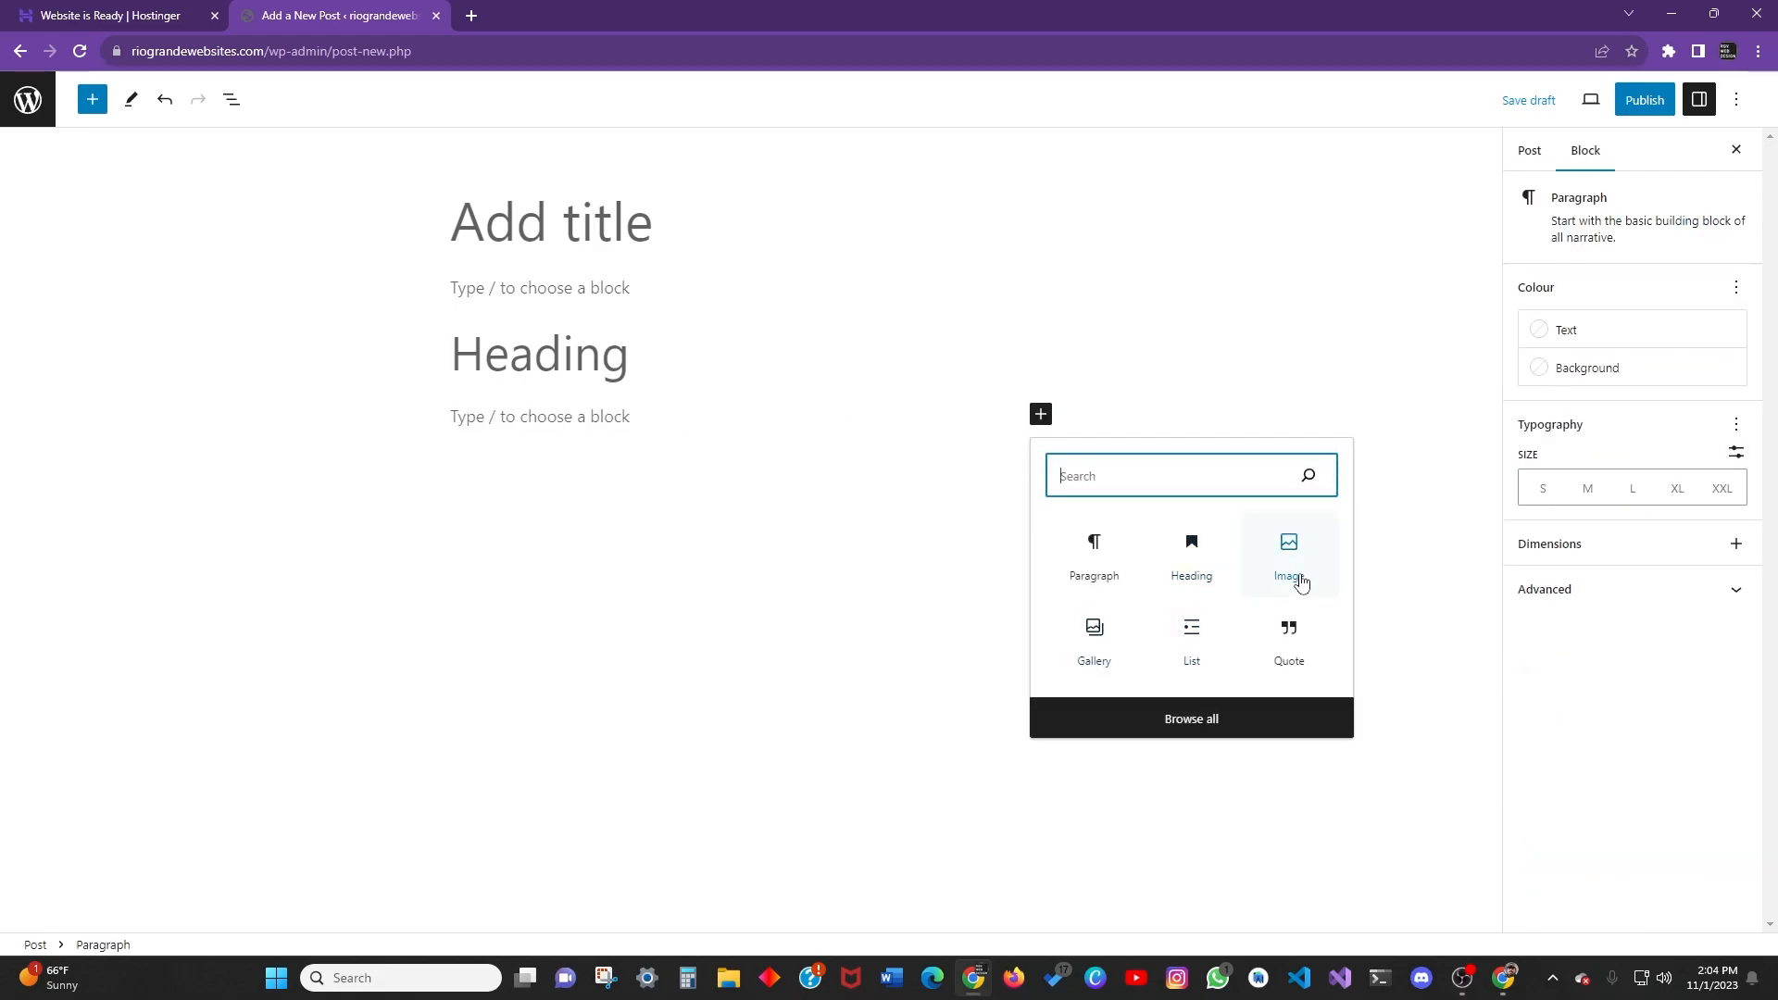
pyautogui.click(1289, 567)
pyautogui.click(615, 606)
pyautogui.click(619, 616)
# Delete the empty paragraph under the post title.
pyautogui.click(1055, 635)
pyautogui.click(1019, 623)
pyautogui.click(1041, 621)
pyautogui.click(884, 703)
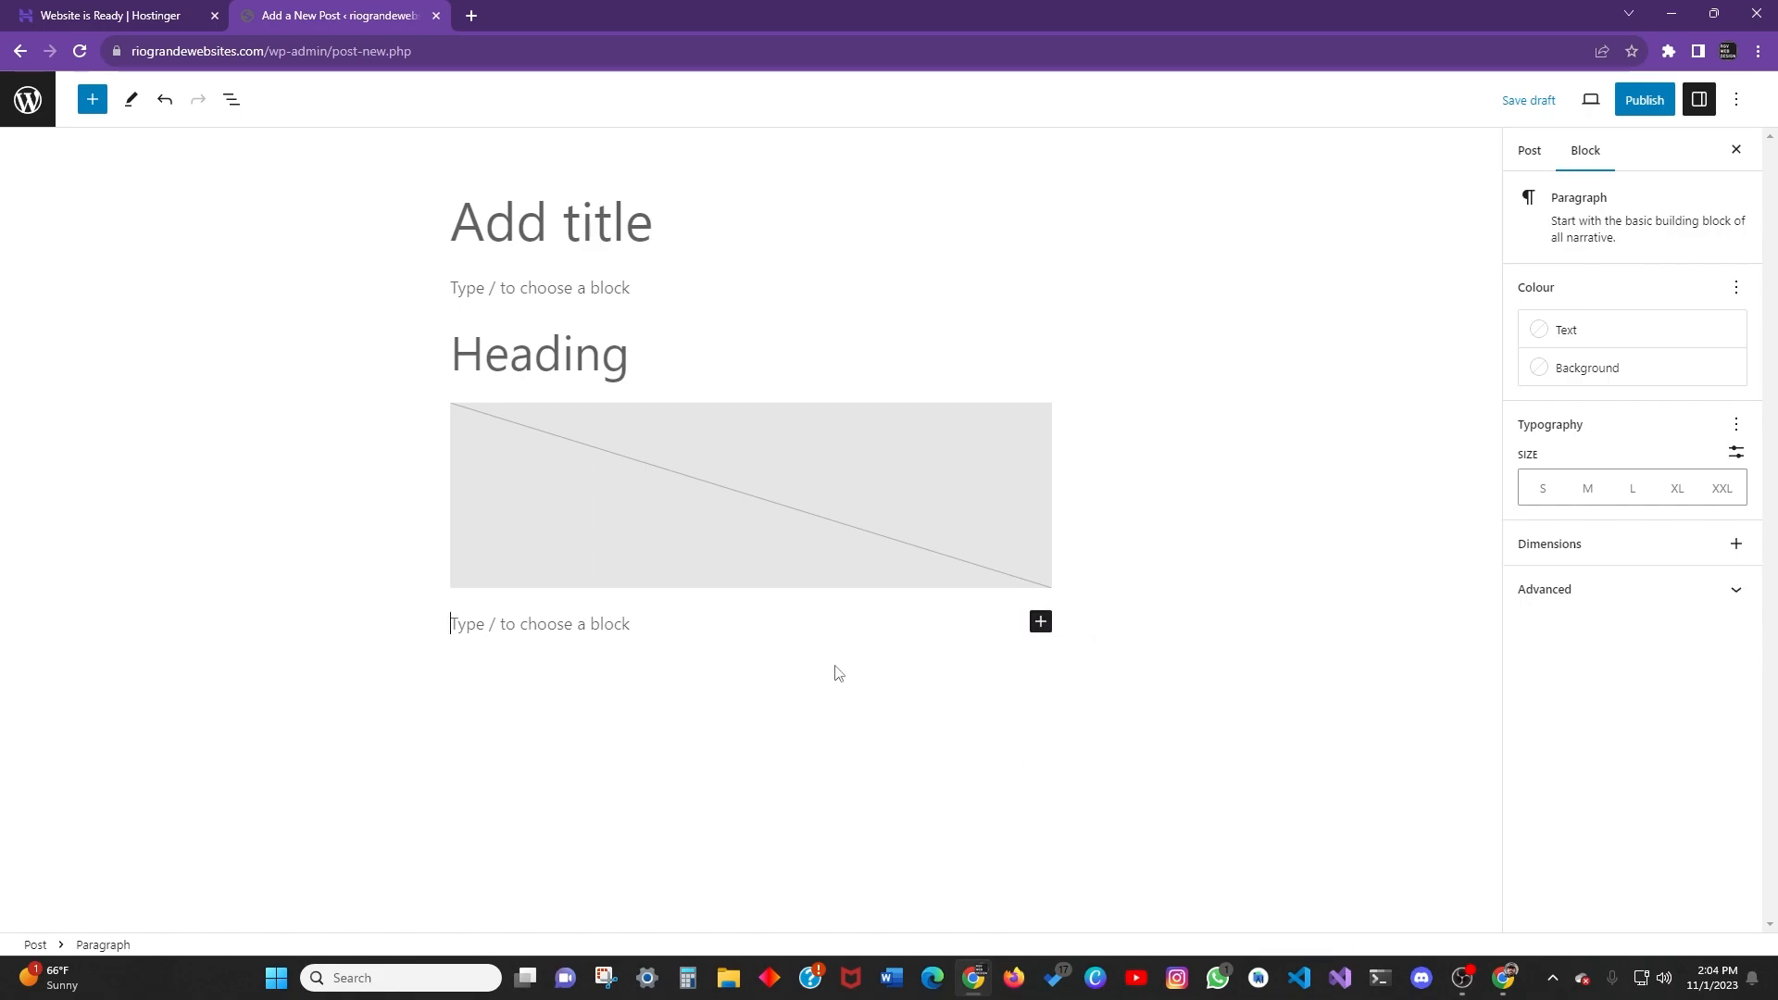
pyautogui.click(513, 287)
pyautogui.press('BackSpace')
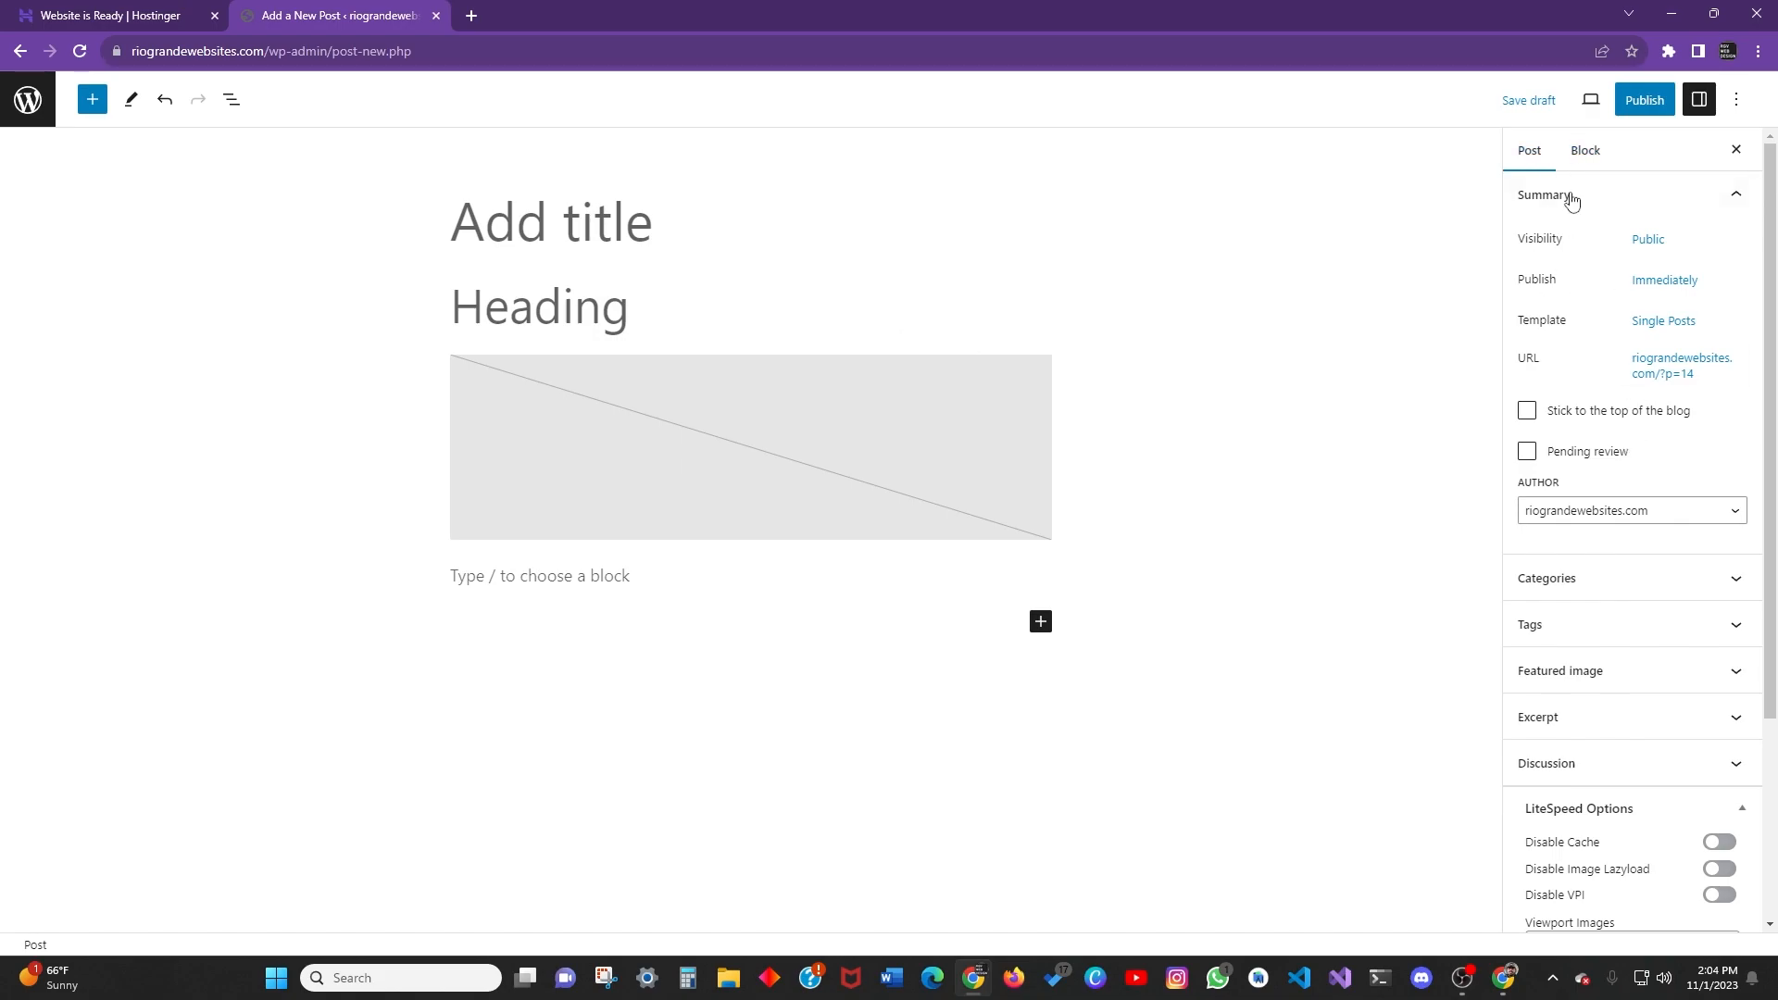
# Check the Heading block's settings, leaving its font appearance at Default.
pyautogui.scroll(-3, 1593, 505)
pyautogui.scroll(3, 1594, 500)
pyautogui.click(1586, 151)
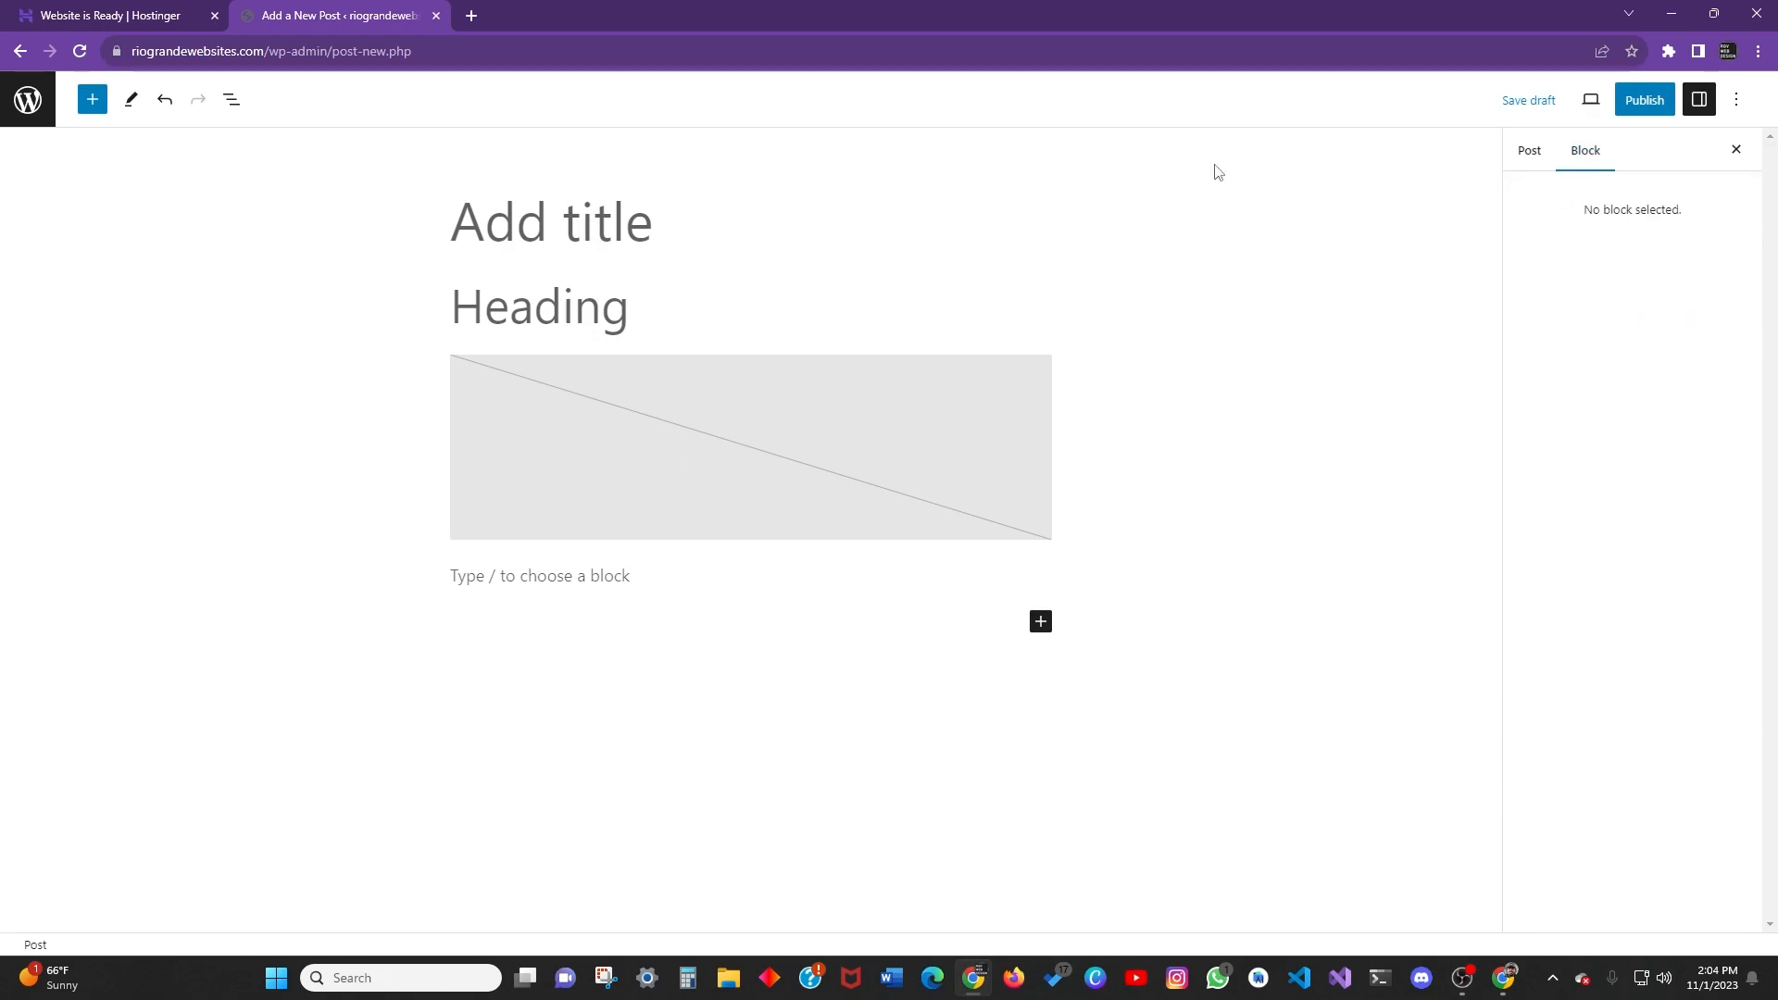
pyautogui.click(1537, 157)
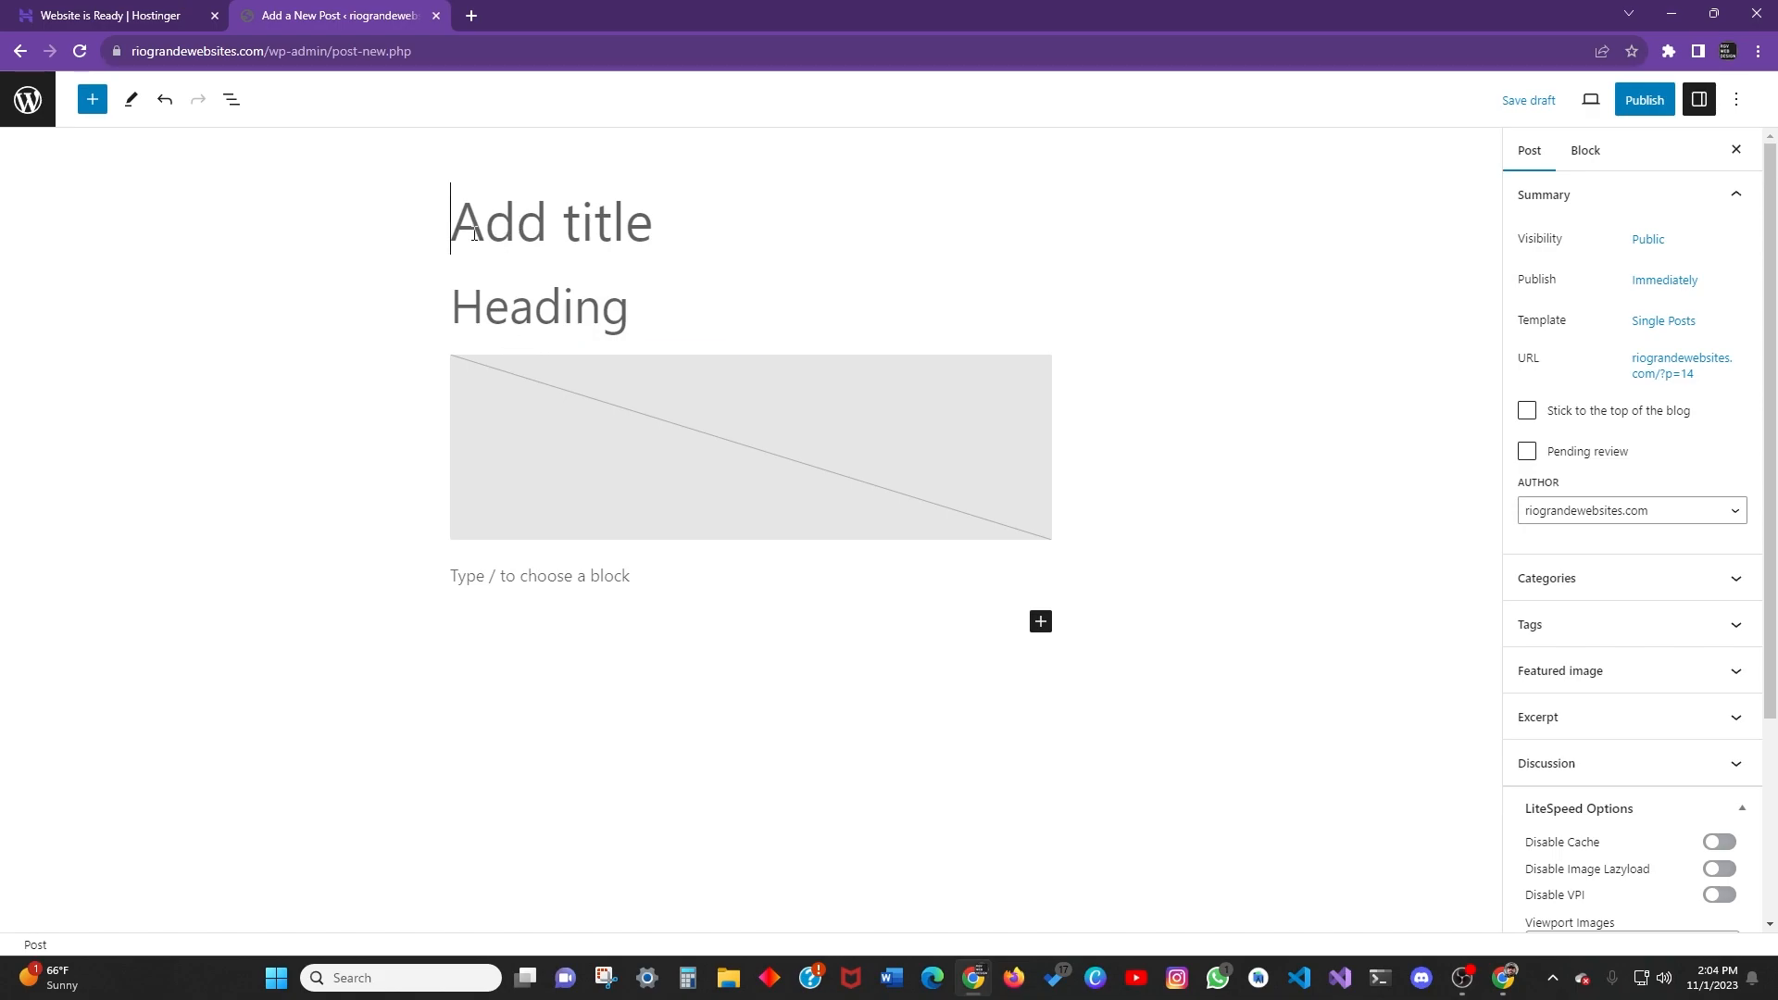
pyautogui.click(556, 288)
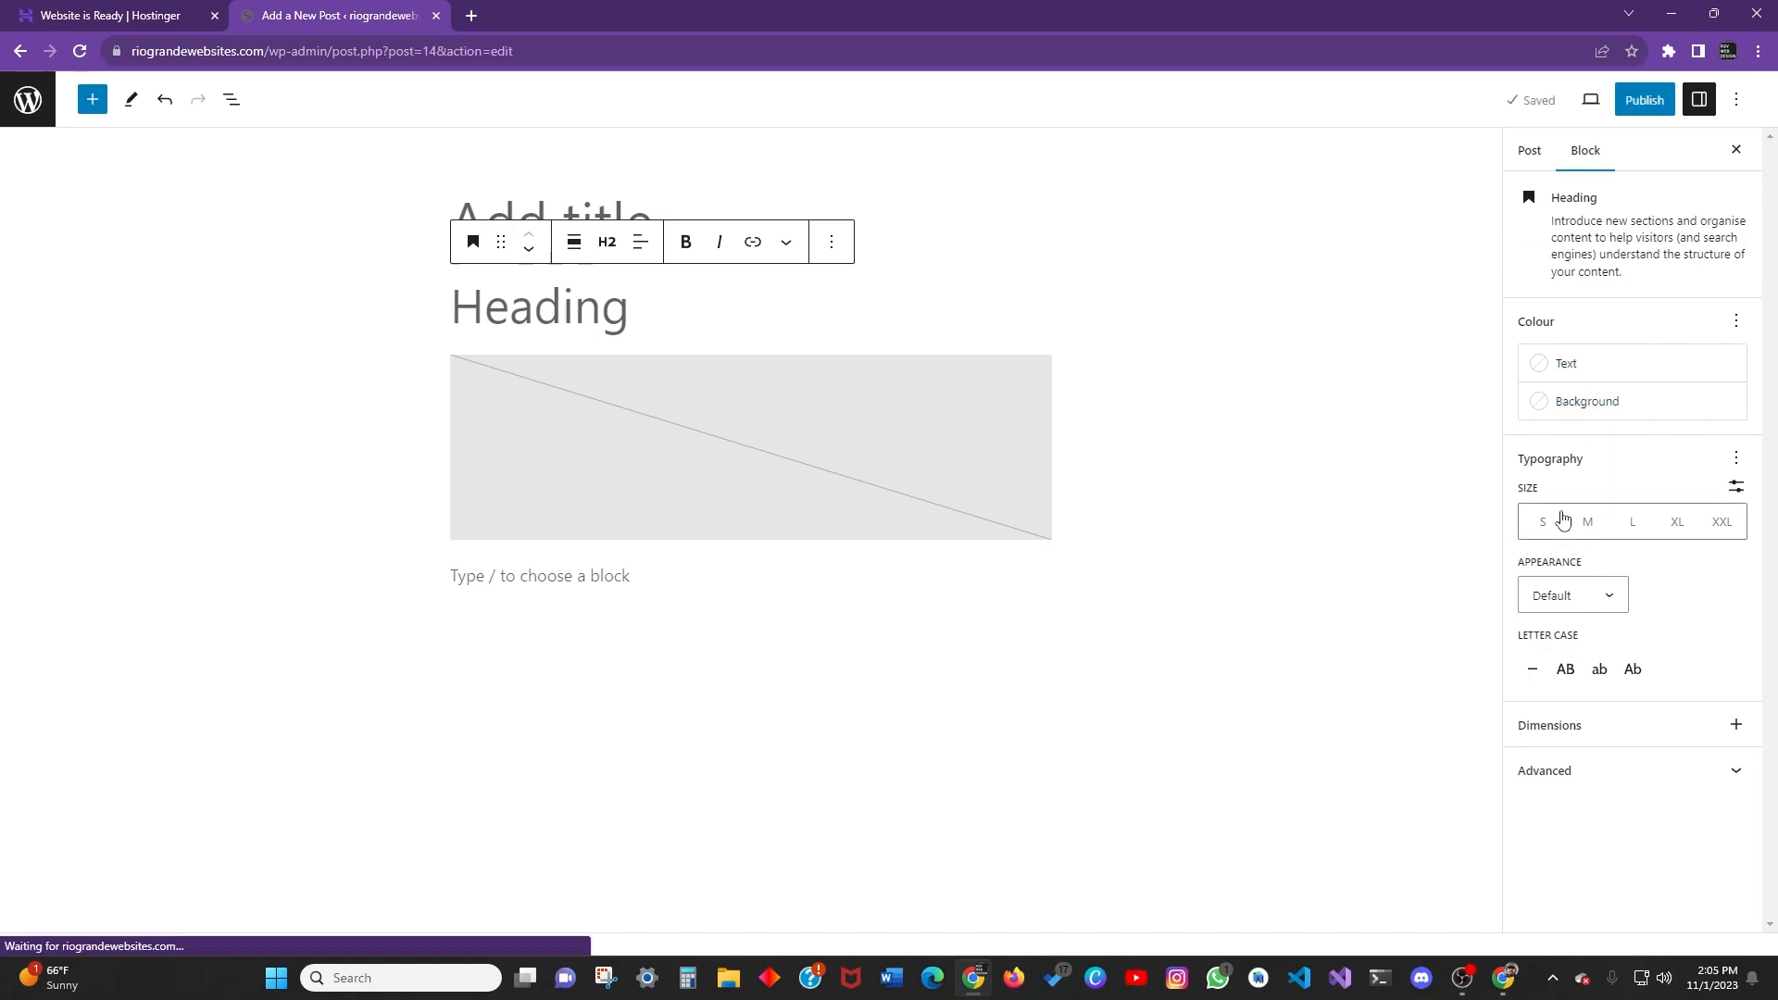
pyautogui.click(1608, 596)
pyautogui.click(1609, 556)
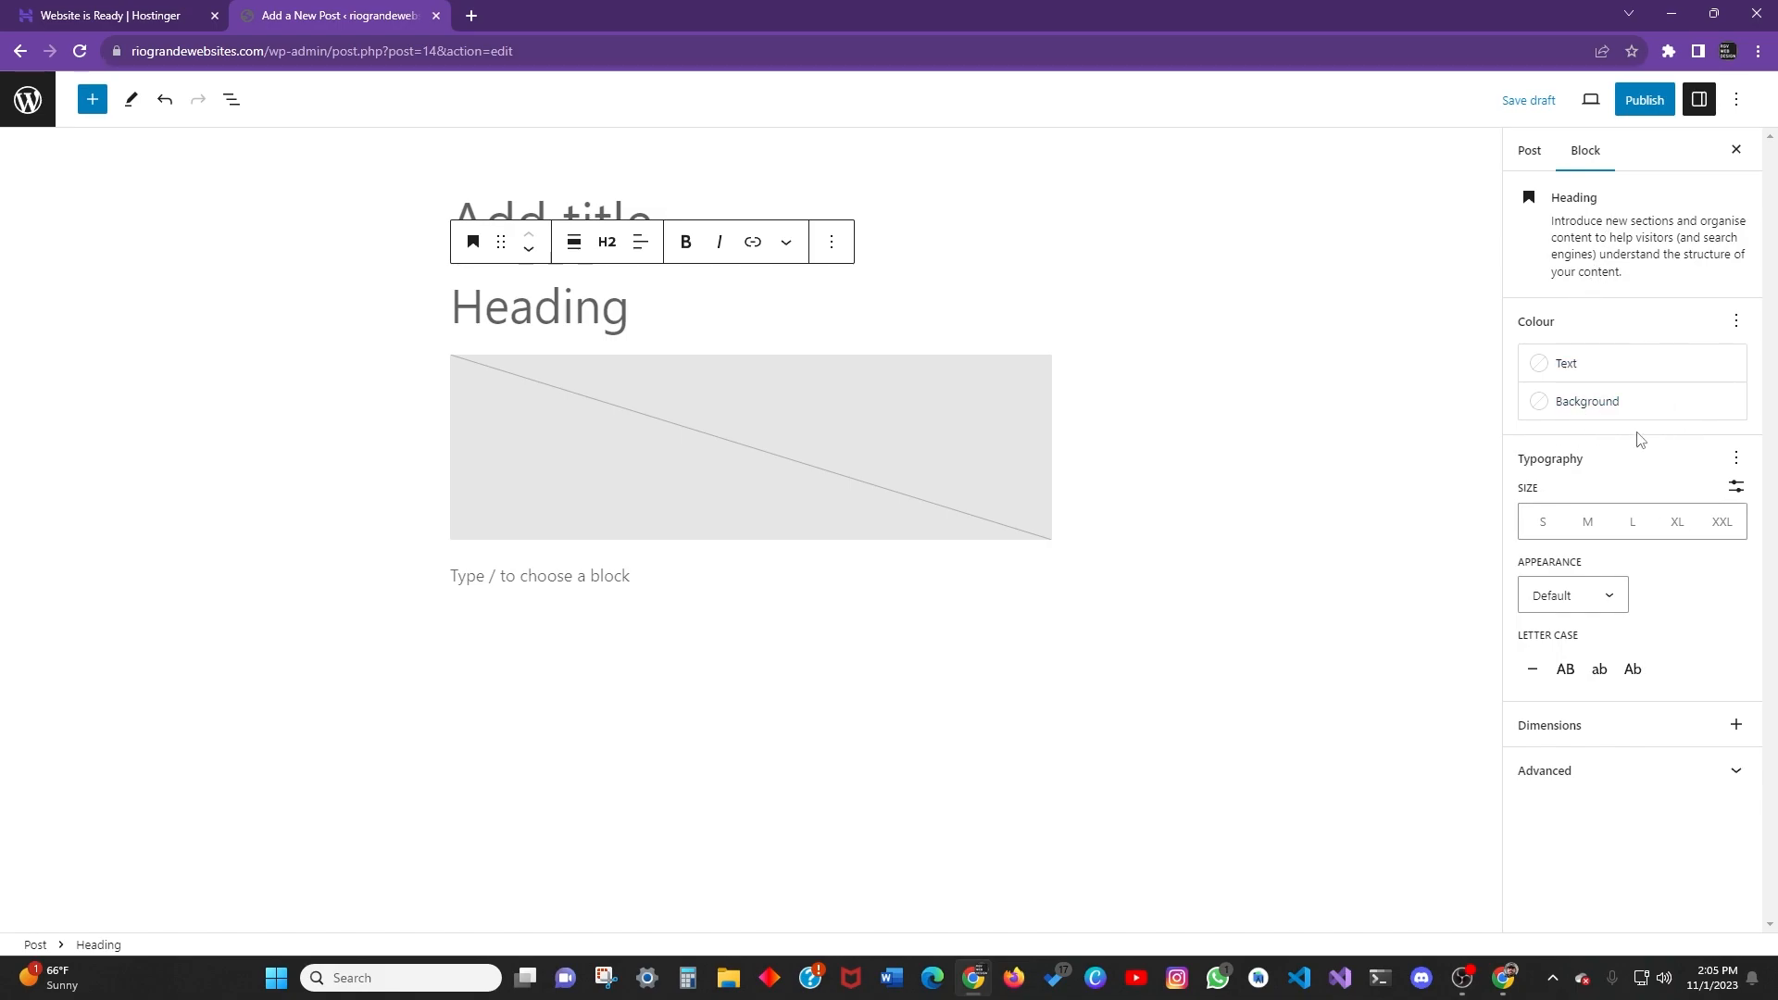
# Inspect the image placeholder's block settings, then switch back to the Post settings.
pyautogui.click(1529, 152)
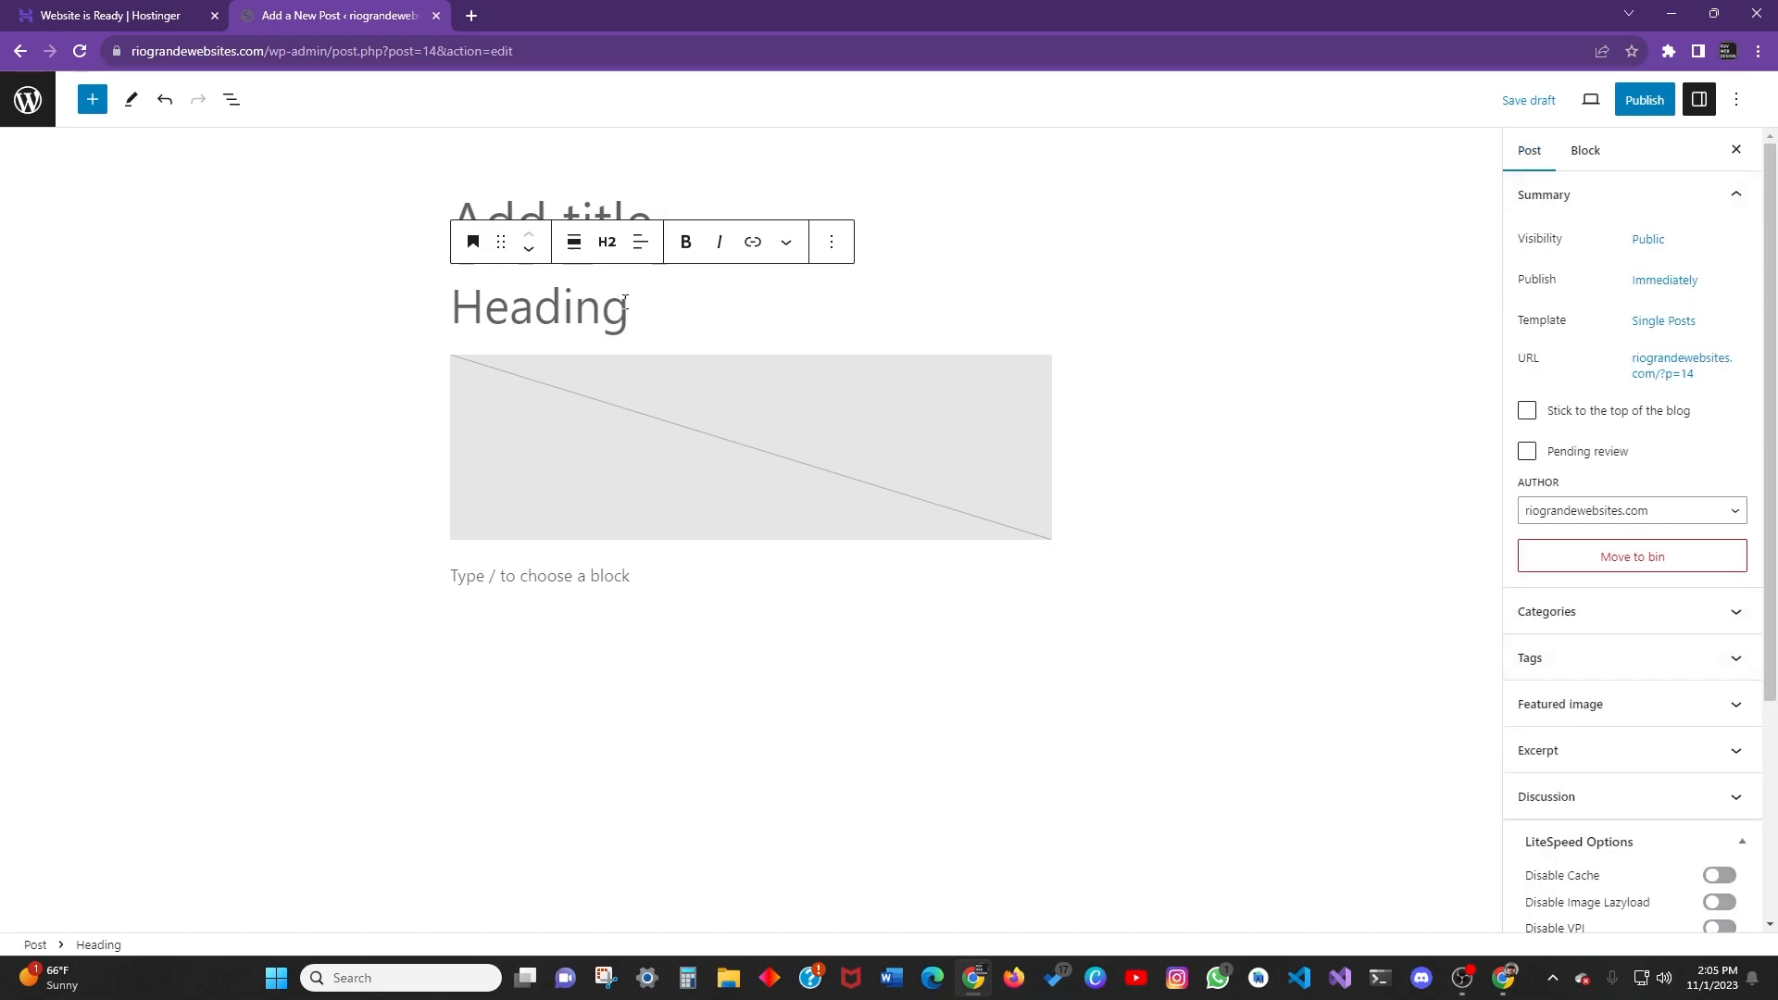
pyautogui.click(523, 445)
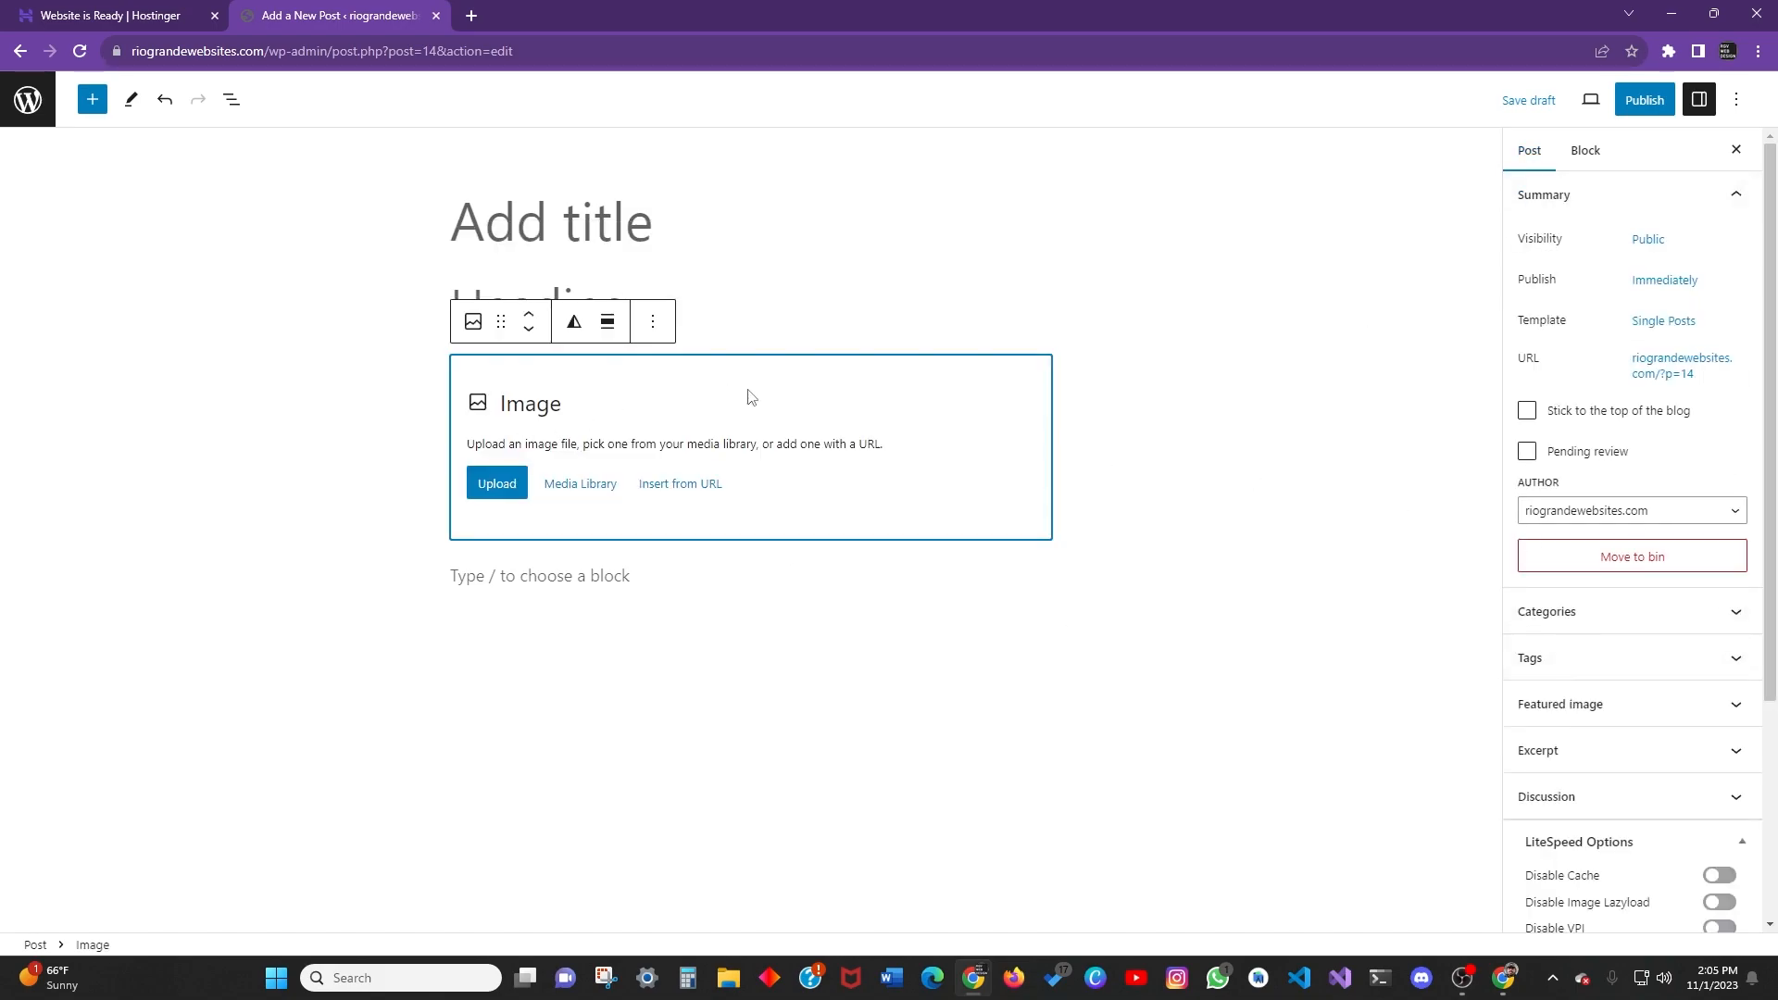
pyautogui.click(1587, 155)
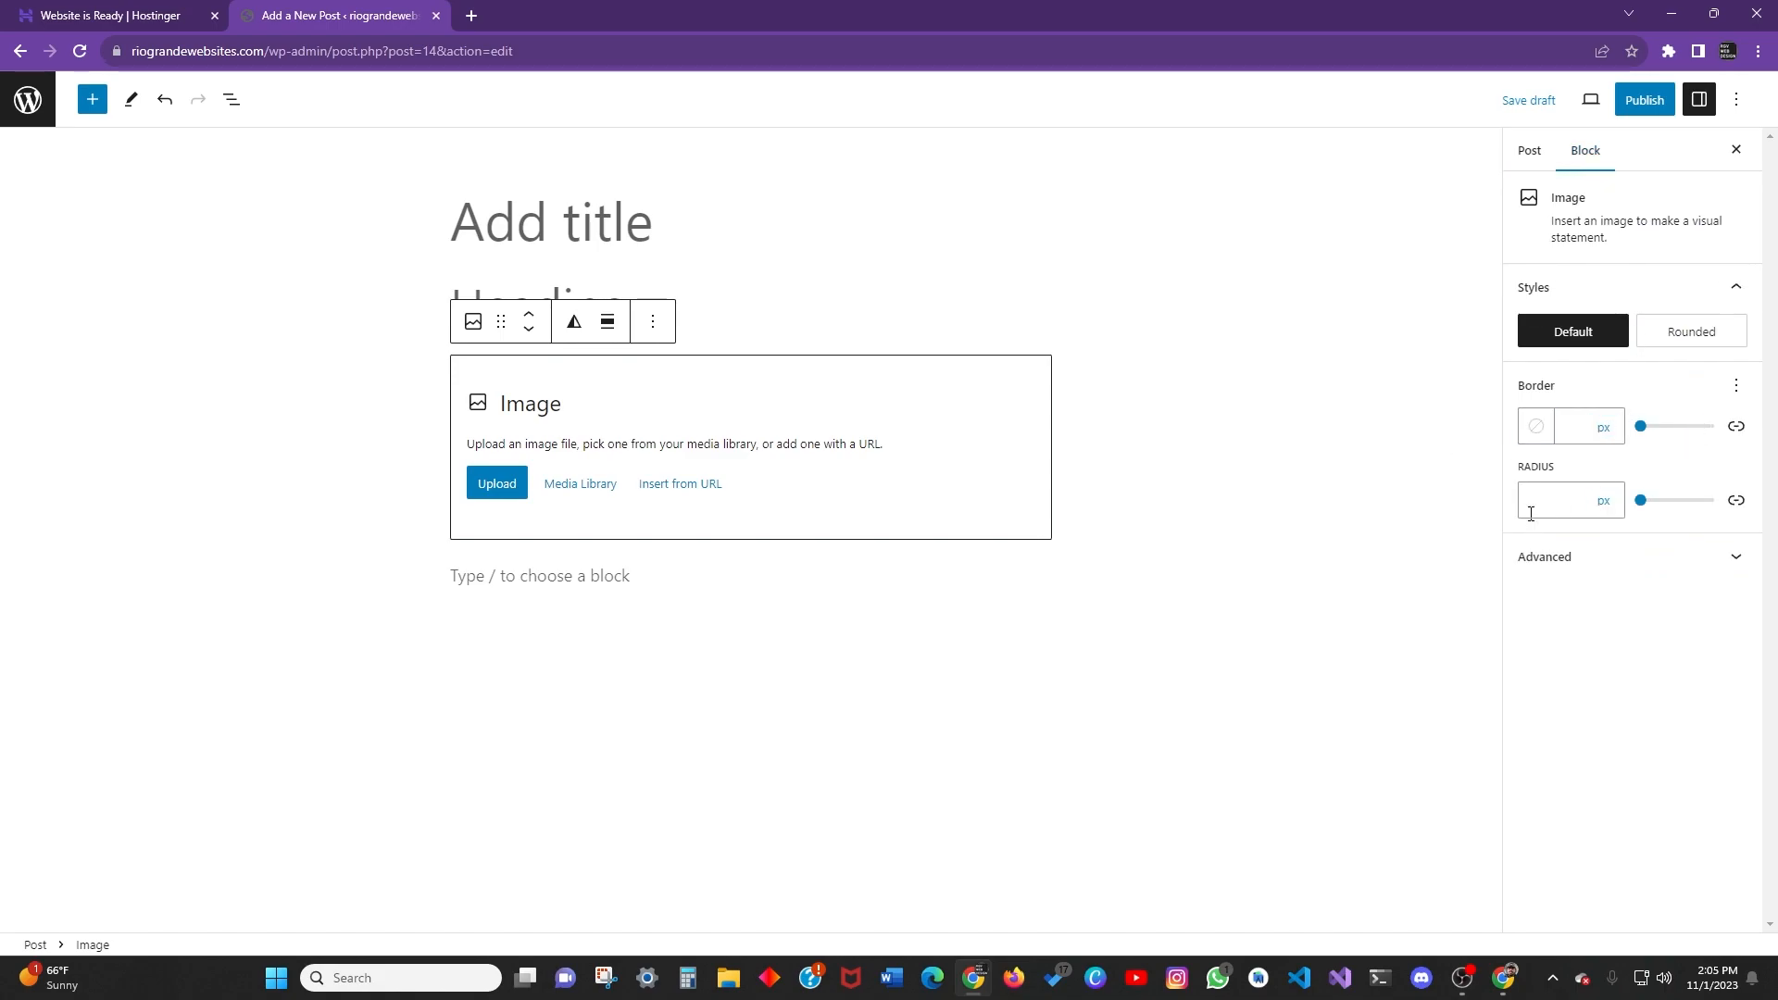
pyautogui.click(601, 583)
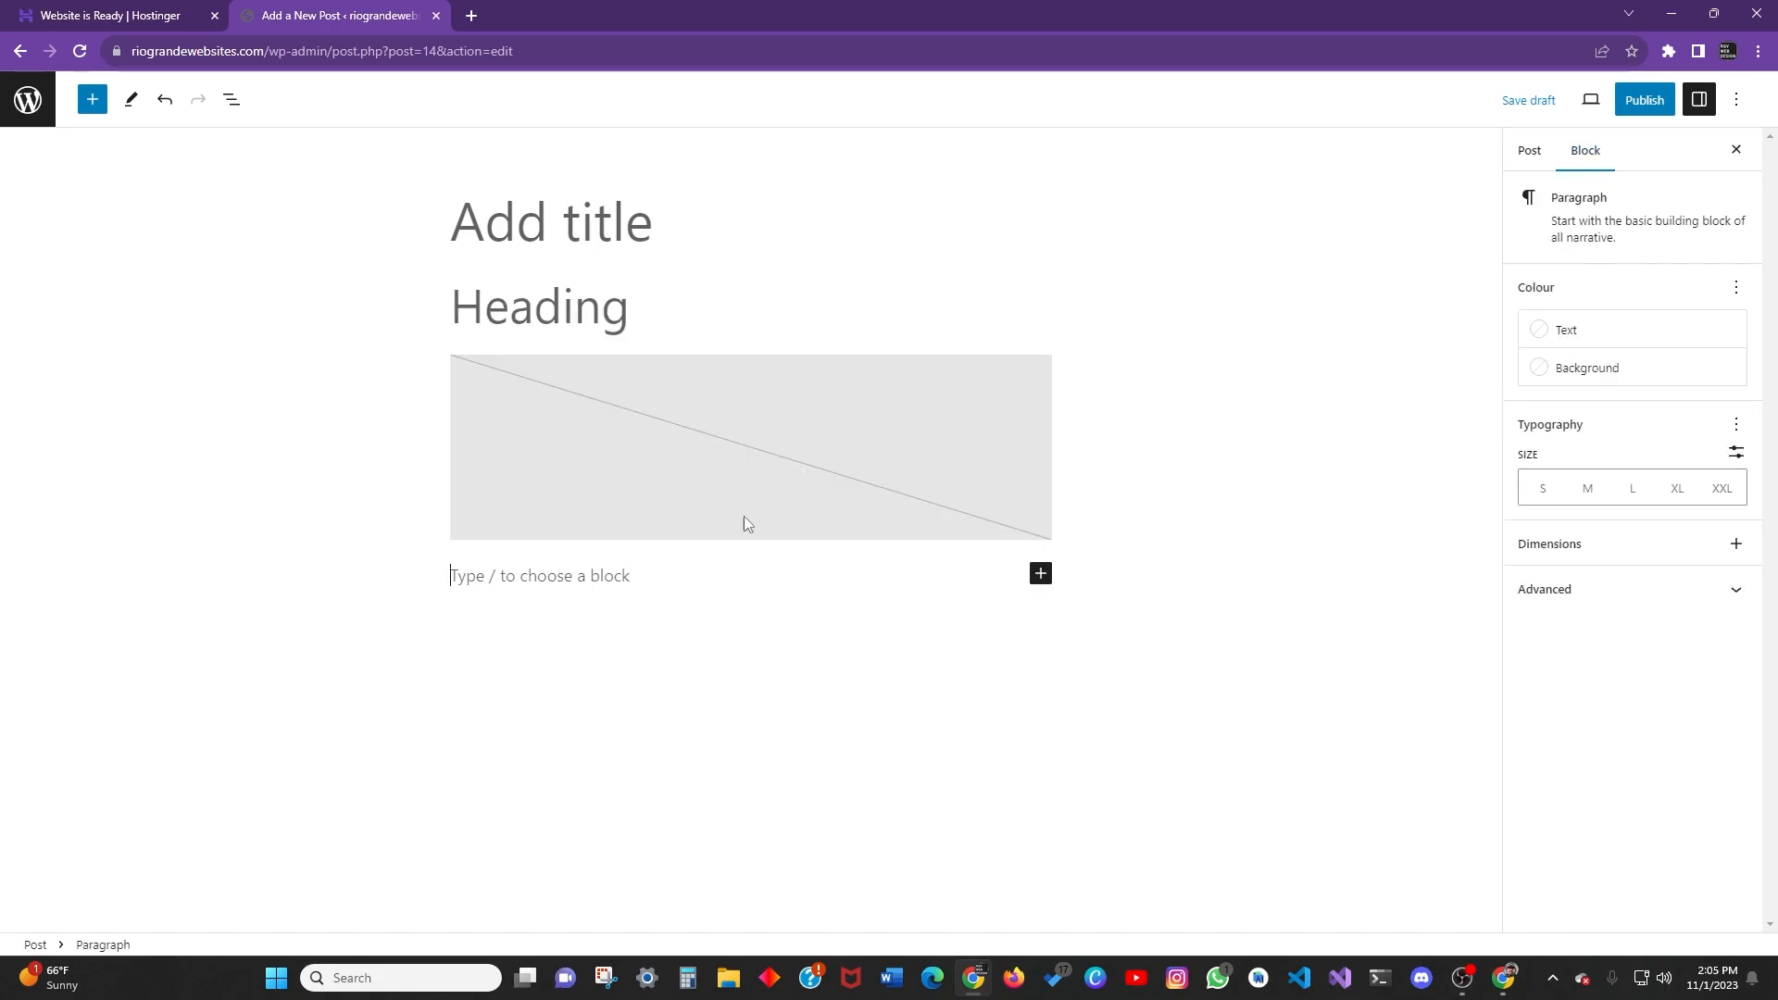
pyautogui.click(1528, 150)
# Deselect all blocks and expand the Post tab's Summary panel showing visibility, URL and author.
pyautogui.click(527, 232)
pyautogui.click(658, 278)
pyautogui.click(991, 197)
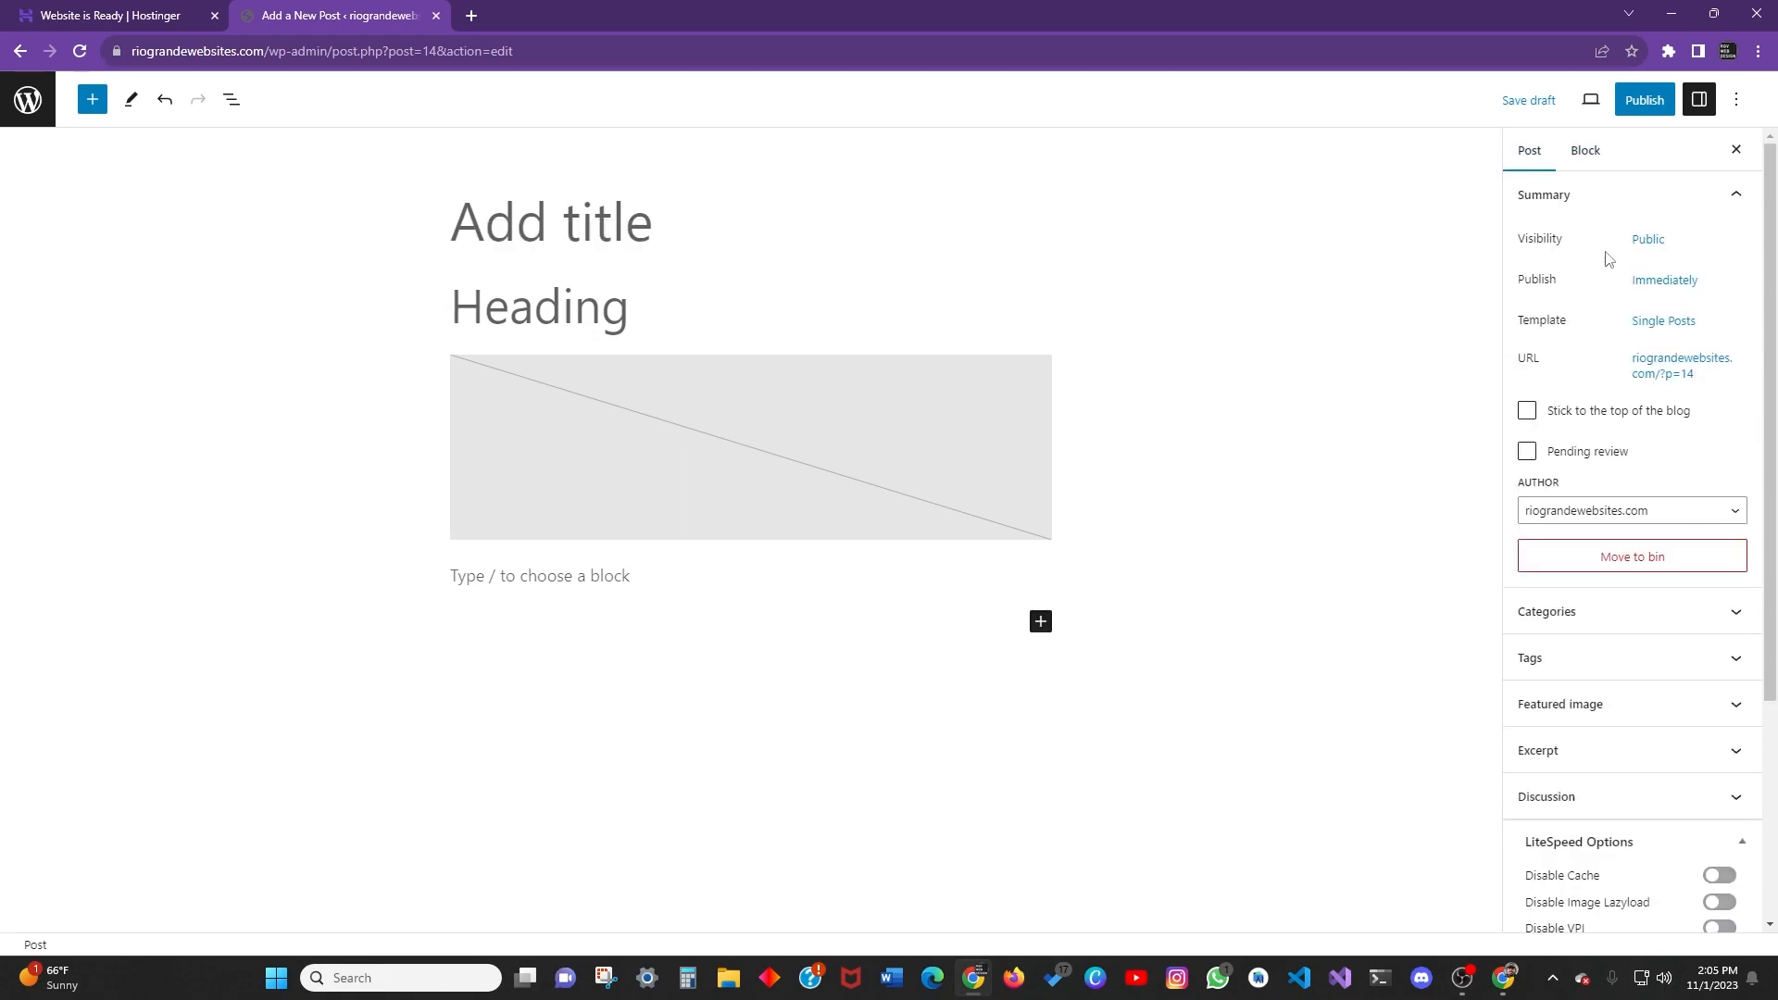
pyautogui.click(1584, 154)
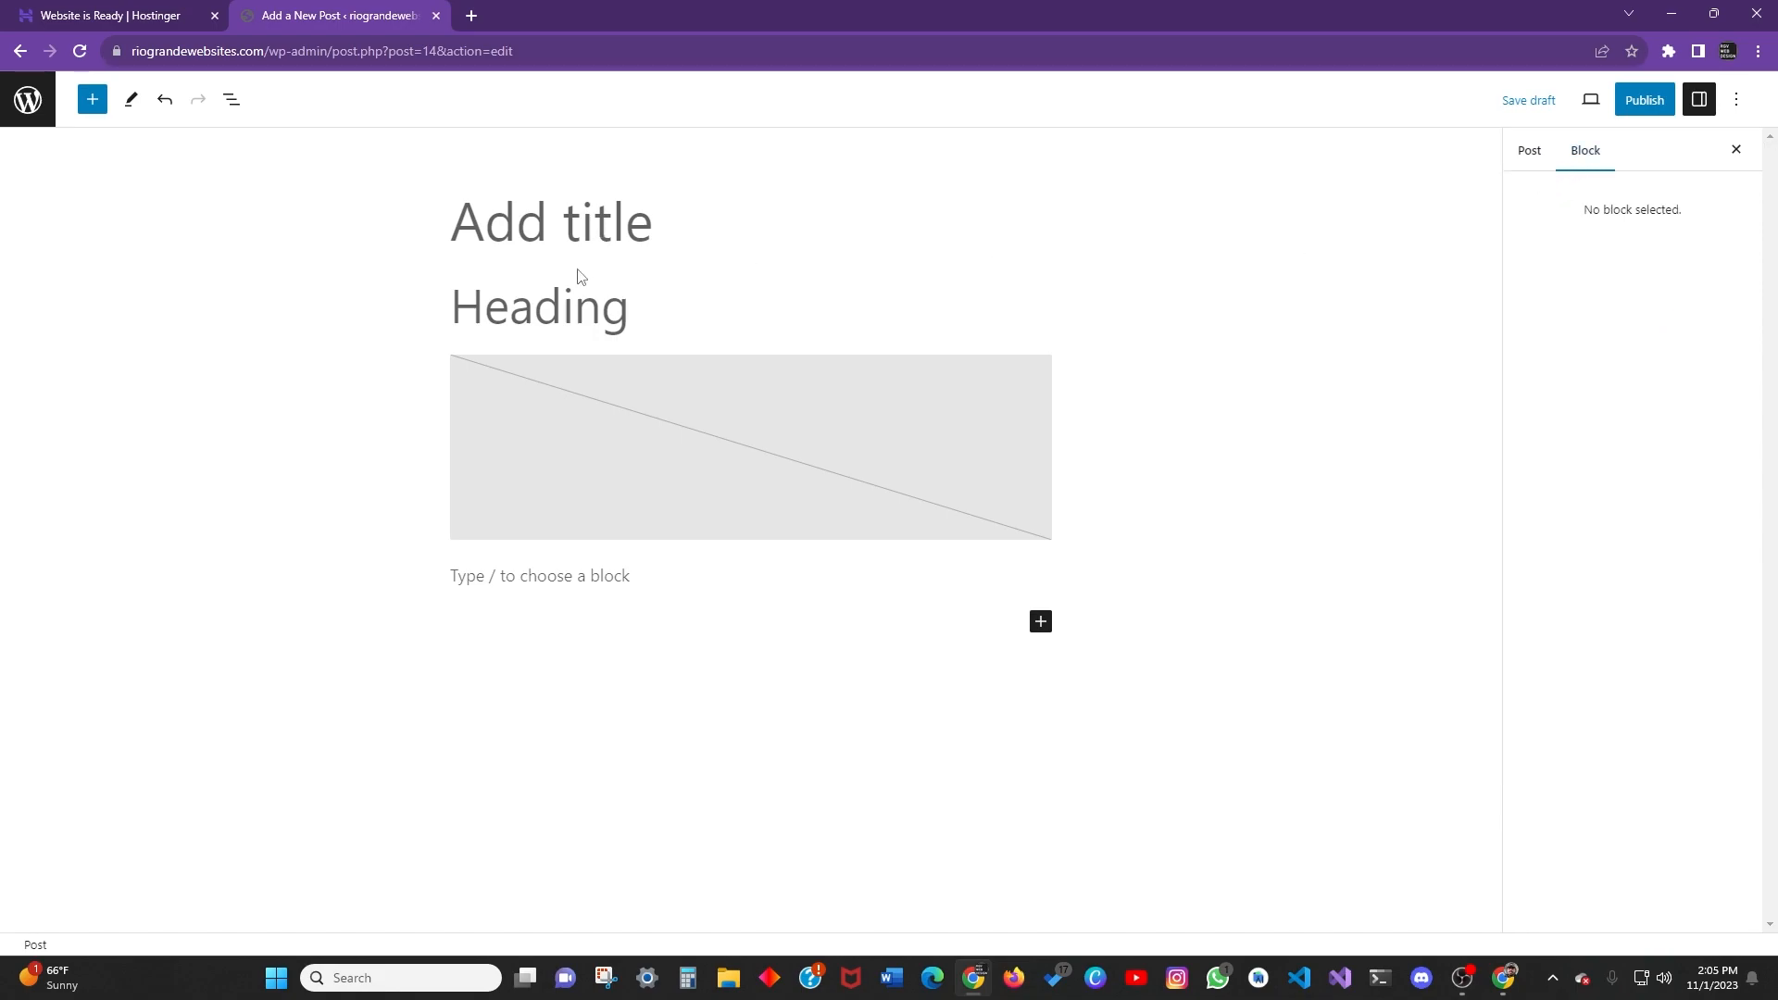
pyautogui.click(1535, 158)
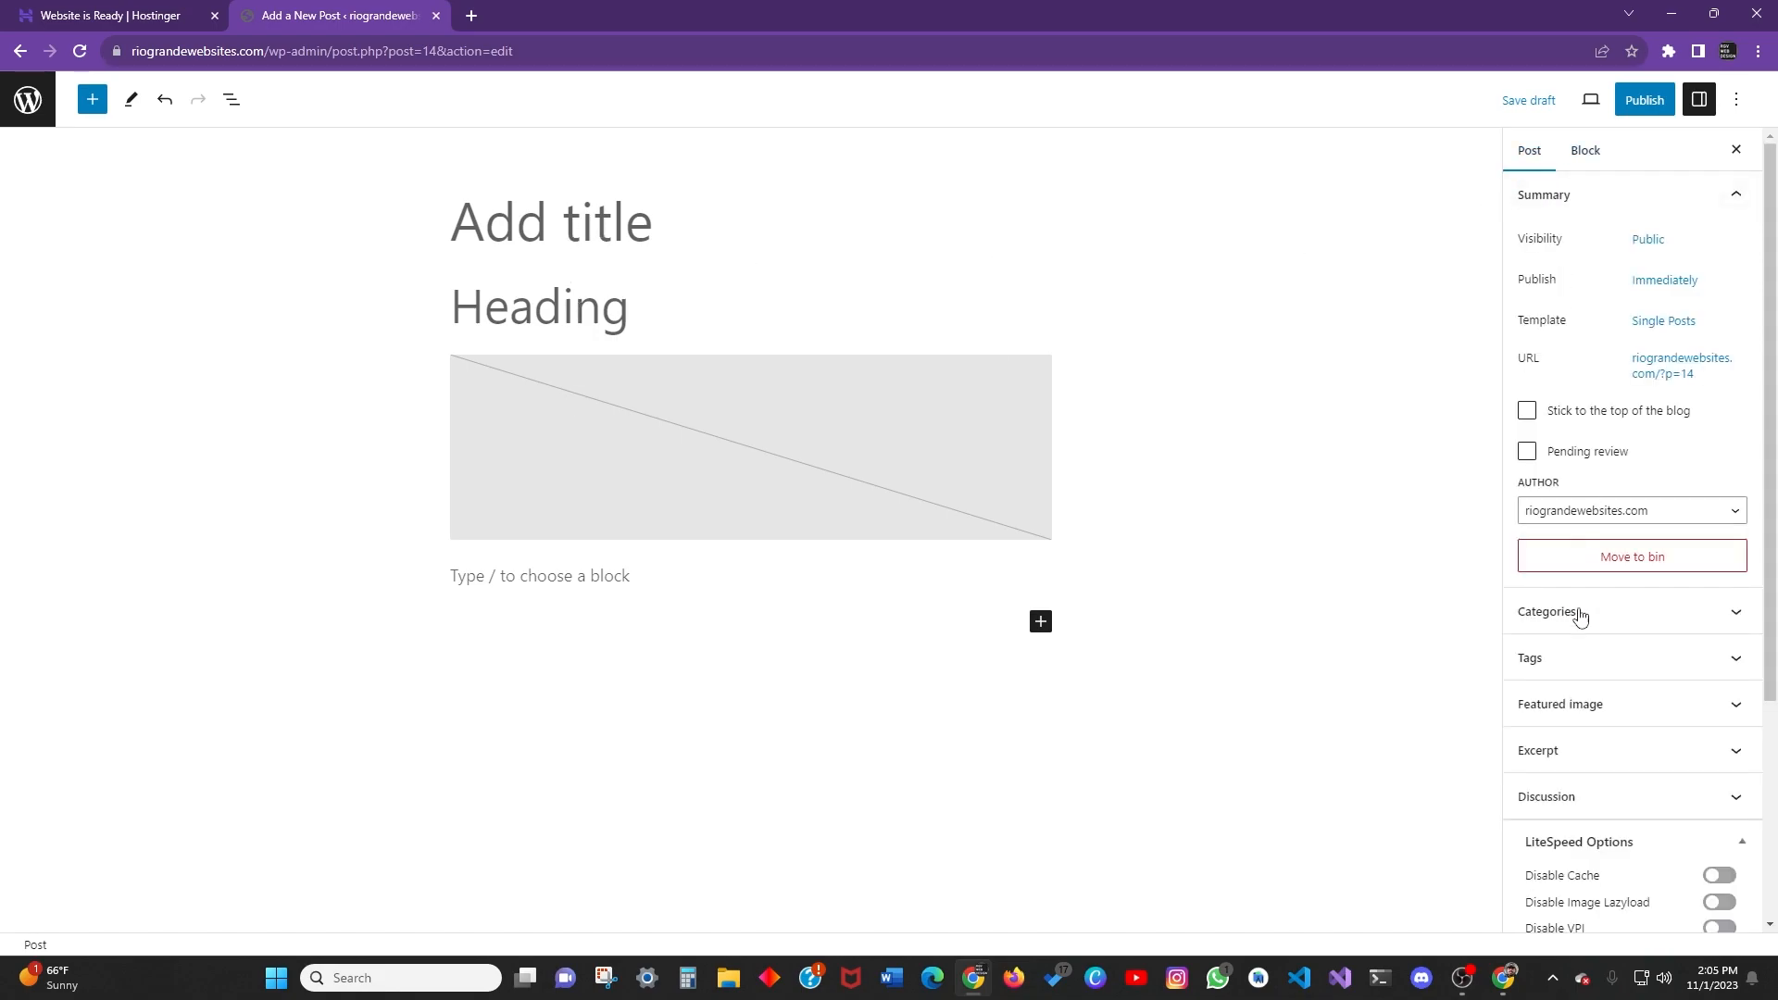
pyautogui.click(1686, 194)
pyautogui.click(1683, 196)
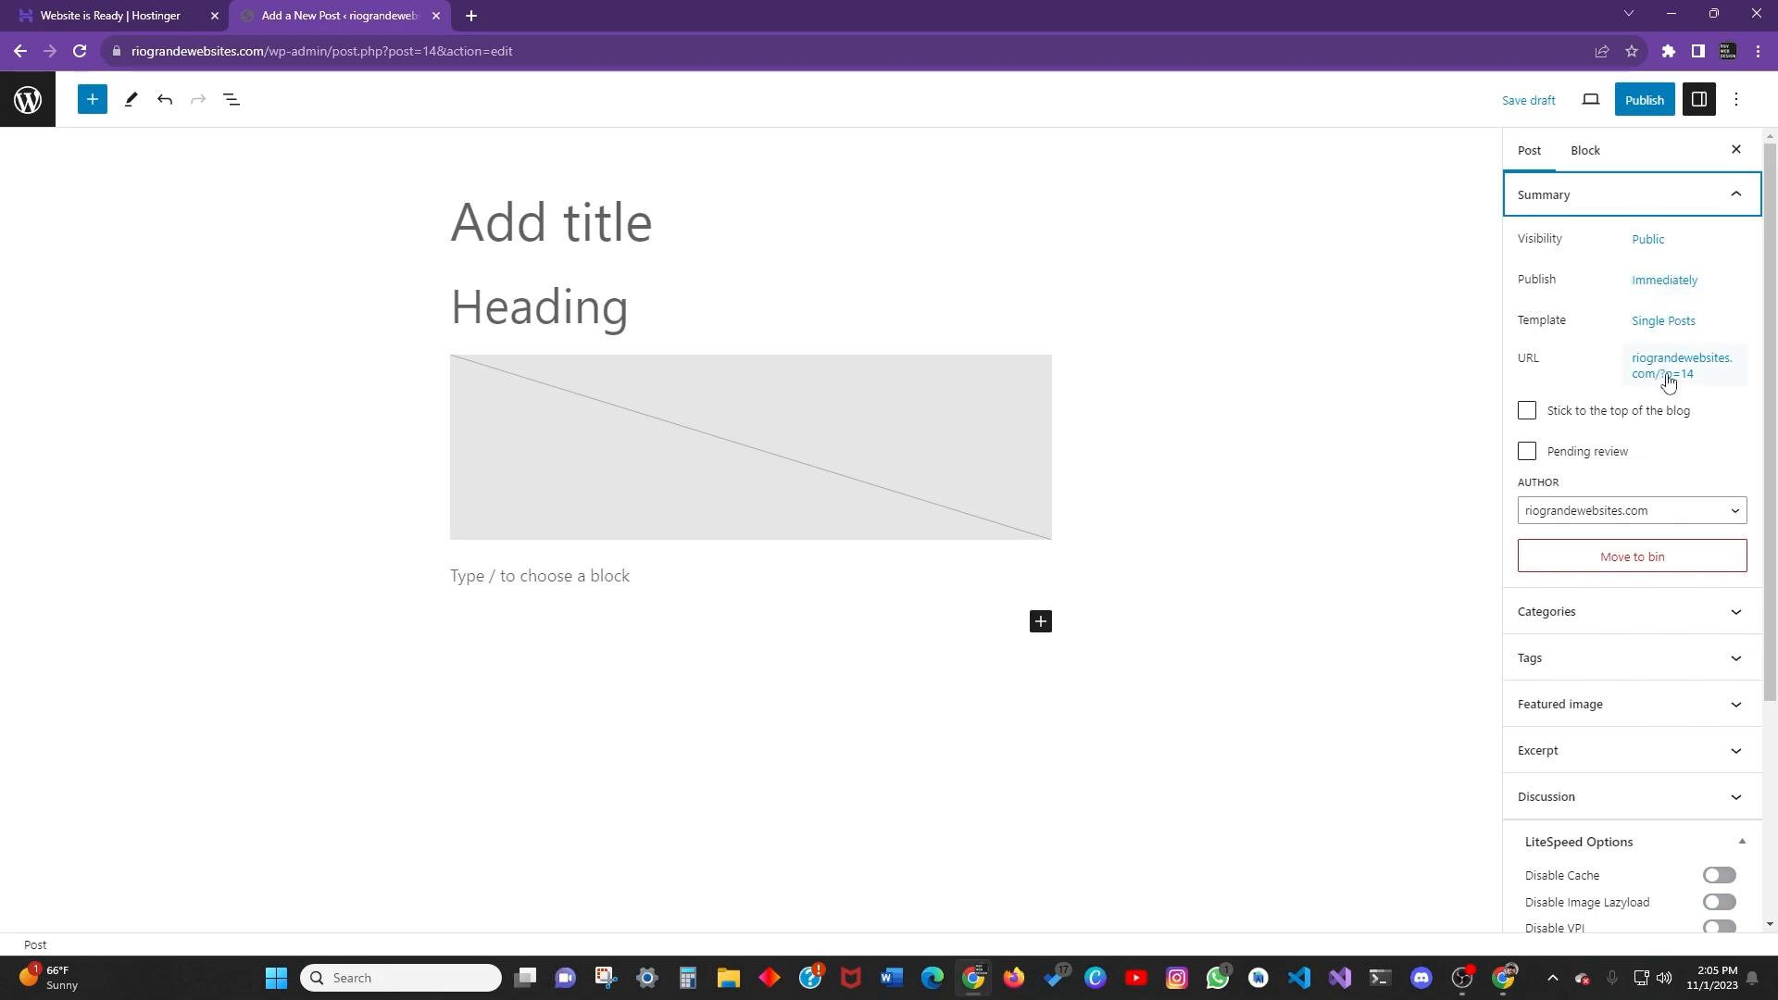
# Keep the current author and create a new Tacos category with no parent.
pyautogui.scroll(-2, 1669, 451)
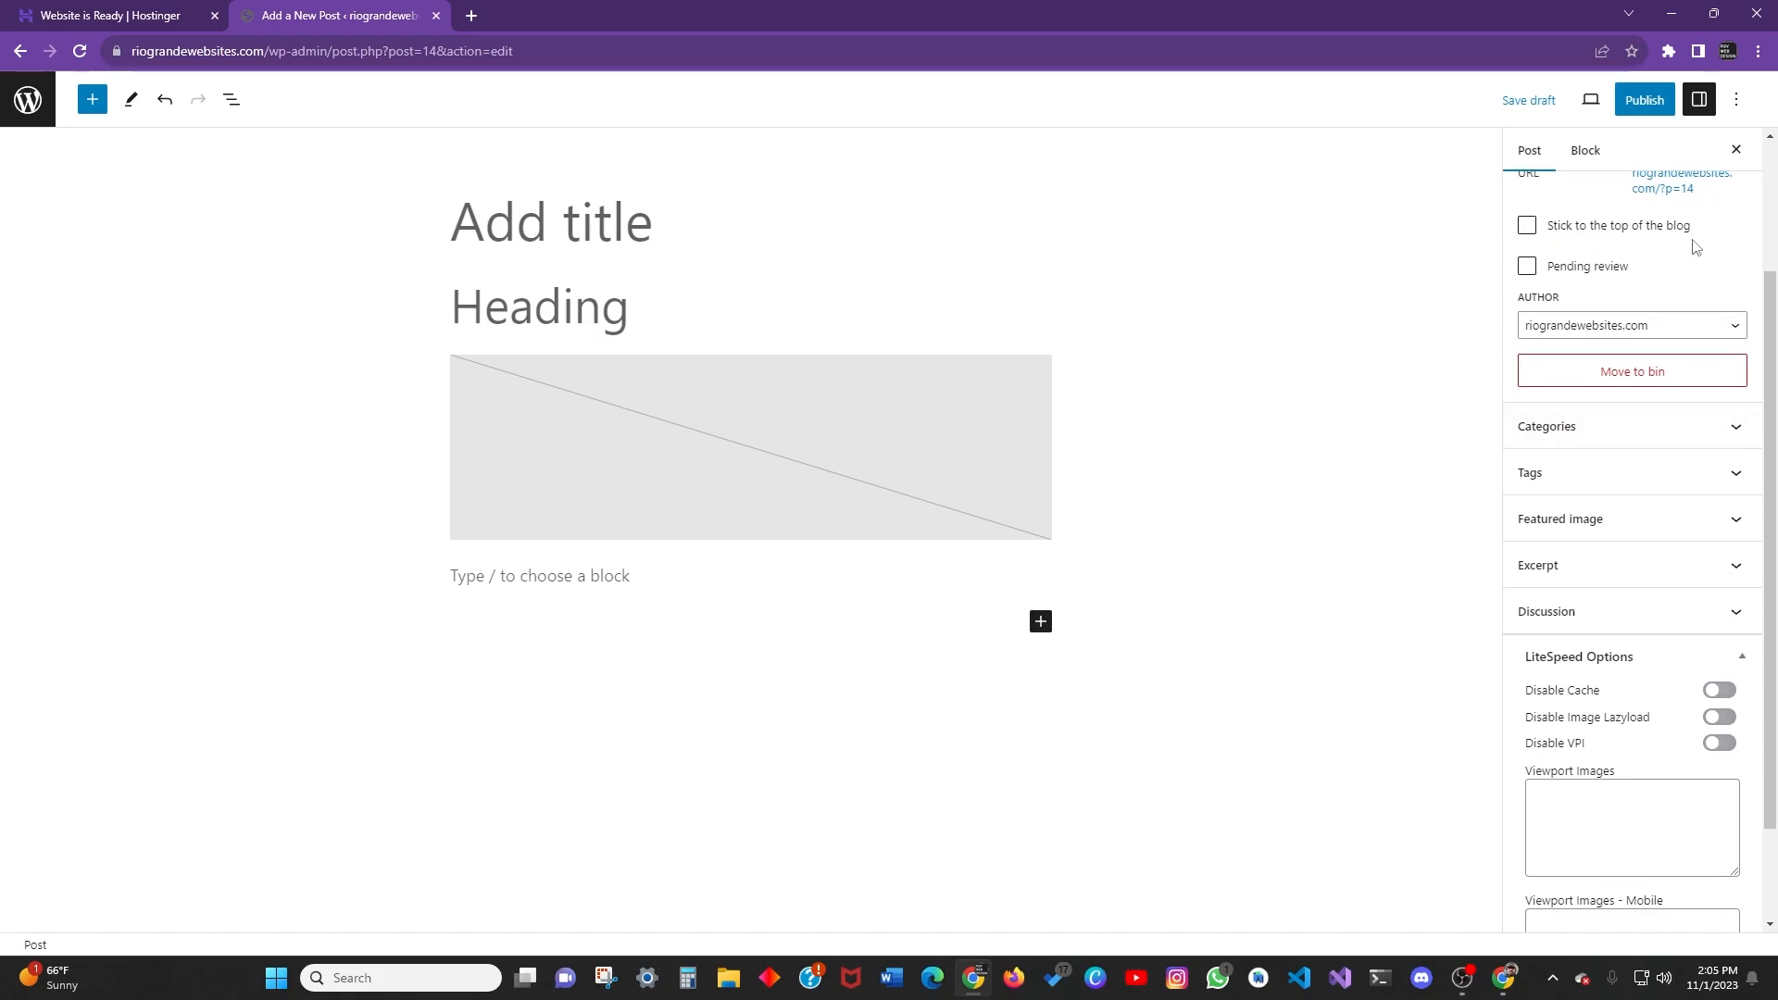
pyautogui.click(1703, 325)
pyautogui.click(1667, 345)
pyautogui.scroll(2, 1619, 385)
pyautogui.scroll(-3, 1629, 352)
pyautogui.click(1679, 352)
pyautogui.scroll(-2, 1676, 358)
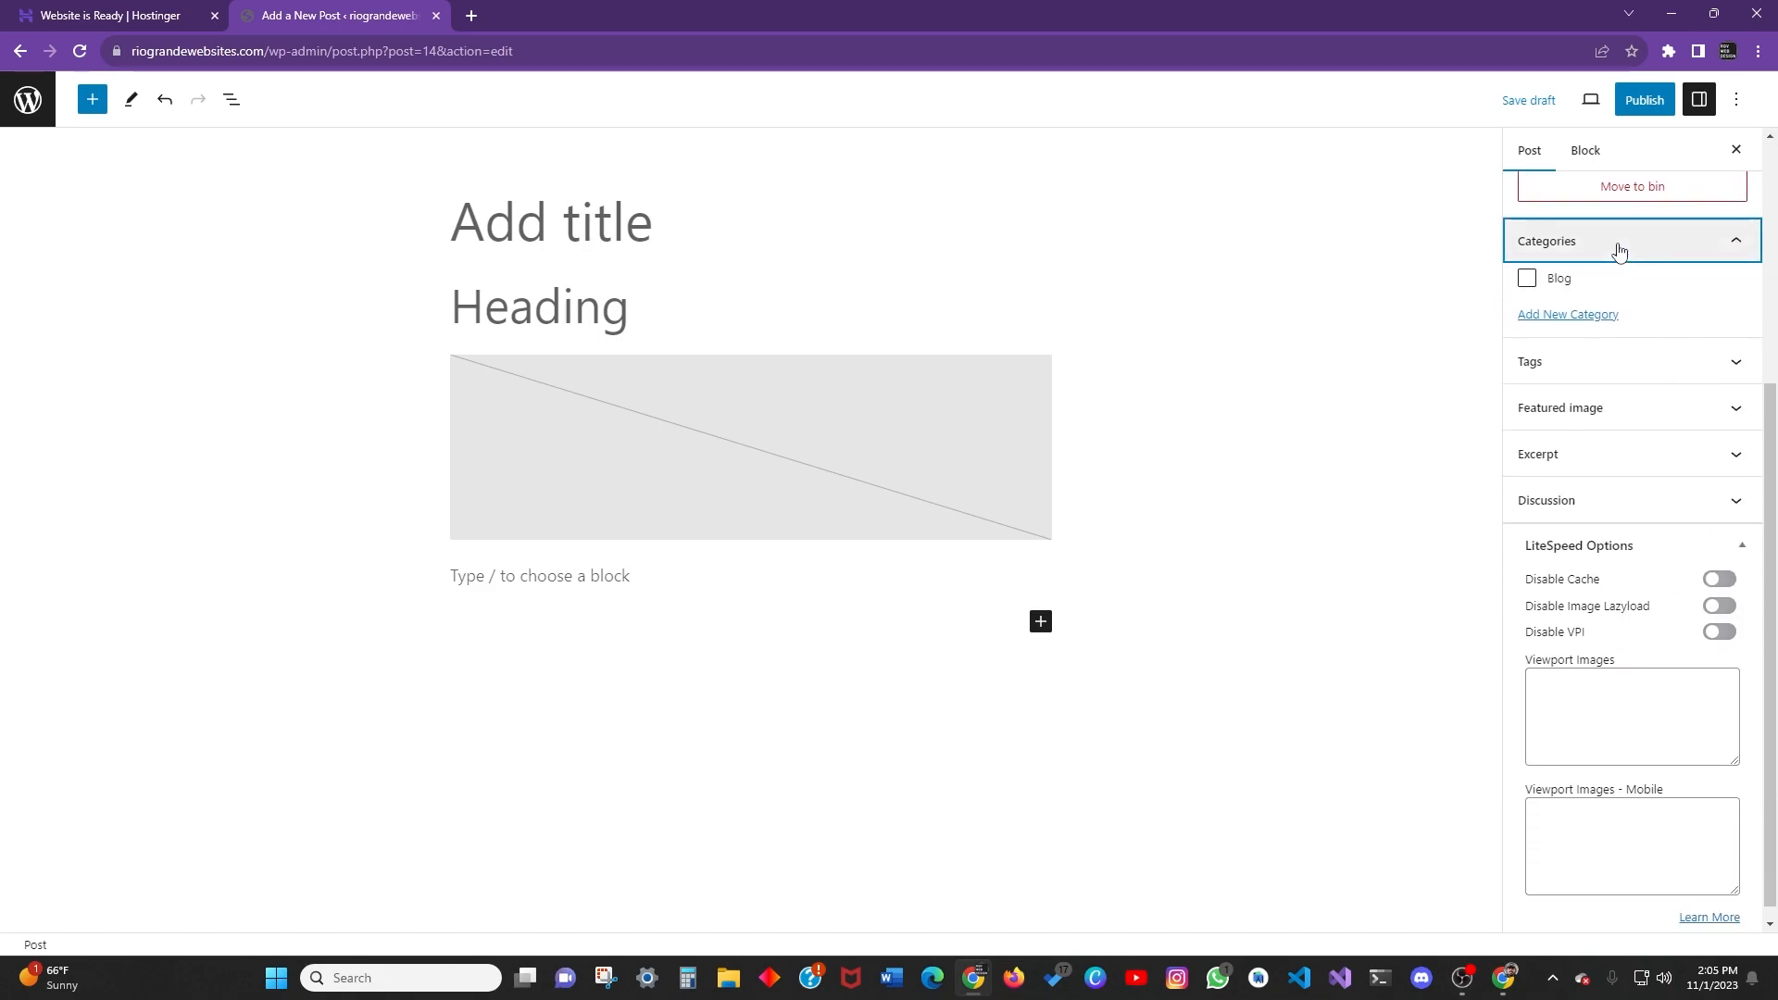
pyautogui.click(1574, 317)
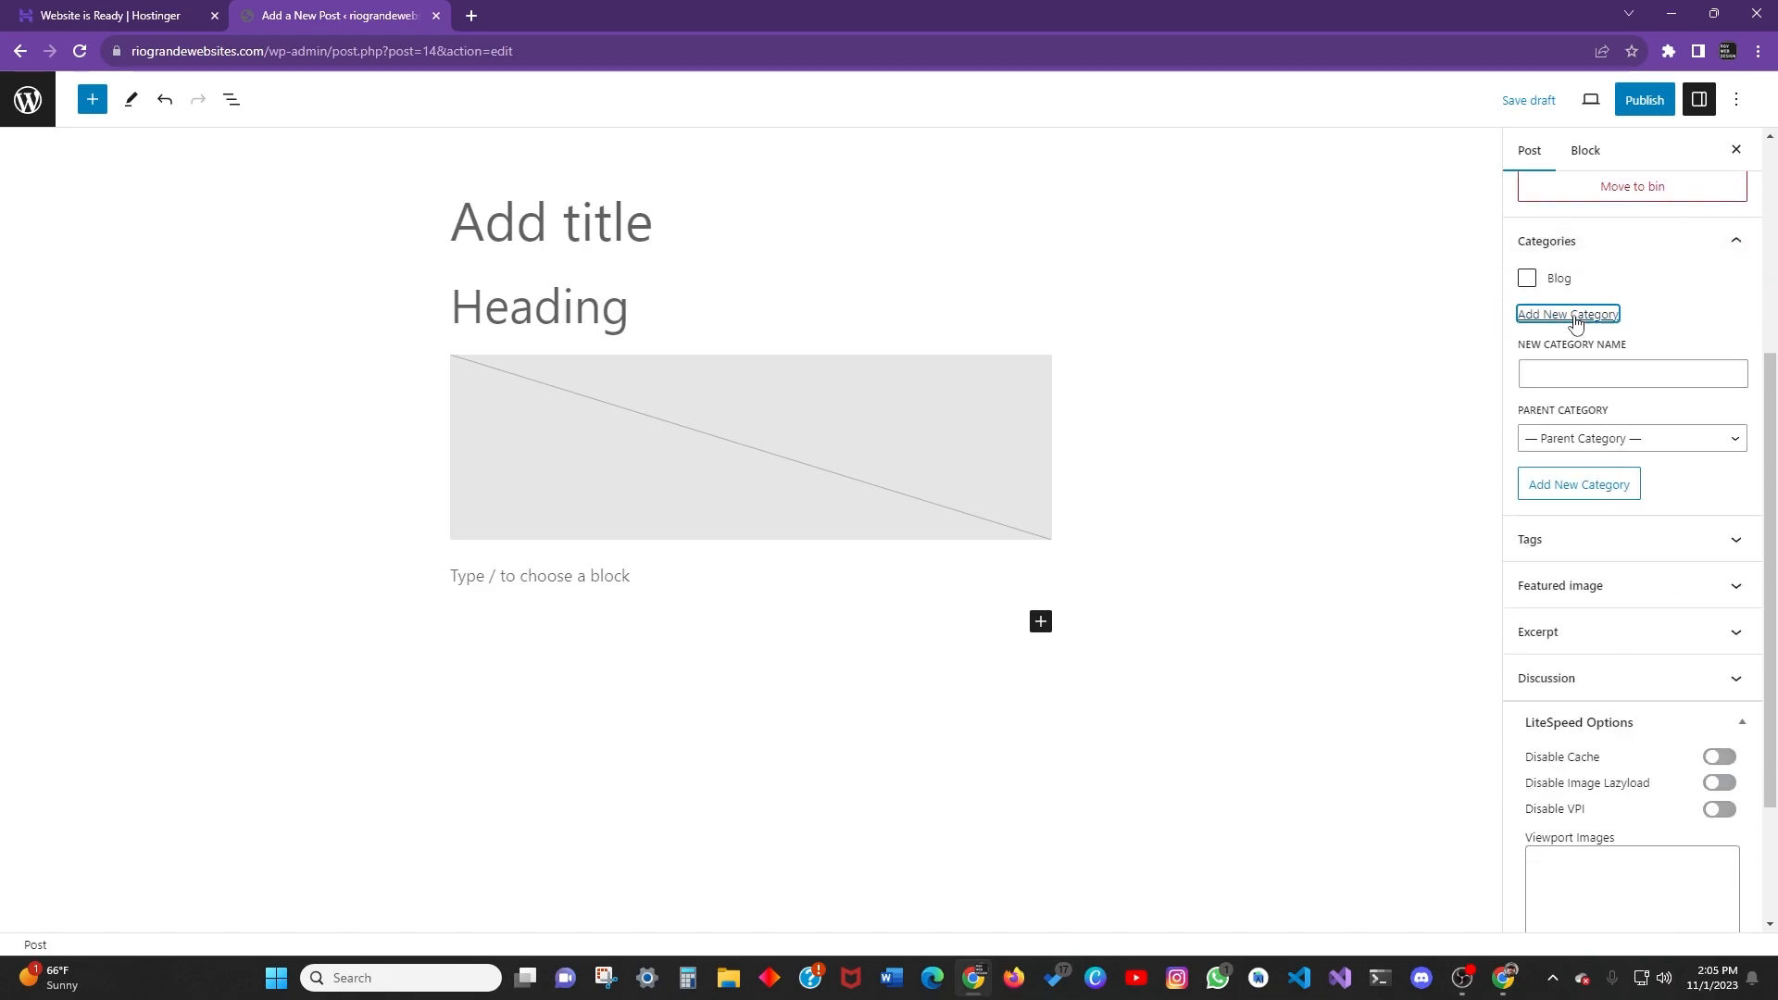
pyautogui.click(1579, 371)
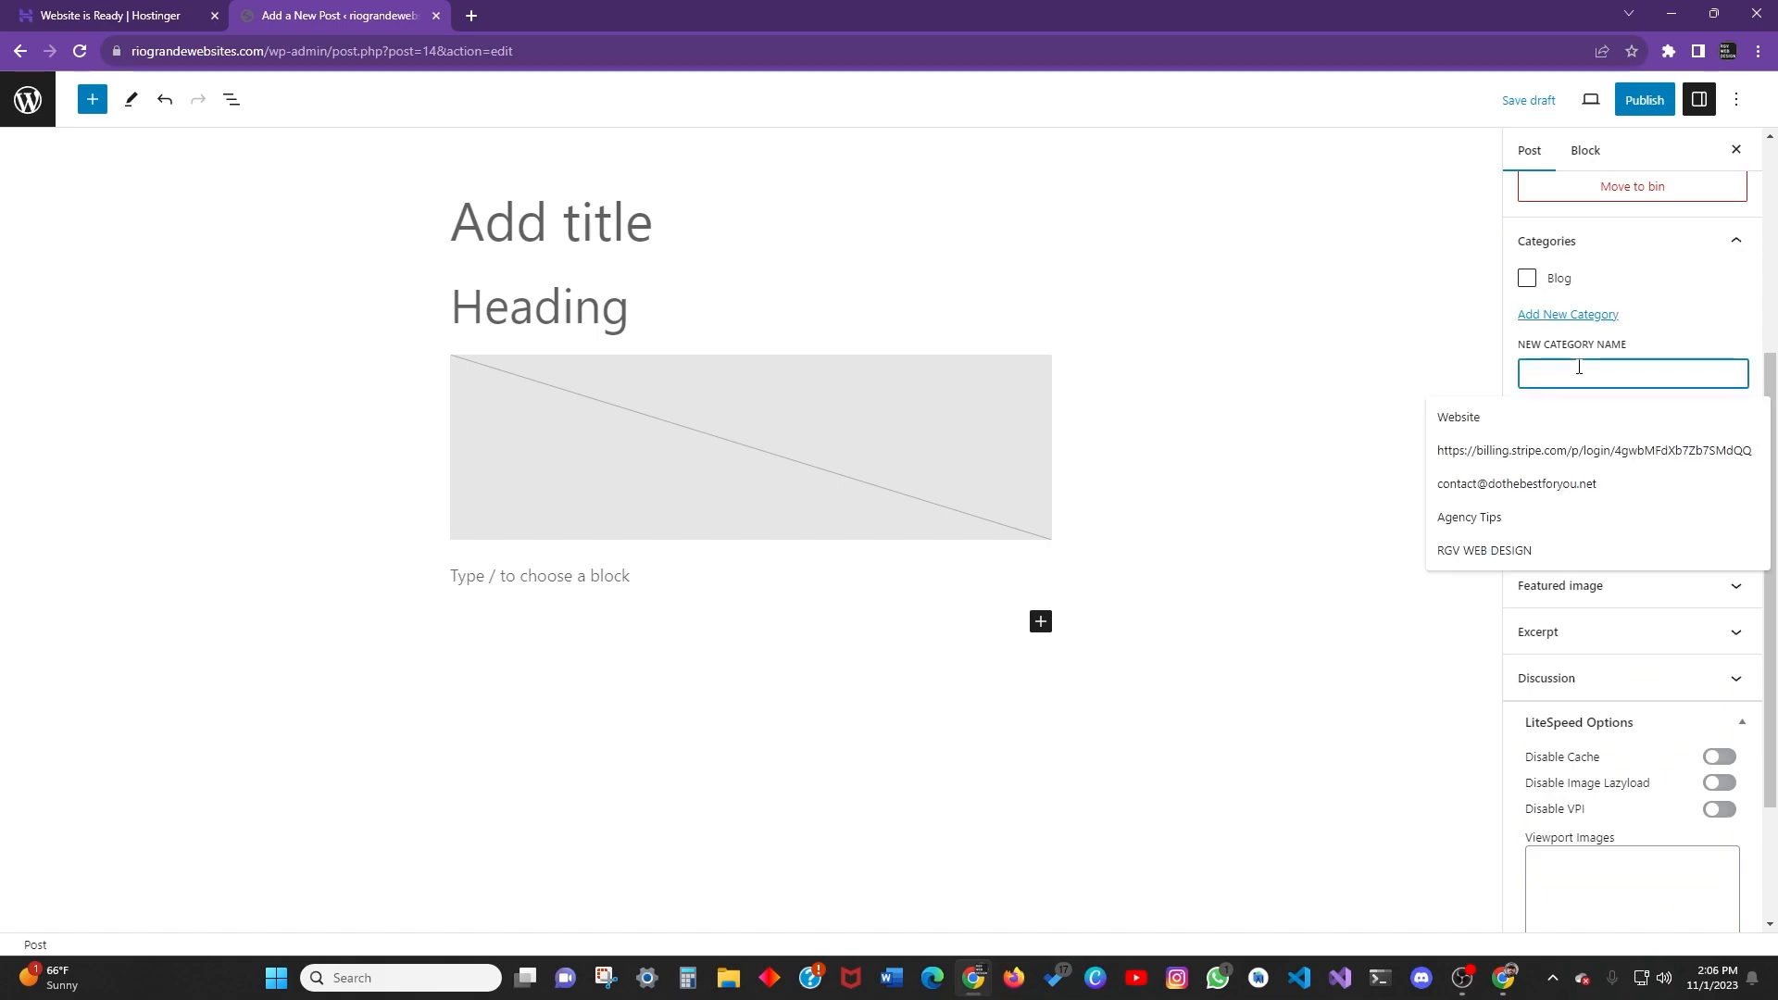
pyautogui.write('F')
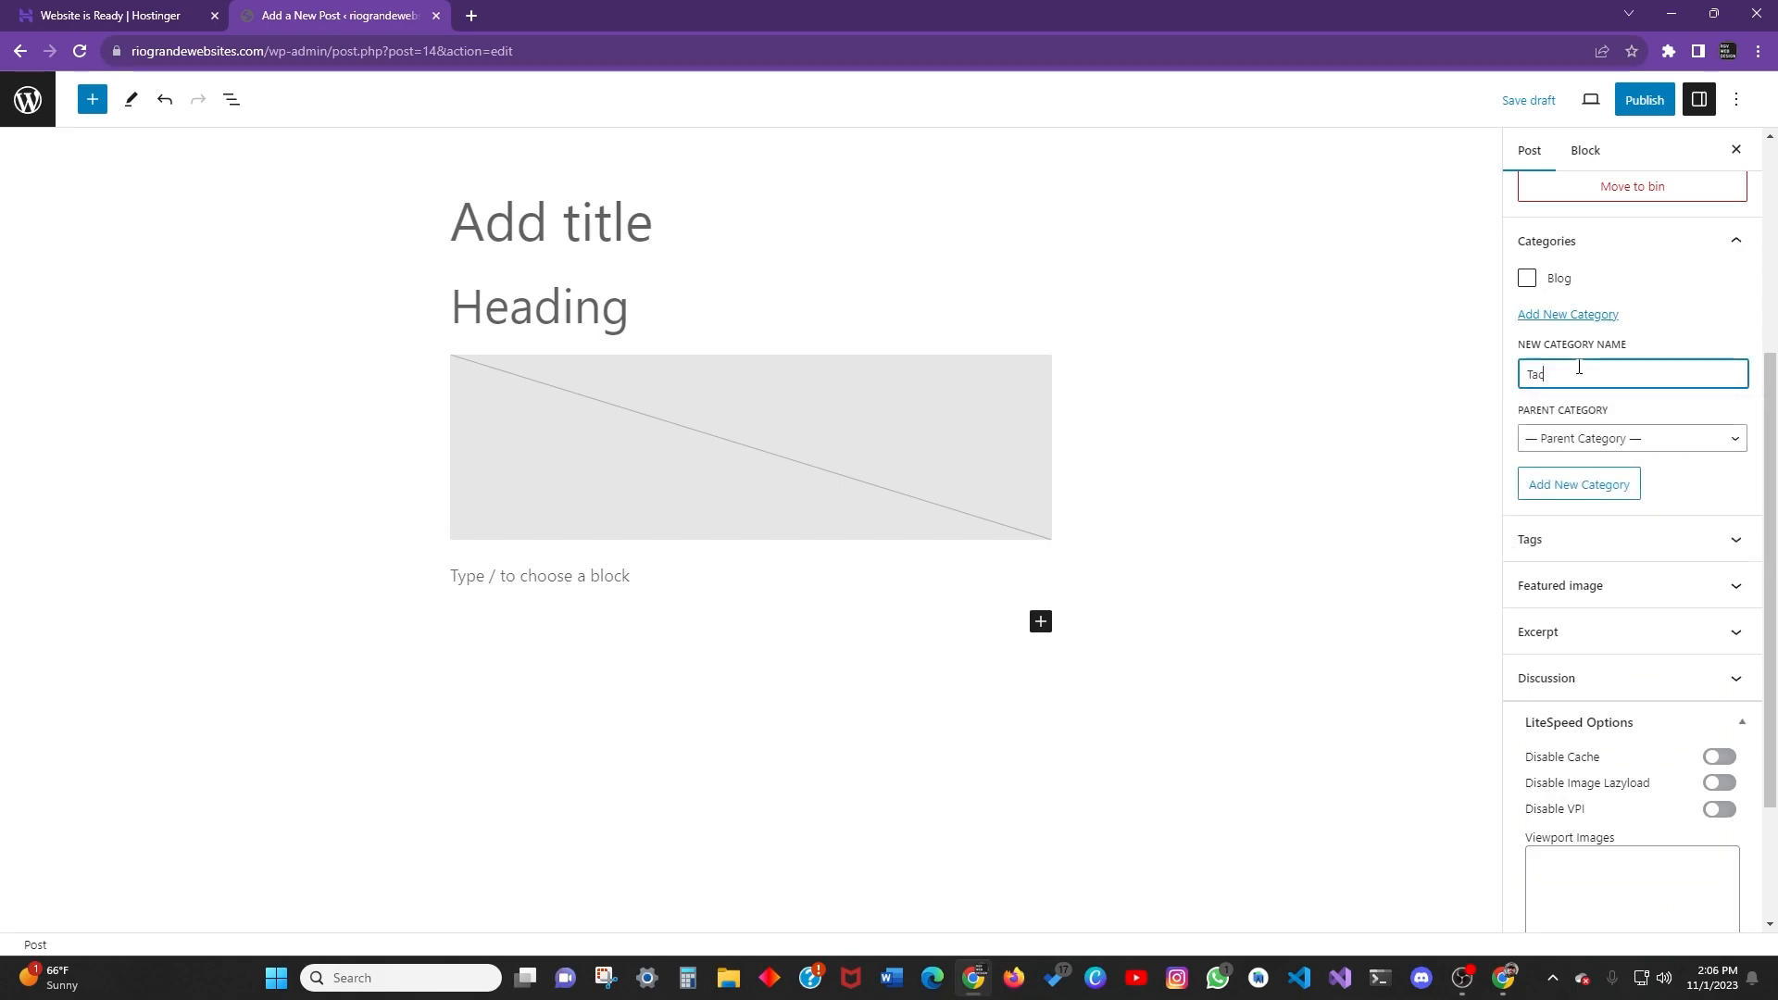
pyautogui.click(1637, 503)
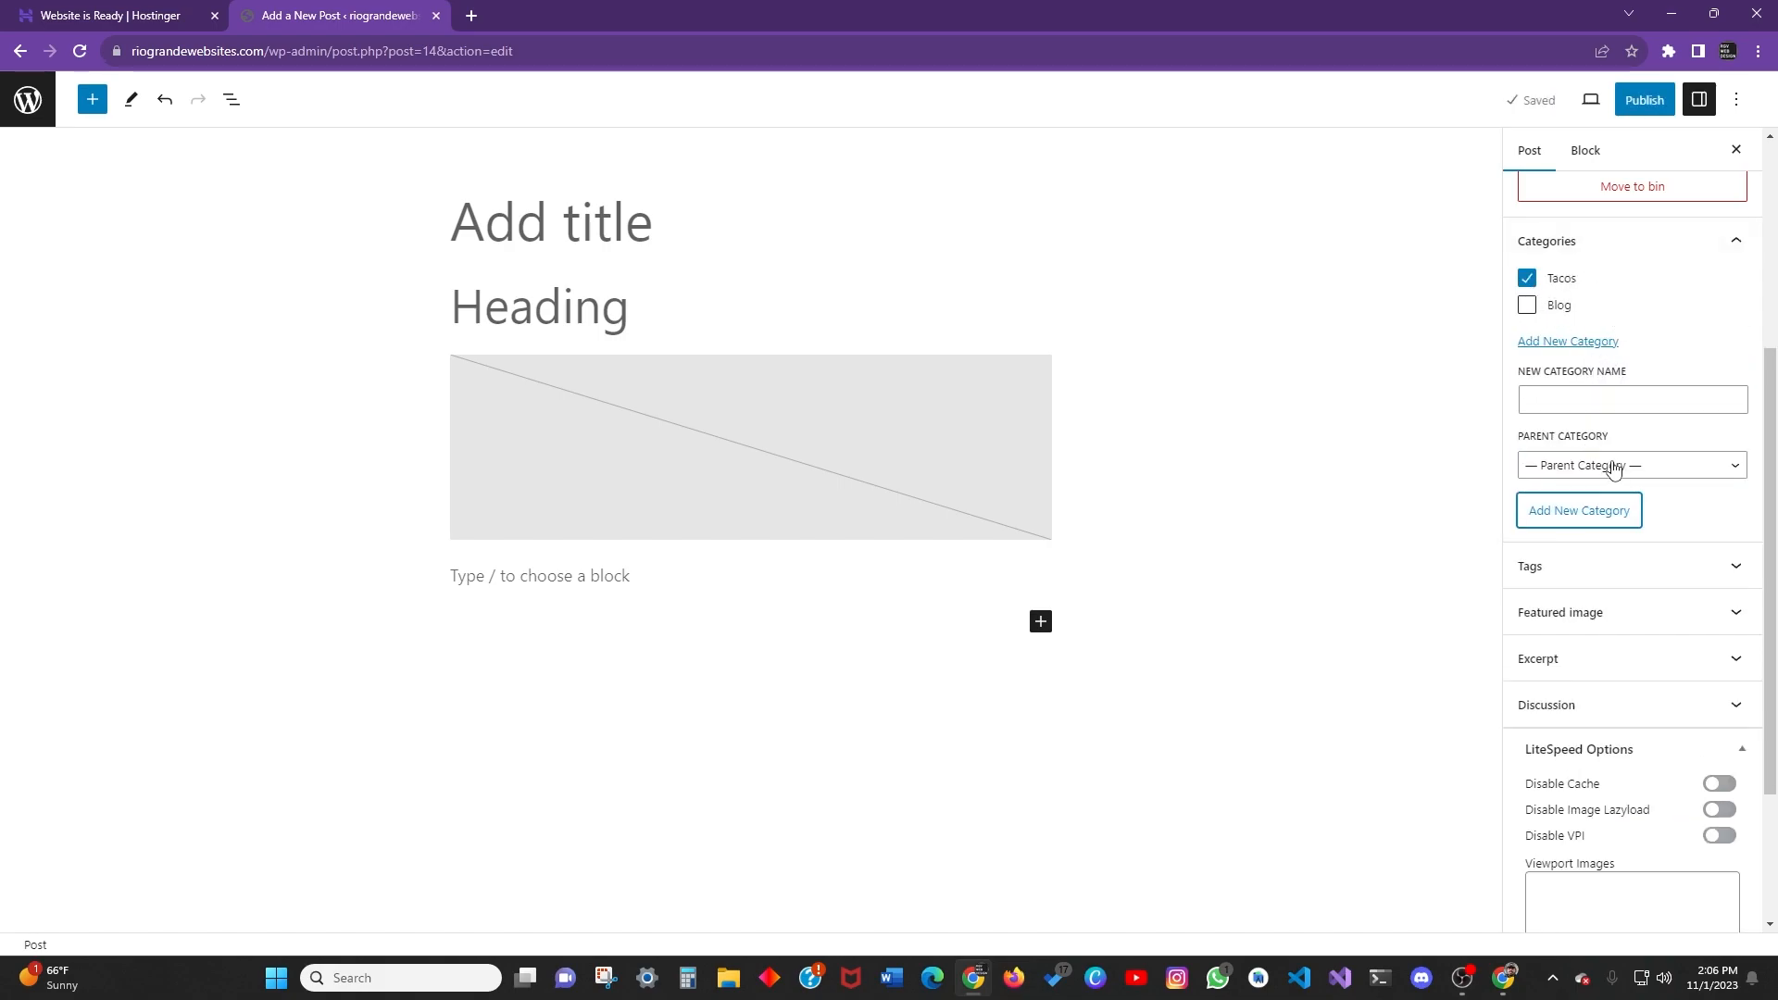
pyautogui.click(1708, 467)
pyautogui.click(1595, 523)
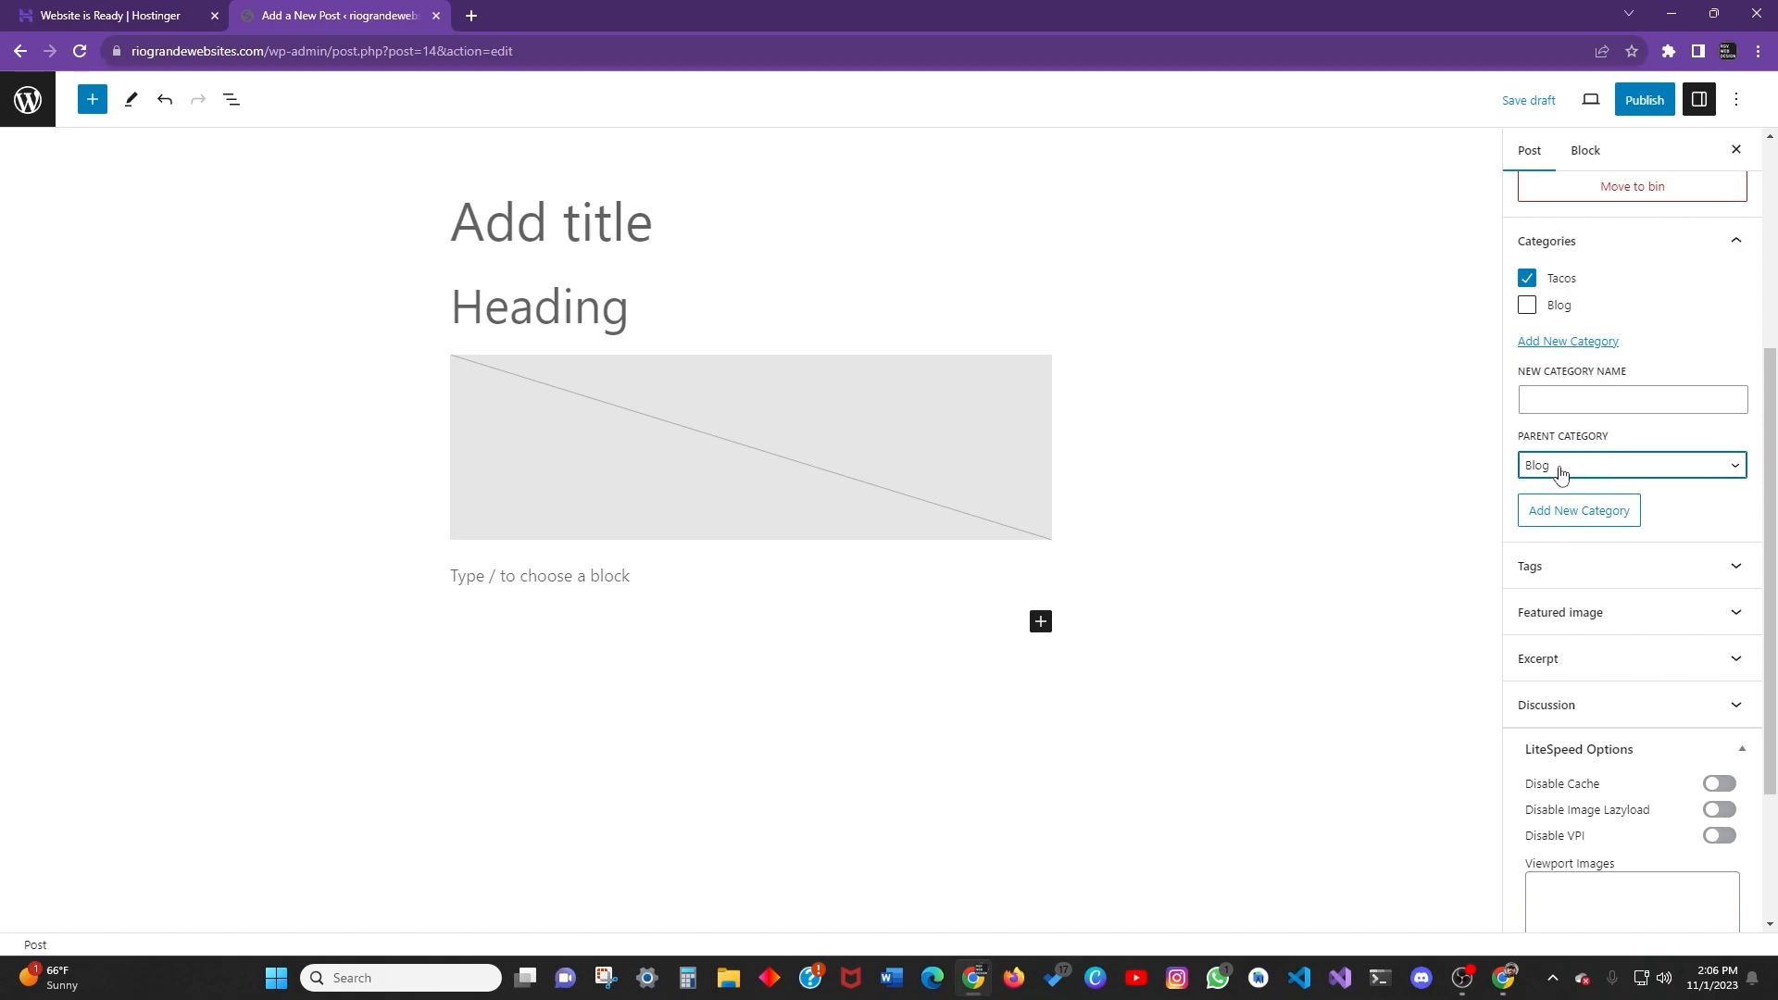
pyautogui.click(1592, 465)
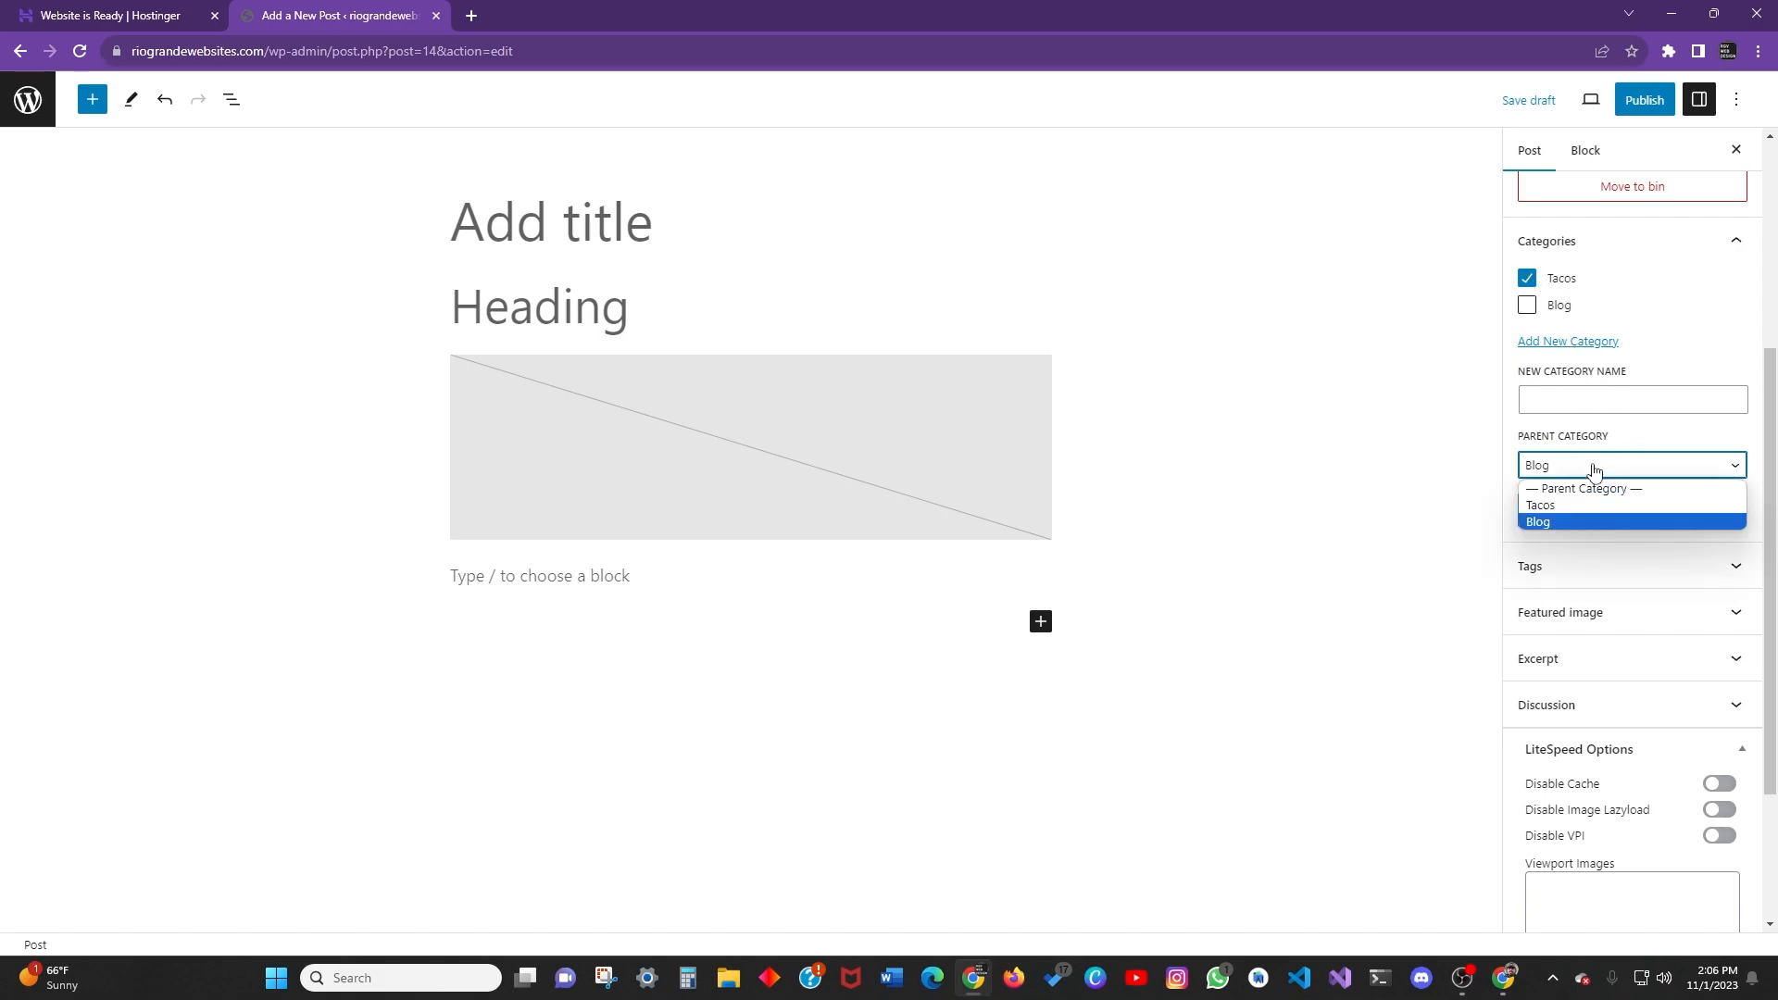
pyautogui.click(1587, 482)
# Tag the post fajita, tacos and chile.
pyautogui.scroll(-2, 1658, 511)
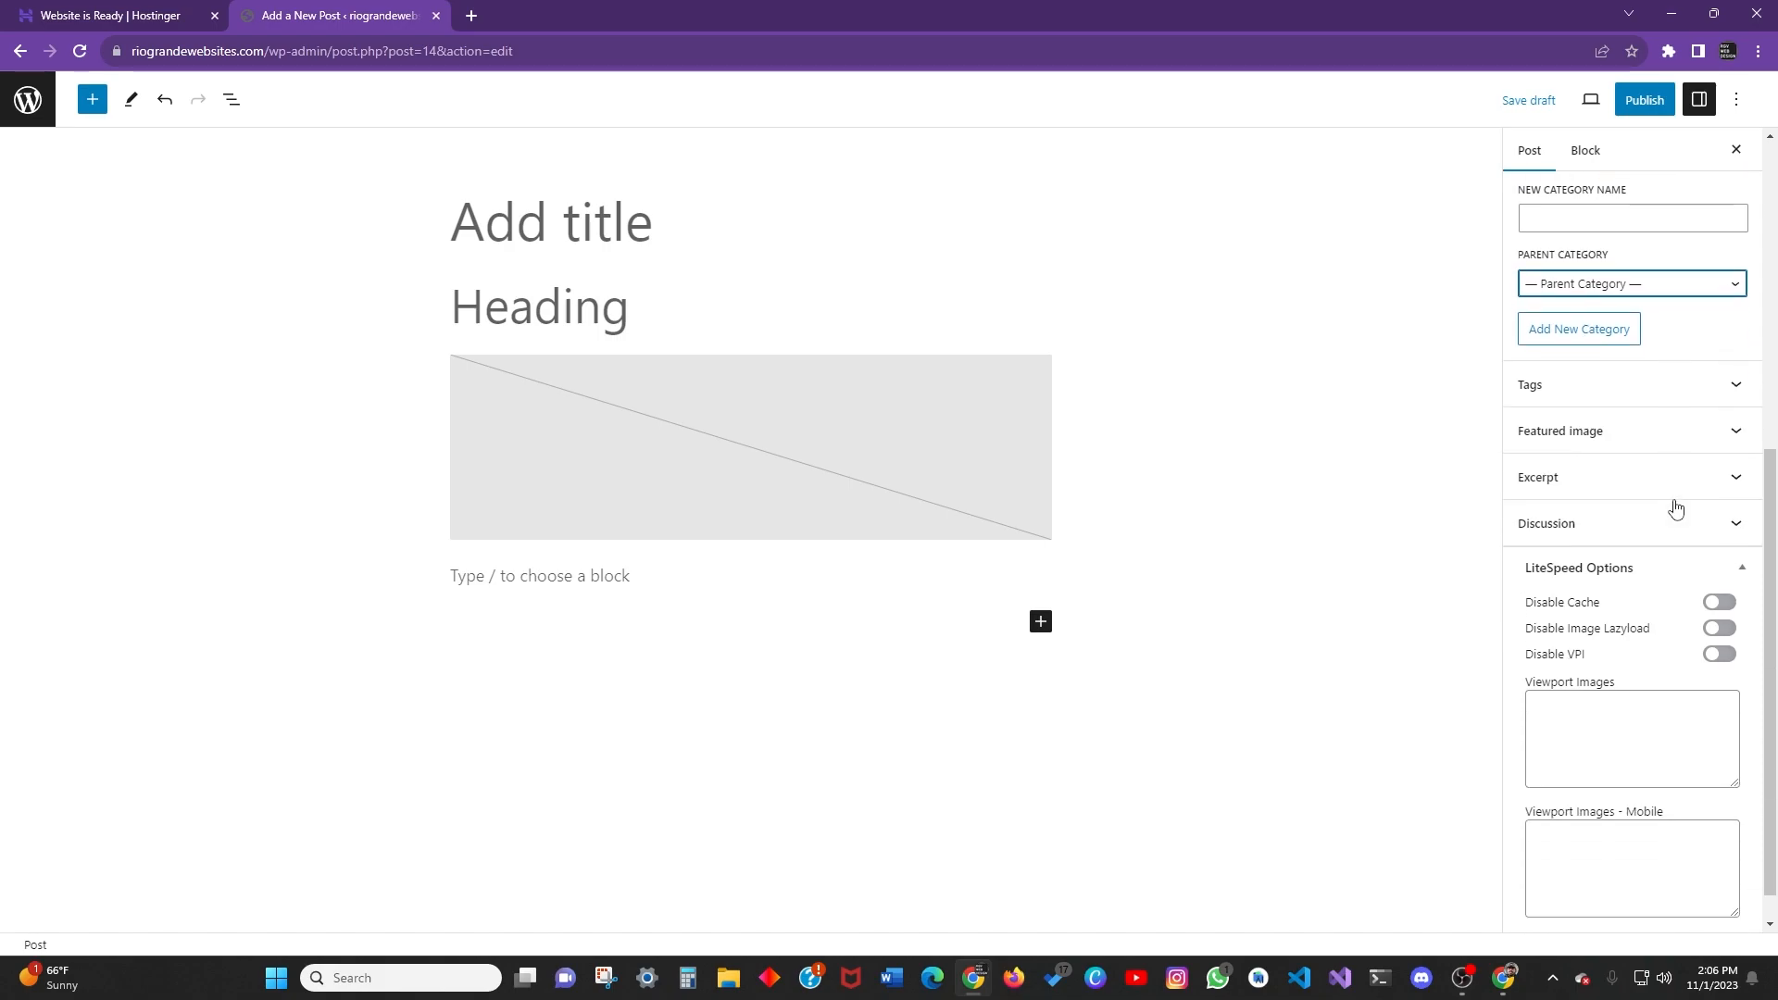
pyautogui.click(1666, 383)
pyautogui.click(1594, 451)
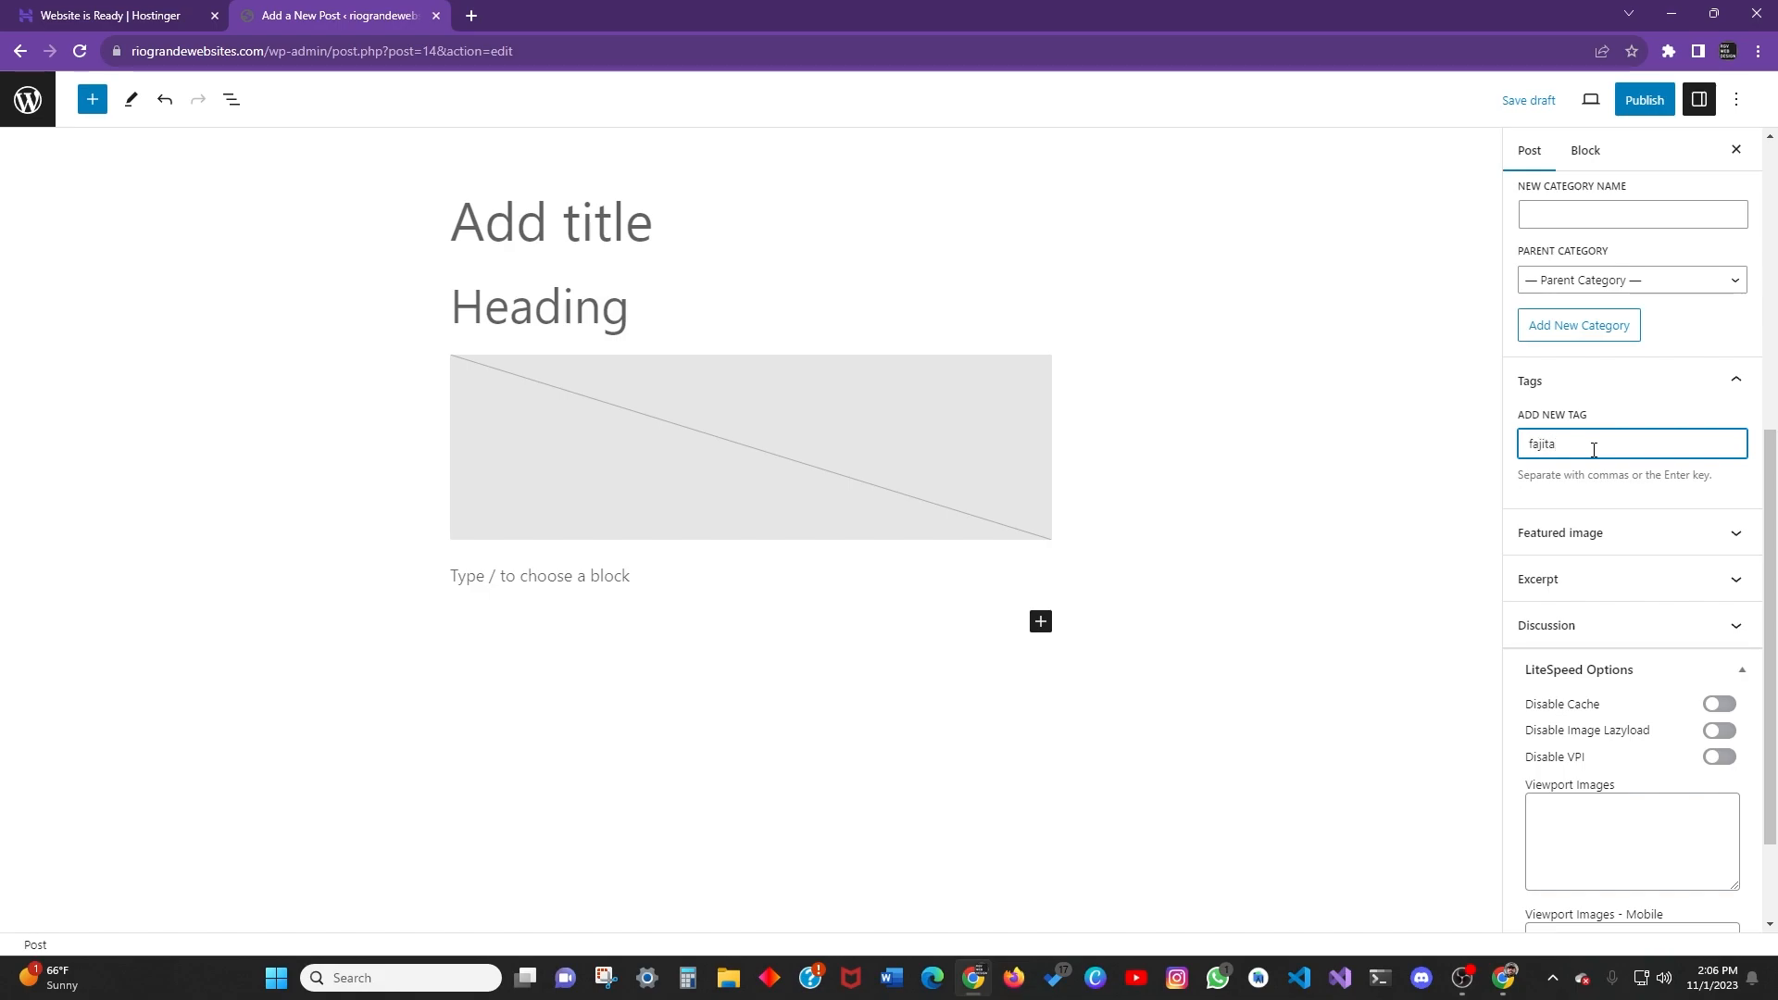
pyautogui.press('BackSpace')
pyautogui.press('BackSpace')
pyautogui.press('BackSpace')
pyautogui.press('Return')
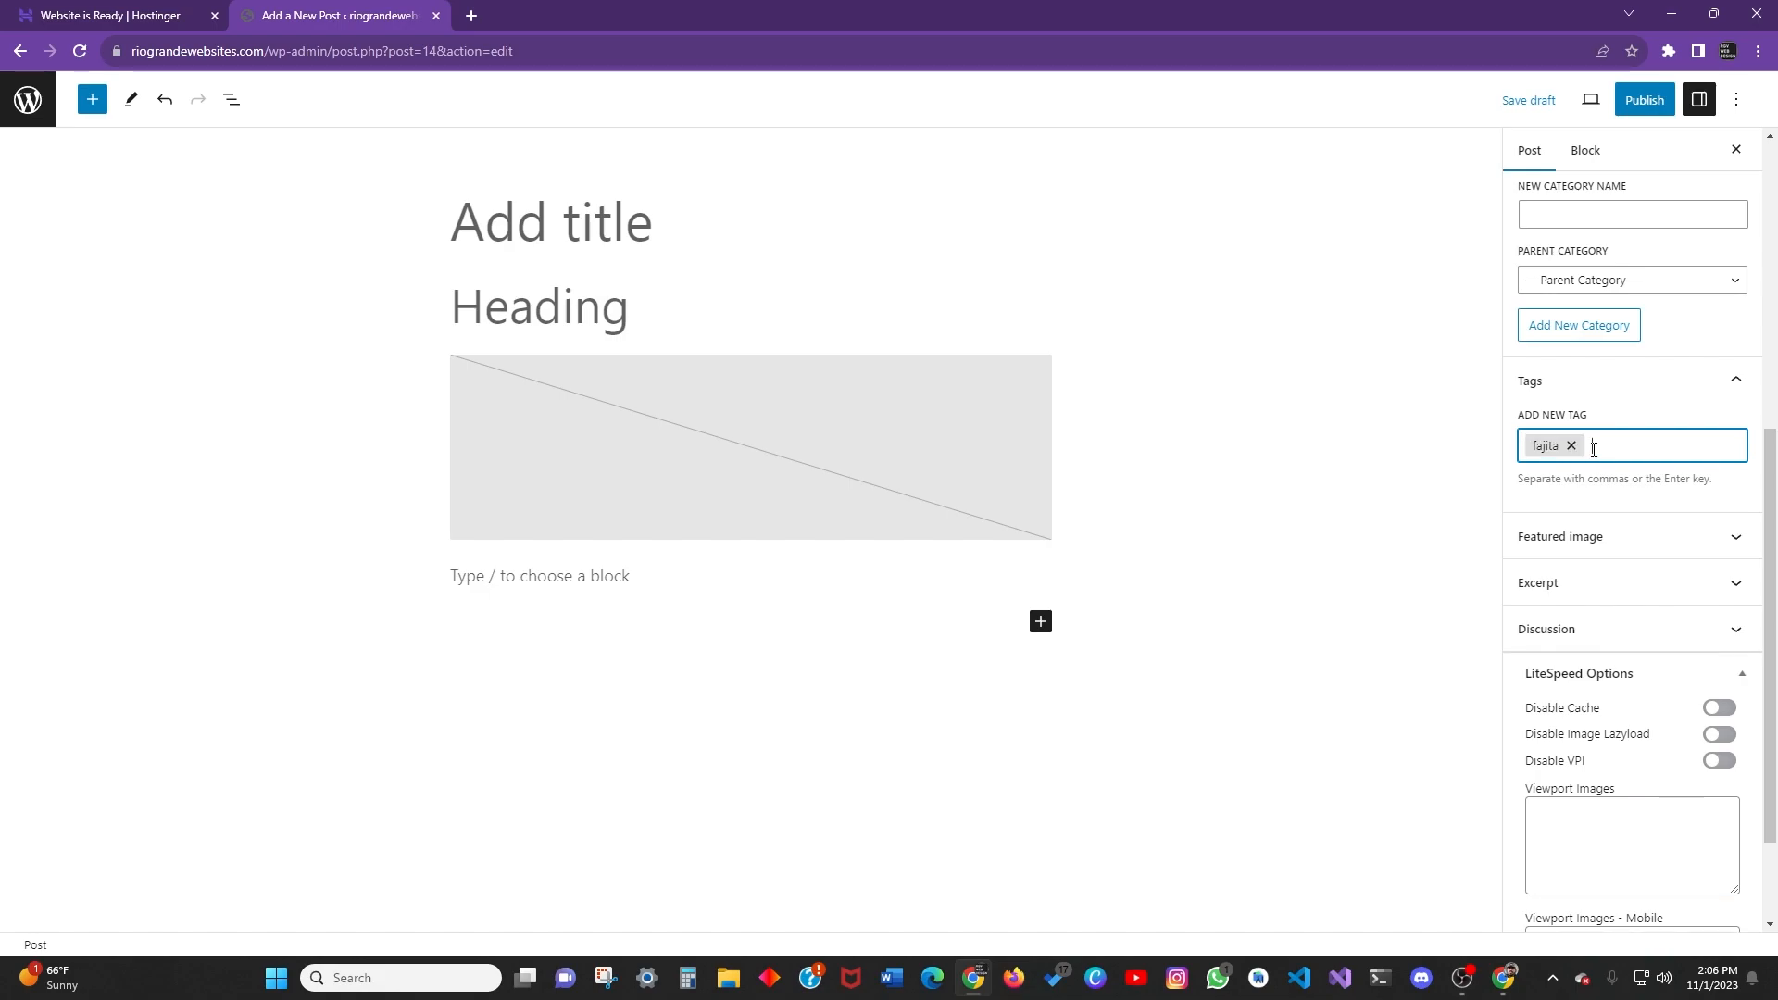
pyautogui.write('tacos')
pyautogui.press('Return')
pyautogui.write('chile')
pyautogui.press('Return')
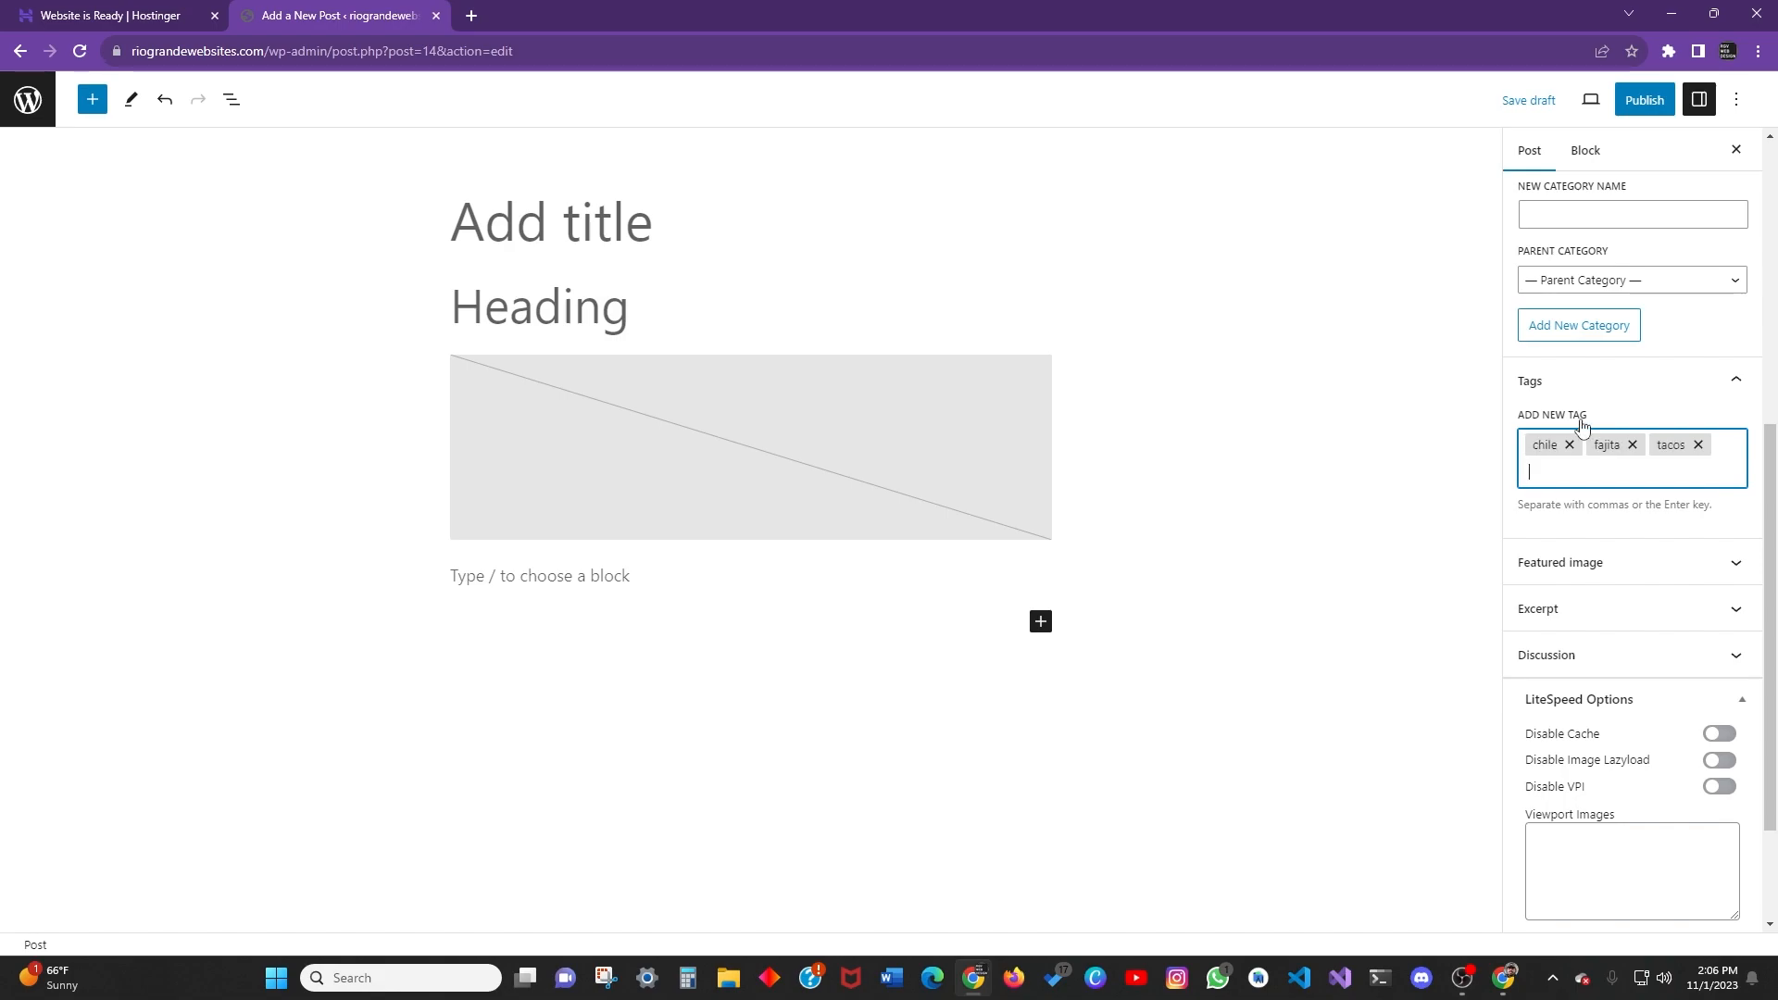
pyautogui.scroll(-2, 1583, 426)
# Open the Set featured image chooser, check the empty Media Library, then show Upload files.
pyautogui.click(1638, 408)
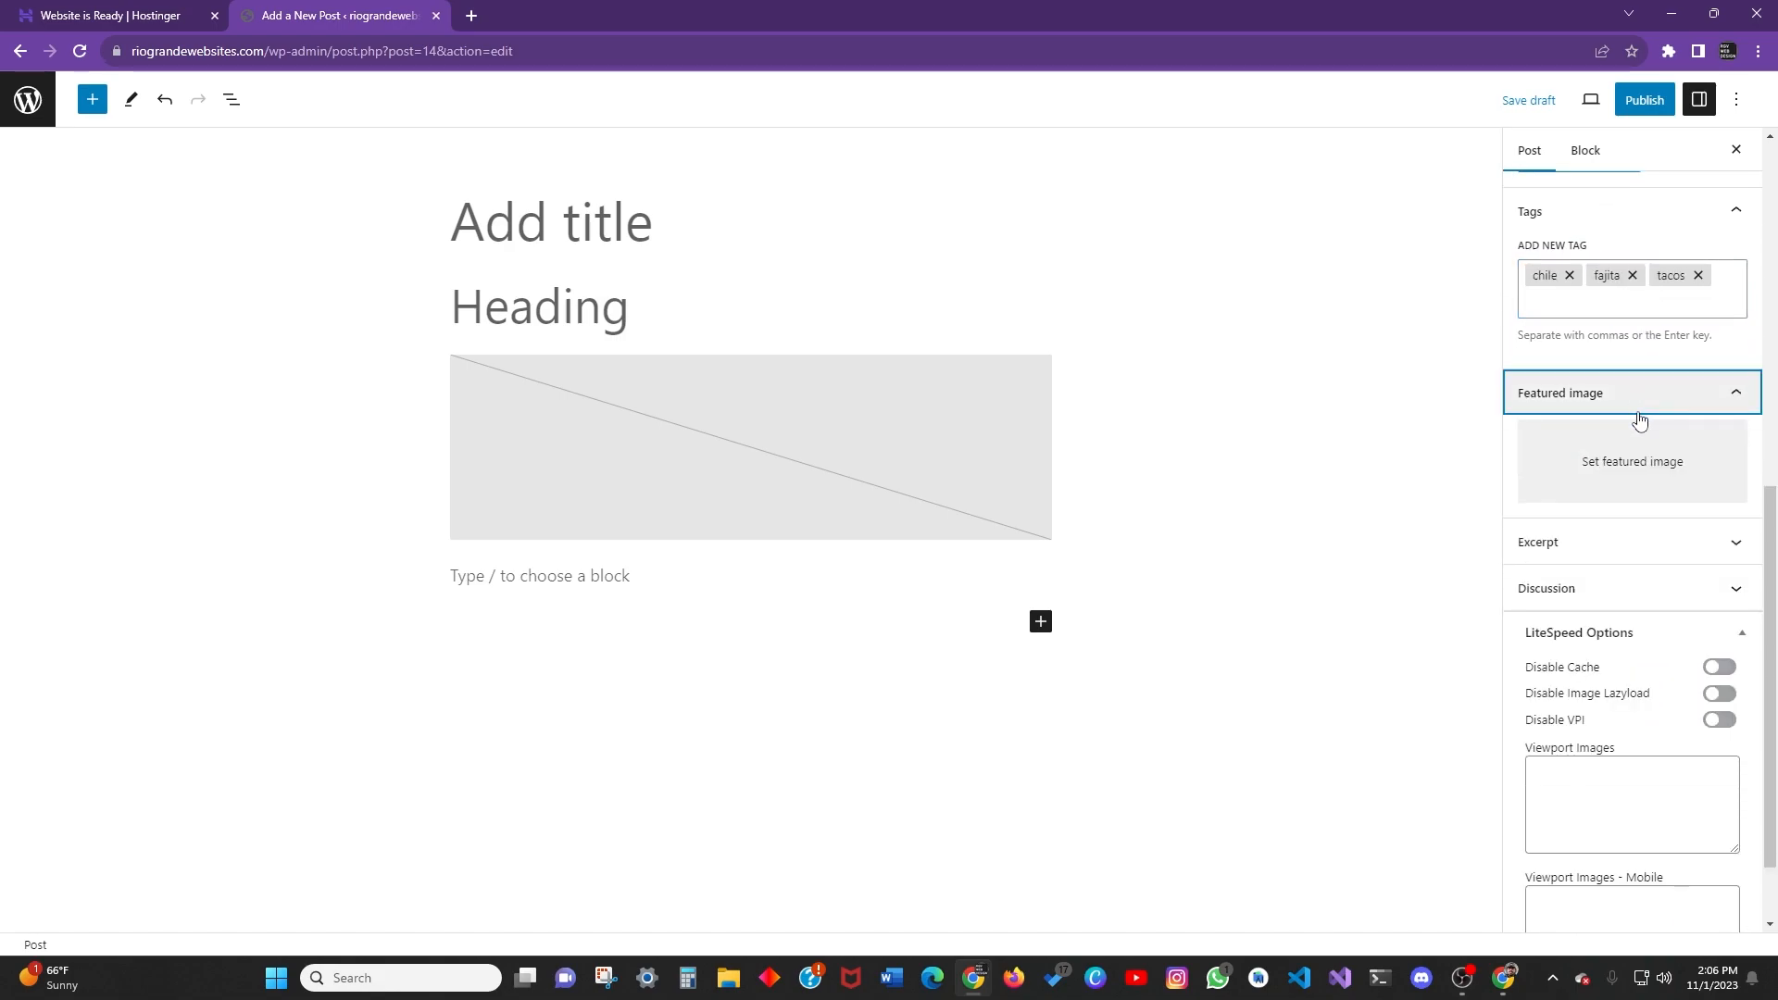
pyautogui.scroll(-1, 1640, 419)
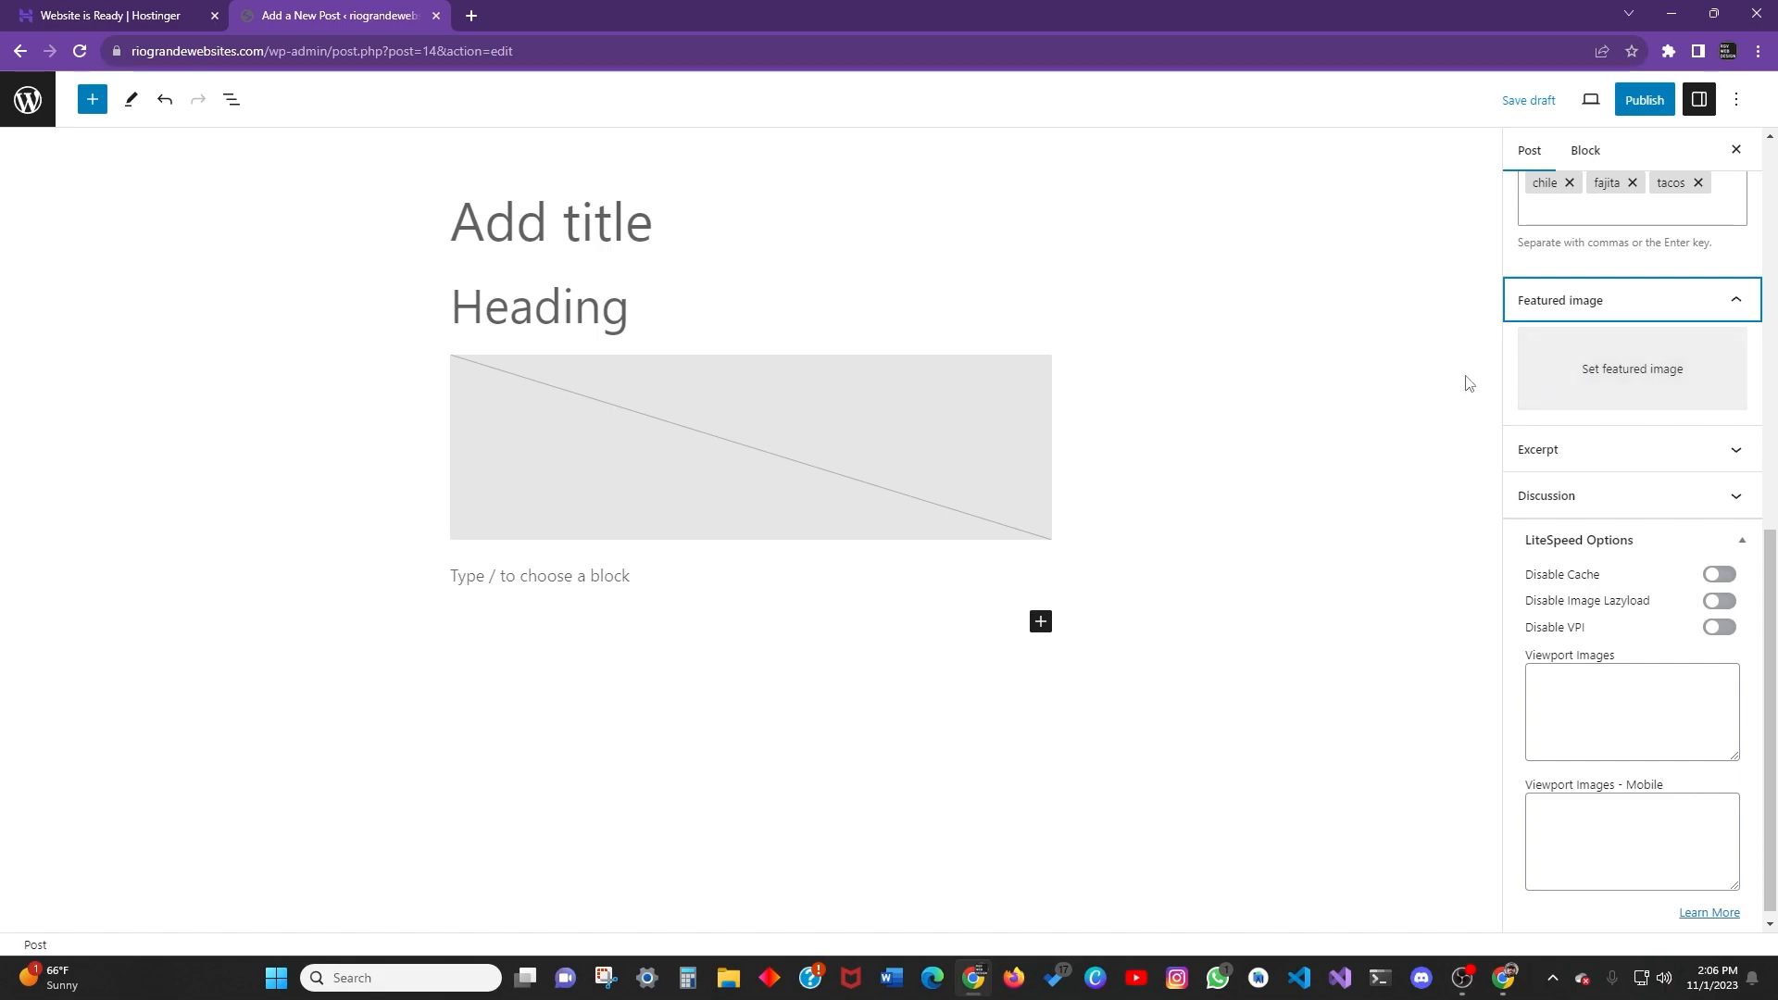
pyautogui.click(1613, 385)
pyautogui.click(80, 172)
pyautogui.click(159, 161)
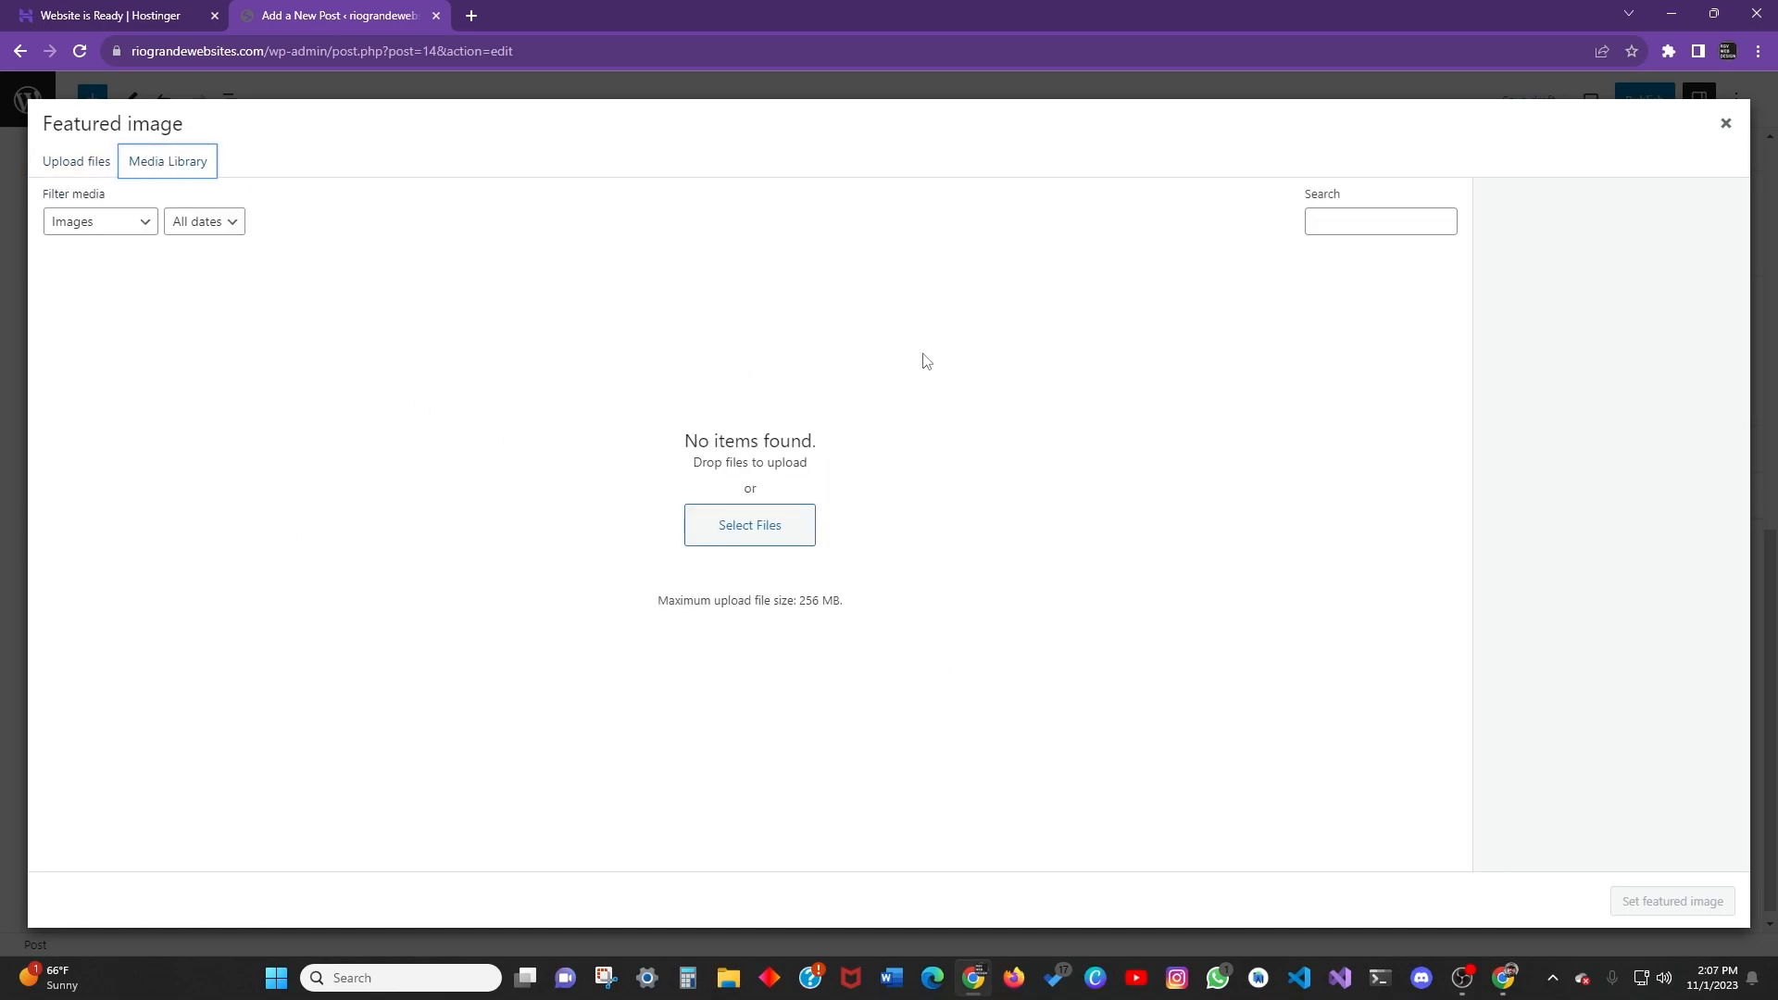
pyautogui.click(1354, 227)
pyautogui.click(1023, 428)
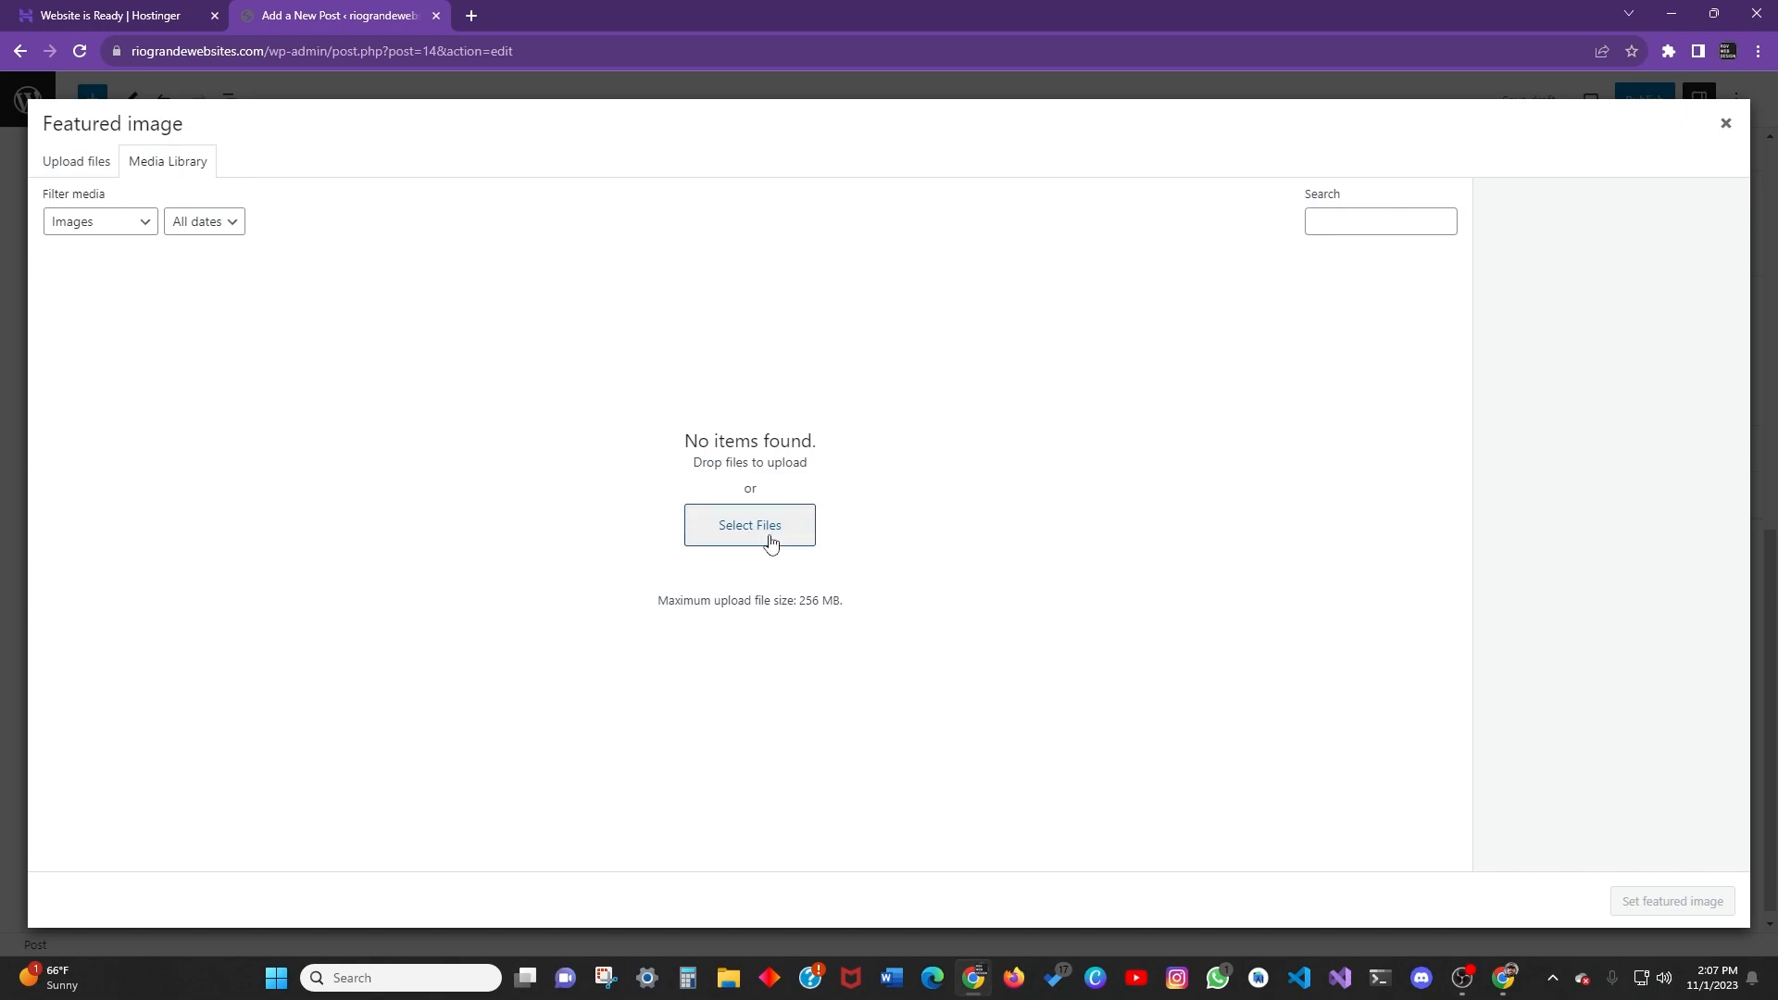
pyautogui.click(82, 167)
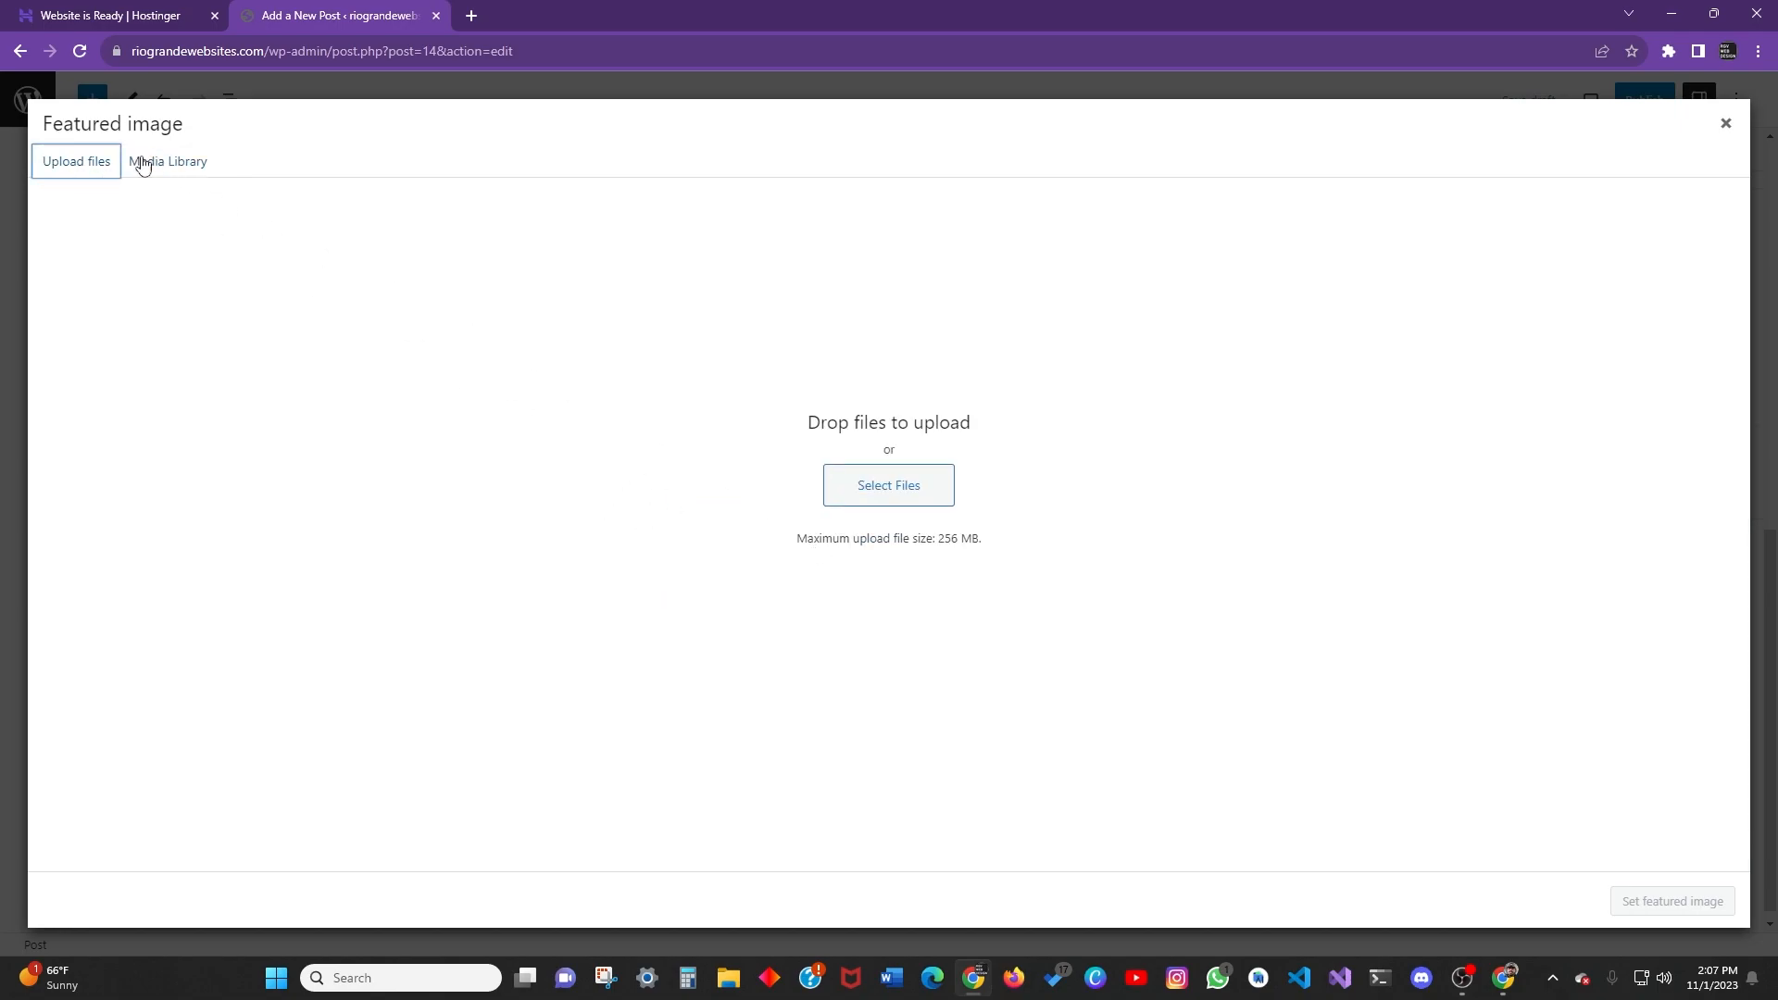
# Close the featured image chooser with no image and look at the Excerpt panel.
pyautogui.click(1725, 124)
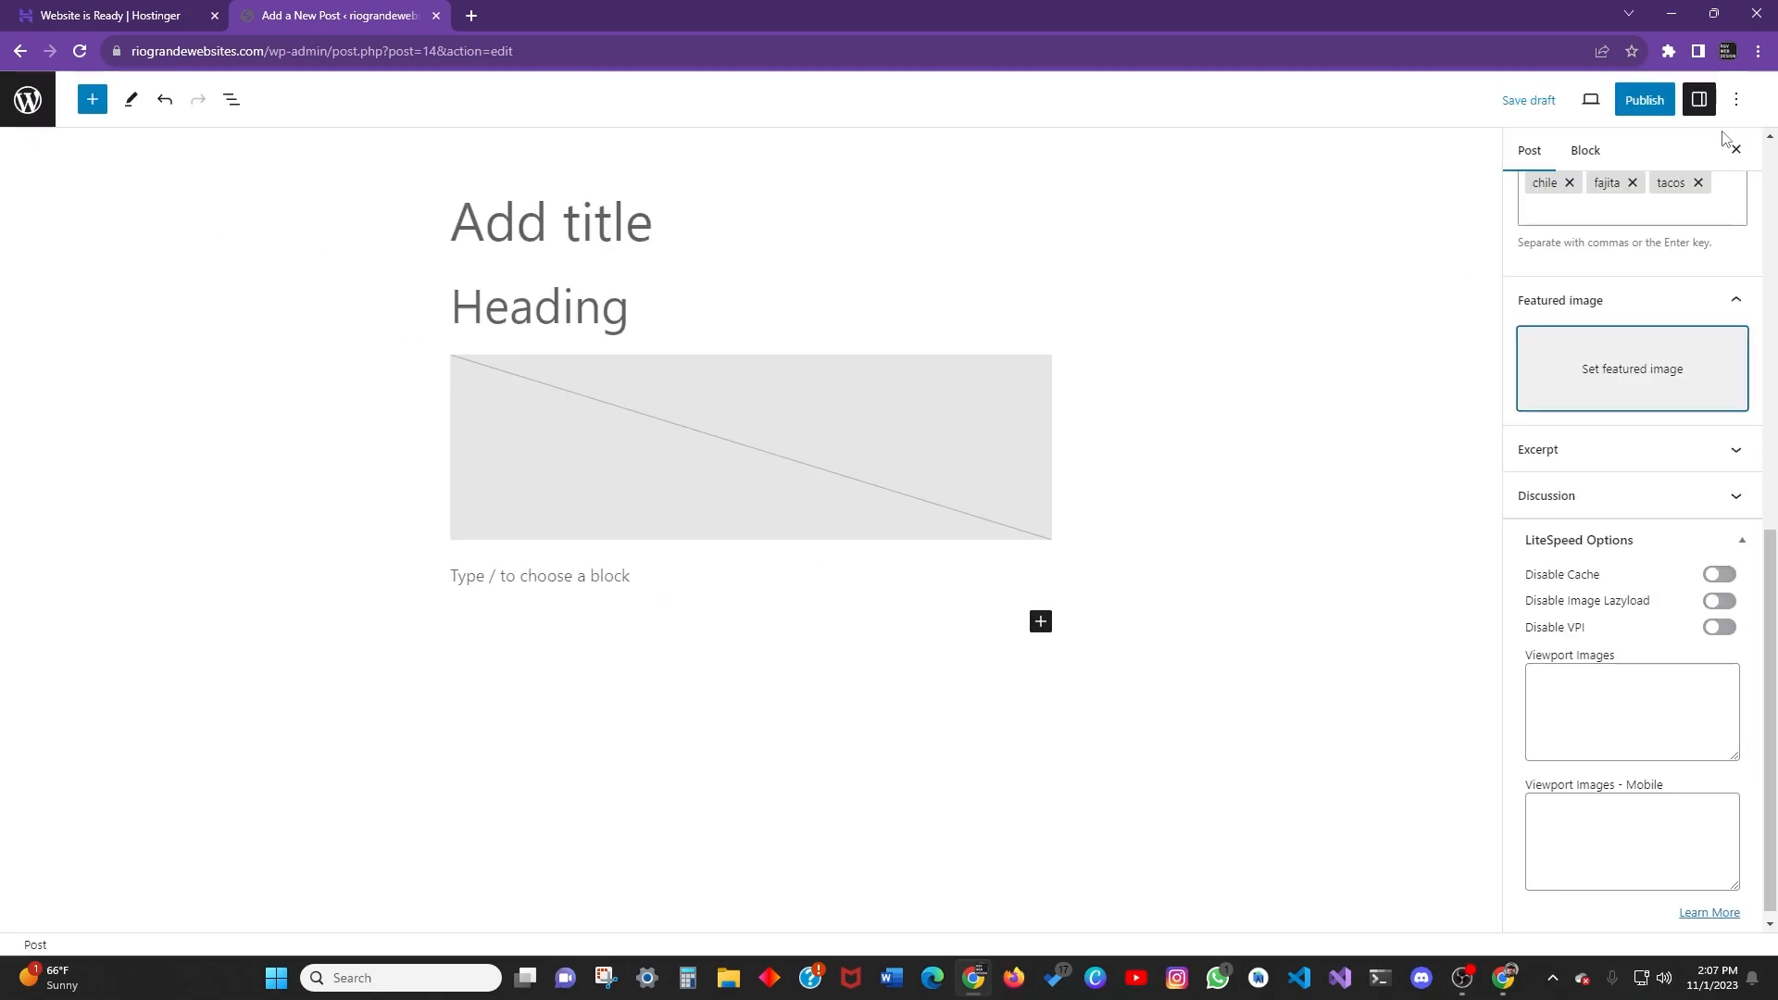
pyautogui.click(1600, 443)
pyautogui.scroll(-1, 1604, 480)
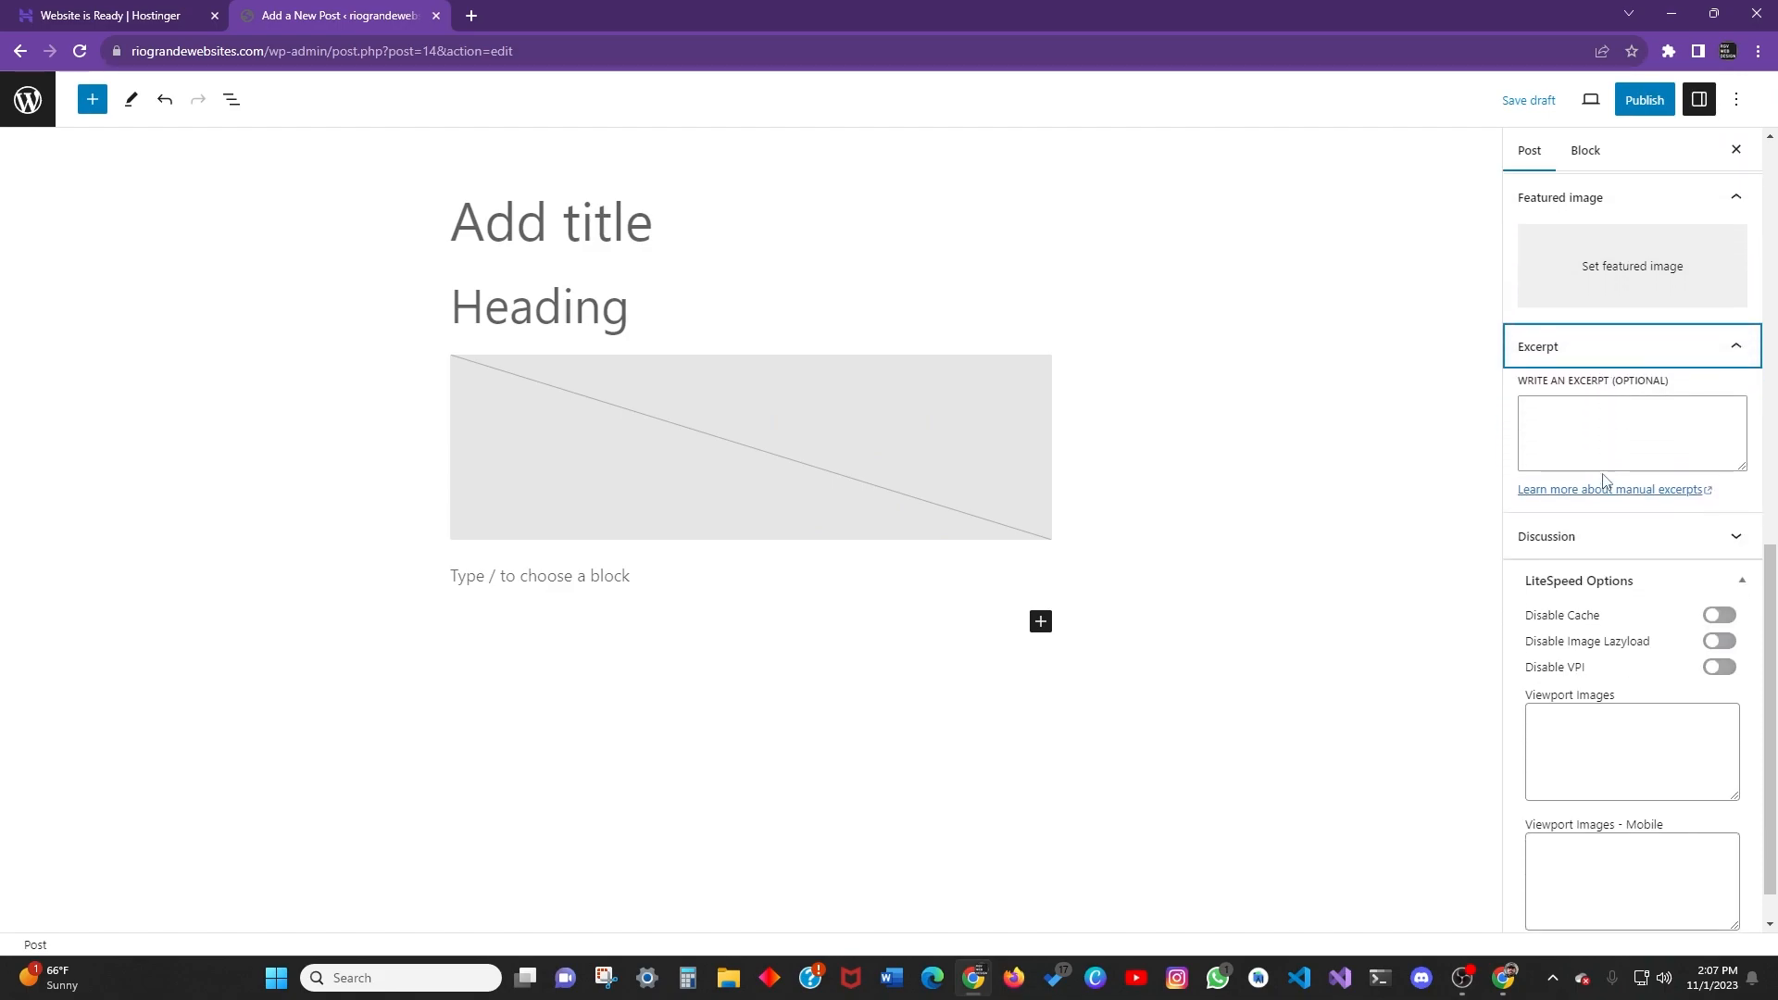
pyautogui.click(1624, 456)
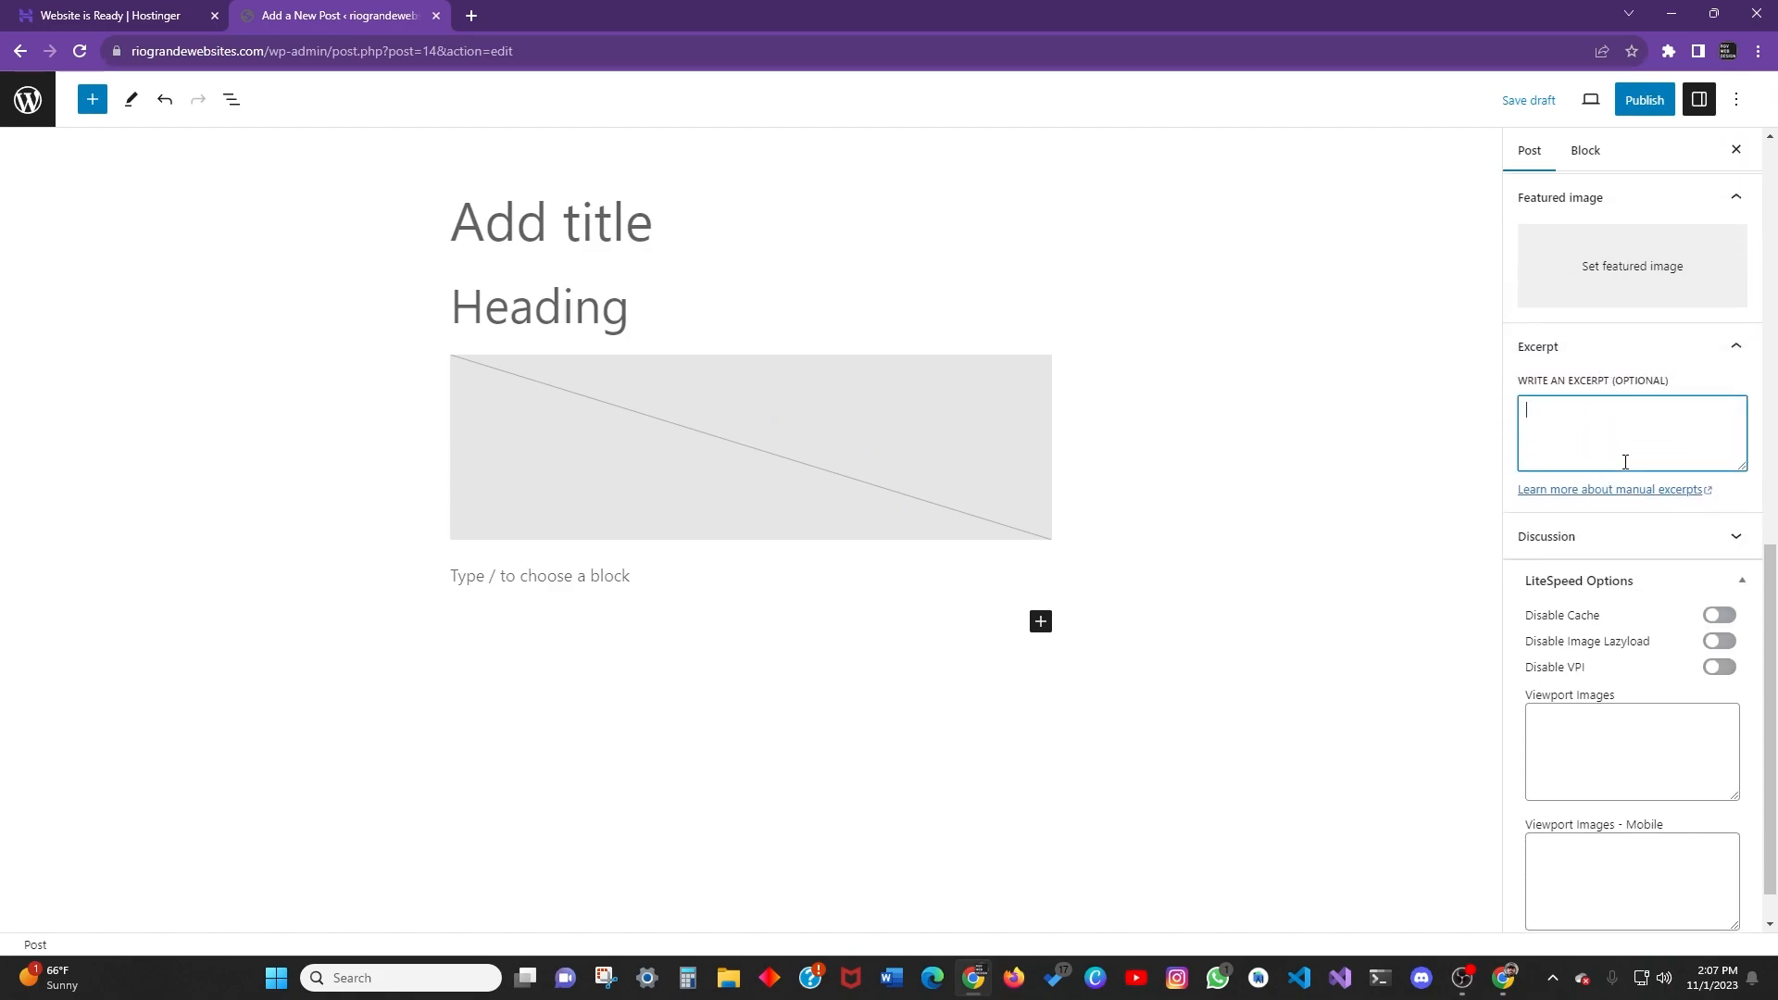
pyautogui.click(1648, 356)
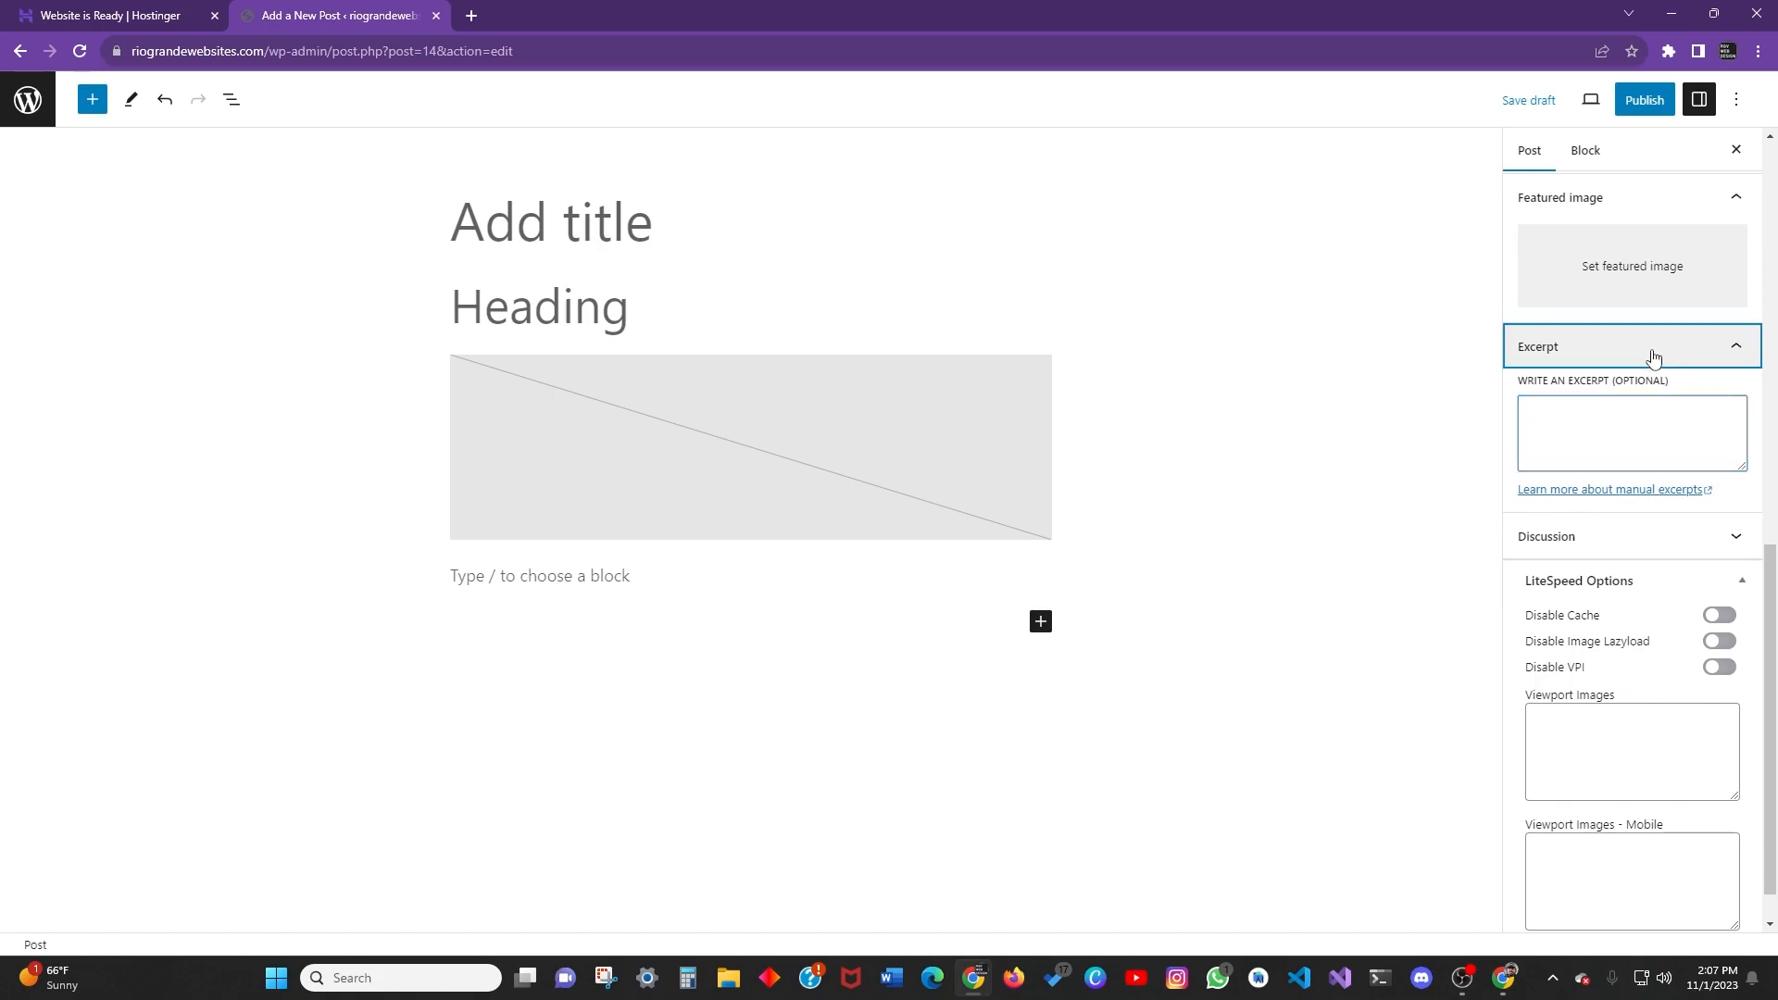
# Turn off comments in the Discussion panel and return to the sidebar top.
pyautogui.click(1650, 479)
pyautogui.scroll(-1, 1611, 463)
pyautogui.click(1559, 447)
pyautogui.click(1579, 395)
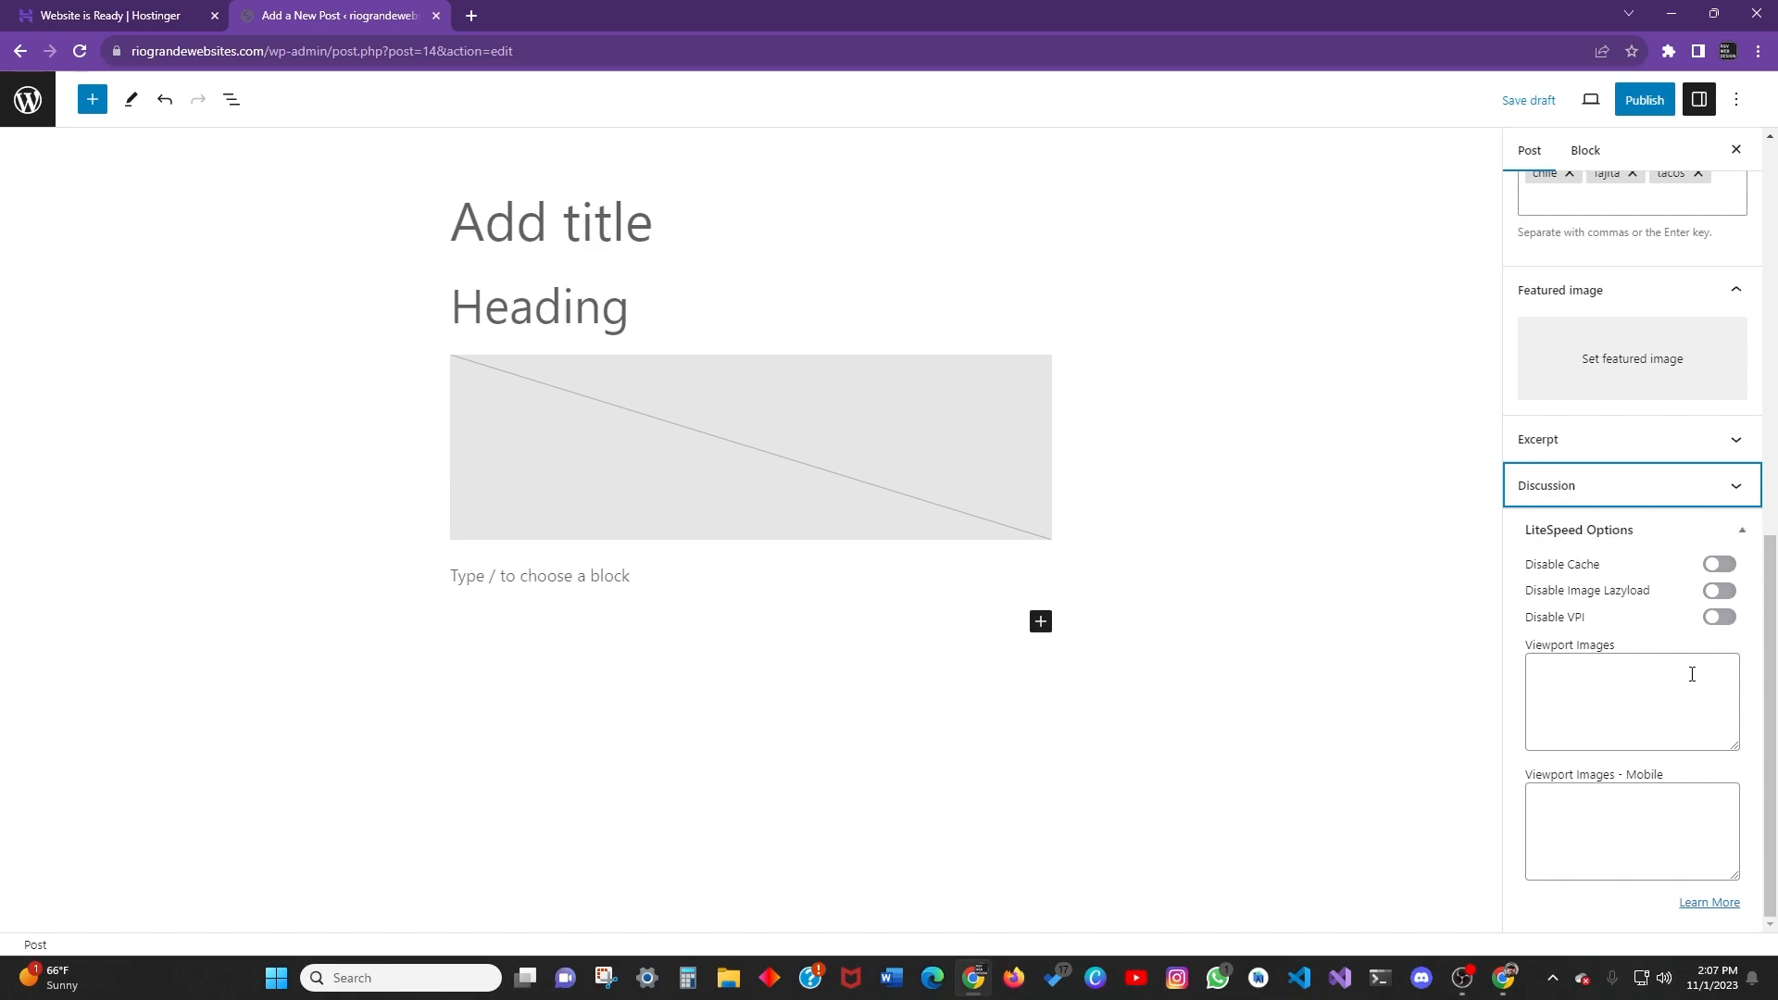
pyautogui.scroll(3, 1657, 690)
pyautogui.scroll(-3, 1666, 704)
pyautogui.scroll(10, 1659, 691)
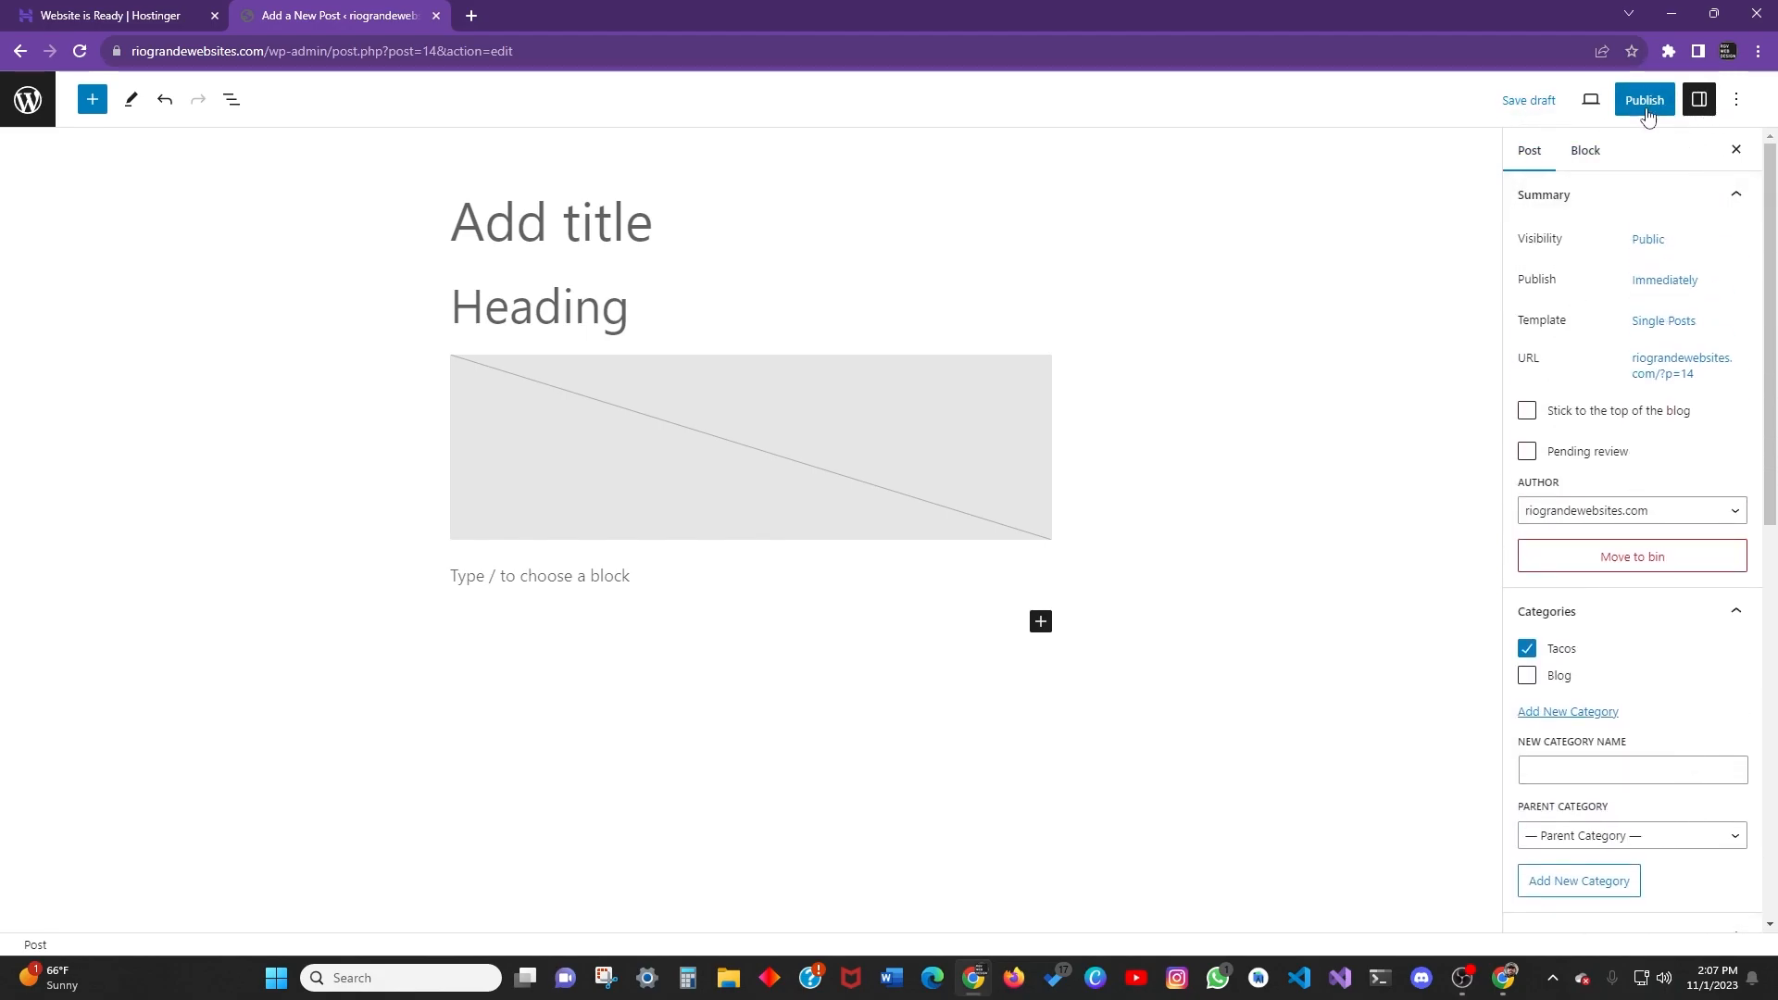
# Preview the draft at Tablet and Mobile widths, then restore Desktop width.
pyautogui.click(1590, 107)
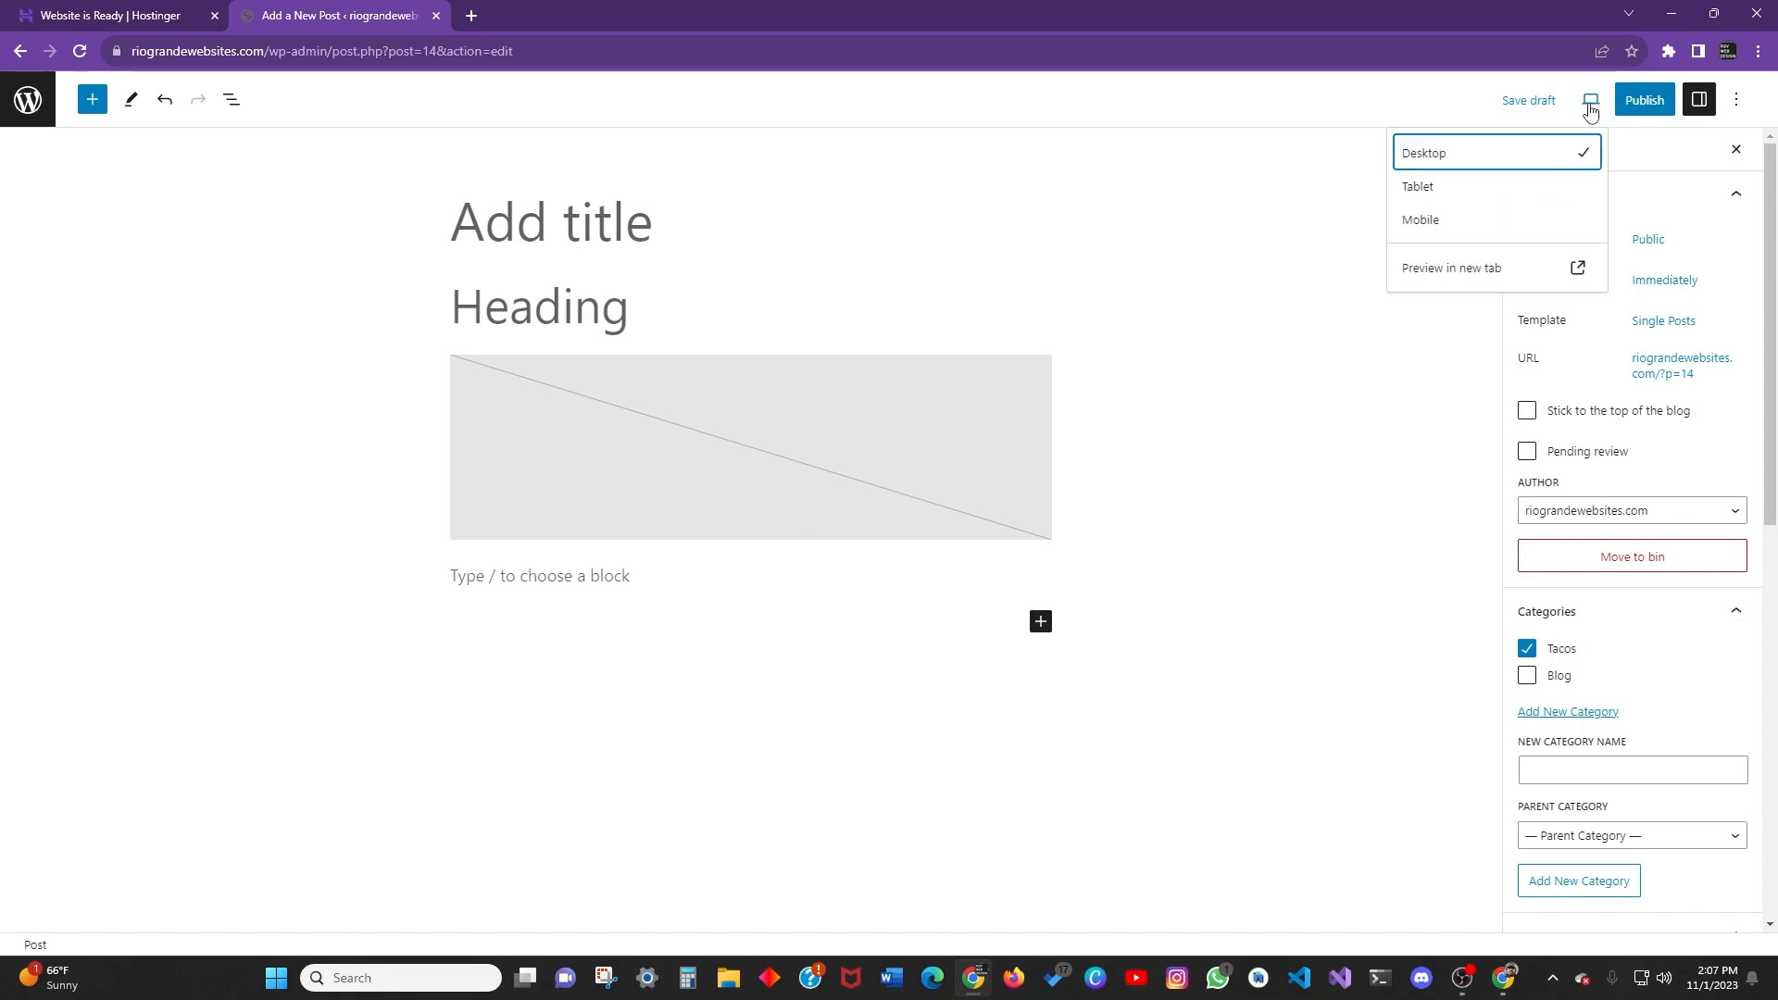
pyautogui.click(1450, 193)
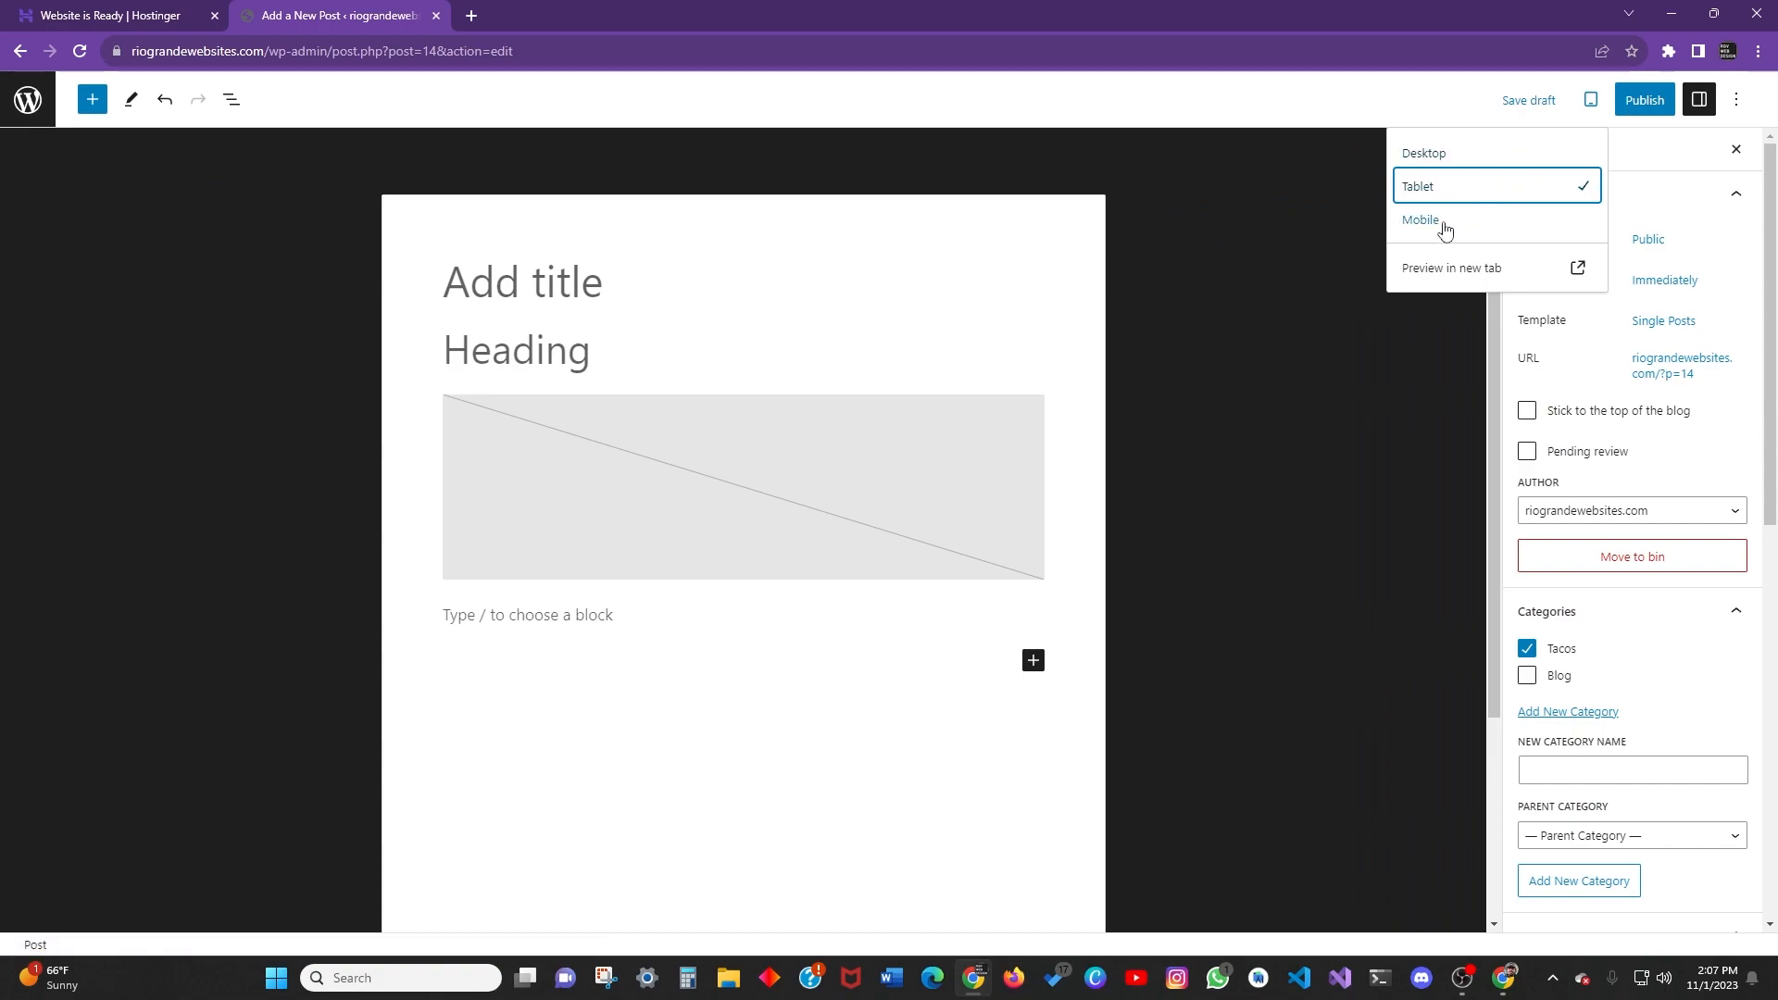
pyautogui.click(1491, 219)
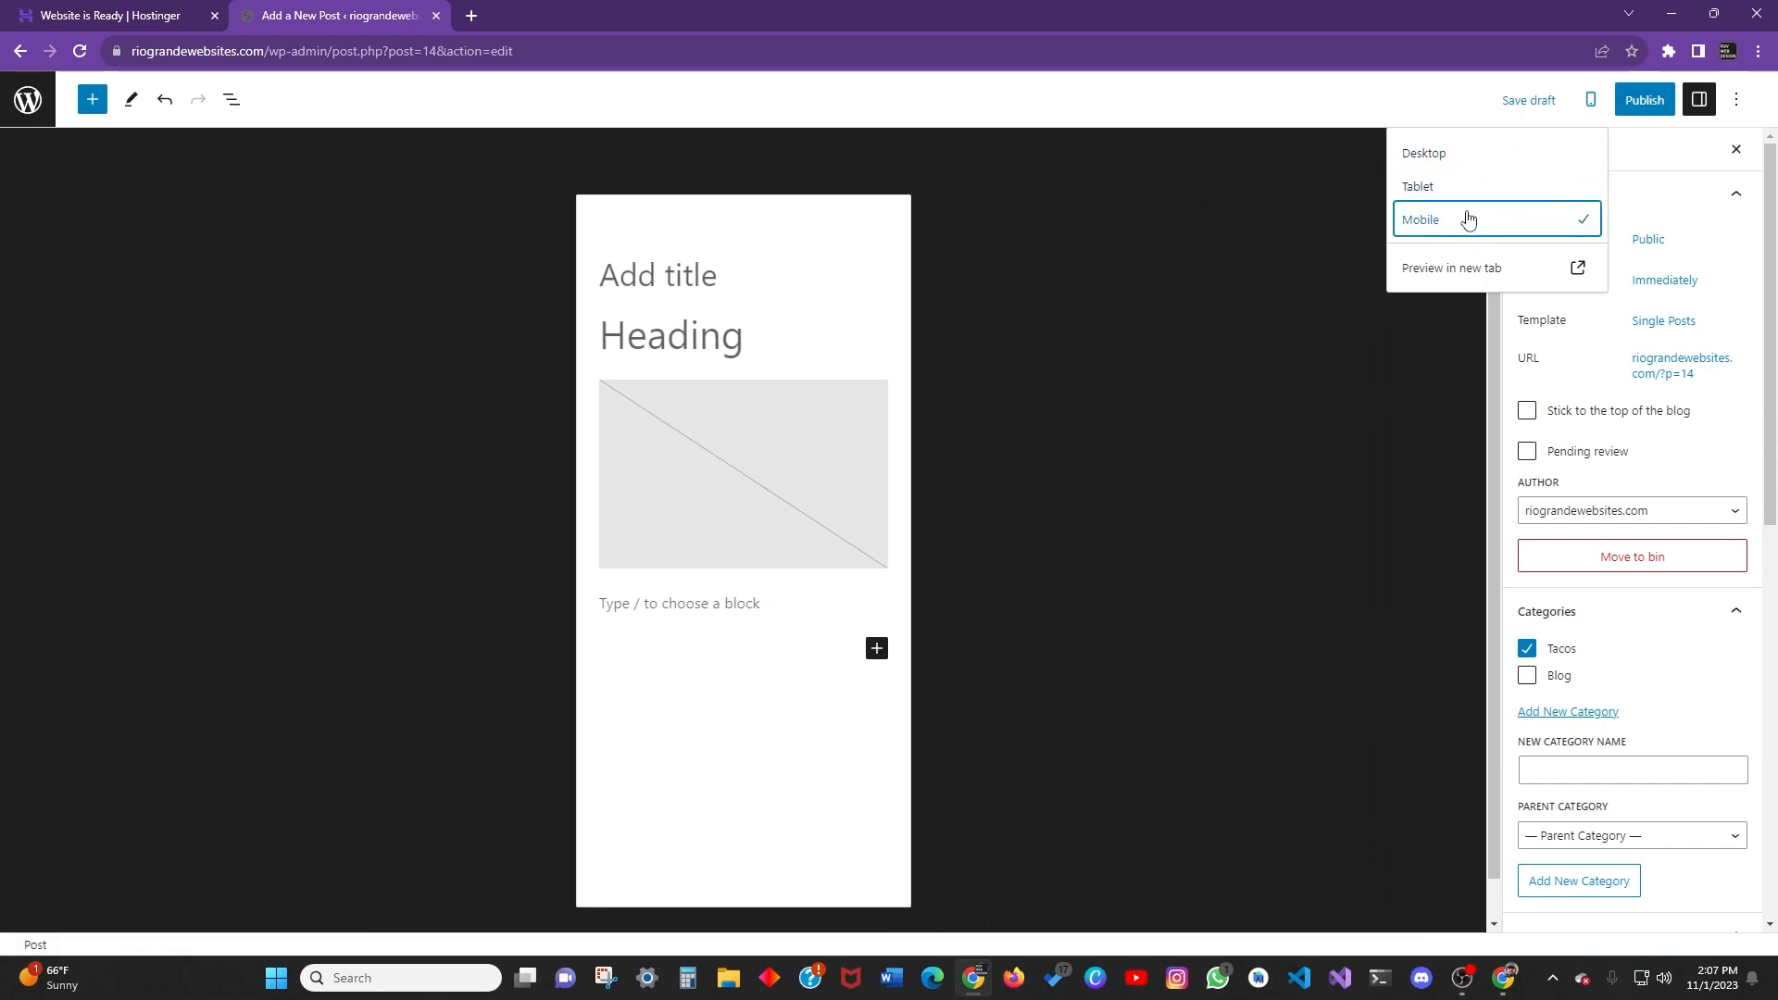
pyautogui.click(1463, 190)
pyautogui.click(1458, 155)
pyautogui.click(1461, 193)
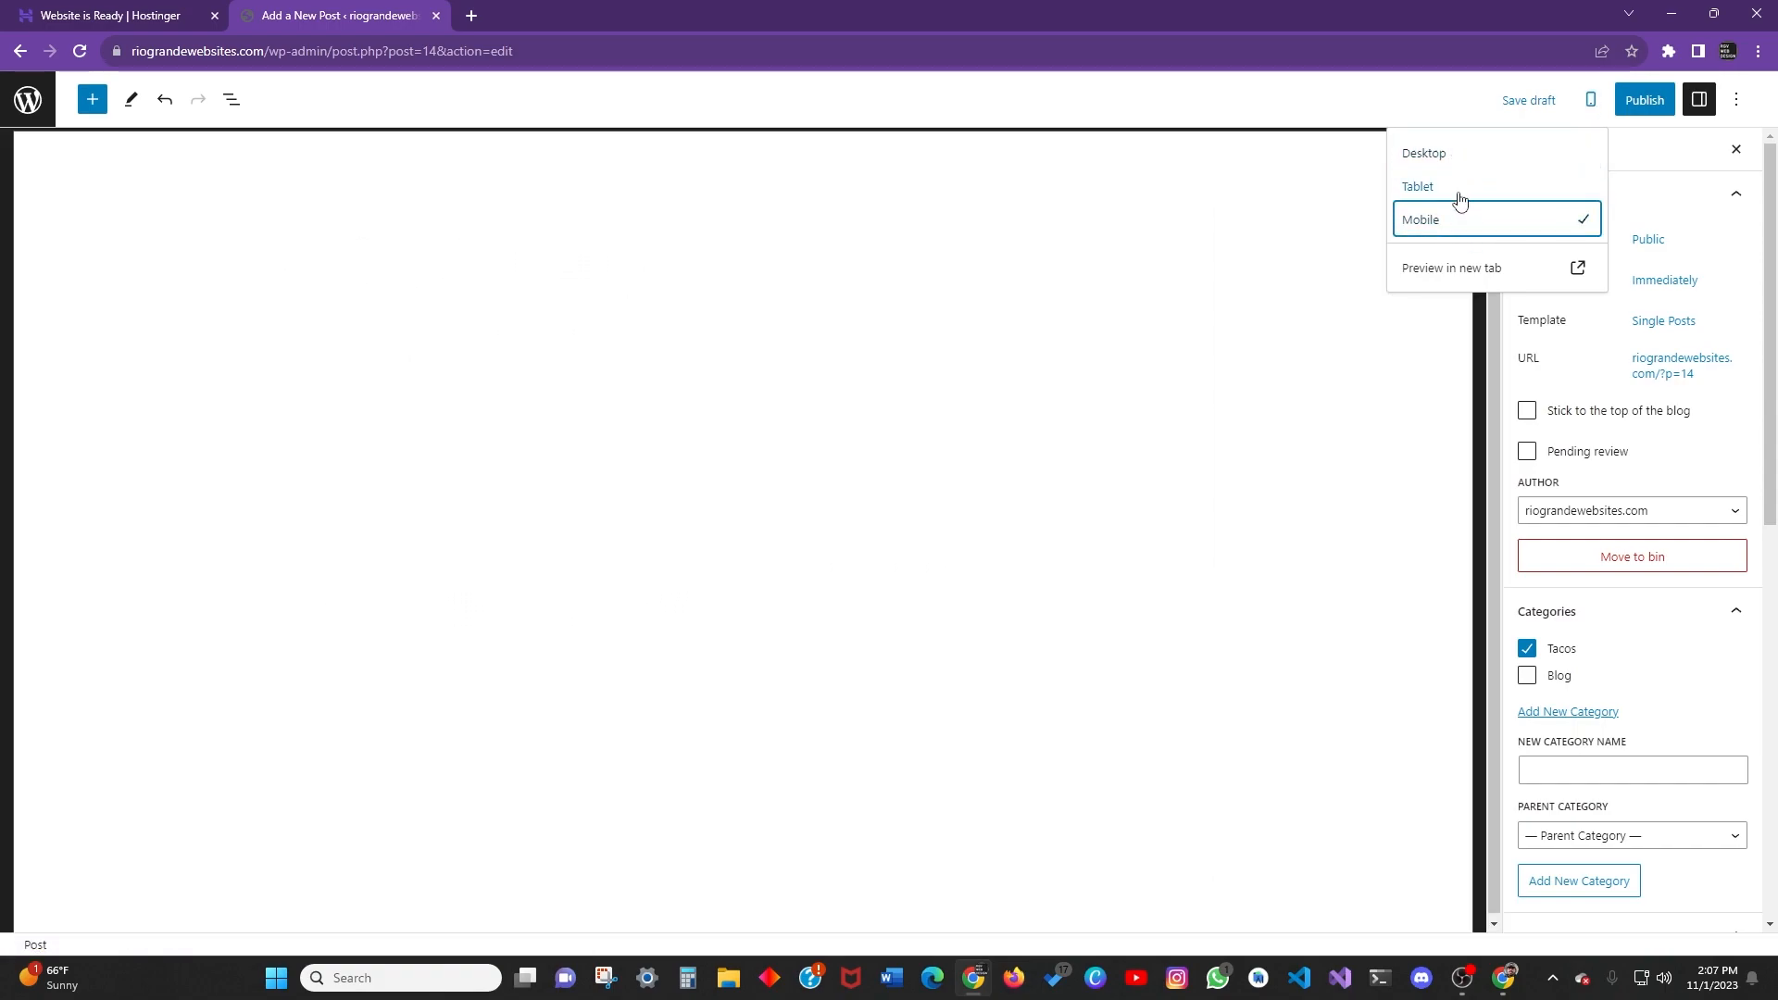
pyautogui.click(1452, 155)
pyautogui.click(1448, 191)
pyautogui.click(1444, 155)
pyautogui.click(1446, 191)
pyautogui.click(1442, 222)
pyautogui.click(1440, 152)
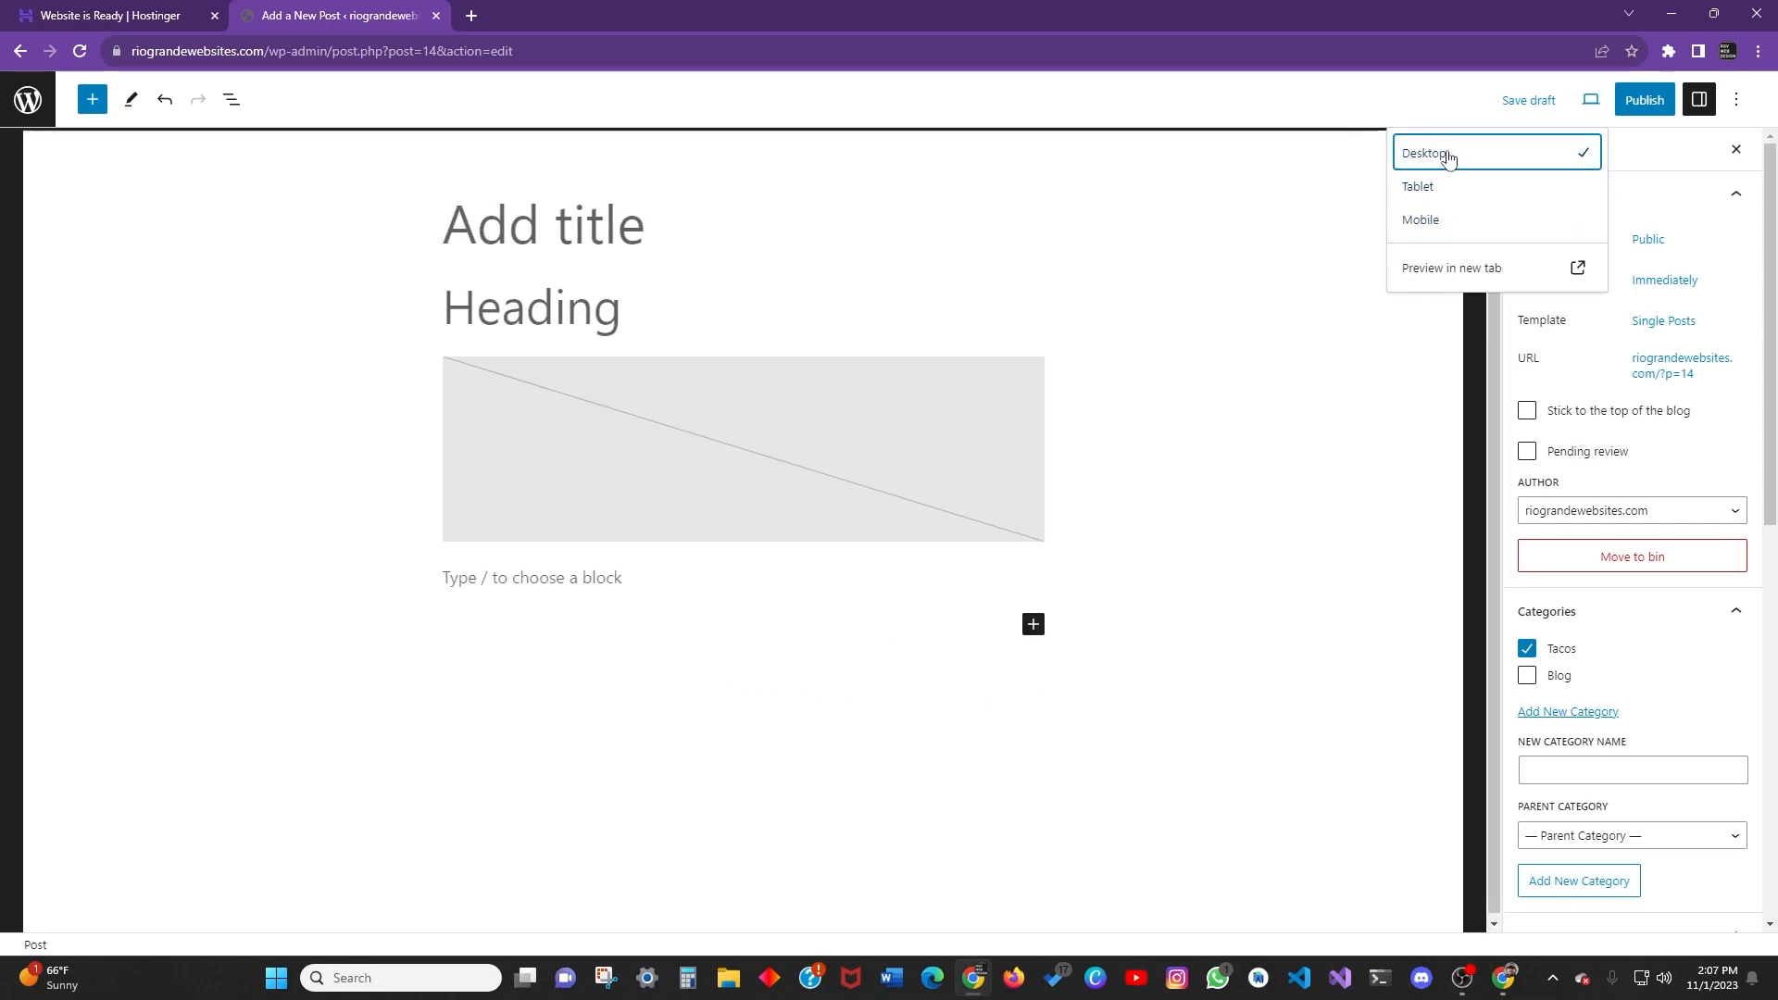
pyautogui.click(1590, 100)
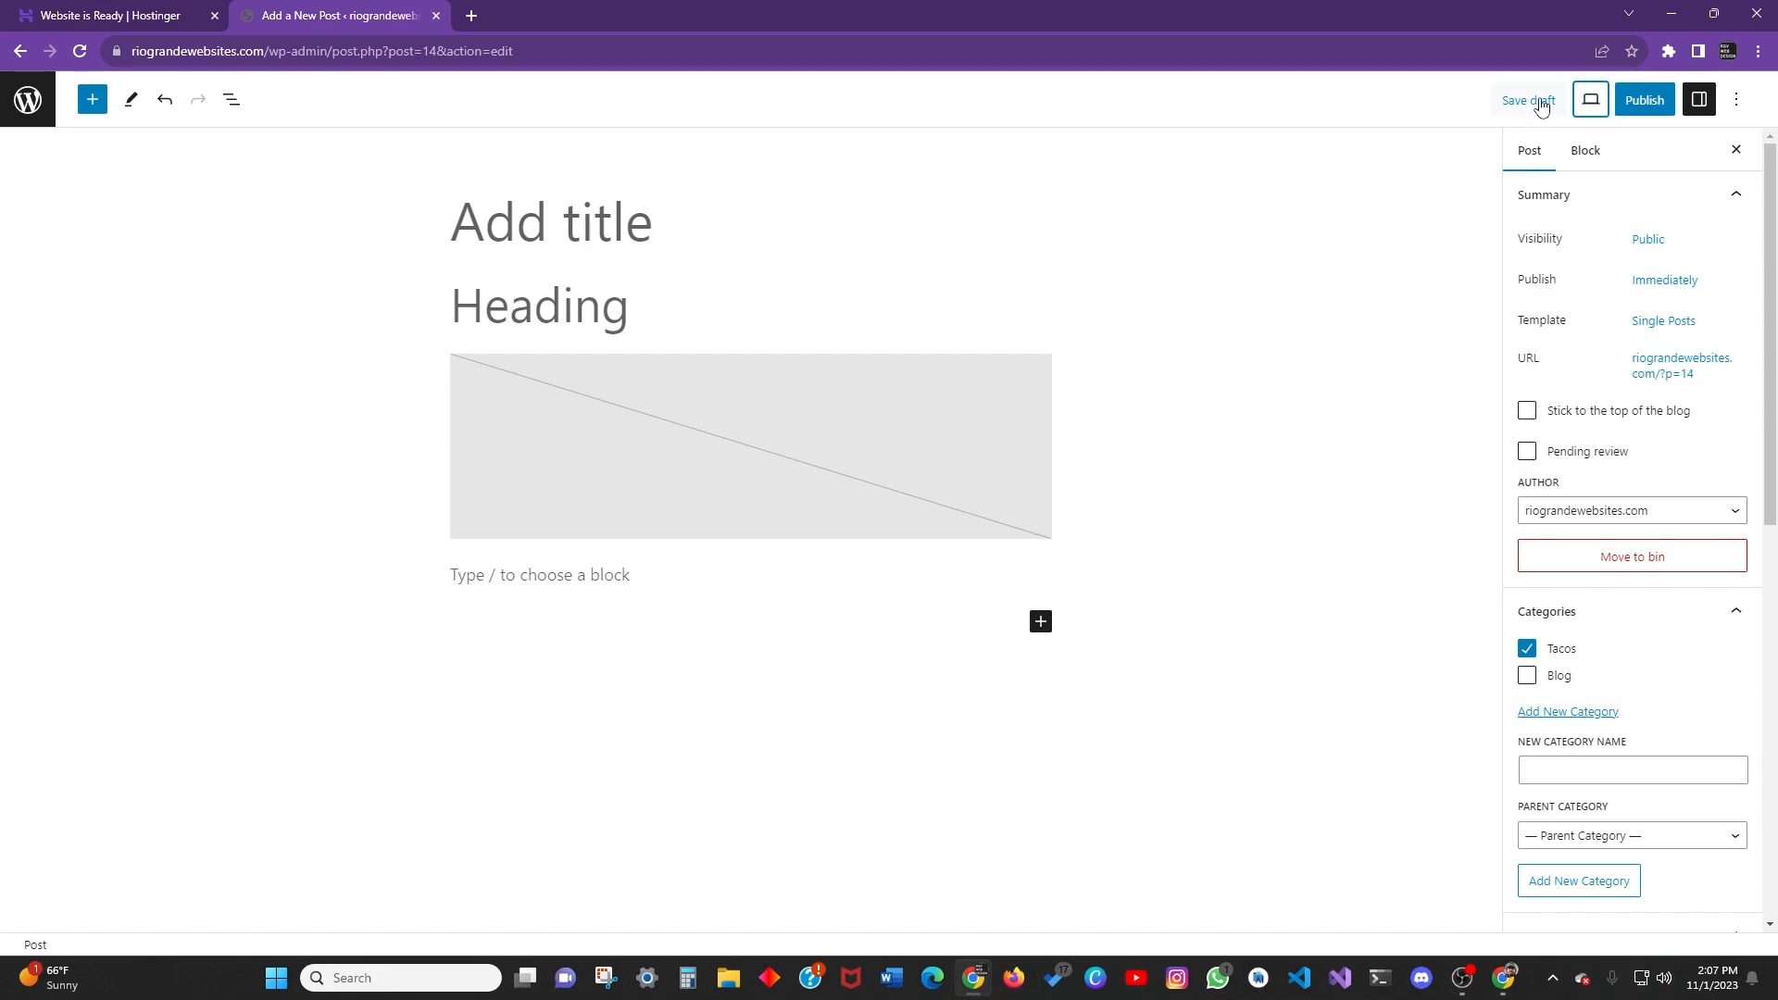
# Enable Top toolbar in the Options menu, leaving Spotlight mode off.
pyautogui.click(1737, 101)
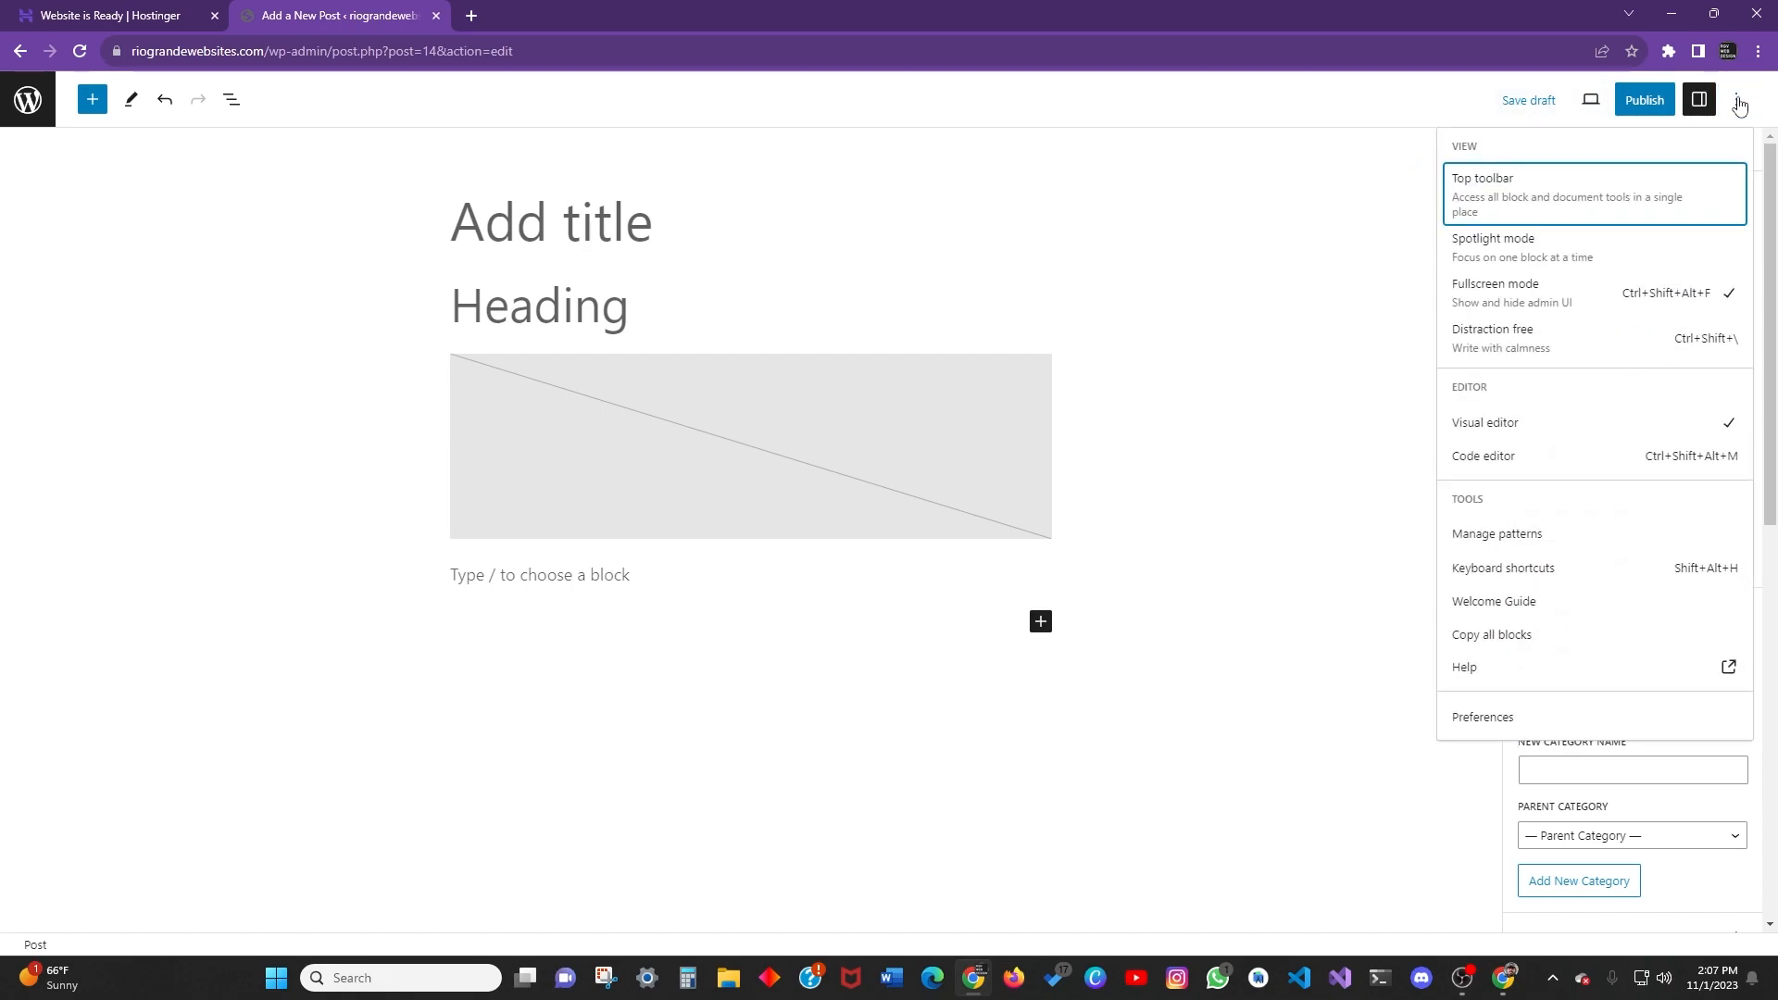
pyautogui.click(1737, 106)
pyautogui.click(1740, 111)
pyautogui.click(1738, 107)
pyautogui.click(1738, 106)
pyautogui.click(1555, 248)
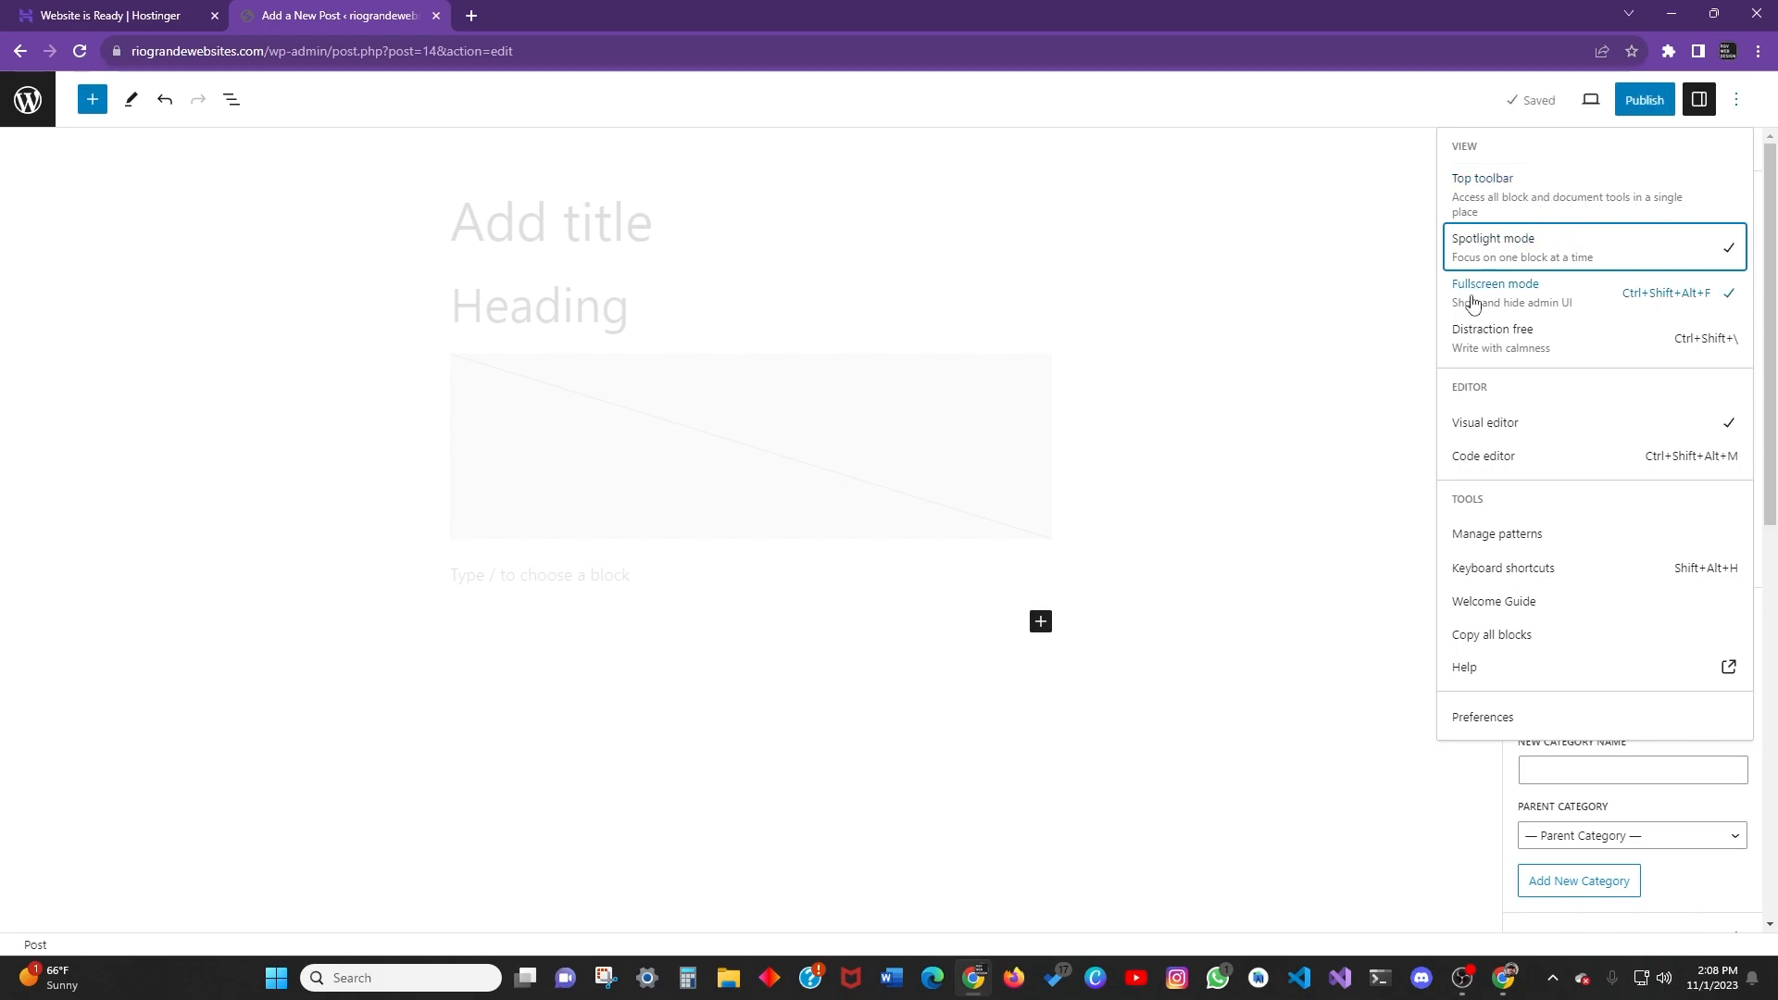
pyautogui.click(1533, 195)
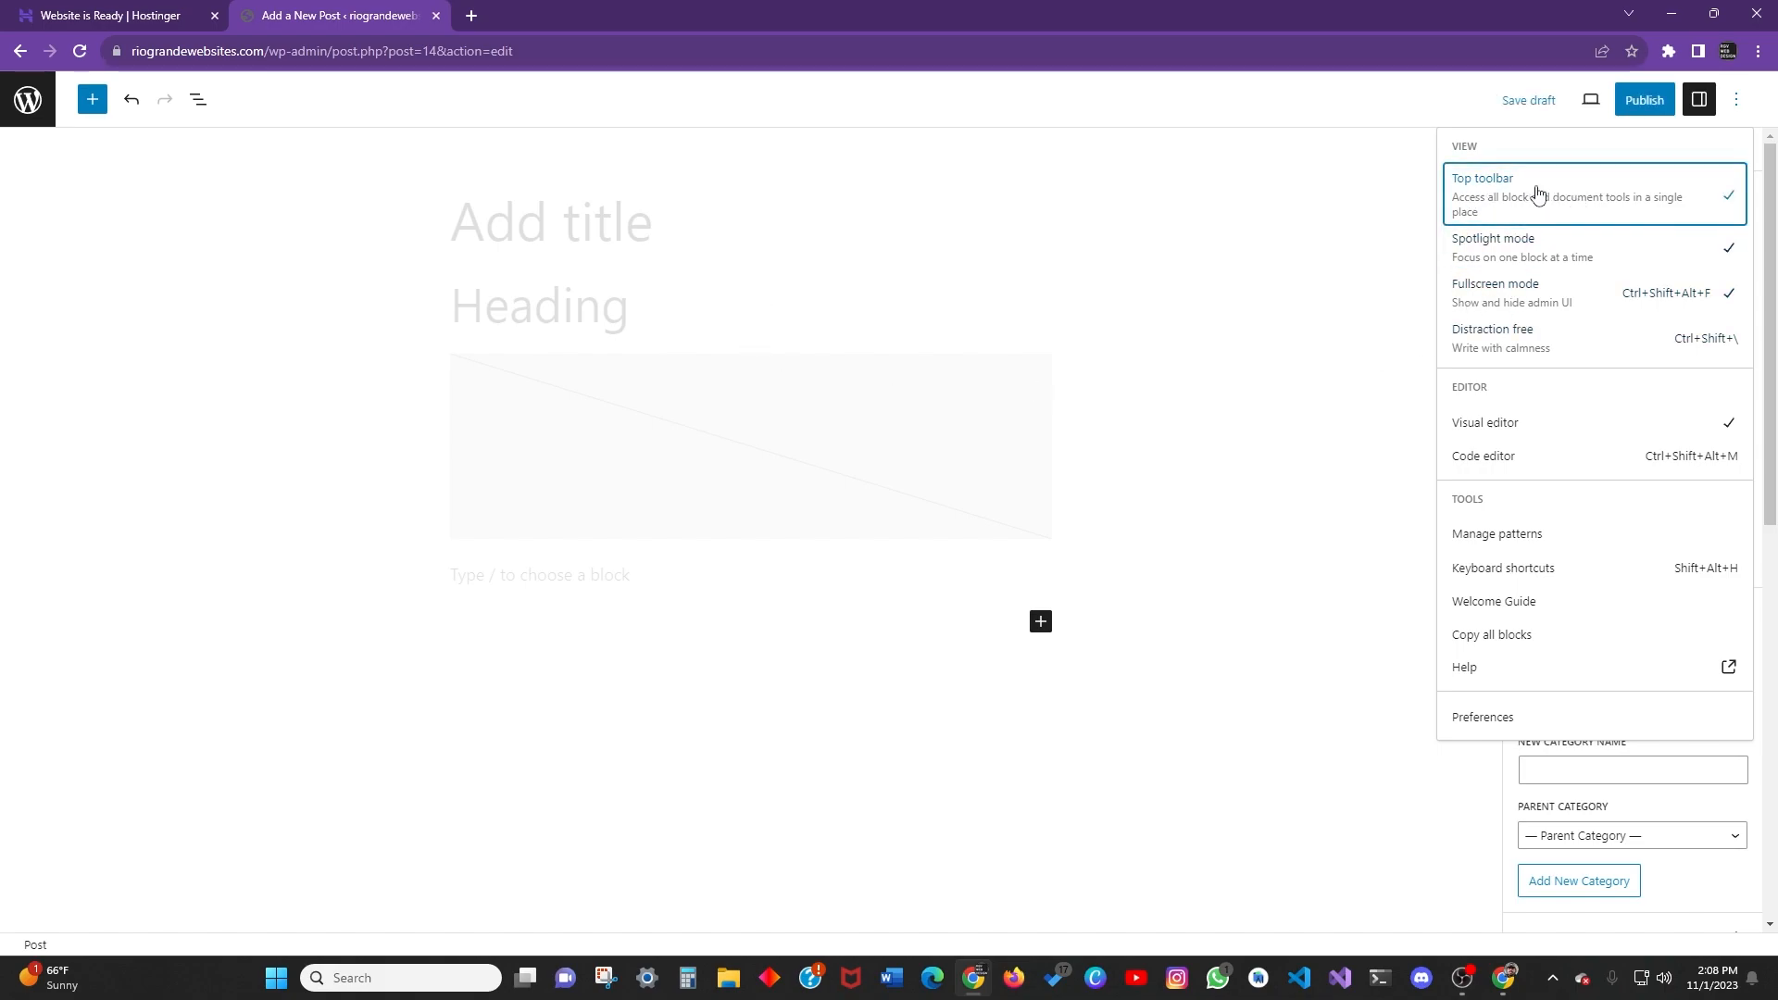
pyautogui.click(1589, 250)
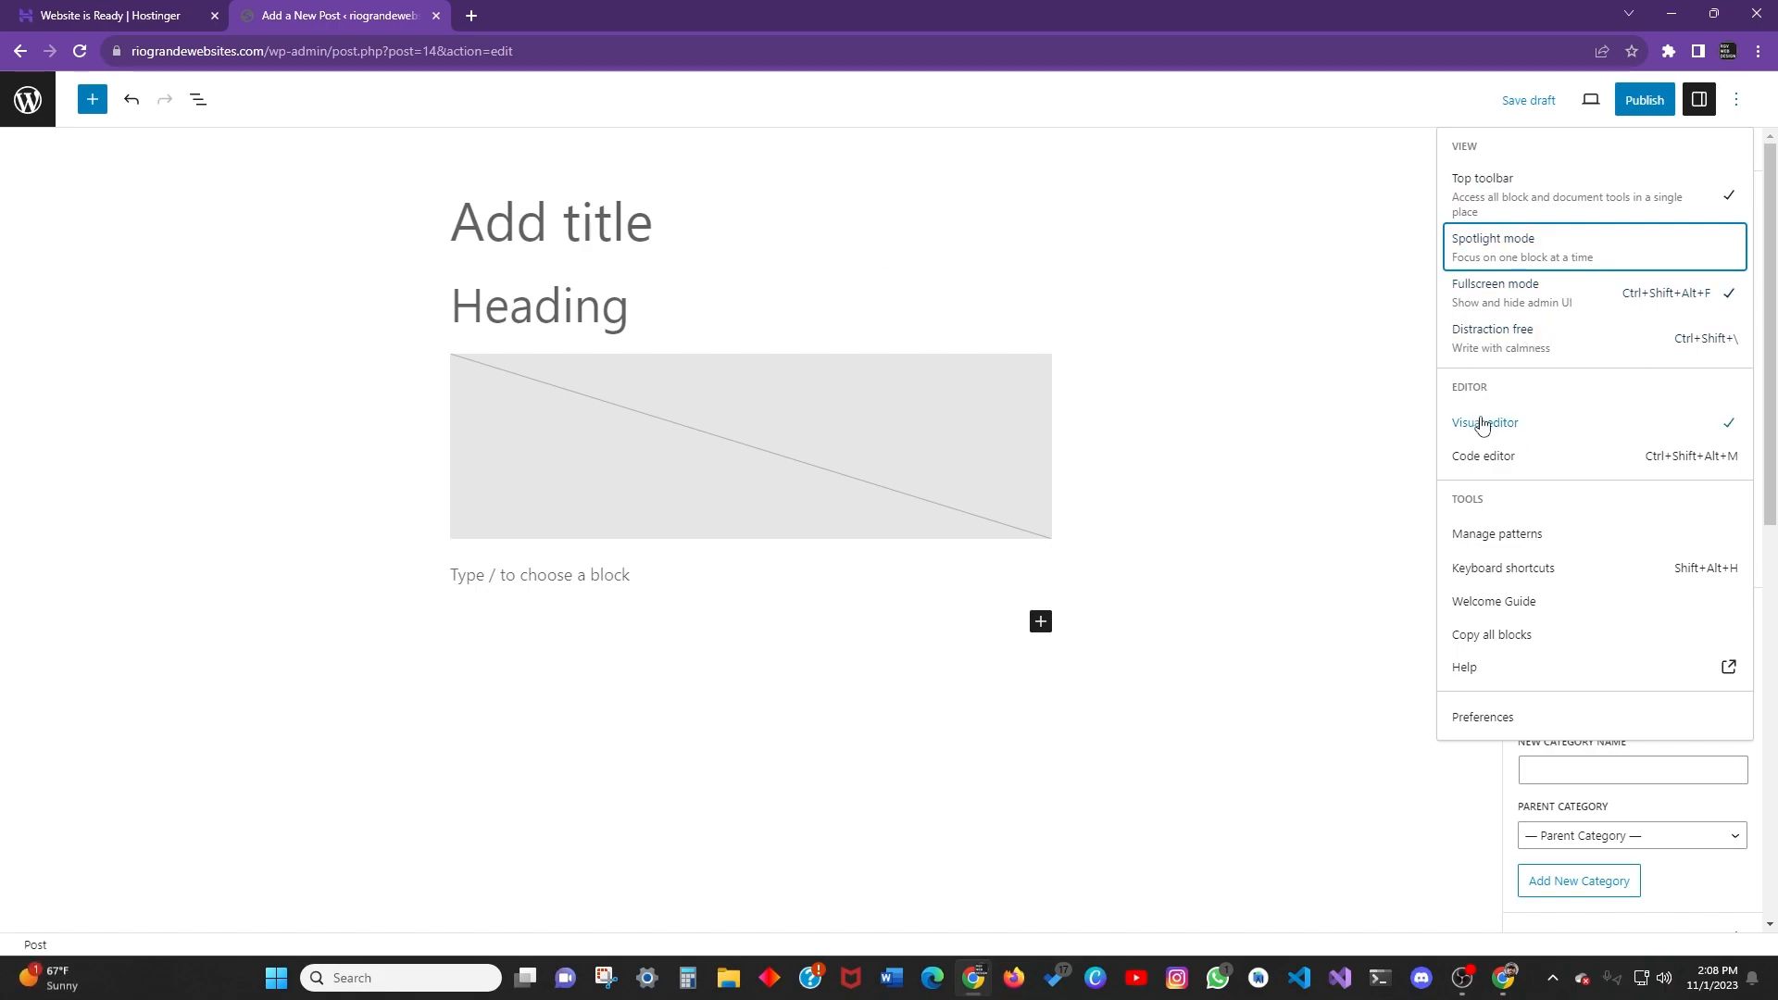
# Try the Code editor, return to the Visual editor, and stay instead of opening patterns.
pyautogui.click(1515, 458)
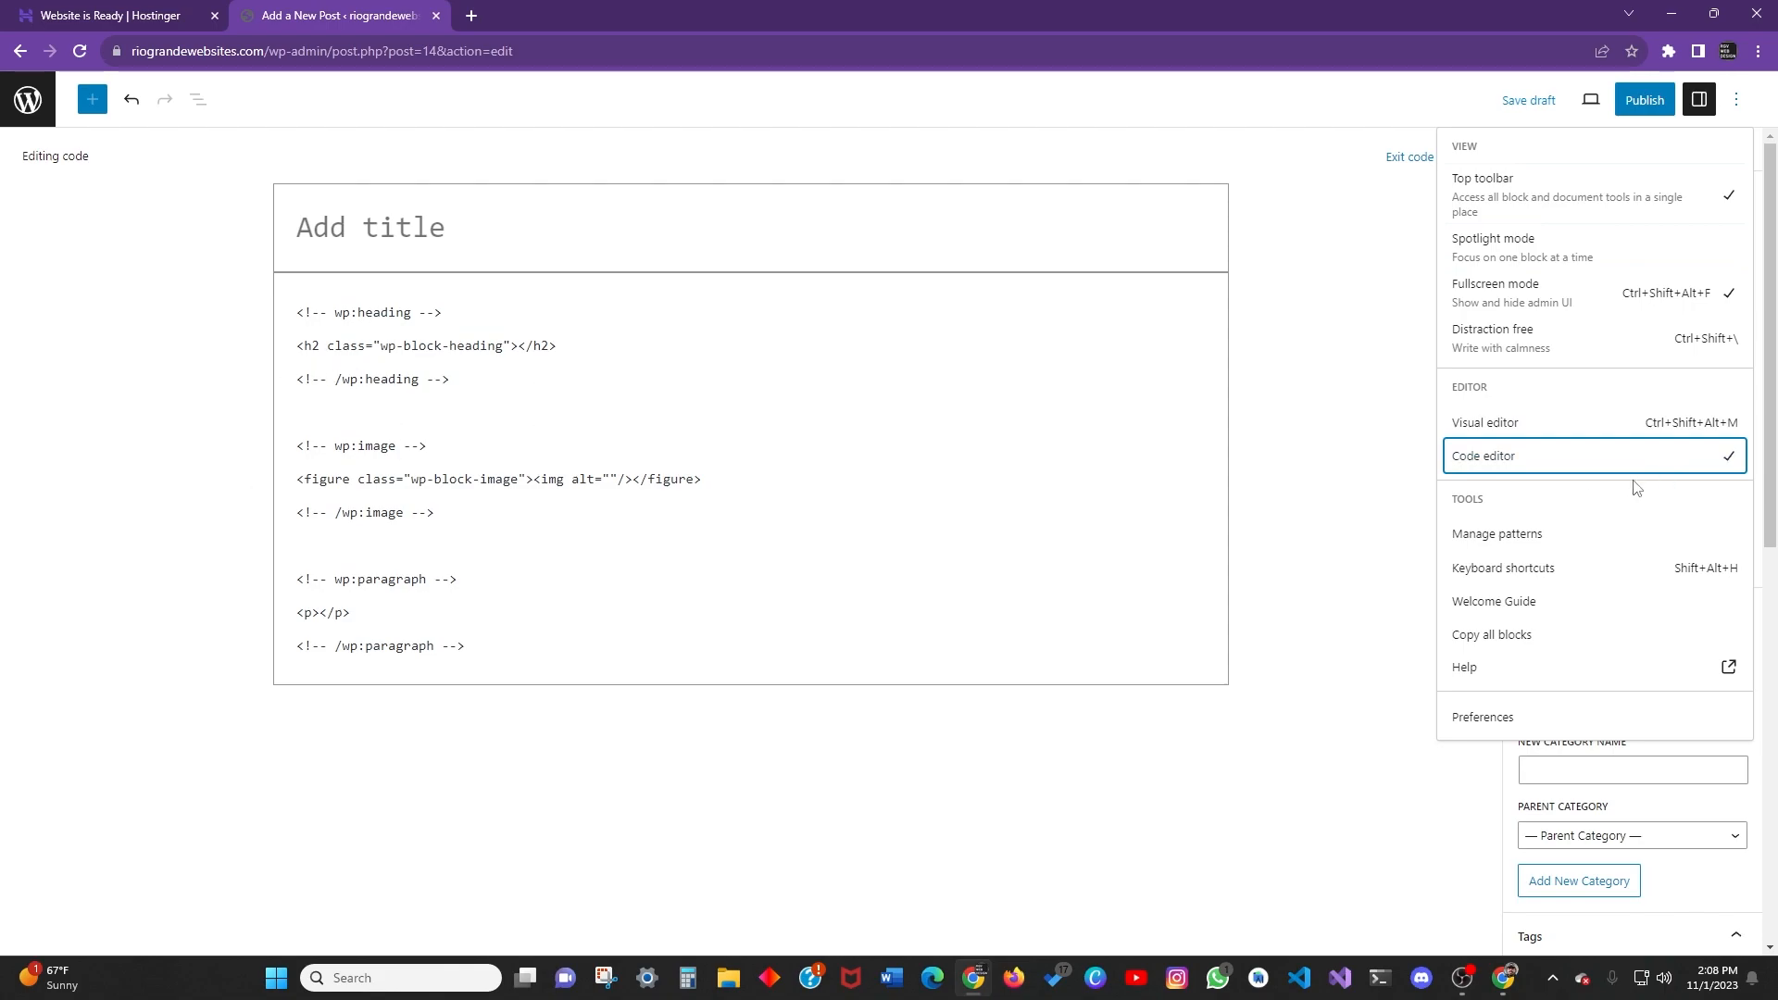
pyautogui.click(1582, 430)
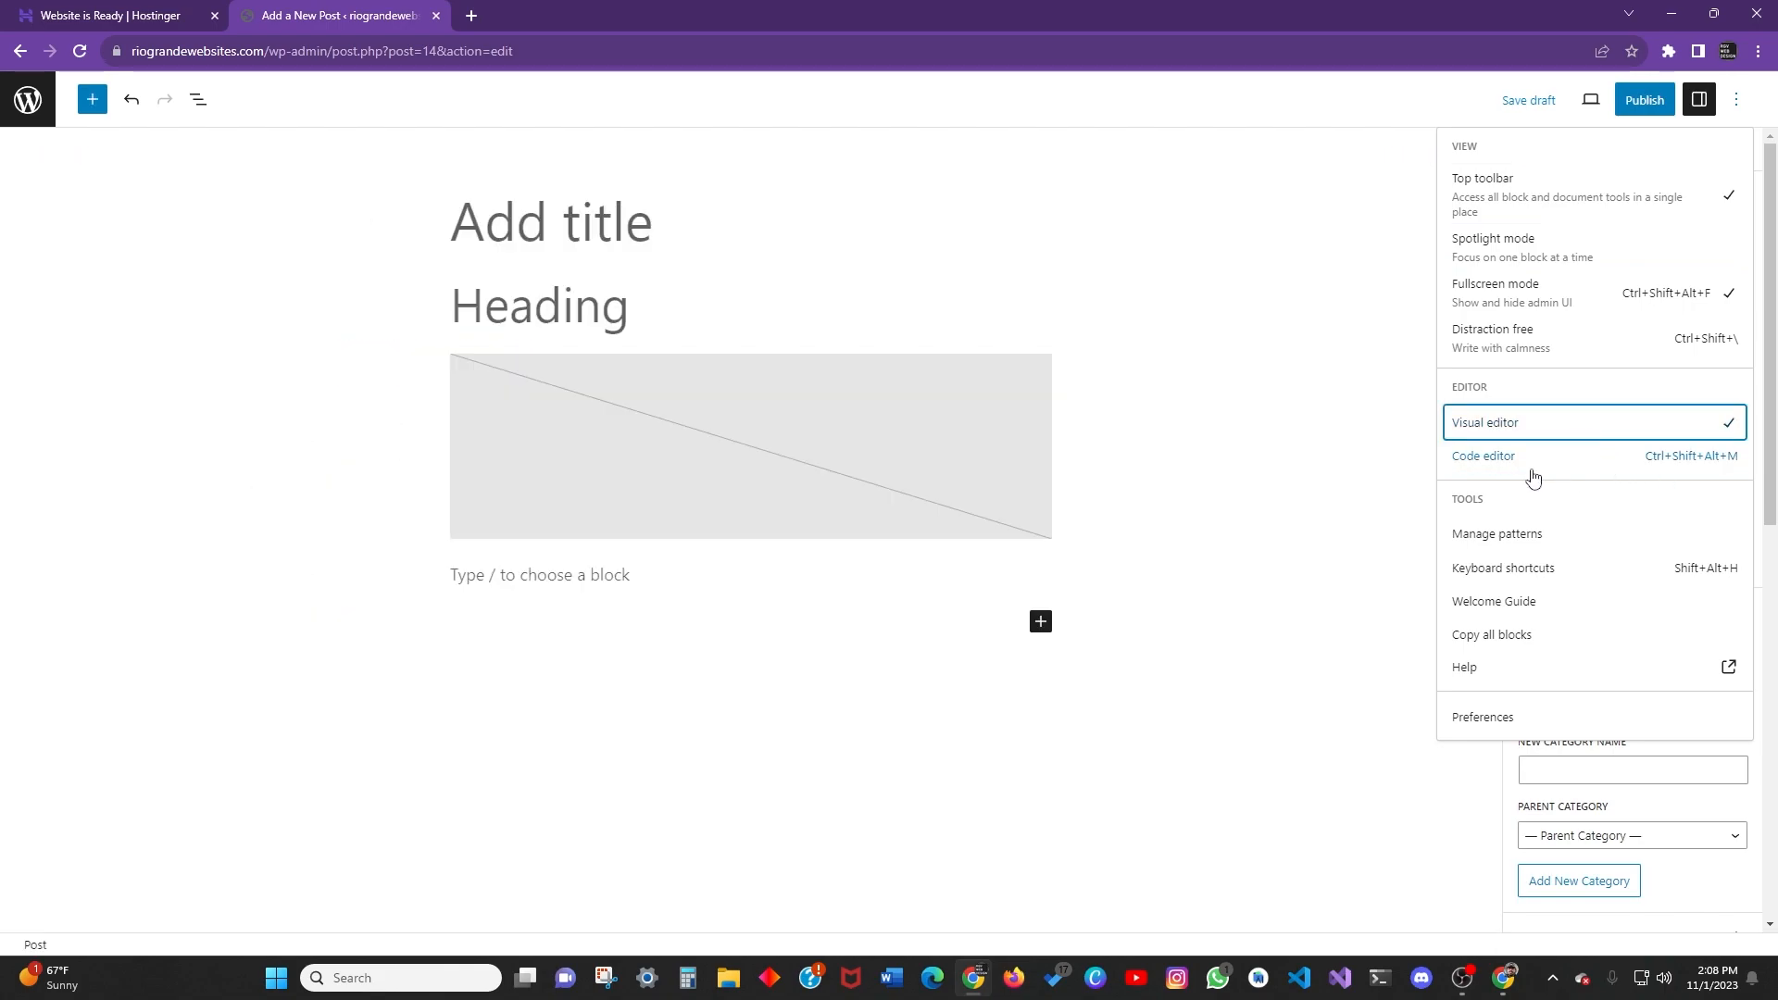
pyautogui.click(1511, 550)
pyautogui.click(1047, 167)
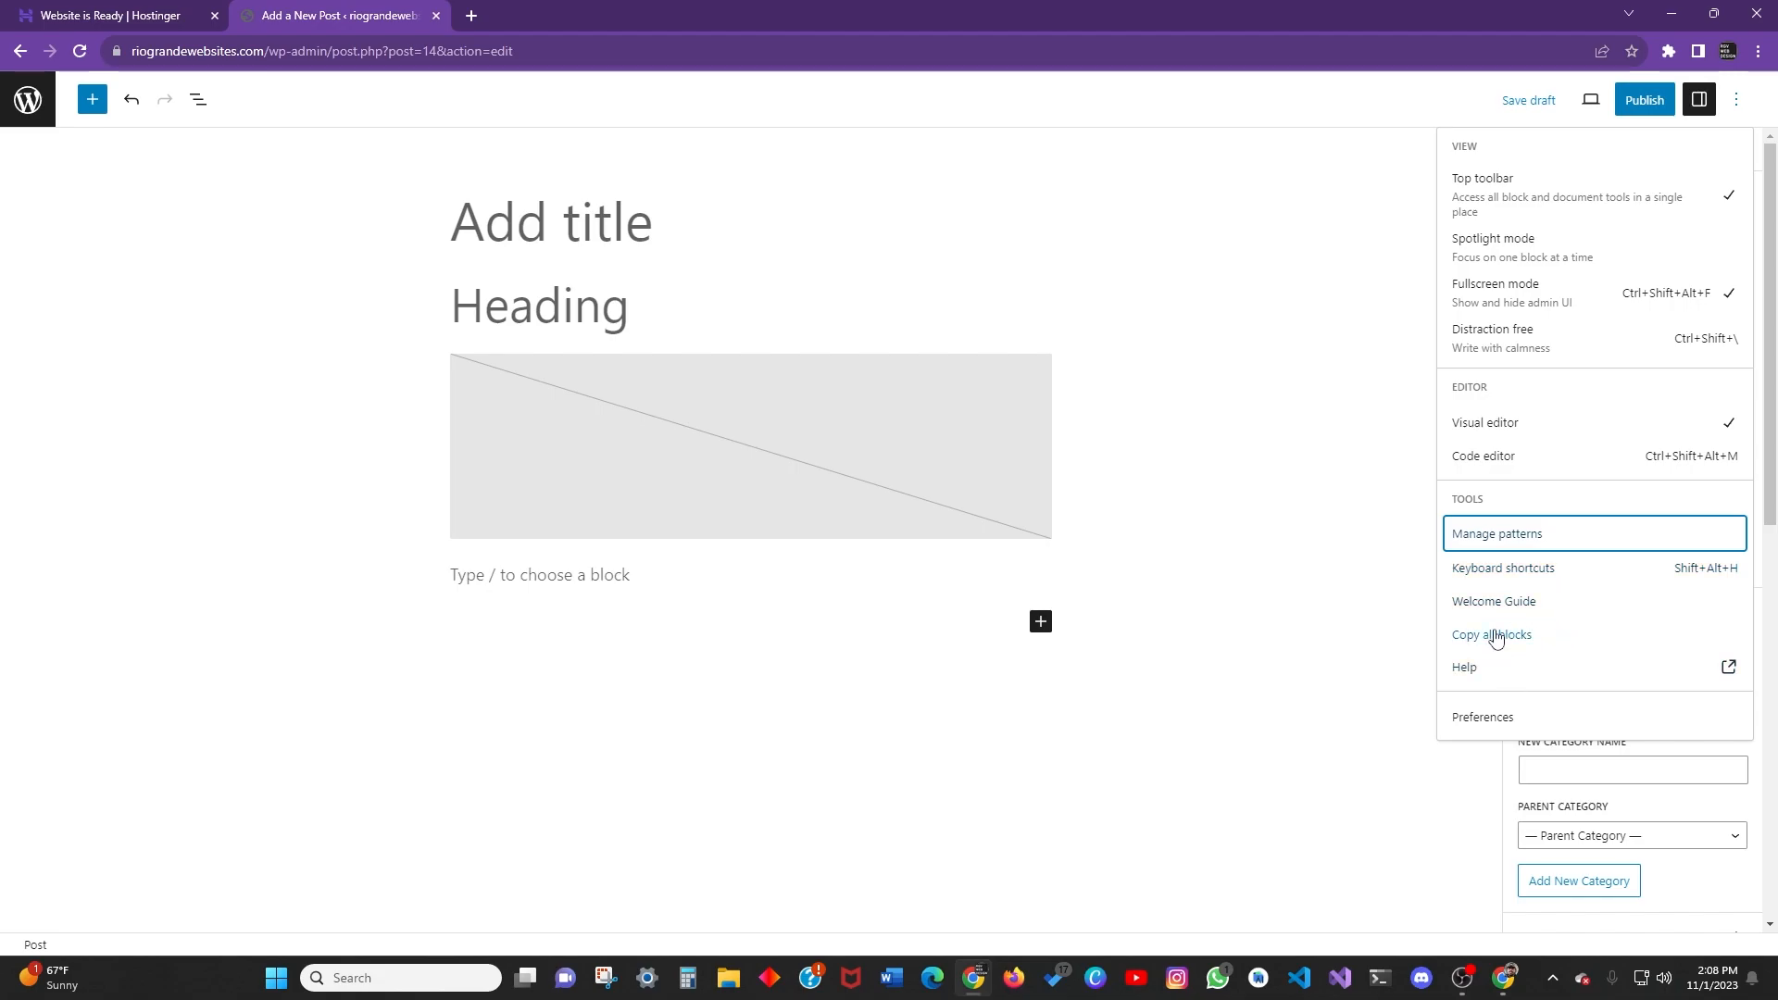
# Browse the General, Blocks and Panels preferences, then close Preferences.
pyautogui.click(1493, 719)
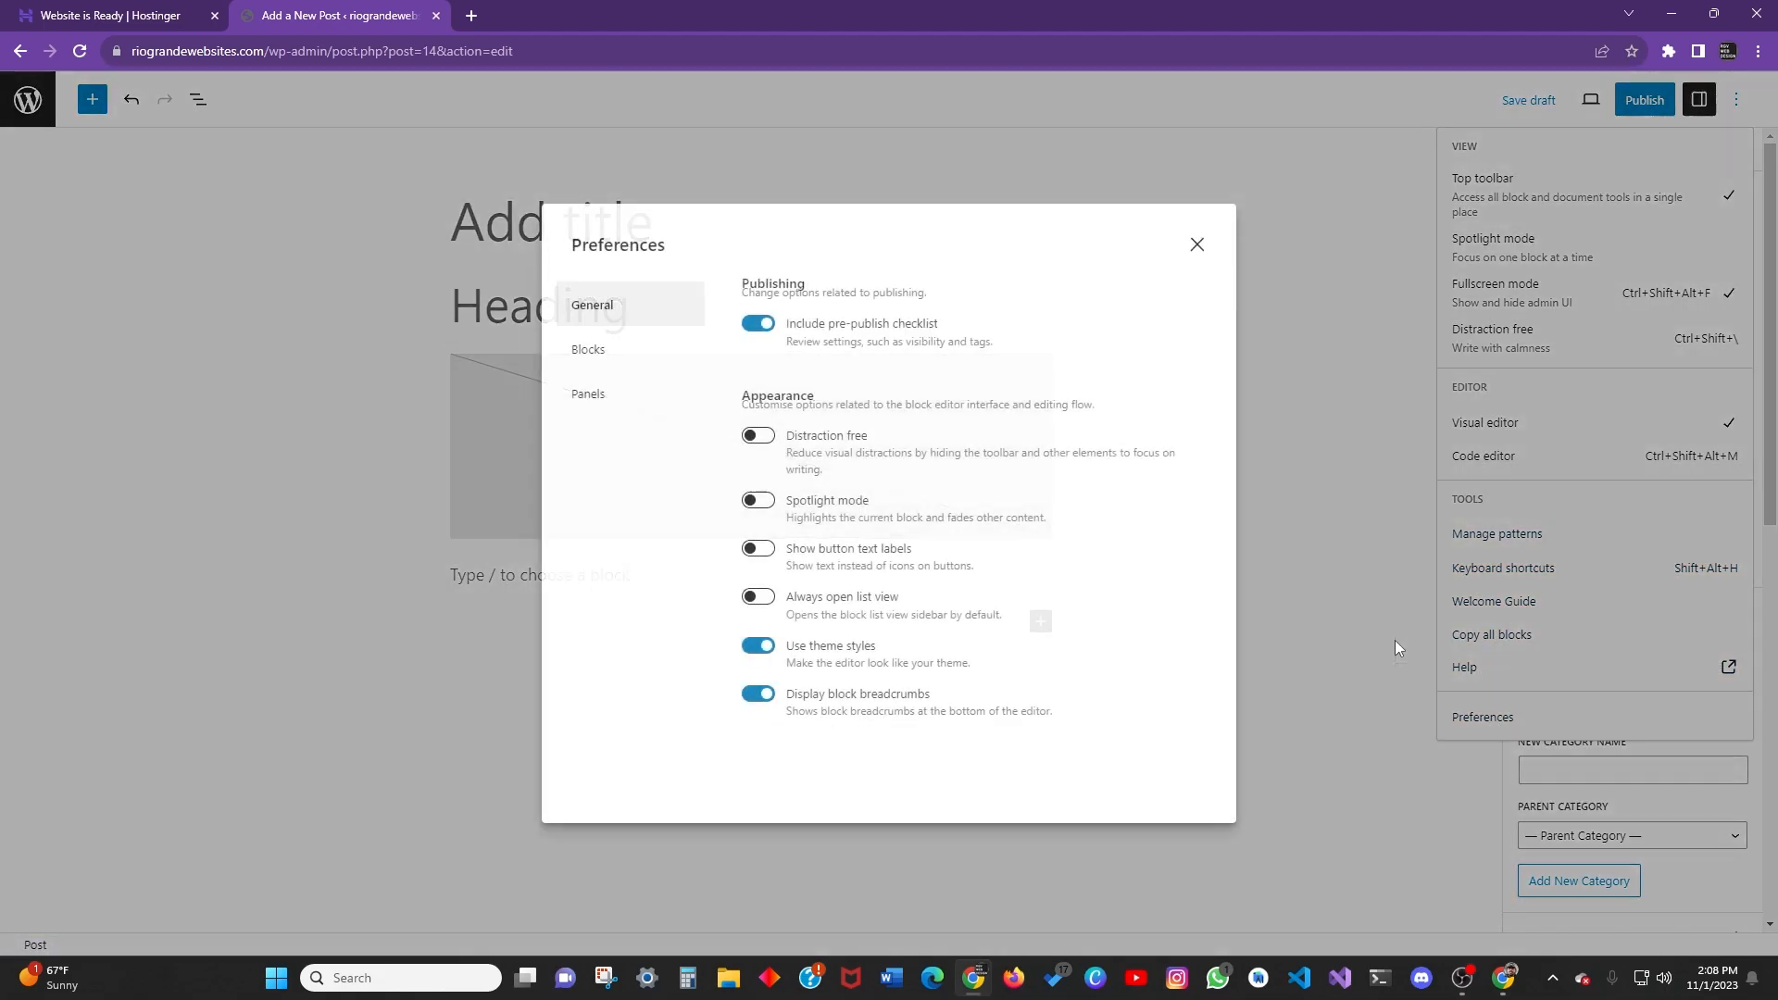
pyautogui.click(604, 357)
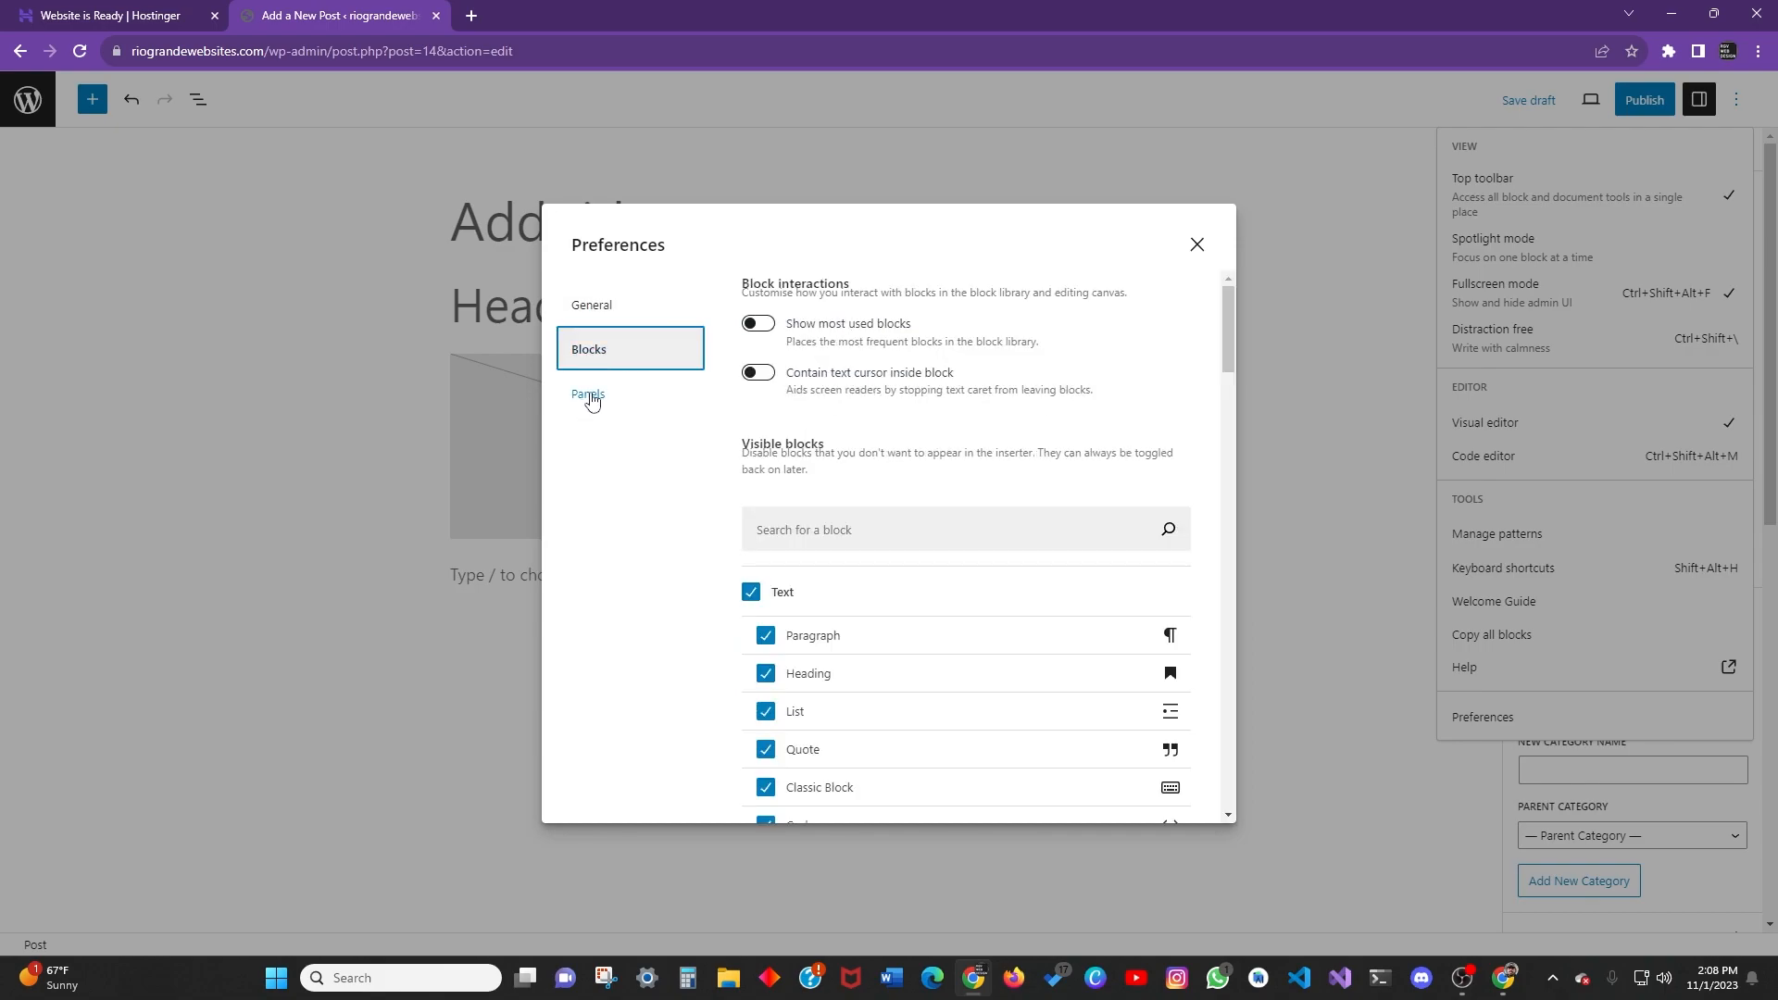
pyautogui.click(629, 415)
pyautogui.click(622, 352)
pyautogui.click(619, 313)
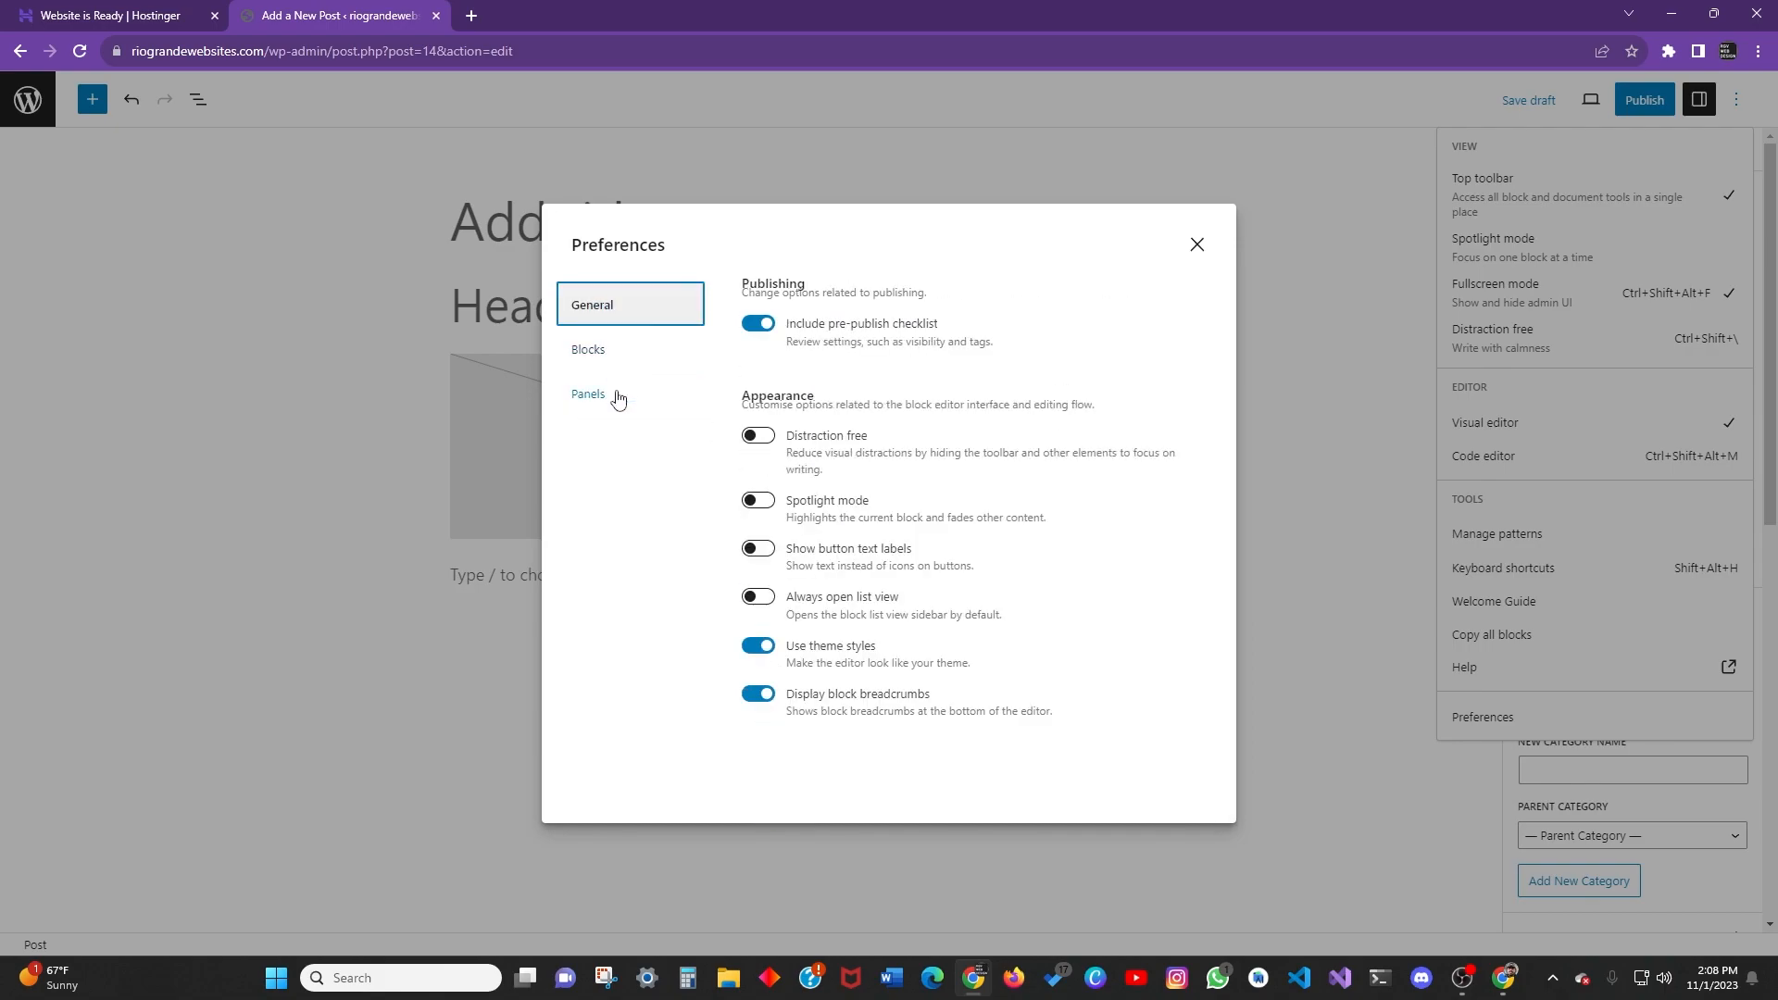
pyautogui.click(623, 363)
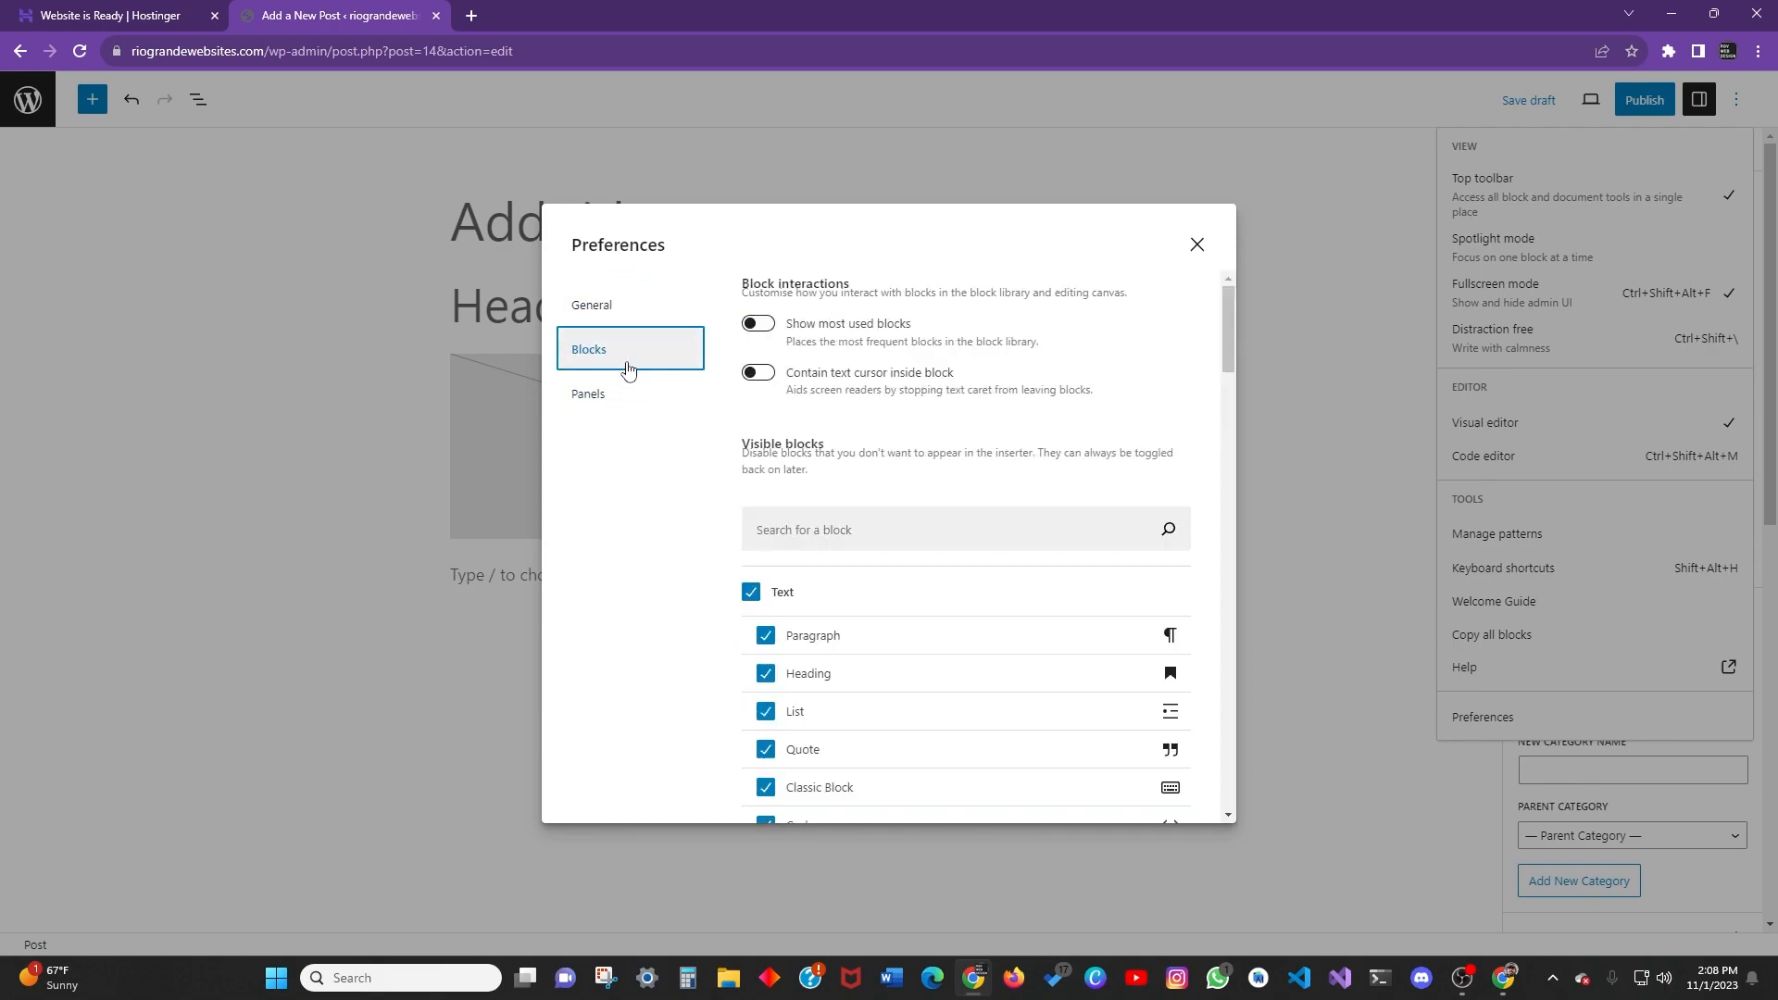
pyautogui.click(607, 319)
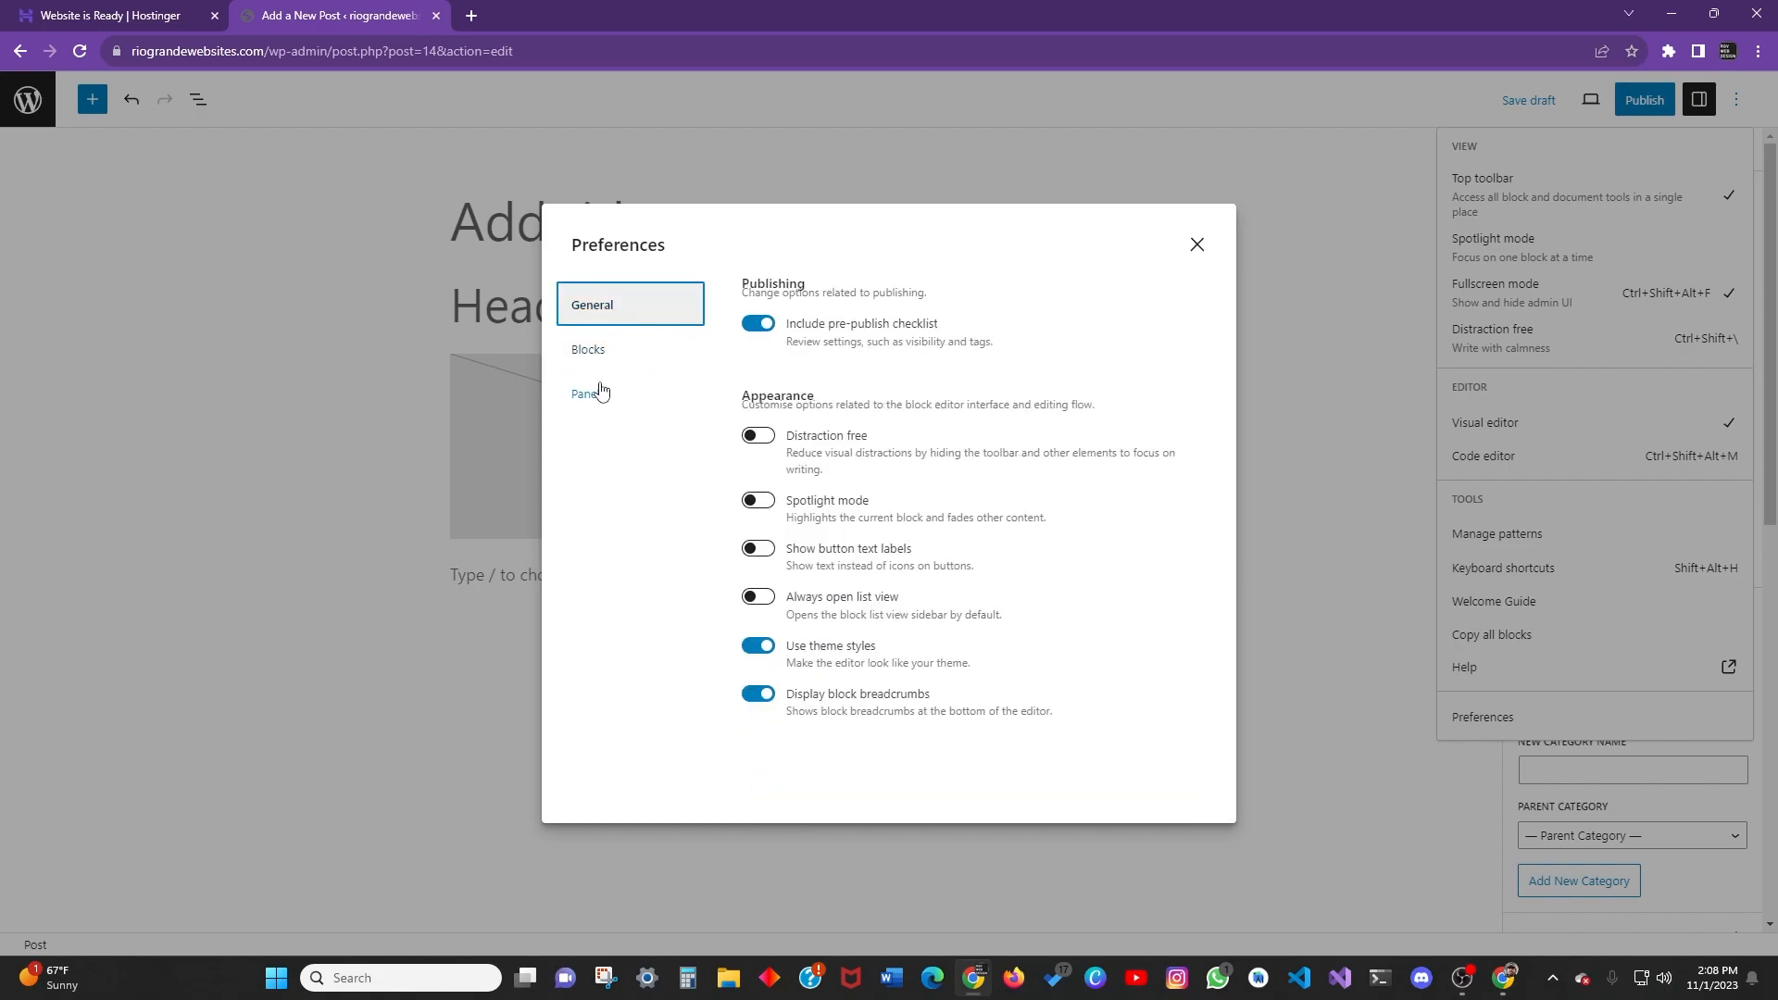
pyautogui.click(1197, 244)
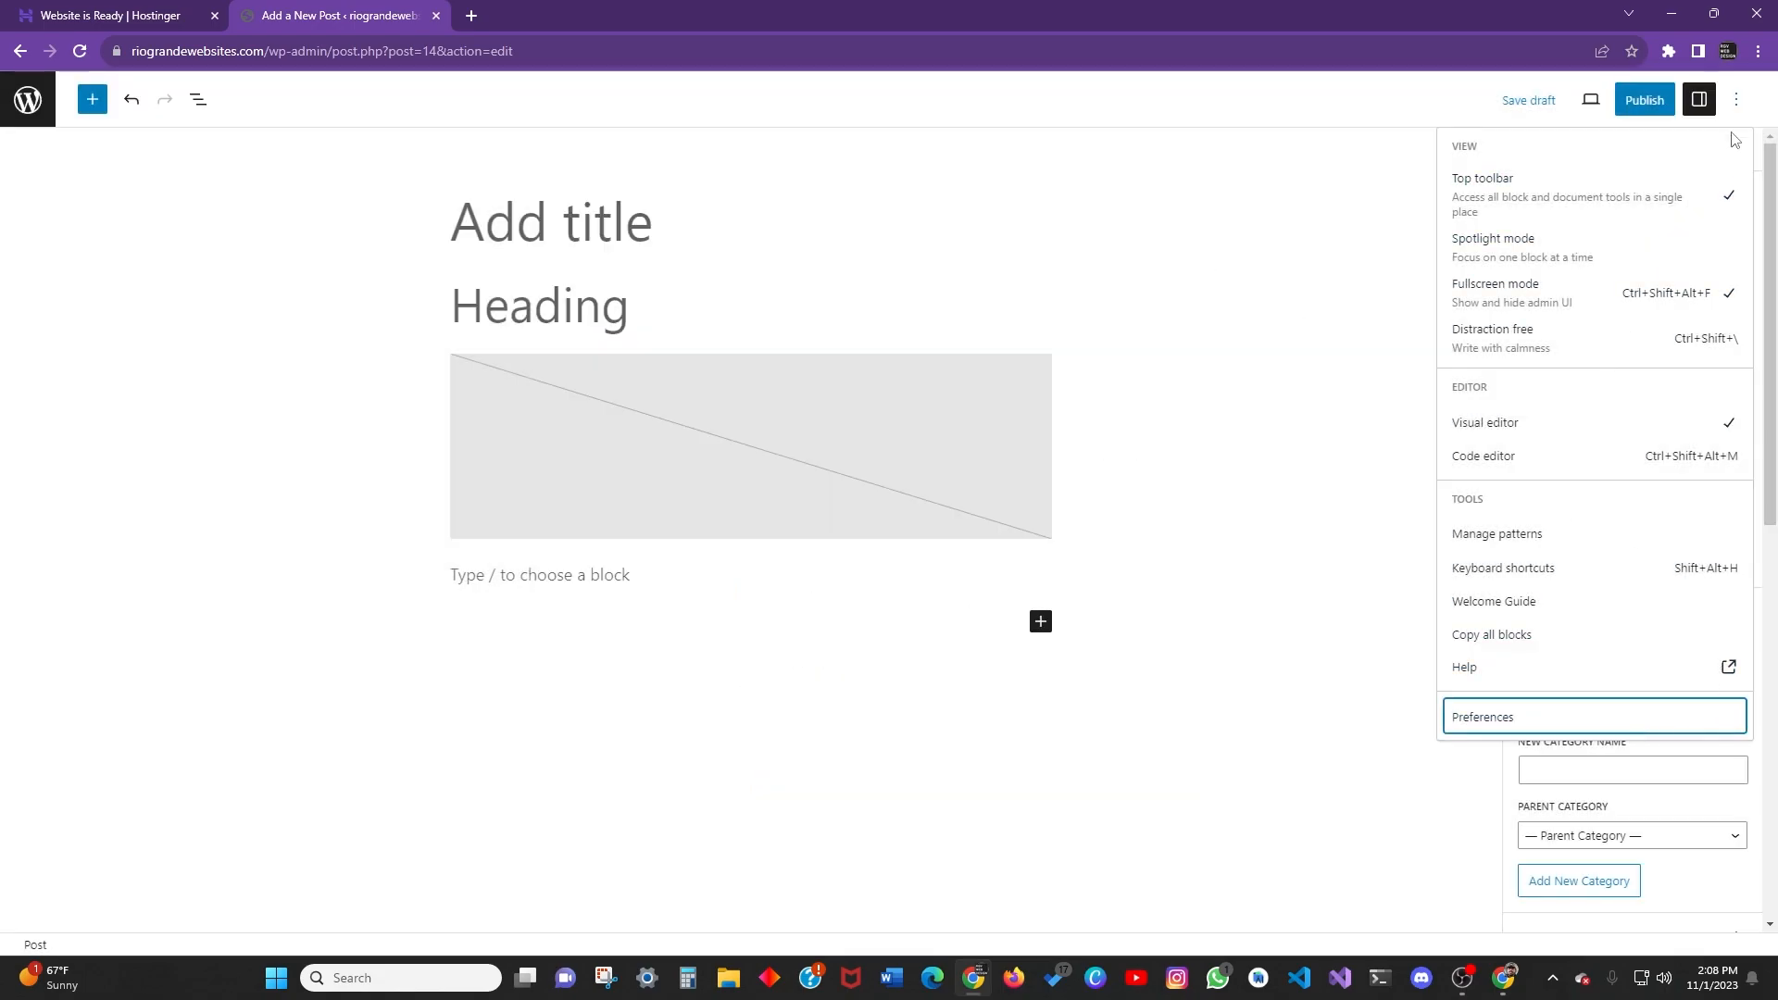
# Close the Options menu and hide the Settings sidebar.
pyautogui.click(1738, 102)
pyautogui.click(1738, 102)
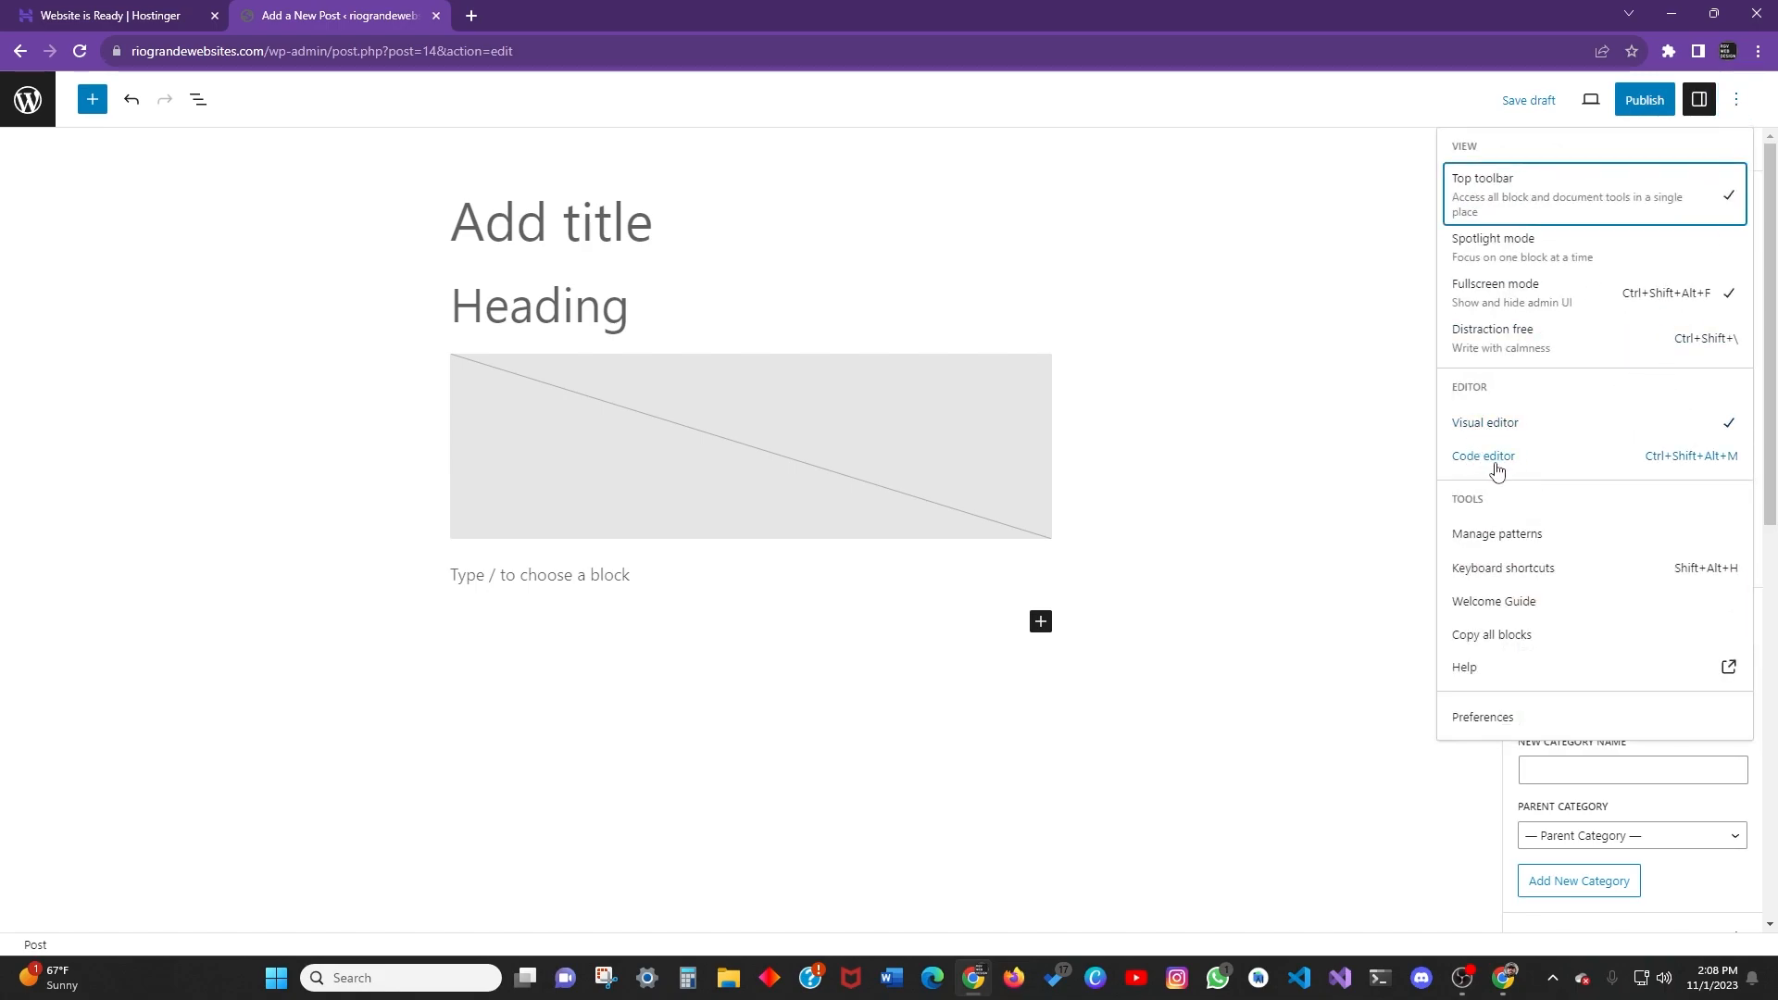
pyautogui.click(1740, 111)
pyautogui.click(1704, 109)
pyautogui.click(1702, 104)
pyautogui.click(1701, 102)
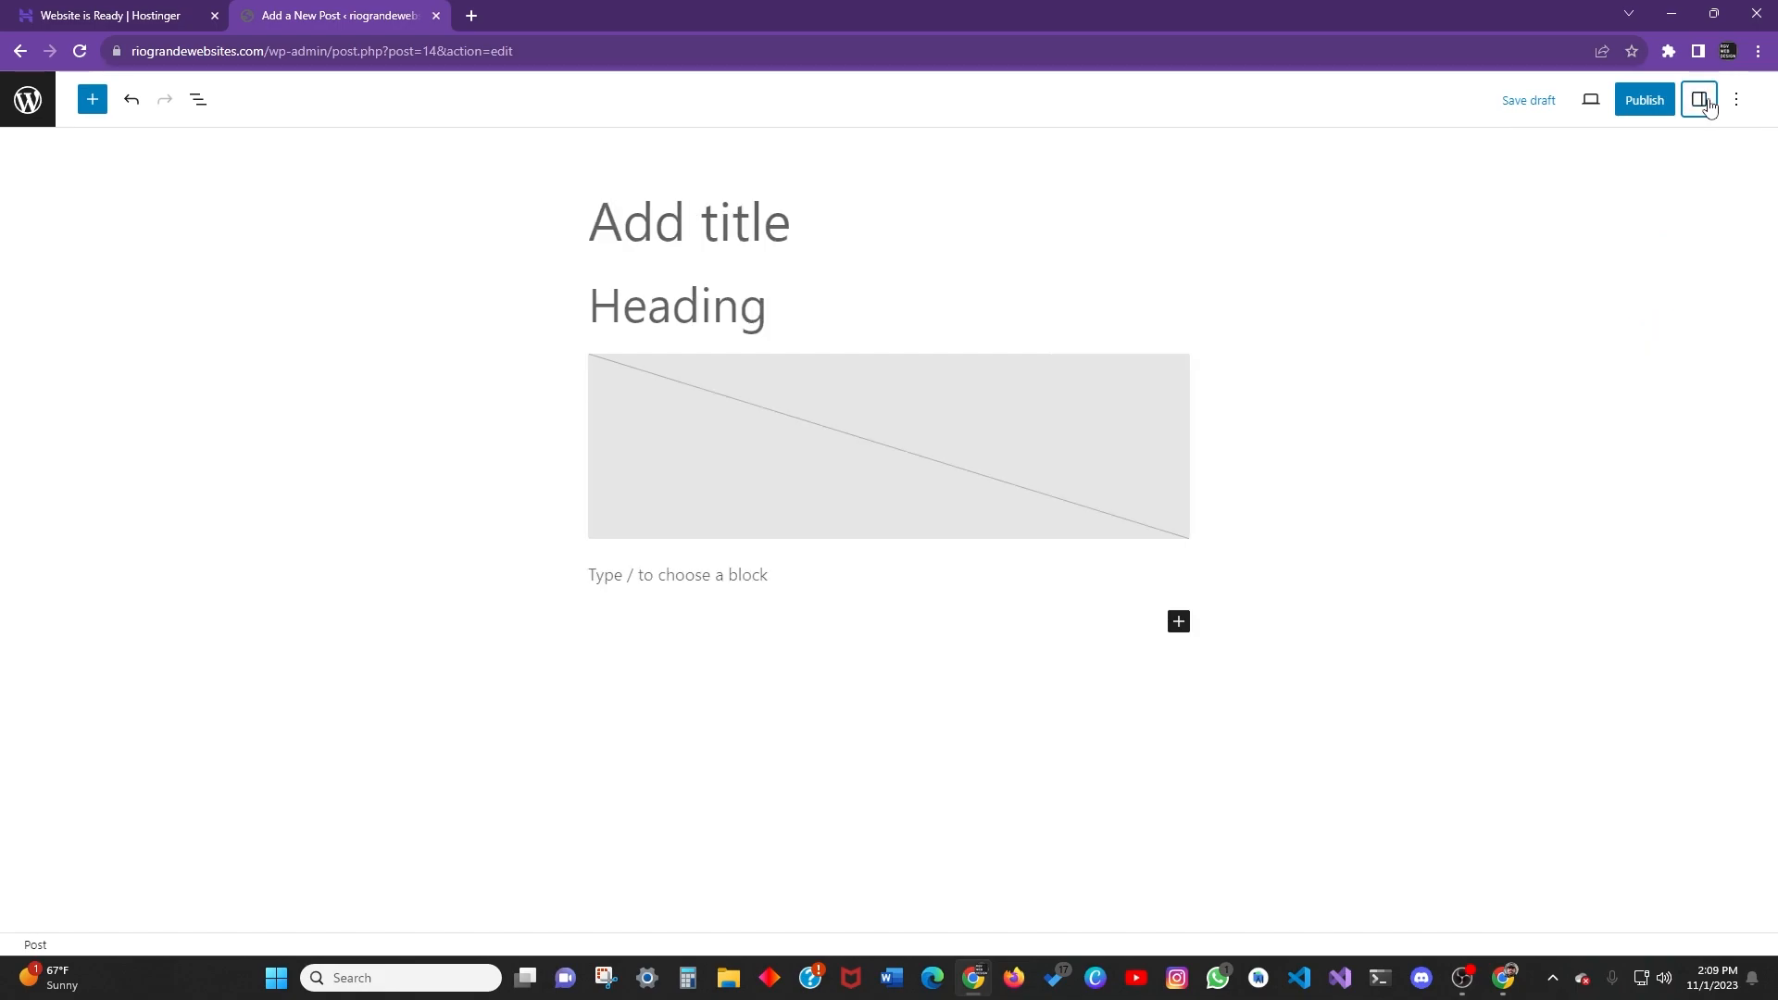
# Reopen the Settings sidebar, scroll through it, and check the Block tab before returning to Post.
pyautogui.click(1702, 102)
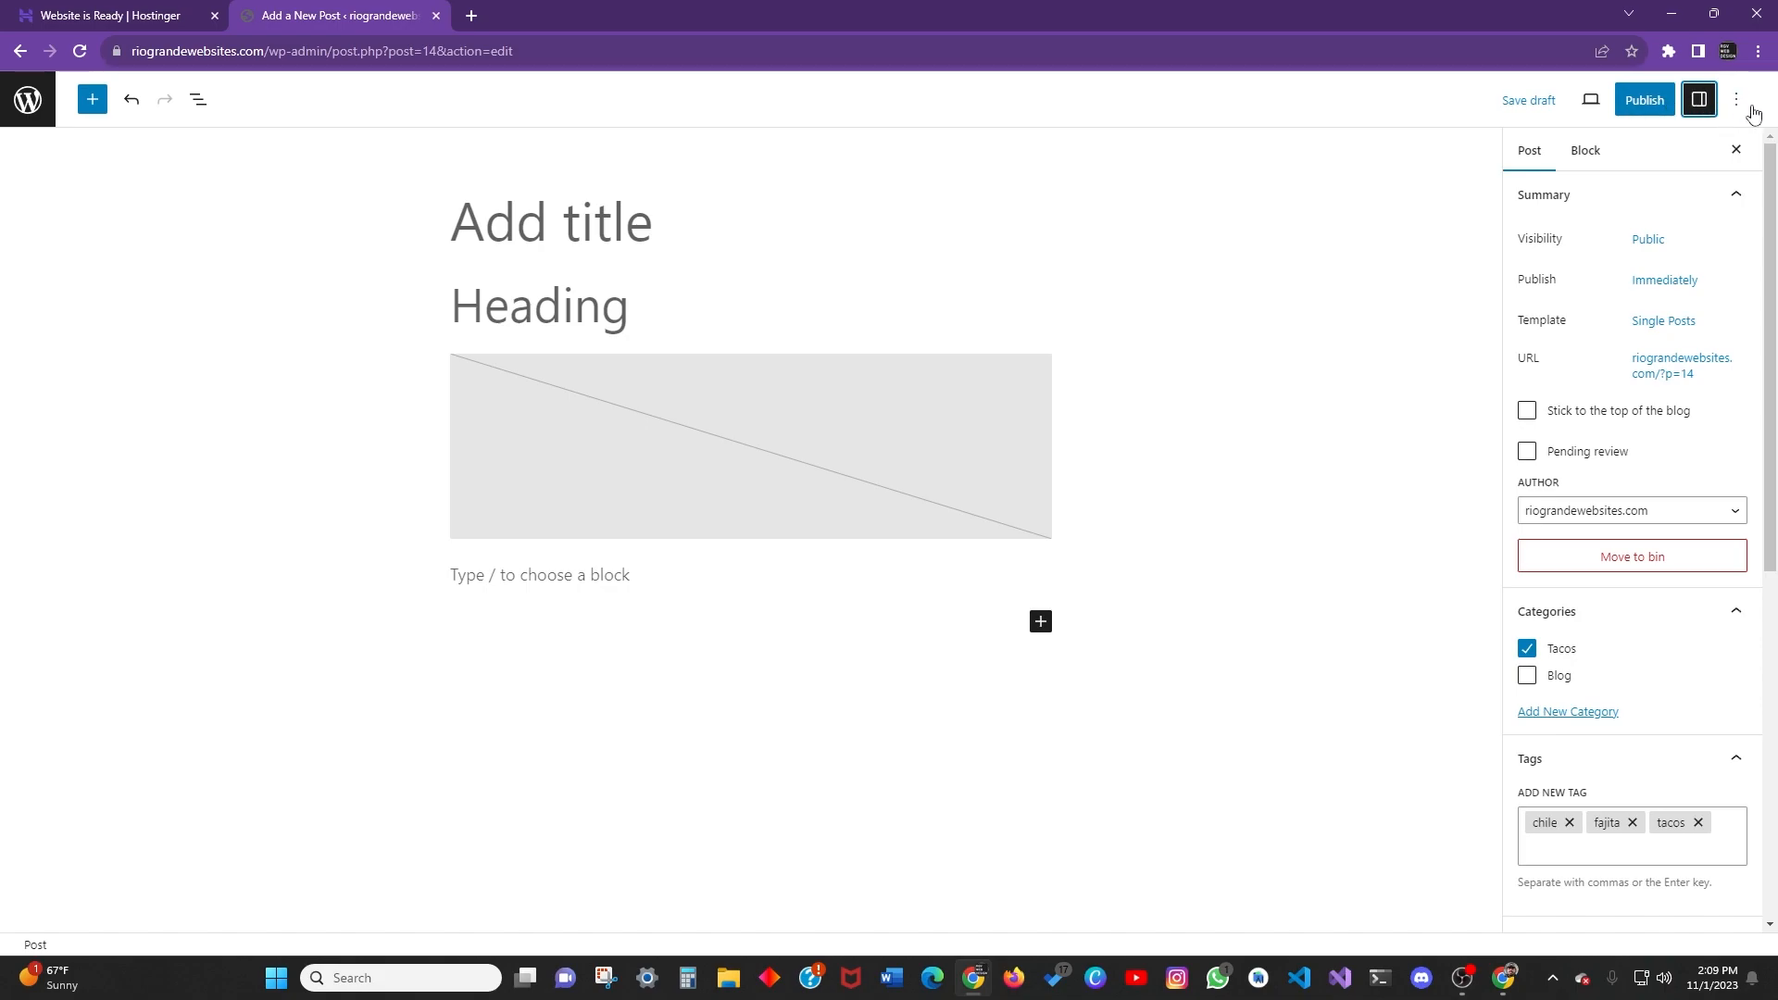
pyautogui.click(1702, 102)
pyautogui.click(1704, 104)
pyautogui.scroll(-7, 1607, 386)
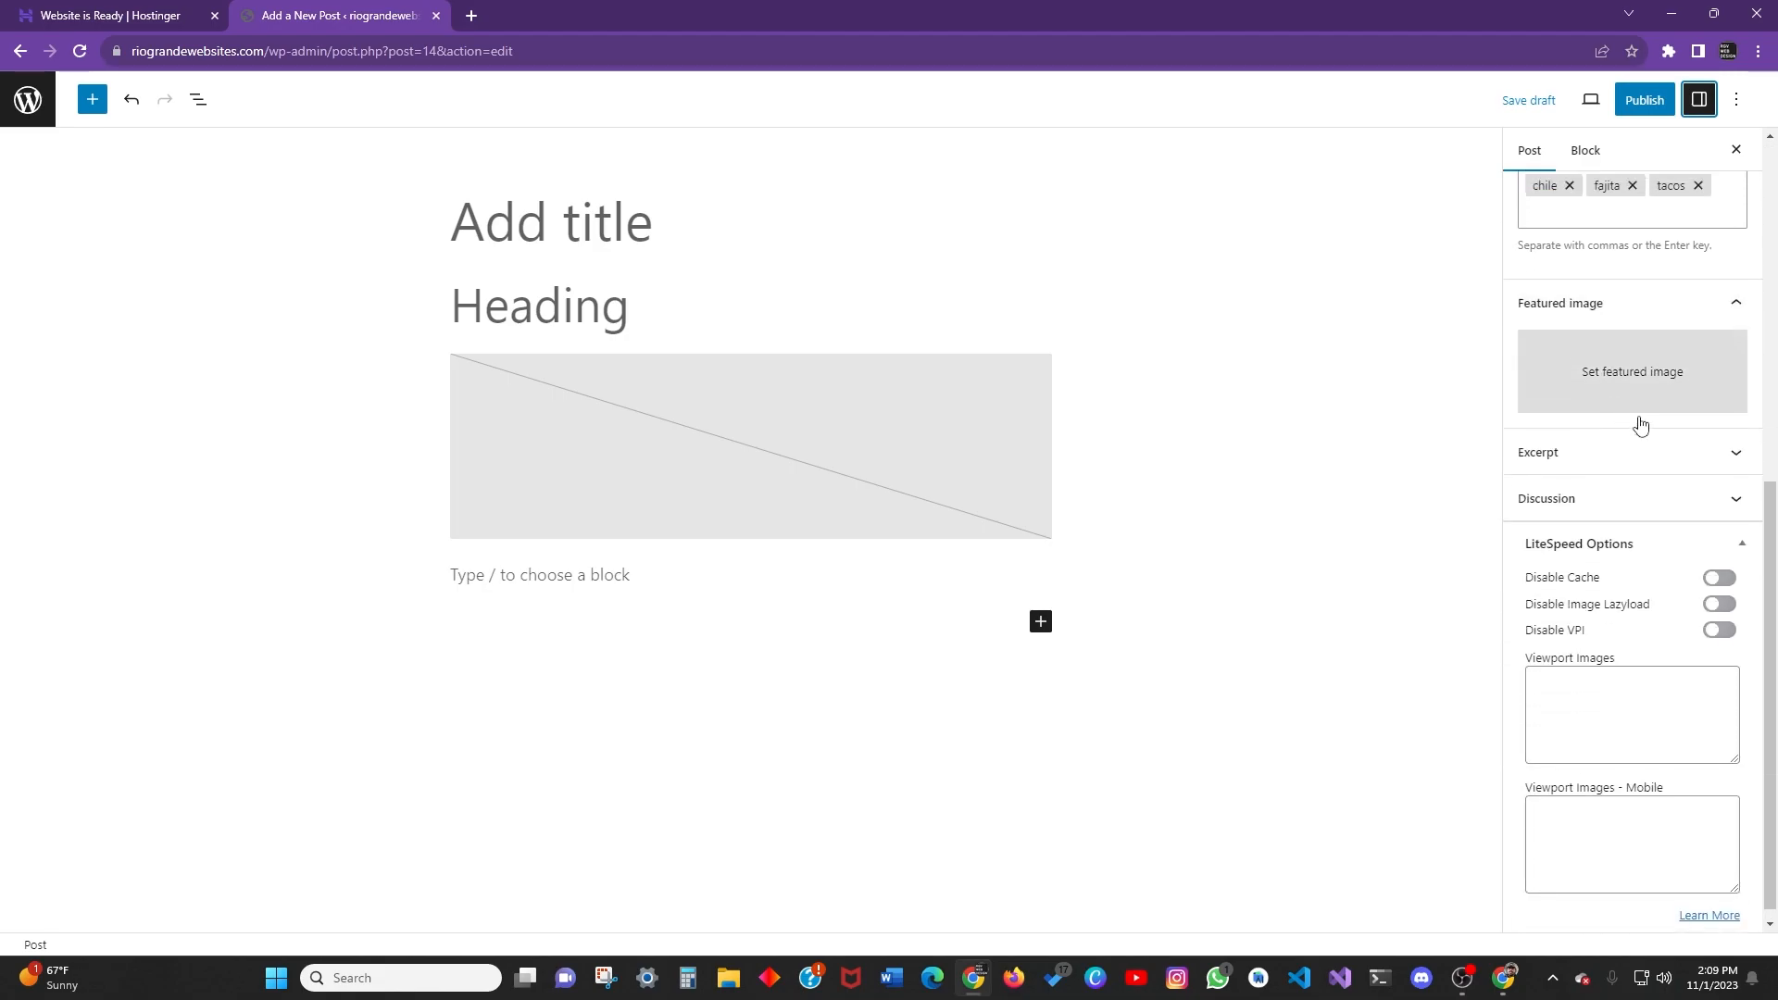
pyautogui.scroll(7, 1635, 418)
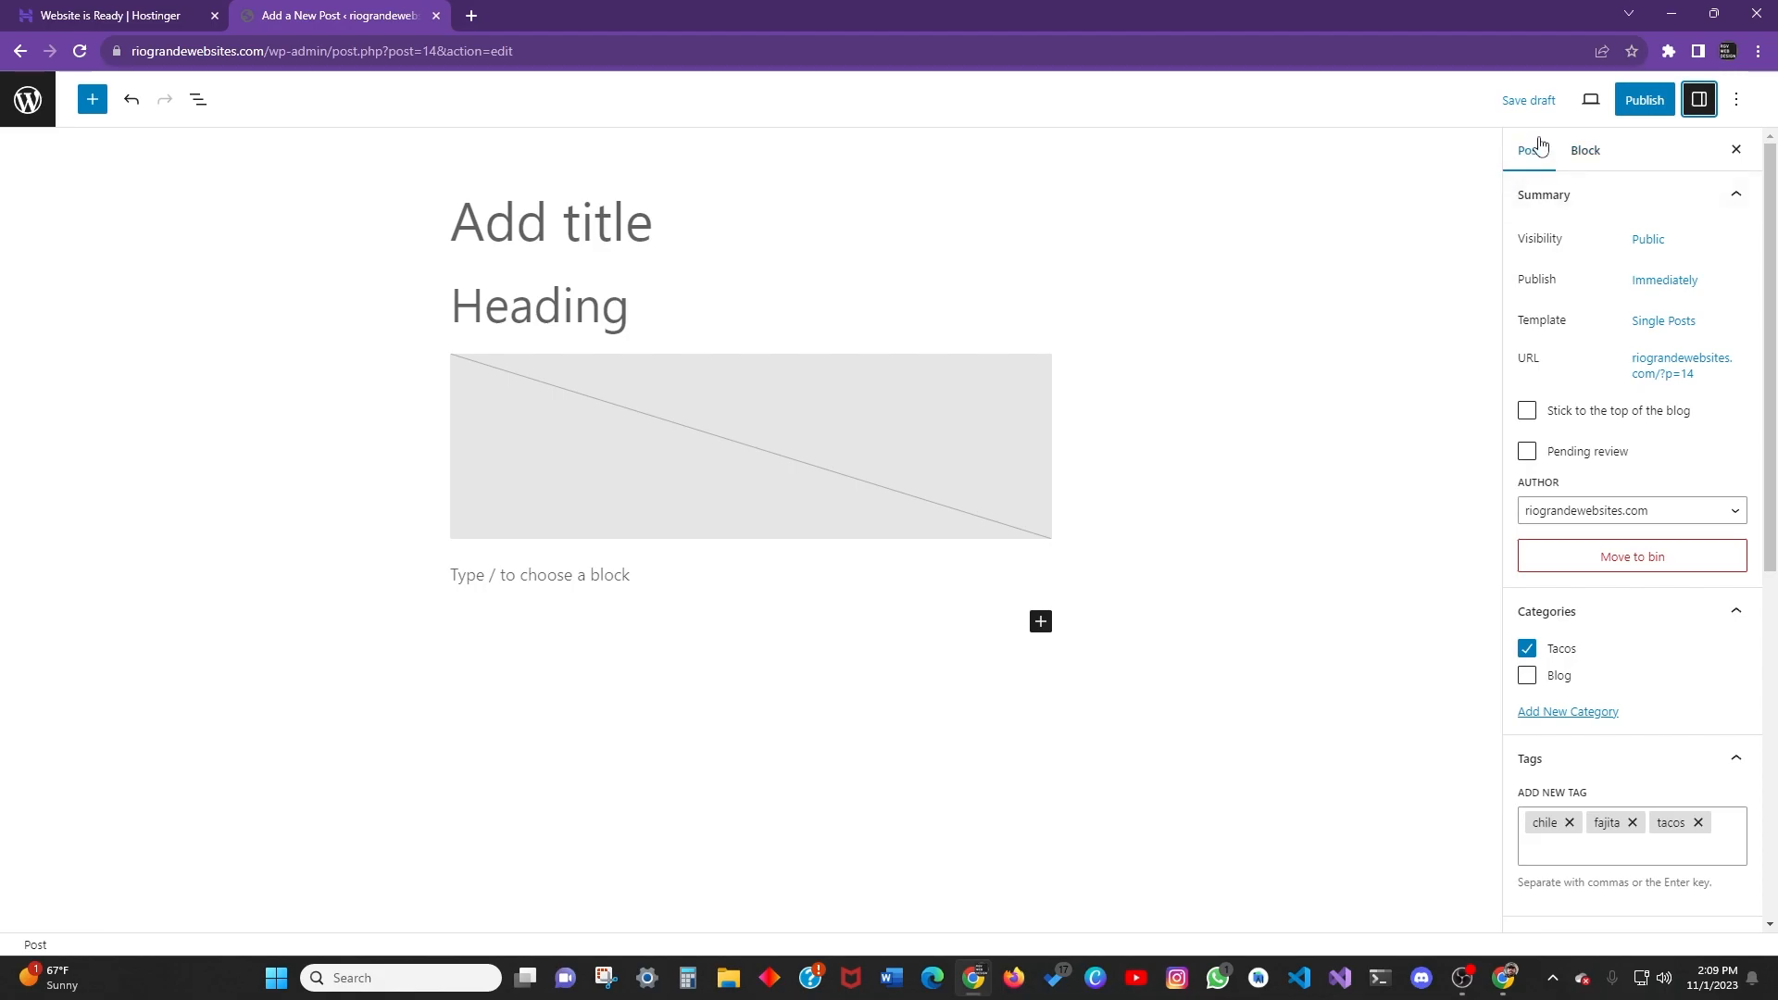
pyautogui.scroll(-7, 1620, 500)
pyautogui.scroll(7, 1611, 456)
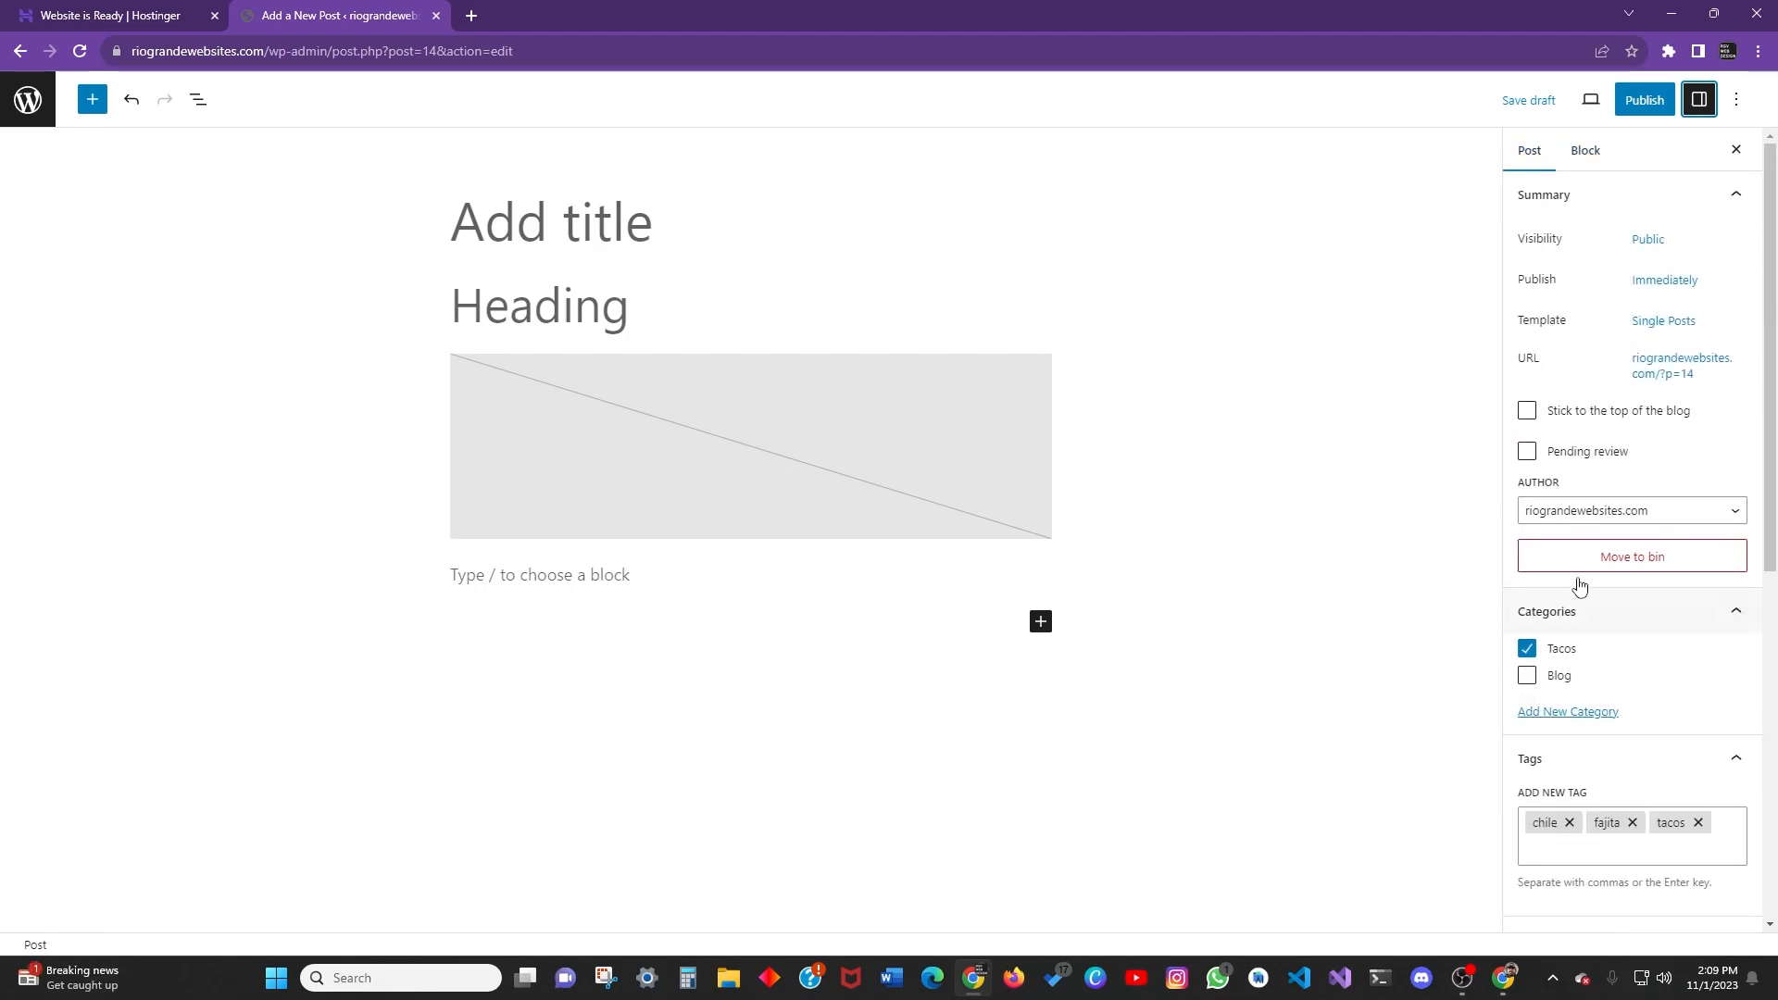
pyautogui.click(1587, 154)
pyautogui.click(1537, 155)
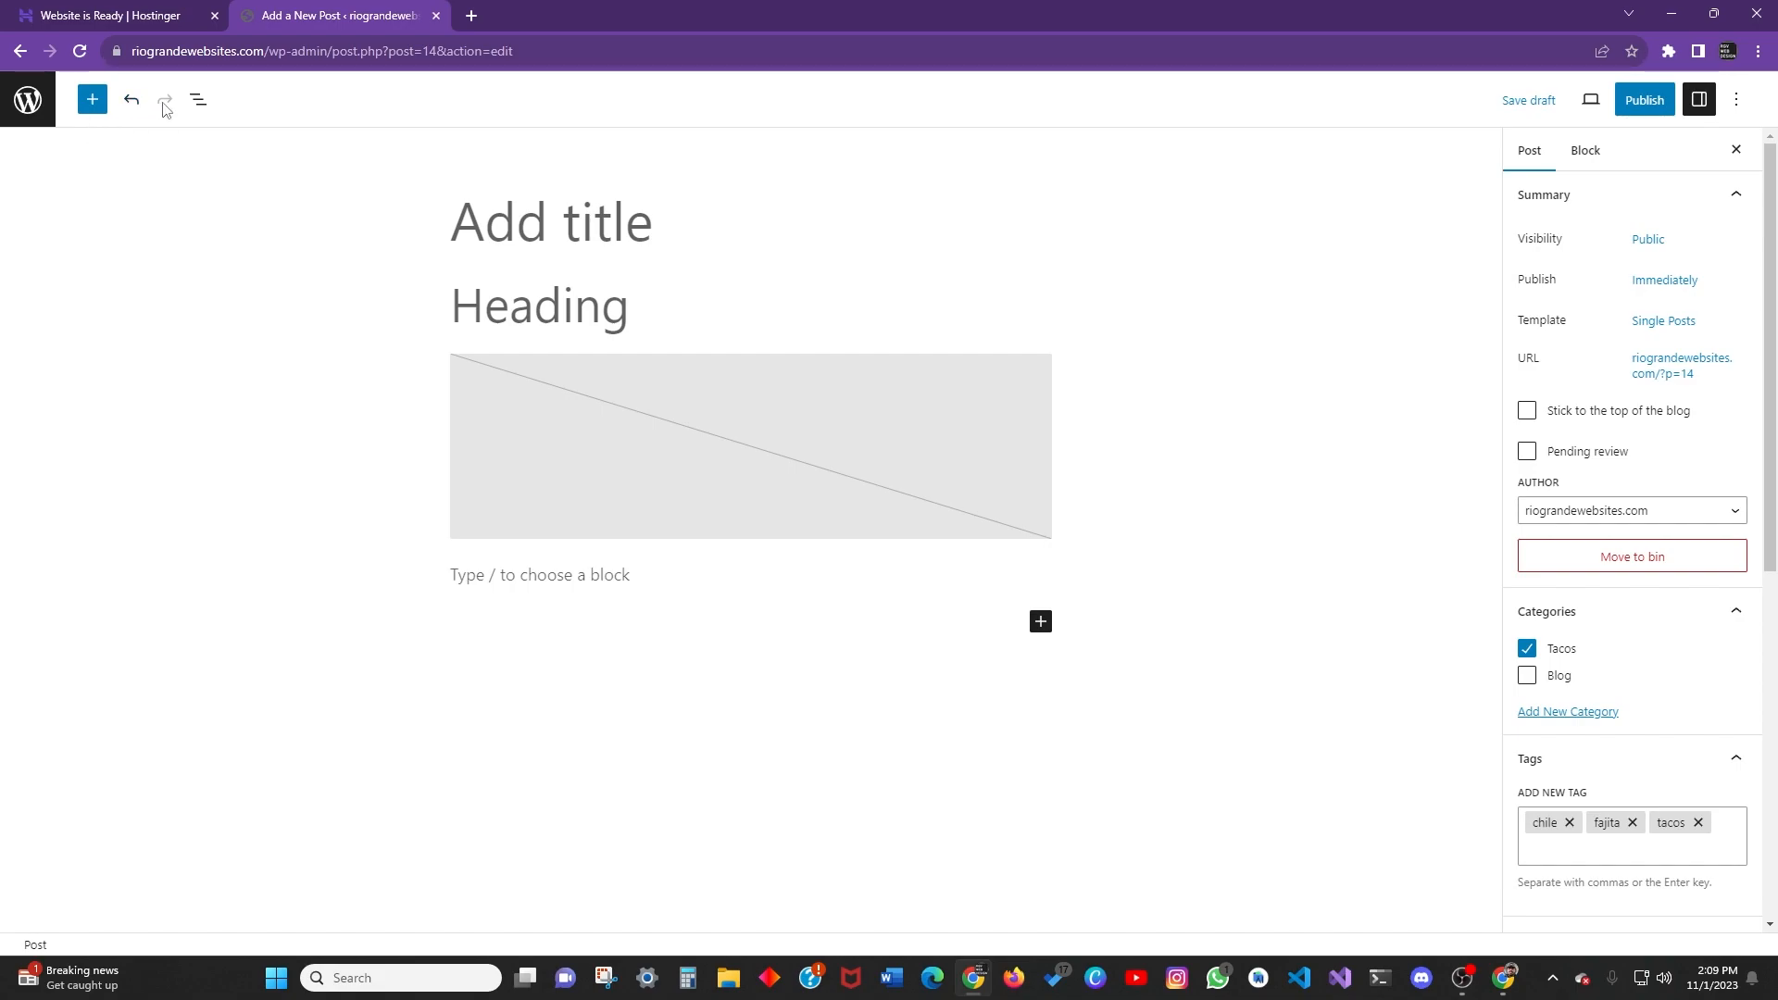
# Open List View, check the Outline tab's word count, then return to the block list.
pyautogui.click(196, 104)
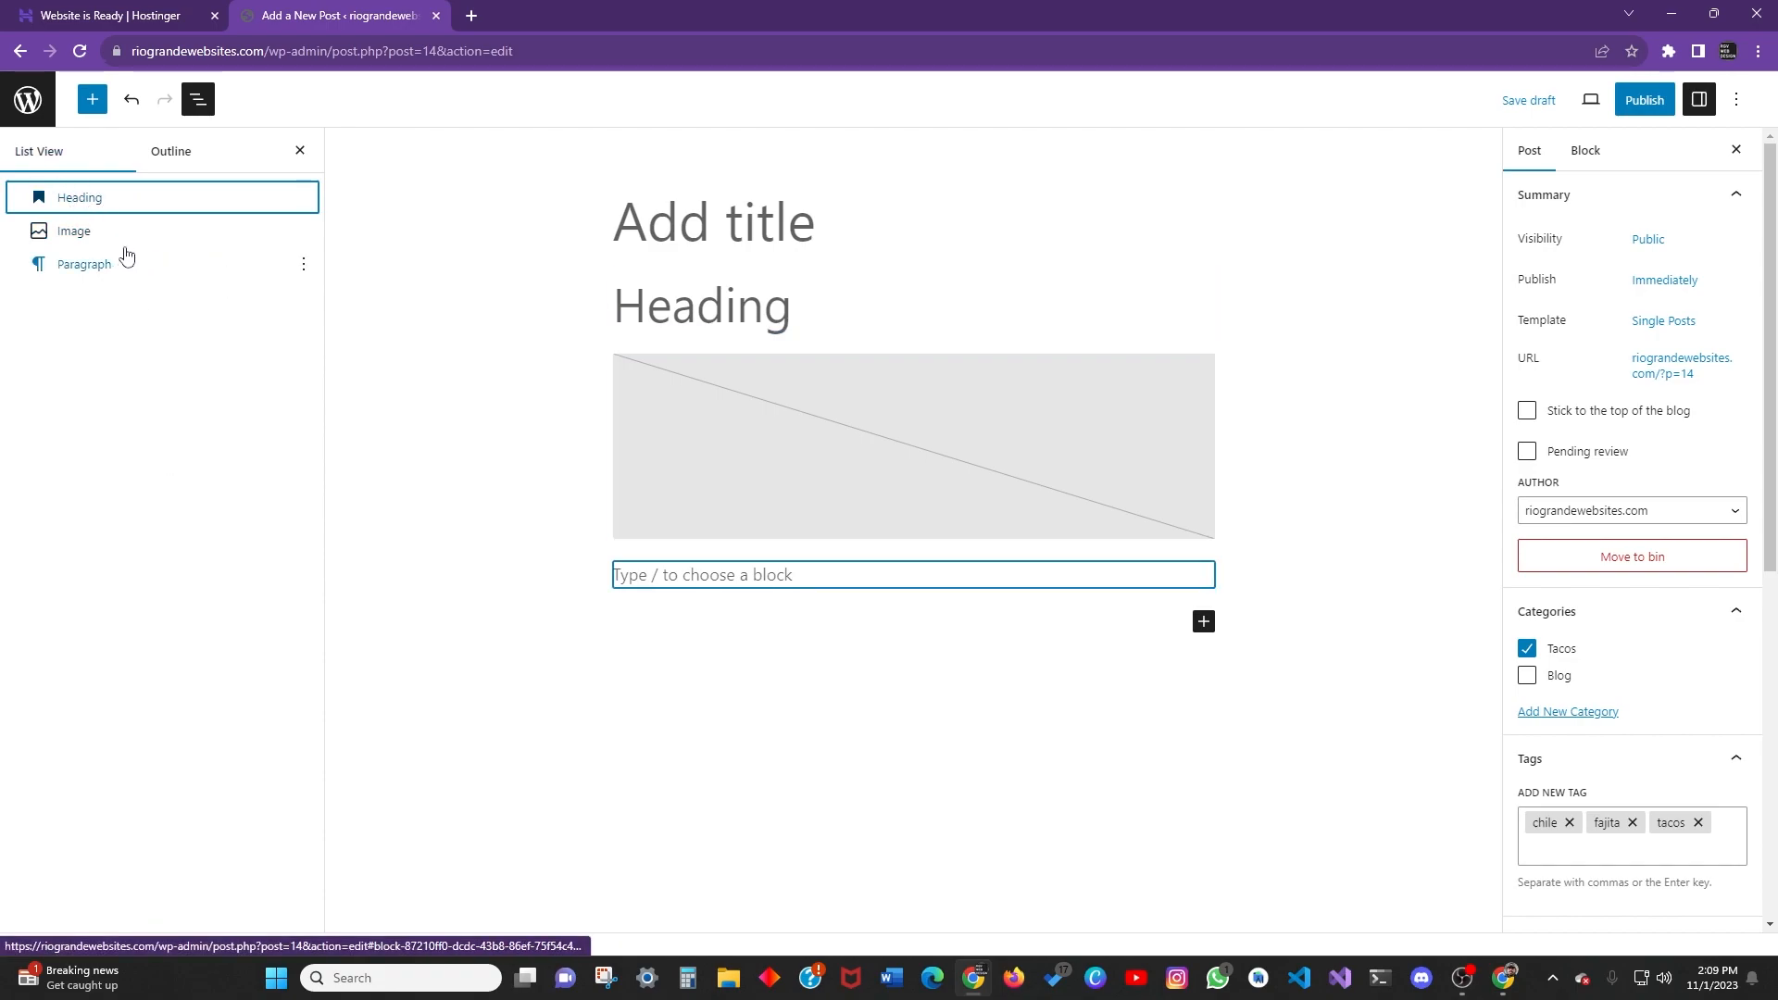
pyautogui.click(185, 160)
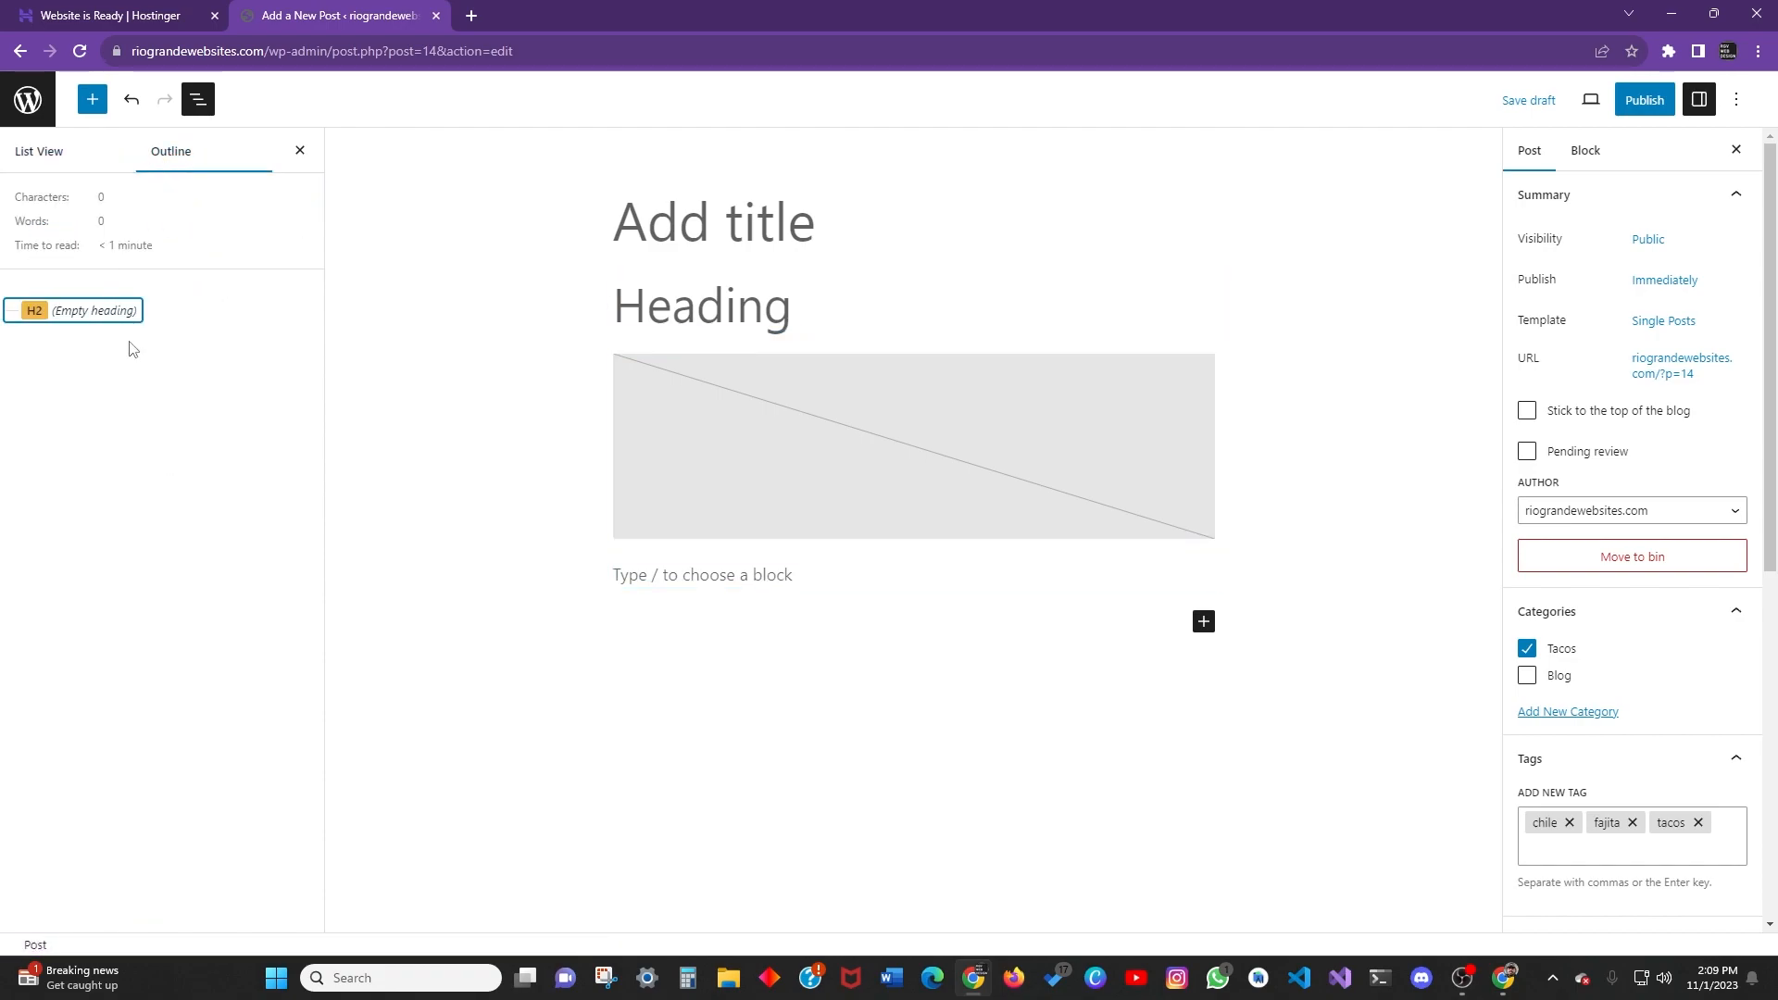
pyautogui.click(41, 154)
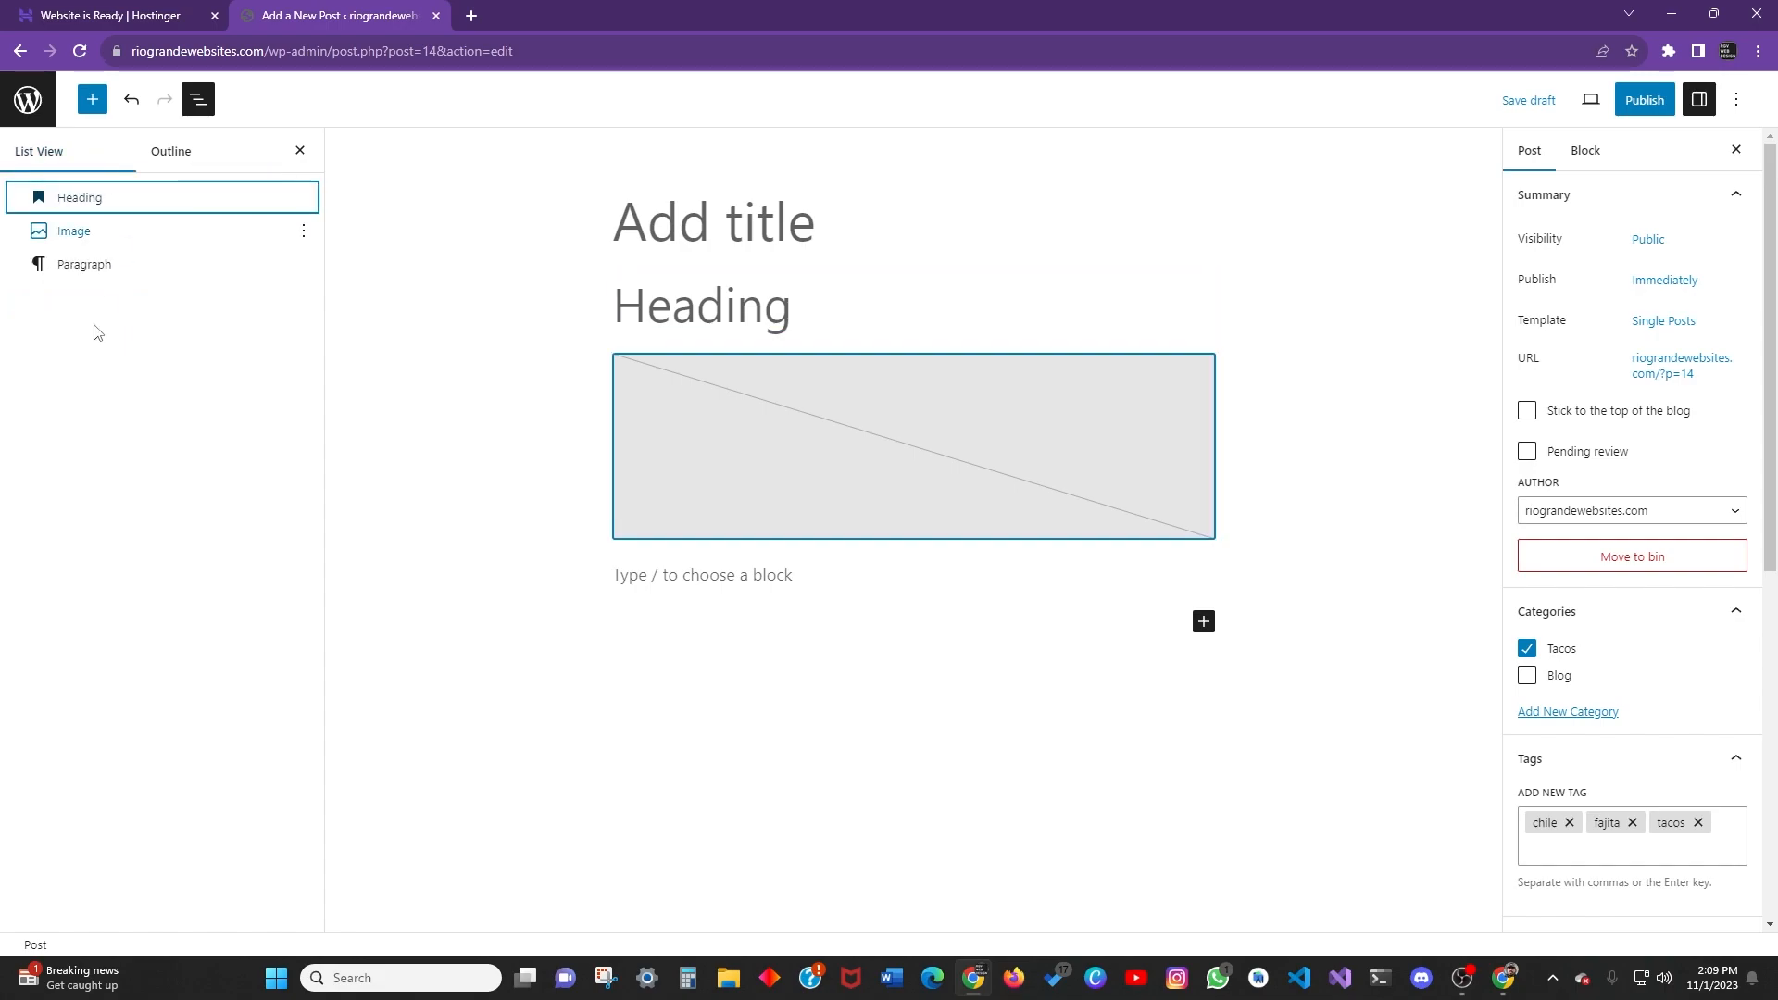
# Scroll through the full block library from the + inserter, then close it.
pyautogui.click(93, 100)
pyautogui.scroll(-15, 153, 364)
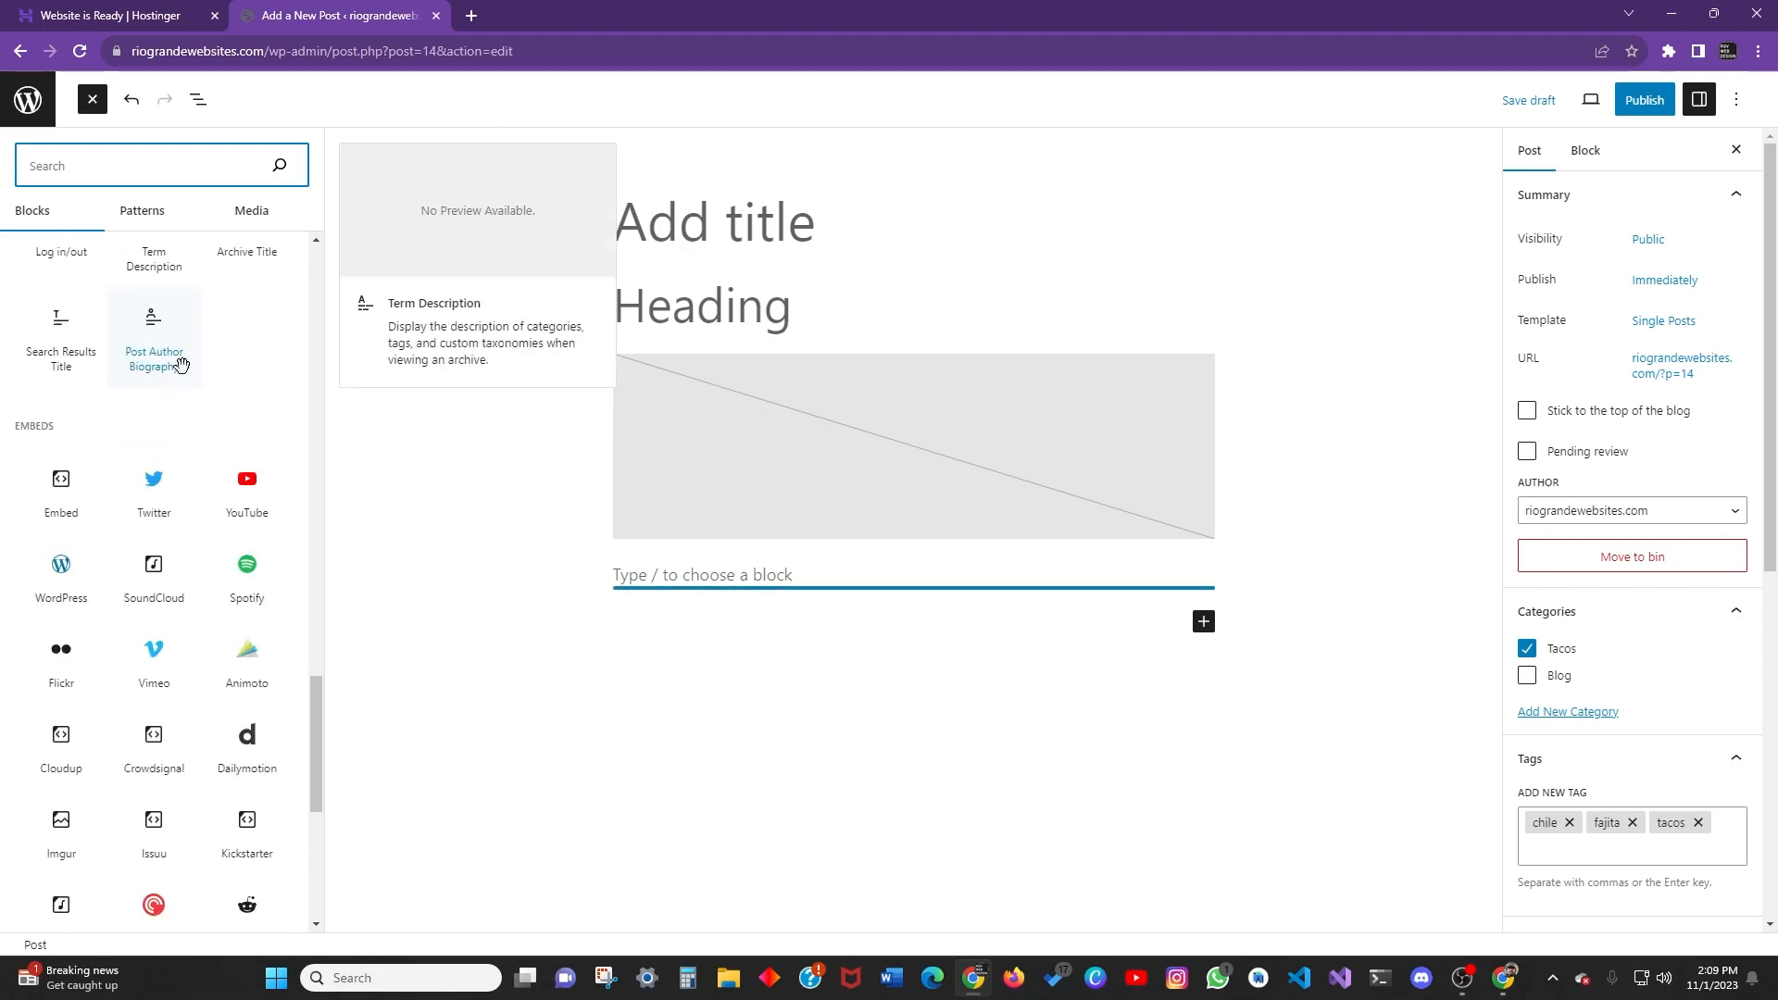
pyautogui.scroll(-5, 185, 389)
pyautogui.moveTo(315, 801); pyautogui.dragTo(315, 182)
pyautogui.scroll(-15, 166, 337)
pyautogui.moveTo(317, 532); pyautogui.dragTo(315, 170)
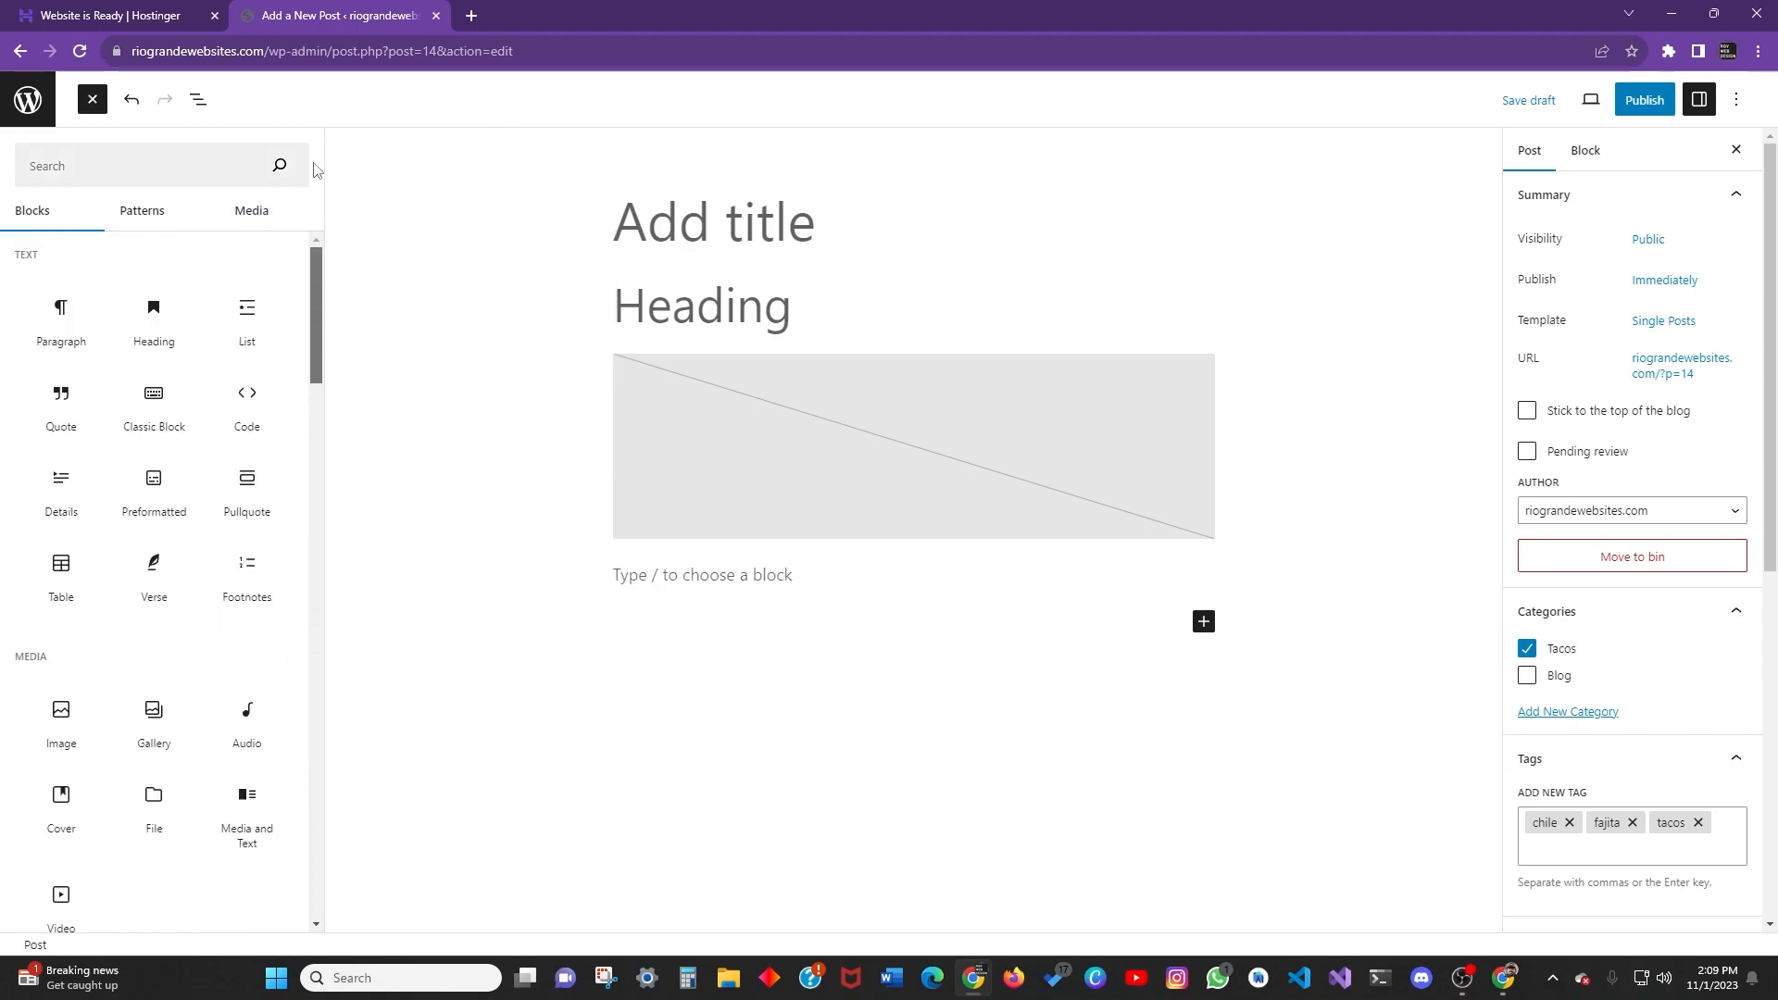
pyautogui.scroll(-20, 102, 330)
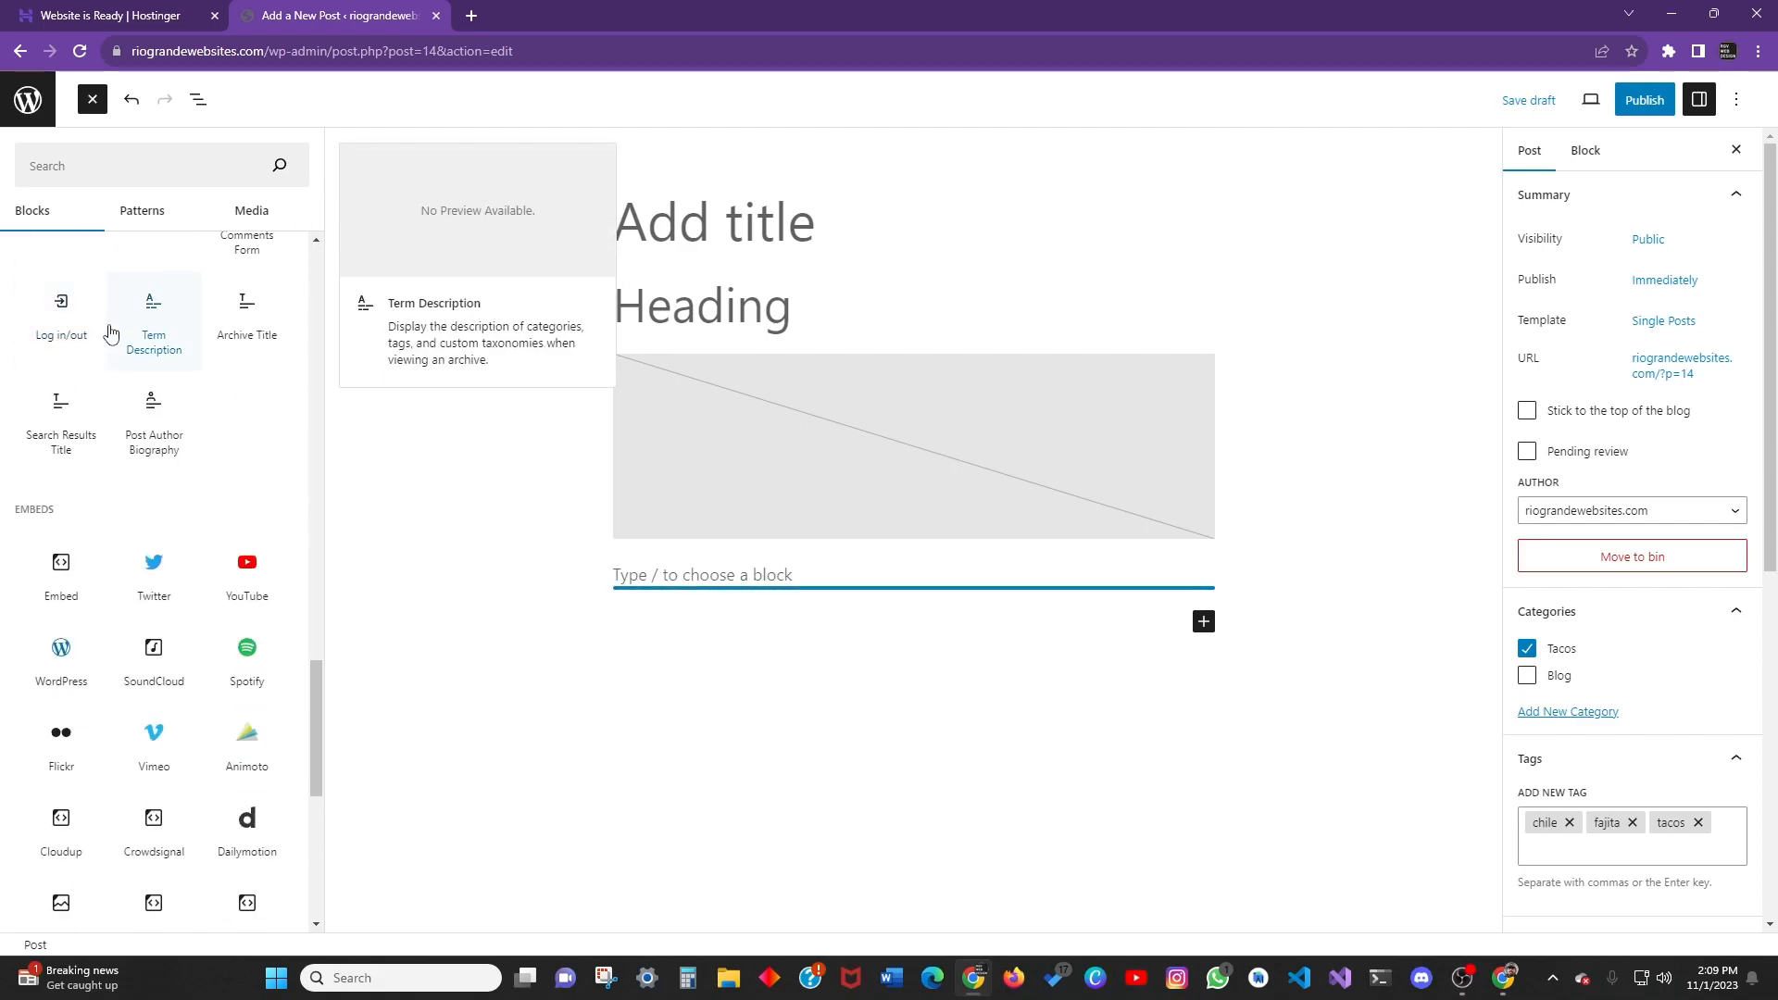
pyautogui.moveTo(314, 827); pyautogui.dragTo(246, 222)
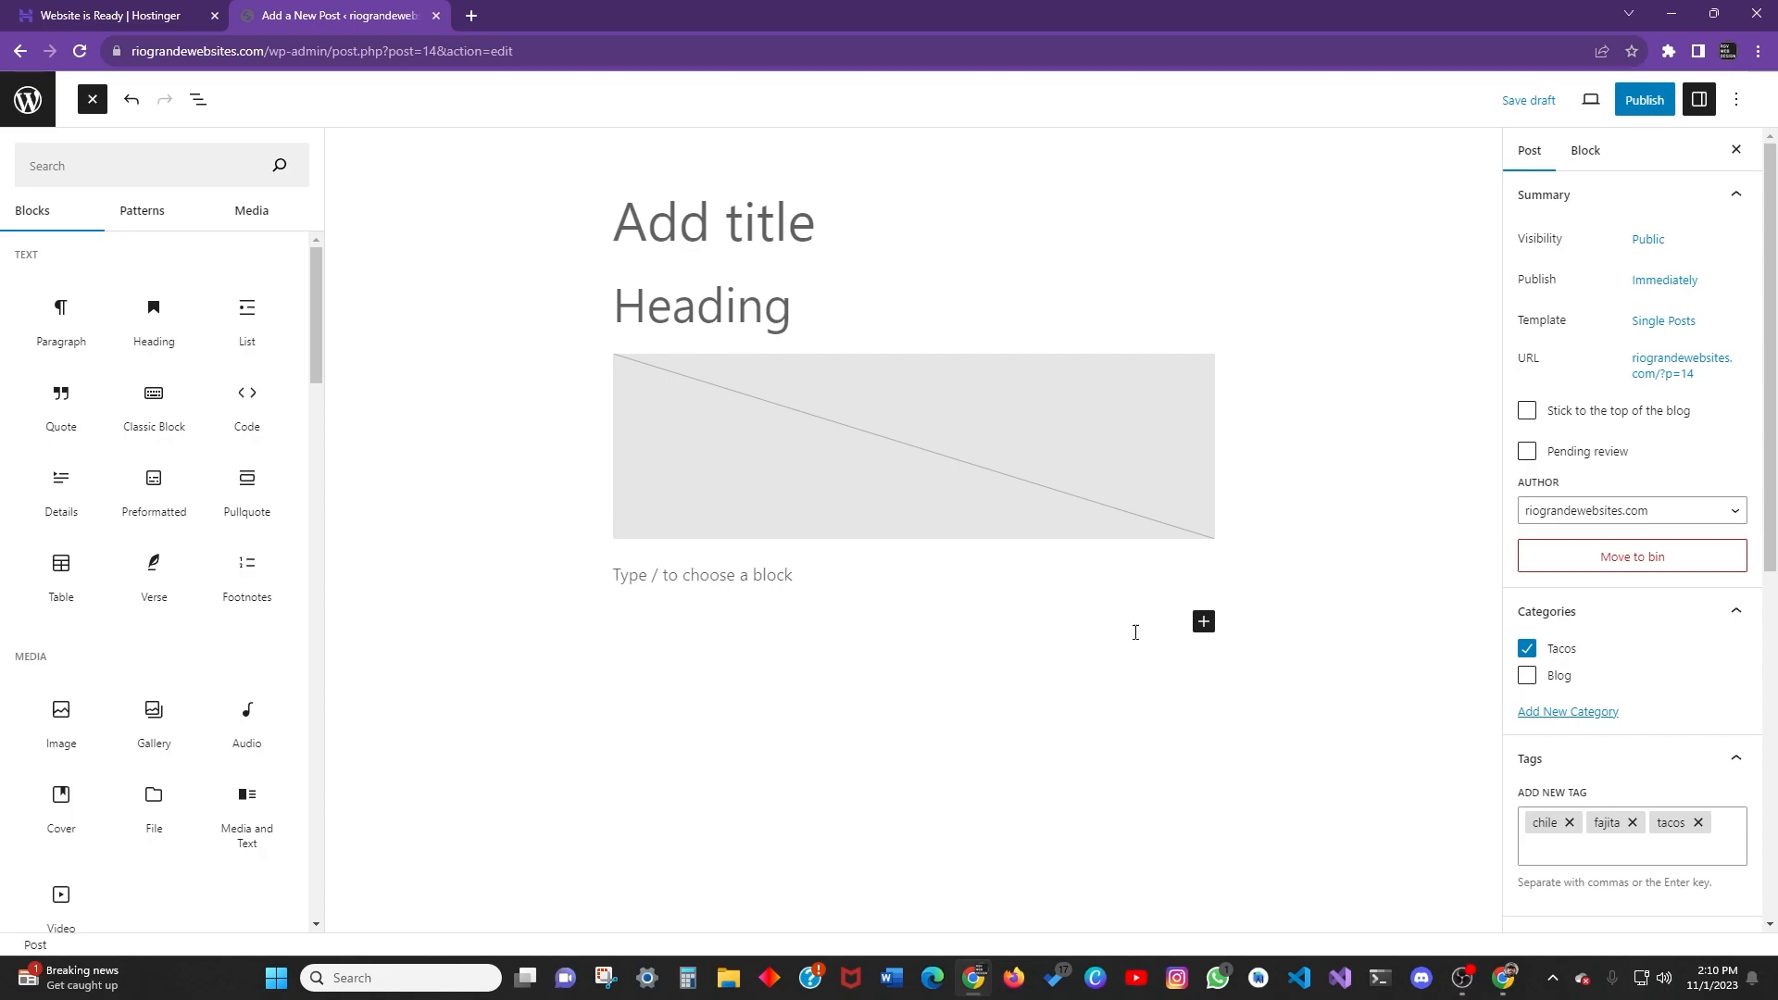
pyautogui.click(1204, 622)
# Insert a Verse block from the full block library.
pyautogui.click(1042, 624)
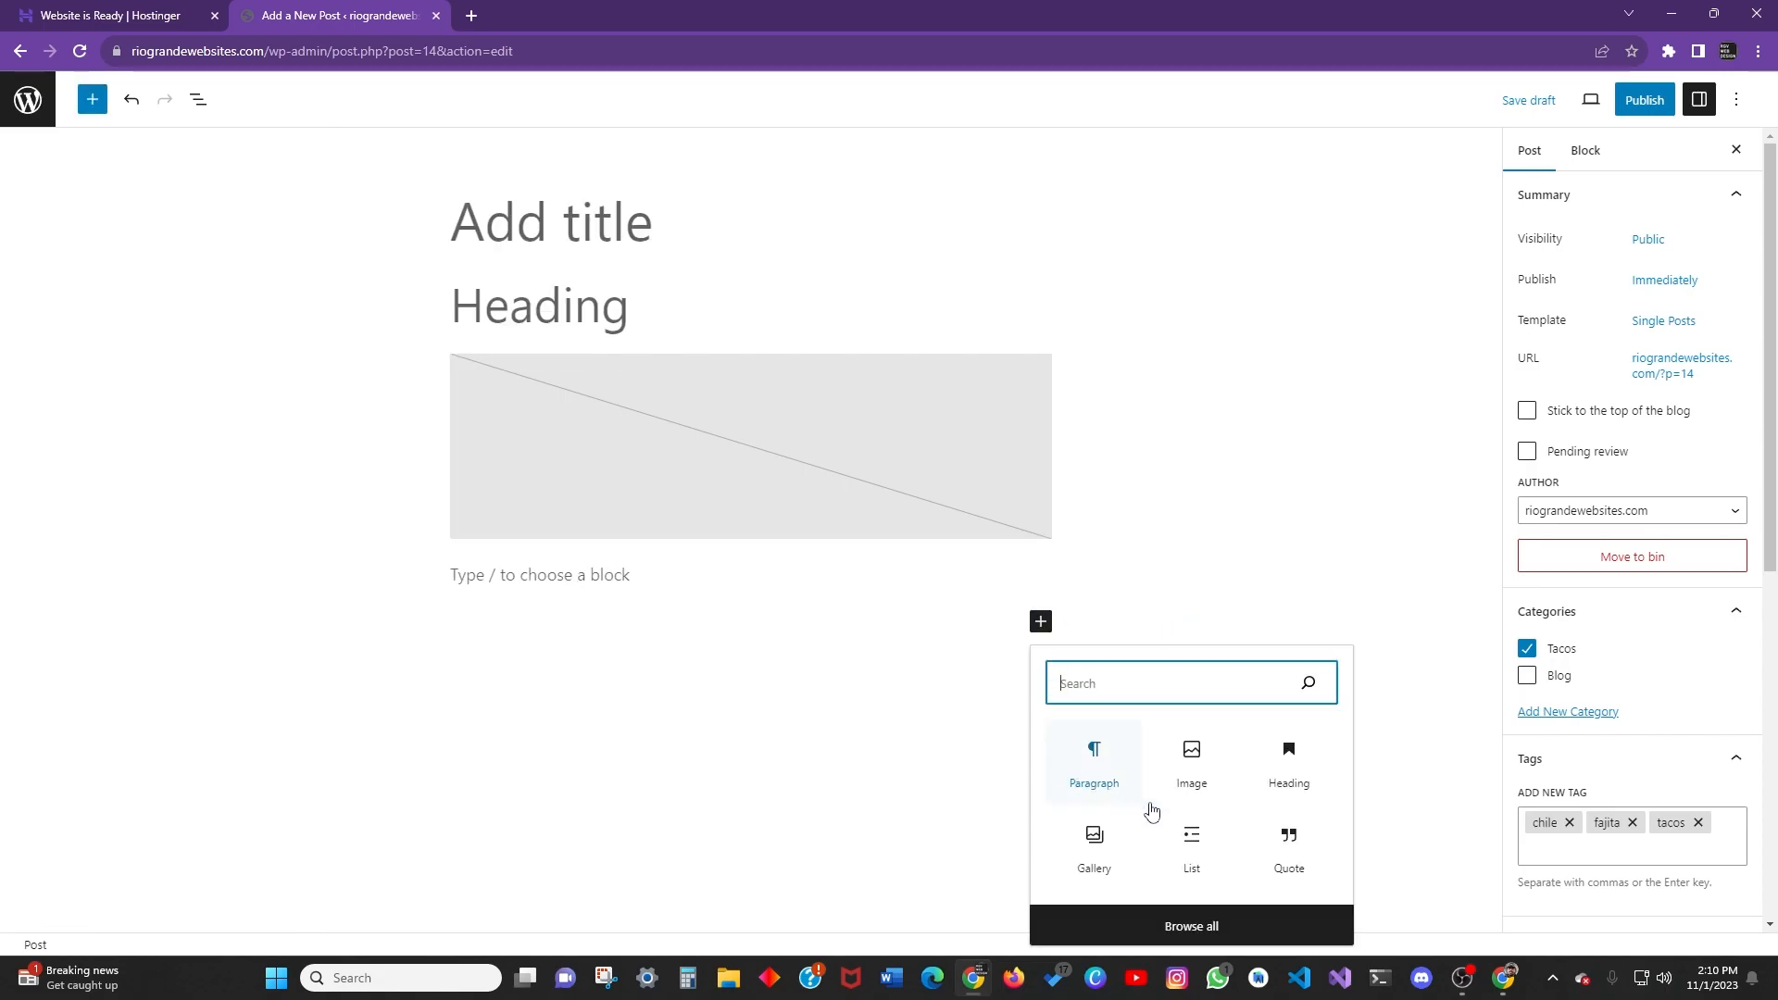
pyautogui.click(1190, 924)
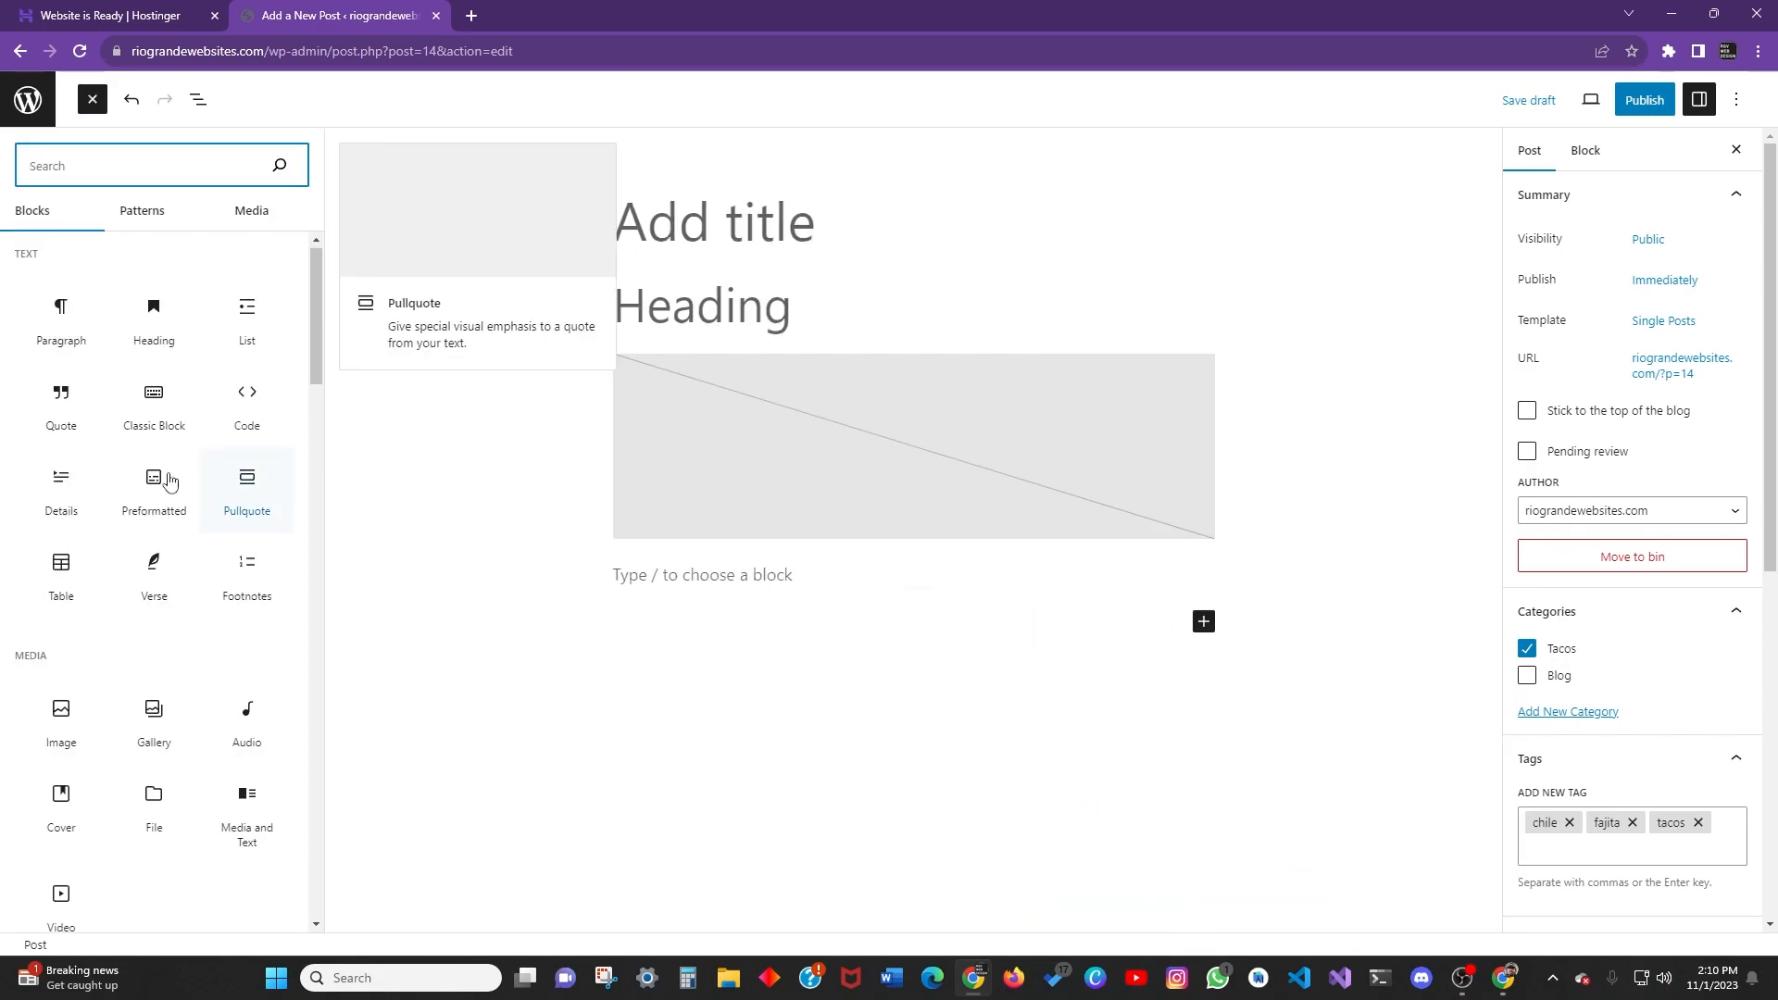
pyautogui.click(1208, 627)
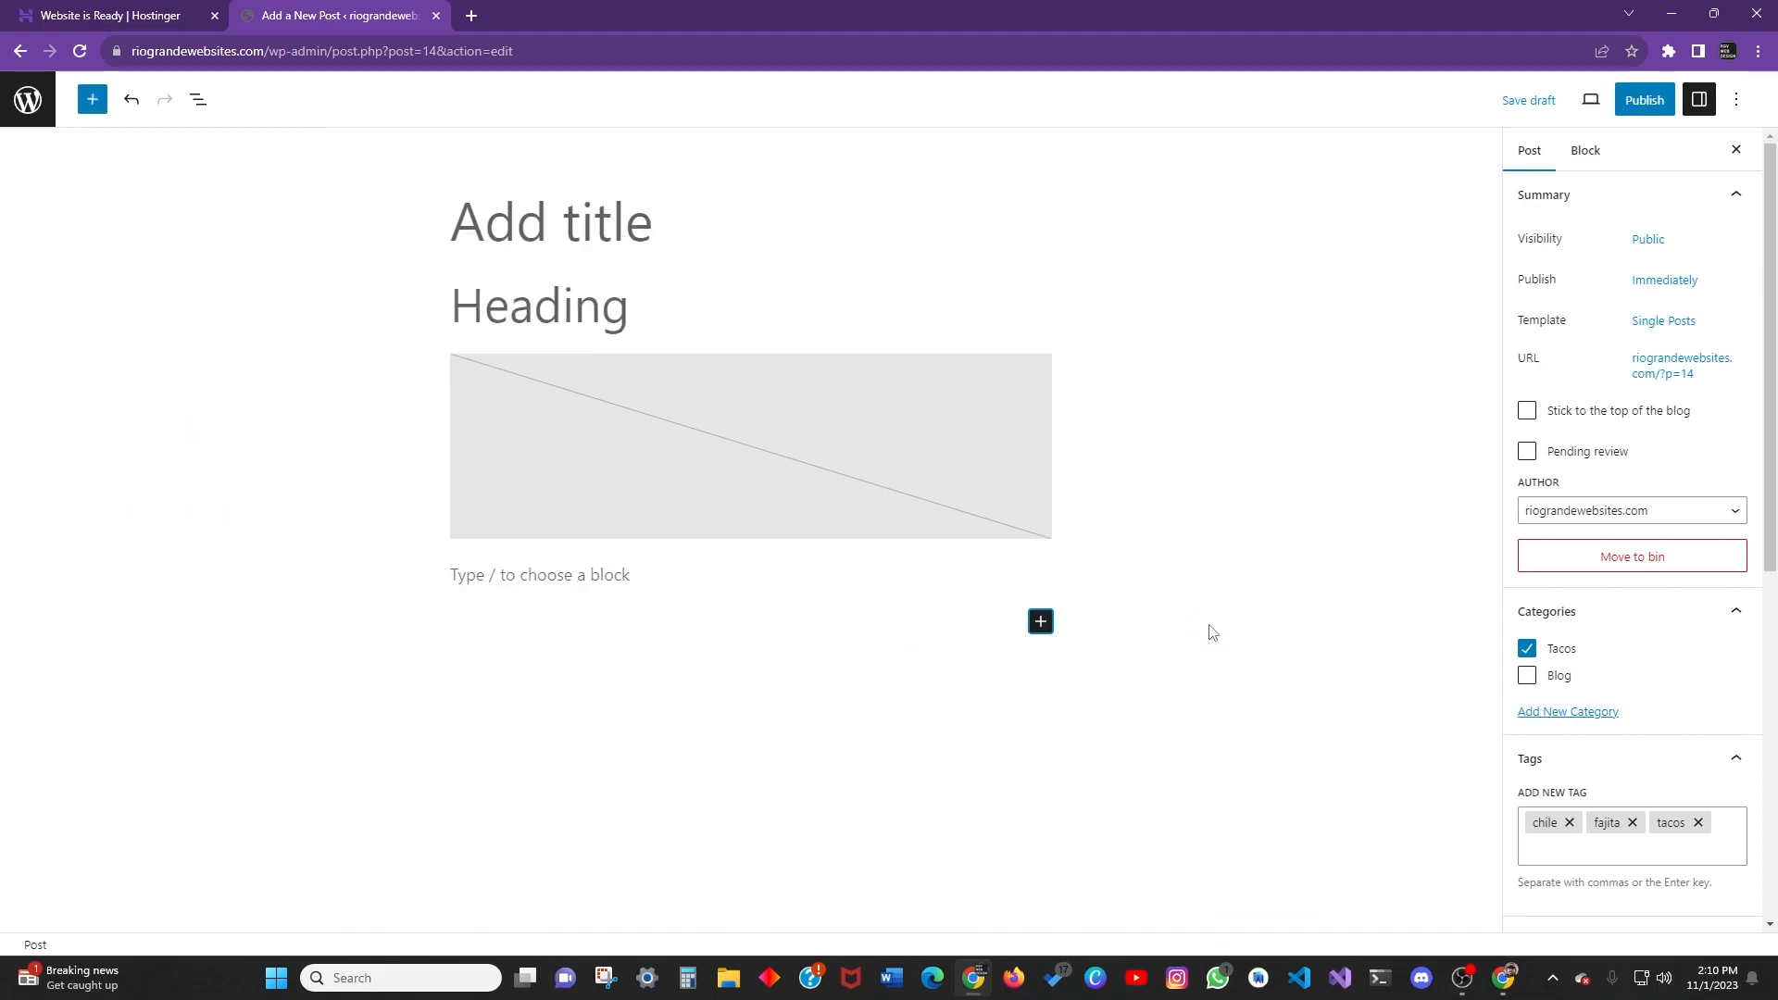
pyautogui.click(1041, 622)
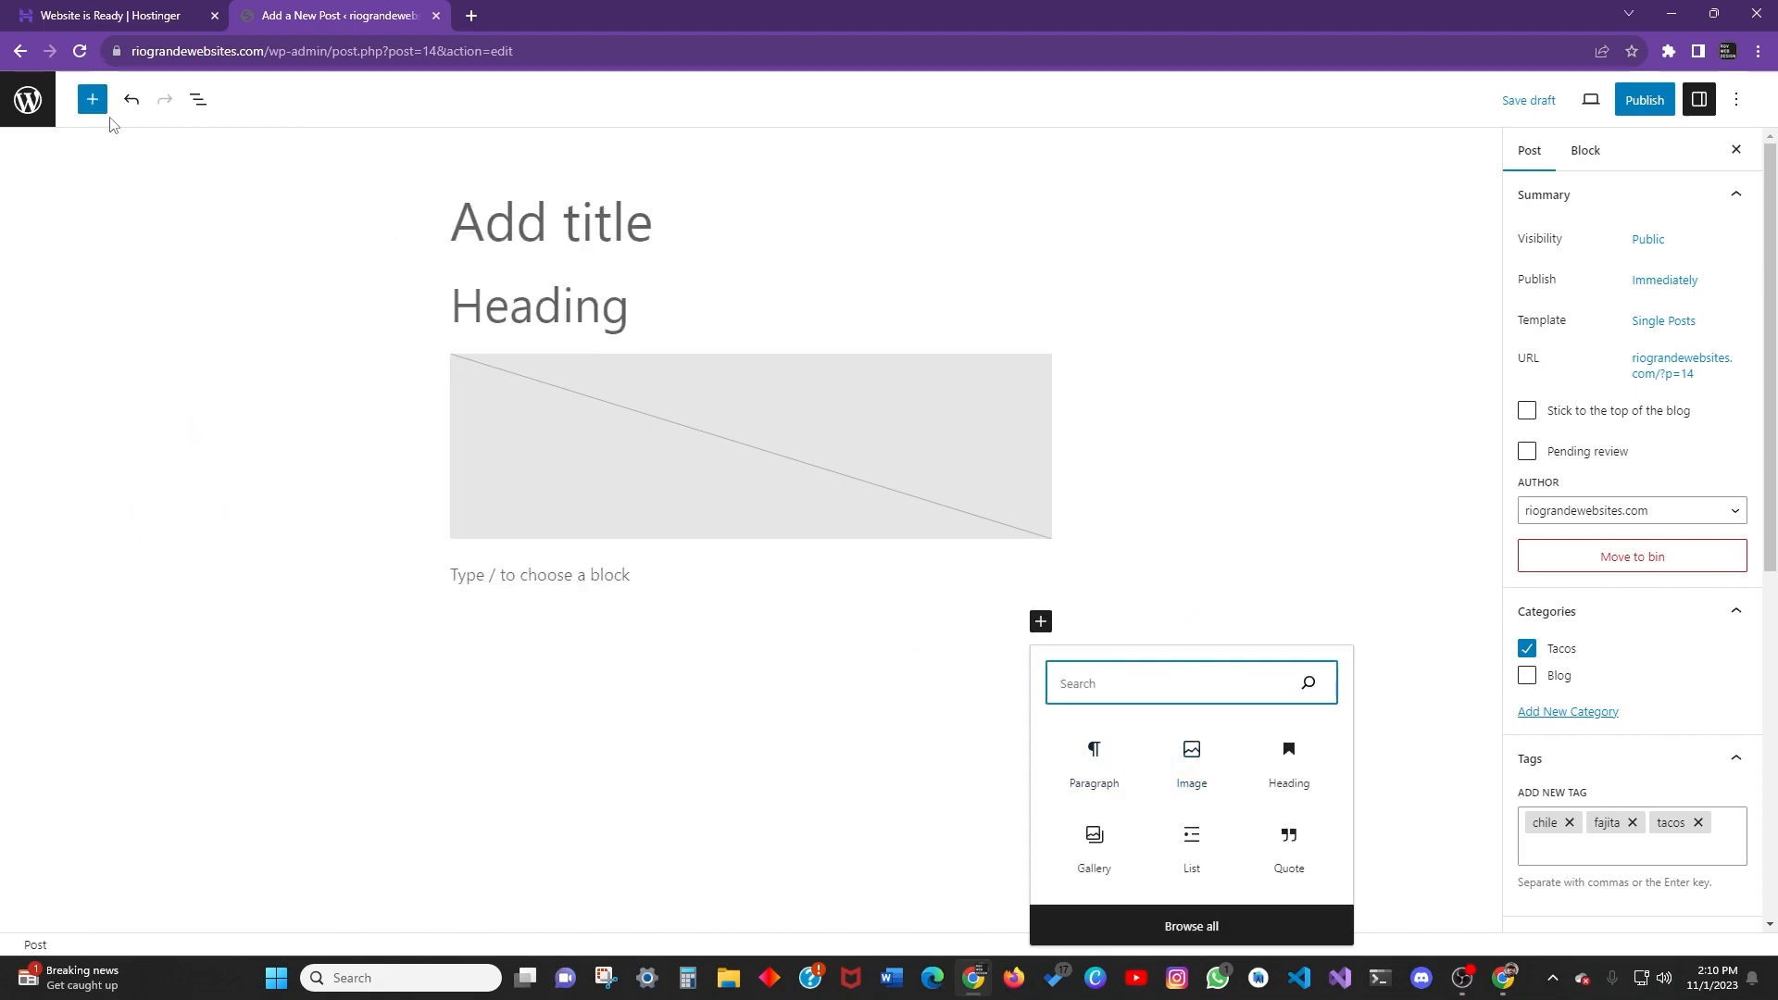
pyautogui.click(92, 100)
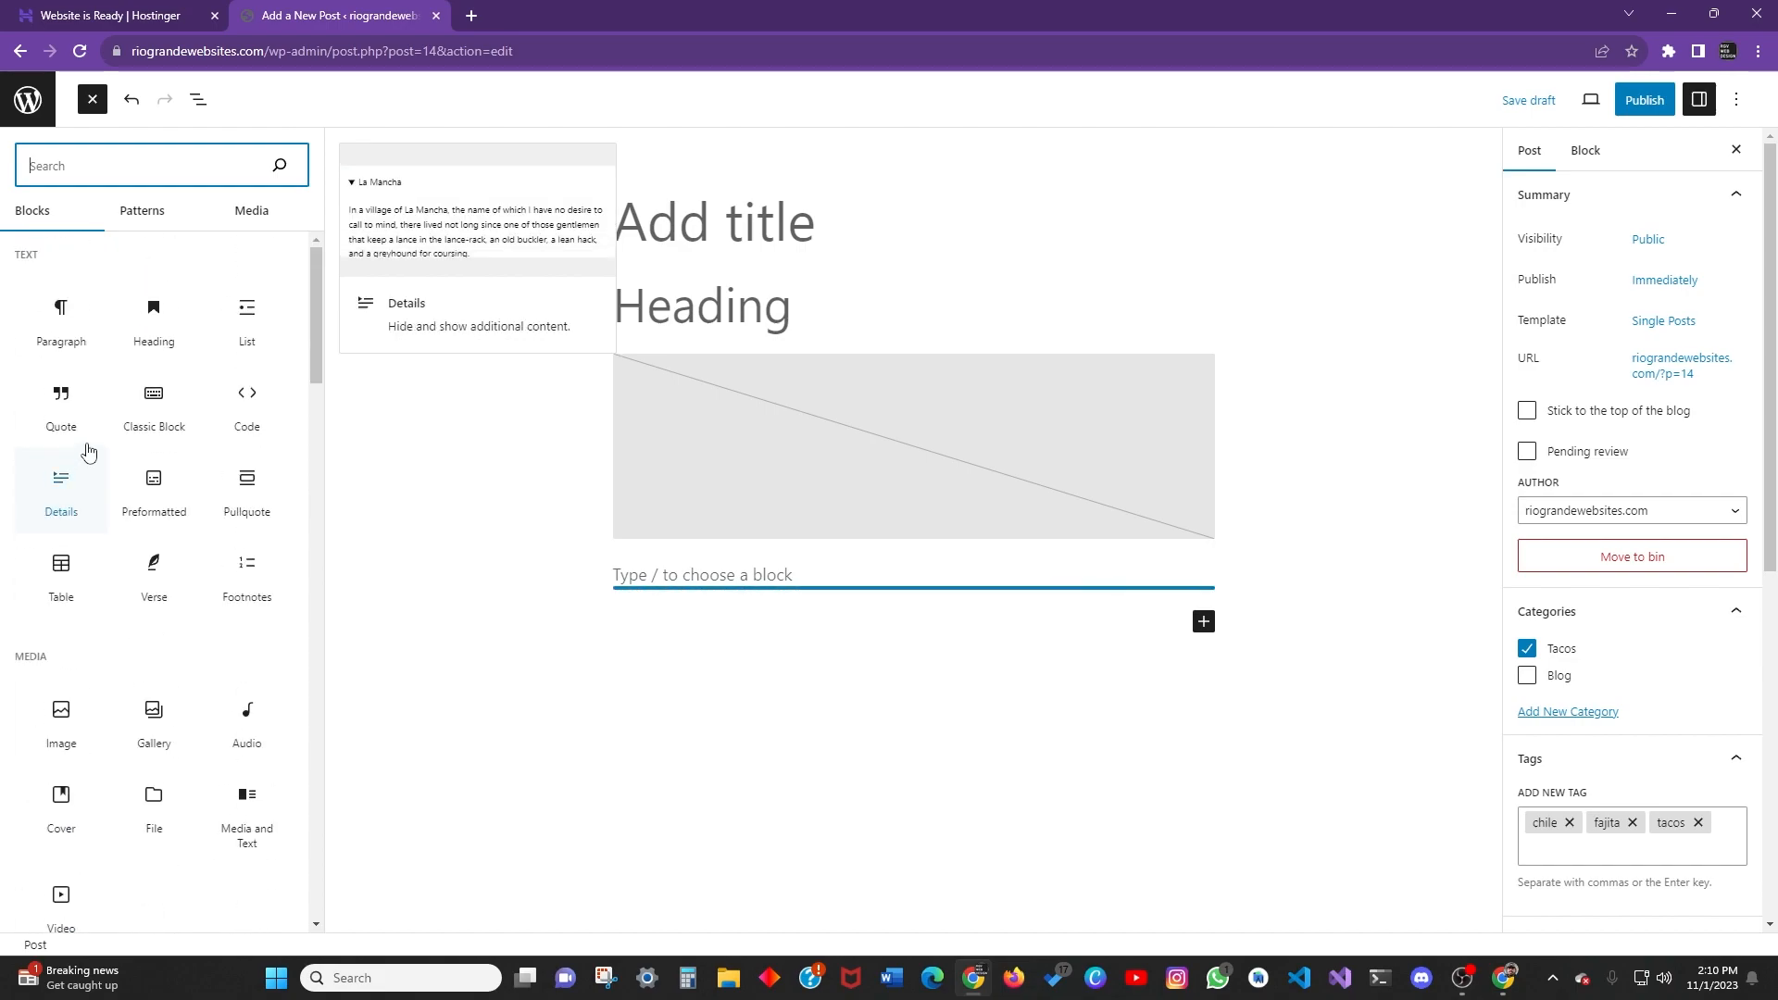
pyautogui.click(157, 594)
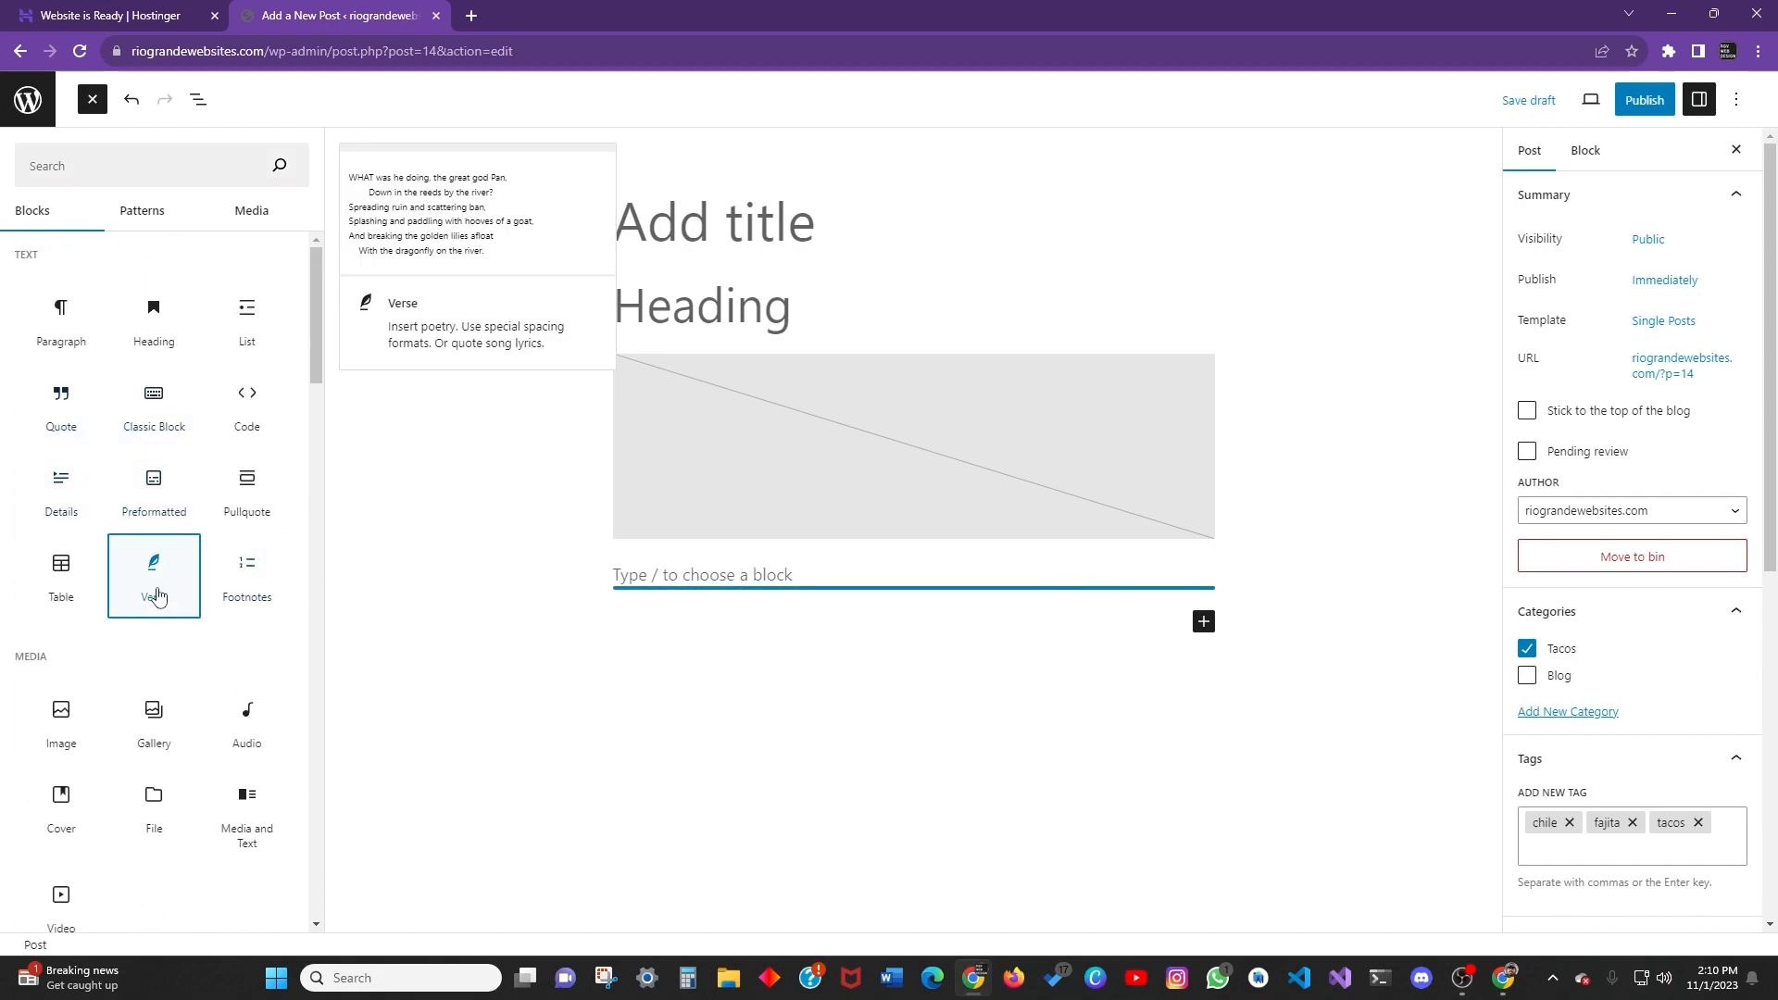
# Type 'Tacos are good' in the verse and add a Gallery block below it.
pyautogui.write('Tacos are good')
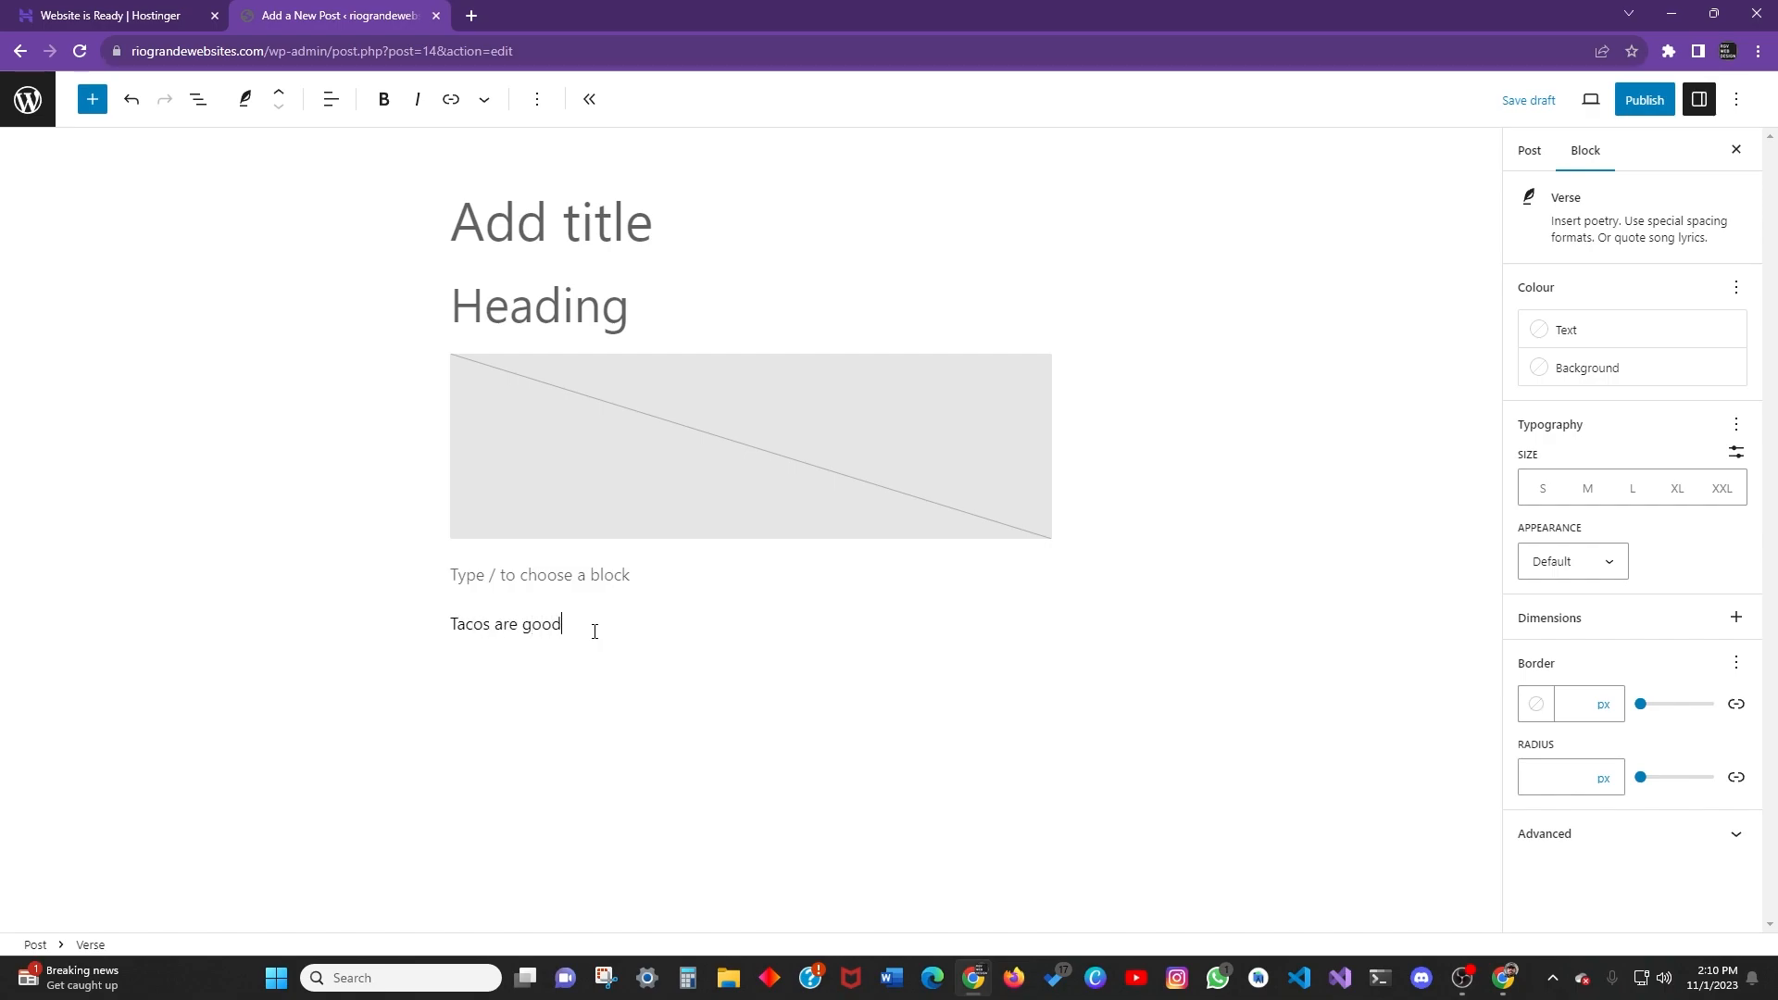
pyautogui.click(526, 653)
pyautogui.click(1038, 672)
pyautogui.click(1140, 660)
pyautogui.click(1042, 672)
pyautogui.click(1099, 658)
pyautogui.click(1052, 675)
pyautogui.click(1192, 546)
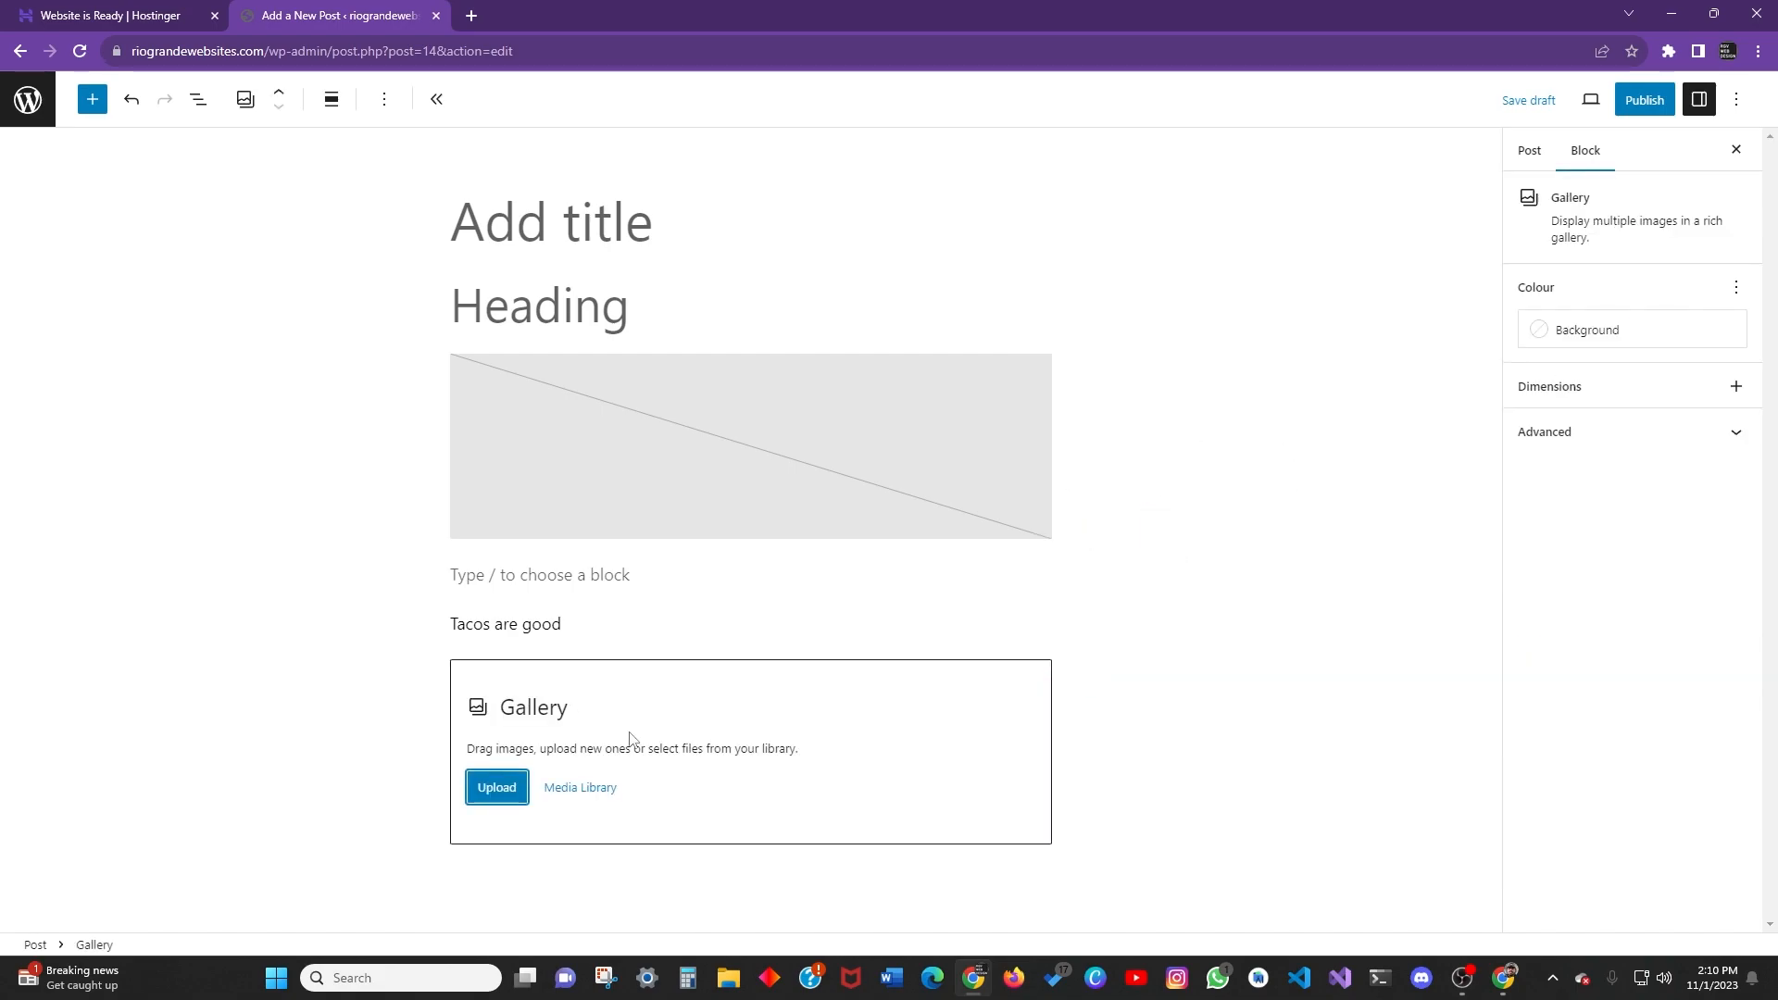
# Select the image placeholder block and open its Transform To menu.
pyautogui.click(331, 99)
pyautogui.click(531, 405)
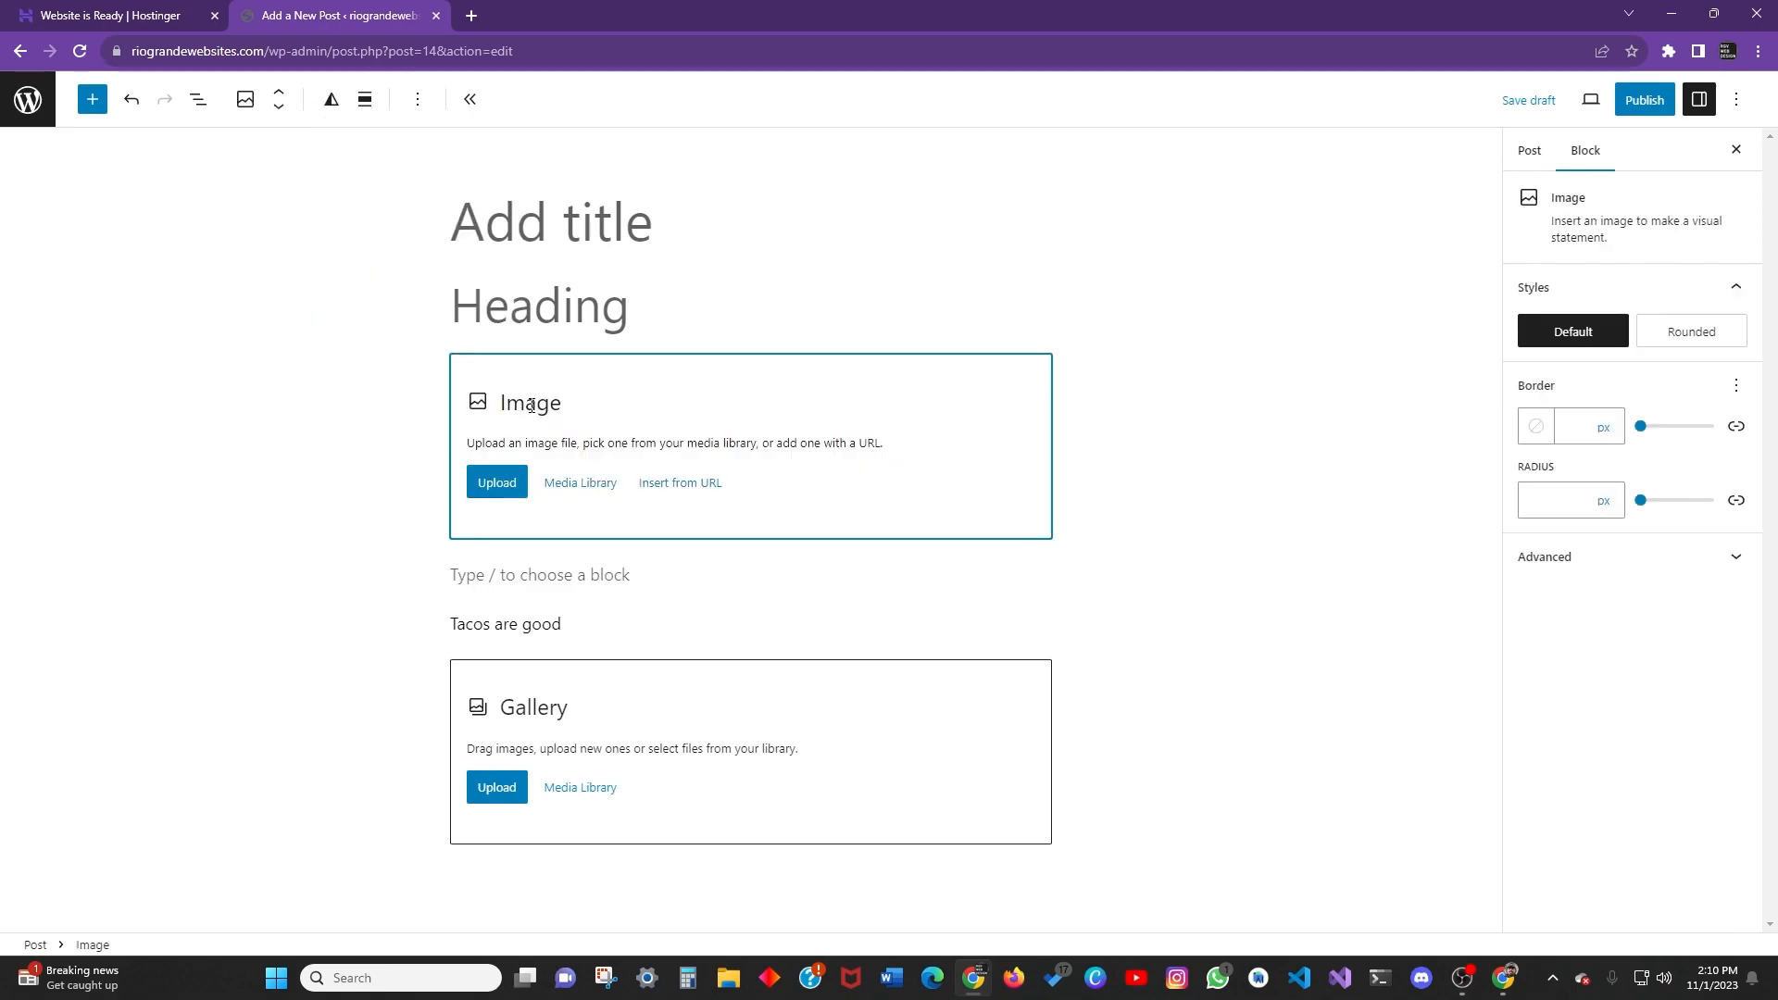
pyautogui.click(654, 714)
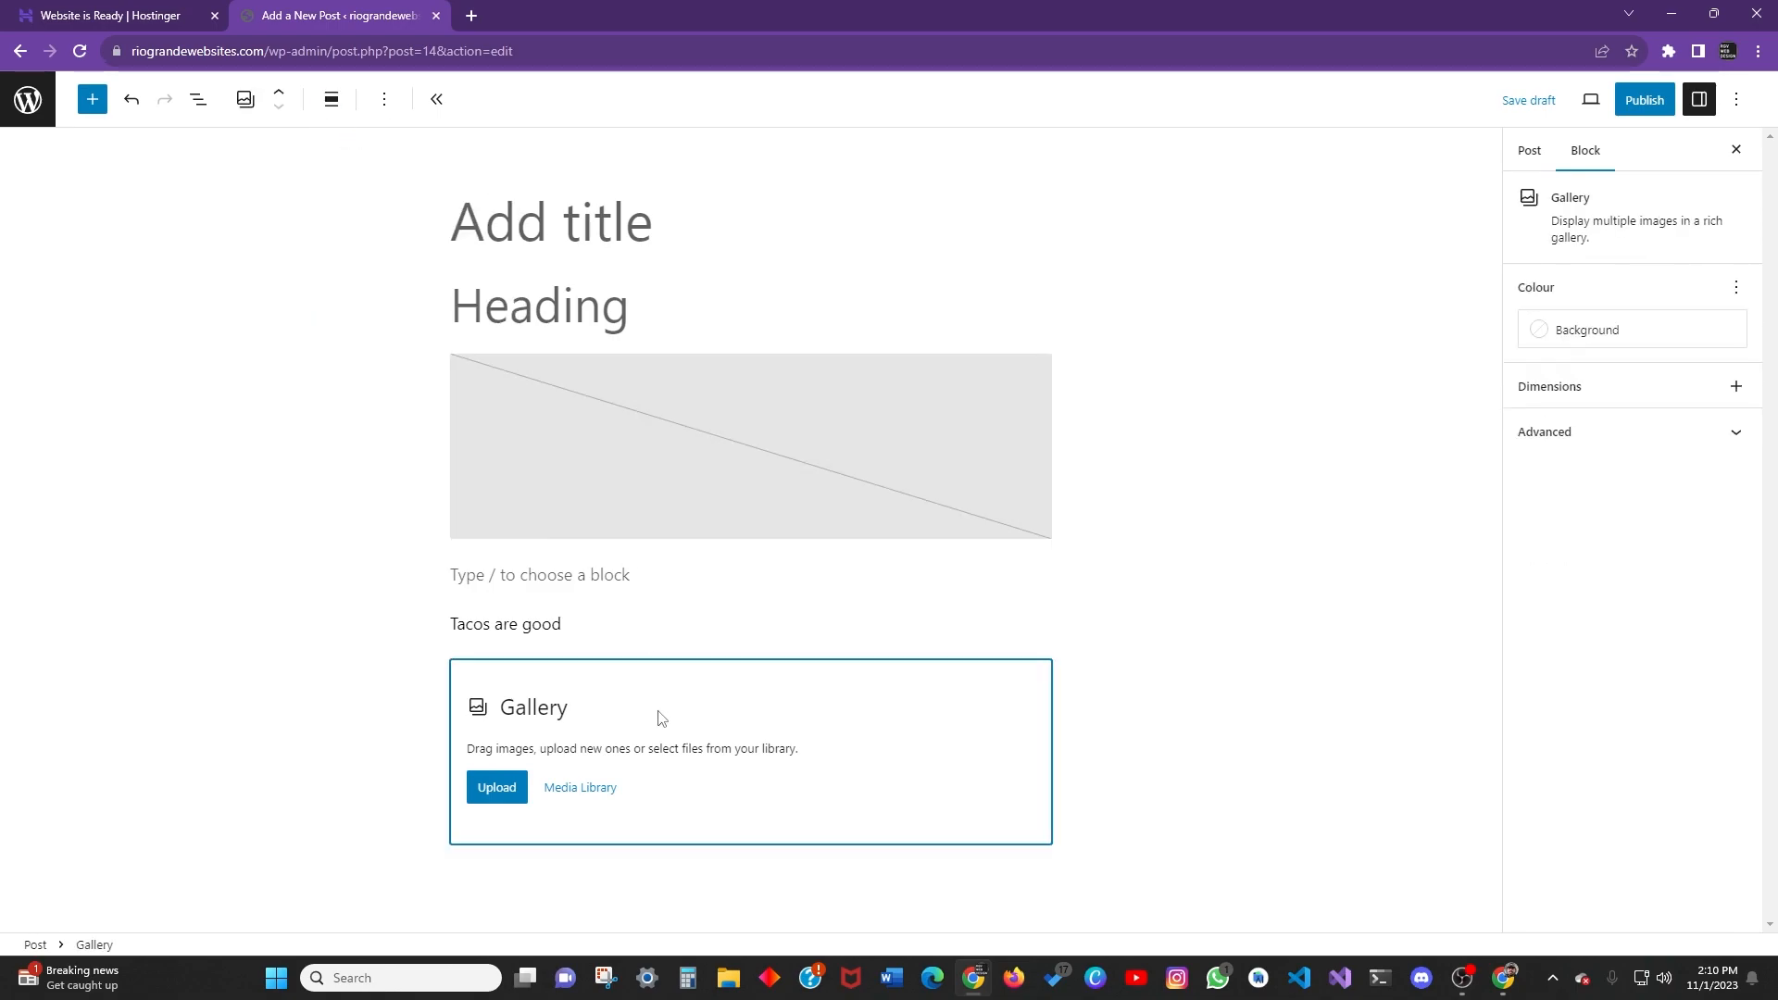
pyautogui.click(583, 365)
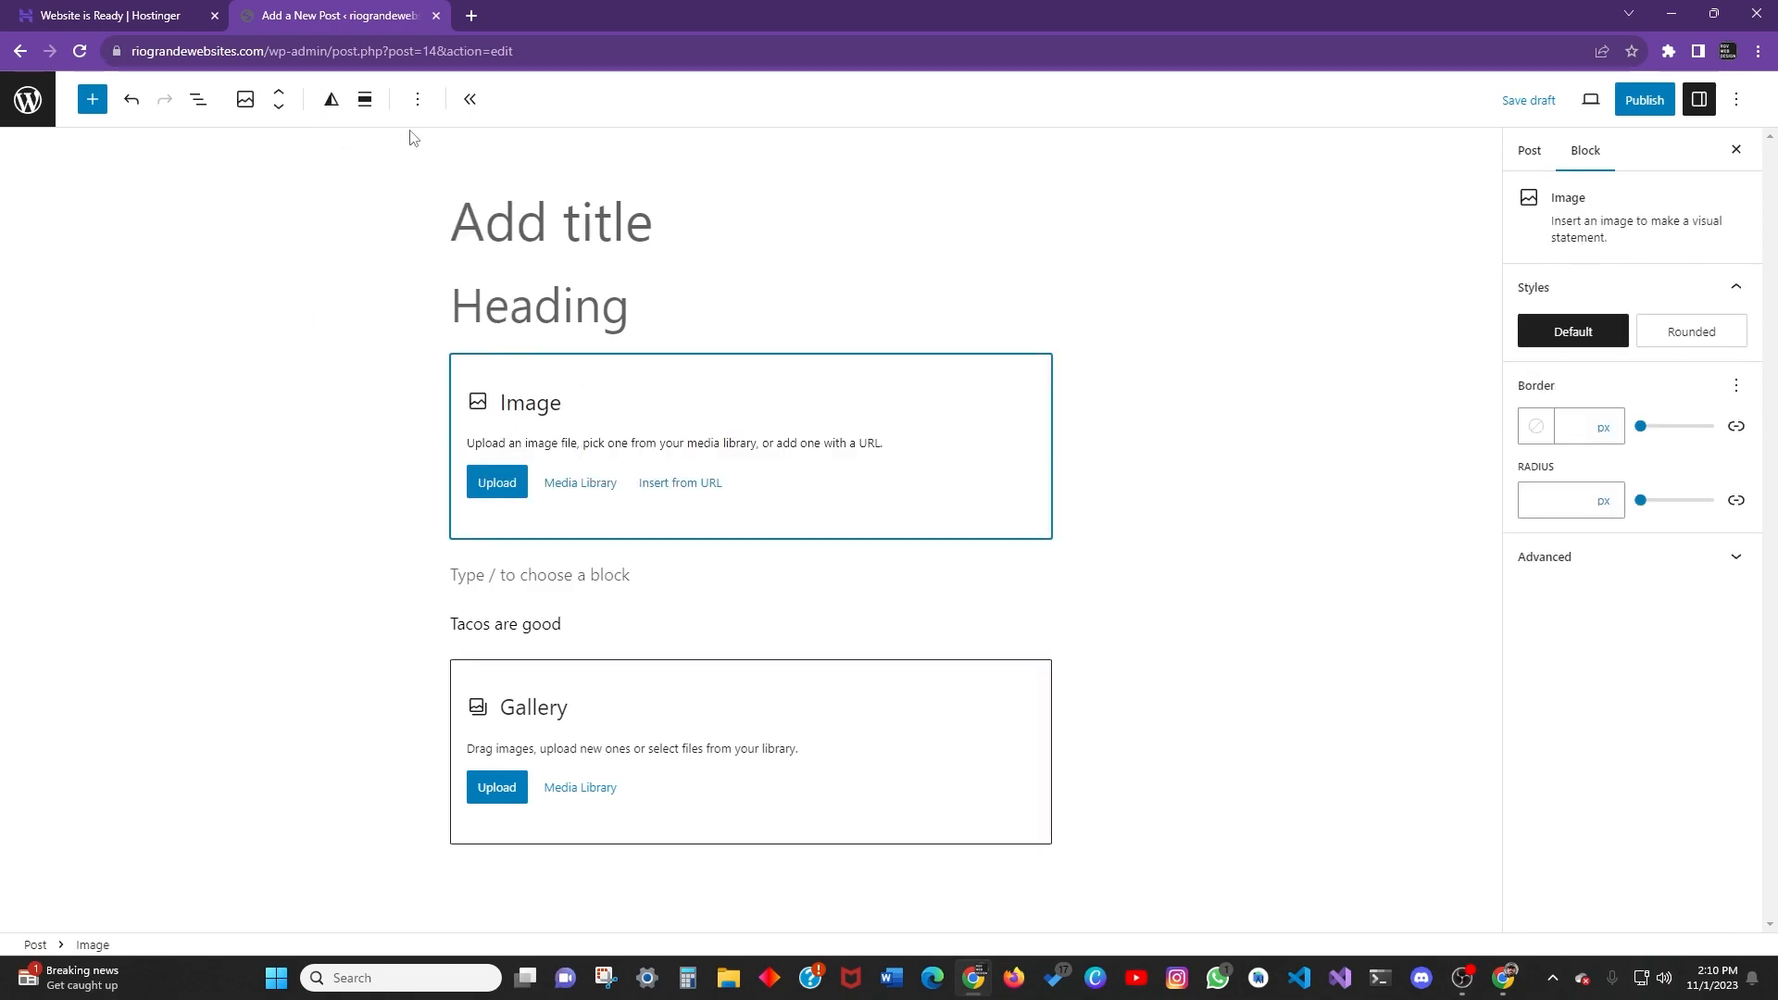
pyautogui.click(246, 99)
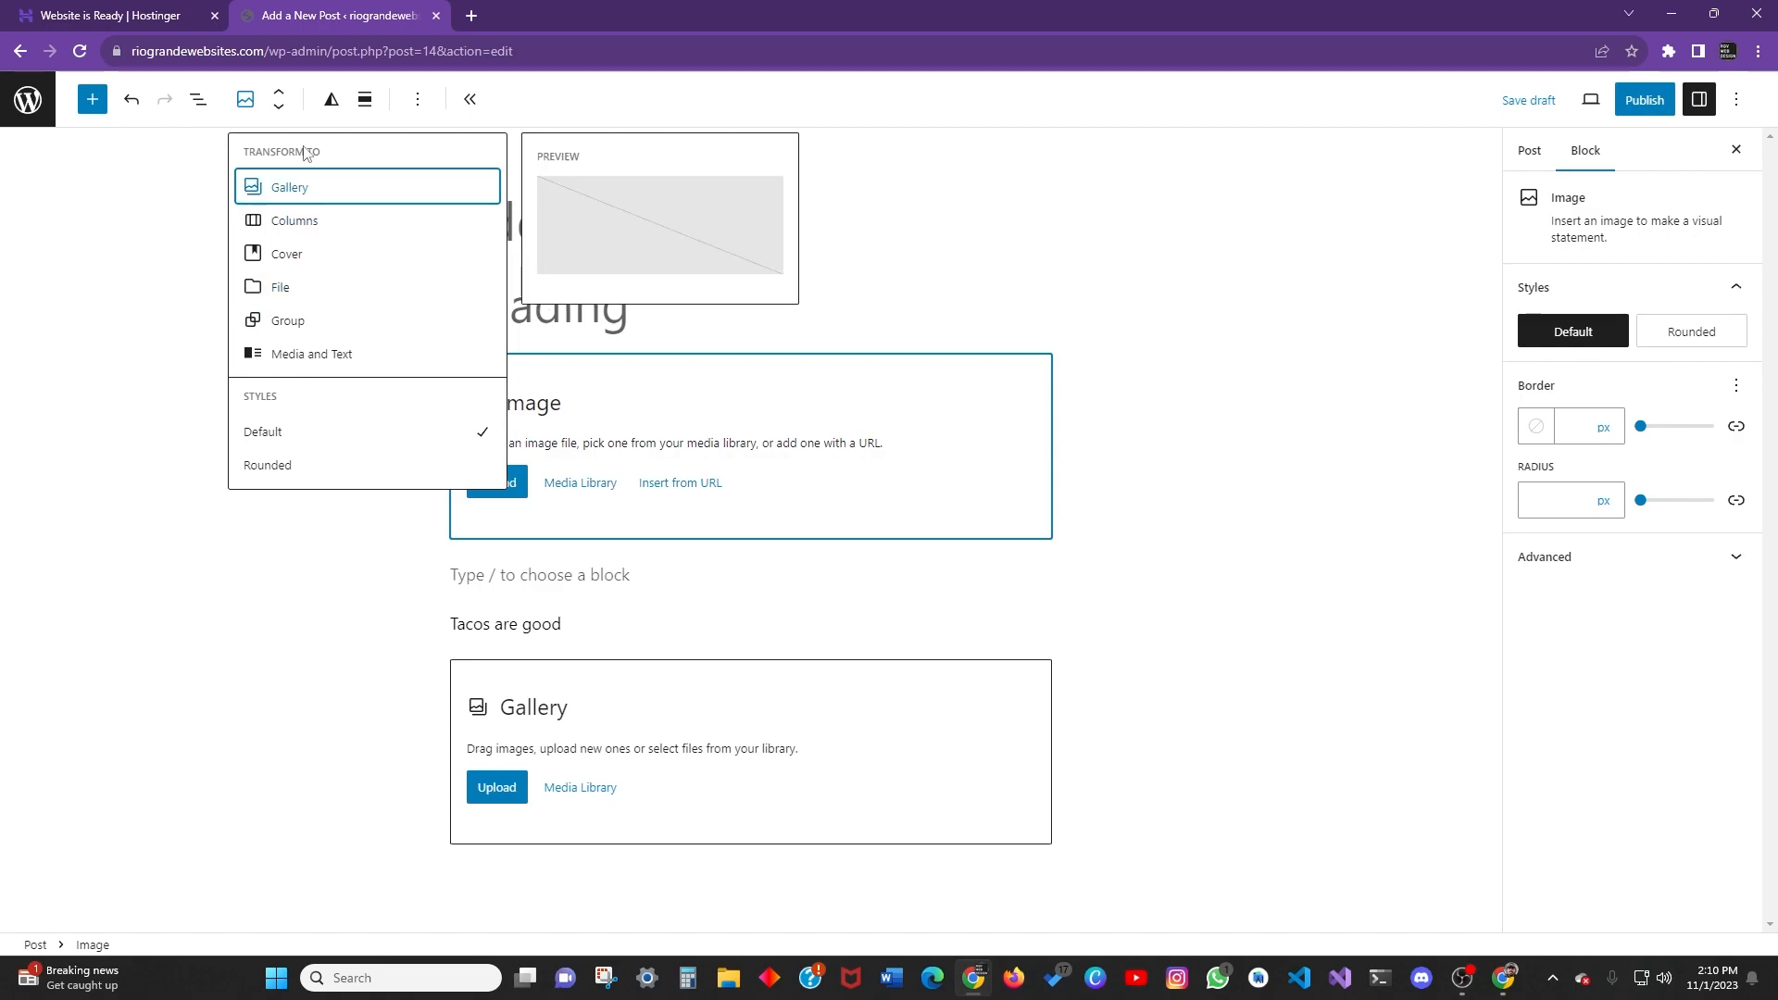
pyautogui.click(280, 99)
pyautogui.click(279, 92)
pyautogui.click(279, 108)
pyautogui.click(279, 108)
pyautogui.click(278, 92)
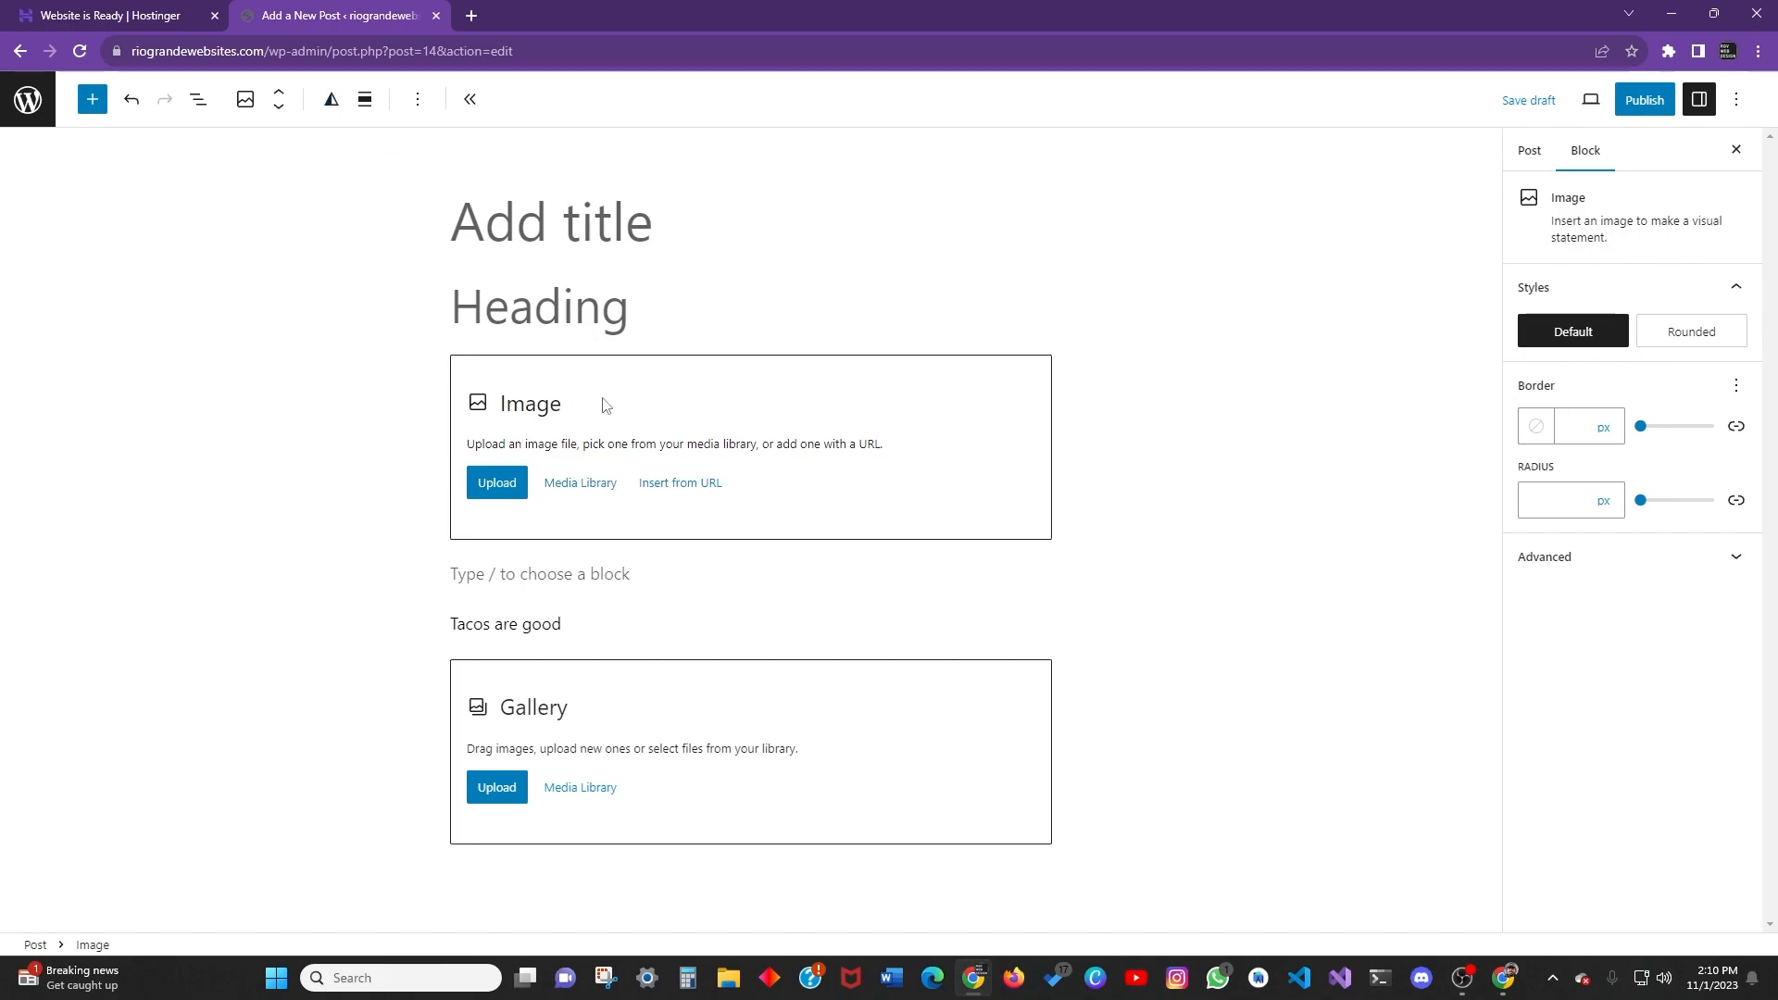
pyautogui.click(607, 674)
pyautogui.click(331, 99)
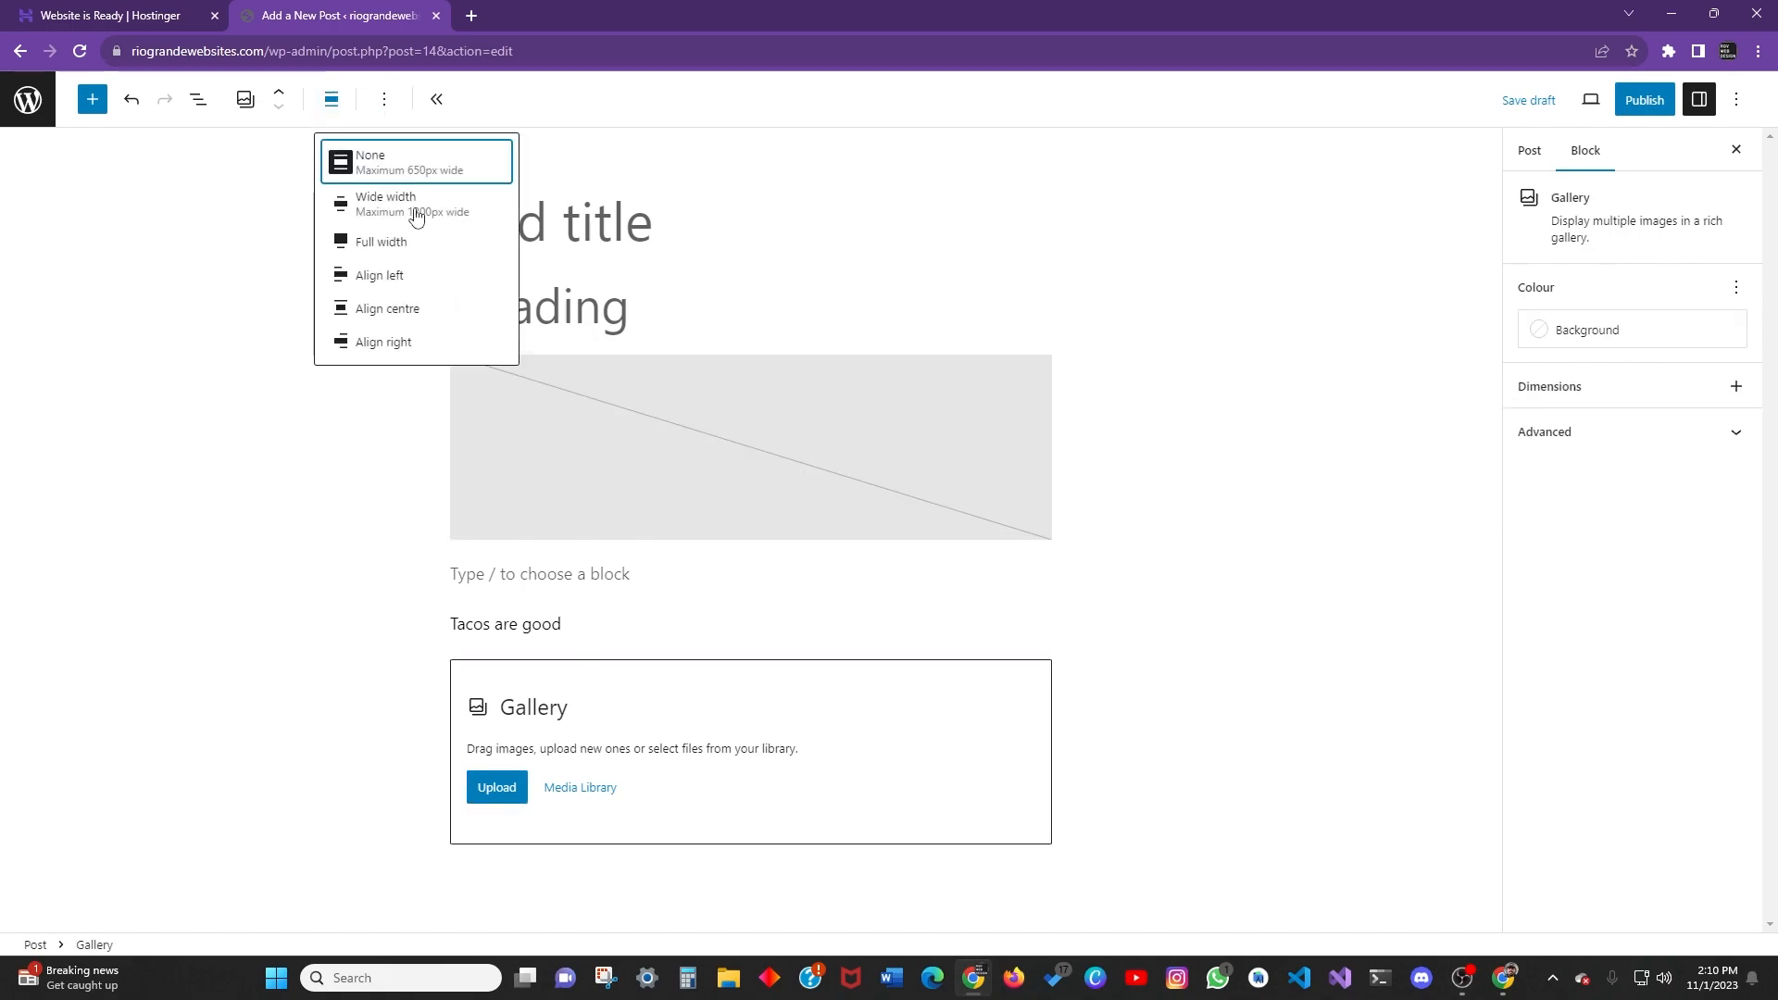
pyautogui.click(384, 100)
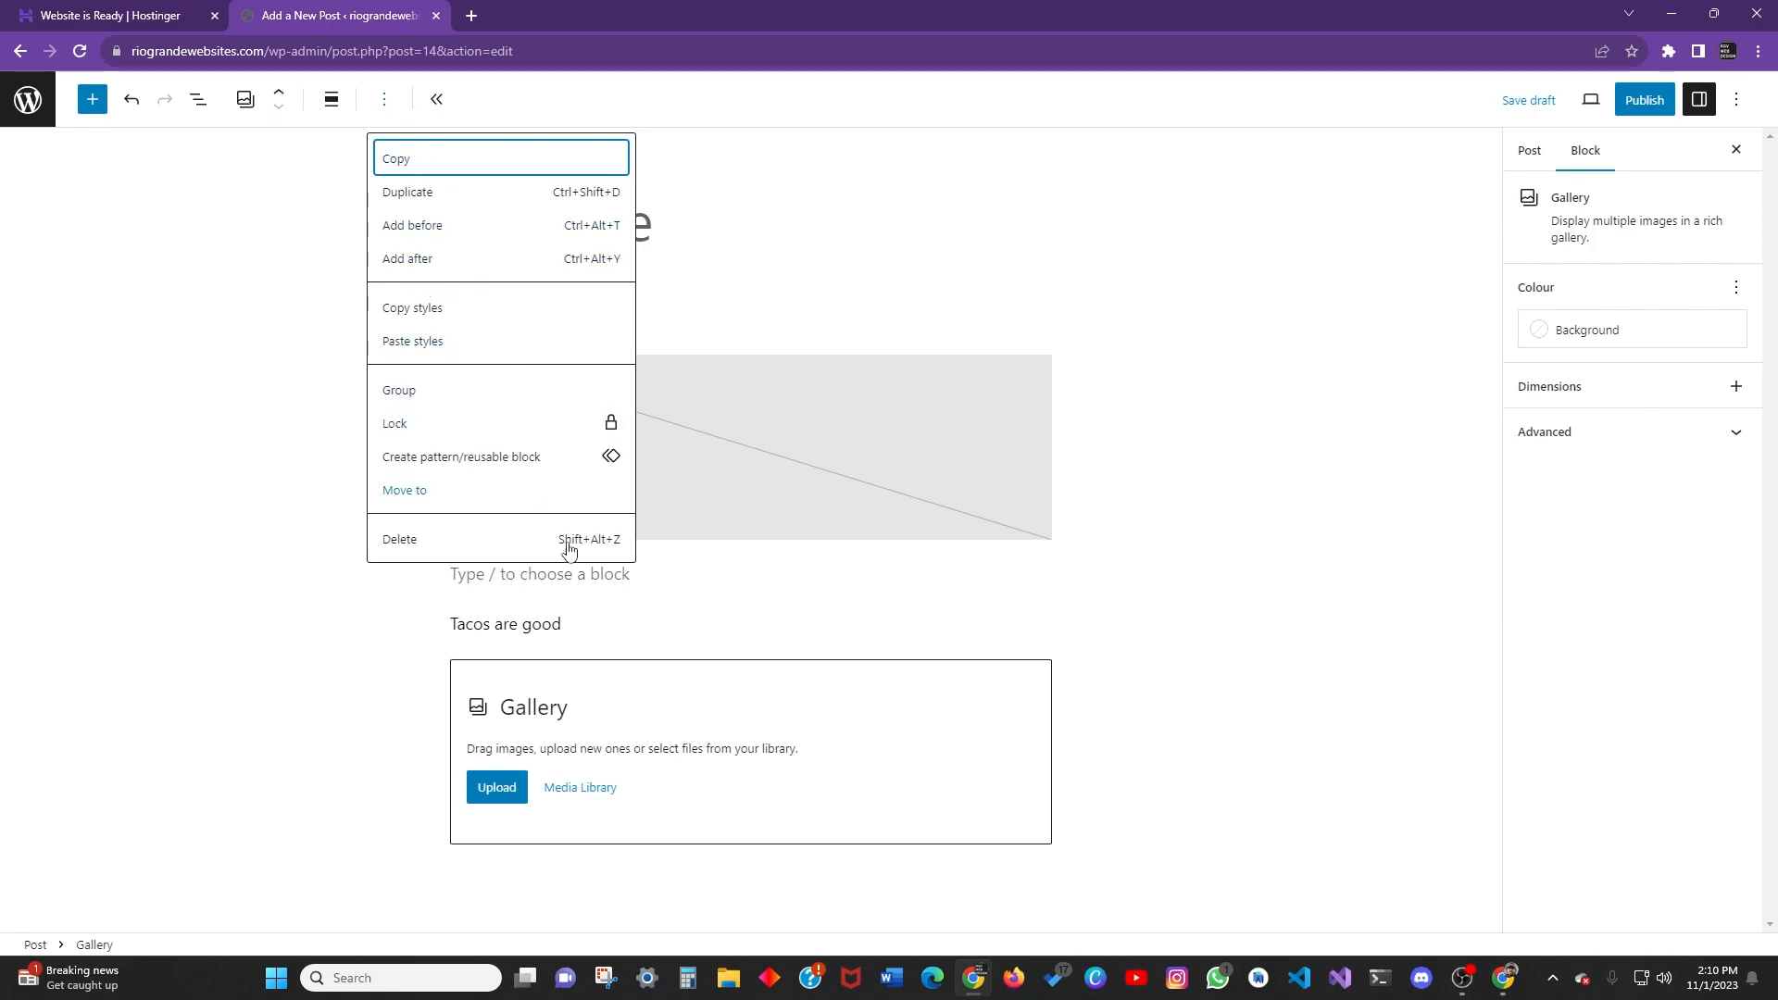
pyautogui.click(747, 648)
pyautogui.click(746, 644)
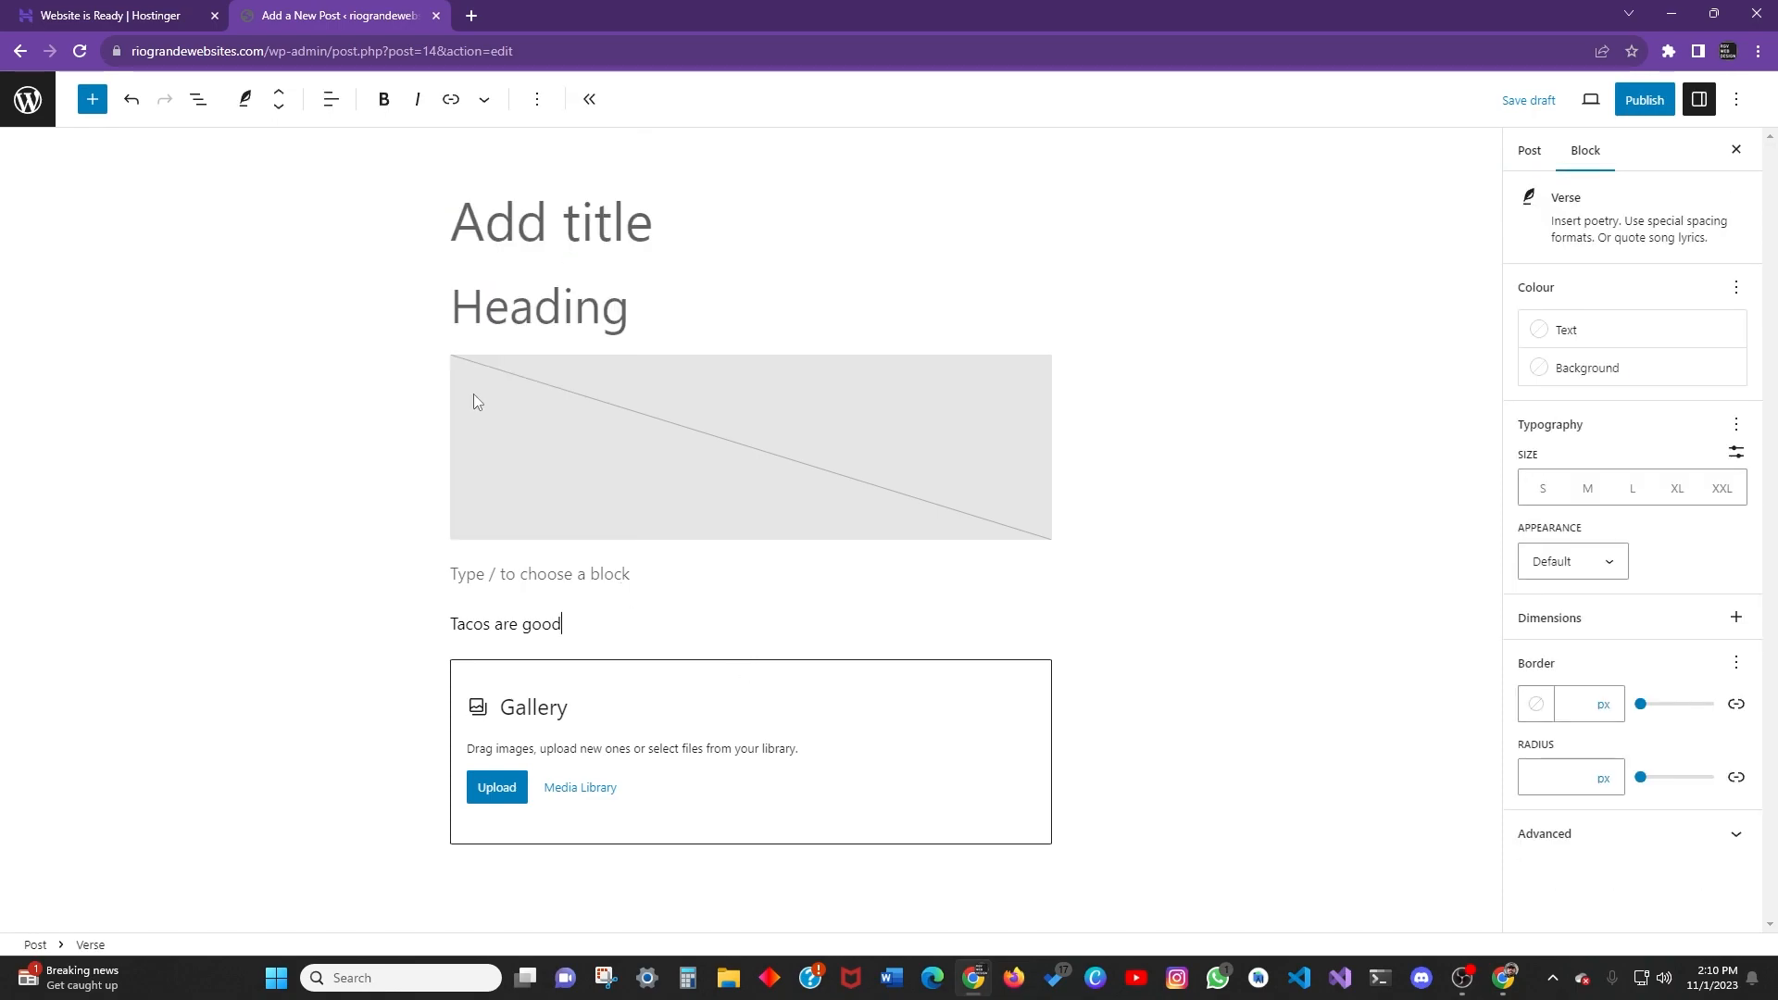
pyautogui.click(583, 569)
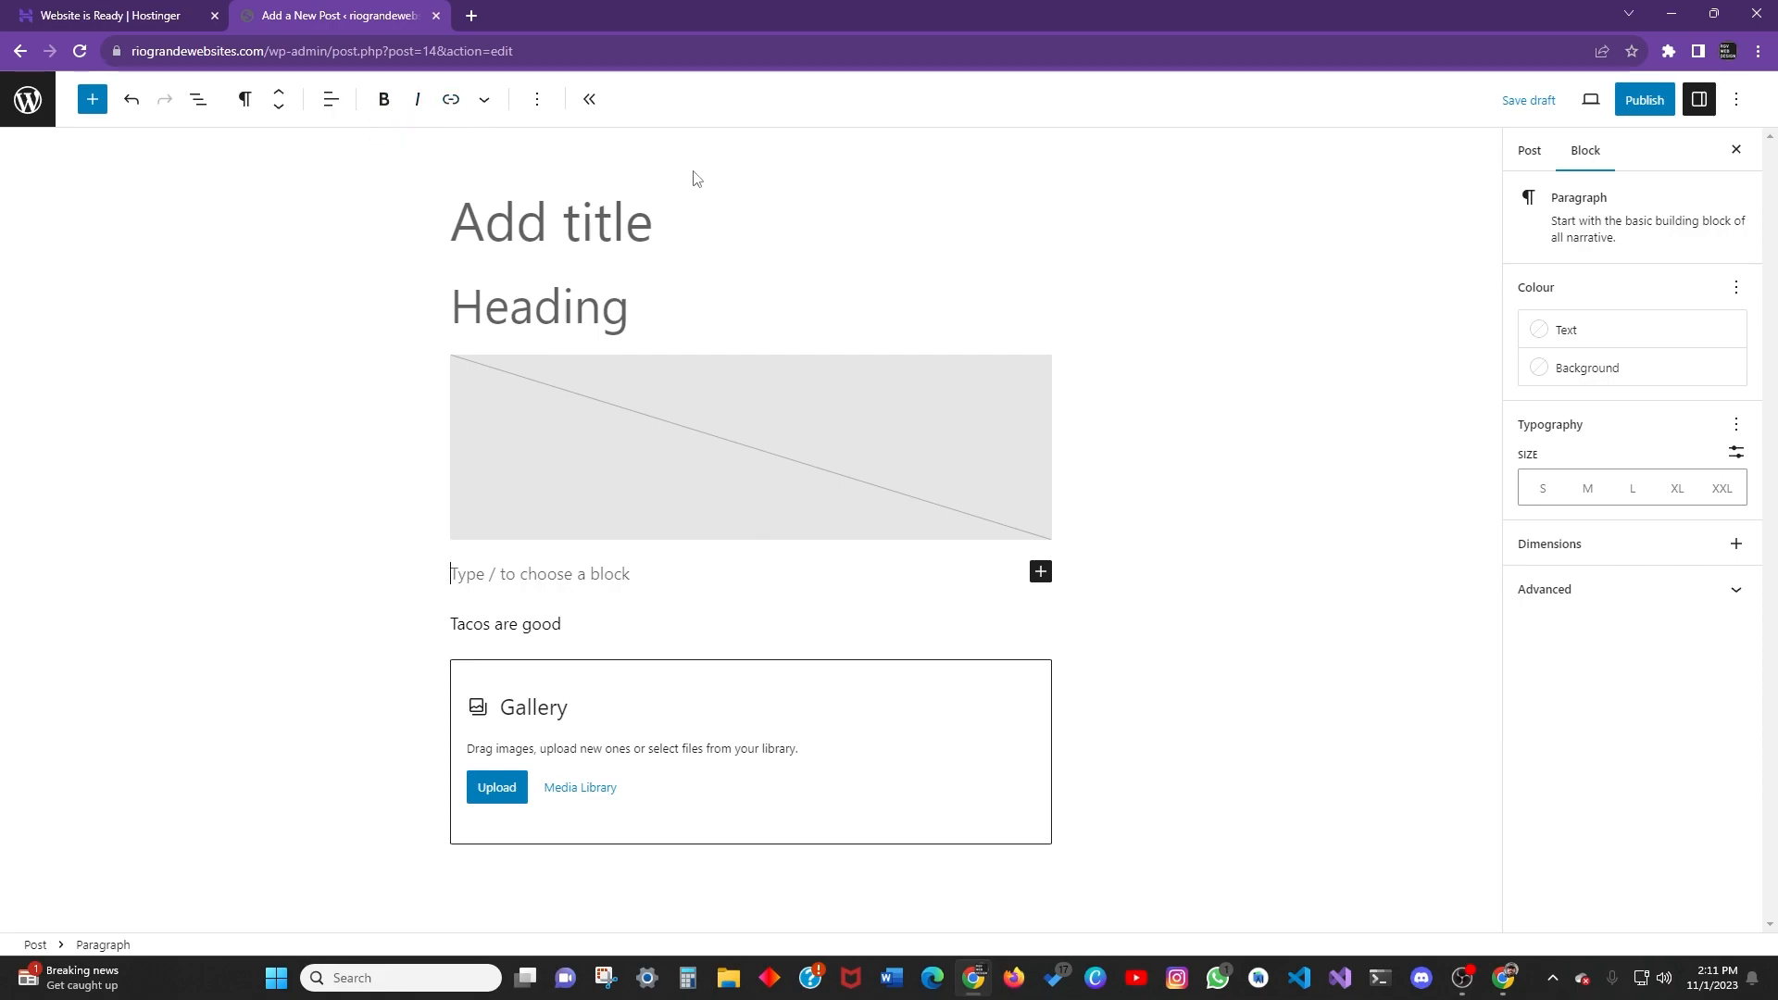
pyautogui.click(485, 102)
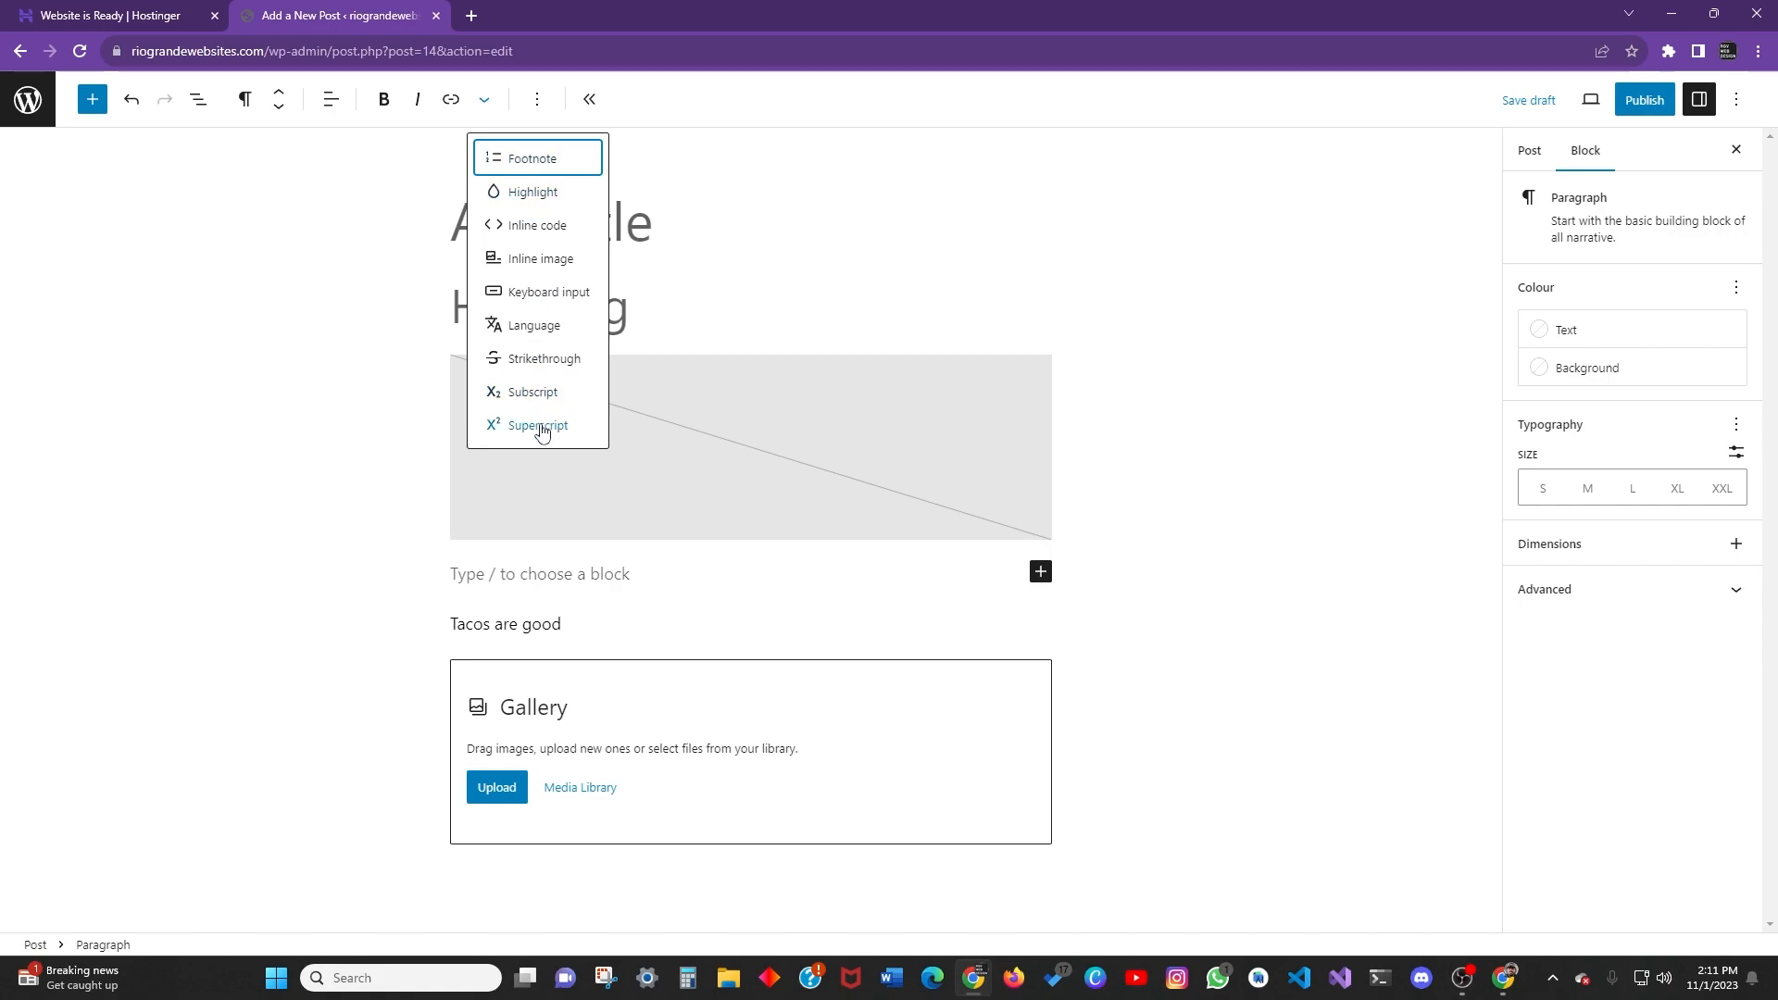
pyautogui.click(537, 100)
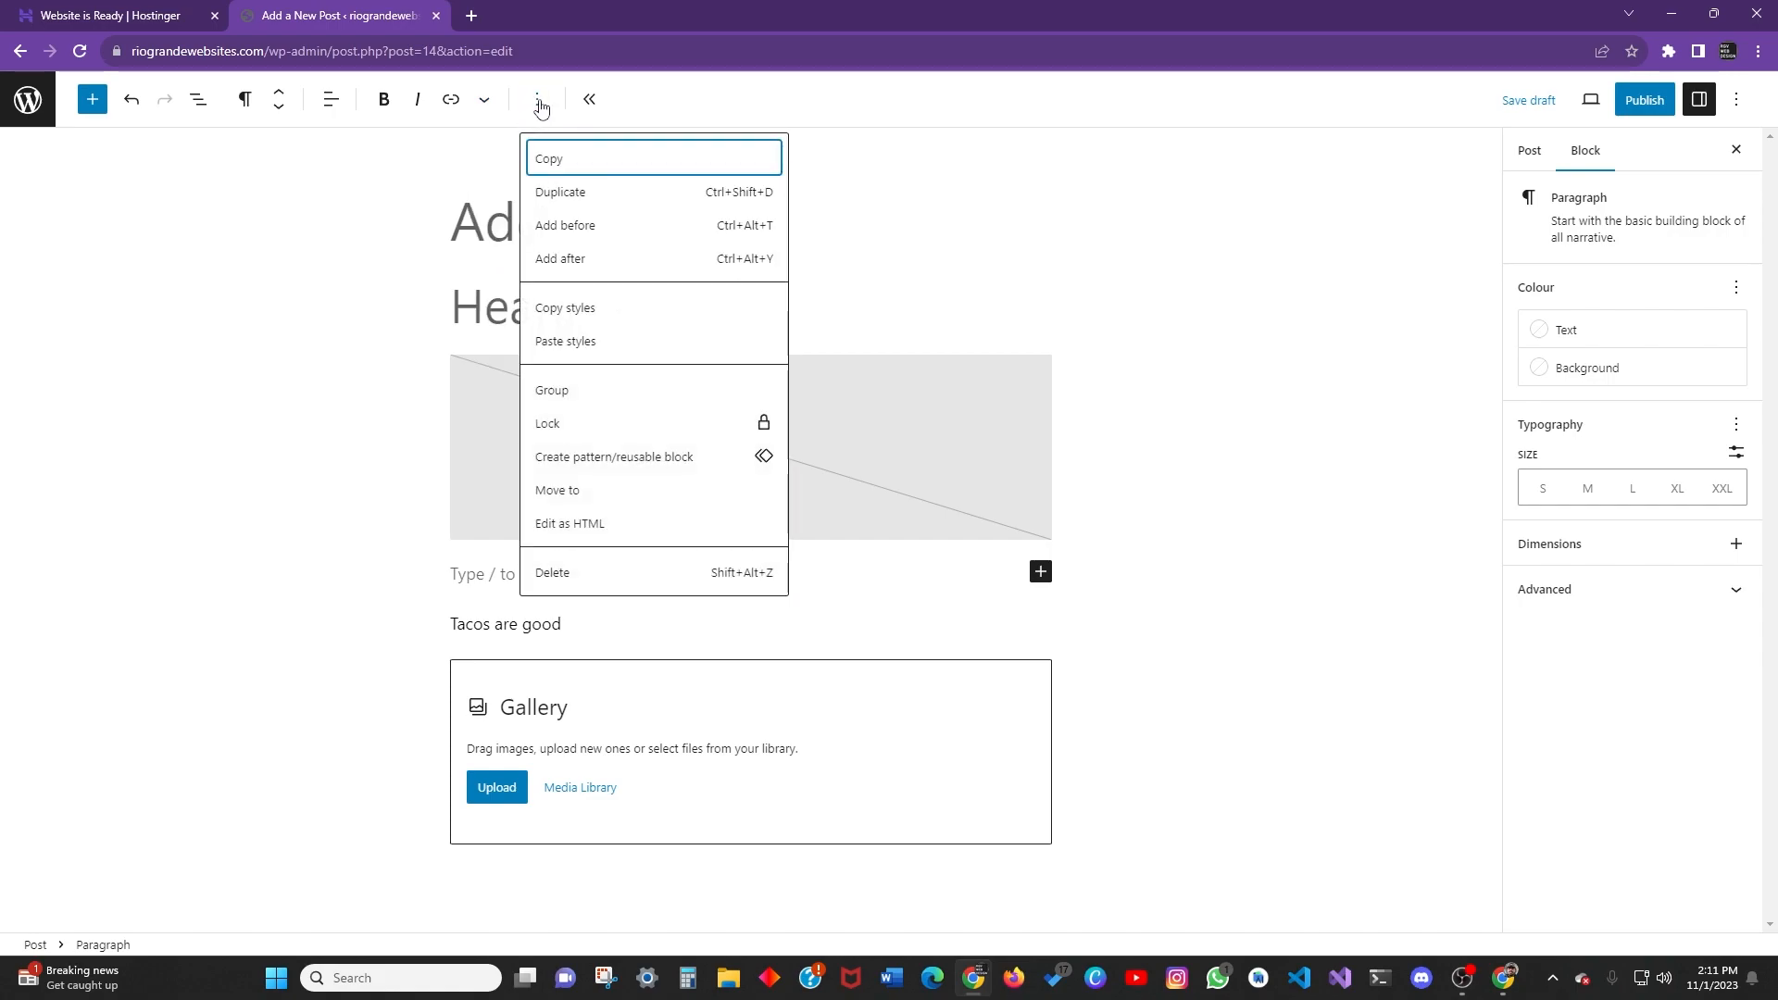
pyautogui.click(541, 102)
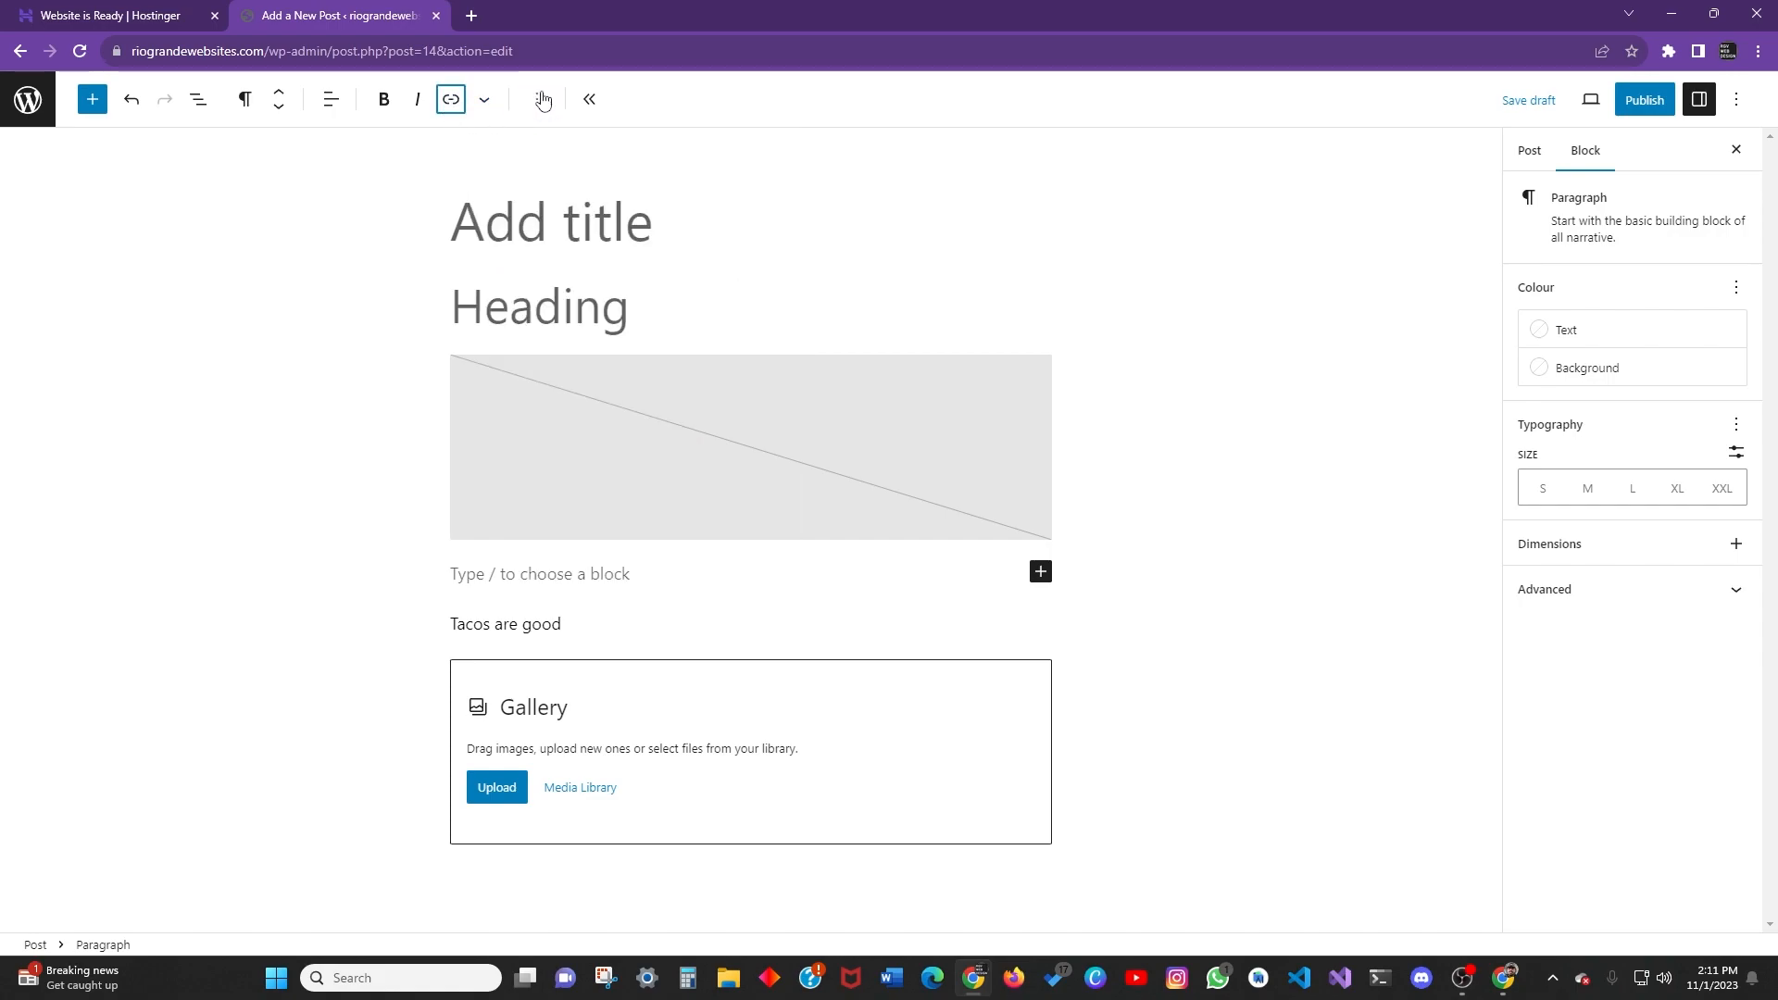
pyautogui.click(589, 99)
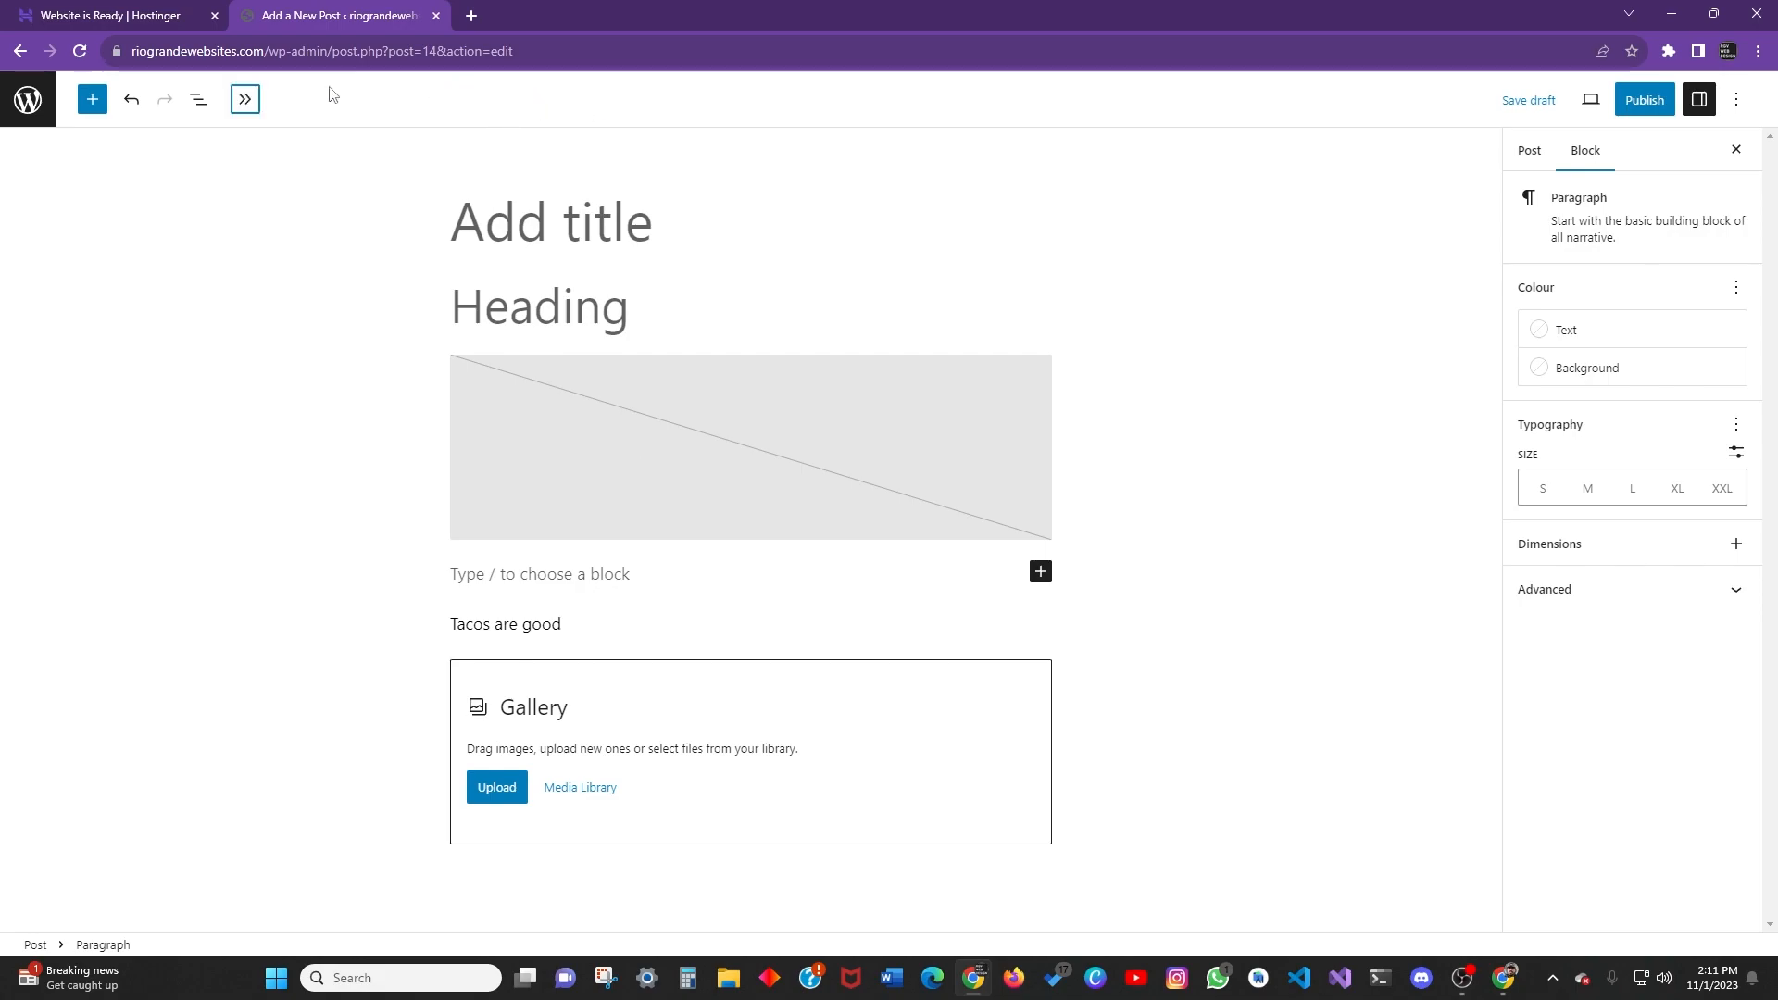
# Centre-align the empty paragraph's text, trying bold, italic and link along the way.
pyautogui.click(242, 99)
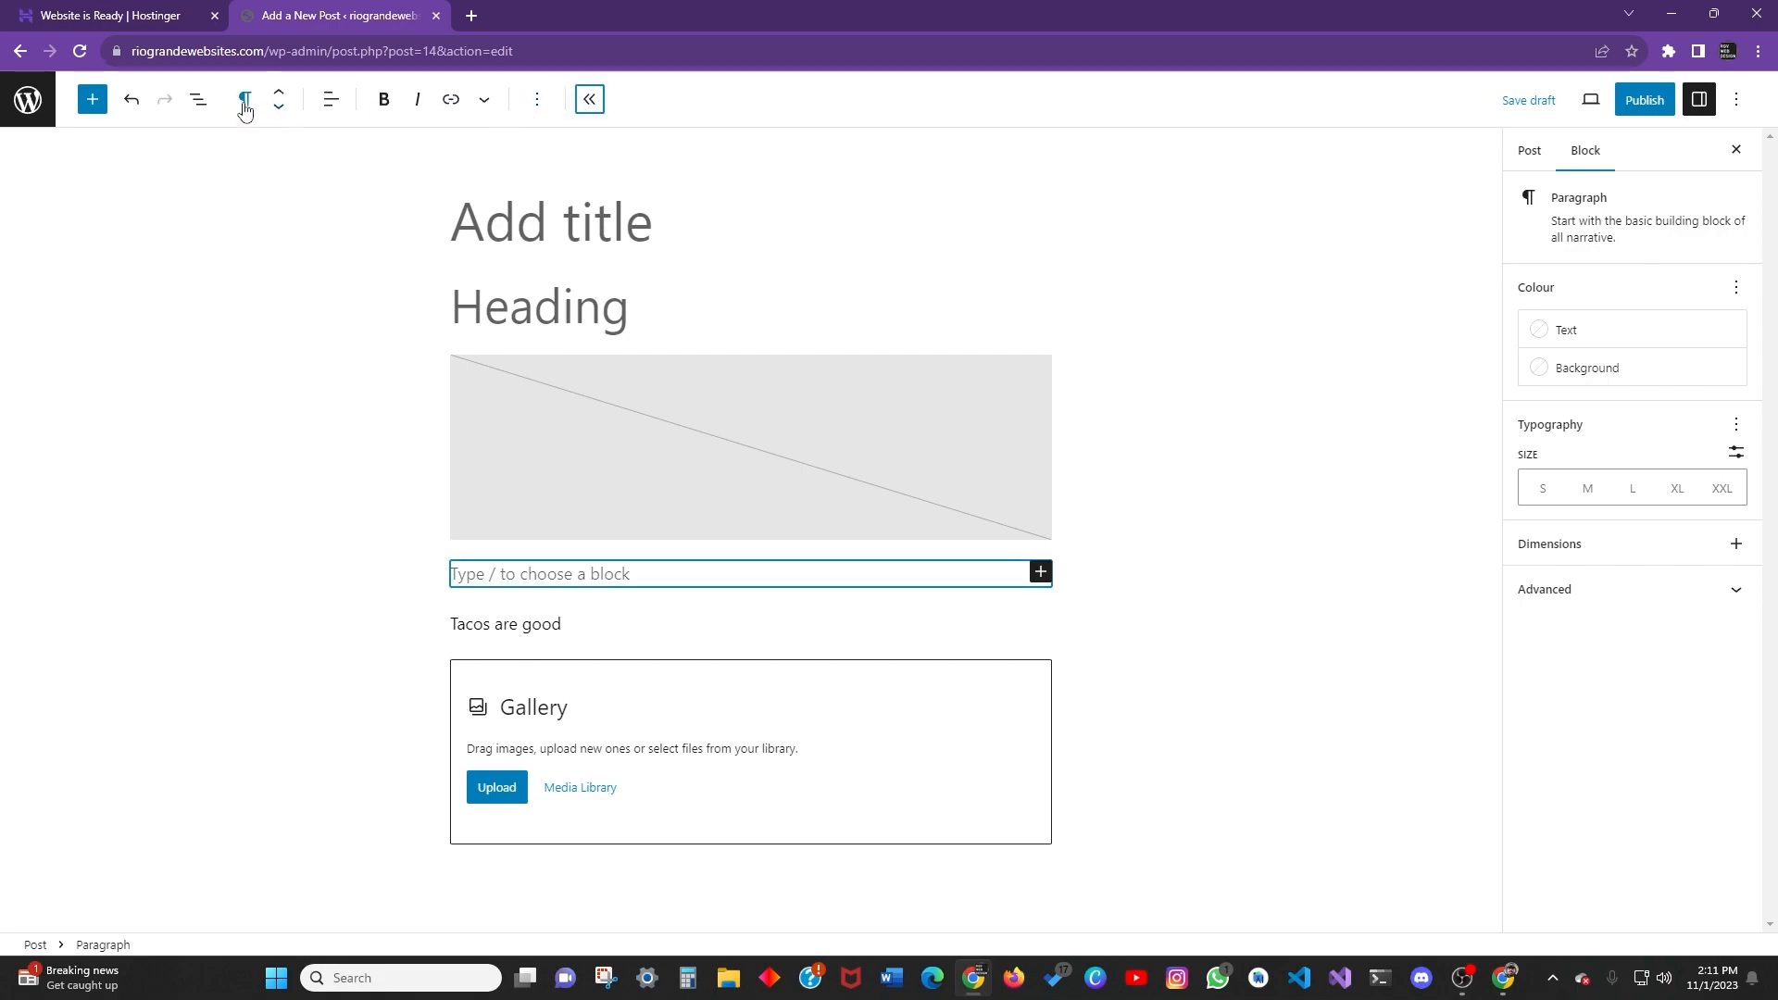
pyautogui.click(328, 109)
pyautogui.click(382, 194)
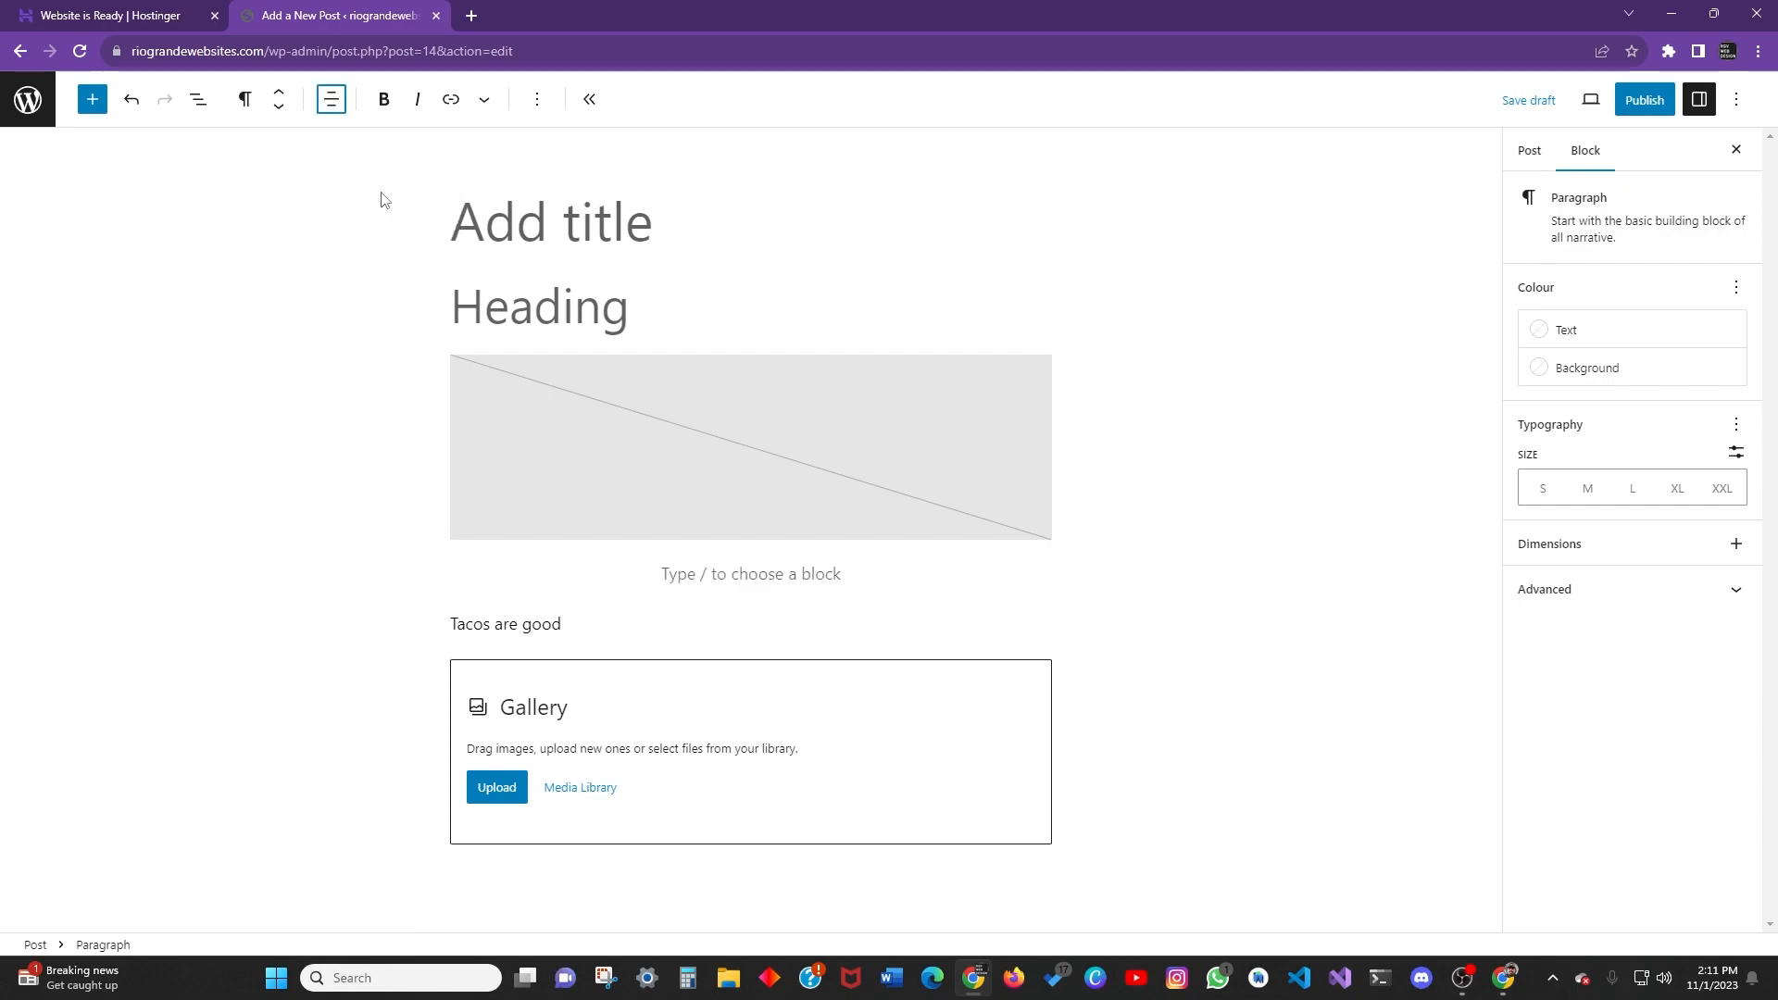
pyautogui.click(385, 102)
pyautogui.click(417, 102)
pyautogui.click(451, 102)
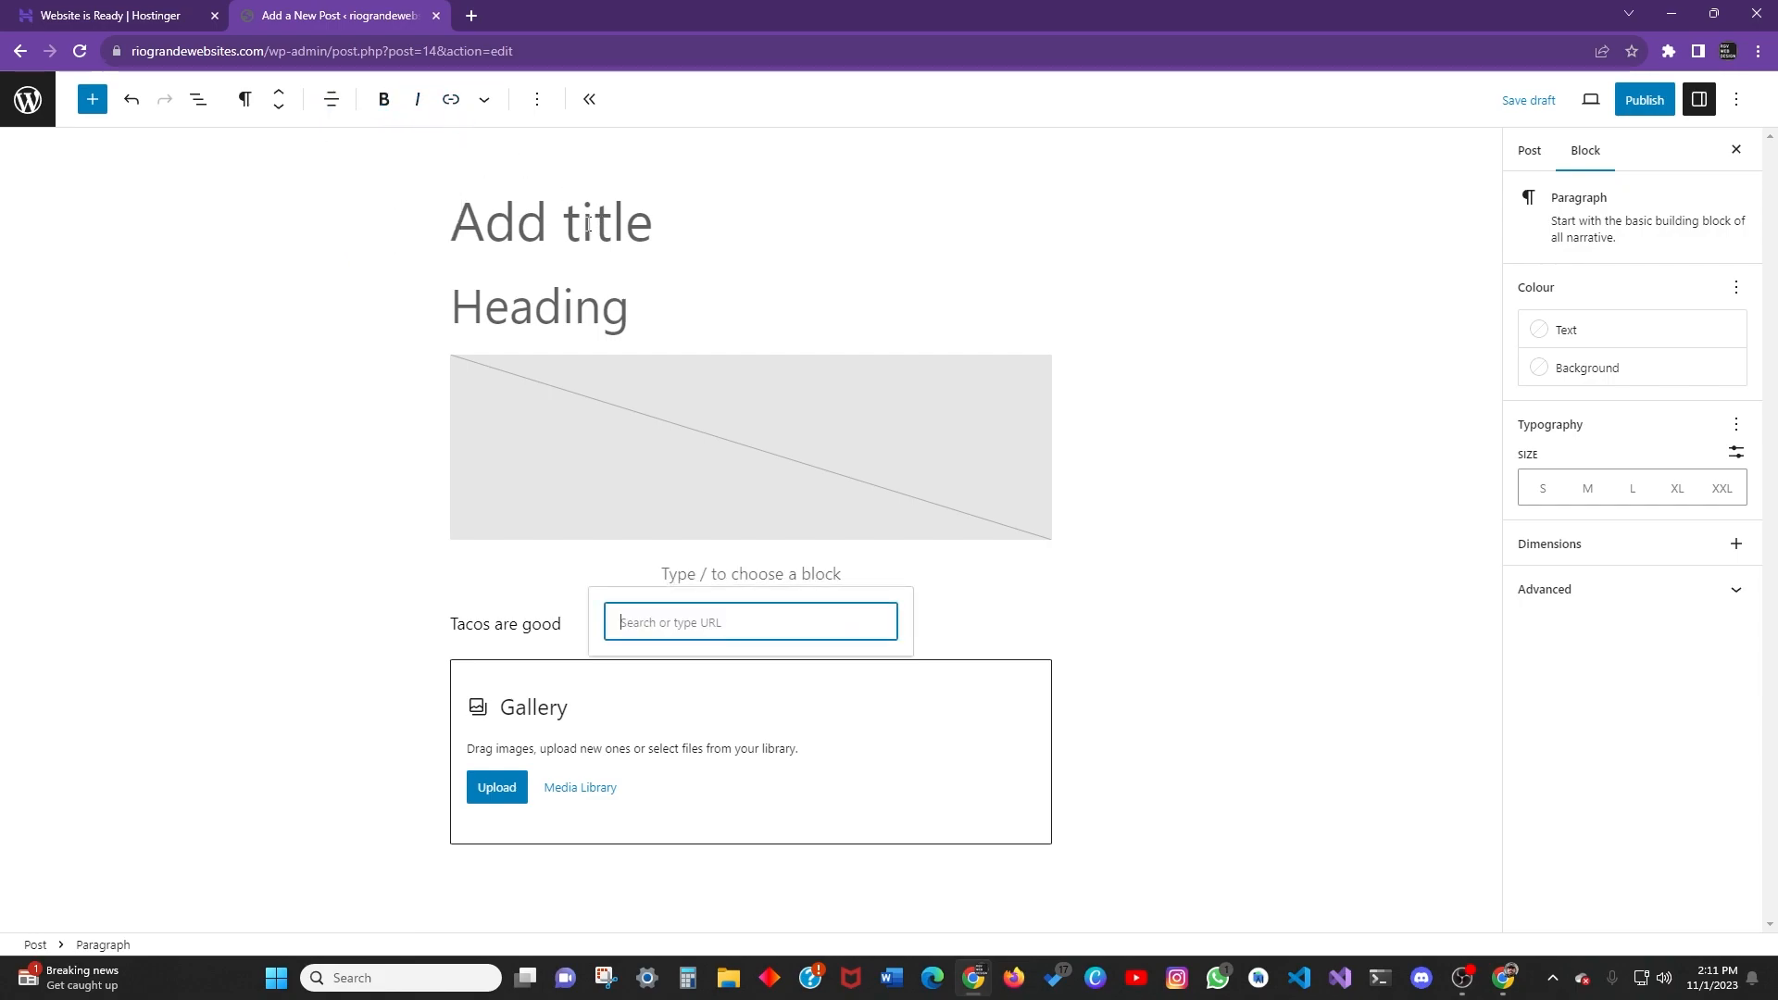
pyautogui.click(571, 315)
# Link the 'Tacos are good' text to the first matching existing post and save the draft.
pyautogui.moveTo(561, 624); pyautogui.dragTo(423, 624)
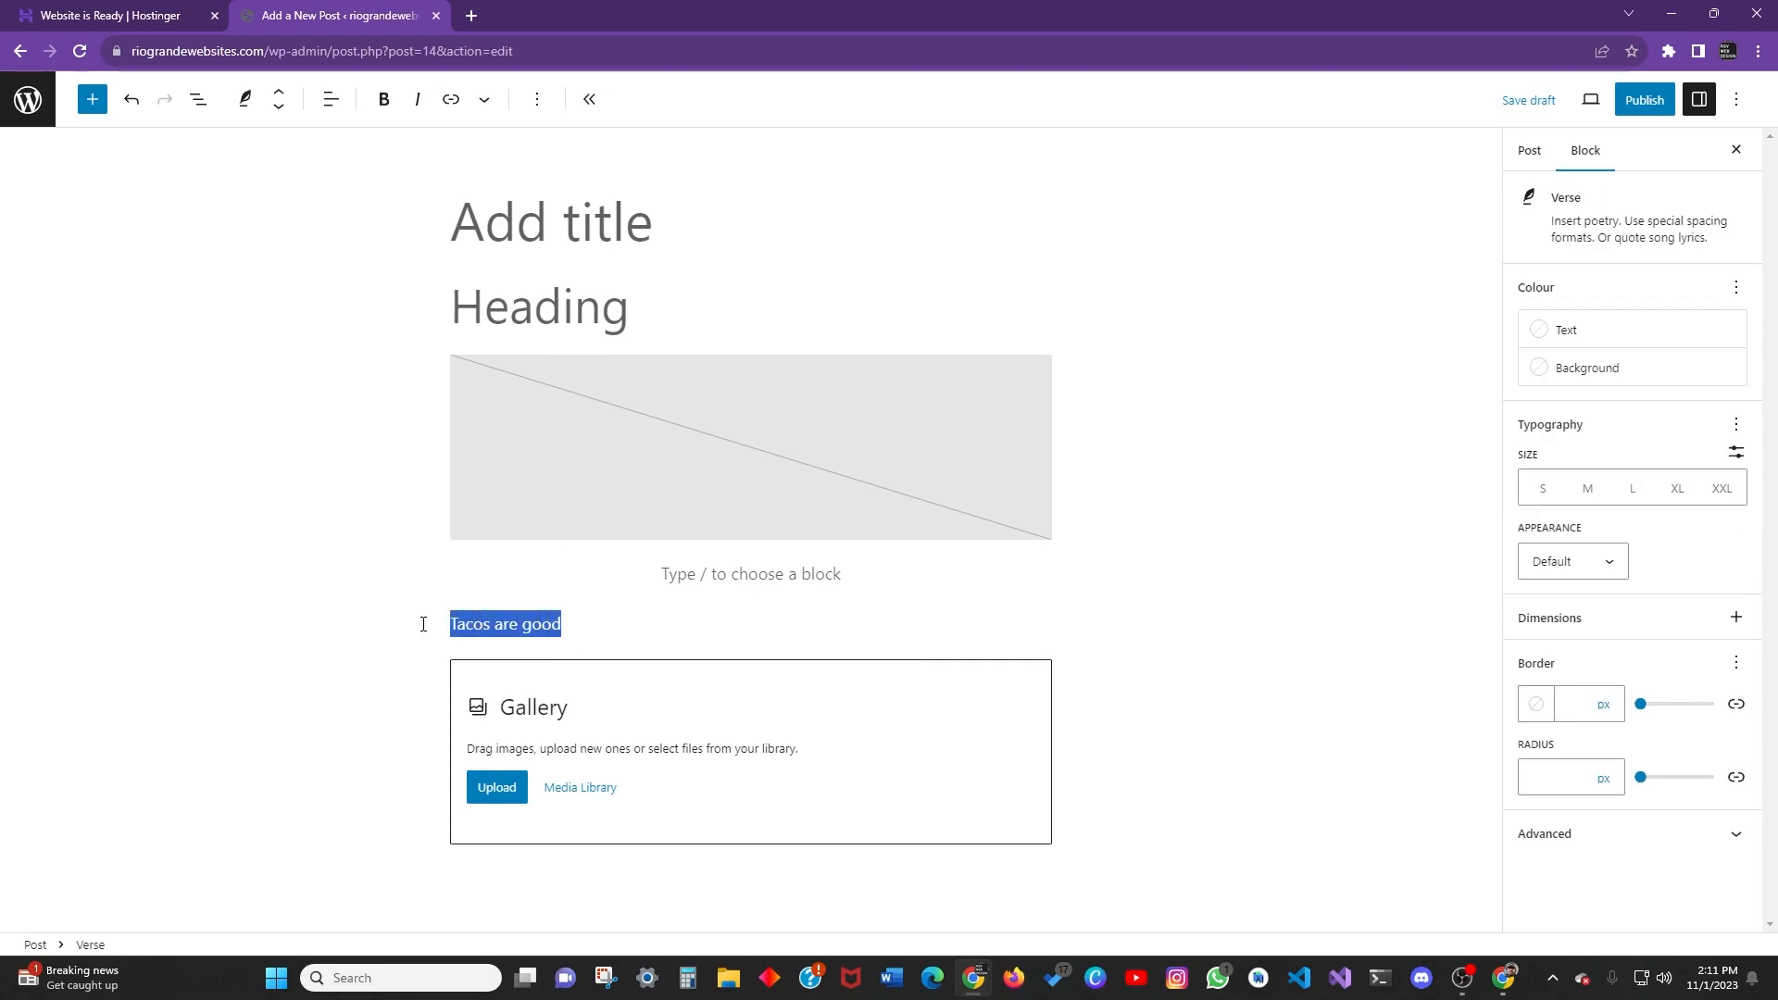
pyautogui.click(451, 99)
pyautogui.write('home')
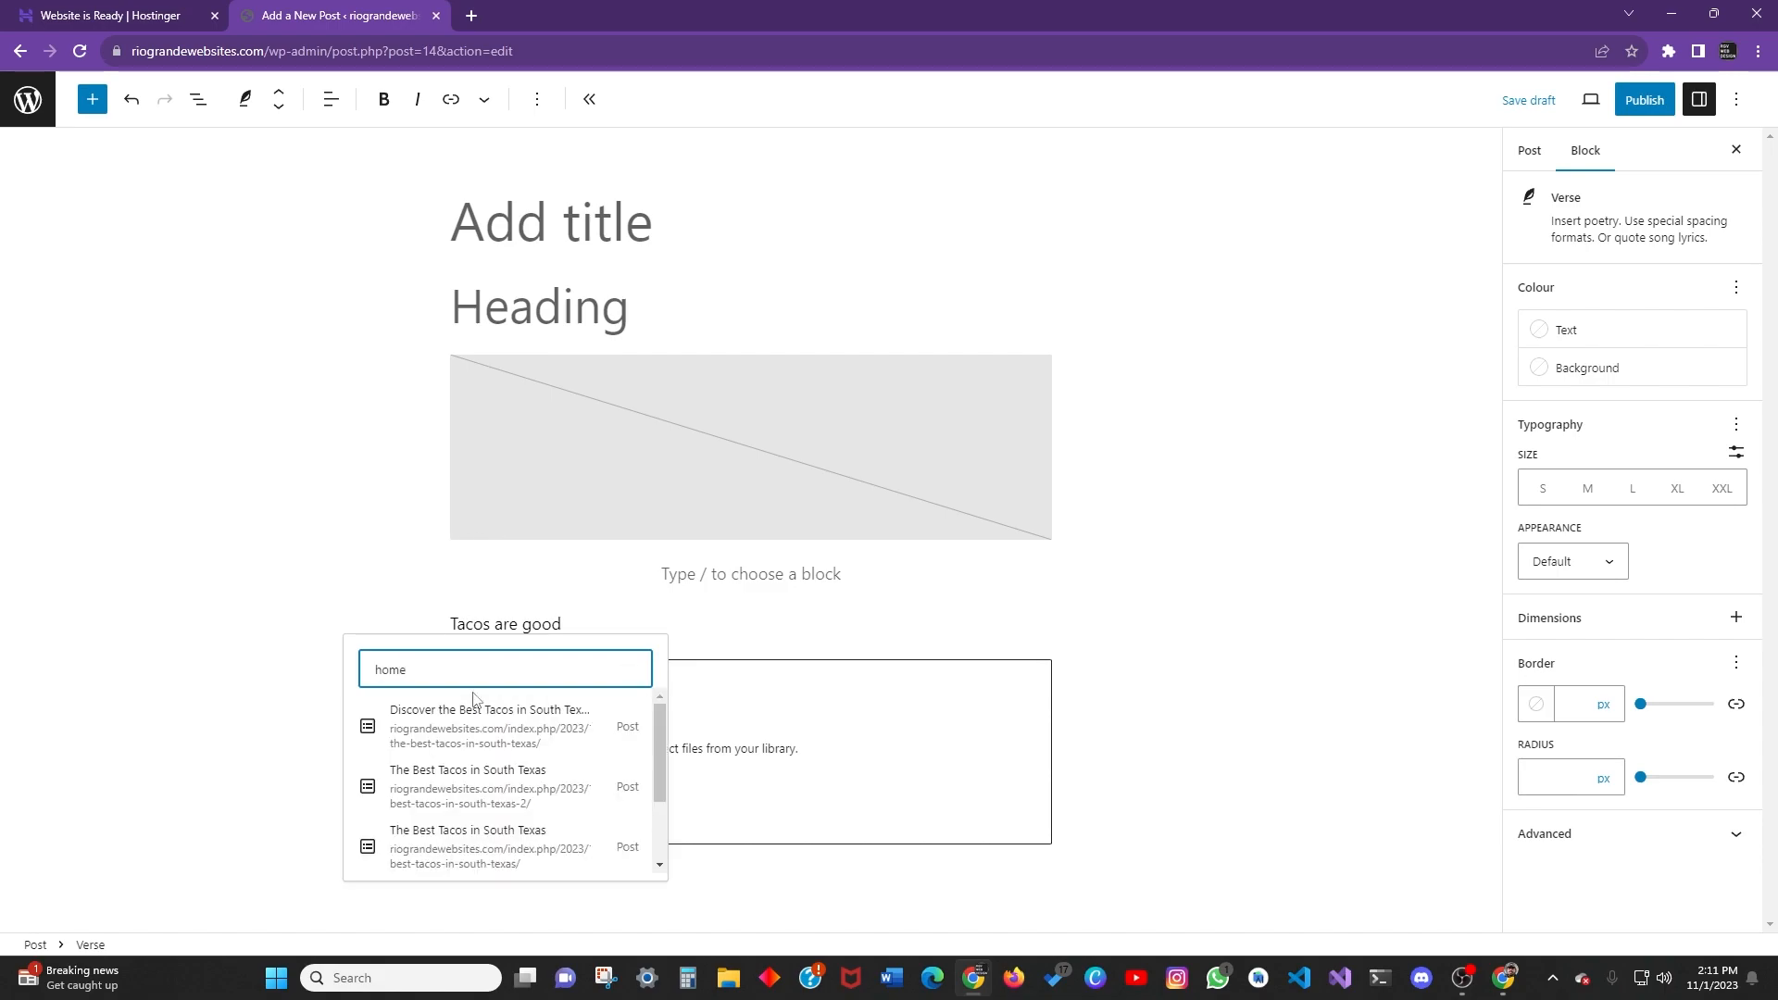
pyautogui.scroll(-3, 469, 727)
pyautogui.scroll(3, 470, 731)
pyautogui.click(469, 736)
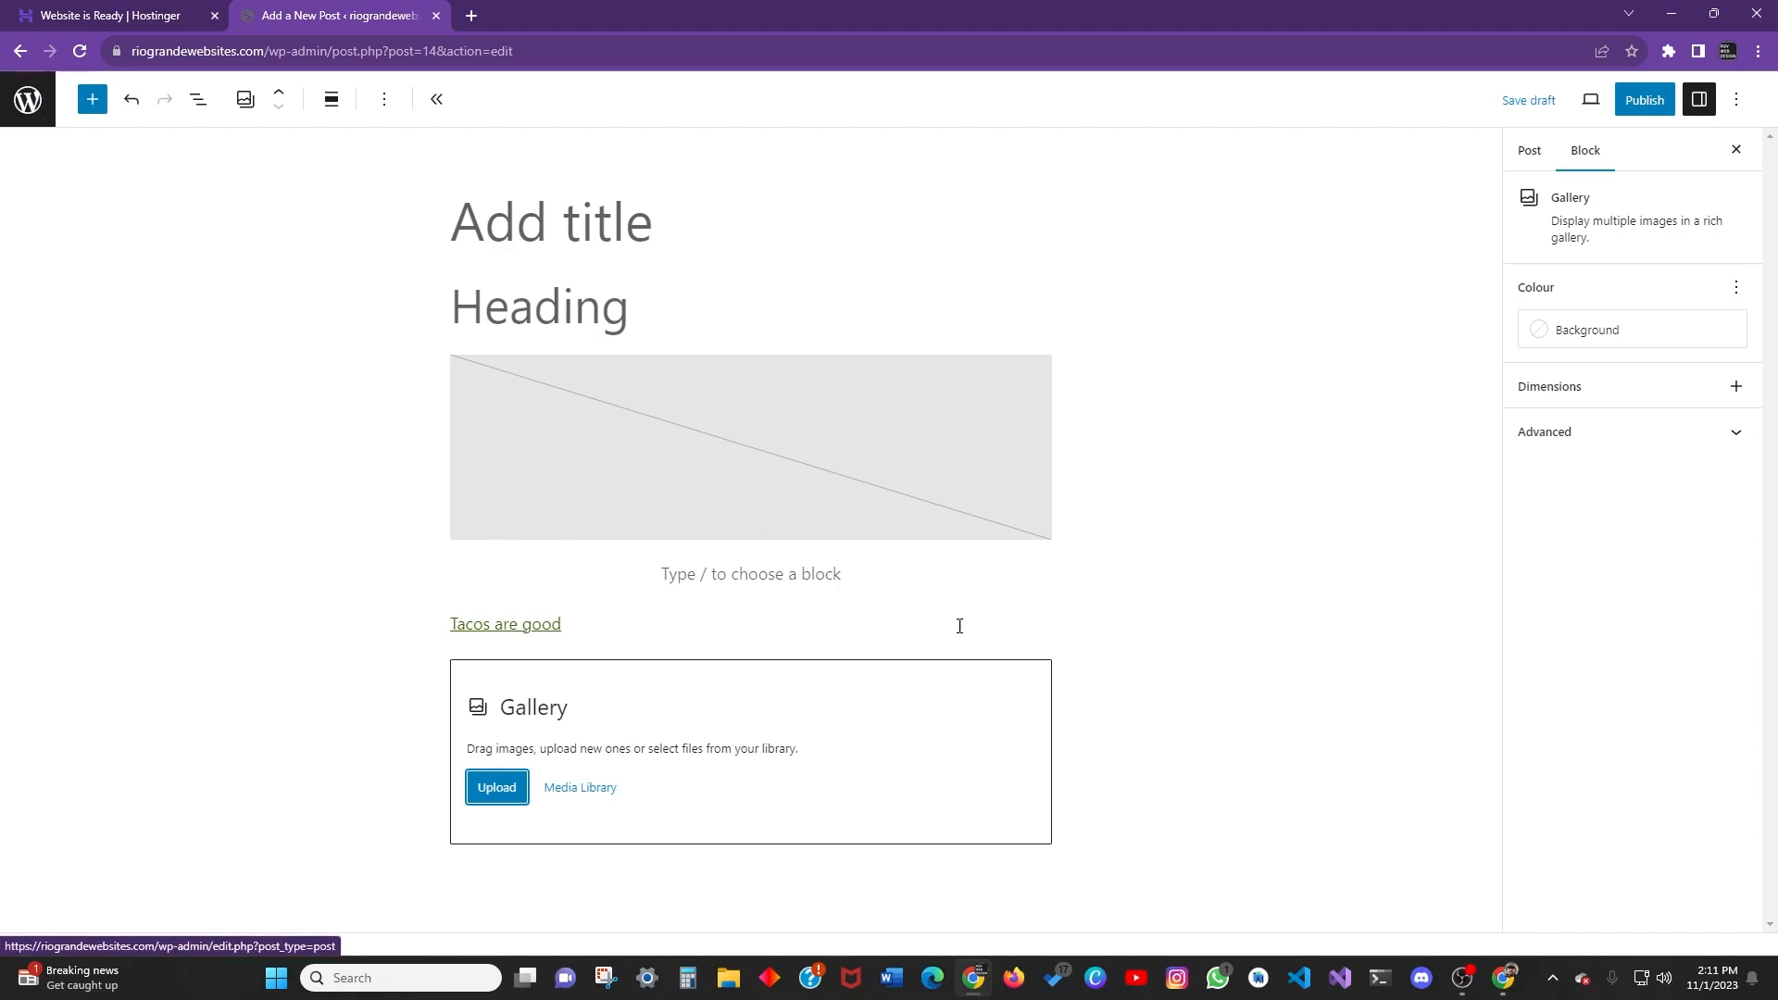
pyautogui.click(1529, 99)
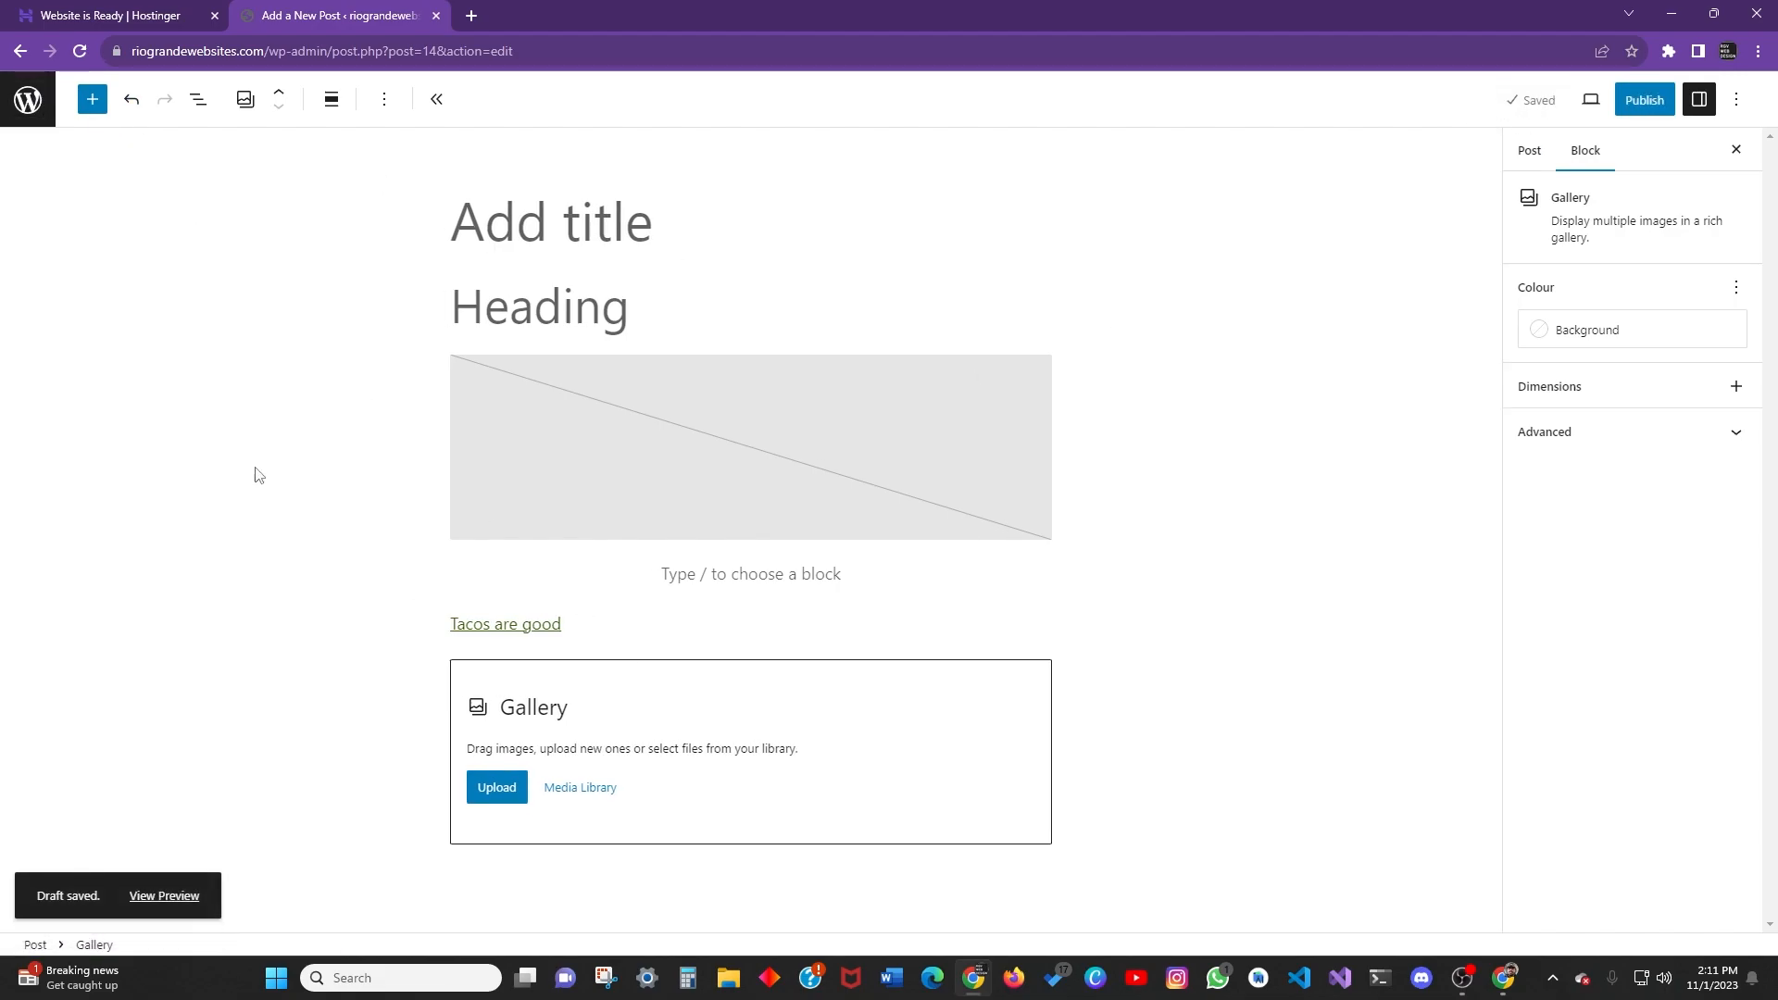
# Exit the editor to All Posts and go to the Posts > Categories page.
pyautogui.click(29, 104)
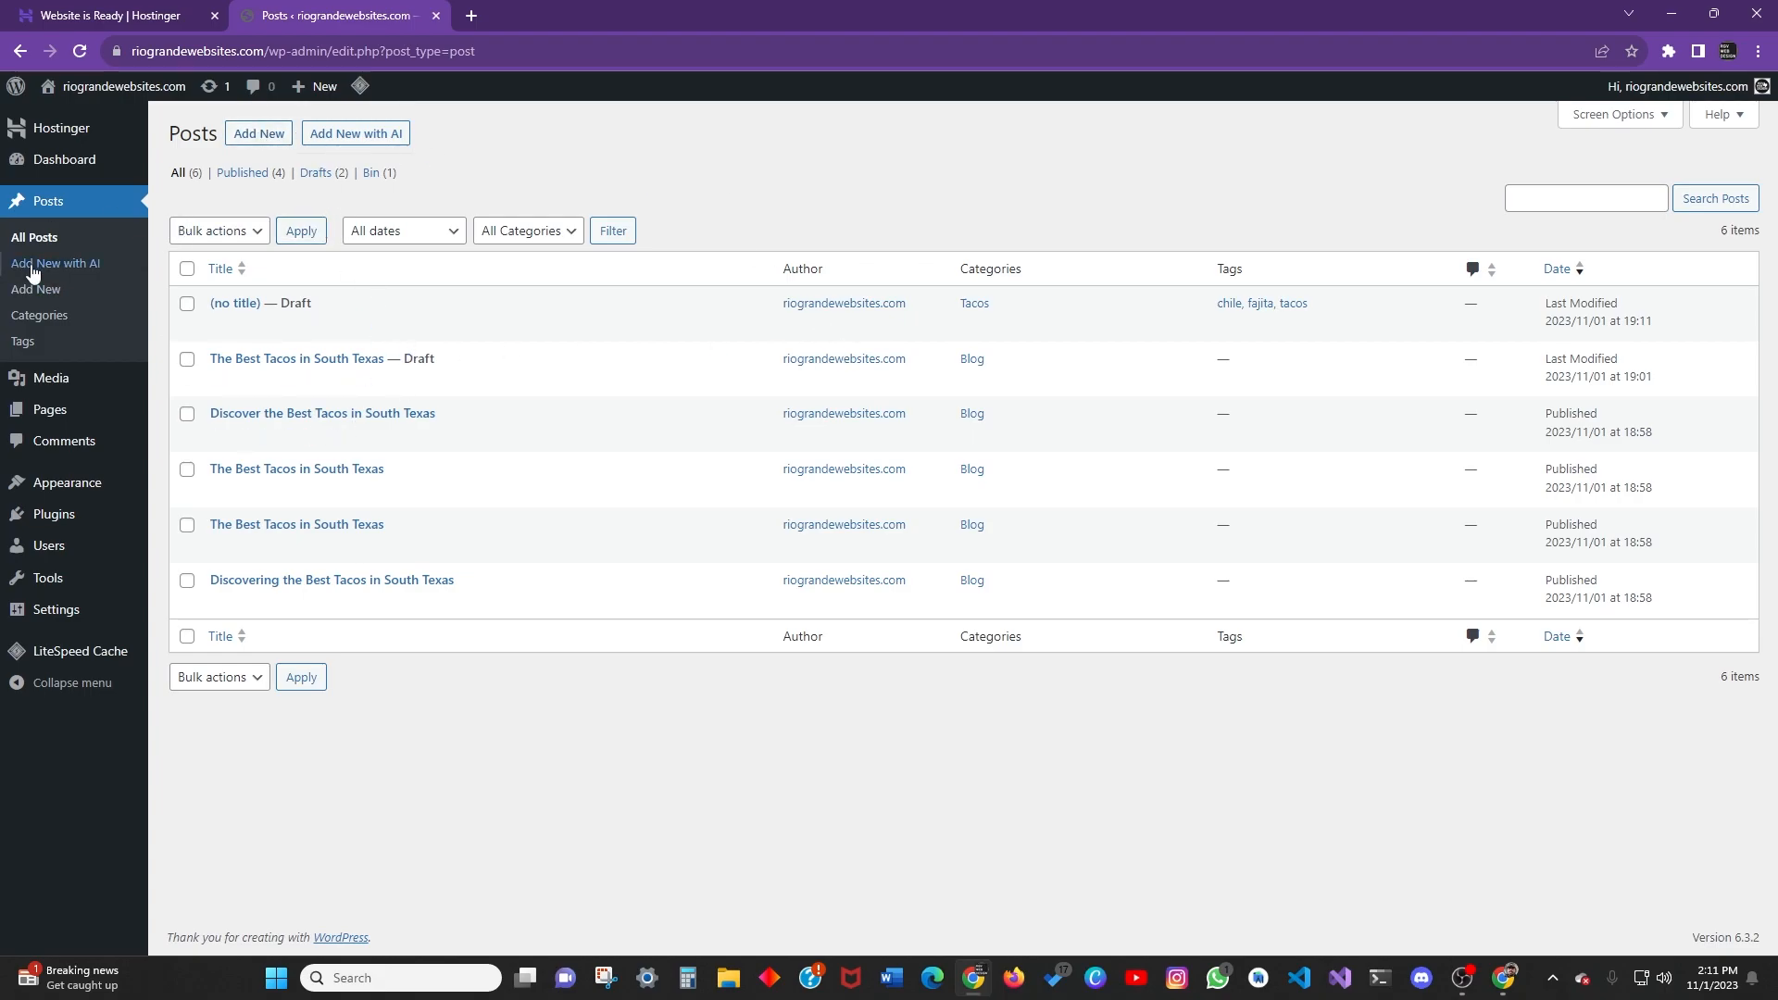
pyautogui.click(37, 315)
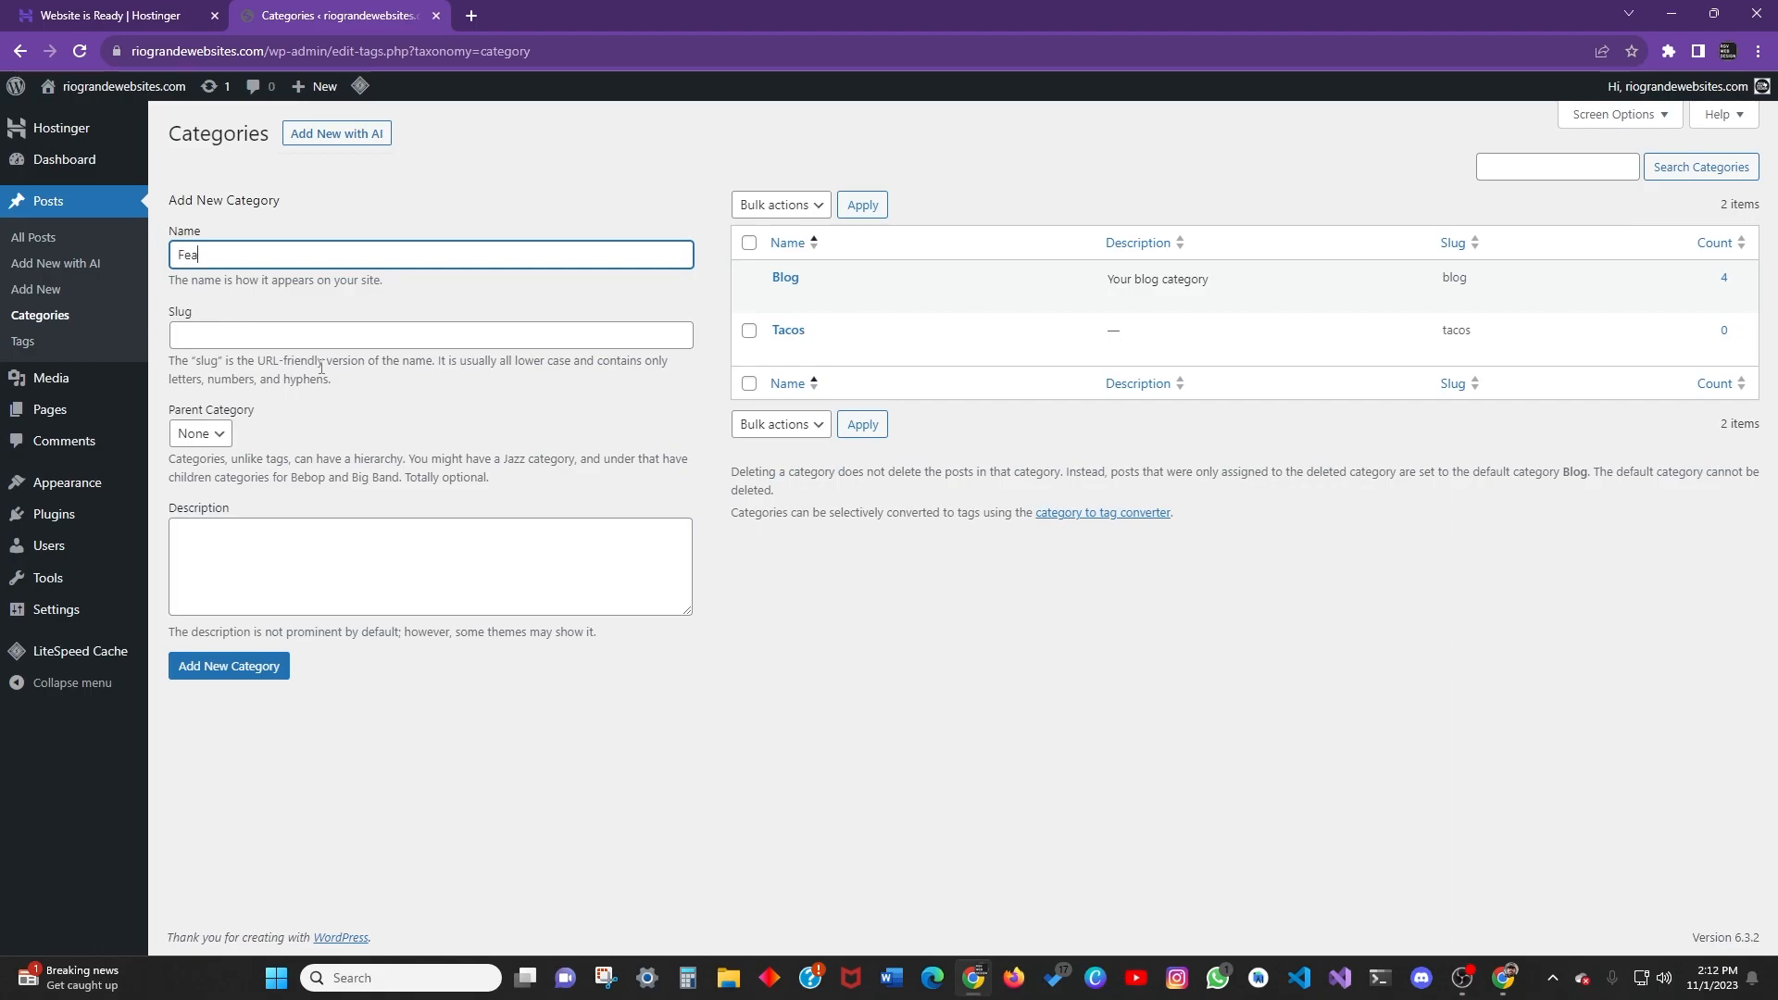
# Finish the new category name, inspect the page address, and enter slug 'the-best-tacos0'.
pyautogui.write('d')
pyautogui.click(224, 324)
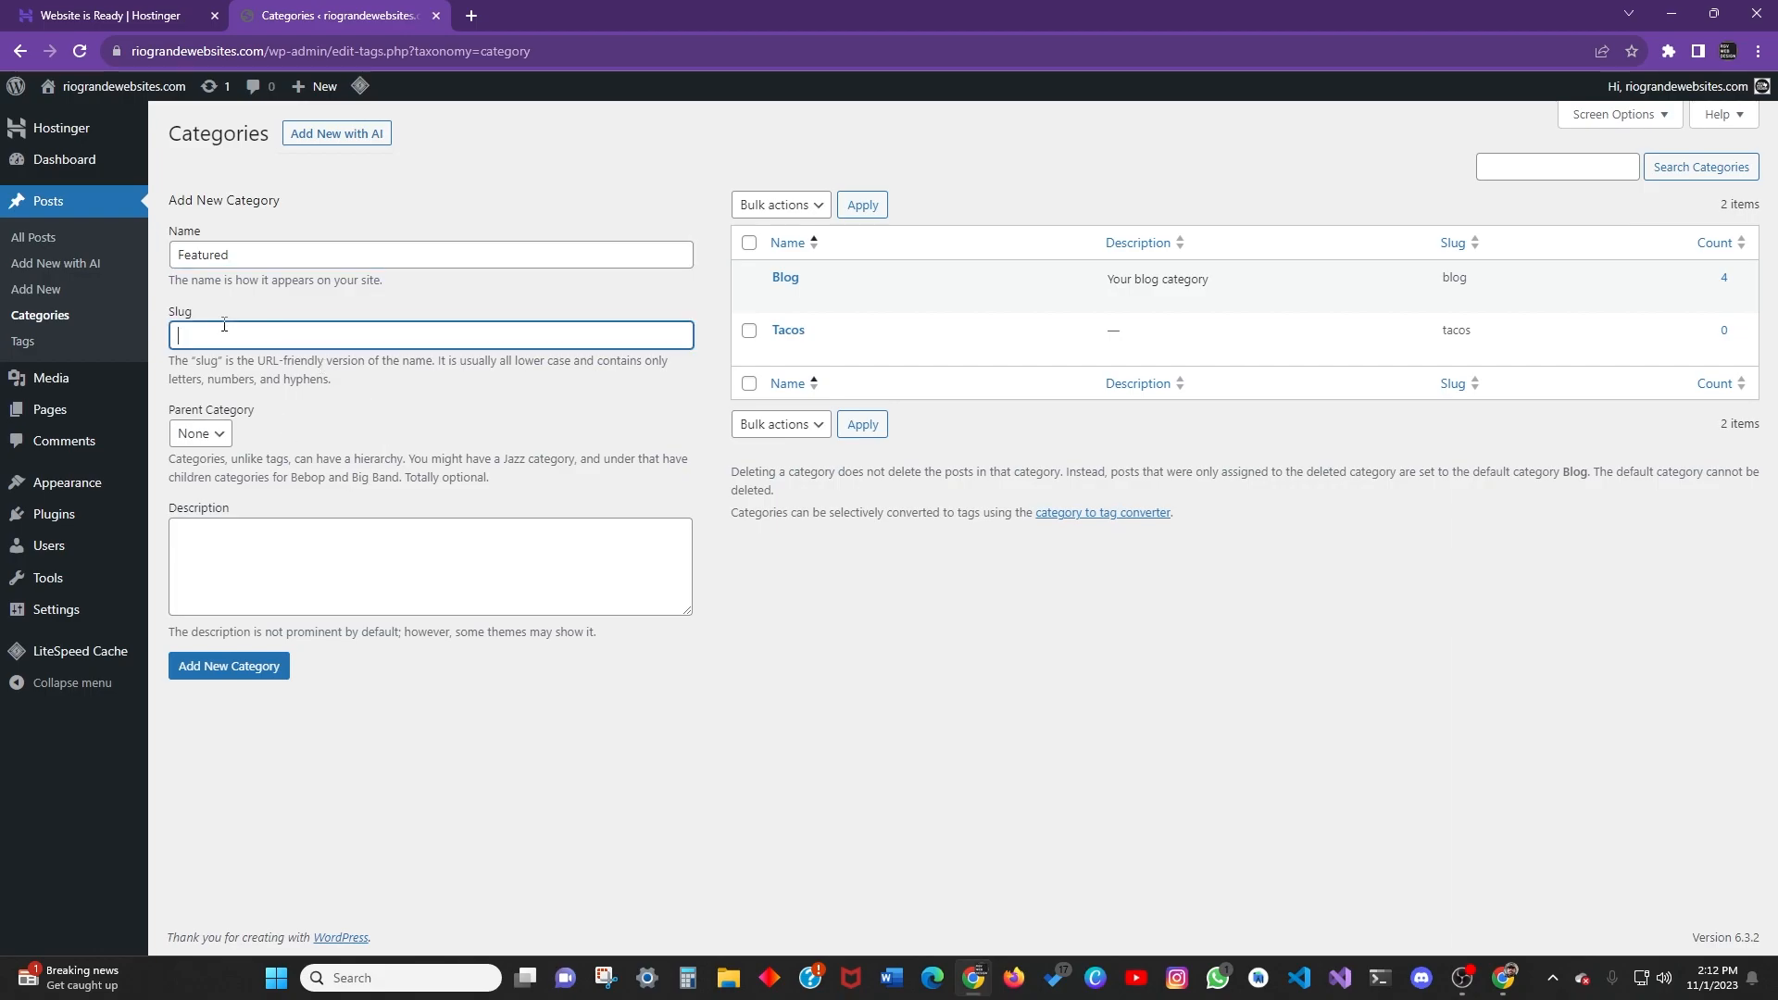
pyautogui.click(525, 51)
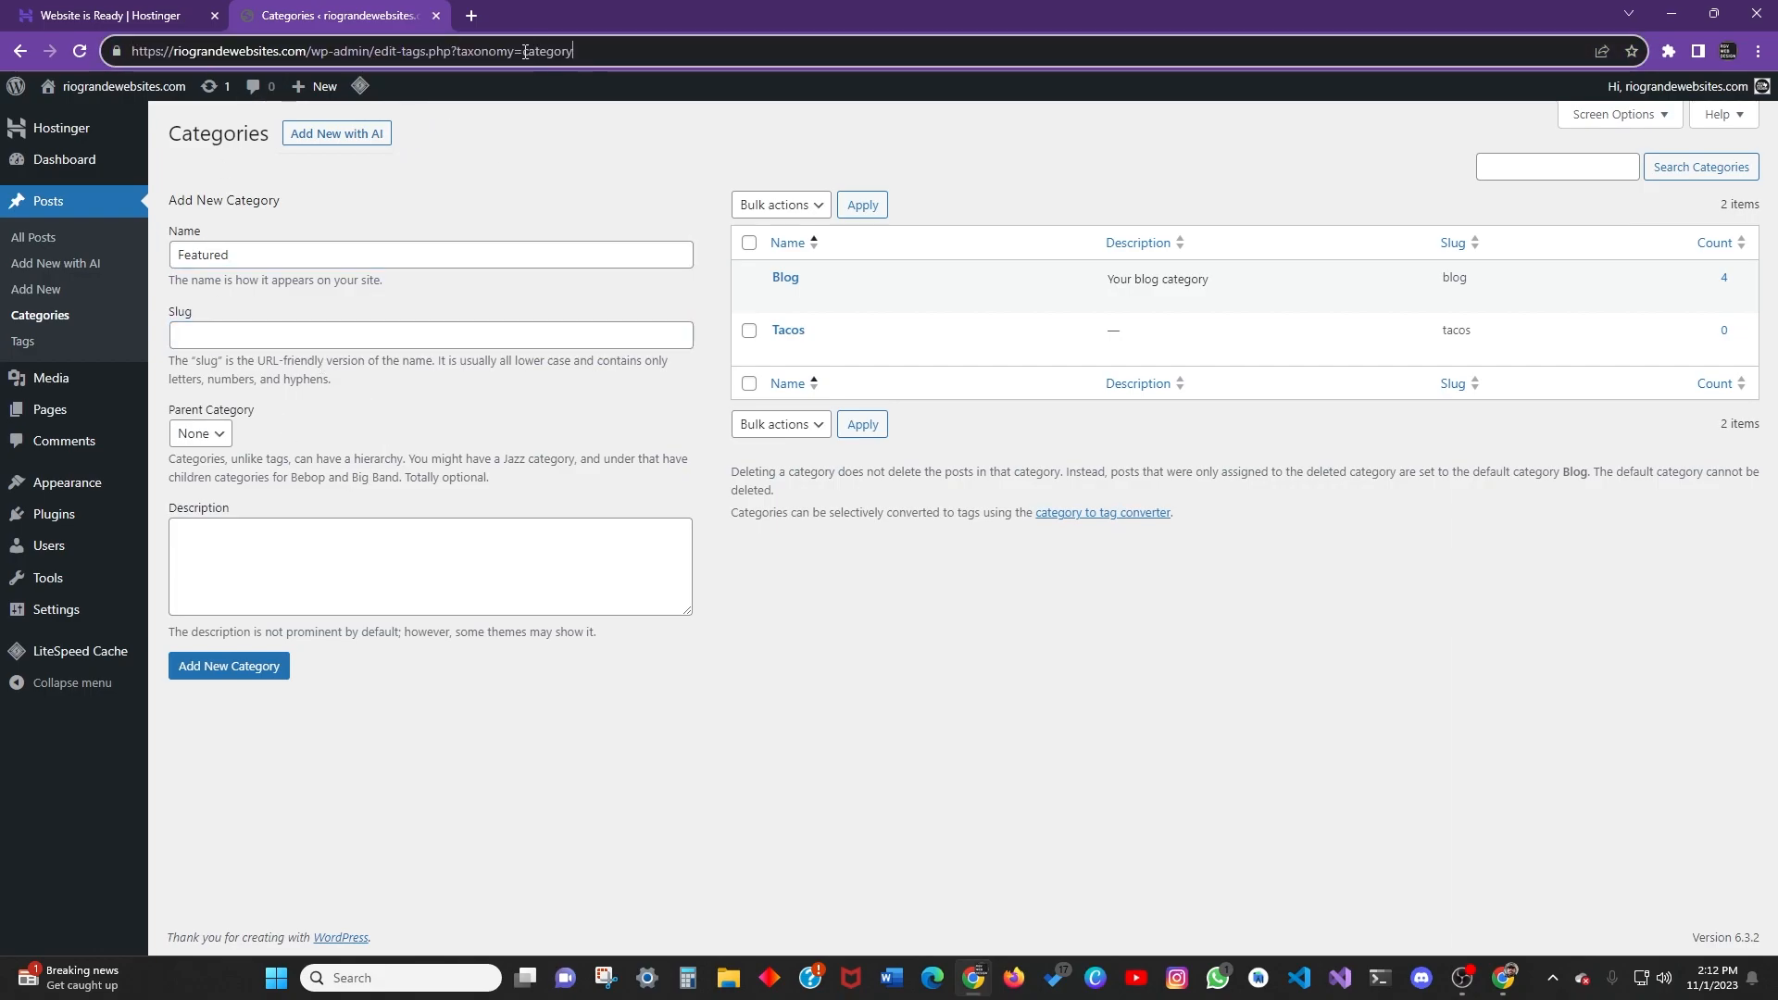
pyautogui.moveTo(603, 51); pyautogui.dragTo(372, 52)
pyautogui.click(418, 51)
pyautogui.click(285, 342)
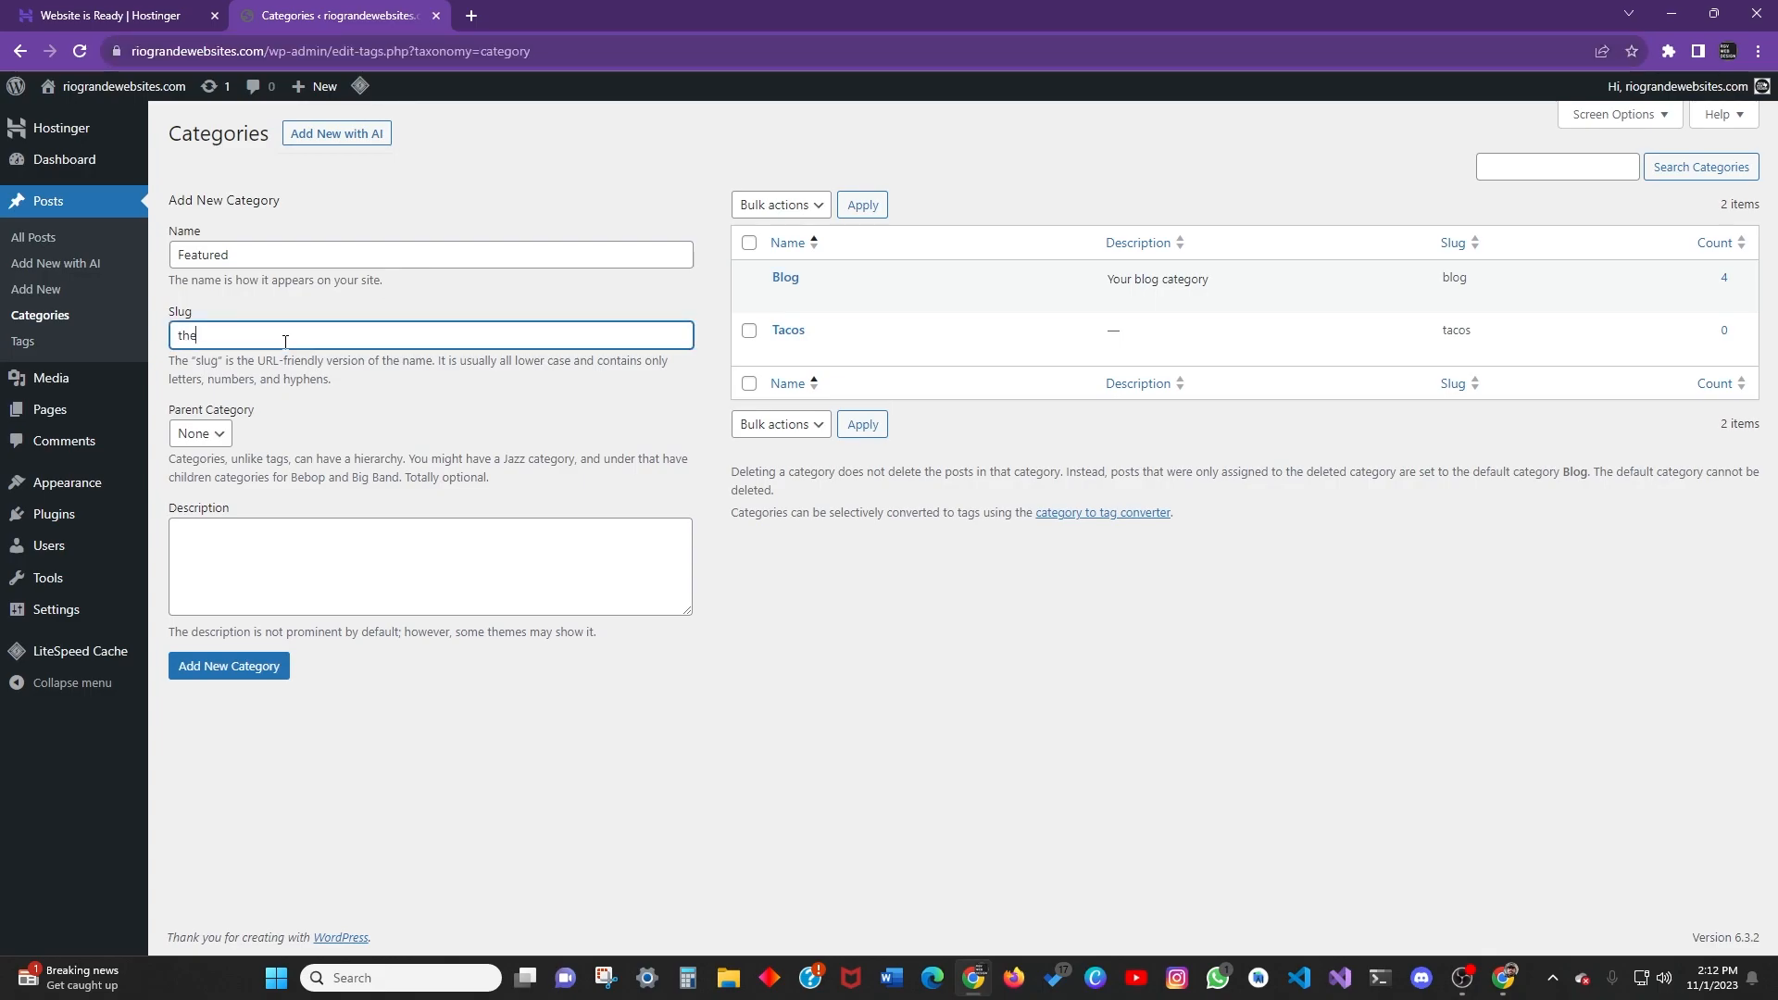
pyautogui.write('the-best-tacos0')
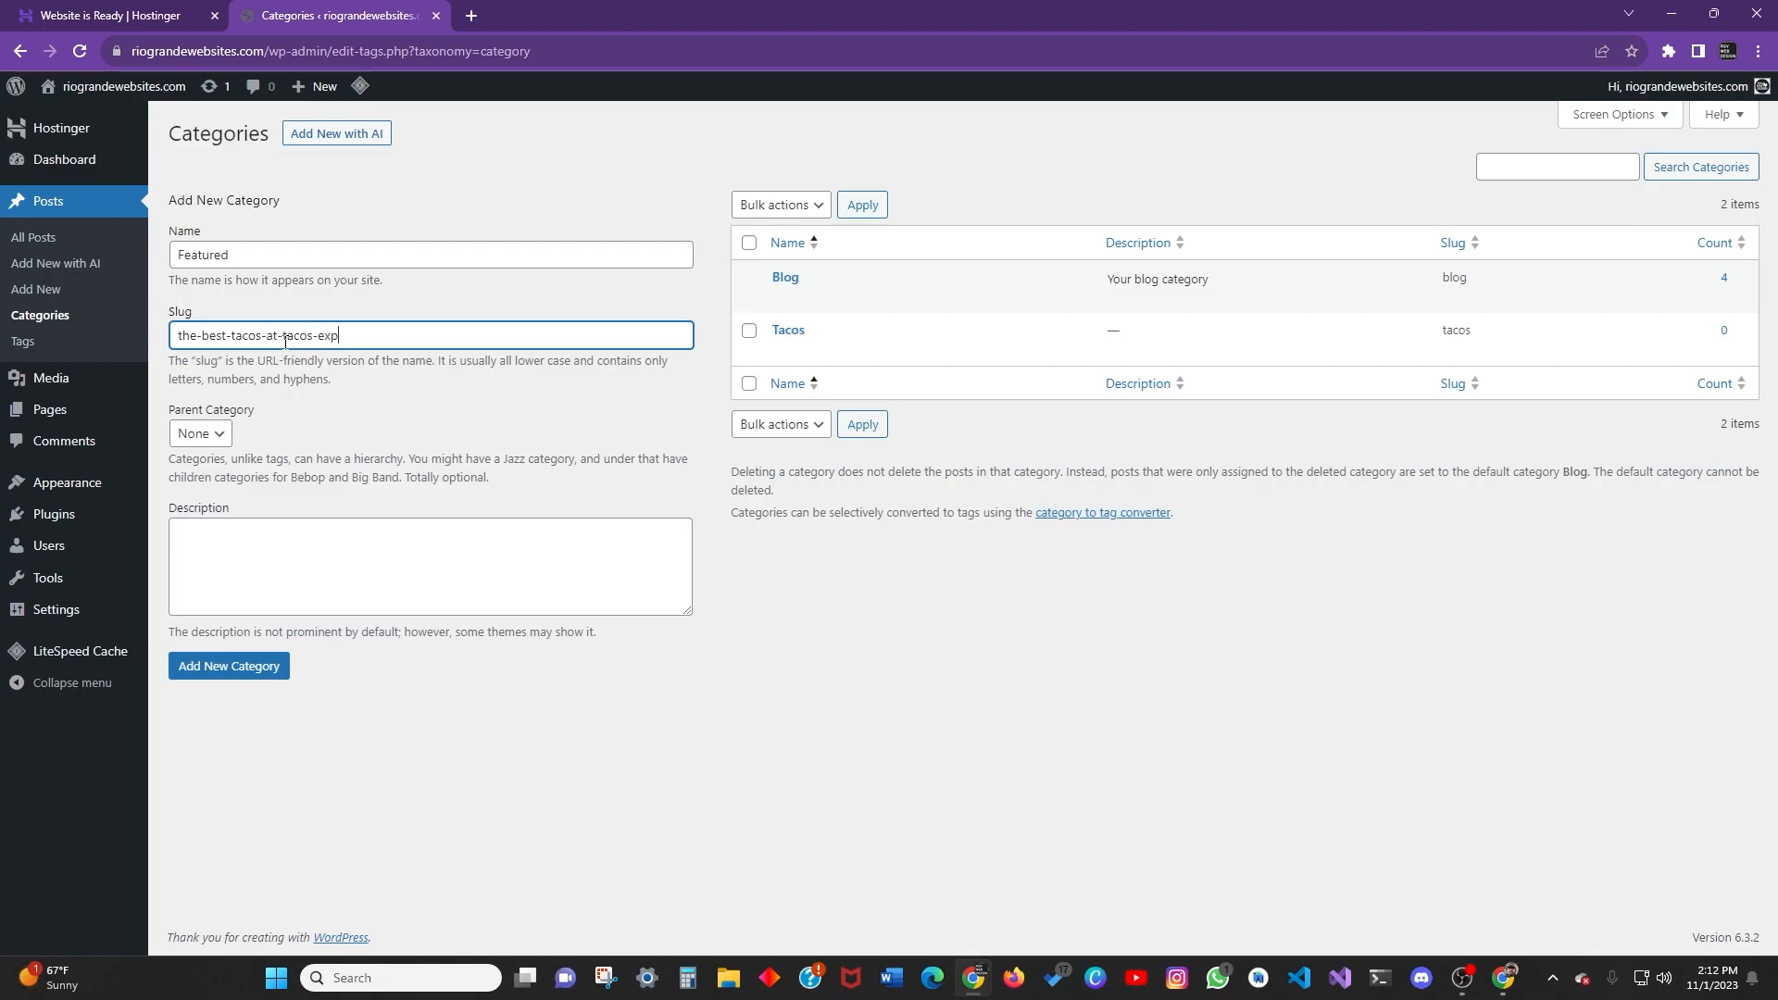
# Leave the parent category as None and switch to the Tags page.
pyautogui.click(208, 434)
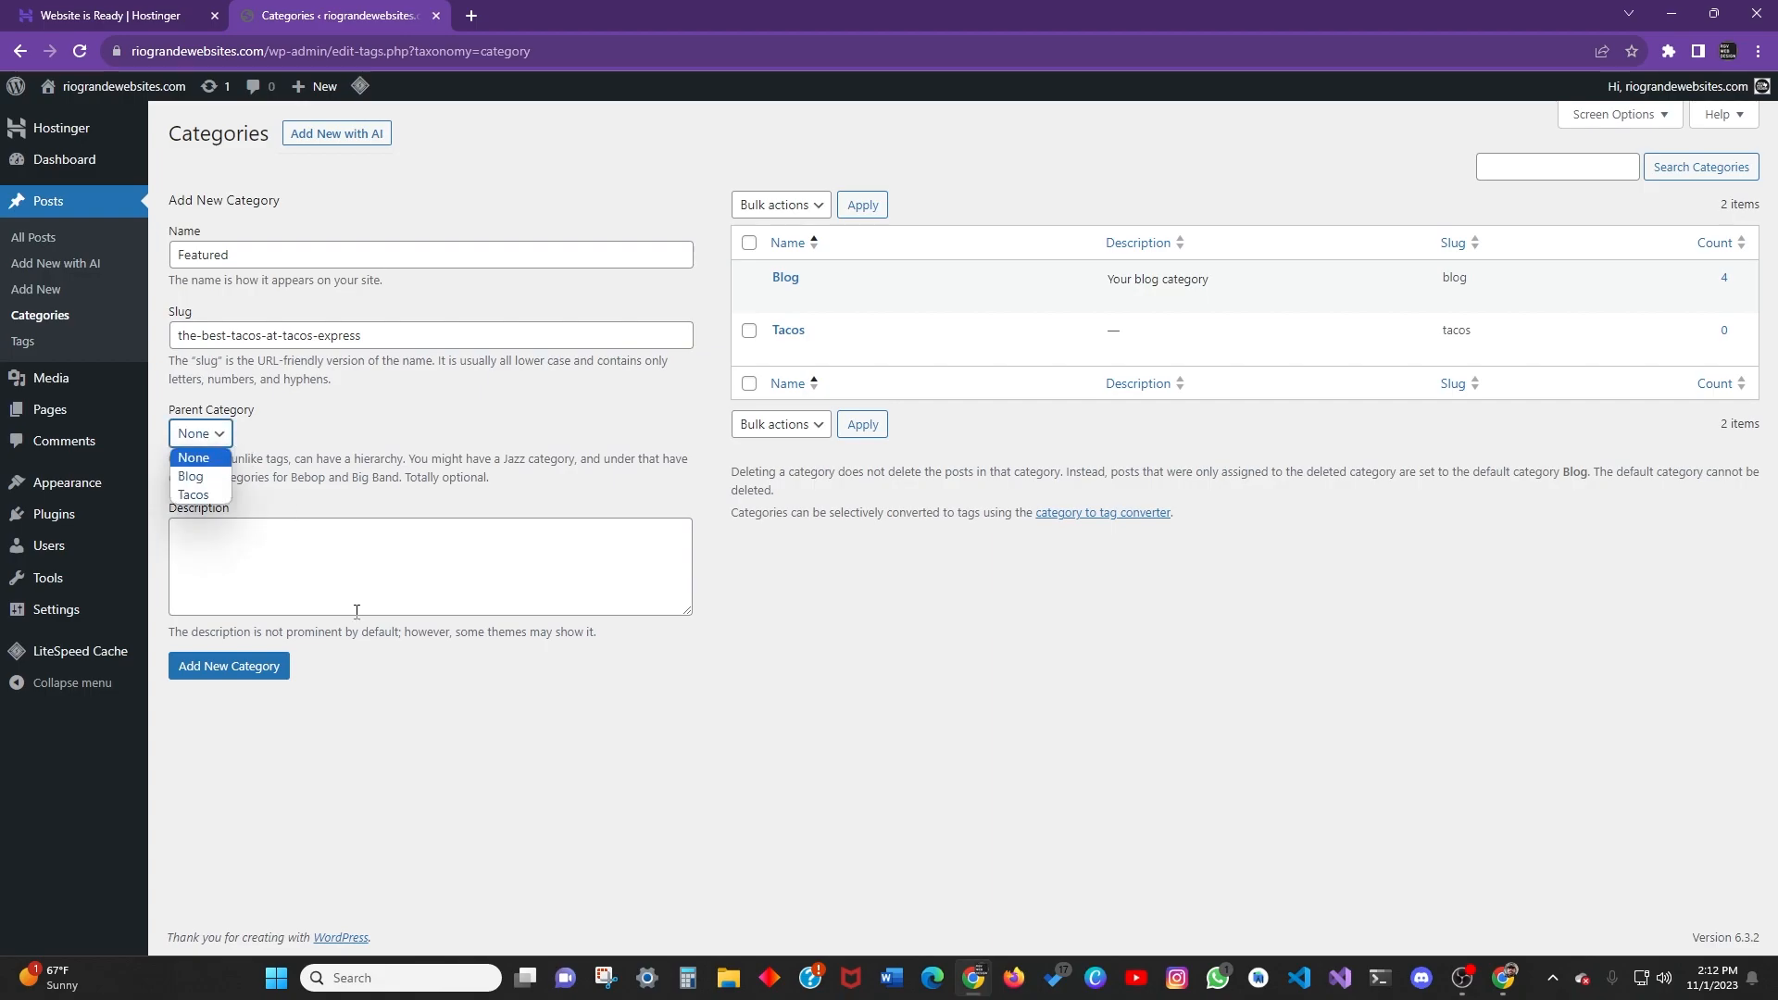
pyautogui.click(267, 604)
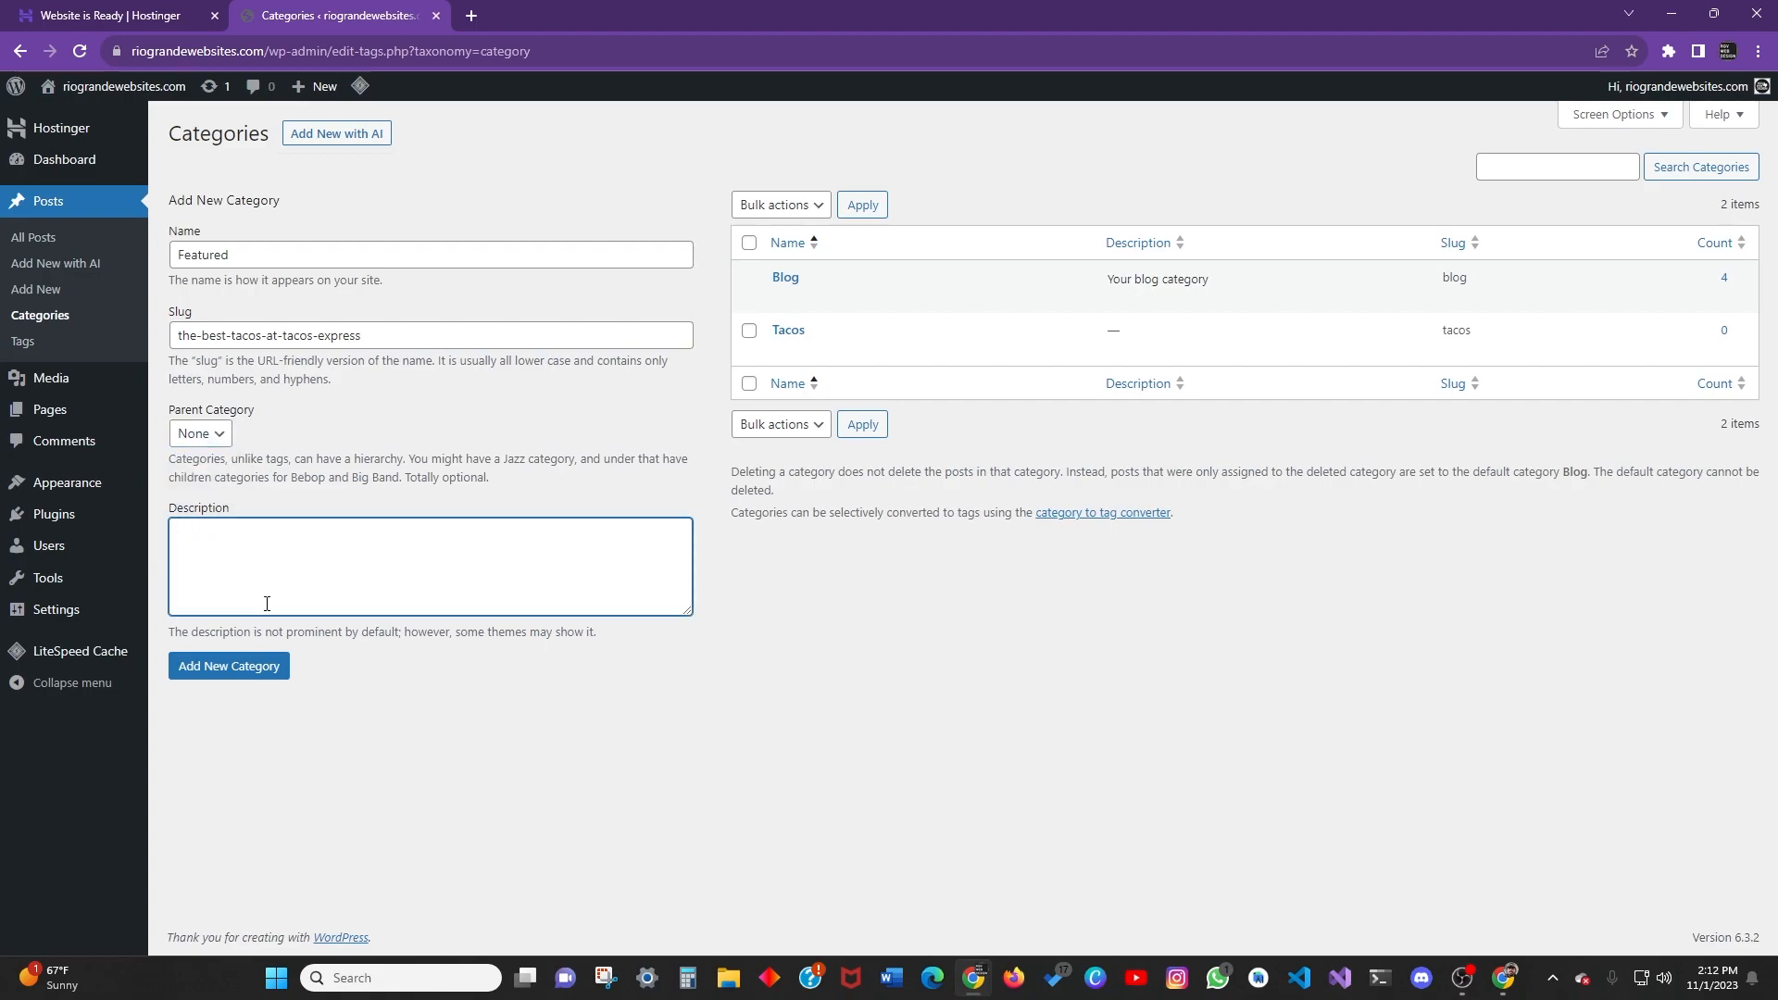
pyautogui.hotkey('shift', 'Tab')
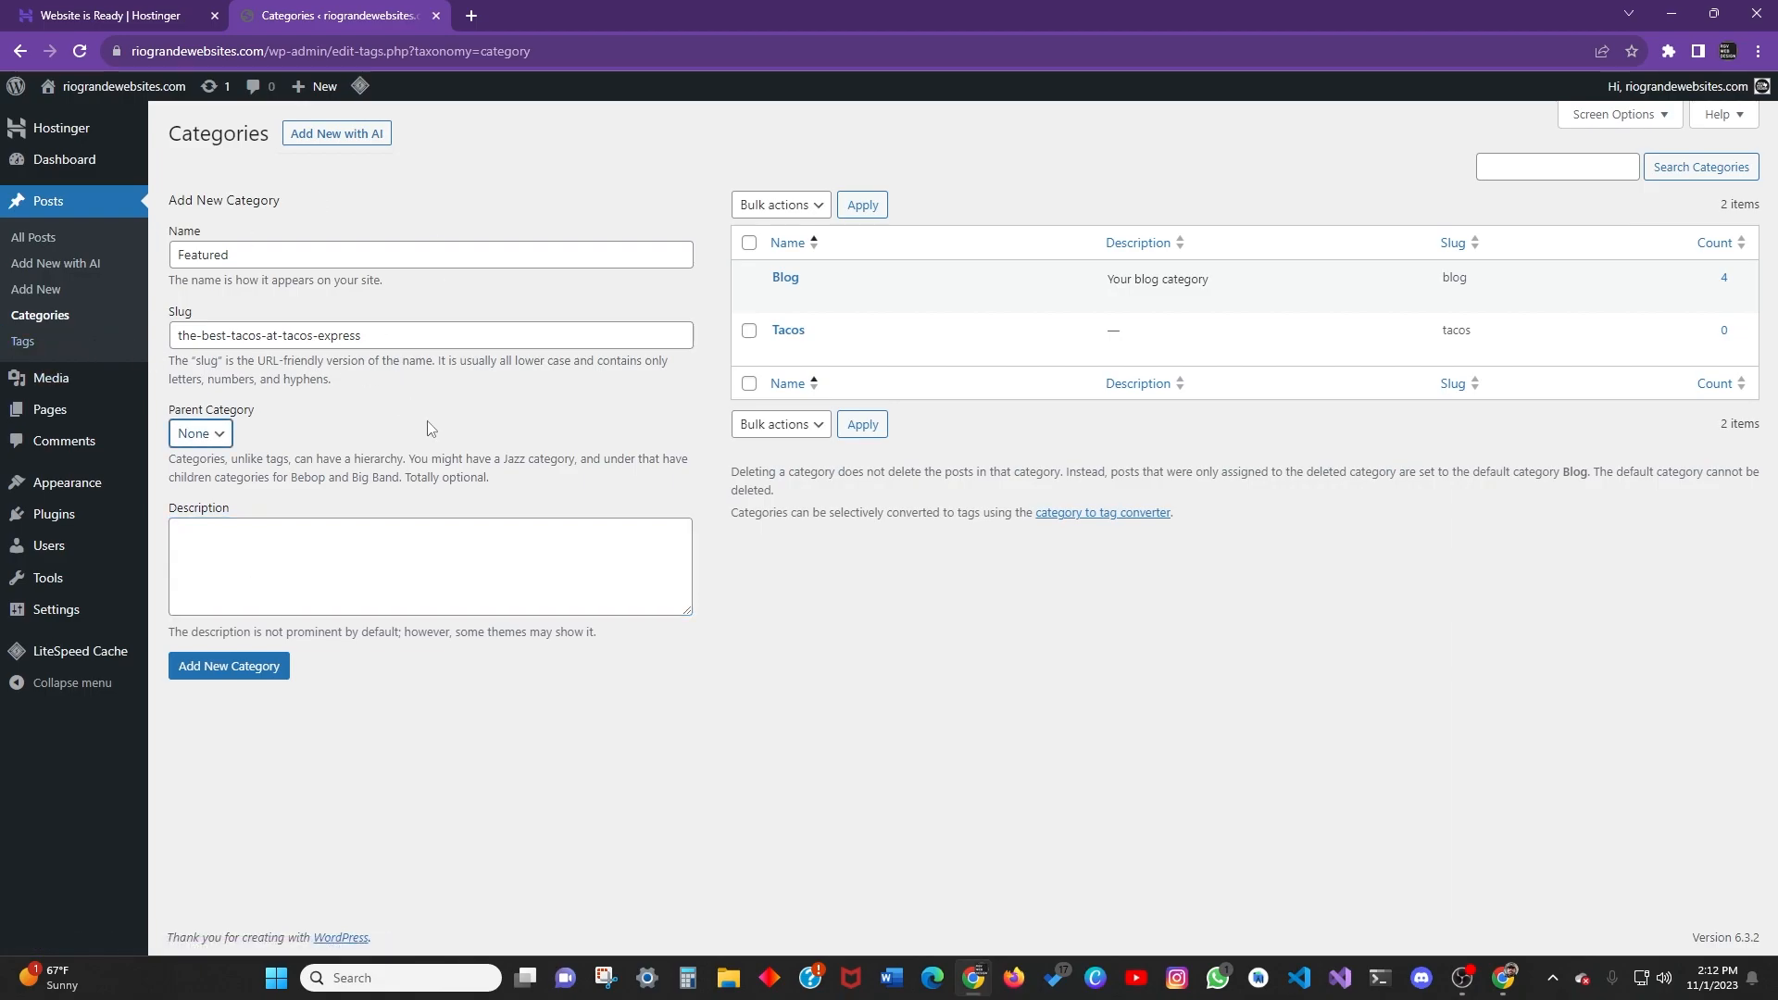
pyautogui.click(44, 357)
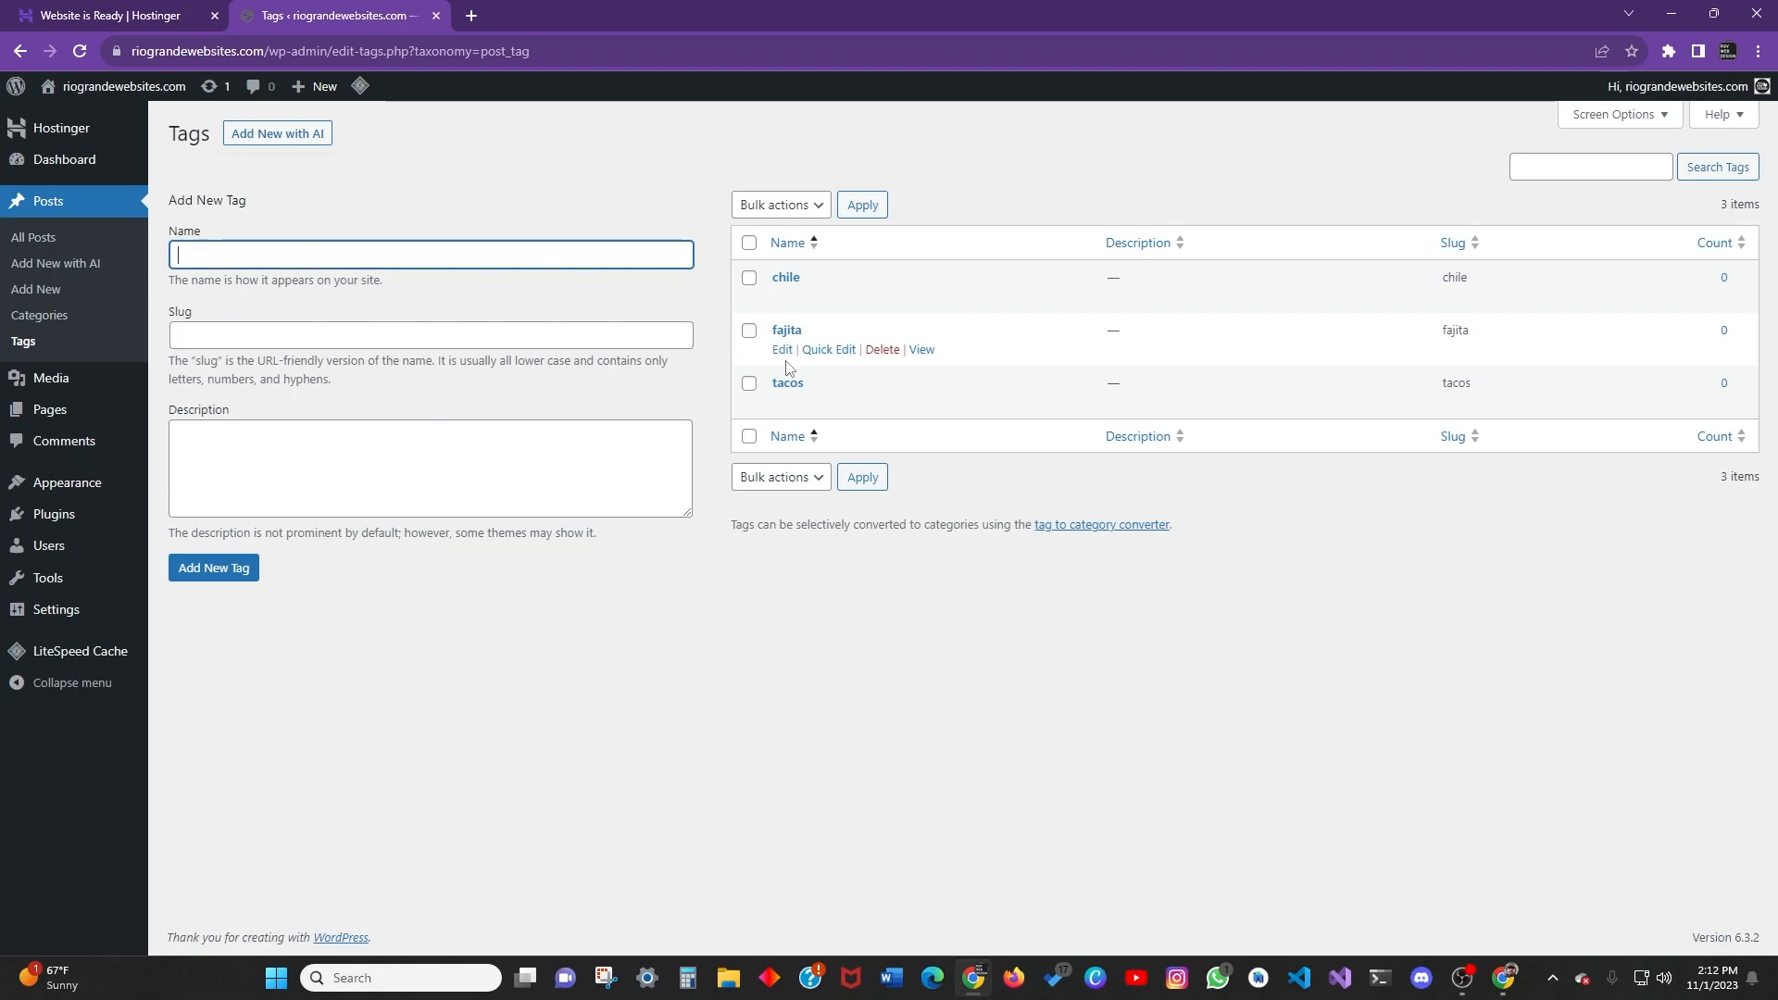
# Leave the tag name field and go to the empty Media Library.
pyautogui.click(822, 623)
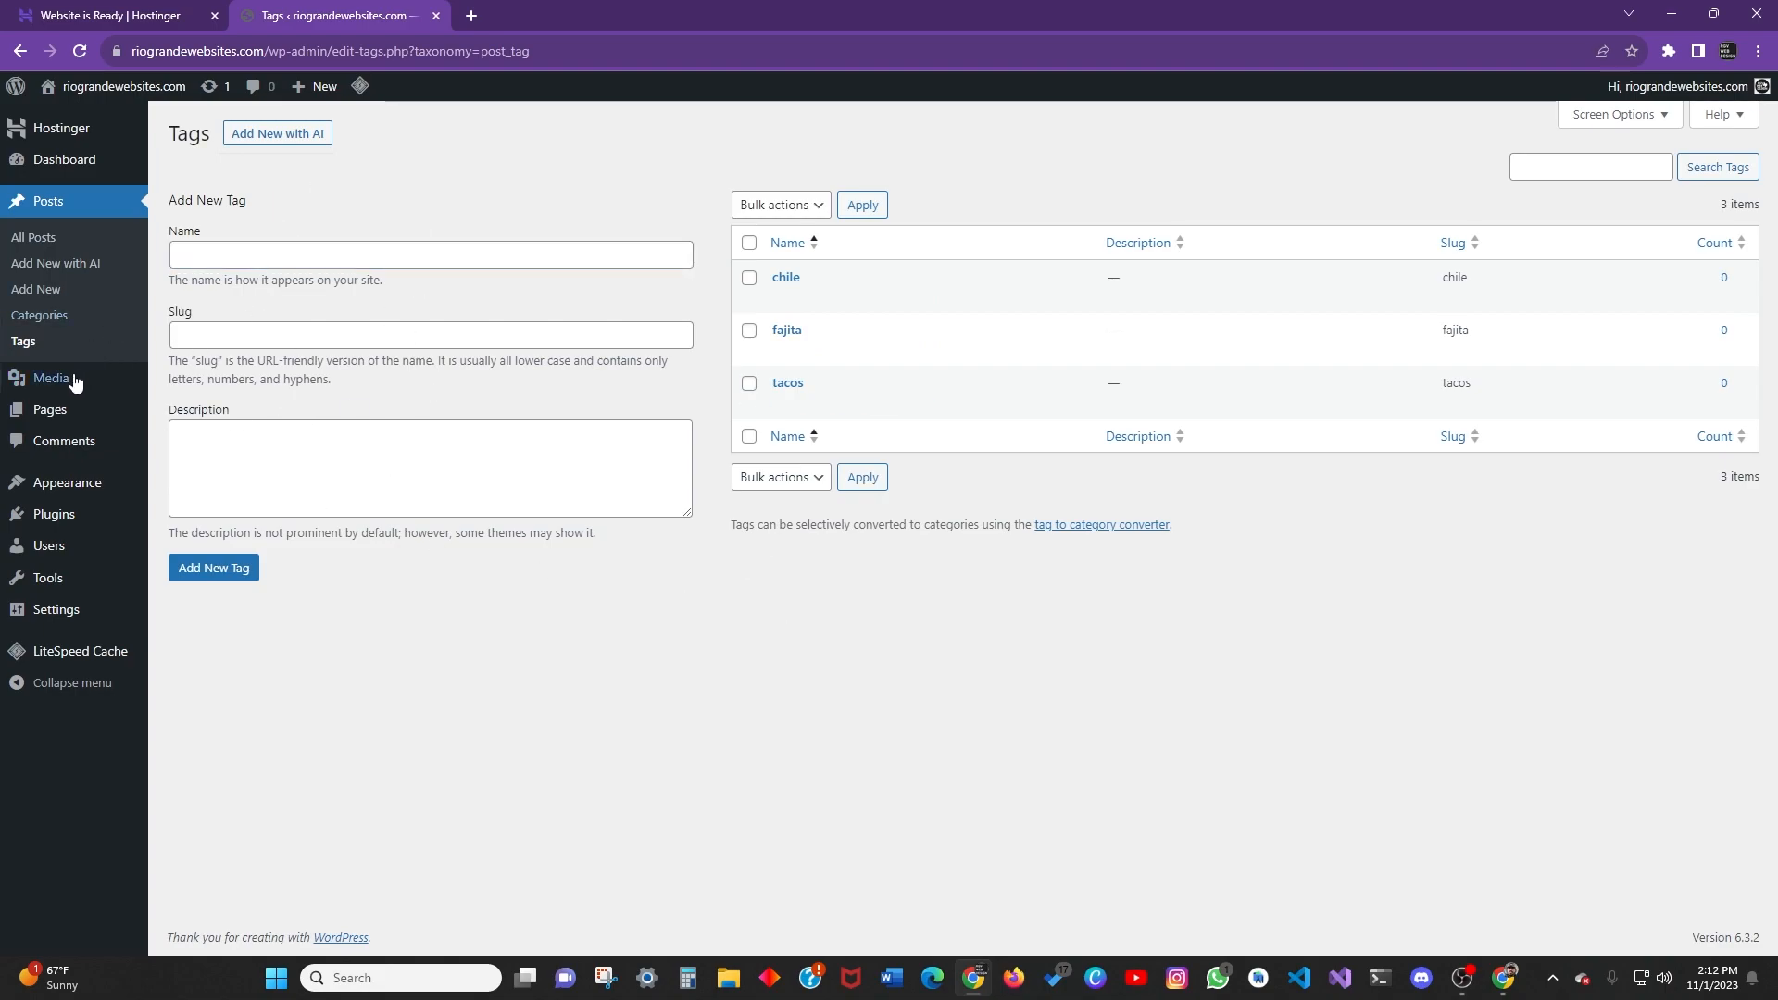
pyautogui.click(44, 387)
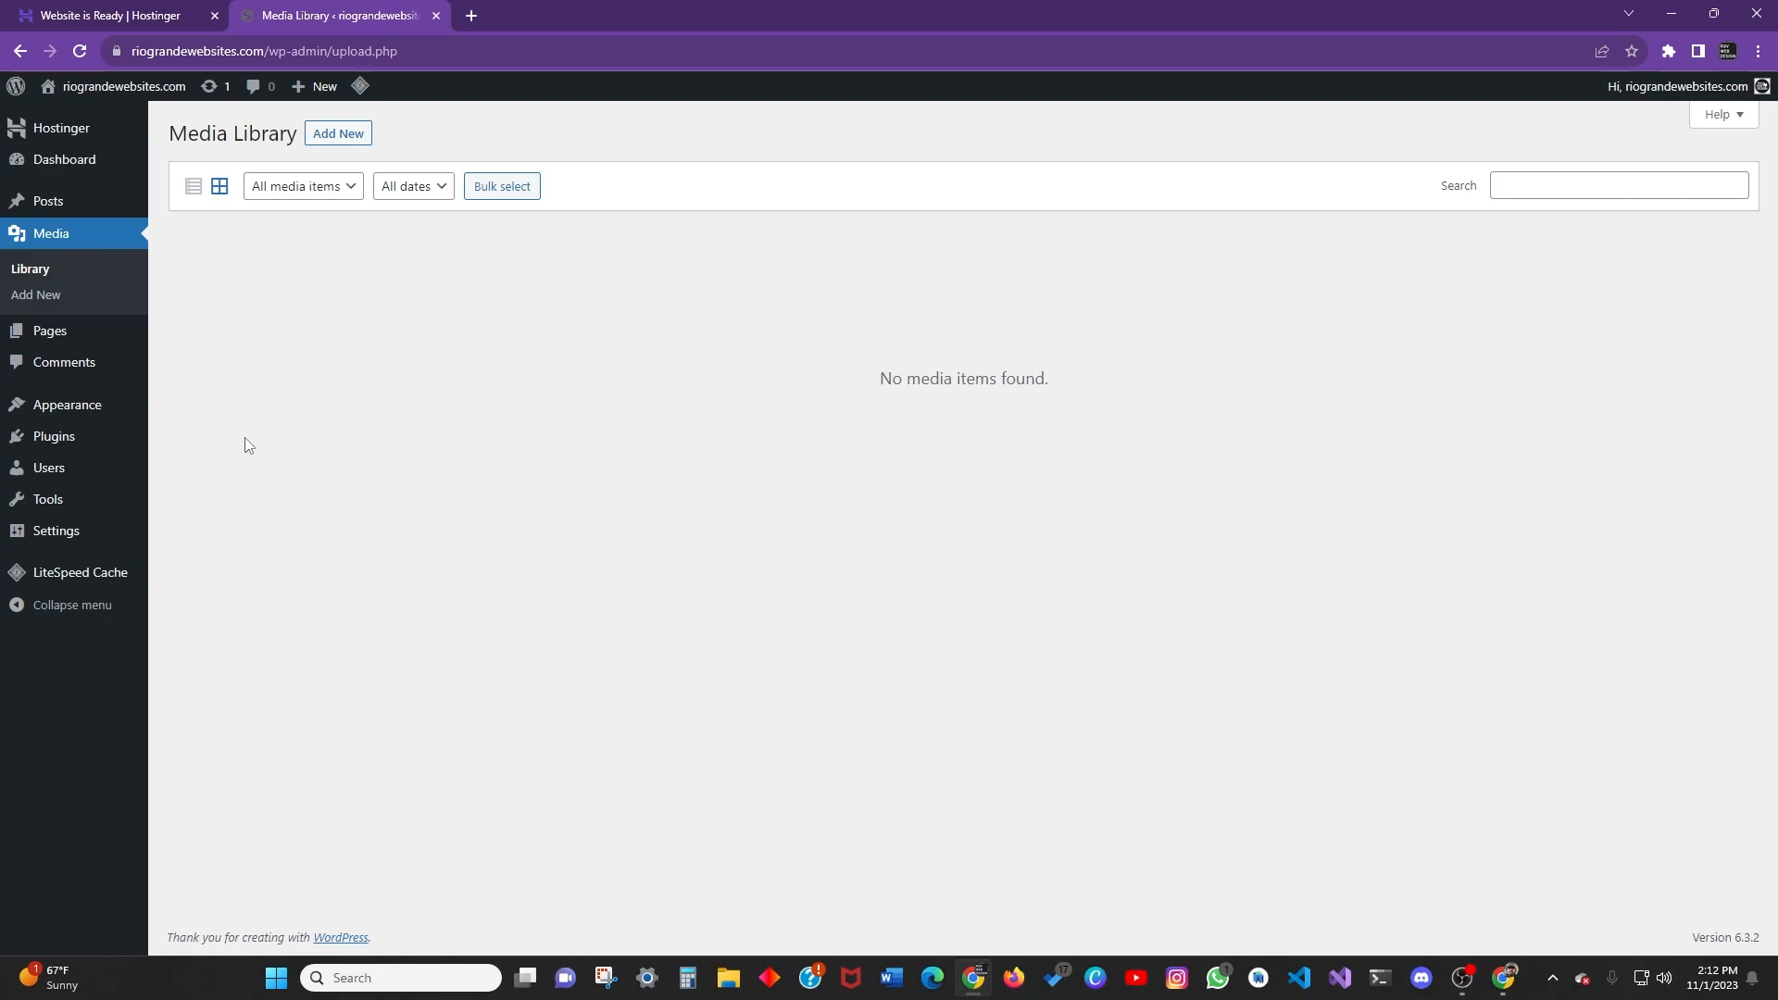
# Reveal the Media Library upload area, then cancel the file chooser without uploading.
pyautogui.click(334, 136)
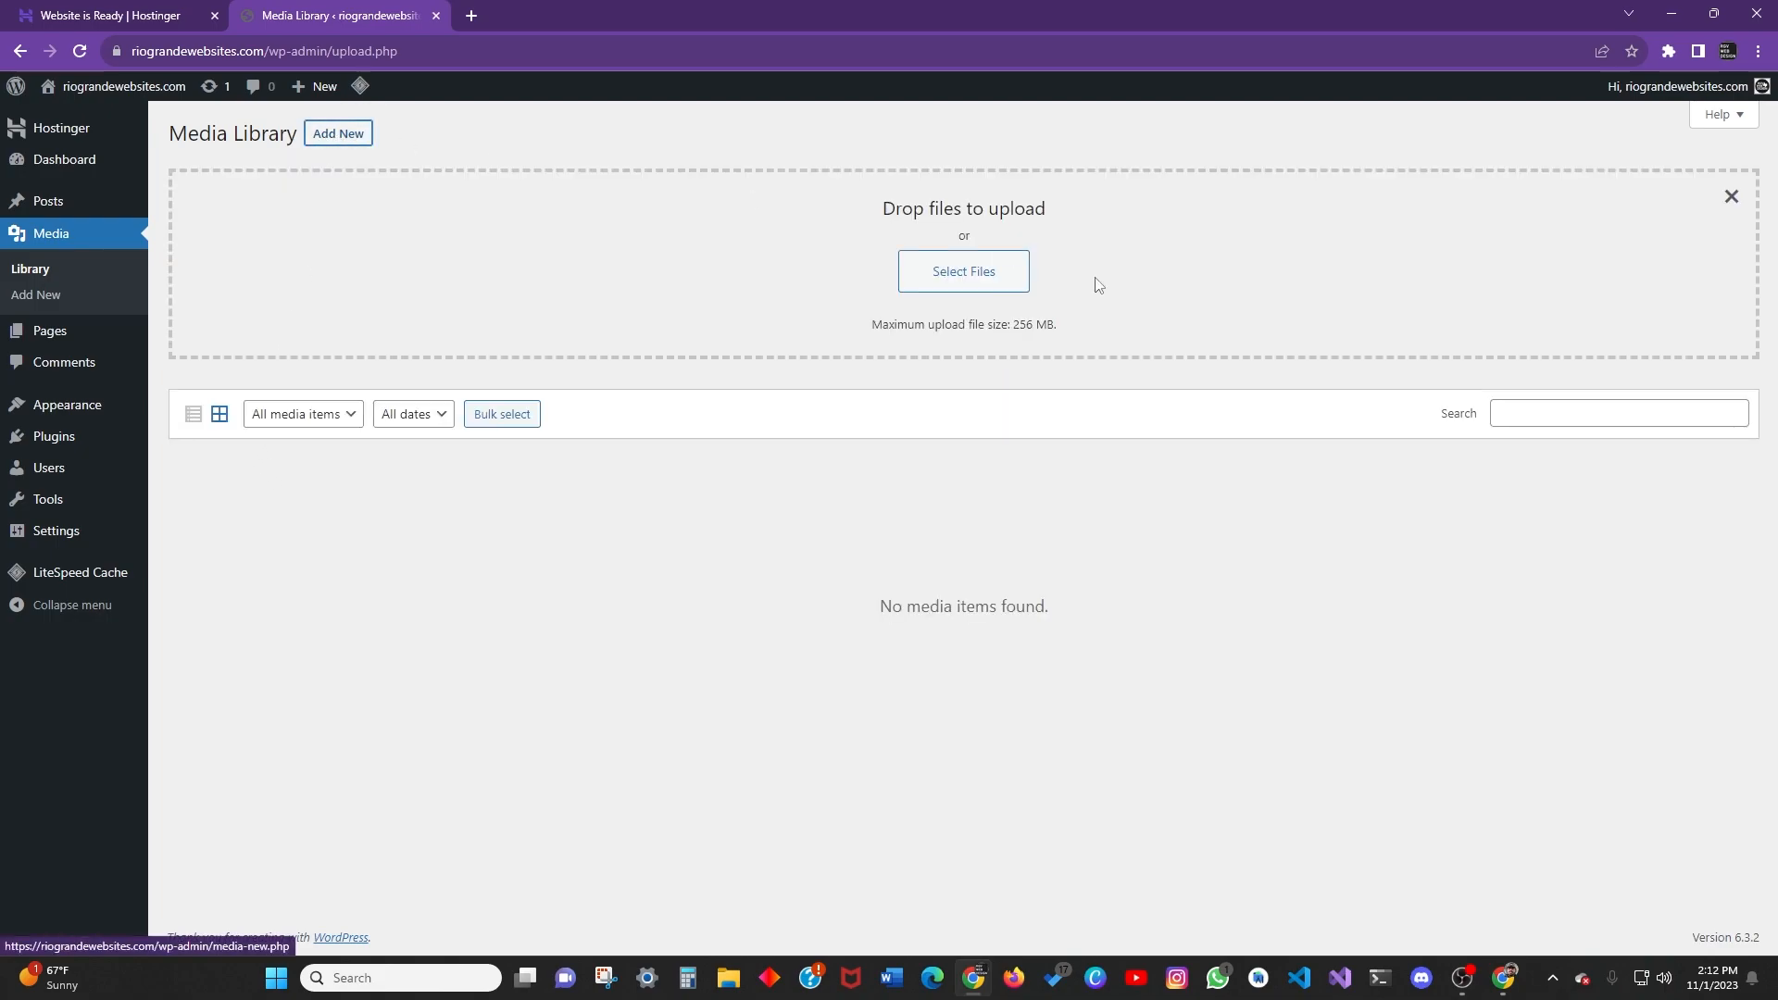
pyautogui.click(977, 283)
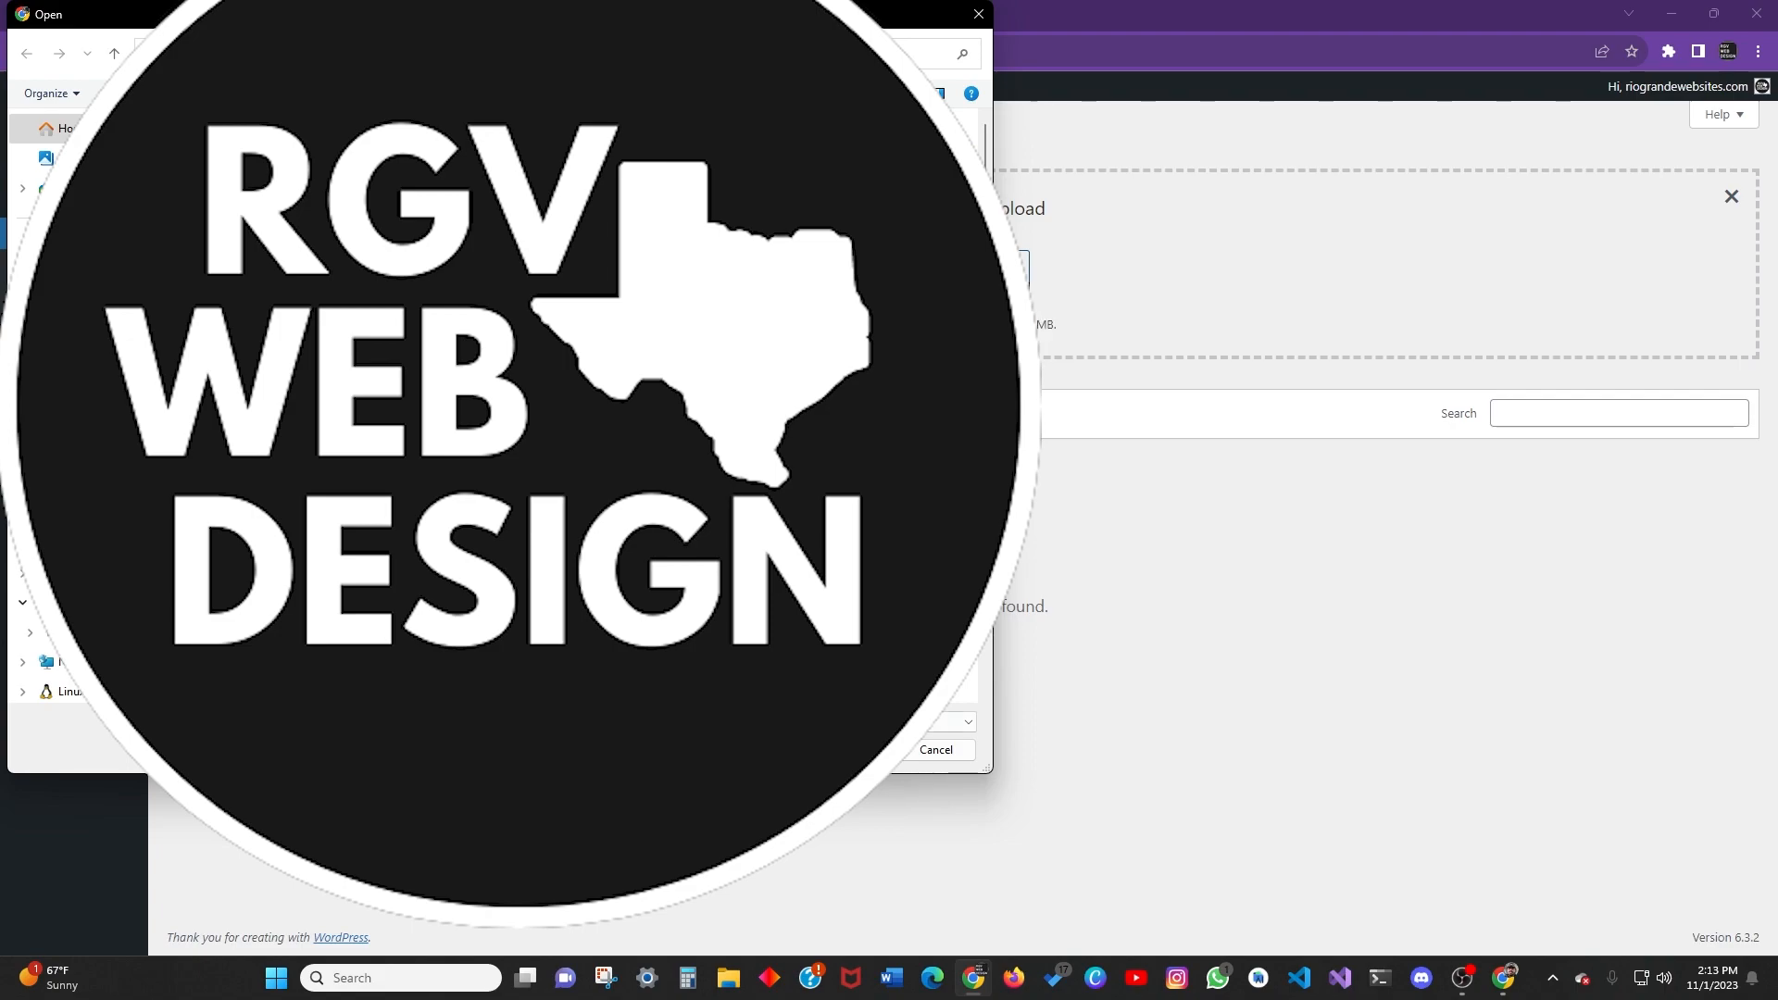
pyautogui.click(978, 13)
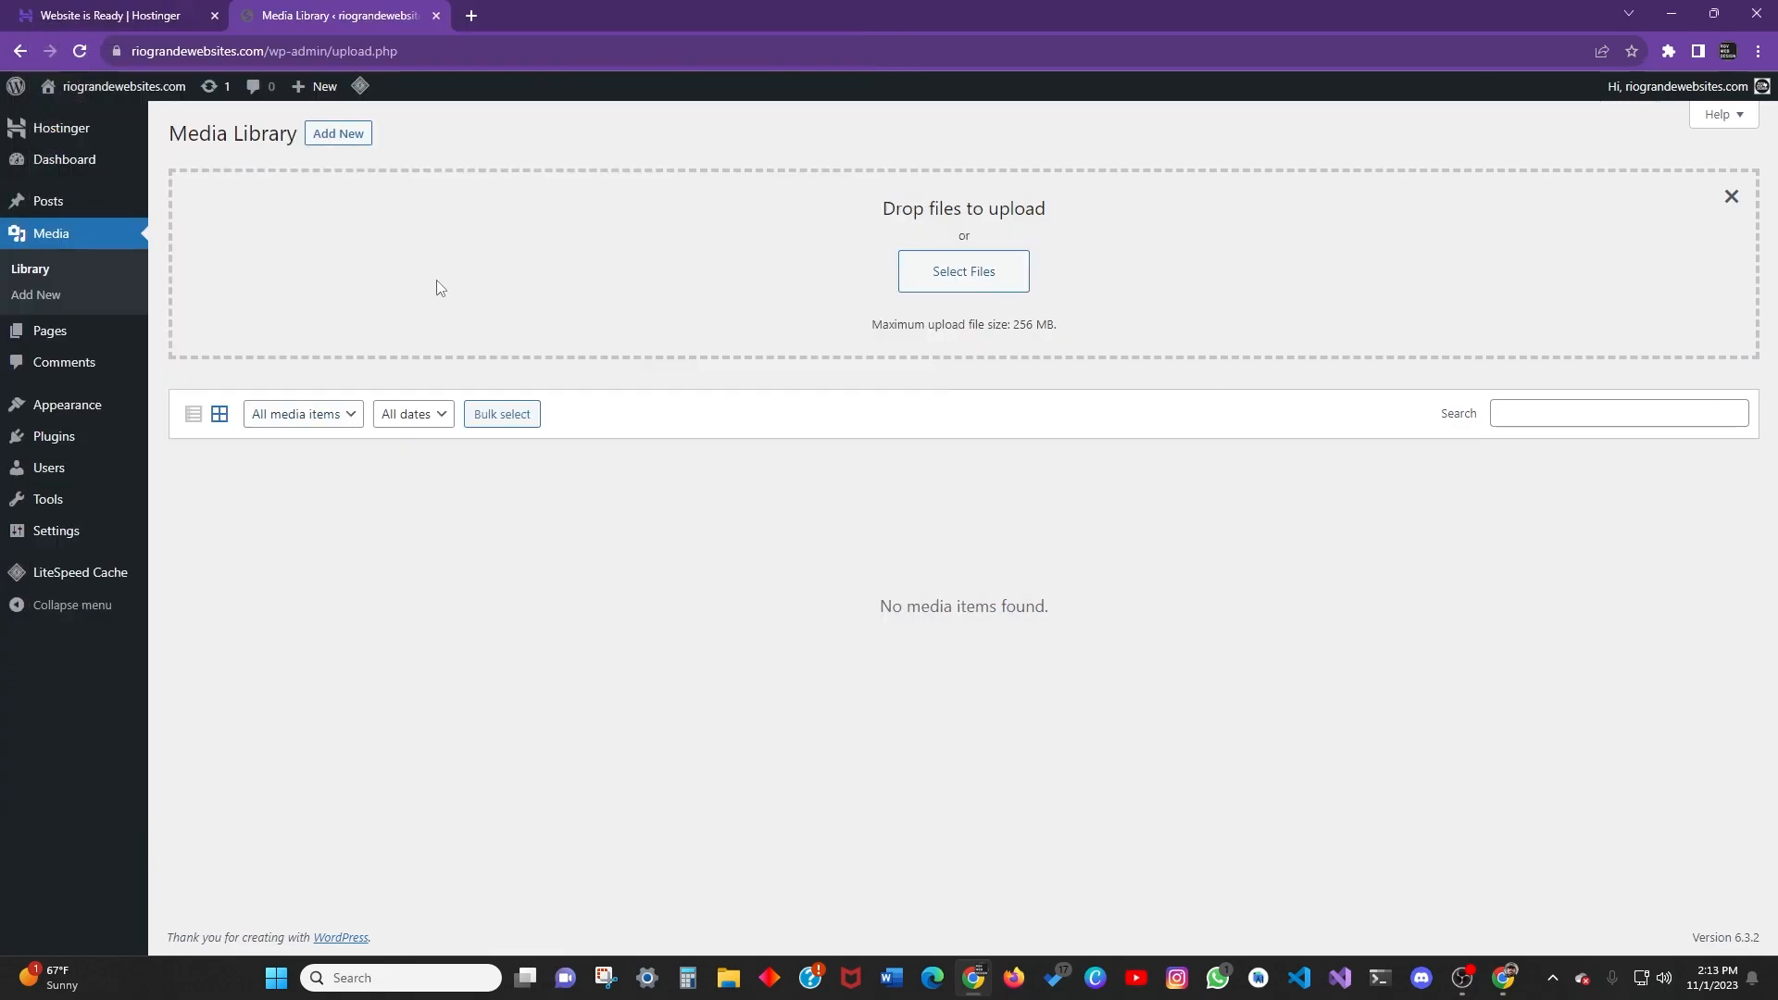
pyautogui.moveTo(0, 250); pyautogui.dragTo(33, 280)
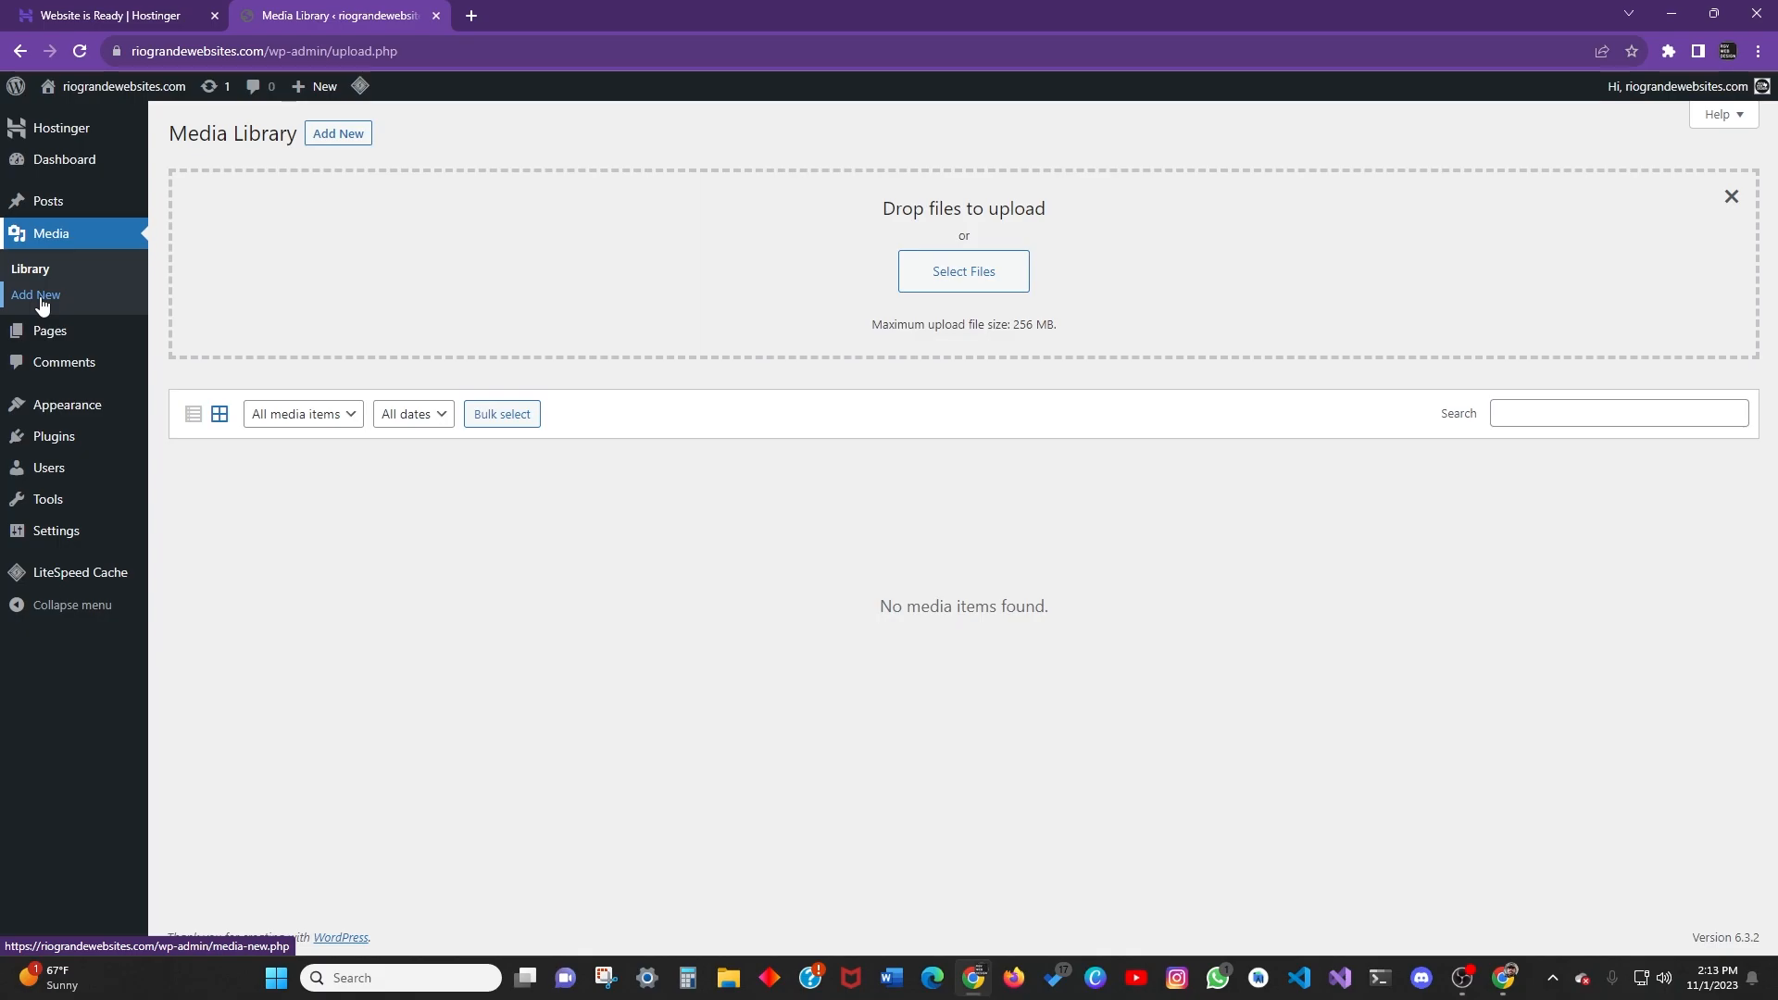
# Go to Media > Add New, cancel the file chooser, and highlight the 256 MB upload limit.
pyautogui.click(41, 300)
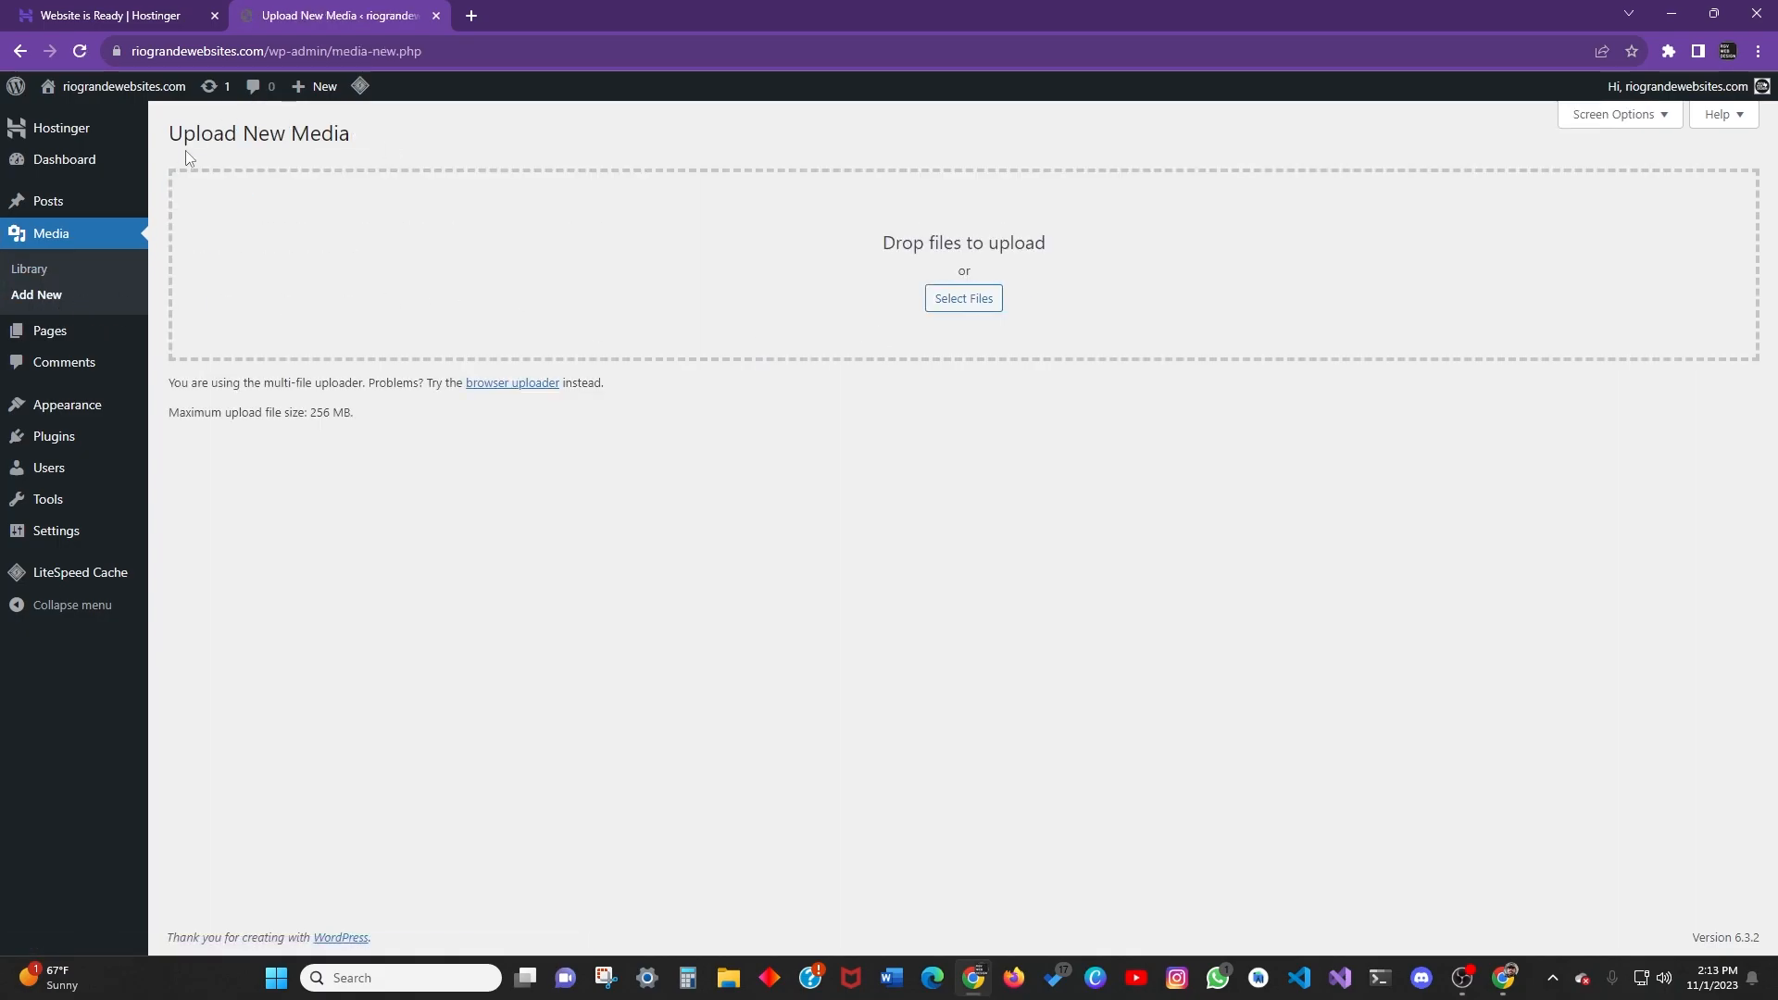
pyautogui.click(977, 305)
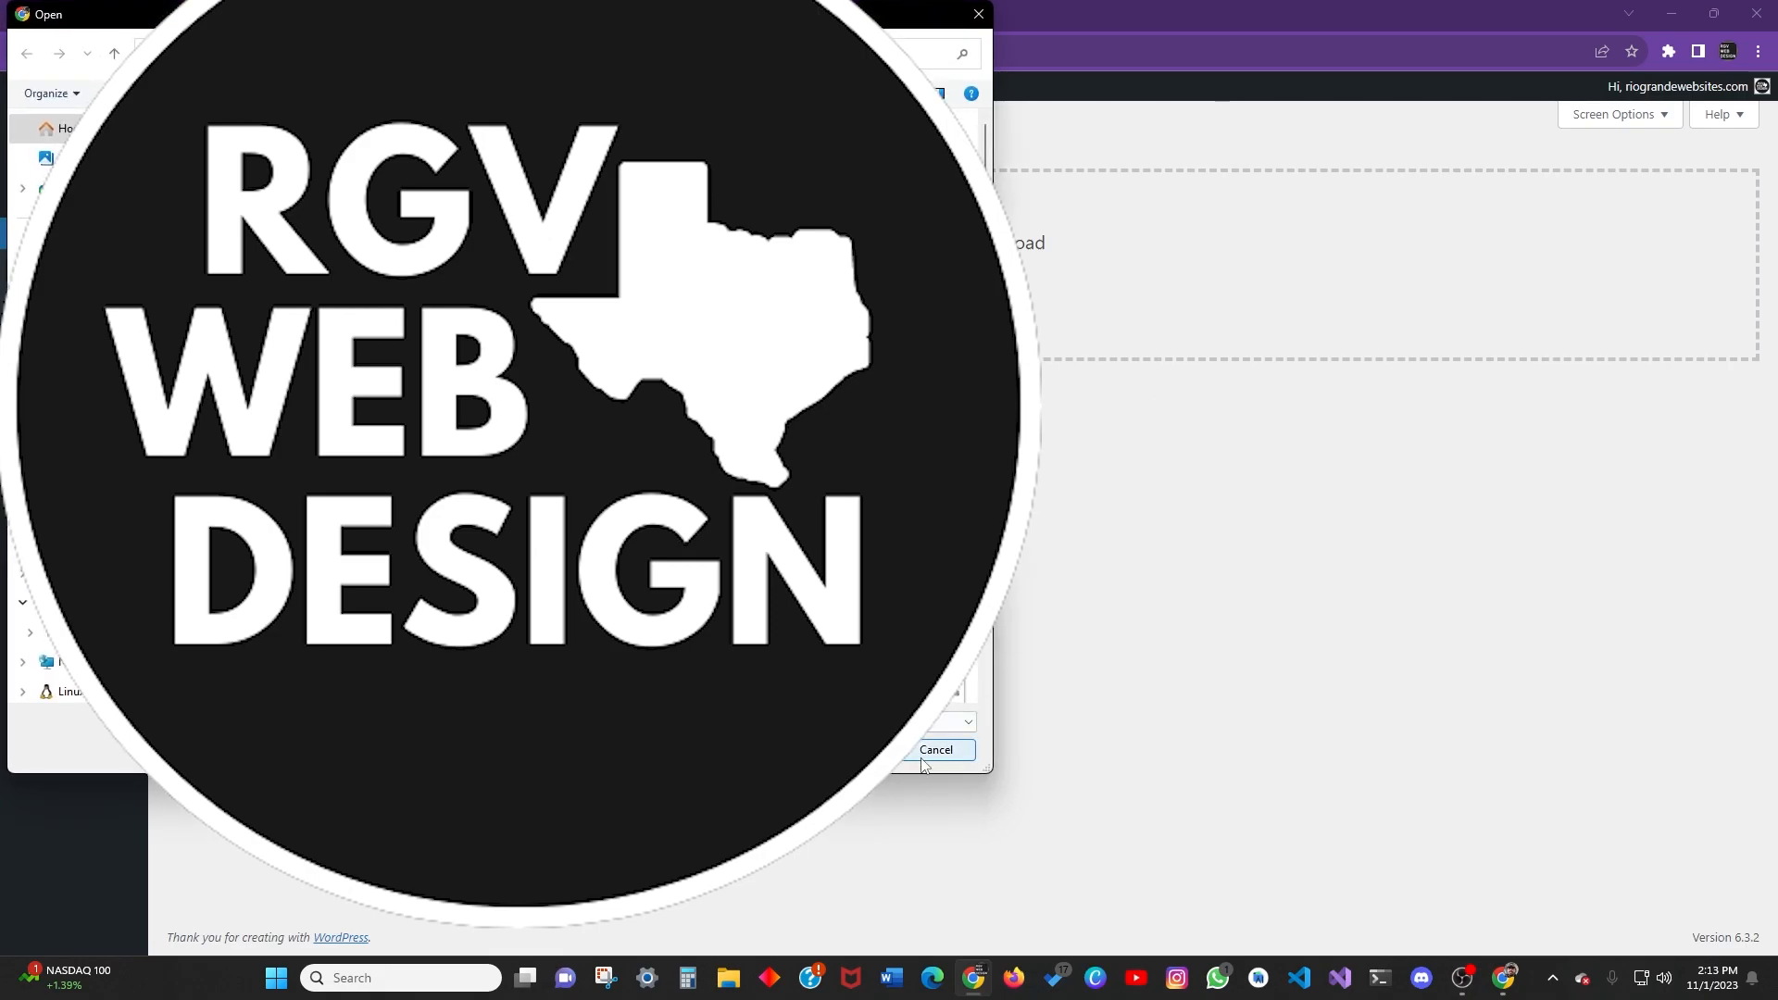
pyautogui.click(930, 752)
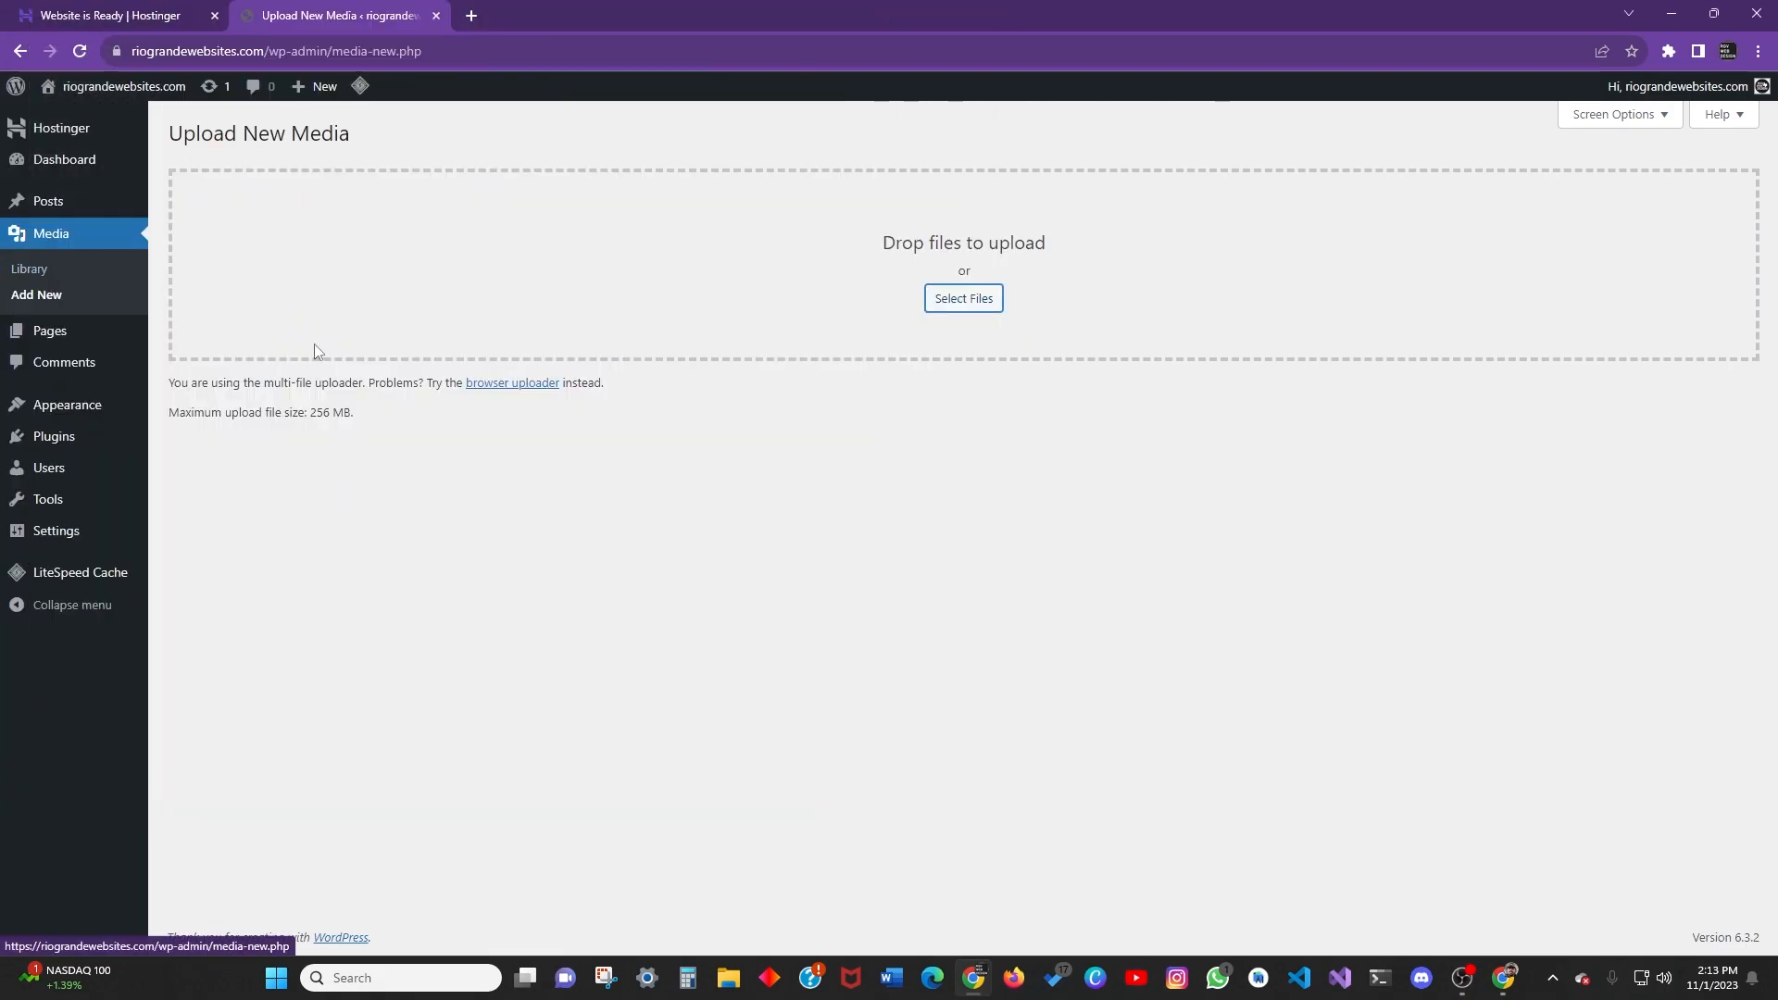
pyautogui.moveTo(51, 342)
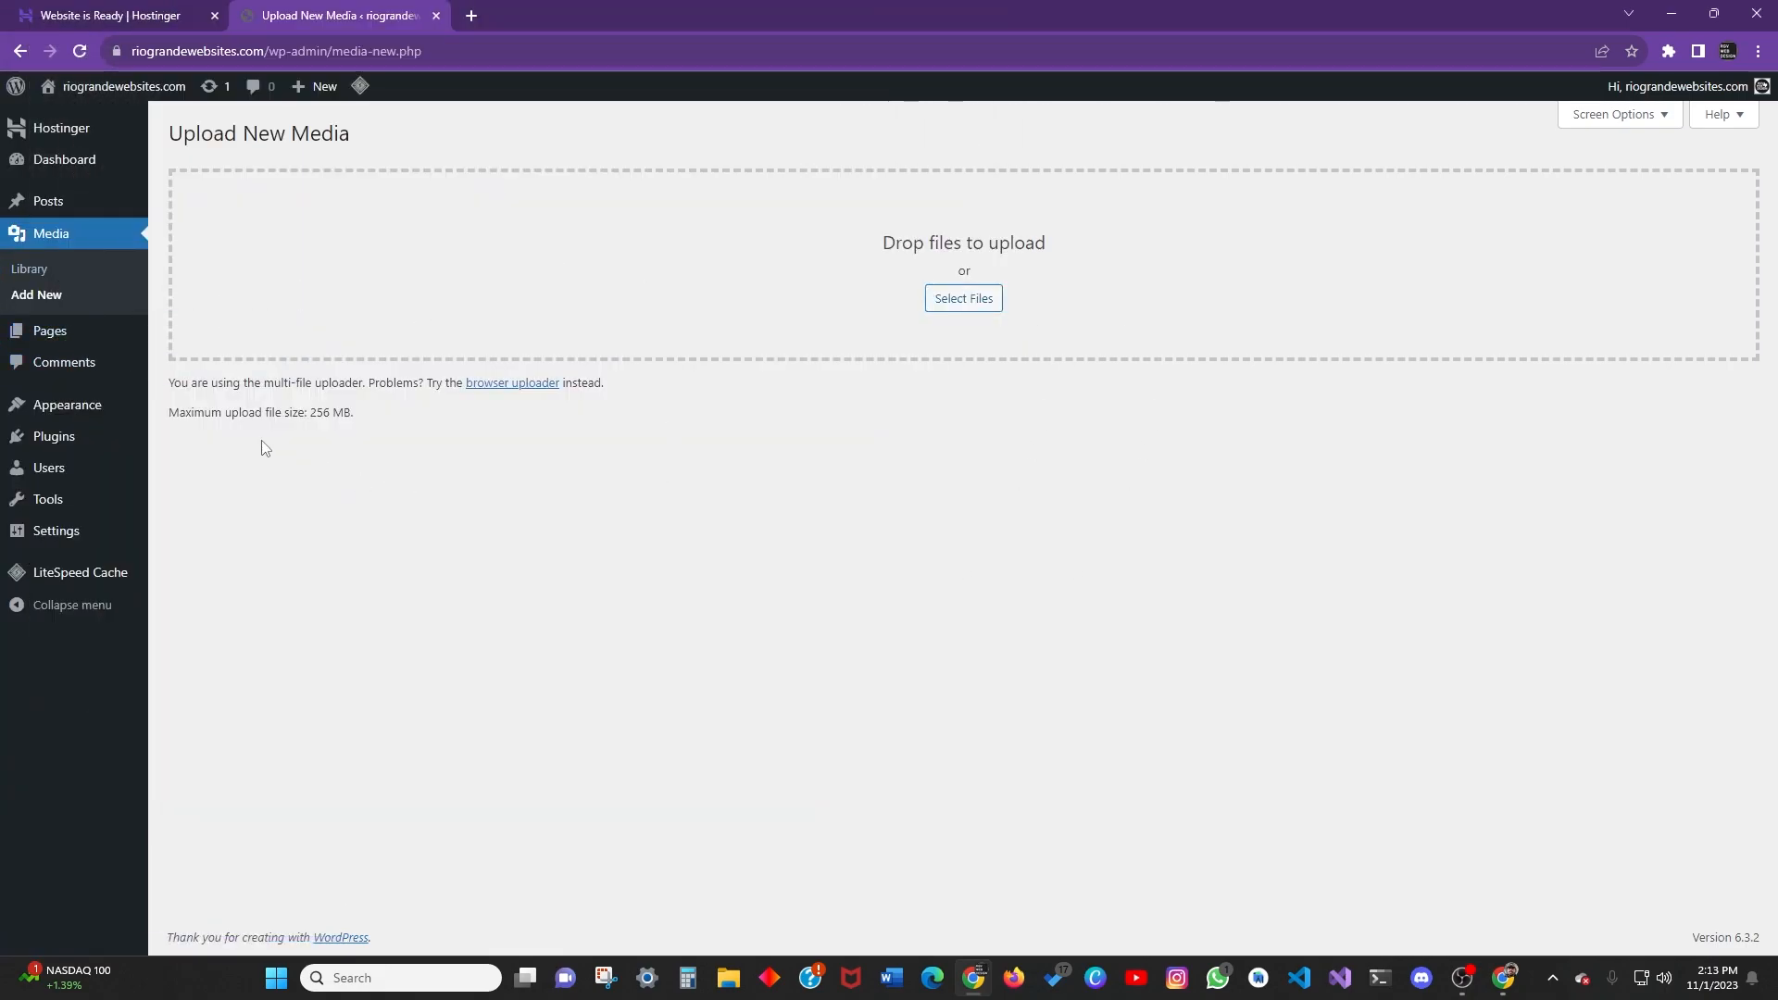
pyautogui.moveTo(363, 428); pyautogui.dragTo(225, 432)
pyautogui.click(222, 435)
pyautogui.click(340, 417)
pyautogui.click(233, 410)
# Go to Pages, bin the Privacy Policy page, then undo to restore it.
pyautogui.moveTo(21, 344)
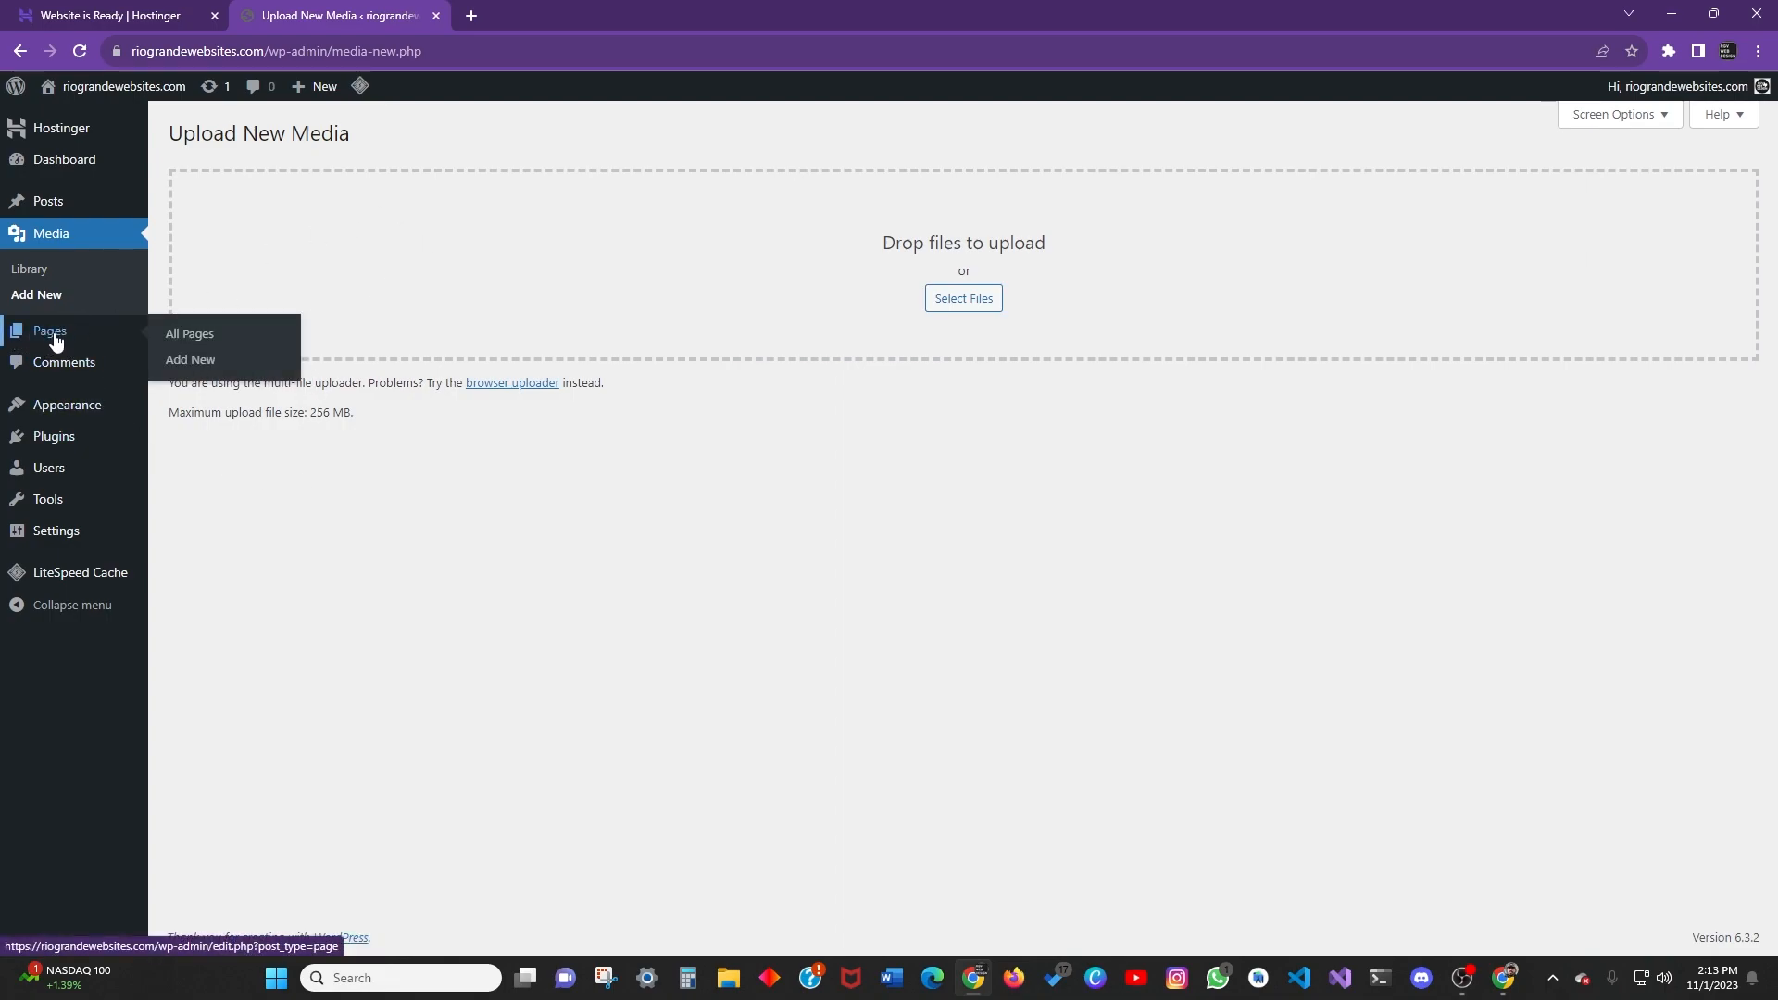
pyautogui.click(56, 341)
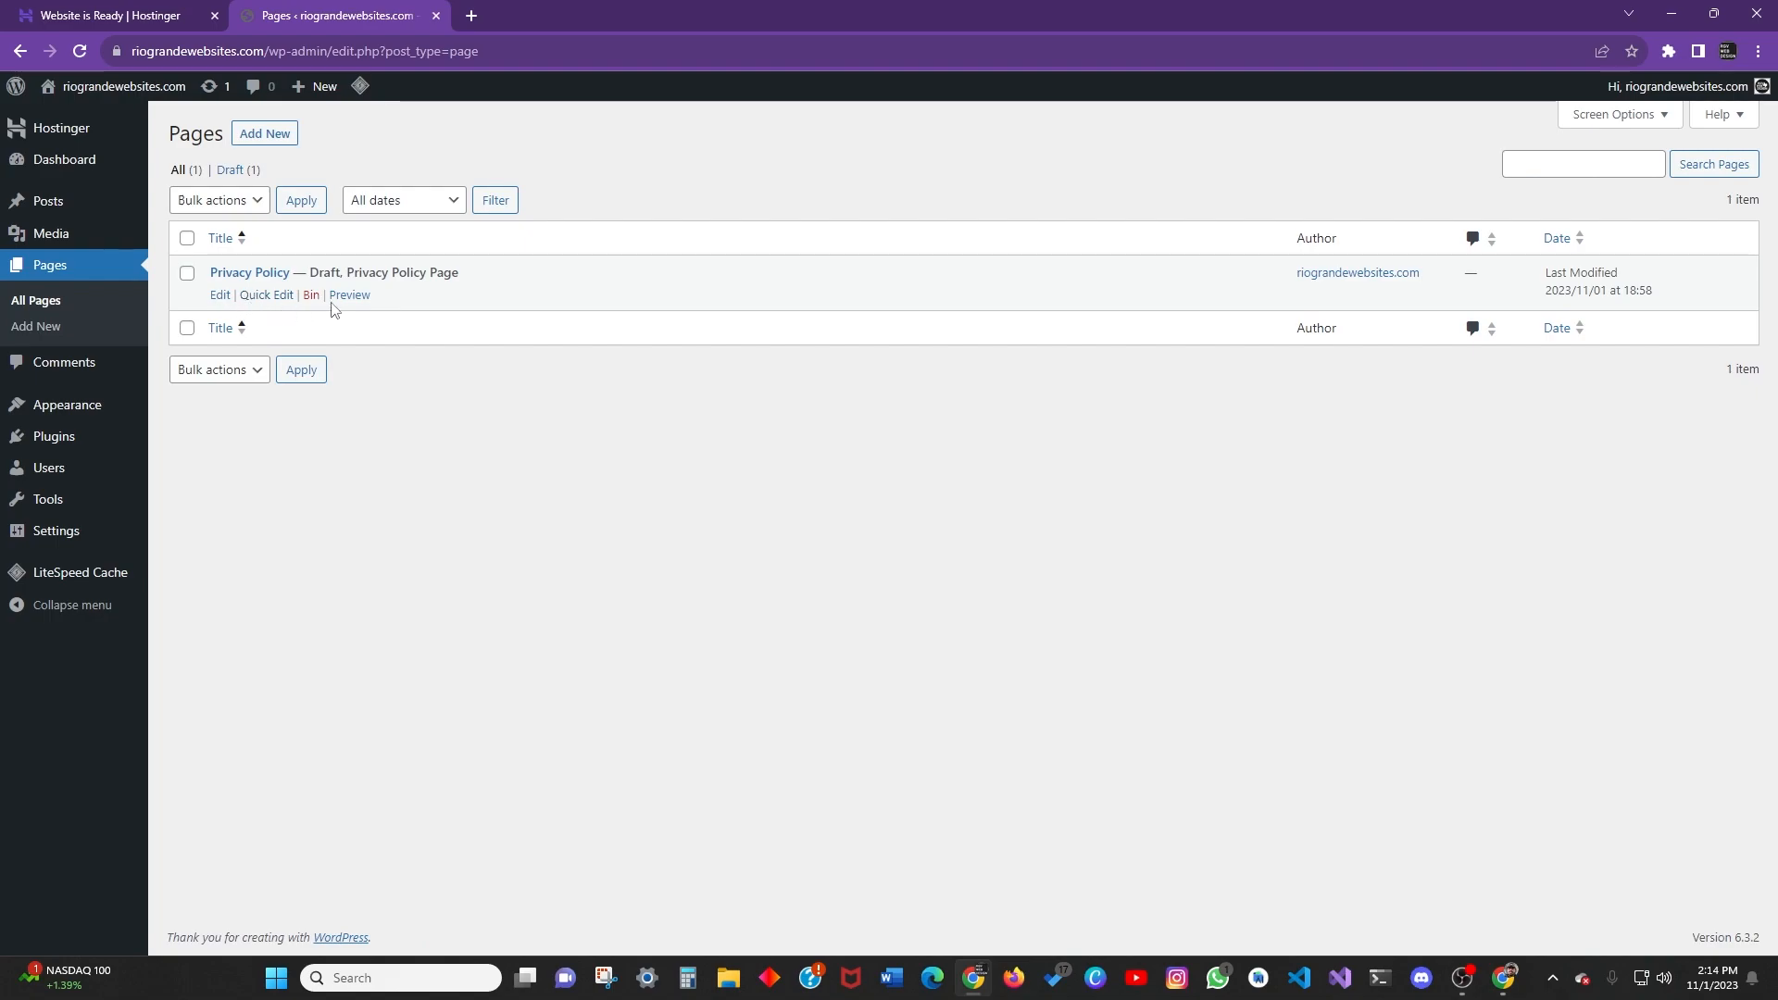
pyautogui.click(311, 296)
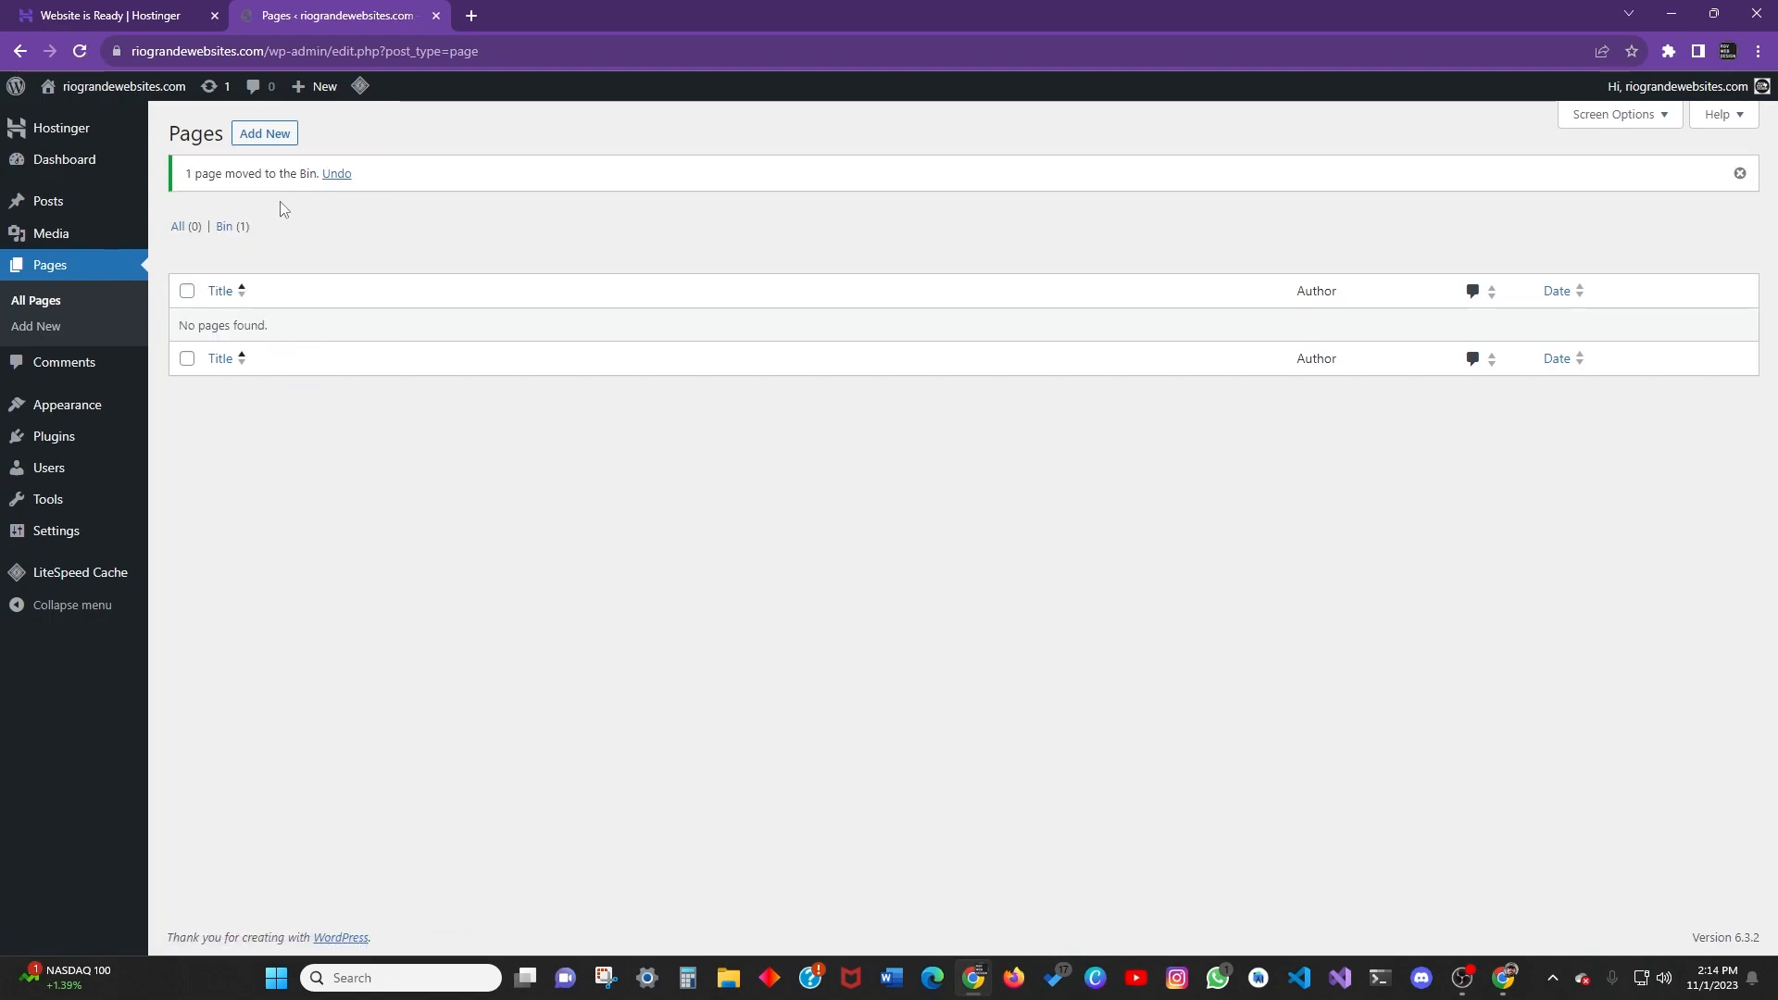
pyautogui.click(338, 174)
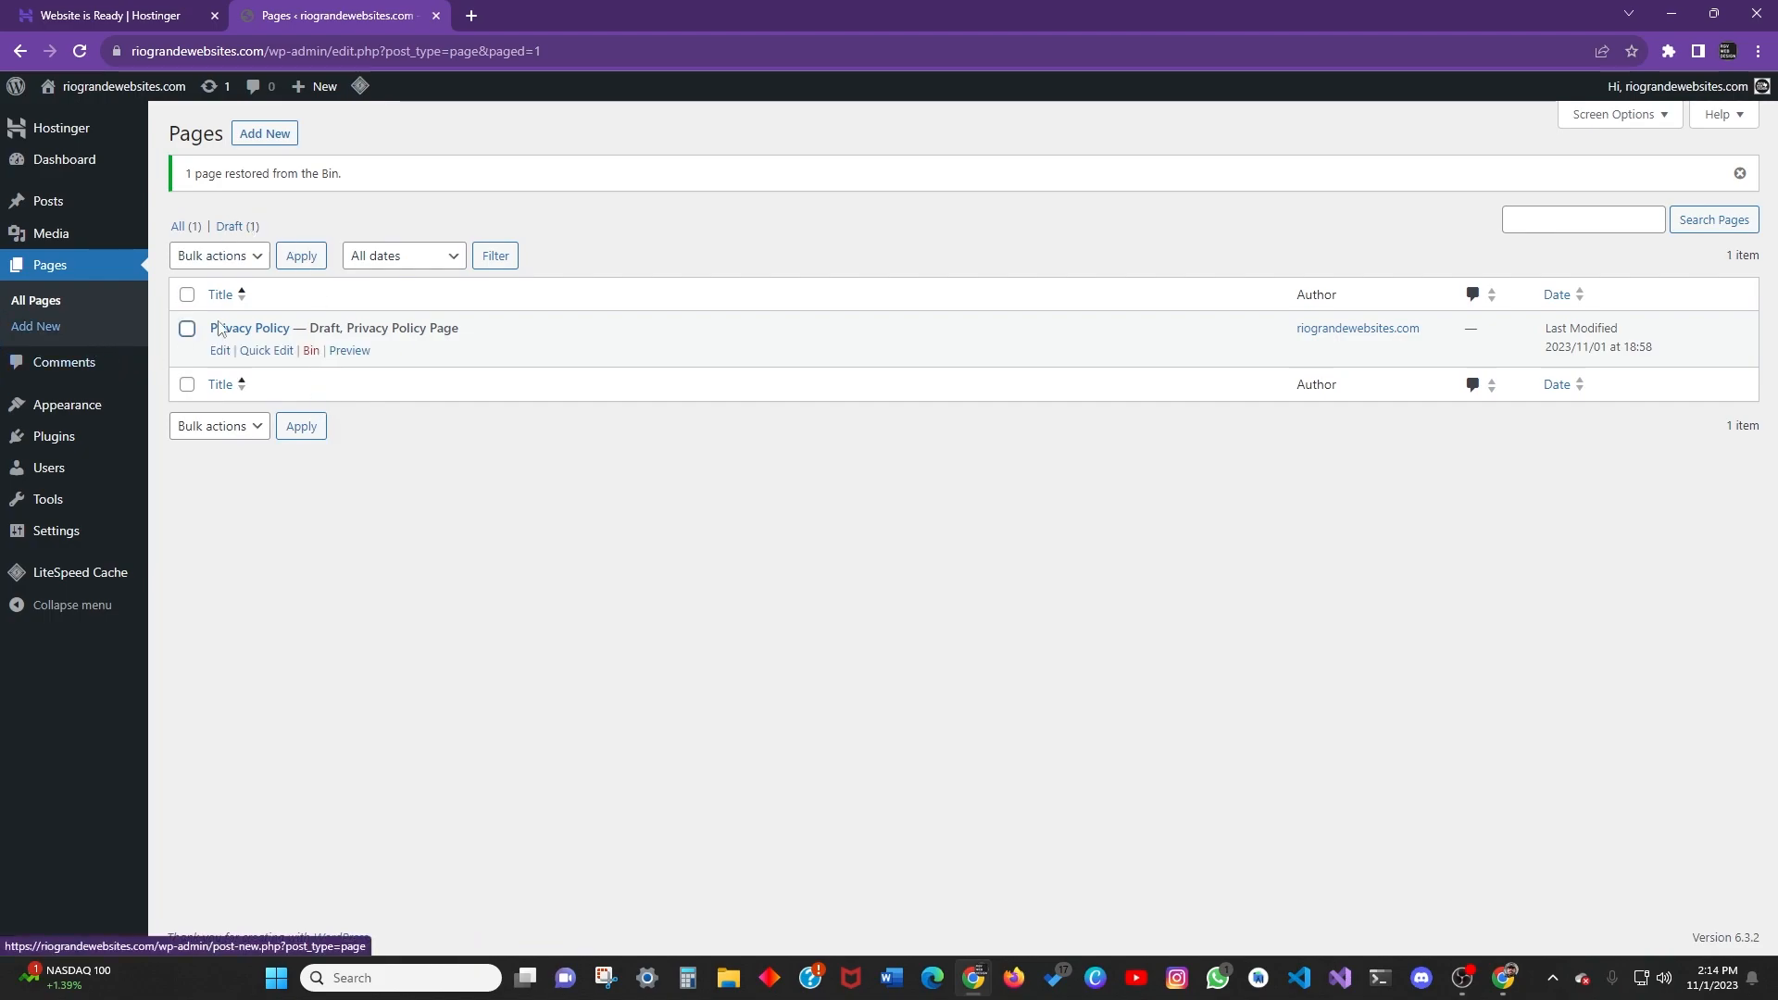
# Start a new page and give it the title 'Home Page'.
pyautogui.click(51, 334)
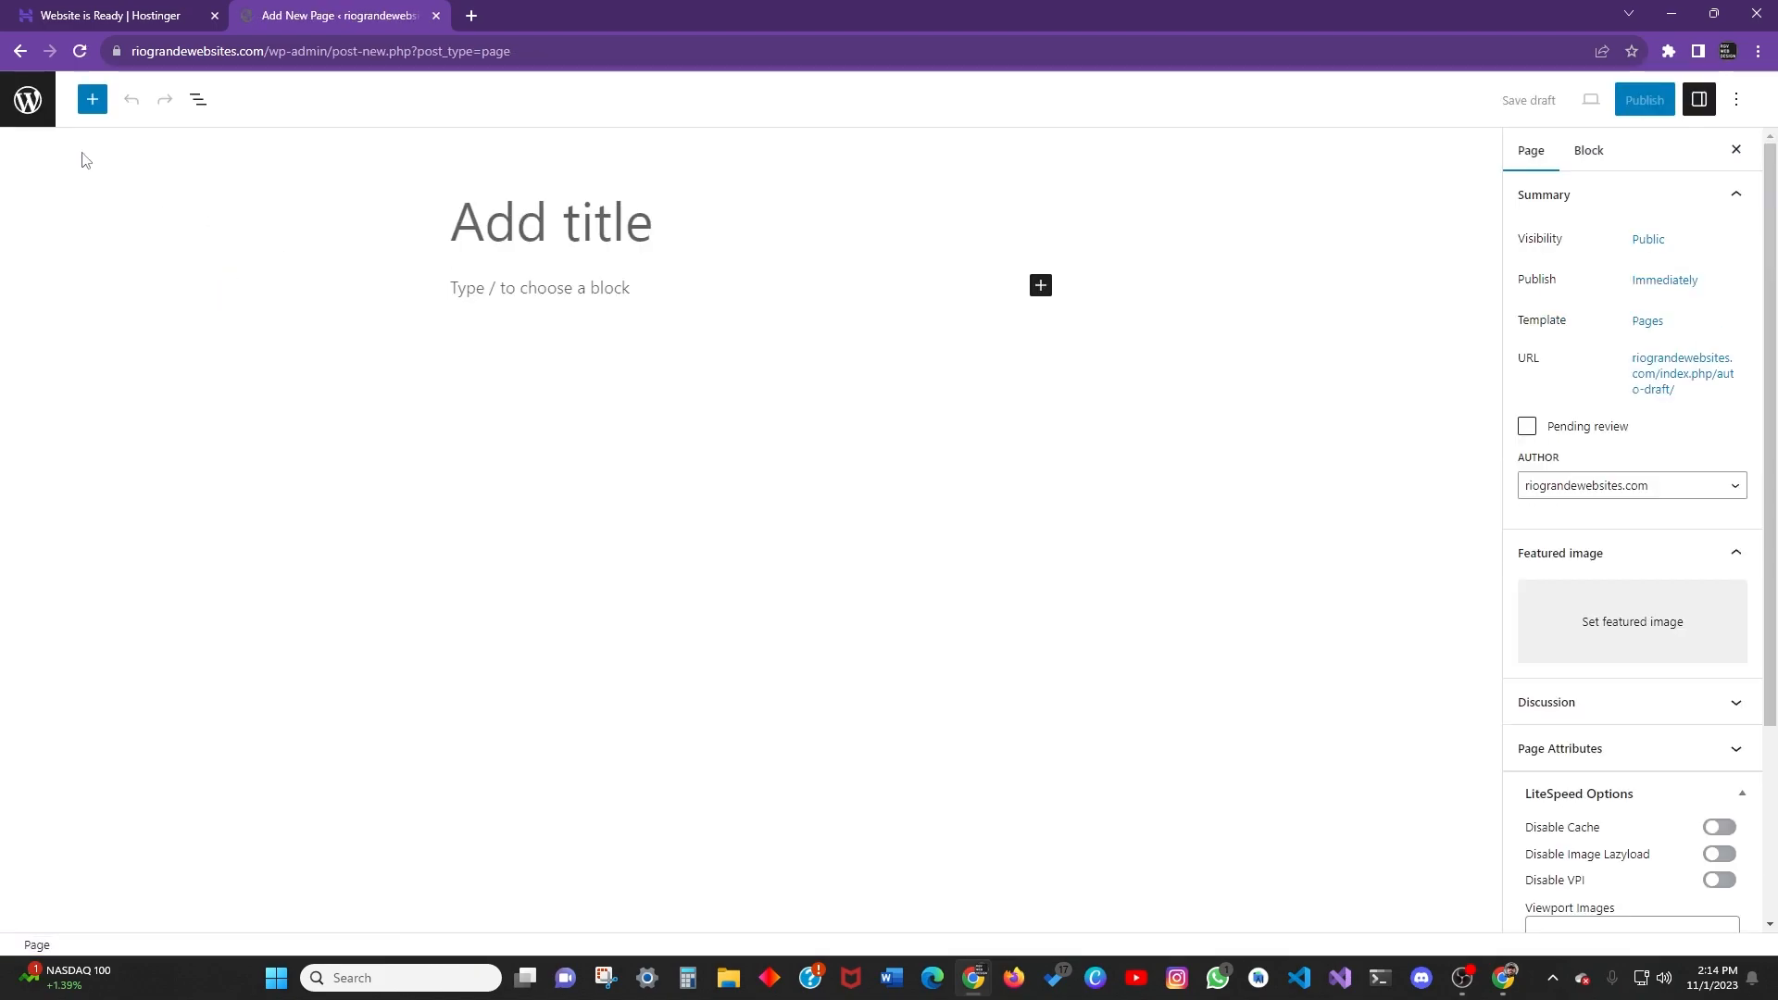
pyautogui.click(19, 51)
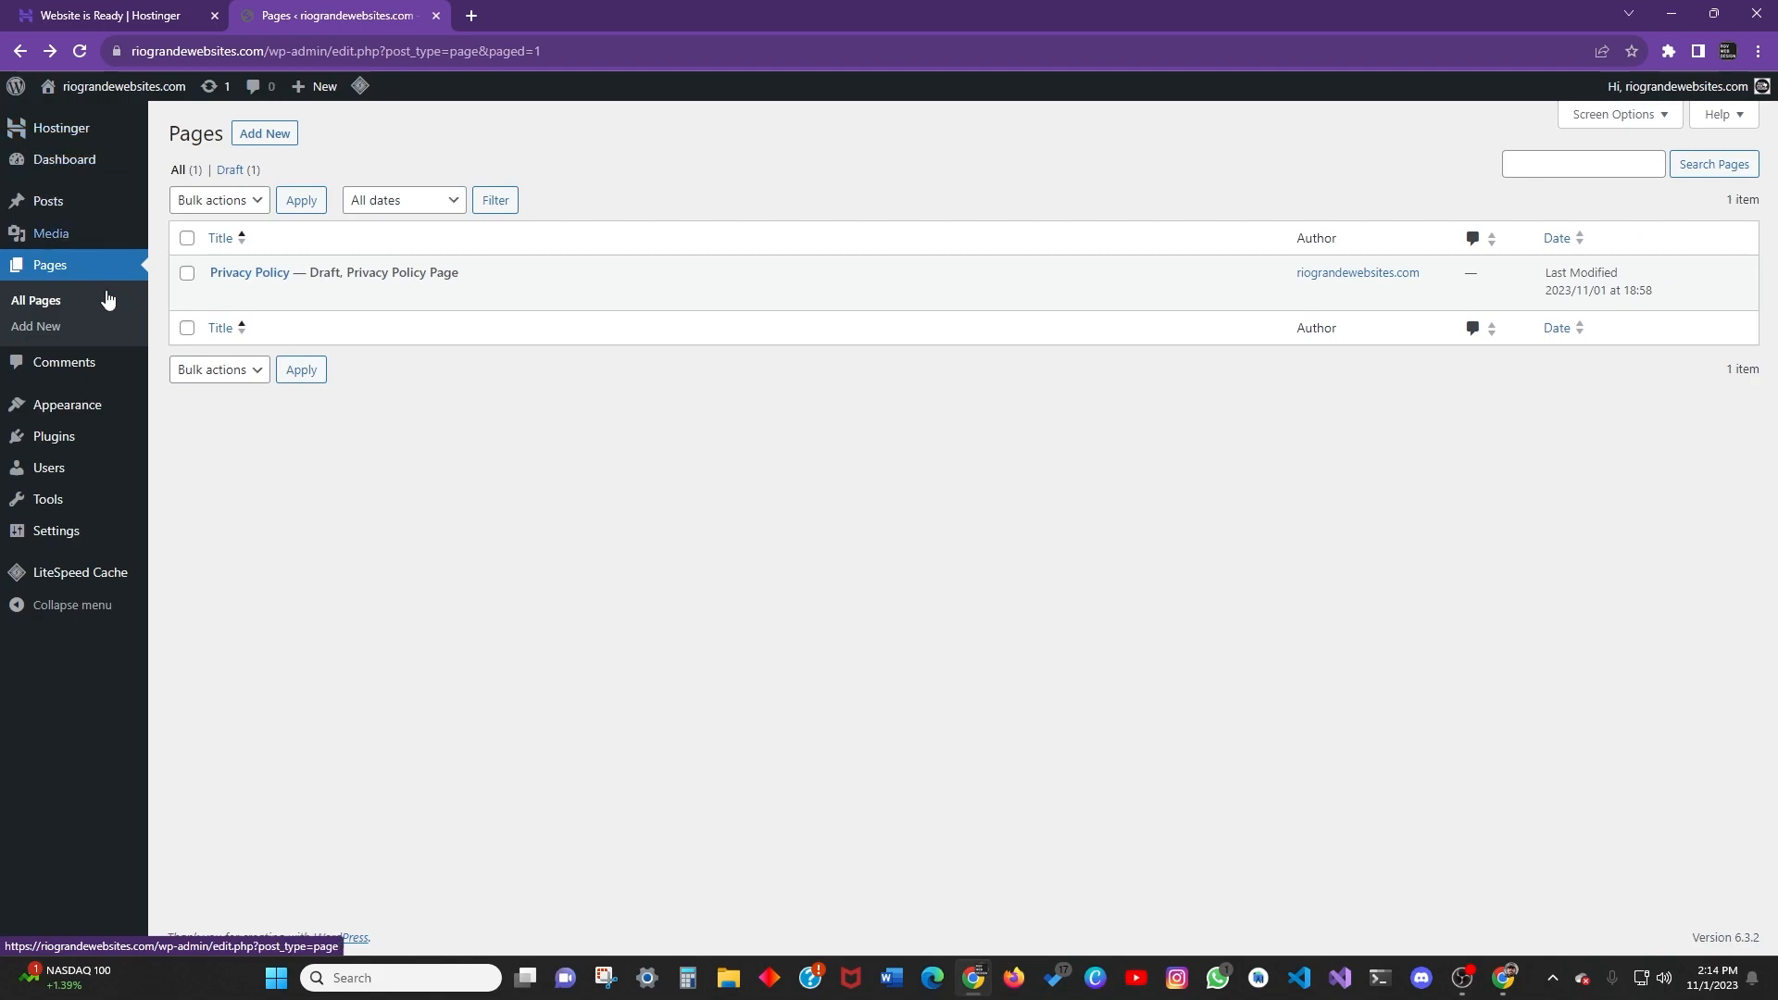
pyautogui.click(248, 133)
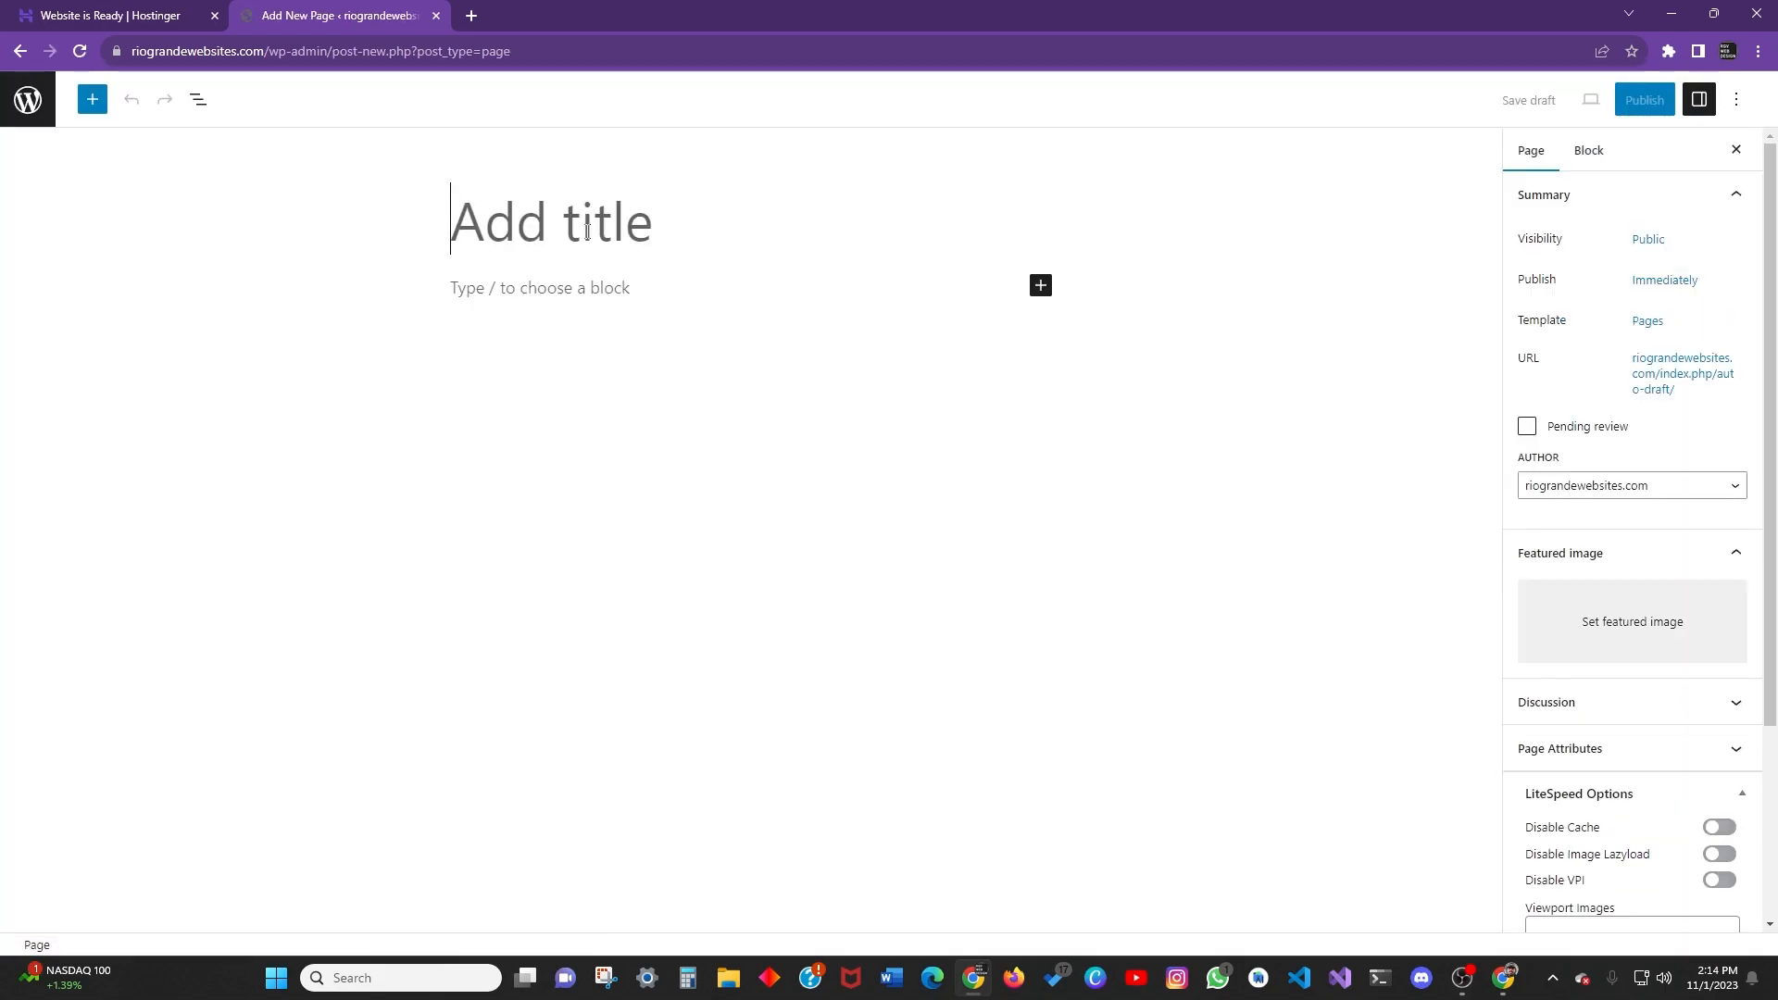
pyautogui.write('Home Page')
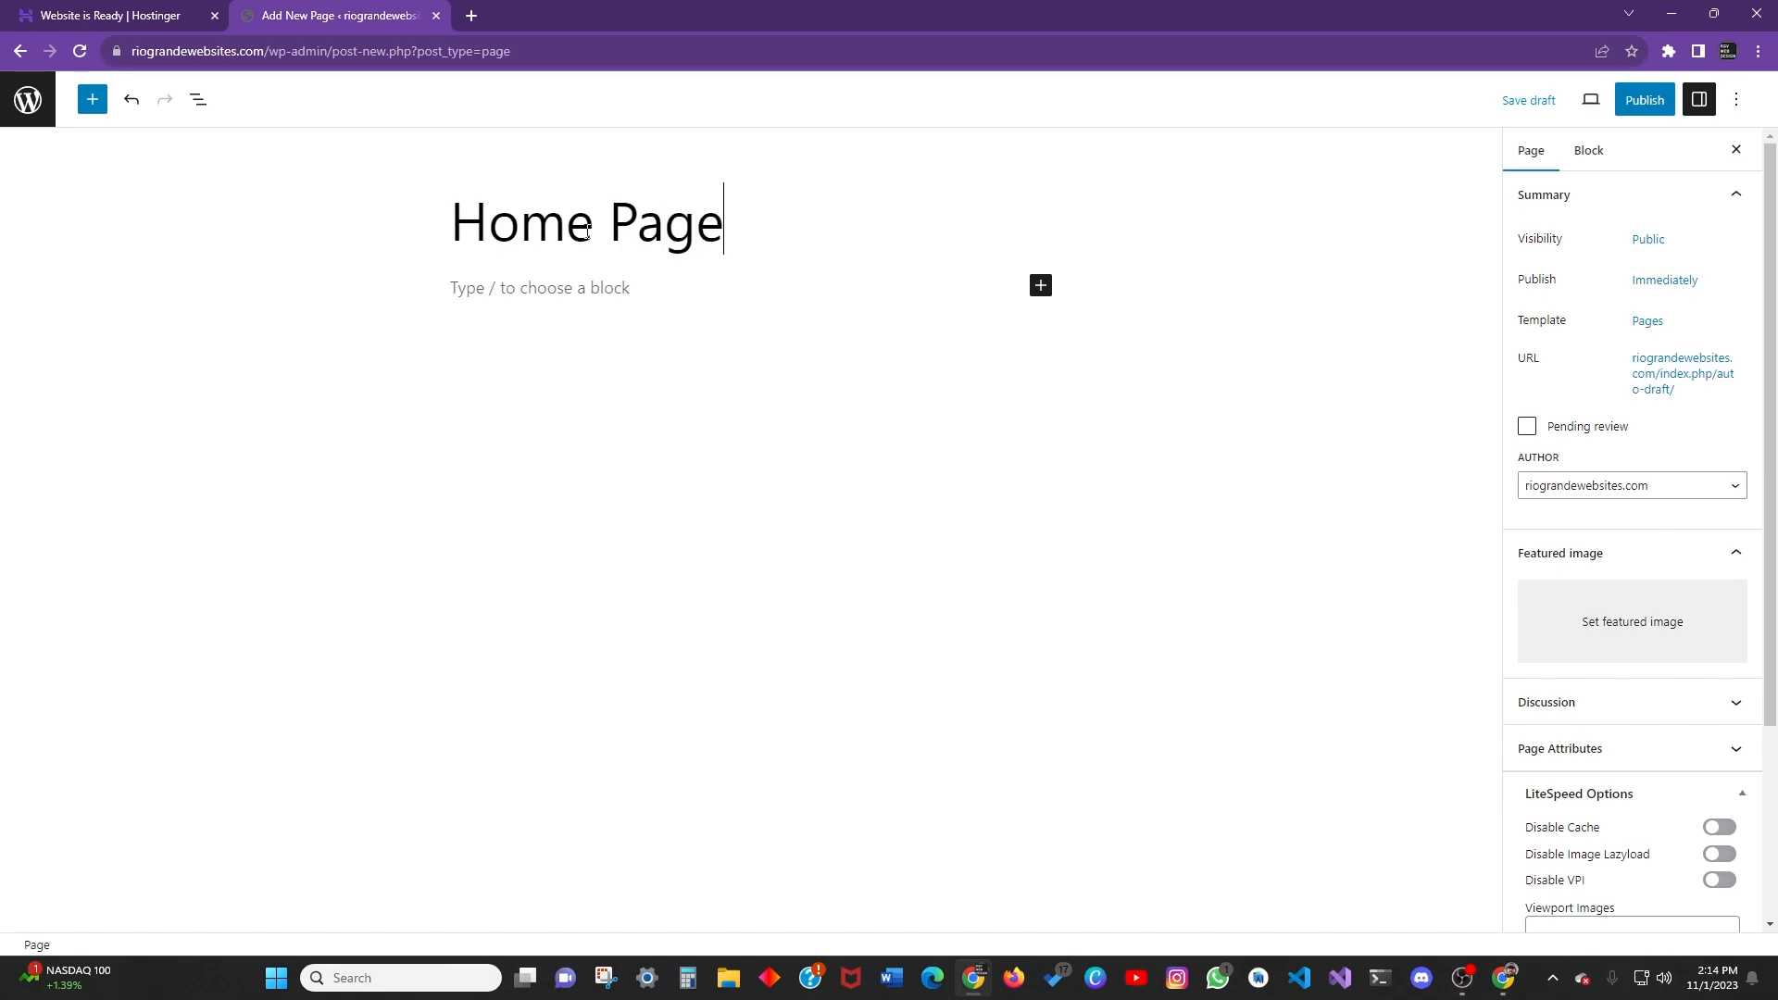
pyautogui.click(663, 290)
pyautogui.click(655, 219)
# Insert an Image placeholder and a Button block below the Home Page title.
pyautogui.click(868, 319)
pyautogui.click(1041, 285)
pyautogui.click(1176, 442)
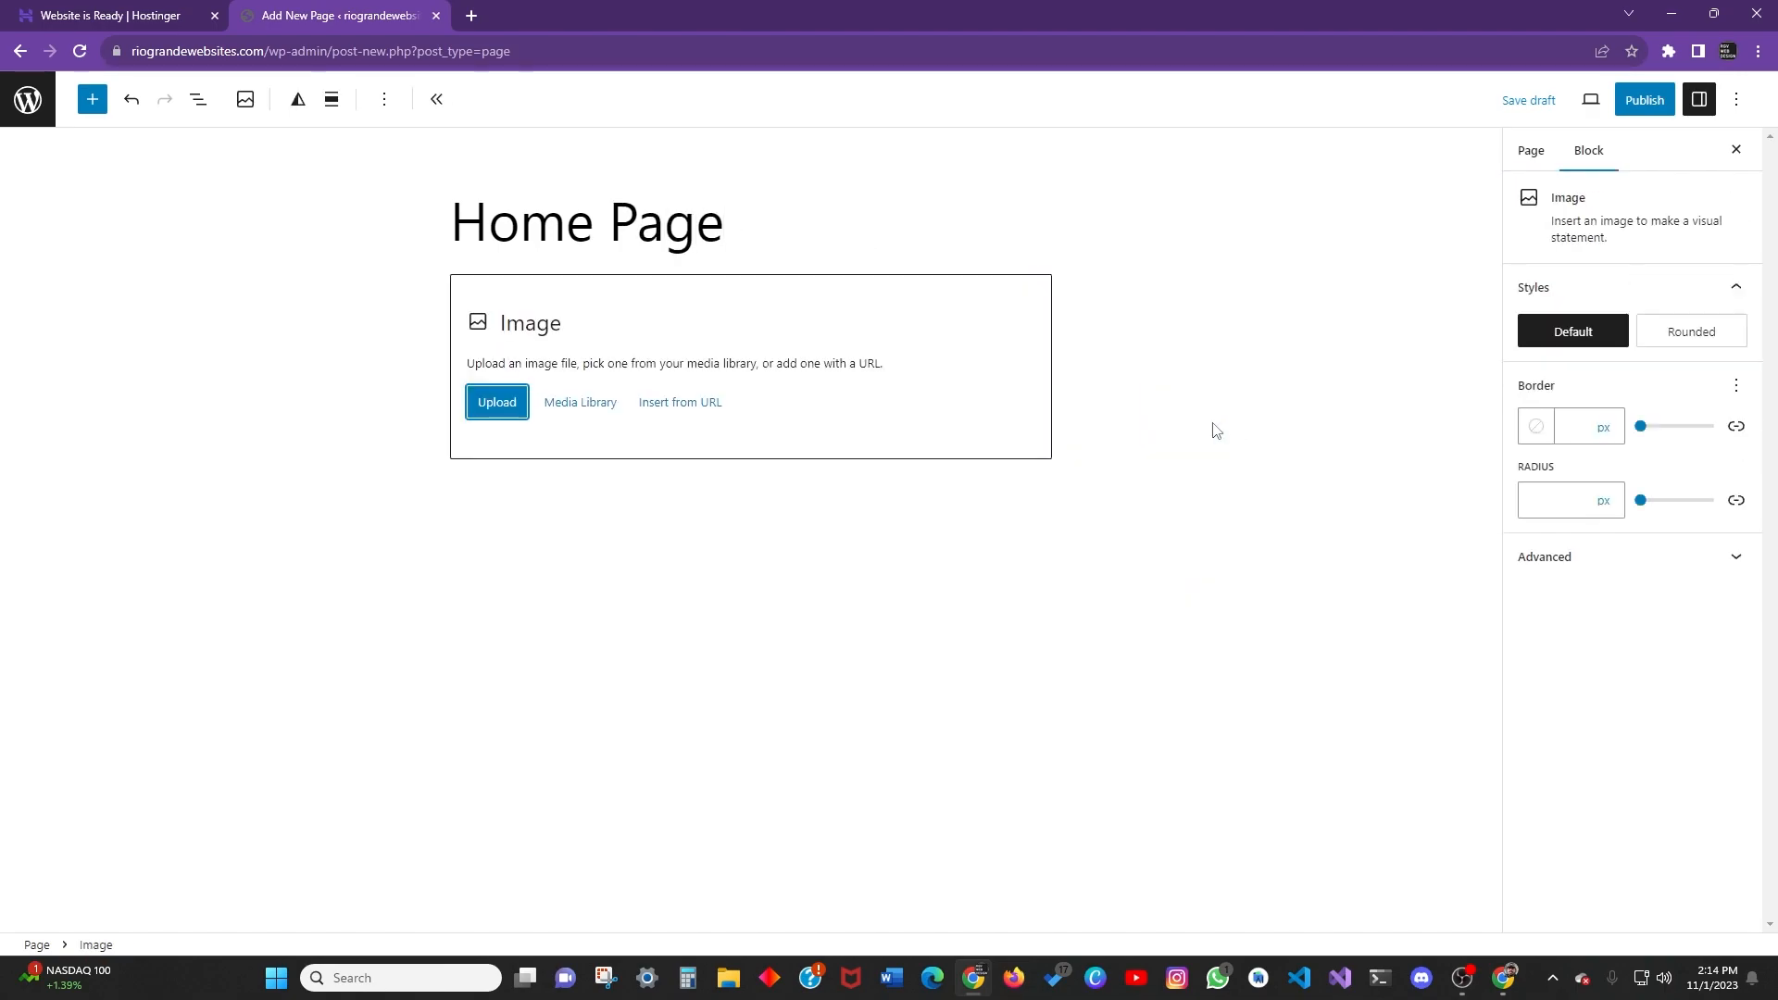
pyautogui.click(571, 500)
pyautogui.click(1041, 492)
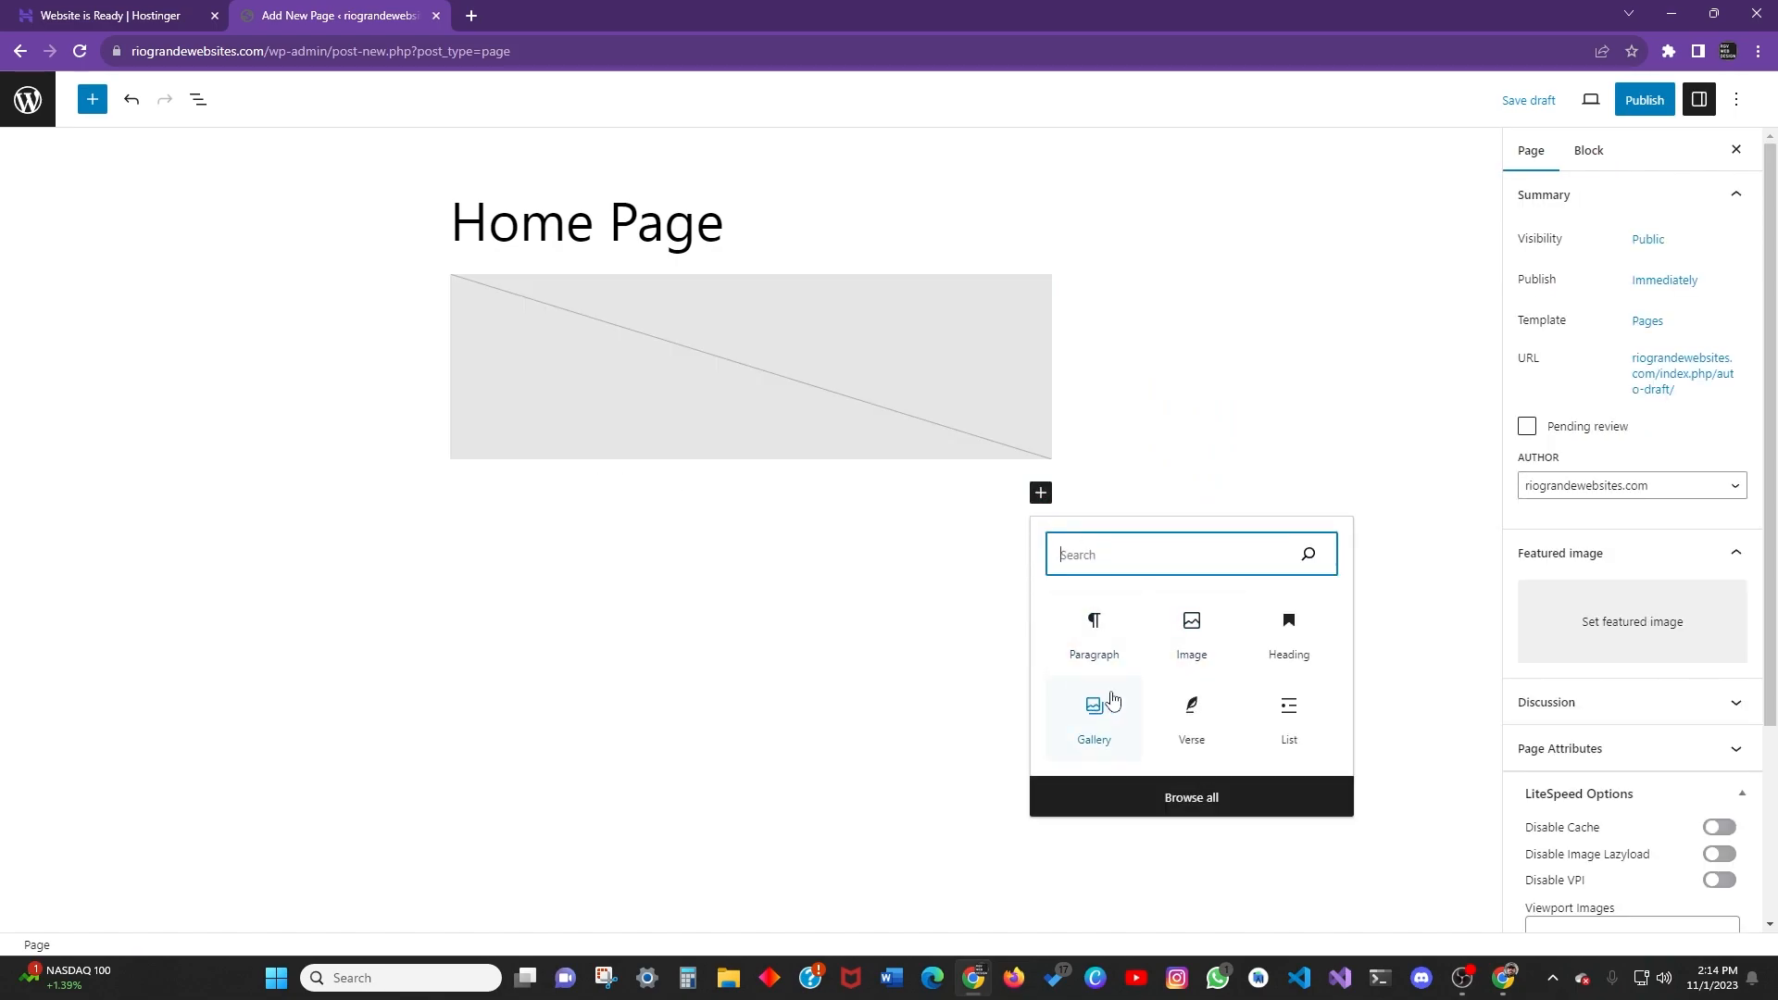
pyautogui.write('b')
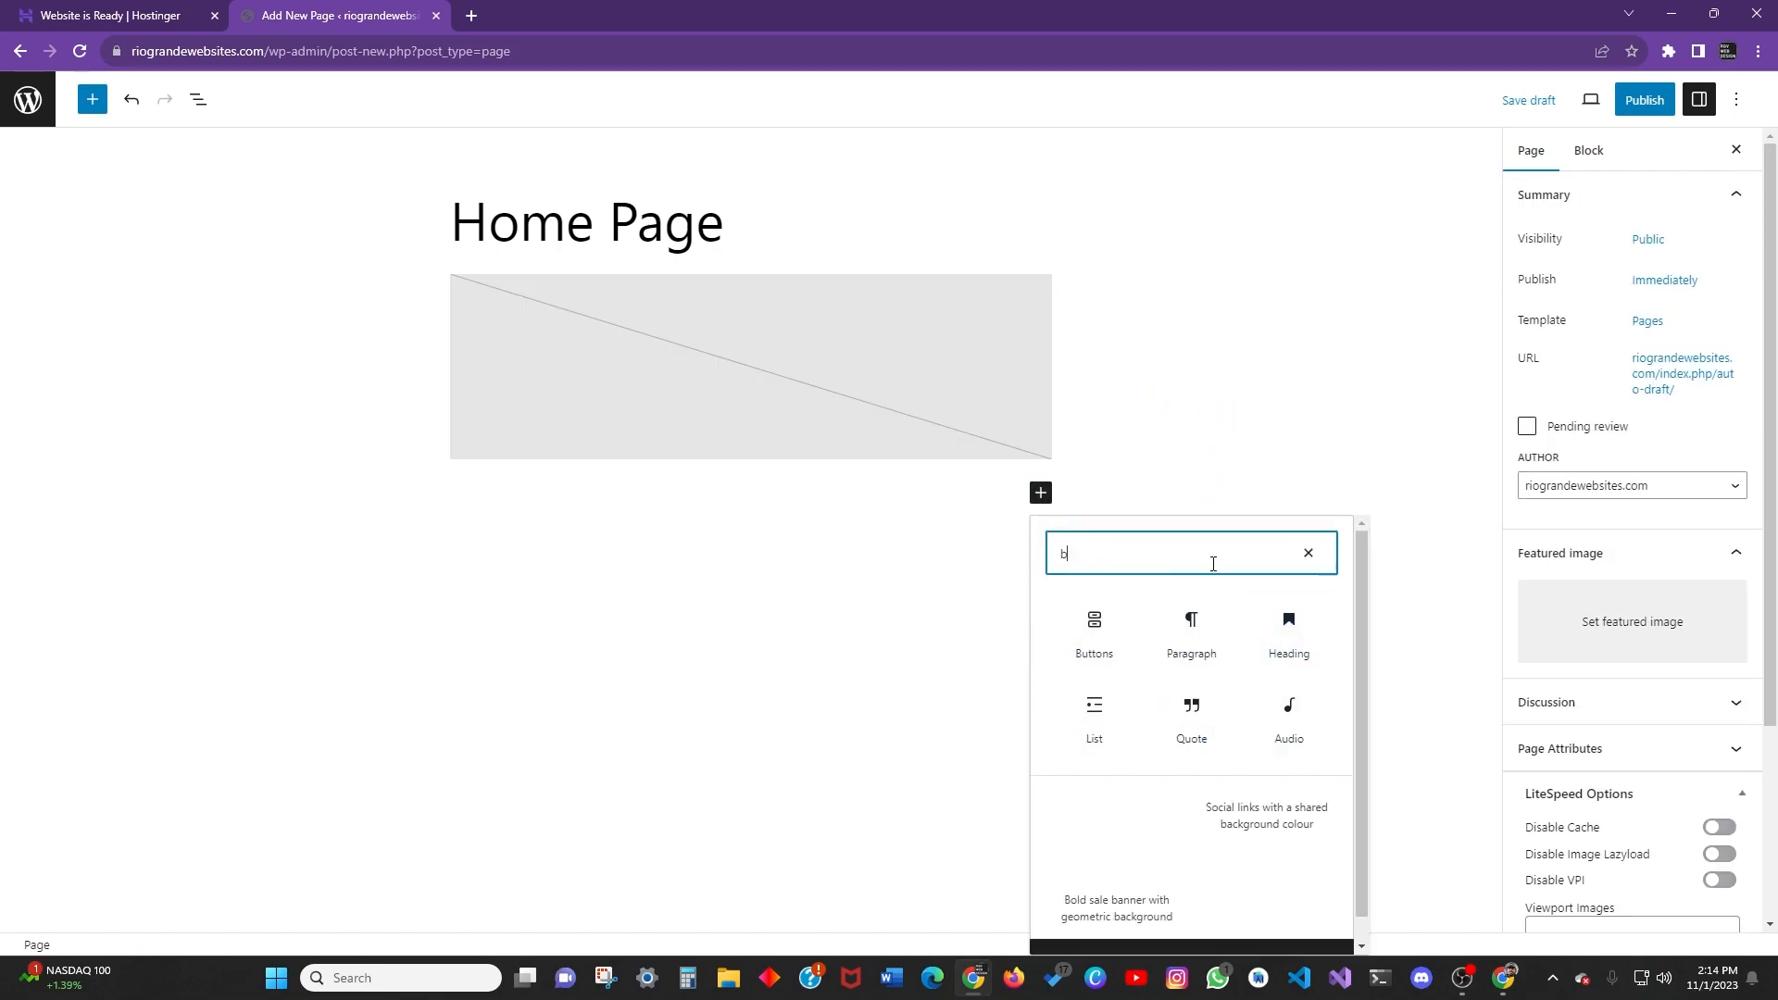
pyautogui.write('utton')
pyautogui.click(1111, 646)
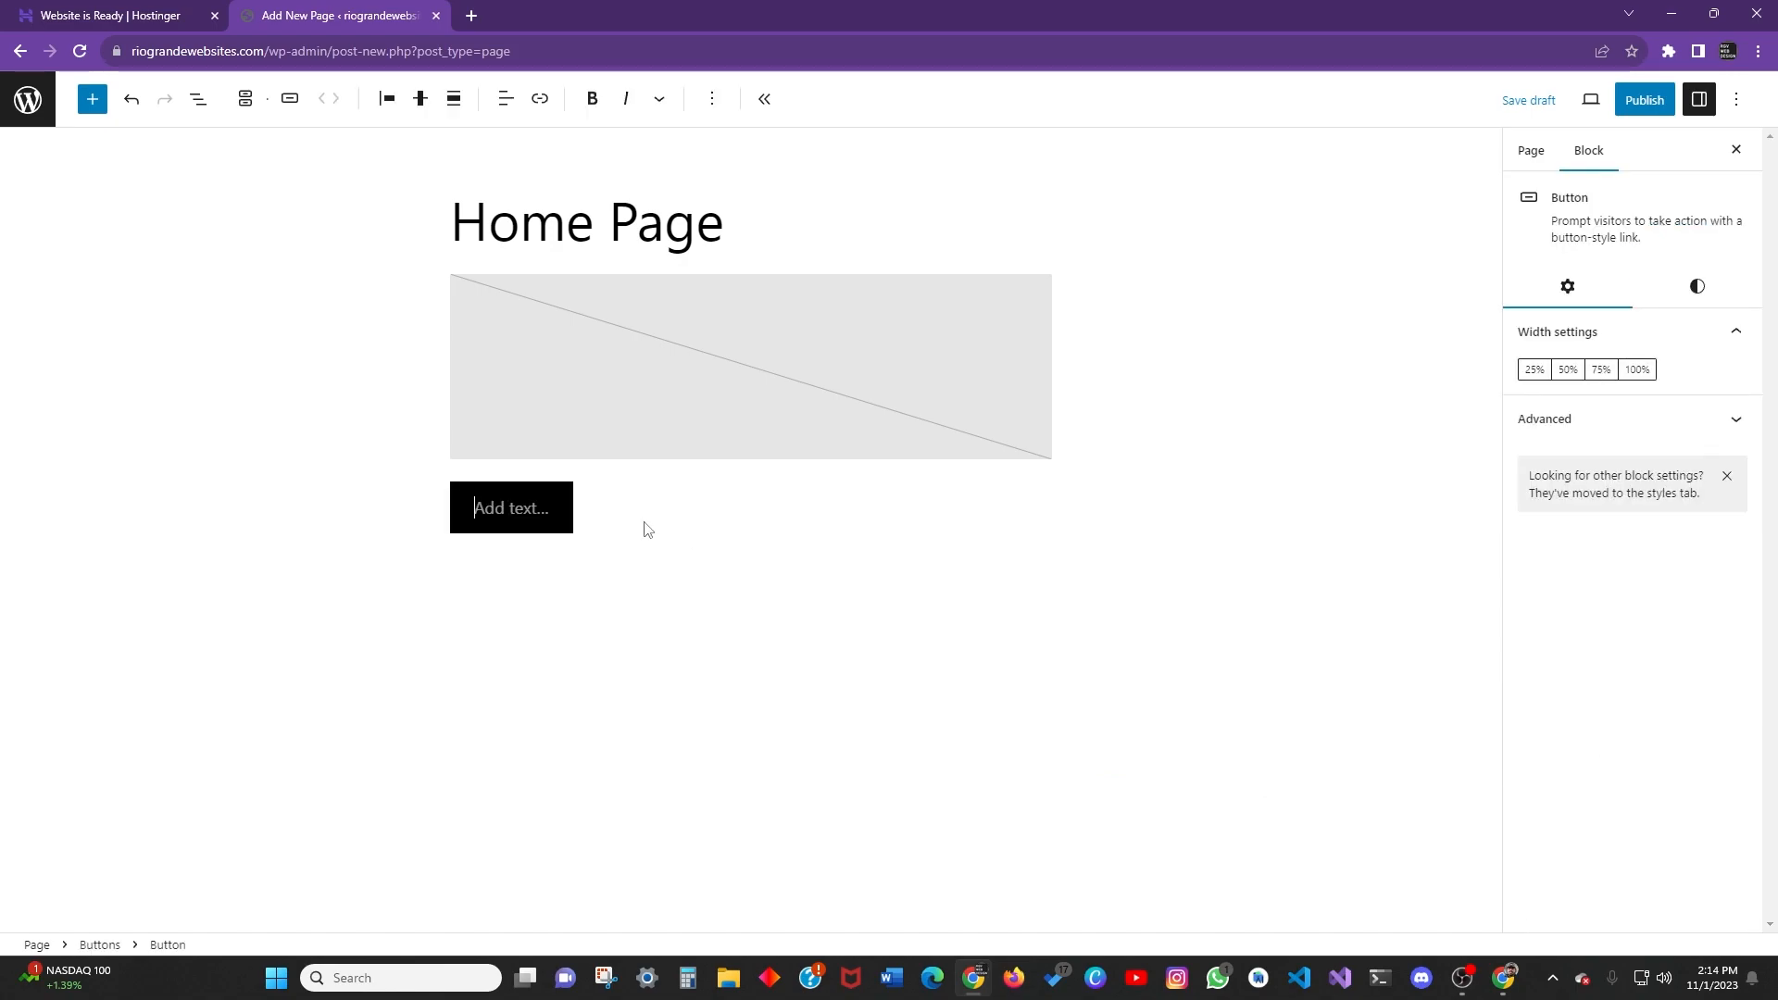
# Centre the button's text and justify the button to the centre of the page.
pyautogui.click(506, 98)
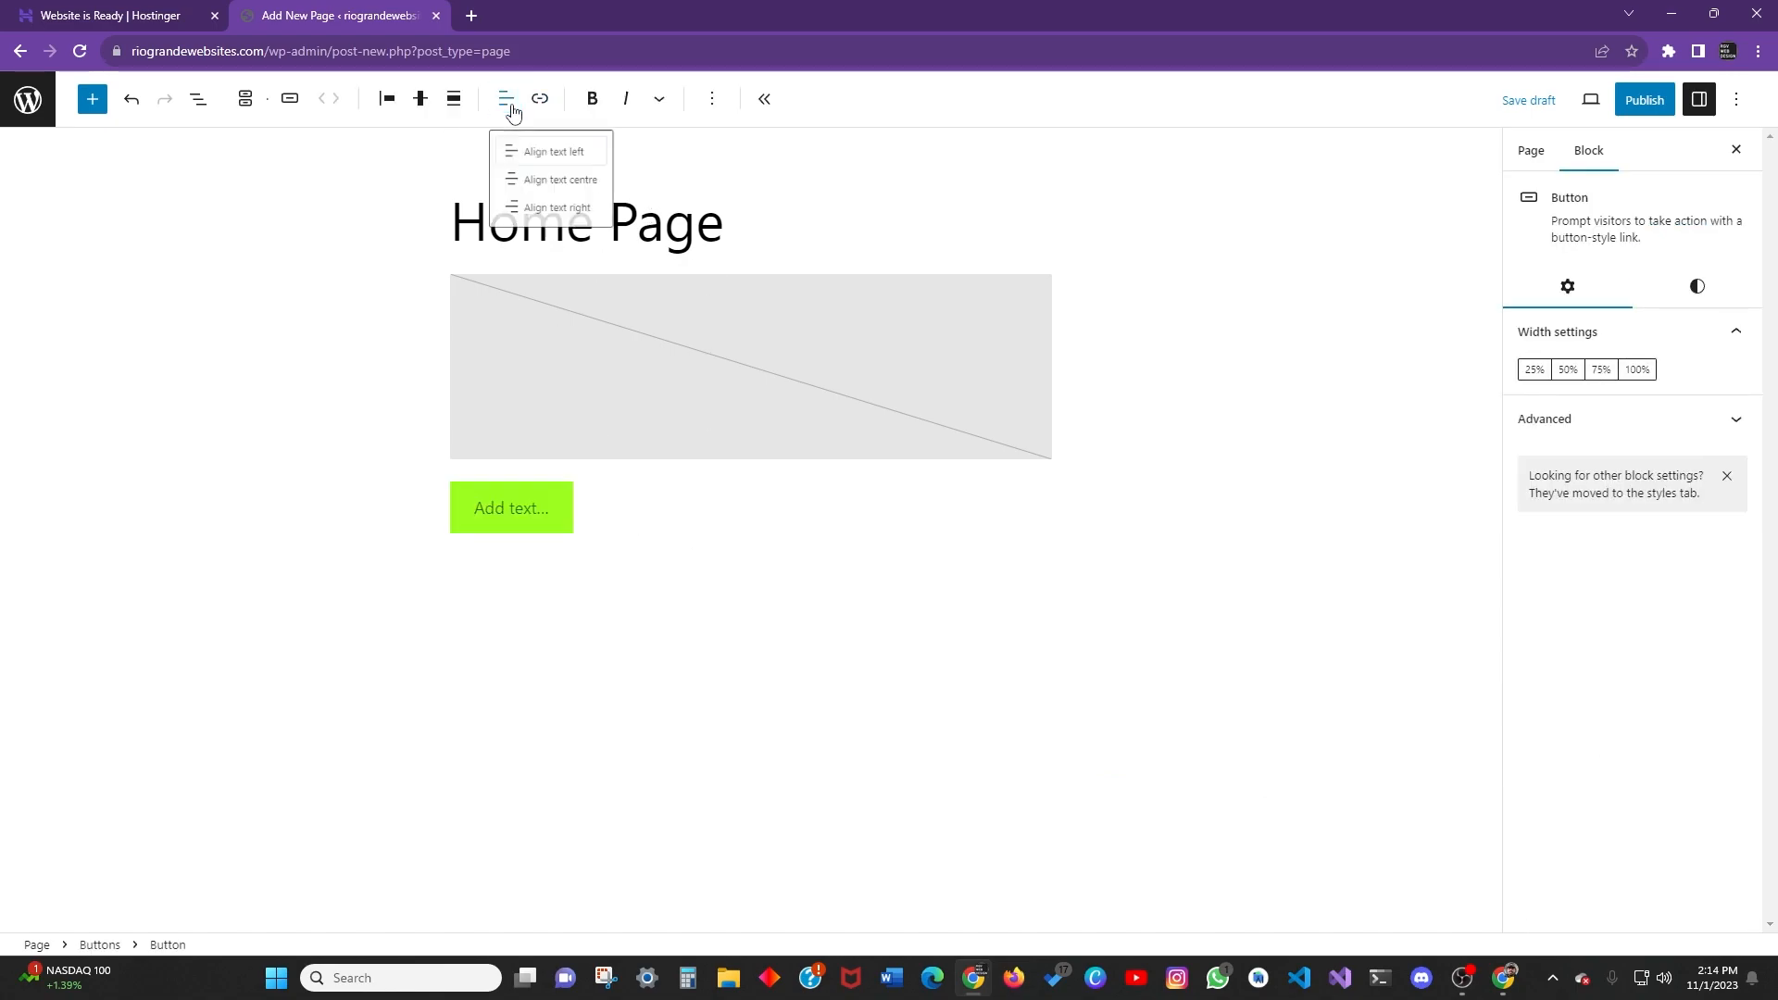
pyautogui.click(565, 190)
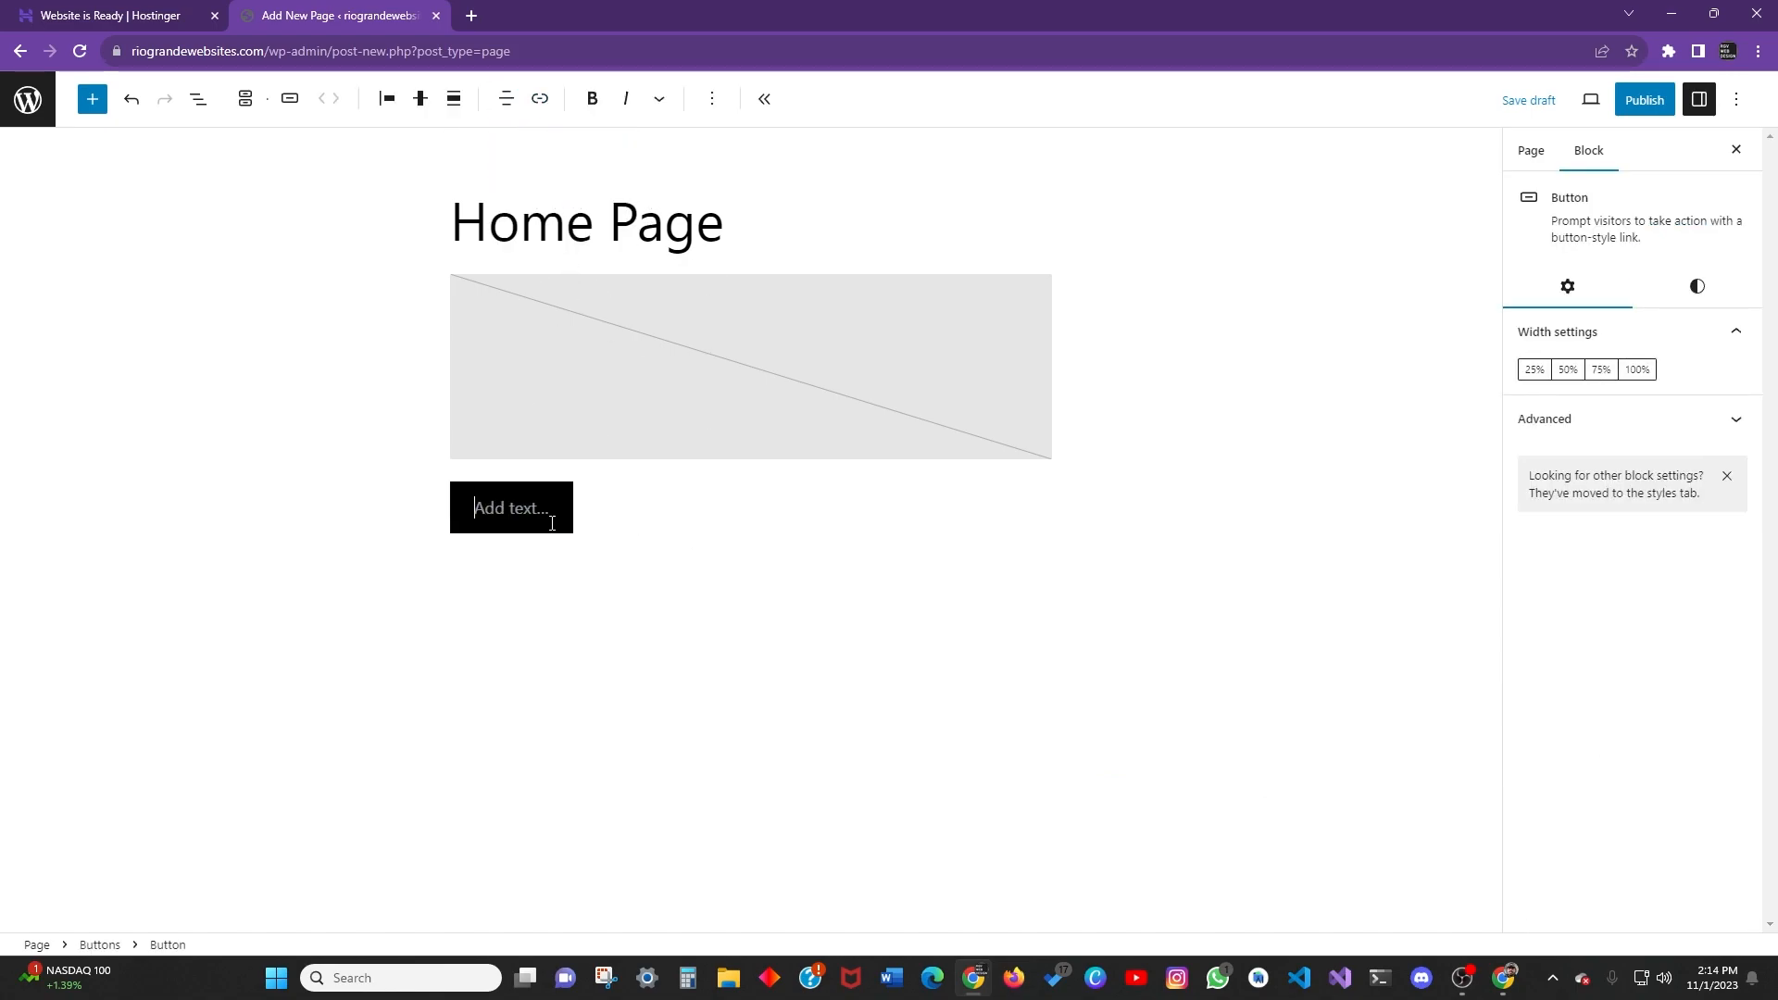
pyautogui.click(506, 98)
pyautogui.click(536, 193)
pyautogui.click(454, 98)
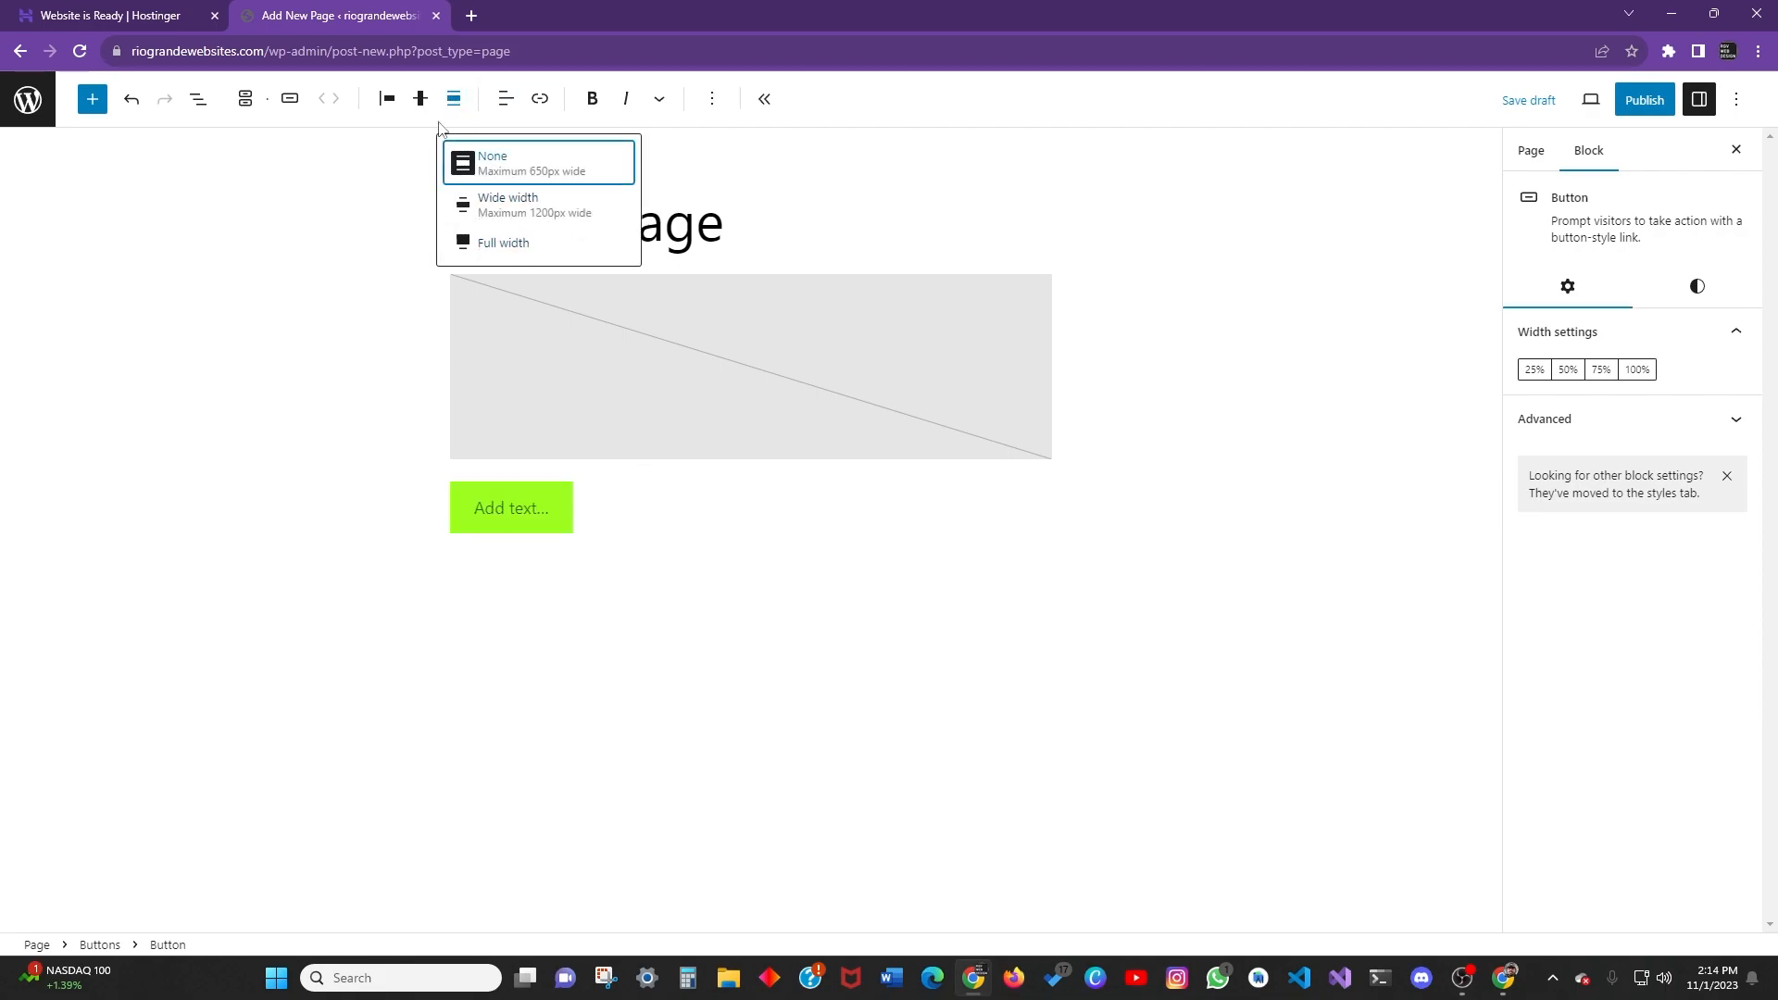
pyautogui.click(420, 98)
pyautogui.click(455, 195)
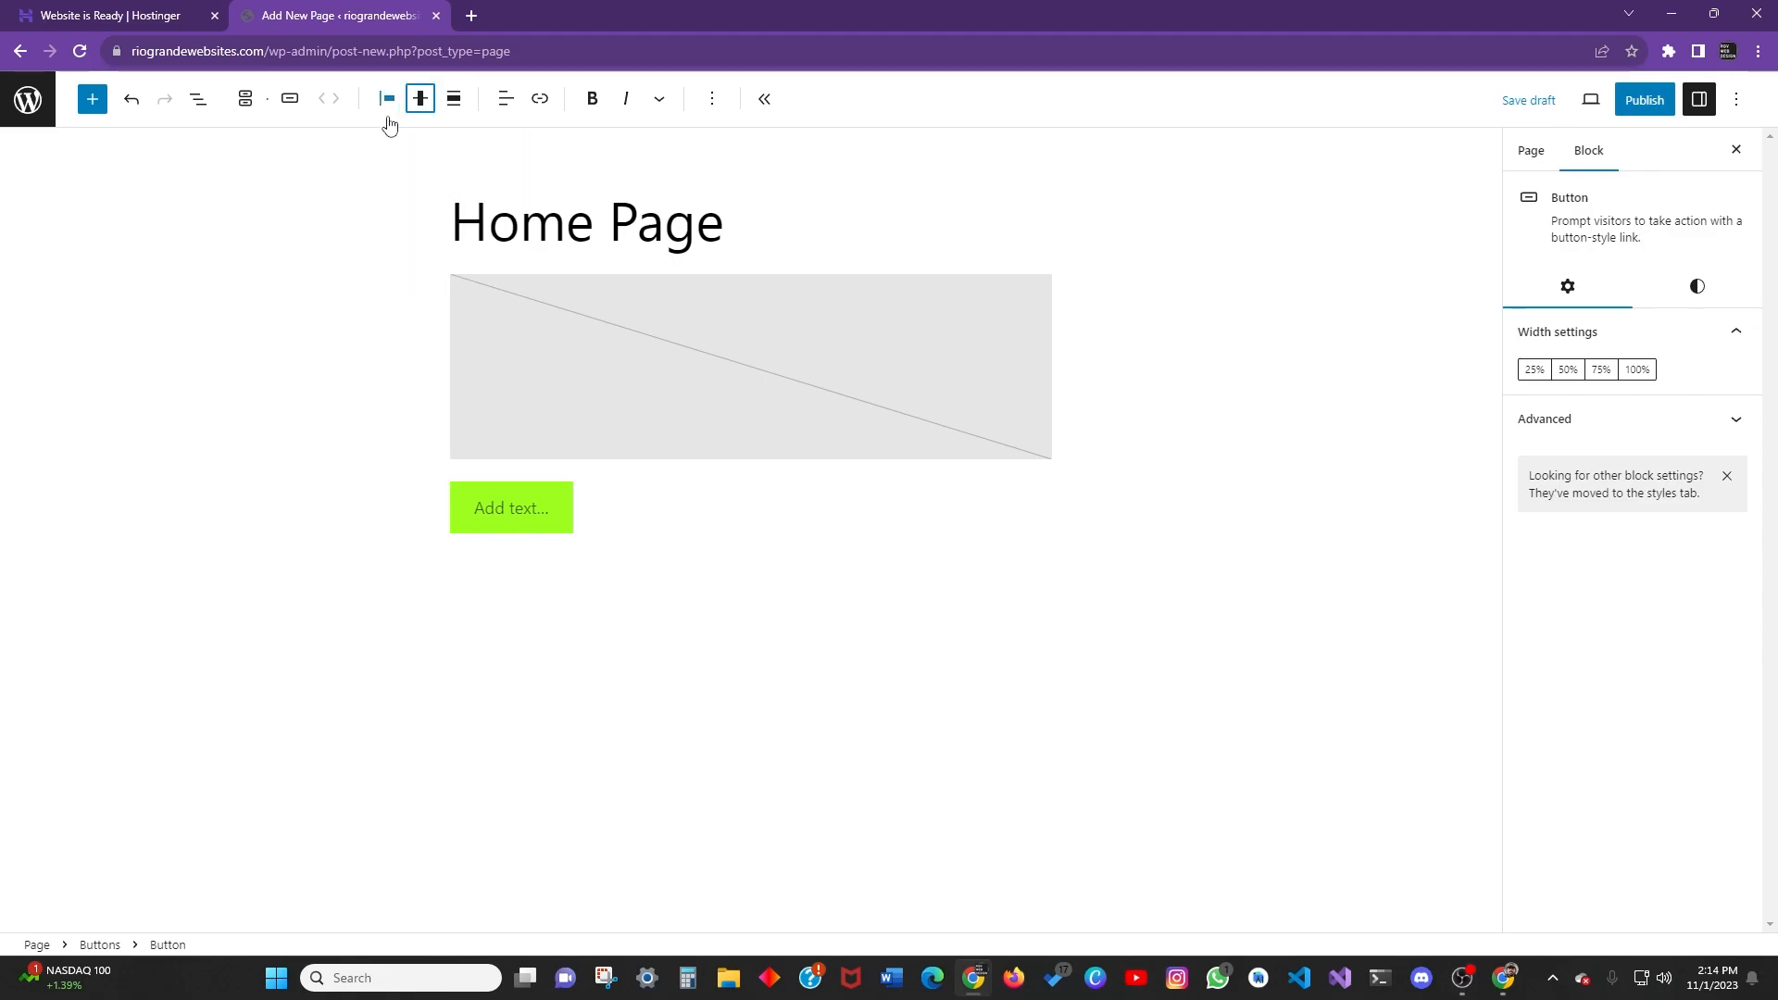
pyautogui.click(387, 98)
pyautogui.click(437, 194)
pyautogui.click(666, 202)
pyautogui.press('Right')
pyautogui.press('Down')
pyautogui.click(933, 633)
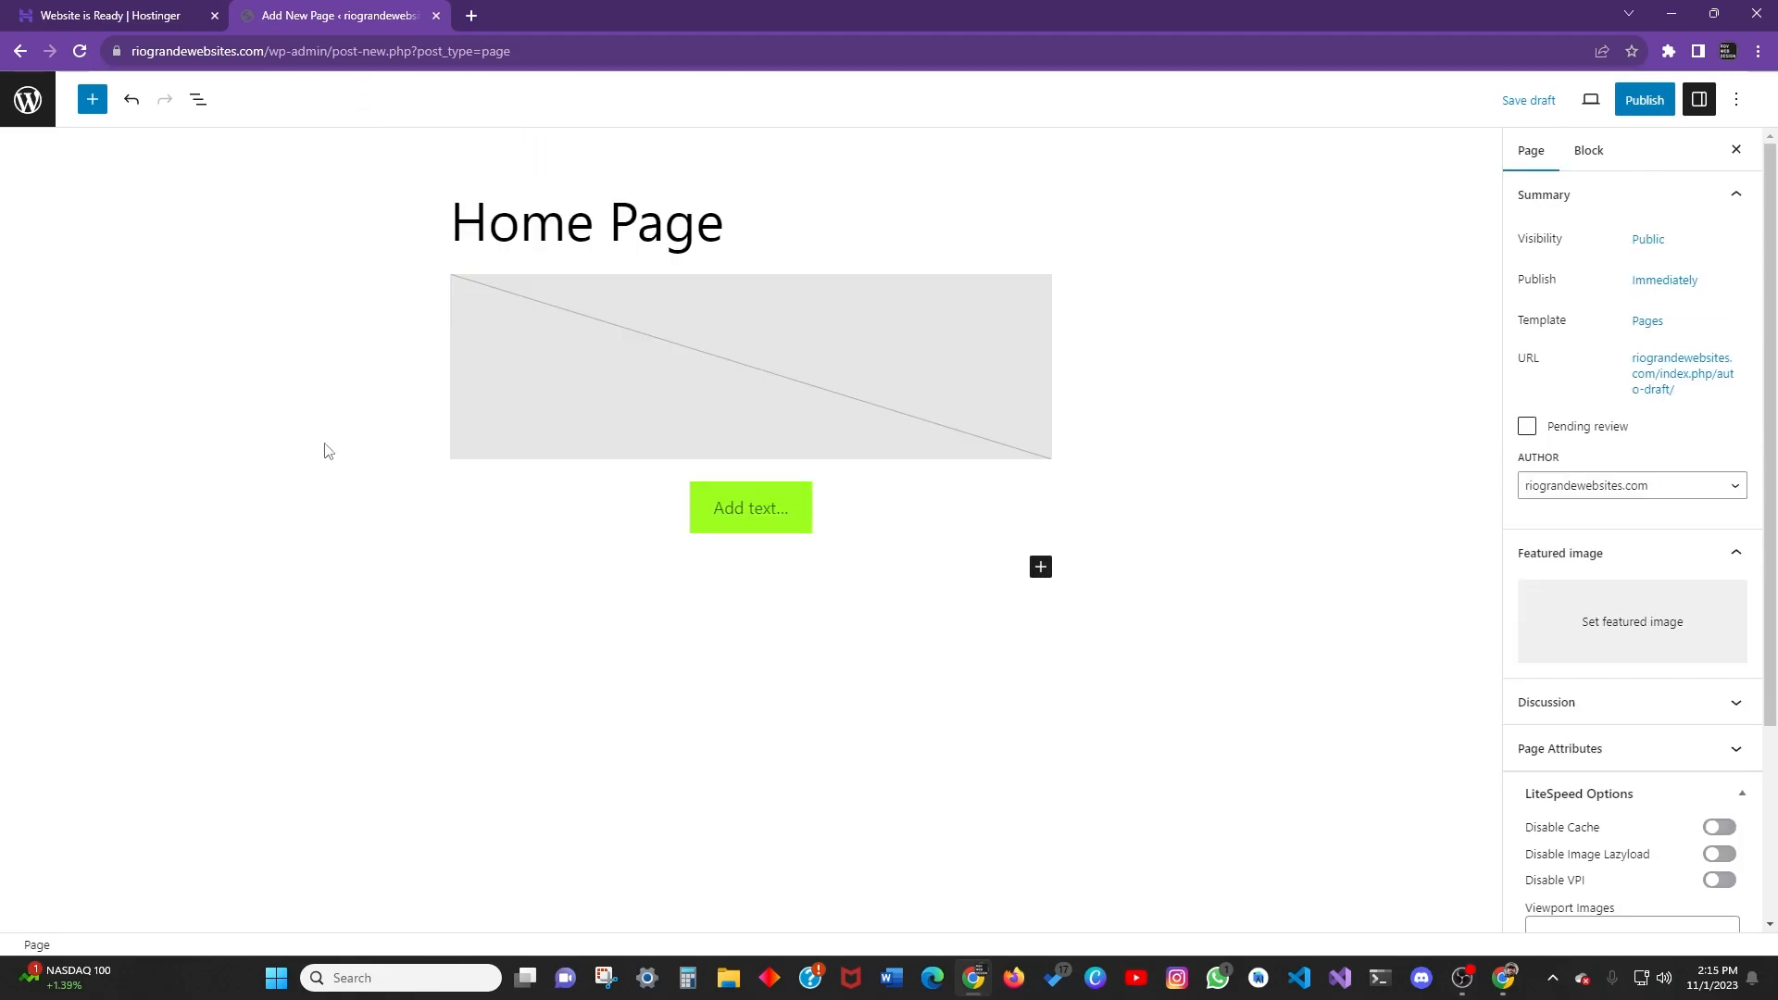
pyautogui.scroll(-3, 1603, 465)
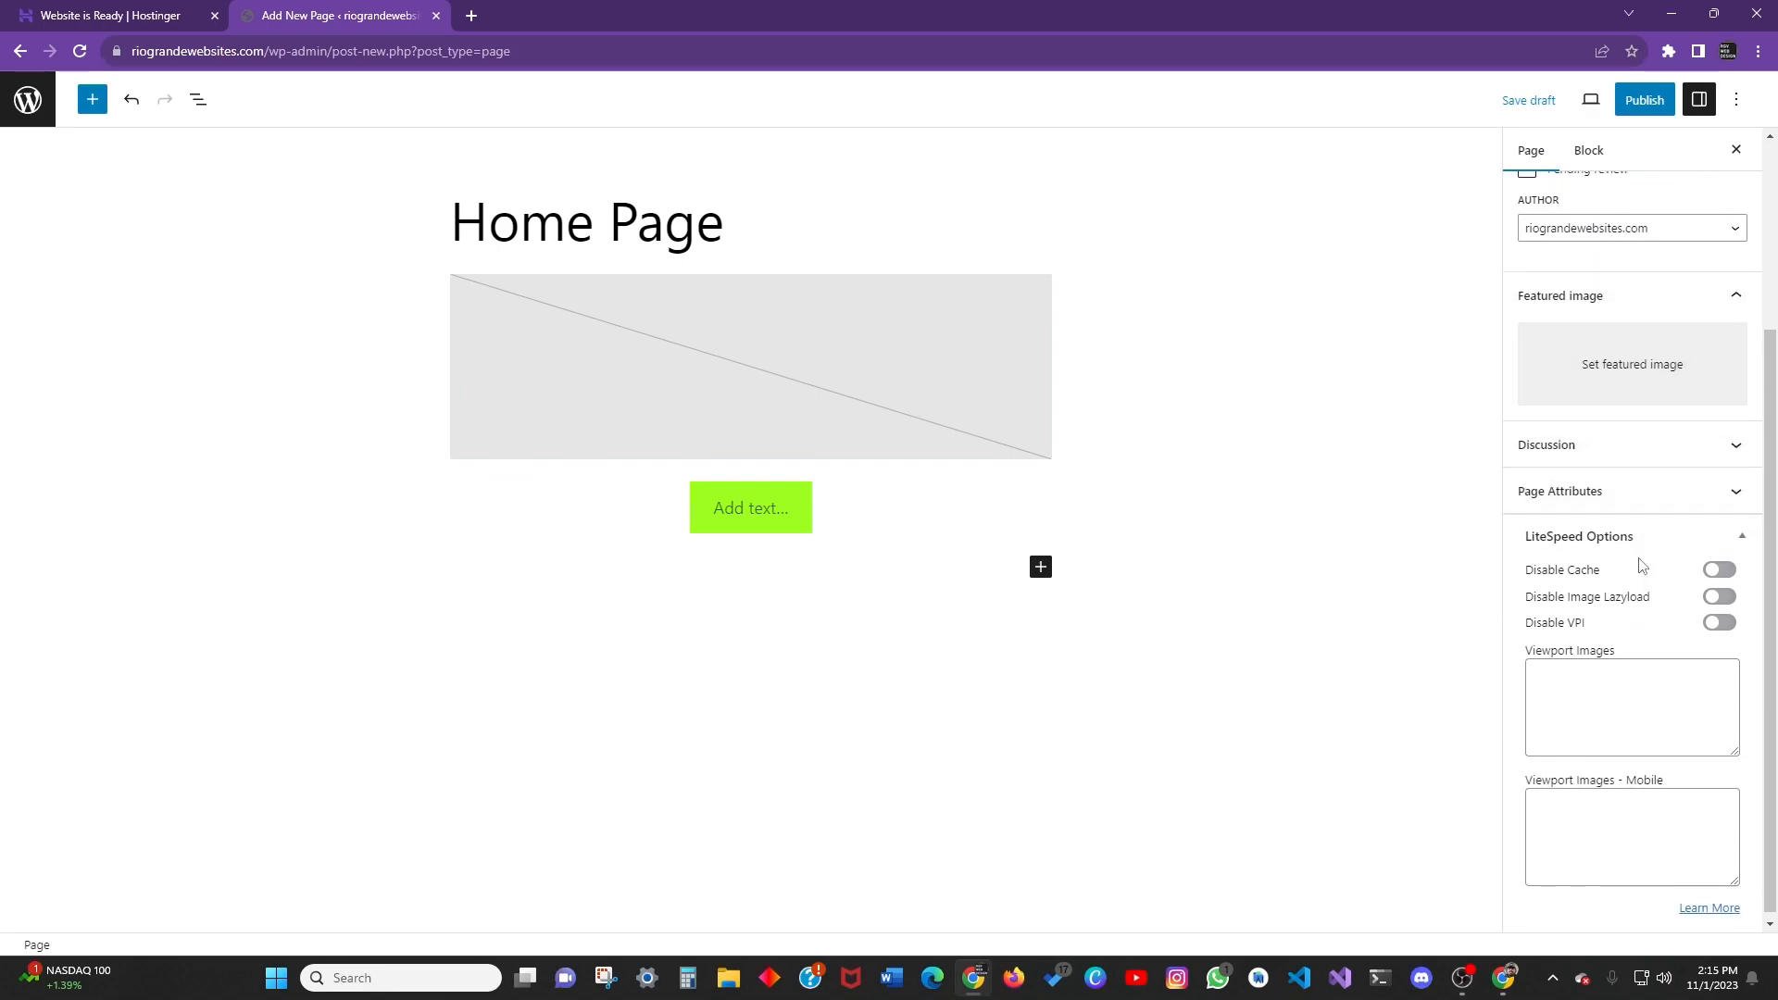
pyautogui.scroll(3, 1567, 264)
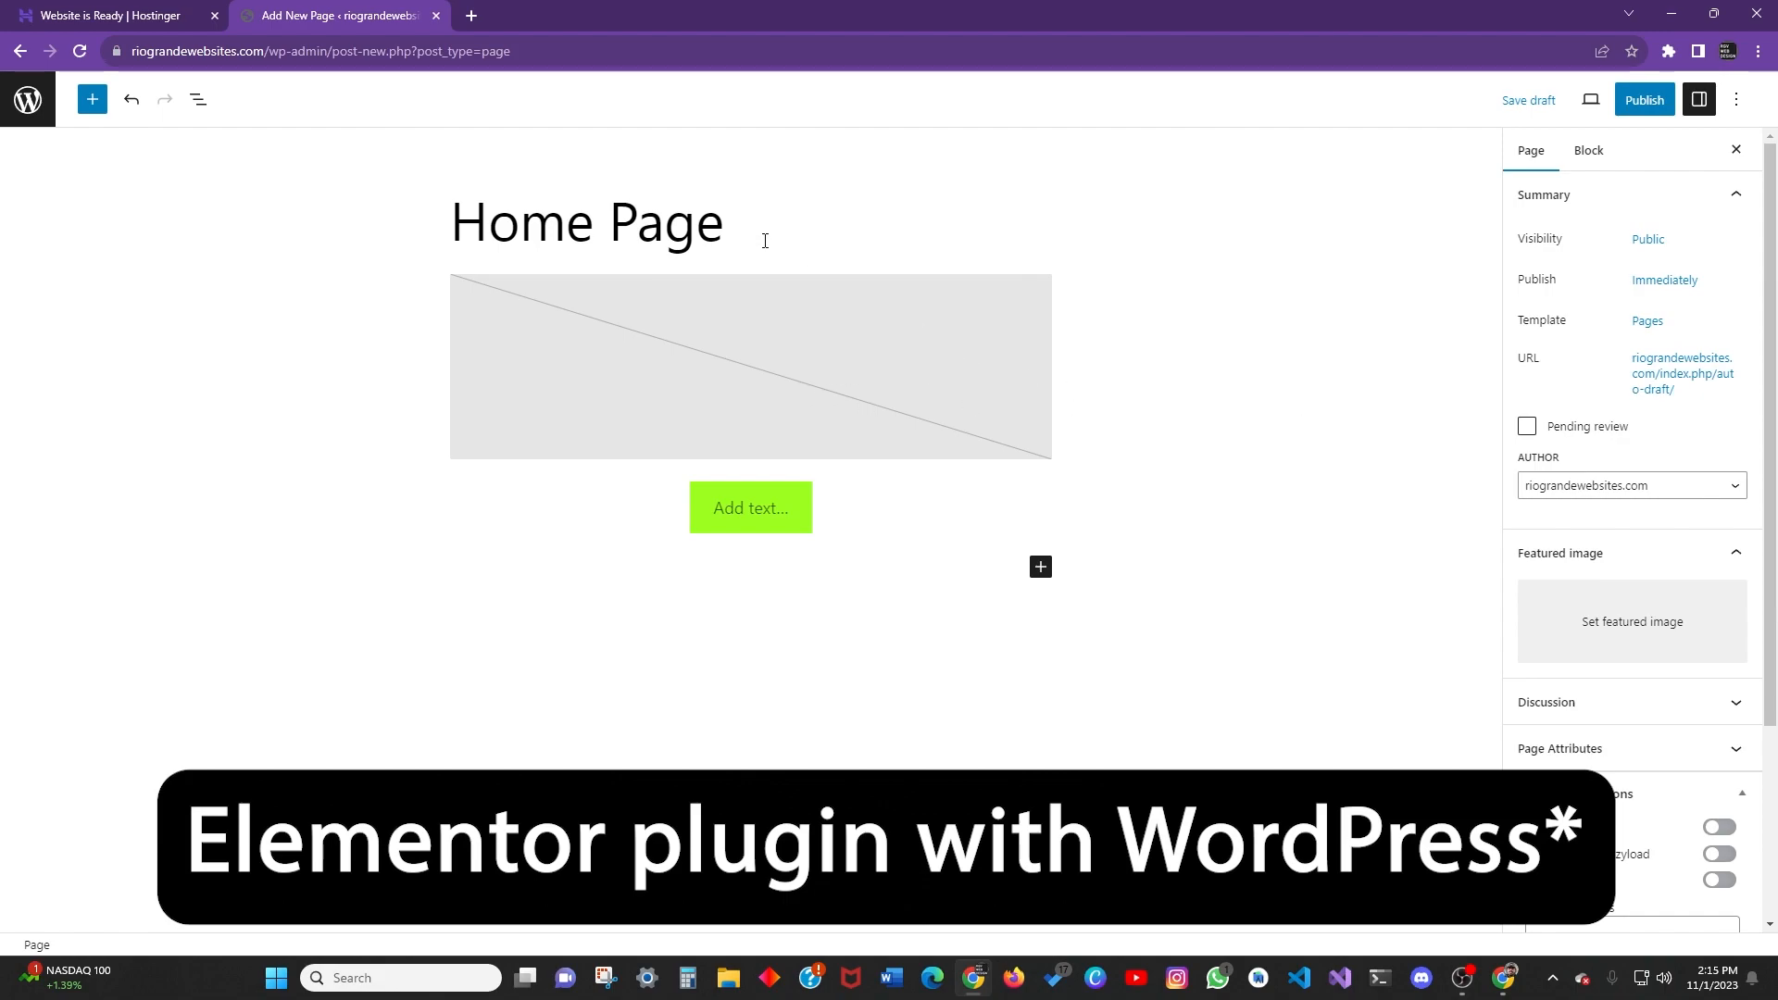
pyautogui.scroll(-3, 1628, 556)
pyautogui.scroll(3, 1621, 585)
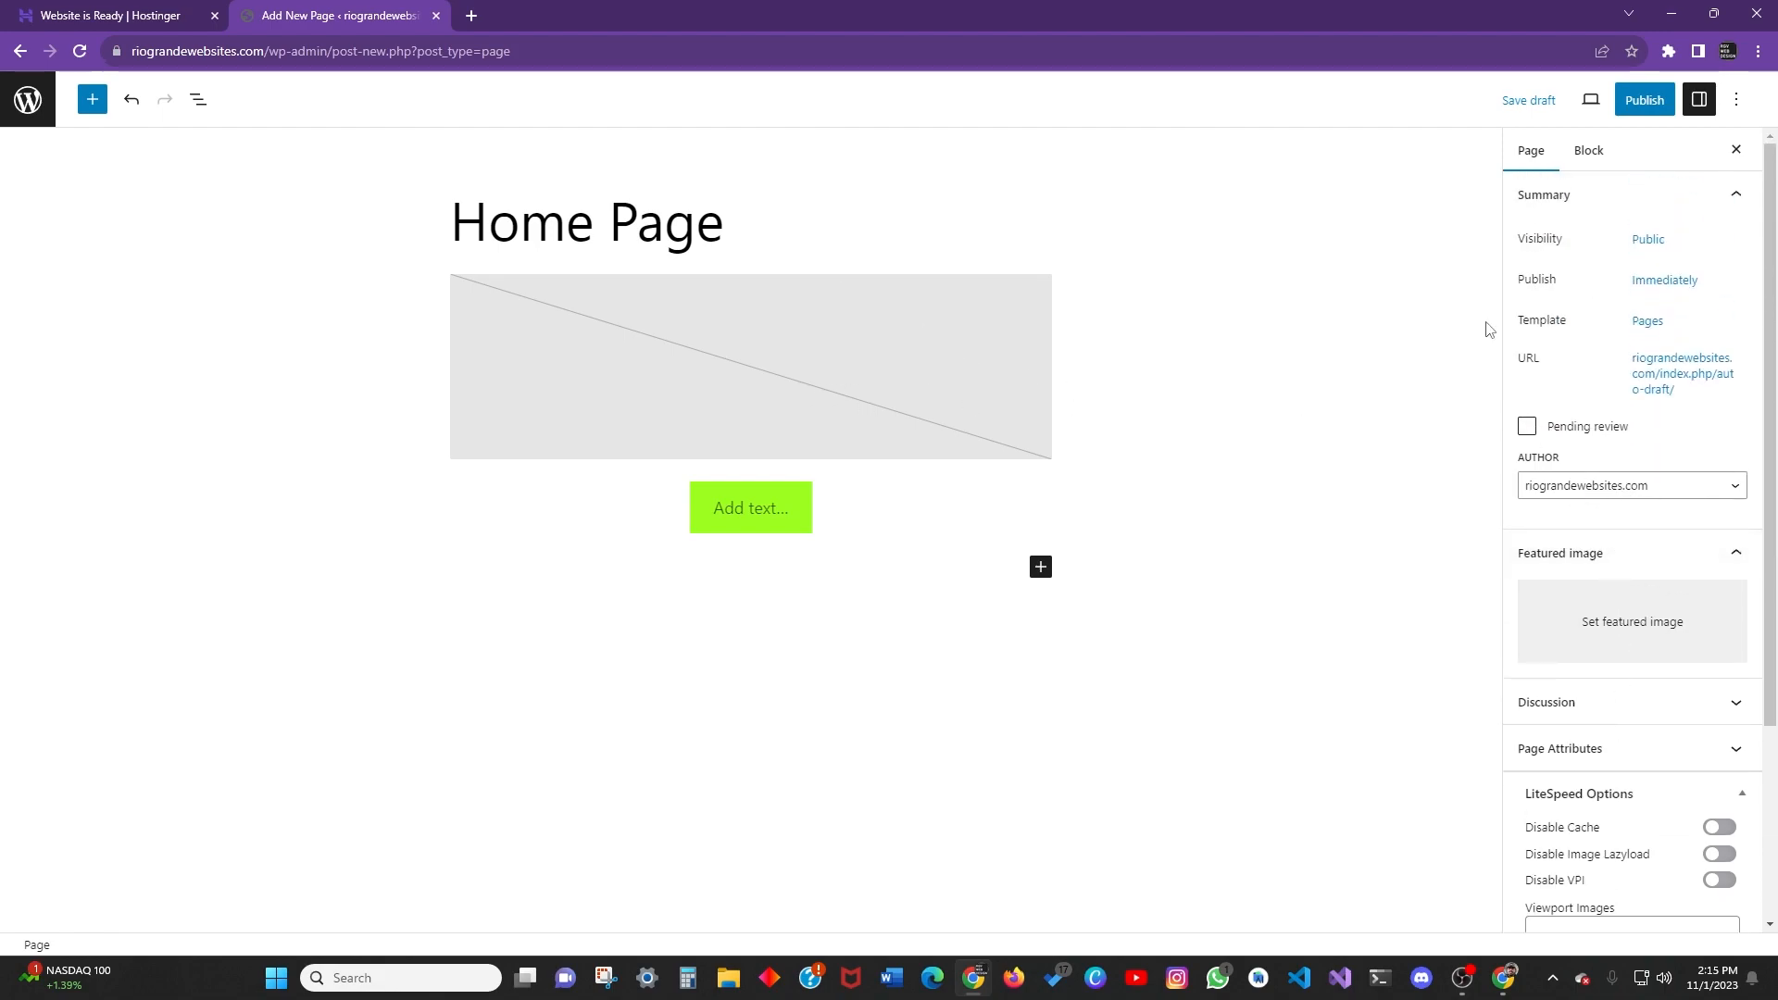
pyautogui.scroll(-3, 1636, 638)
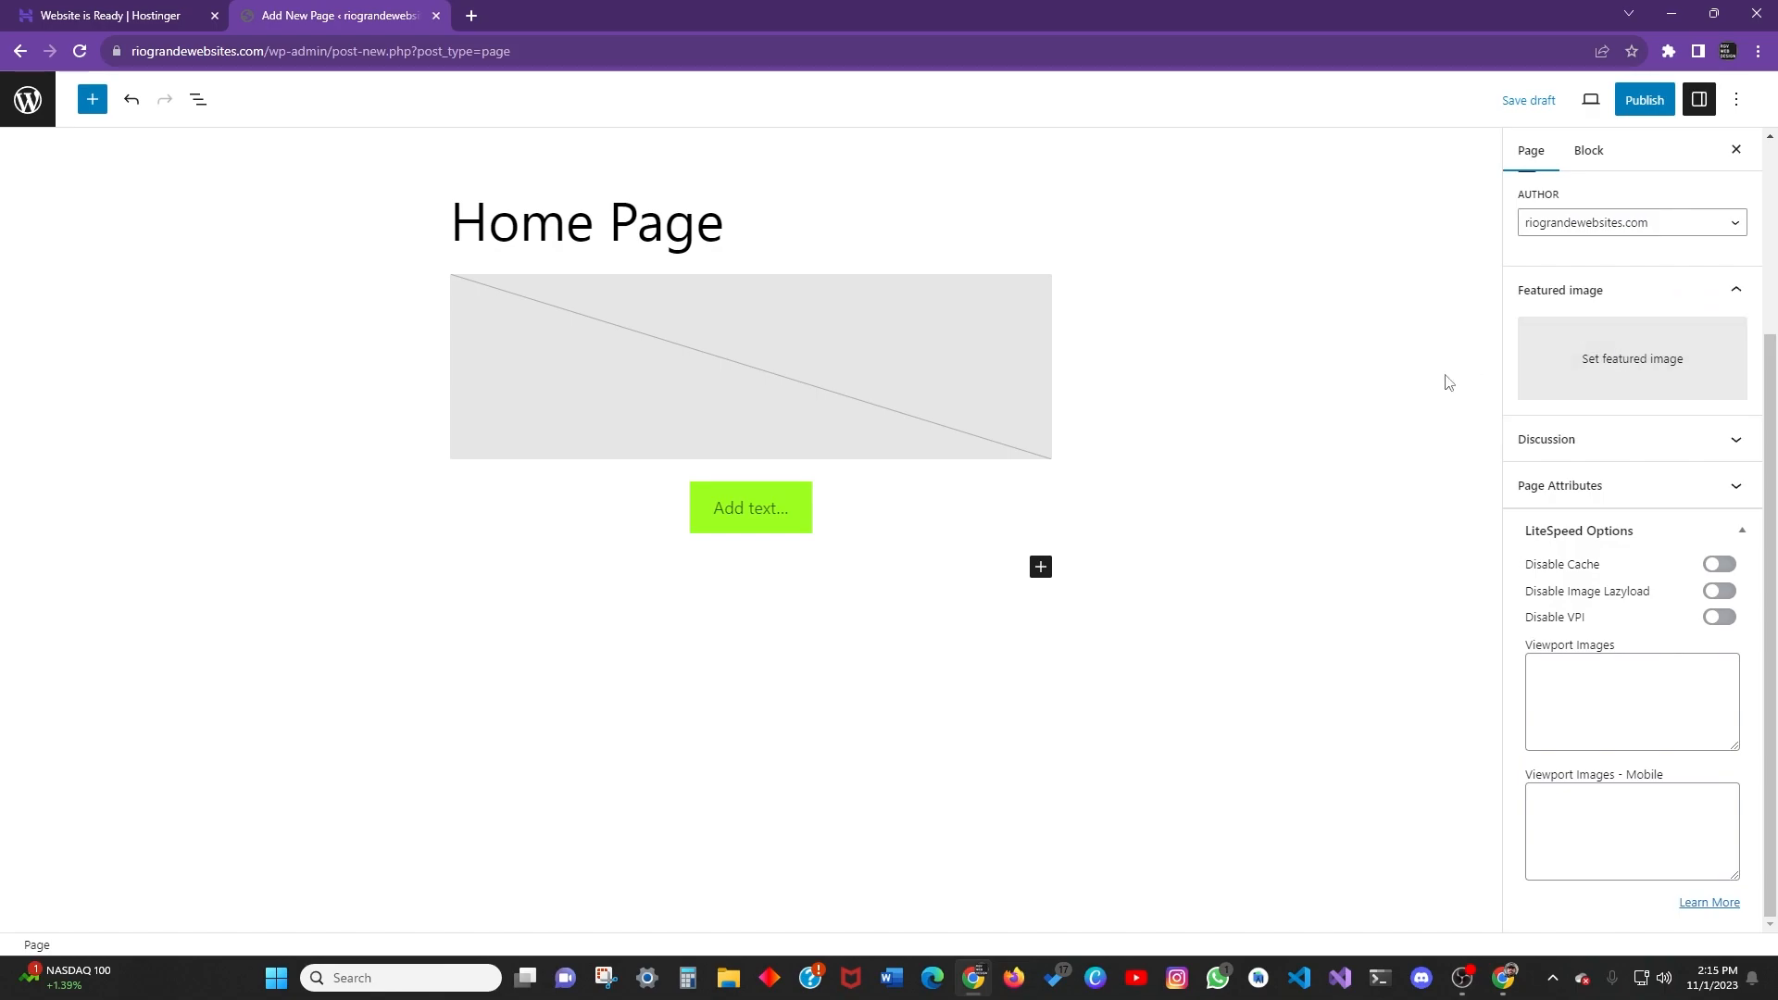
pyautogui.scroll(3, 1589, 516)
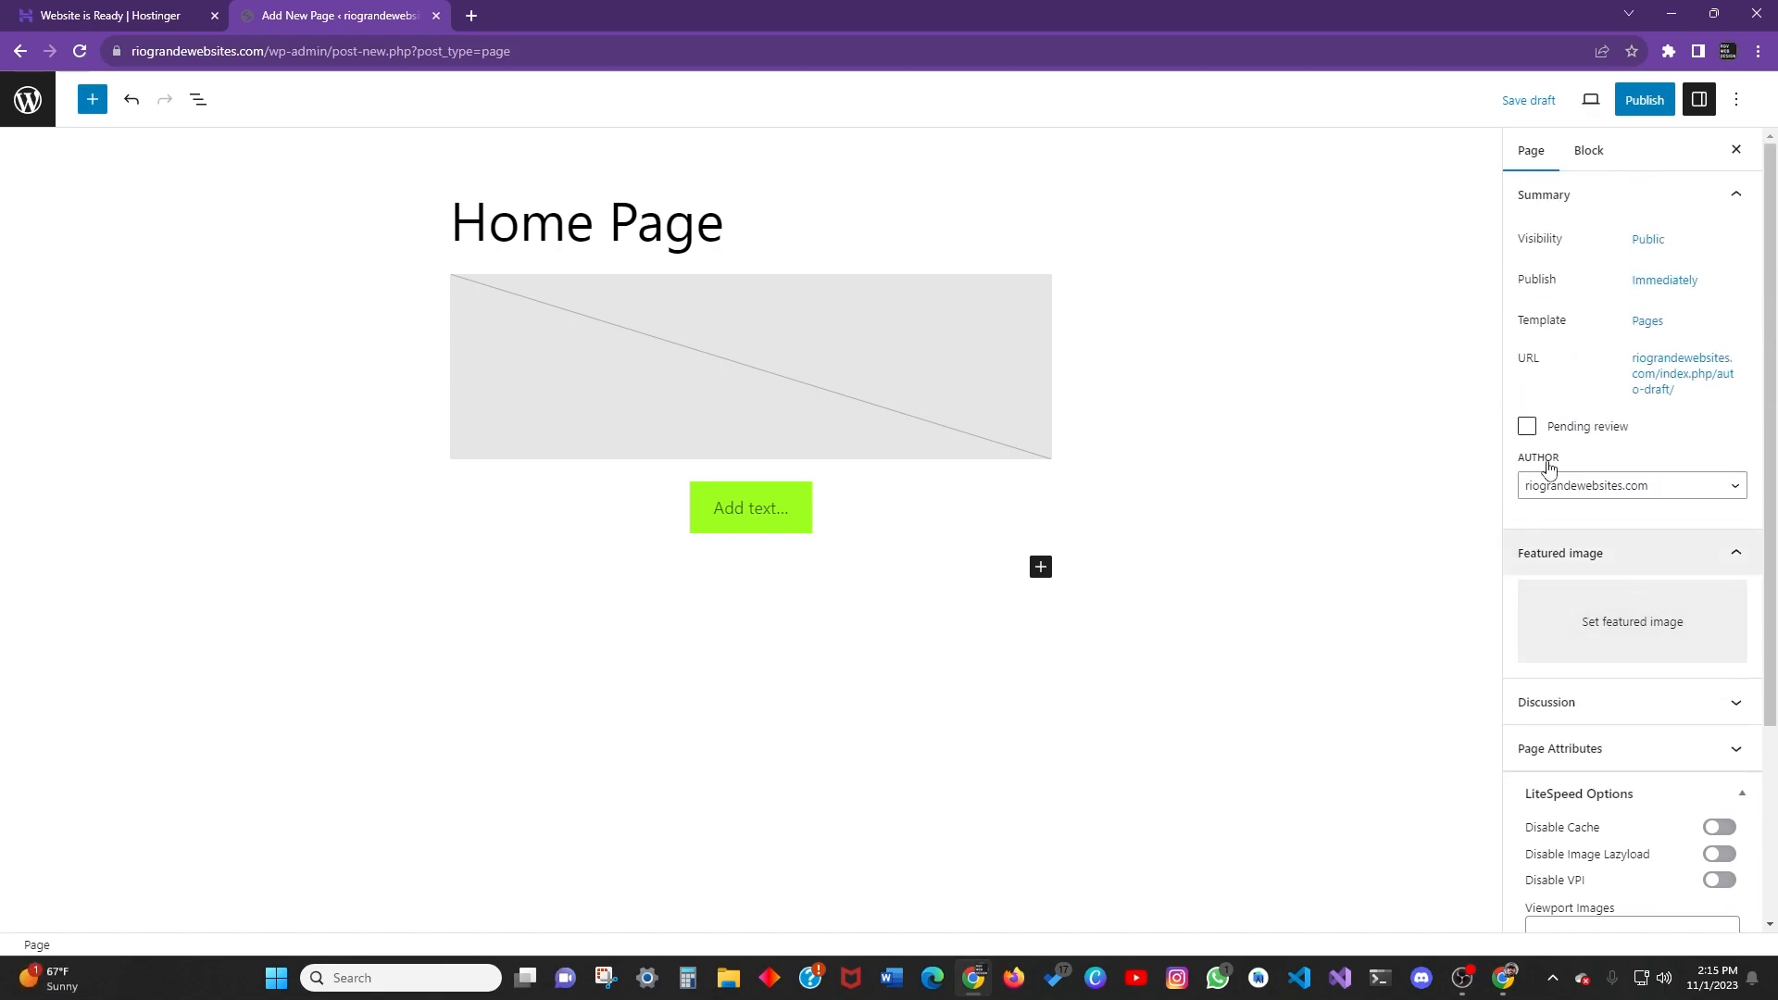
# Select the button and bring up its Styles settings in the sidebar.
pyautogui.click(786, 512)
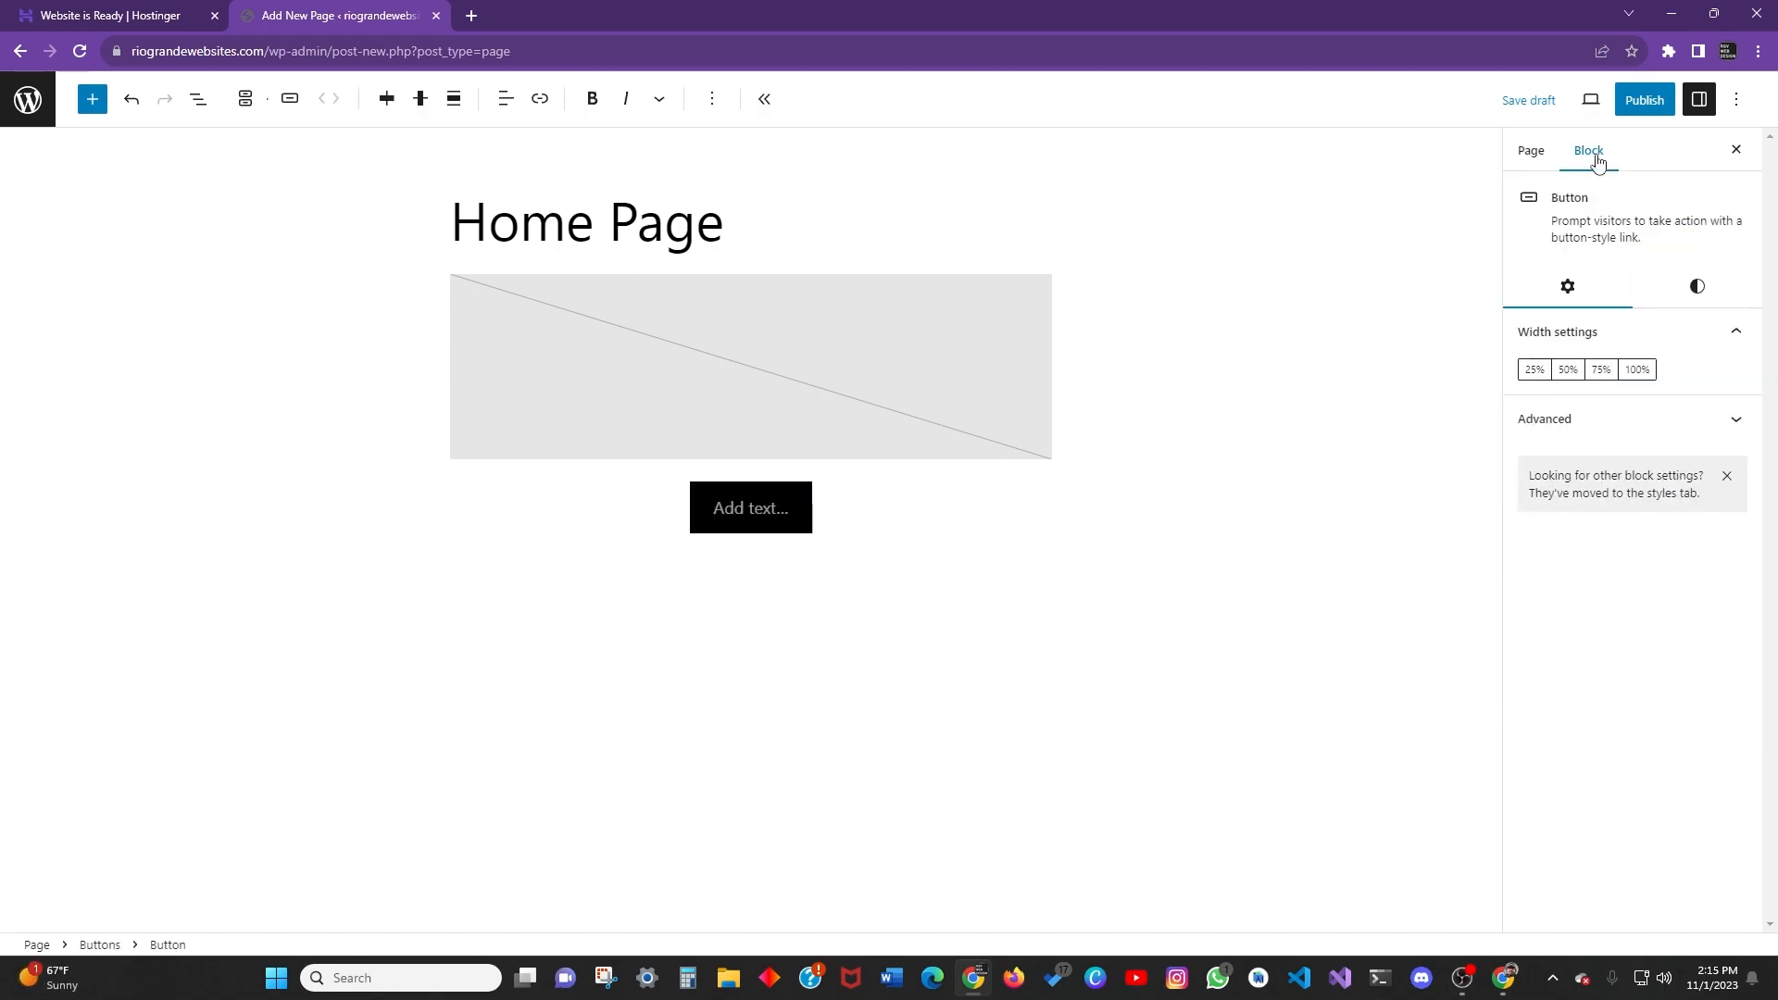
pyautogui.click(1710, 443)
pyautogui.click(1726, 428)
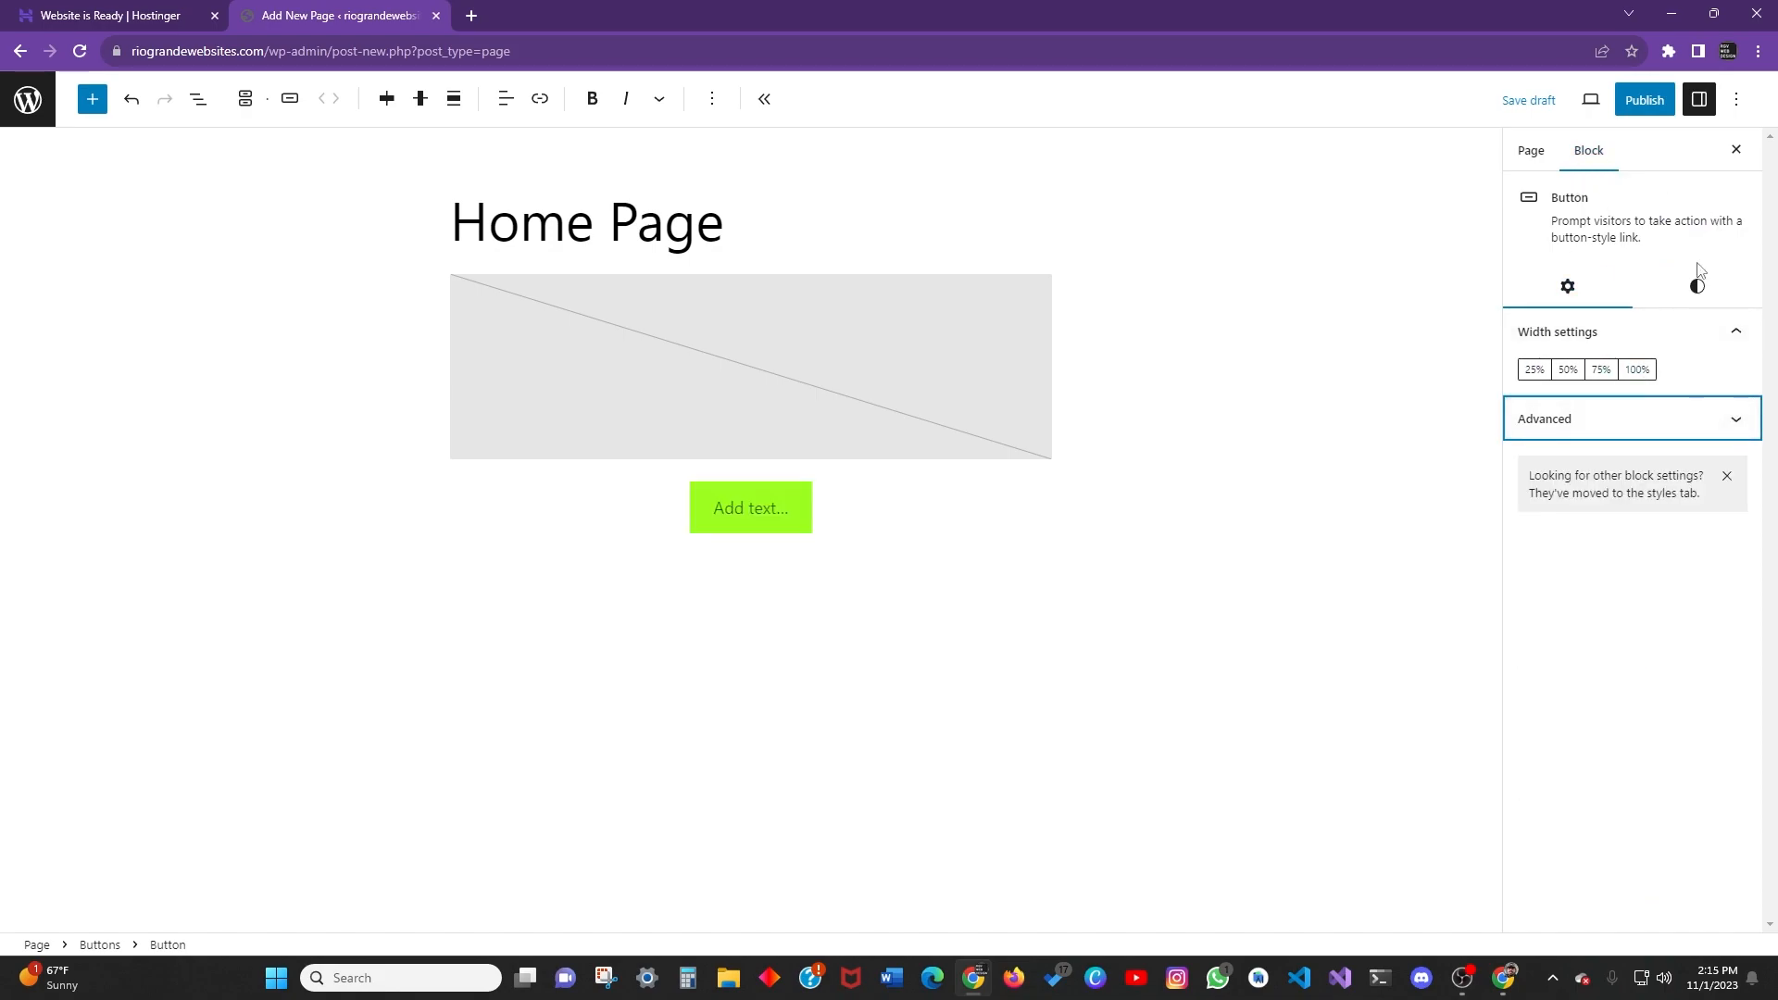
pyautogui.click(1702, 290)
pyautogui.scroll(-2, 1686, 469)
pyautogui.scroll(1, 1641, 527)
pyautogui.click(1594, 288)
pyautogui.click(1724, 295)
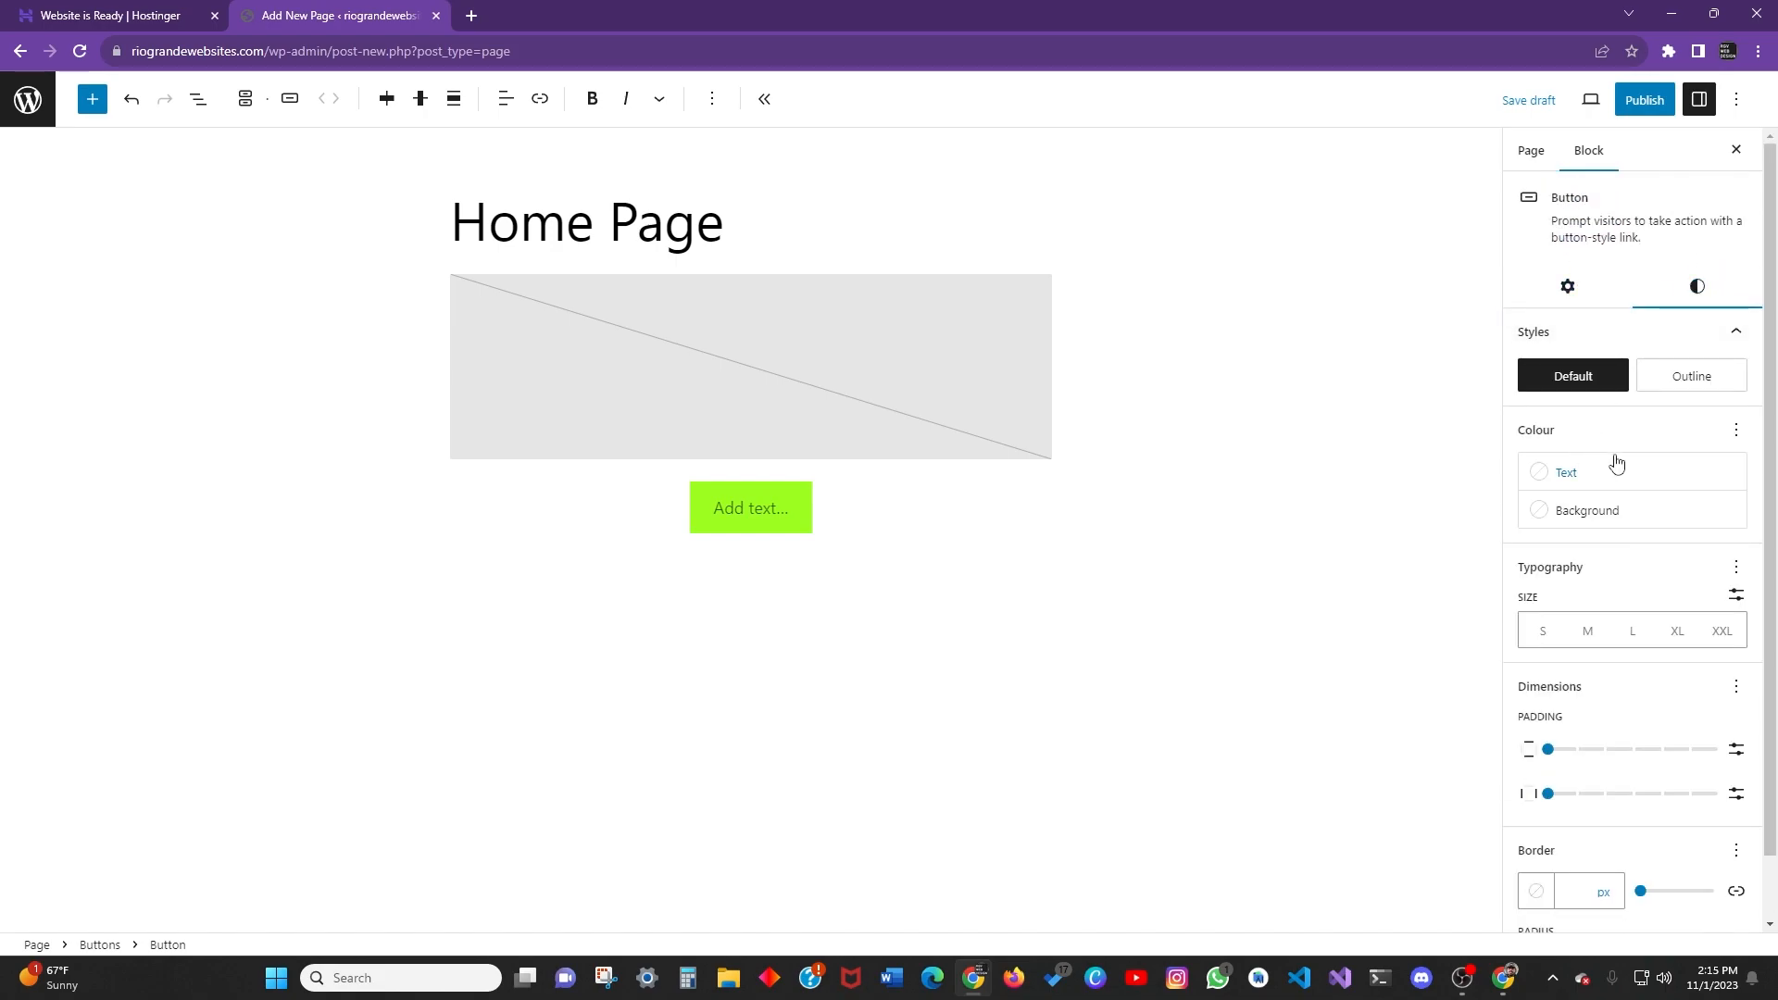
pyautogui.scroll(-1, 1629, 449)
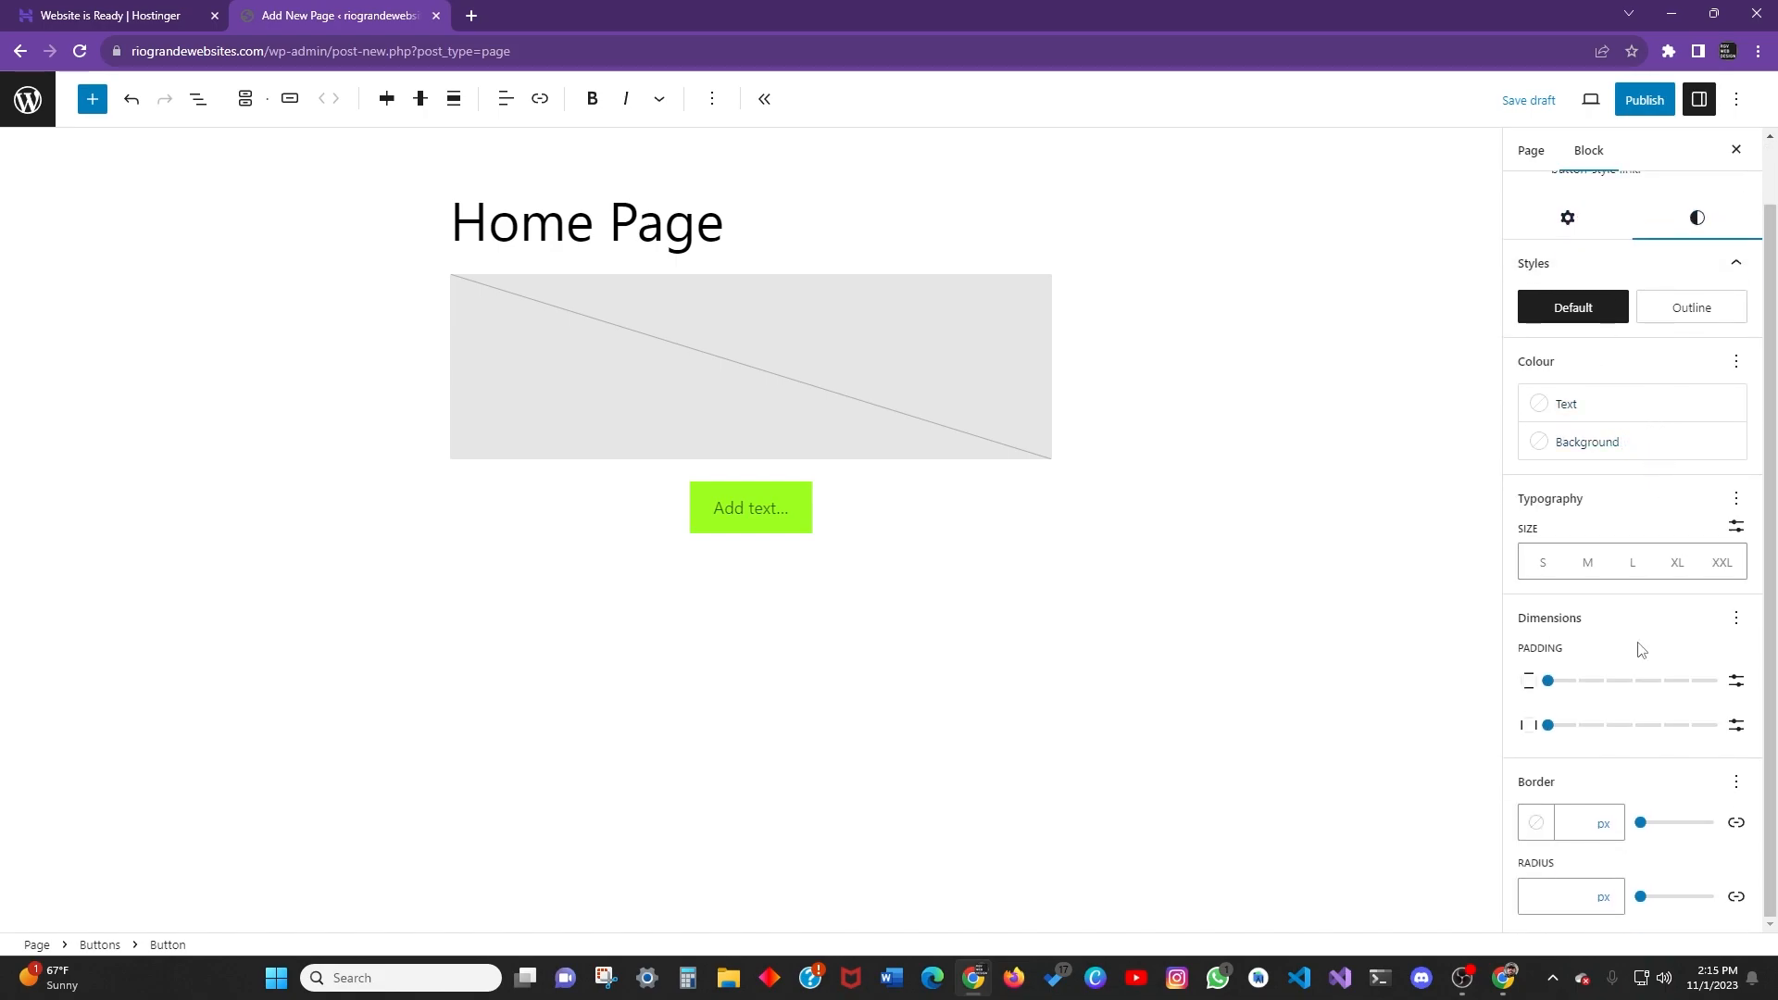
pyautogui.scroll(1, 1667, 561)
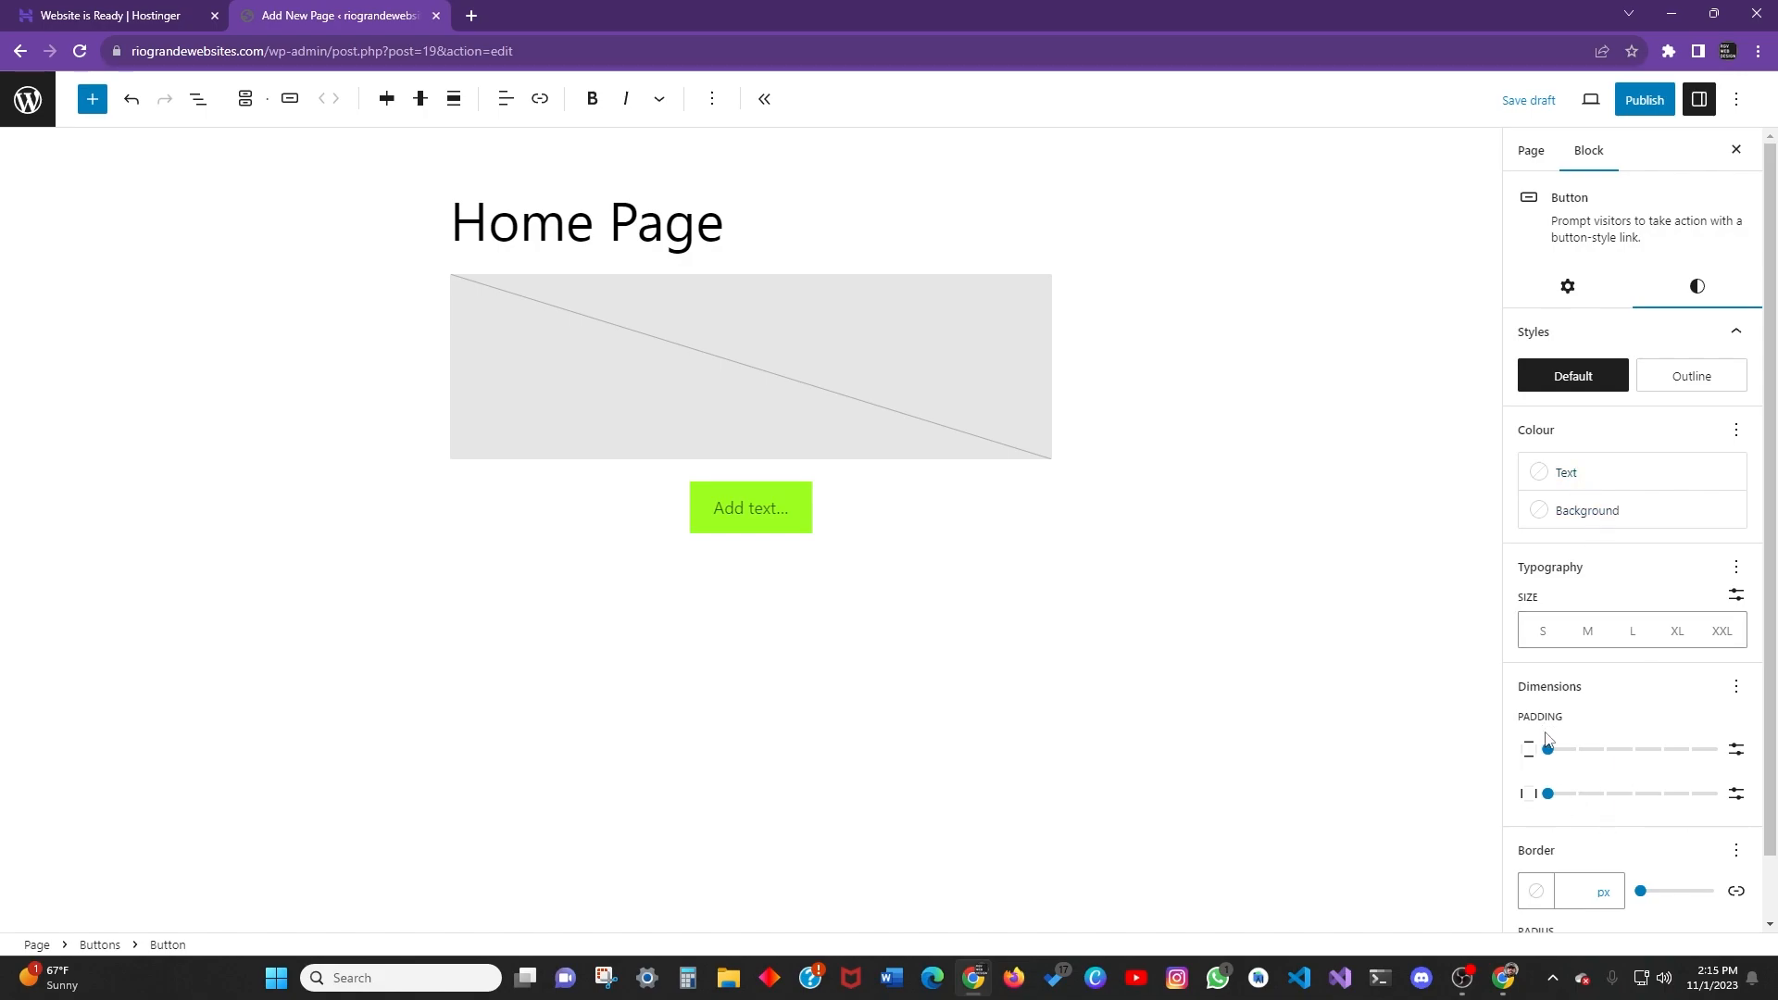
# Set the button's Padding sliders to 1 so it grows taller and wider.
pyautogui.moveTo(1552, 762)
pyautogui.mouseDown()
pyautogui.moveTo(1632, 754)
pyautogui.moveTo(1549, 761)
pyautogui.mouseUp()
pyautogui.click(1547, 796)
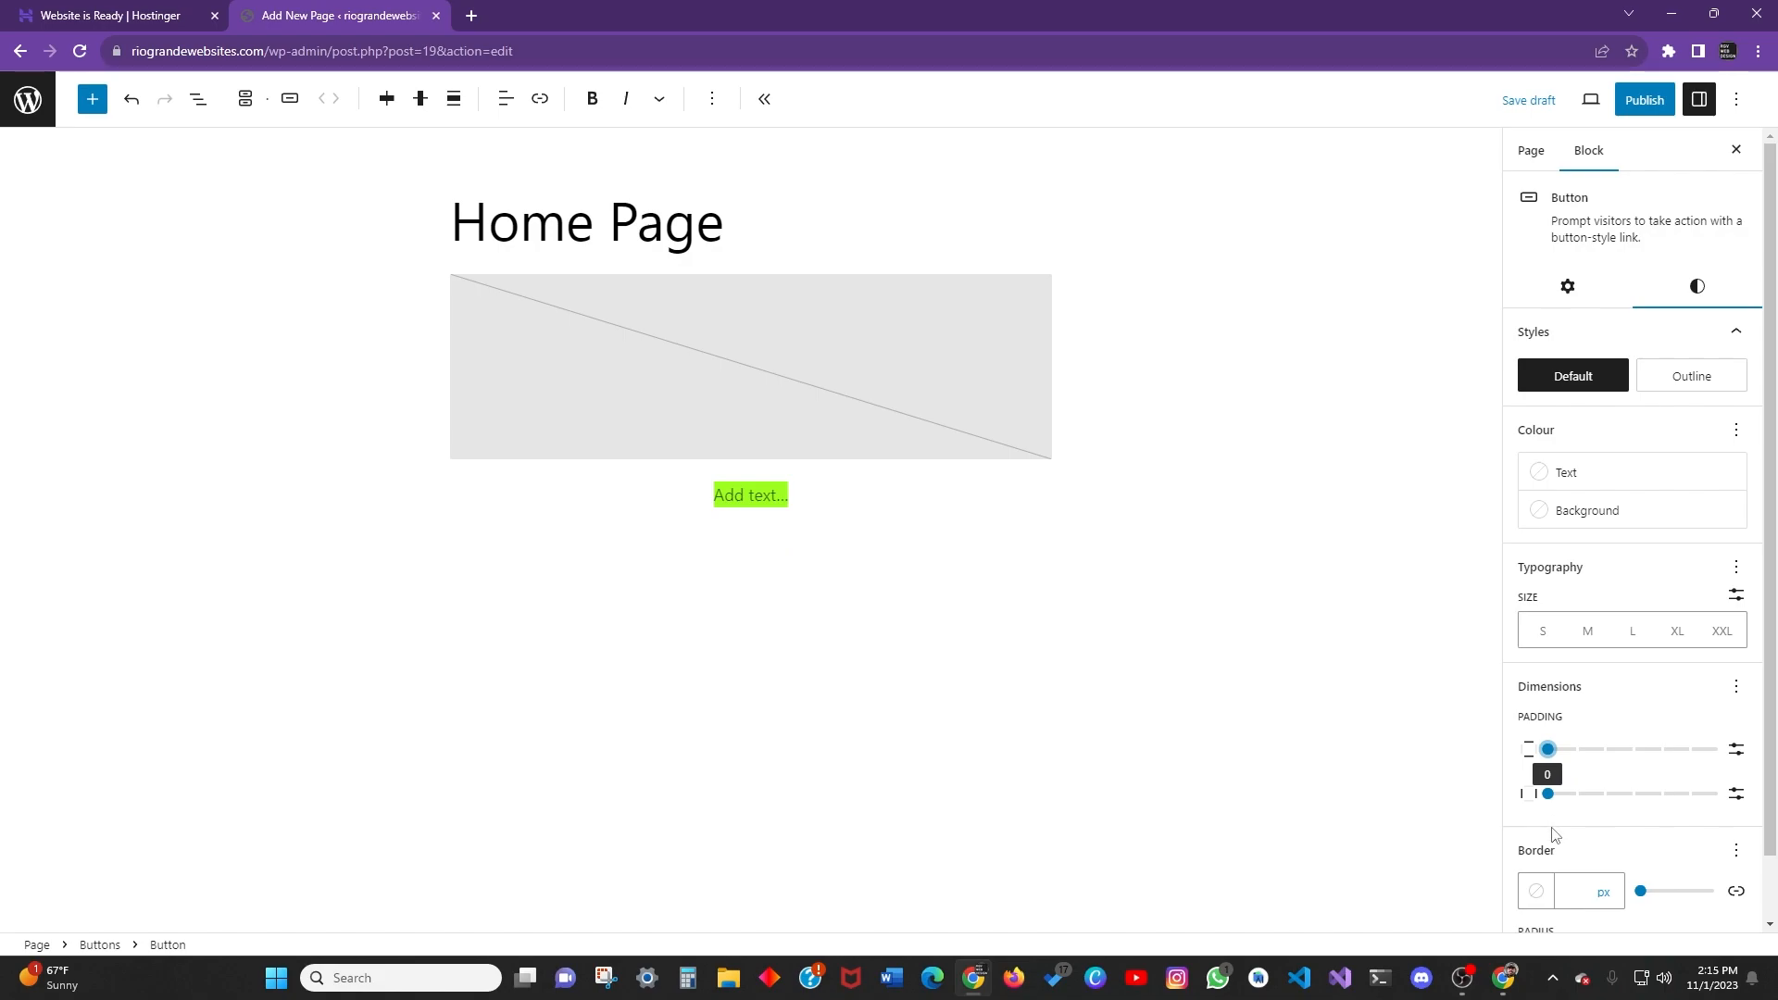
pyautogui.scroll(-1, 1639, 805)
pyautogui.scroll(1, 1608, 798)
pyautogui.scroll(-1, 1599, 781)
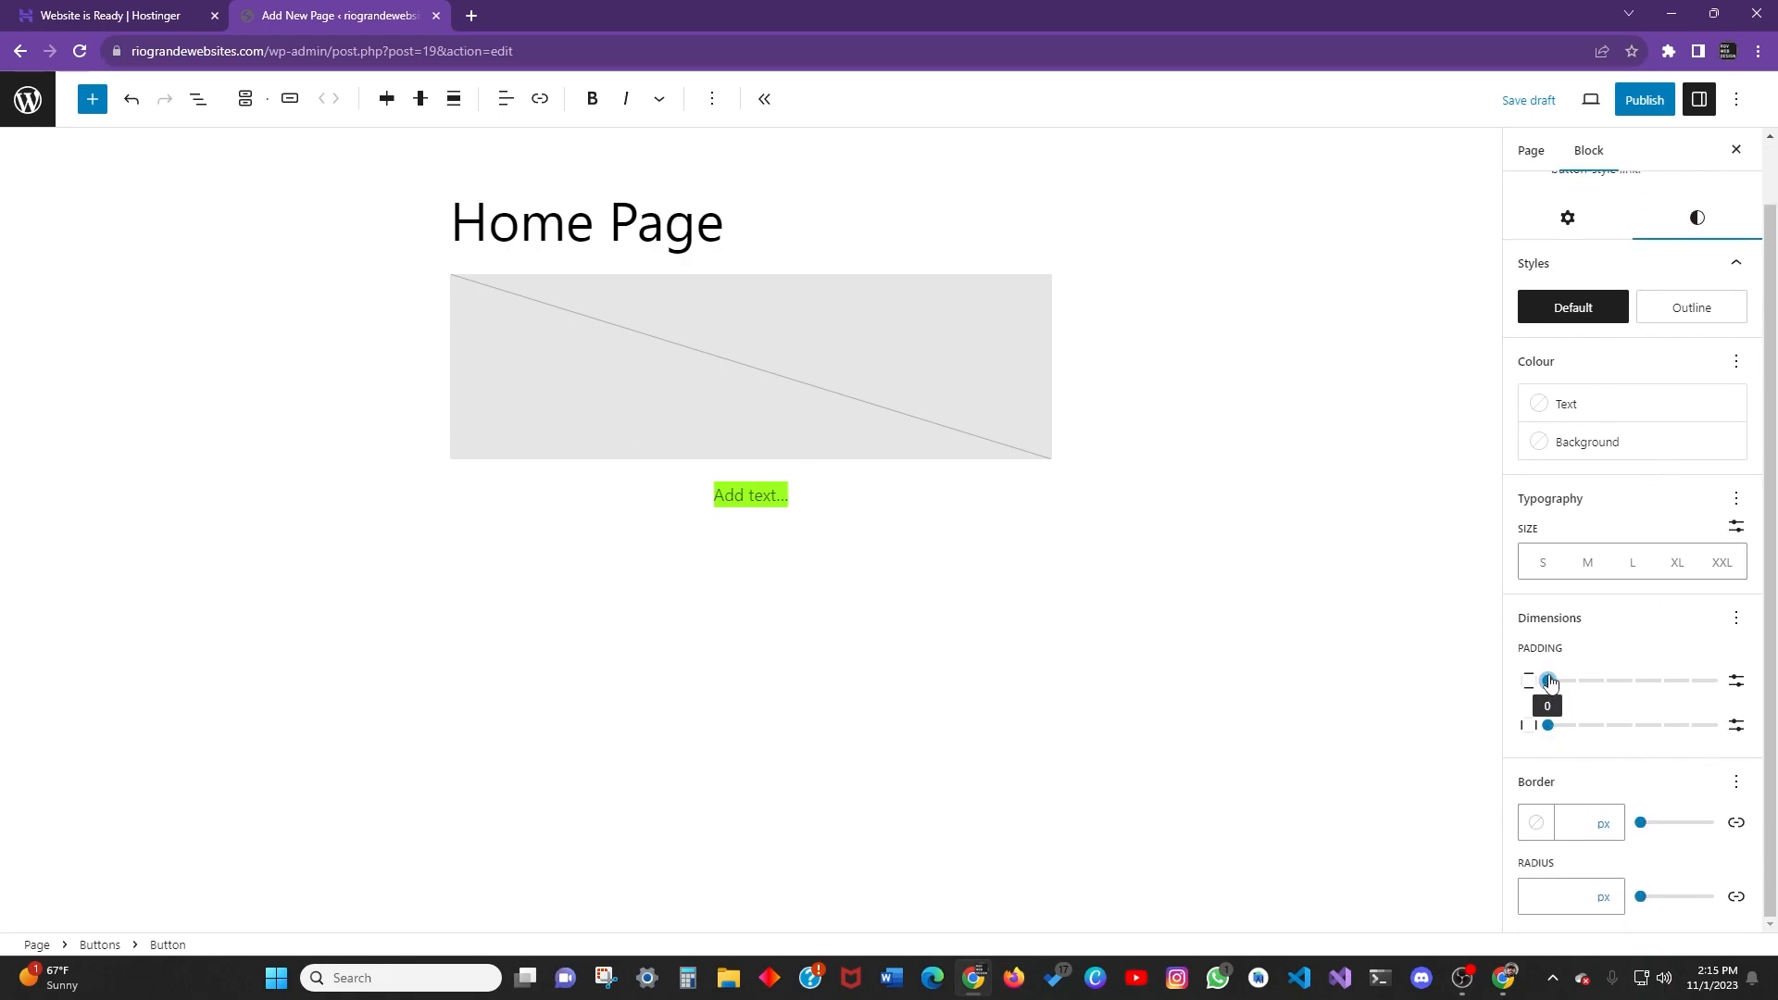
pyautogui.moveTo(1553, 683); pyautogui.dragTo(1574, 726)
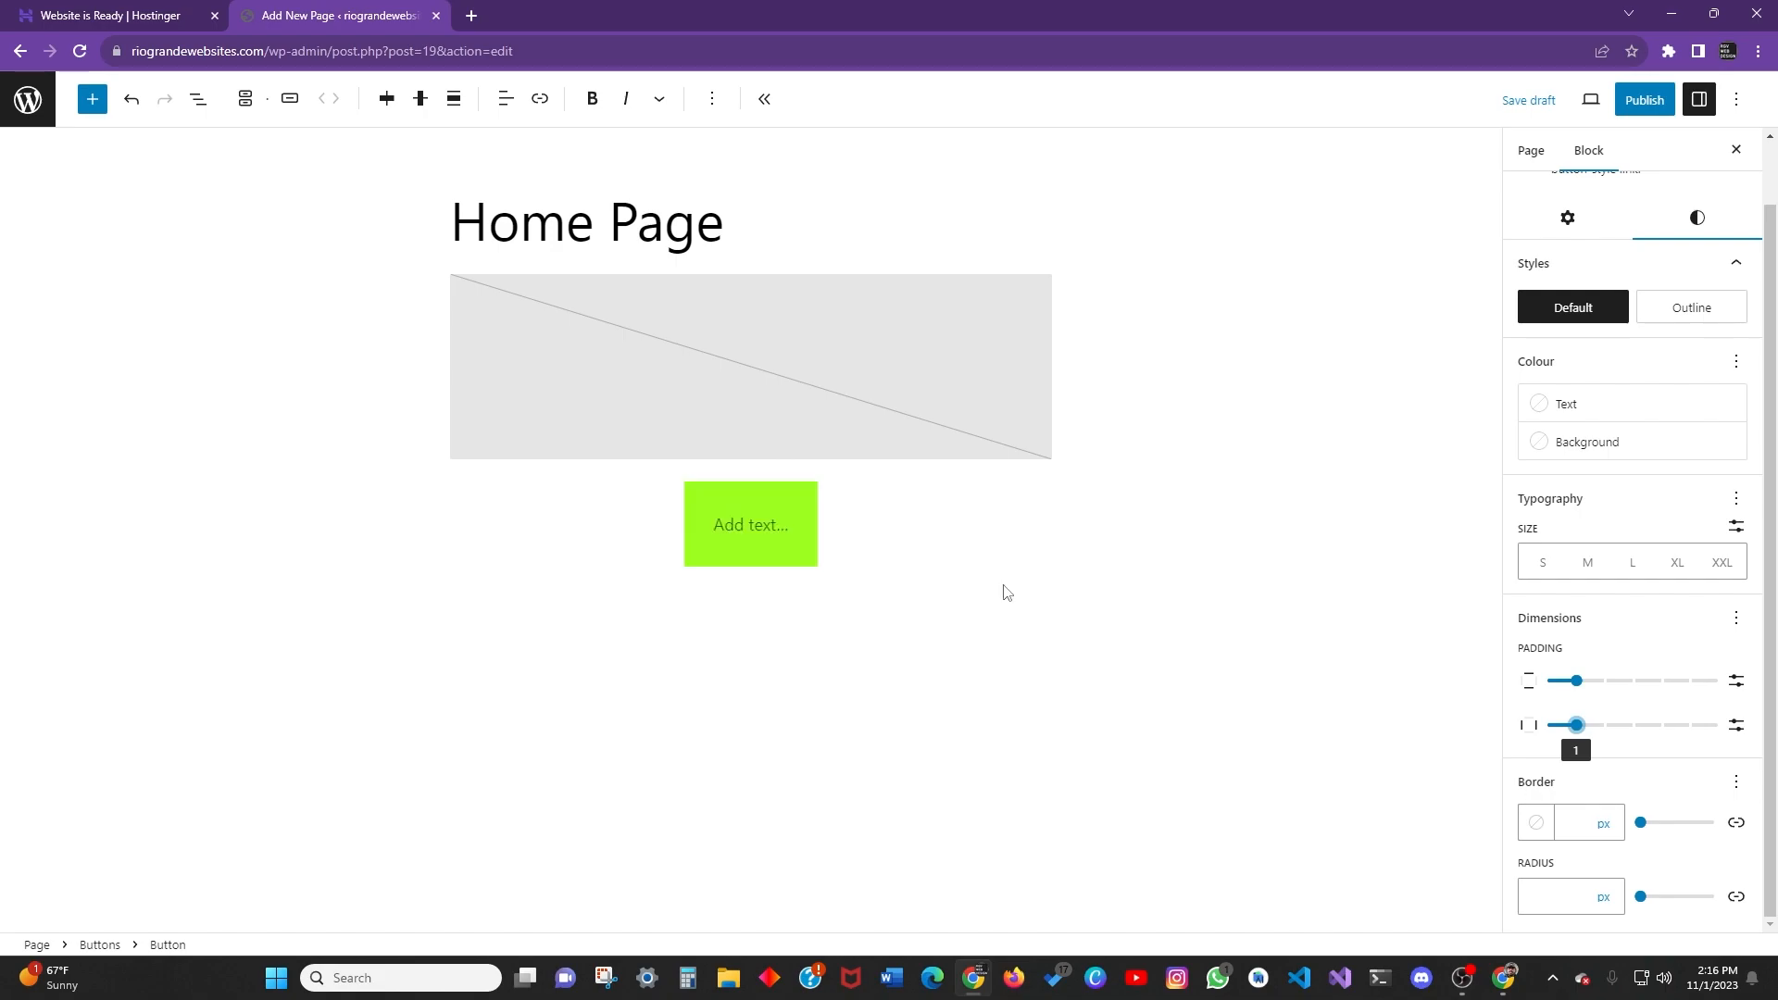
pyautogui.scroll(3, 1574, 648)
# Save the Home Page as a draft and leave the editor through the WordPress logo.
pyautogui.click(1528, 148)
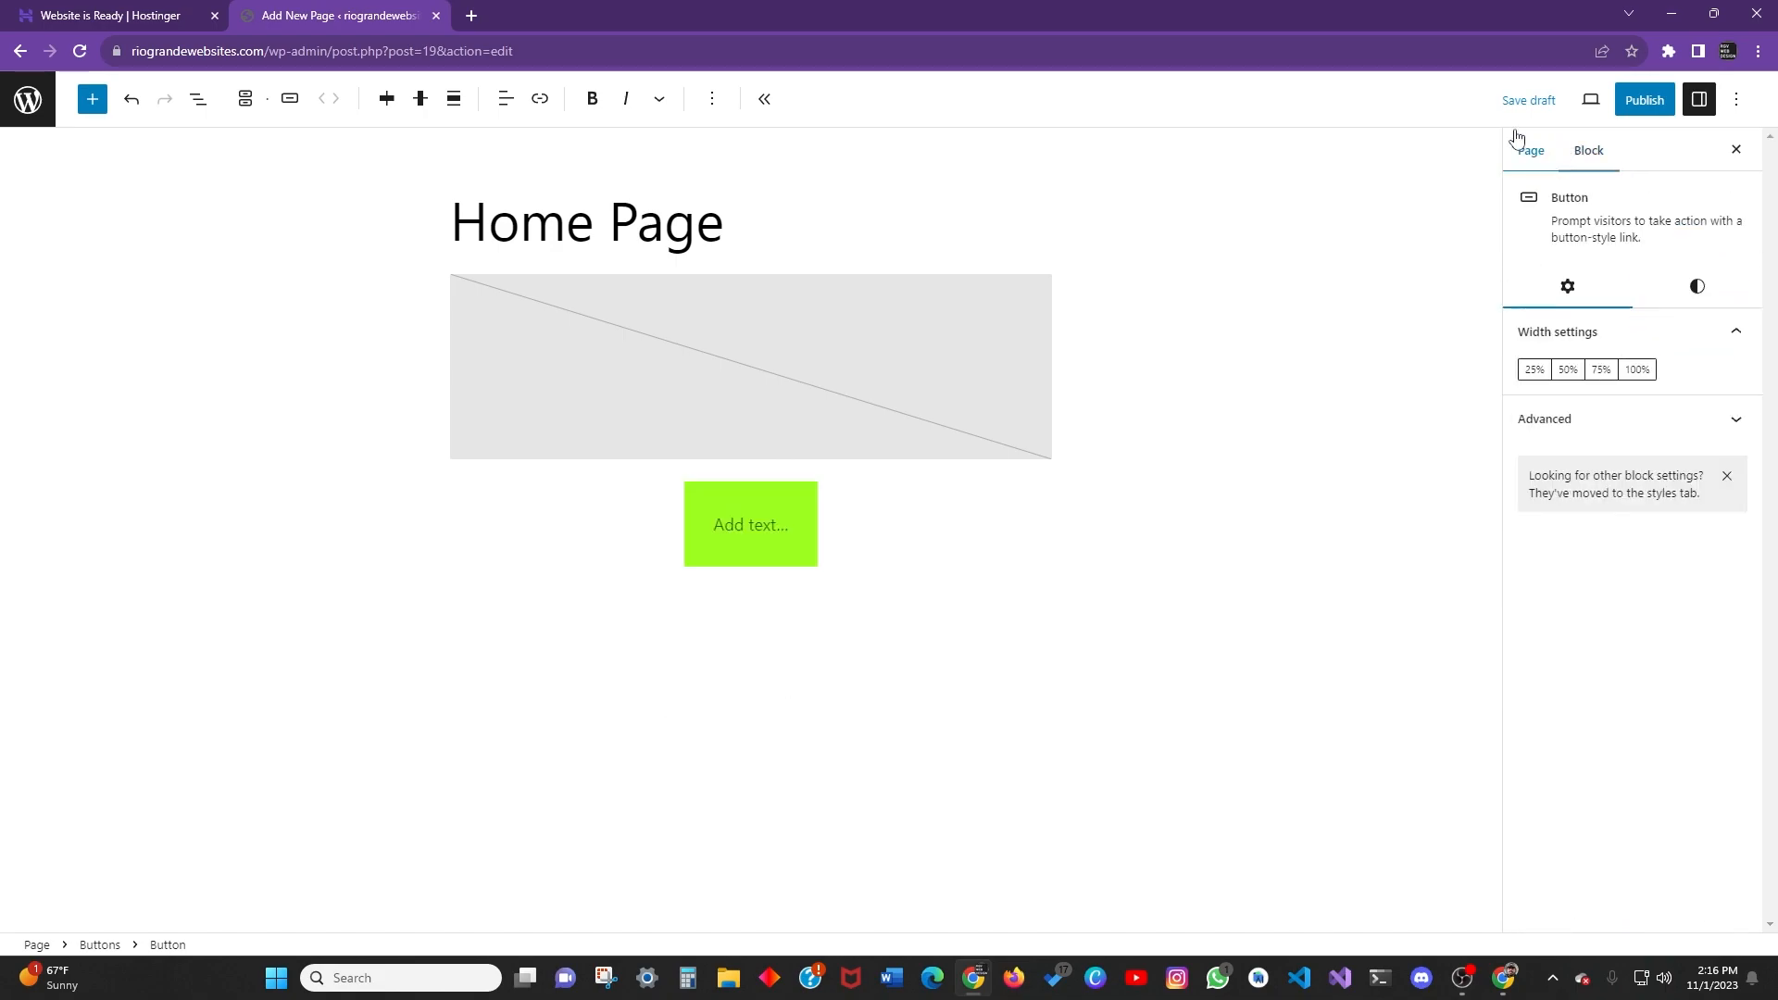
pyautogui.click(1736, 99)
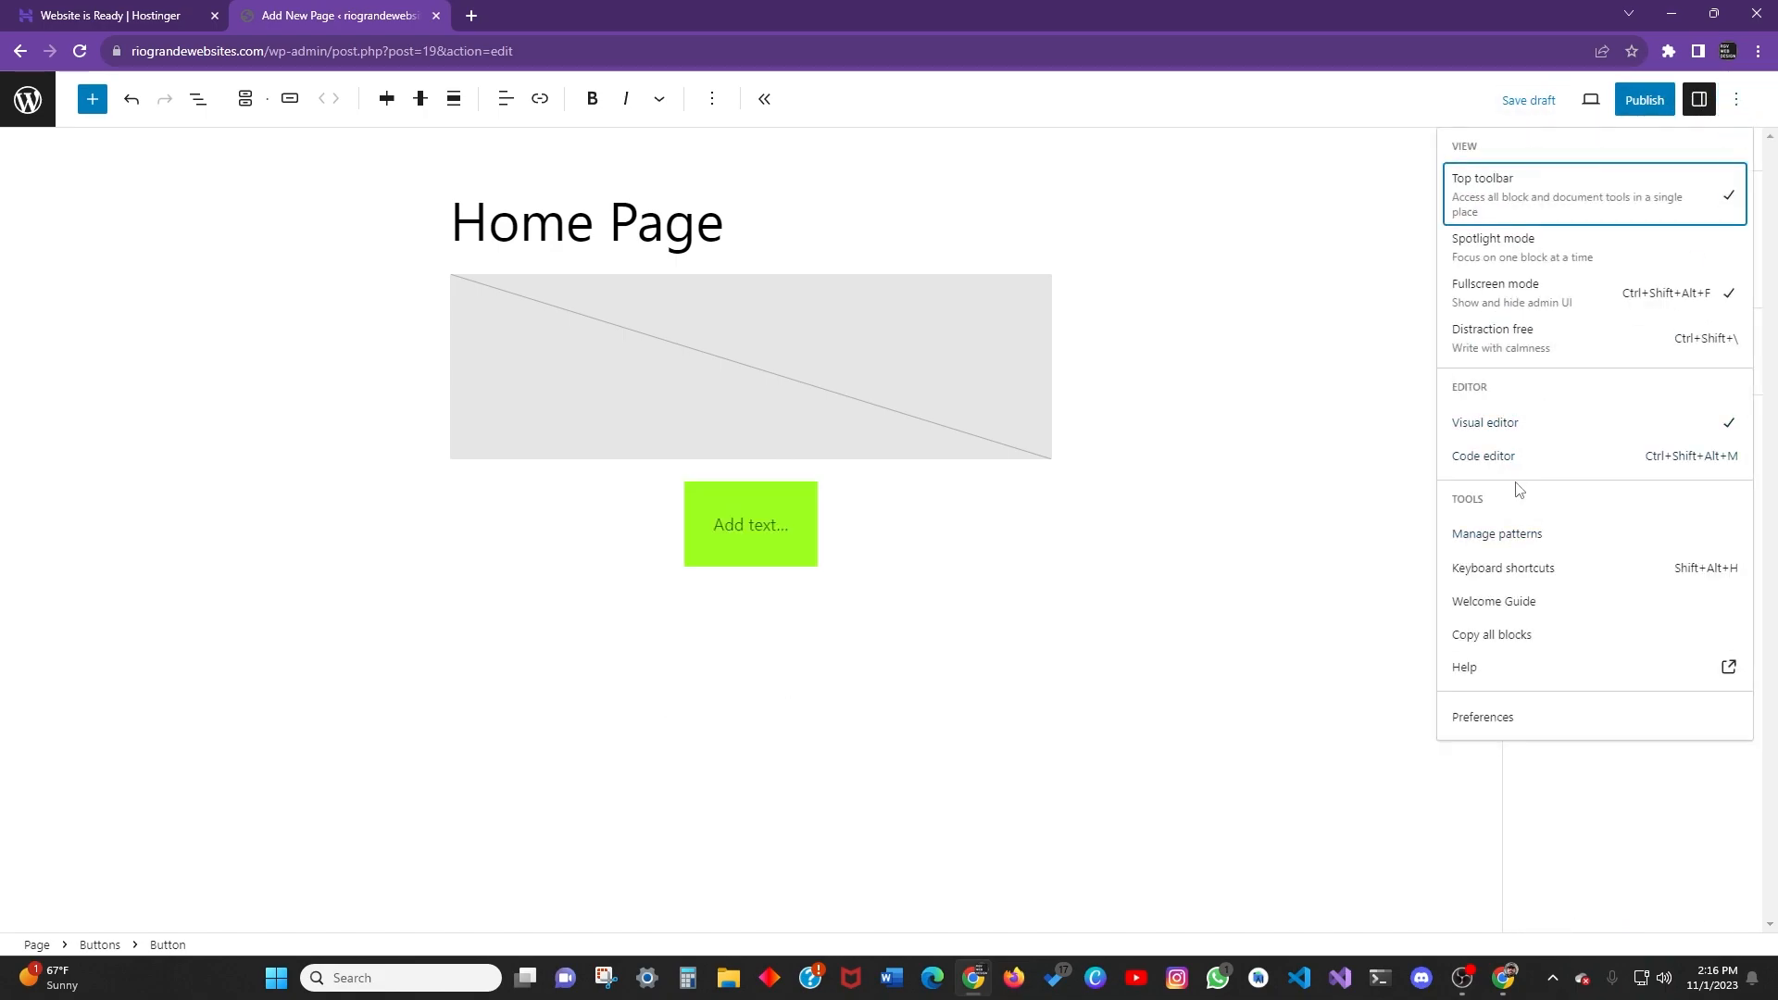
pyautogui.click(1736, 99)
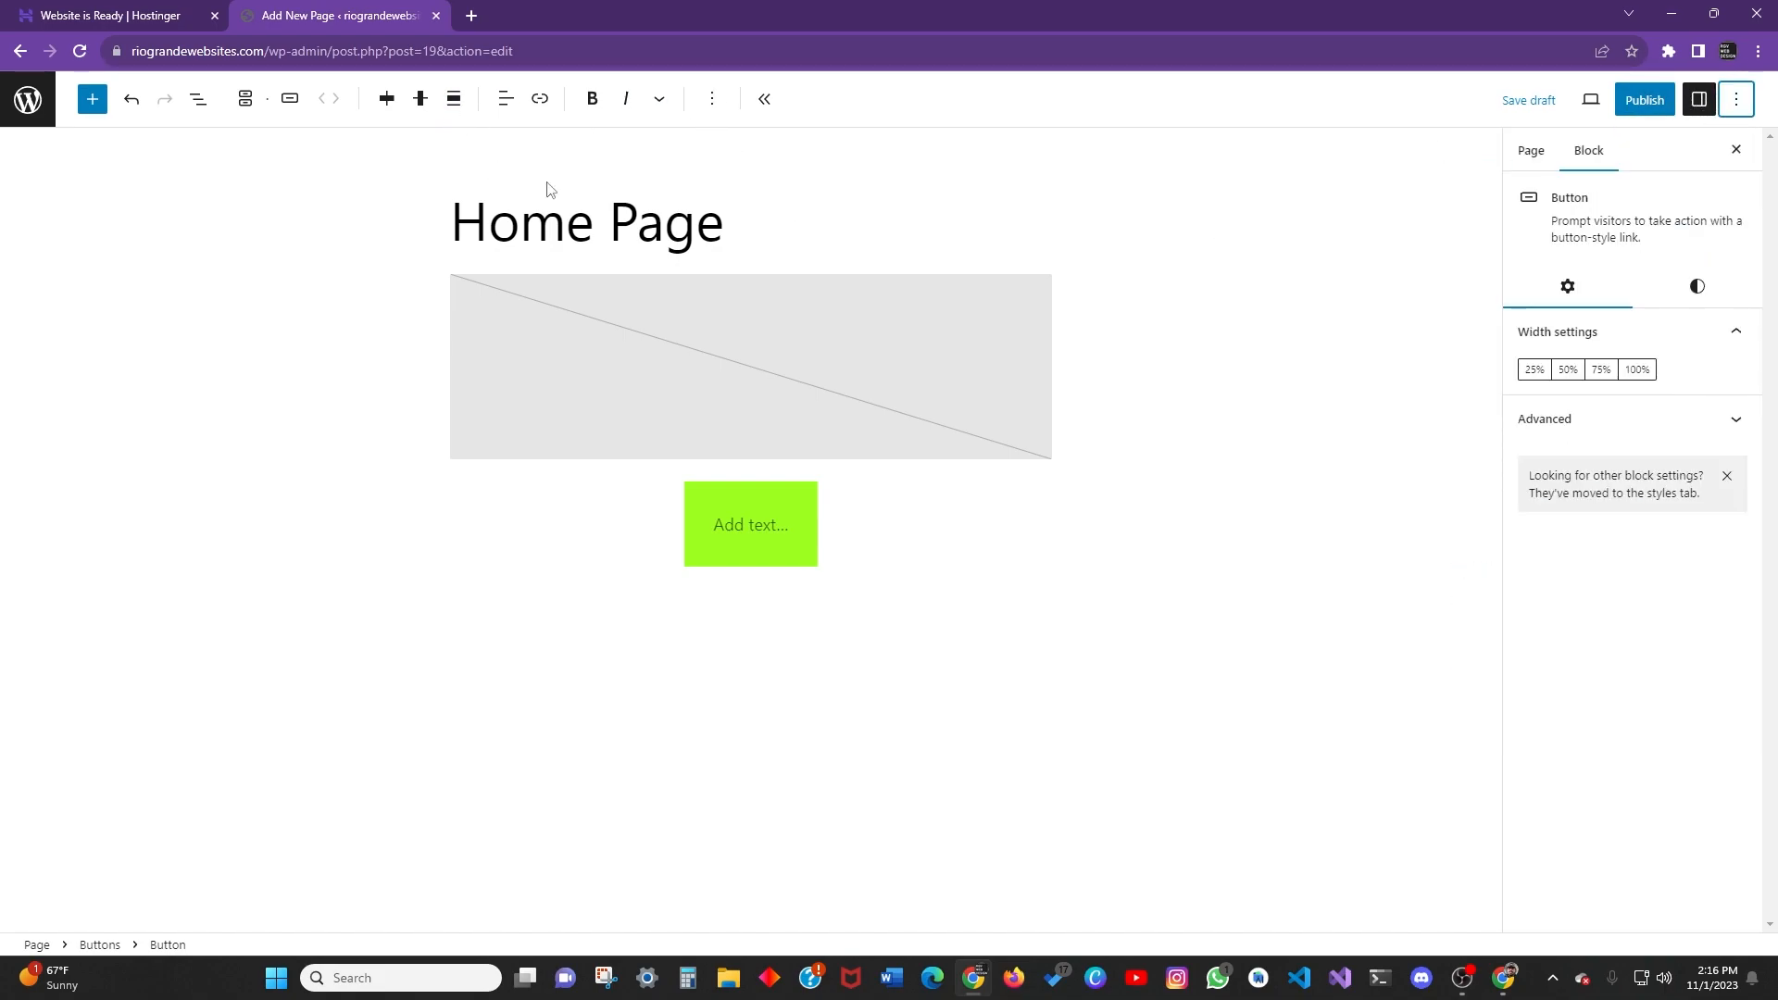
pyautogui.click(1529, 100)
pyautogui.click(28, 99)
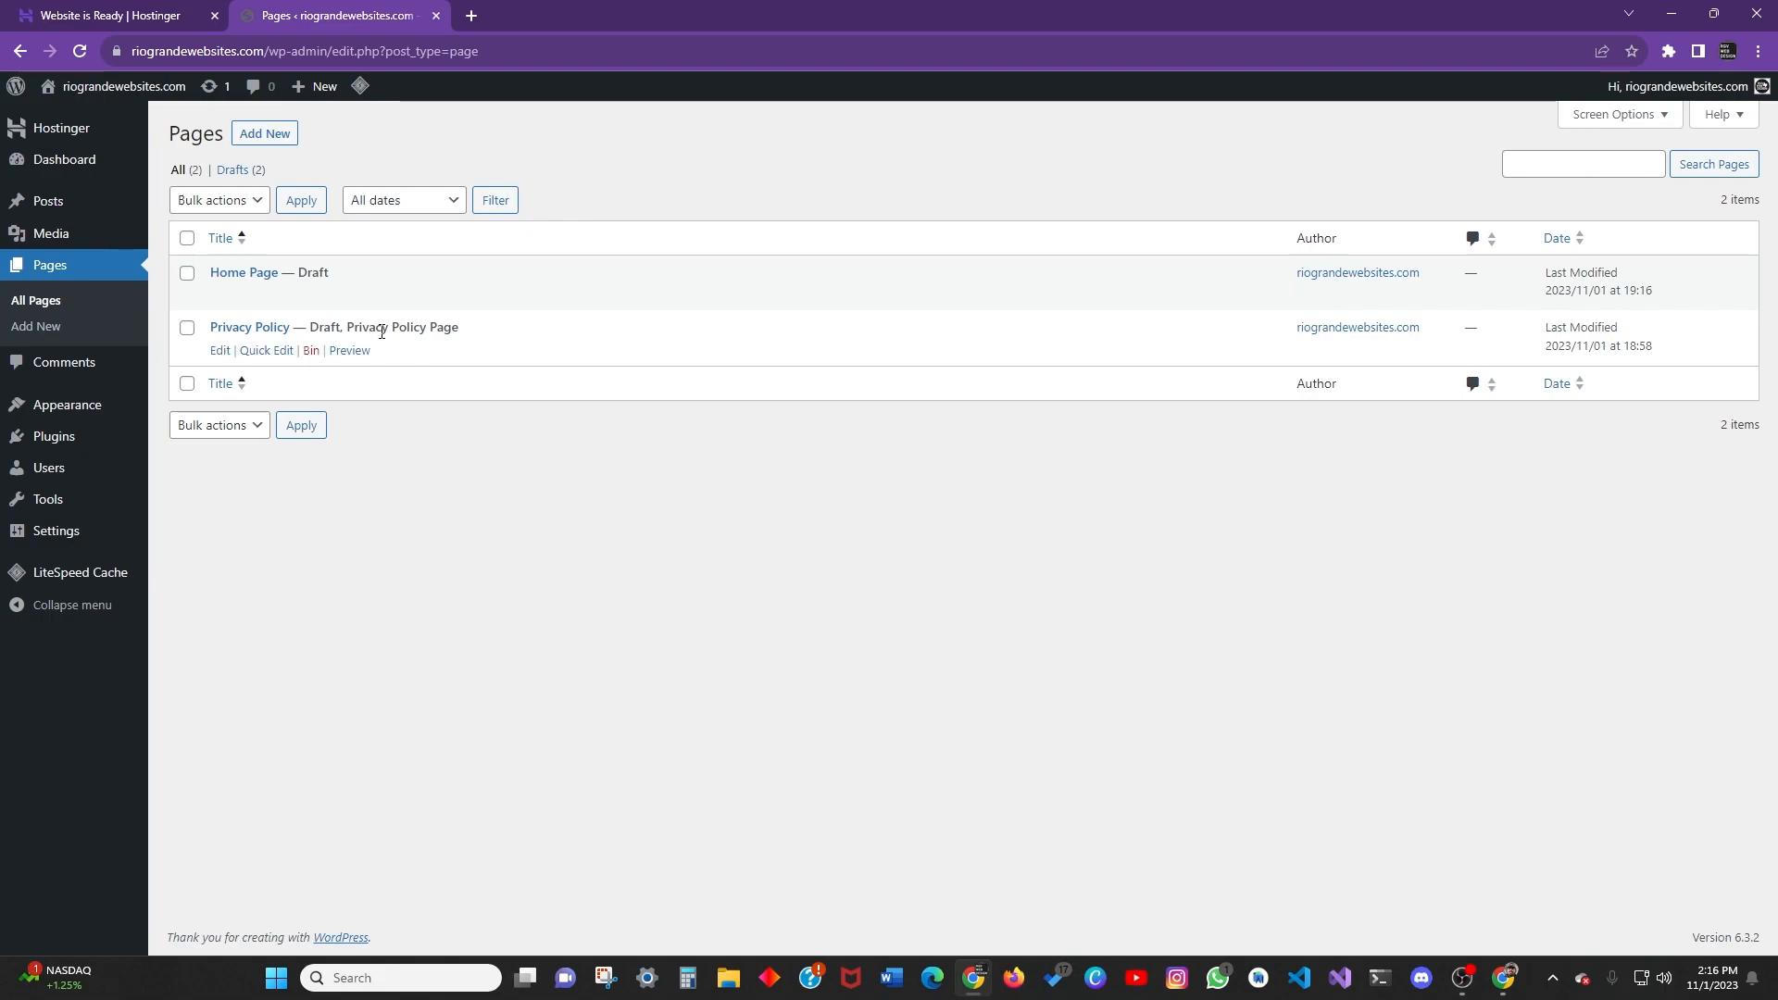
# In Quick Edit, give the Home Page the slug tacos-express-home-page and update.
pyautogui.click(250, 296)
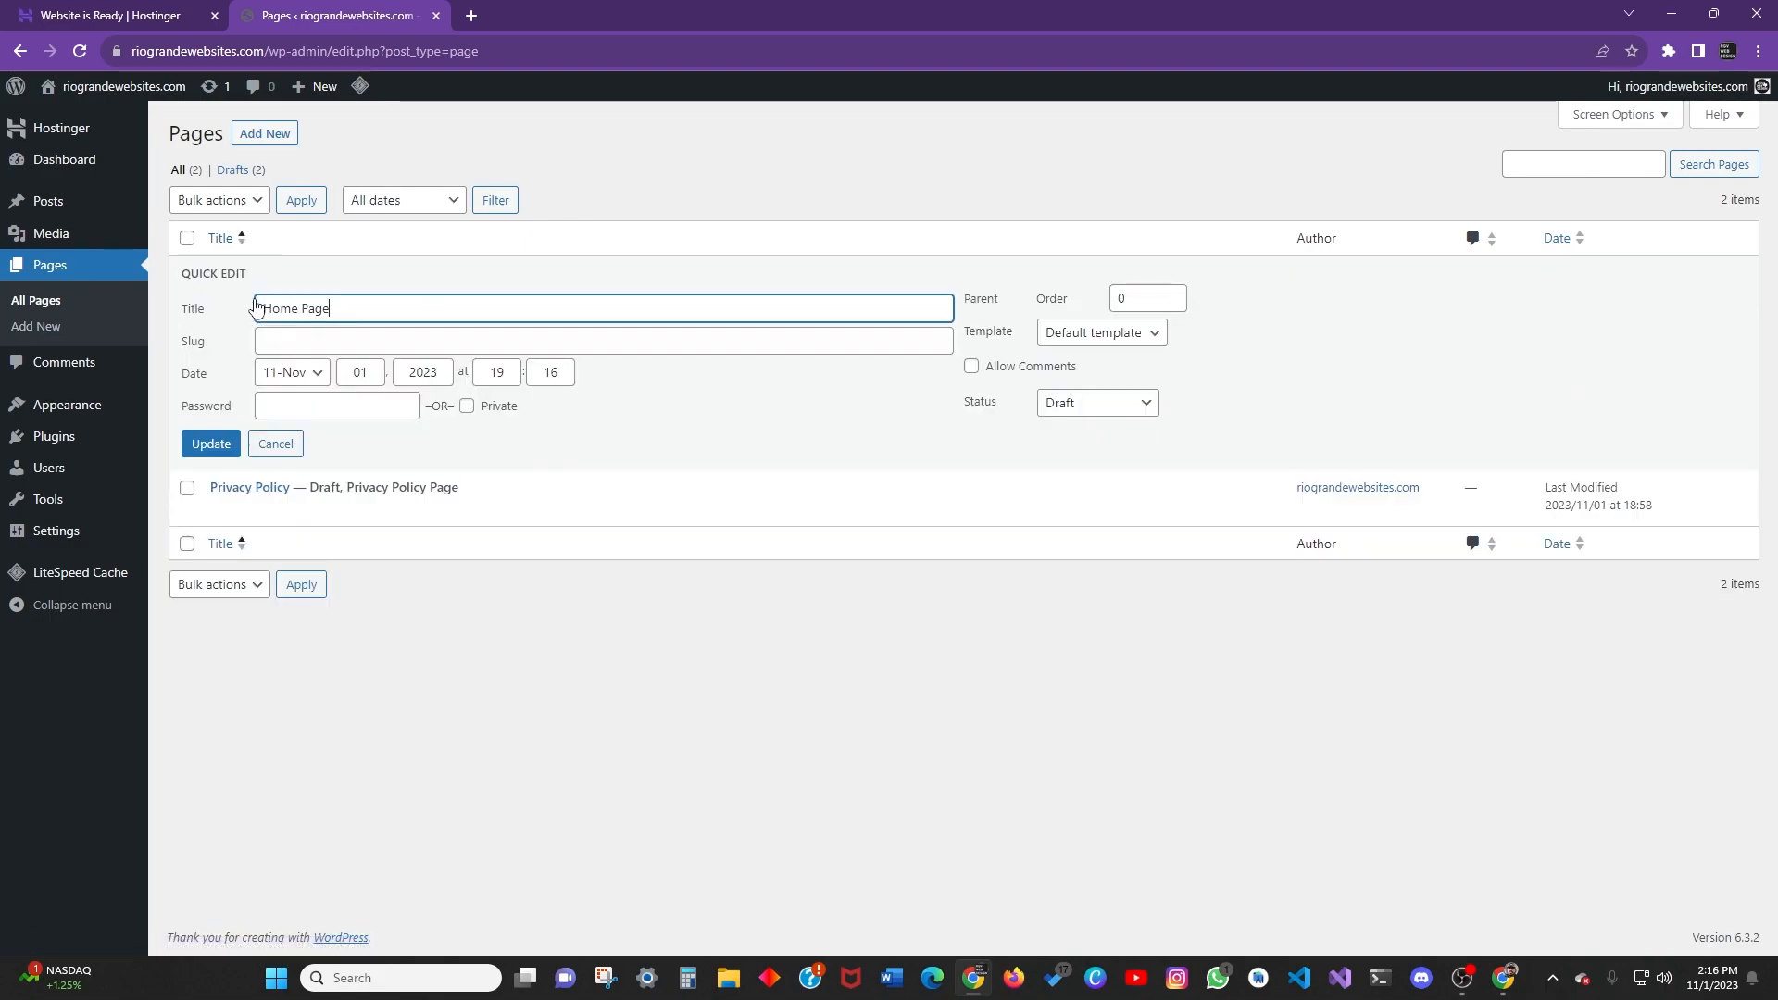
pyautogui.click(283, 343)
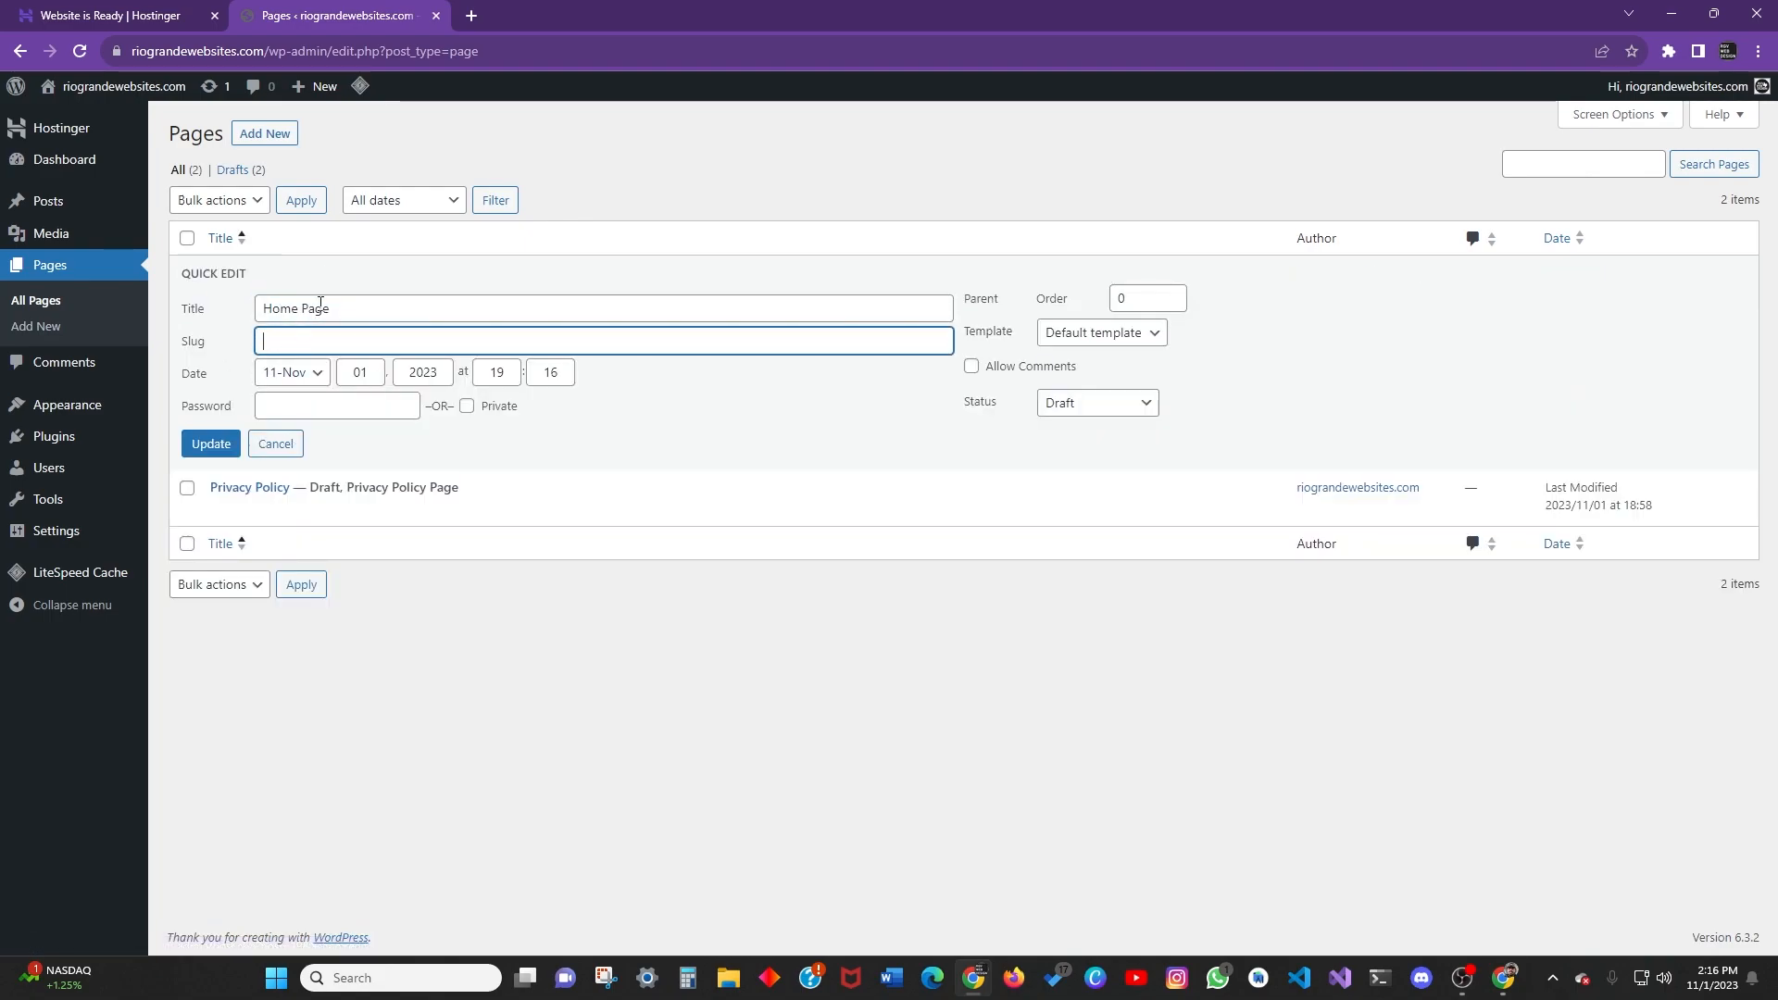
pyautogui.moveTo(479, 51); pyautogui.dragTo(262, 37)
pyautogui.click(312, 345)
pyautogui.write('tacos-express-home-')
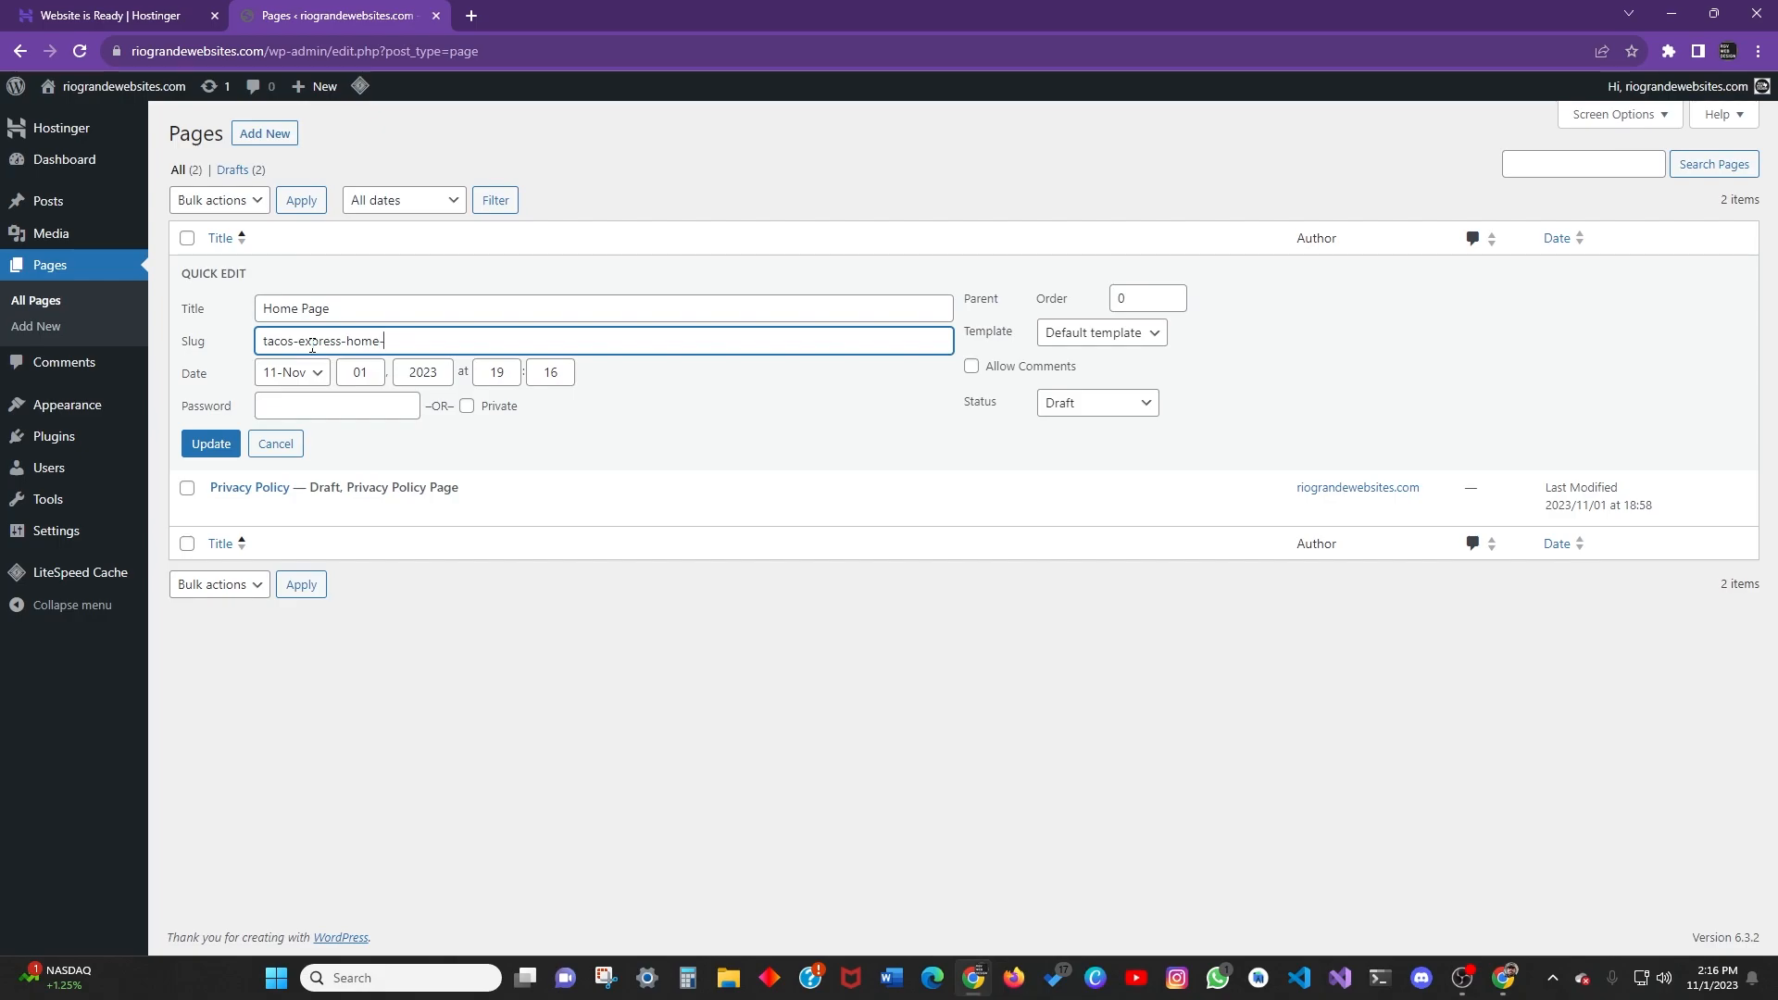
pyautogui.click(211, 443)
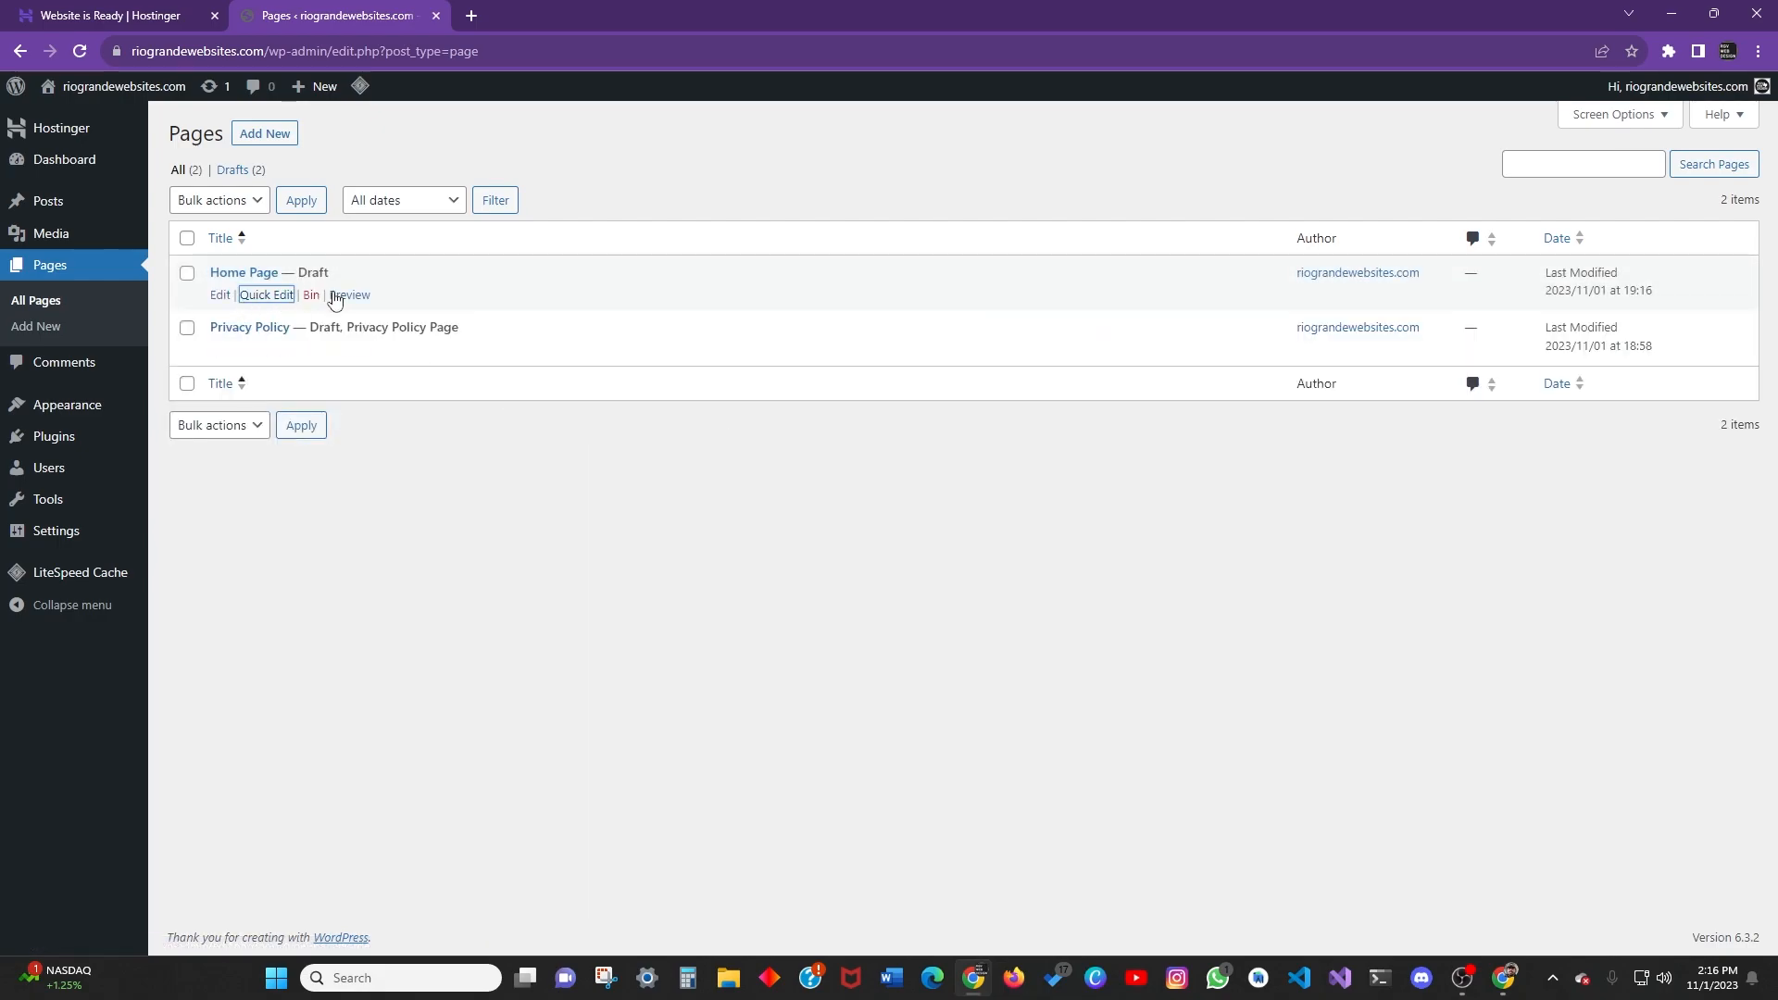
# Reopen Quick Edit to check the slug, keep Default Template and Draft status, and update.
pyautogui.click(262, 296)
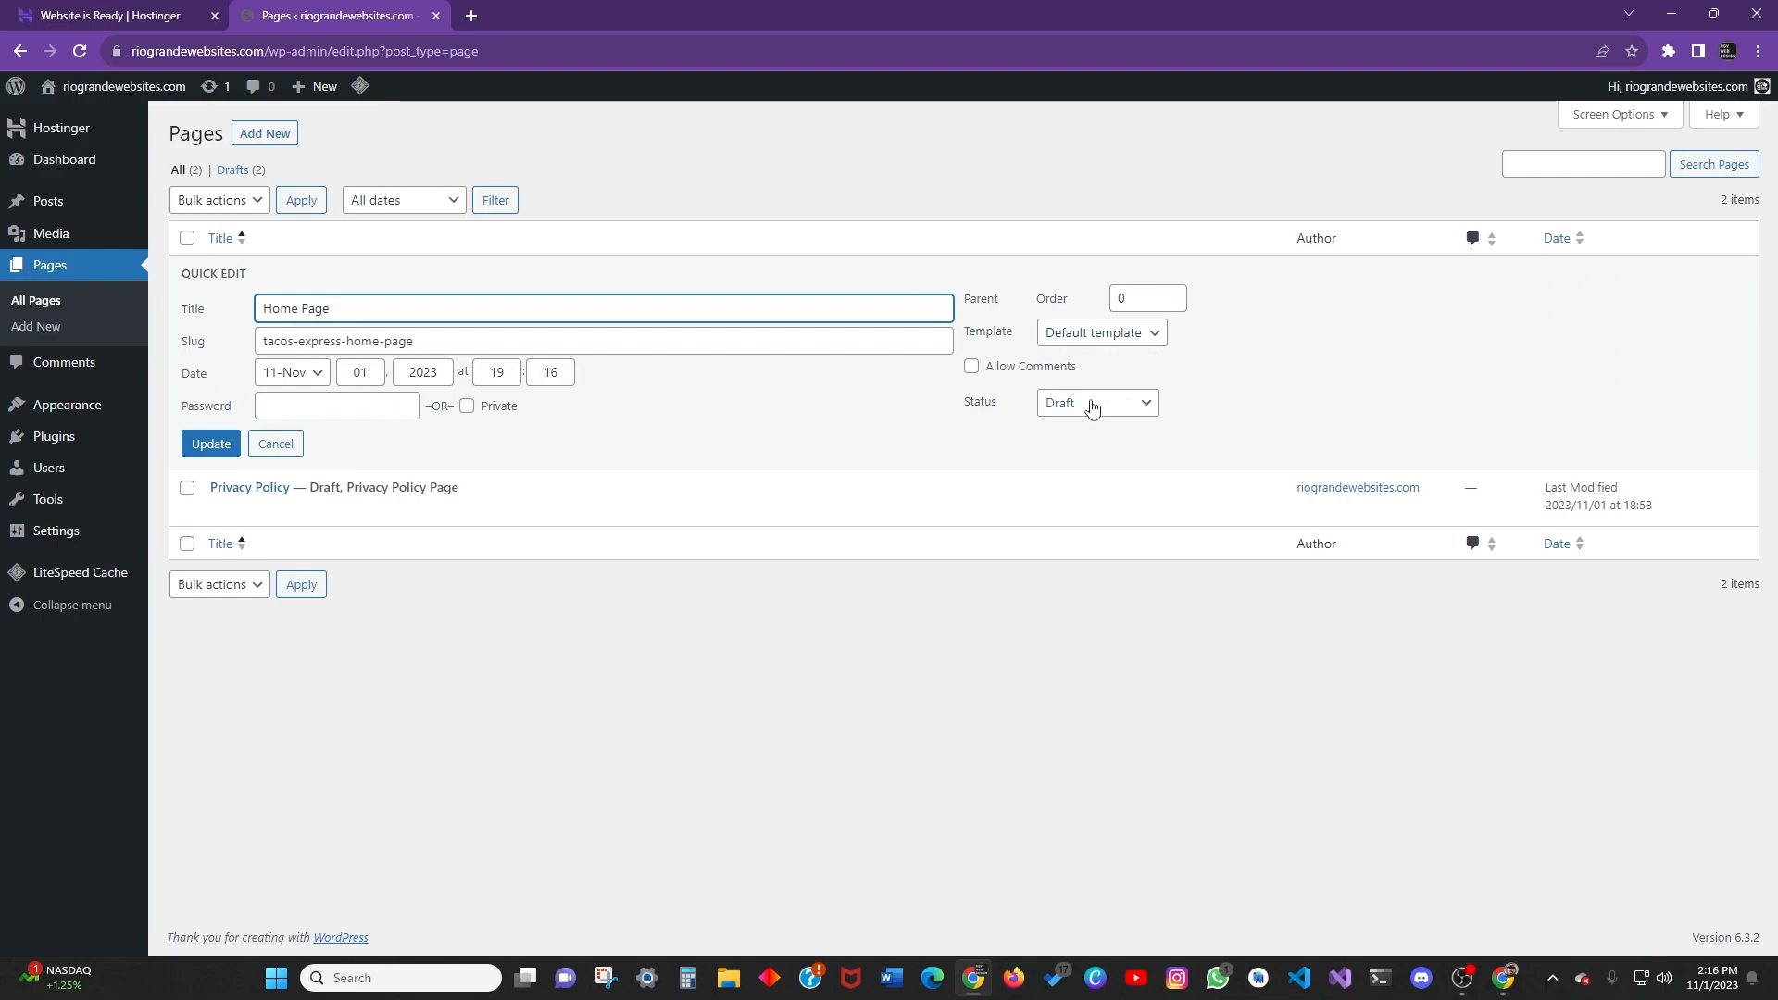
pyautogui.click(1110, 339)
pyautogui.click(1098, 403)
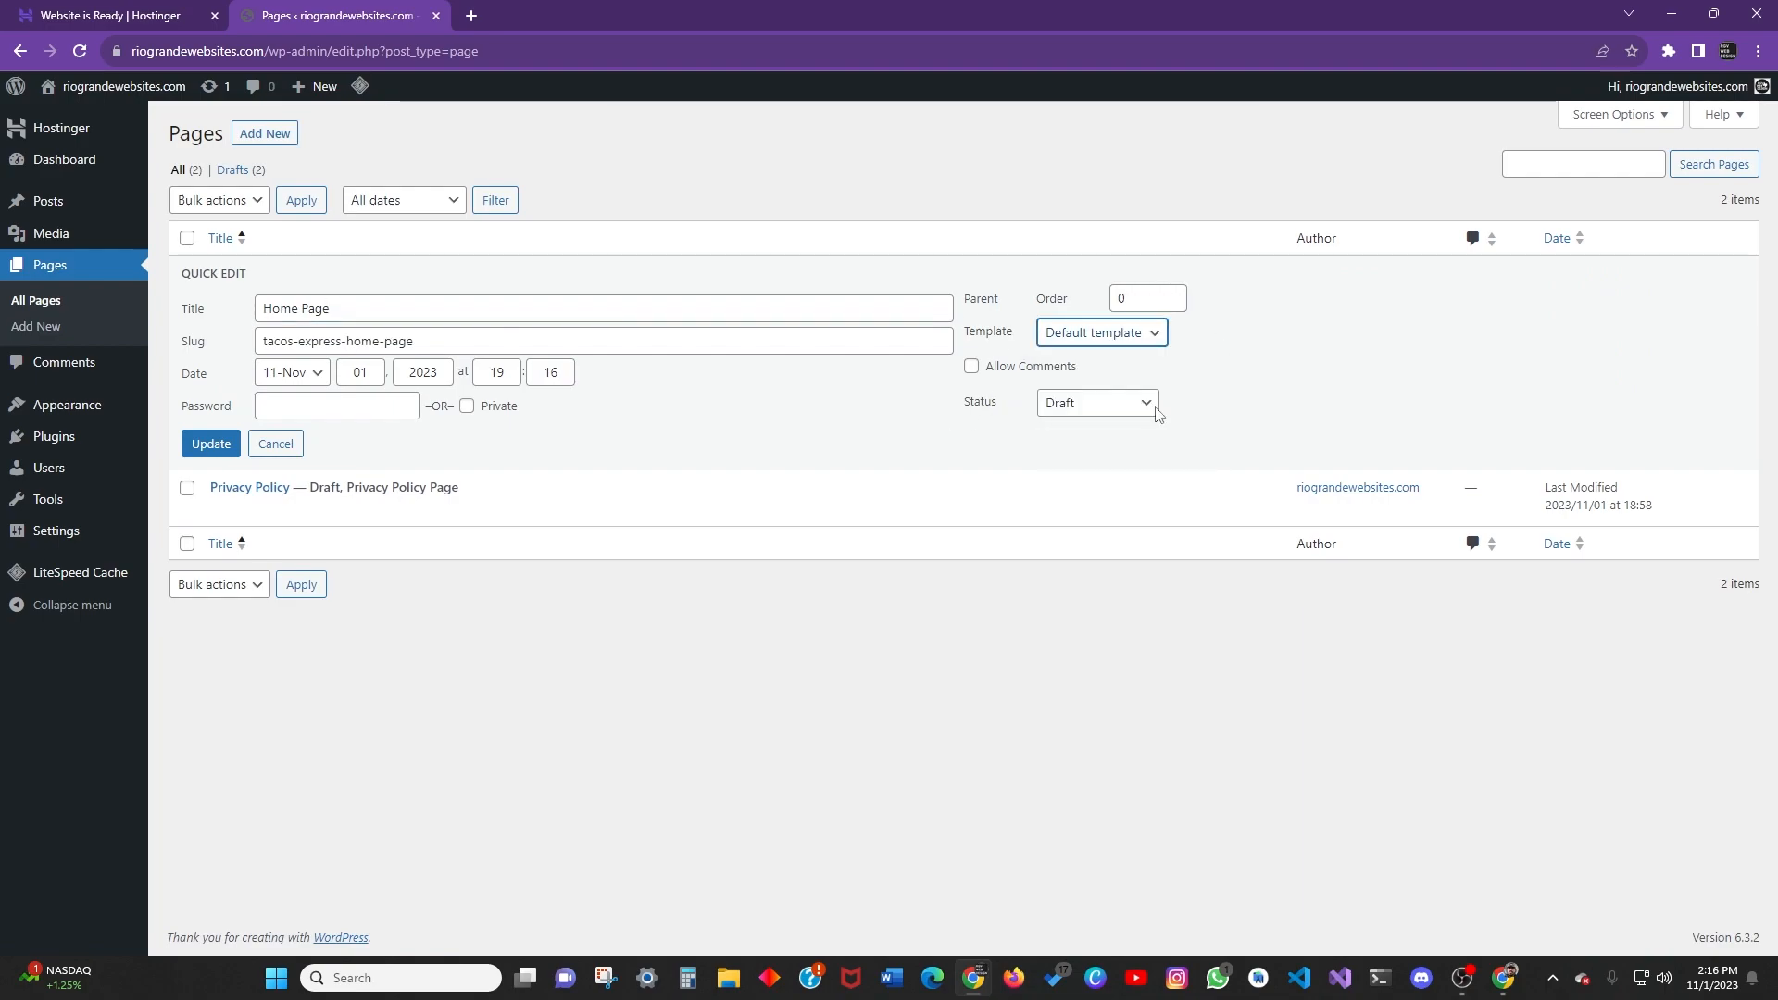
pyautogui.click(1097, 402)
pyautogui.click(1065, 460)
pyautogui.click(211, 444)
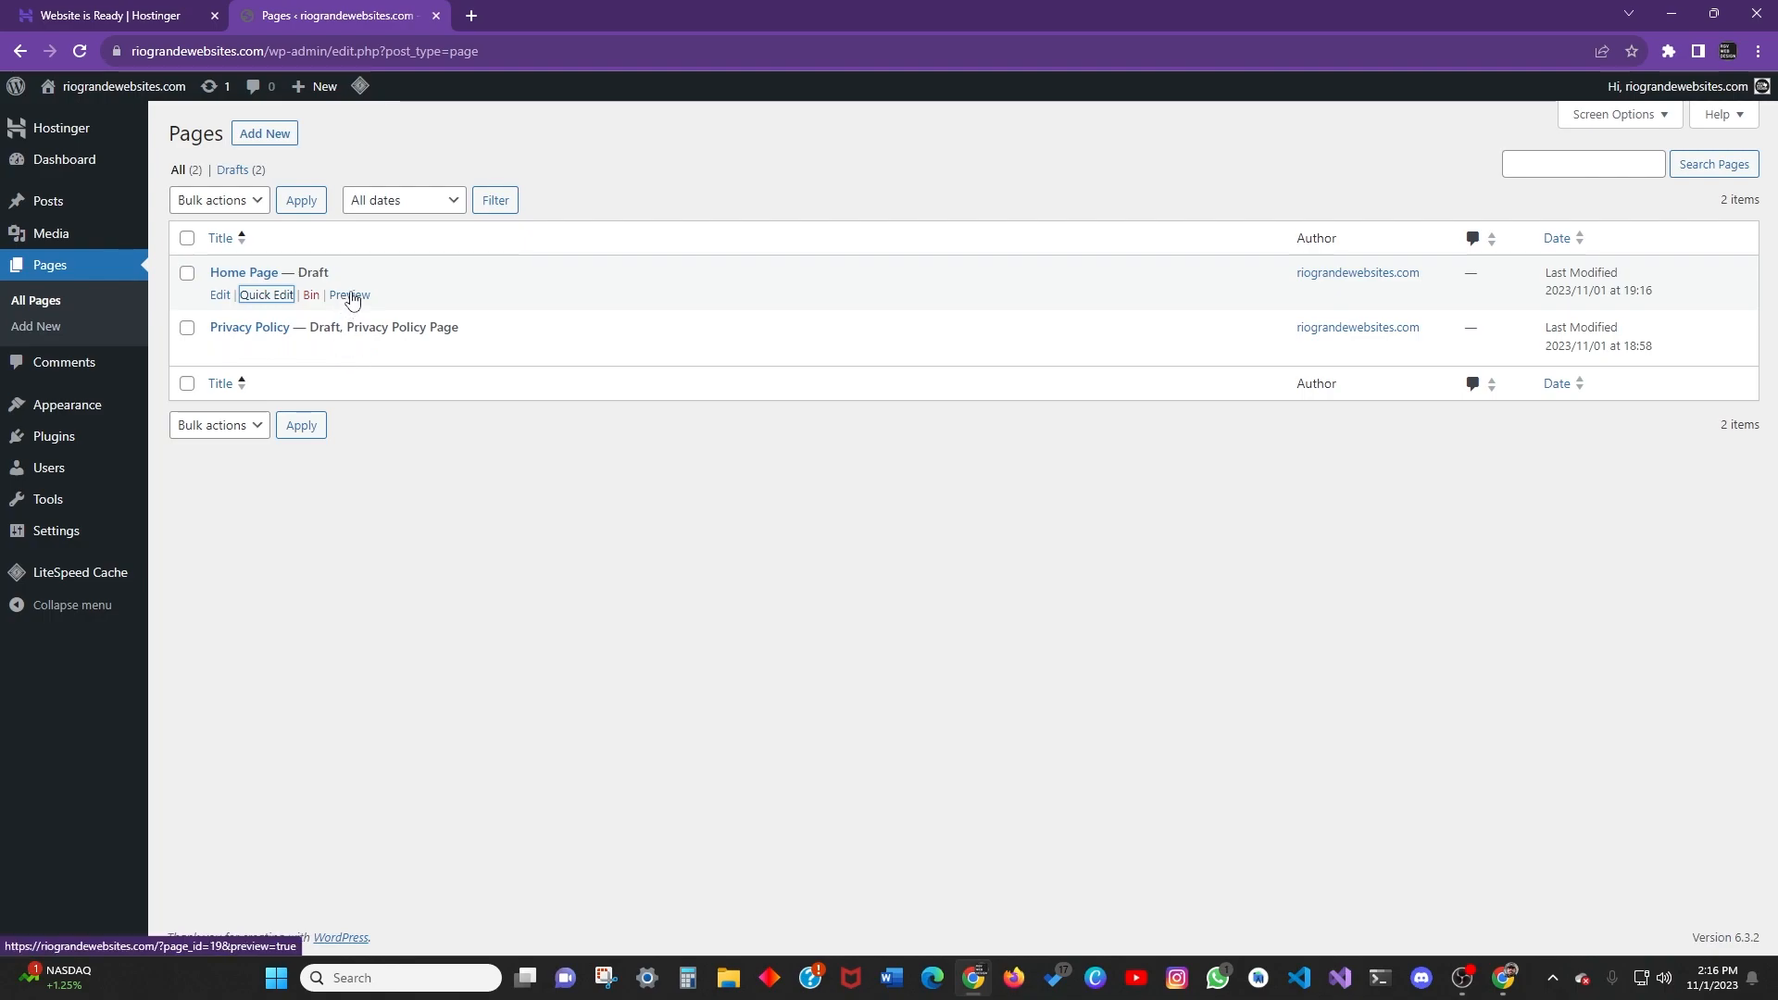
# Preview the Home Page draft, go back to the Pages list, then view Comments.
pyautogui.click(349, 295)
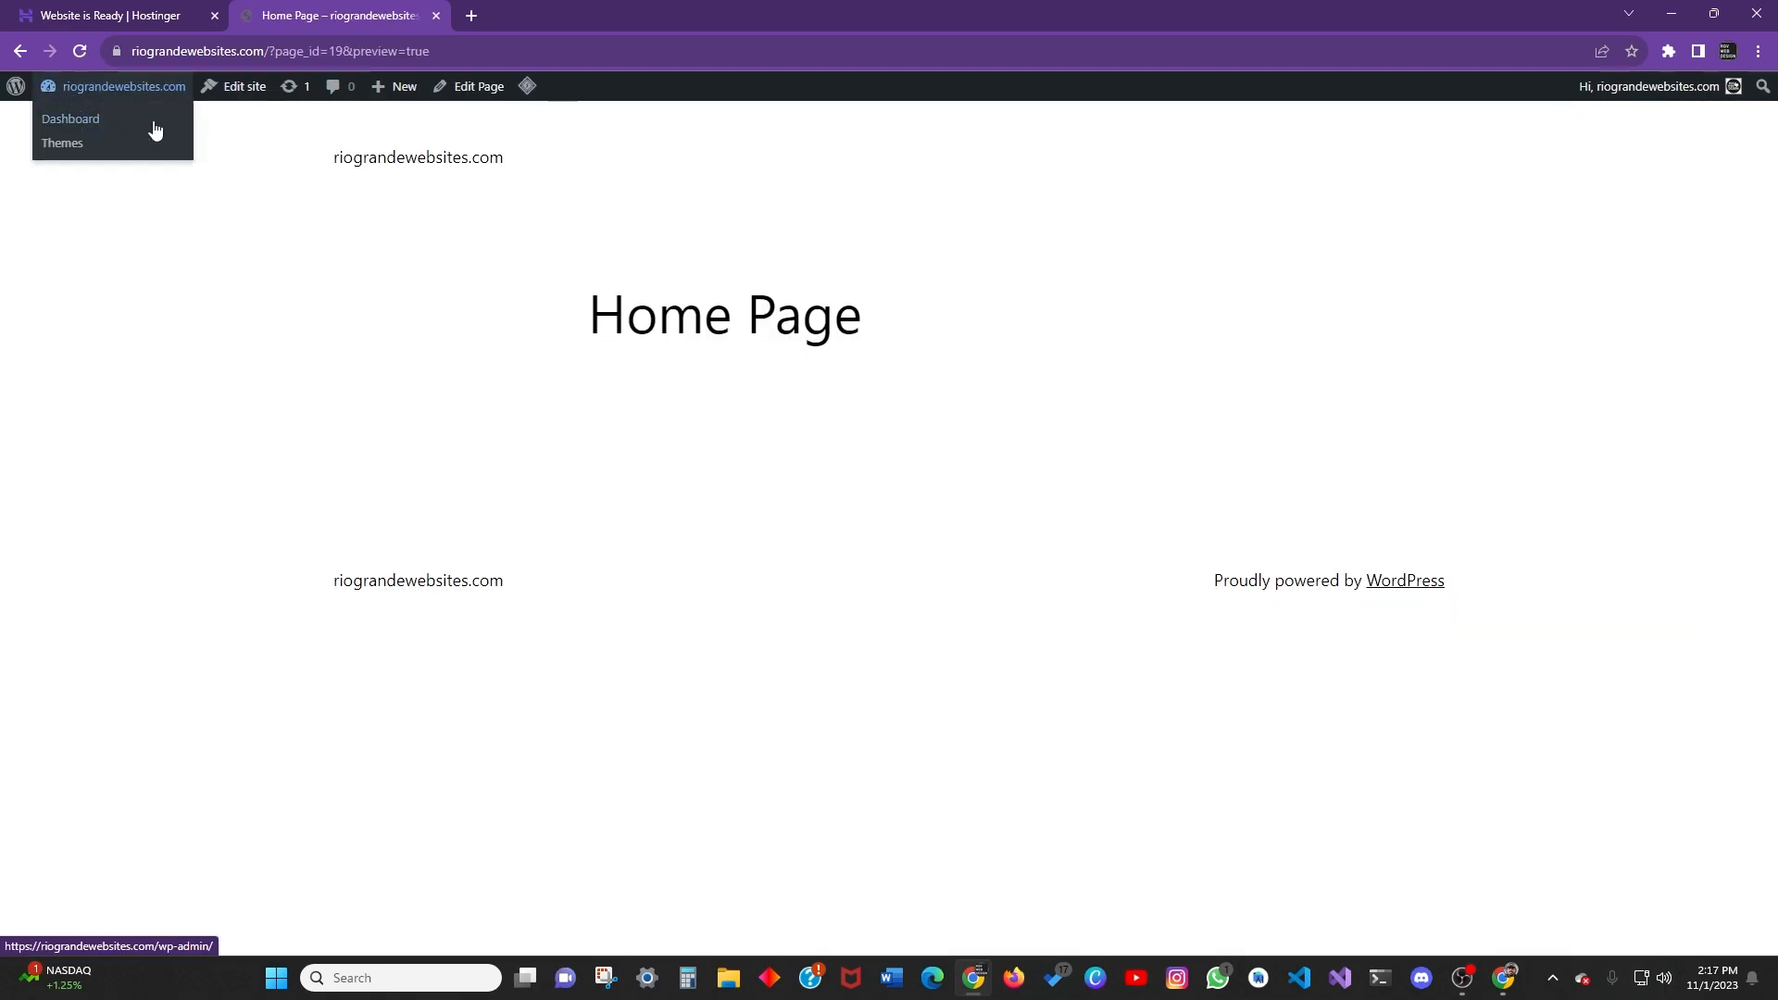
pyautogui.click(20, 50)
pyautogui.click(247, 278)
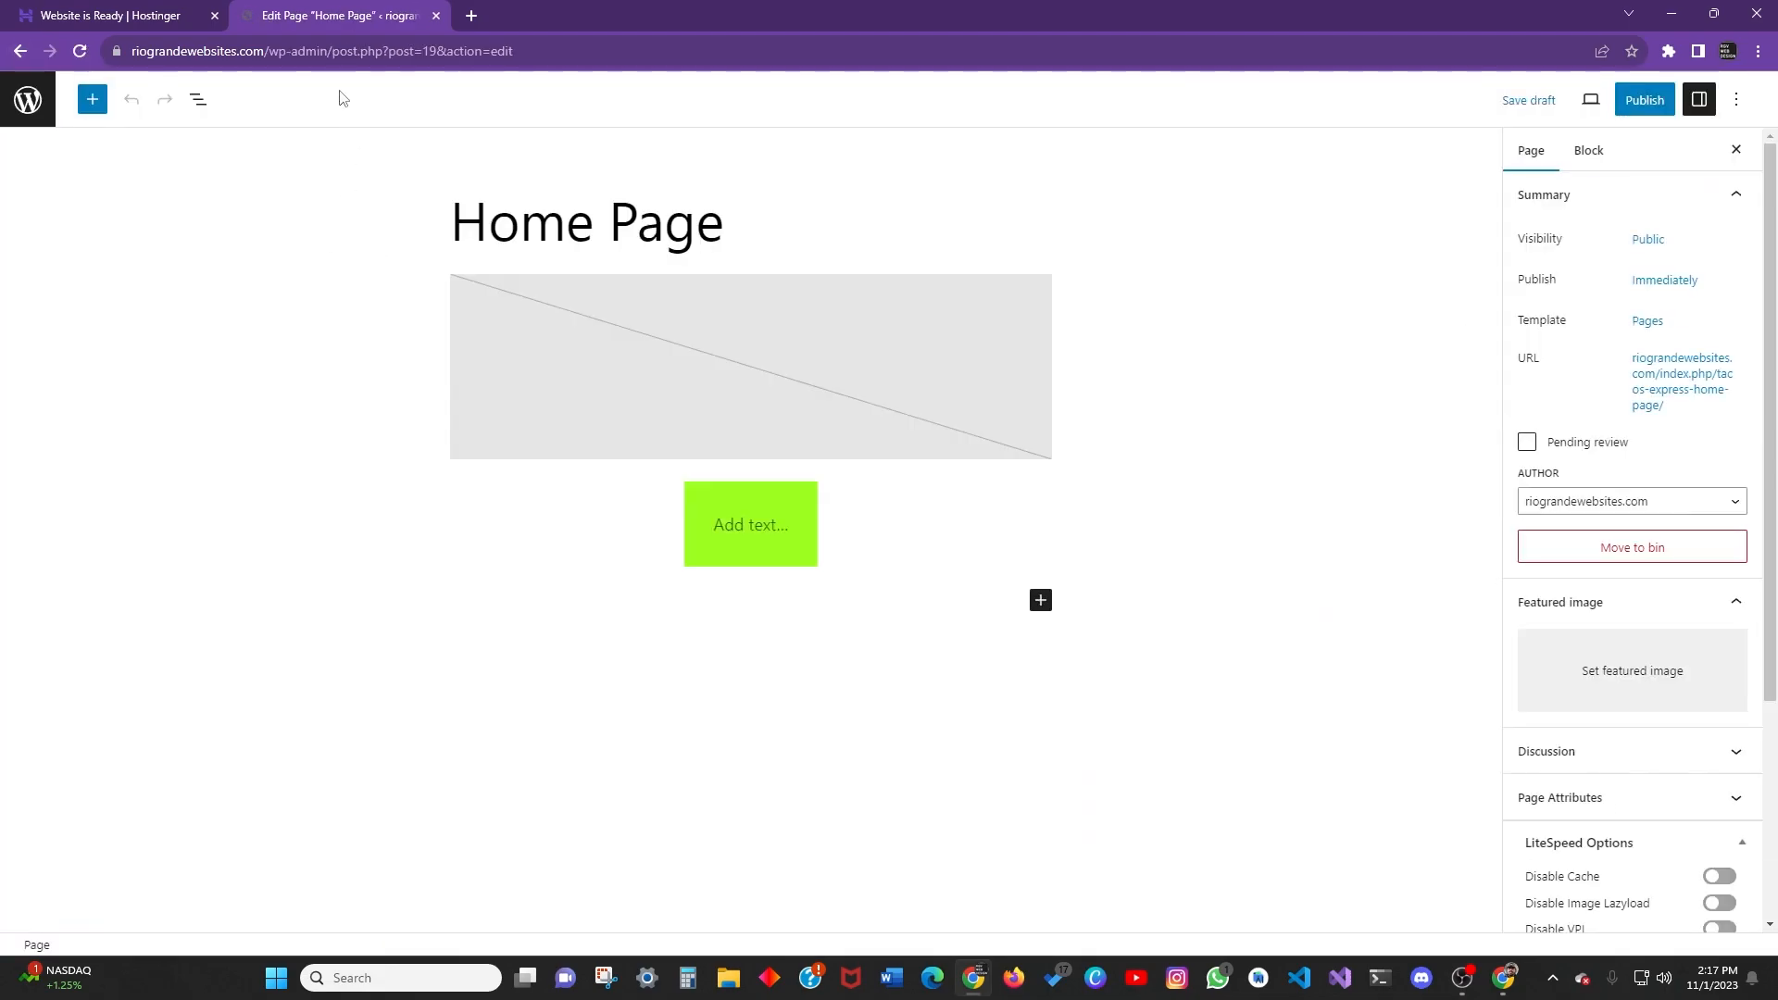
pyautogui.click(19, 51)
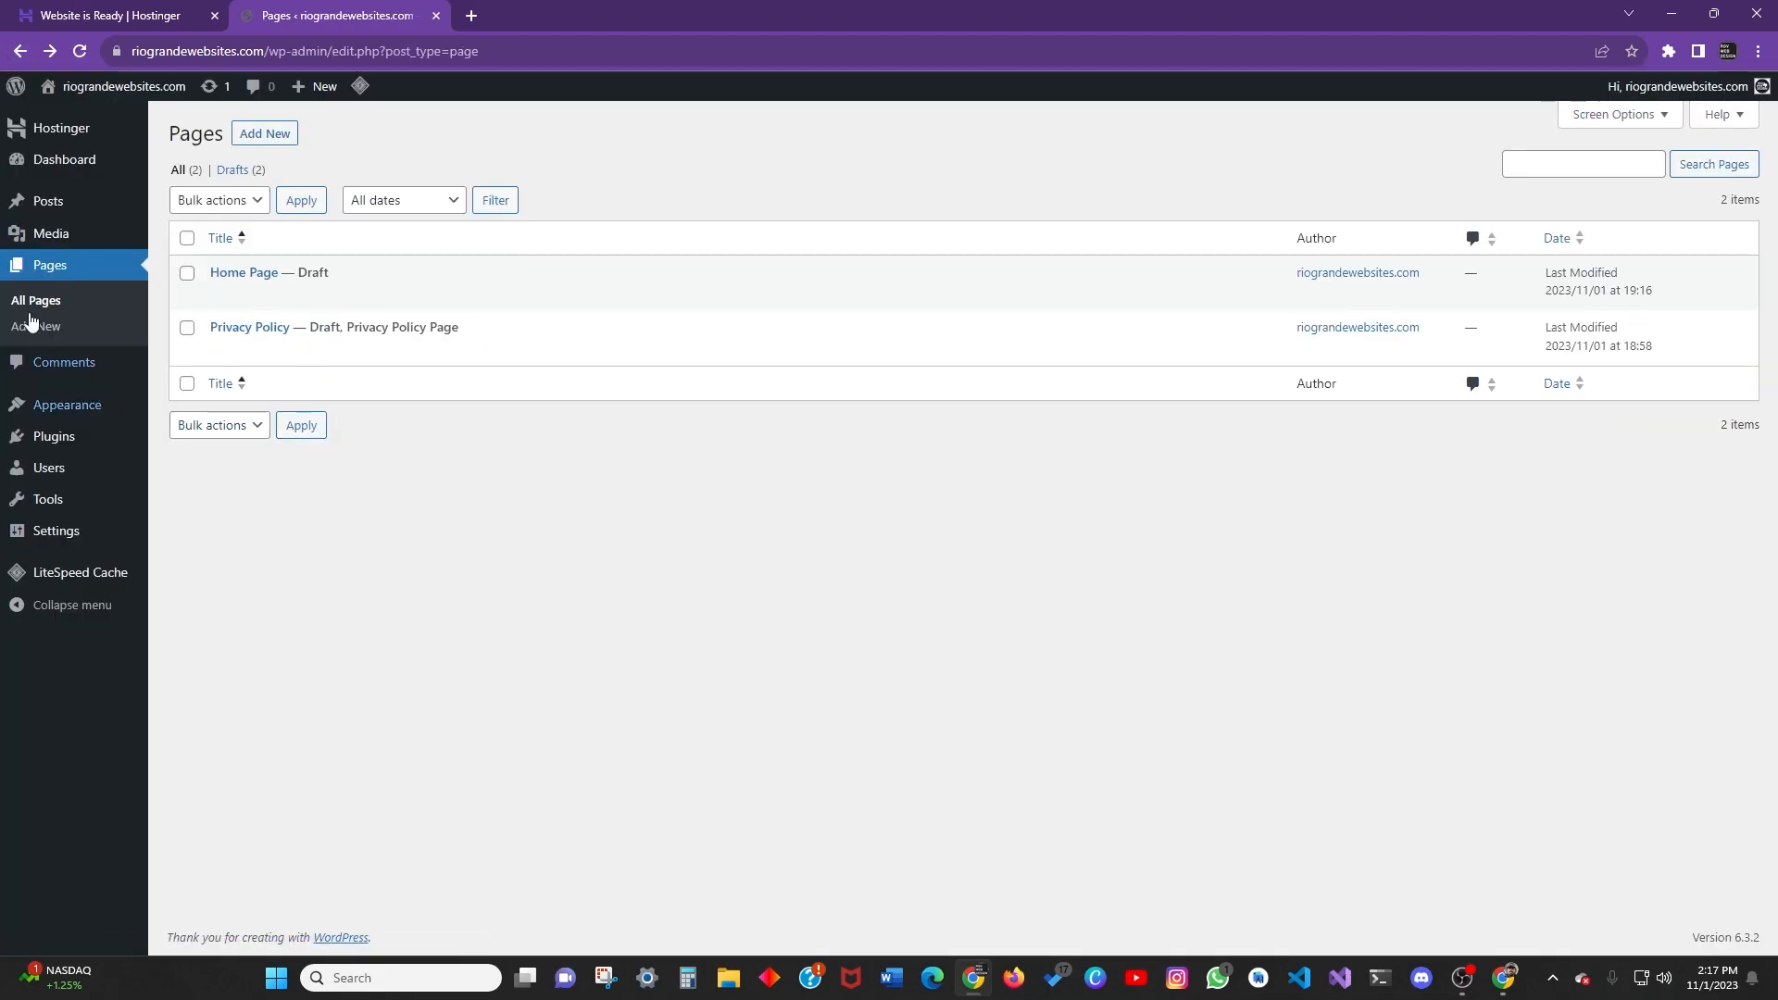
pyautogui.click(45, 364)
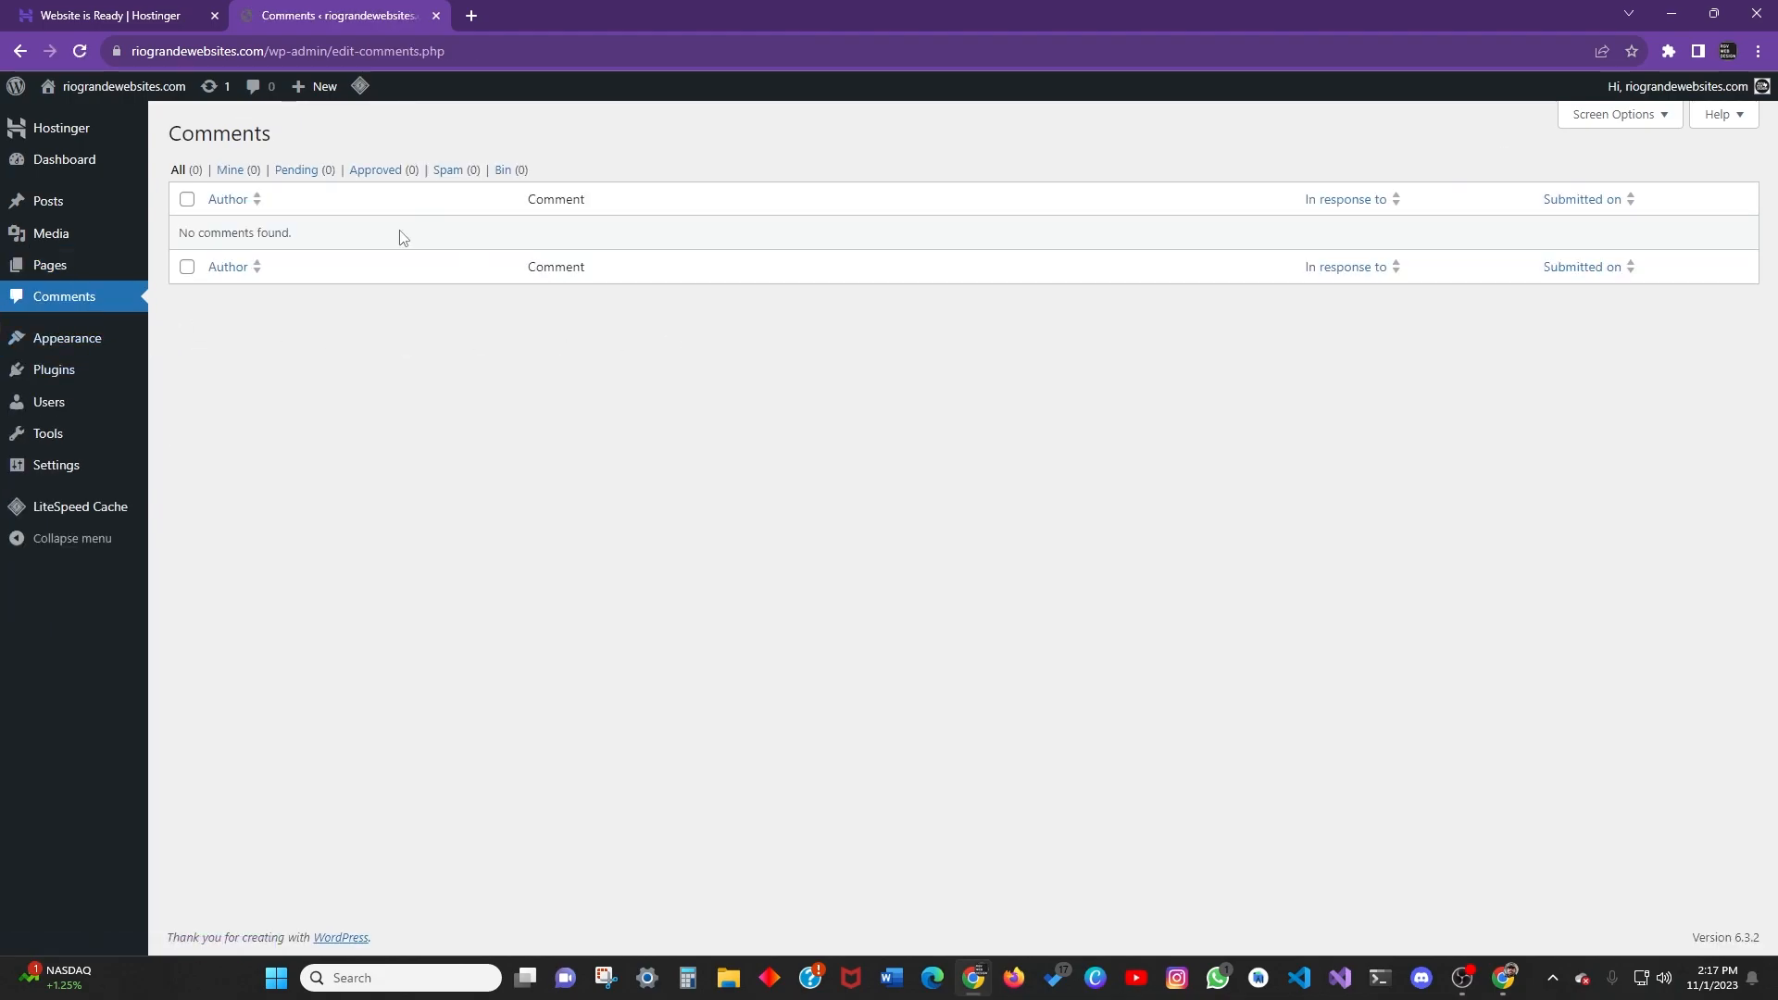
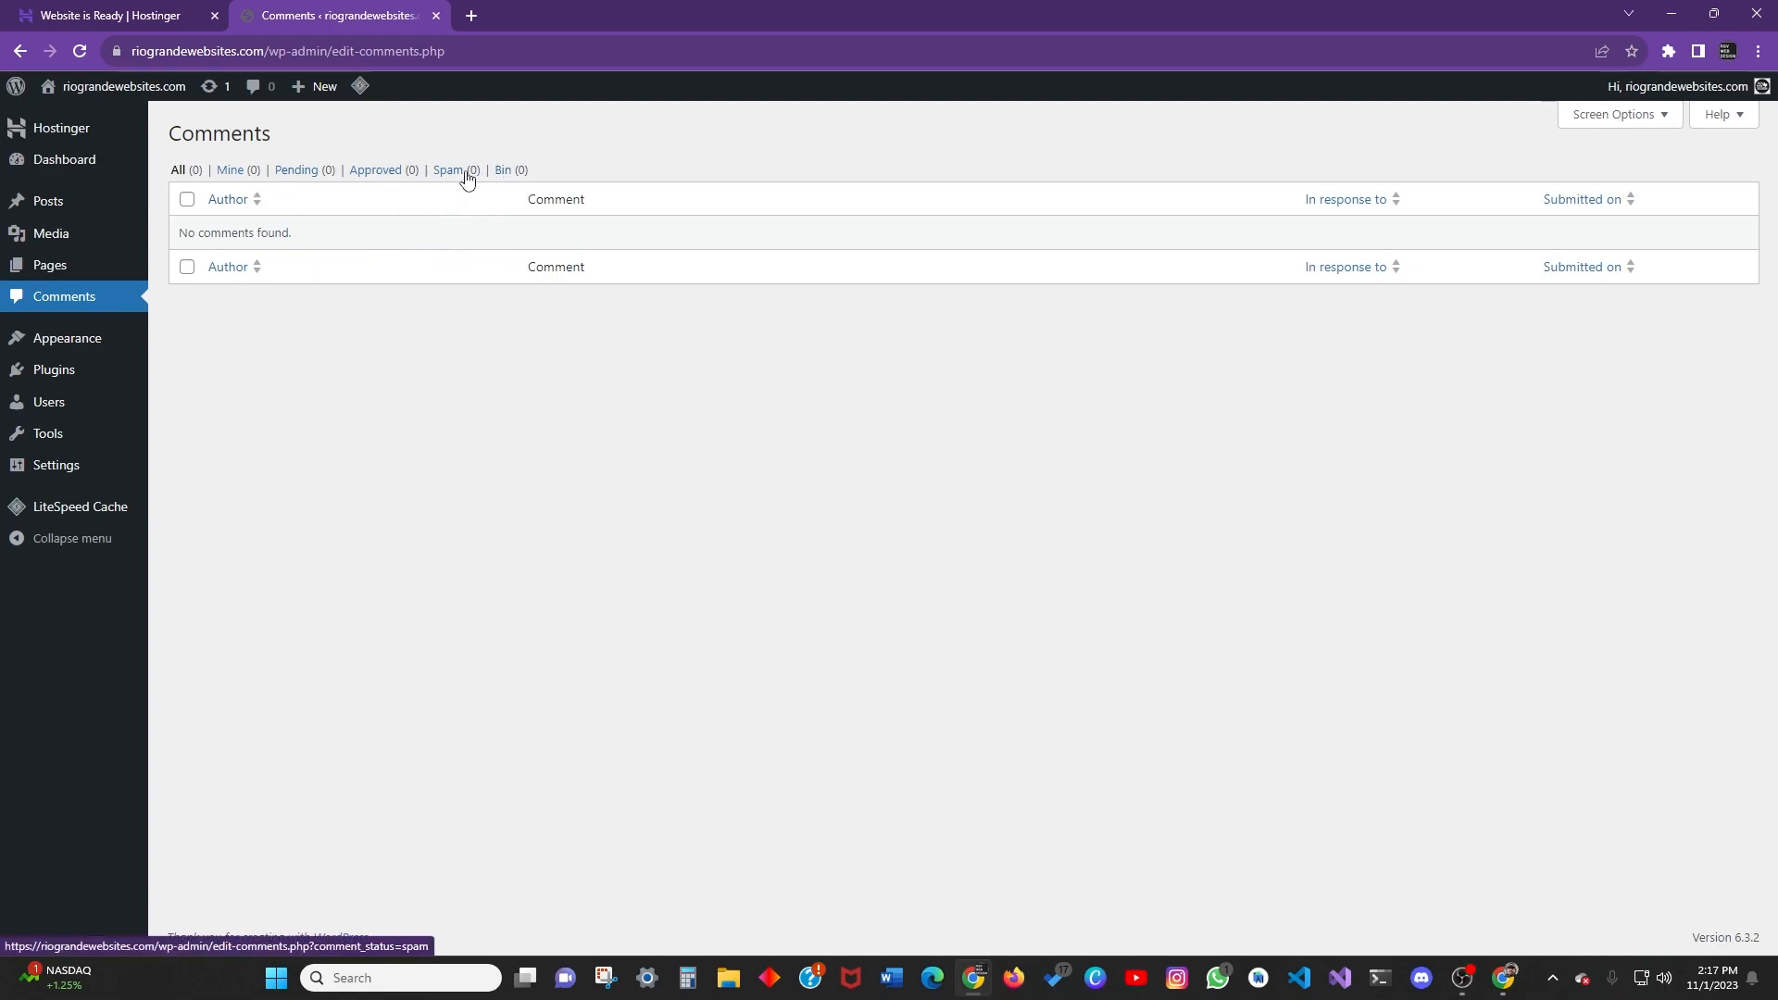
# Open Appearance to list the three installed themes, with Twenty Twenty-Three active.
pyautogui.click(74, 339)
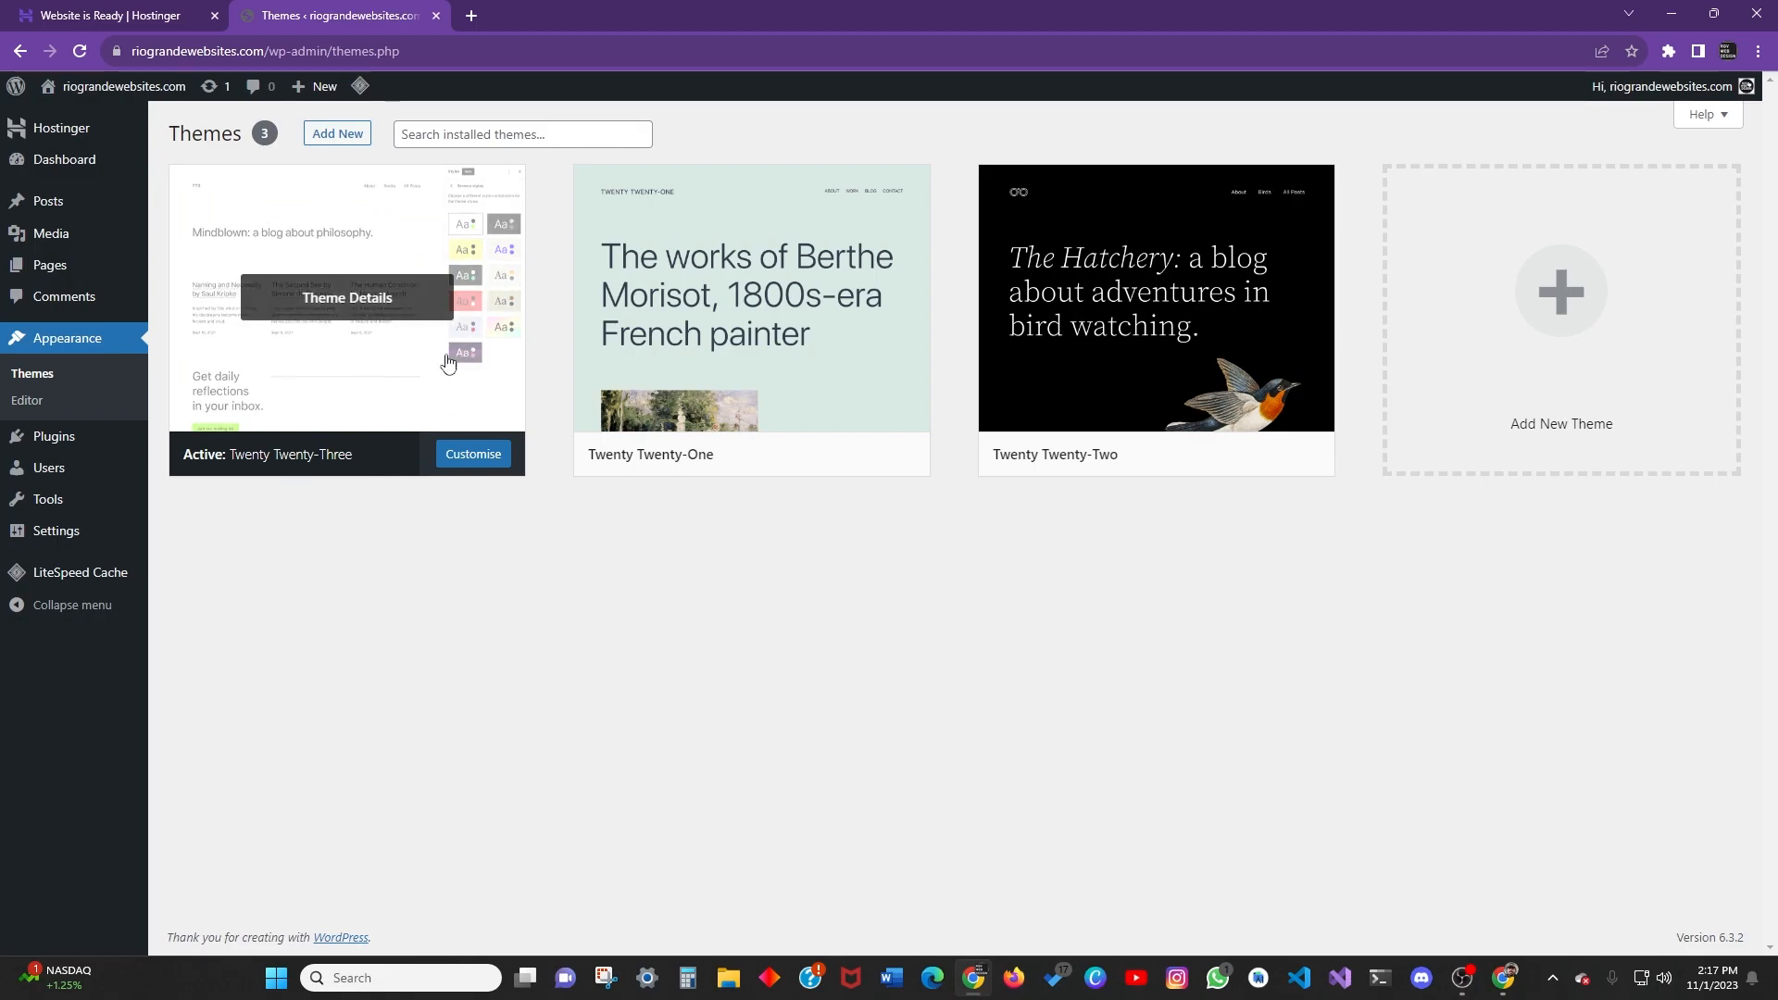
# Browse the Add New theme directory's Popular and Latest lists, ending on Popular.
pyautogui.click(331, 135)
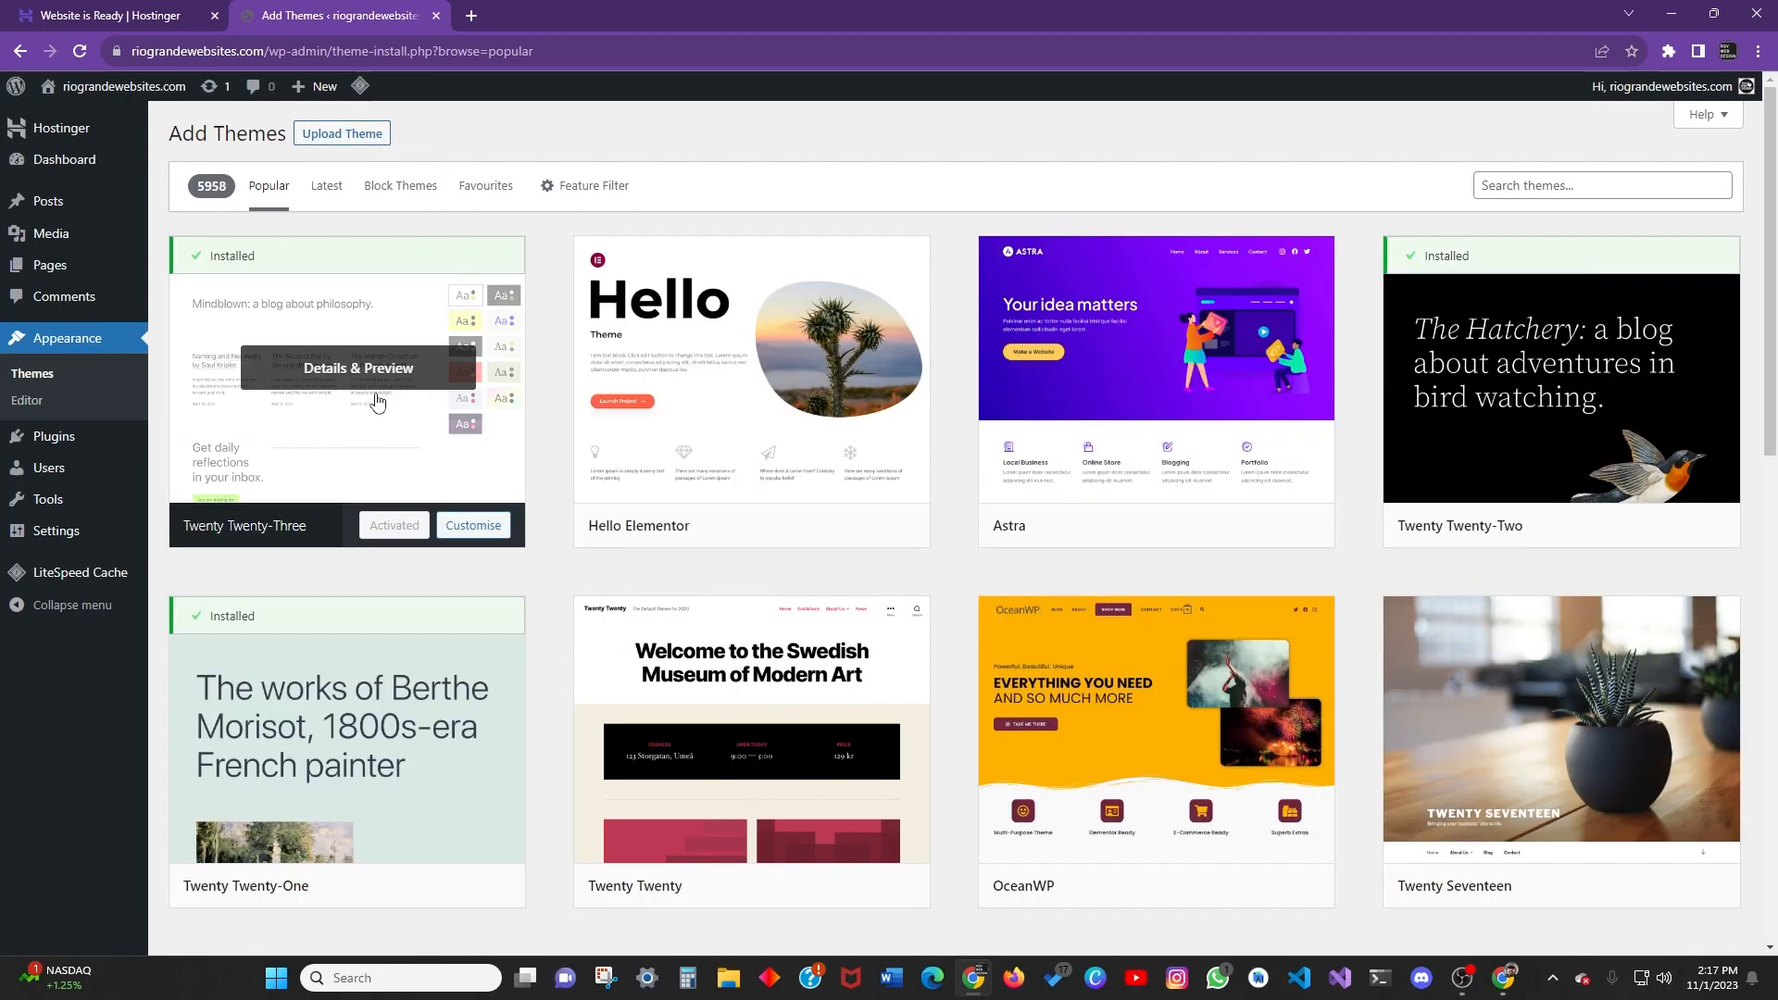
pyautogui.scroll(-15, 706, 389)
pyautogui.scroll(9, 703, 408)
pyautogui.scroll(7, 711, 429)
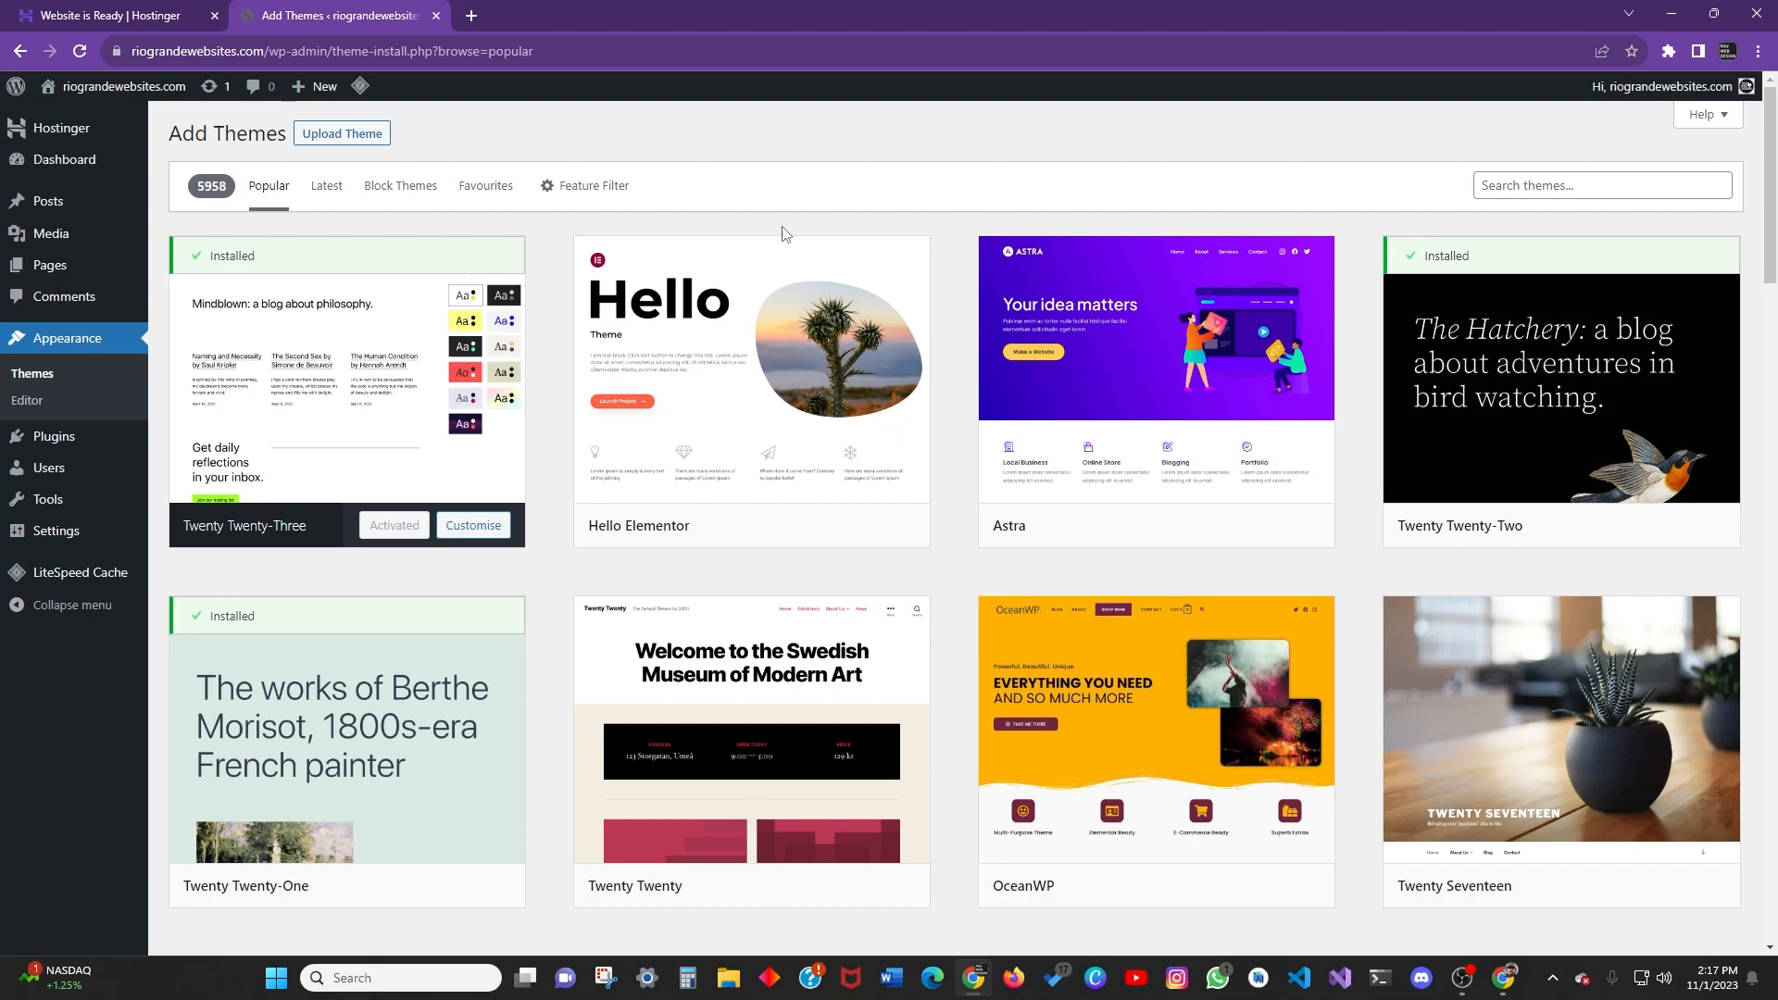
pyautogui.scroll(-15, 935, 241)
pyautogui.scroll(8, 935, 287)
pyautogui.scroll(-2, 920, 523)
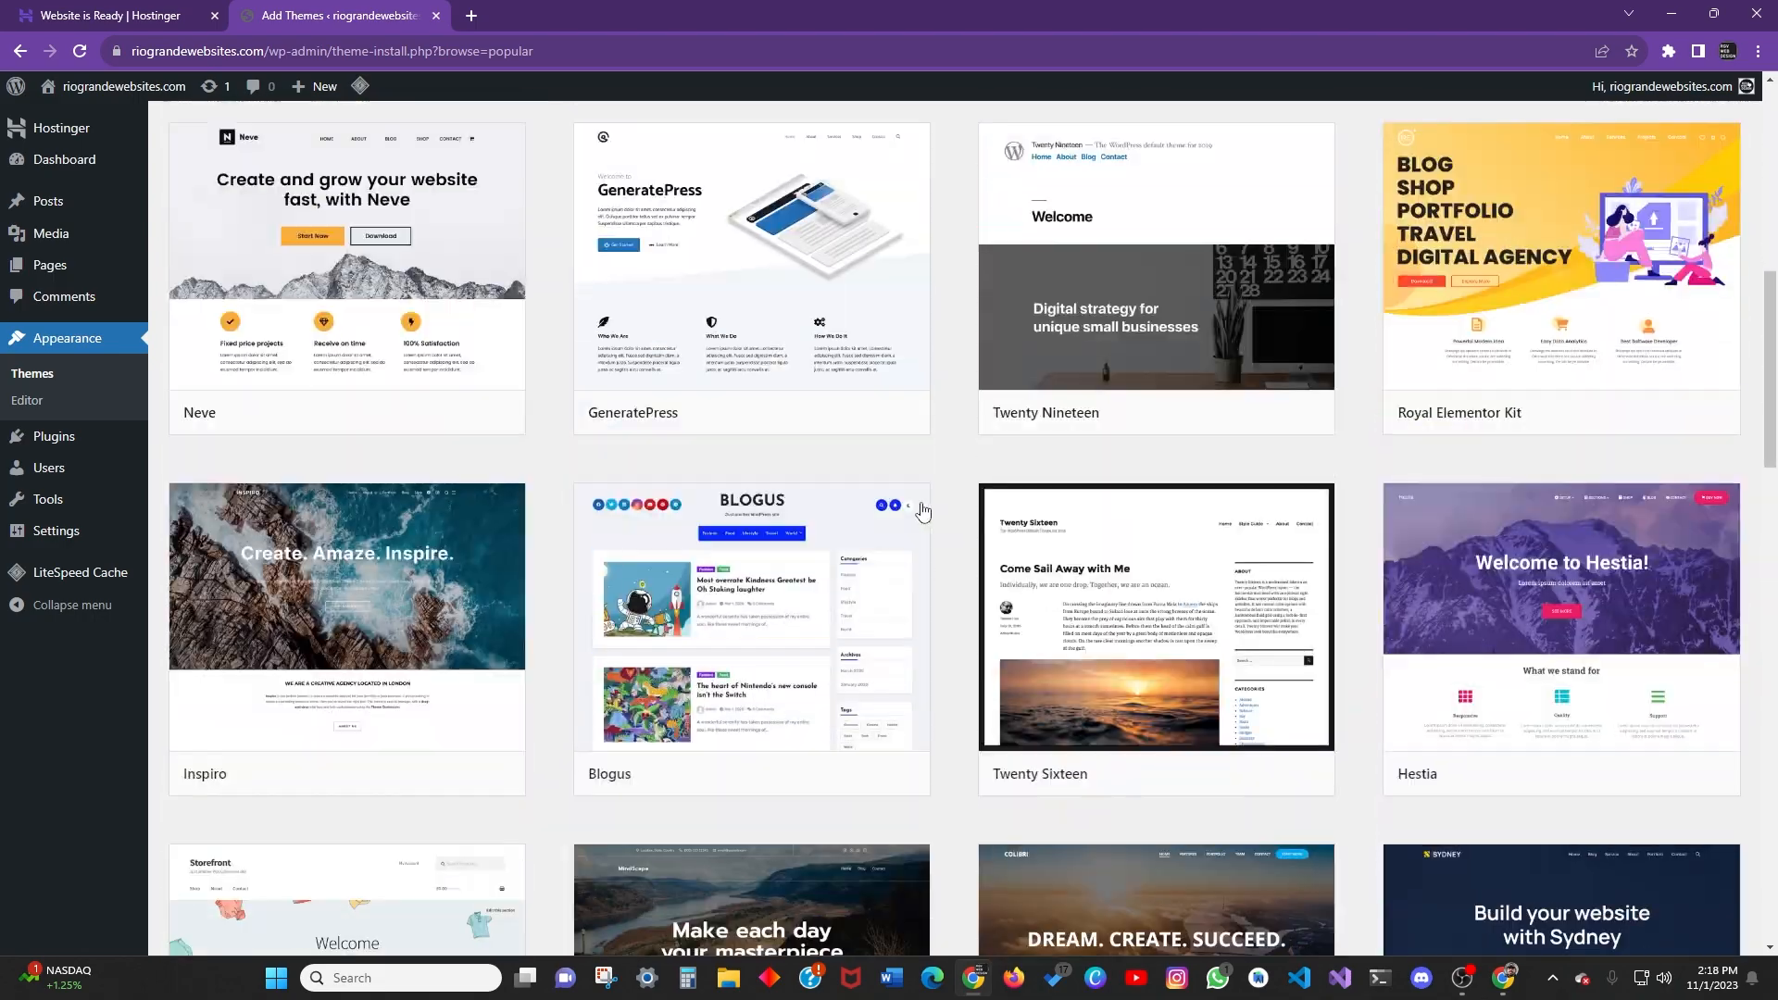
pyautogui.scroll(-9, 977, 423)
pyautogui.scroll(-6, 974, 423)
pyautogui.scroll(20, 1112, 439)
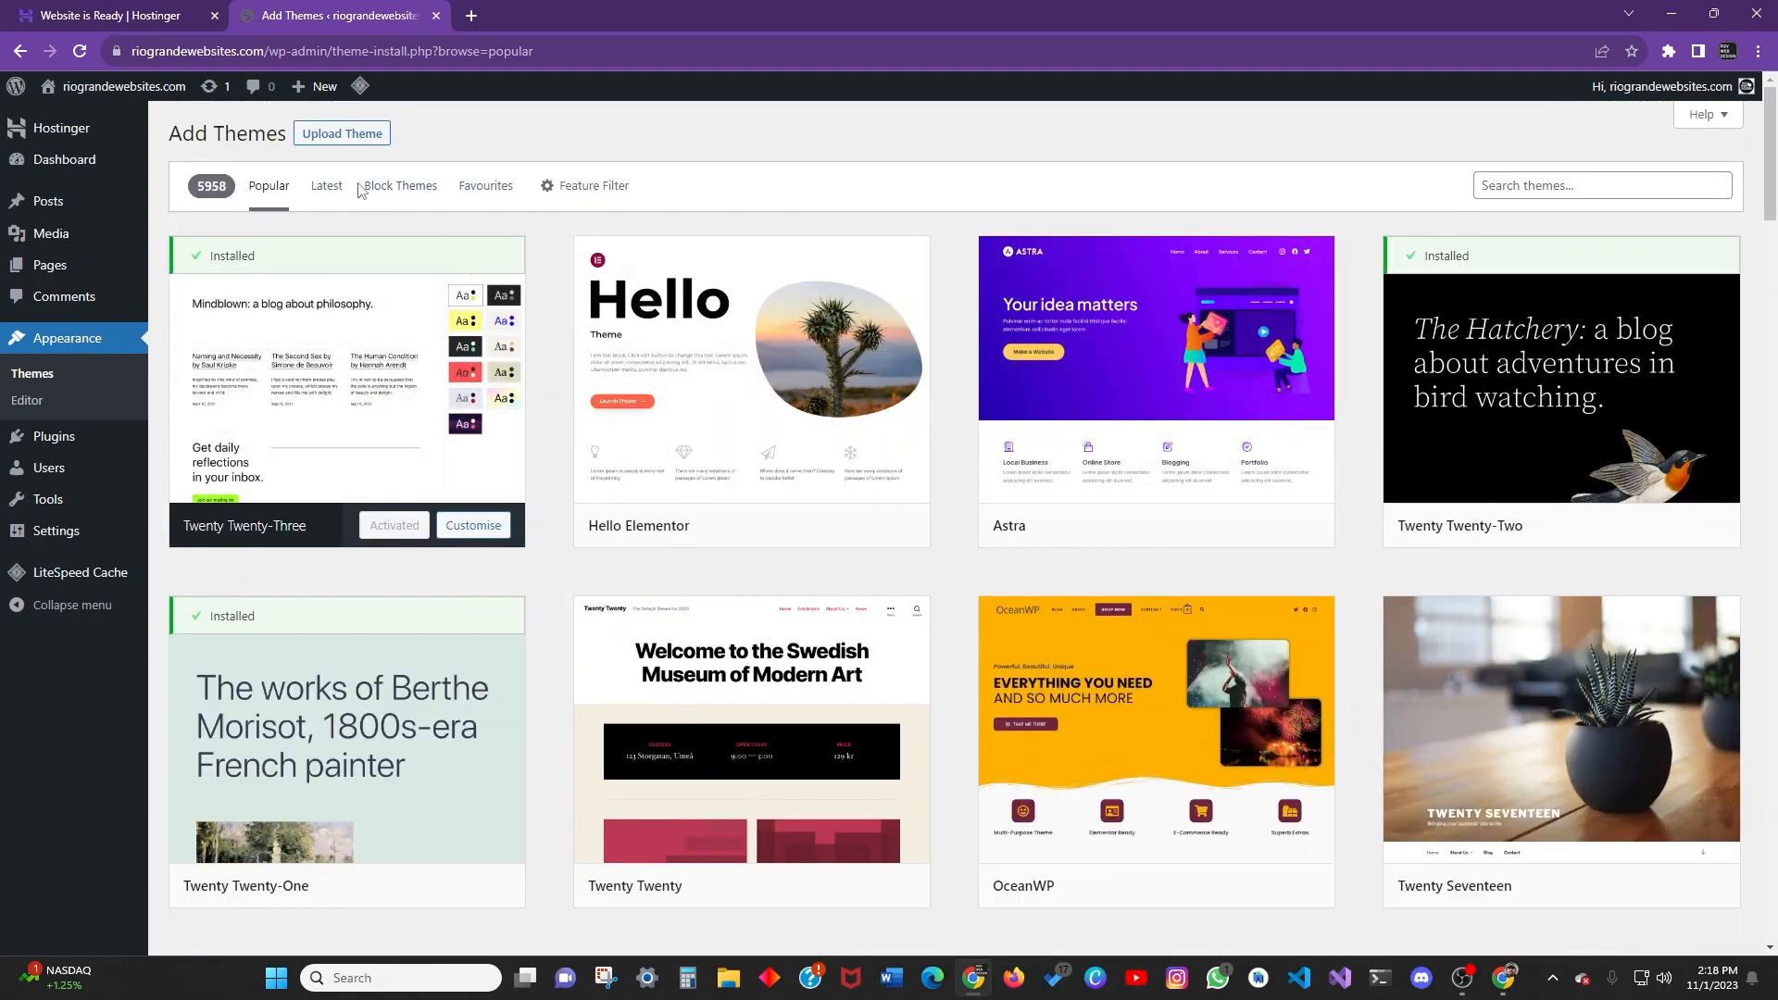
pyautogui.click(326, 186)
pyautogui.click(275, 191)
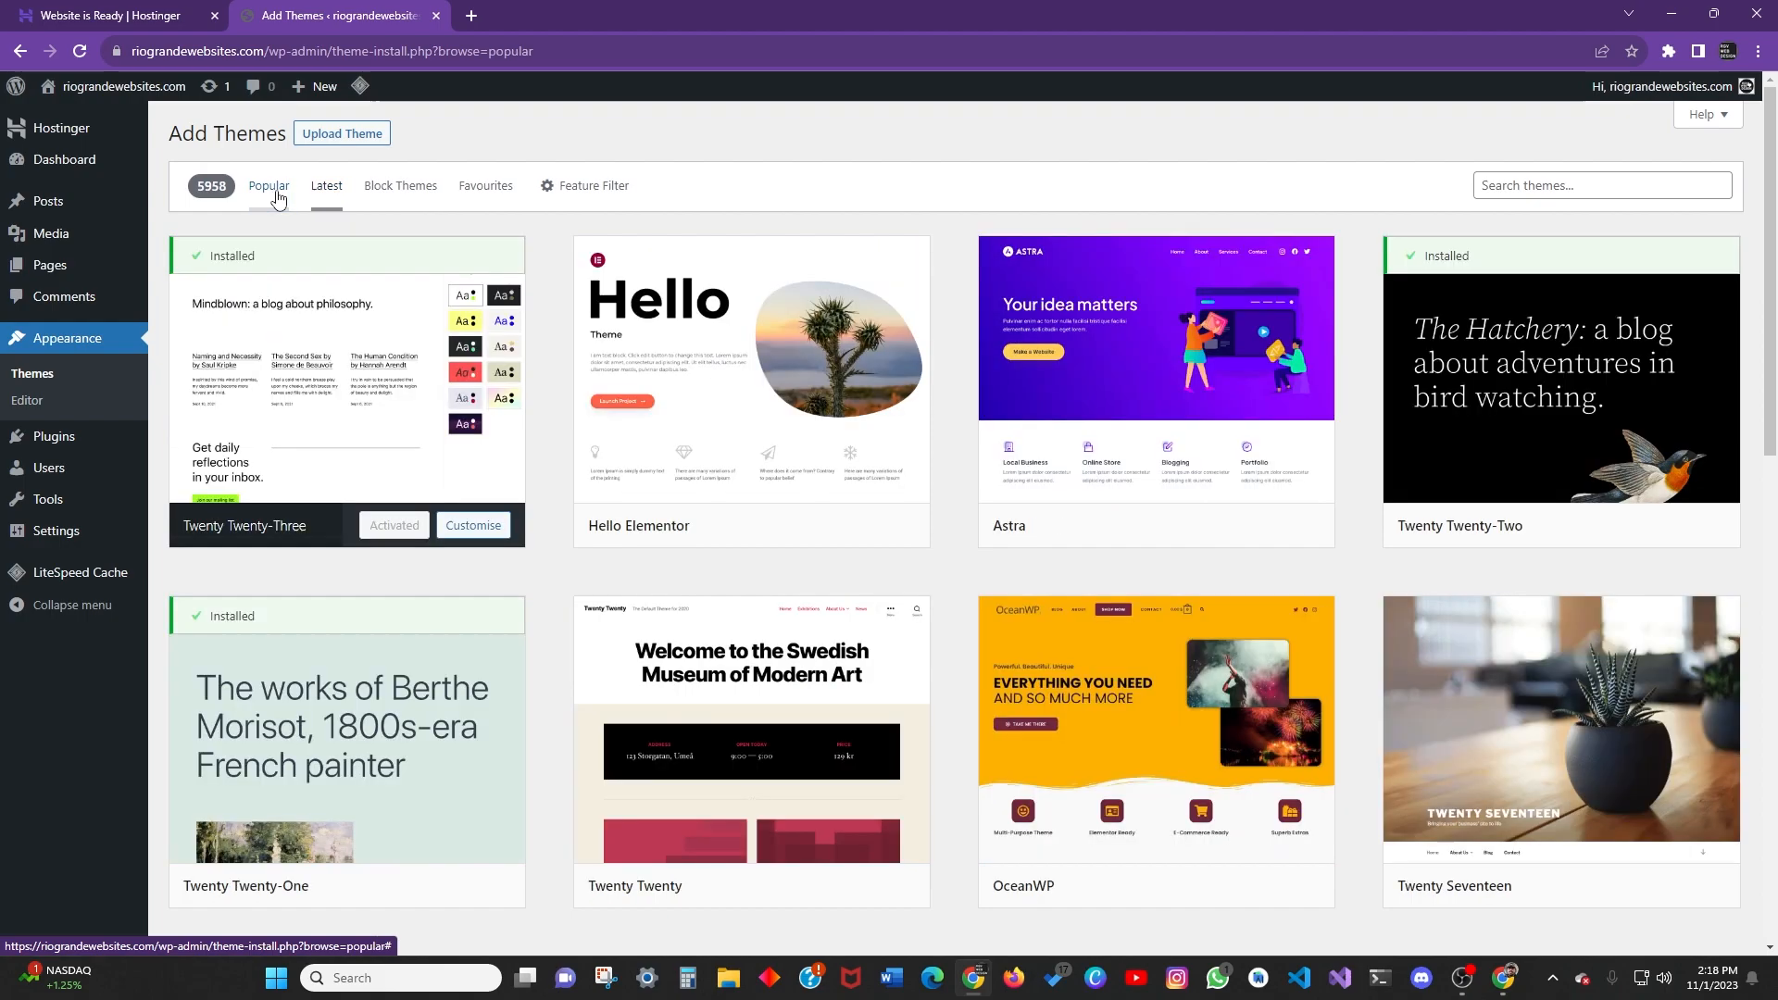
# Preview Astra, step through five more theme previews, then close the preview.
pyautogui.scroll(-2, 908, 415)
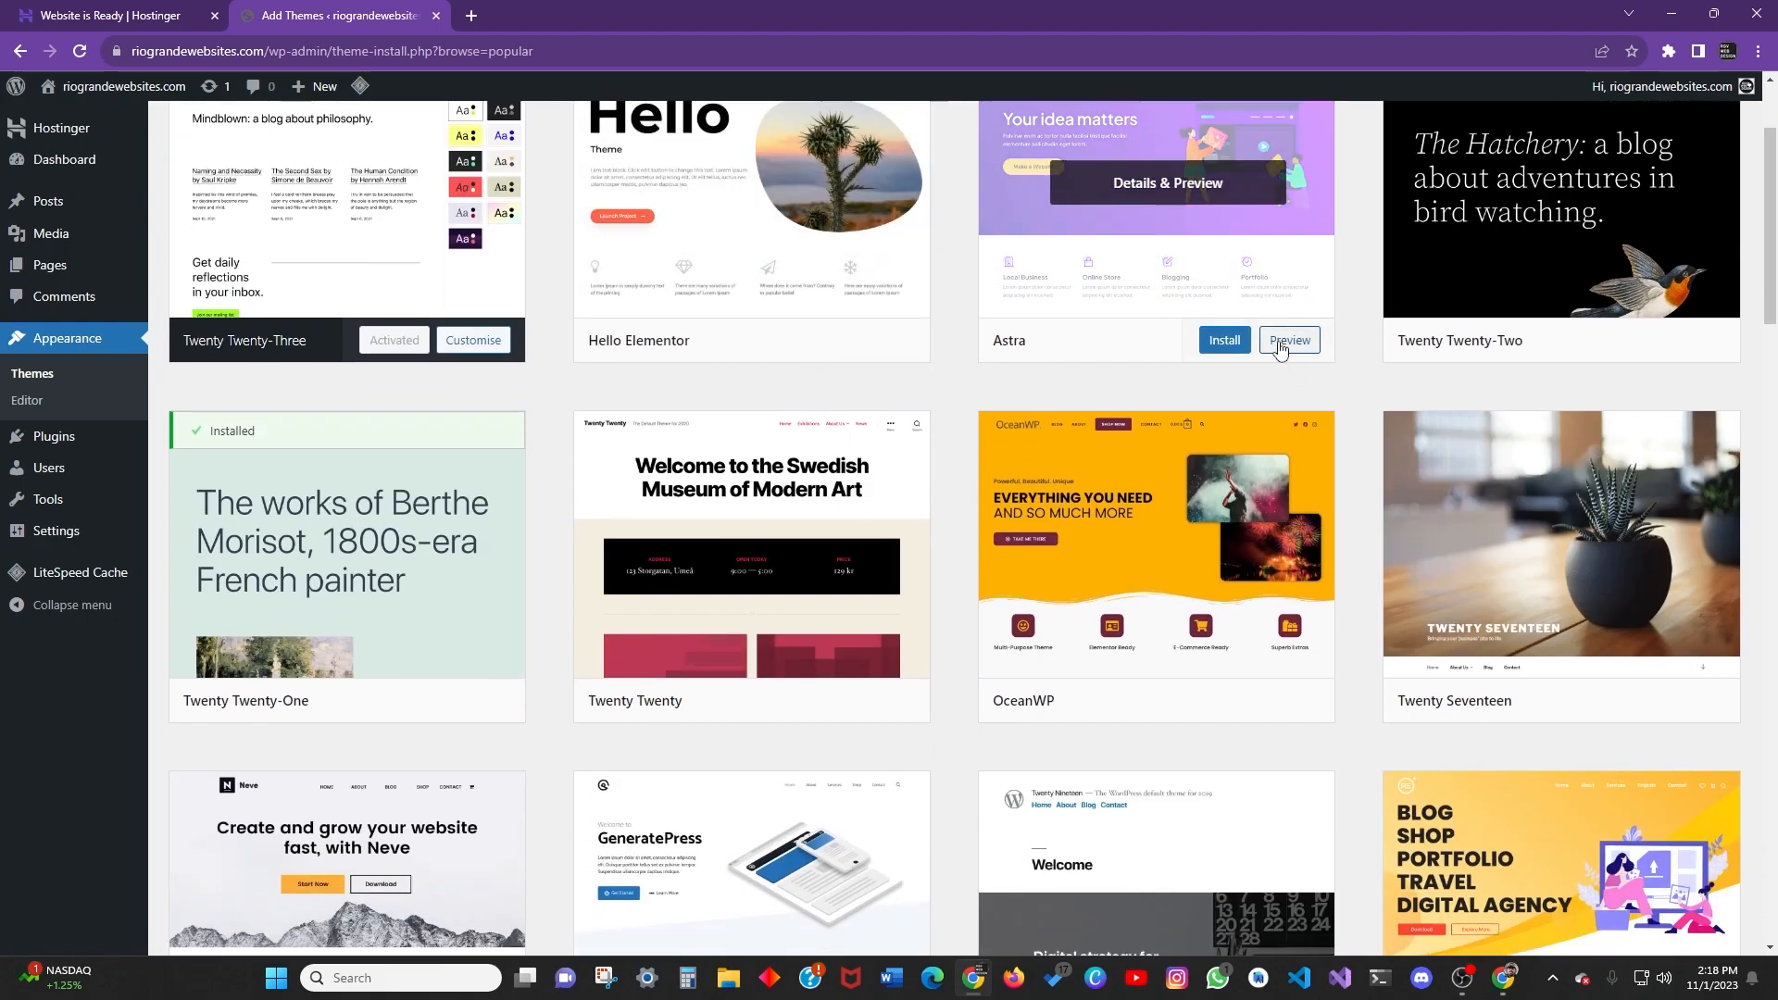
pyautogui.click(1279, 344)
pyautogui.scroll(-20, 761, 486)
pyautogui.scroll(20, 765, 519)
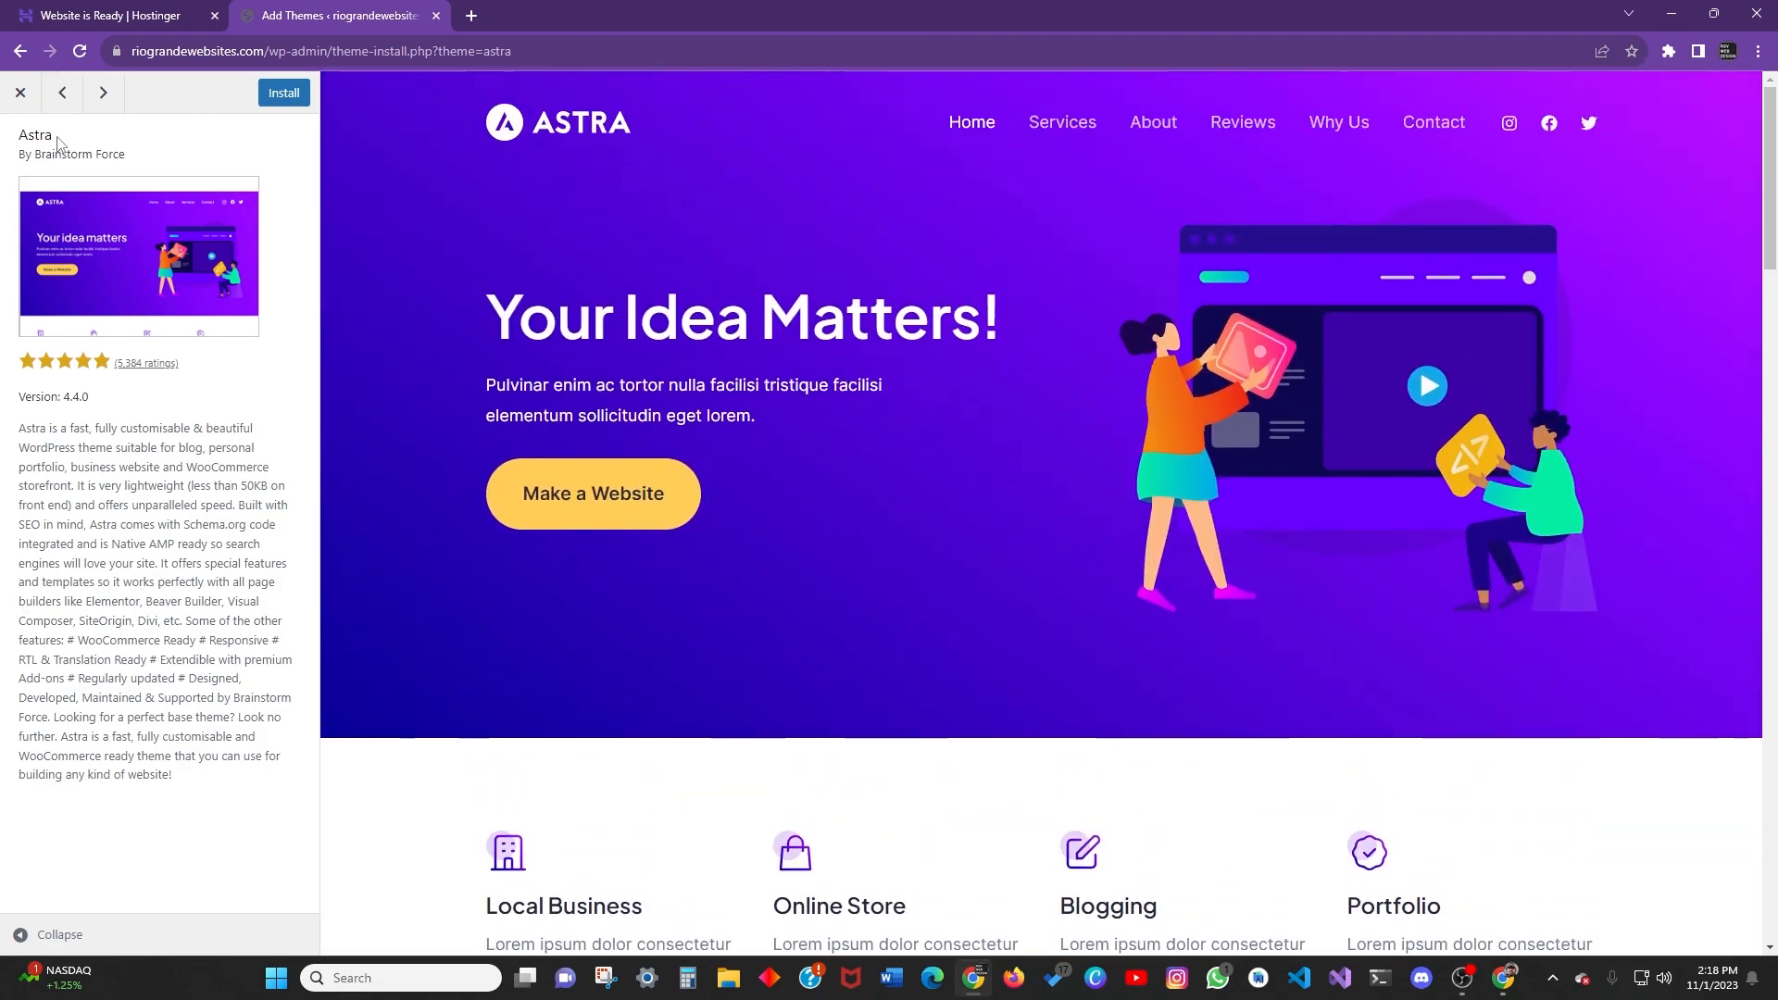
pyautogui.click(103, 93)
pyautogui.click(102, 94)
pyautogui.click(102, 94)
pyautogui.click(101, 95)
pyautogui.click(100, 97)
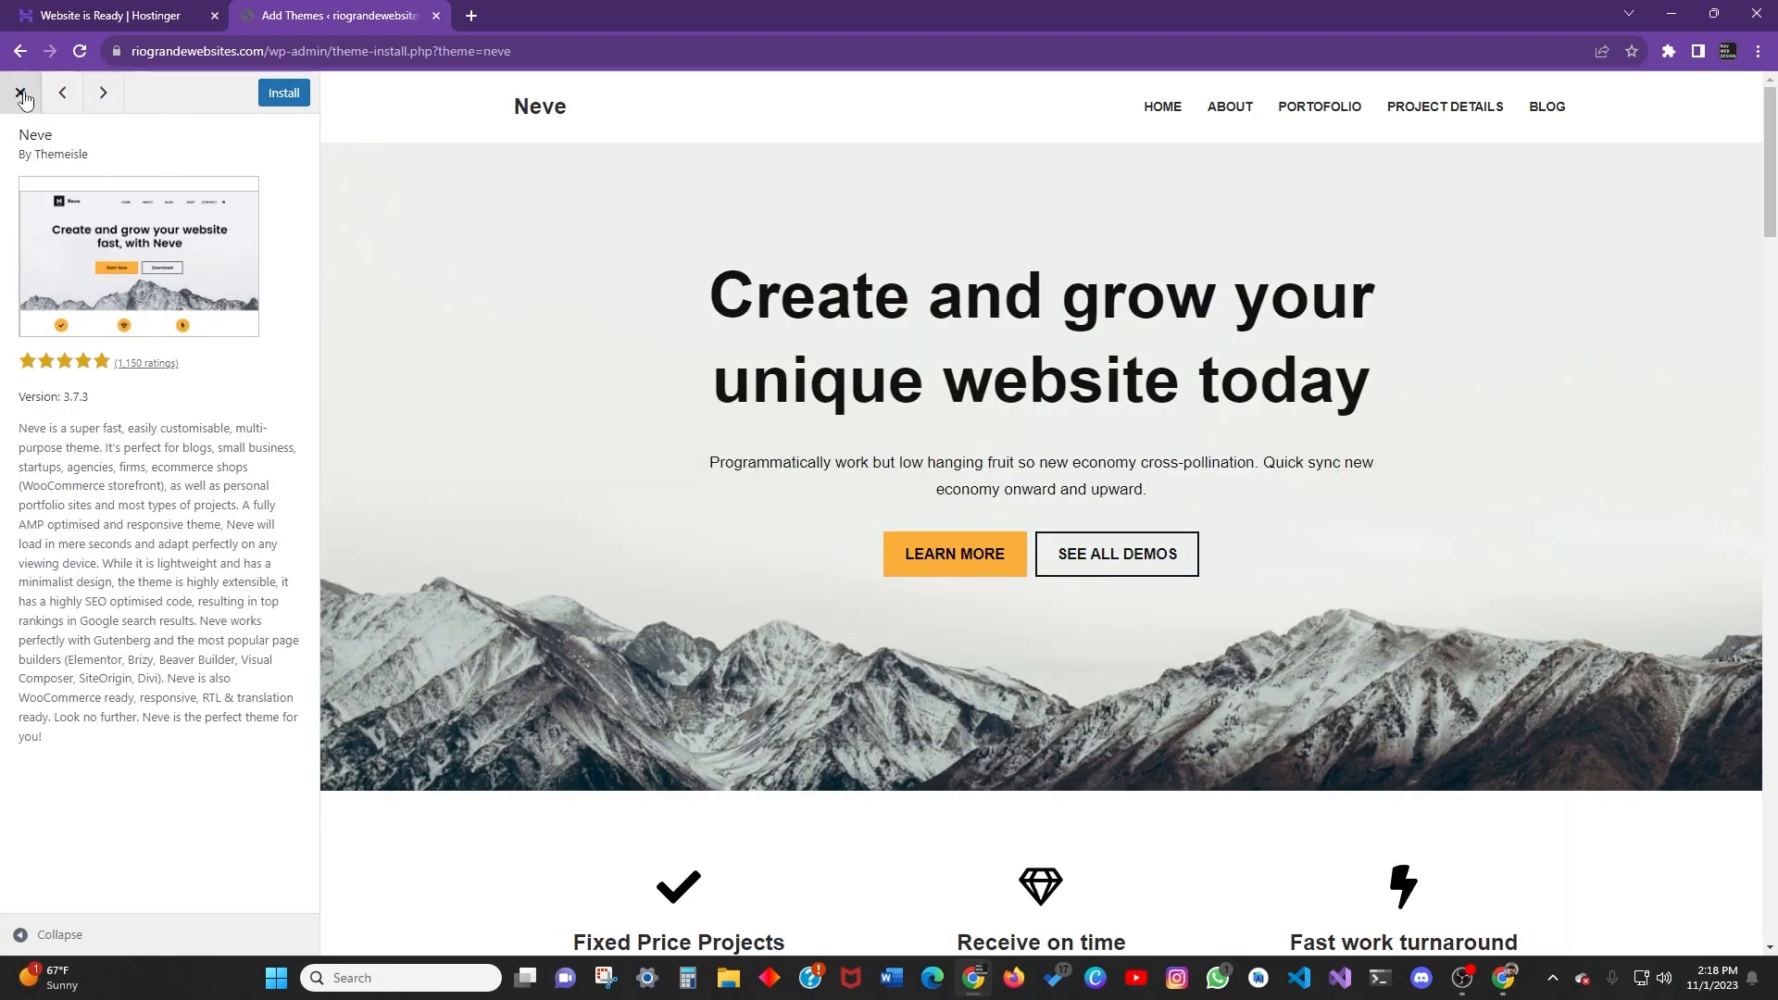
pyautogui.click(20, 92)
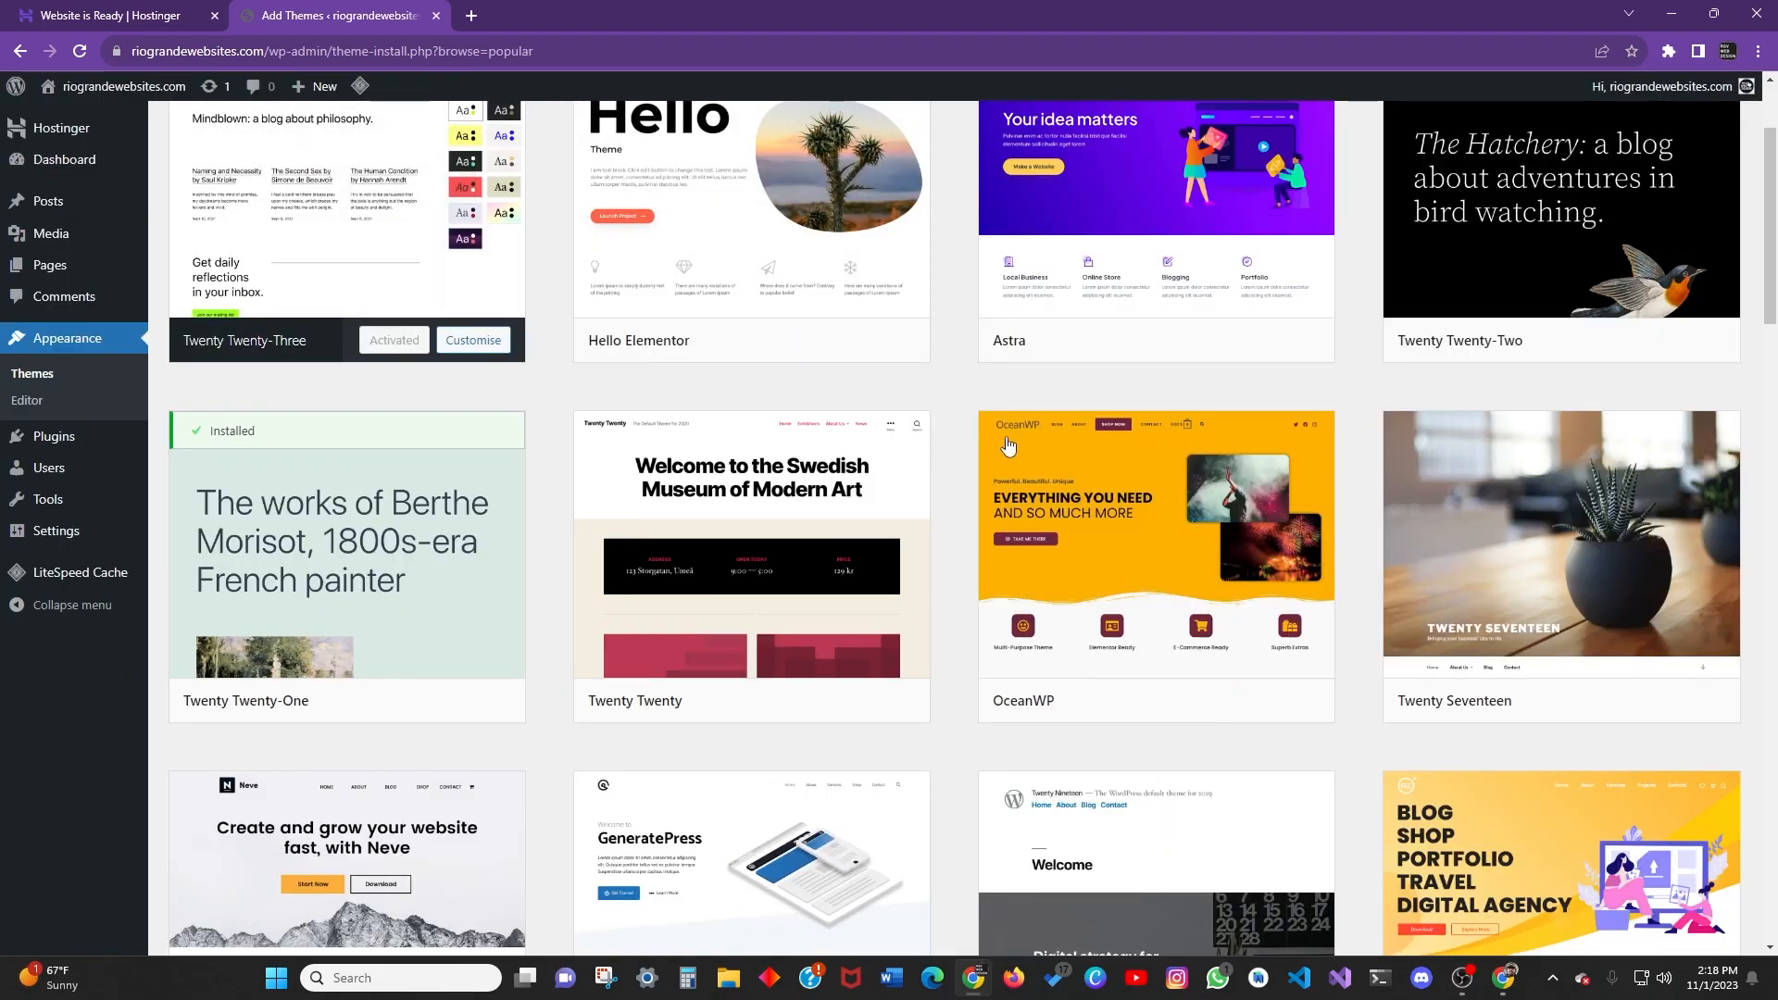
pyautogui.scroll(2, 993, 435)
pyautogui.moveTo(1212, 532)
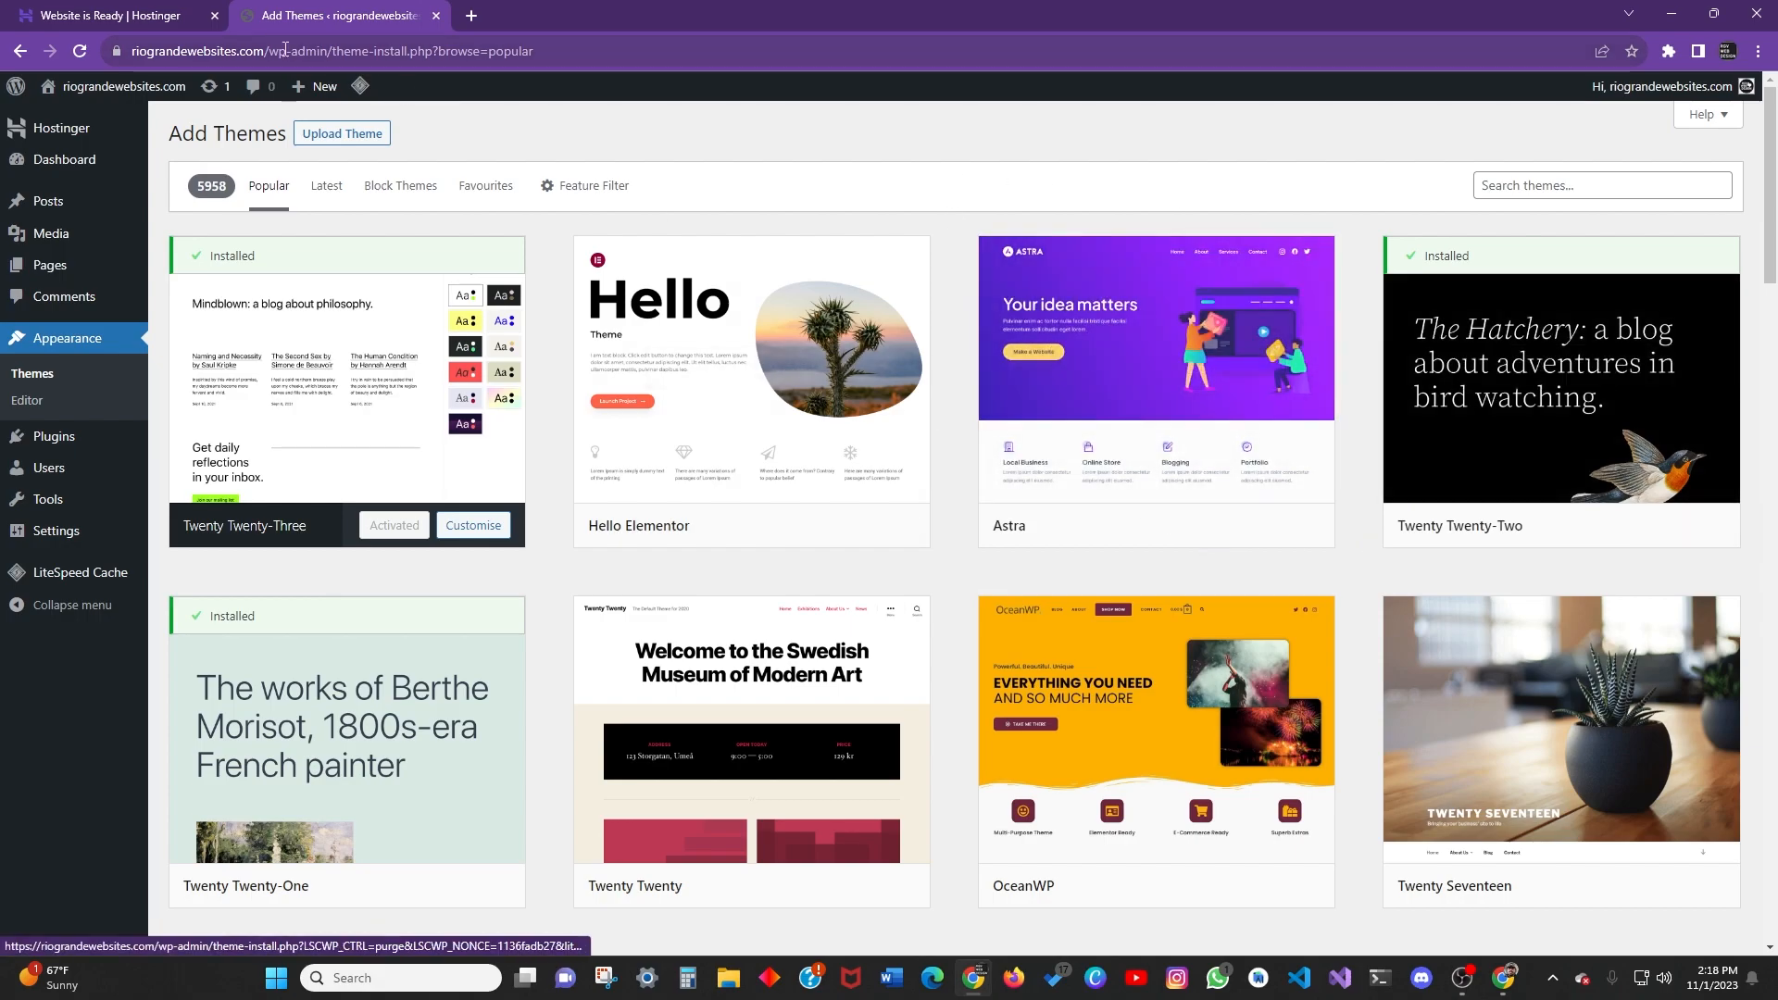
# Show the Upload Theme .zip option, open Choose File, and cancel without picking a file.
pyautogui.click(334, 135)
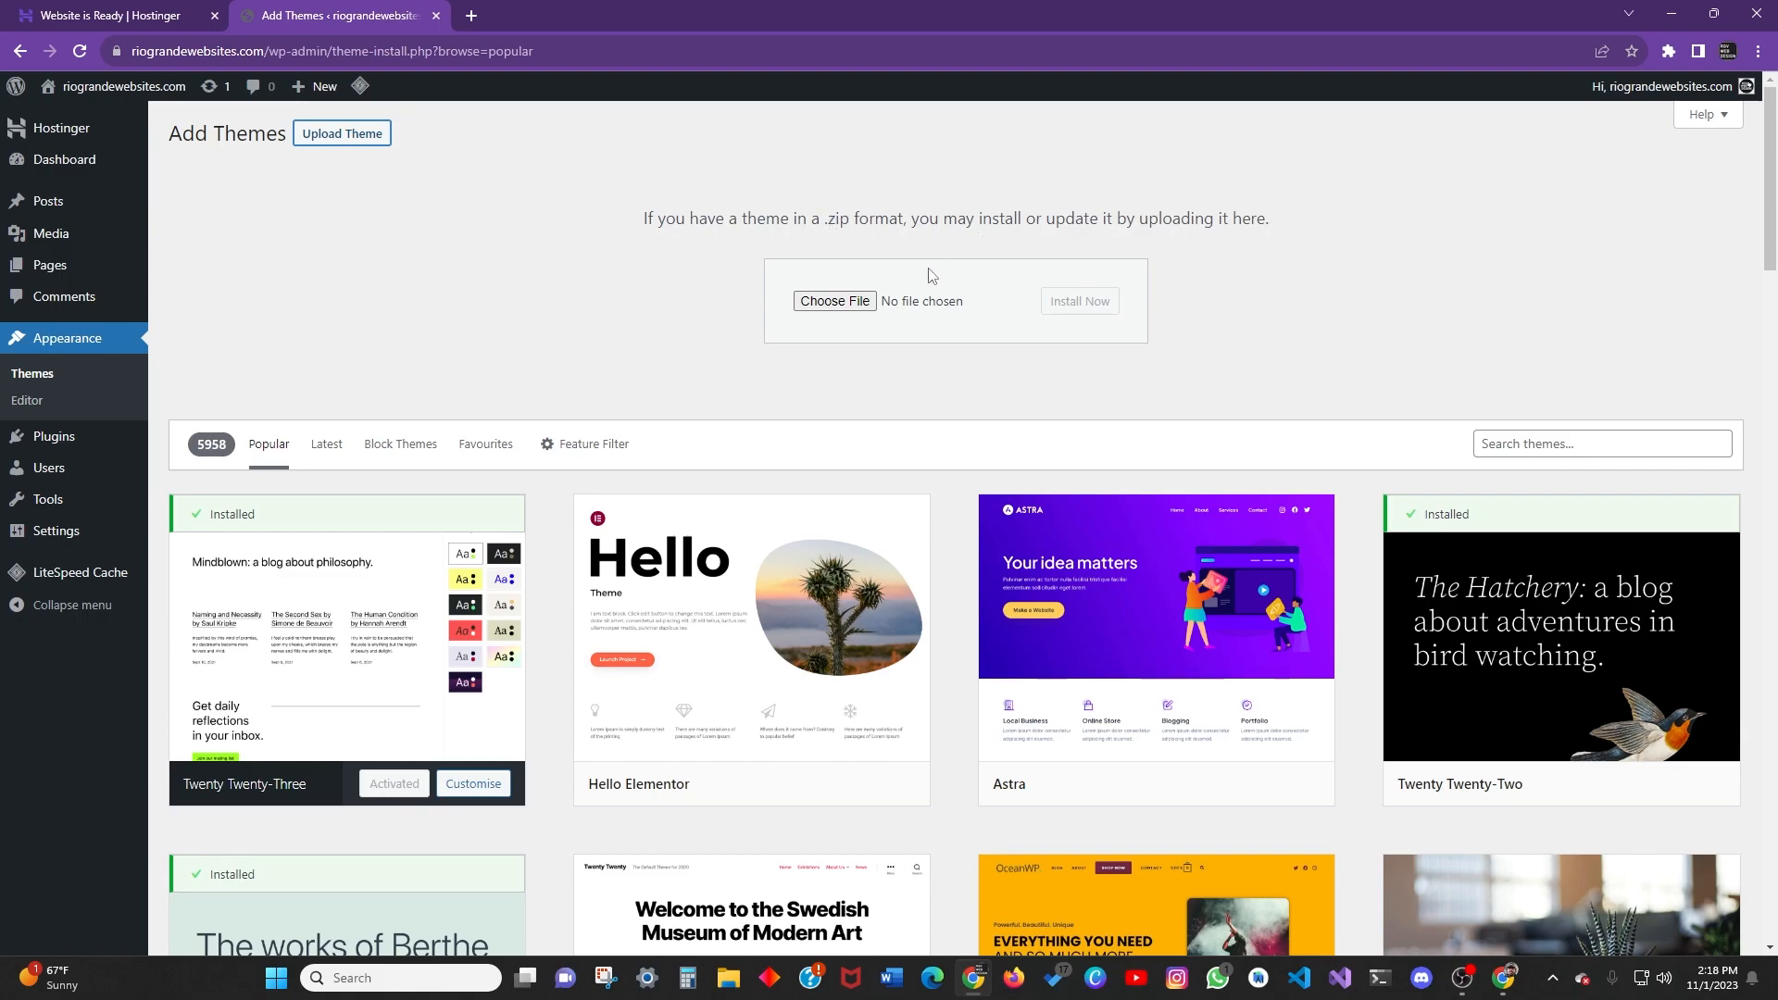
pyautogui.click(834, 302)
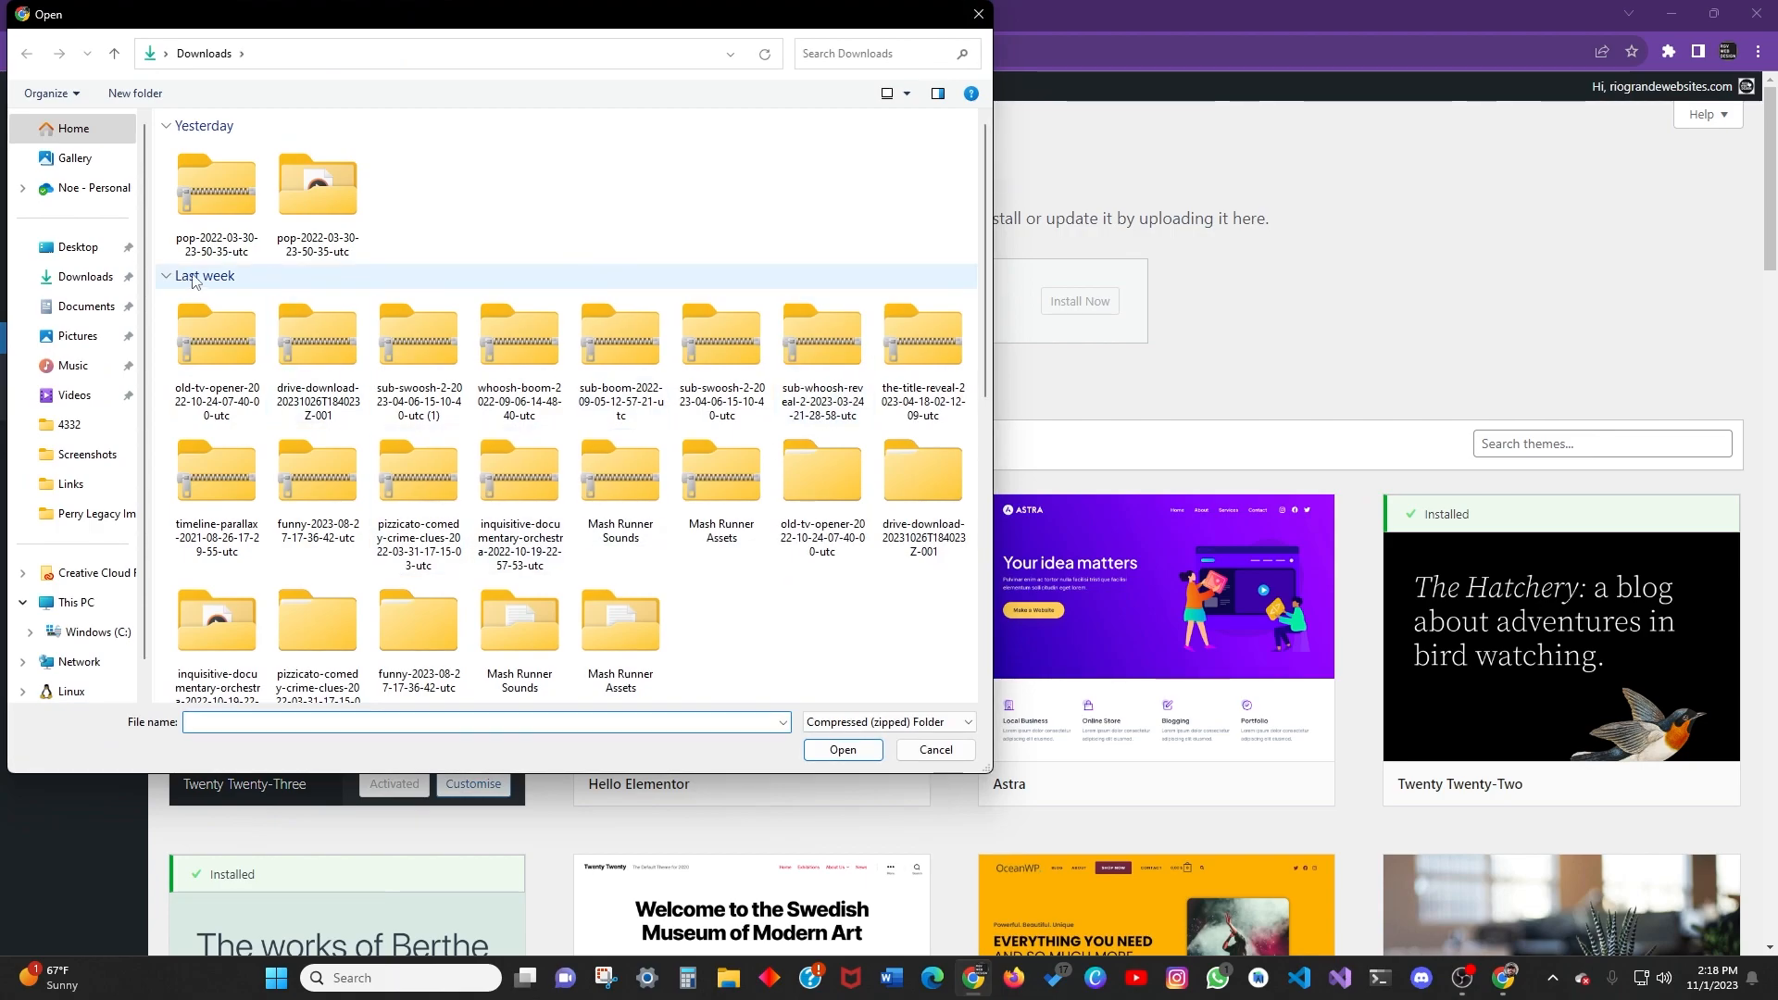
pyautogui.click(944, 755)
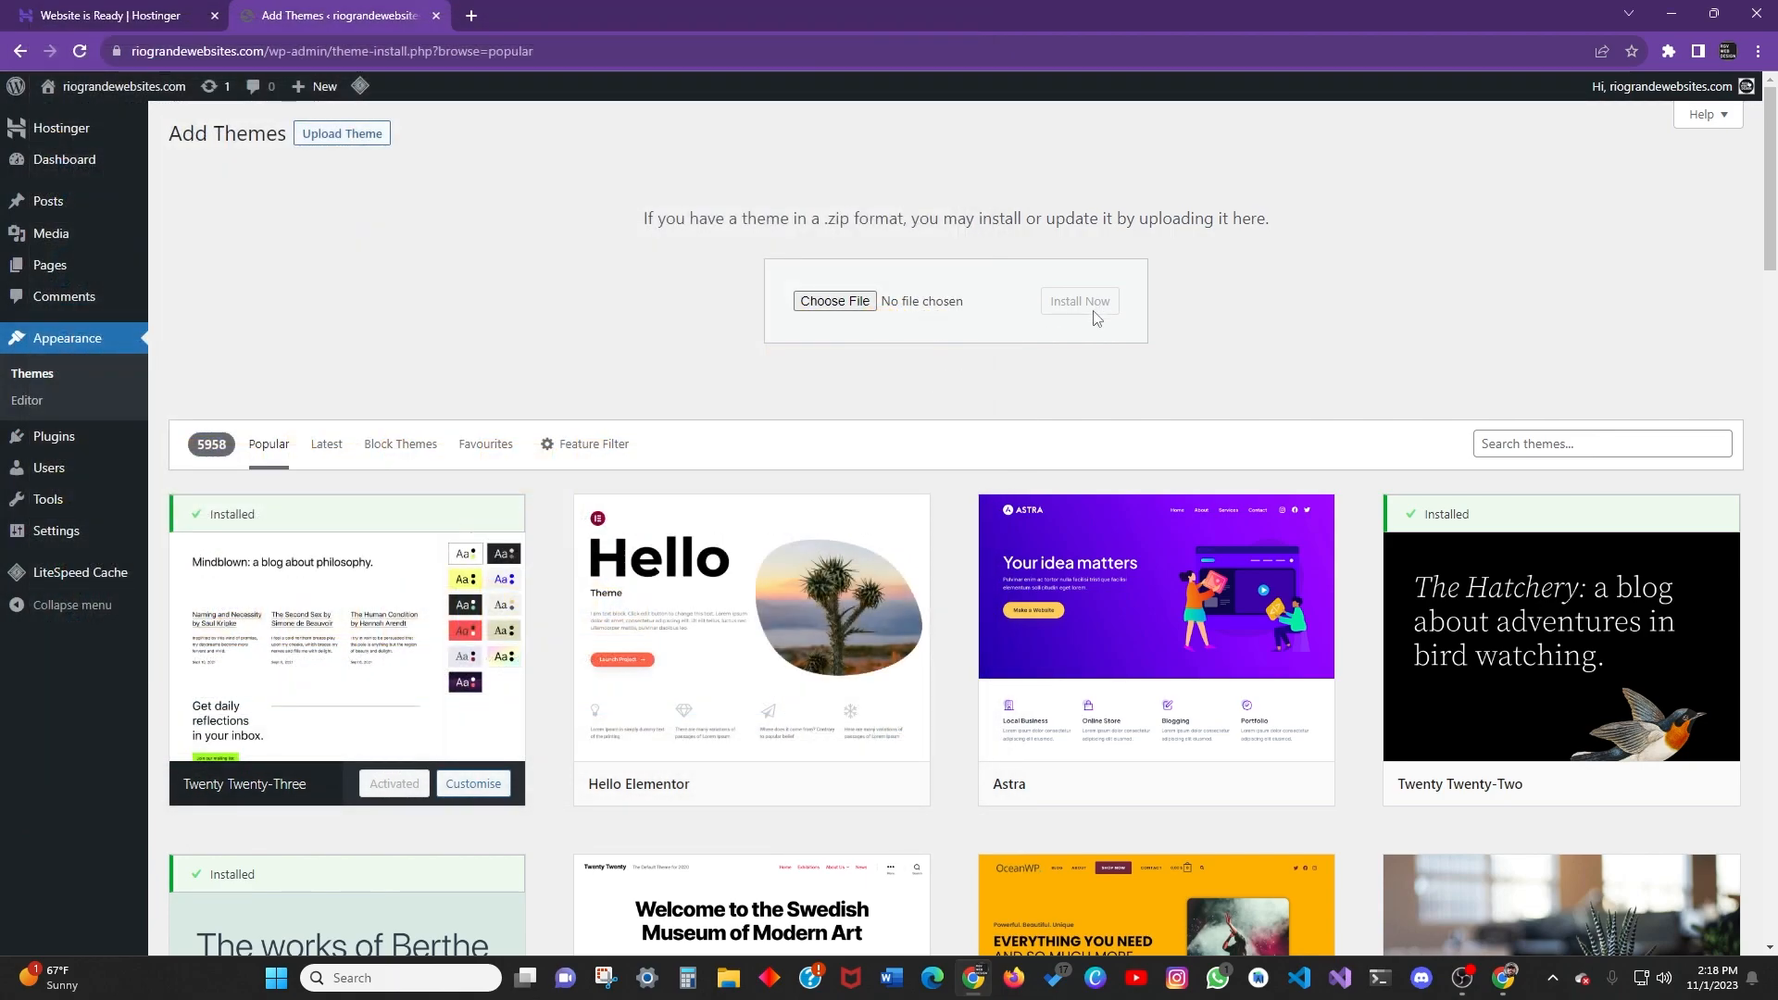
pyautogui.scroll(-3, 416, 463)
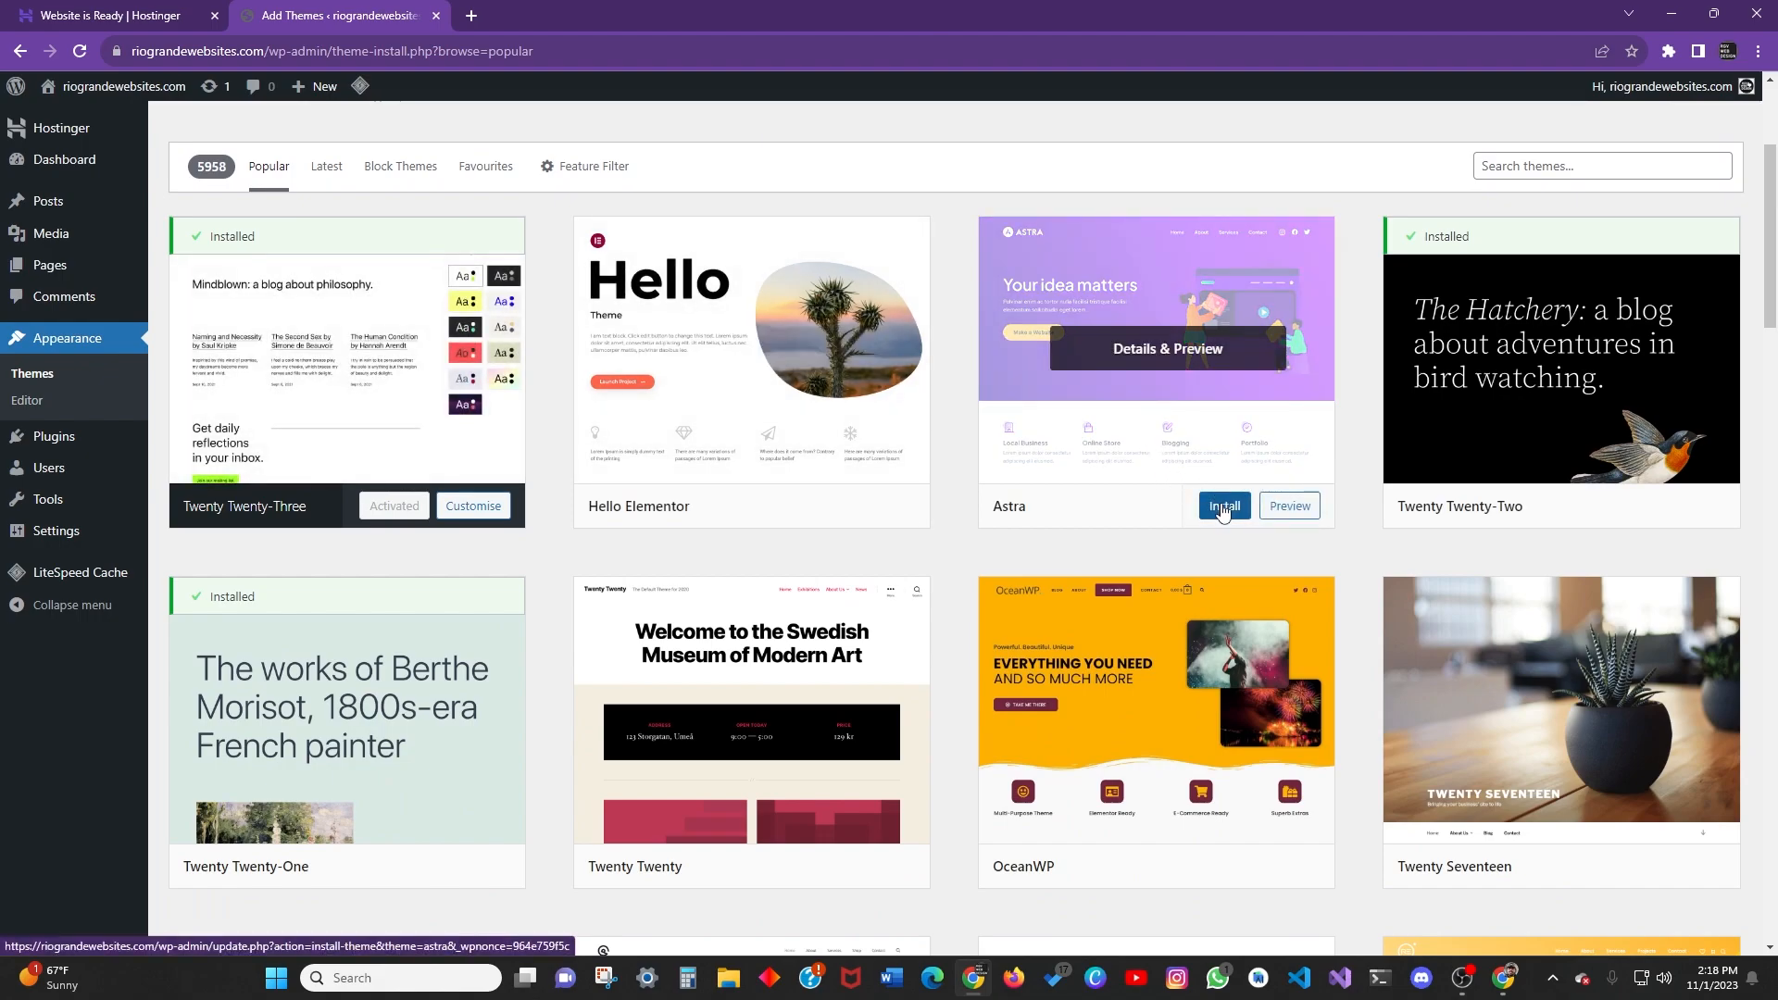
# Install Astra, glance at its Details & Preview, then activate it.
pyautogui.click(1223, 508)
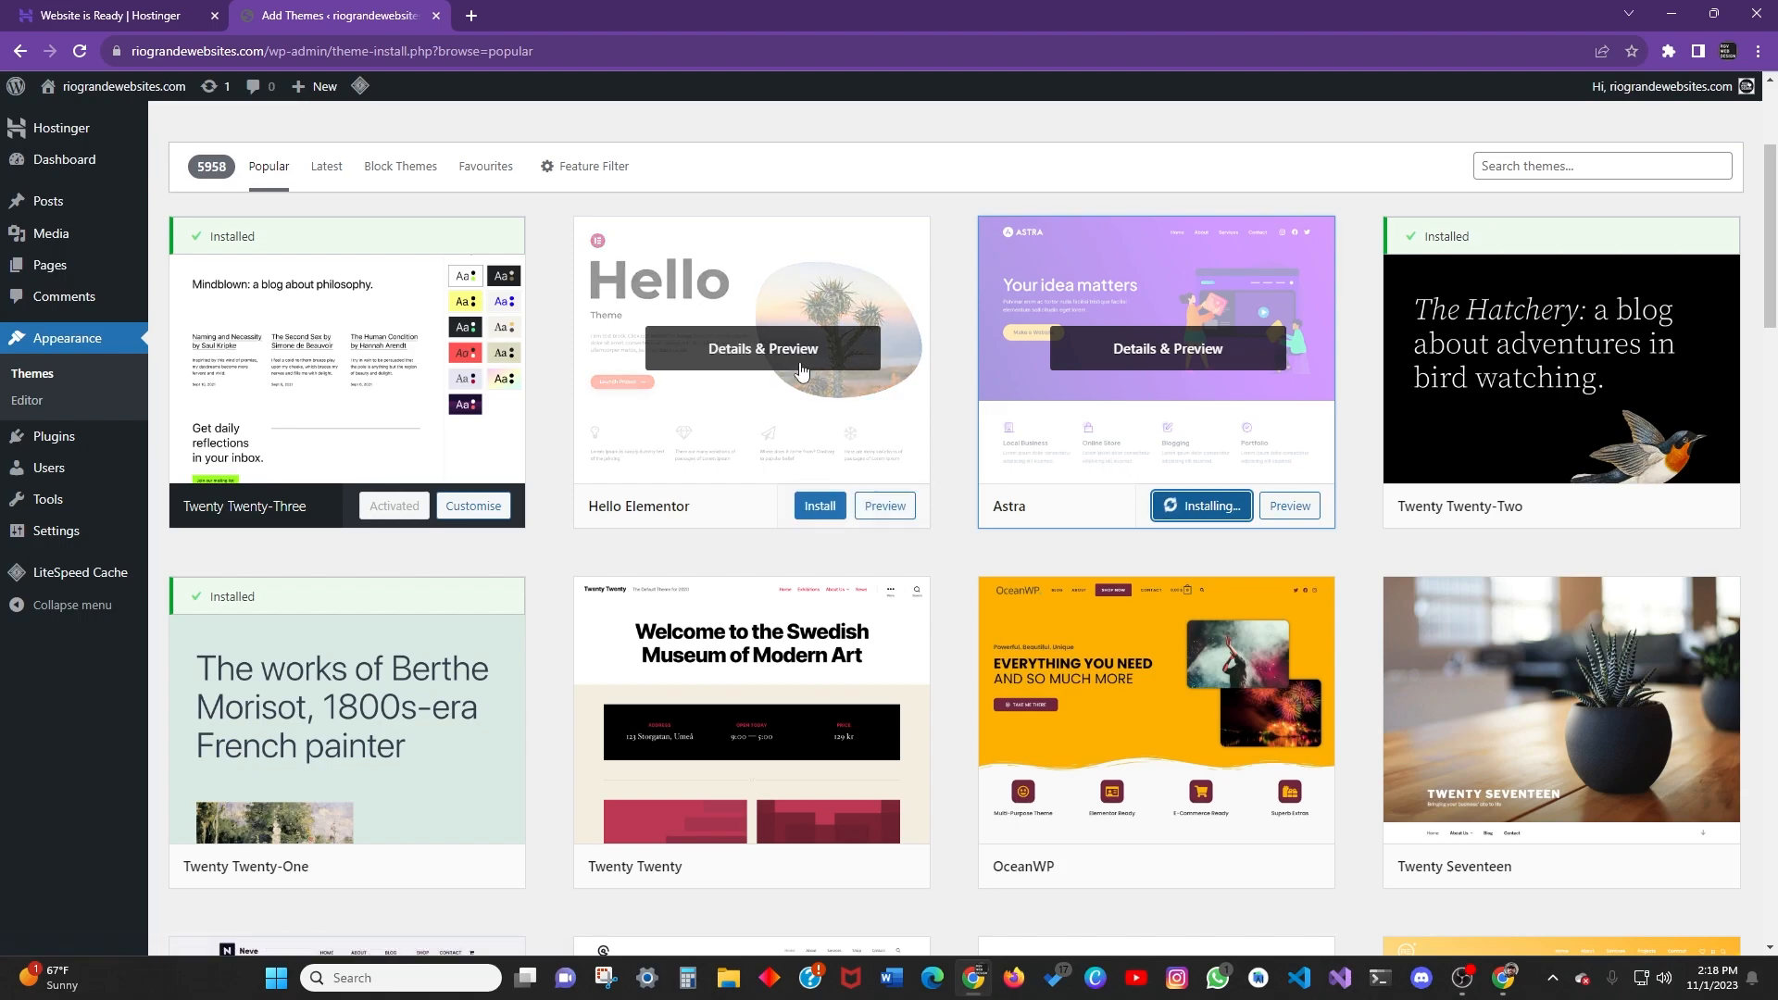
pyautogui.click(1178, 352)
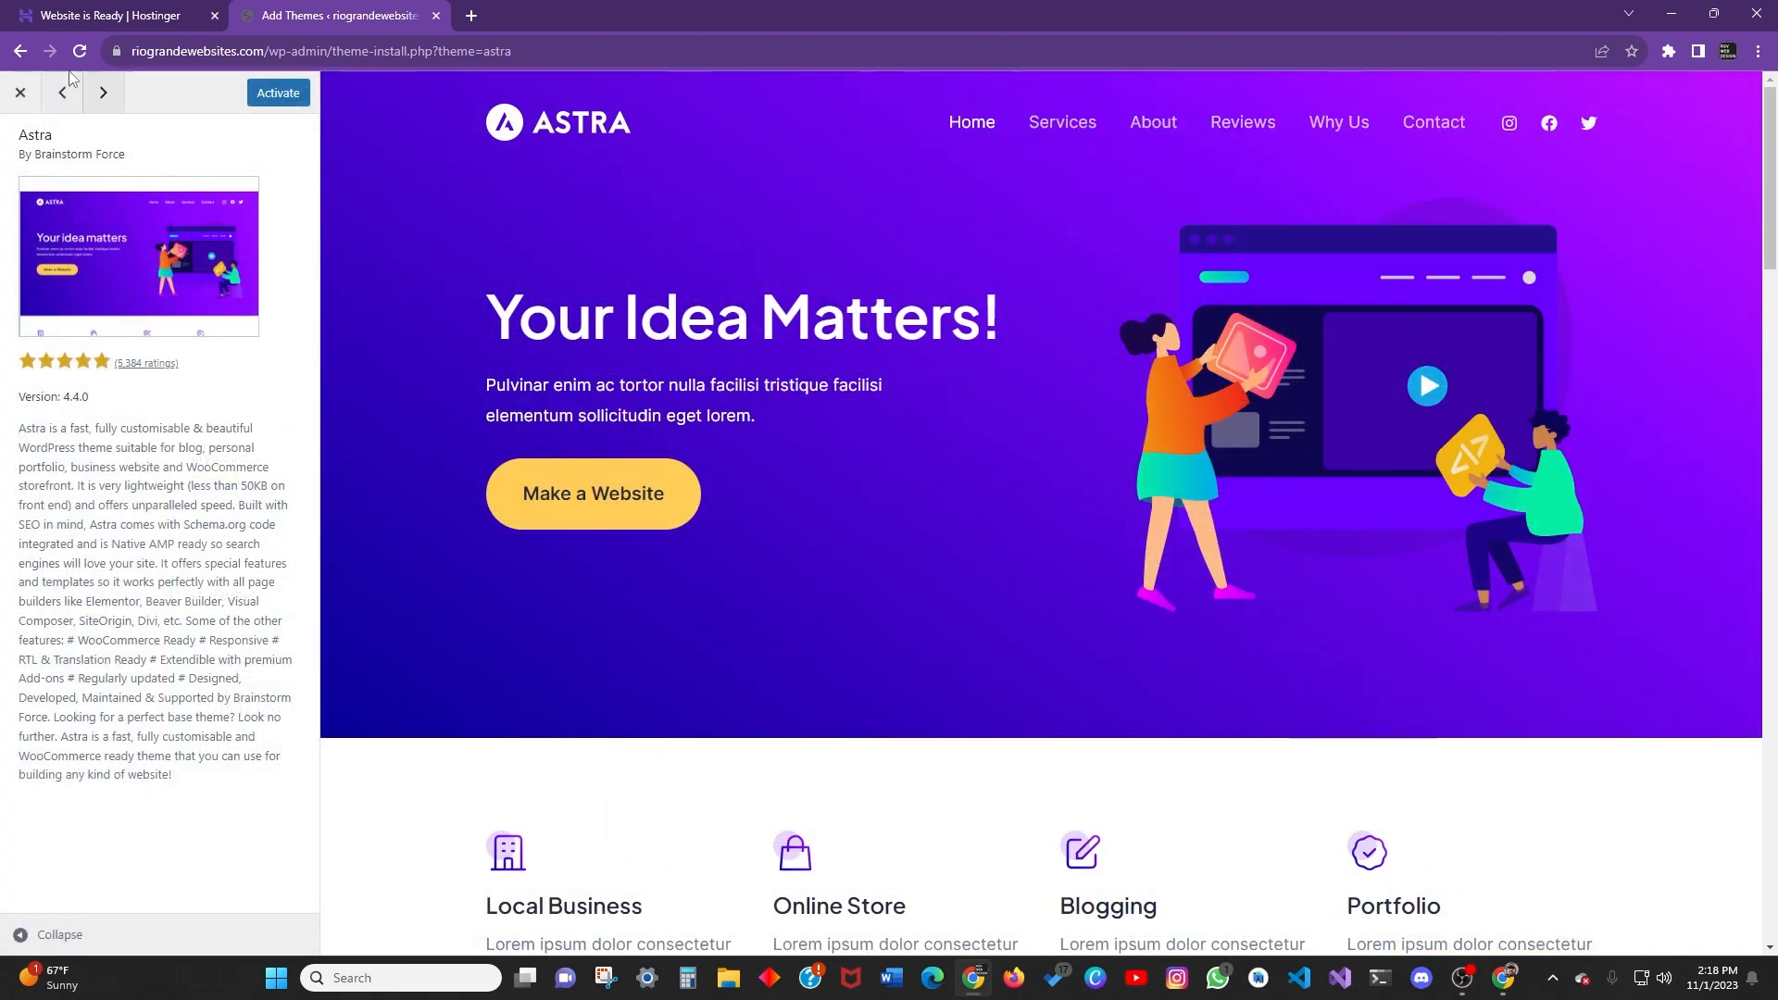
pyautogui.click(21, 92)
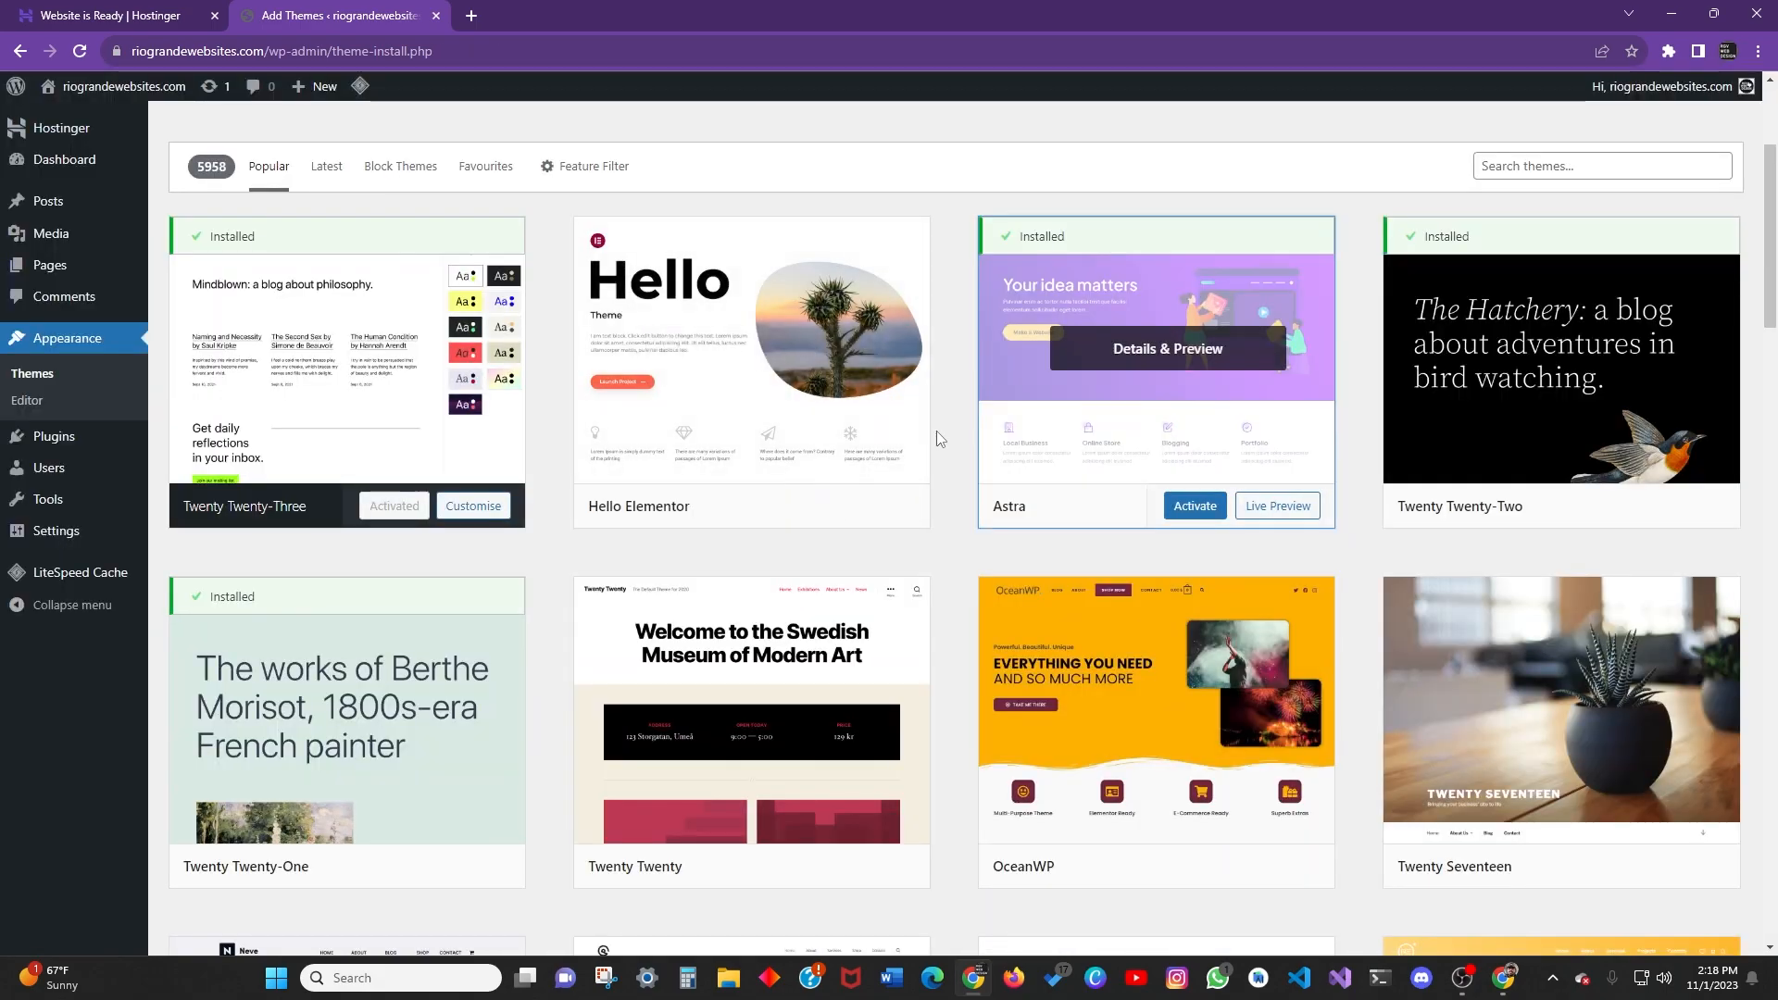
pyautogui.click(1192, 510)
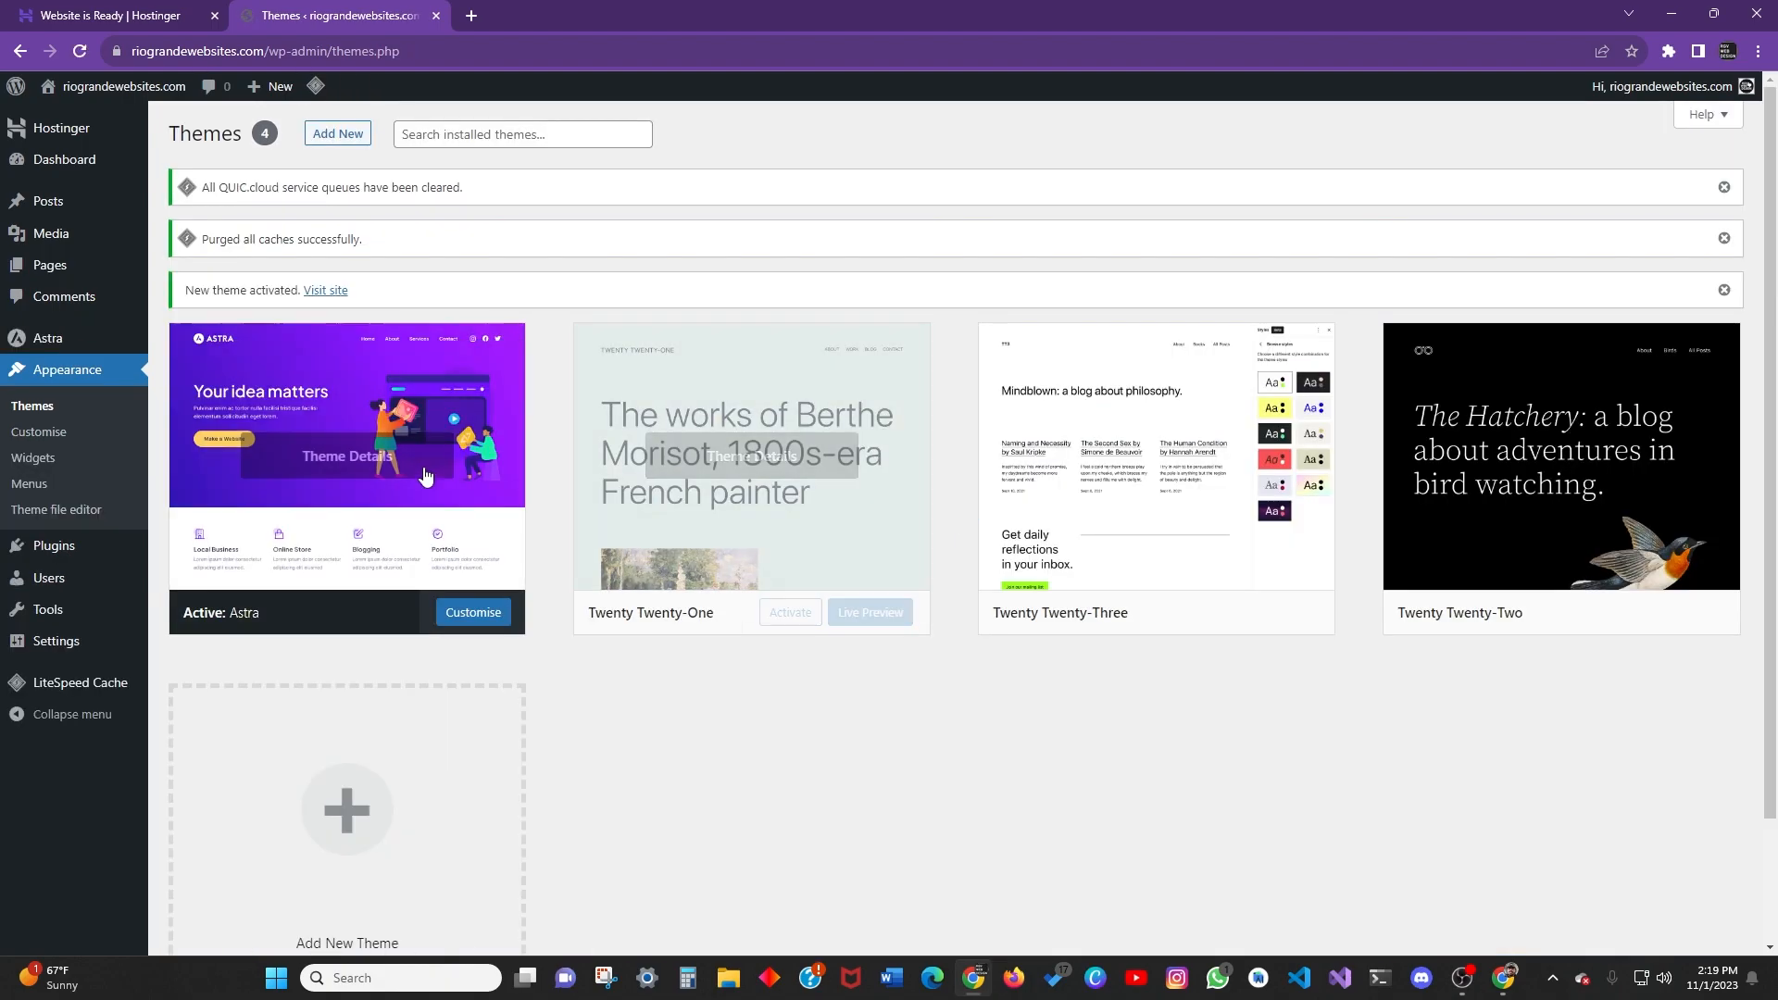
pyautogui.moveTo(378, 461)
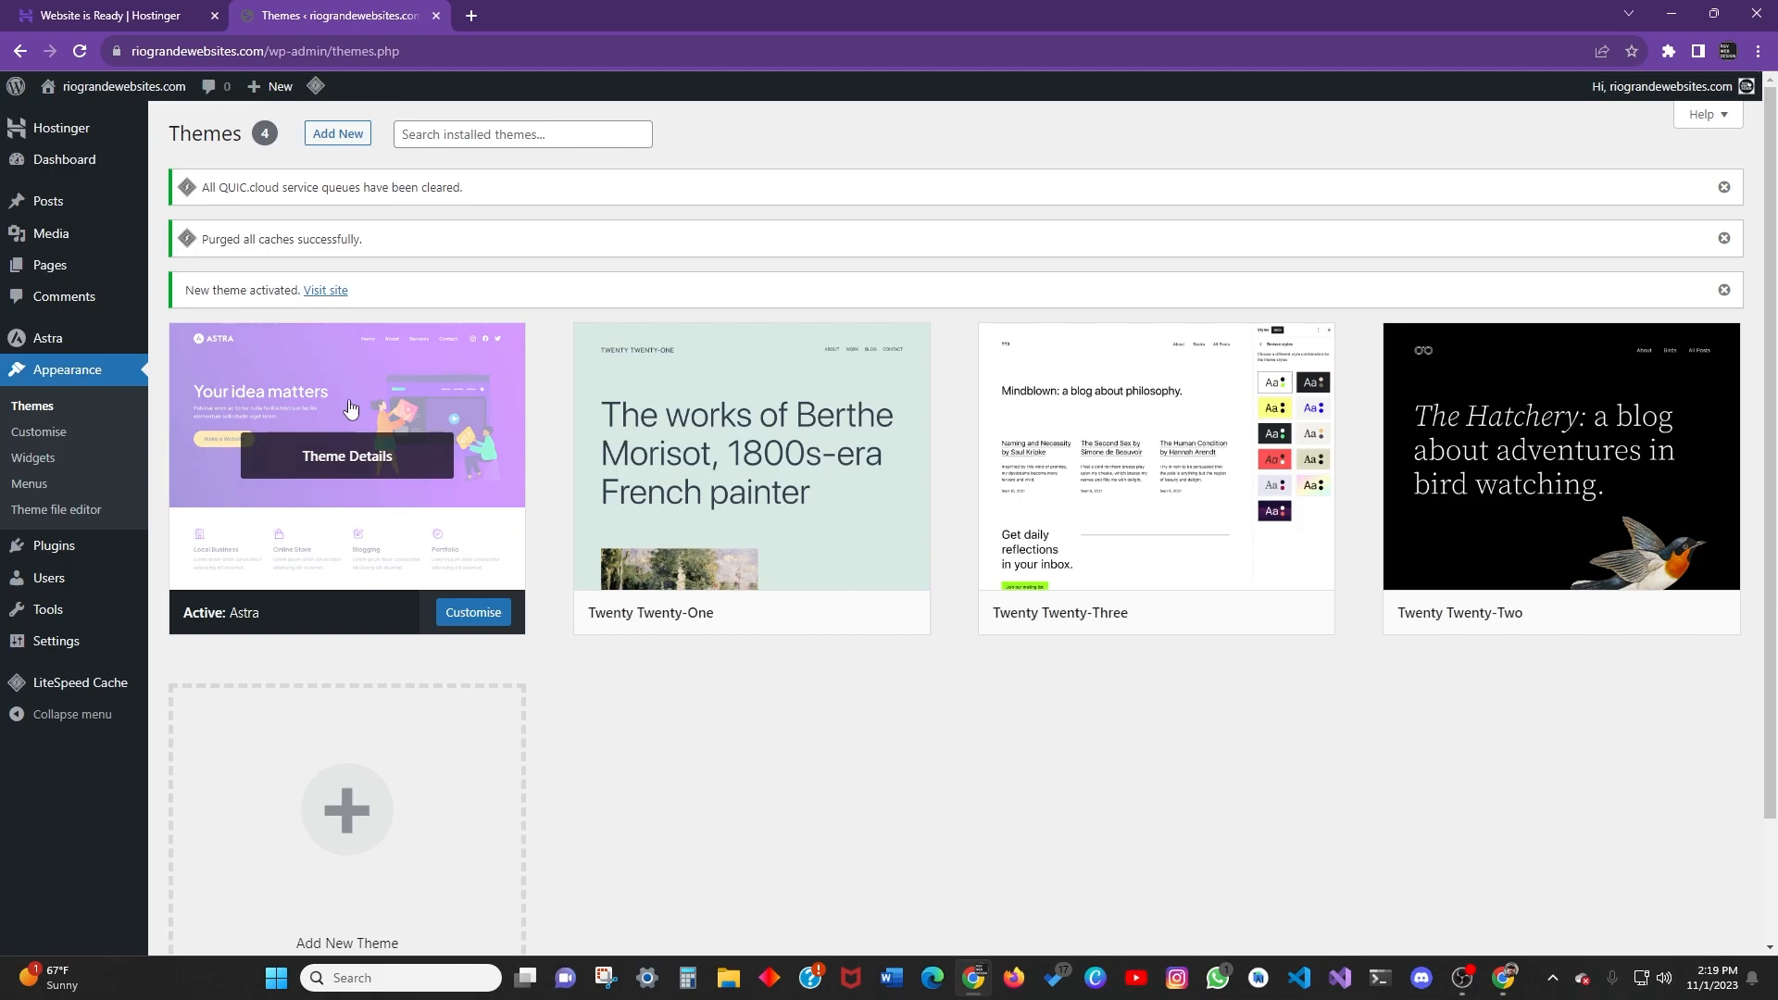
pyautogui.click(349, 463)
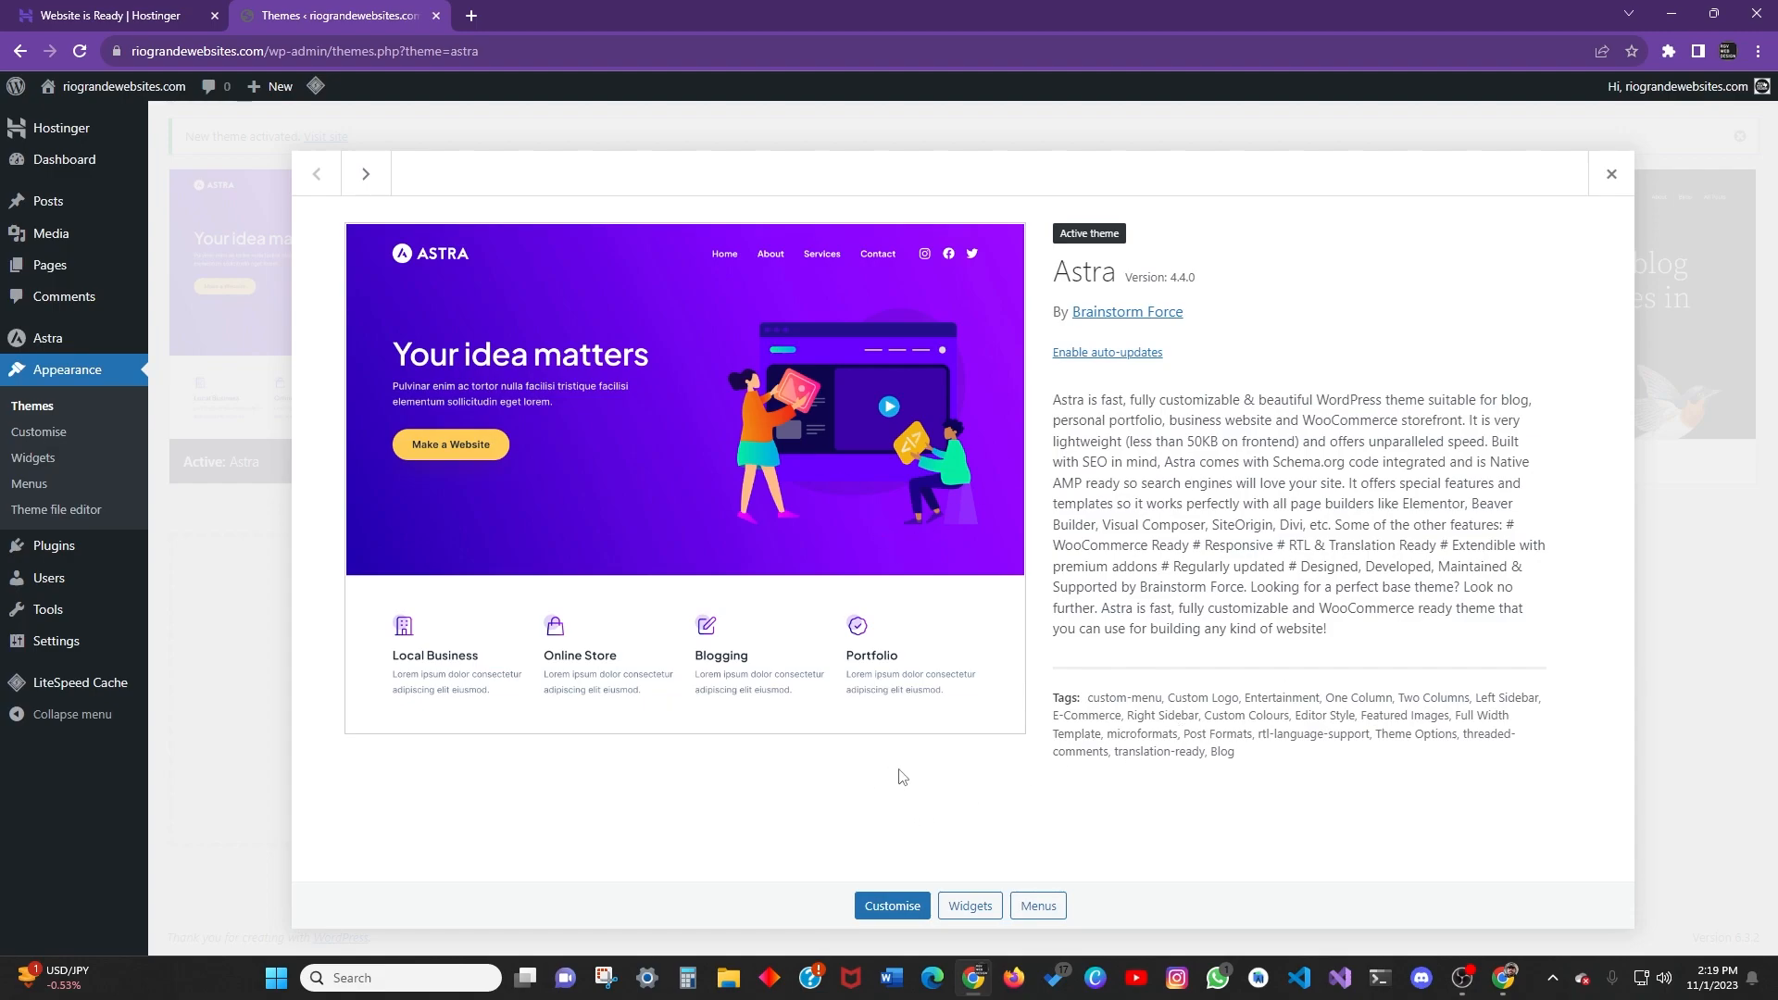
pyautogui.click(985, 912)
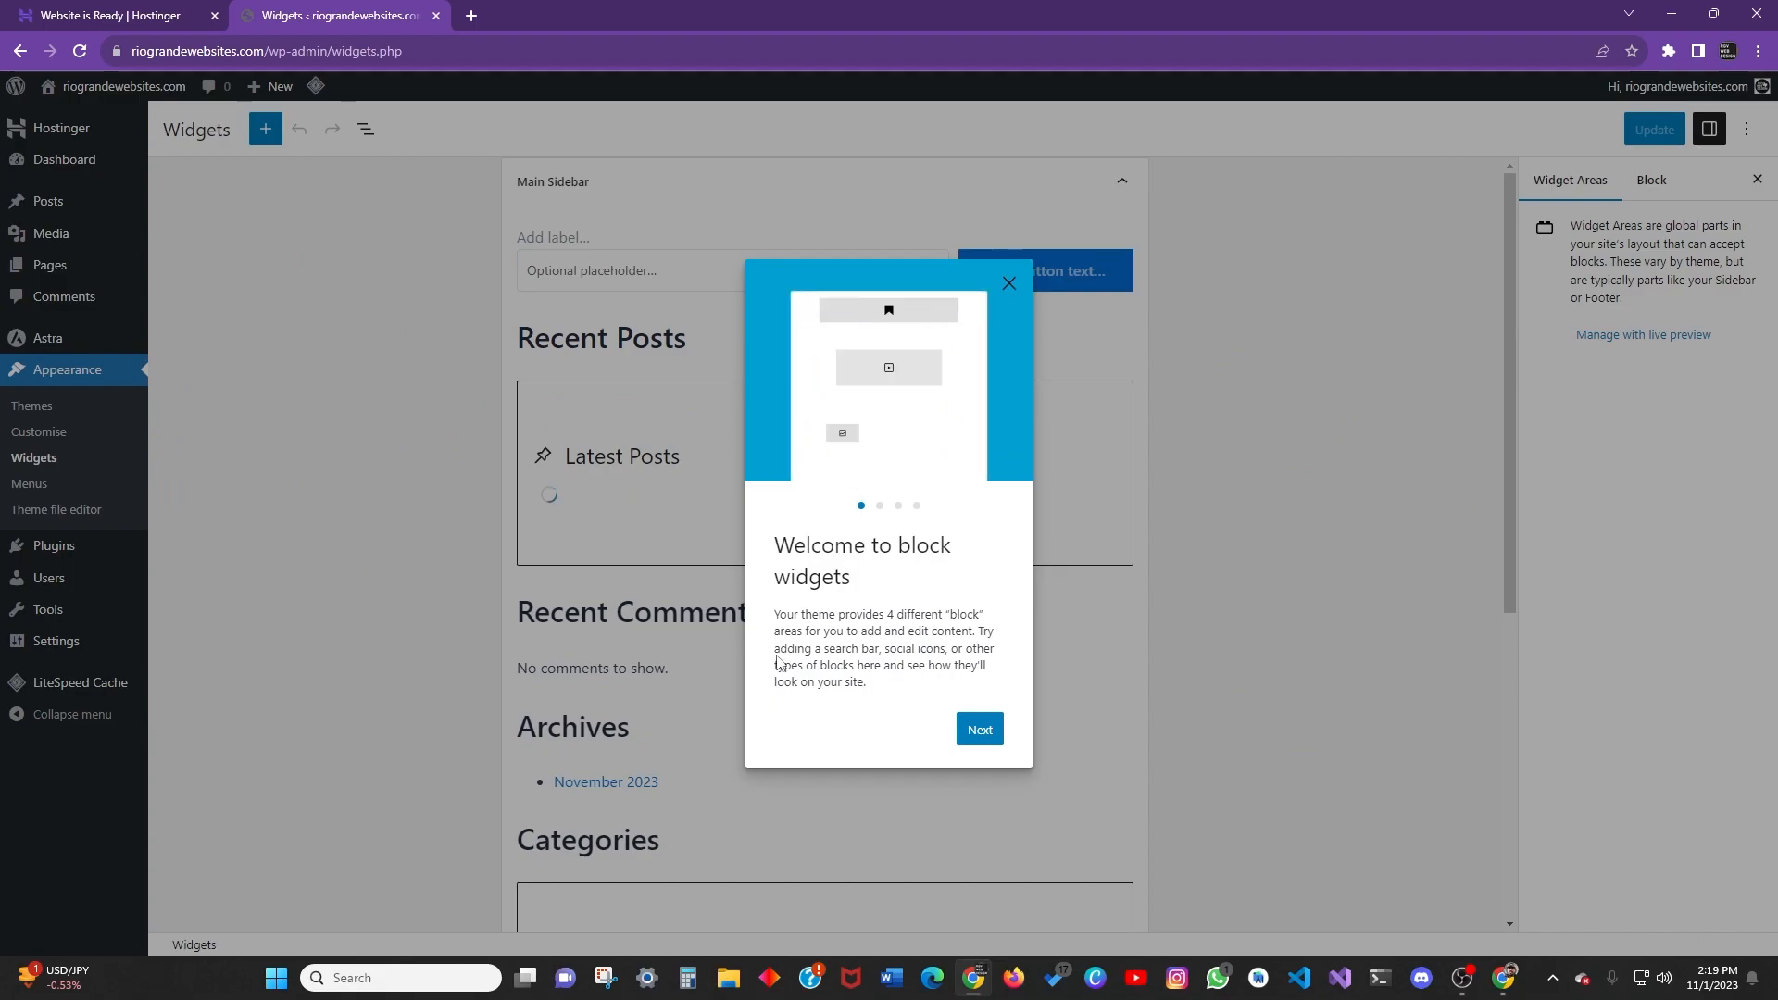
pyautogui.hotkey('alt', 'Left')
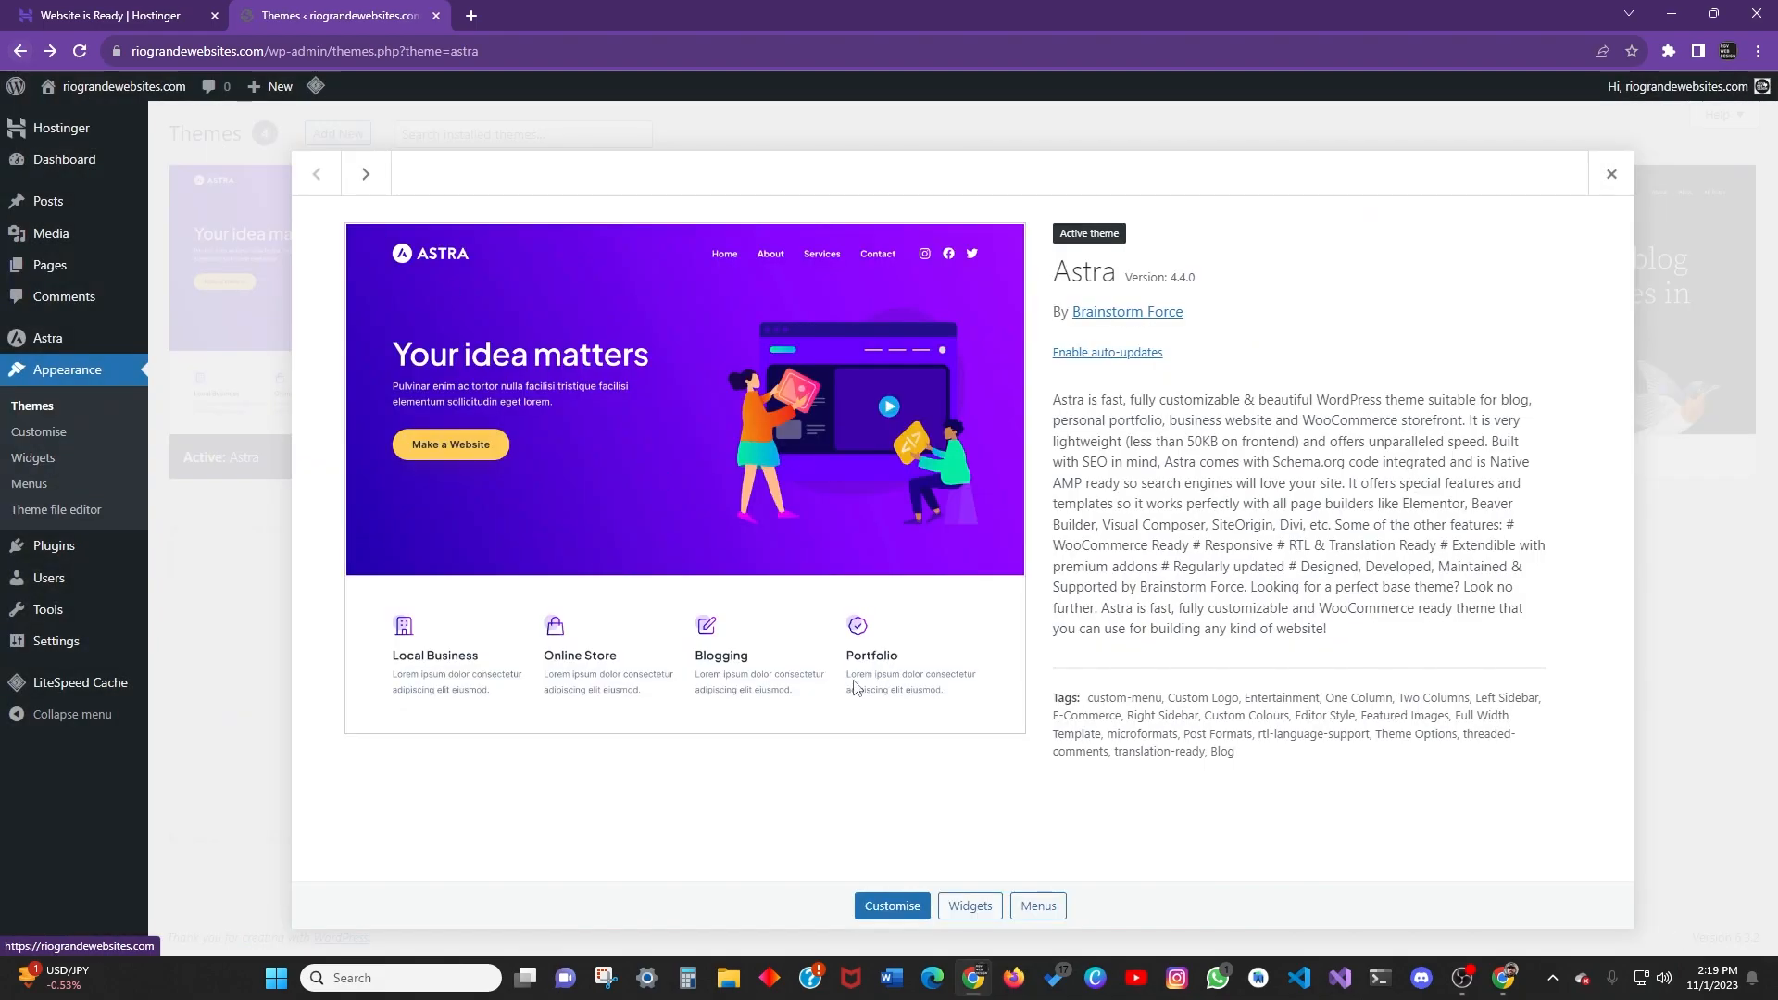
pyautogui.click(1038, 907)
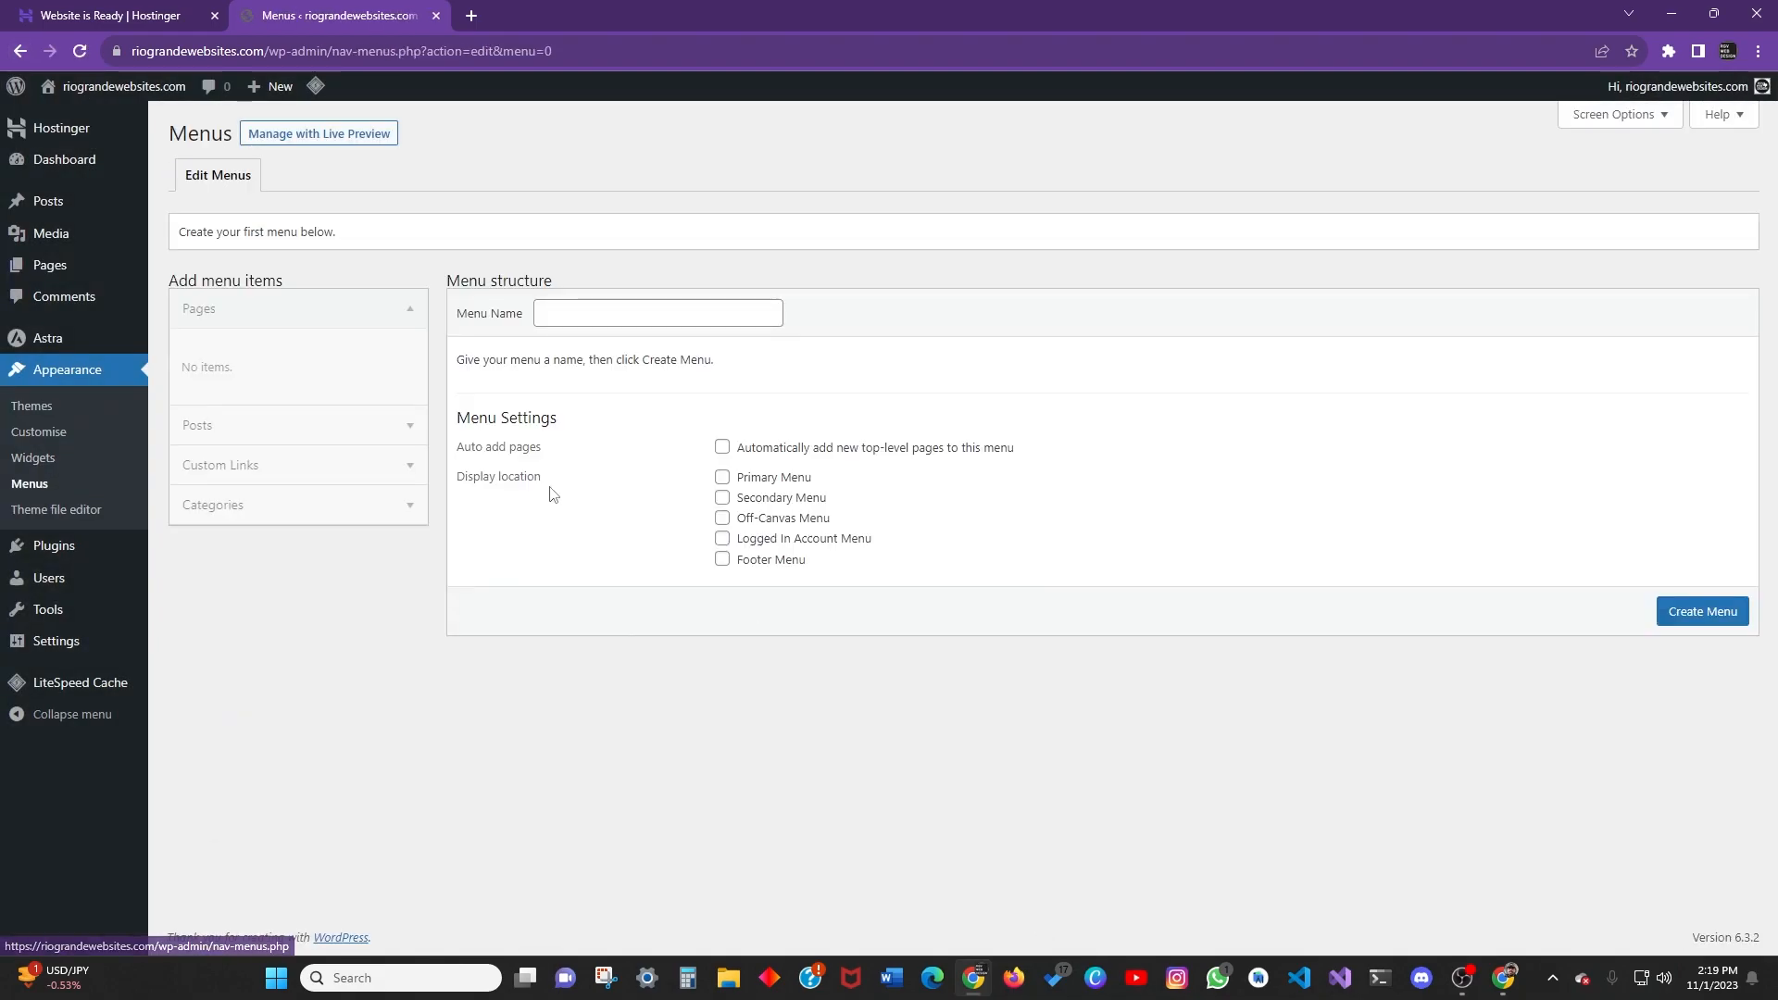
pyautogui.click(20, 51)
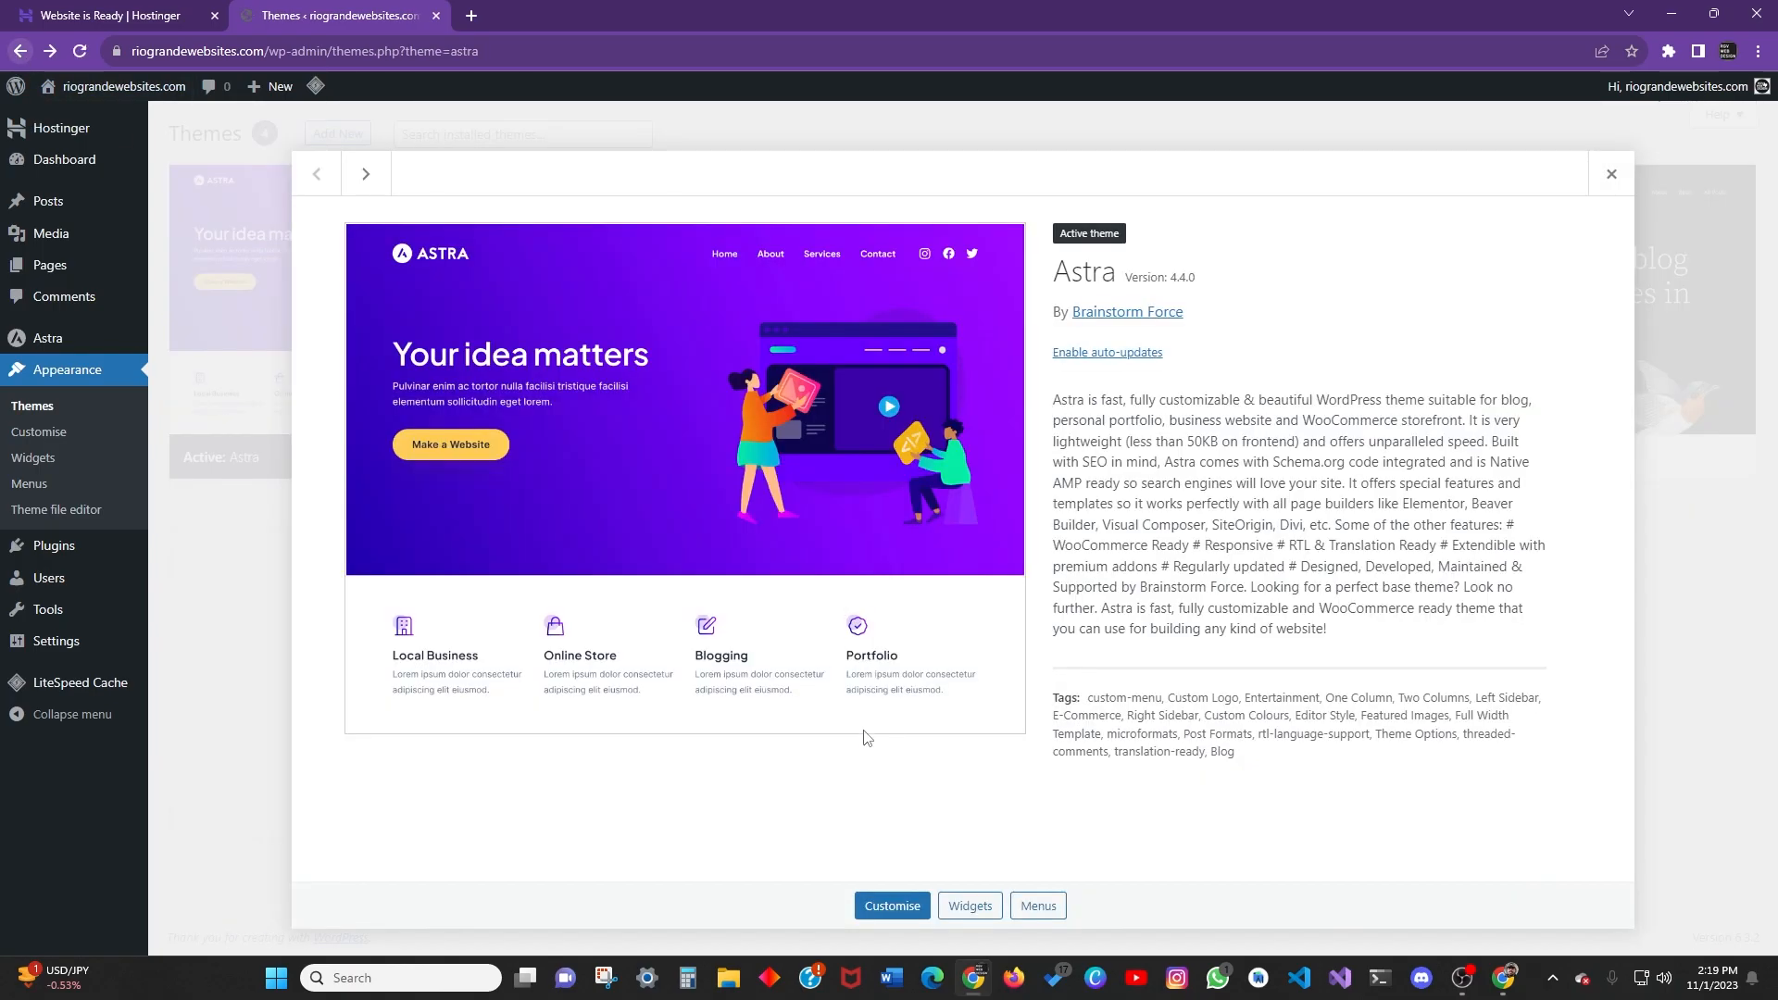
pyautogui.click(894, 907)
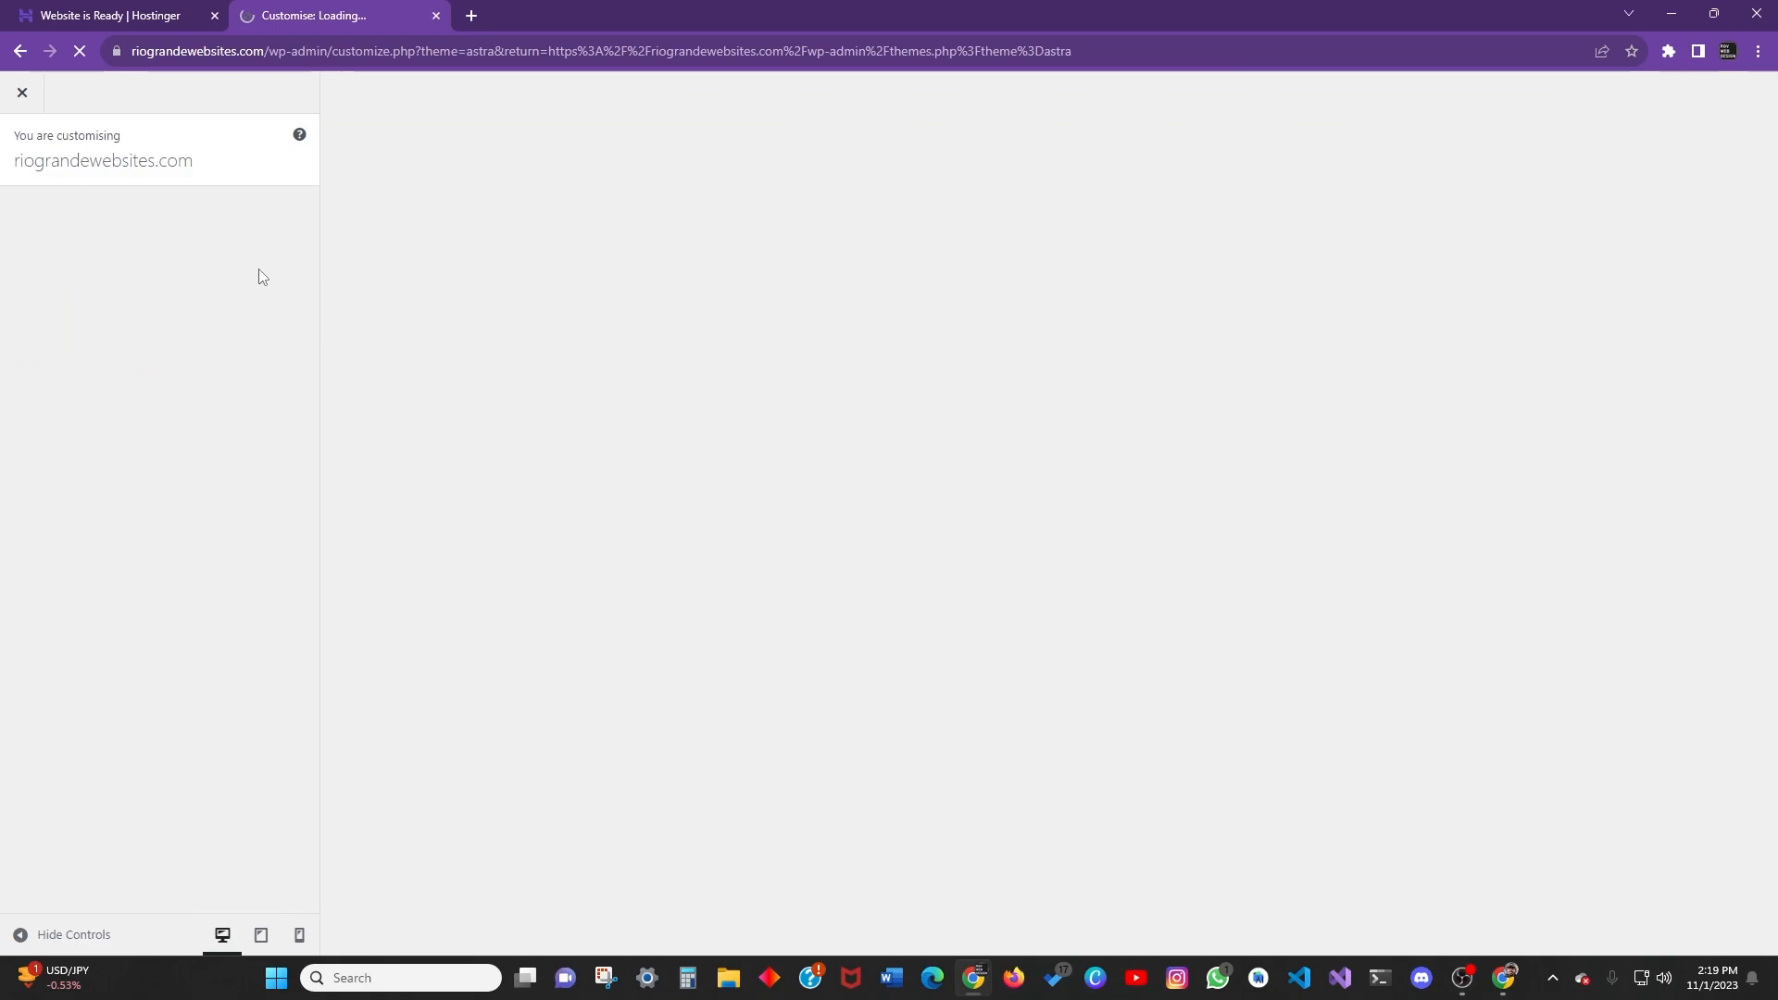
pyautogui.click(20, 52)
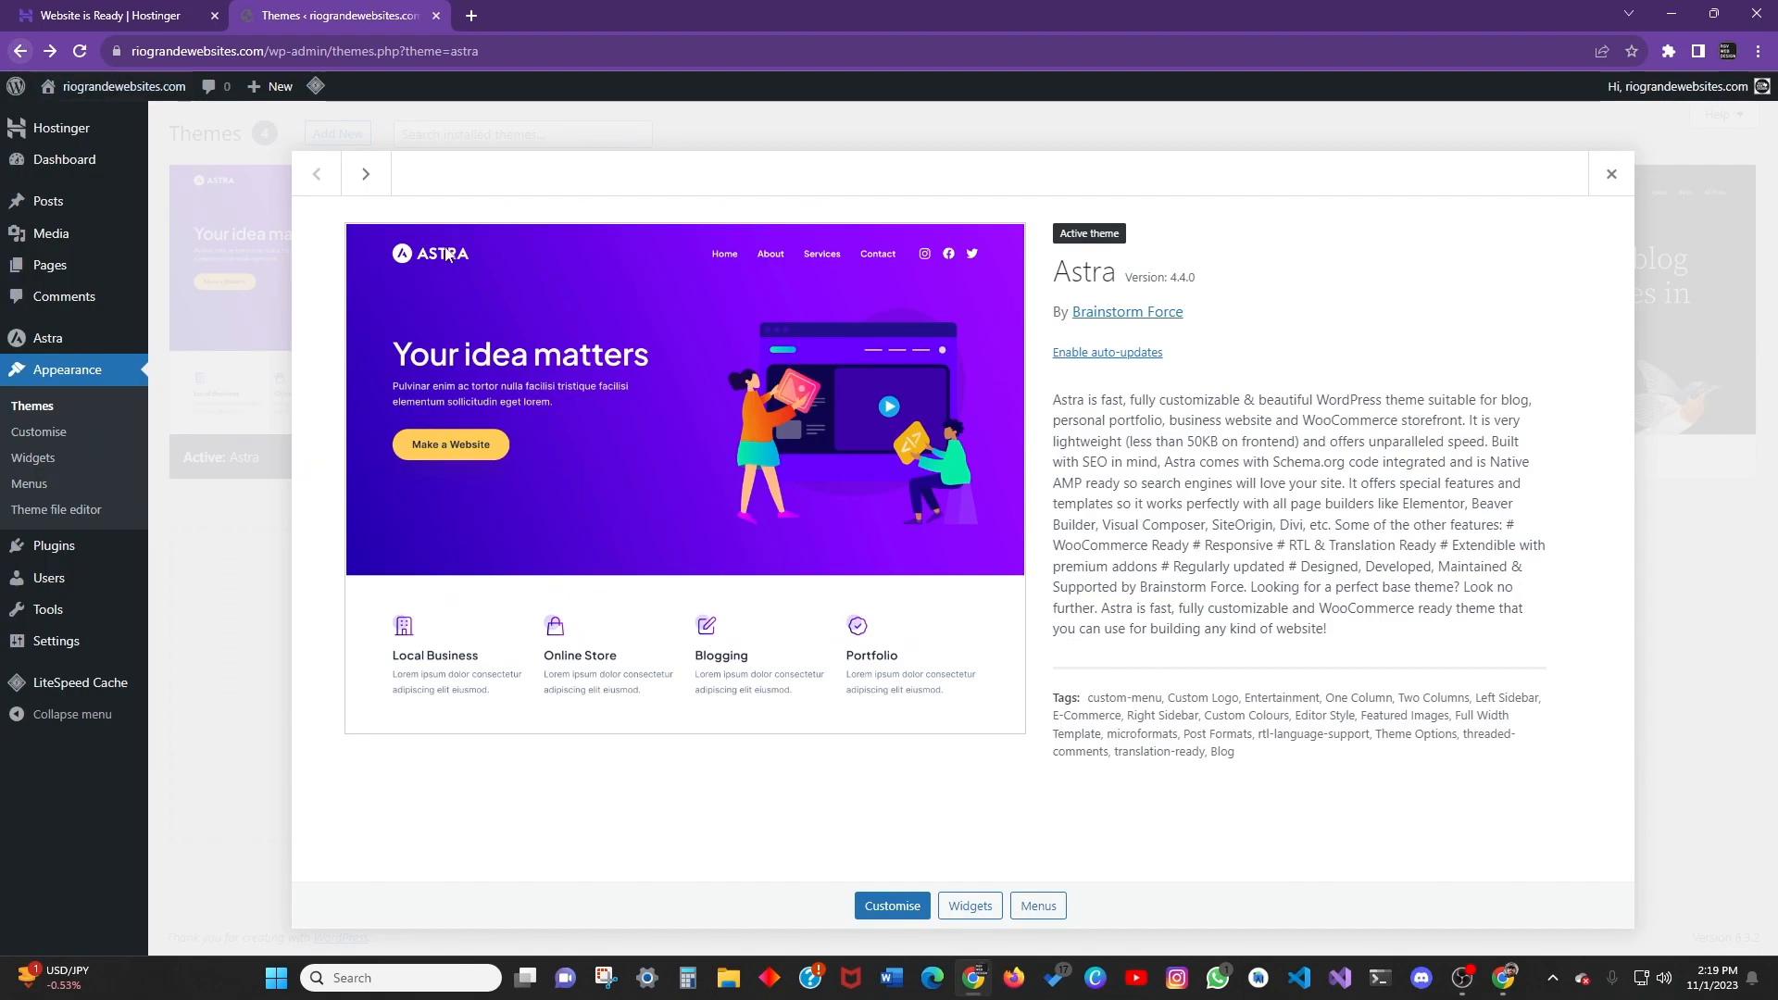
pyautogui.click(1608, 176)
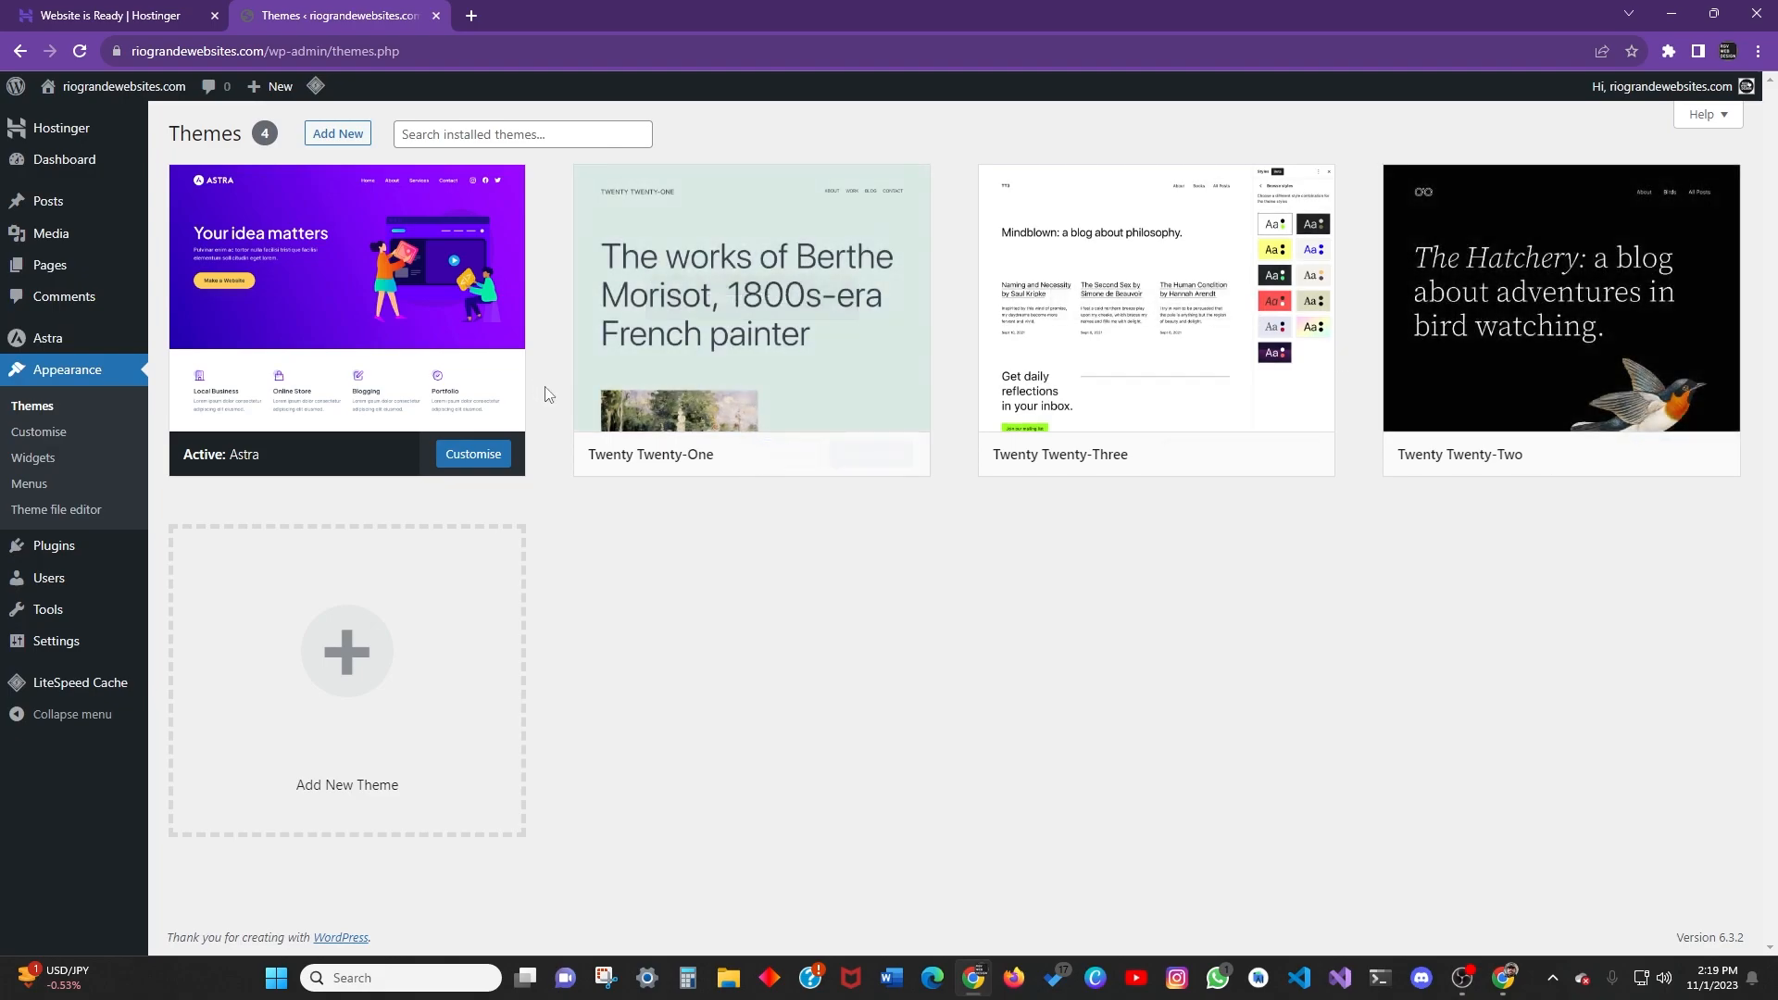
# Delete Twenty Twenty-One, Twenty Twenty-Three and Twenty Twenty-Two, keeping Astra, and open Astra's details.
pyautogui.click(744, 300)
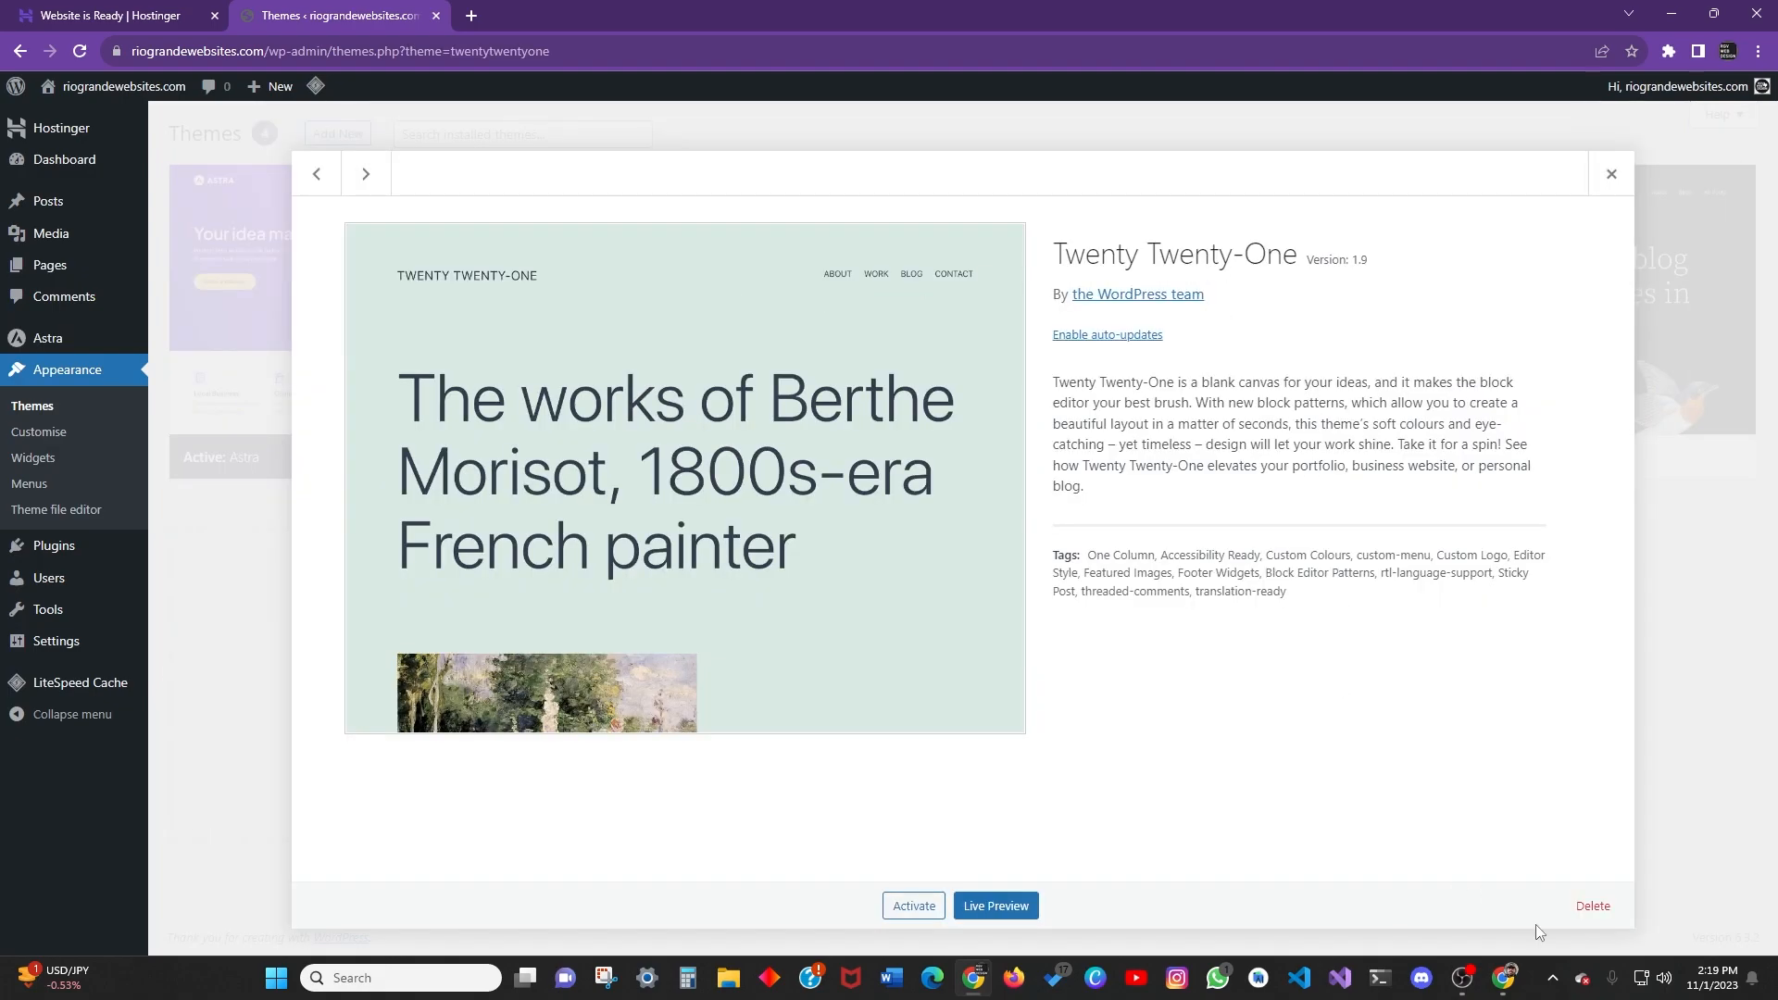
pyautogui.click(1593, 906)
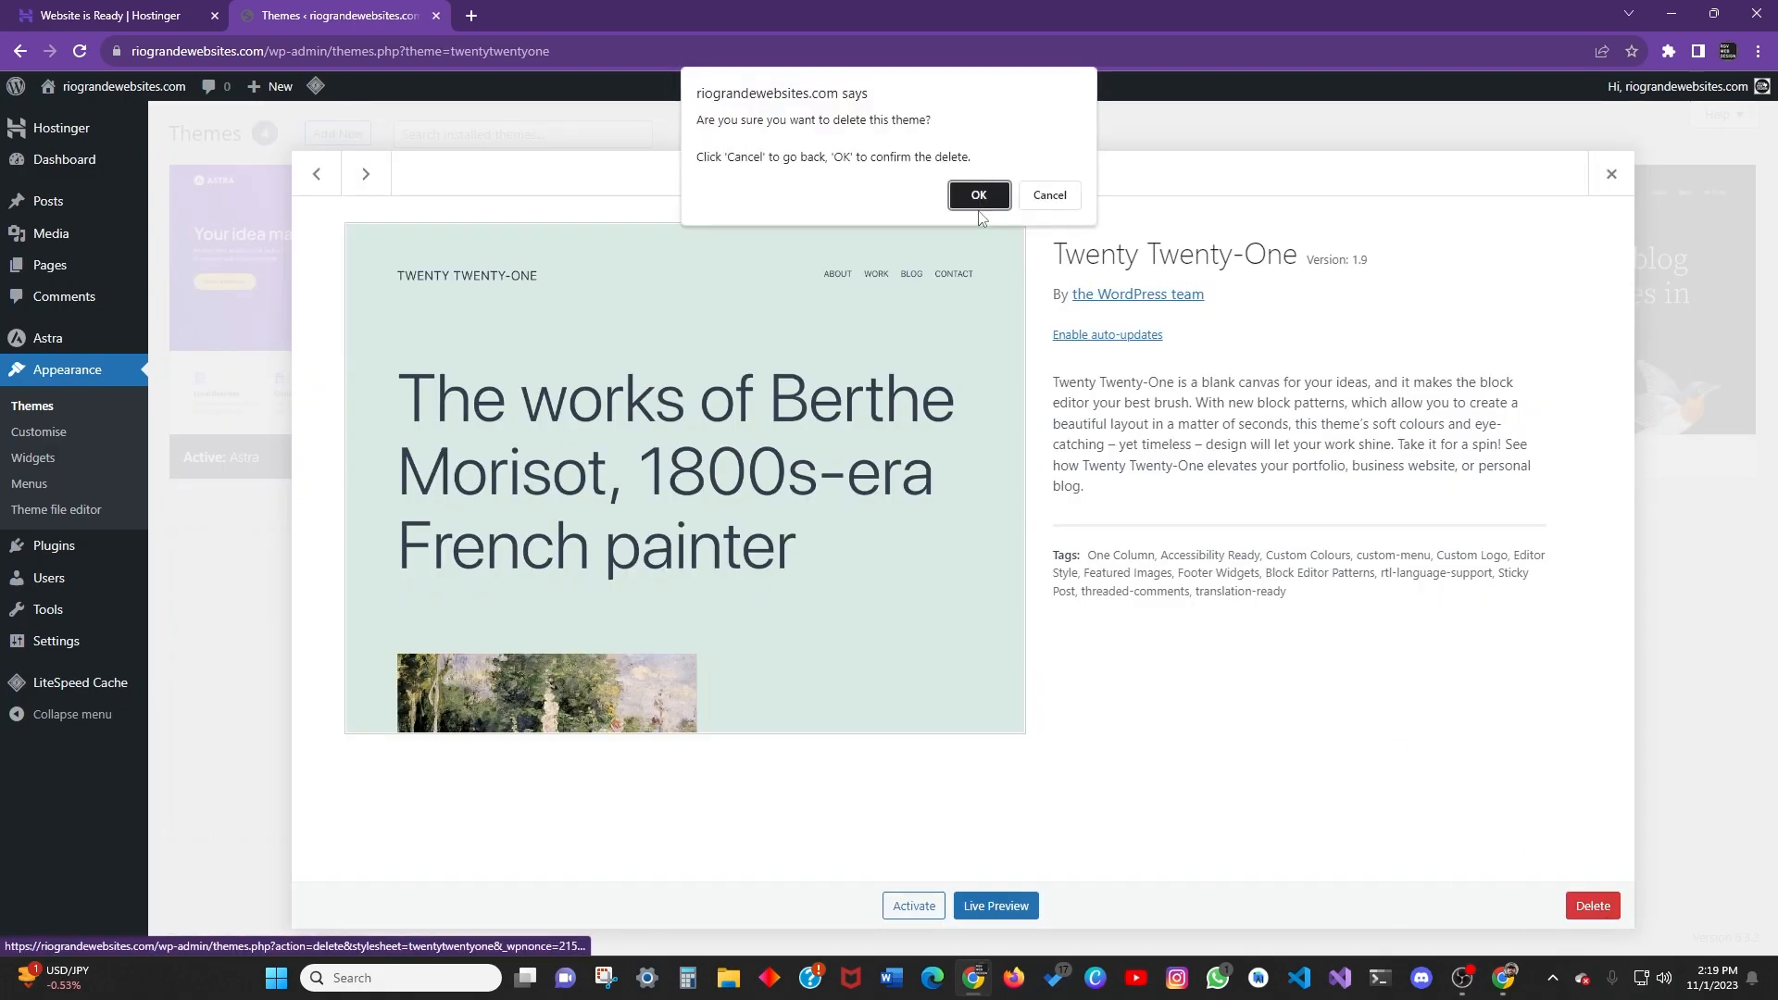
pyautogui.click(979, 196)
pyautogui.click(708, 287)
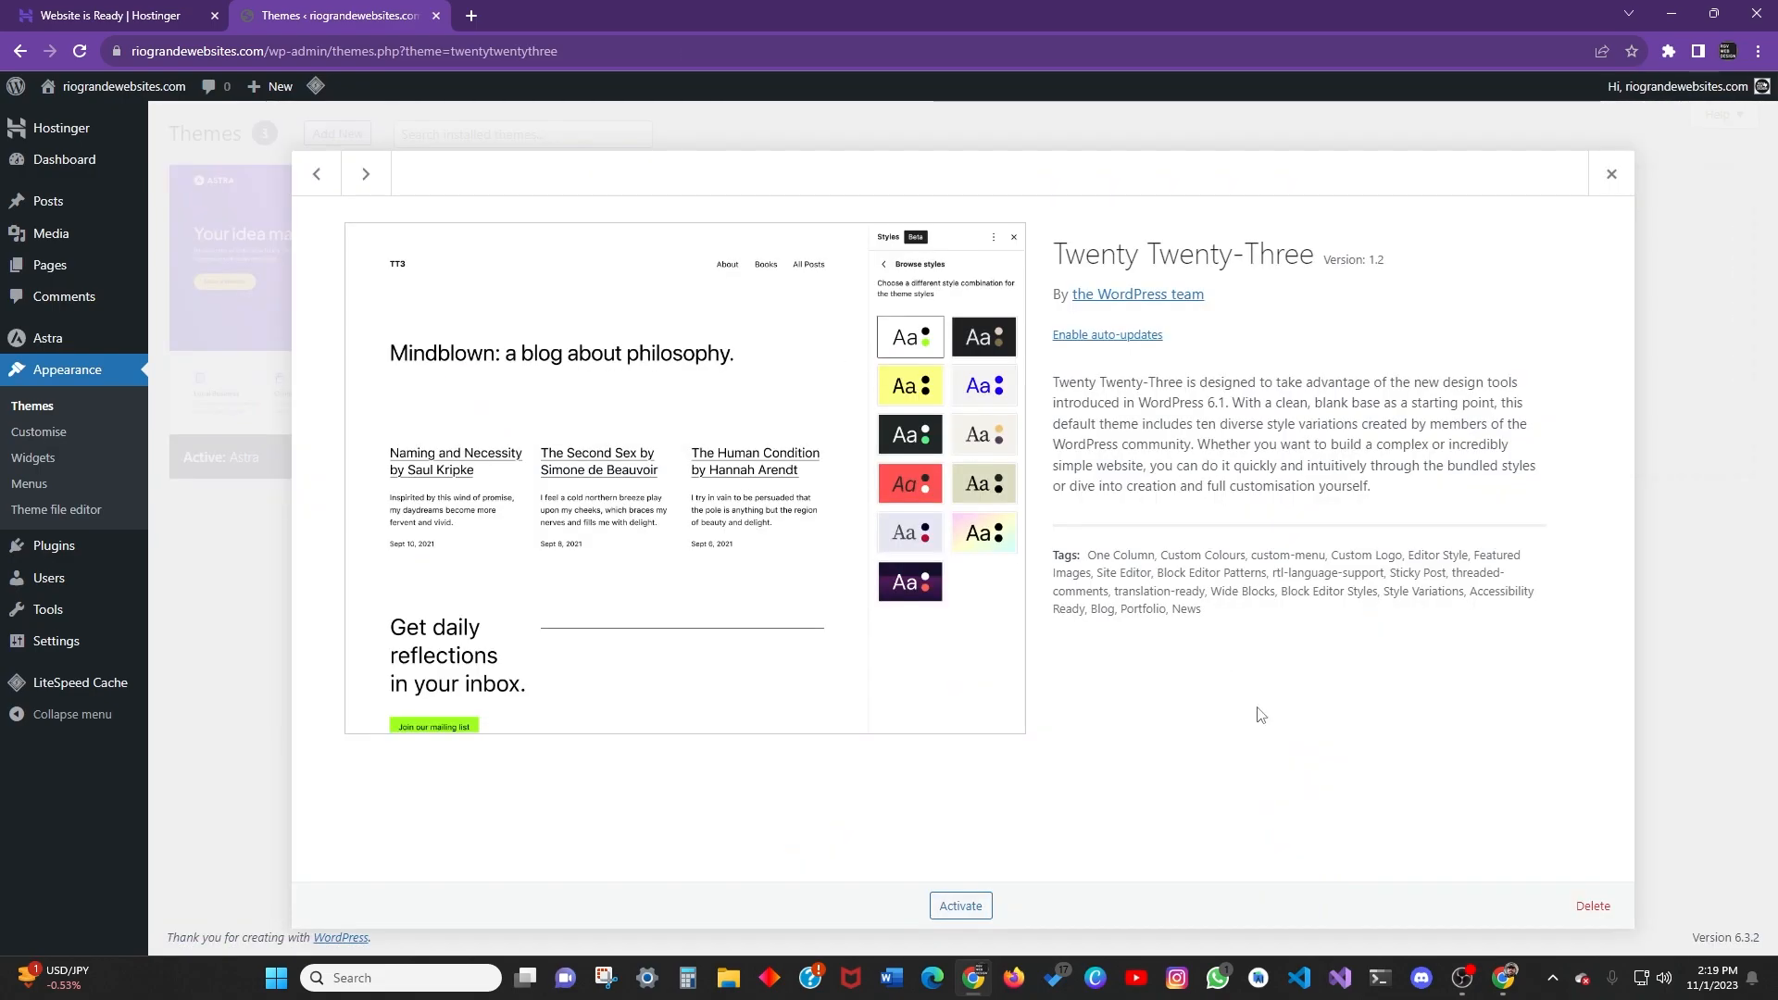
pyautogui.click(1593, 905)
pyautogui.click(978, 195)
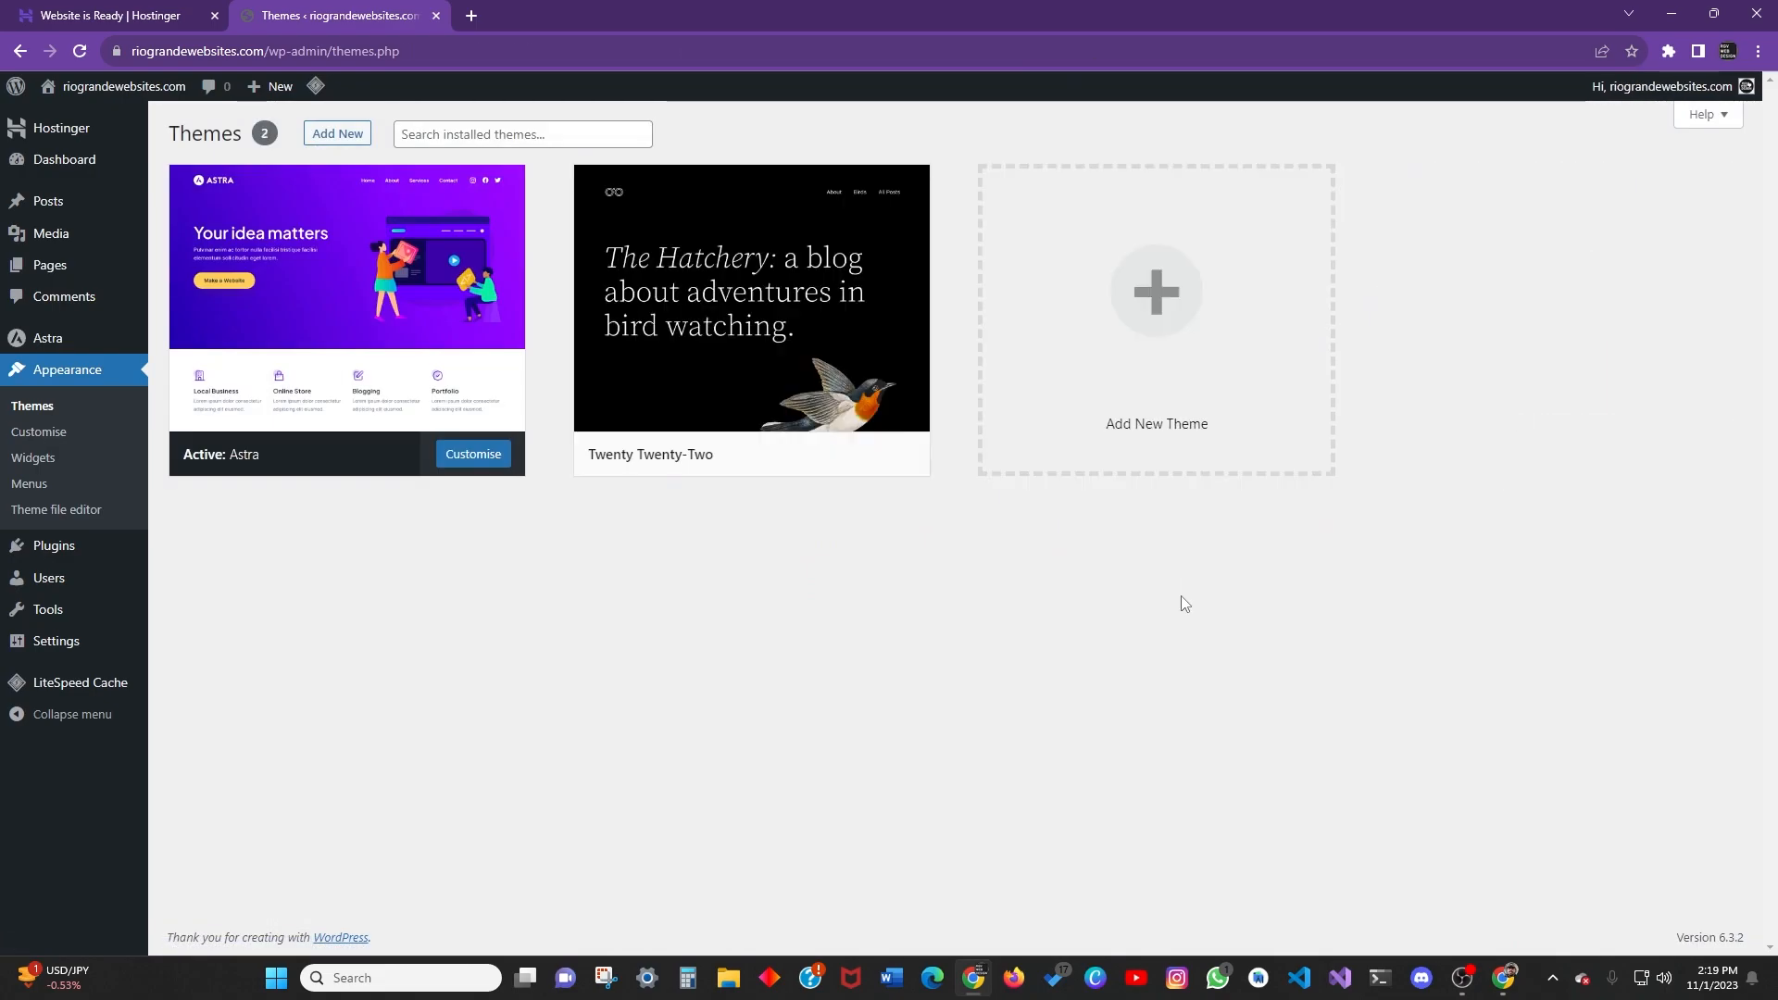
pyautogui.click(845, 288)
pyautogui.click(1592, 906)
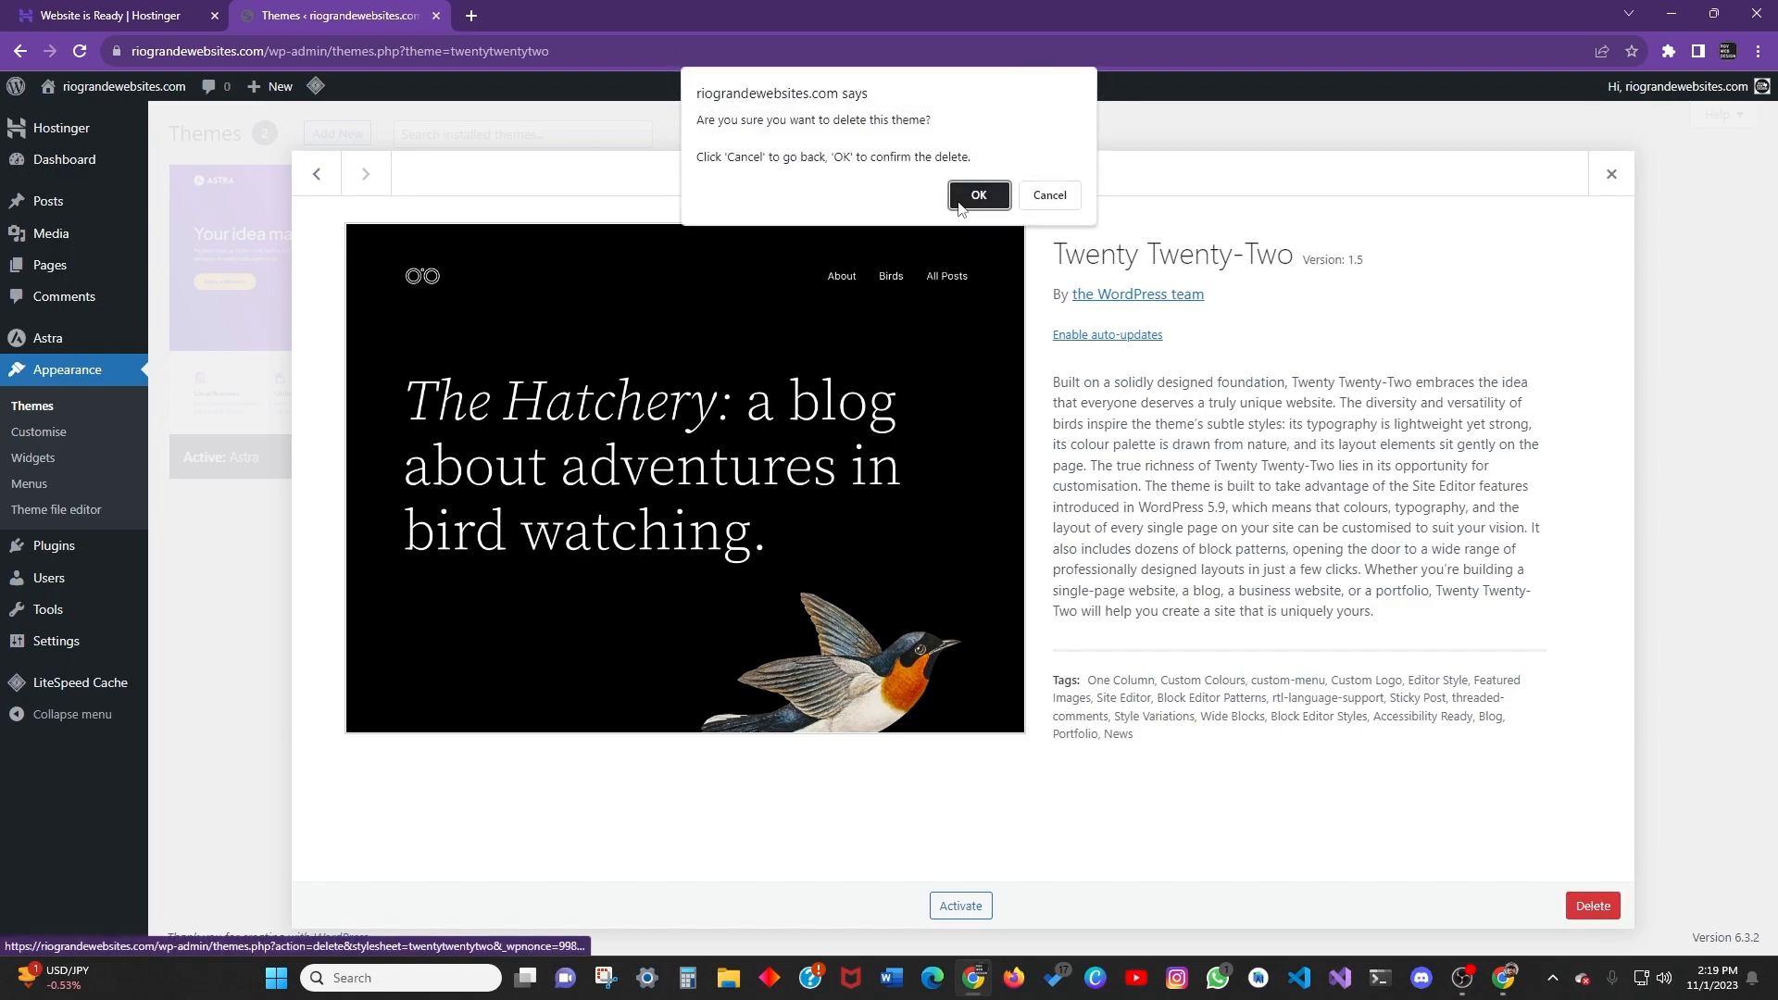
pyautogui.click(979, 196)
pyautogui.click(219, 365)
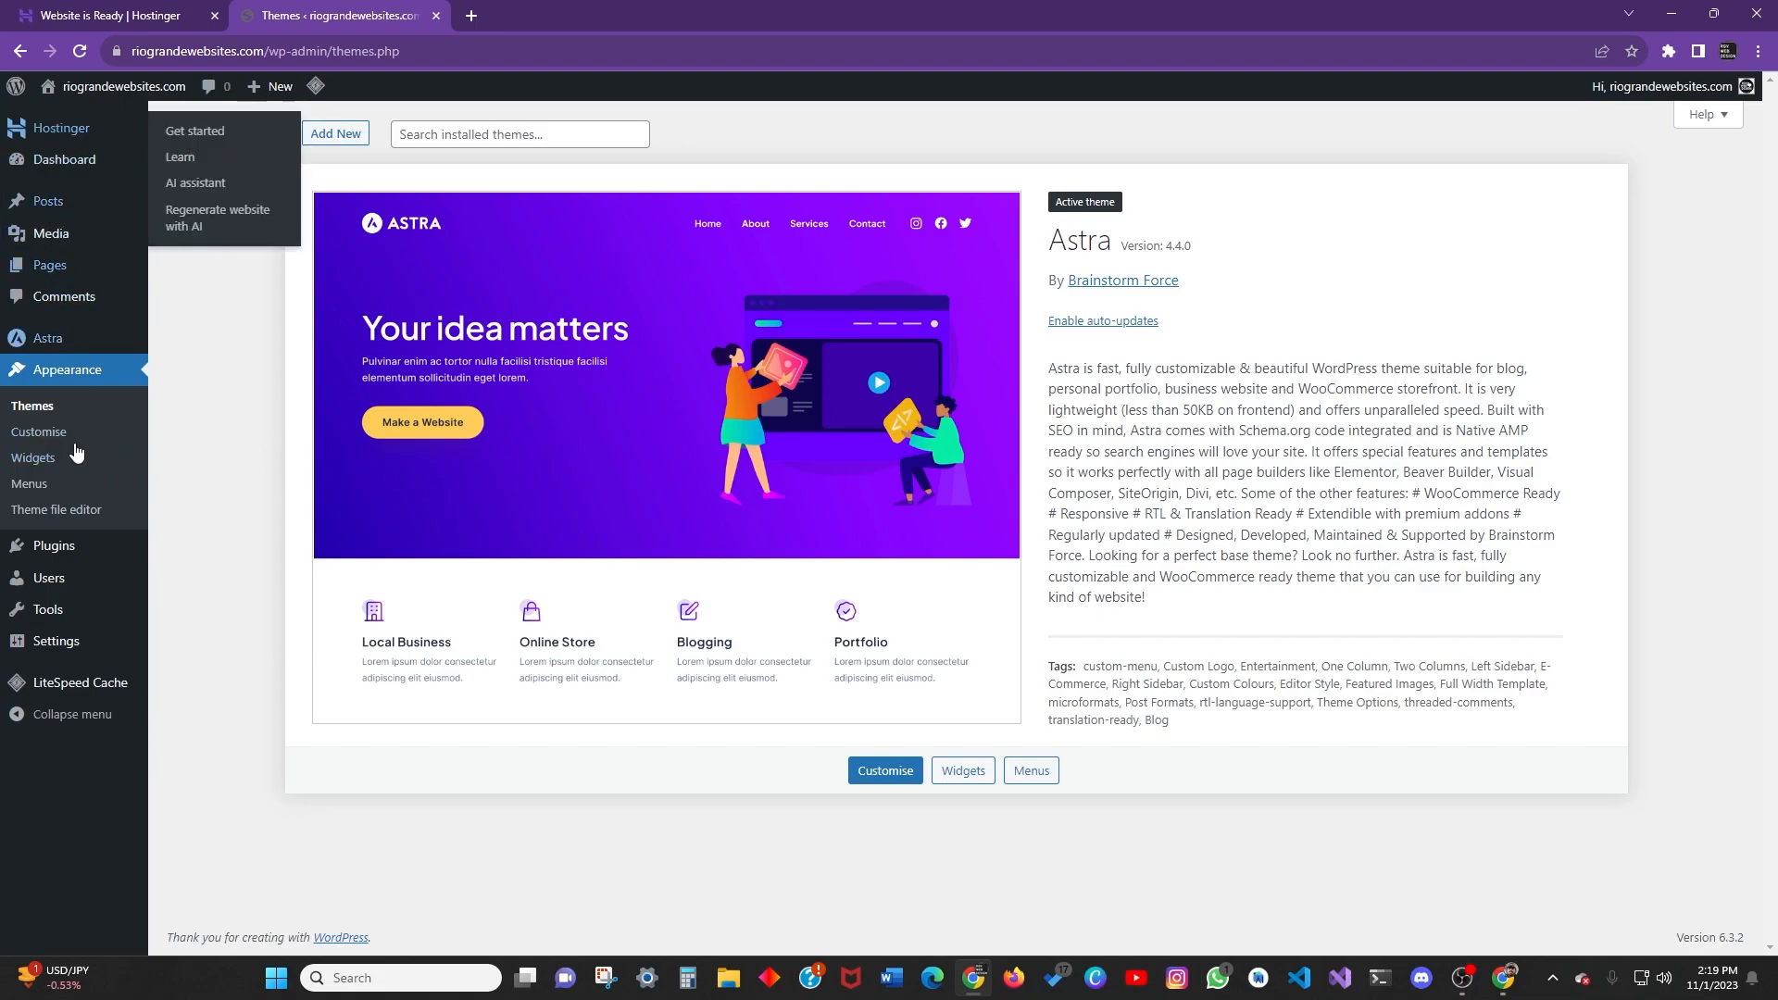
pyautogui.moveTo(128, 341)
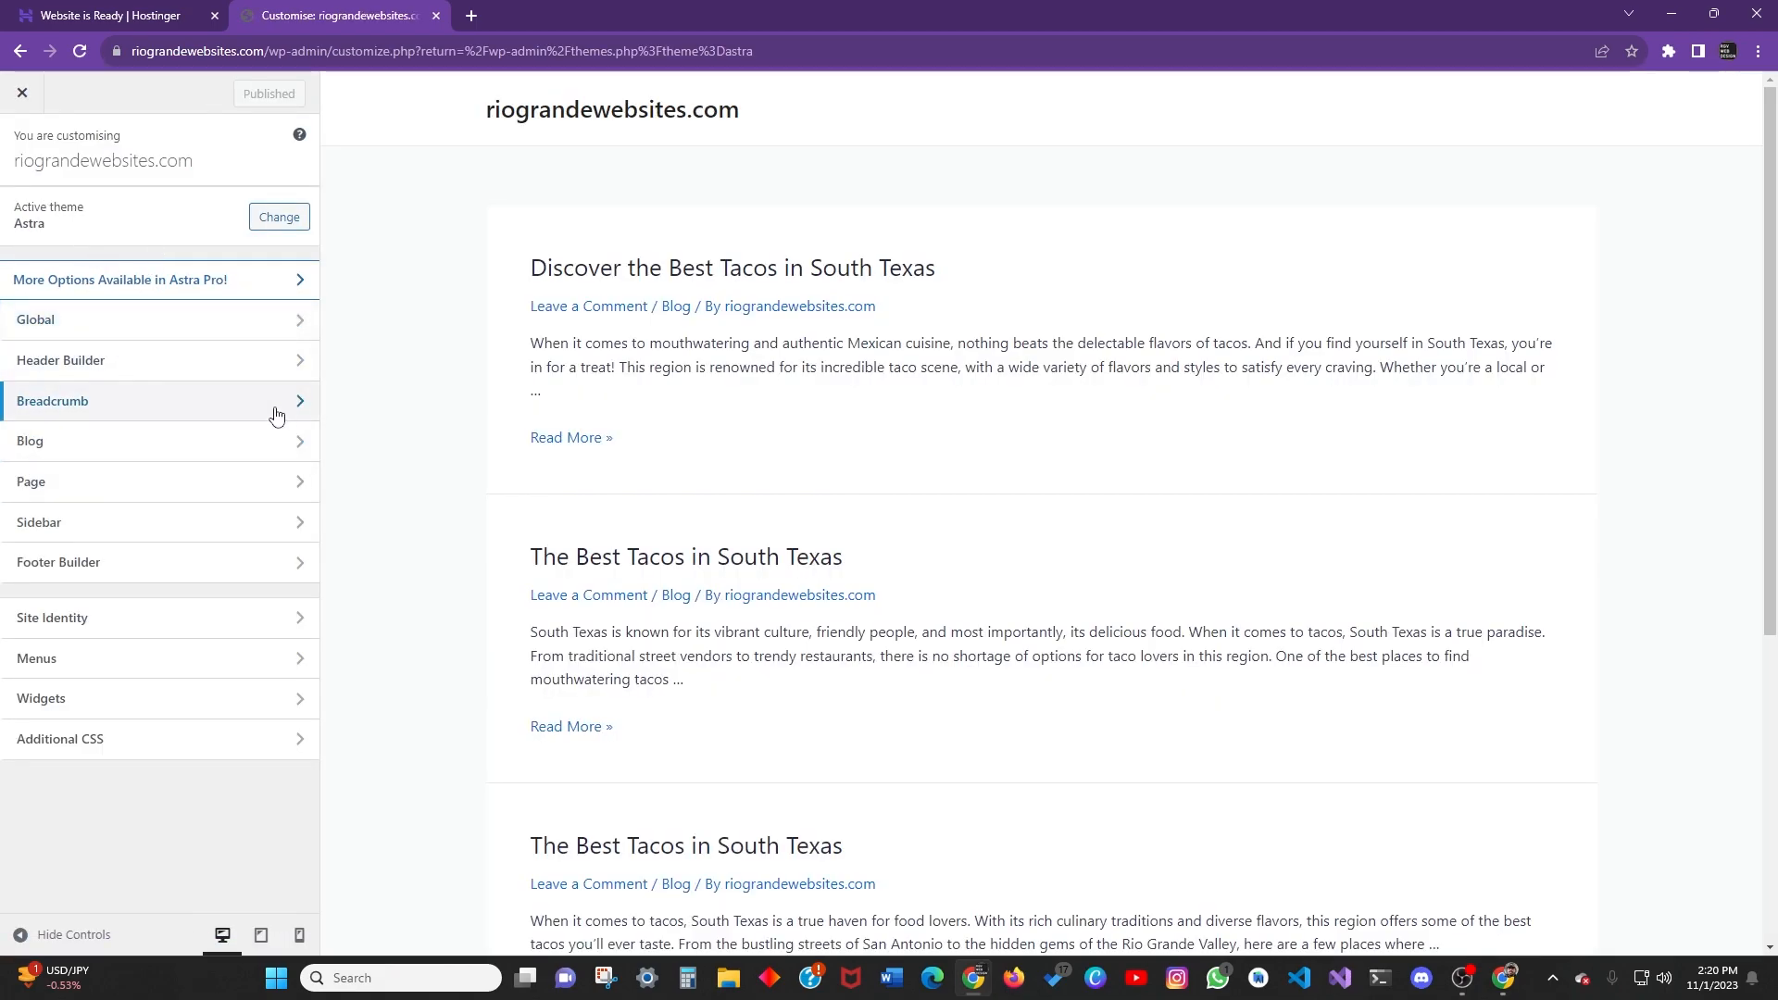
pyautogui.scroll(-3, 385, 341)
pyautogui.scroll(3, 524, 468)
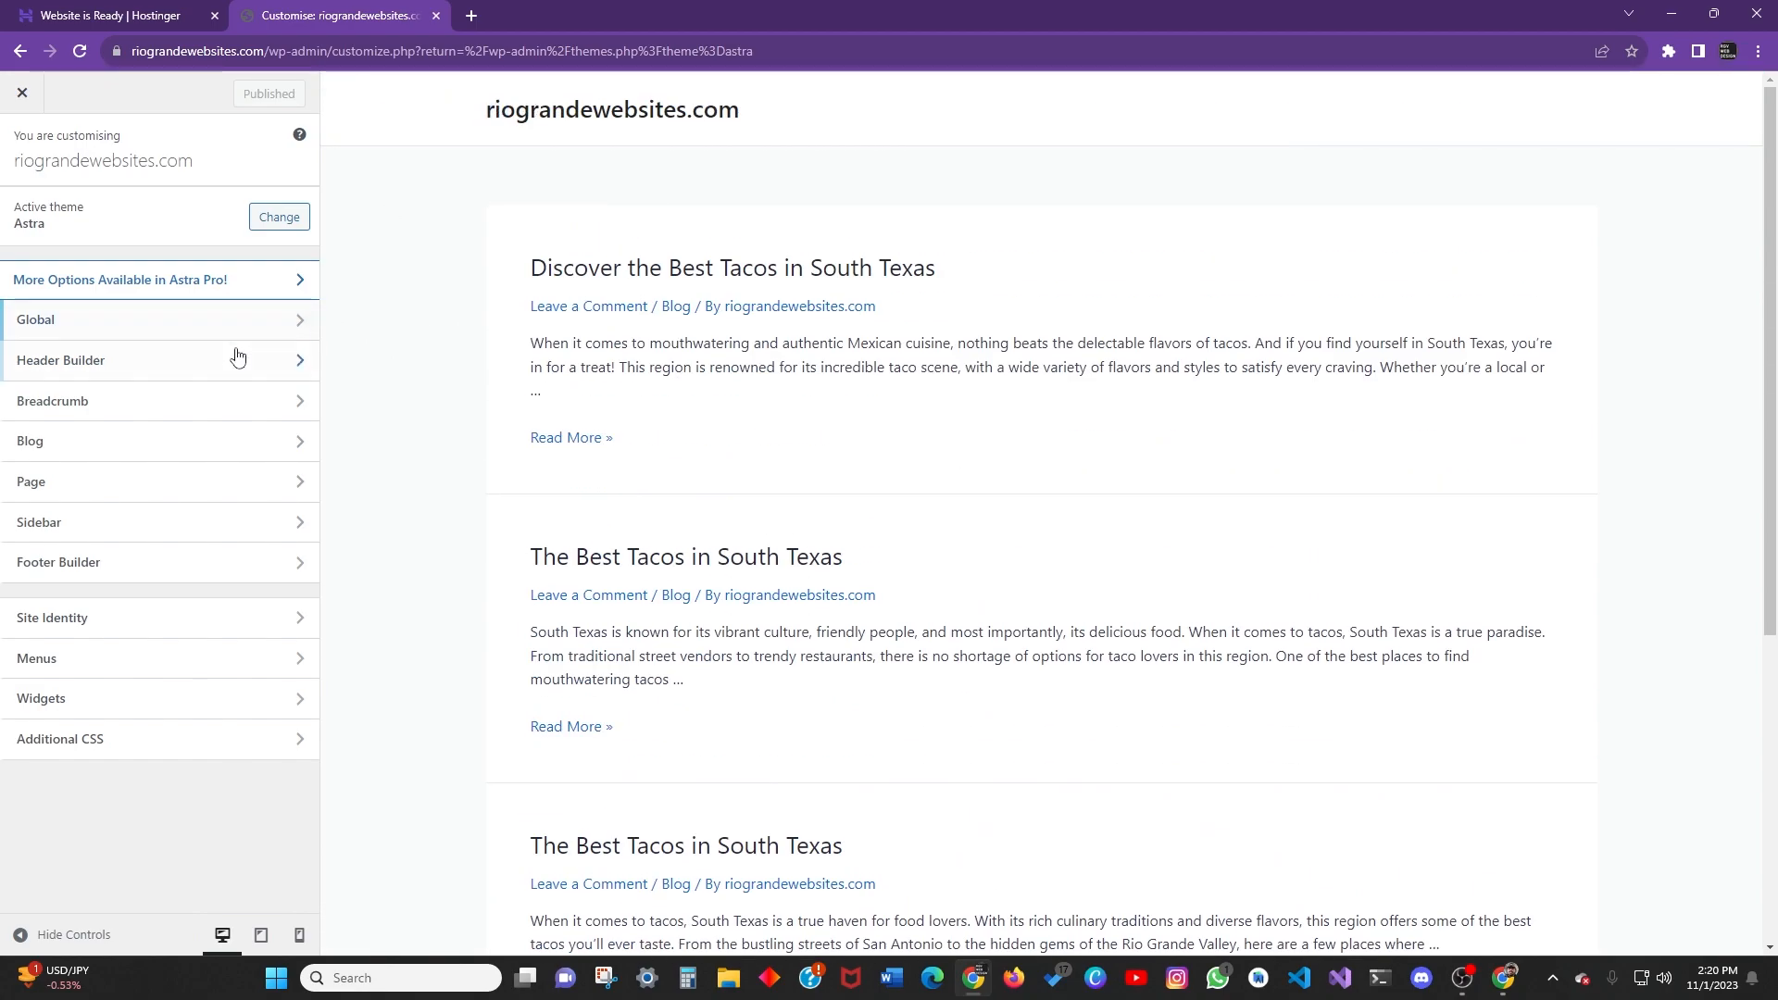
pyautogui.scroll(-5, 555, 565)
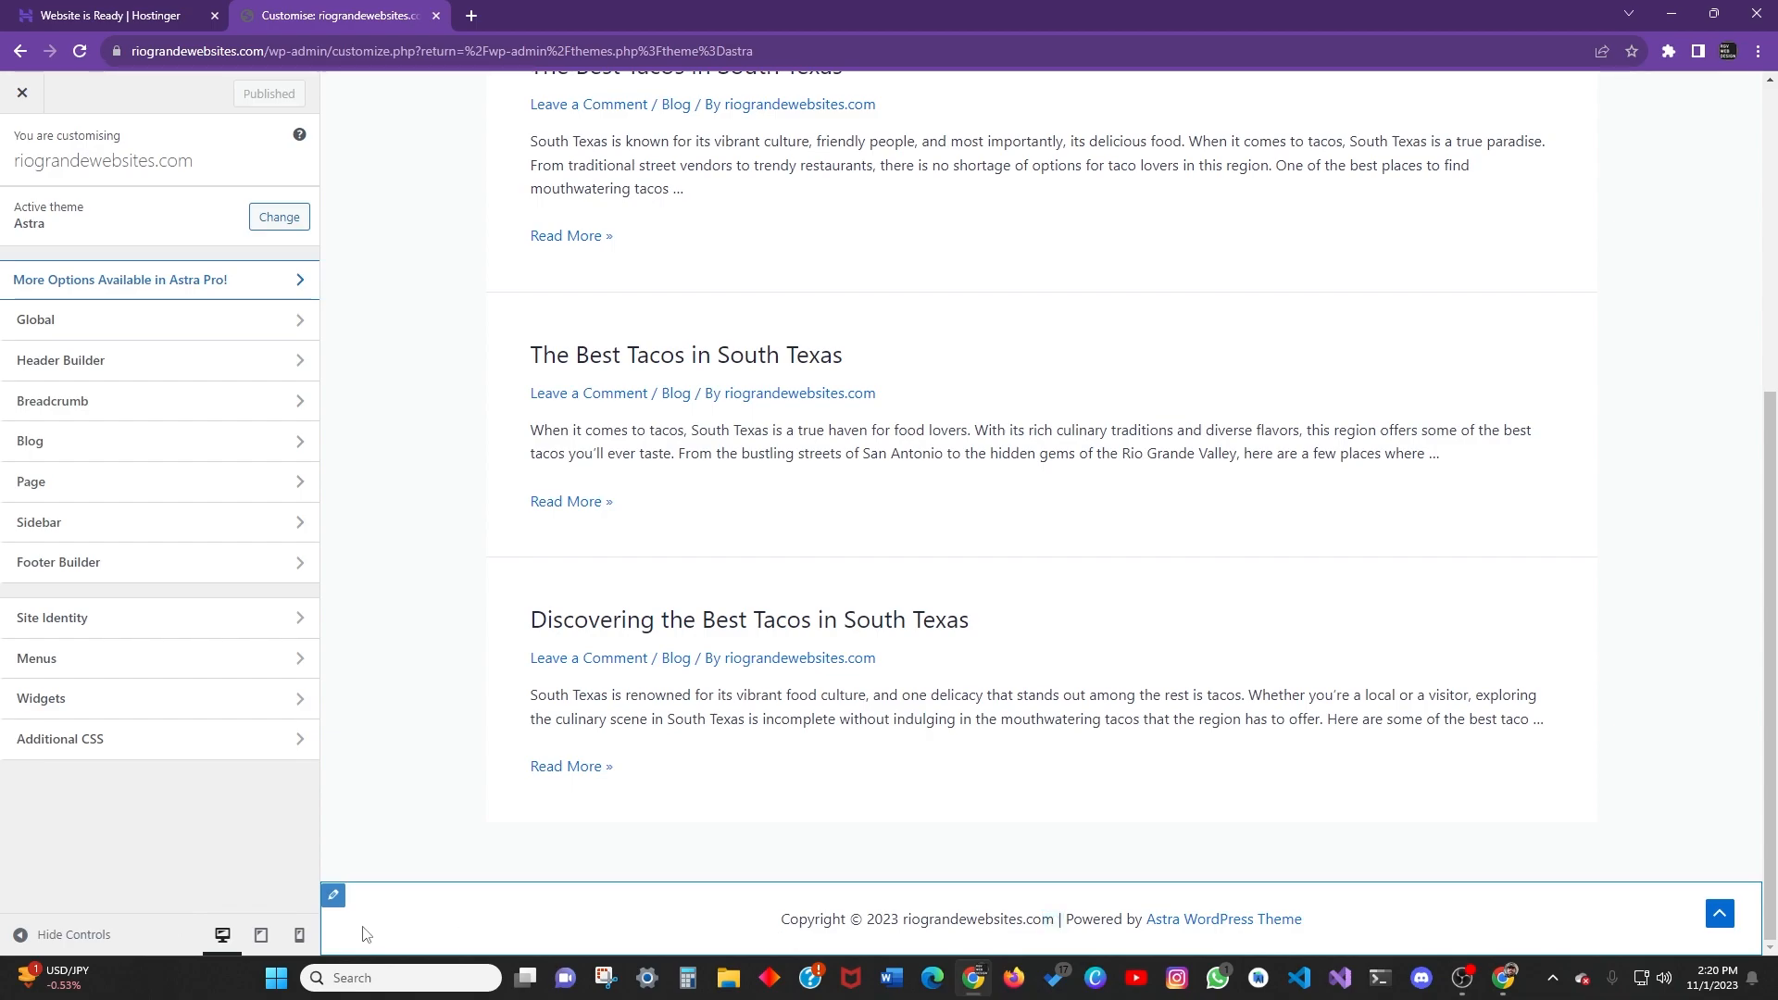
pyautogui.scroll(1, 364, 926)
pyautogui.scroll(5, 484, 290)
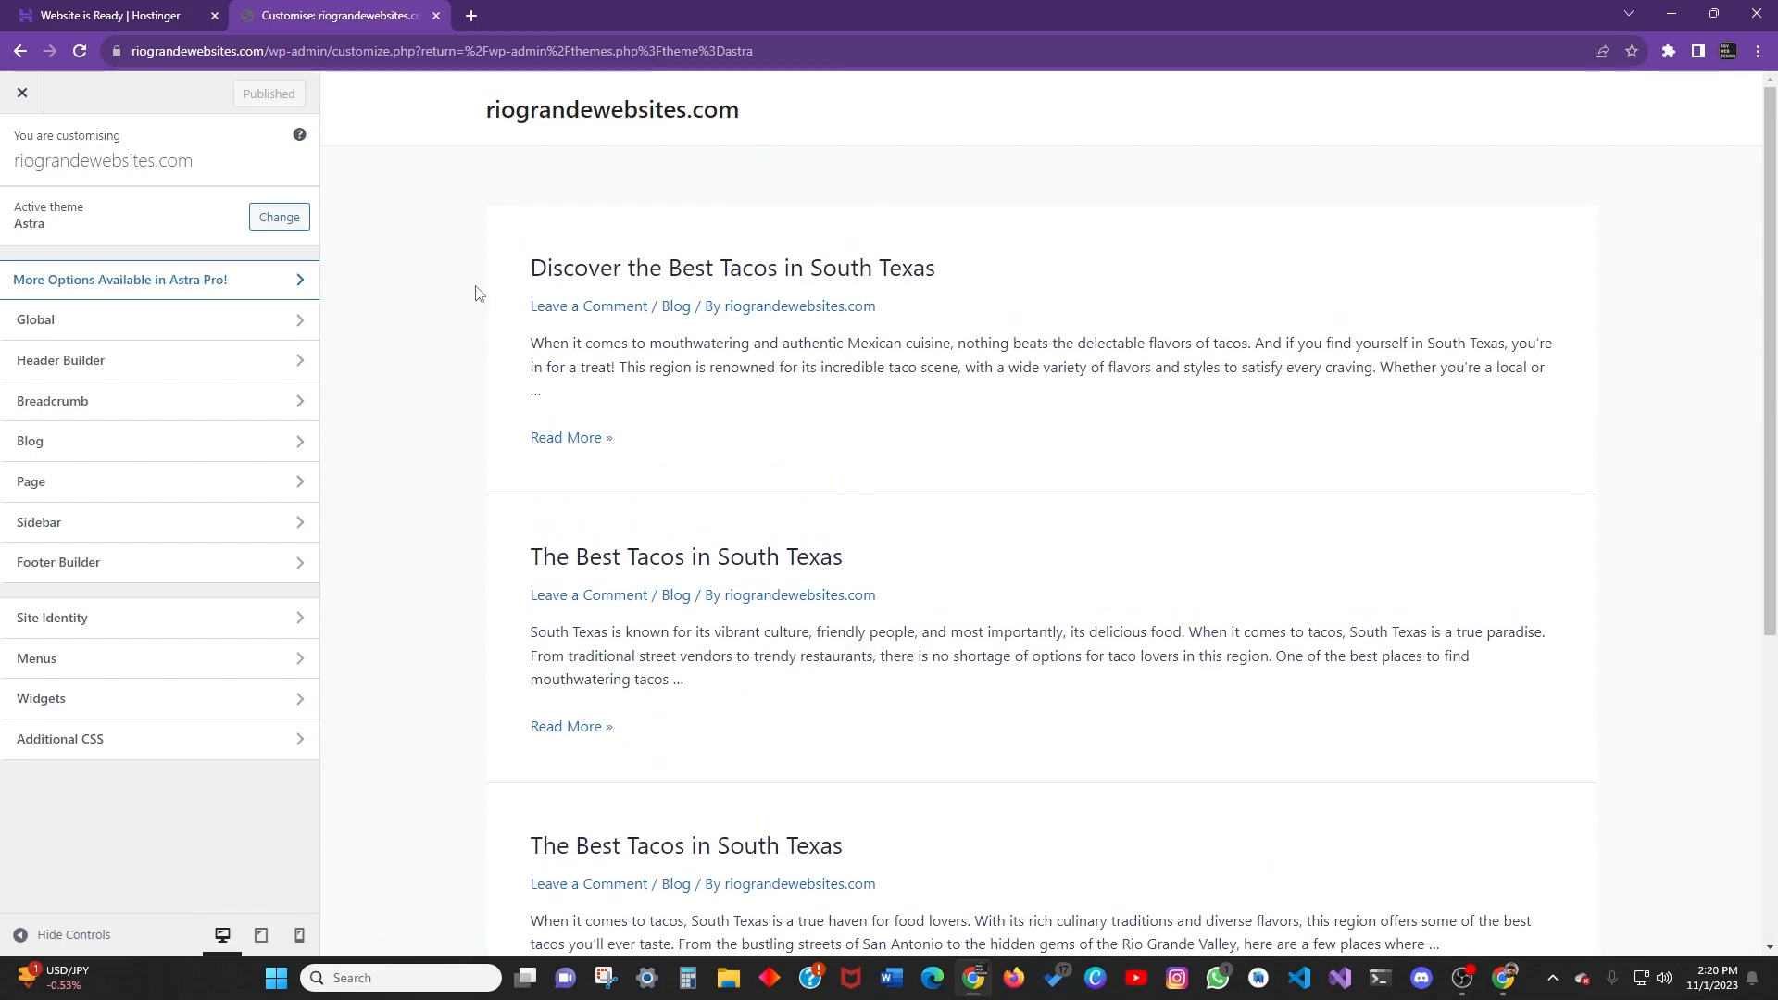
pyautogui.scroll(-5, 521, 428)
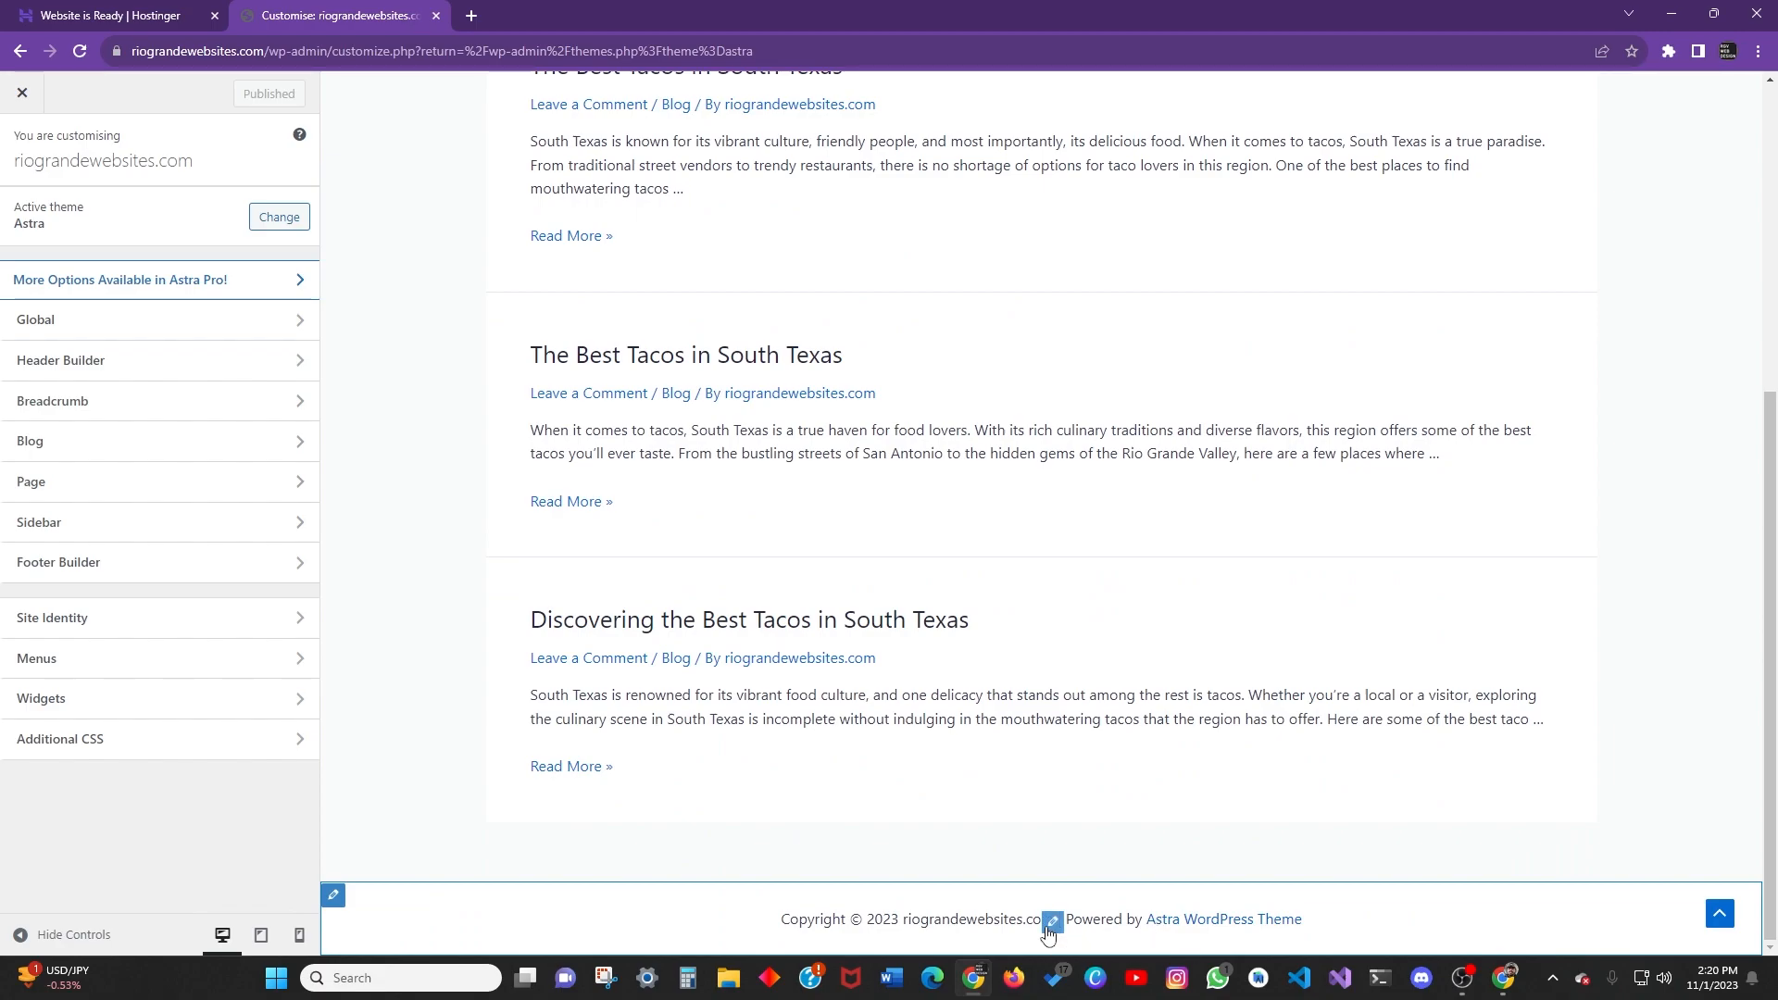
pyautogui.click(1050, 923)
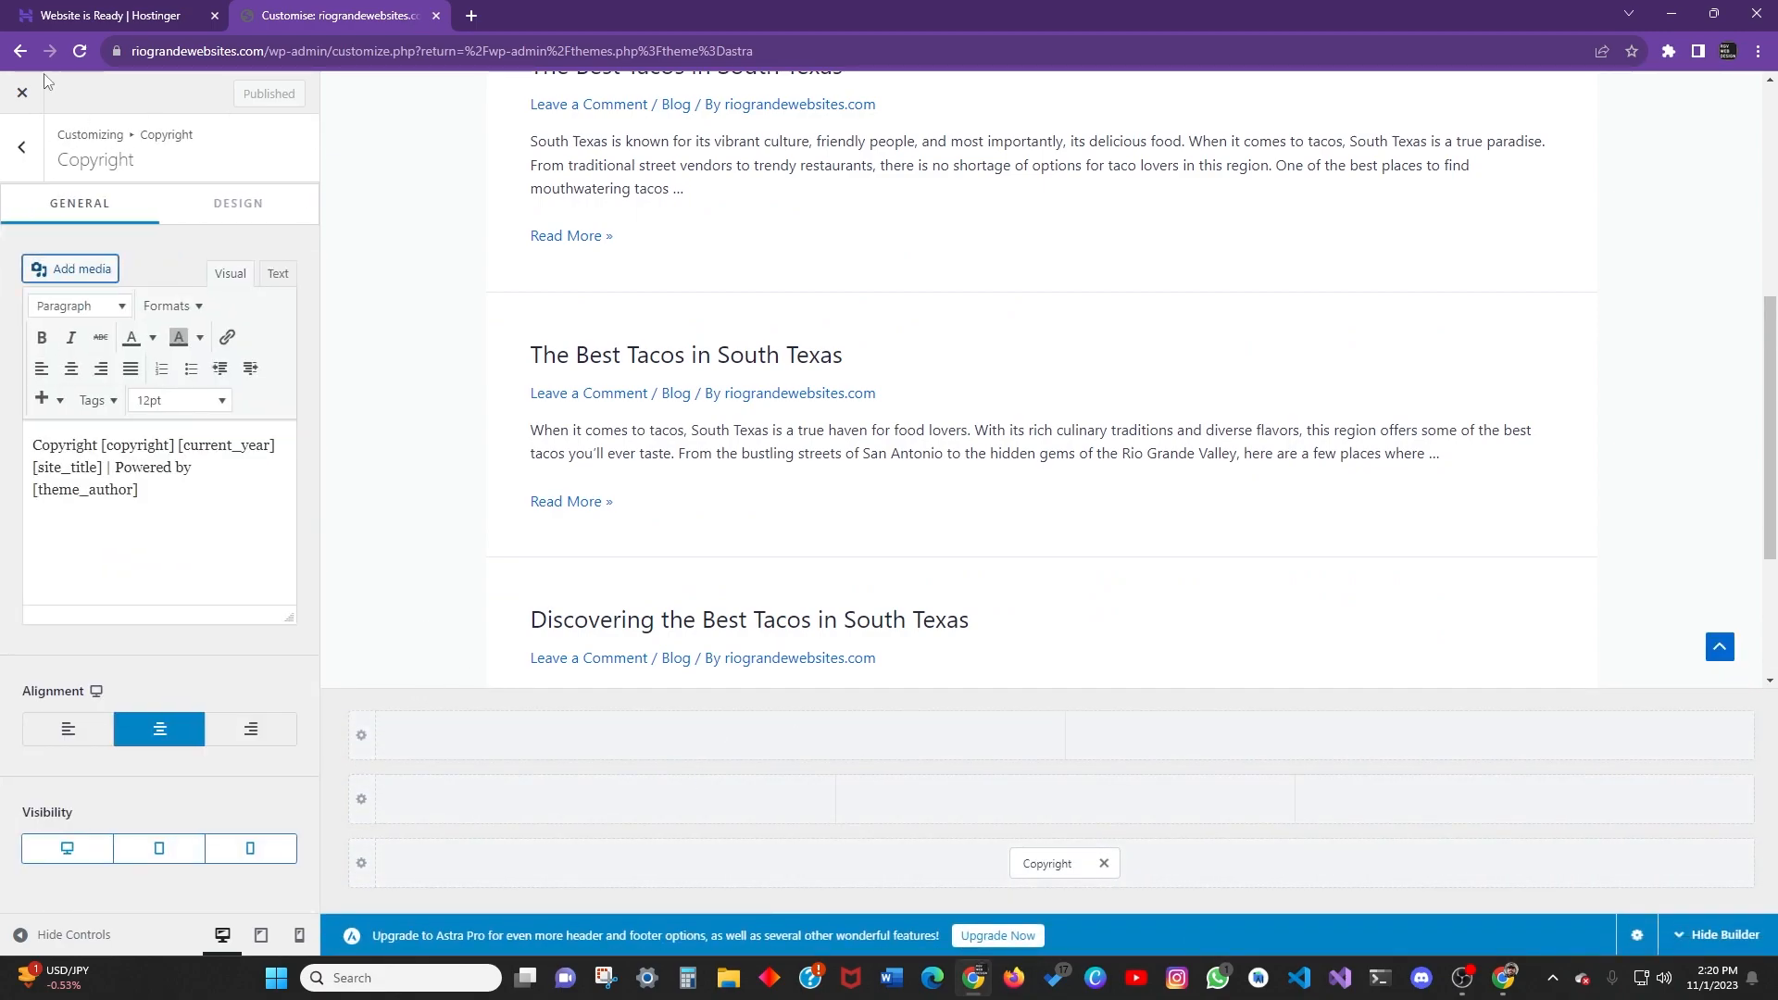
pyautogui.click(21, 146)
pyautogui.click(20, 146)
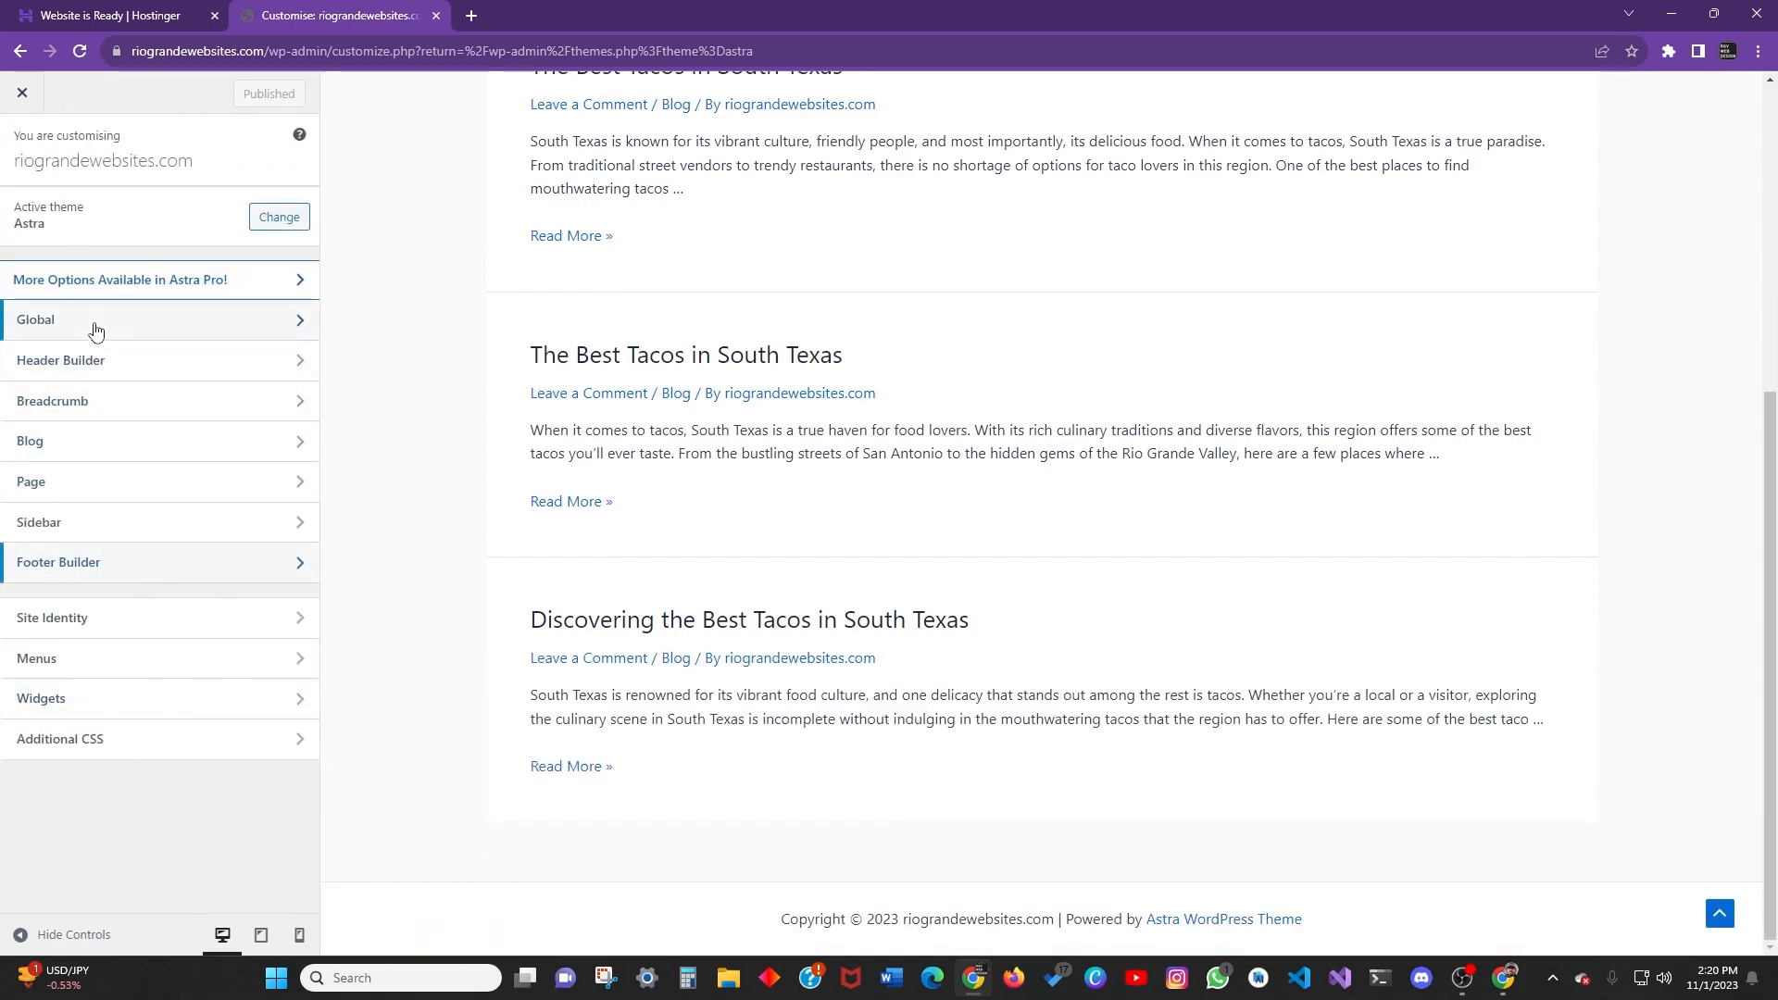
pyautogui.click(148, 221)
pyautogui.press('Escape')
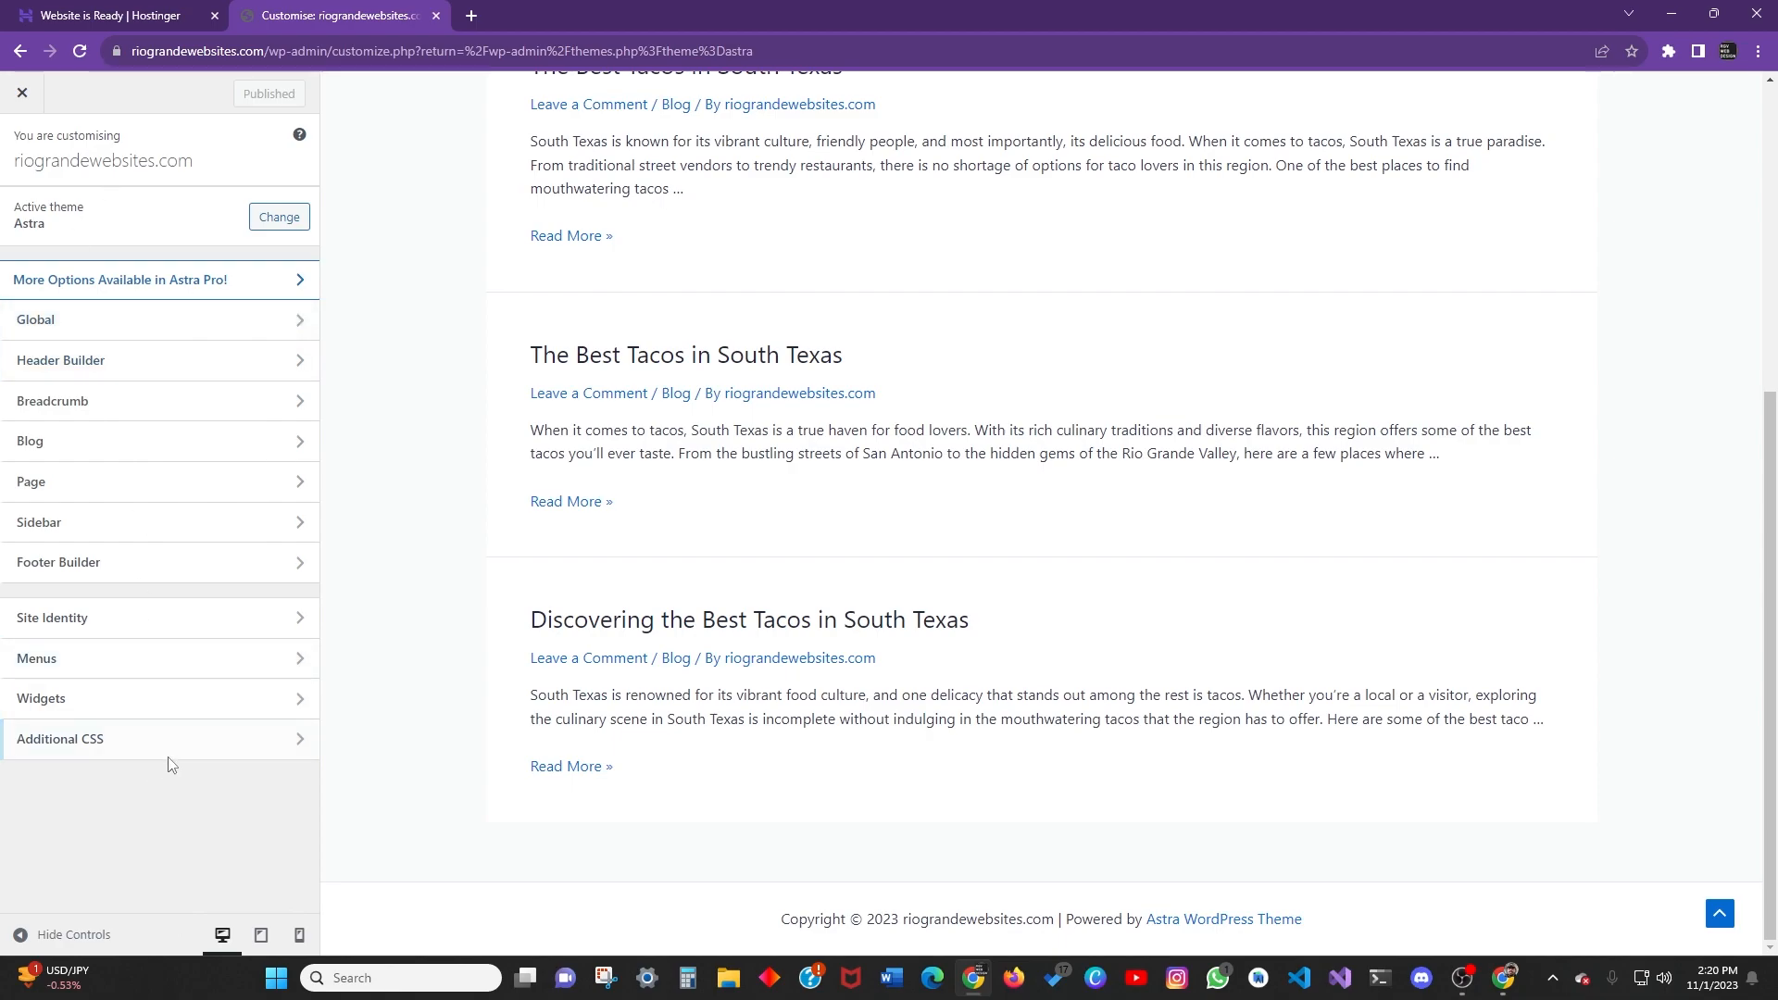
# Review Astra's Global Typography and Colours settings without changes, ending on the Global list.
pyautogui.click(87, 324)
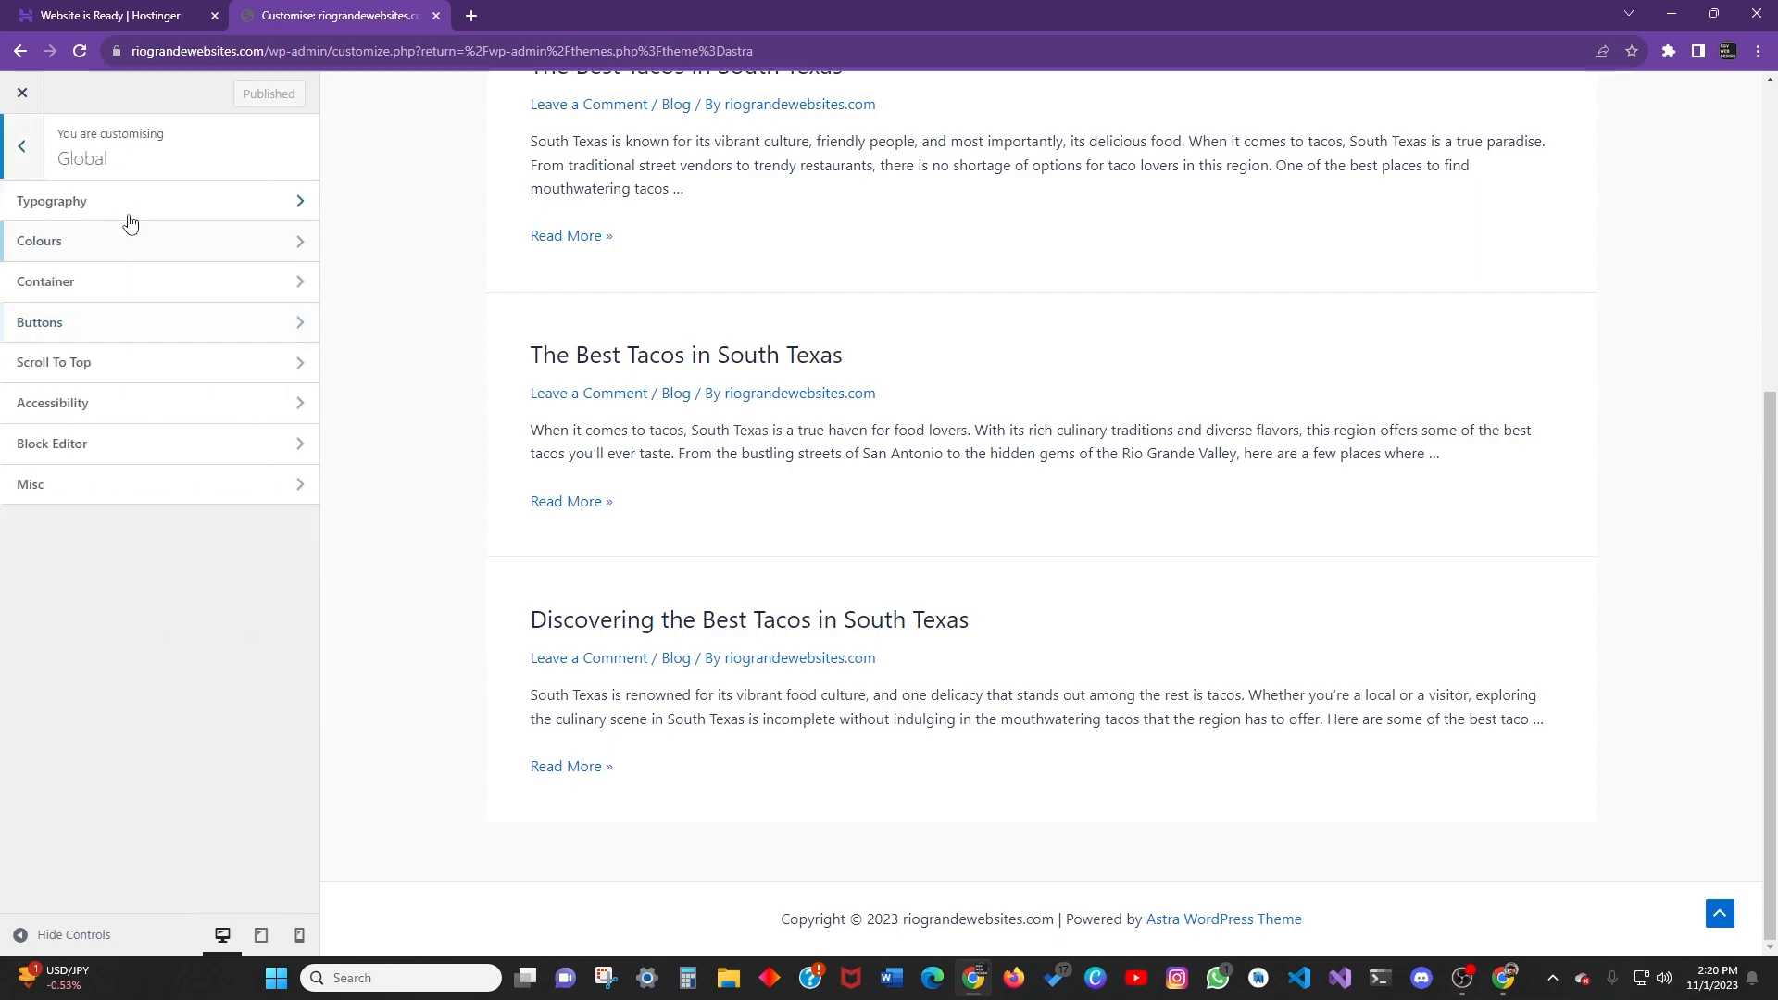
pyautogui.click(97, 210)
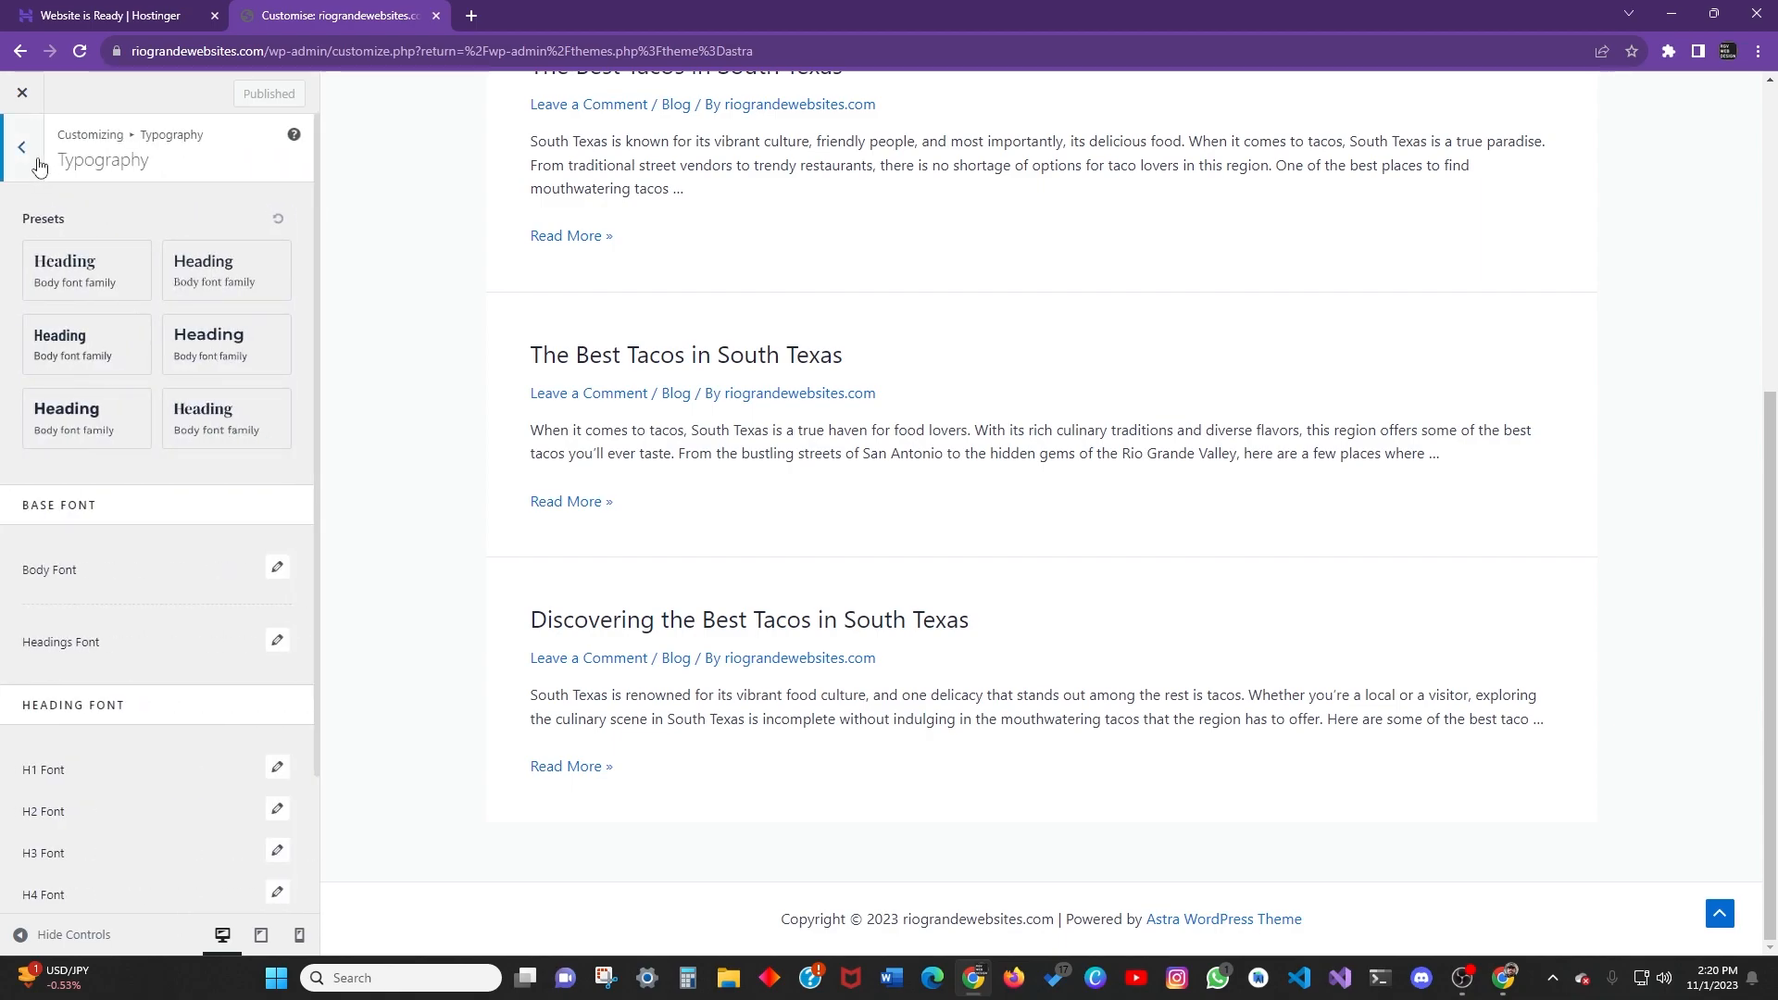
pyautogui.click(21, 148)
pyautogui.click(139, 208)
pyautogui.scroll(-5, 166, 426)
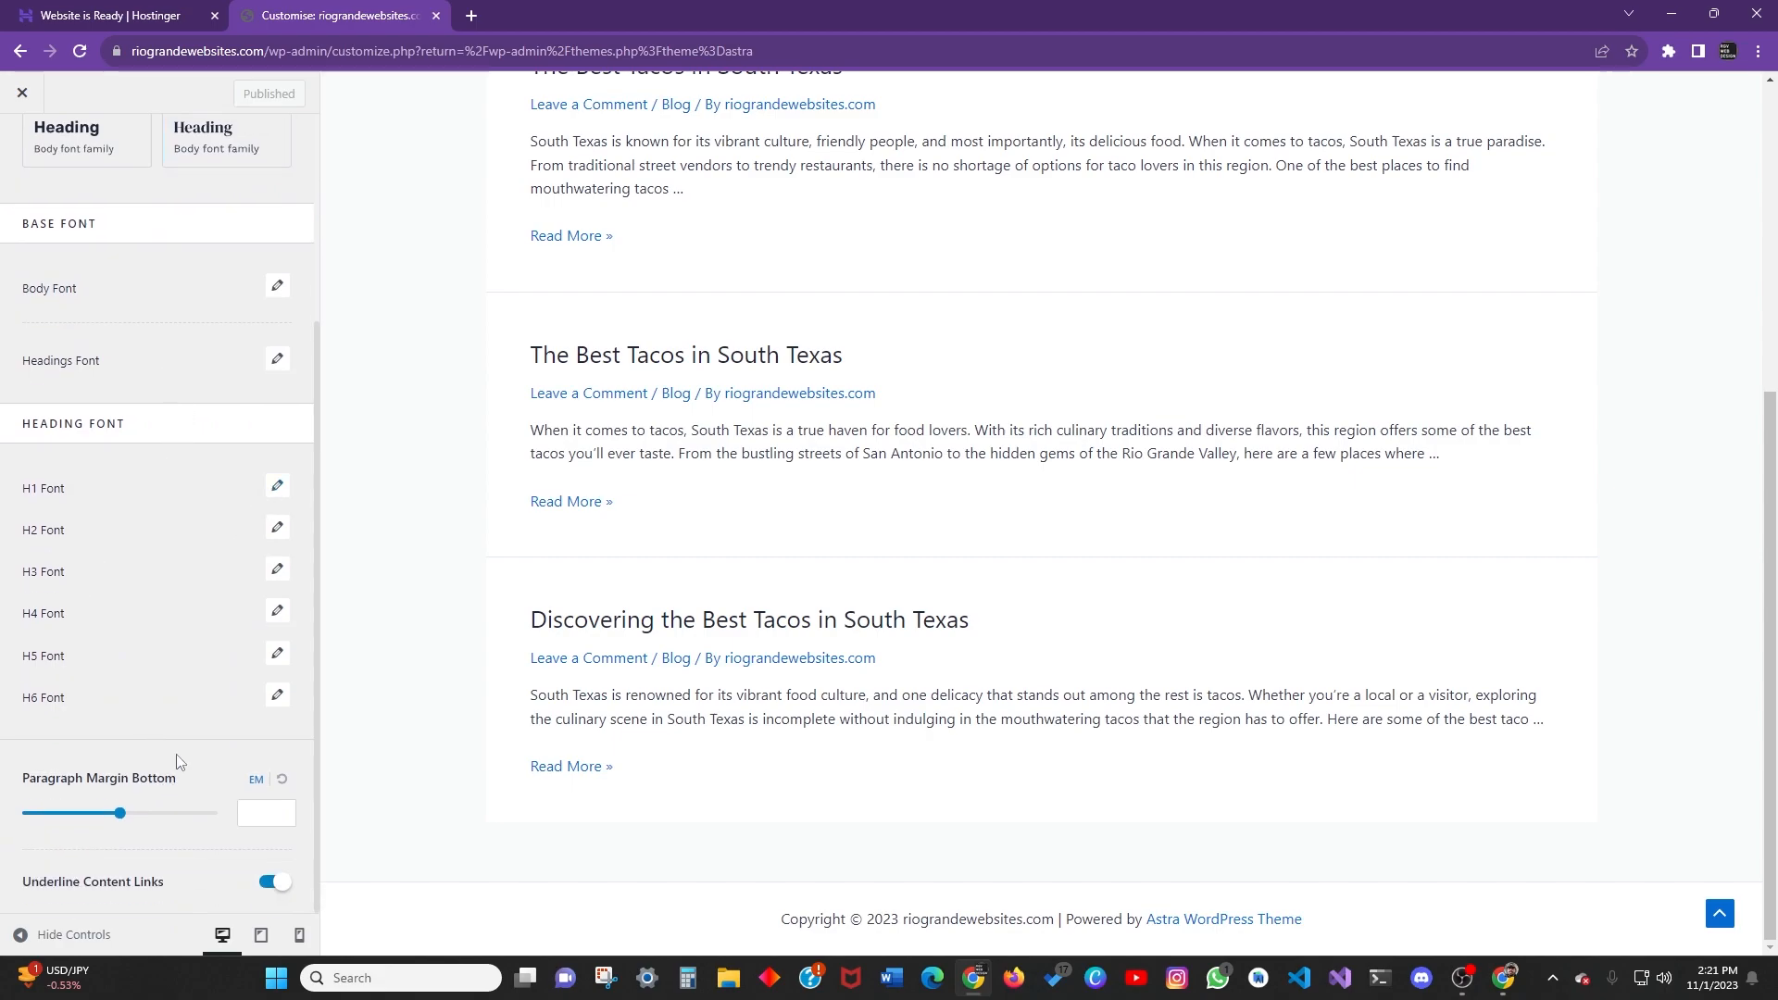
pyautogui.scroll(5, 138, 432)
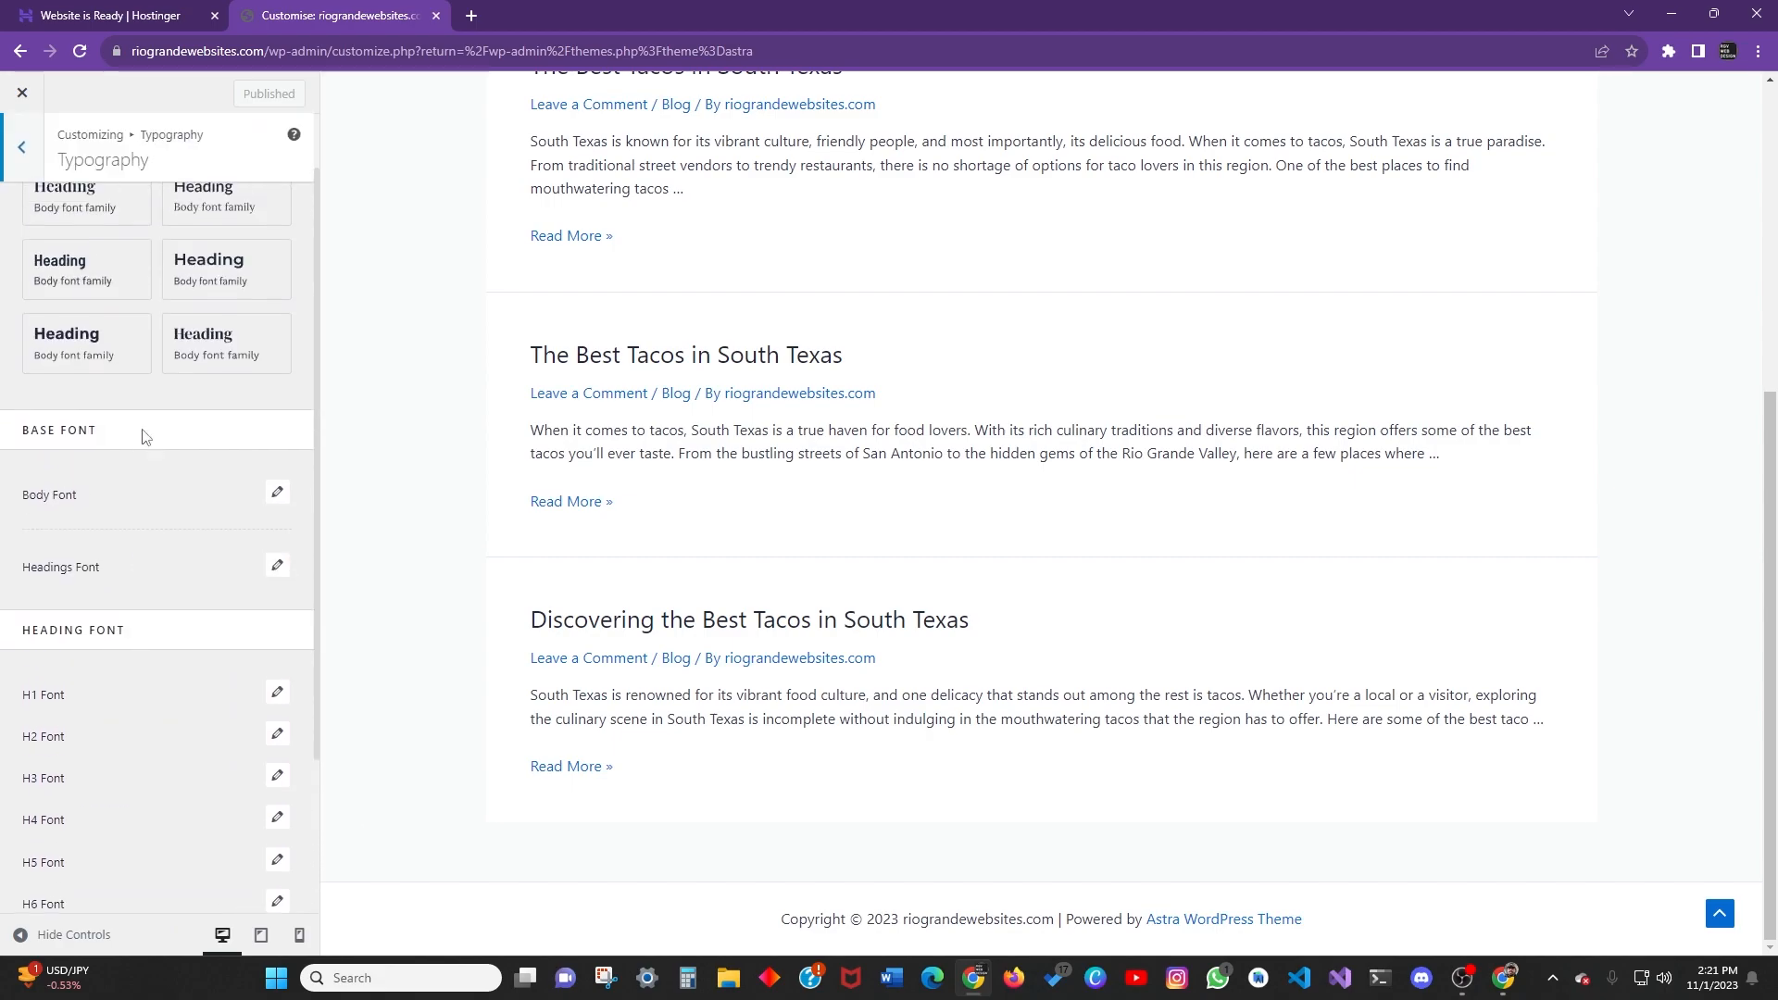
pyautogui.click(32, 154)
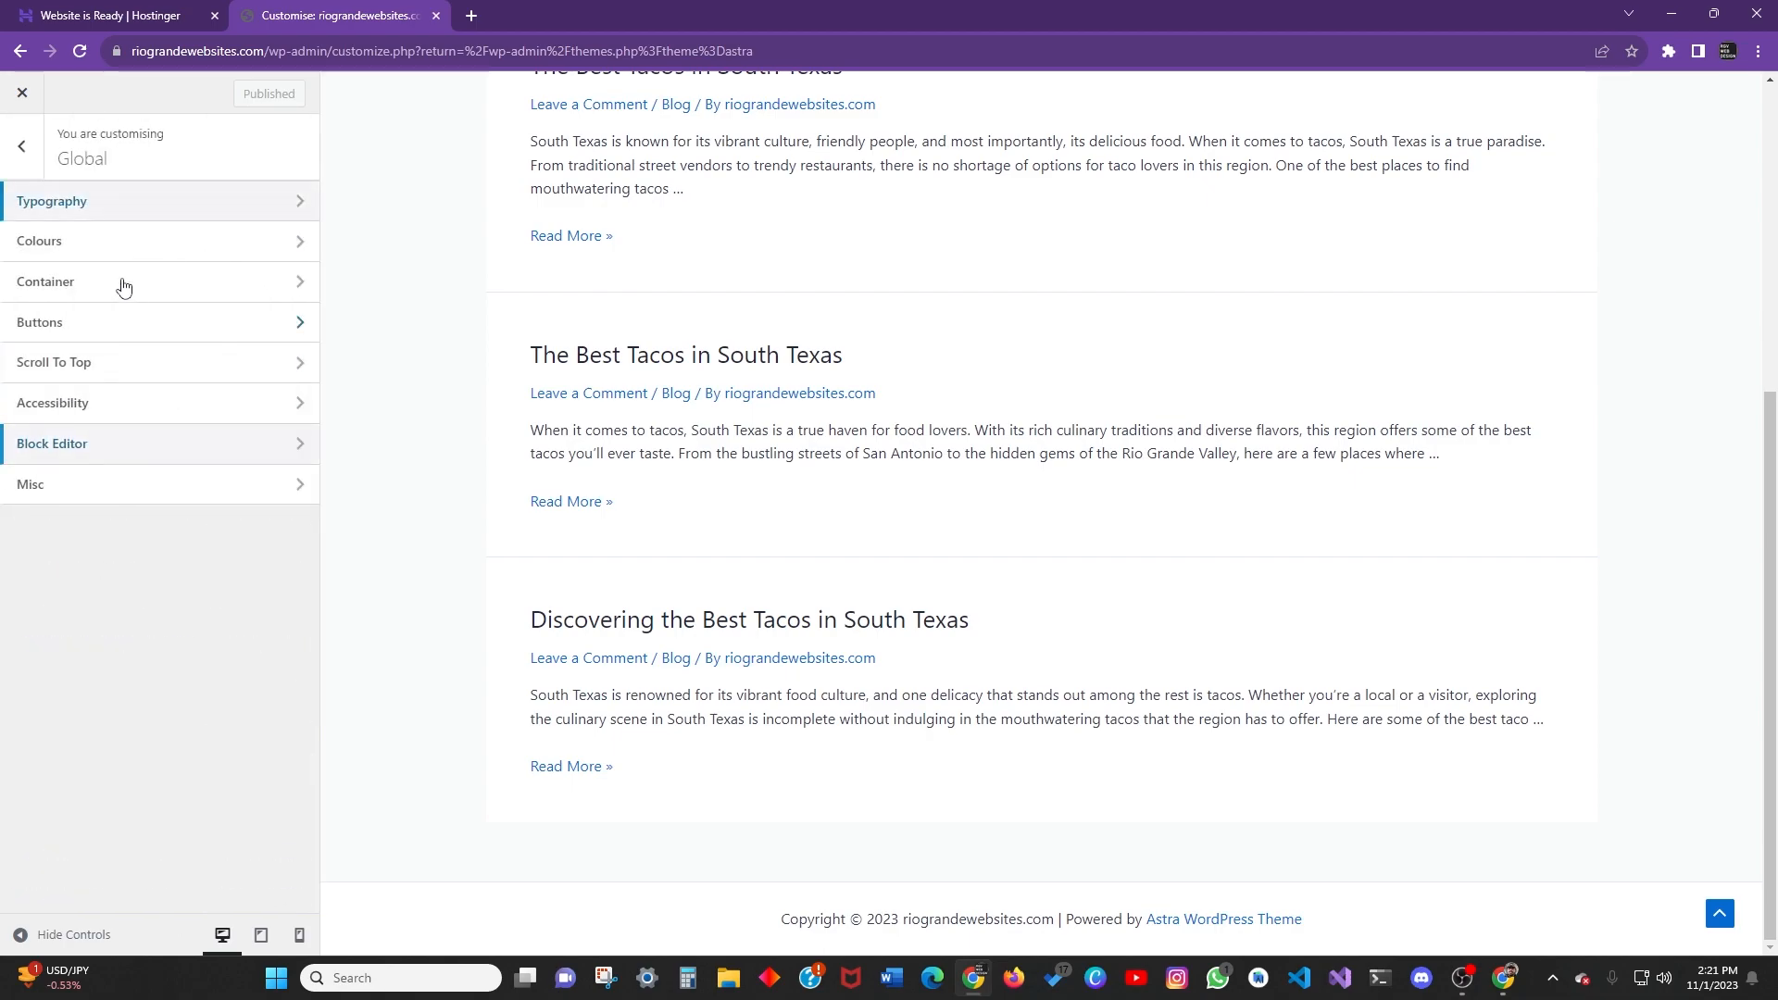
pyautogui.click(115, 244)
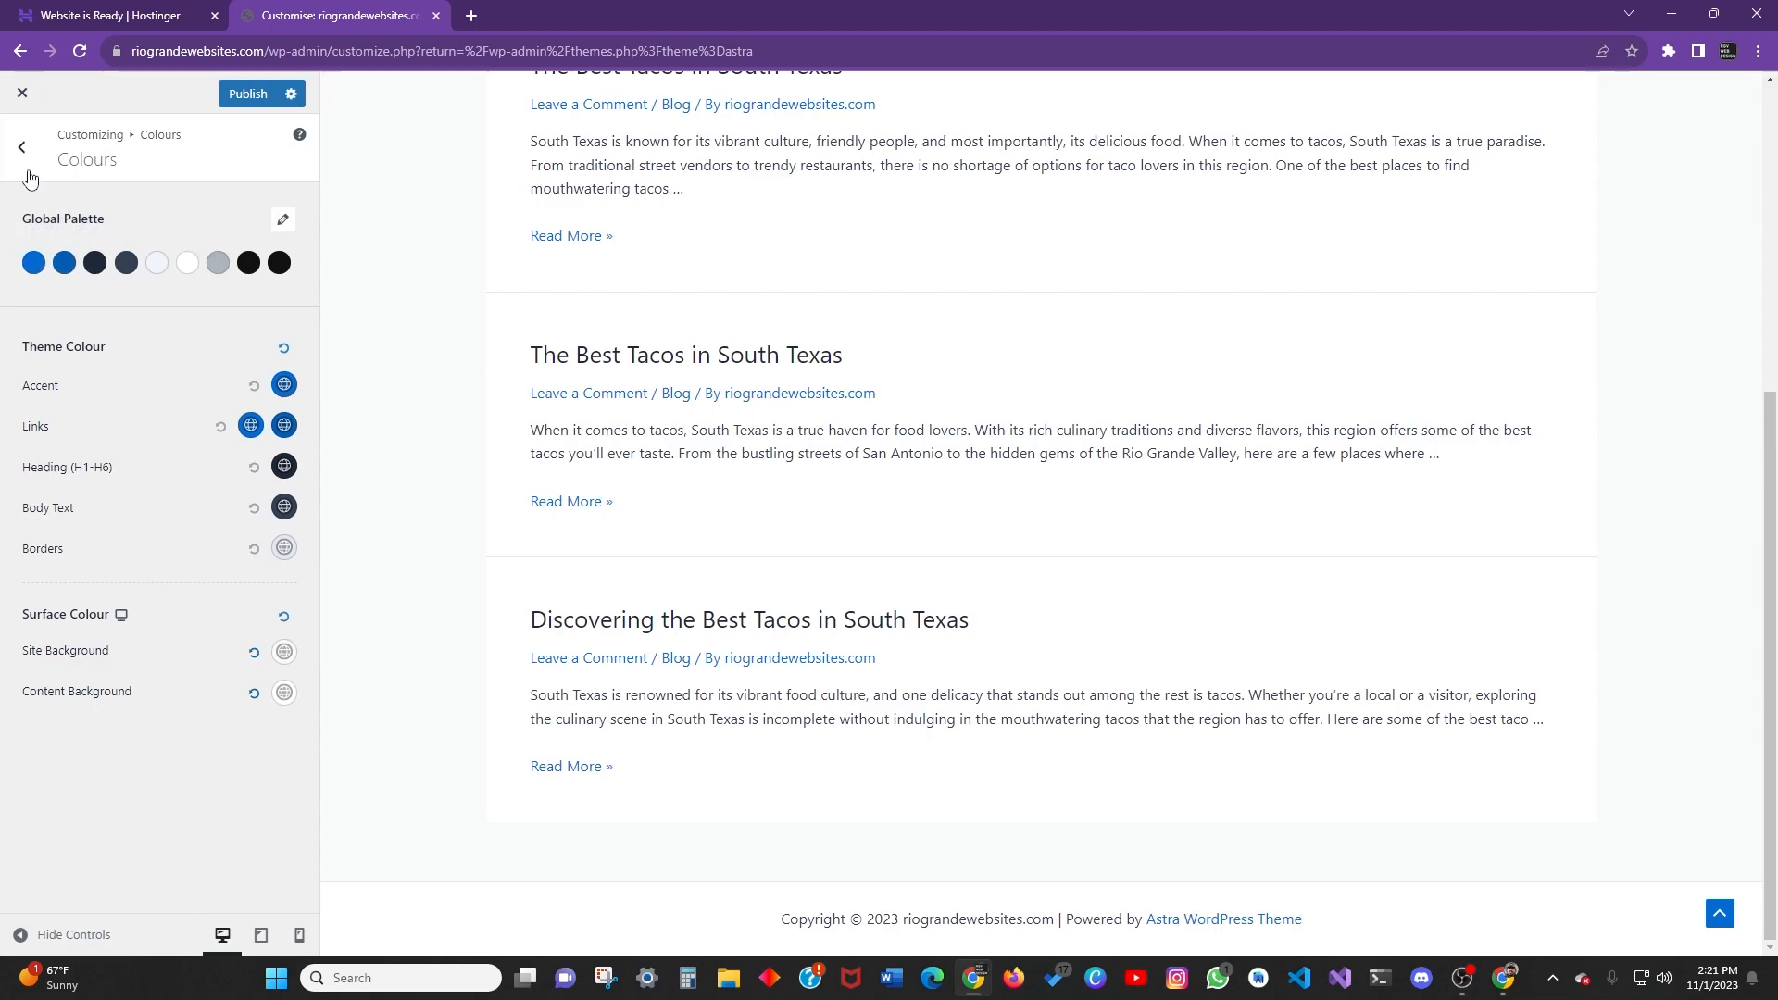
pyautogui.click(31, 157)
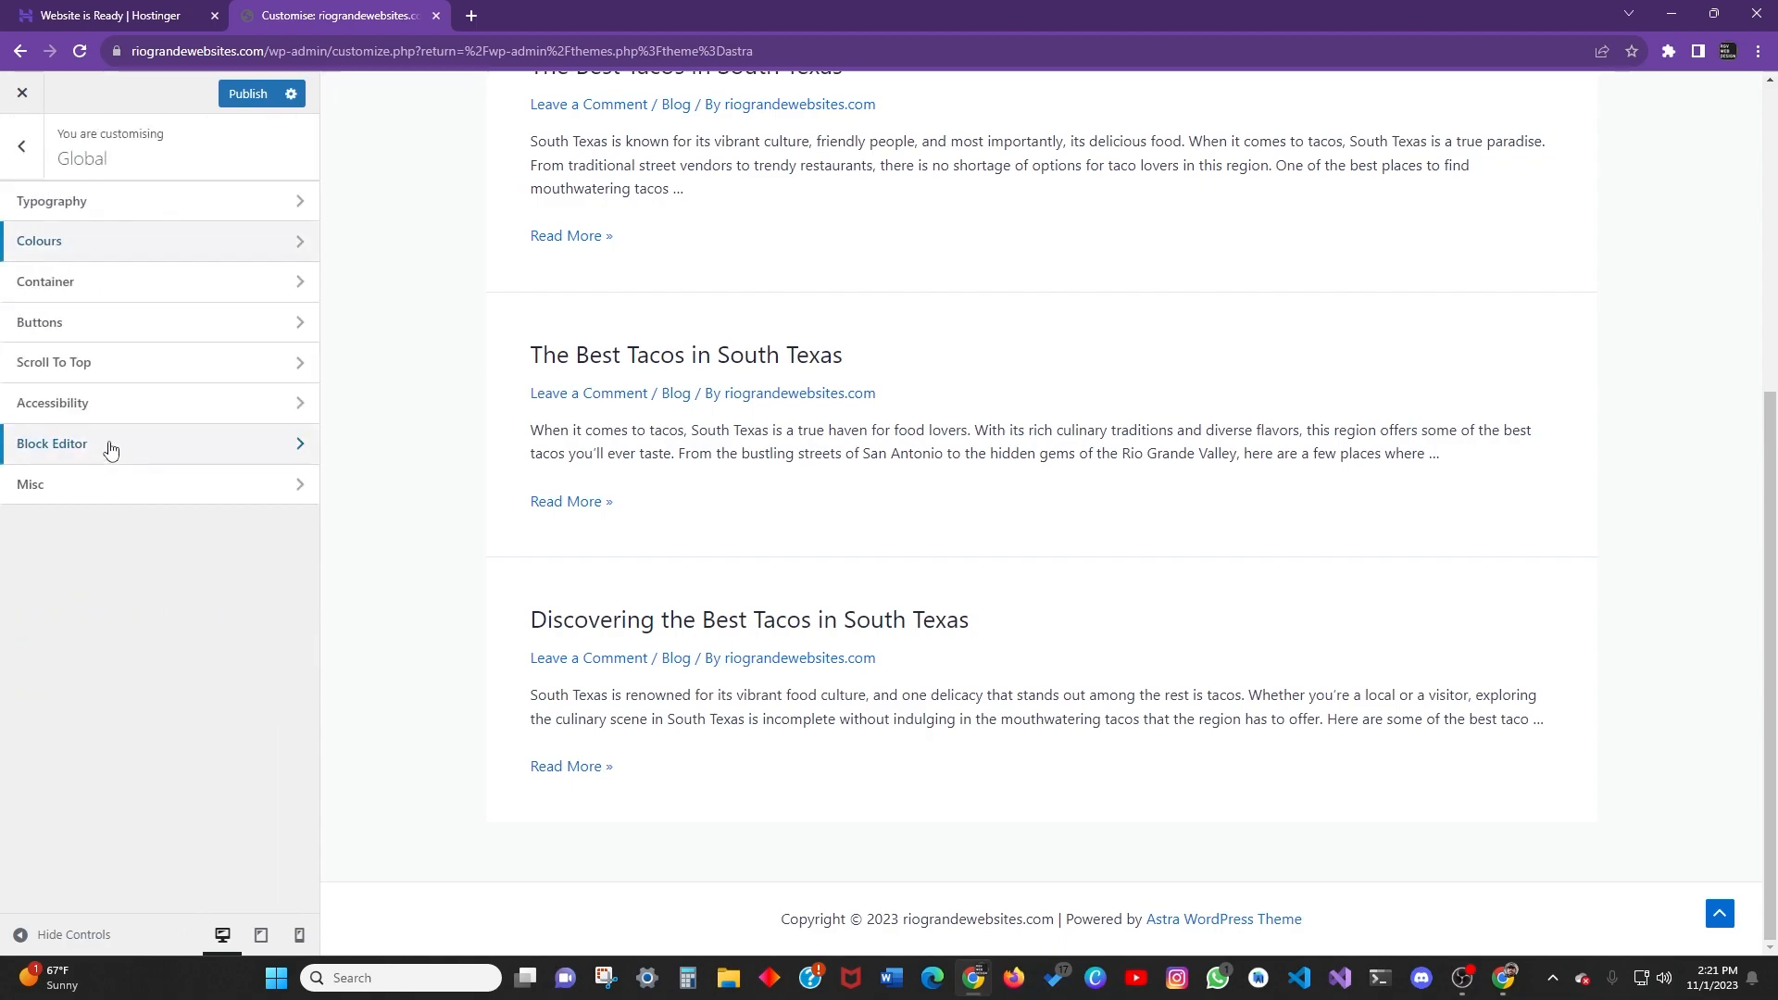
pyautogui.click(67, 278)
pyautogui.scroll(-2, 139, 354)
pyautogui.scroll(3, 139, 354)
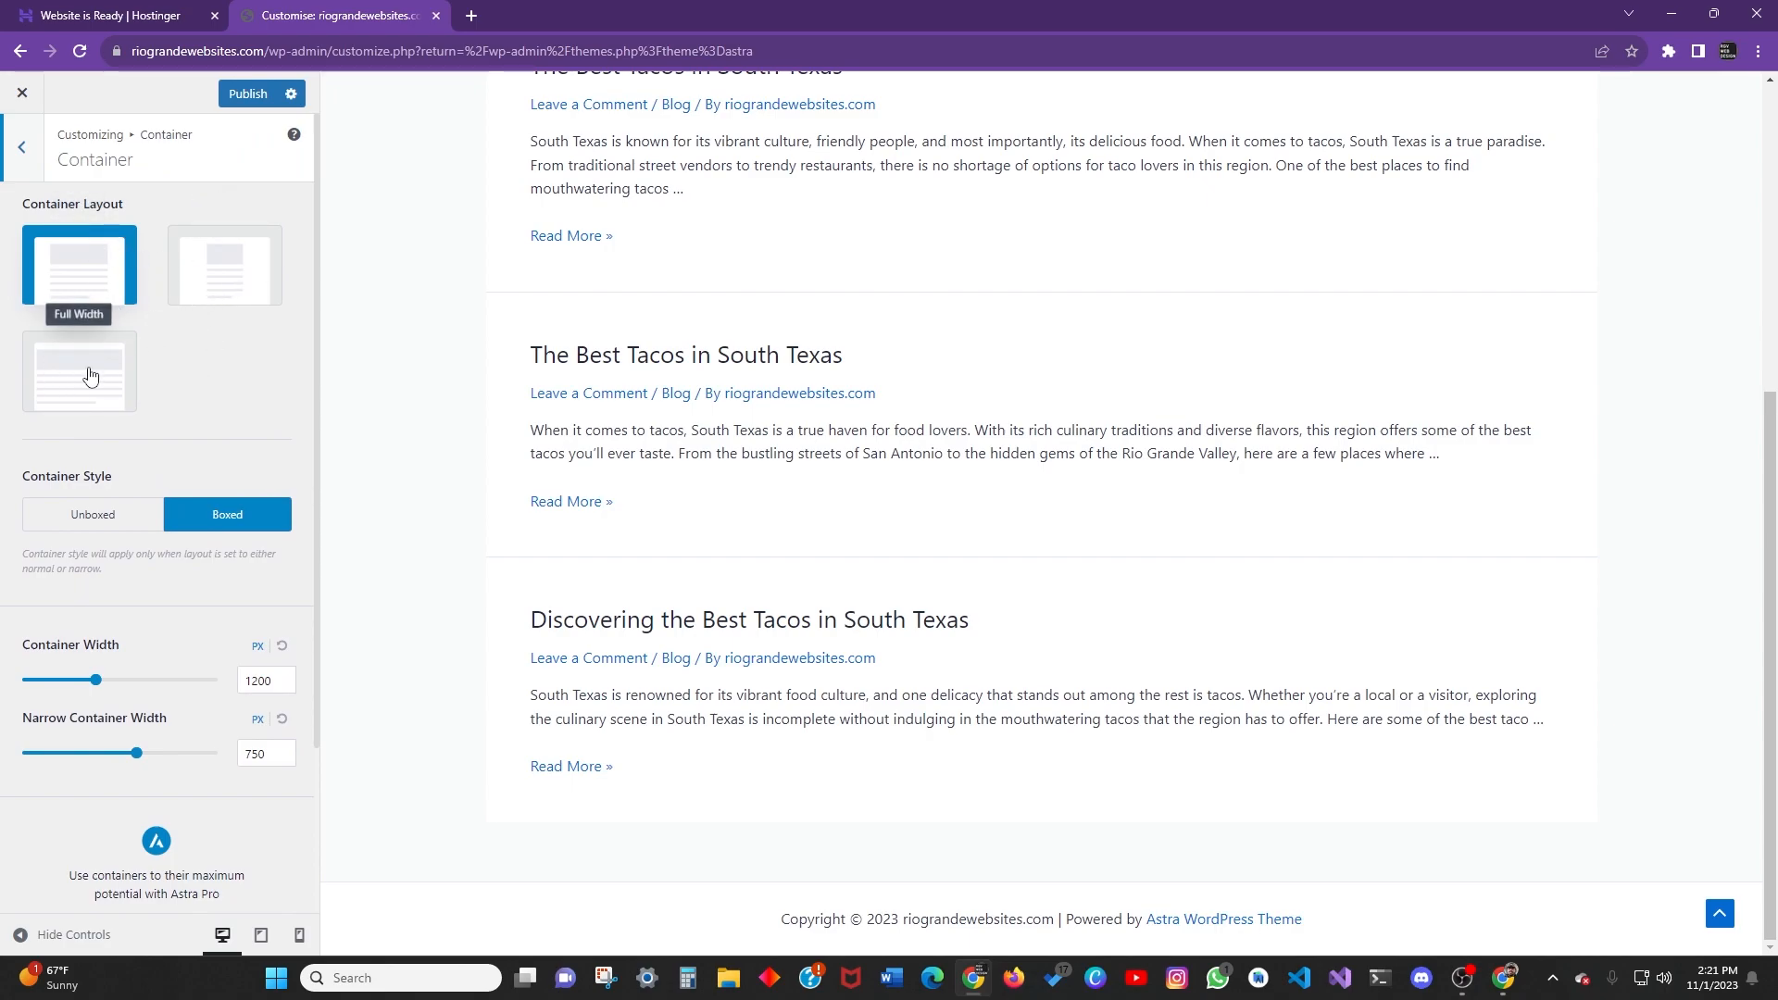
pyautogui.scroll(-2, 155, 430)
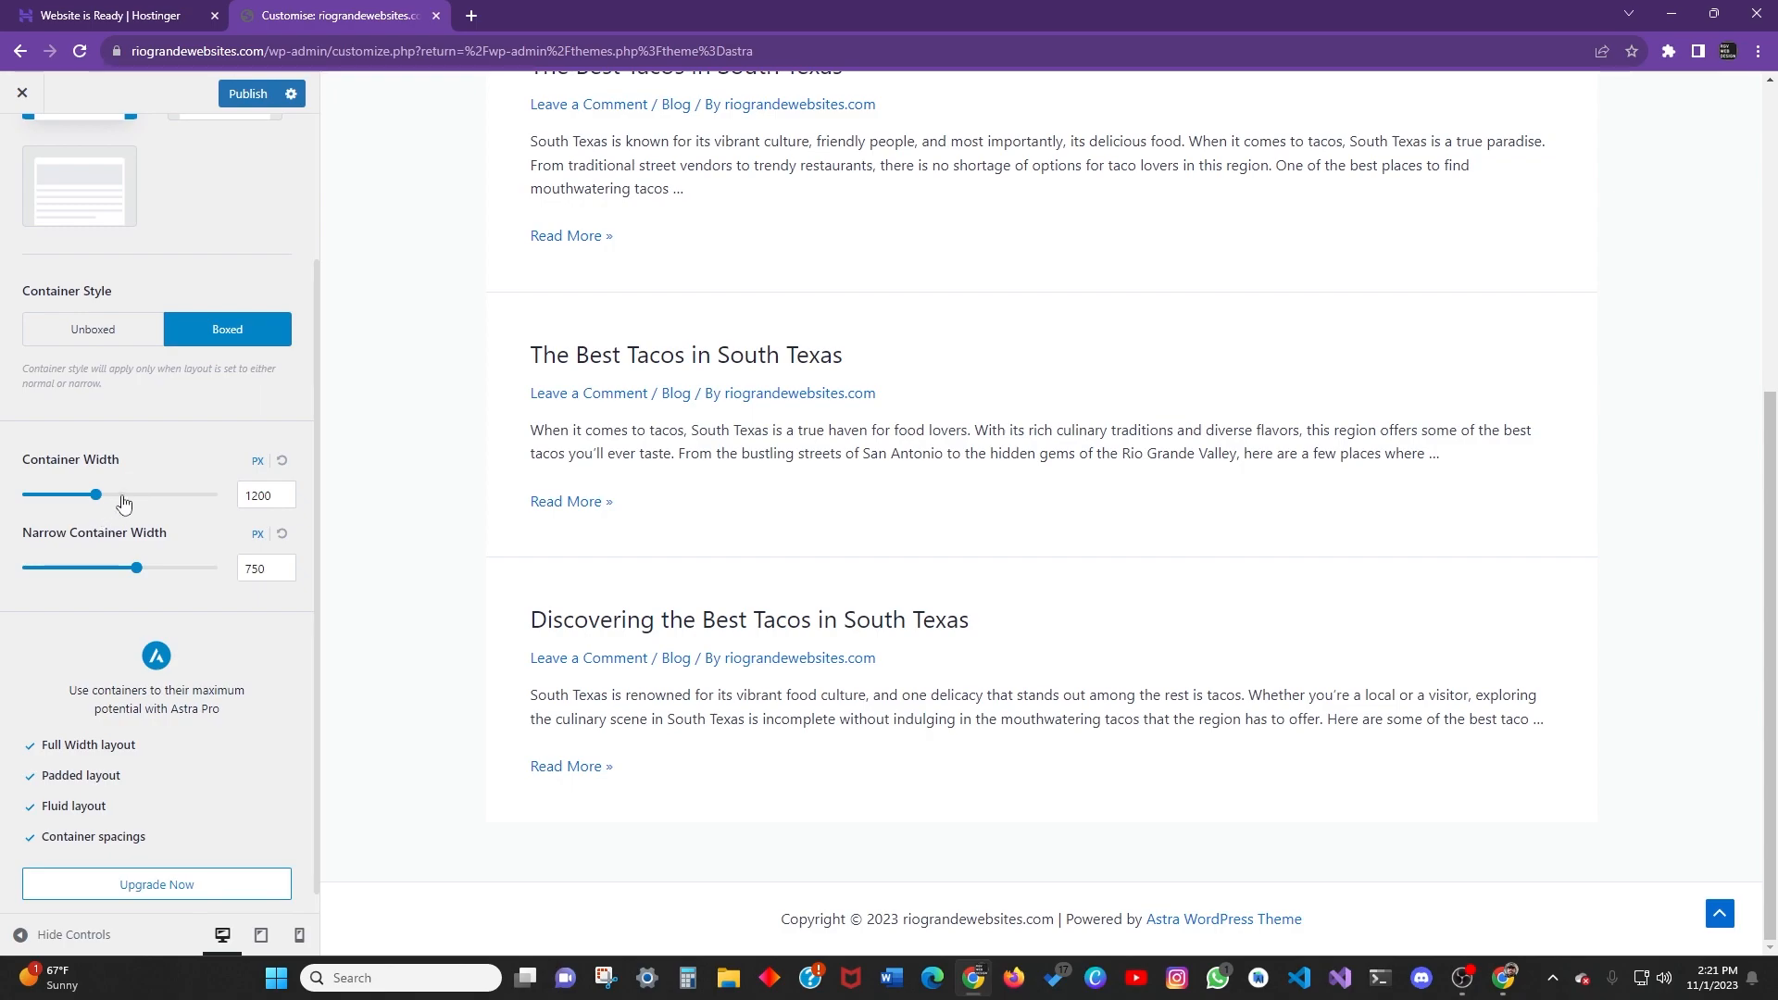
pyautogui.click(255, 490)
pyautogui.scroll(-1, 271, 760)
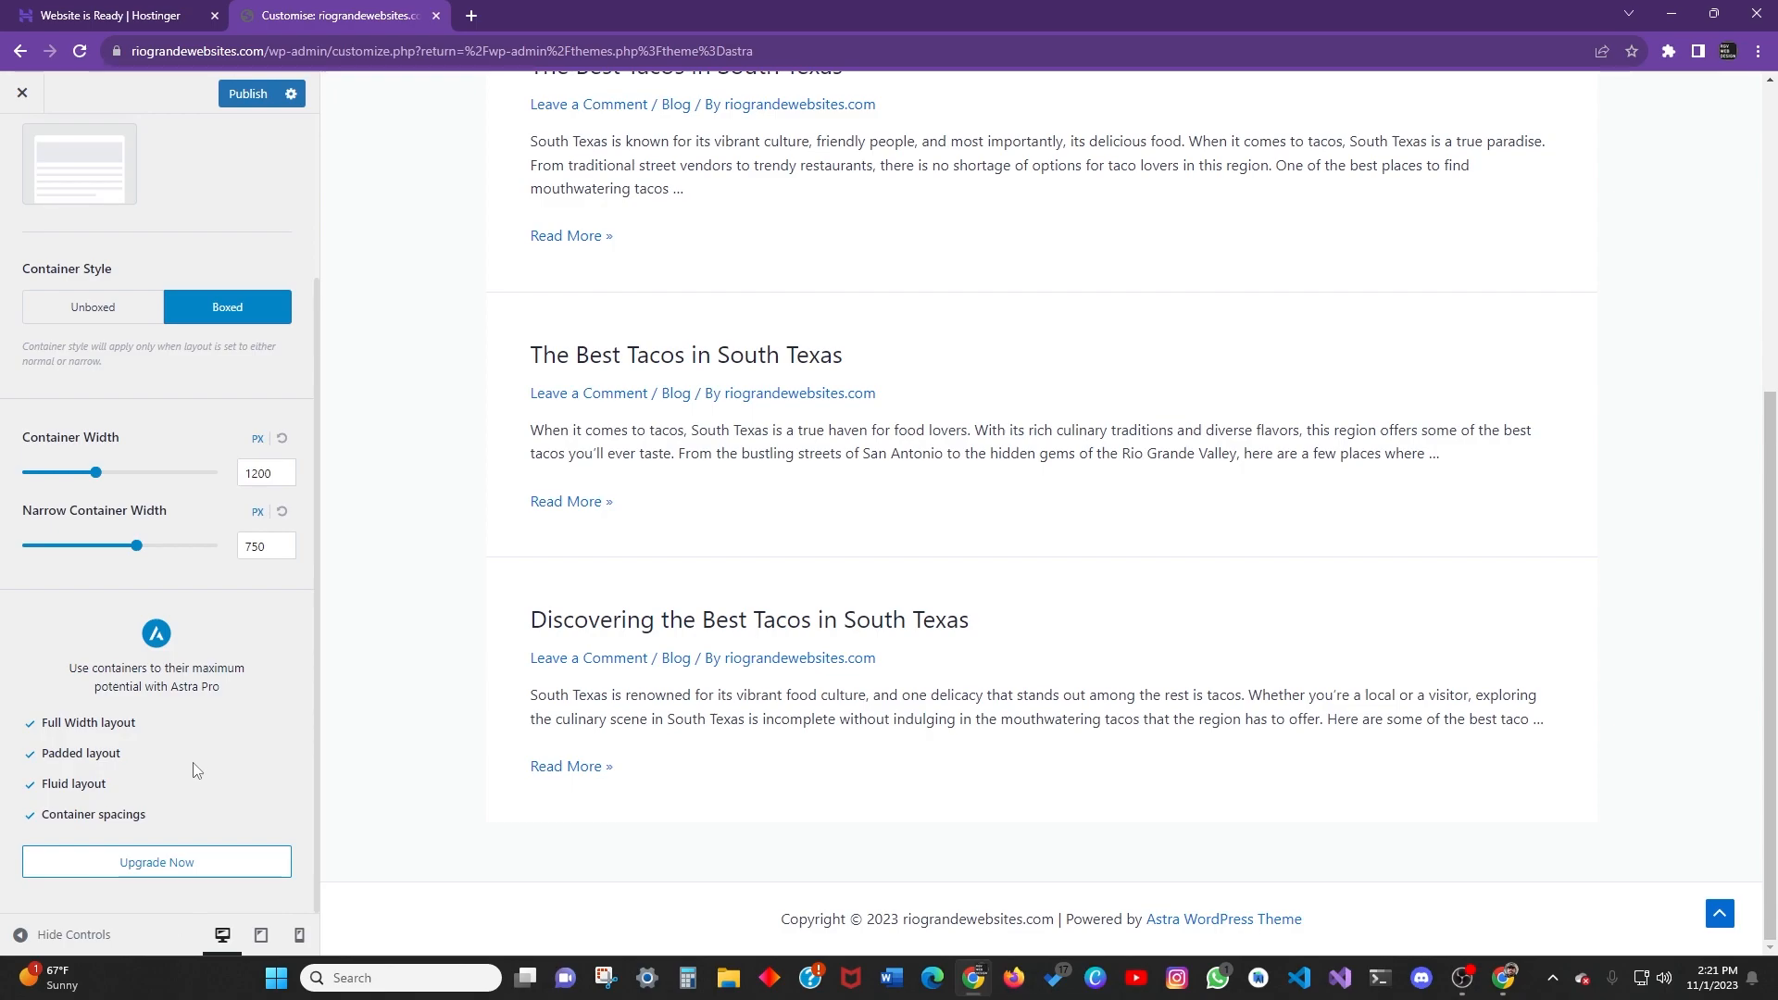
pyautogui.scroll(2, 194, 796)
pyautogui.scroll(-2, 225, 769)
pyautogui.scroll(2, 194, 774)
pyautogui.scroll(-2, 202, 778)
pyautogui.scroll(2, 265, 780)
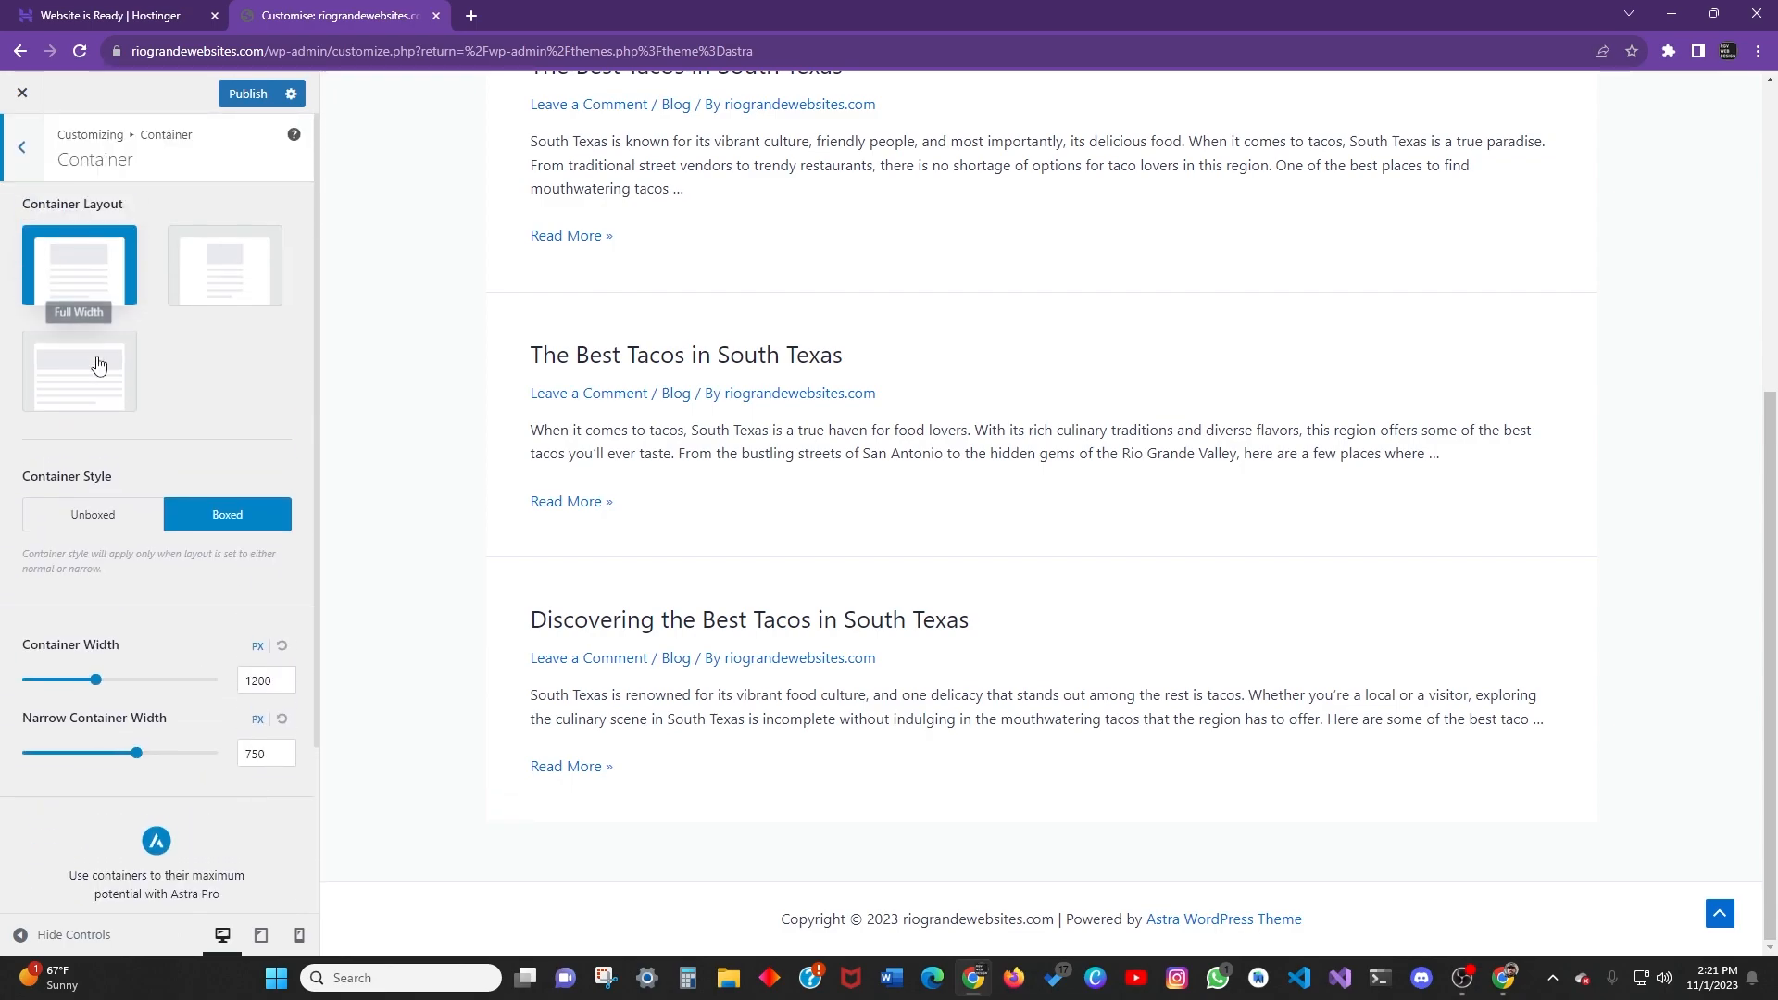
pyautogui.click(25, 145)
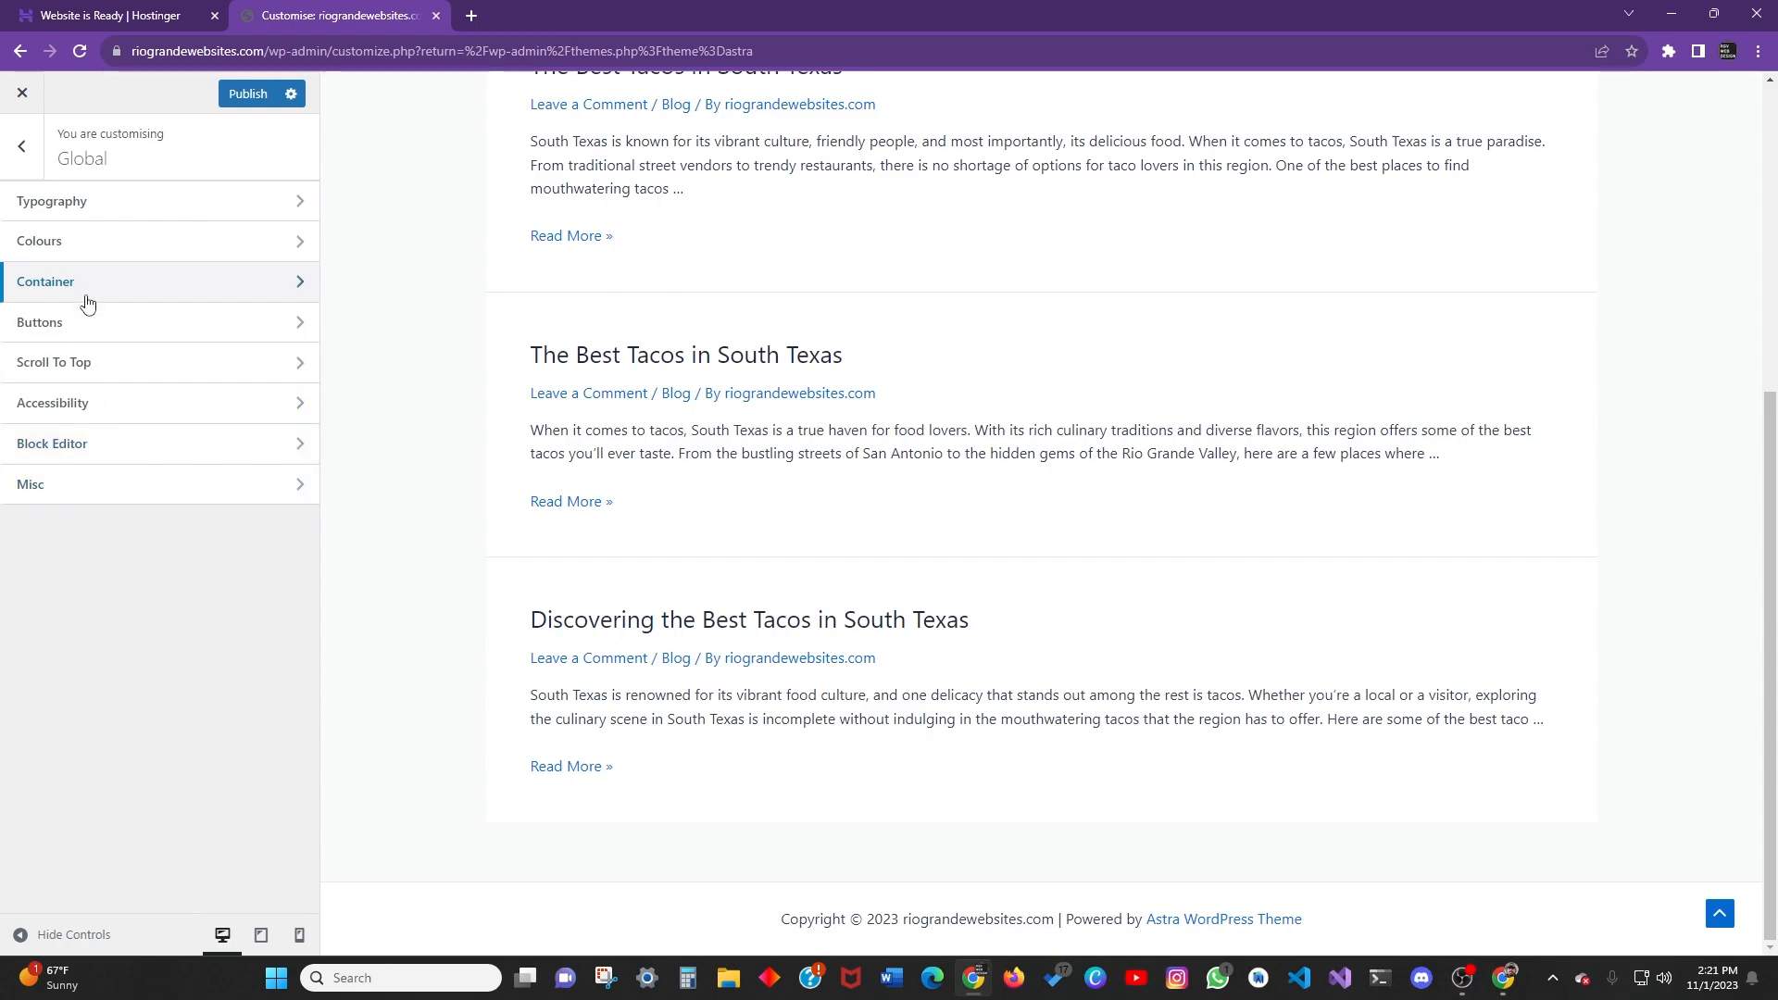
# Give primary buttons the second filled preset: 10/20 px padding, 0 border, 3 px radius.
pyautogui.click(91, 326)
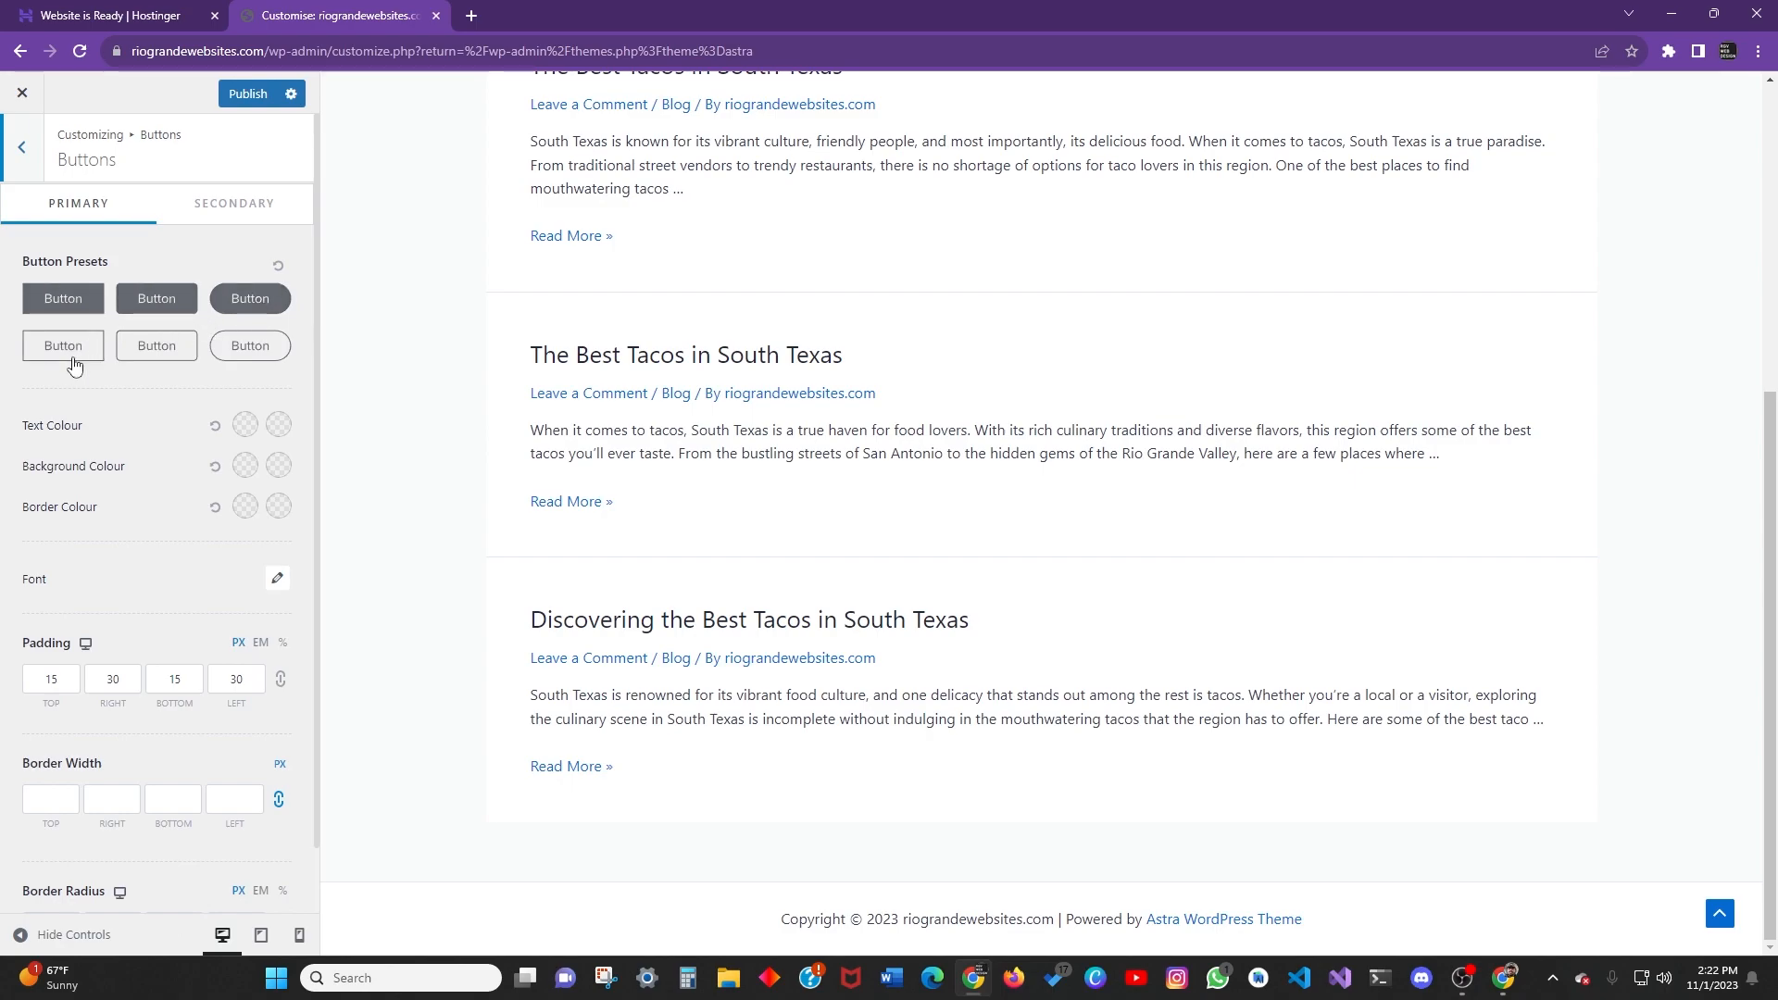
pyautogui.click(65, 351)
pyautogui.click(238, 302)
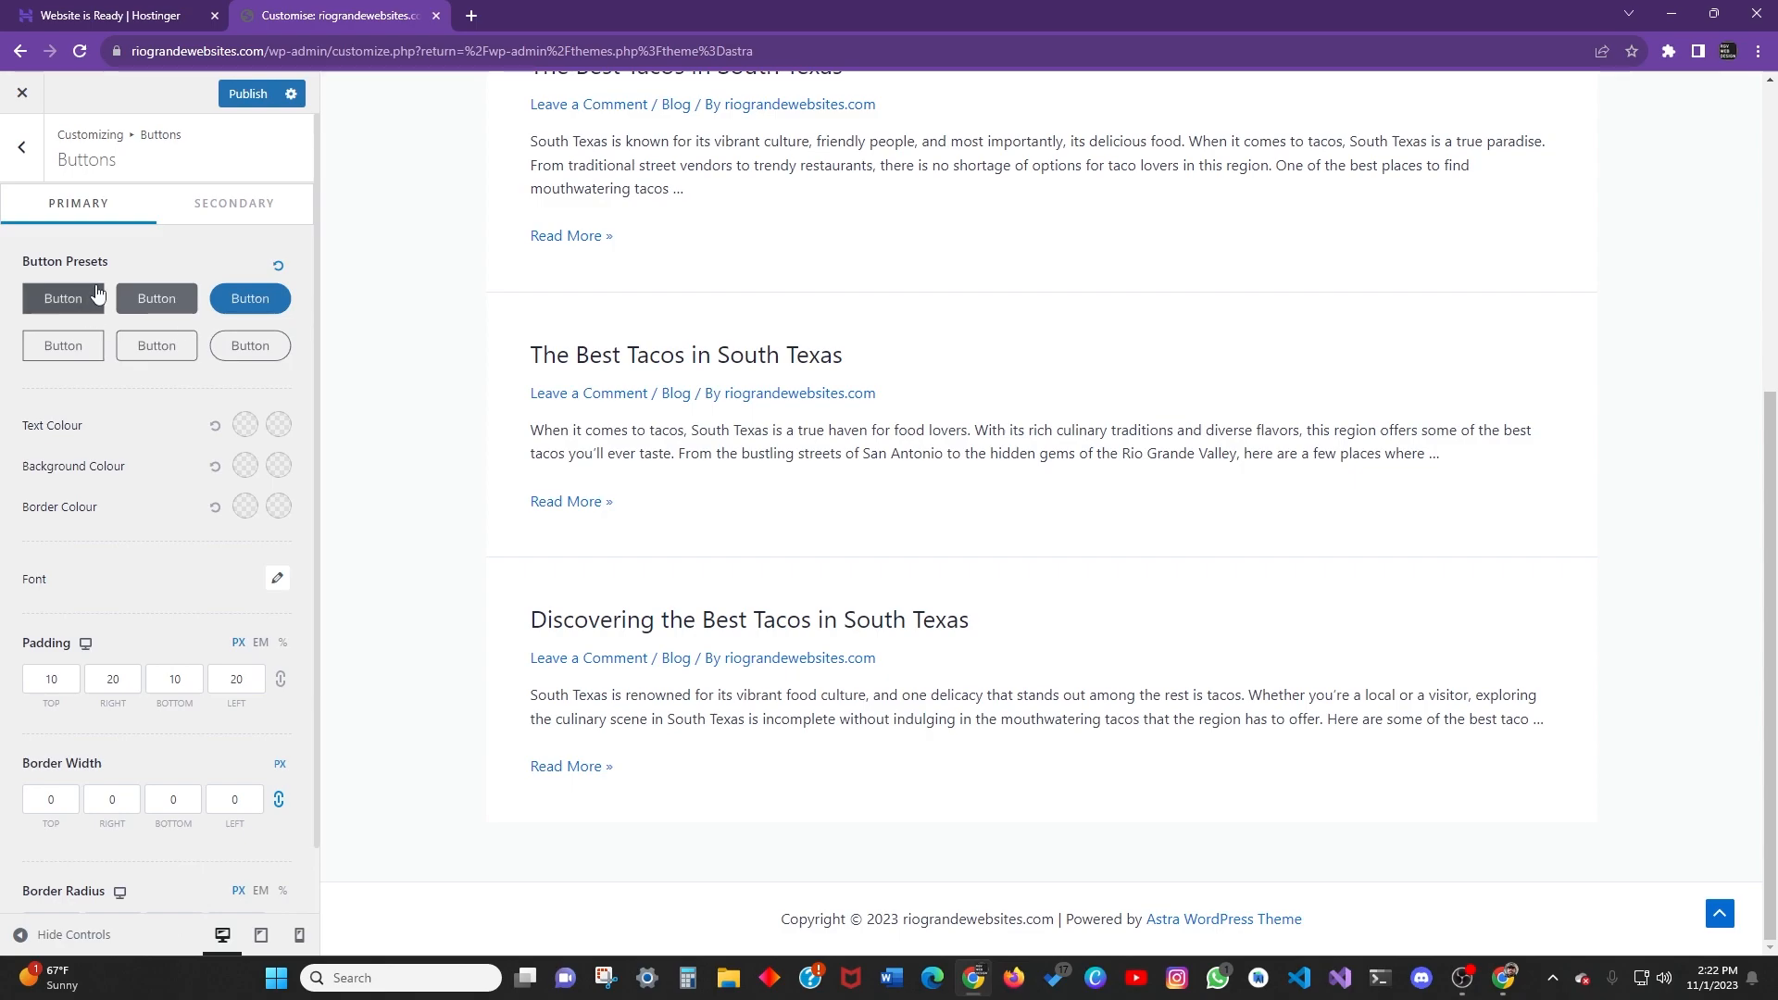
pyautogui.scroll(-2, 155, 415)
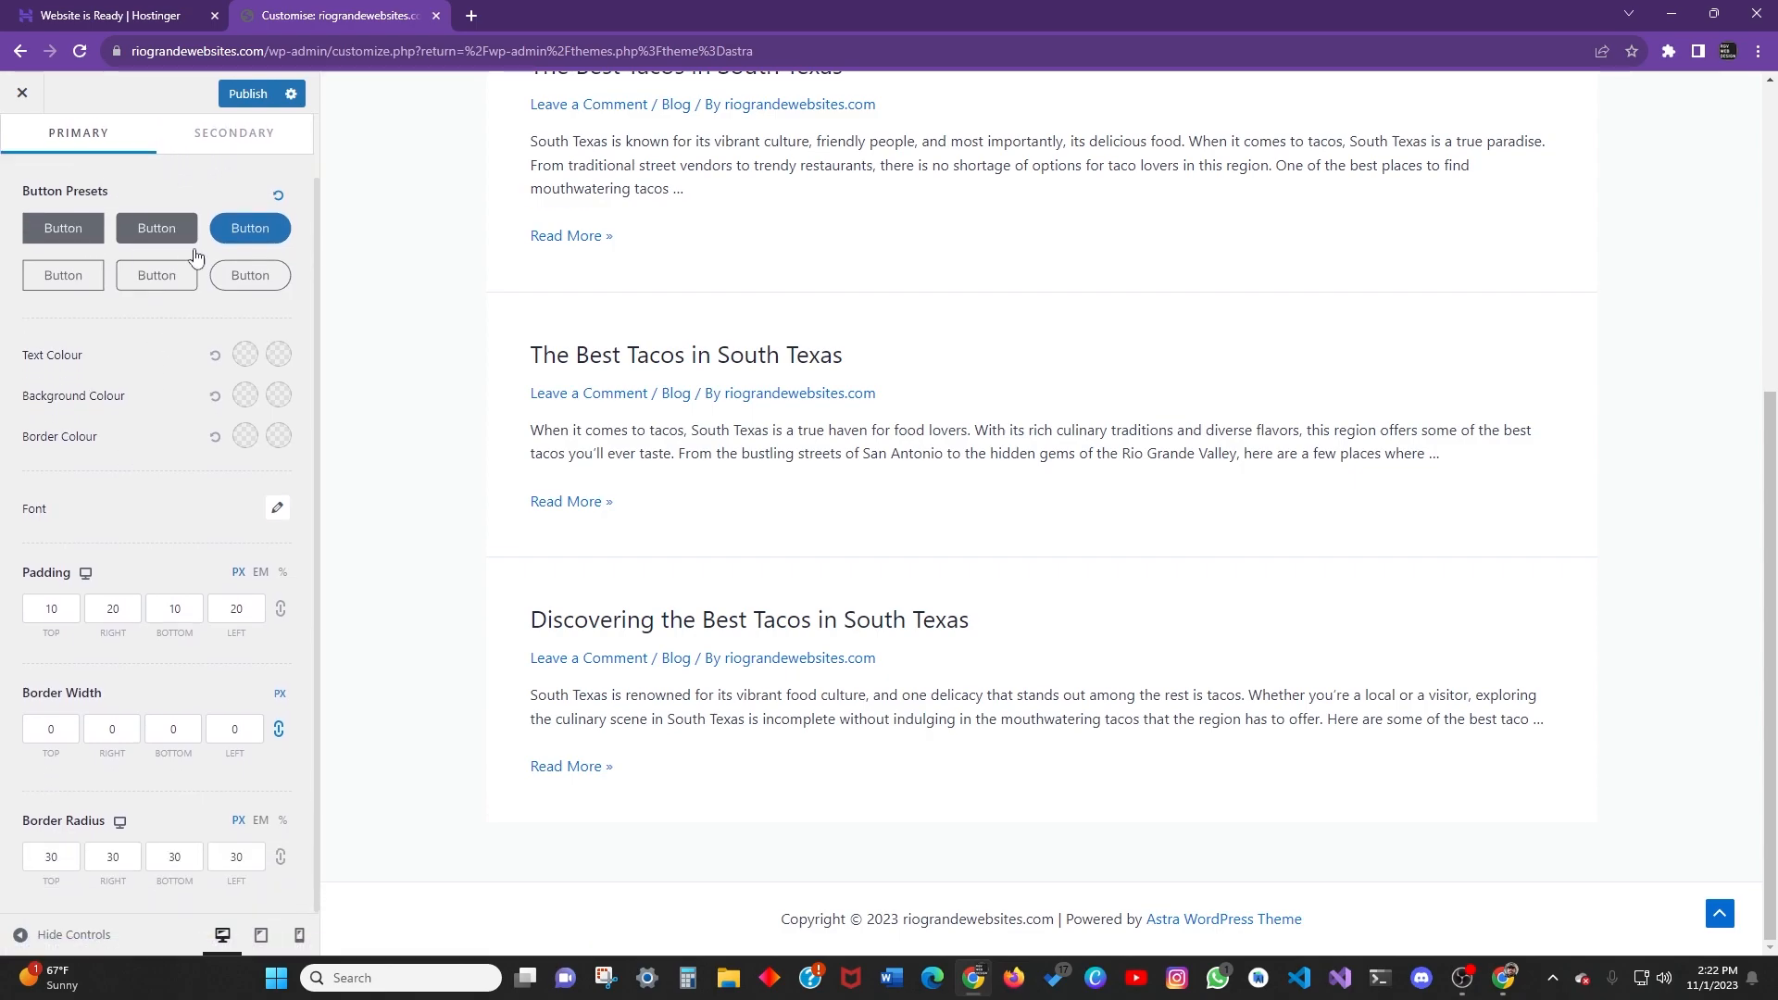
pyautogui.click(208, 132)
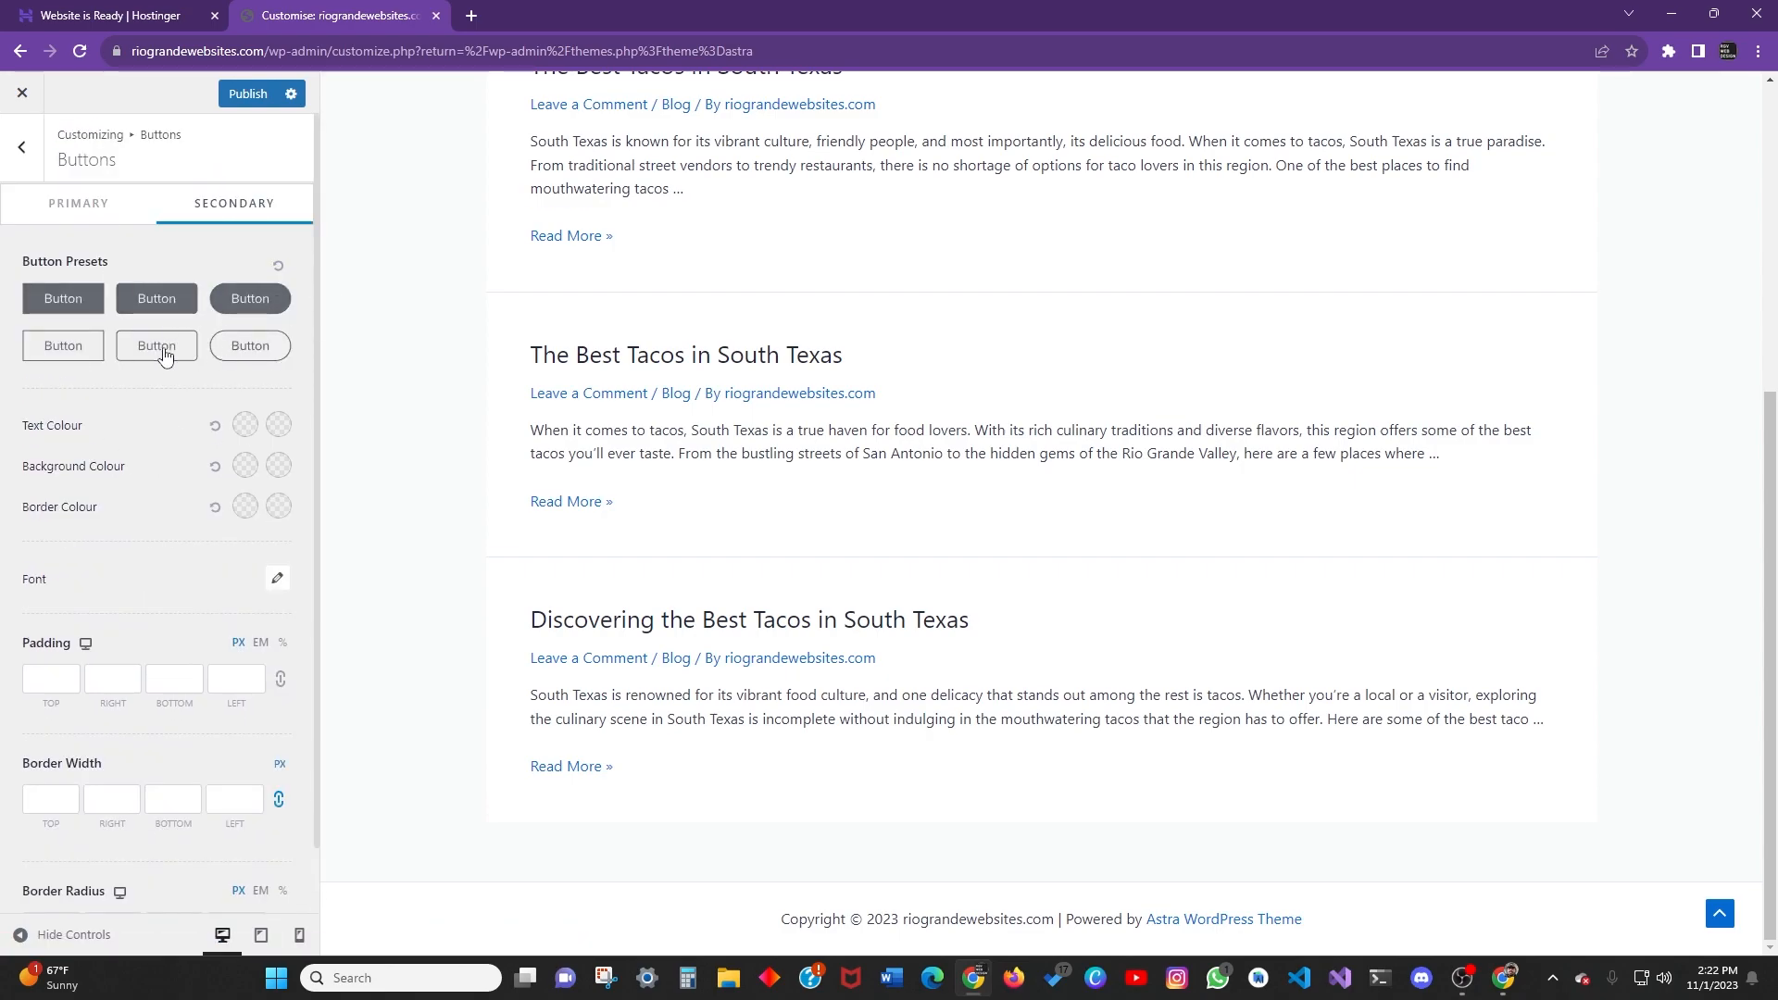
pyautogui.click(85, 203)
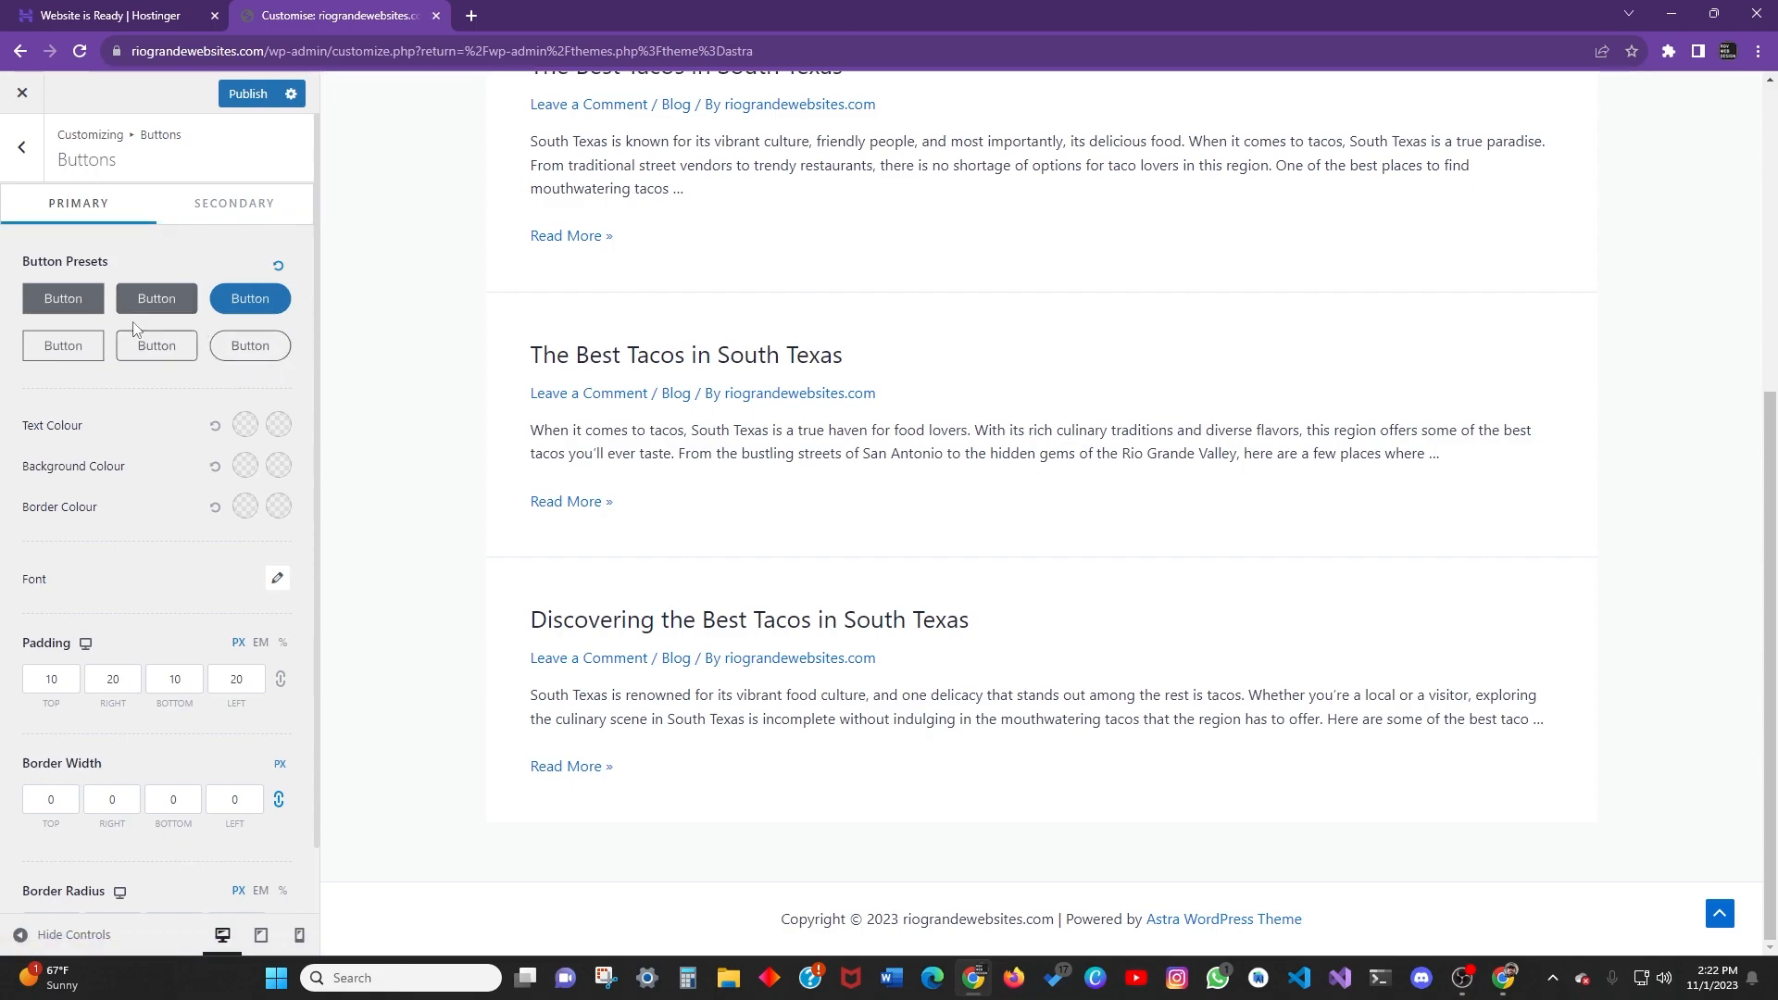
pyautogui.click(226, 209)
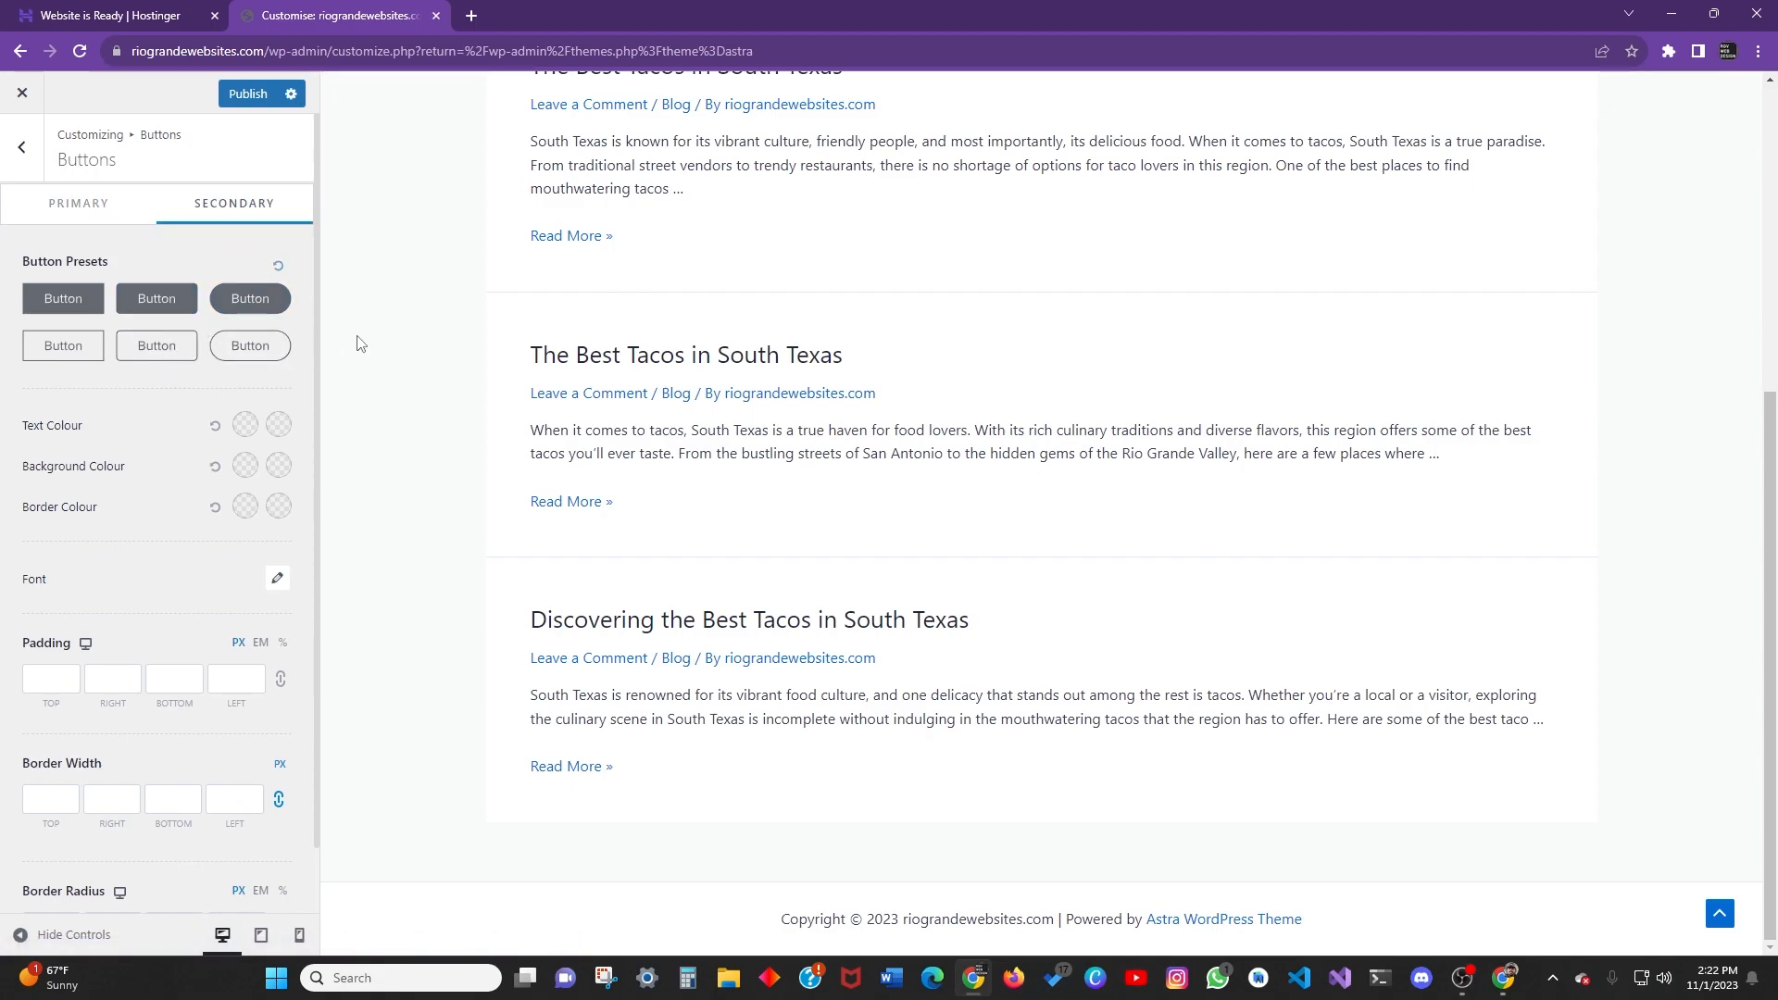
pyautogui.click(88, 208)
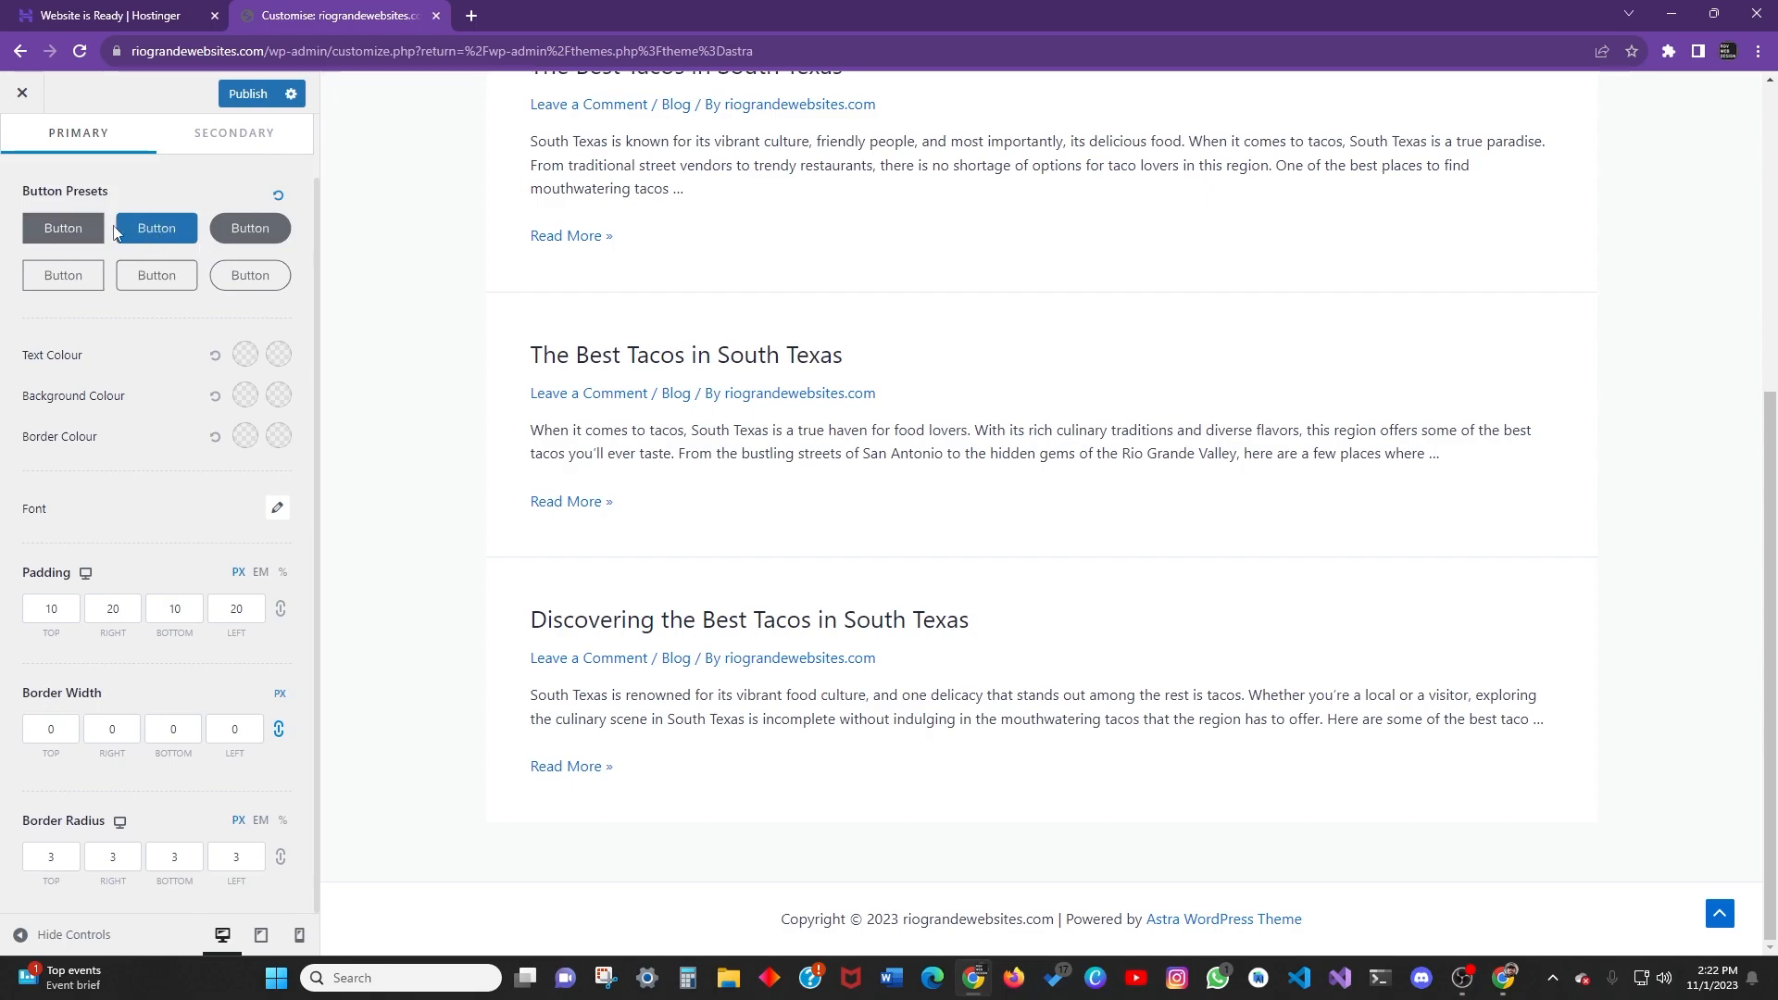
pyautogui.click(118, 849)
pyautogui.moveTo(118, 881); pyautogui.dragTo(117, 860)
pyautogui.click(189, 854)
pyautogui.click(267, 892)
pyautogui.moveTo(255, 856); pyautogui.dragTo(195, 850)
pyautogui.tripleClick(280, 857)
pyautogui.click(283, 863)
pyautogui.moveTo(254, 857); pyautogui.dragTo(201, 857)
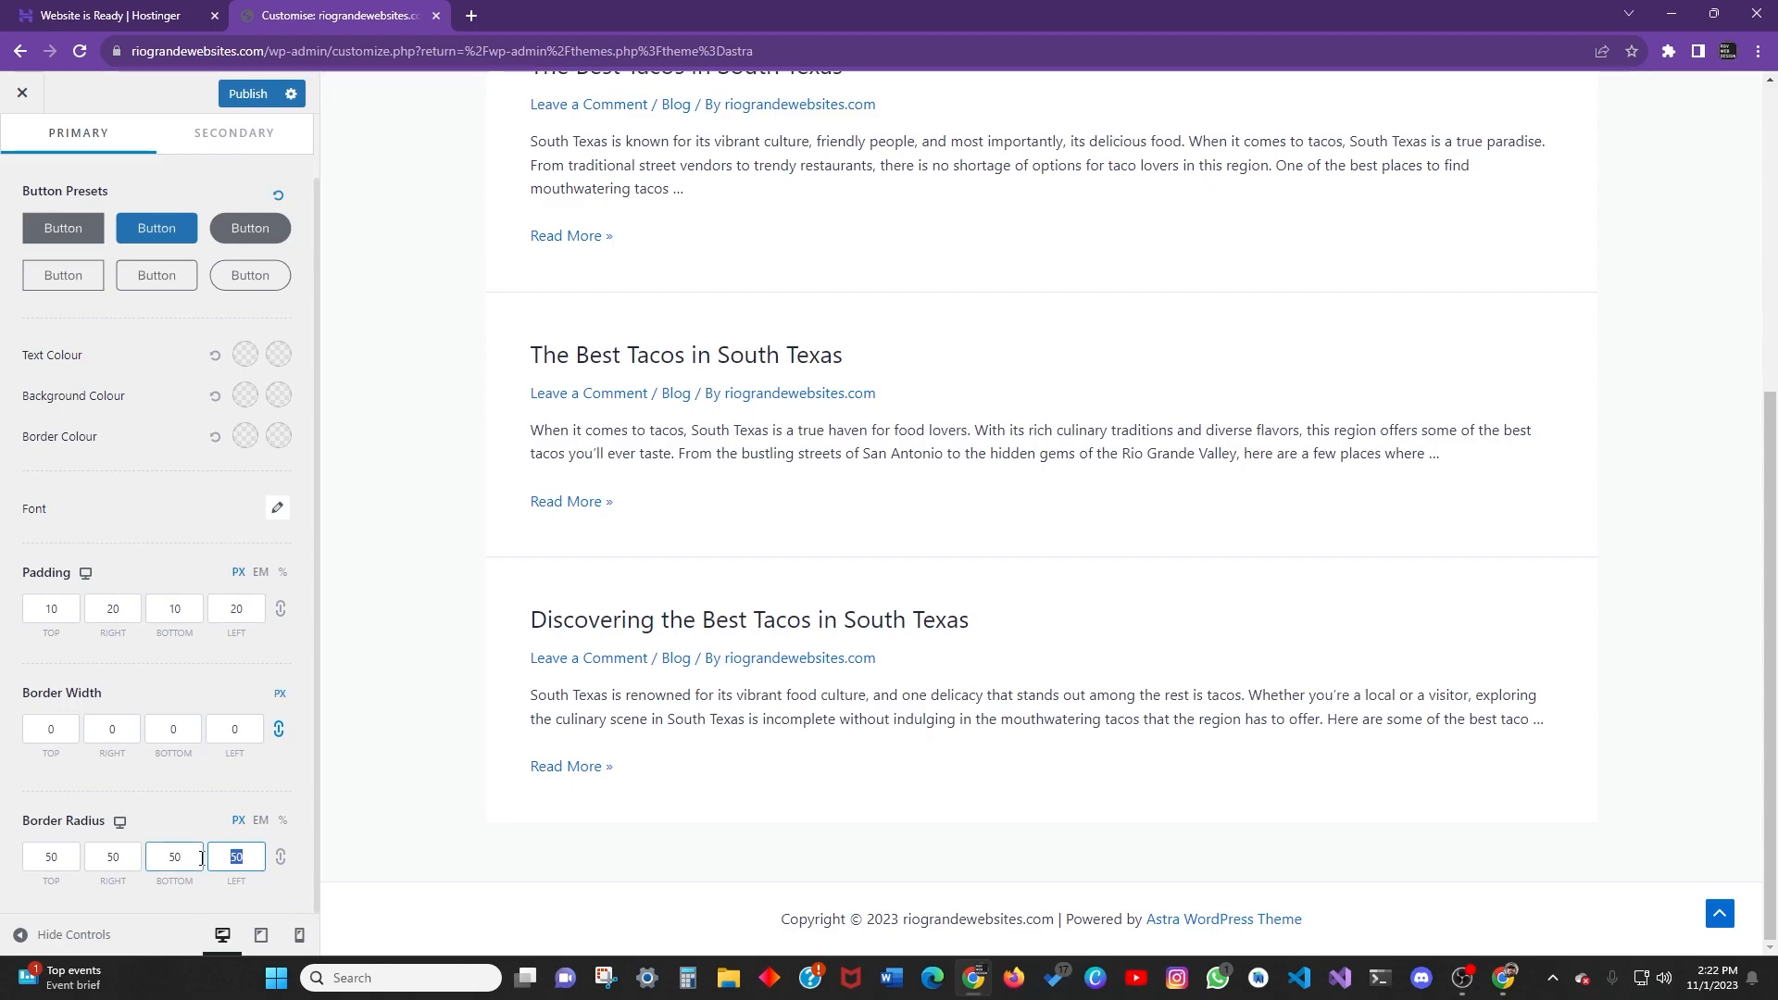
pyautogui.click(280, 858)
pyautogui.click(239, 861)
pyautogui.click(162, 792)
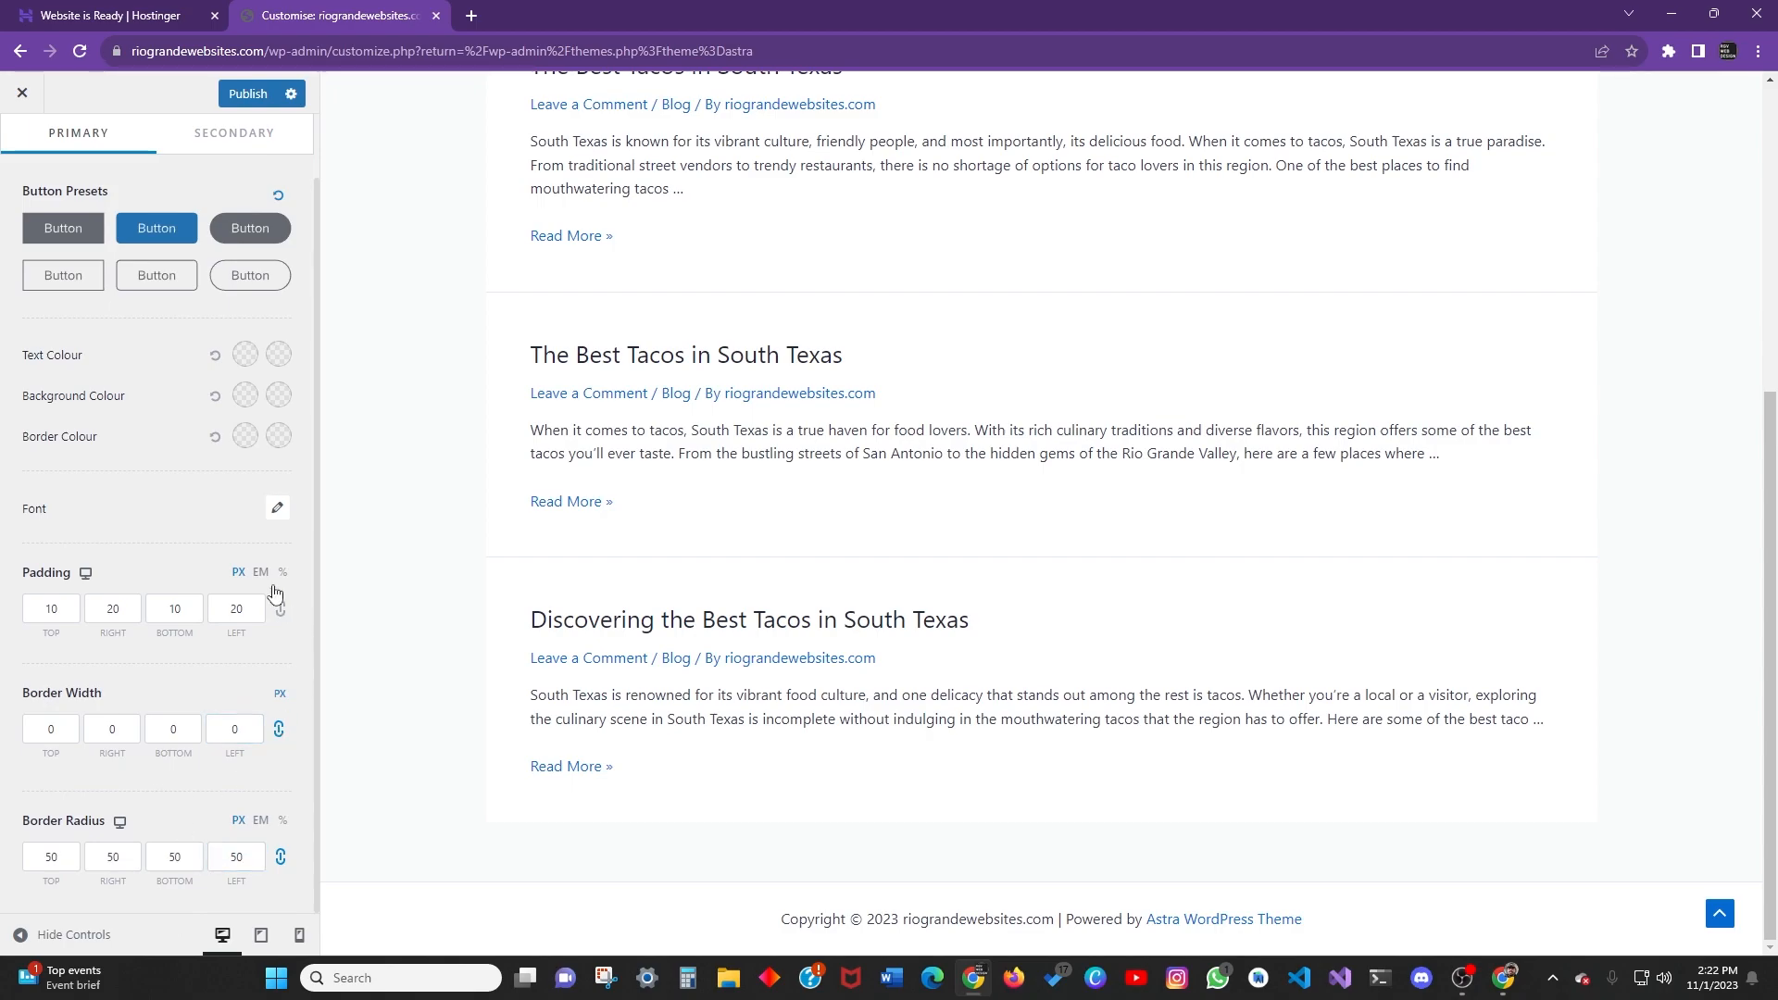
pyautogui.scroll(1, 226, 622)
pyautogui.scroll(-1, 251, 706)
pyautogui.scroll(1, 185, 481)
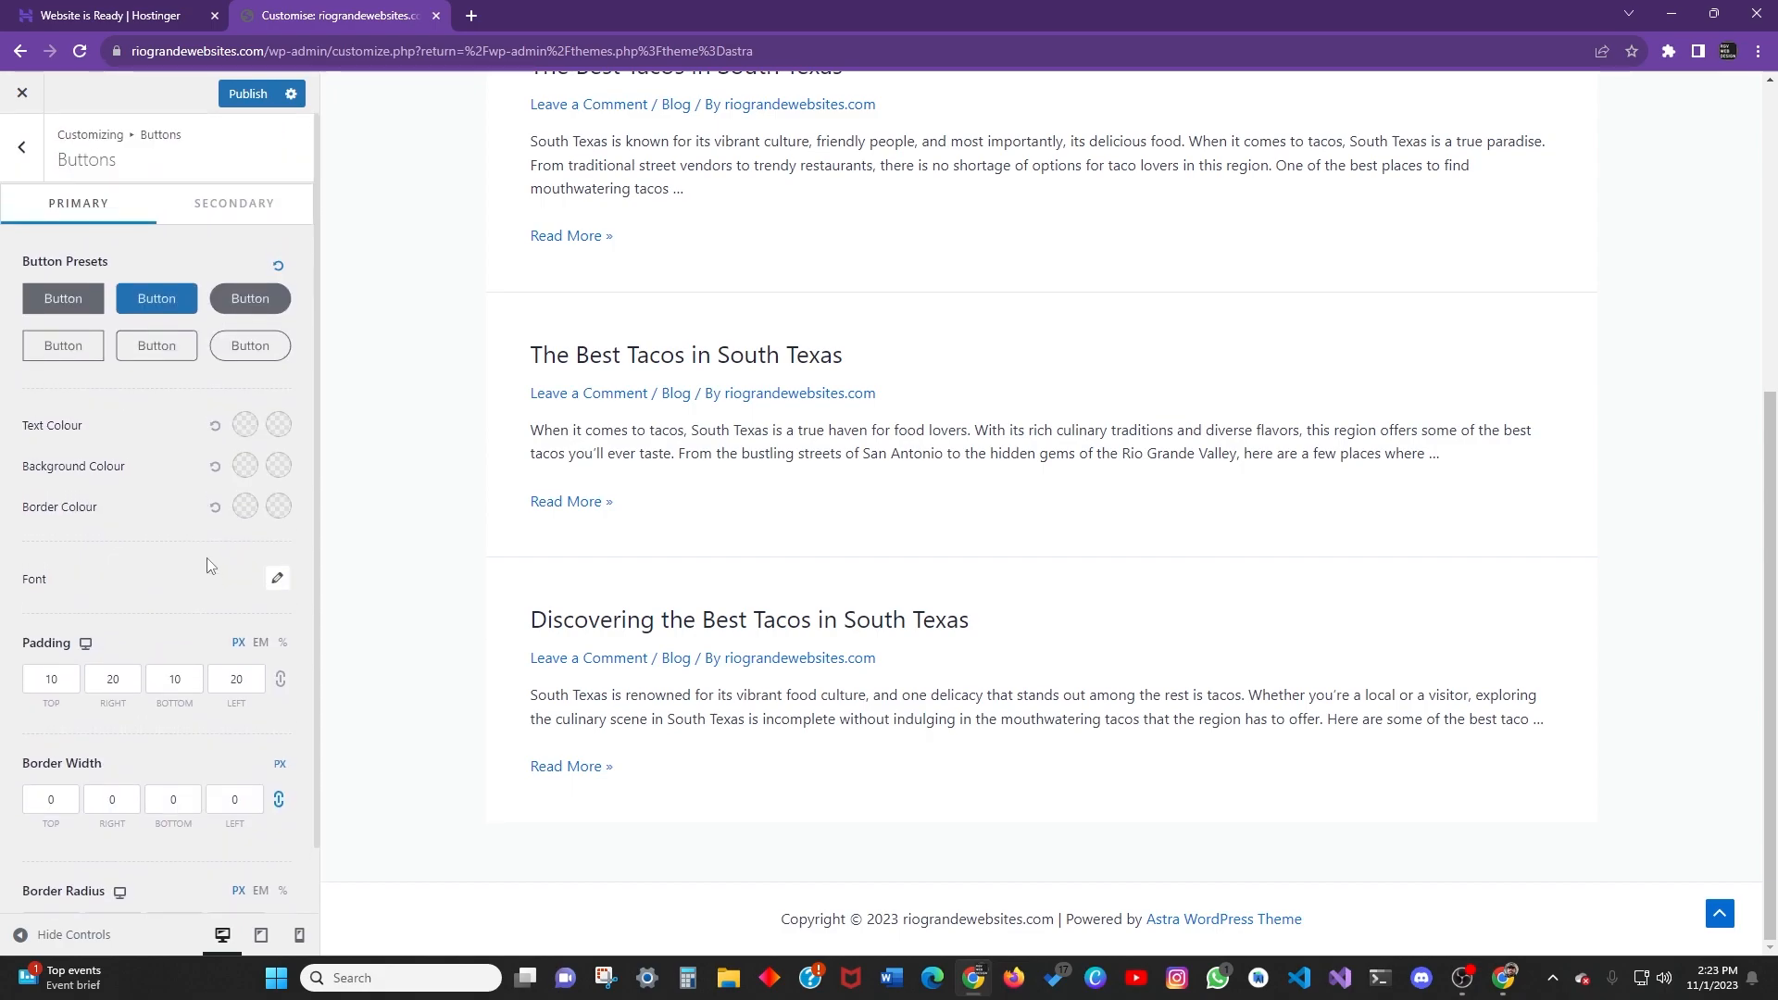
pyautogui.scroll(-1, 153, 585)
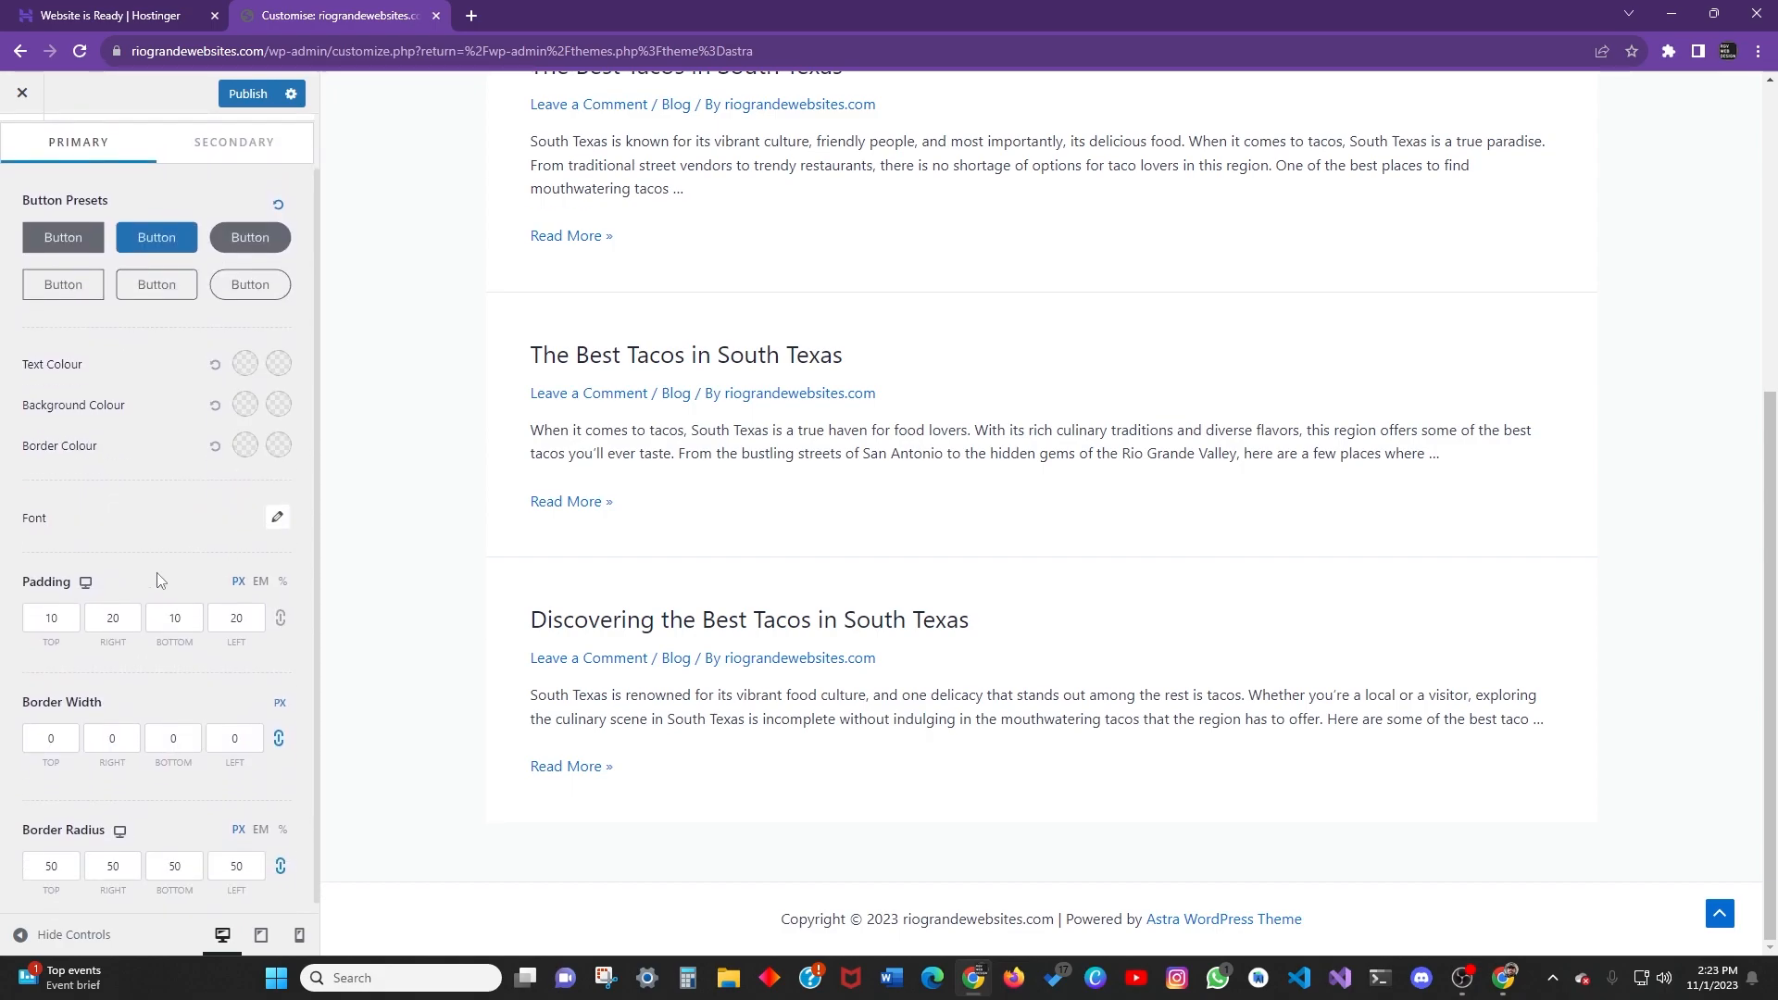
pyautogui.scroll(1, 203, 567)
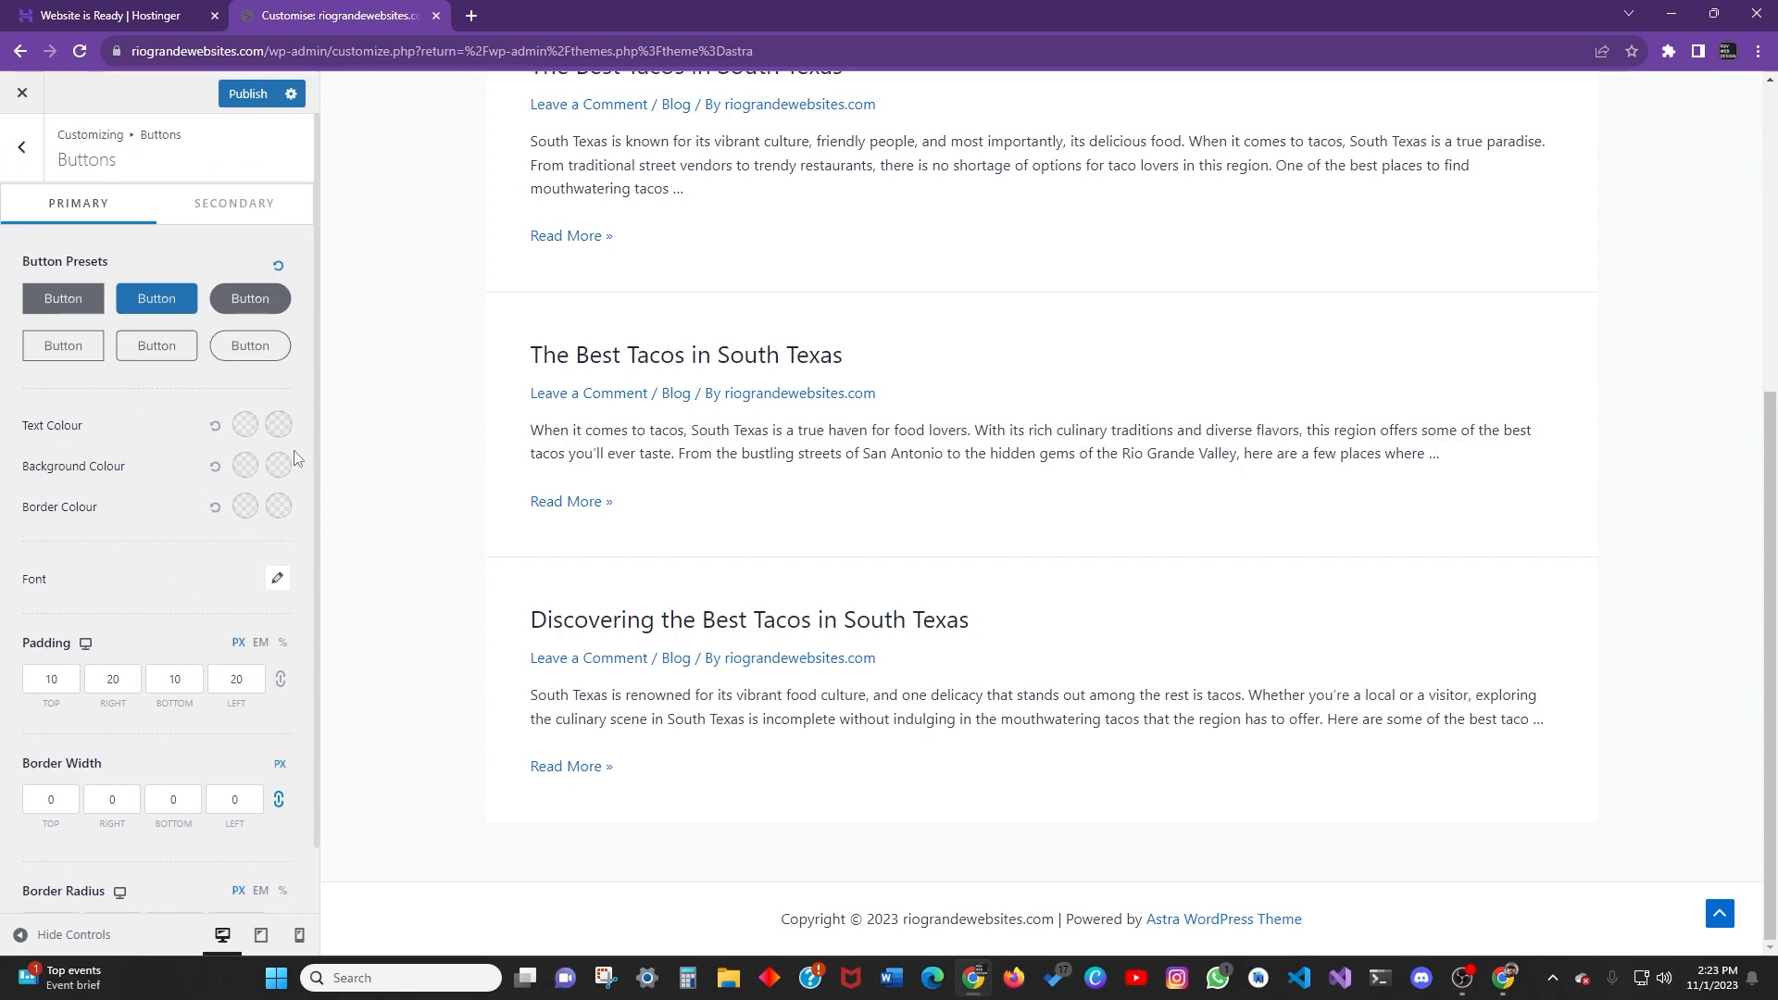
# Flip through the Buttons, Container and Colours sections, ending back on the Global sections list.
pyautogui.click(21, 146)
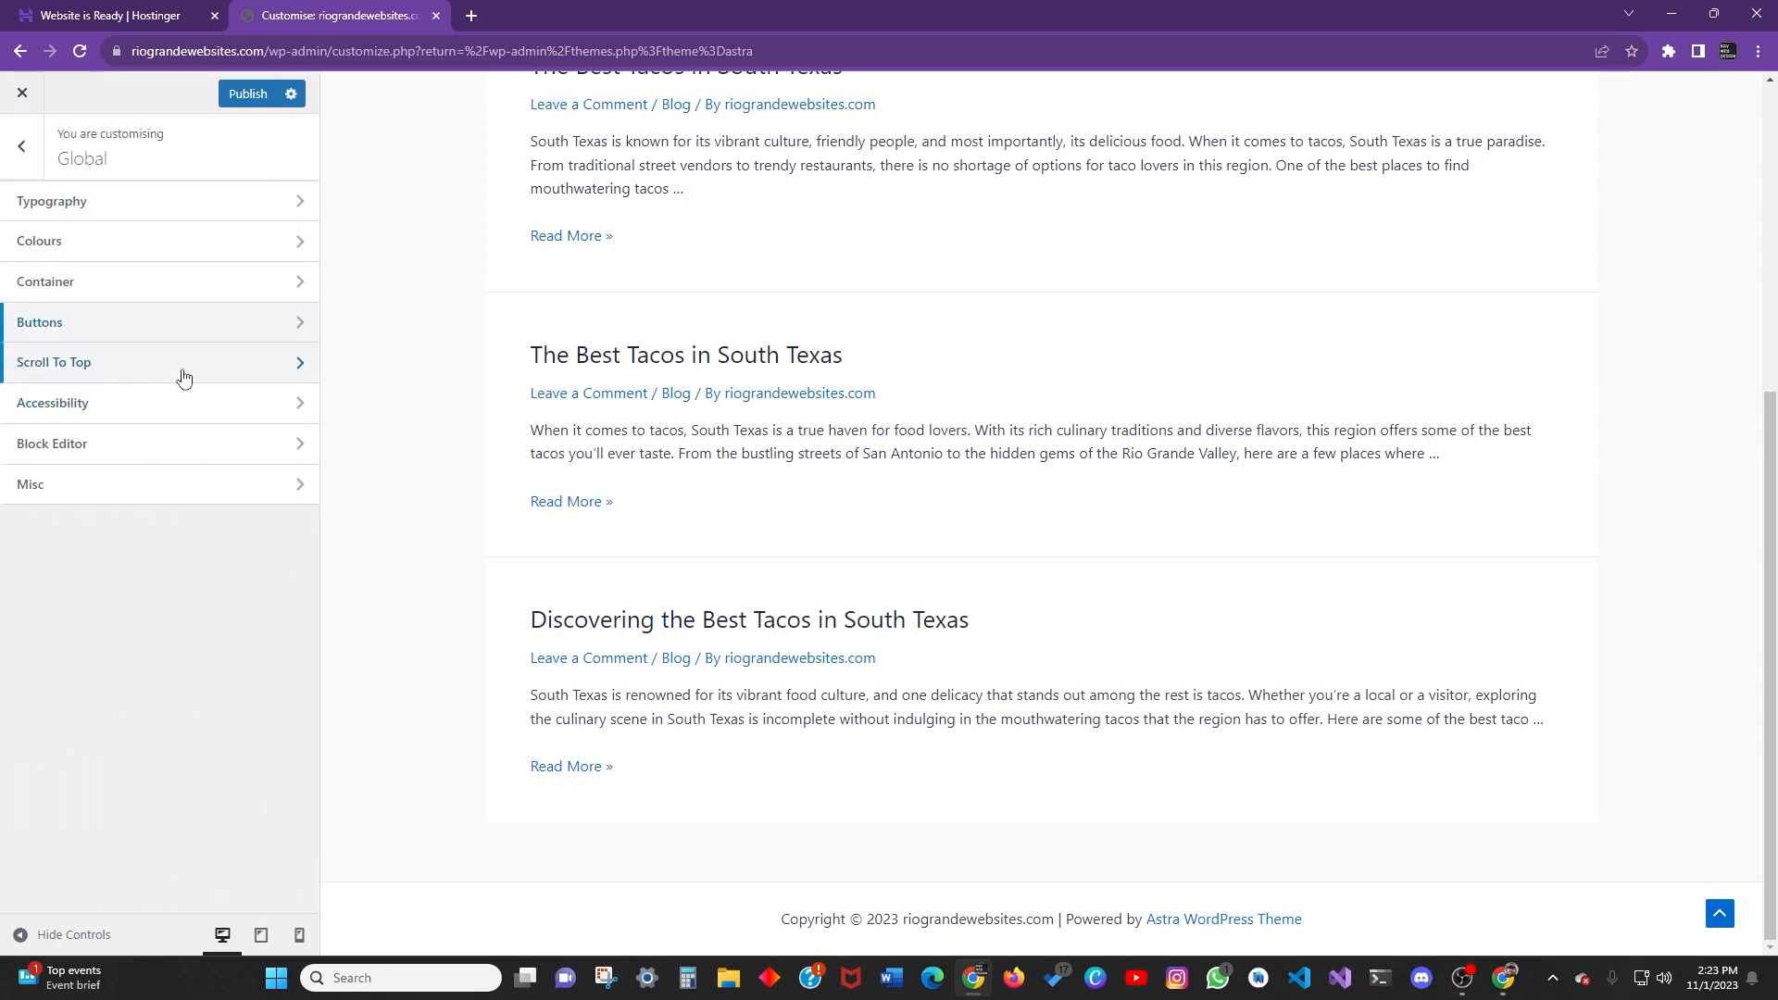
pyautogui.click(176, 326)
pyautogui.click(21, 148)
pyautogui.click(127, 295)
pyautogui.click(22, 146)
pyautogui.click(130, 241)
pyautogui.click(21, 153)
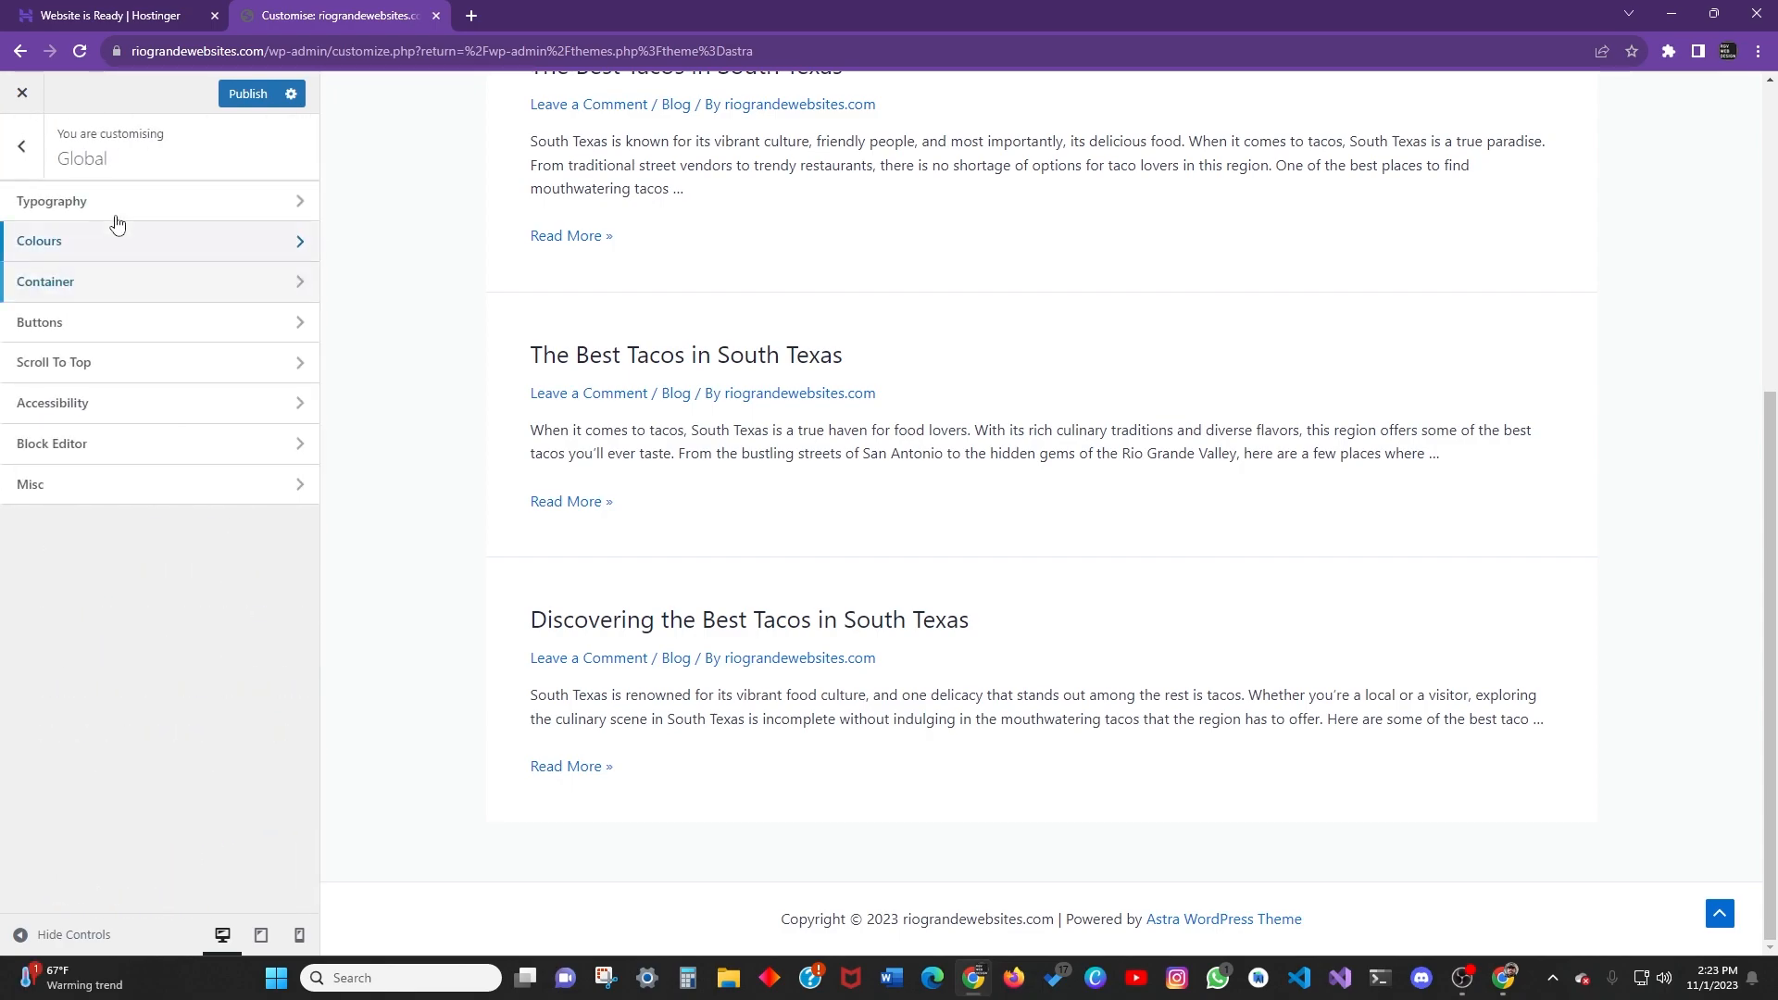
pyautogui.click(112, 323)
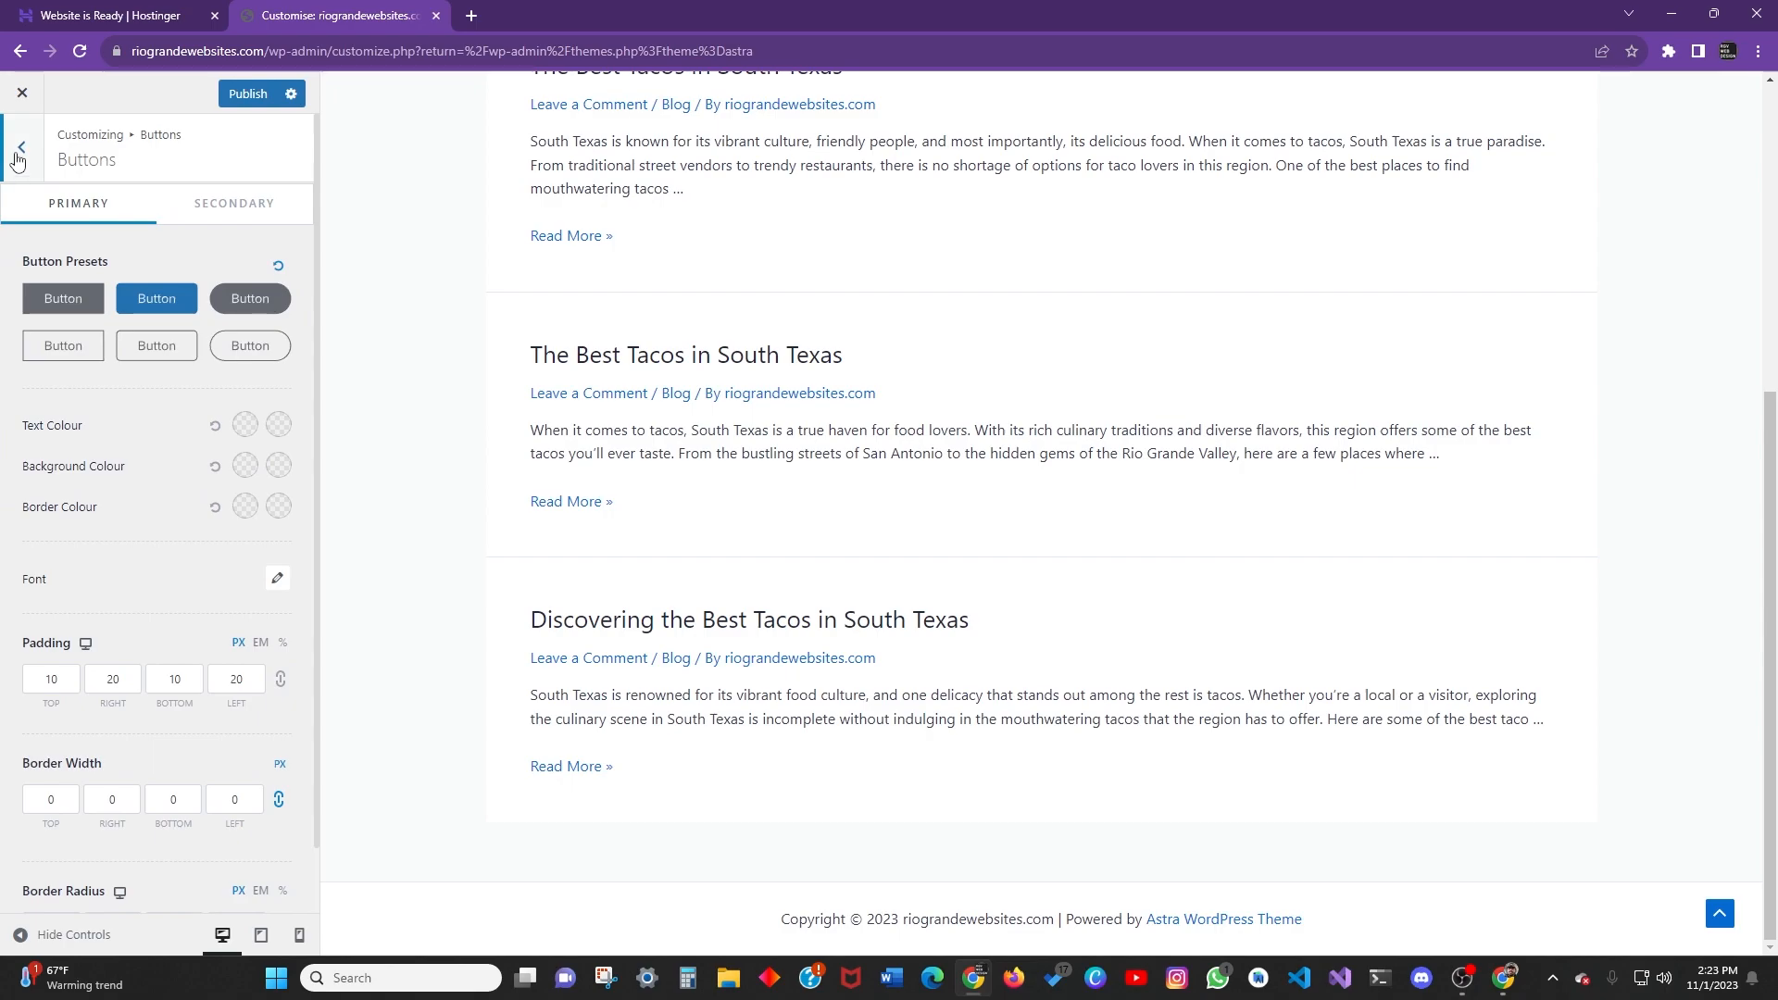
pyautogui.click(22, 146)
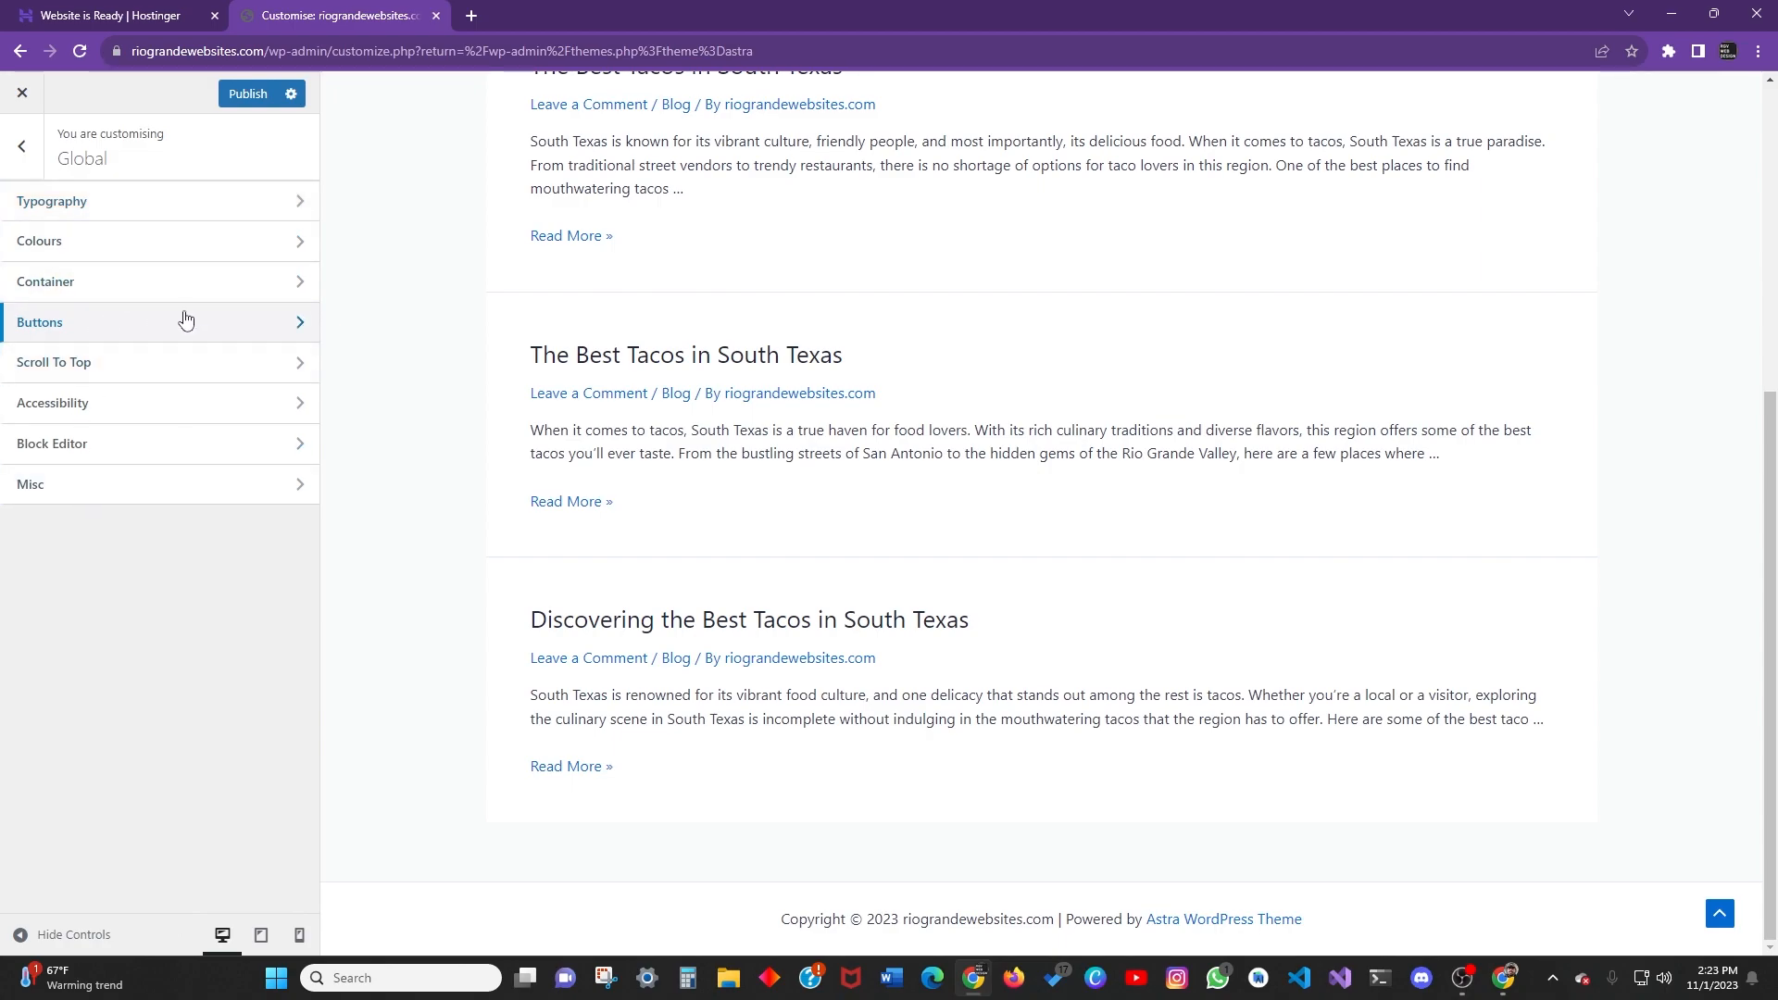
pyautogui.click(185, 321)
pyautogui.click(20, 148)
# Test Scroll To Top in the preview, toggle it off and on, and set Position to Left.
pyautogui.click(245, 378)
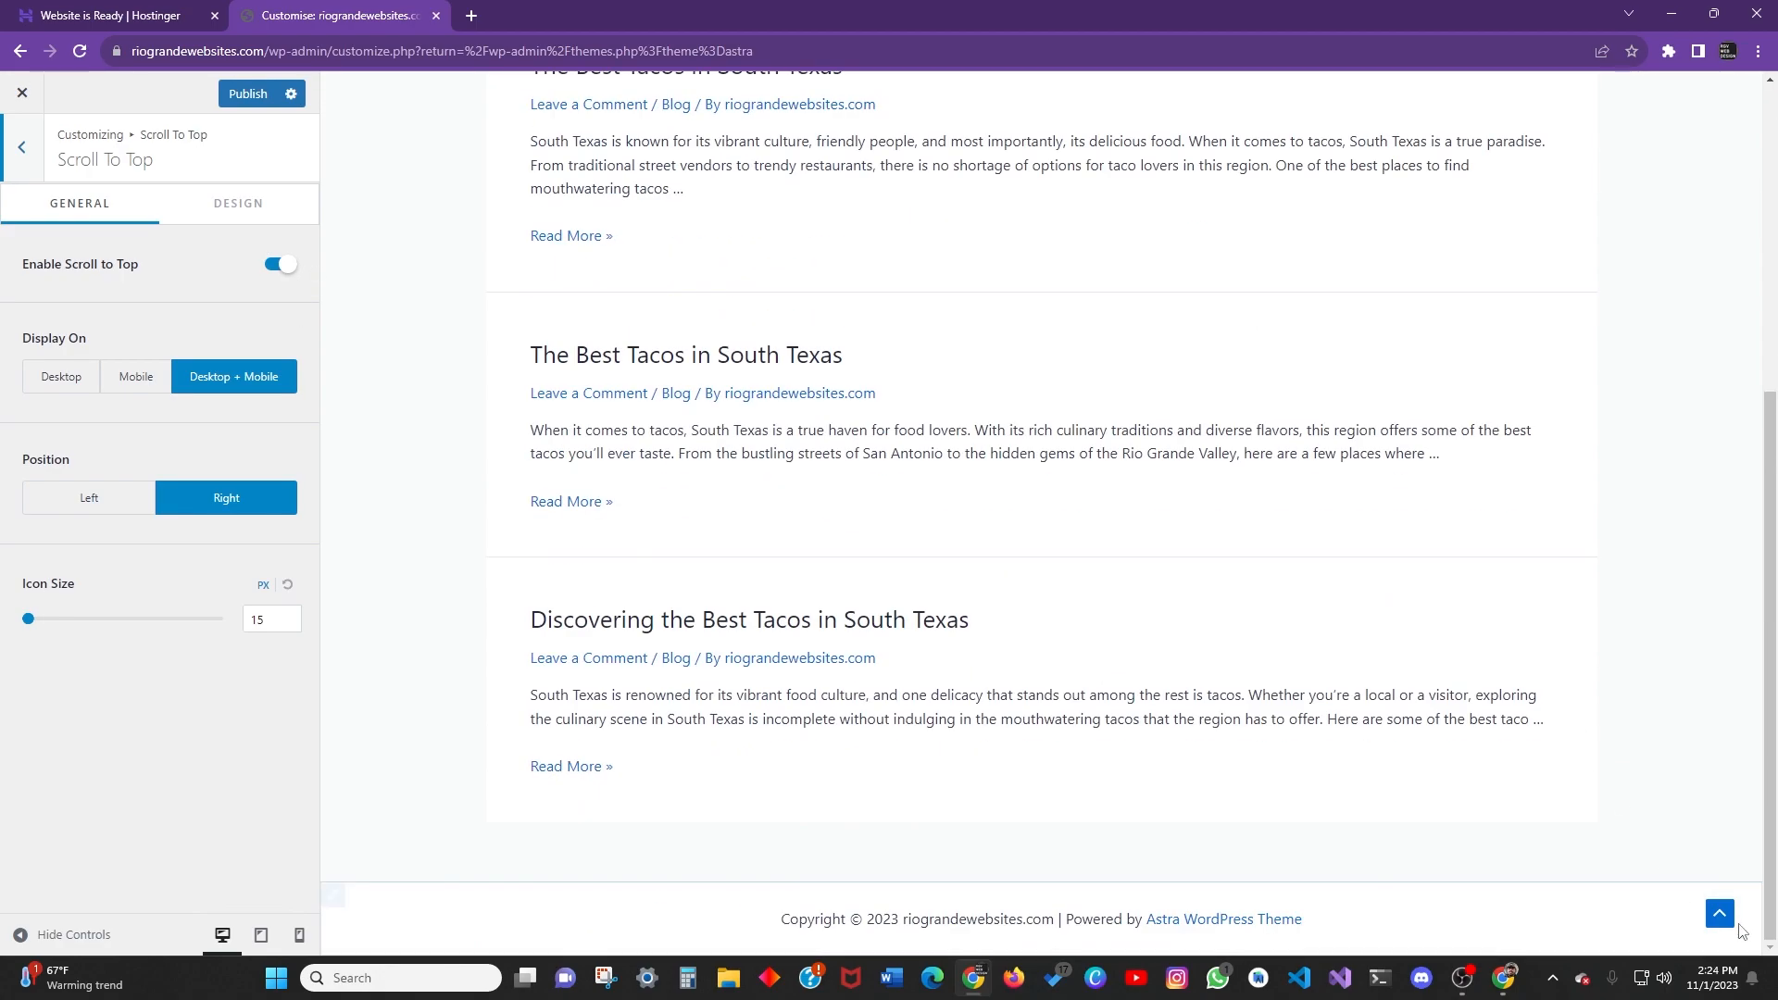
pyautogui.click(1722, 916)
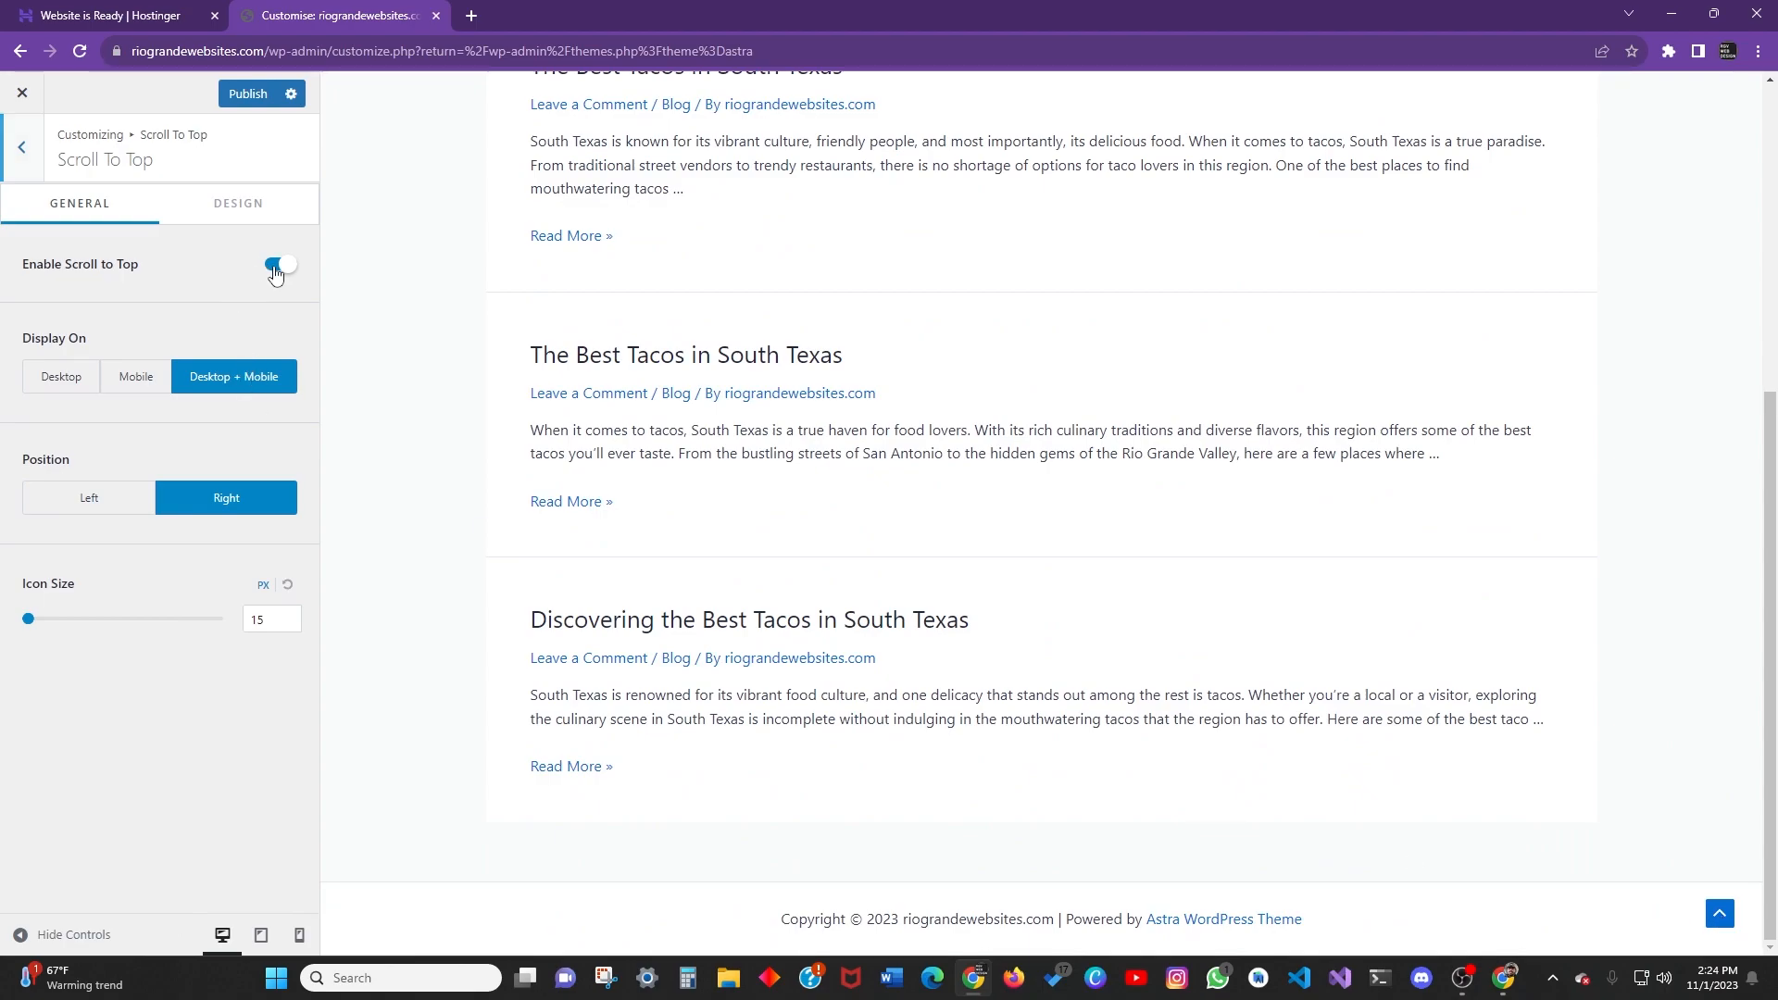
pyautogui.click(275, 266)
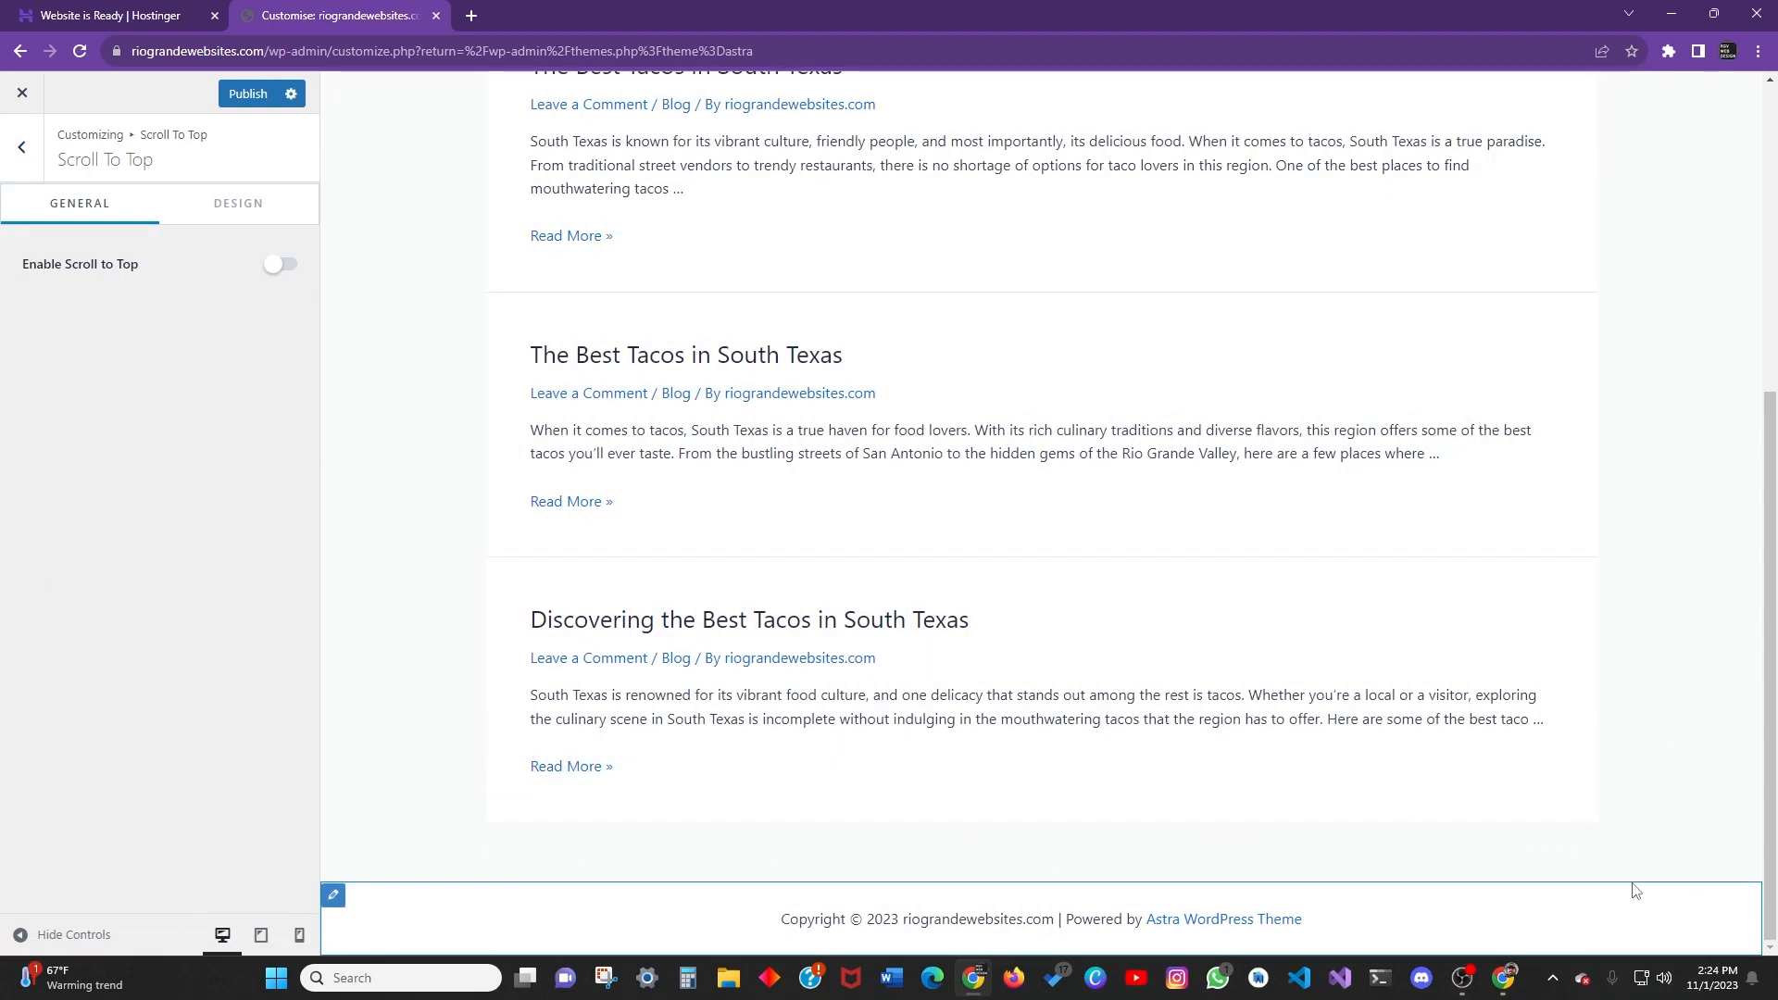
pyautogui.click(275, 265)
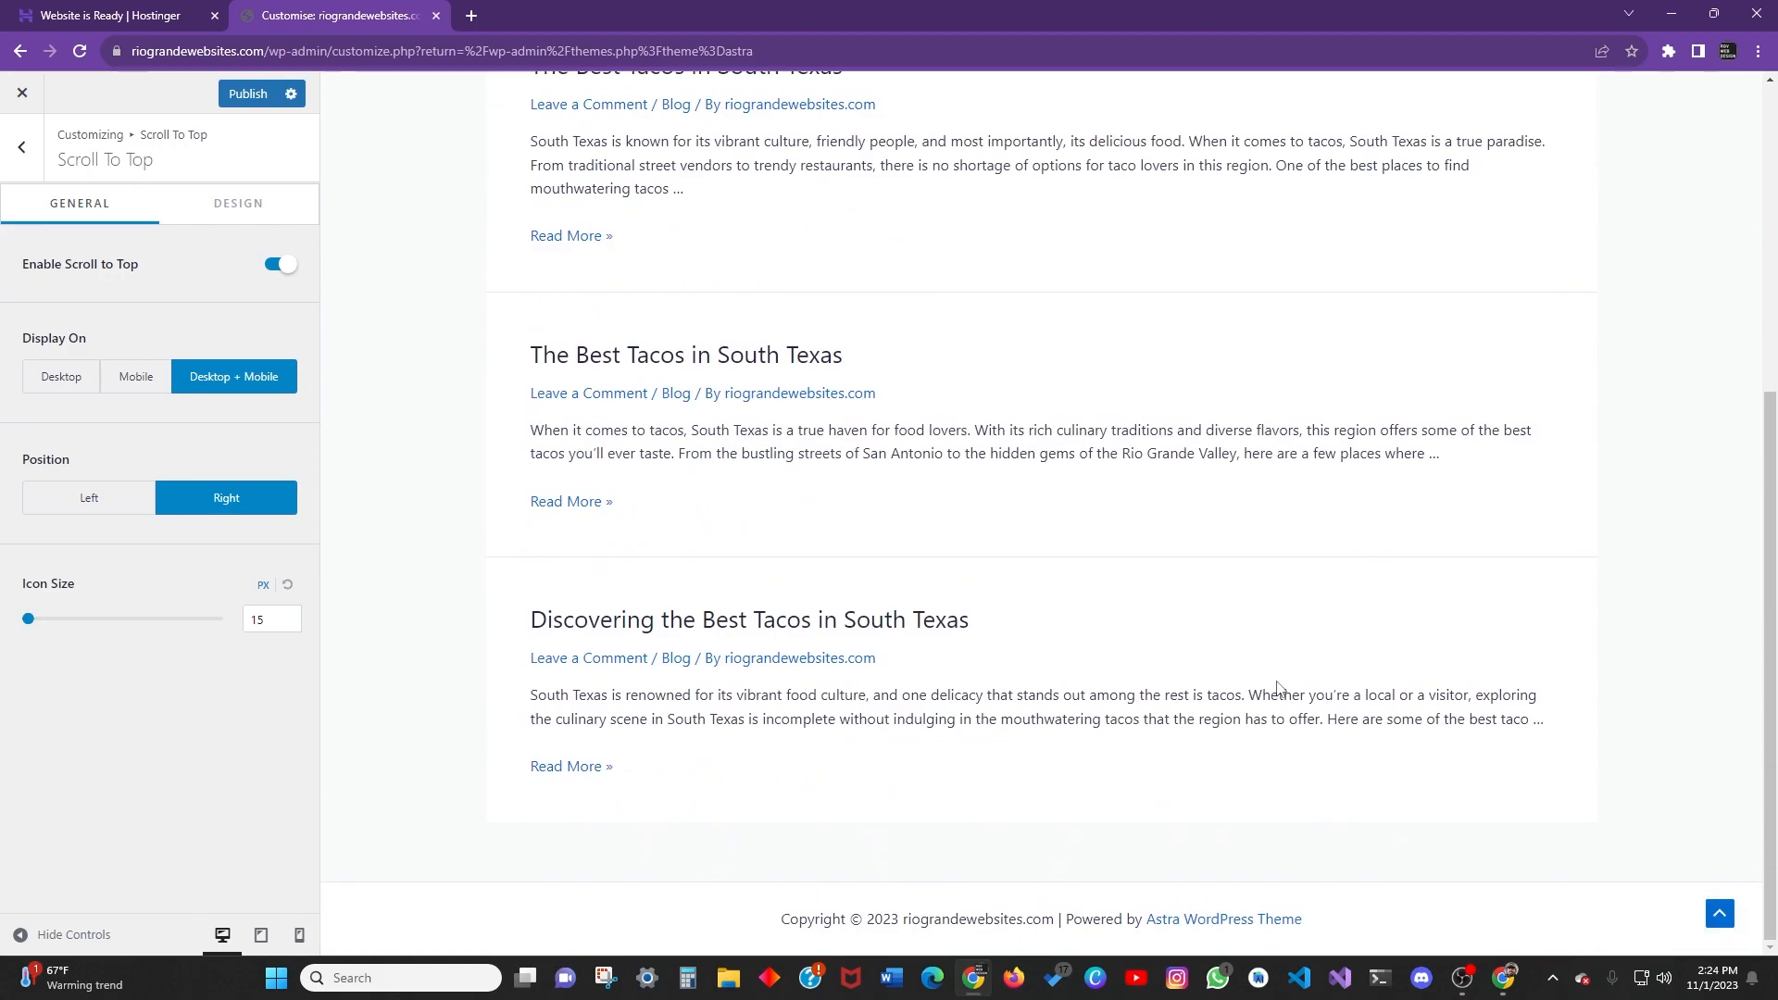
pyautogui.click(1721, 913)
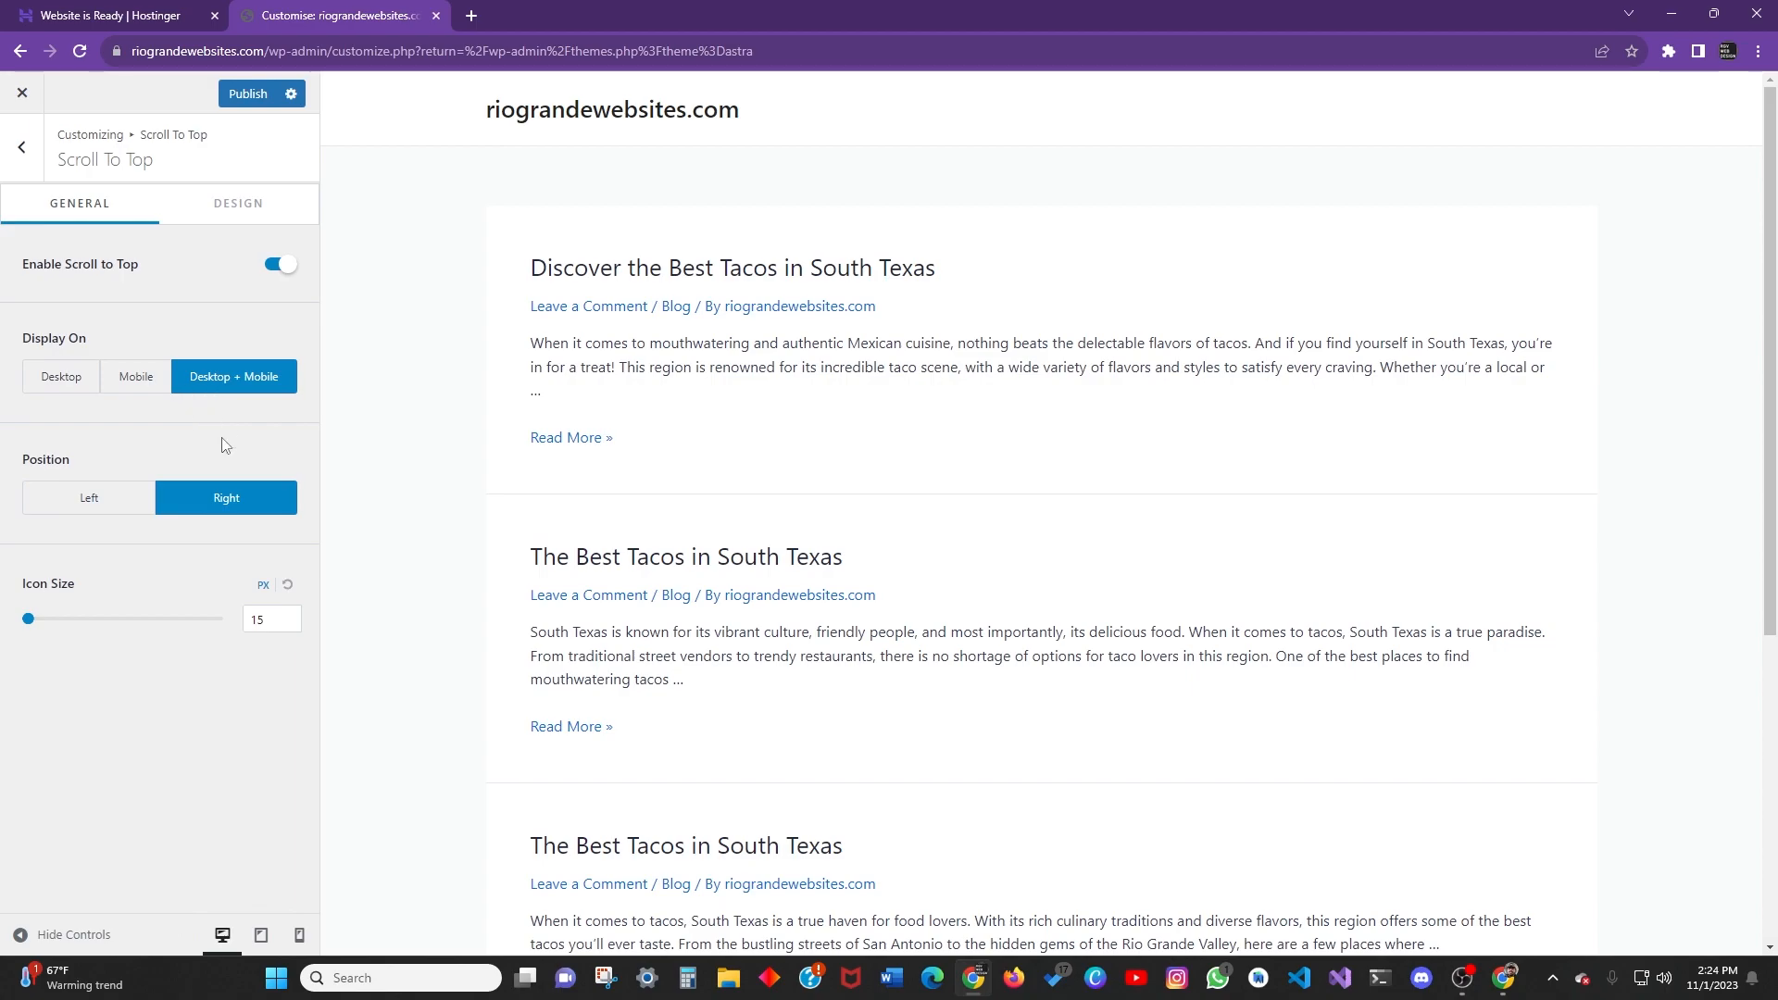
pyautogui.click(128, 506)
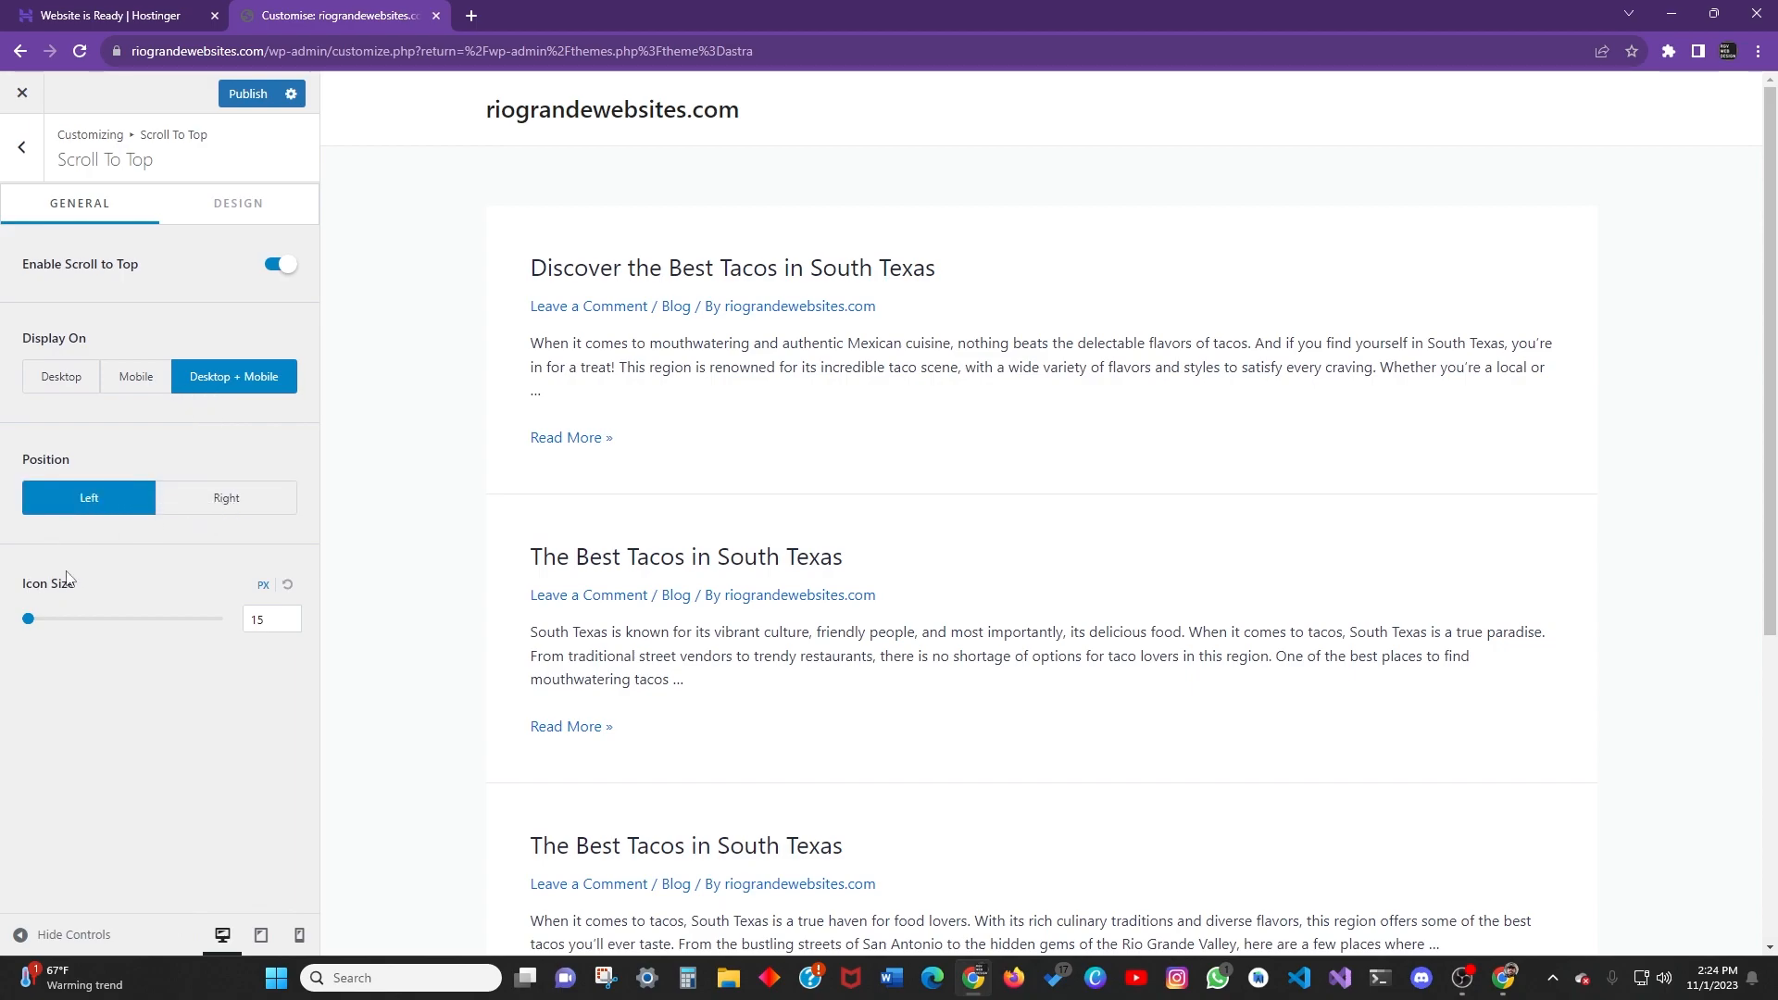
pyautogui.click(222, 203)
# Toggle Accessibility highlighting off and back on, leaving it enabled.
pyautogui.click(20, 150)
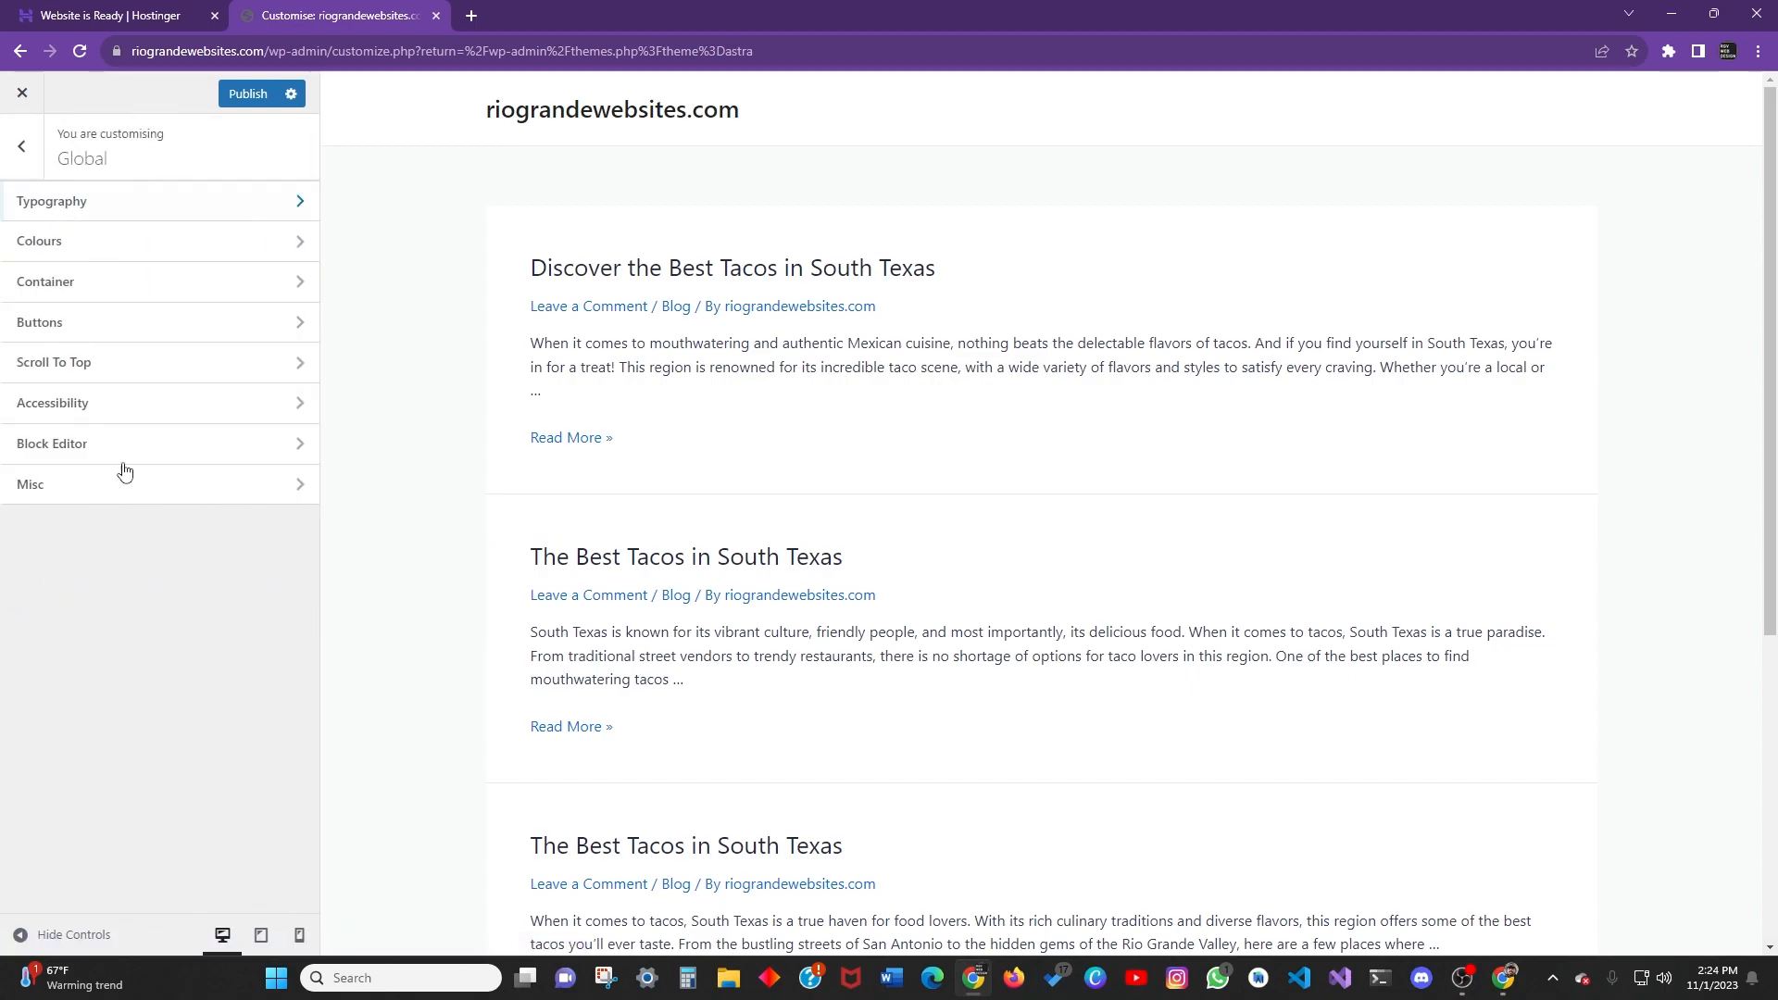
pyautogui.click(99, 406)
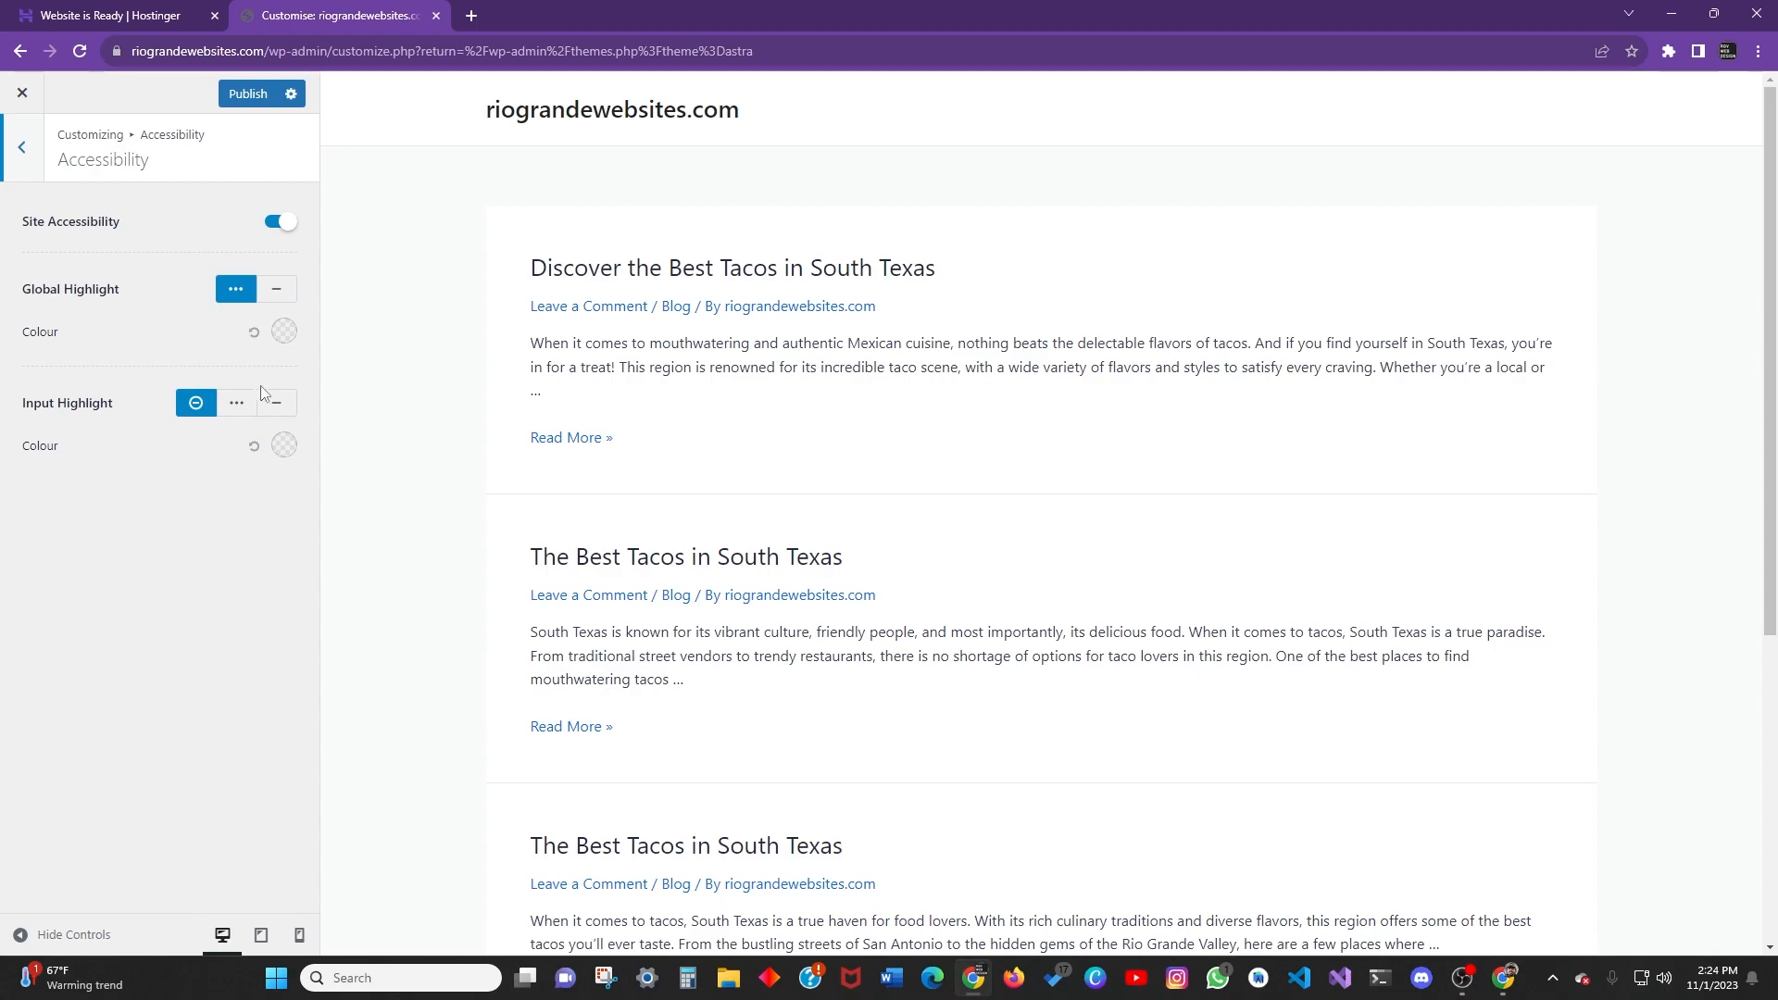
pyautogui.click(280, 221)
pyautogui.click(279, 221)
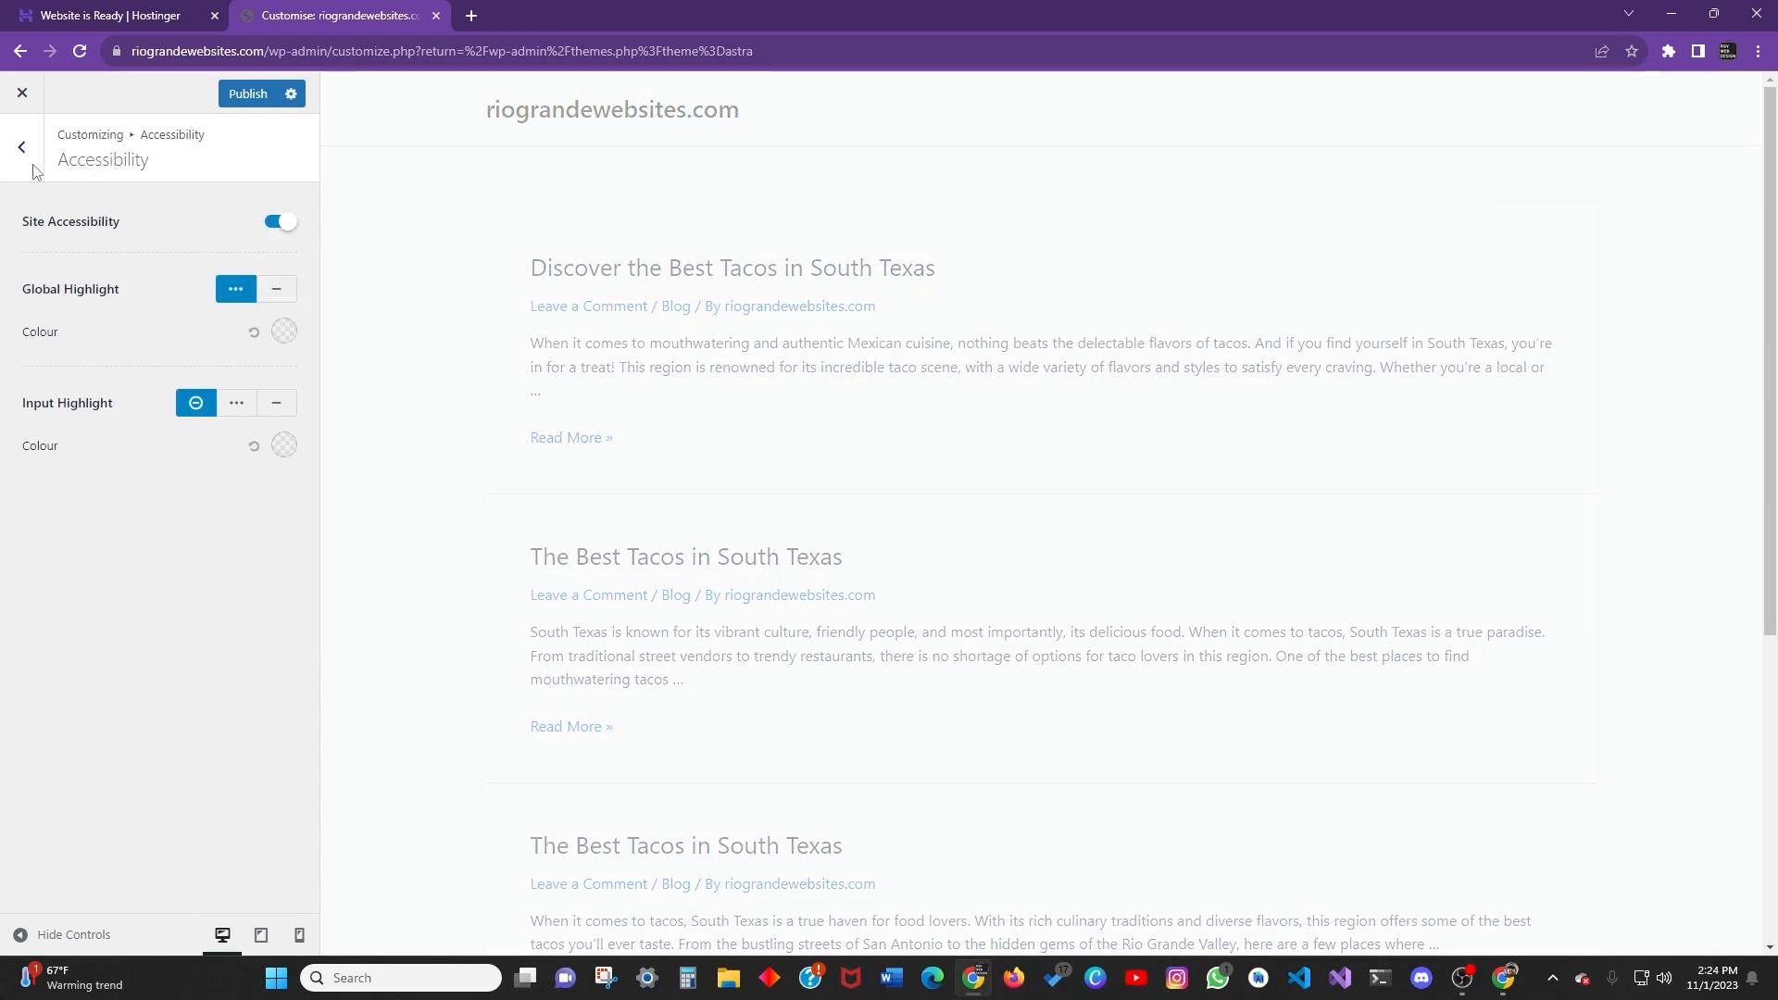
pyautogui.click(21, 146)
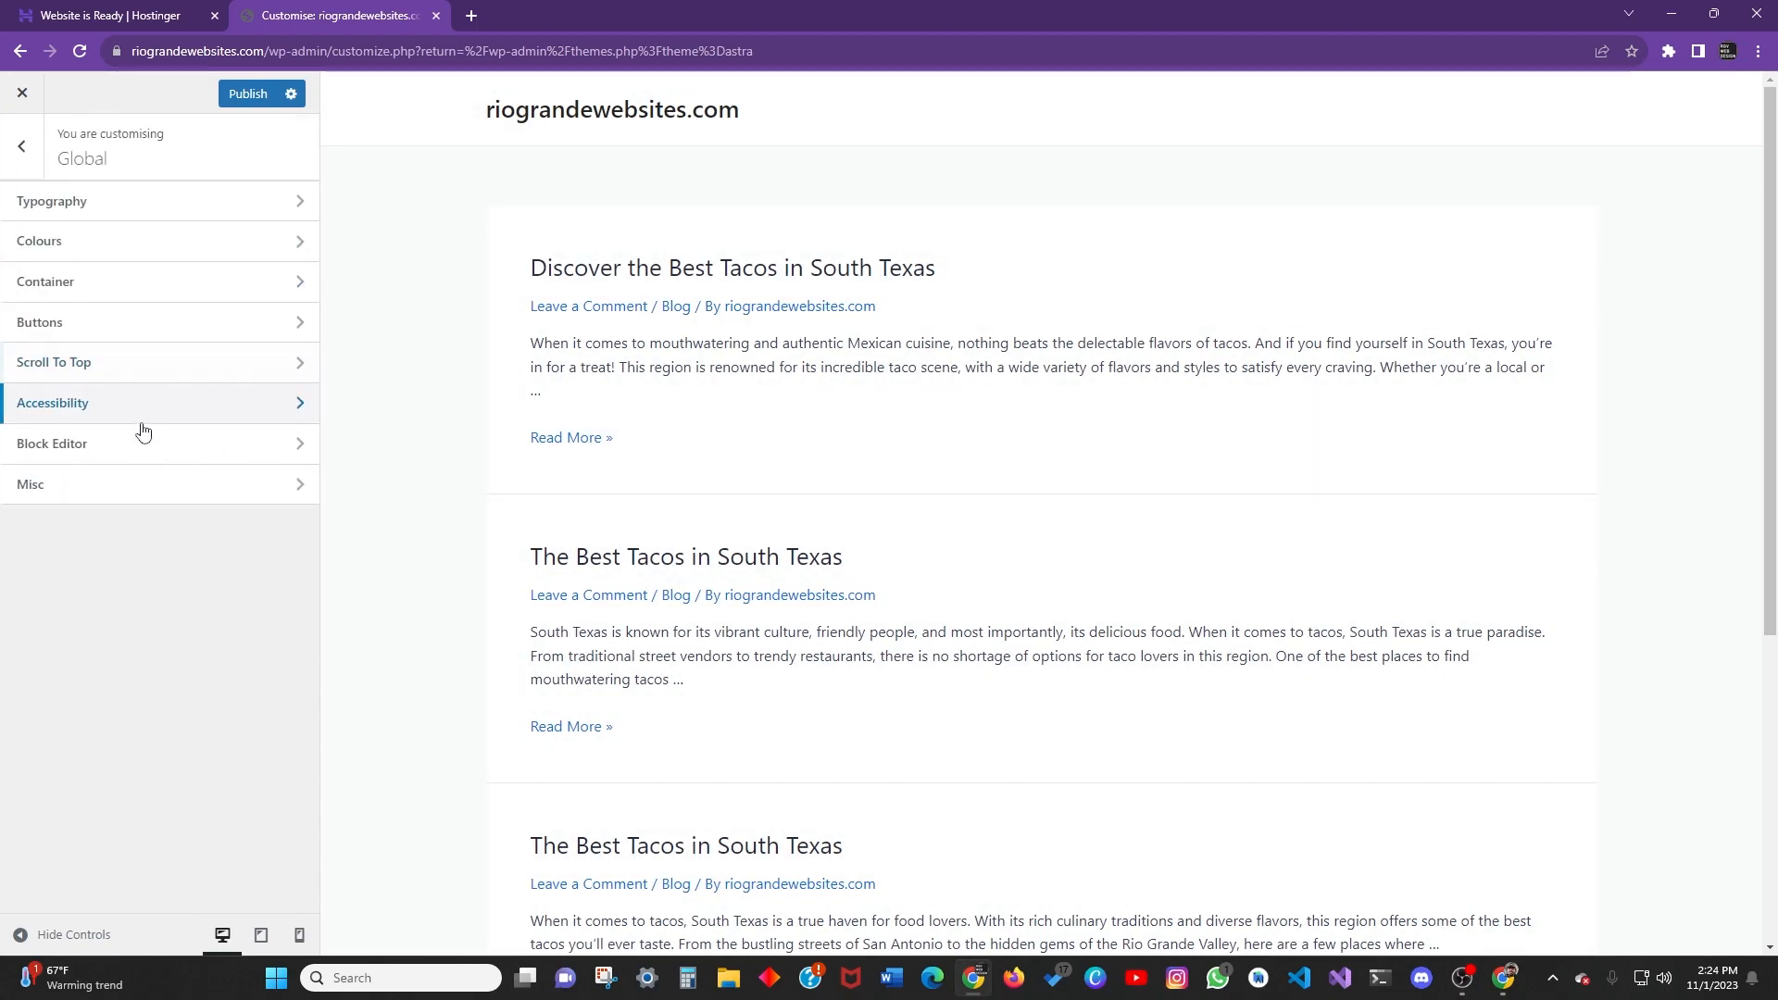
# Try Block Editor core-block spacing options, keep Comfort, then view Misc unchanged.
pyautogui.click(144, 451)
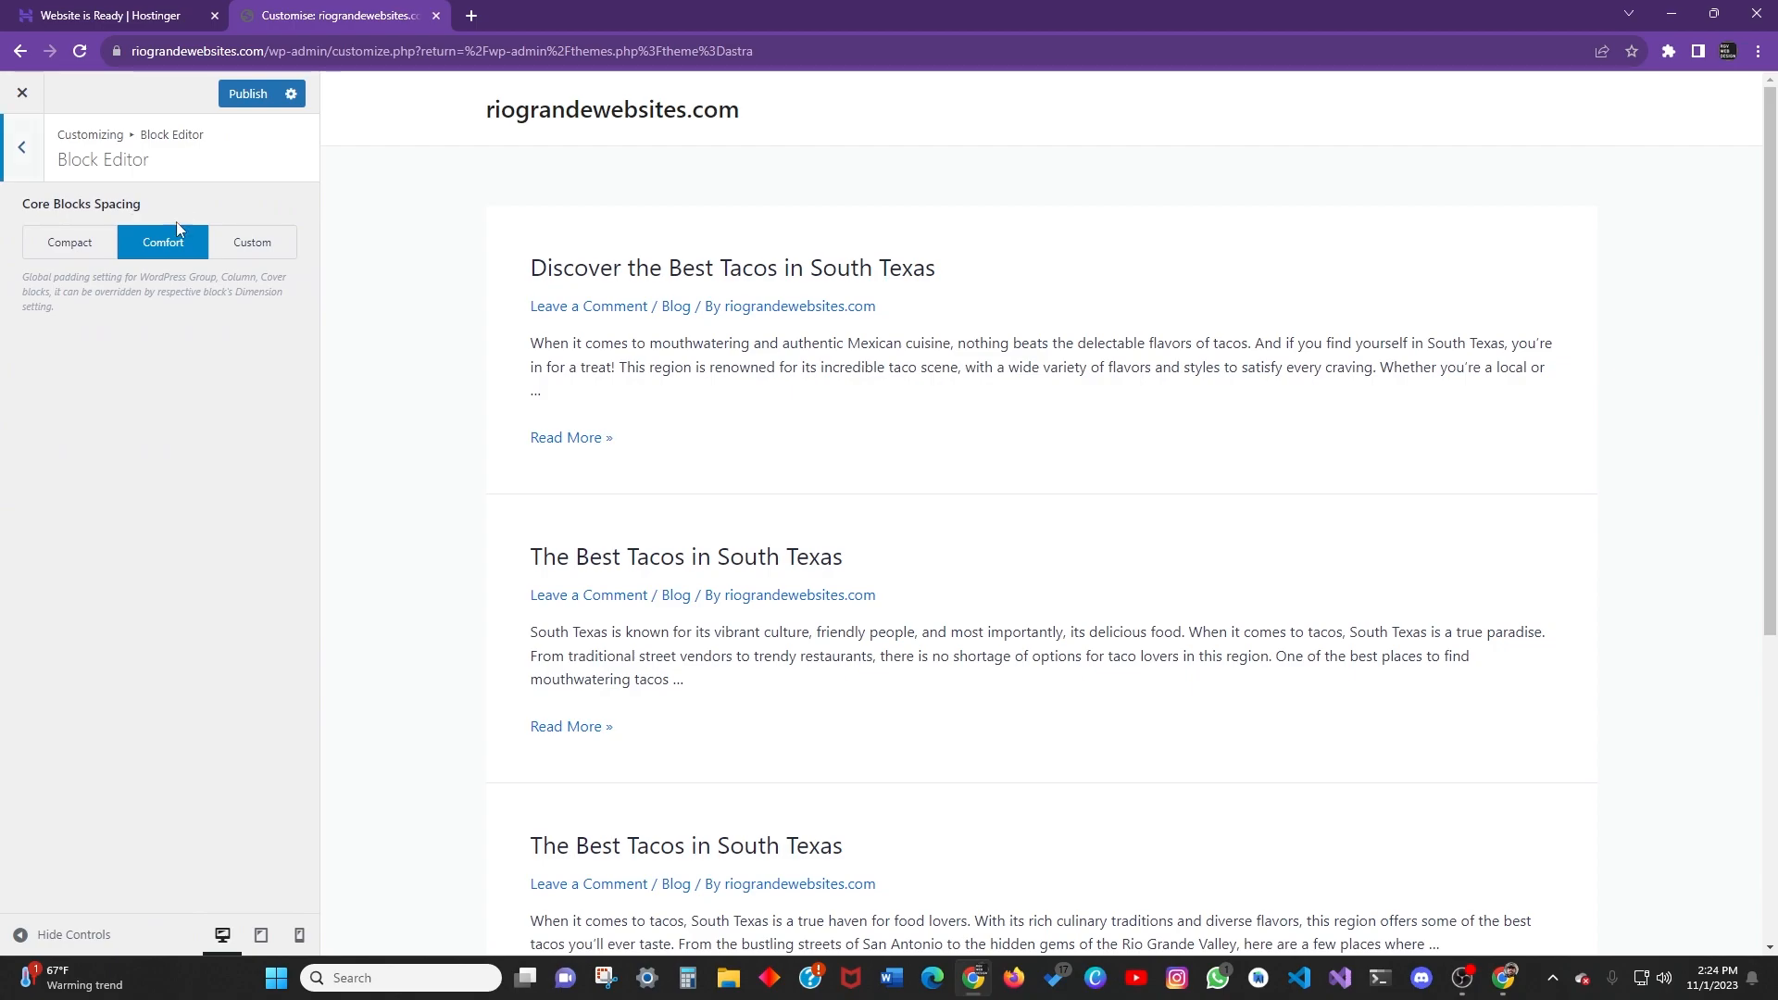
pyautogui.click(21, 146)
pyautogui.click(99, 444)
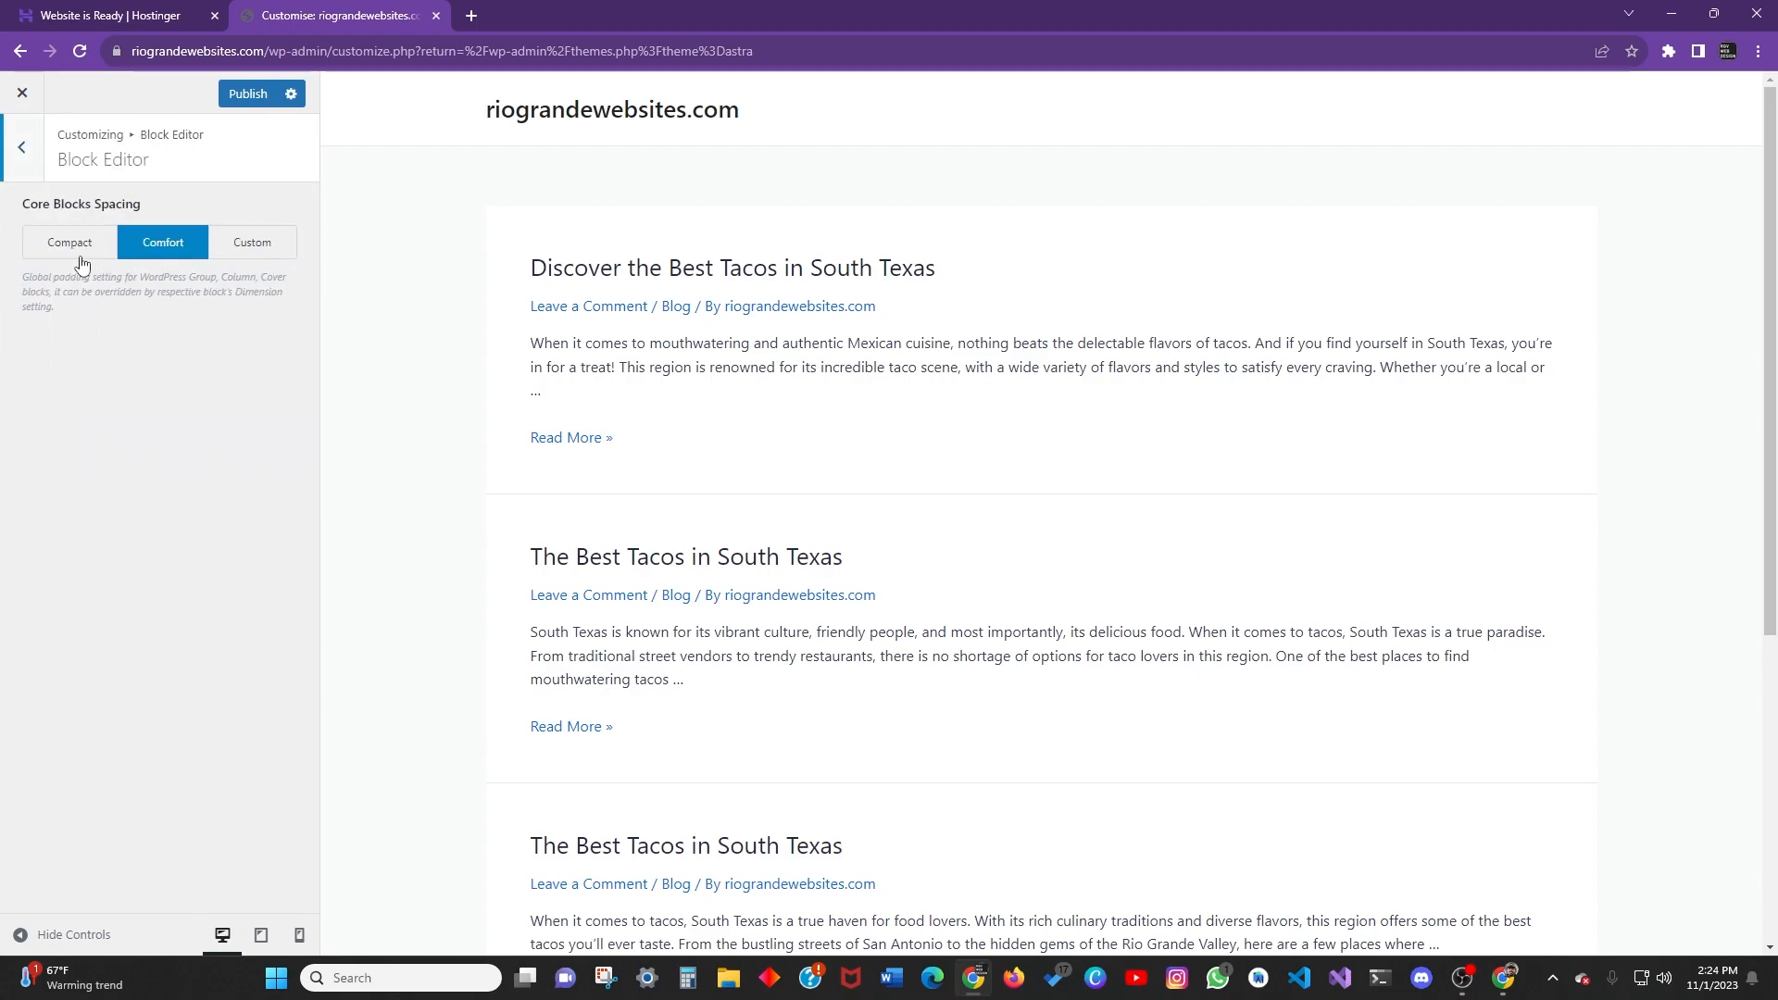
pyautogui.click(83, 263)
pyautogui.click(227, 252)
pyautogui.click(159, 250)
pyautogui.click(71, 248)
pyautogui.click(170, 248)
pyautogui.click(22, 171)
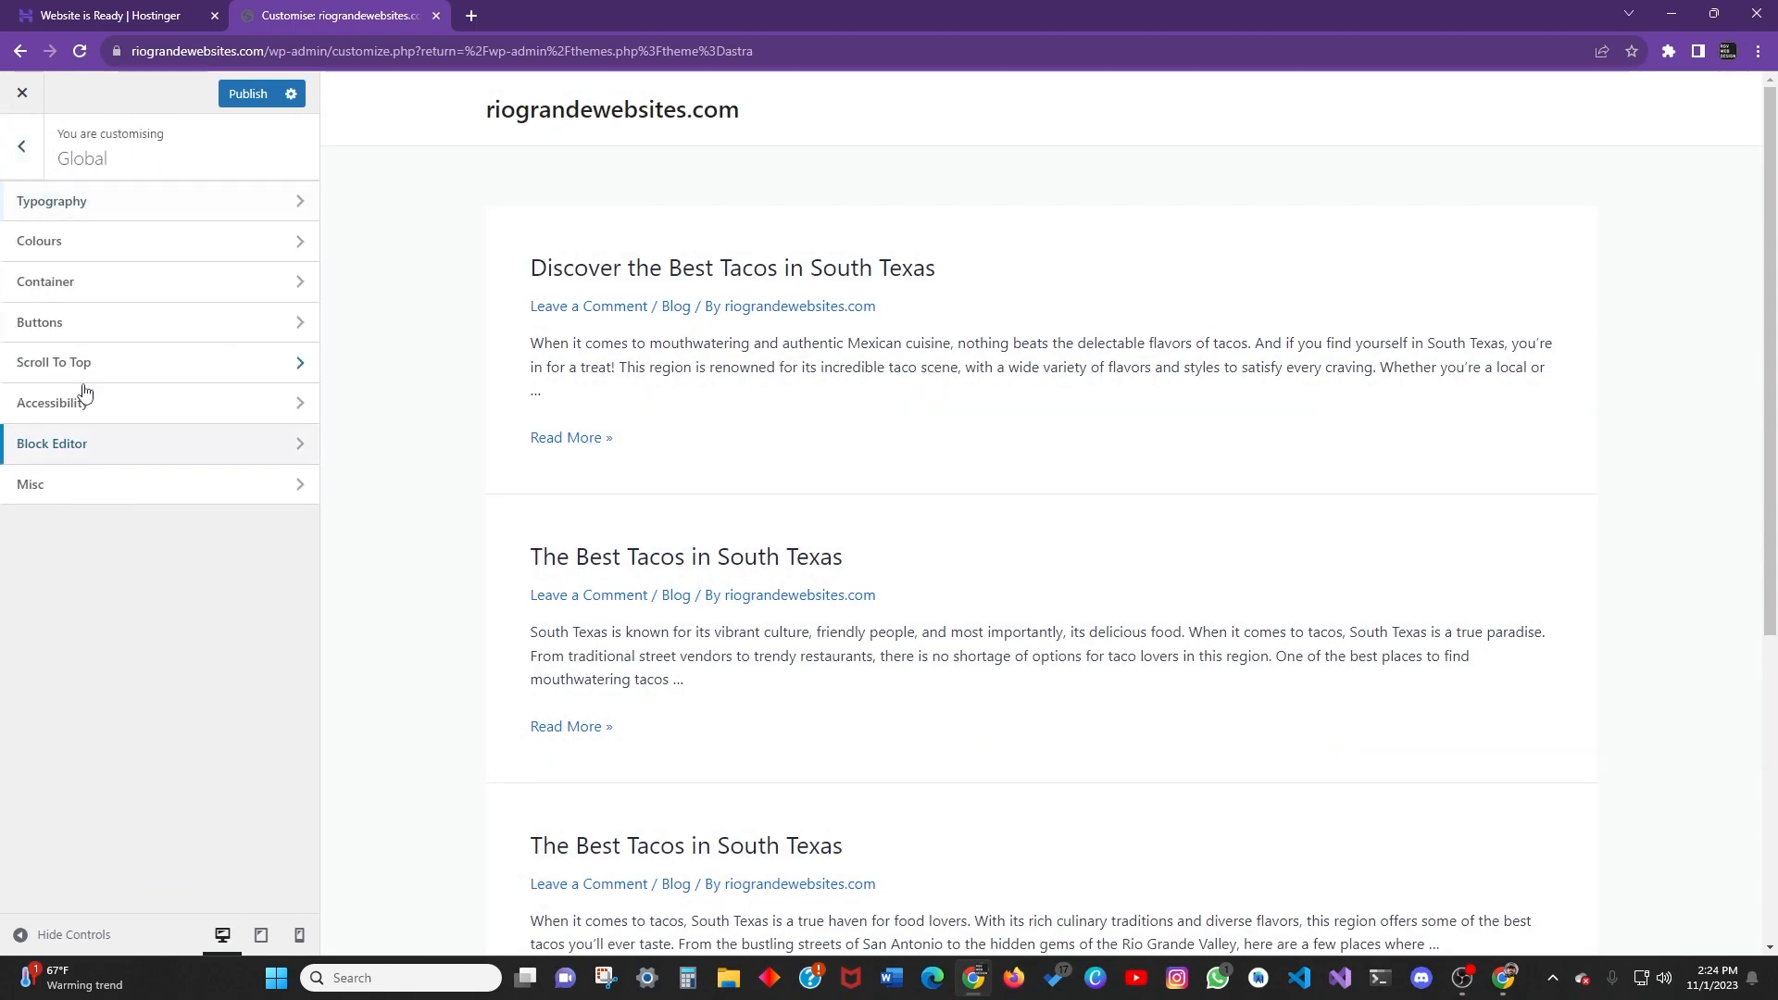
pyautogui.click(102, 488)
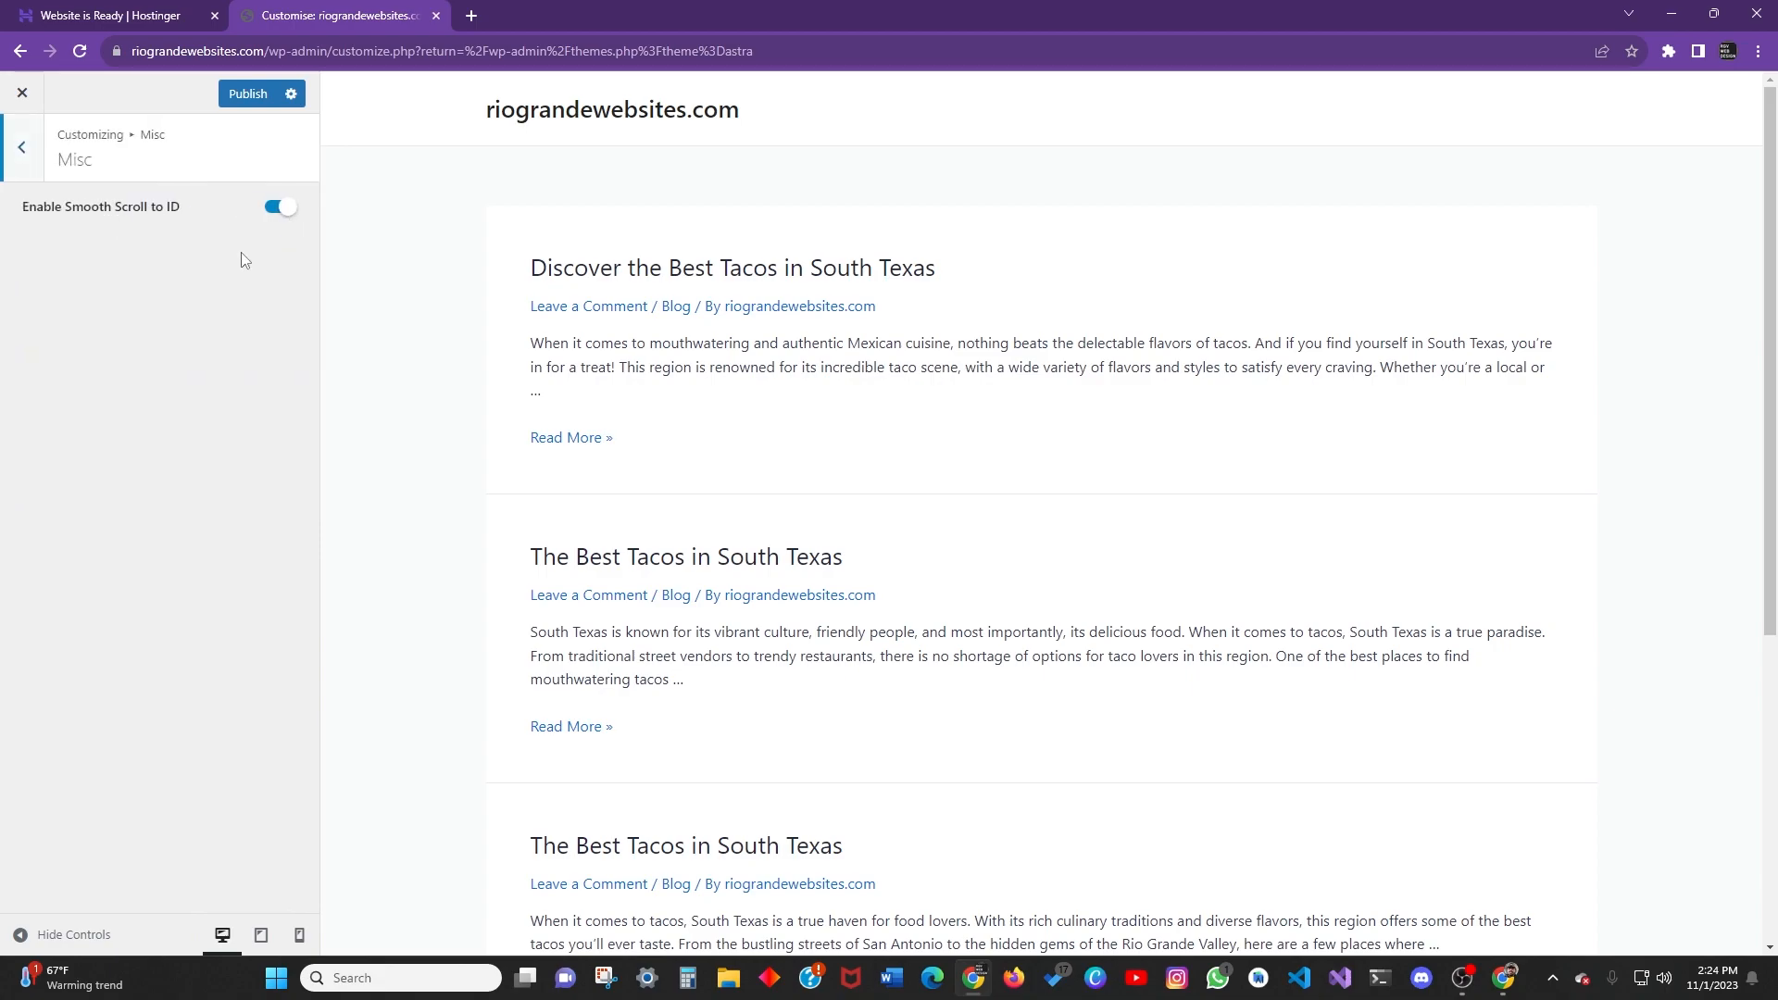
pyautogui.click(29, 174)
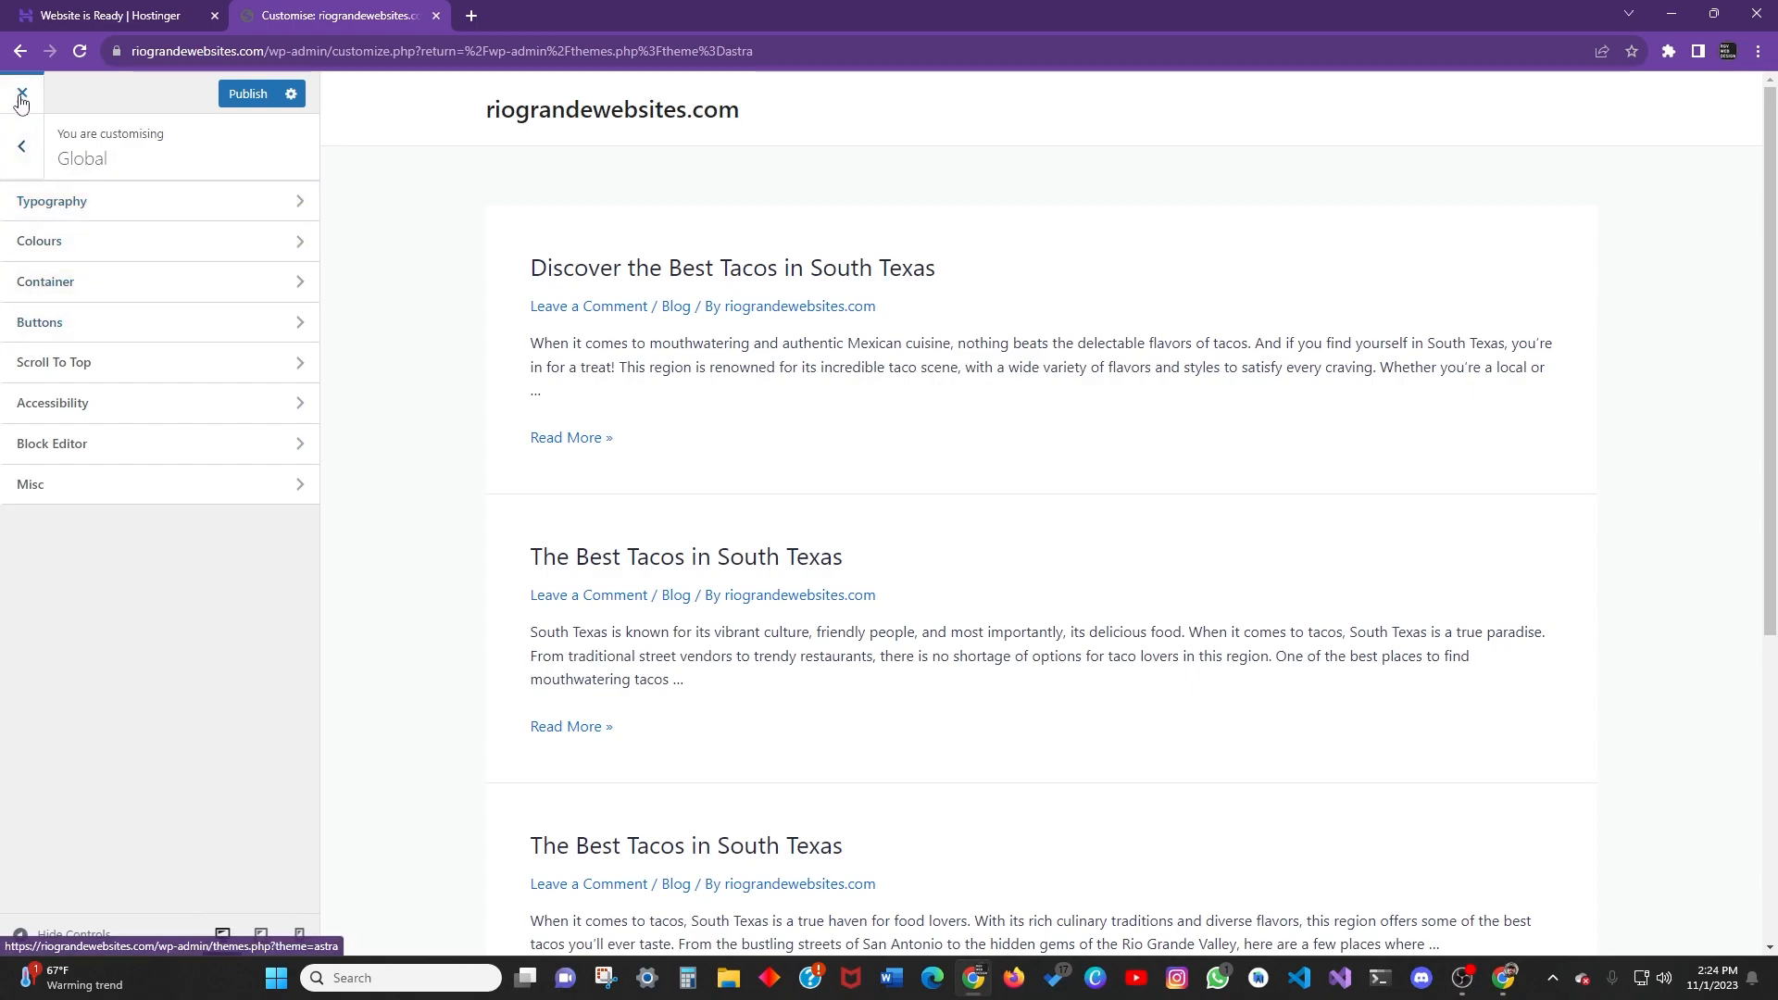
# Exit the Customizer without publishing and confirm discarding the unsaved changes.
pyautogui.scroll(-2, 631, 603)
pyautogui.scroll(2, 541, 586)
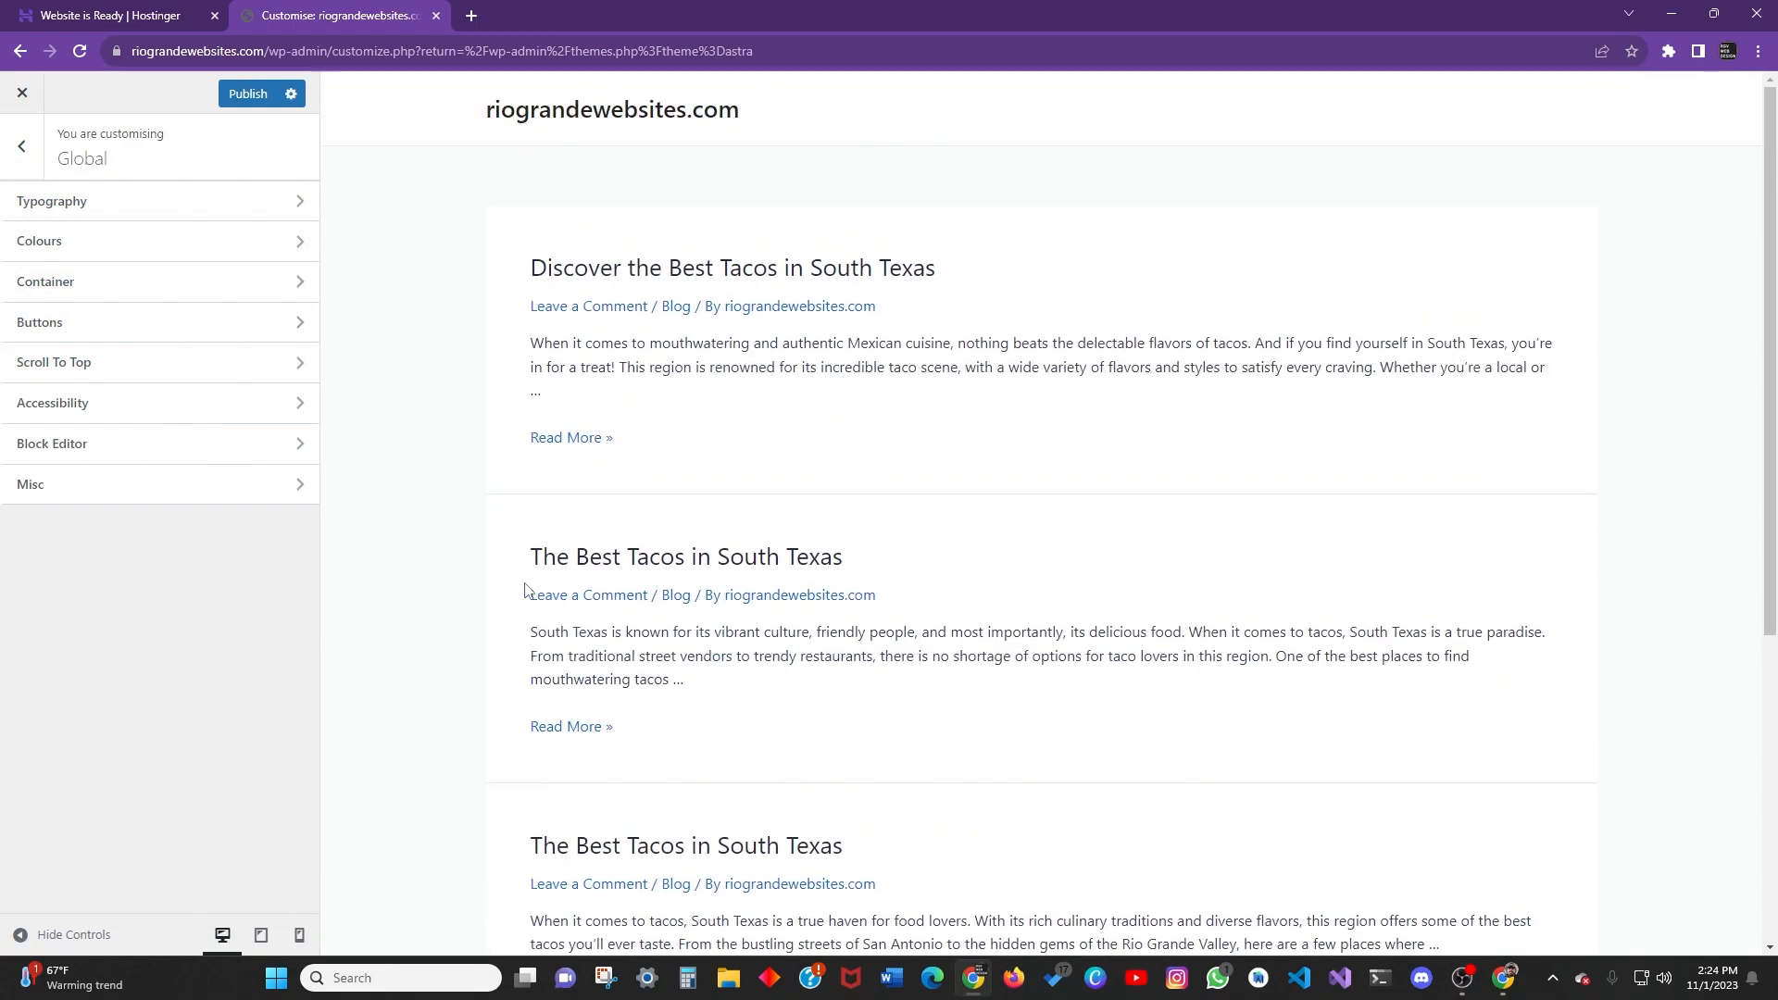
pyautogui.click(289, 95)
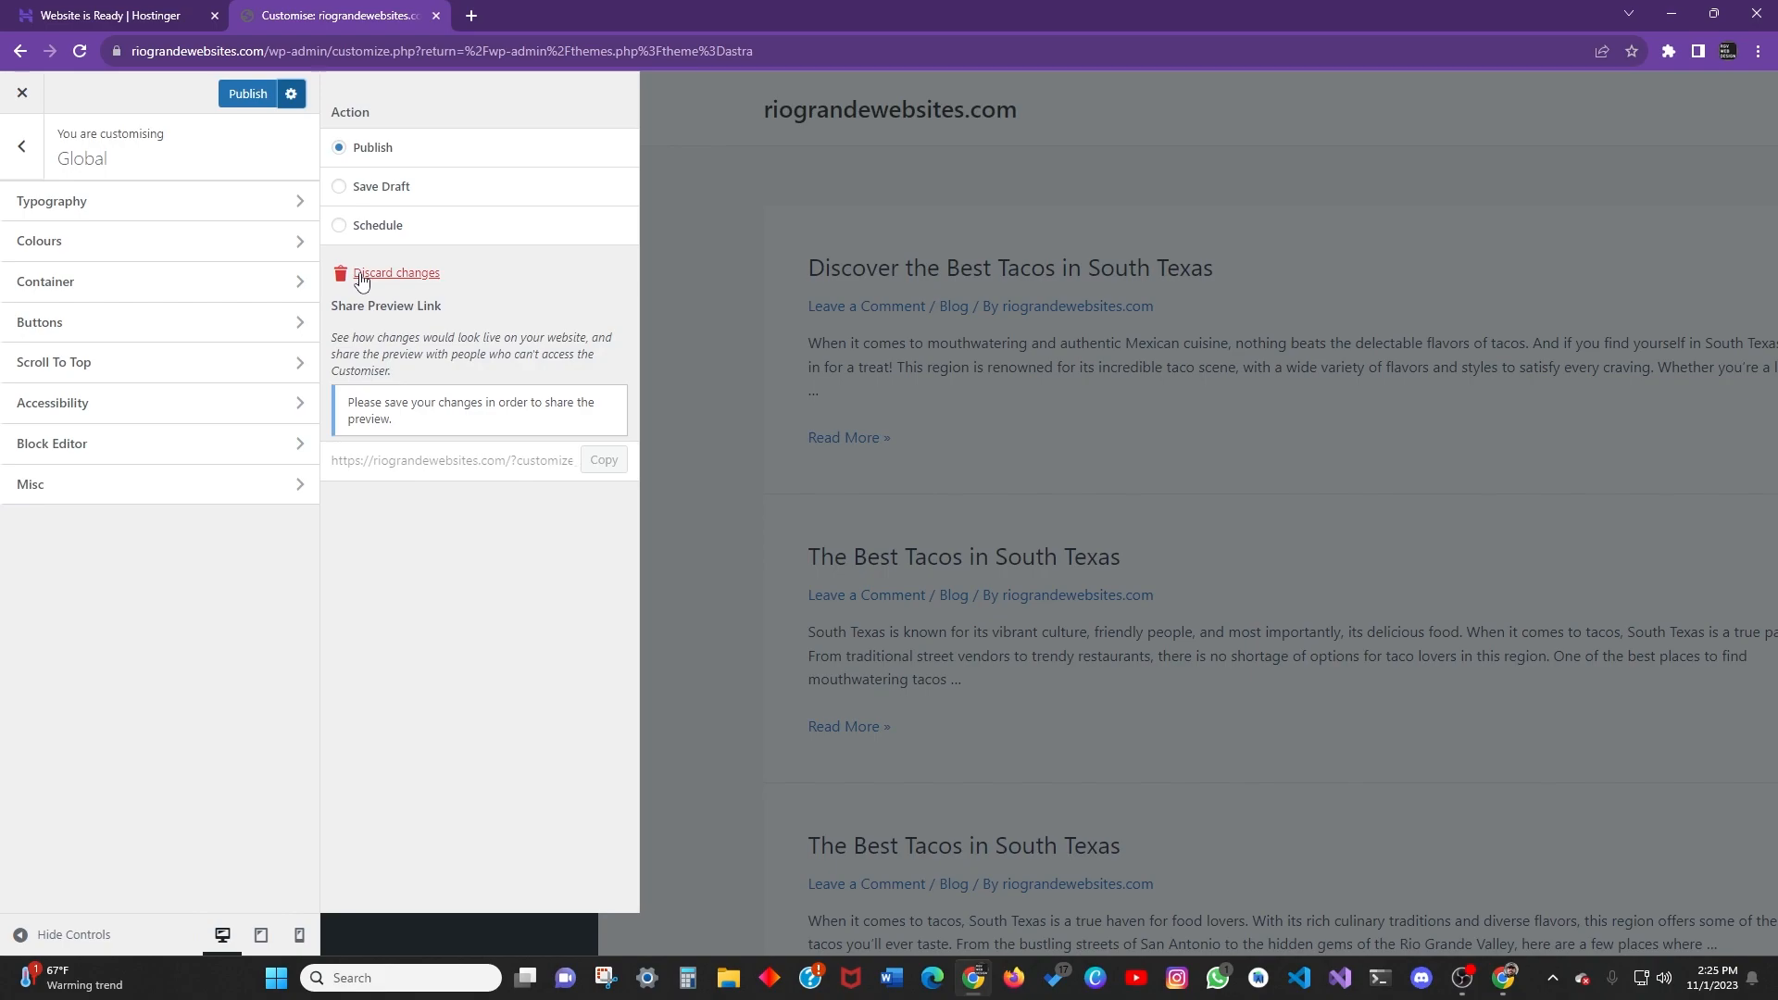
pyautogui.click(22, 93)
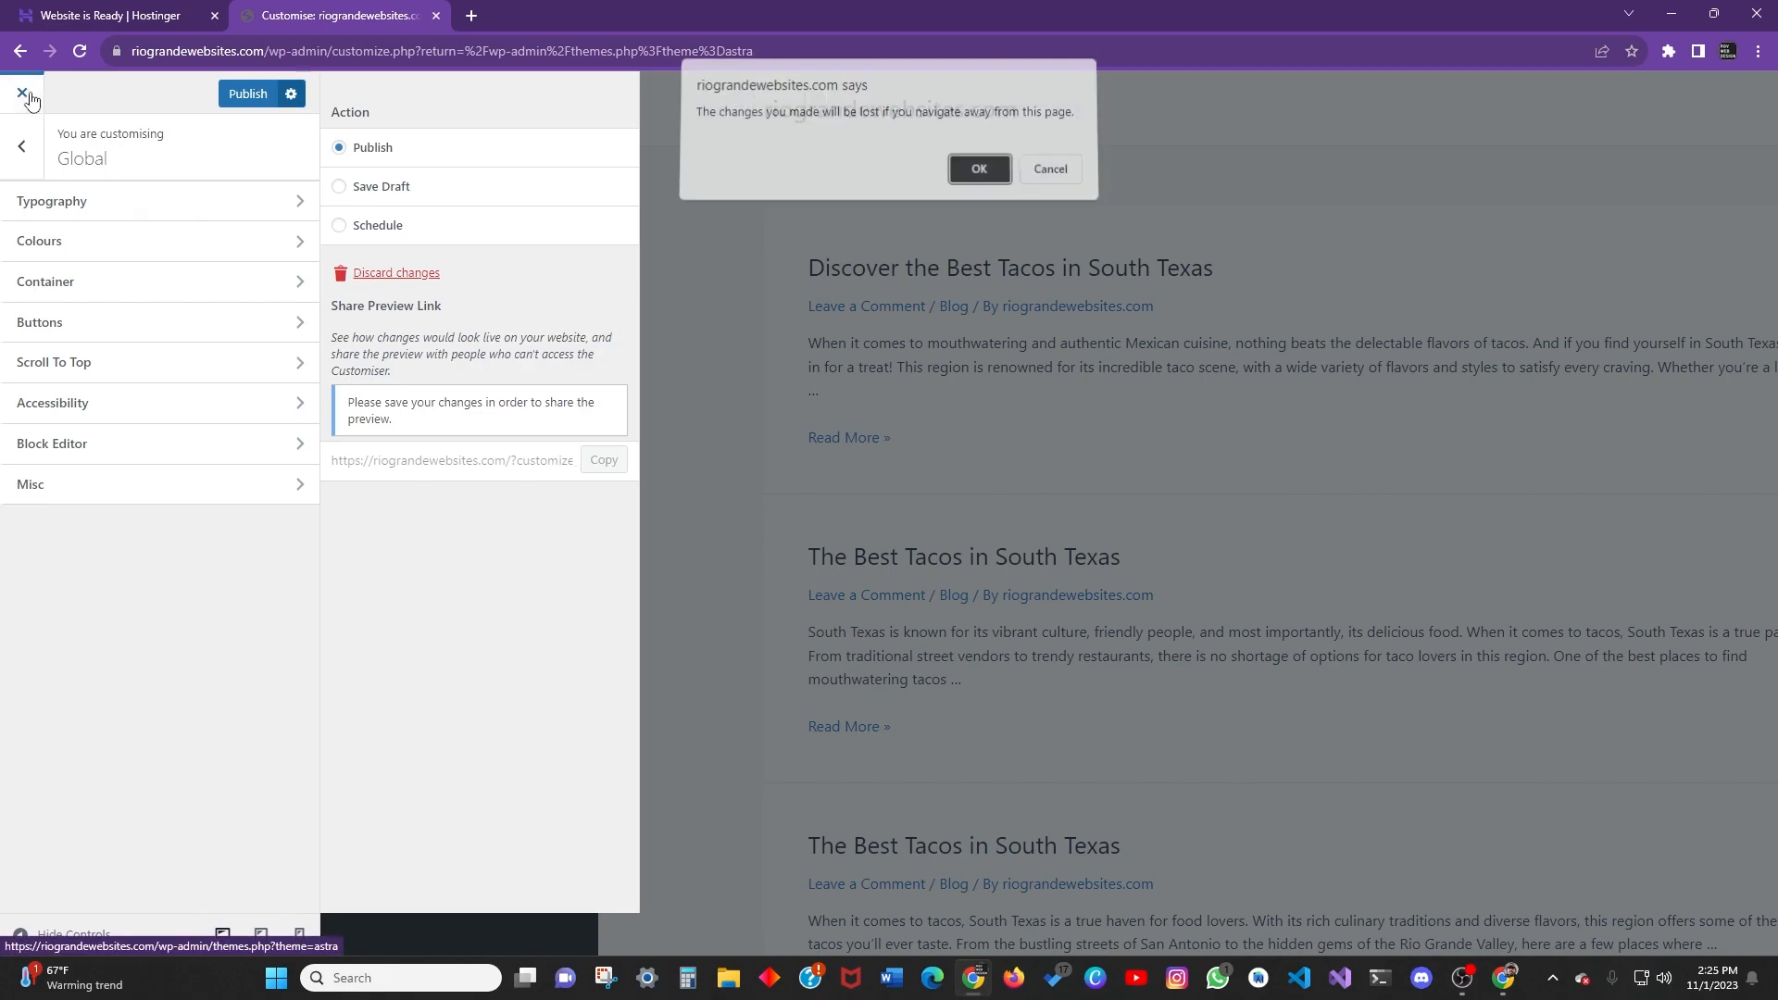
pyautogui.click(973, 168)
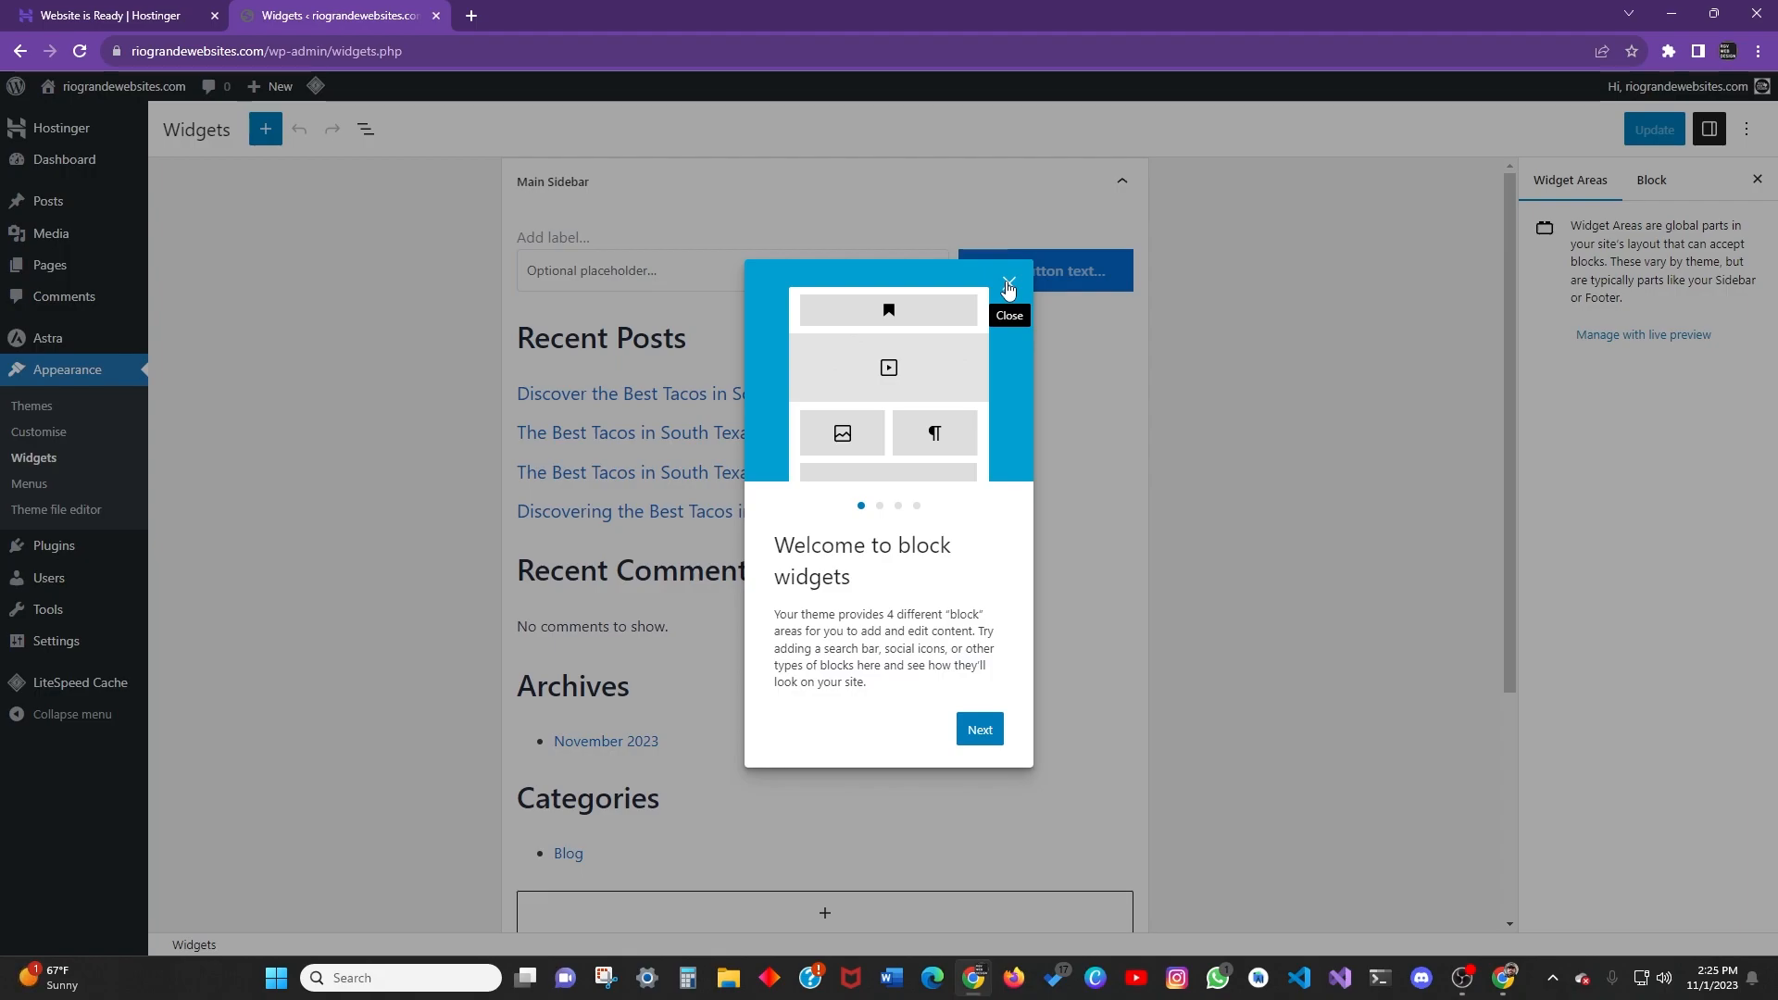
pyautogui.click(1008, 288)
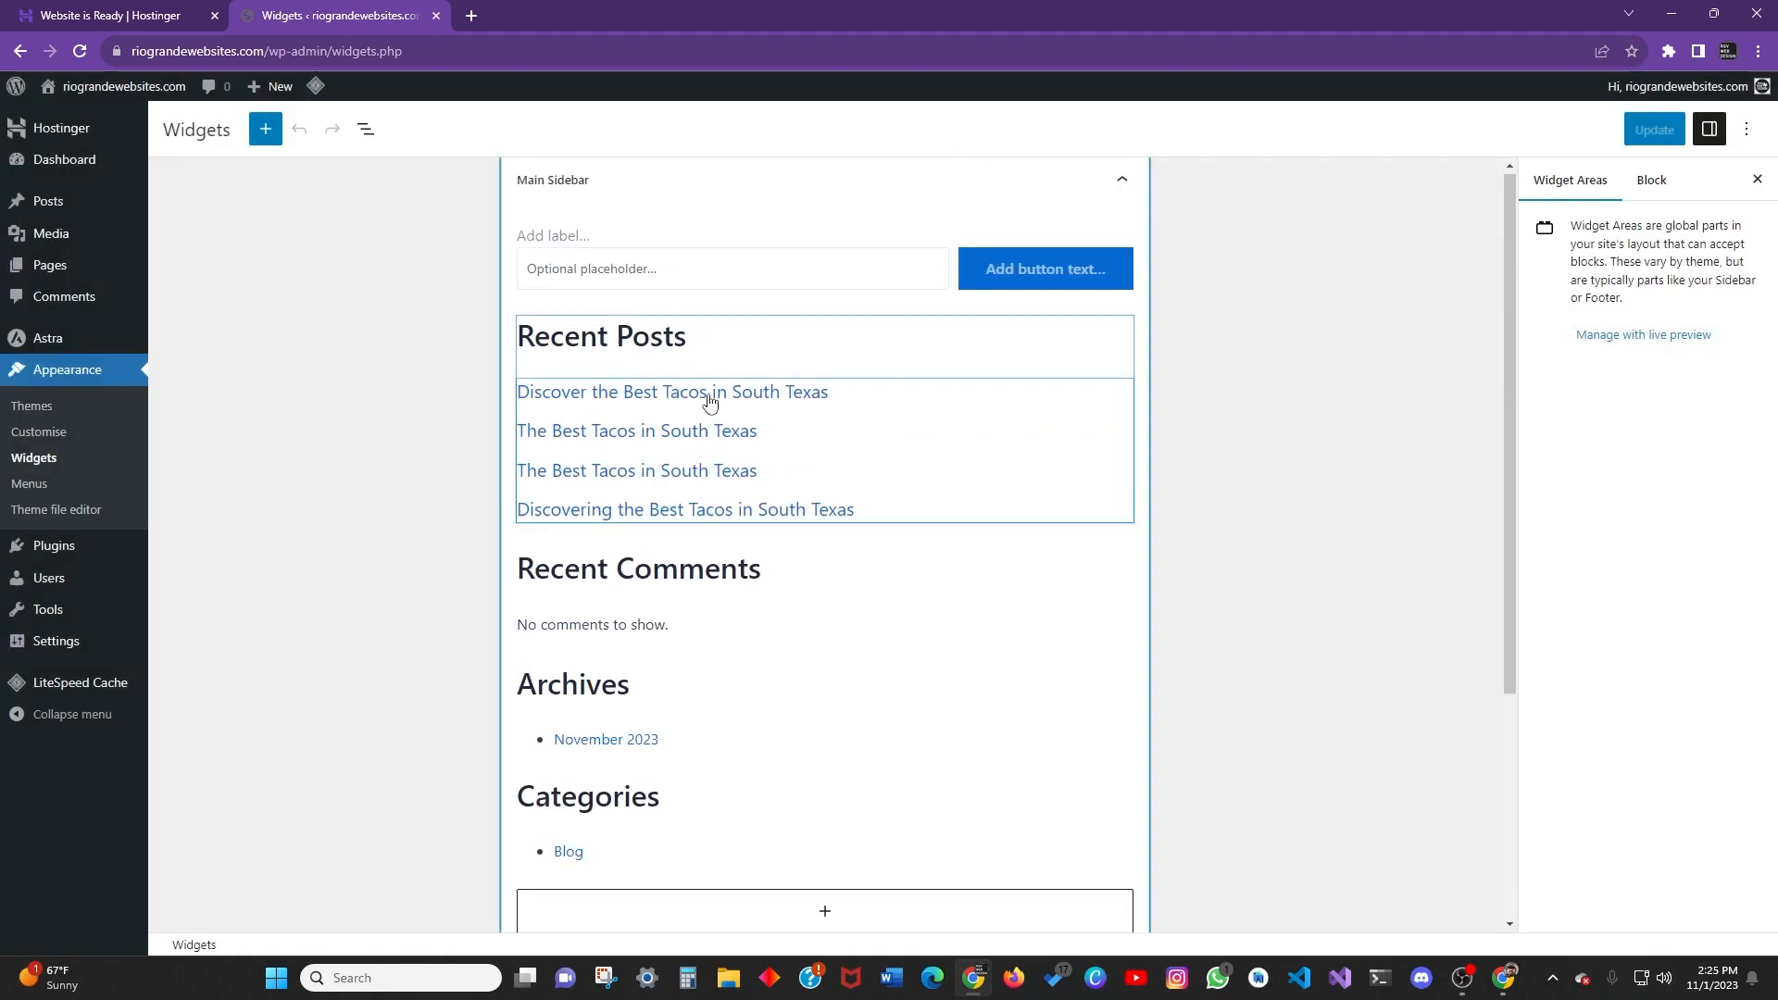
pyautogui.scroll(-4, 780, 421)
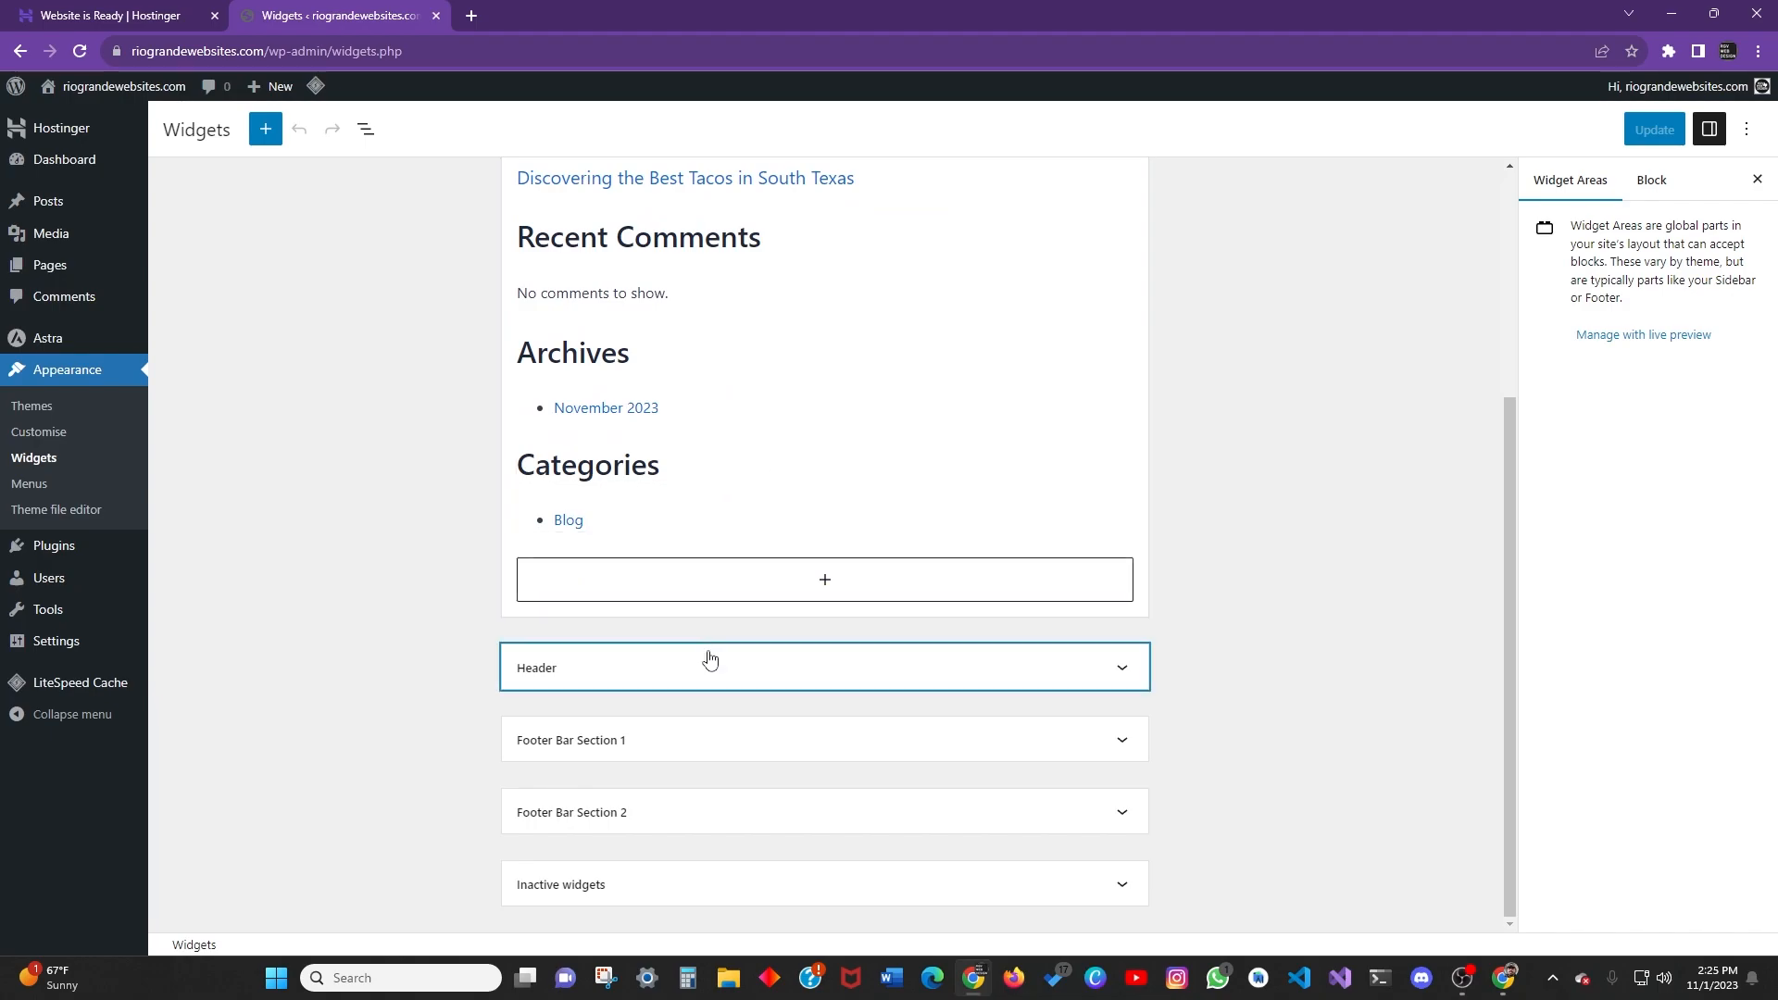
pyautogui.scroll(4, 832, 611)
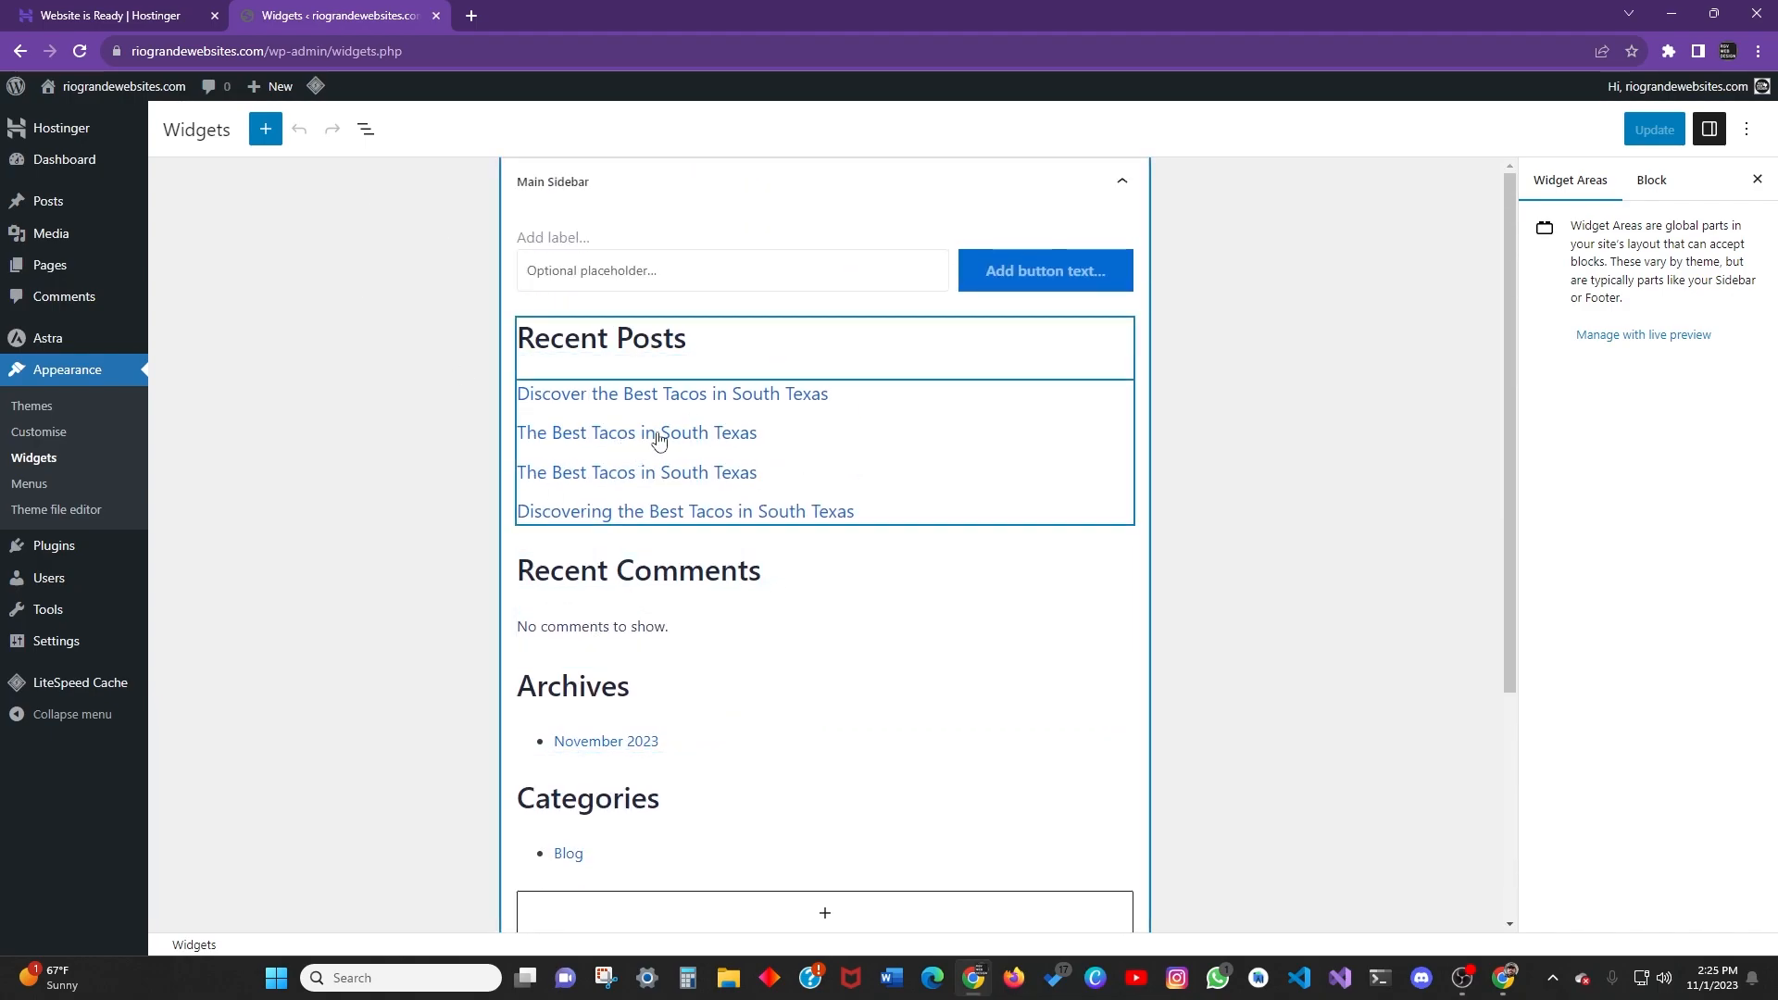
pyautogui.scroll(-4, 686, 473)
pyautogui.scroll(3, 532, 474)
pyautogui.scroll(1, 648, 519)
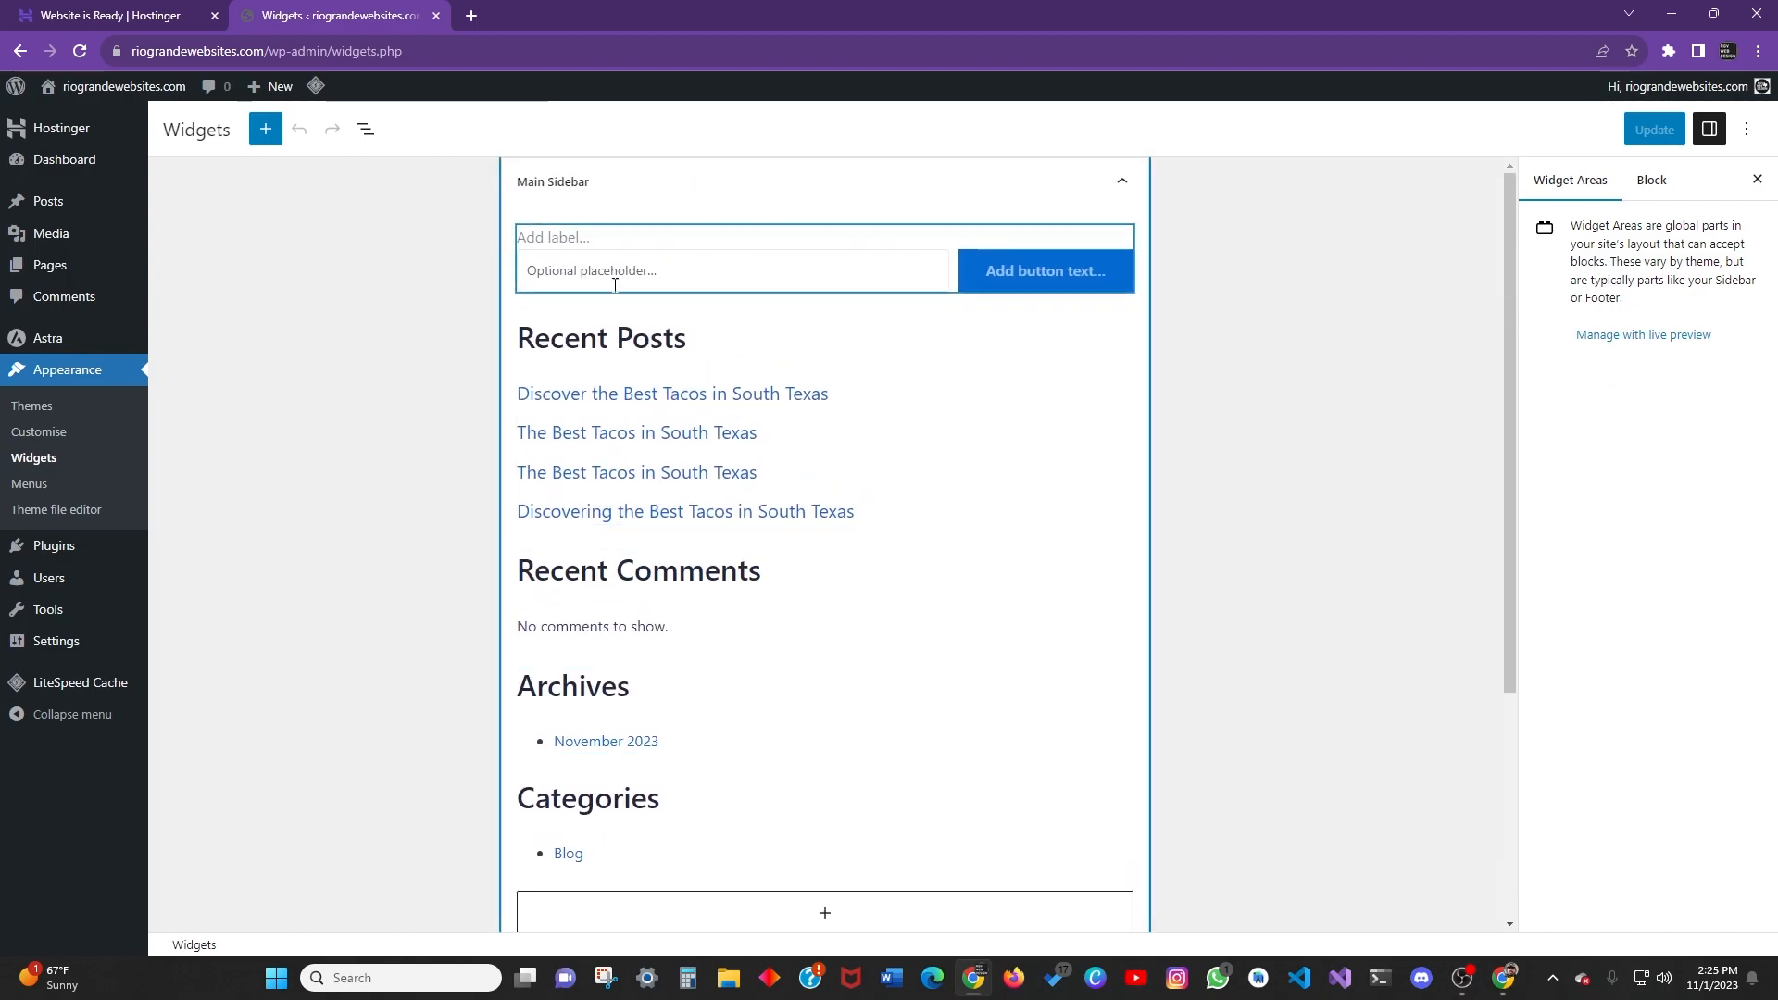
pyautogui.scroll(-4, 598, 512)
pyautogui.scroll(3, 667, 611)
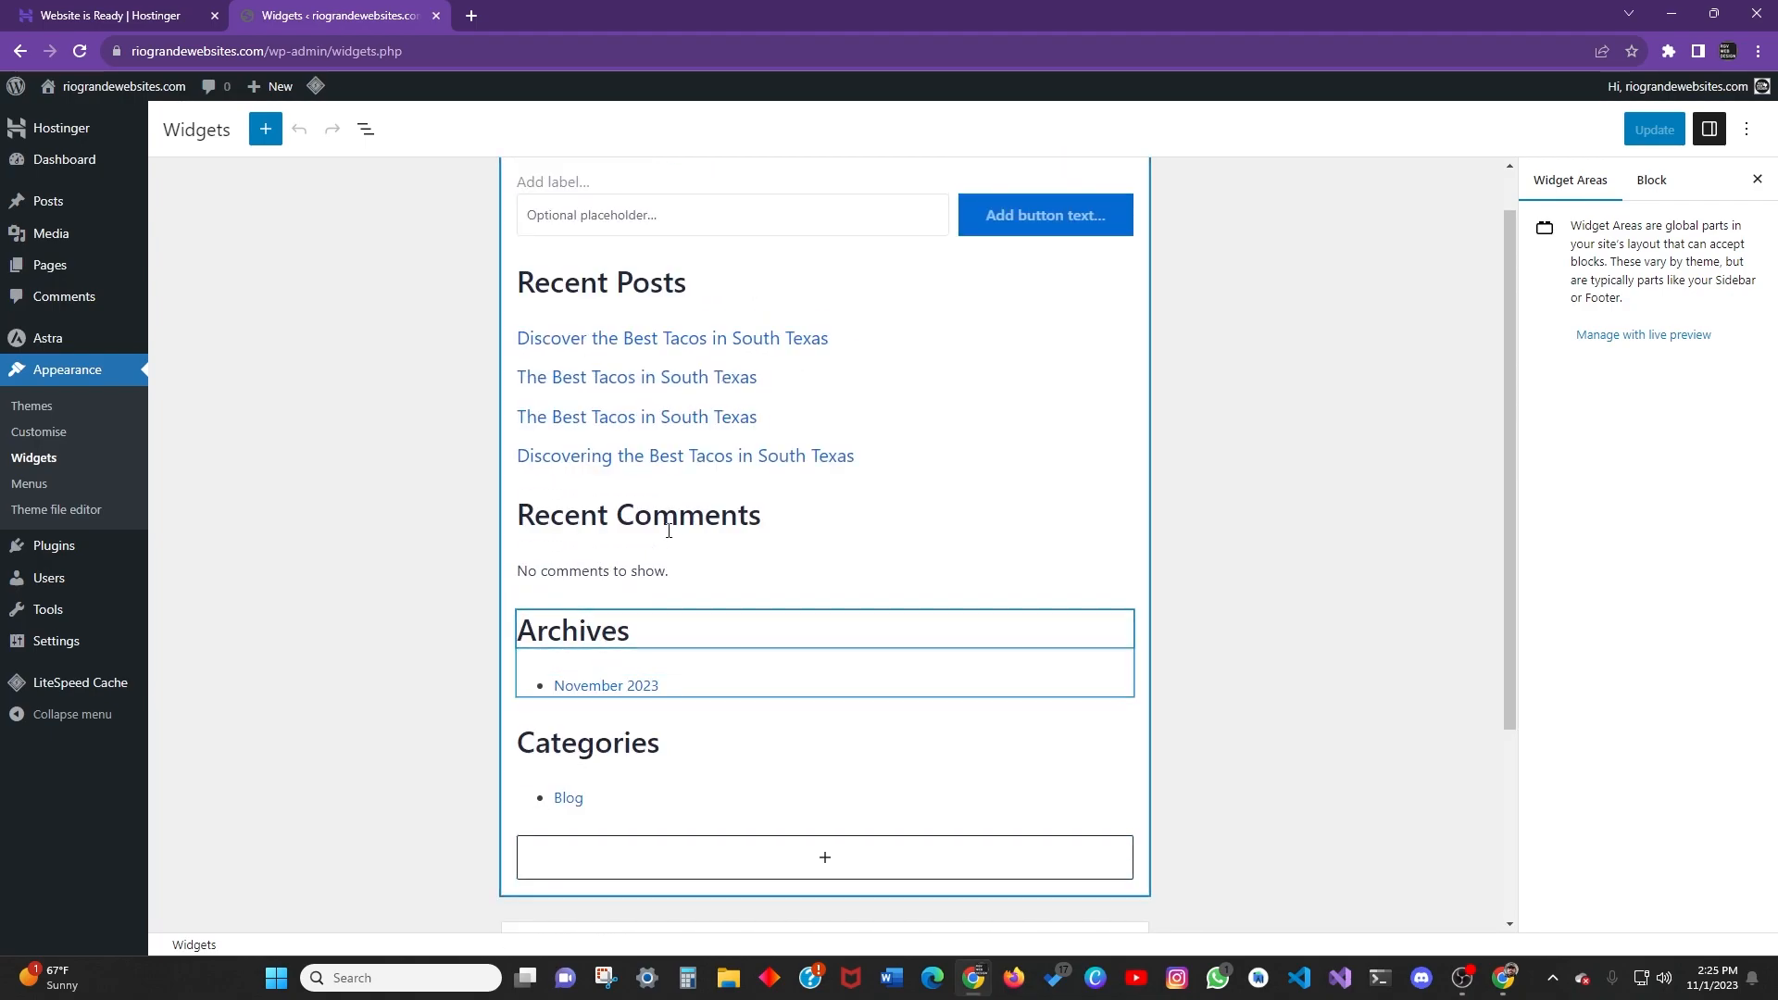
pyautogui.scroll(1, 577, 211)
pyautogui.click(596, 183)
pyautogui.click(595, 182)
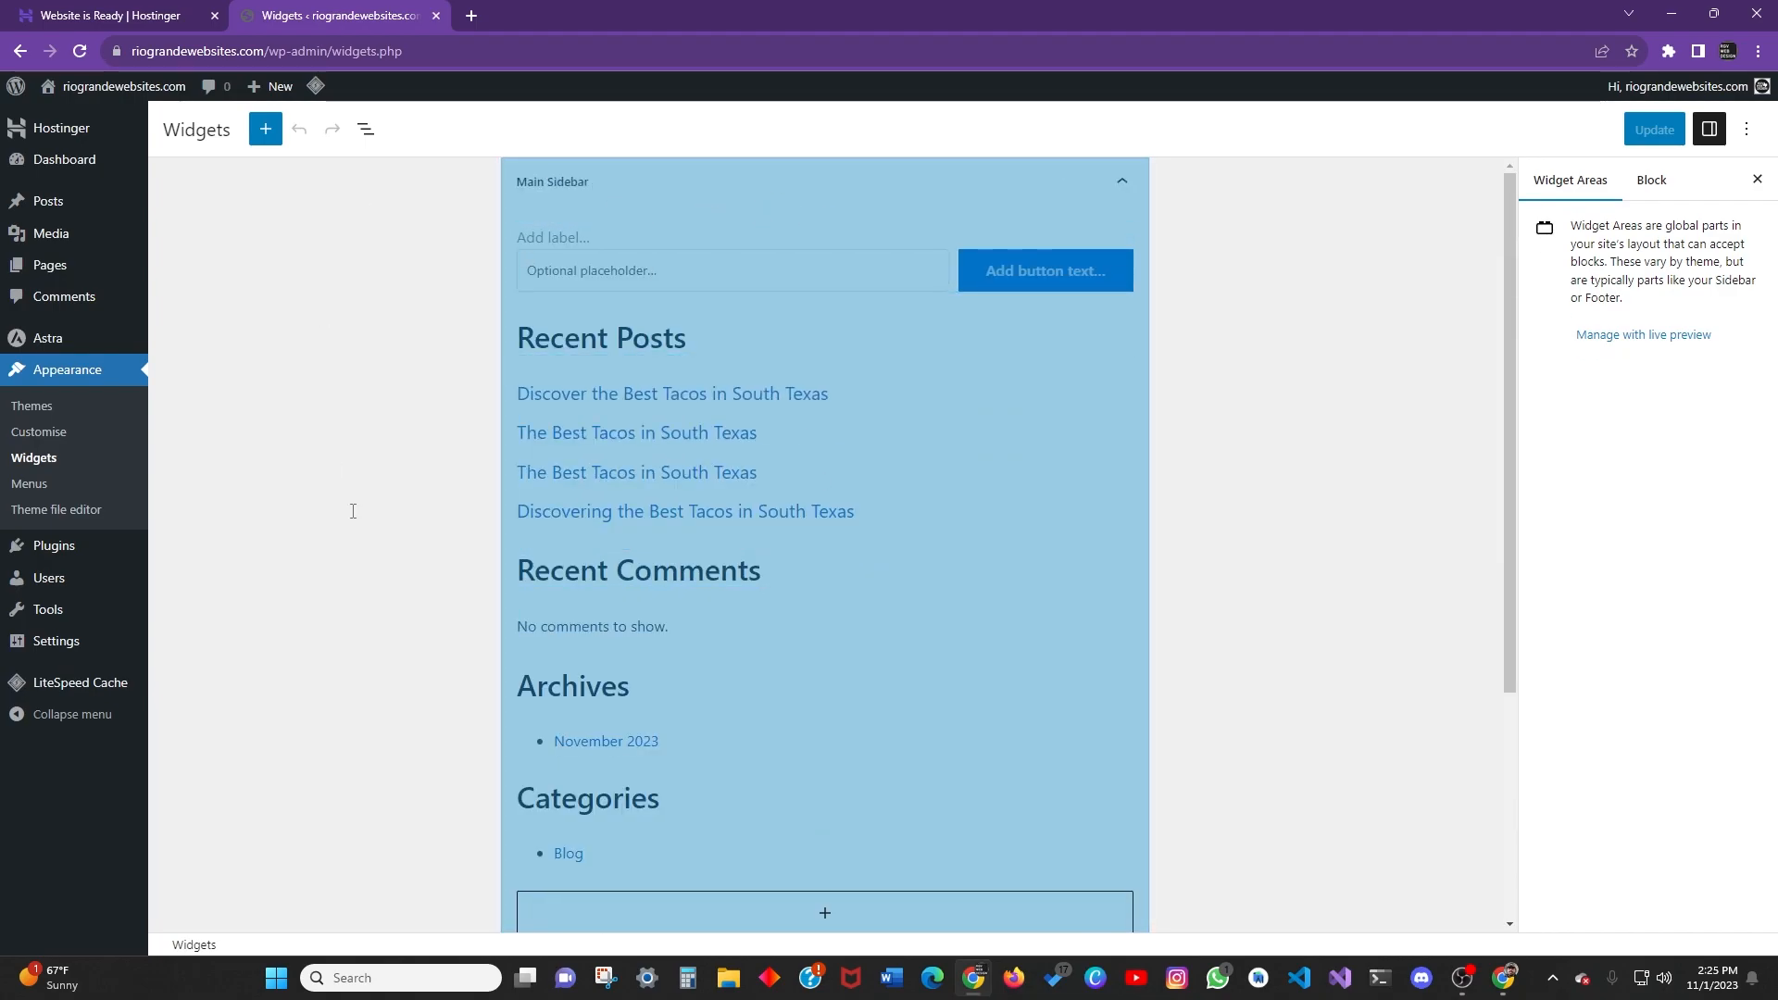
pyautogui.scroll(-1, 614, 543)
pyautogui.scroll(-2, 614, 543)
pyautogui.click(793, 739)
pyautogui.scroll(-1, 786, 746)
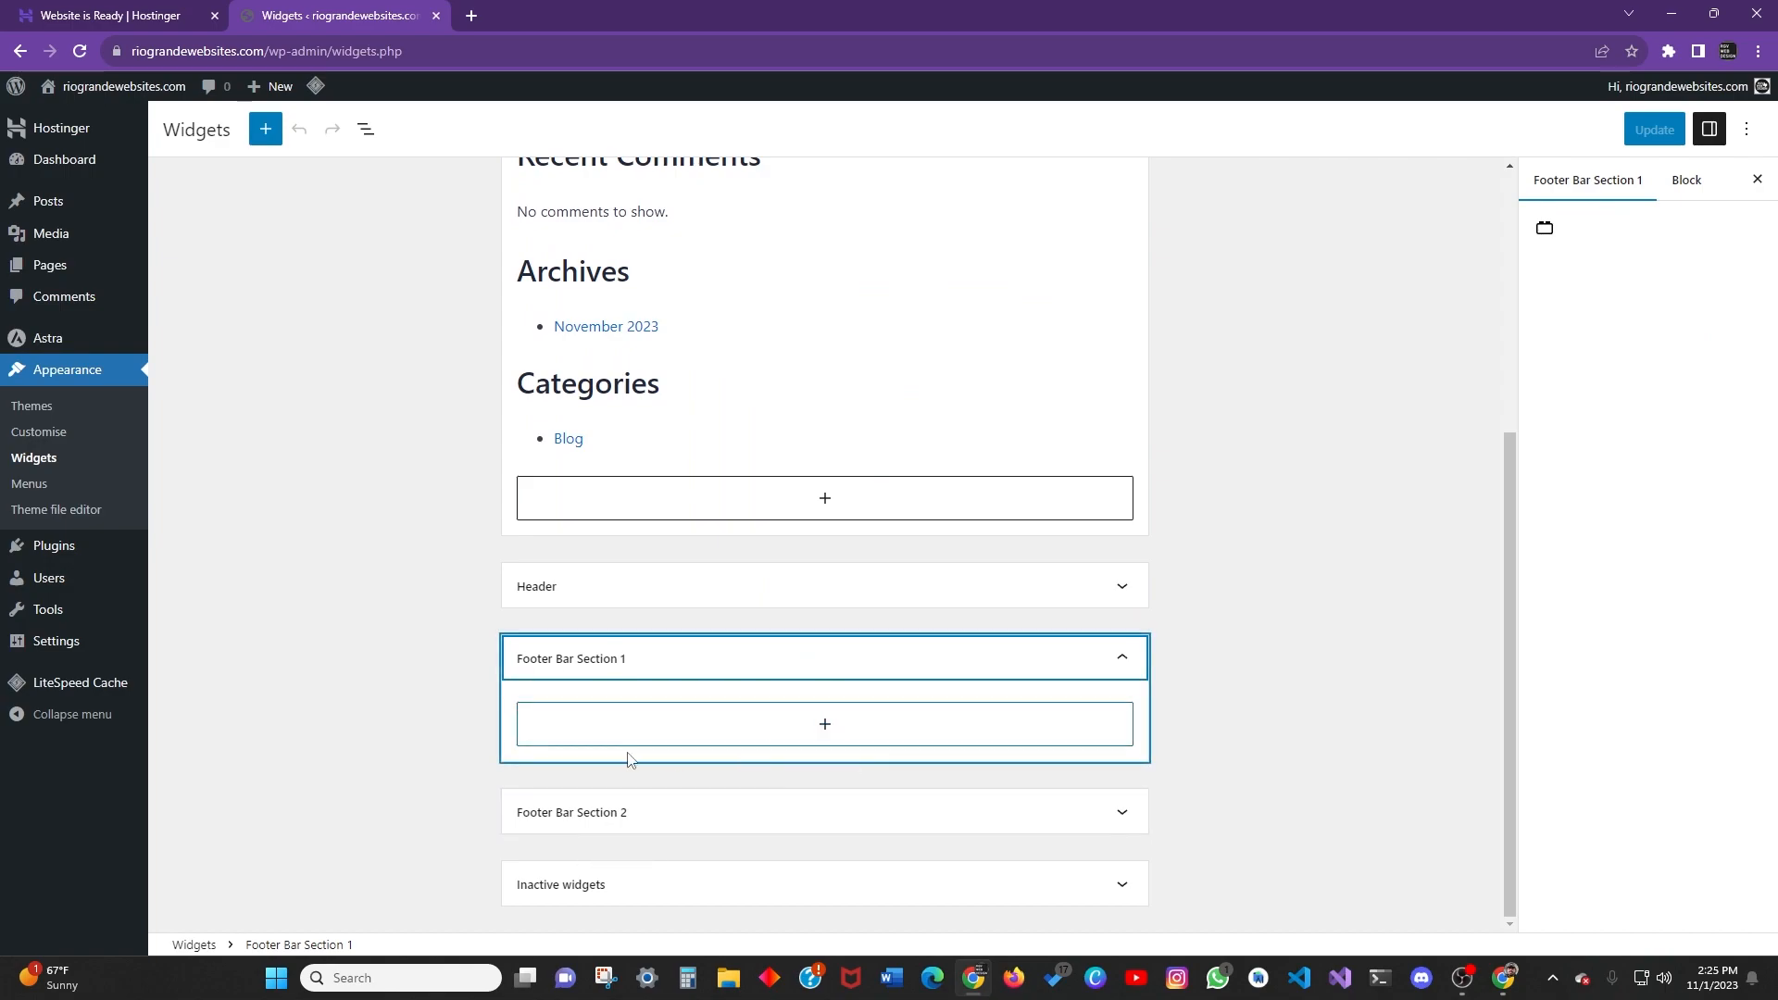
pyautogui.scroll(5, 686, 746)
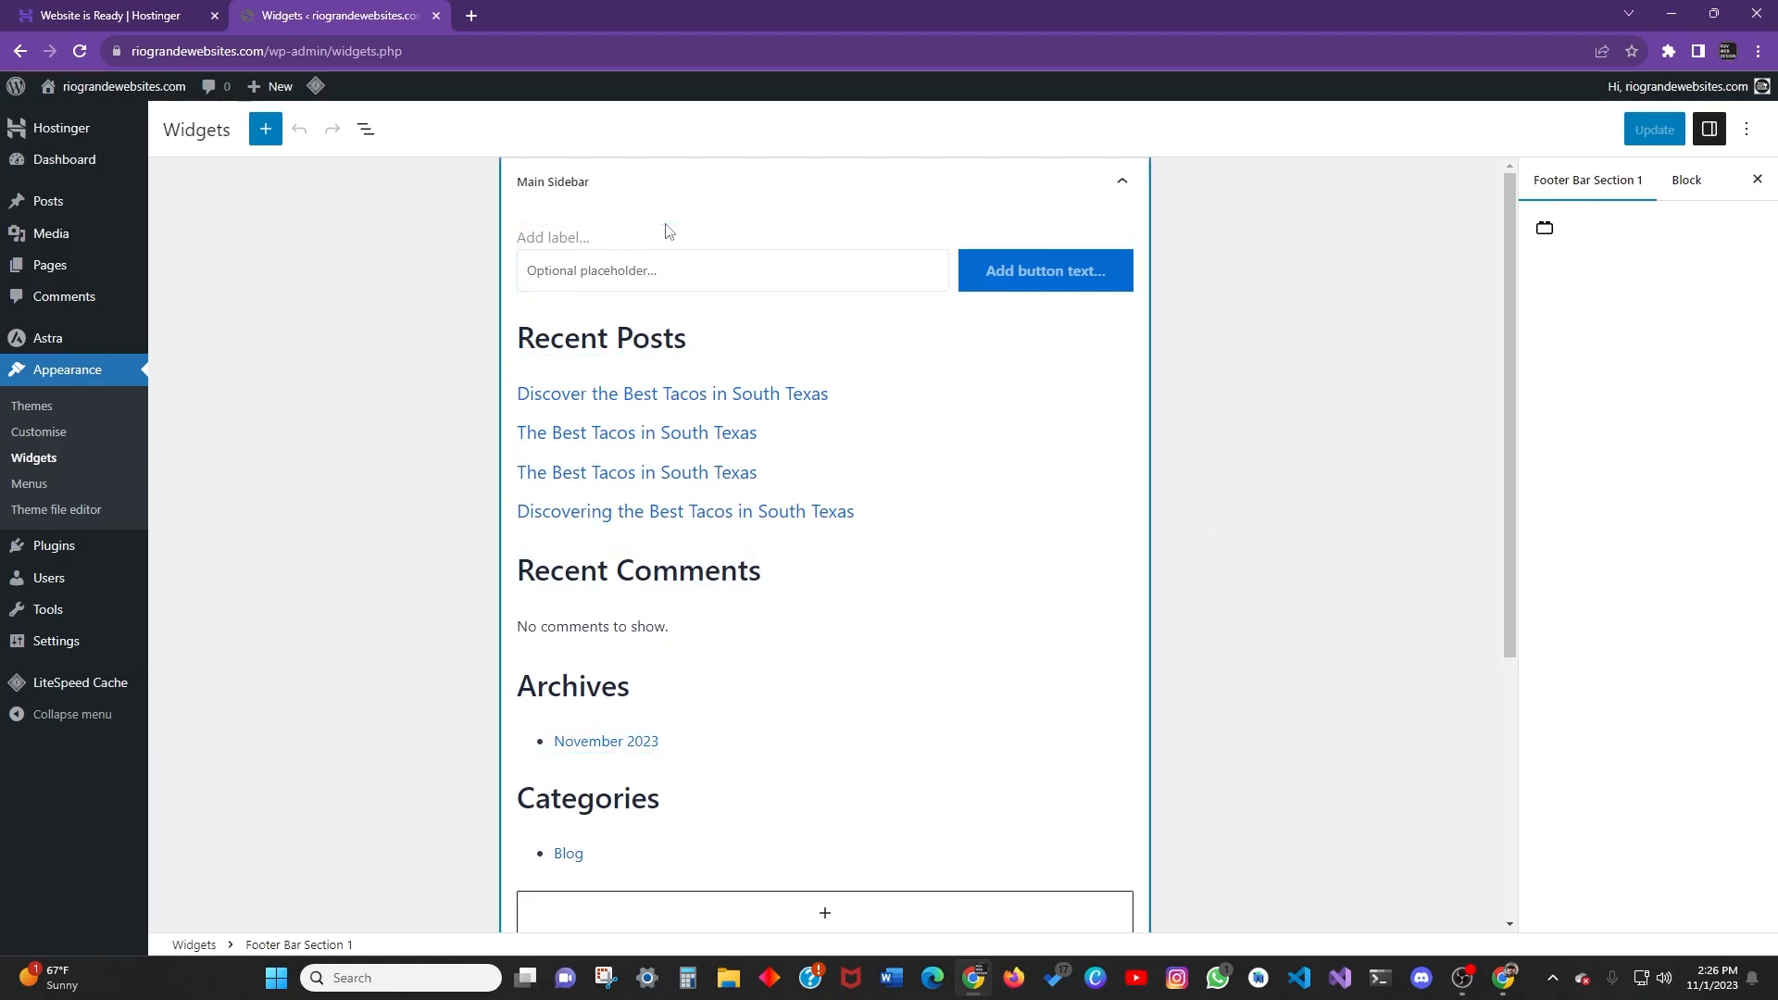
pyautogui.scroll(-4, 1081, 287)
pyautogui.scroll(4, 1065, 370)
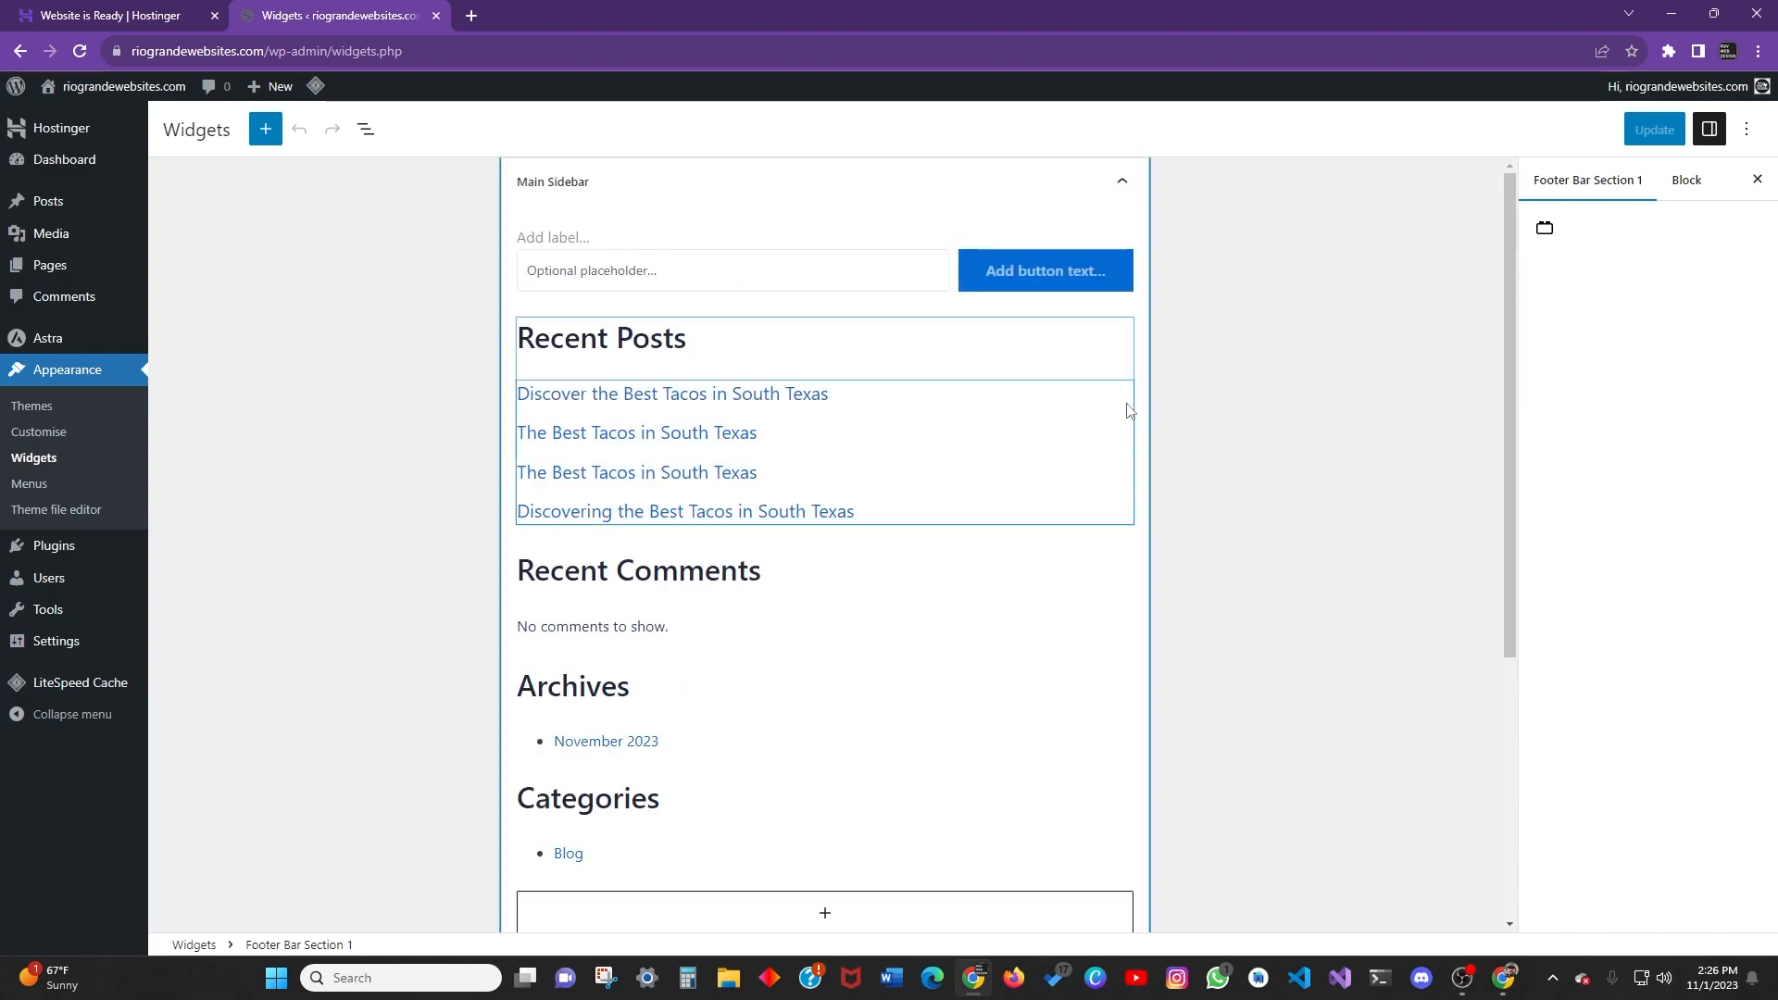
pyautogui.moveTo(1509, 371); pyautogui.dragTo(1528, 670)
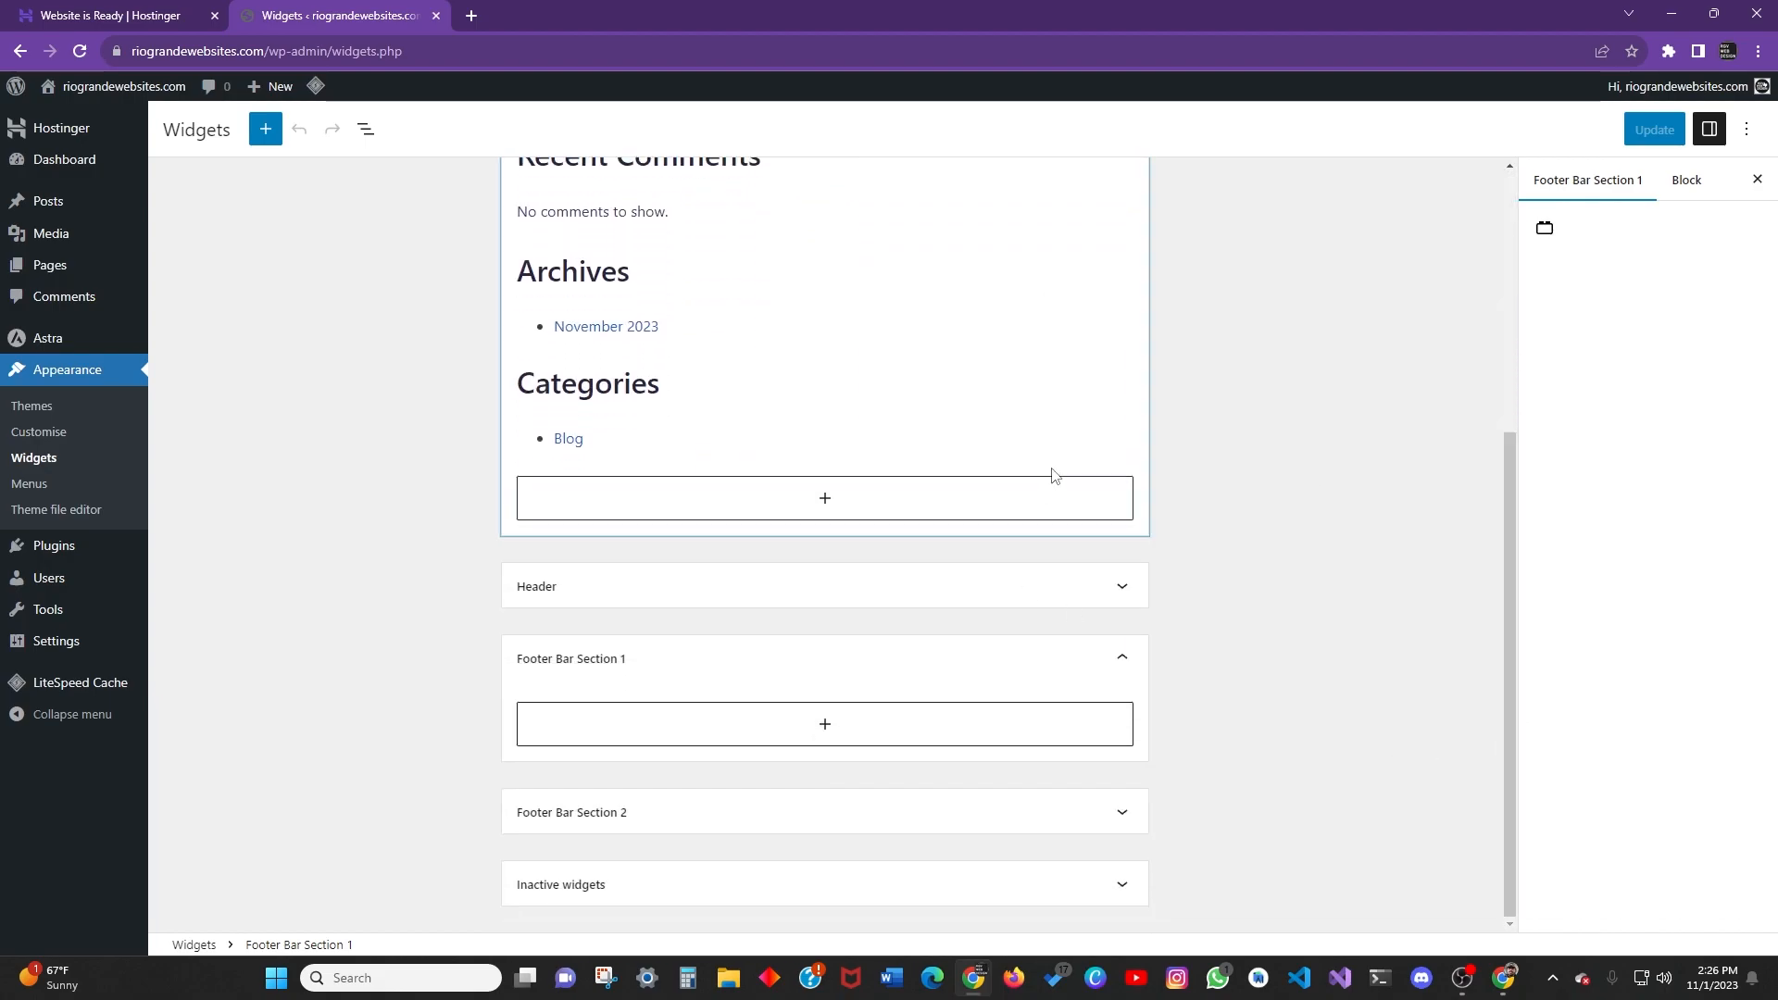
pyautogui.scroll(3, 1051, 481)
pyautogui.scroll(-3, 1204, 458)
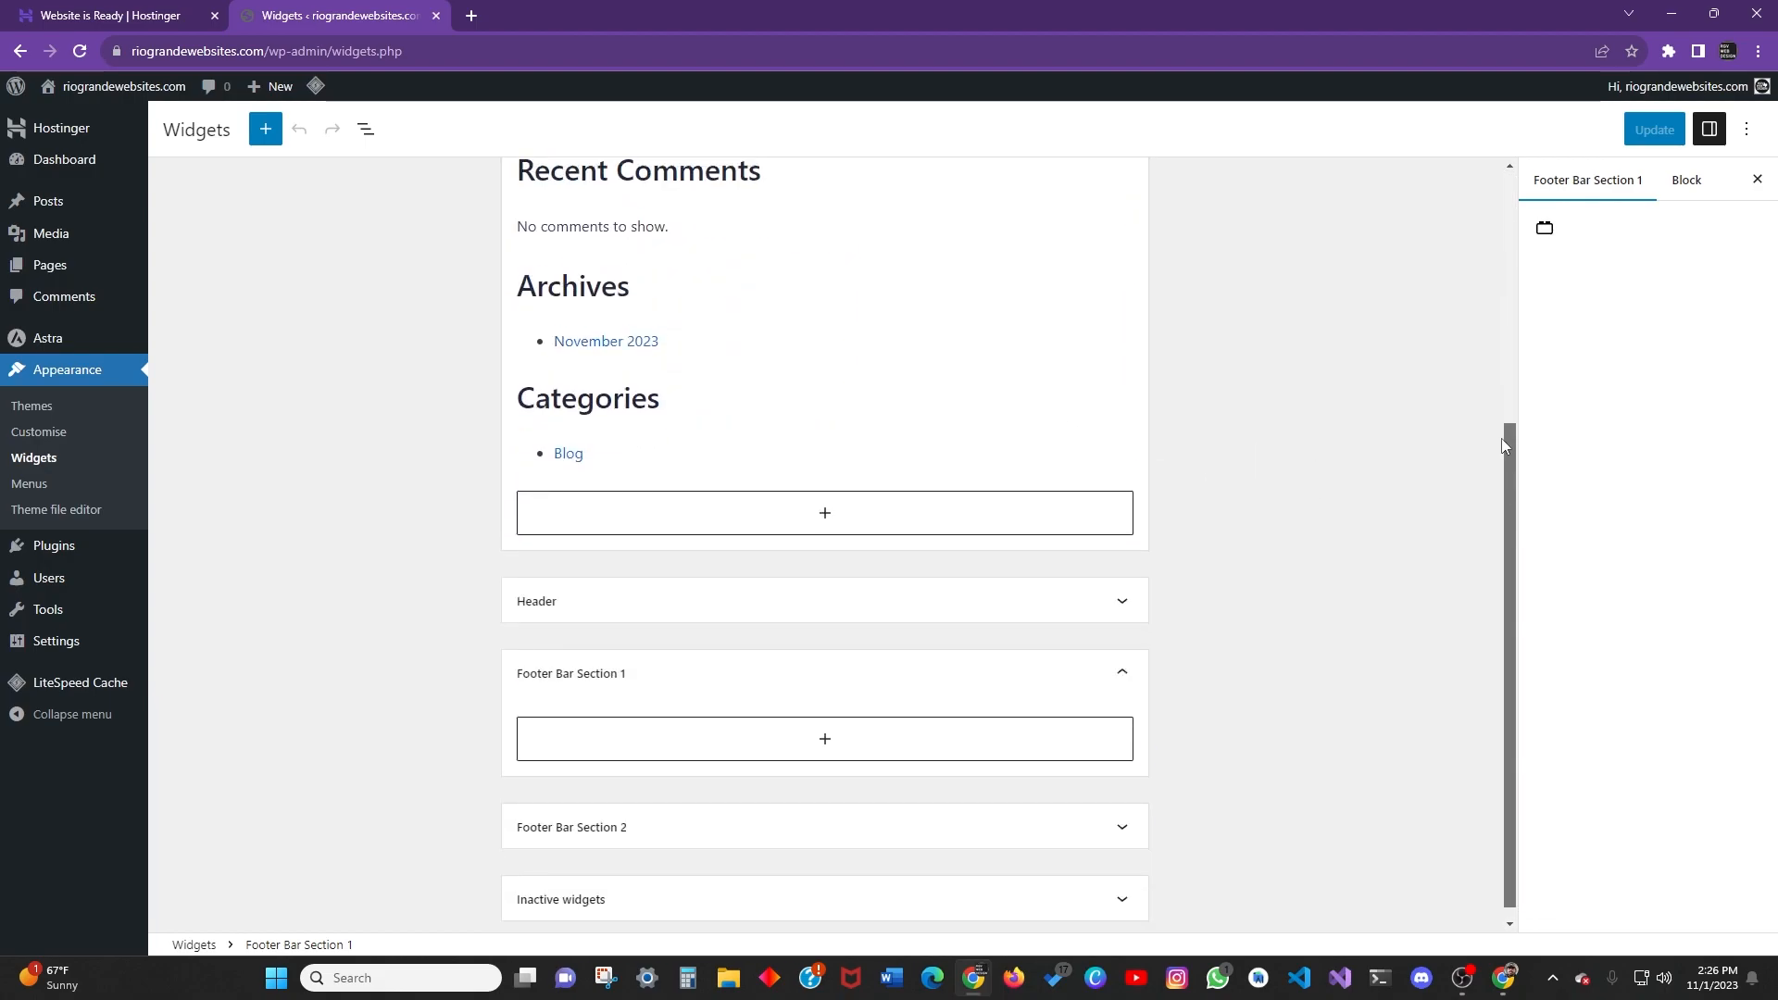
pyautogui.moveTo(1505, 470); pyautogui.dragTo(1468, 267)
pyautogui.scroll(-4, 1213, 484)
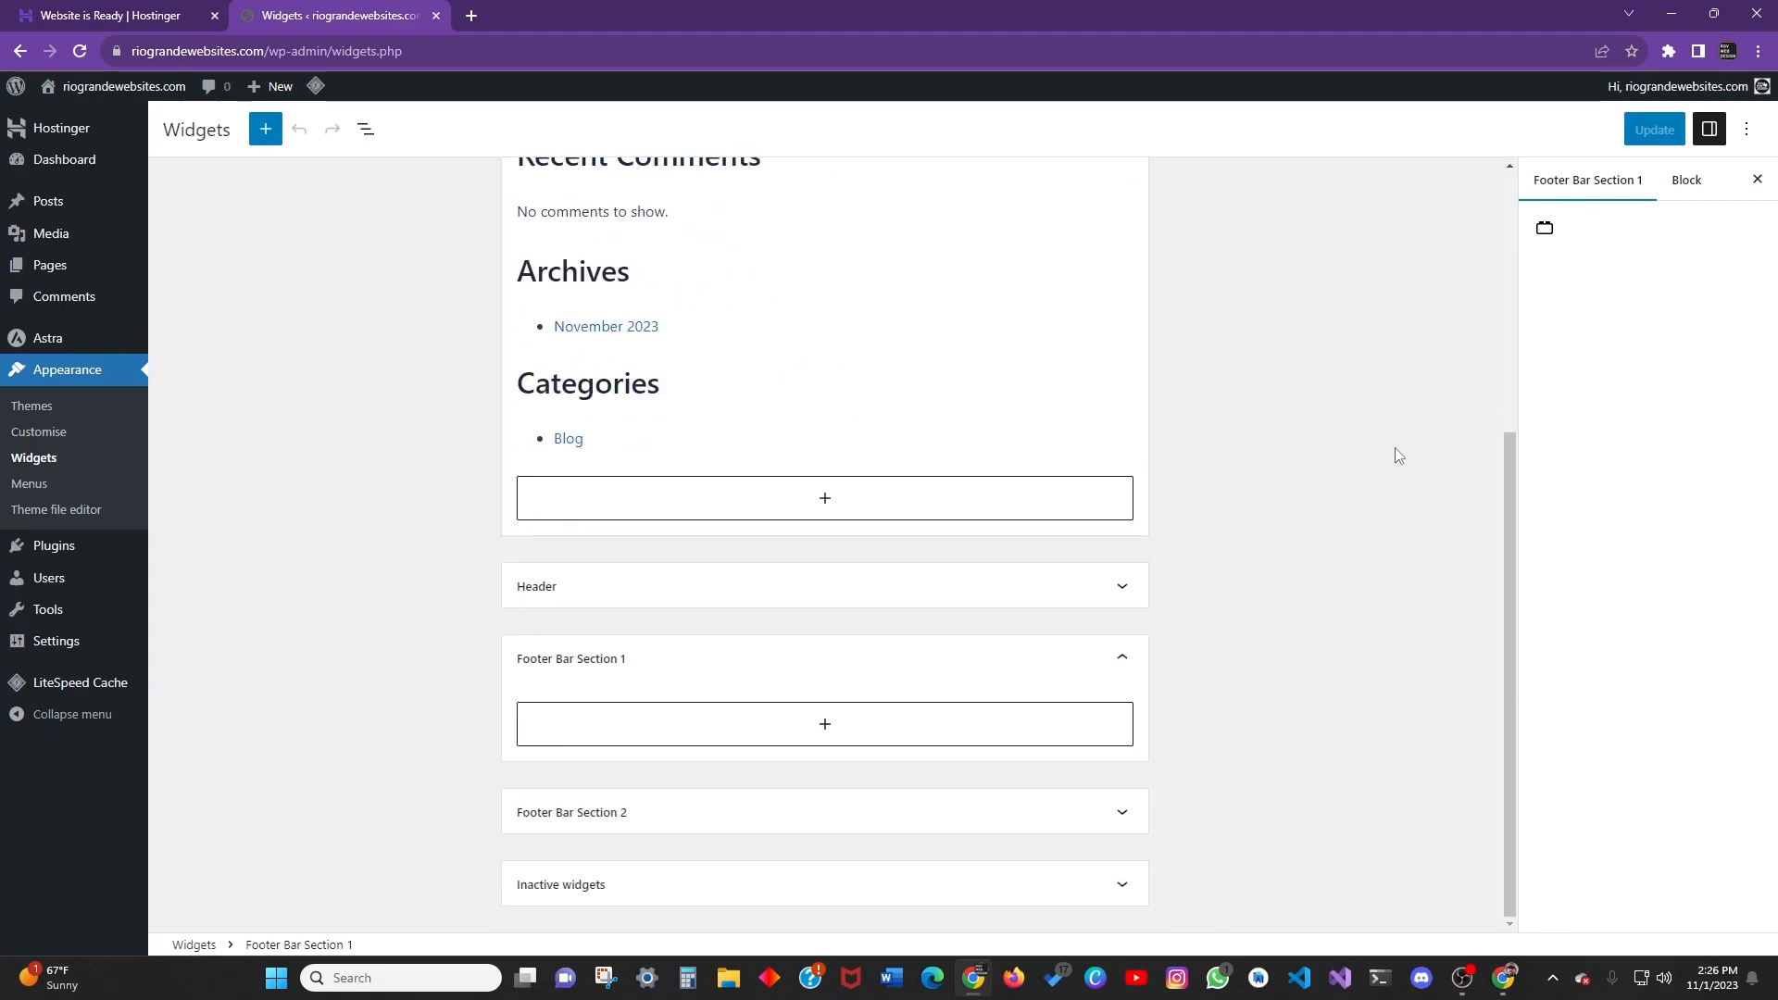
pyautogui.moveTo(1509, 457); pyautogui.dragTo(1493, 248)
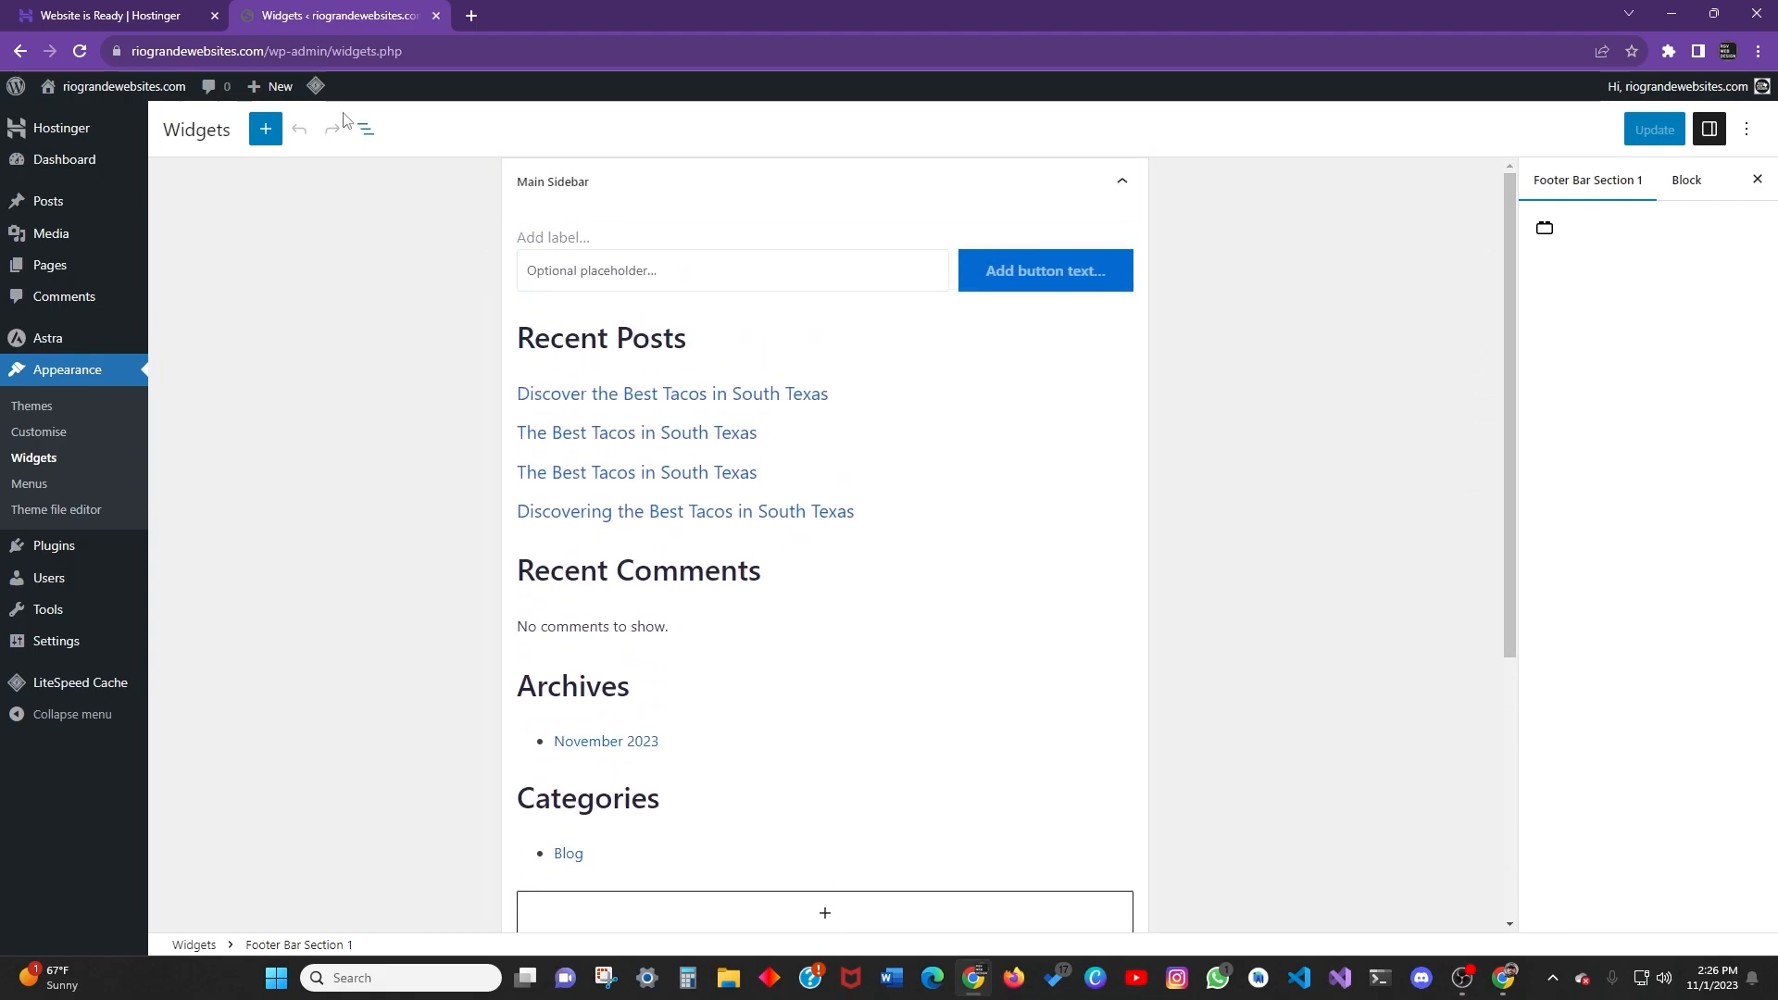
pyautogui.scroll(-5, 663, 568)
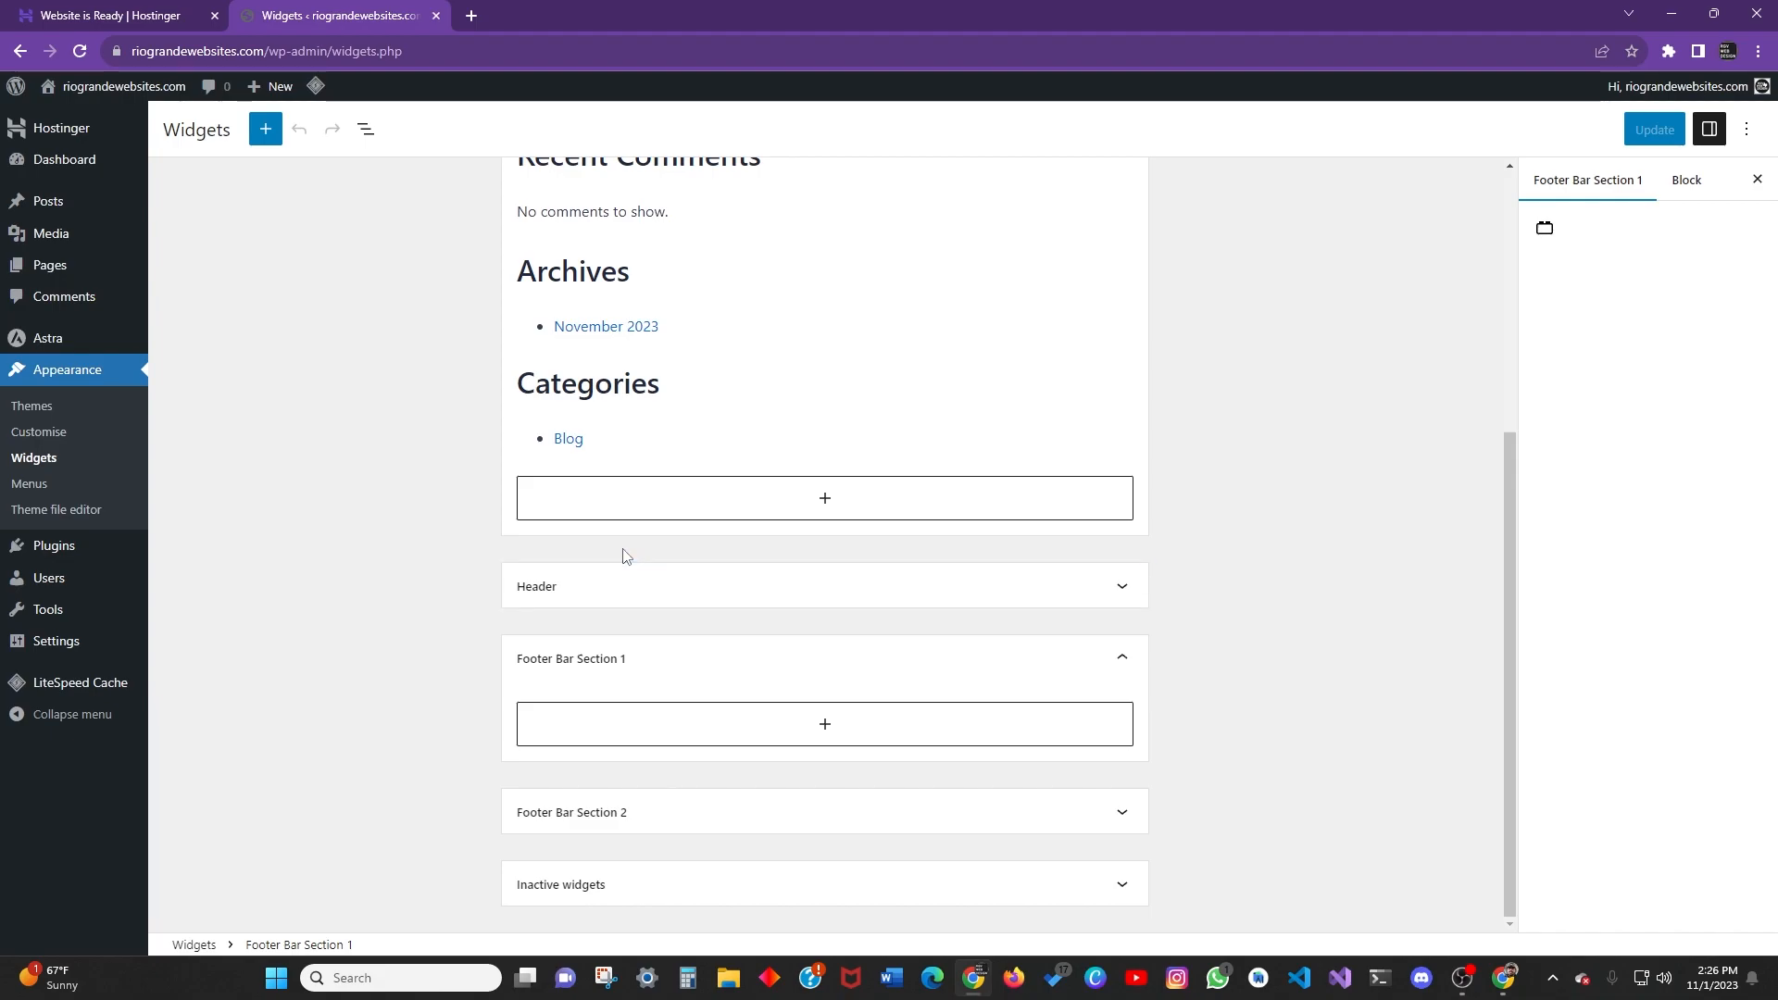
pyautogui.scroll(5, 908, 424)
pyautogui.scroll(-5, 1154, 445)
# Expand the Inactive widgets, Footer Bar Section 2 and Header widget areas.
pyautogui.click(1685, 188)
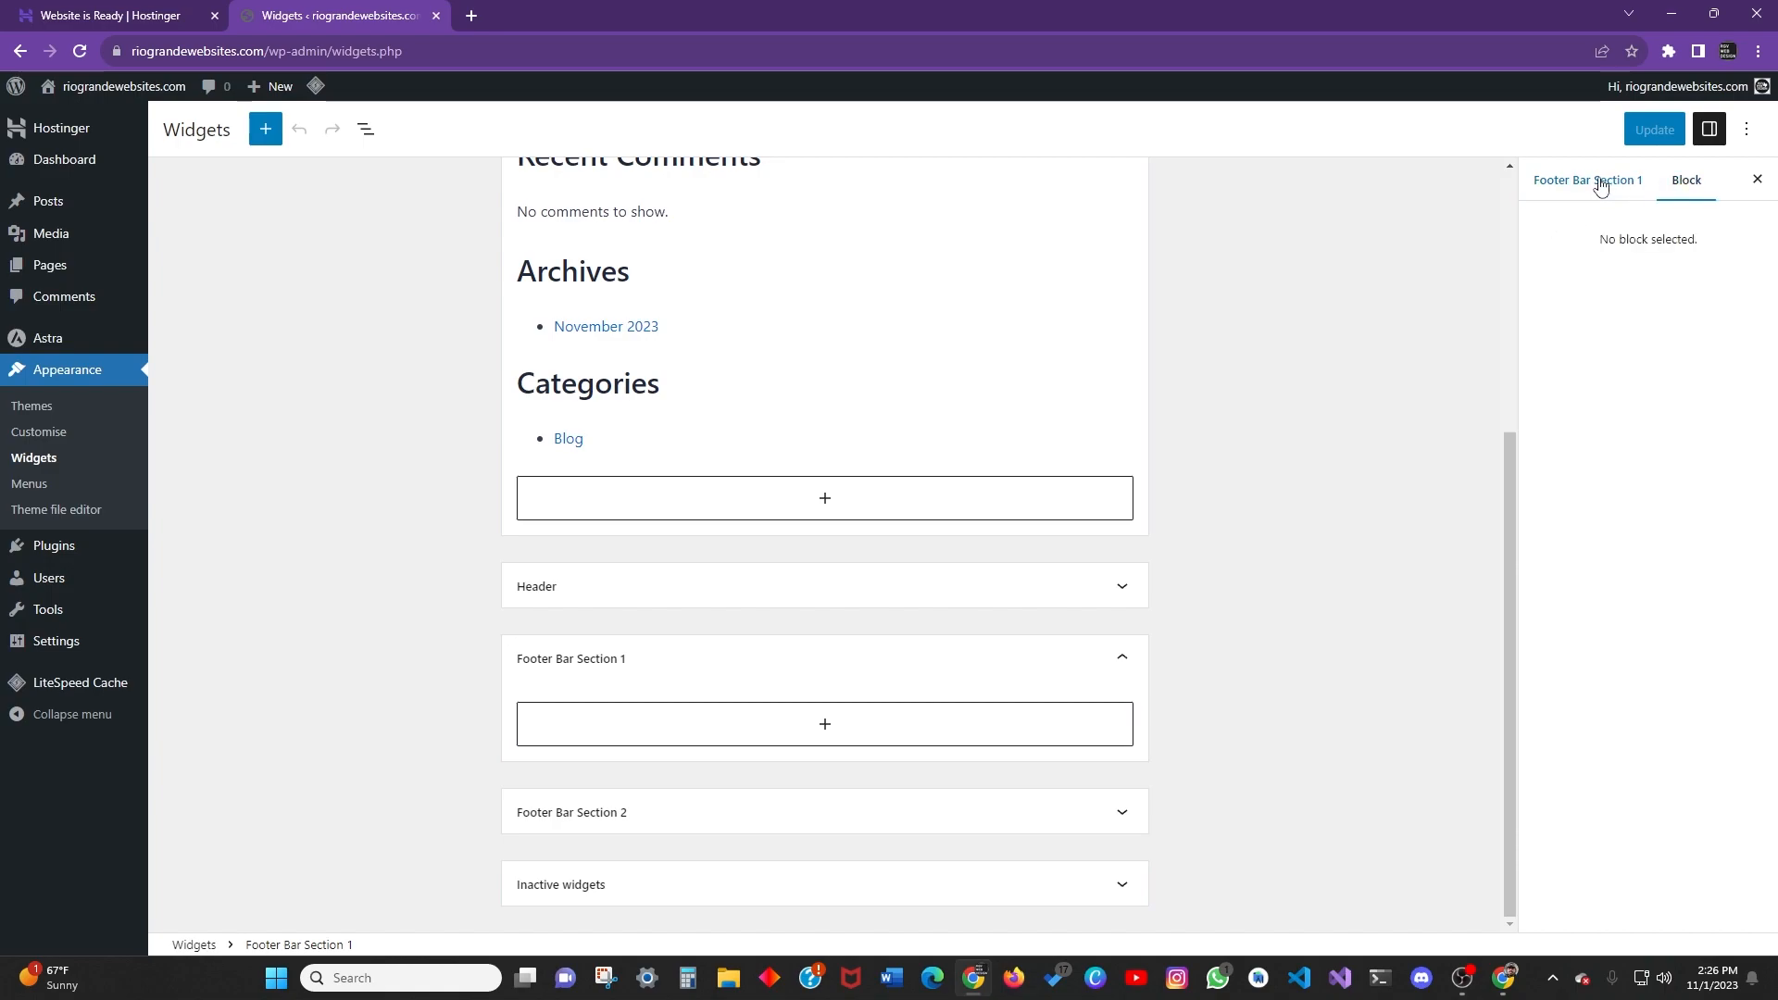
pyautogui.click(1620, 188)
pyautogui.scroll(3, 833, 592)
pyautogui.scroll(-3, 796, 648)
pyautogui.click(1101, 886)
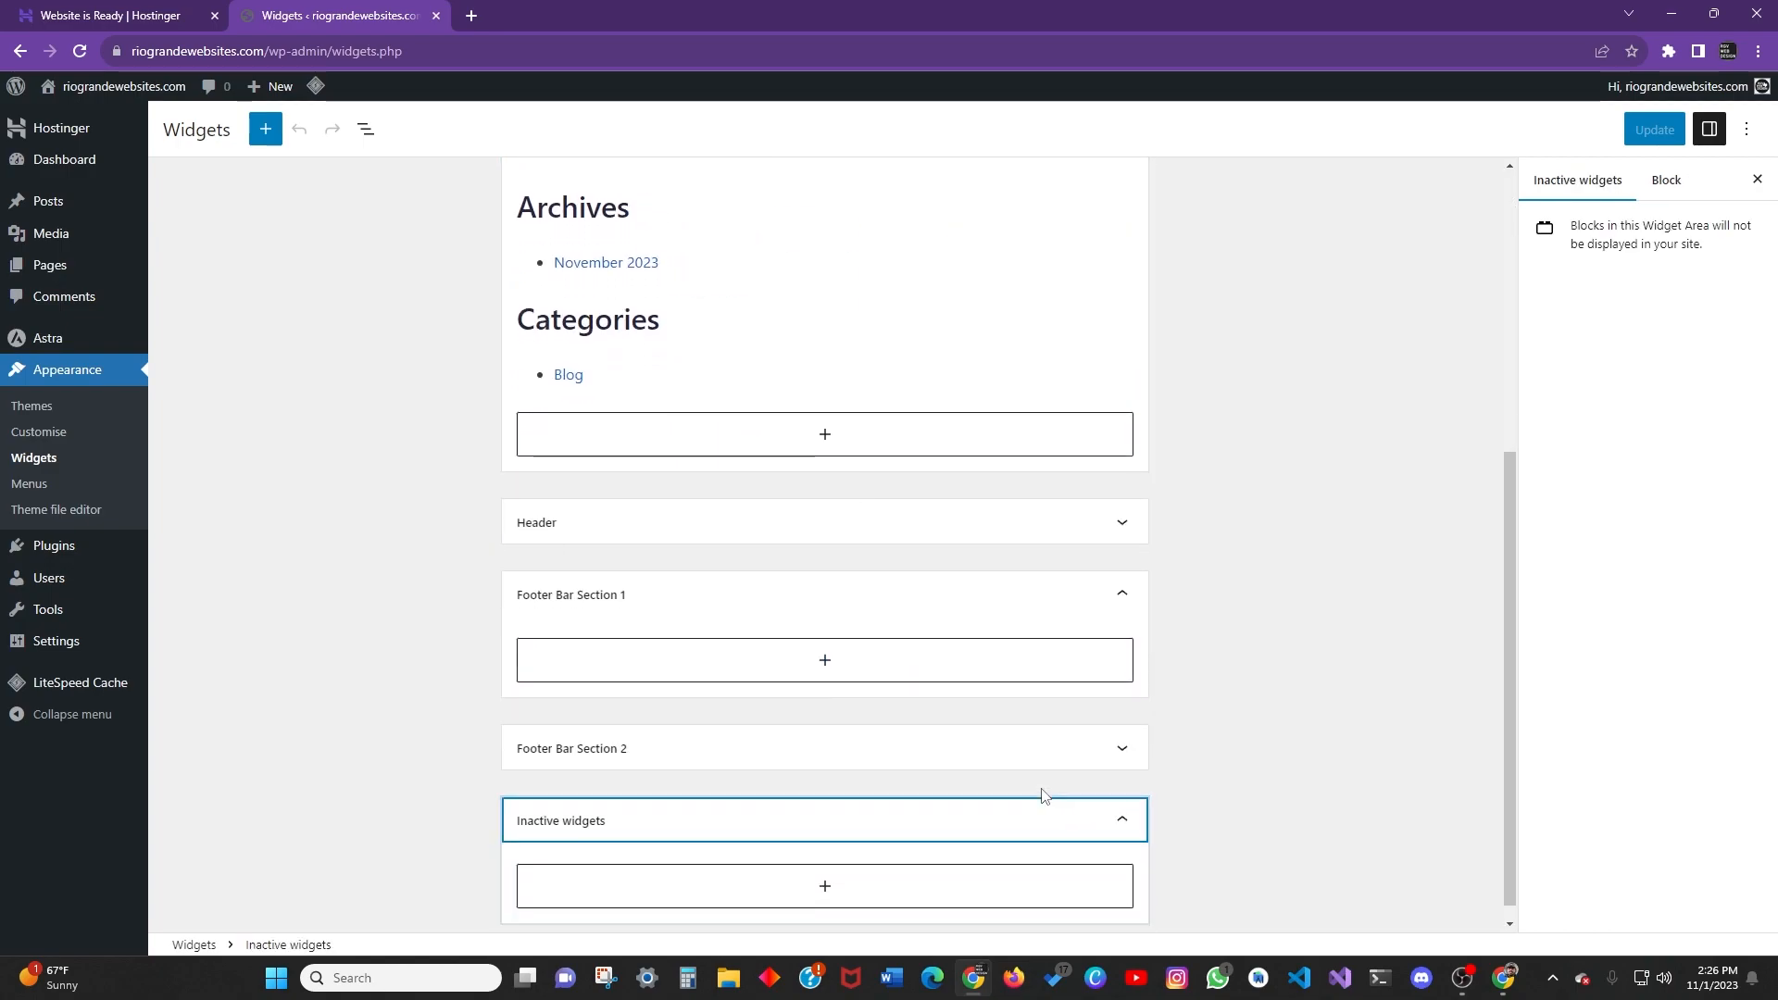
pyautogui.click(880, 727)
pyautogui.scroll(5, 796, 723)
pyautogui.scroll(-5, 774, 735)
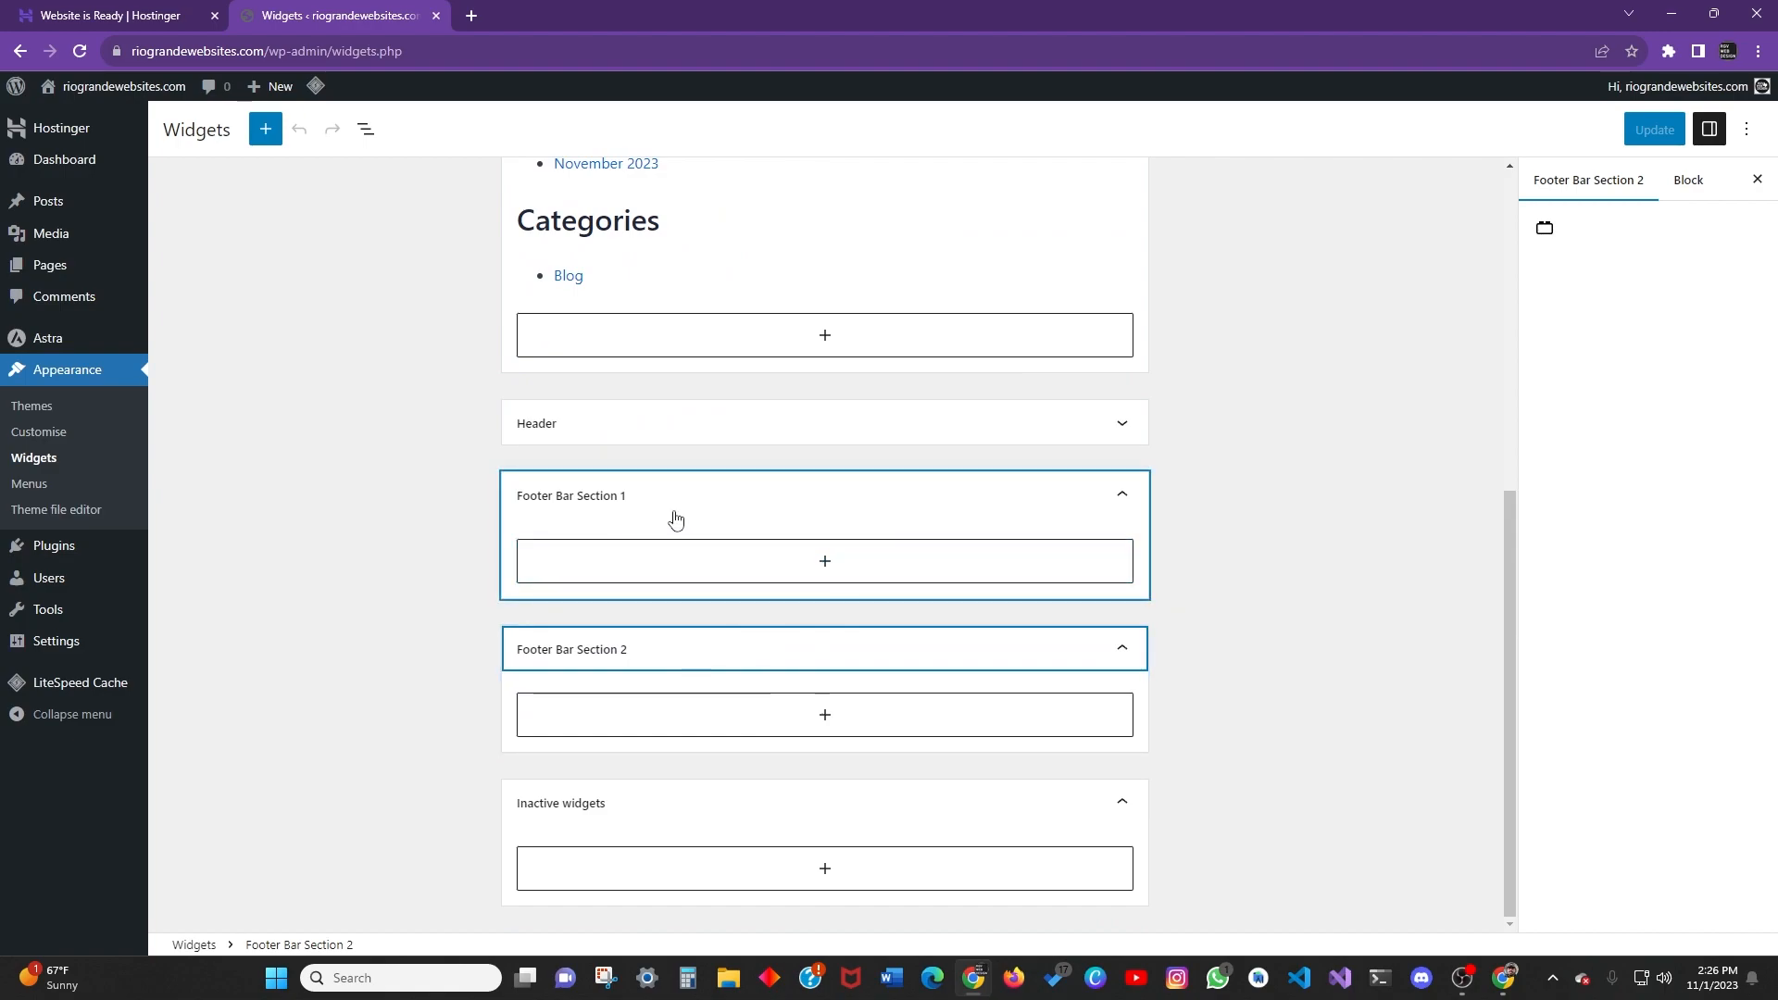
pyautogui.scroll(2, 754, 544)
pyautogui.click(1123, 607)
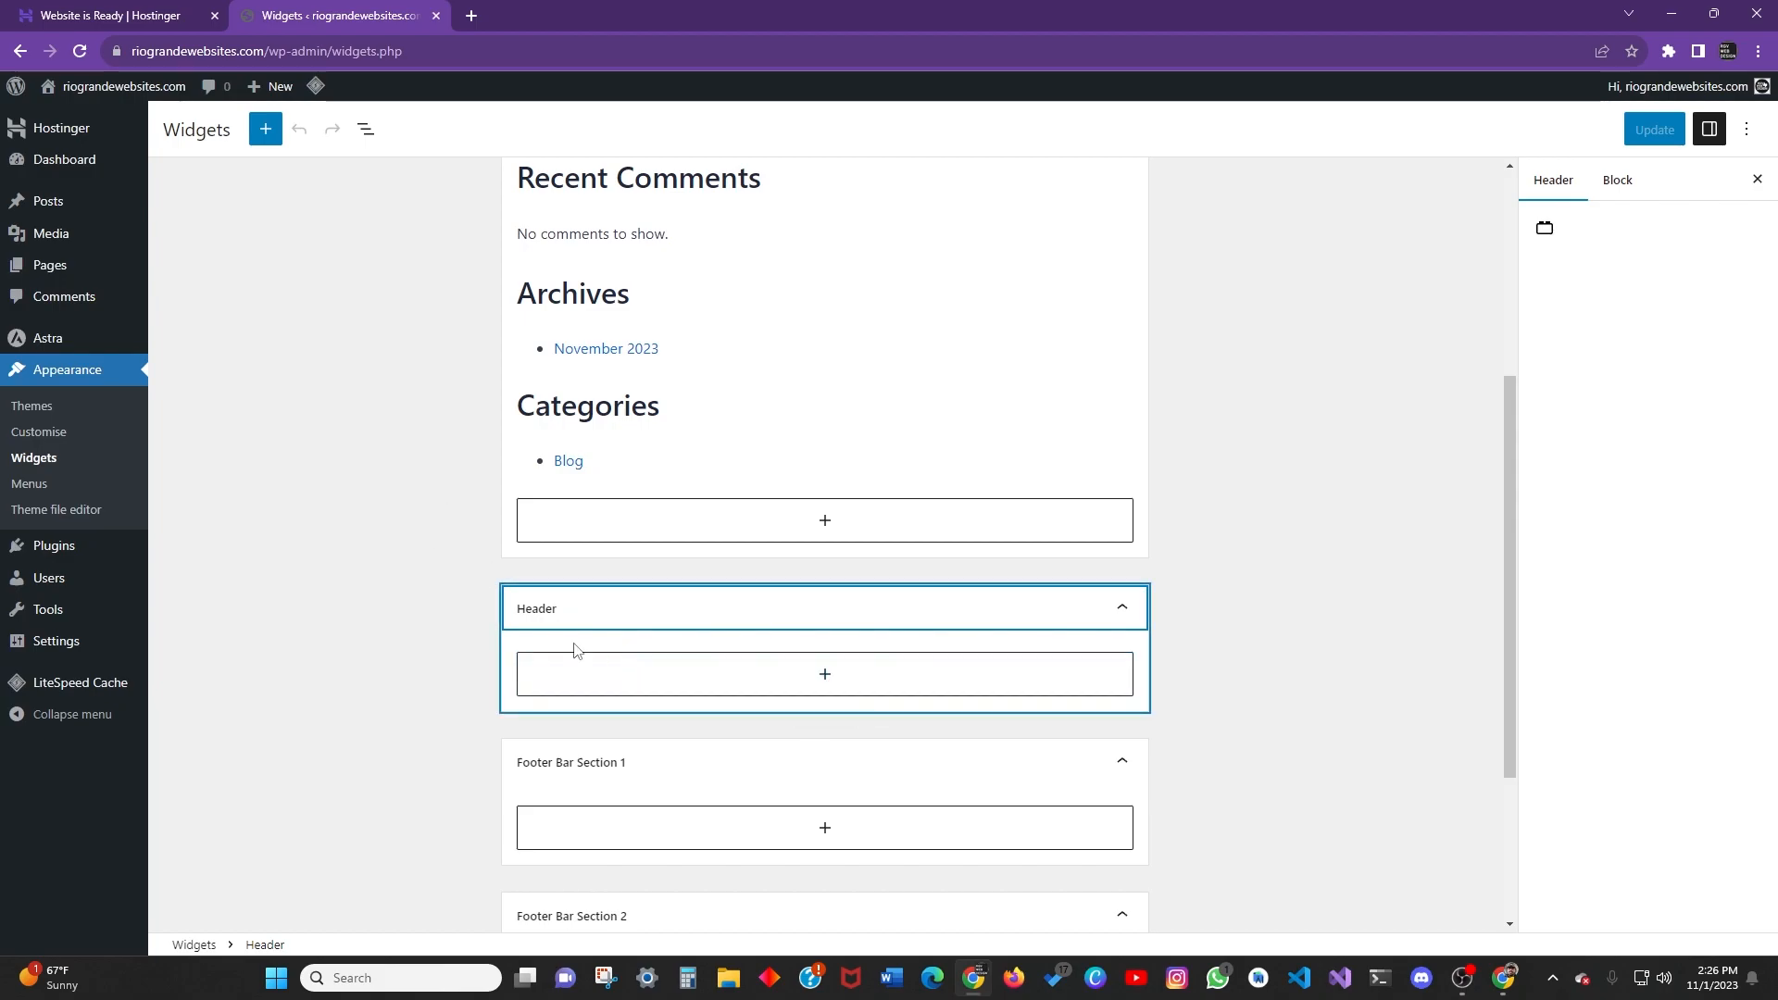
pyautogui.scroll(4, 556, 648)
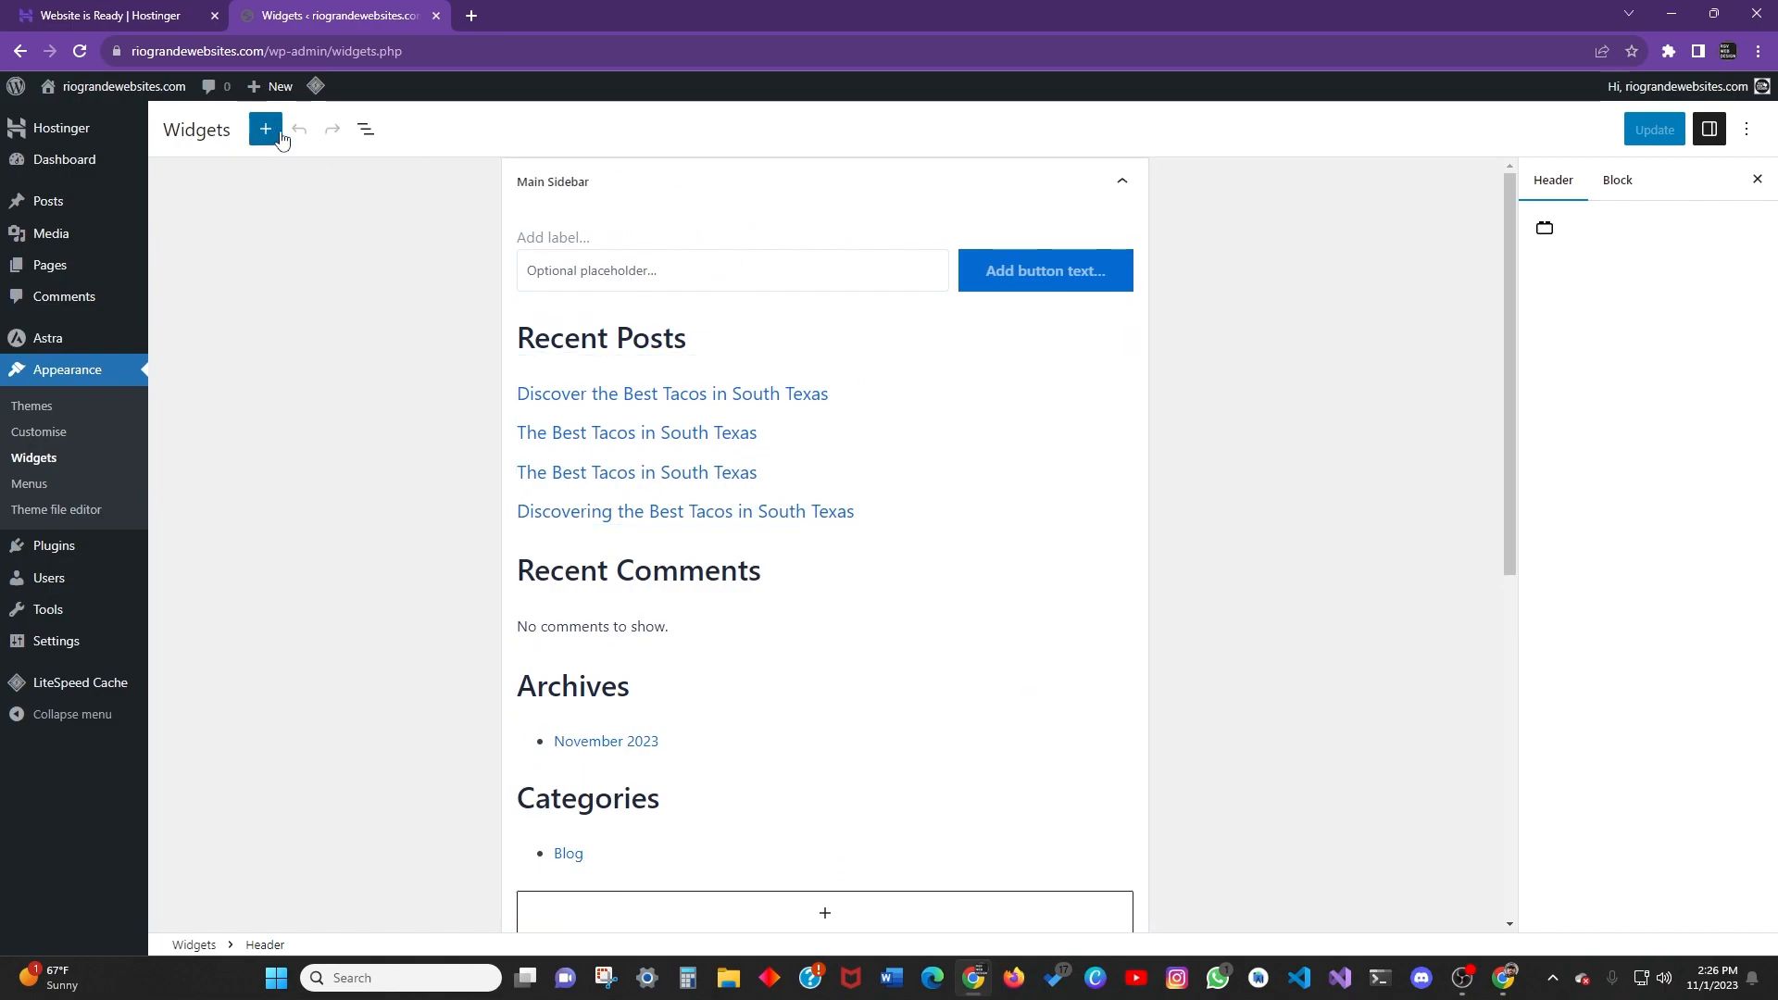
# Toggle the widget List View open and closed, then go to Appearance > Menus.
pyautogui.click(366, 134)
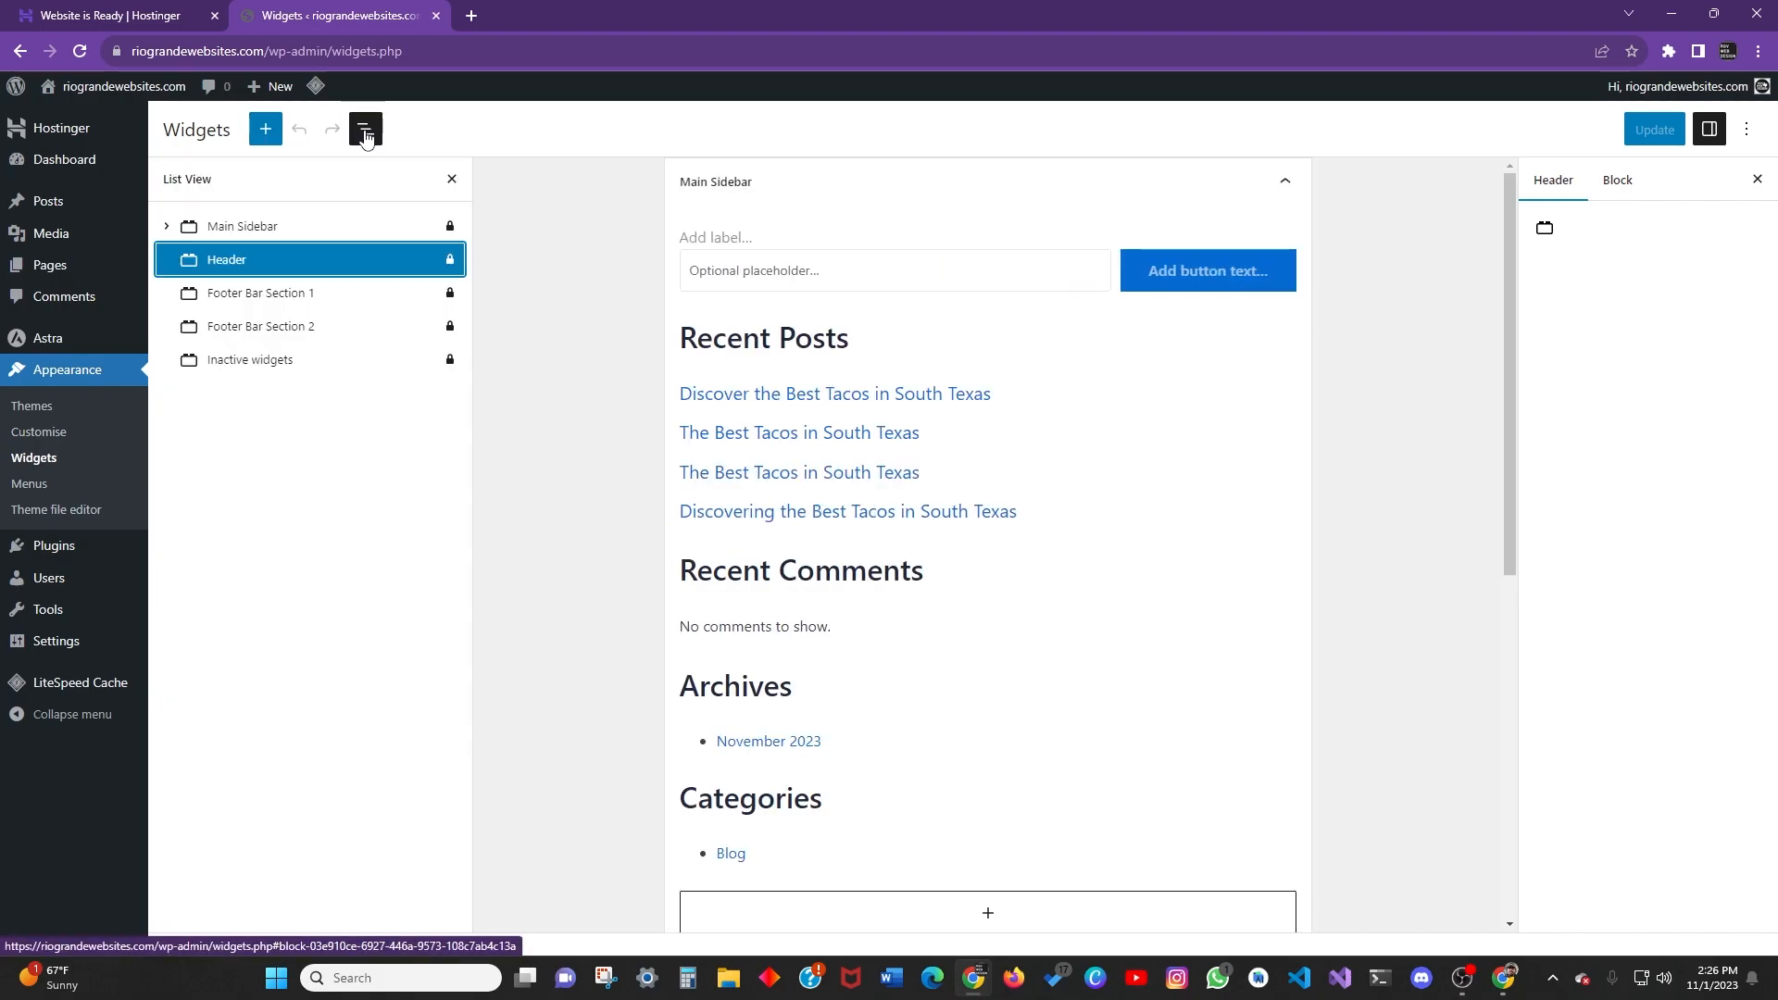
pyautogui.click(366, 135)
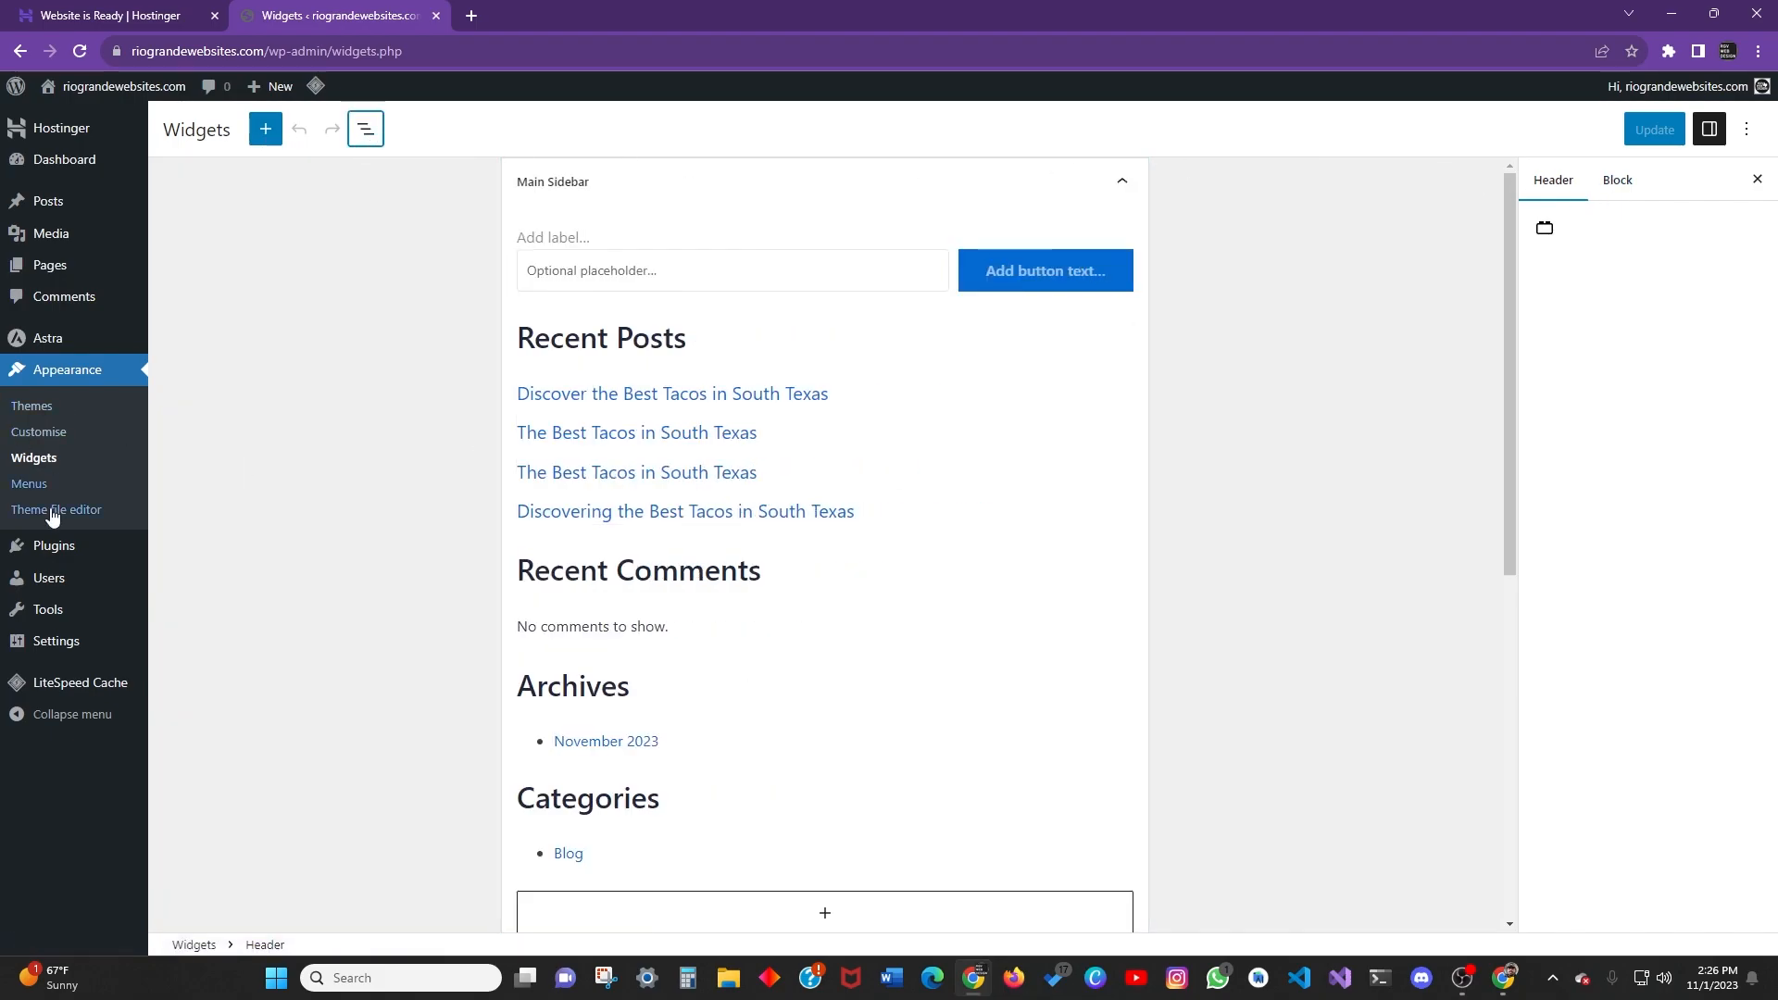
pyautogui.click(74, 482)
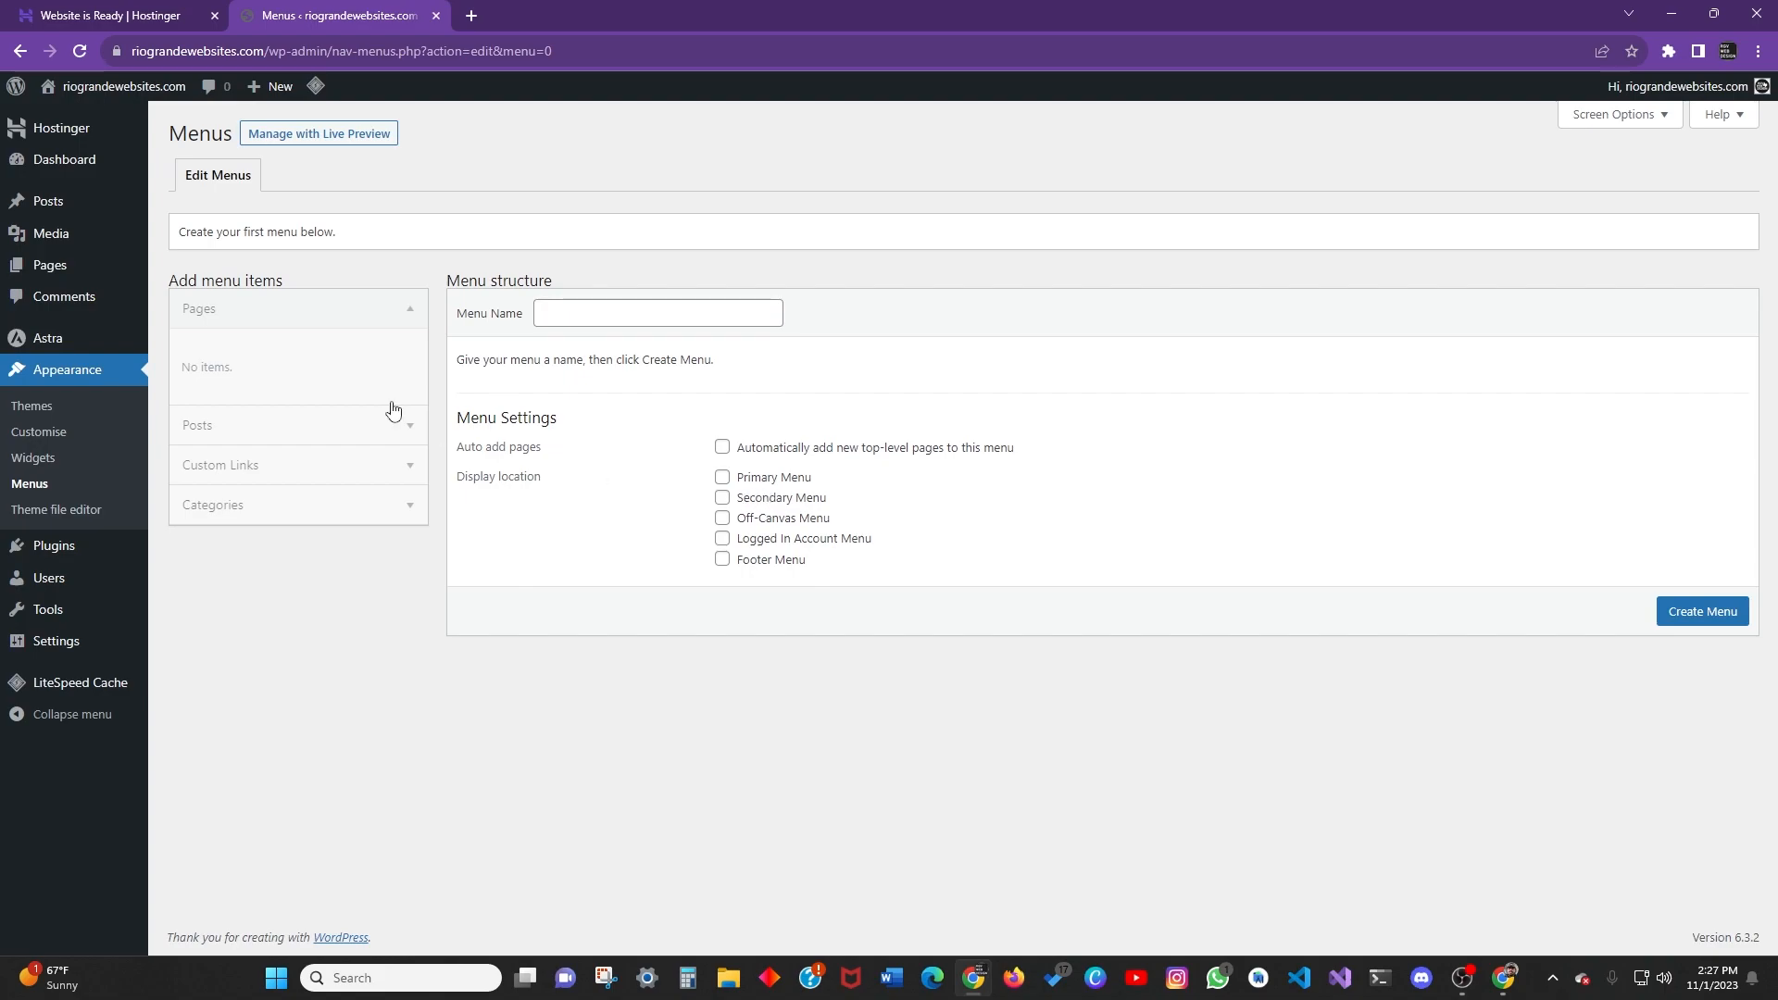
# Name the new menu 'Footer Menu', correcting the 'Meny' typo.
pyautogui.click(265, 315)
pyautogui.click(309, 350)
pyautogui.click(305, 316)
pyautogui.click(567, 315)
pyautogui.click(675, 353)
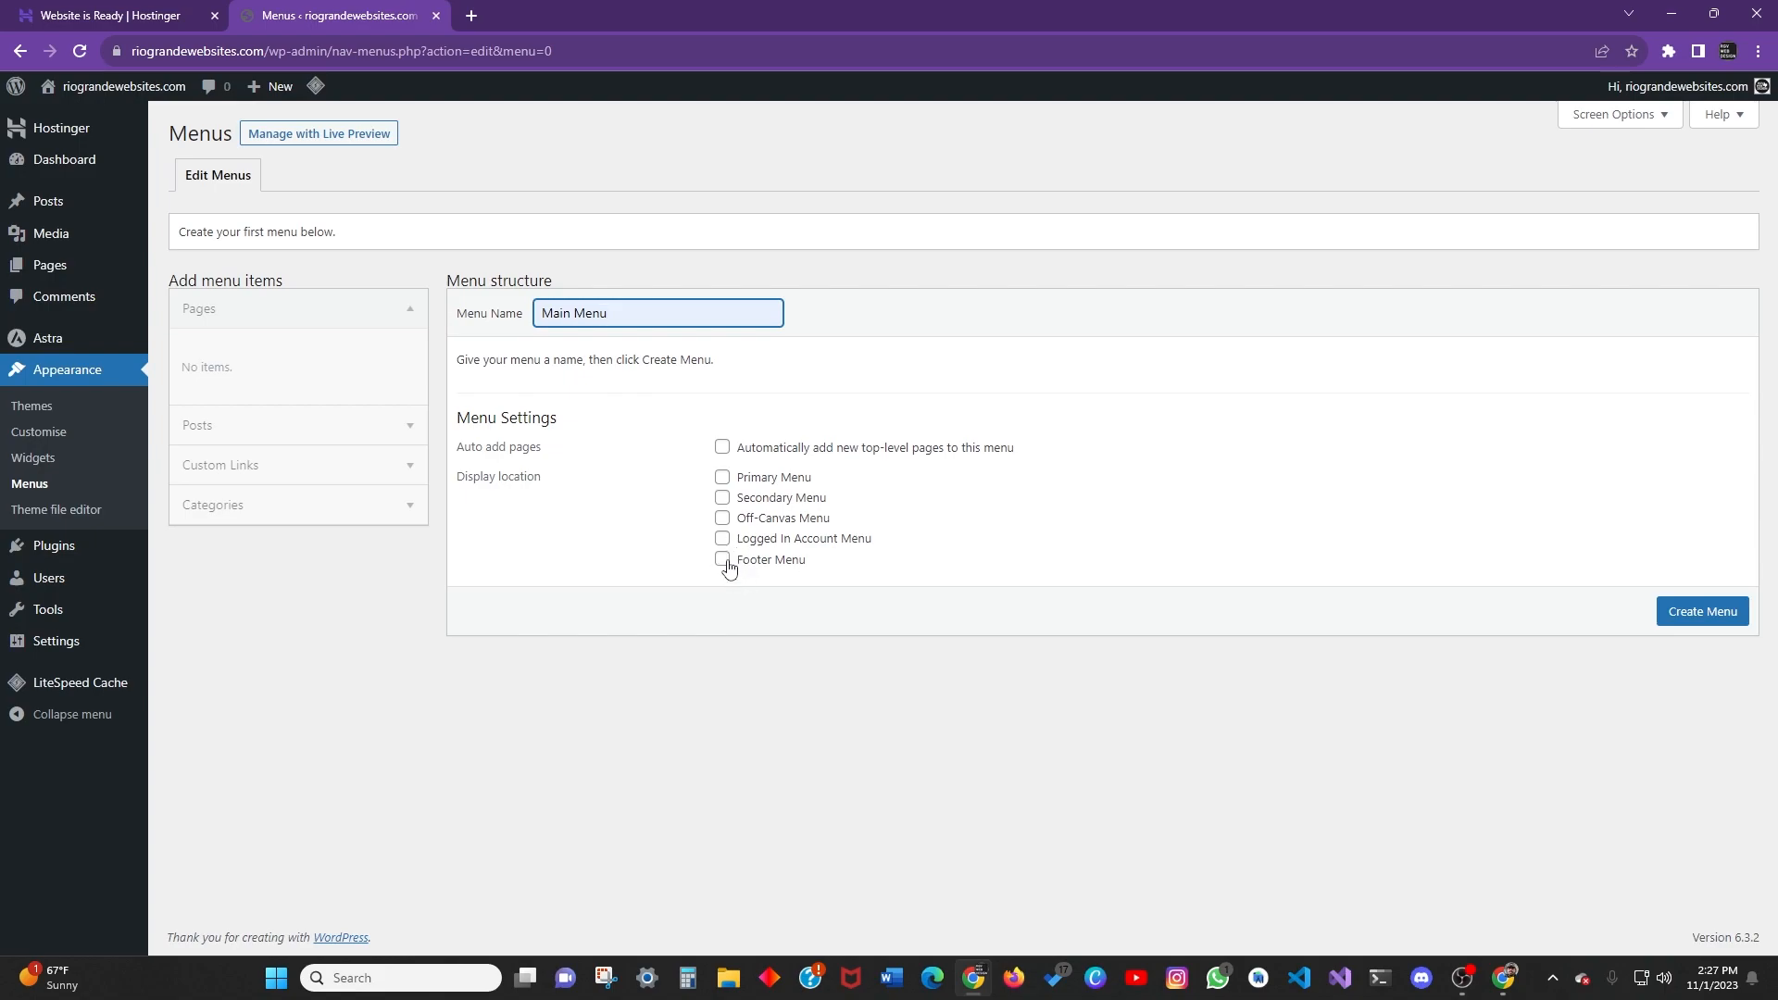
pyautogui.hotkey('ctrl', 'shift', 'Left')
pyautogui.hotkey('ctrl', 'shift', 'Left')
pyautogui.click(772, 585)
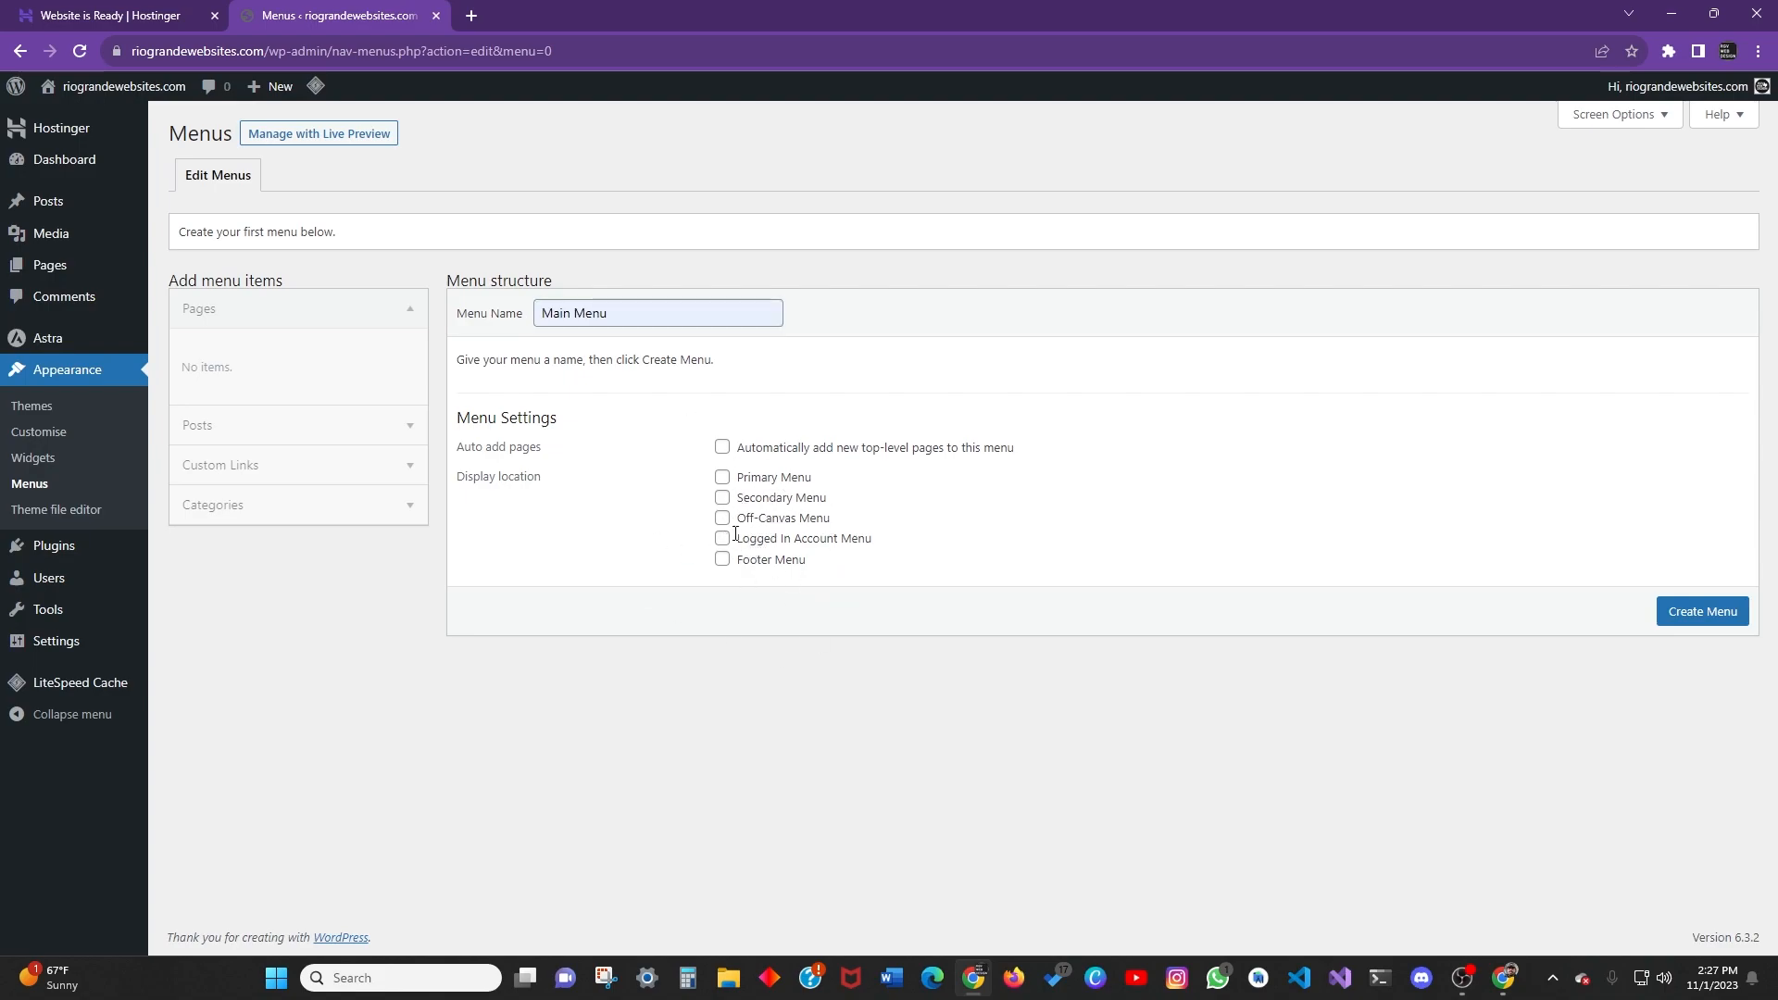
pyautogui.moveTo(633, 326); pyautogui.dragTo(444, 329)
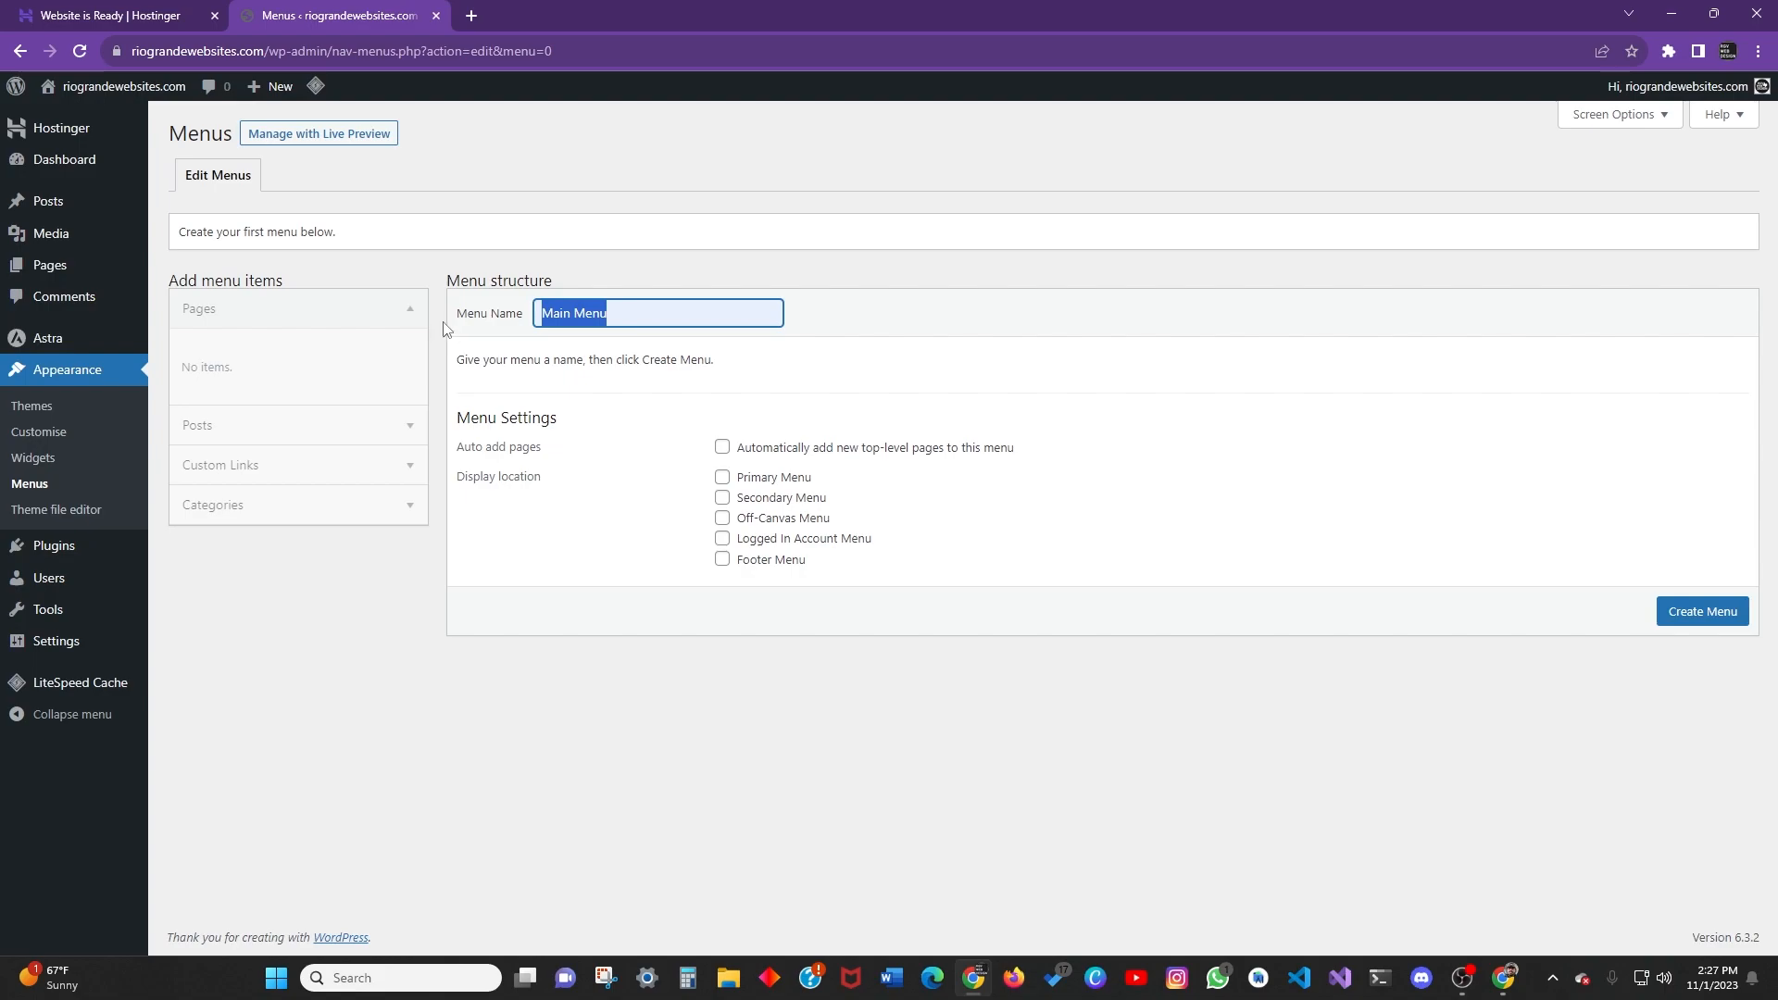
pyautogui.write('Footer Meny')
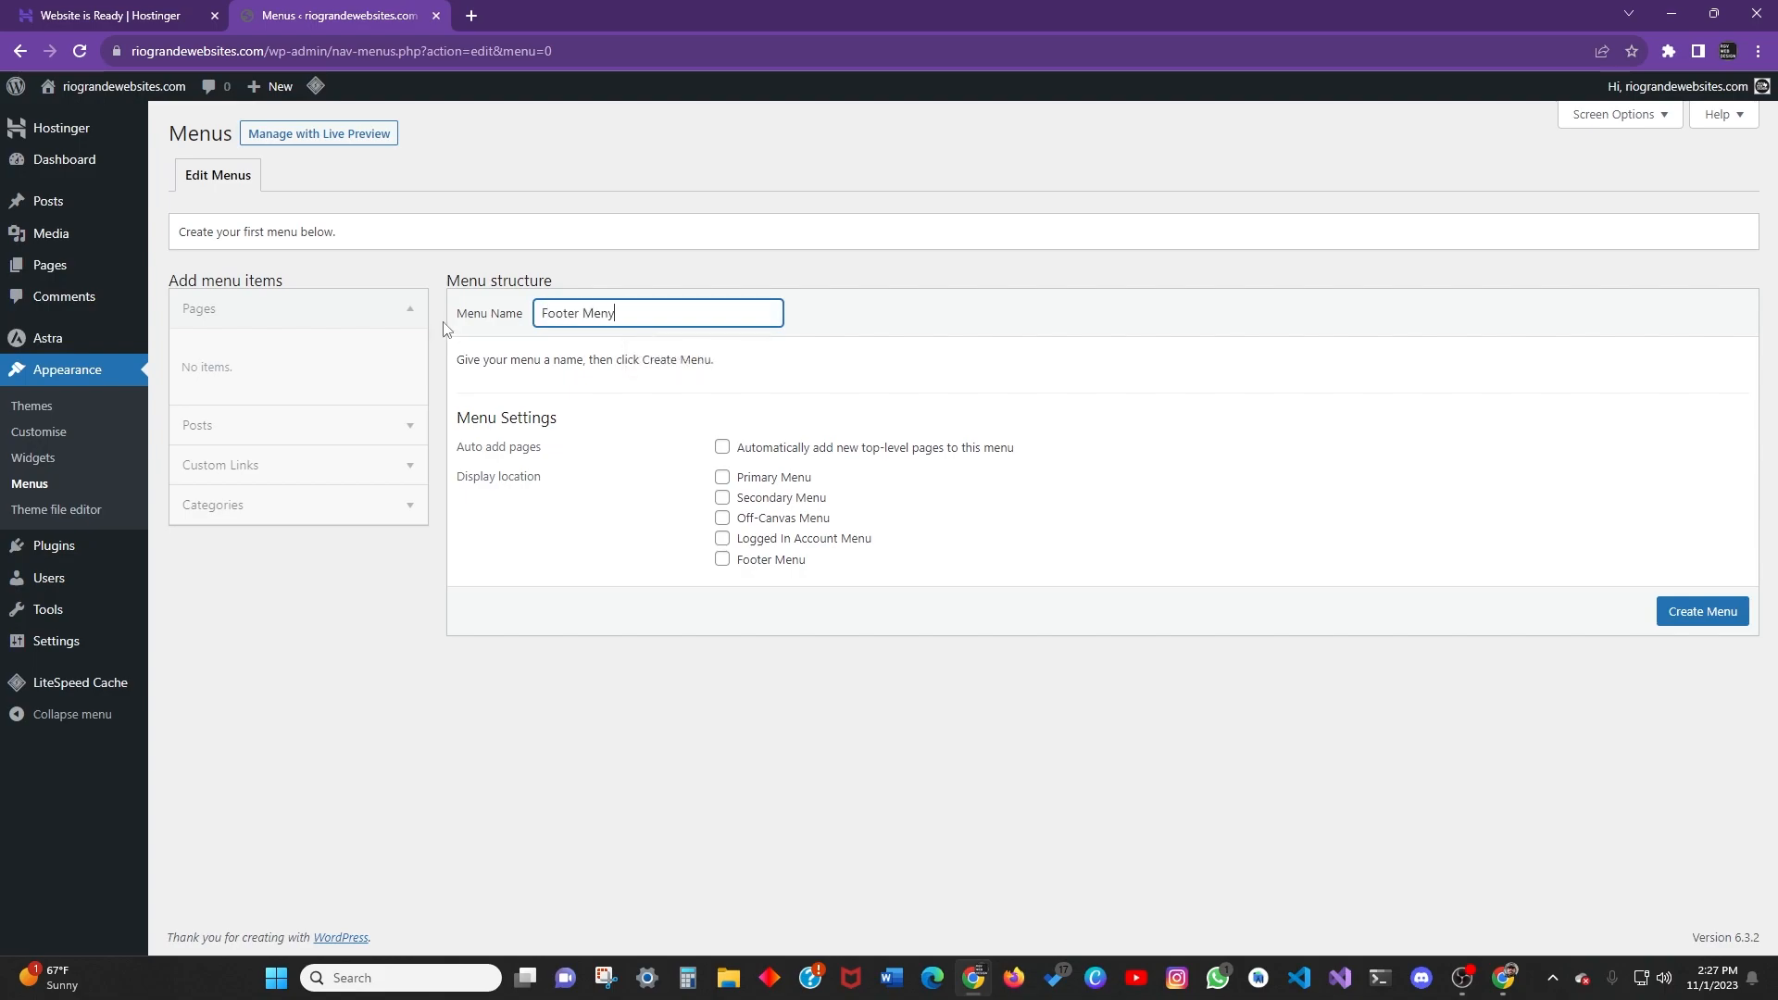
pyautogui.press('BackSpace')
pyautogui.write('u')
pyautogui.click(673, 336)
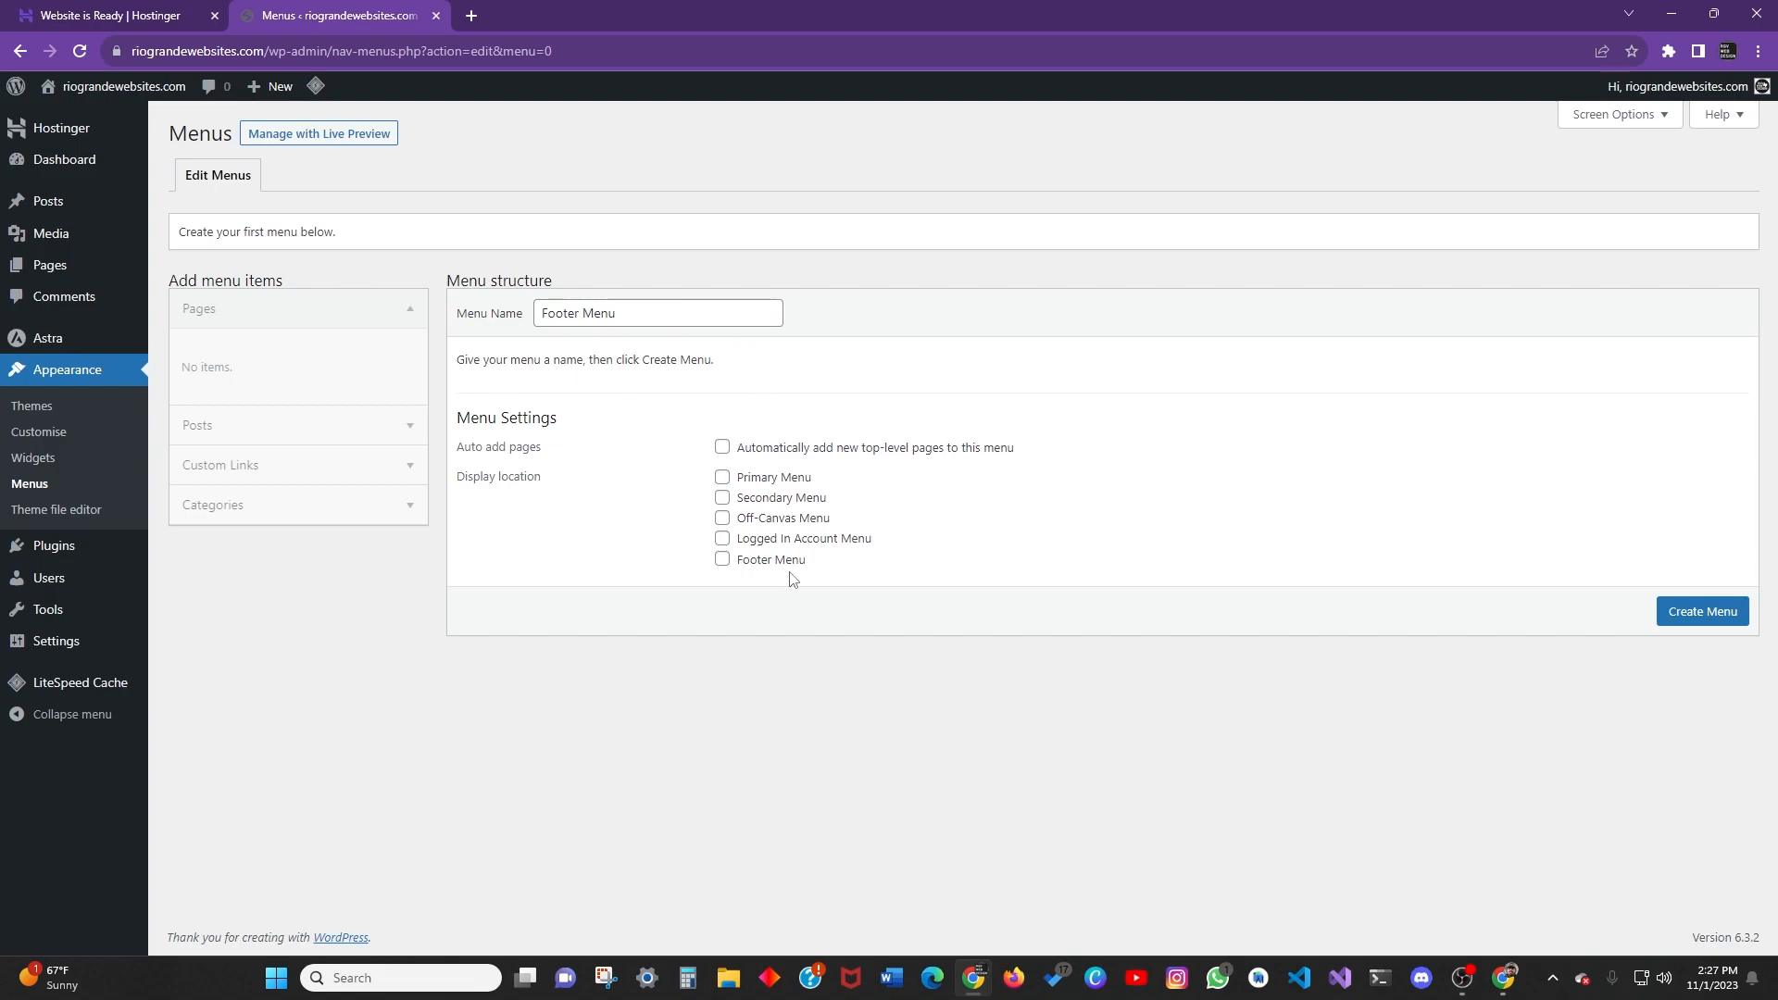
# Tick the Footer Menu display location and create the menu.
pyautogui.click(750, 563)
pyautogui.click(287, 435)
pyautogui.click(276, 315)
pyautogui.click(218, 434)
pyautogui.click(208, 449)
pyautogui.click(1702, 611)
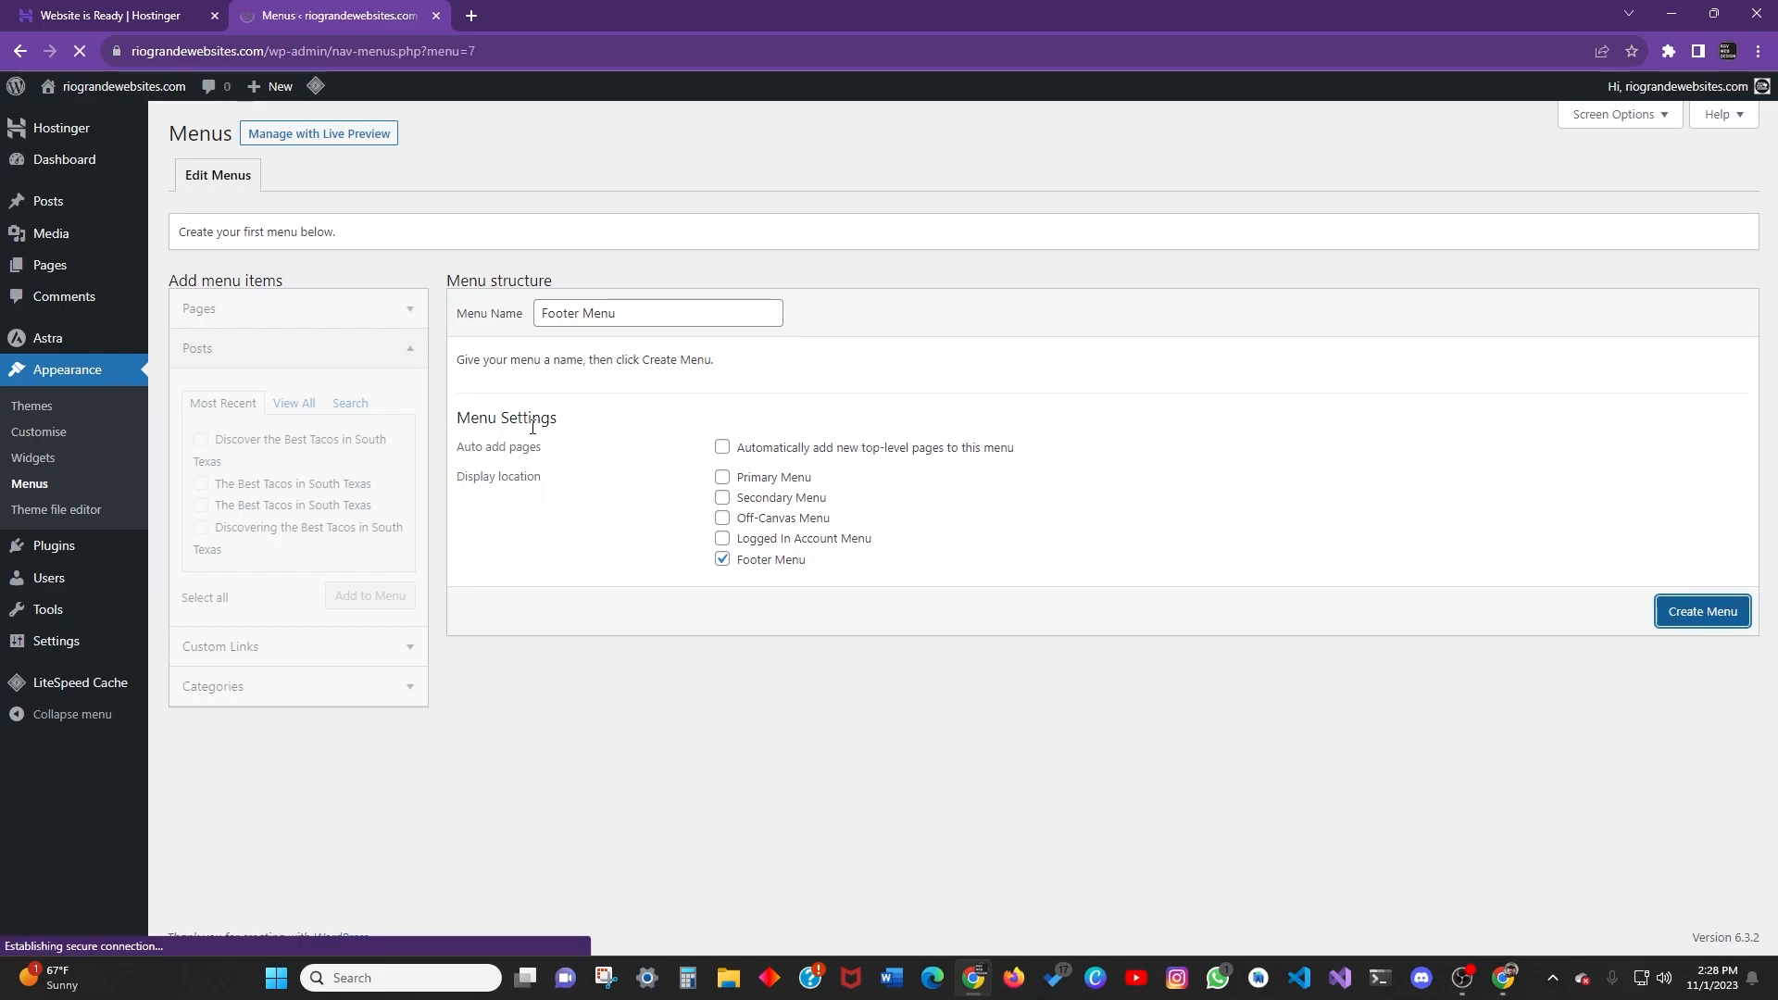
# Add the post 'Discover the Best Tacos in South Texas' to the Footer Menu.
pyautogui.click(350, 537)
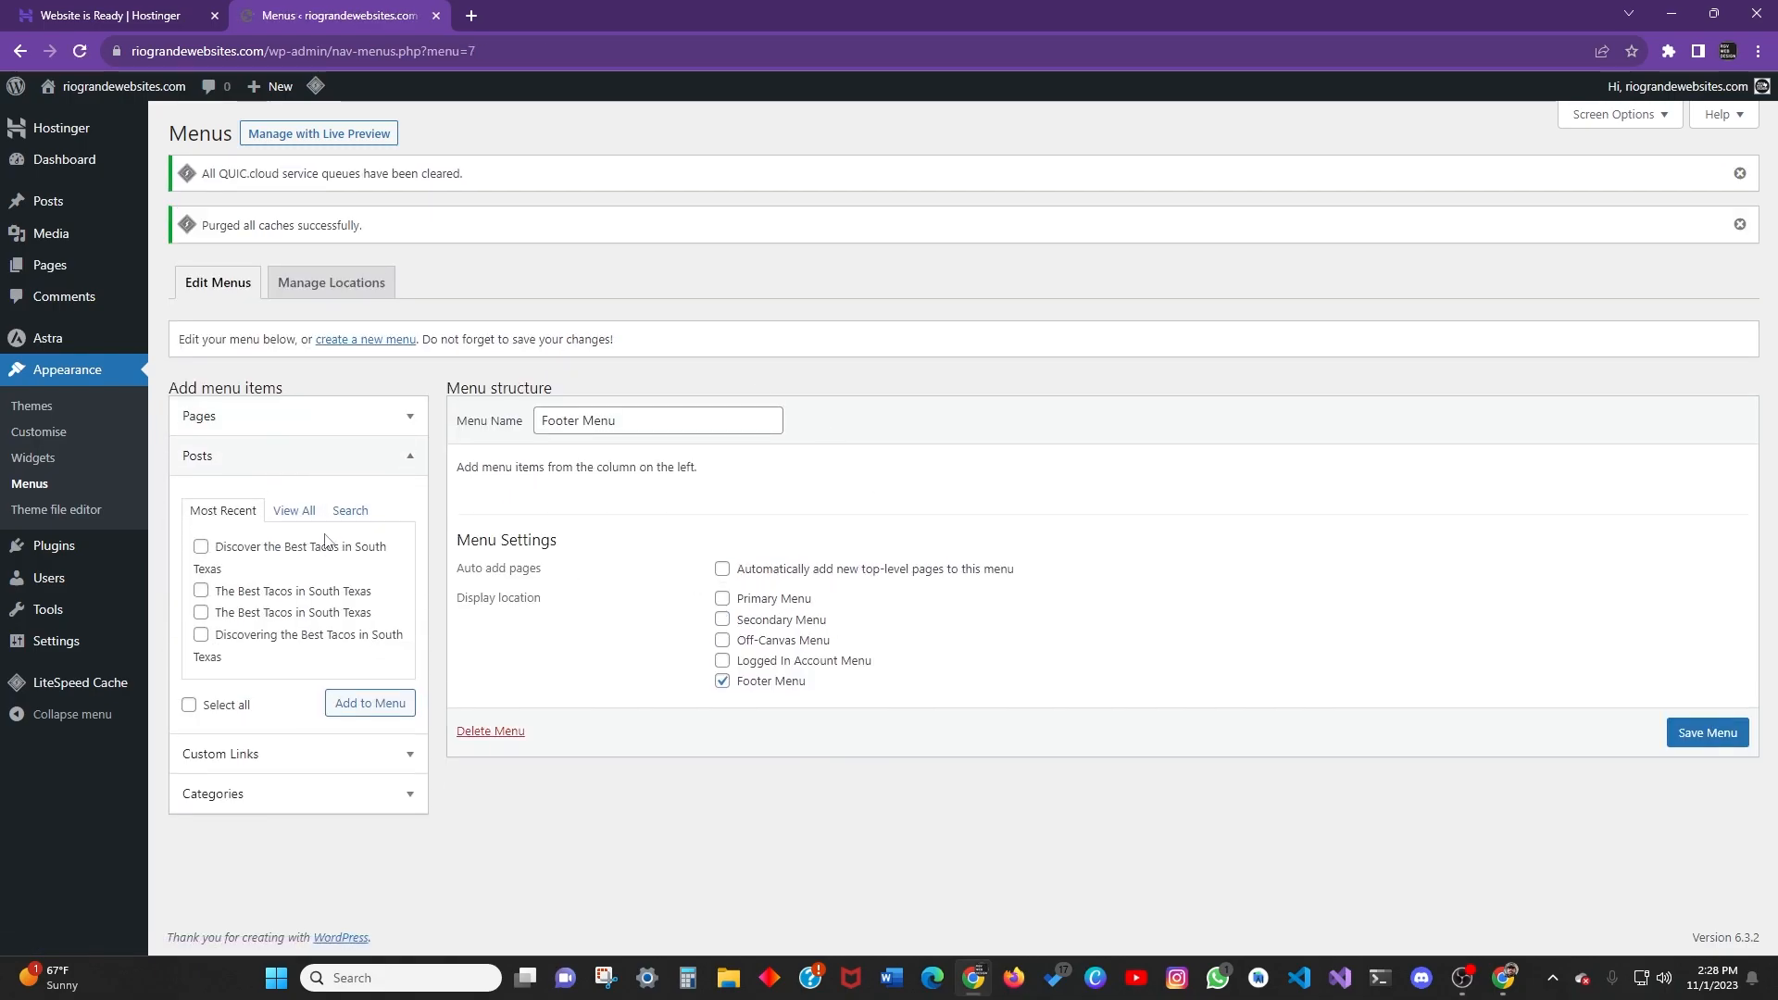
pyautogui.click(201, 546)
pyautogui.click(370, 703)
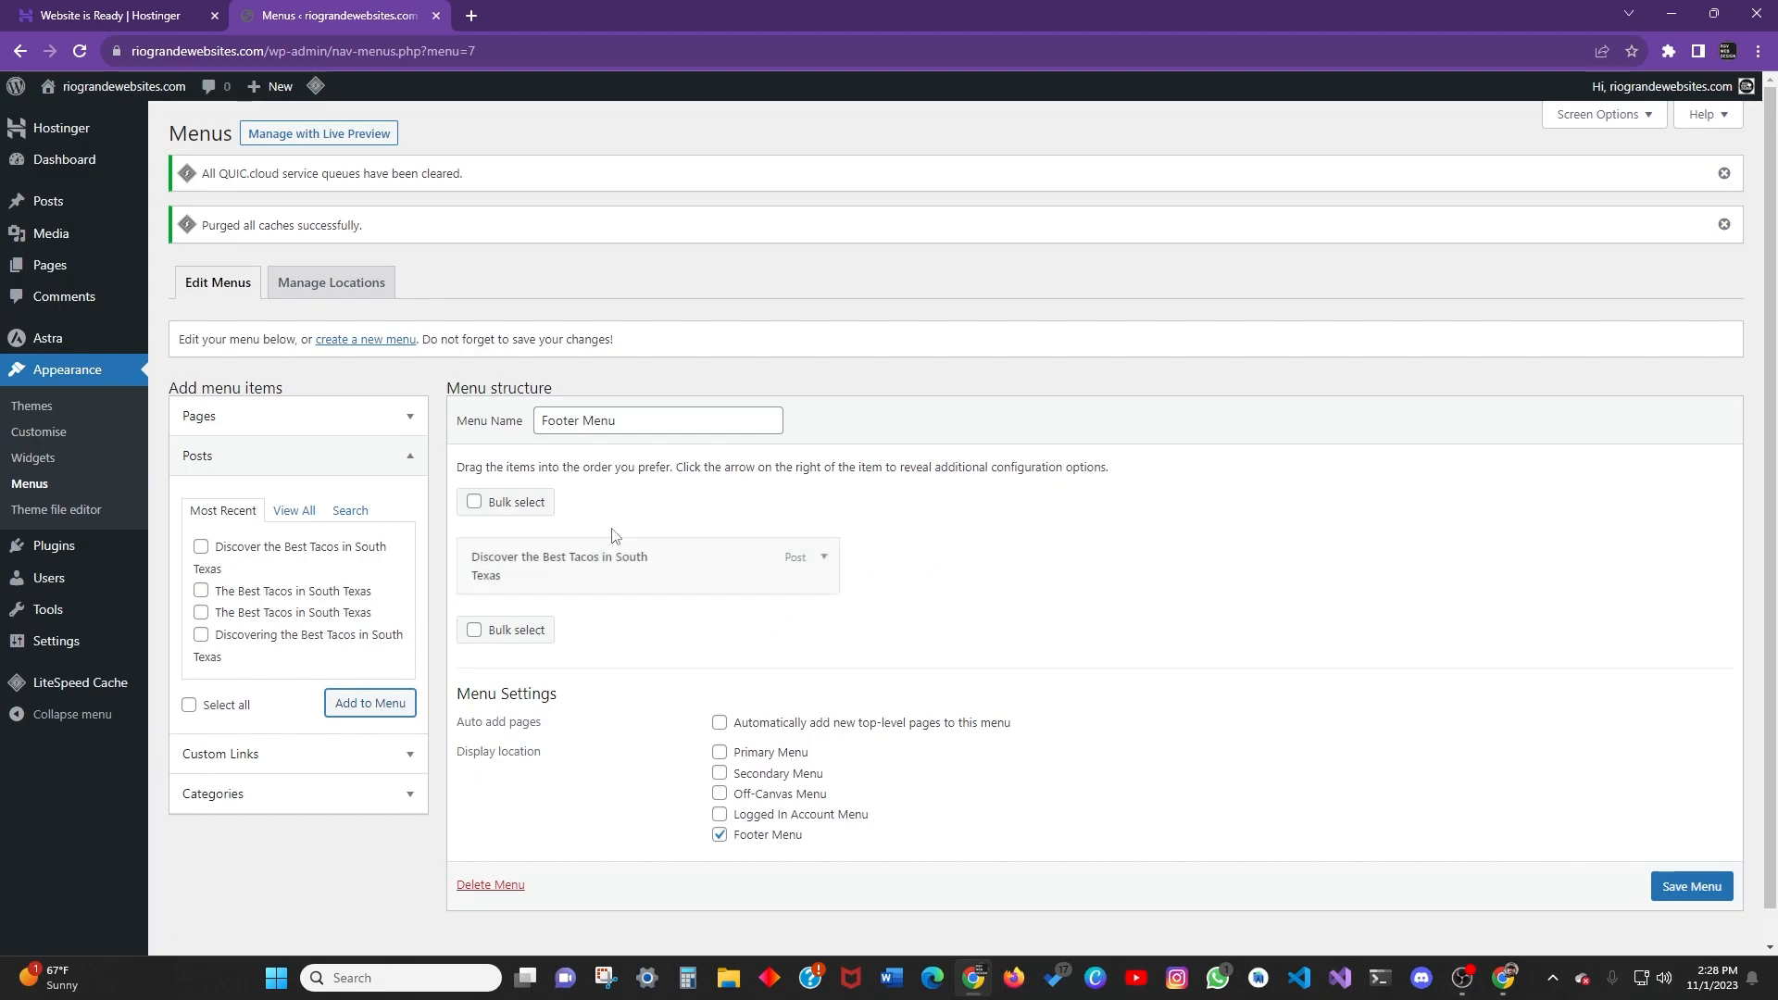
pyautogui.scroll(-1, 592, 535)
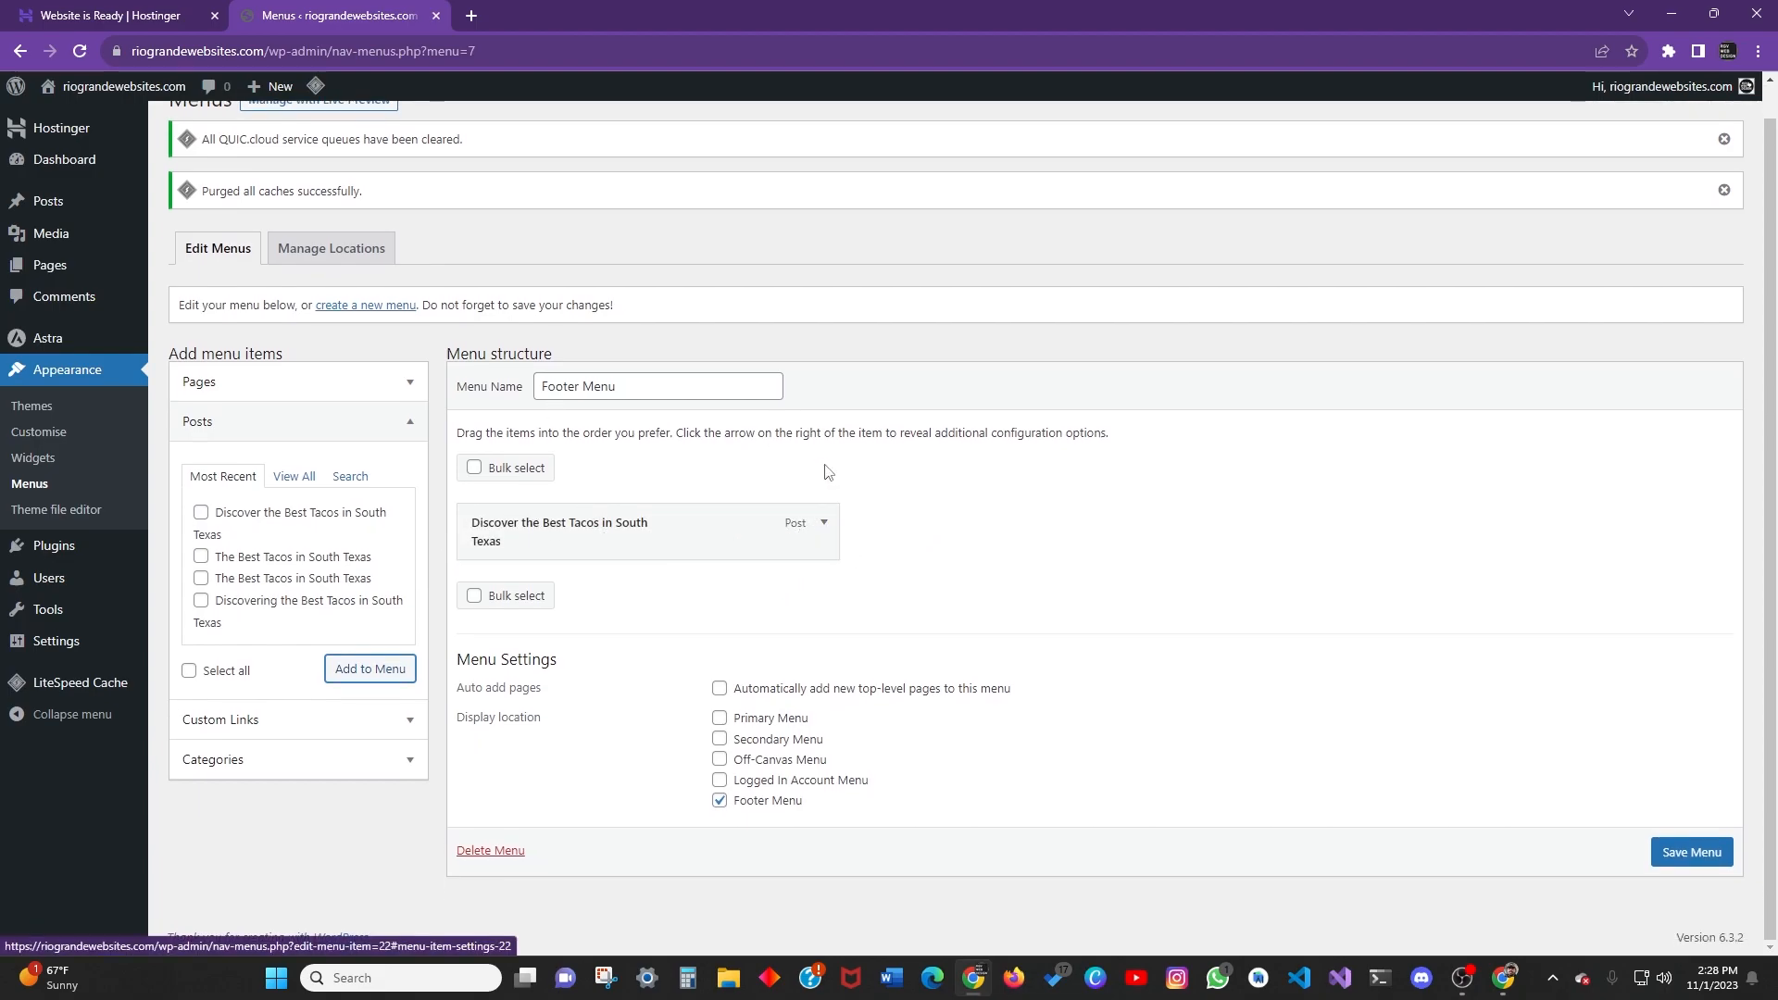
# Change the new menu item's navigation label to 'Home'.
pyautogui.click(824, 524)
pyautogui.moveTo(726, 604); pyautogui.dragTo(344, 607)
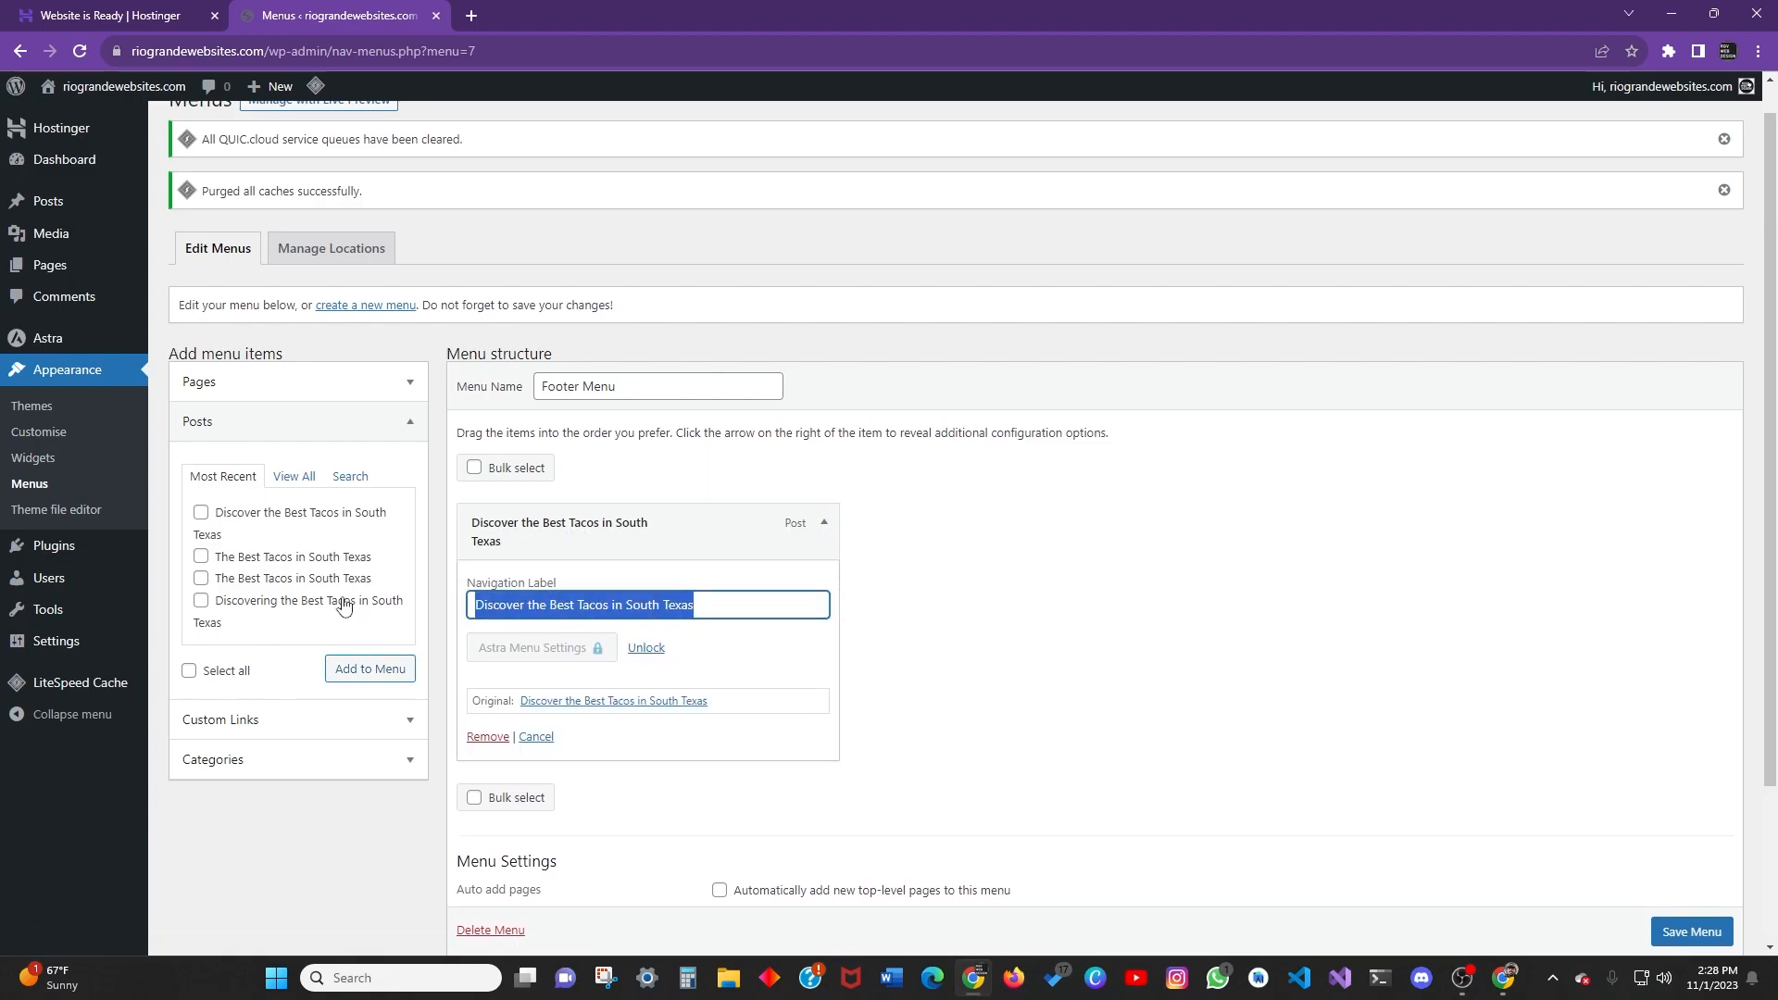
pyautogui.write('Home')
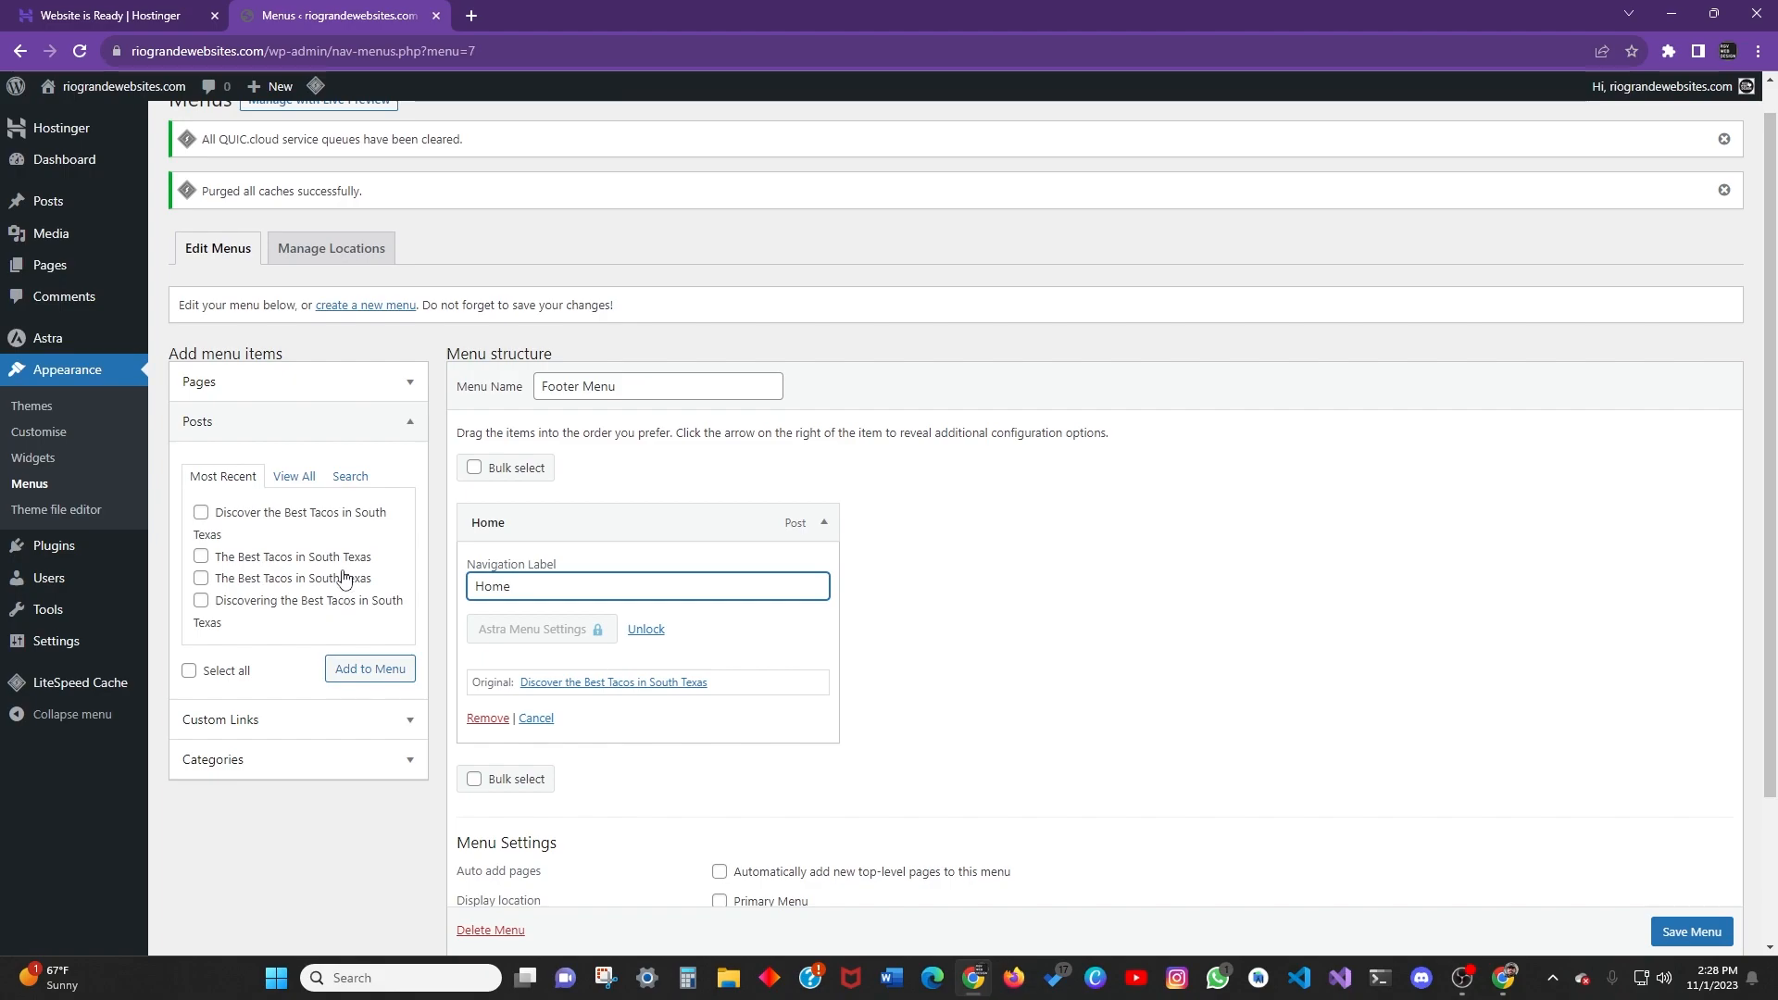
pyautogui.click(904, 608)
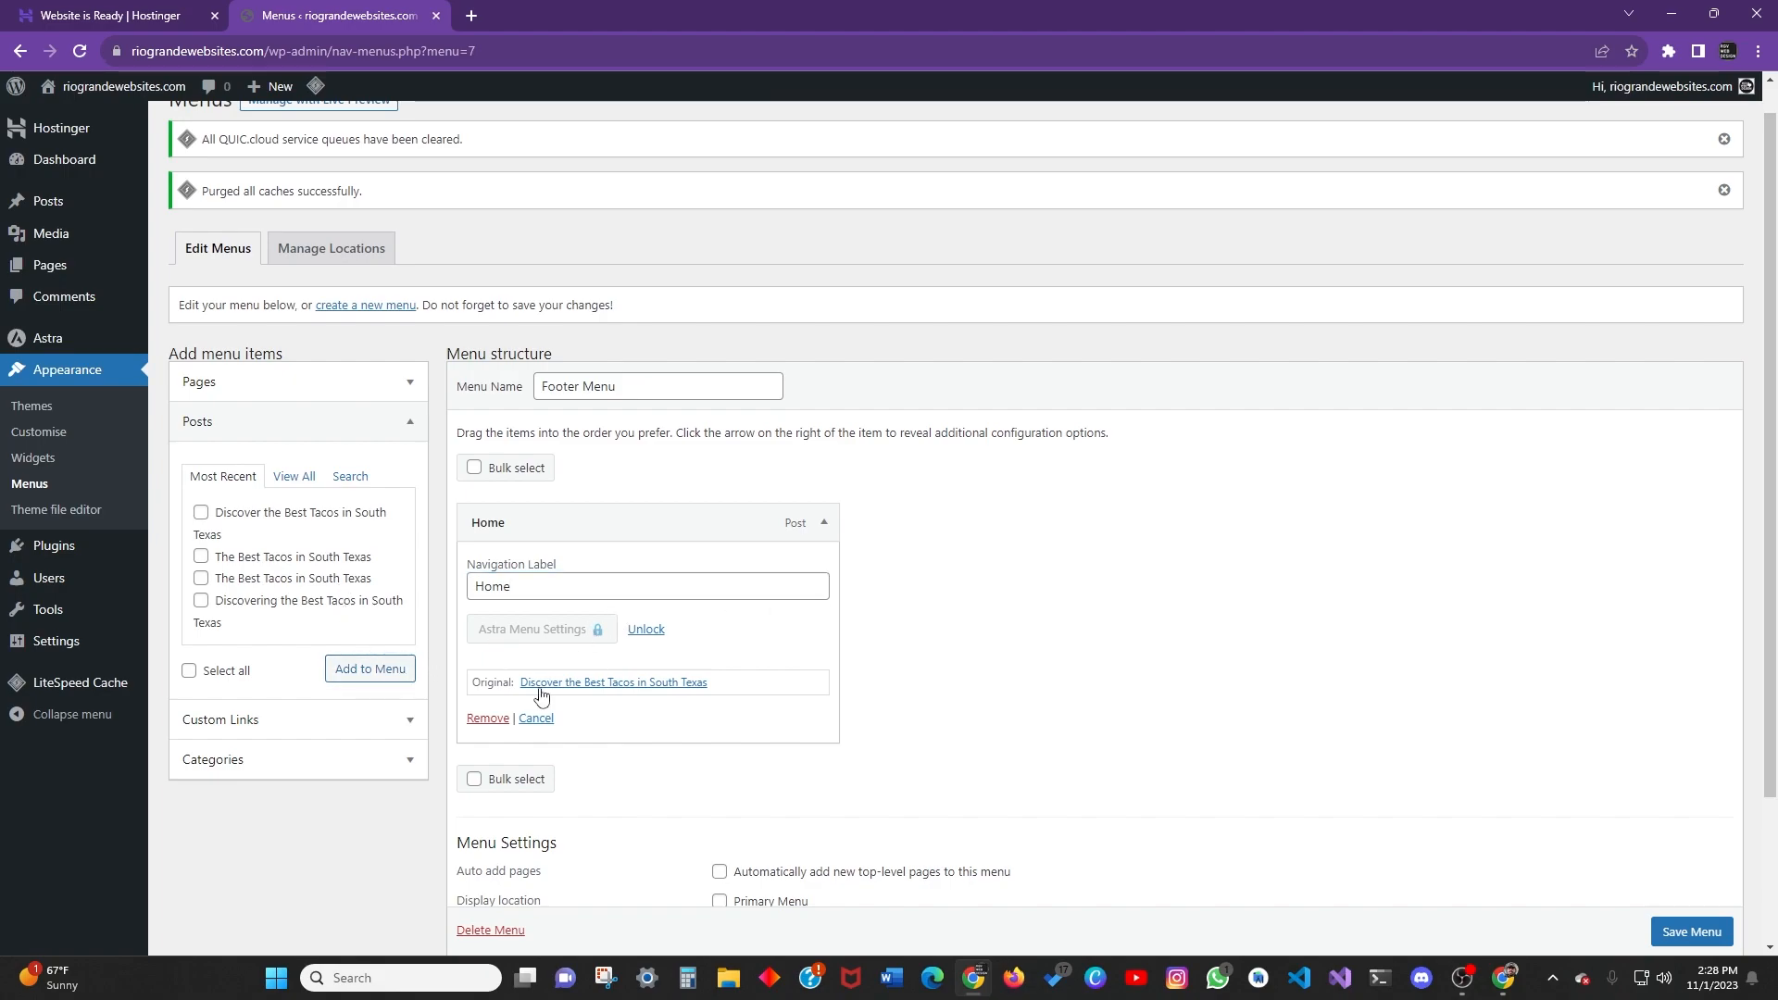
pyautogui.scroll(-1, 712, 614)
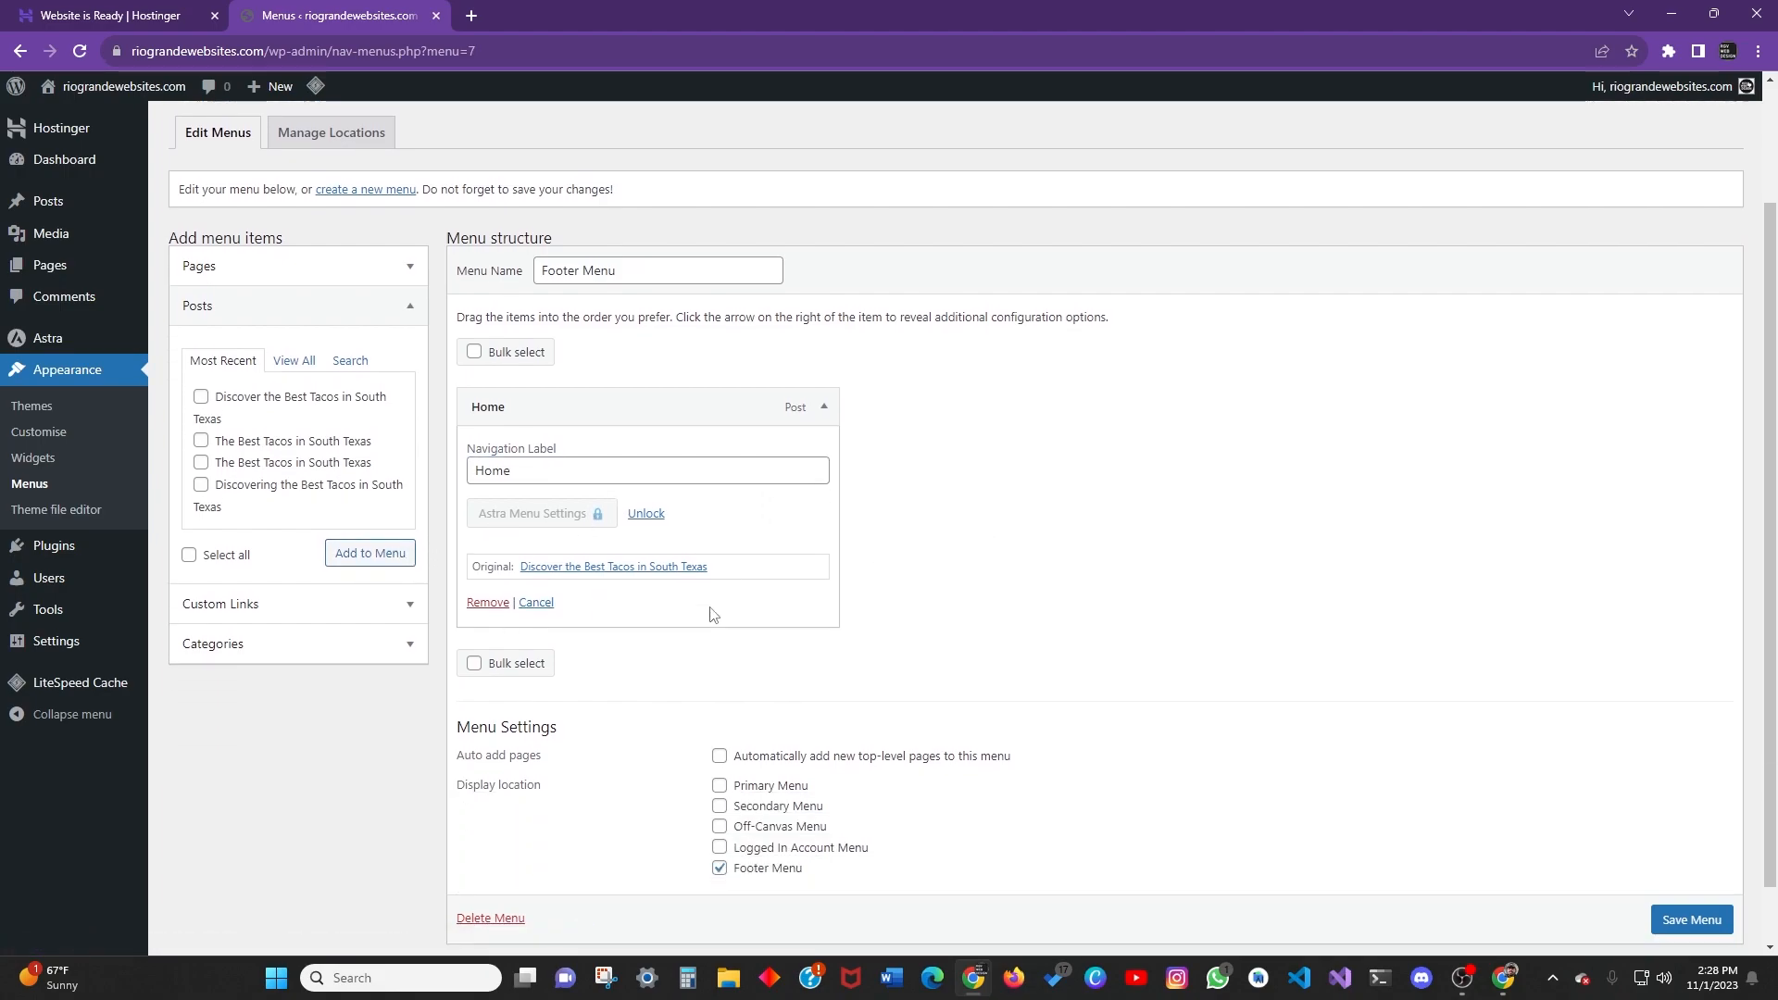
pyautogui.scroll(-1, 714, 615)
pyautogui.scroll(3, 881, 620)
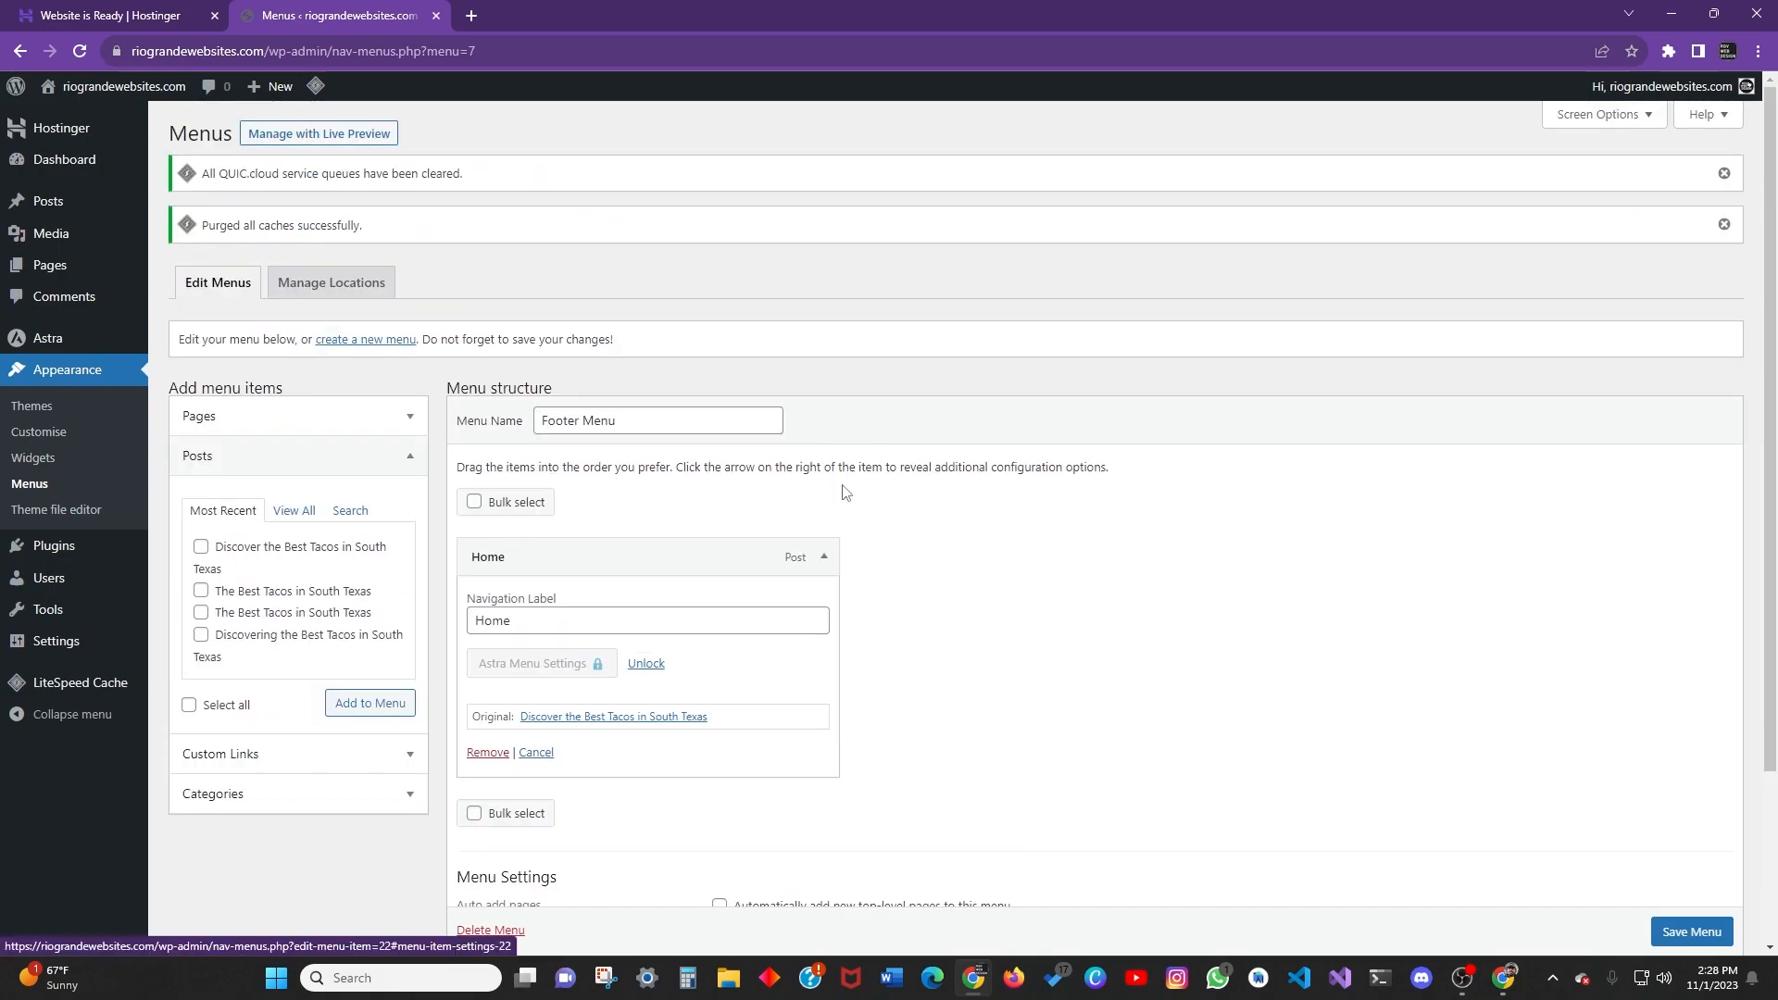
pyautogui.click(823, 556)
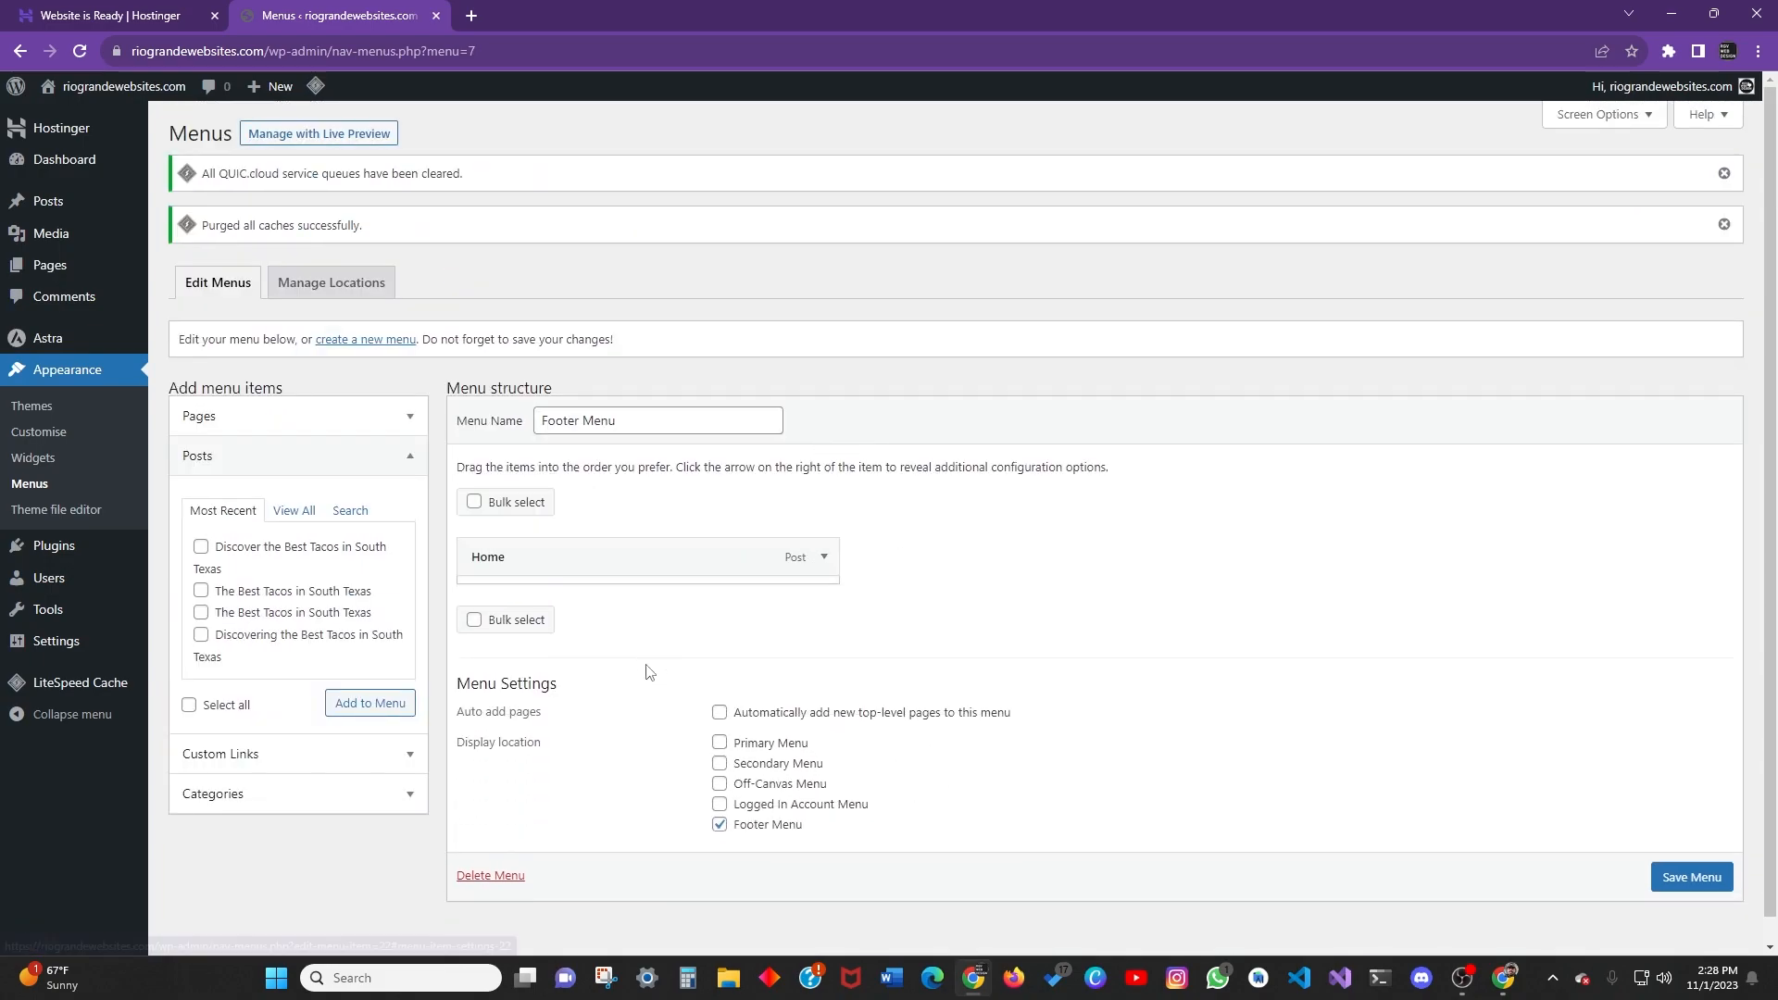
pyautogui.click(824, 559)
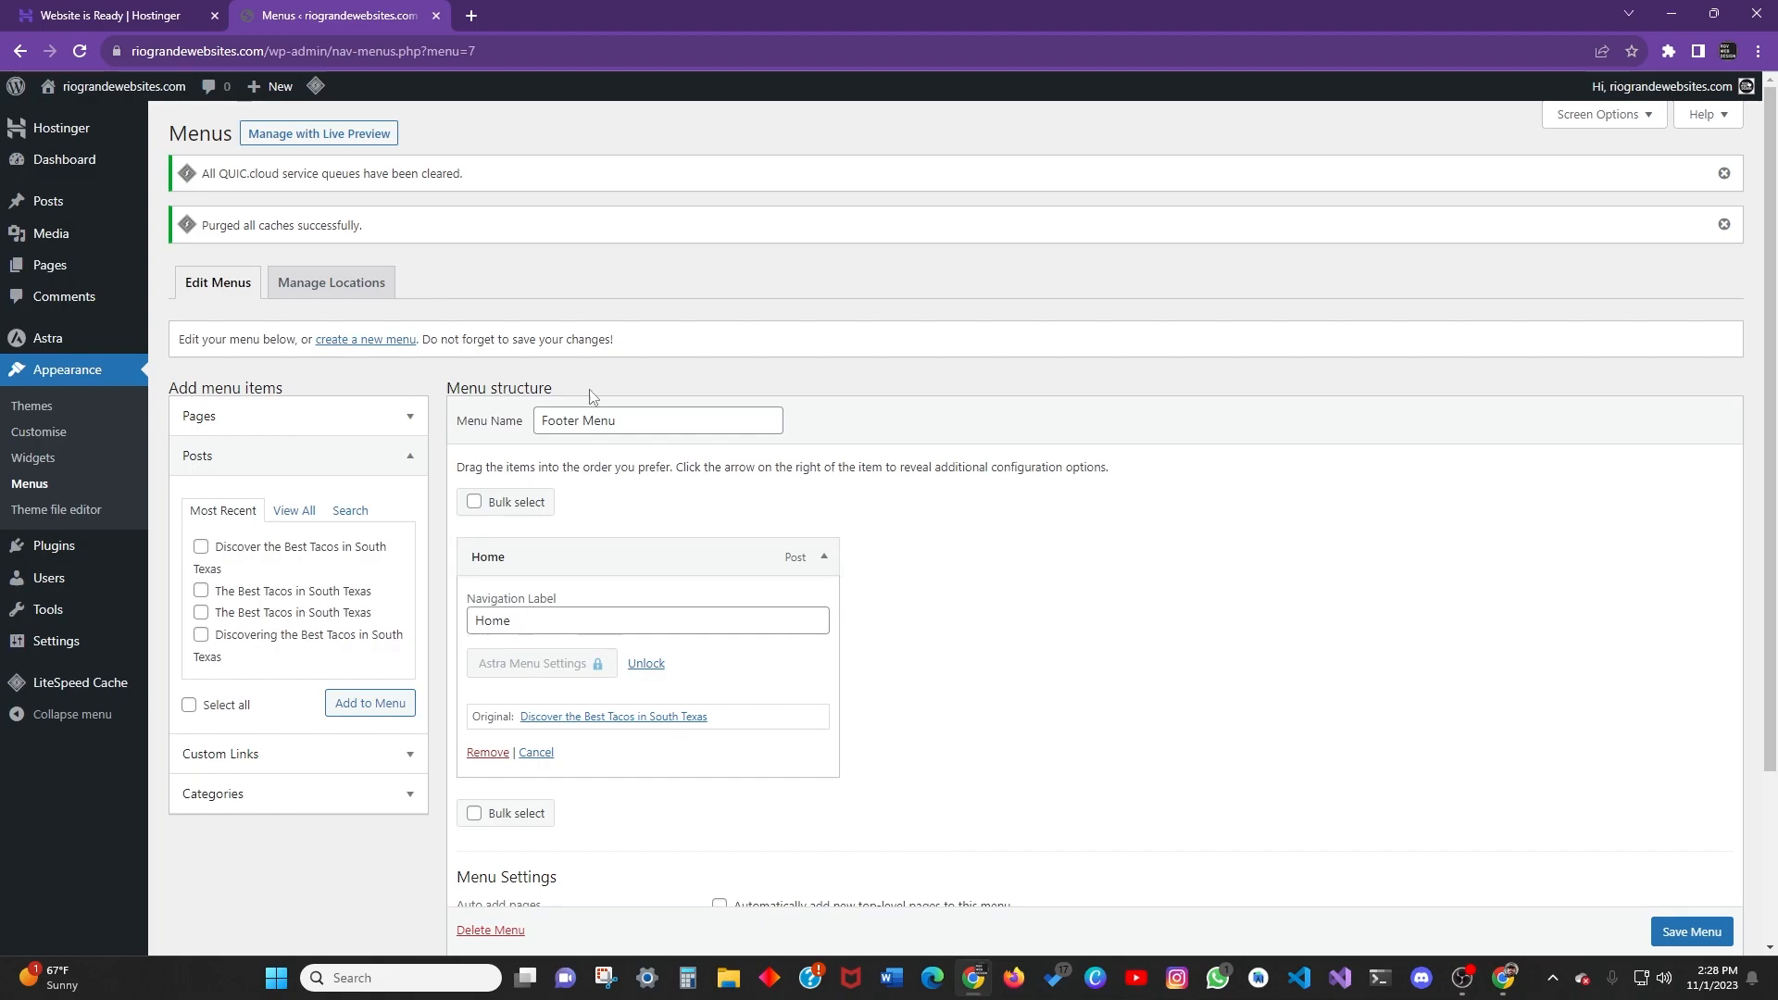
# Expand the Custom Links panel and put the cursor in its URL field.
pyautogui.scroll(-2, 648, 607)
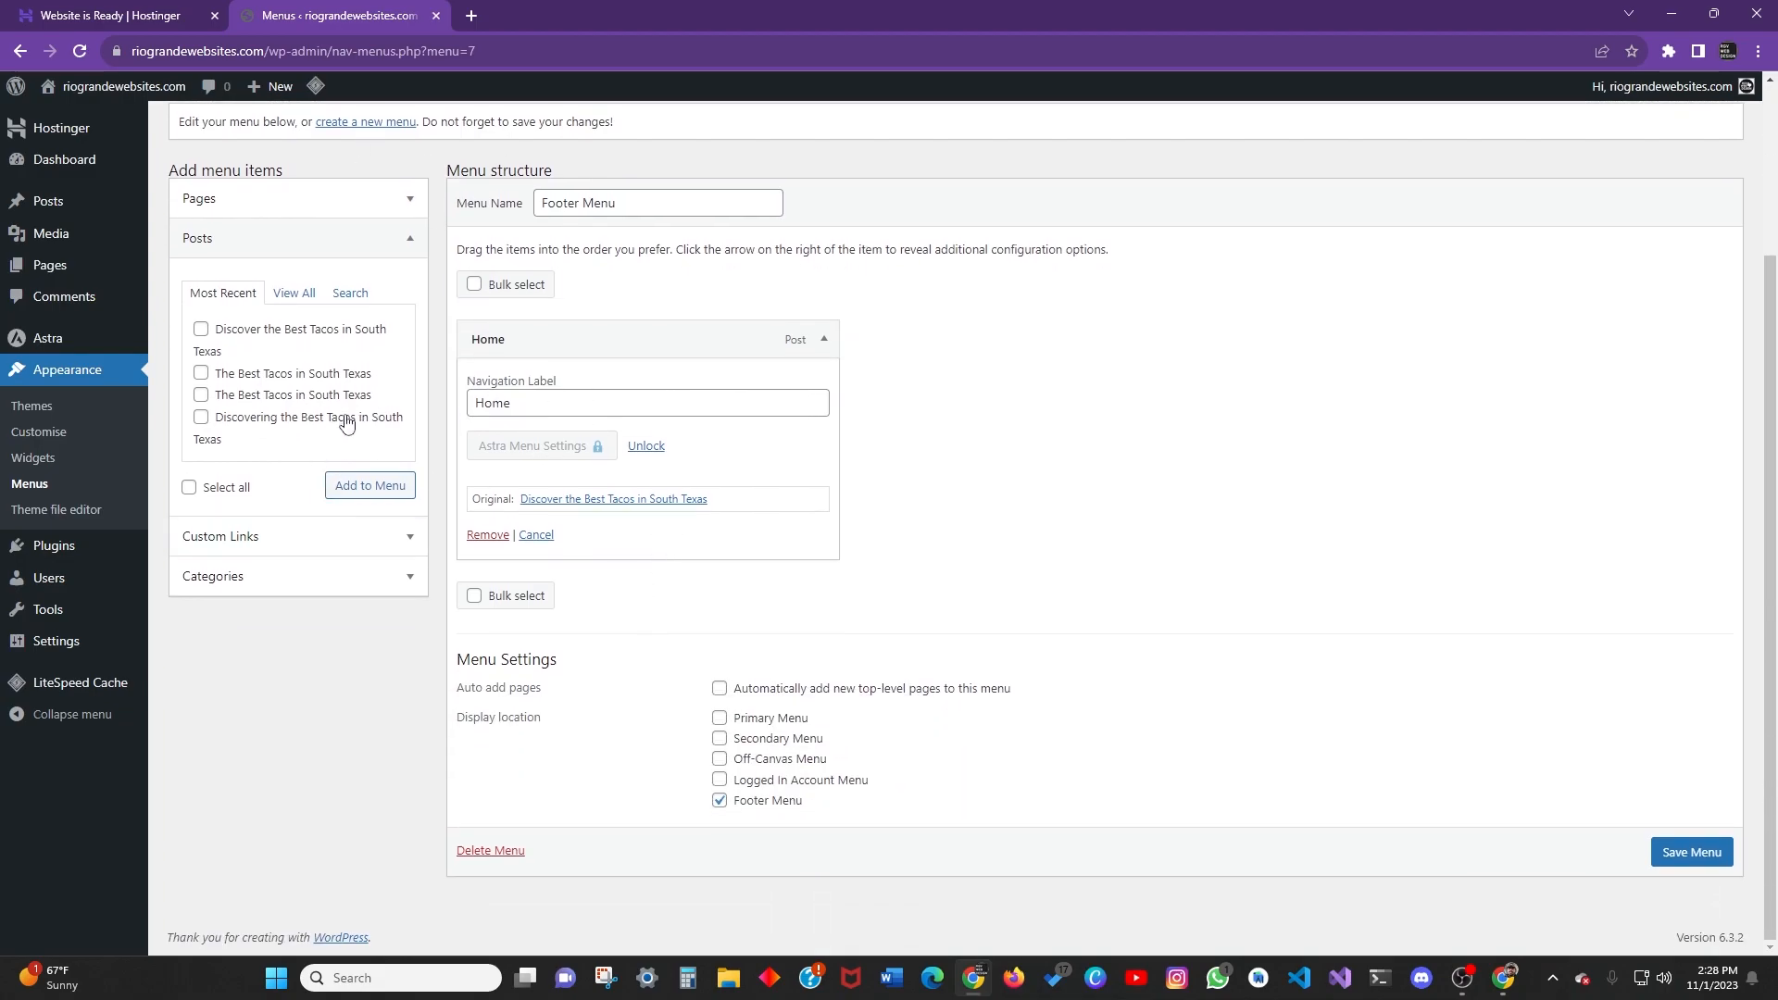
pyautogui.click(410, 550)
pyautogui.click(356, 337)
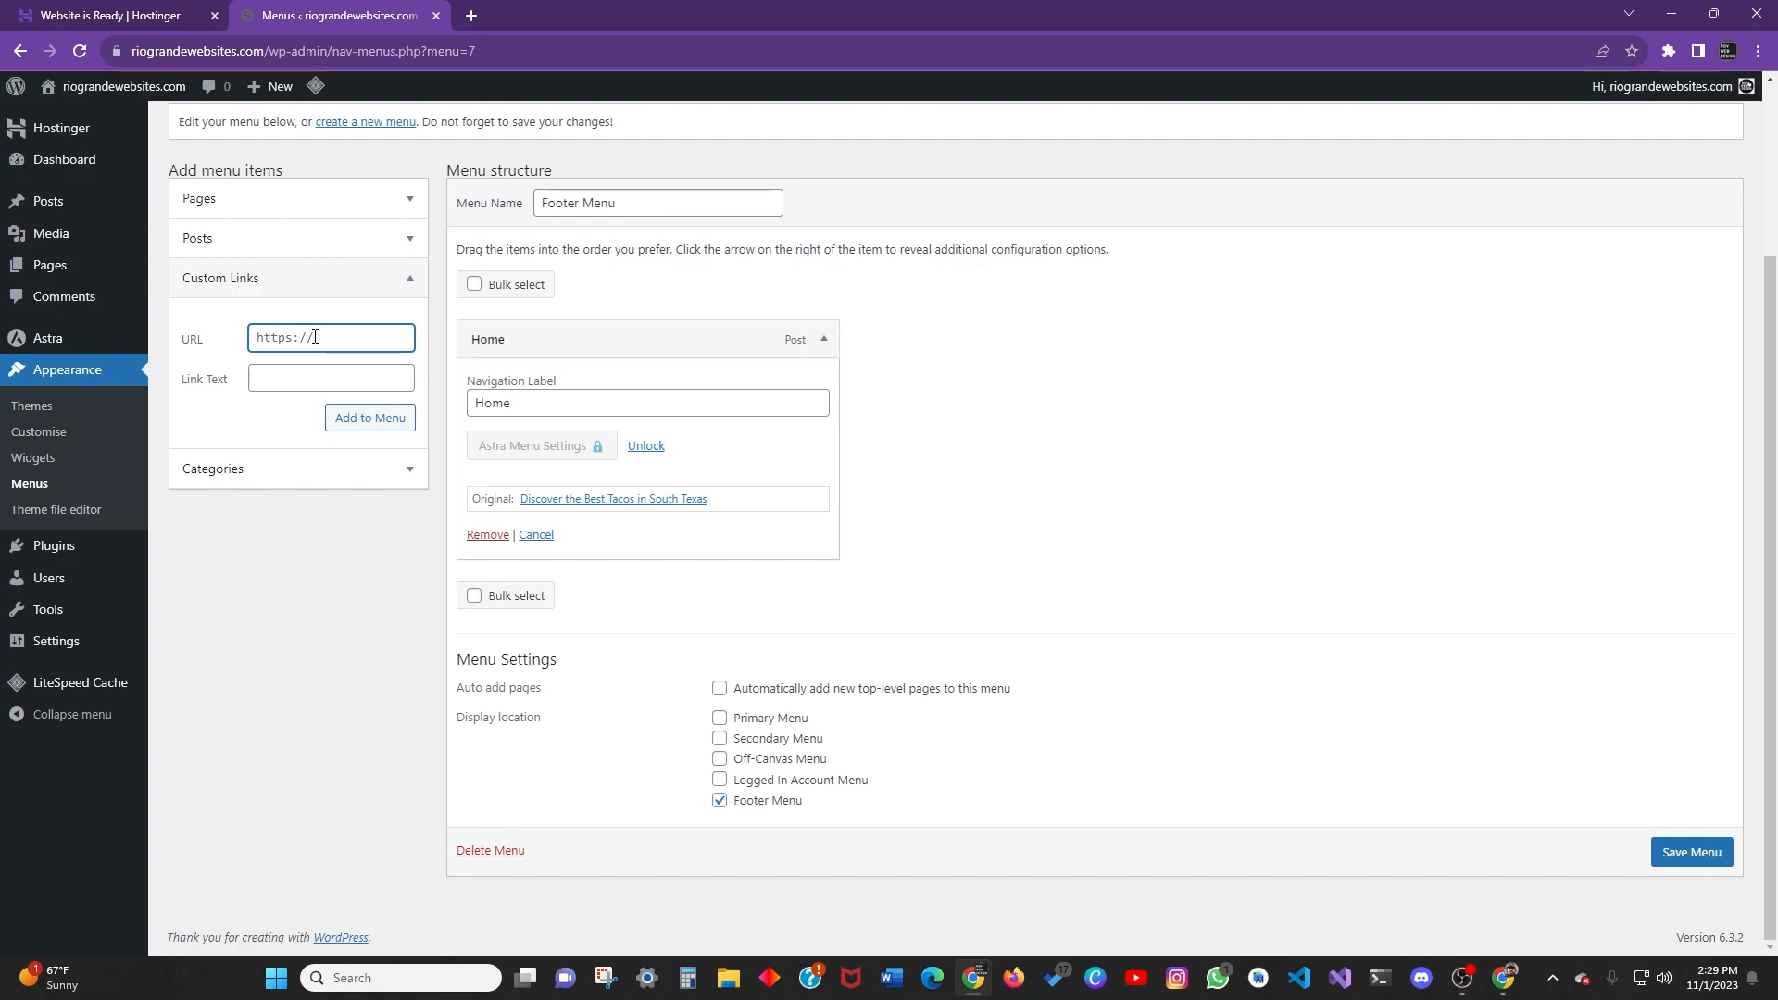
# Clear the trial text from the custom link's URL and Link Text fields.
pyautogui.write('Fa')
pyautogui.hotkey('ctrl', 'a')
pyautogui.press('BackSpace')
pyautogui.click(314, 372)
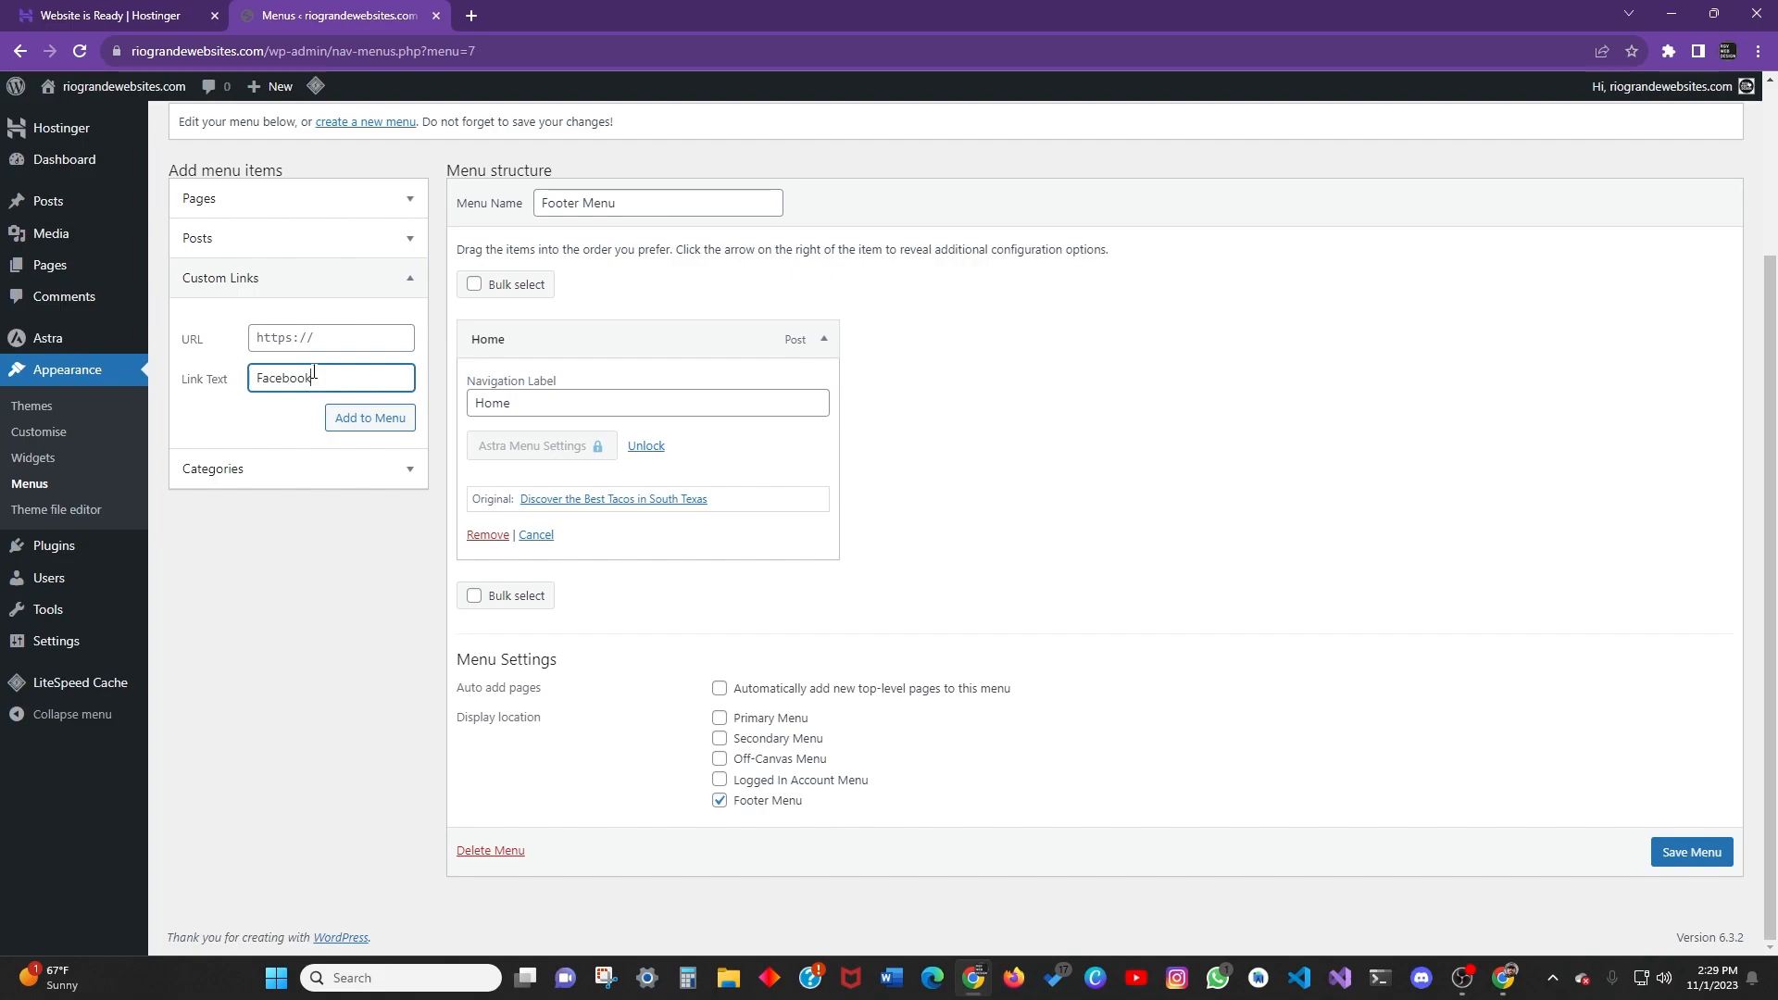
pyautogui.click(329, 339)
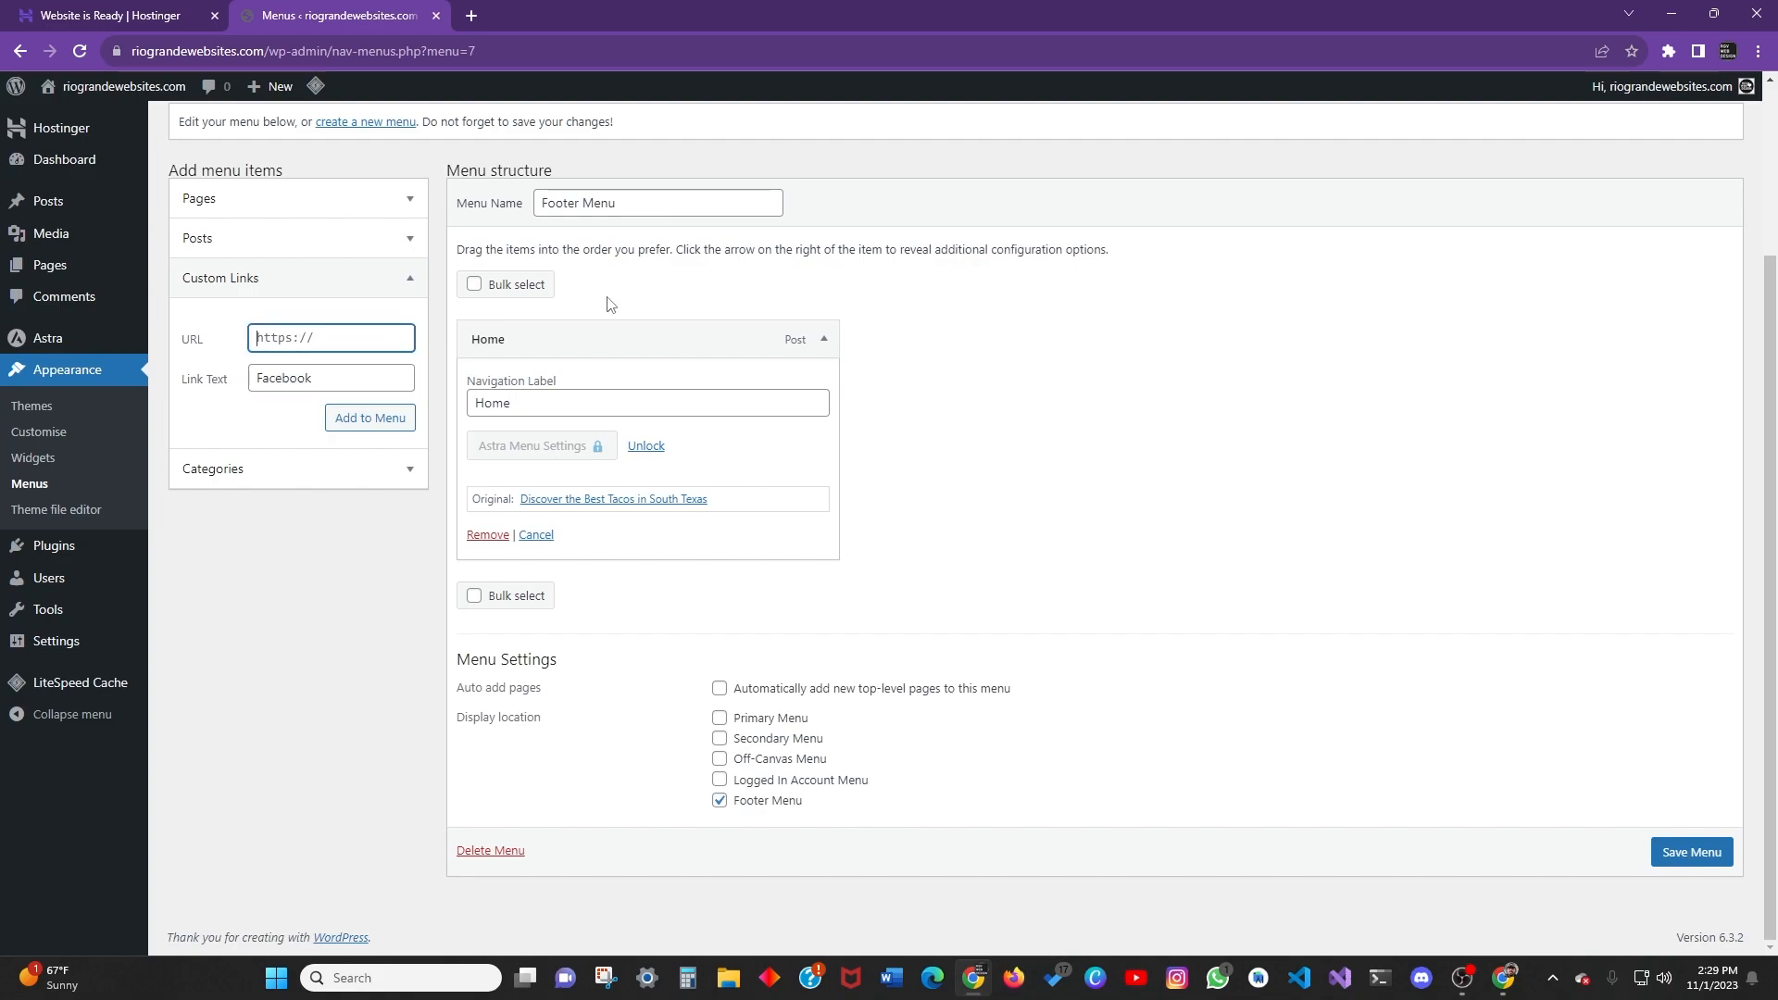
pyautogui.moveTo(319, 378); pyautogui.dragTo(246, 372)
pyautogui.press('BackSpace')
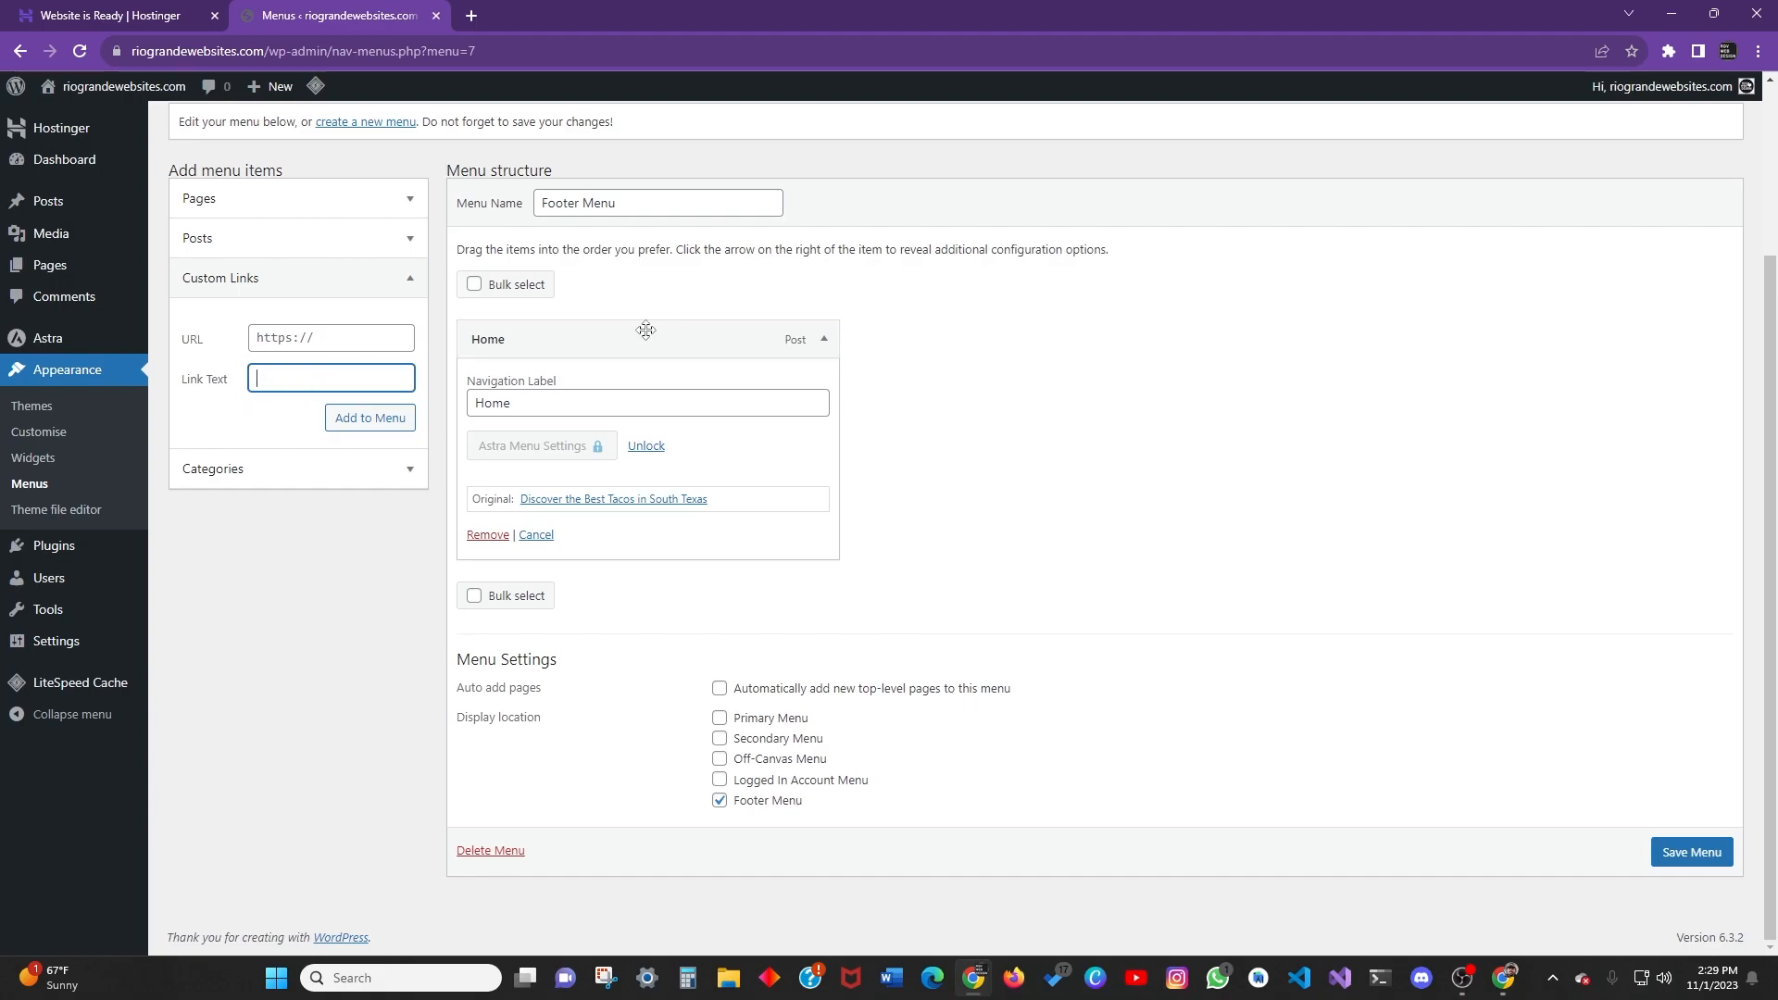
# Leave the unsaved Menus page for the Theme File Editor.
pyautogui.click(278, 470)
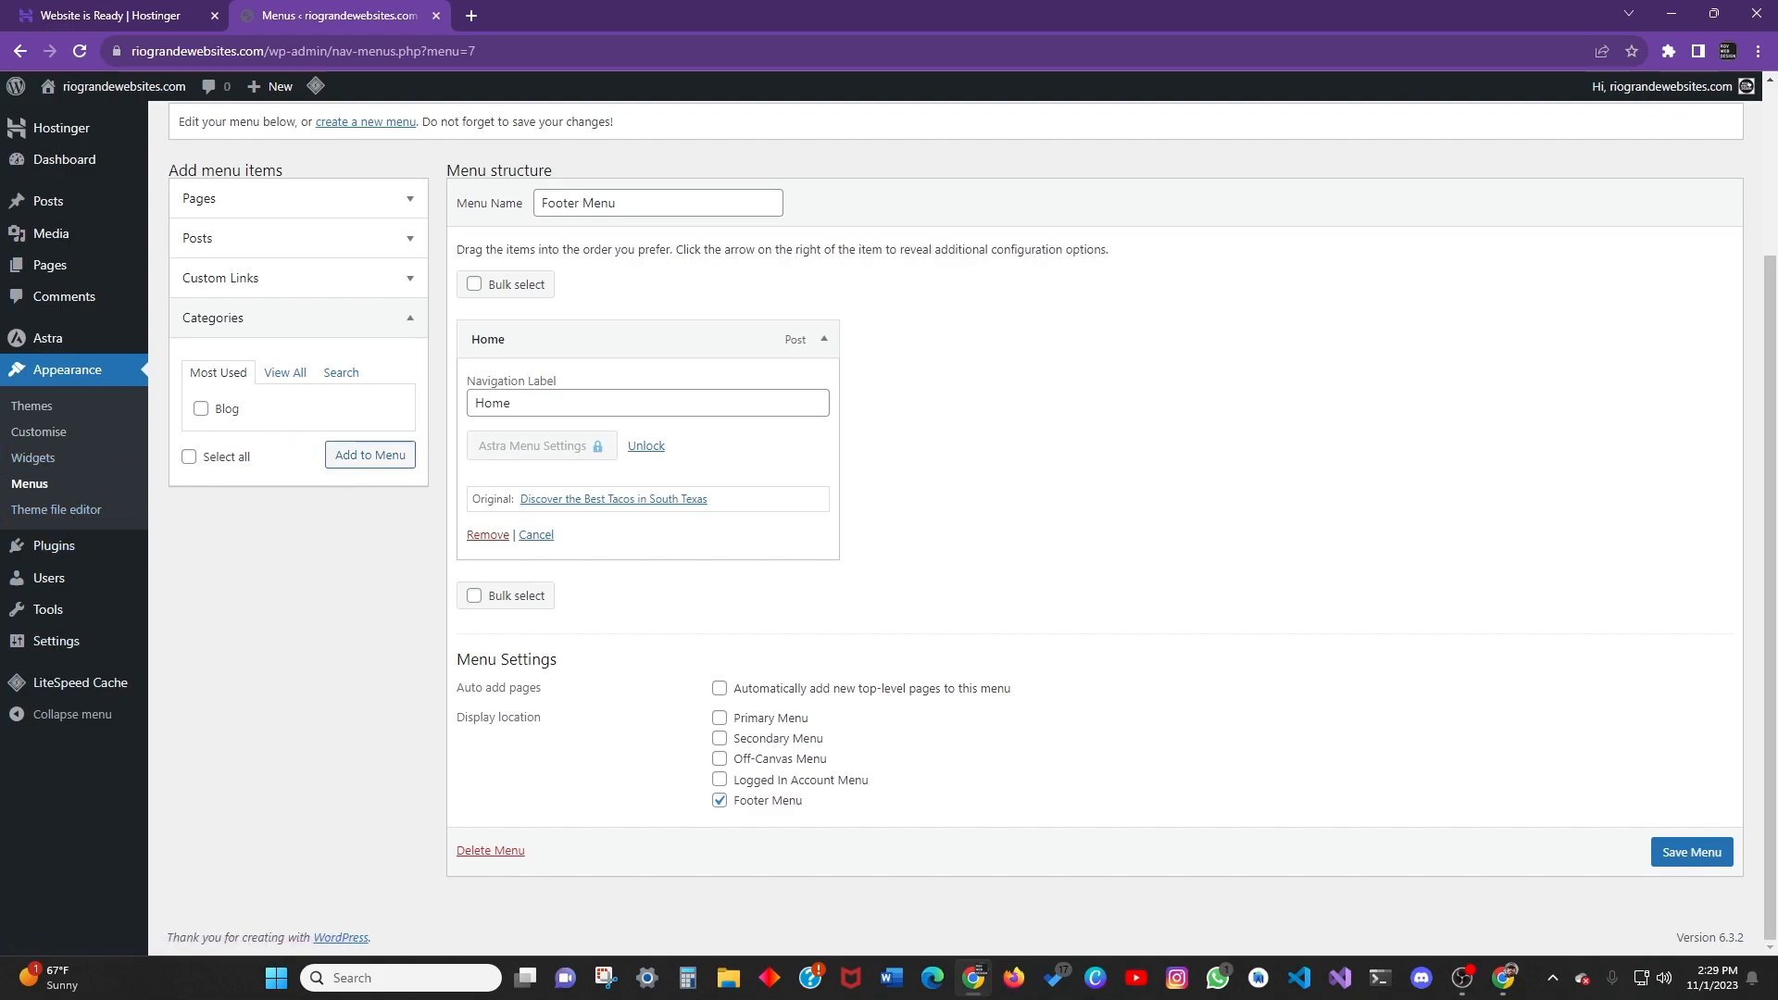
pyautogui.click(76, 511)
pyautogui.click(978, 159)
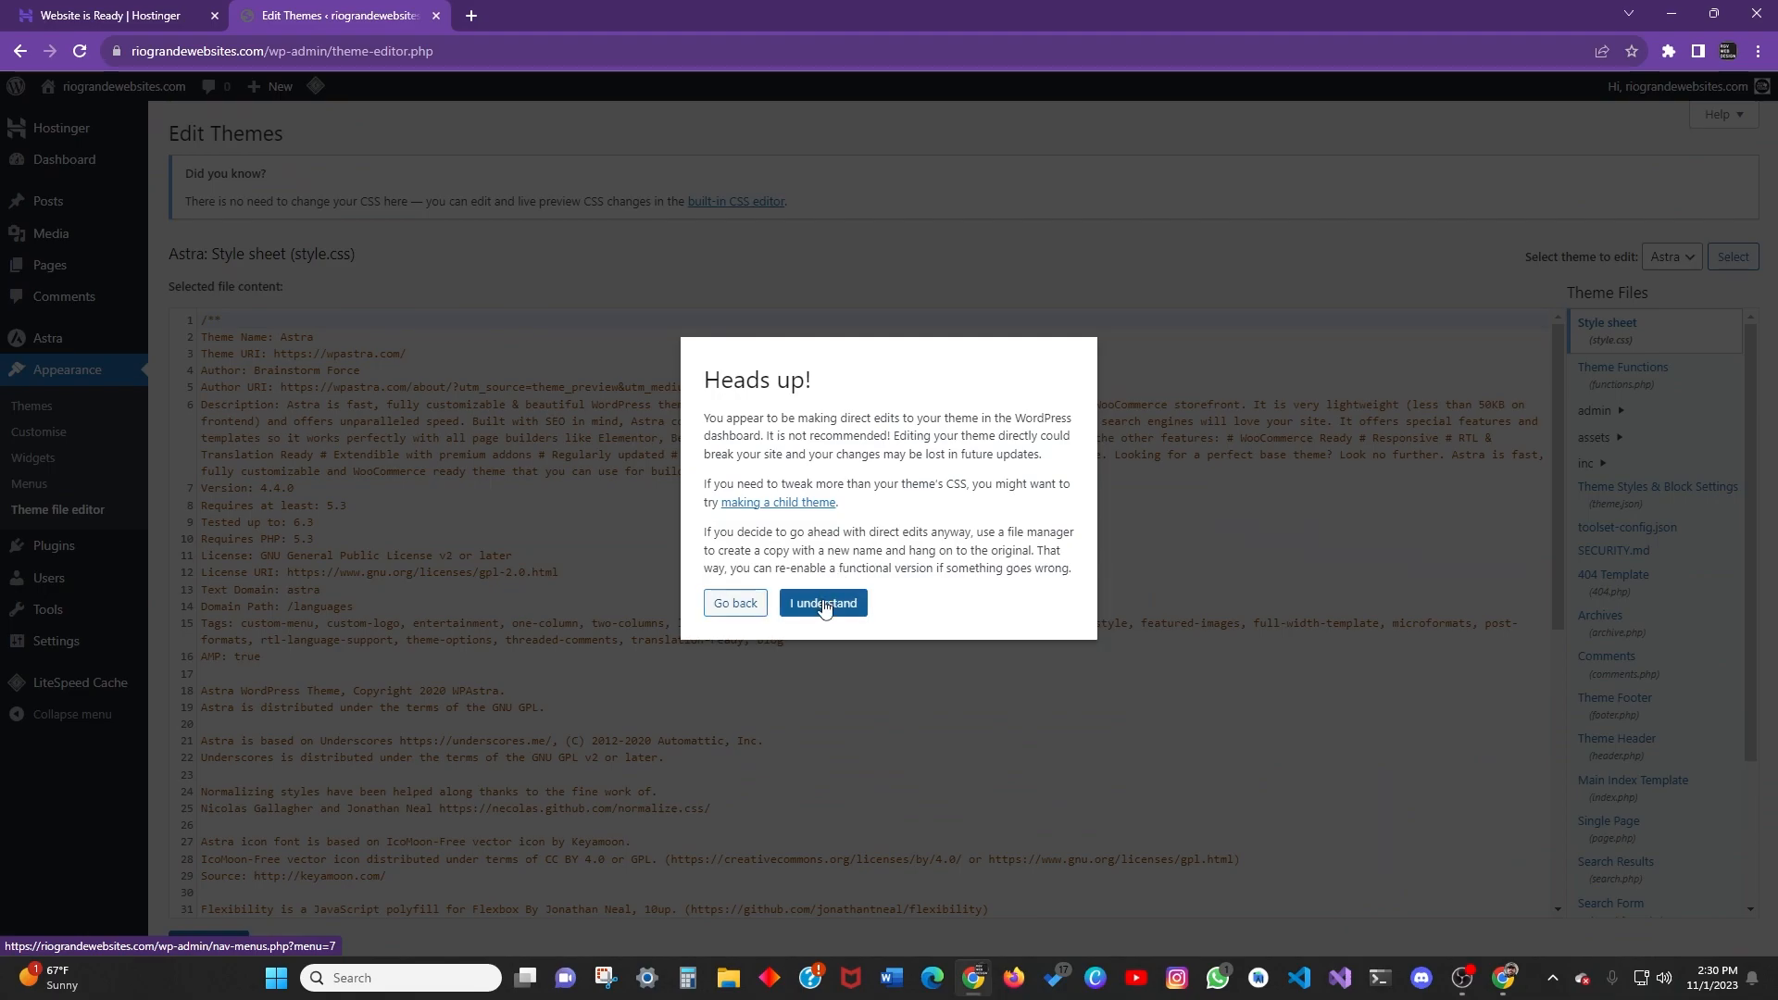
# Accept the theme-editing warning and browse Astra's style.css (Version 4.4.0) and the theme files list.
pyautogui.click(823, 603)
pyautogui.scroll(-6, 439, 380)
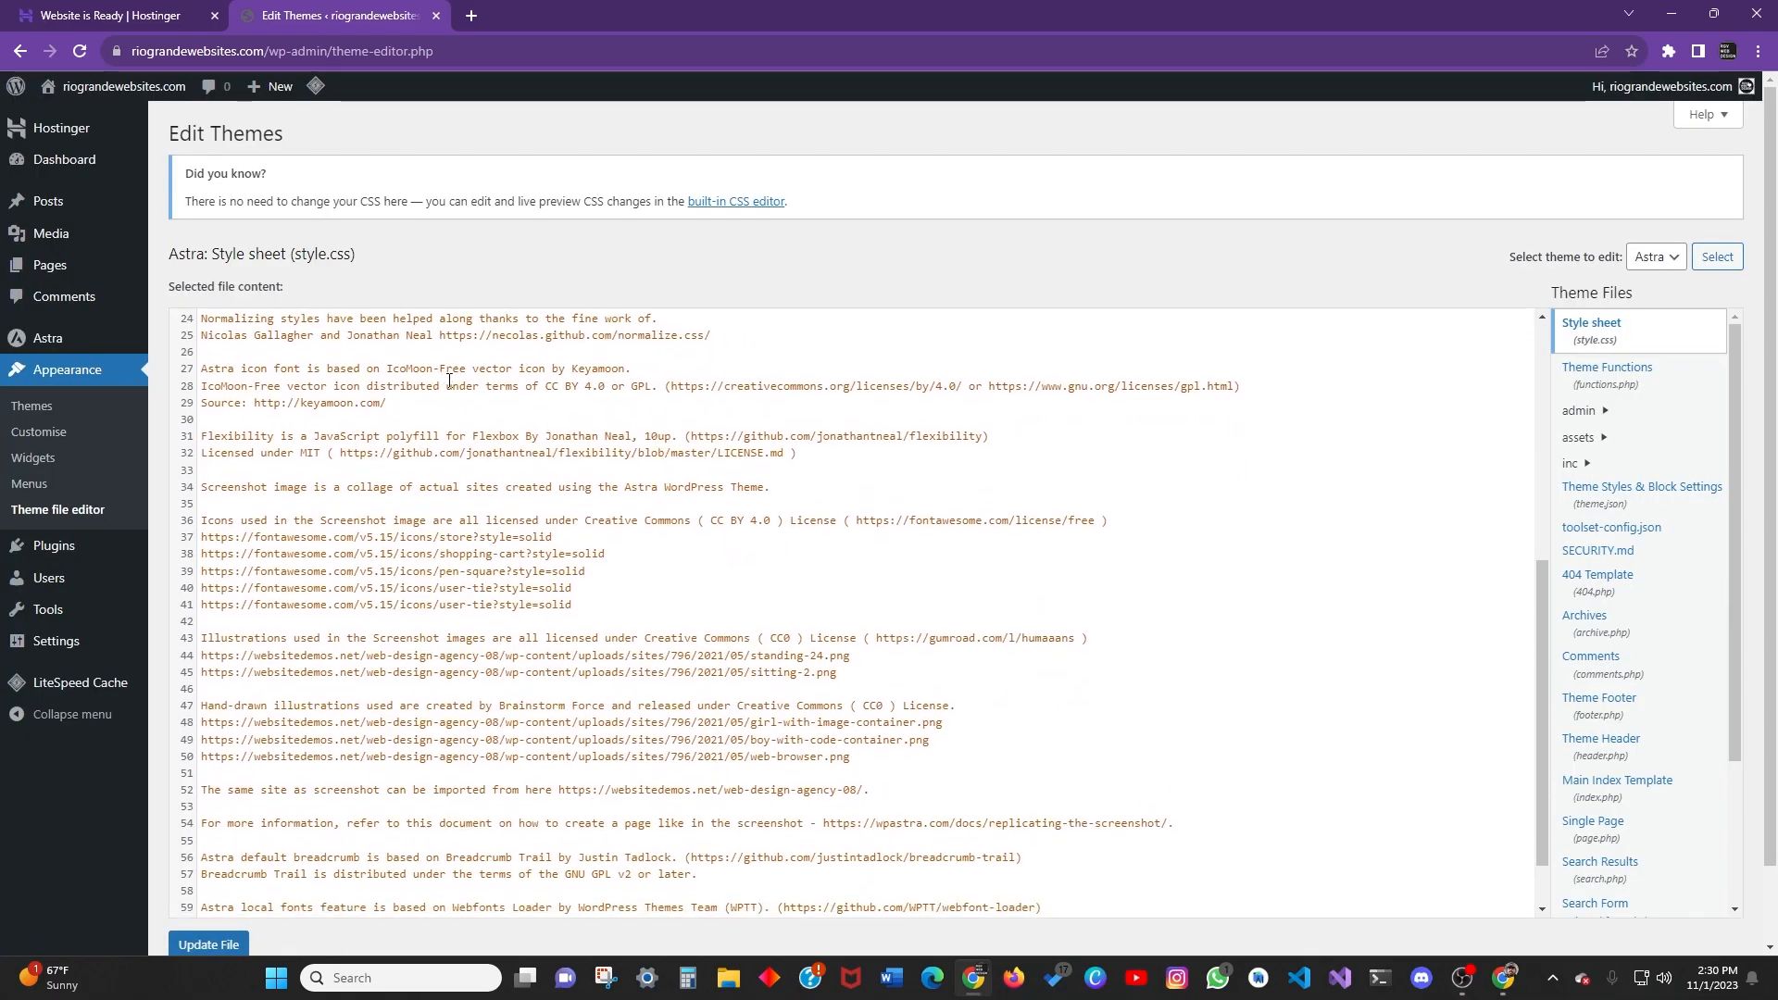
pyautogui.scroll(6, 813, 457)
pyautogui.scroll(-3, 1639, 463)
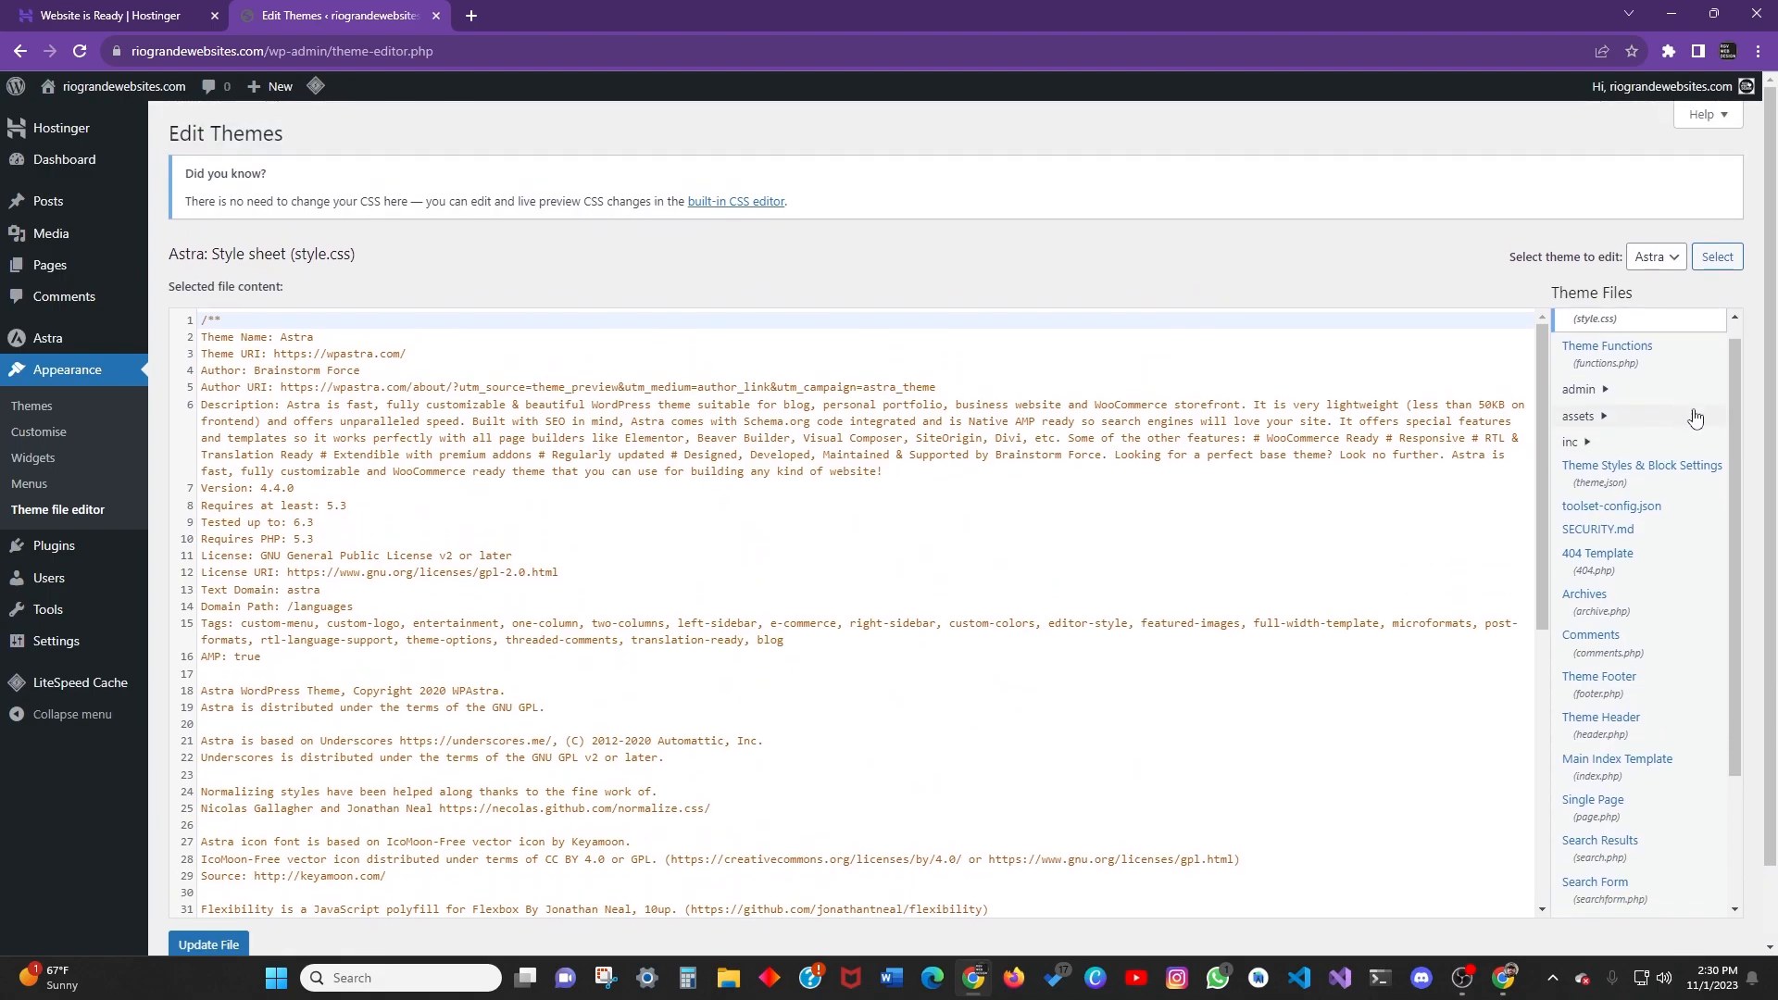
pyautogui.scroll(-1, 1741, 486)
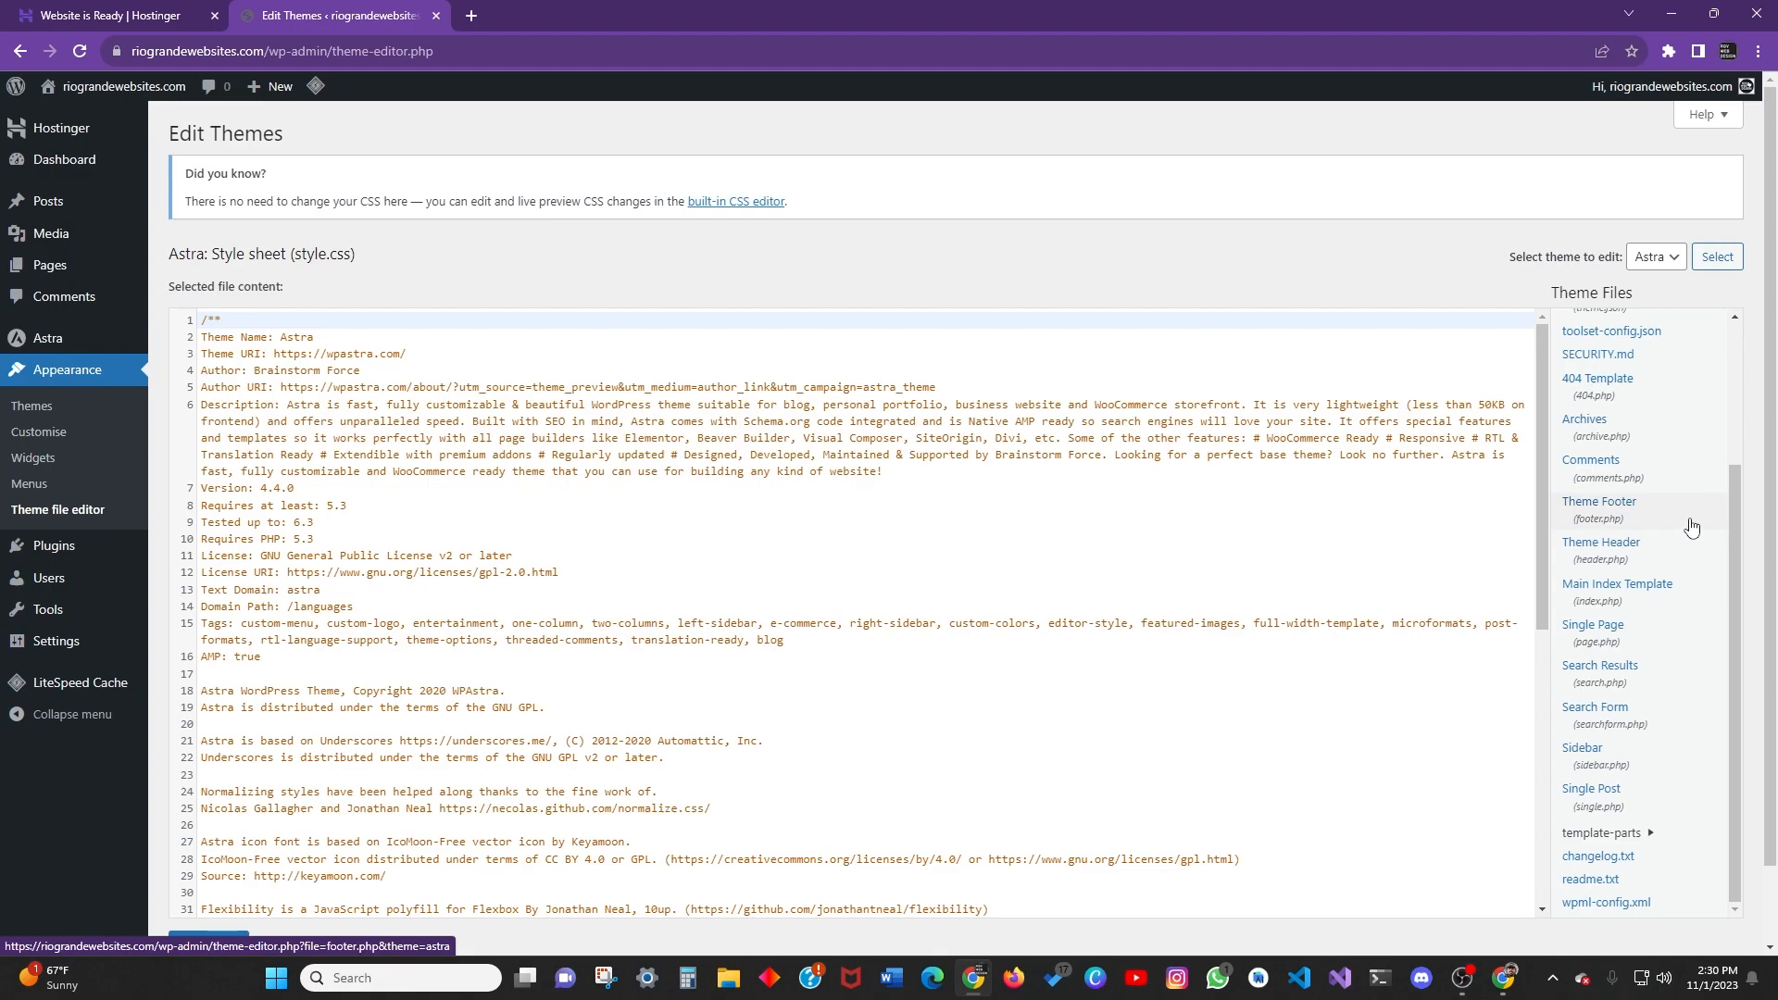
pyautogui.moveTo(1734, 515); pyautogui.dragTo(1719, 370)
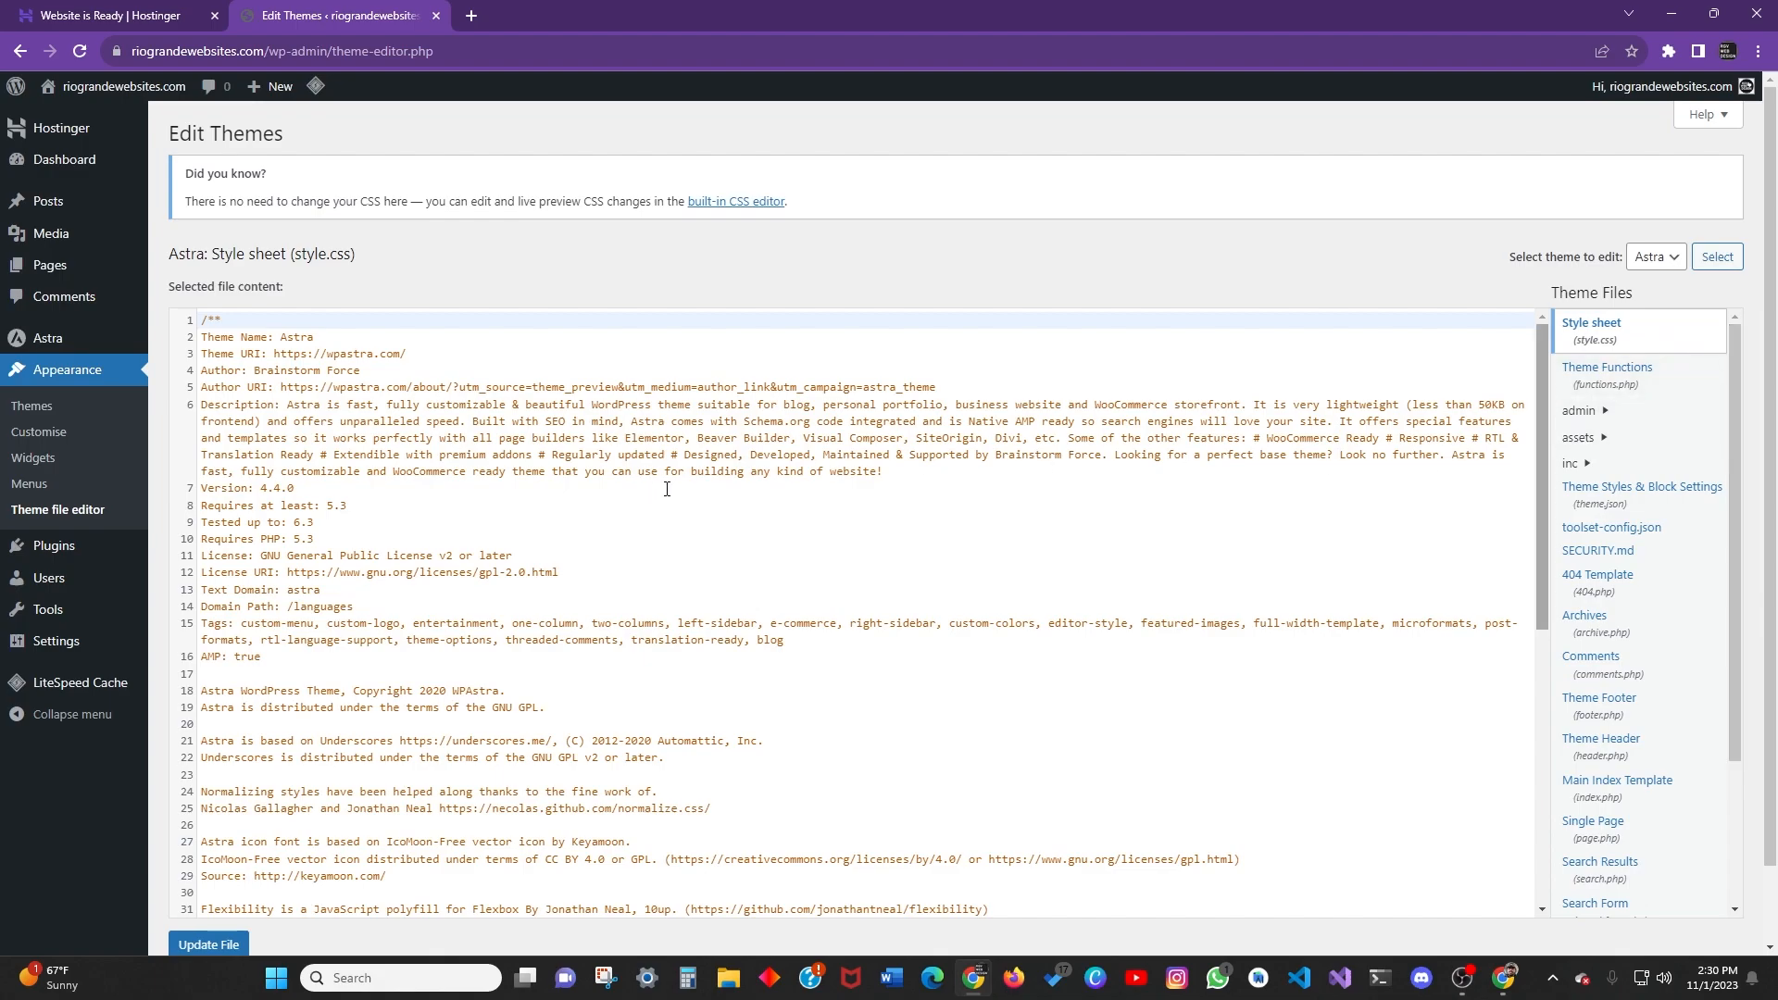
pyautogui.scroll(-4, 1542, 444)
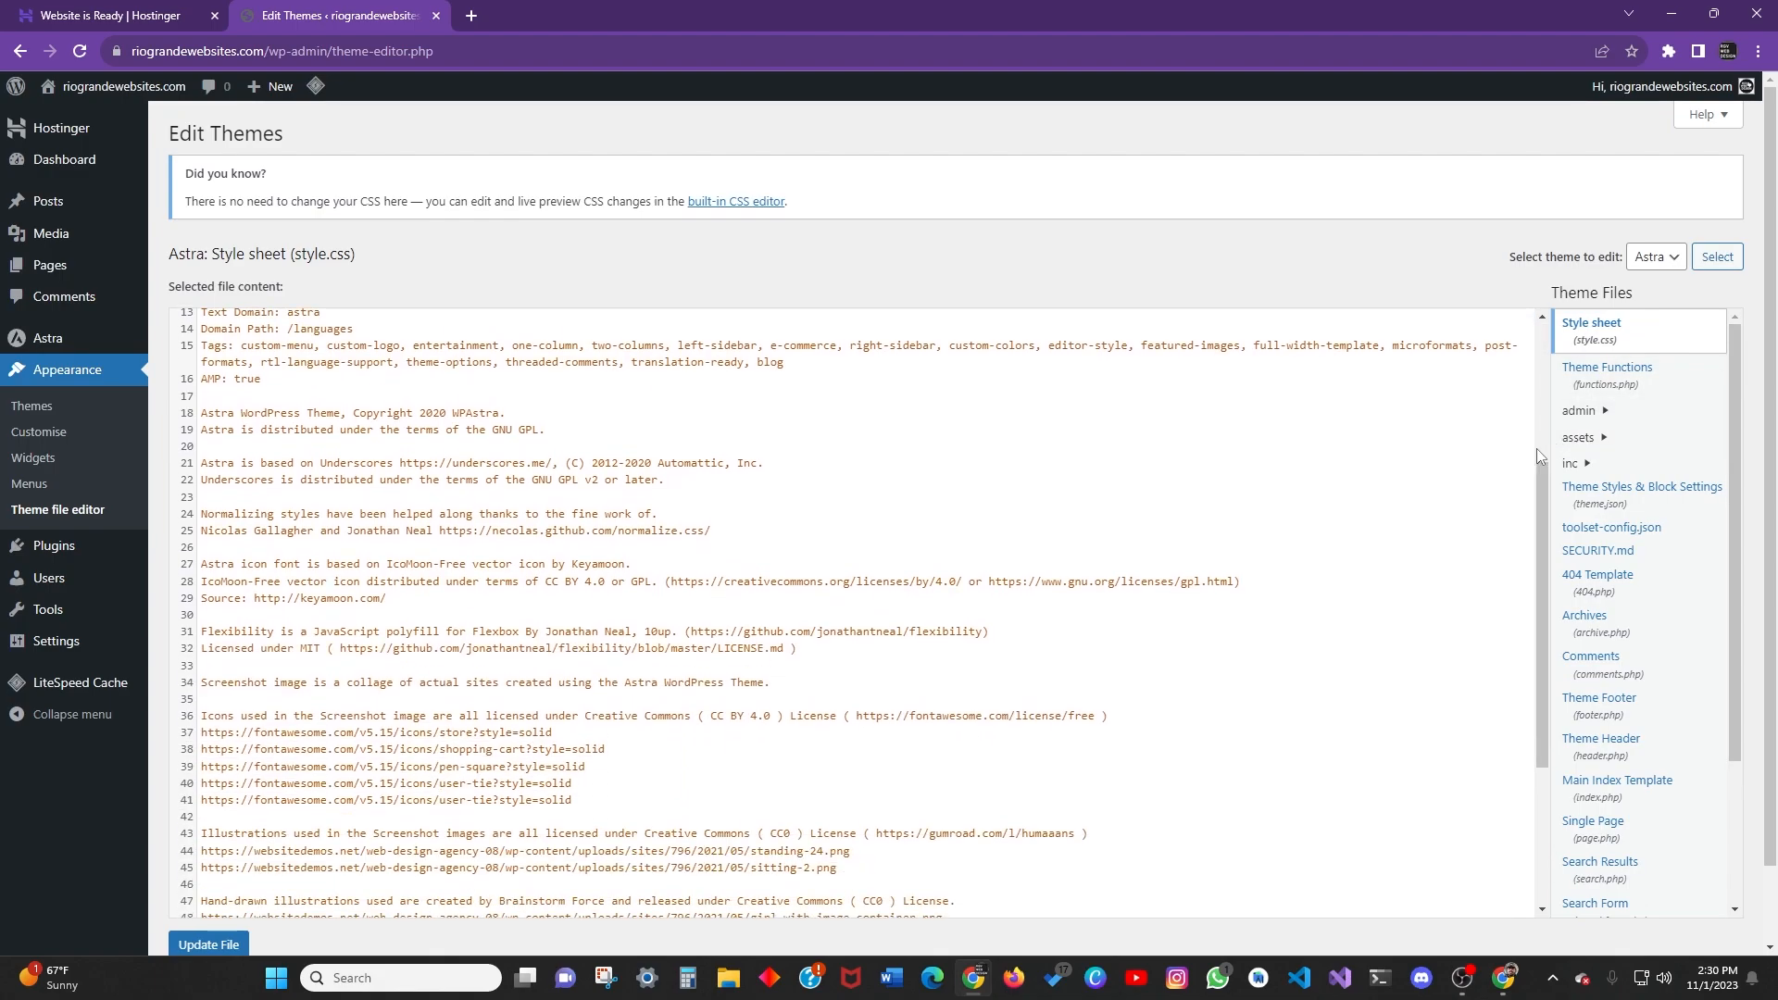
pyautogui.scroll(4, 1532, 454)
pyautogui.scroll(-3, 1543, 453)
pyautogui.scroll(3, 1535, 476)
pyautogui.scroll(-6, 1526, 436)
pyautogui.scroll(4, 834, 482)
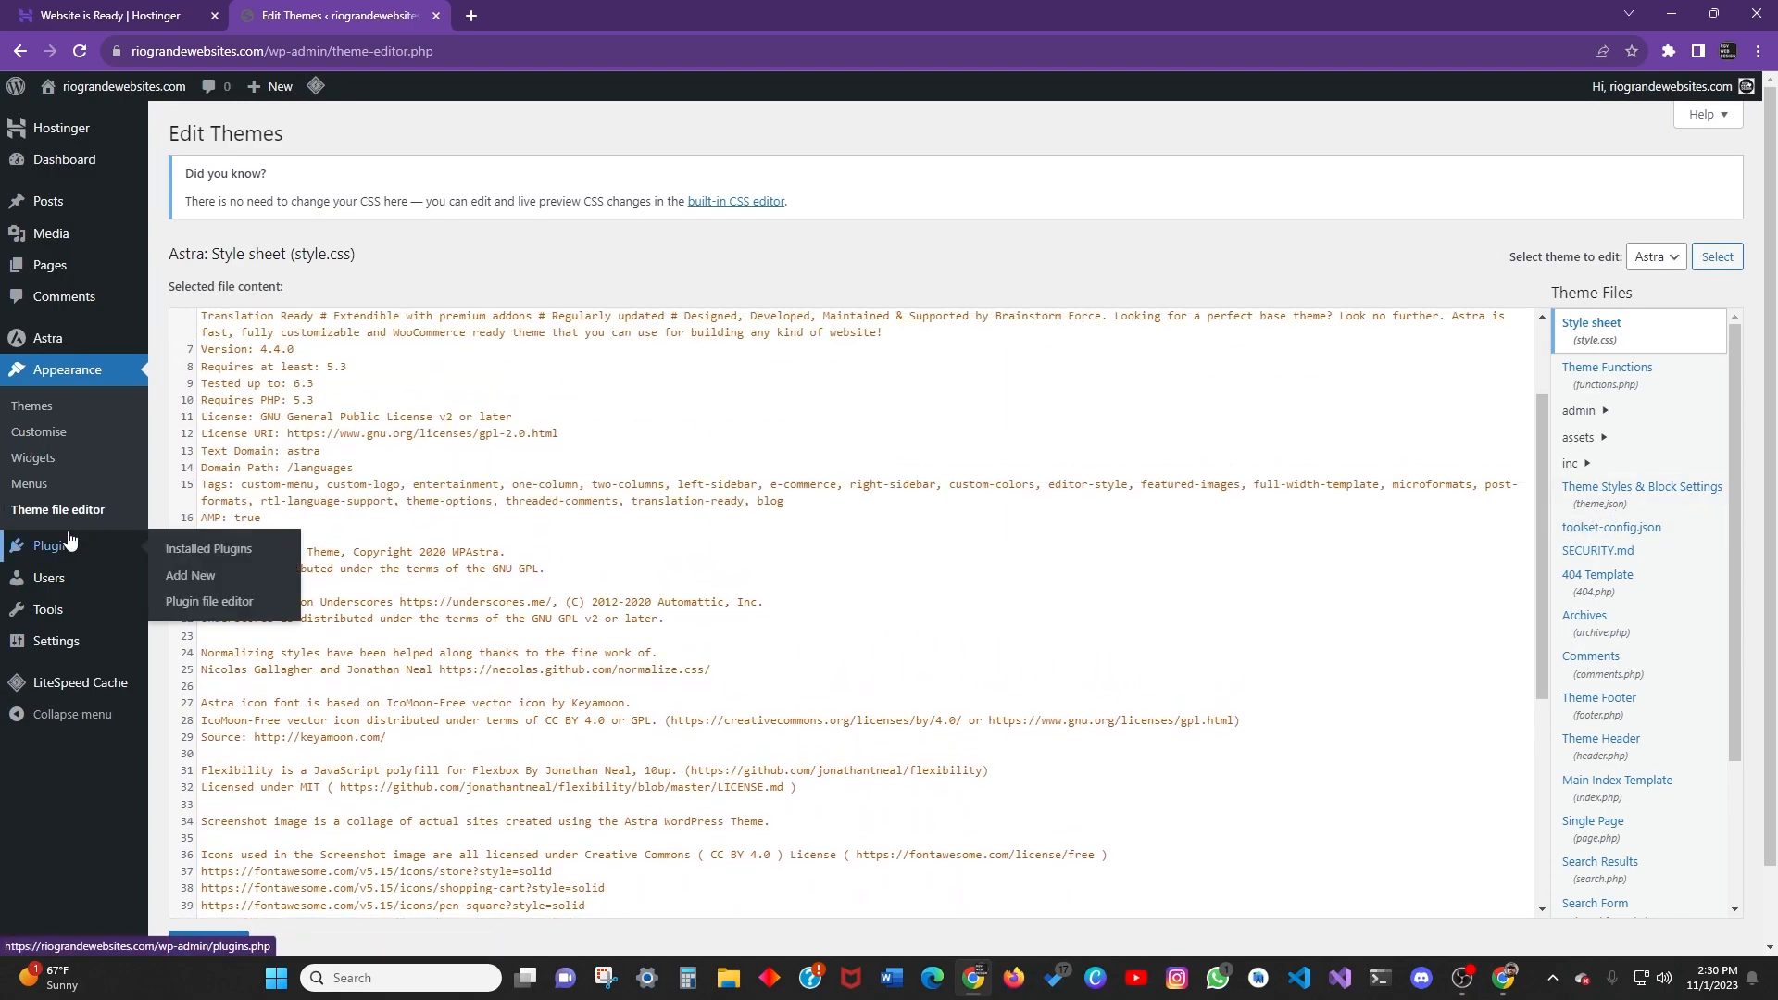
# Enable auto-updates for the Hostinger plugin on the Installed Plugins page.
pyautogui.moveTo(67, 554)
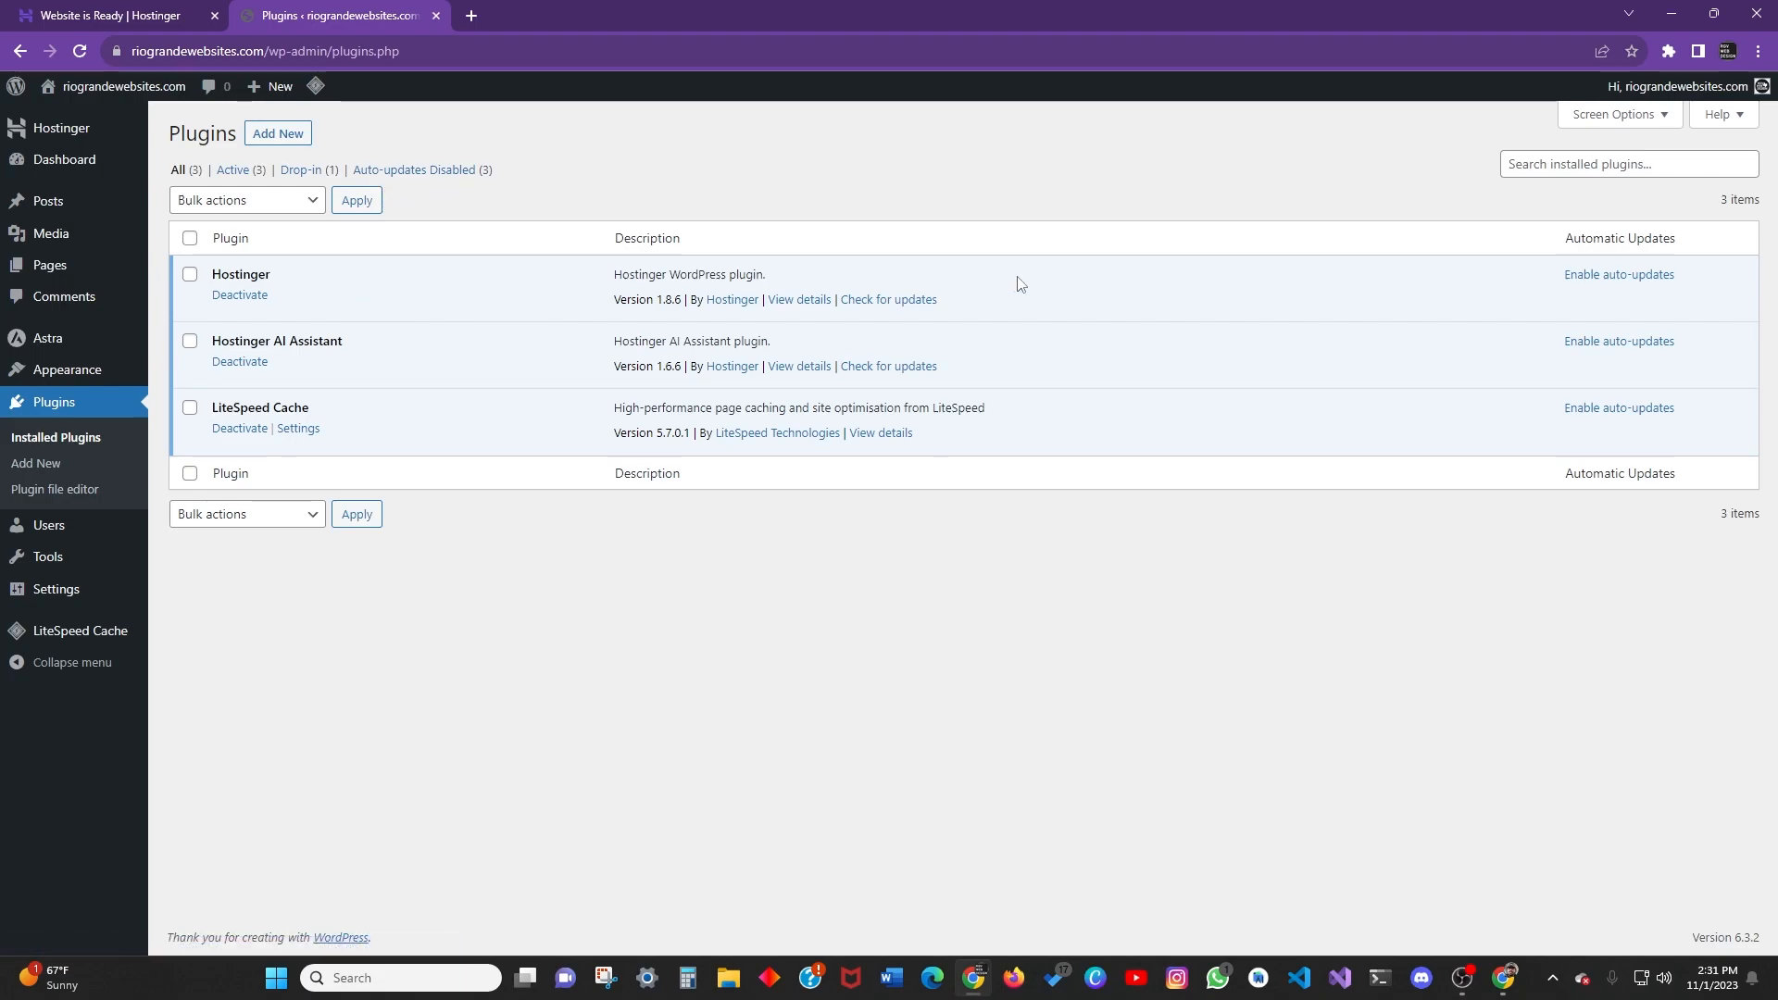
pyautogui.click(1612, 275)
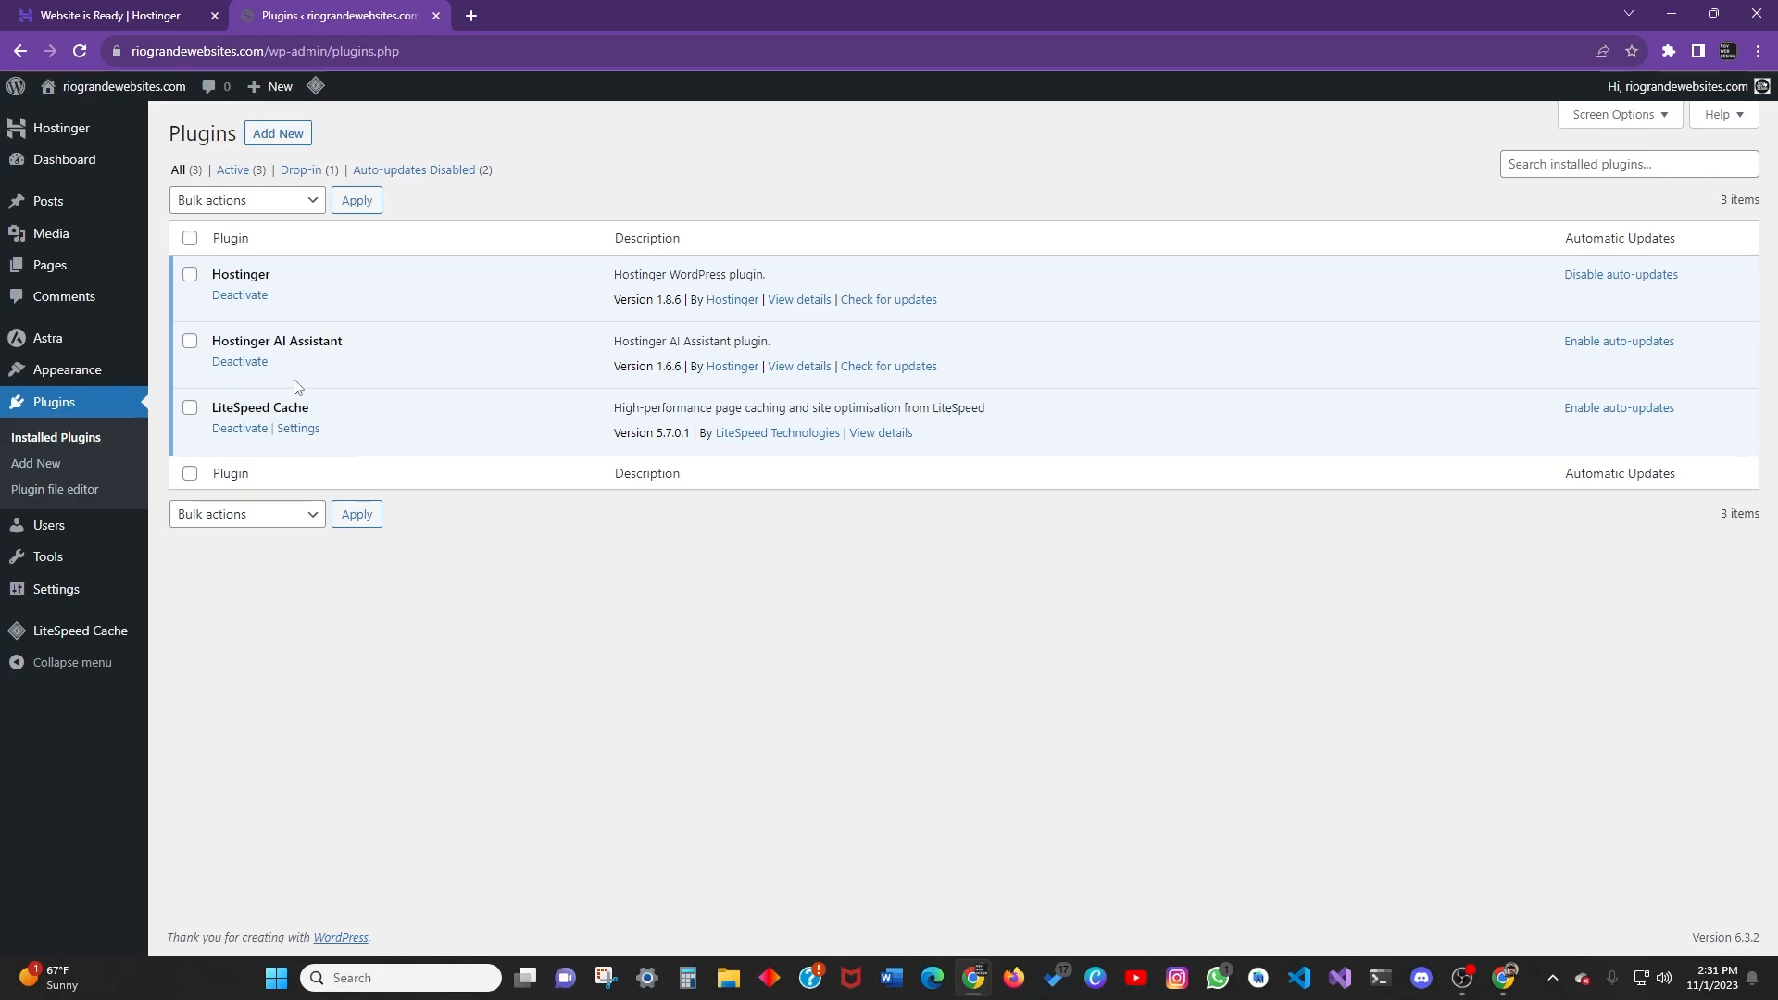
pyautogui.click(296, 430)
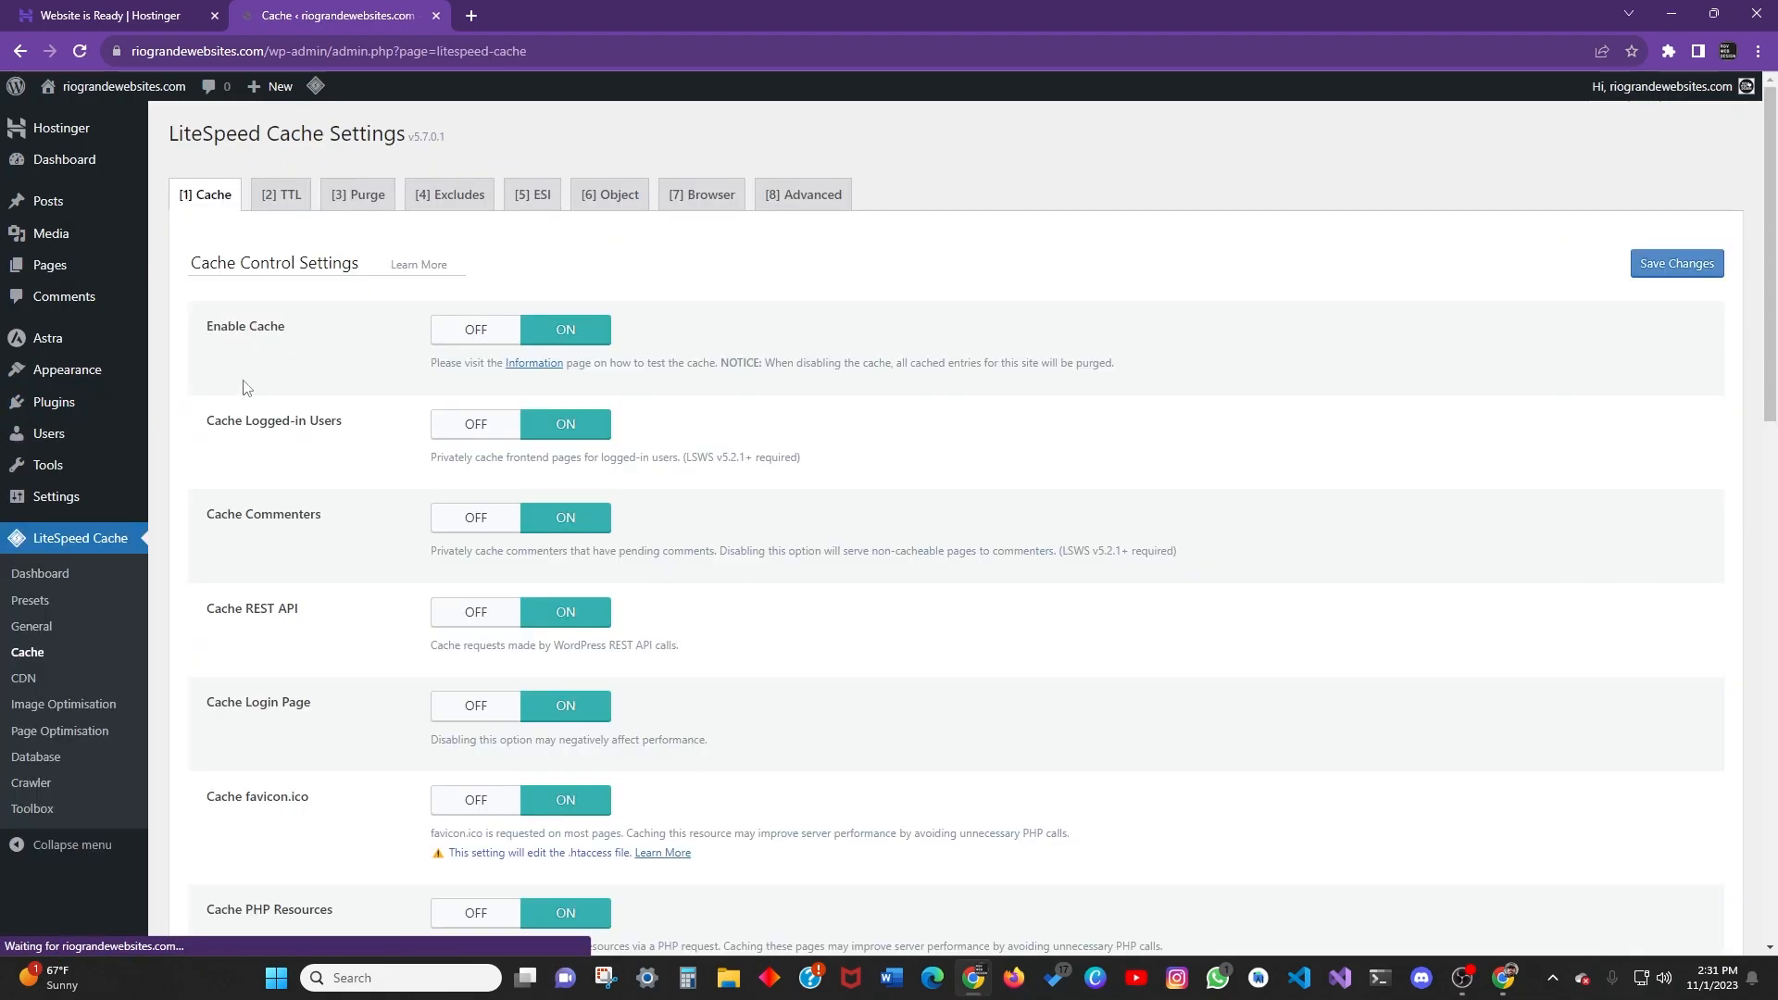
pyautogui.scroll(-2, 139, 556)
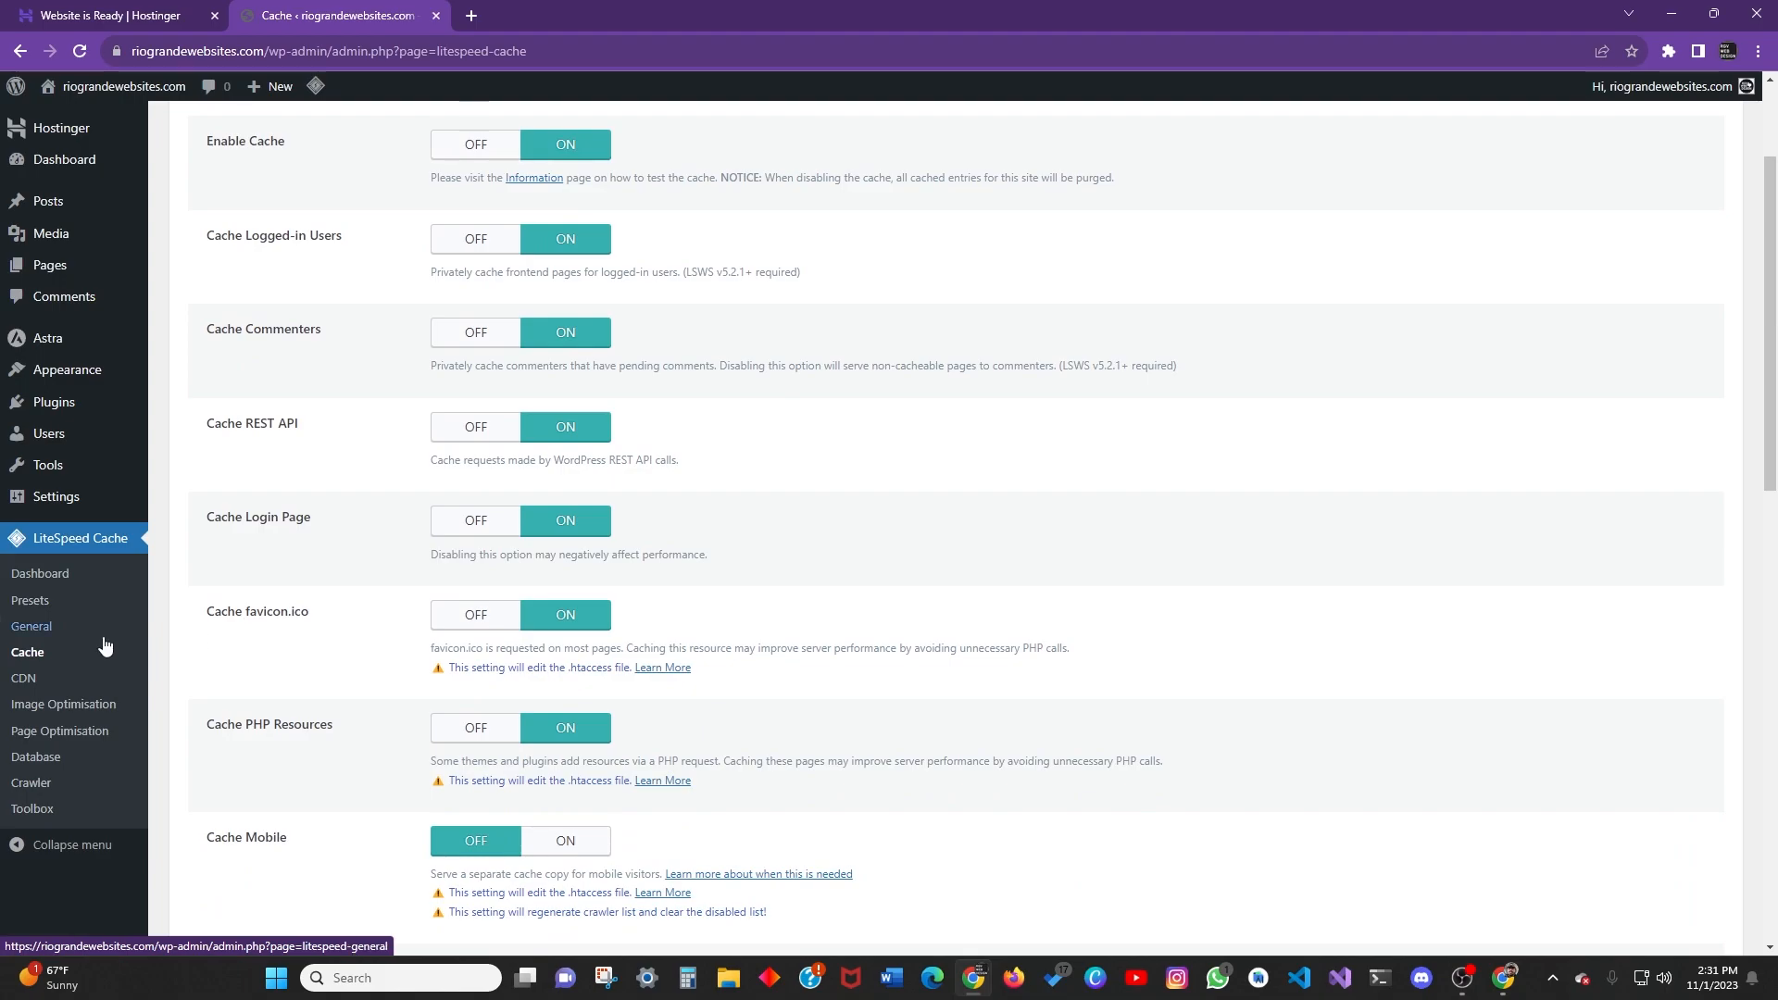
pyautogui.scroll(2, 338, 567)
pyautogui.scroll(-10, 338, 567)
pyautogui.scroll(10, 326, 241)
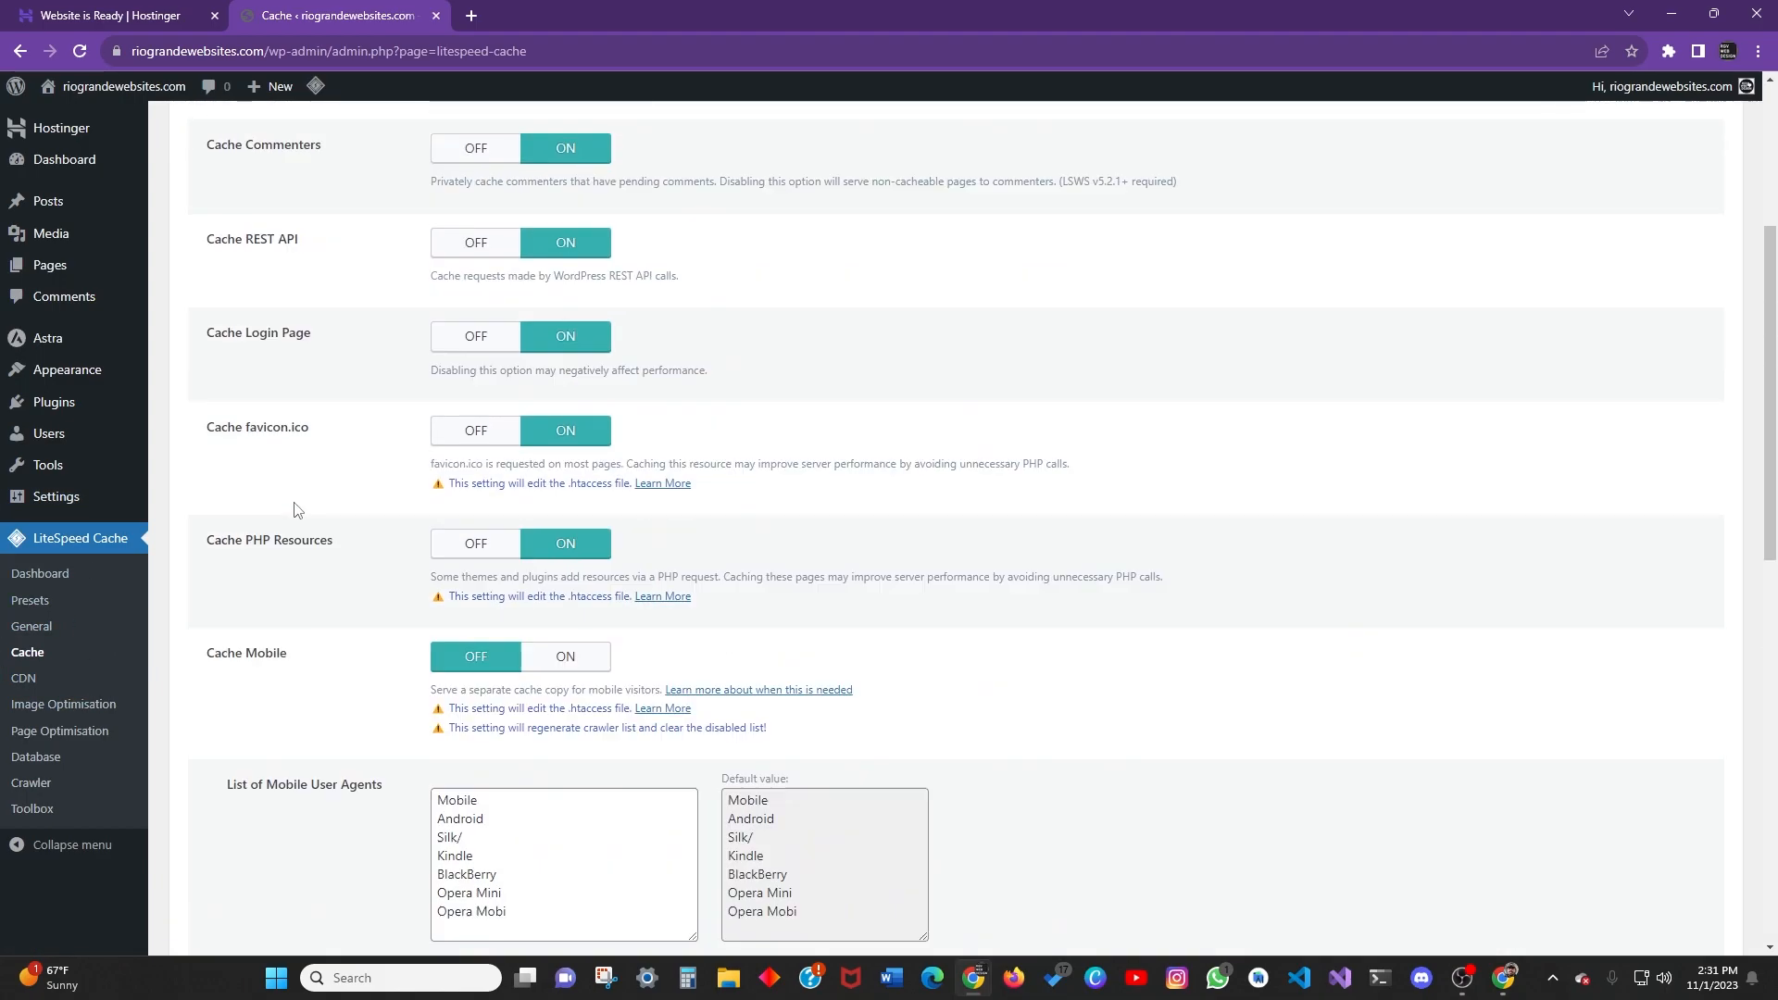
pyautogui.click(281, 195)
pyautogui.click(358, 195)
pyautogui.click(449, 194)
pyautogui.click(532, 194)
pyautogui.click(609, 195)
pyautogui.click(711, 194)
pyautogui.click(803, 195)
pyautogui.click(206, 195)
pyautogui.click(281, 194)
pyautogui.click(359, 194)
pyautogui.click(449, 195)
pyautogui.click(609, 195)
pyautogui.click(711, 194)
pyautogui.click(803, 194)
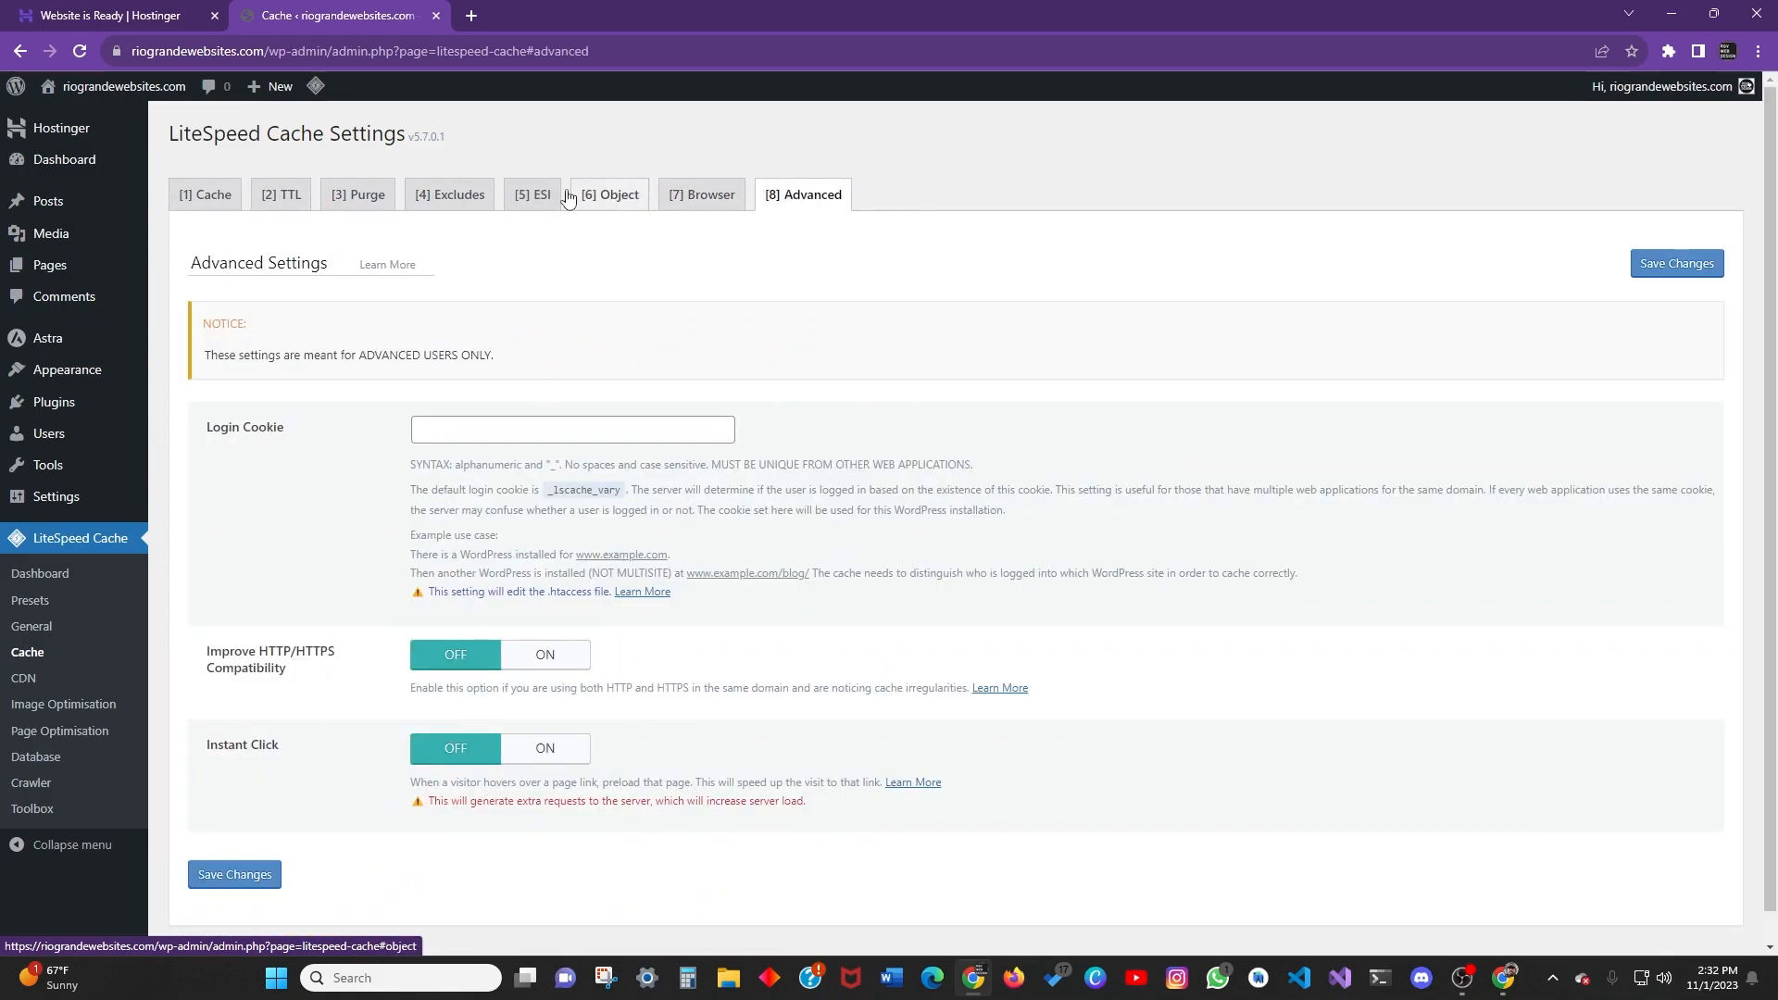
pyautogui.click(532, 194)
pyautogui.click(51, 402)
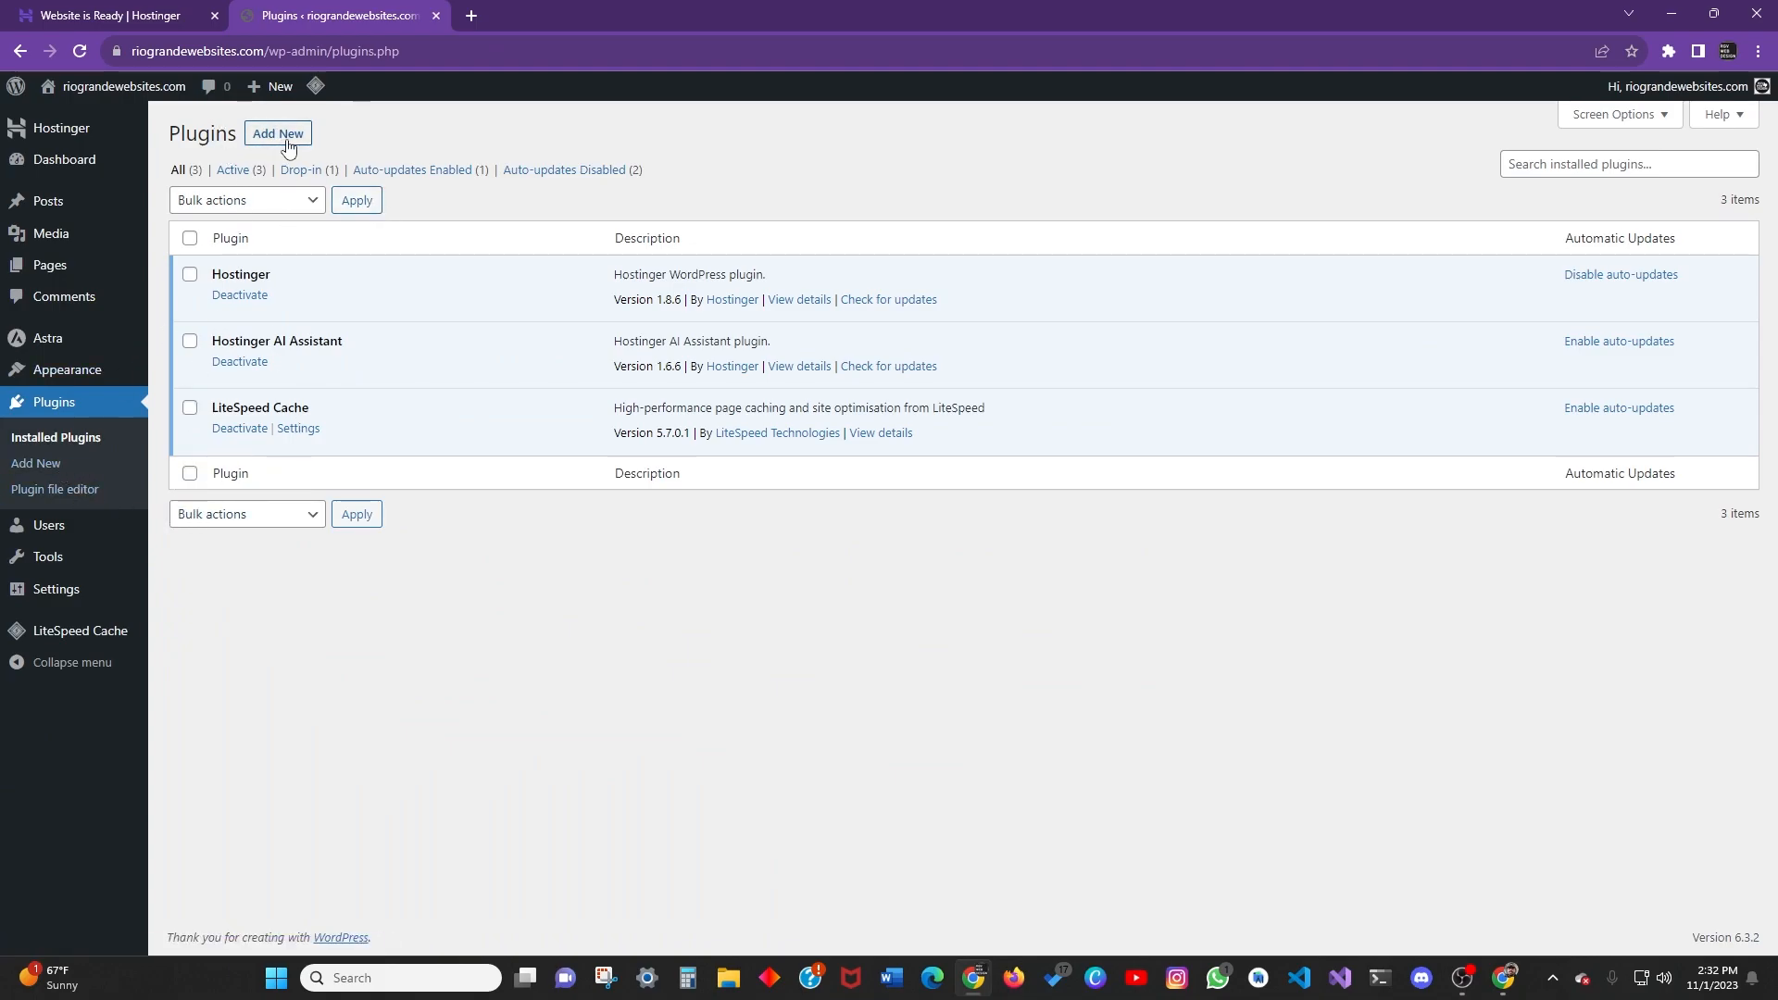
# Select the Hostinger AI Assistant and LiteSpeed Cache plugins in the list.
pyautogui.click(310, 516)
pyautogui.click(344, 522)
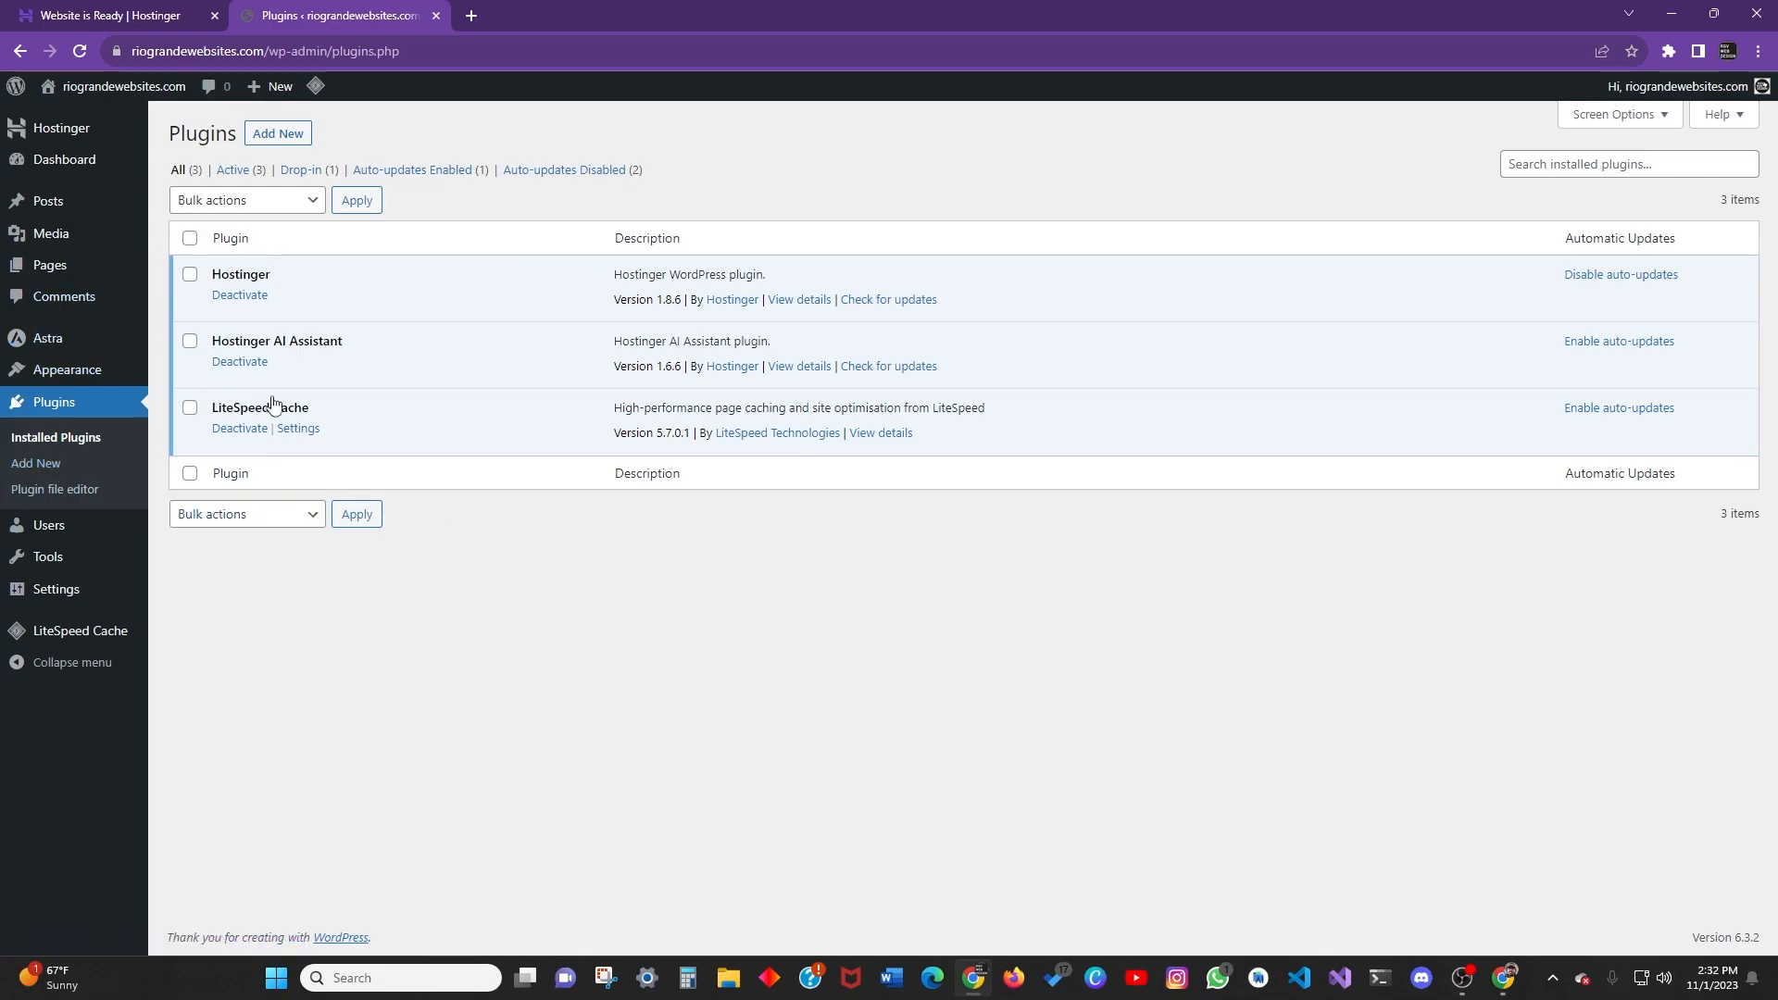
pyautogui.click(312, 516)
pyautogui.click(248, 306)
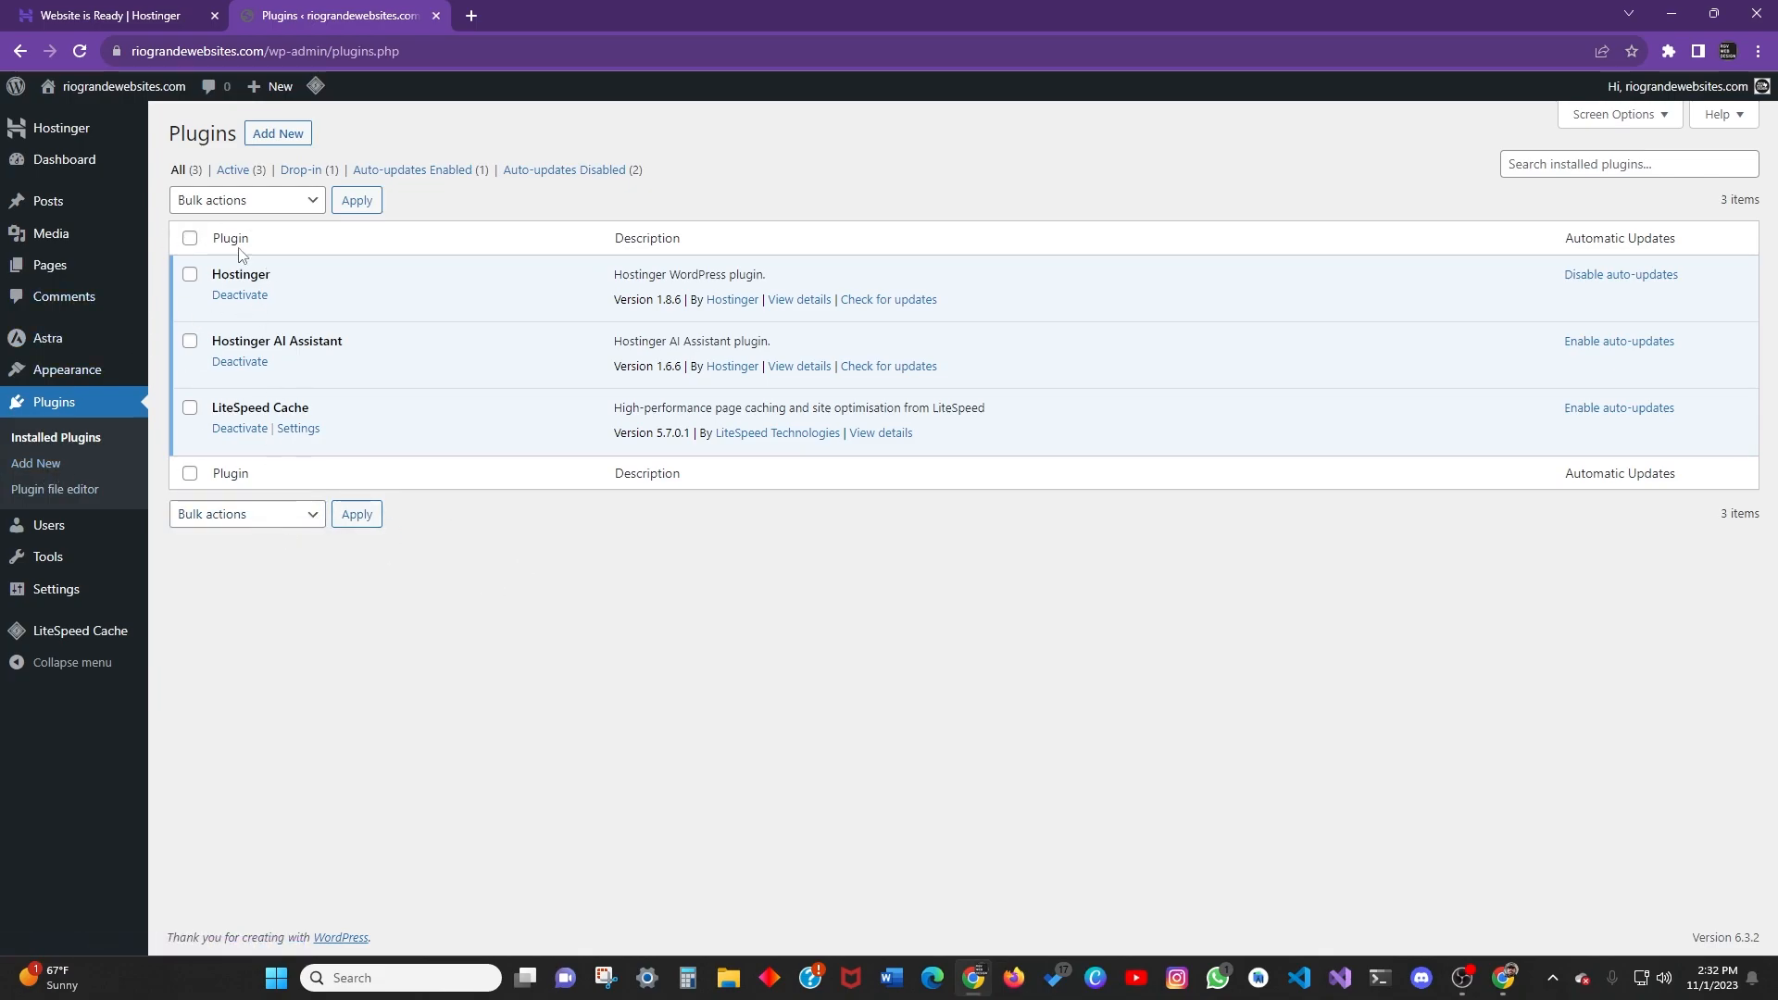
pyautogui.click(282, 518)
pyautogui.click(643, 597)
pyautogui.click(190, 239)
pyautogui.click(190, 341)
pyautogui.click(189, 408)
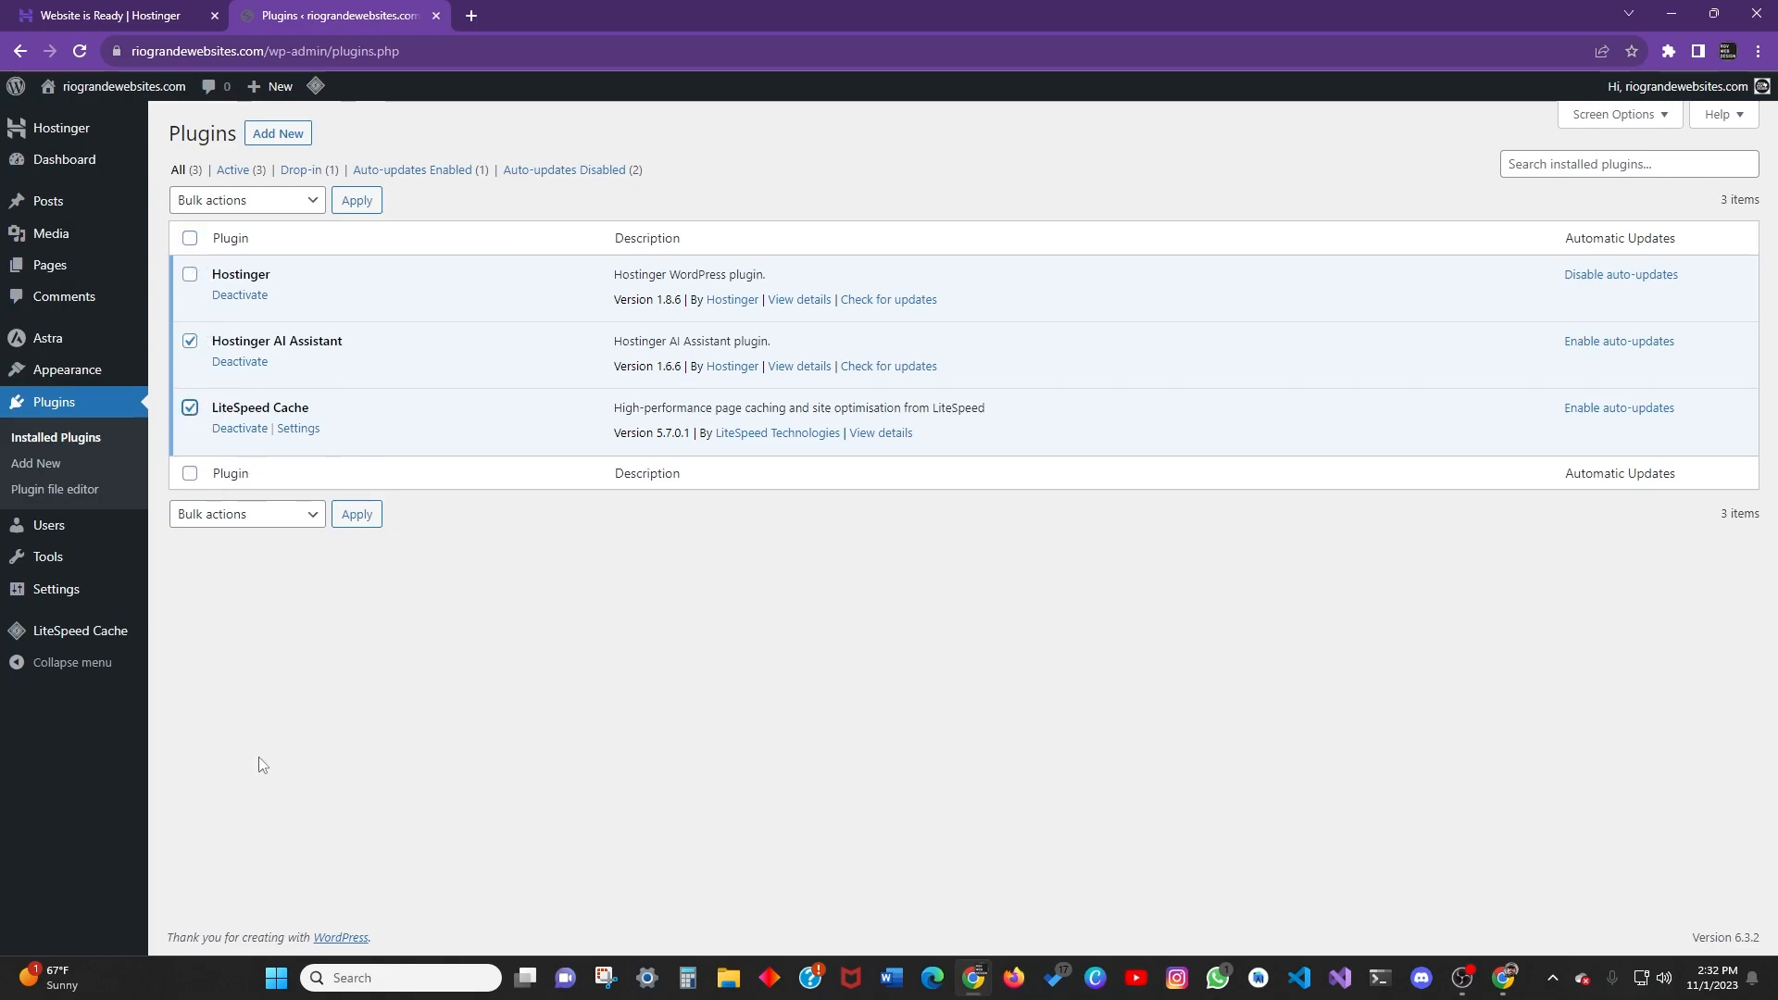
# Apply the Enable Auto-updates bulk action, then go to Plugins > Add New.
pyautogui.click(305, 518)
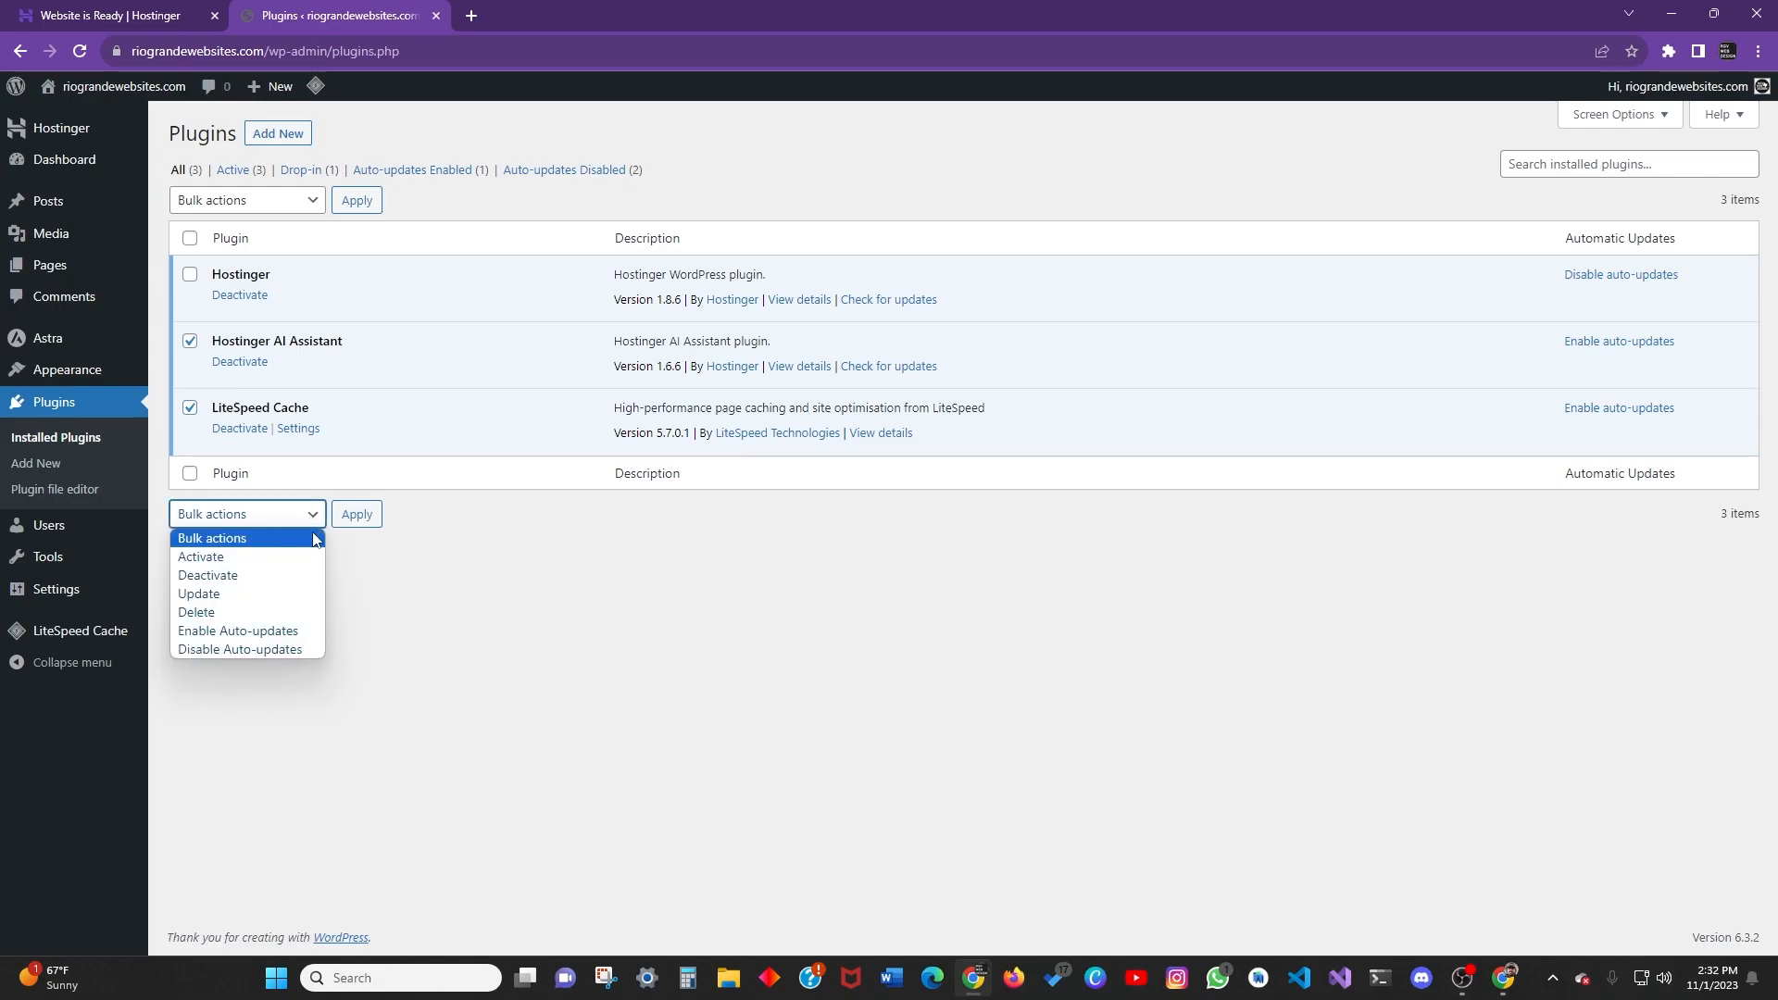
pyautogui.click(248, 617)
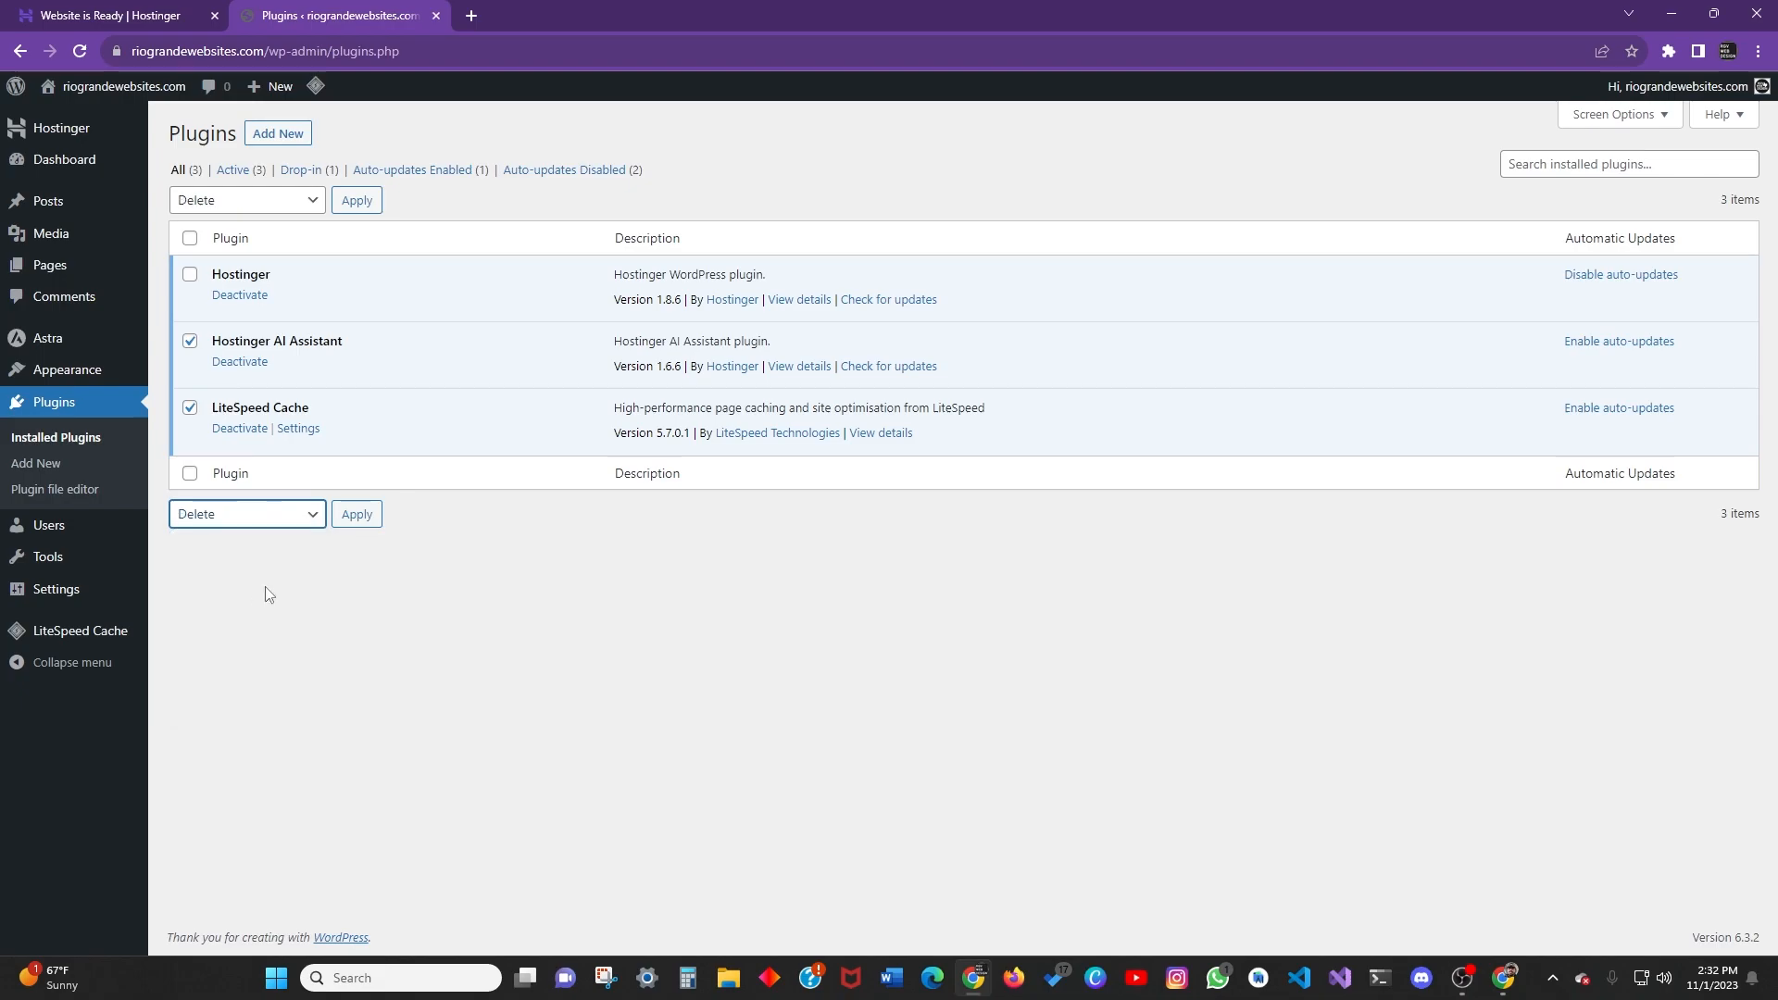
pyautogui.click(275, 519)
pyautogui.click(246, 628)
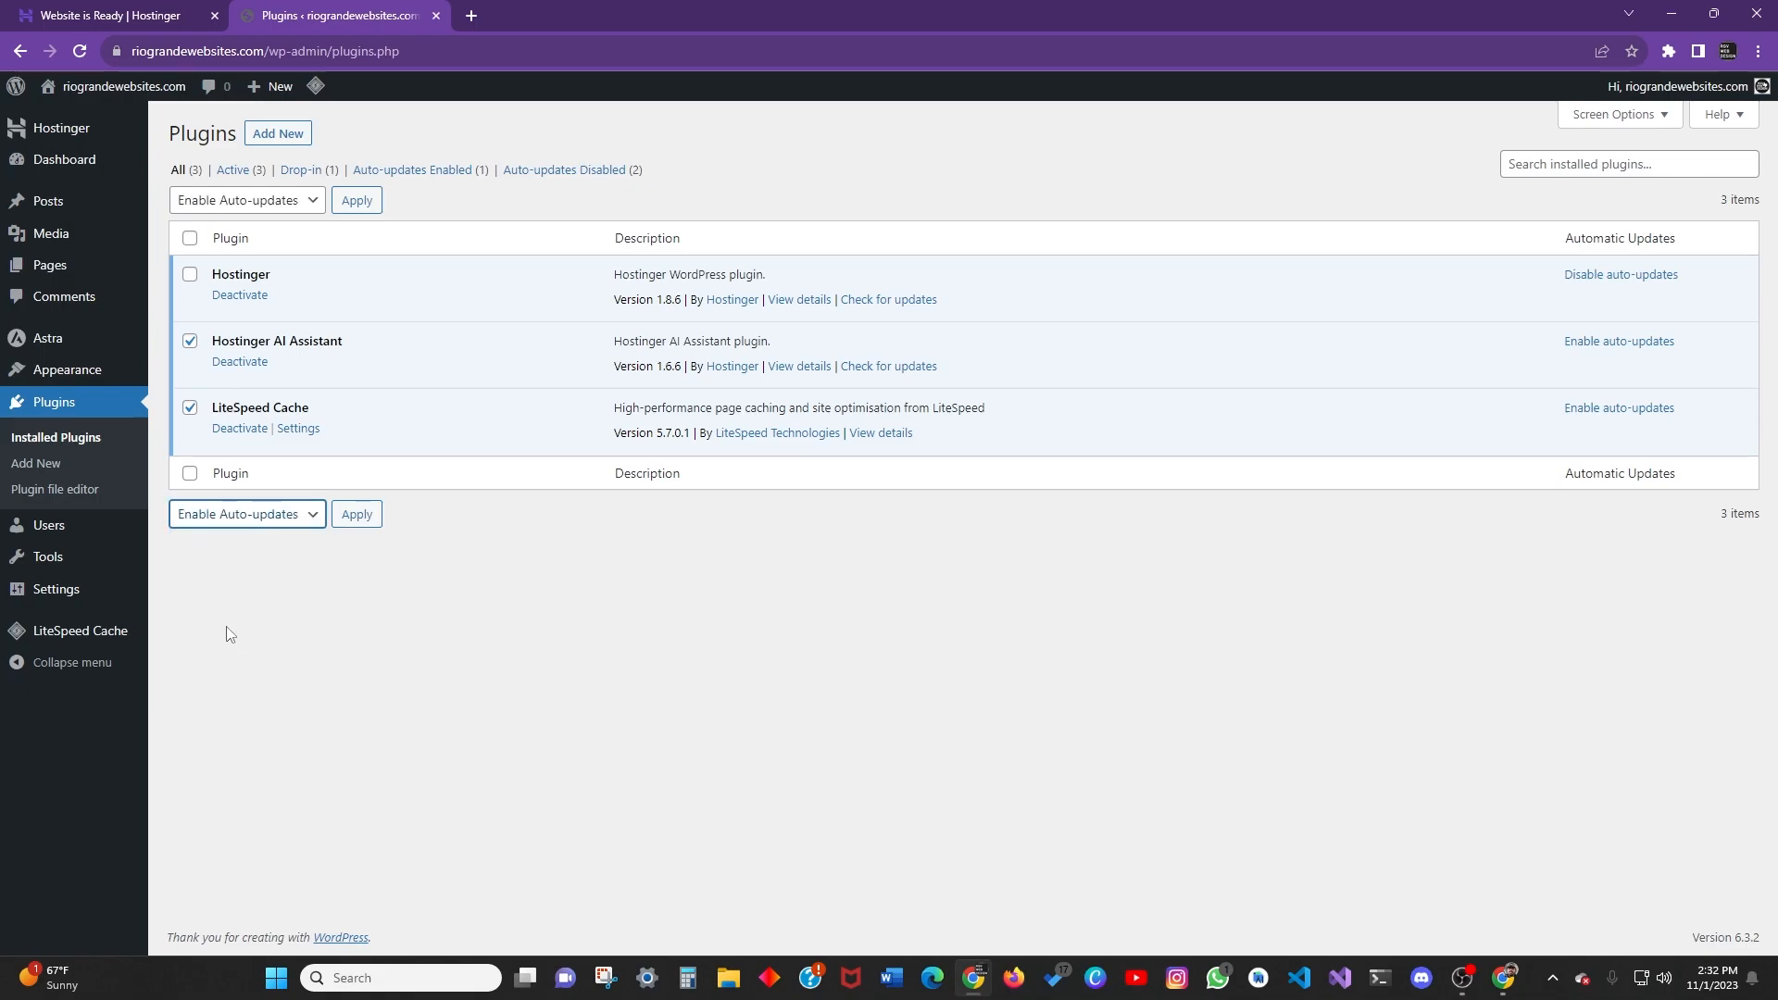
pyautogui.click(372, 513)
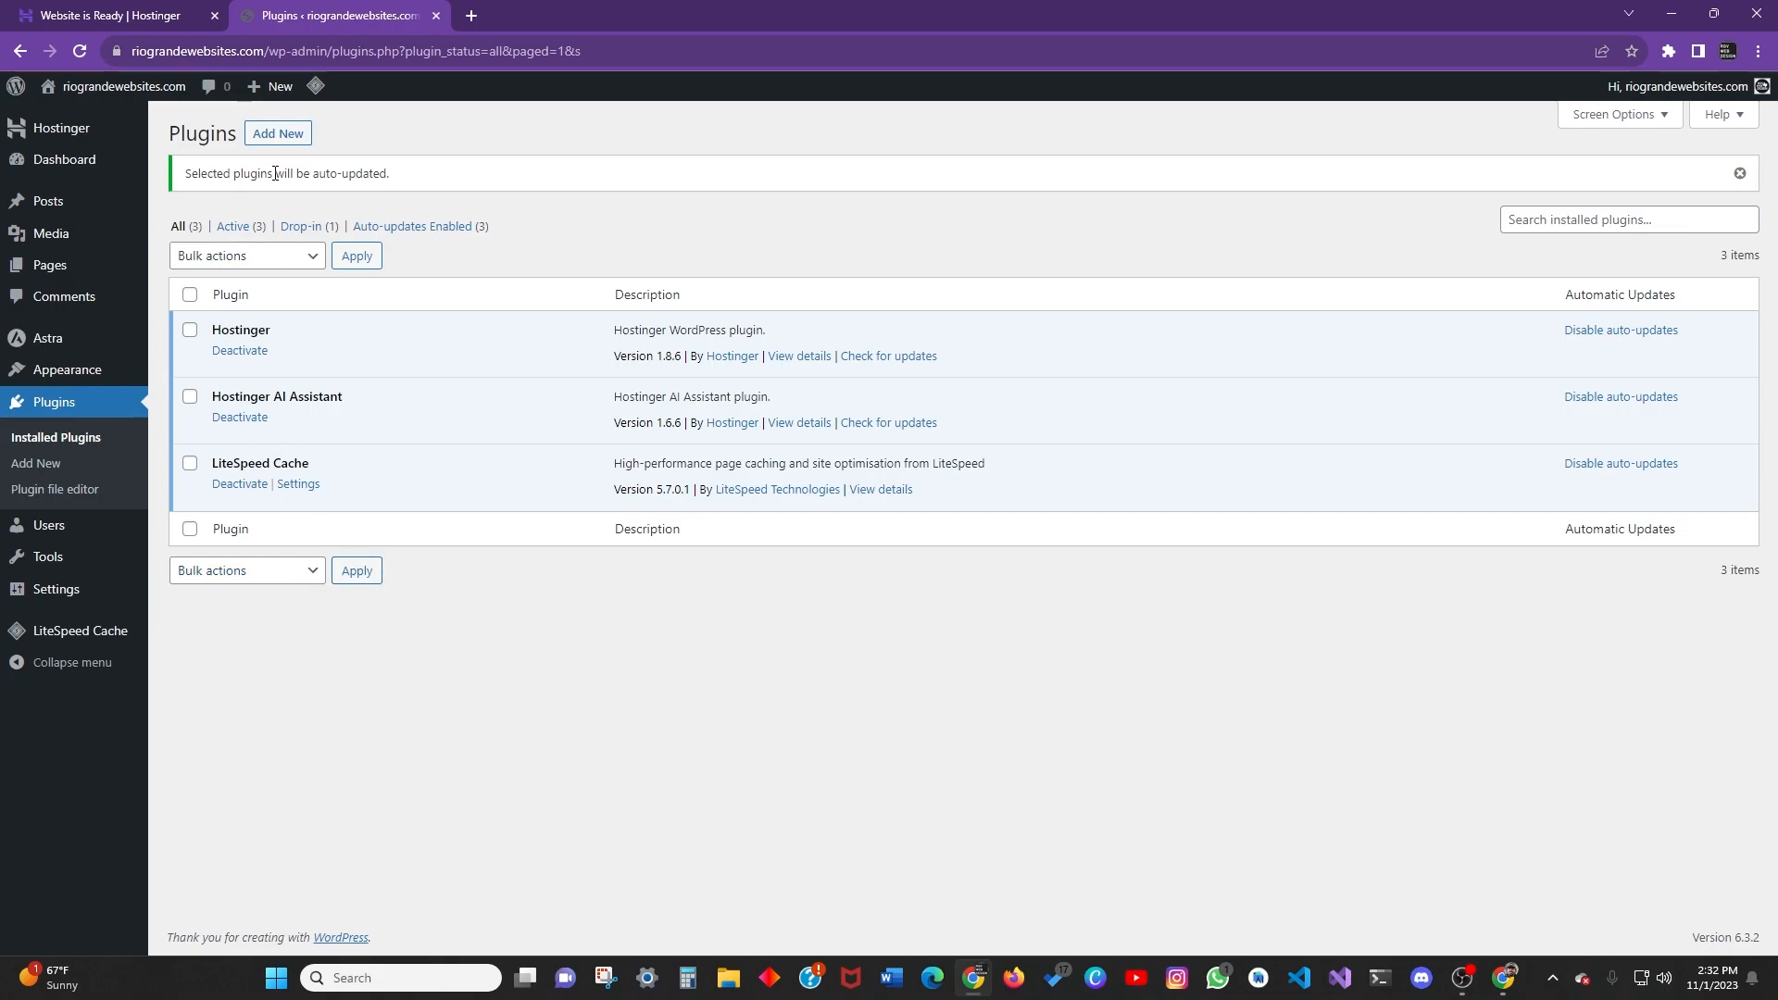
pyautogui.click(77, 463)
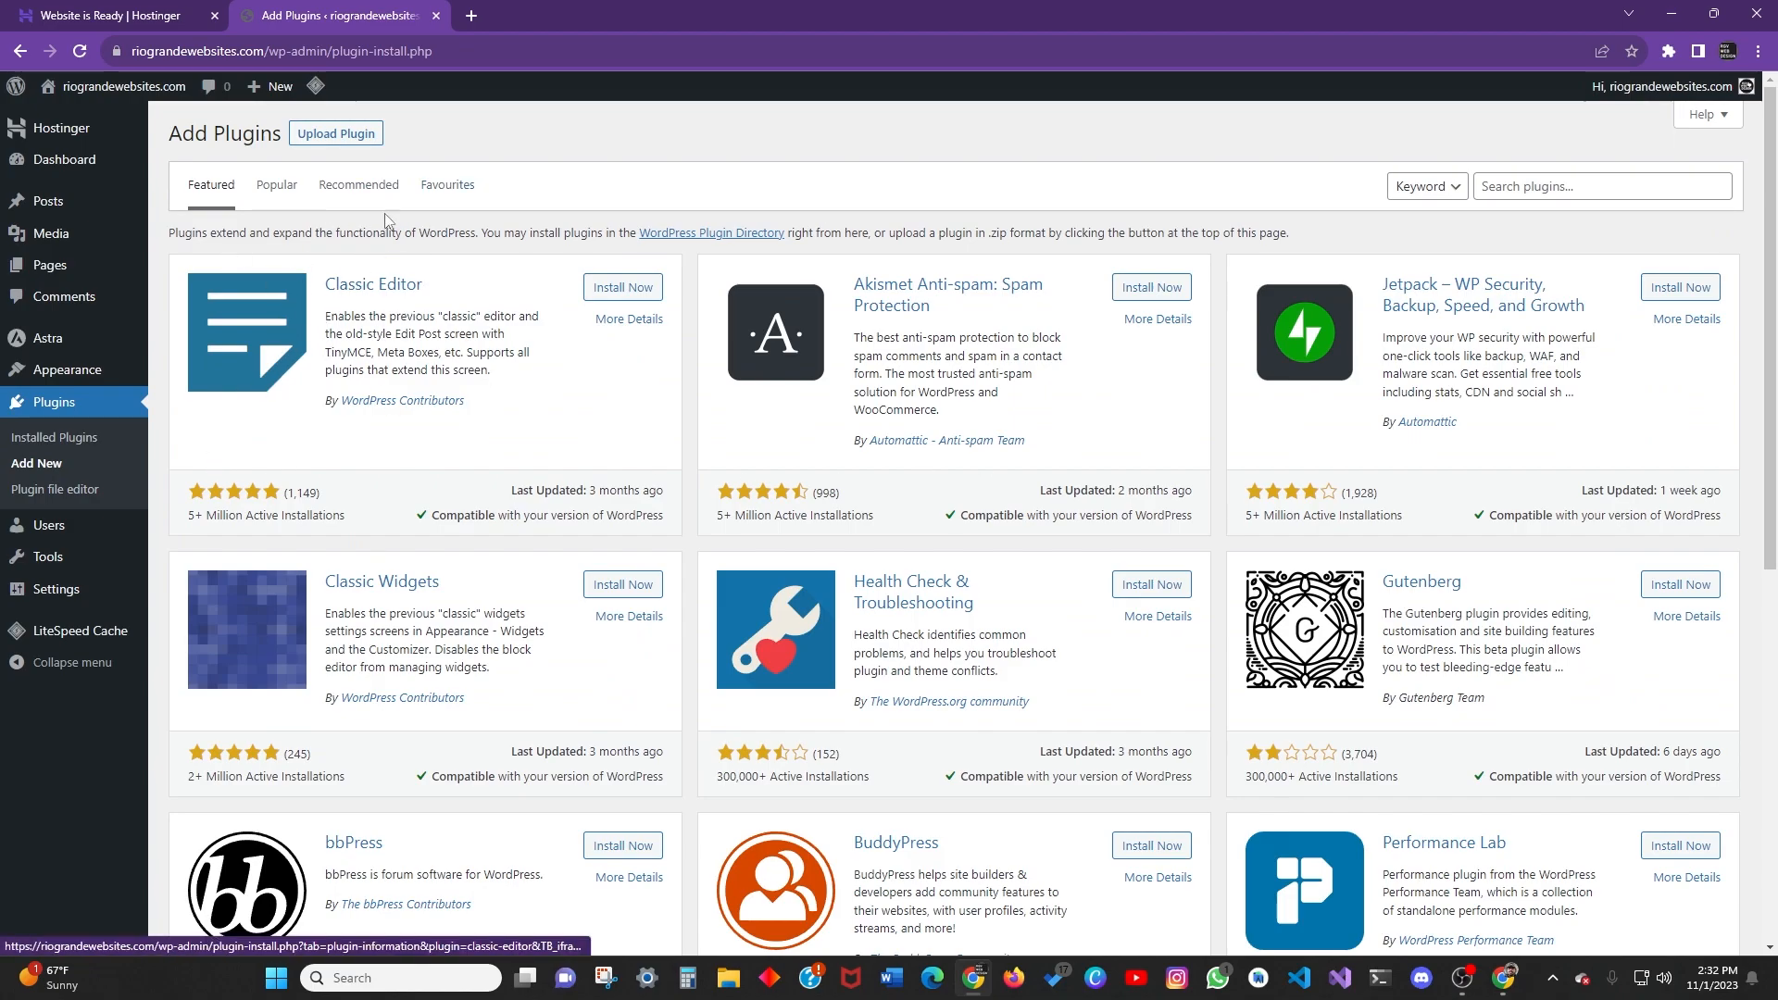
pyautogui.click(351, 140)
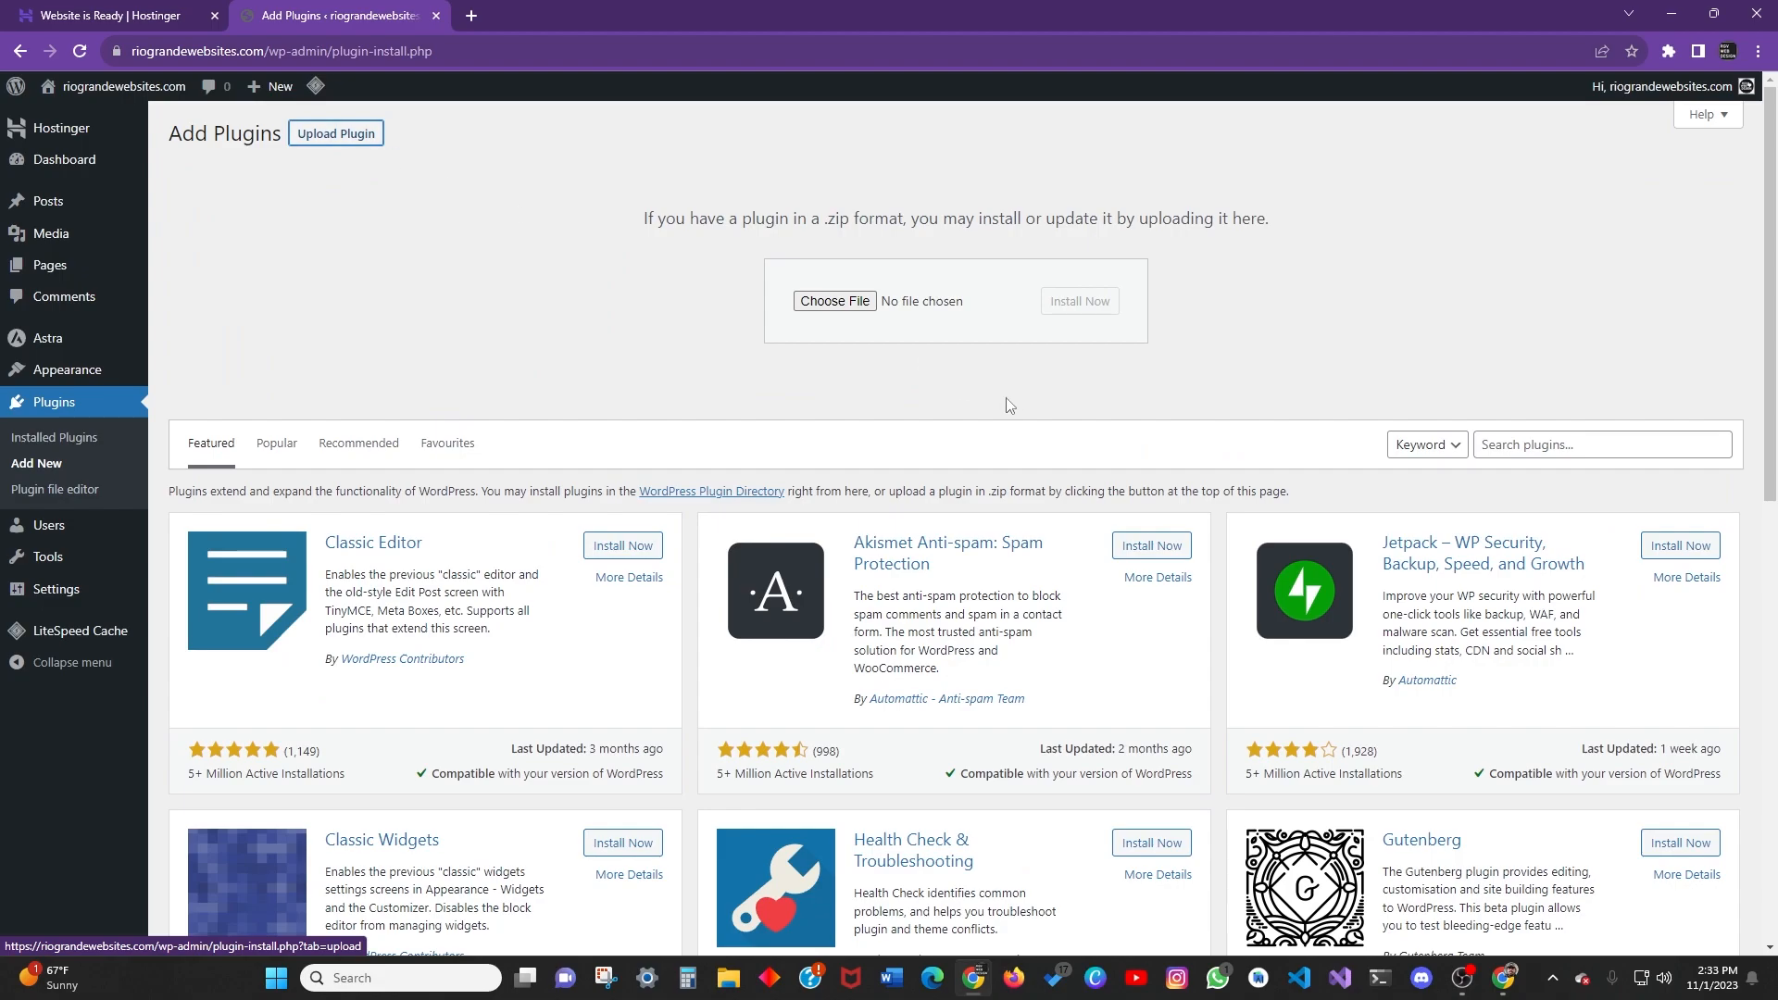
pyautogui.click(834, 301)
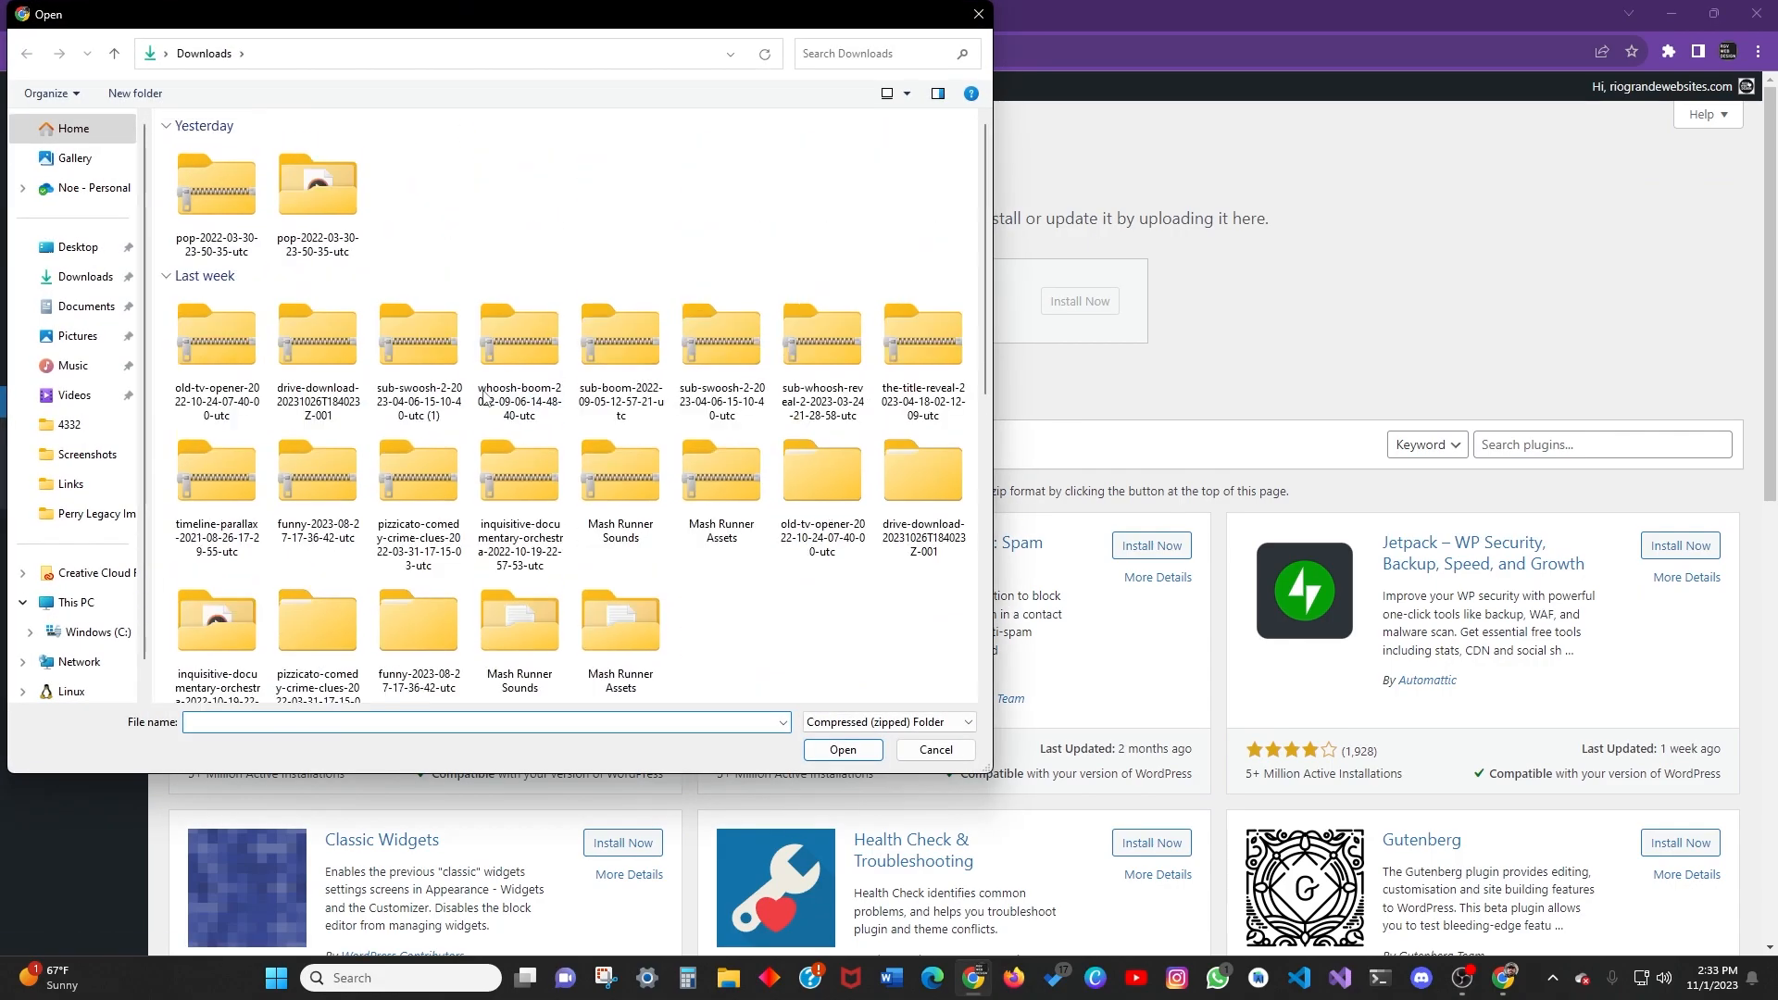
pyautogui.click(978, 14)
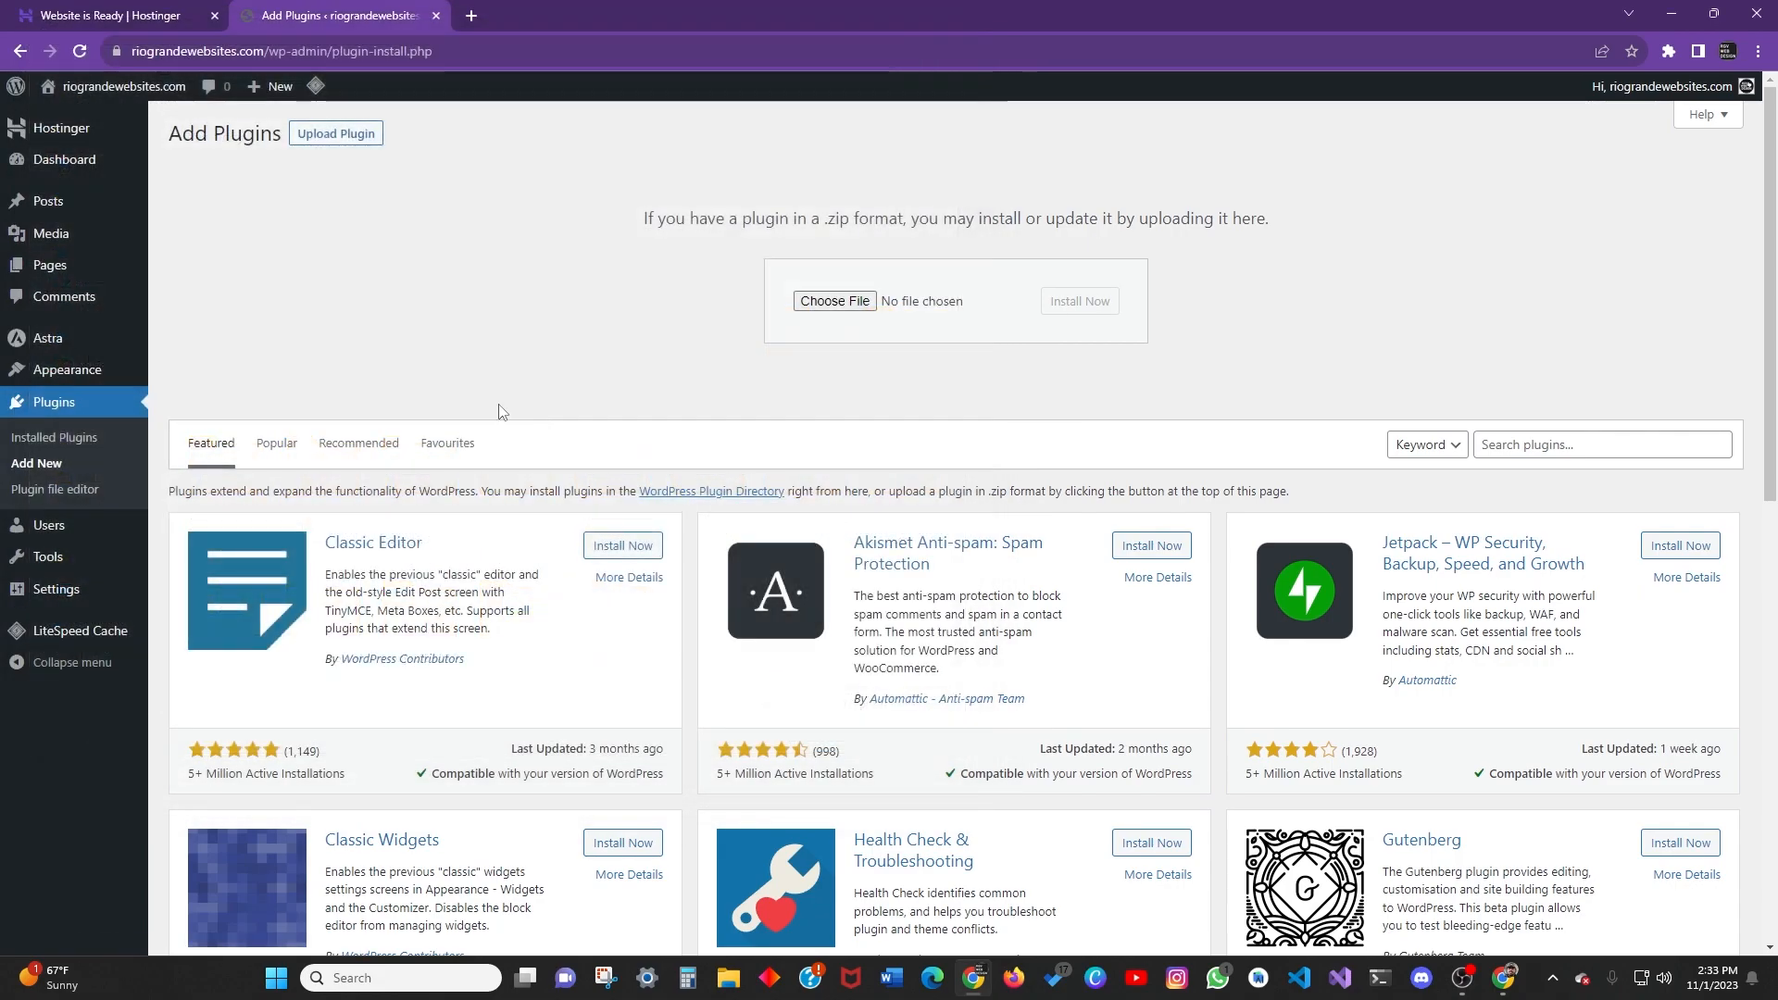
pyautogui.scroll(-5, 400, 333)
pyautogui.scroll(5, 380, 370)
pyautogui.click(264, 448)
pyautogui.click(355, 190)
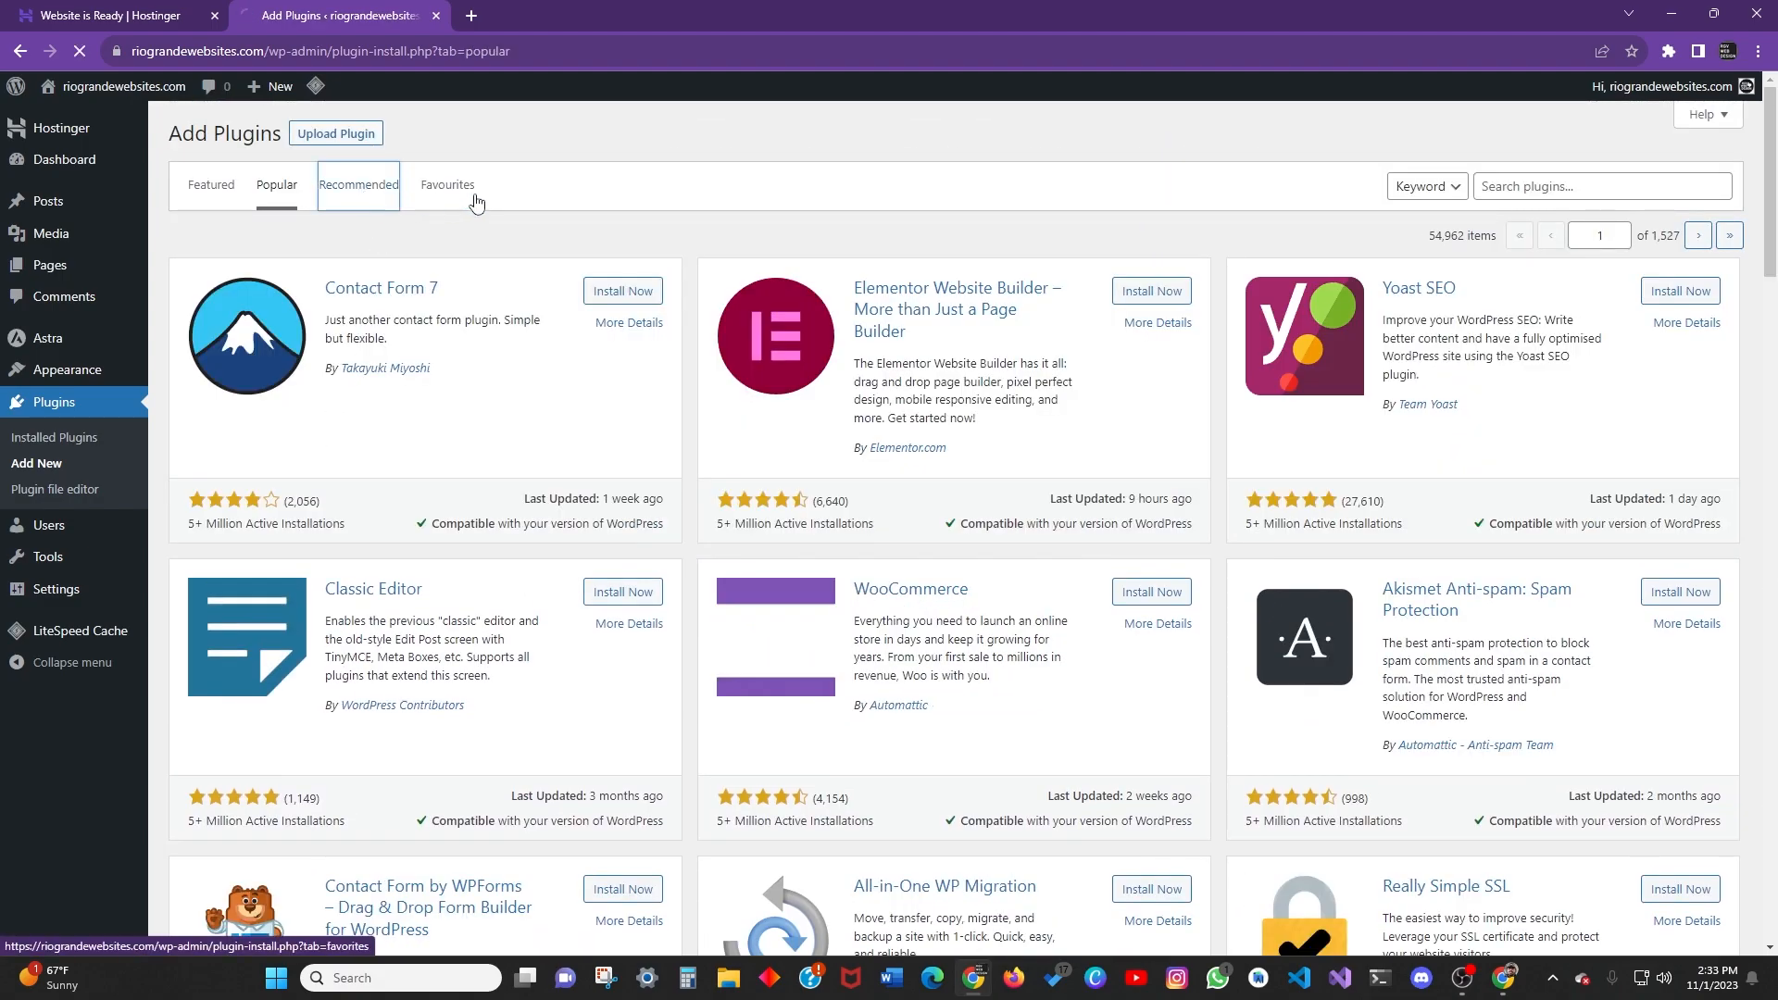
pyautogui.click(210, 185)
pyautogui.scroll(-1, 1023, 310)
pyautogui.scroll(-1, 1122, 339)
pyautogui.scroll(2, 1122, 339)
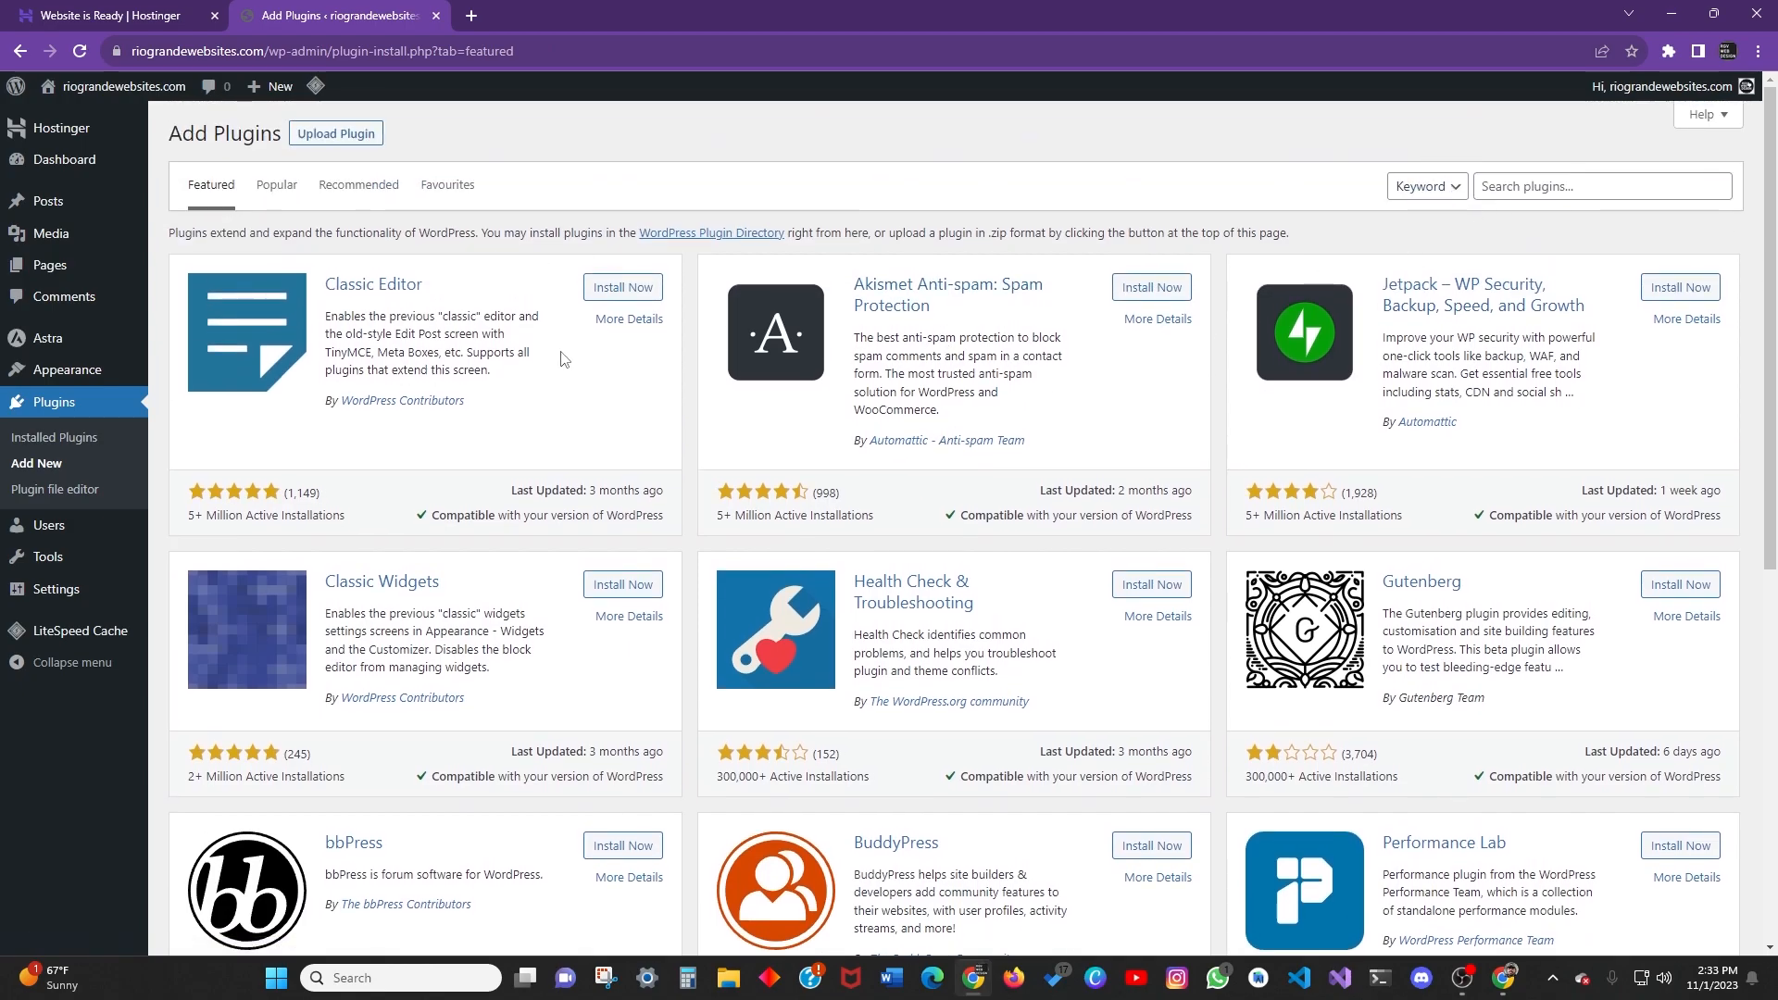
# Search the plugin directory for 'elementor' and install Elementor Website Builder.
pyautogui.click(1505, 187)
pyautogui.click(1426, 186)
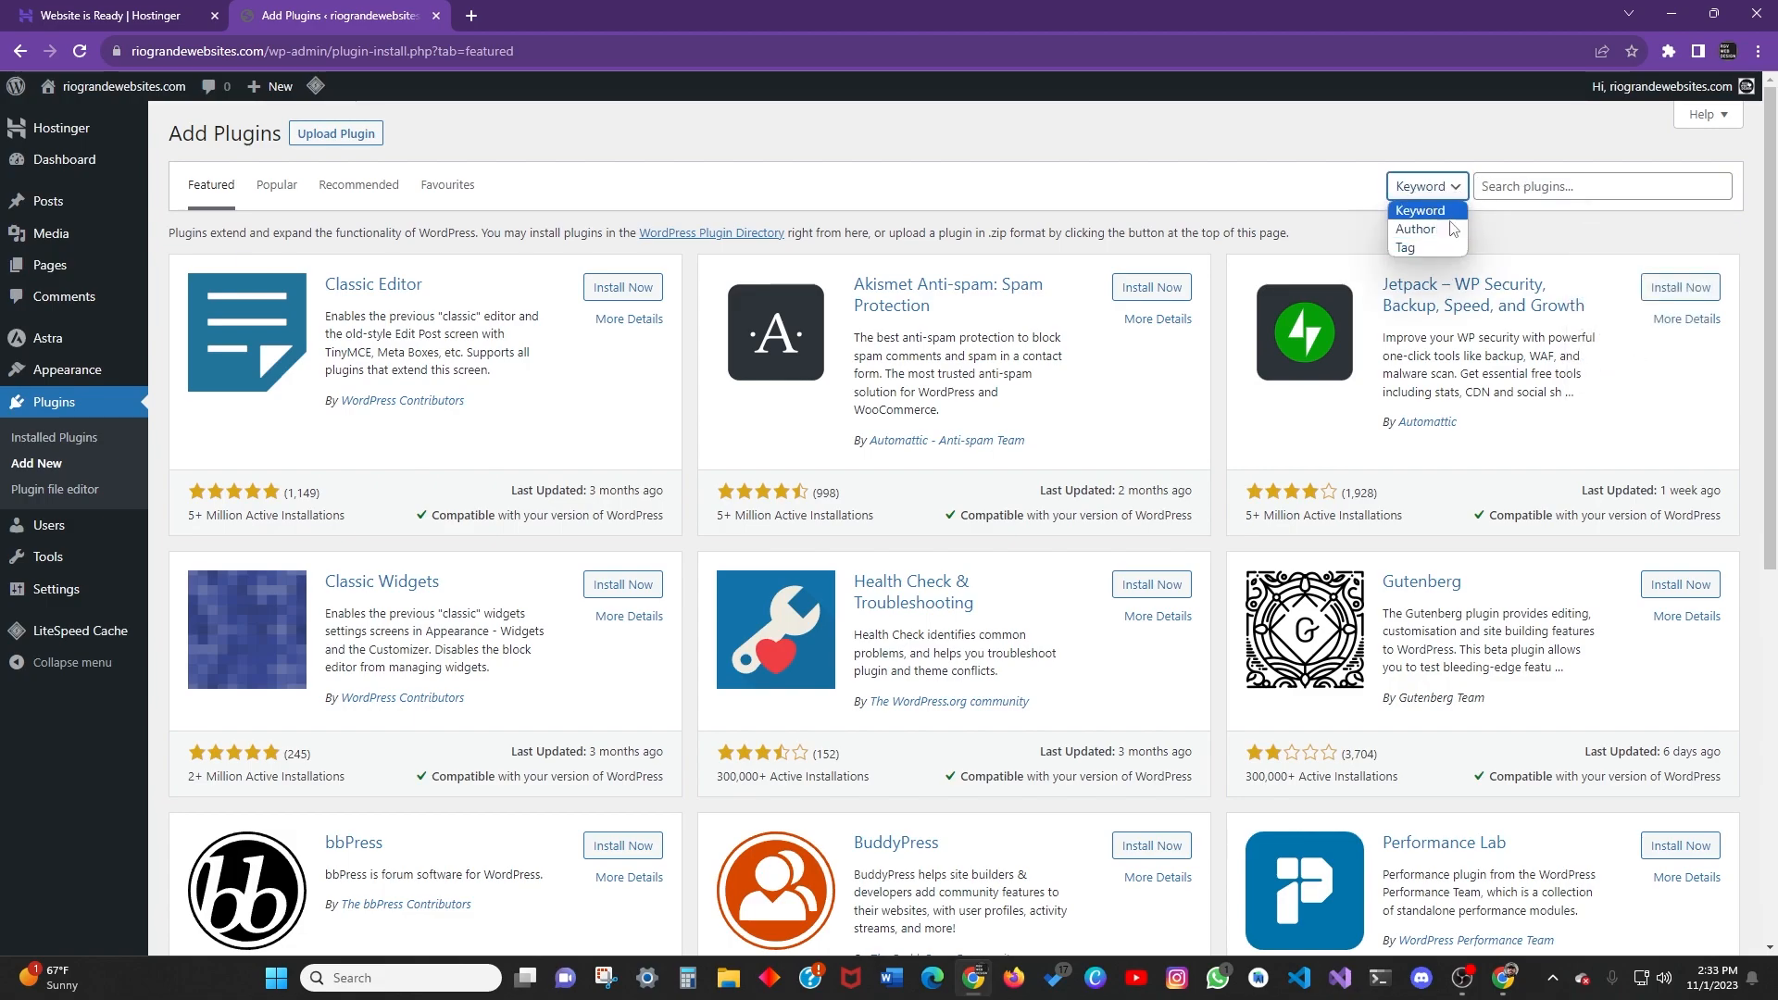
pyautogui.click(1430, 211)
pyautogui.click(1528, 186)
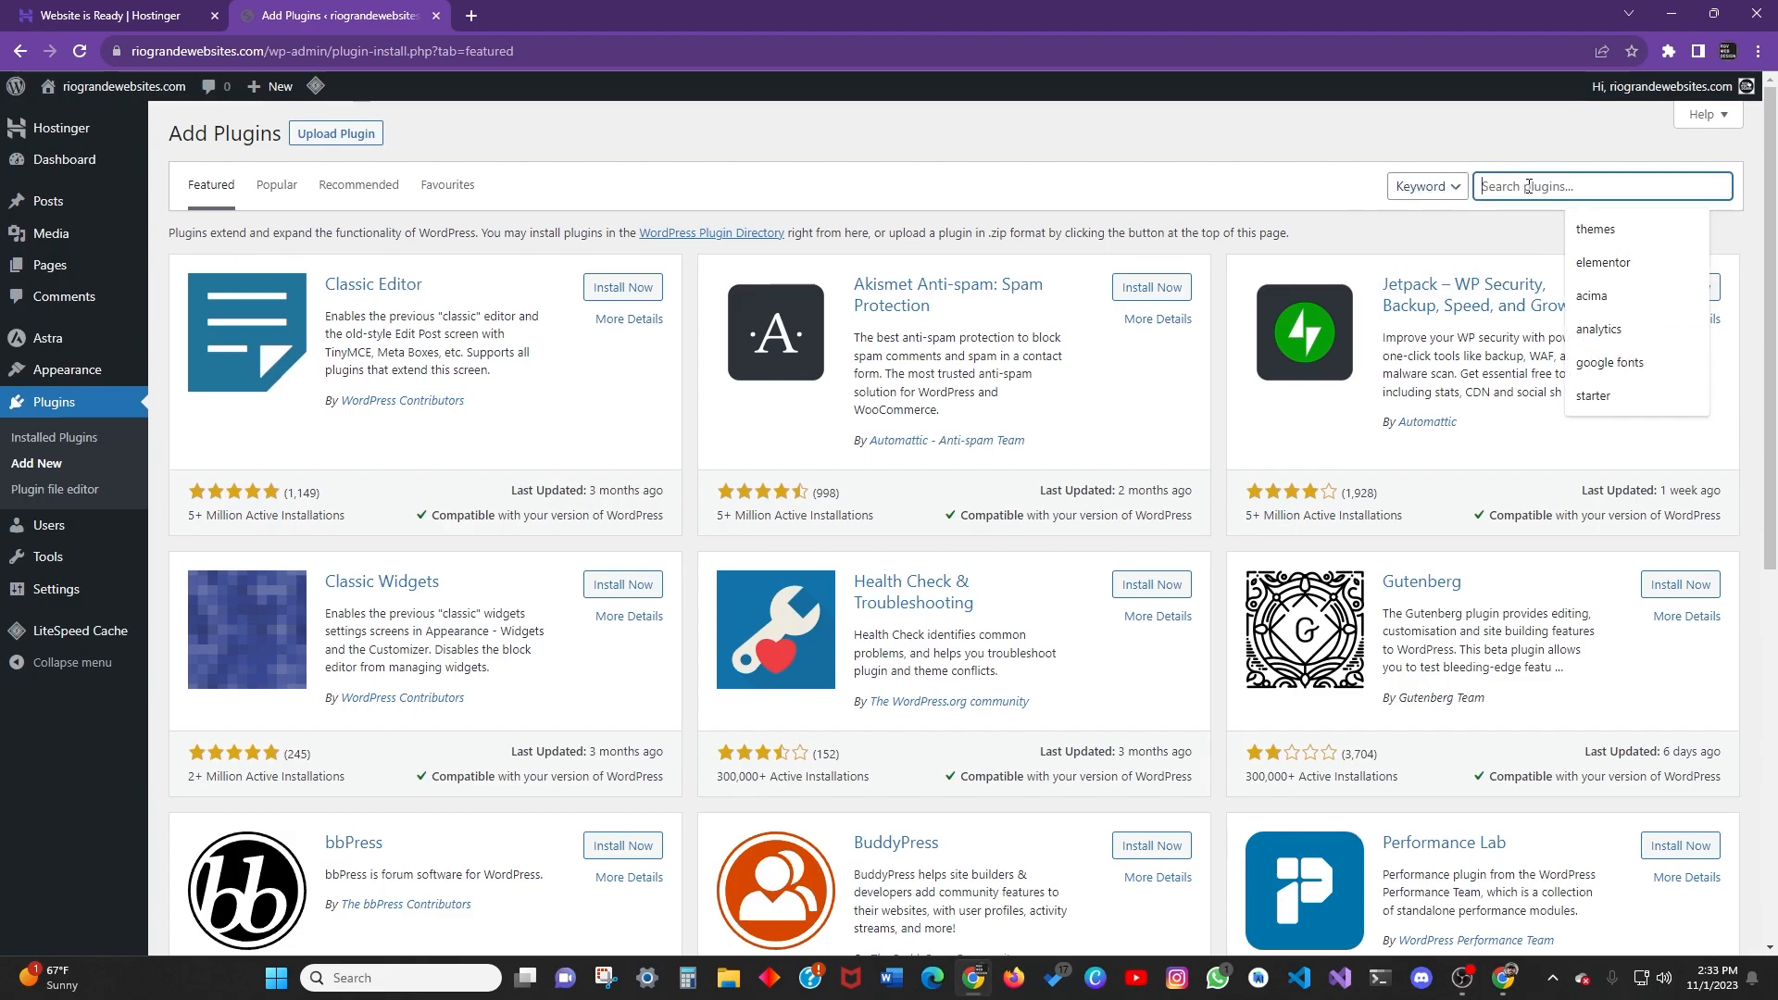
pyautogui.click(1571, 250)
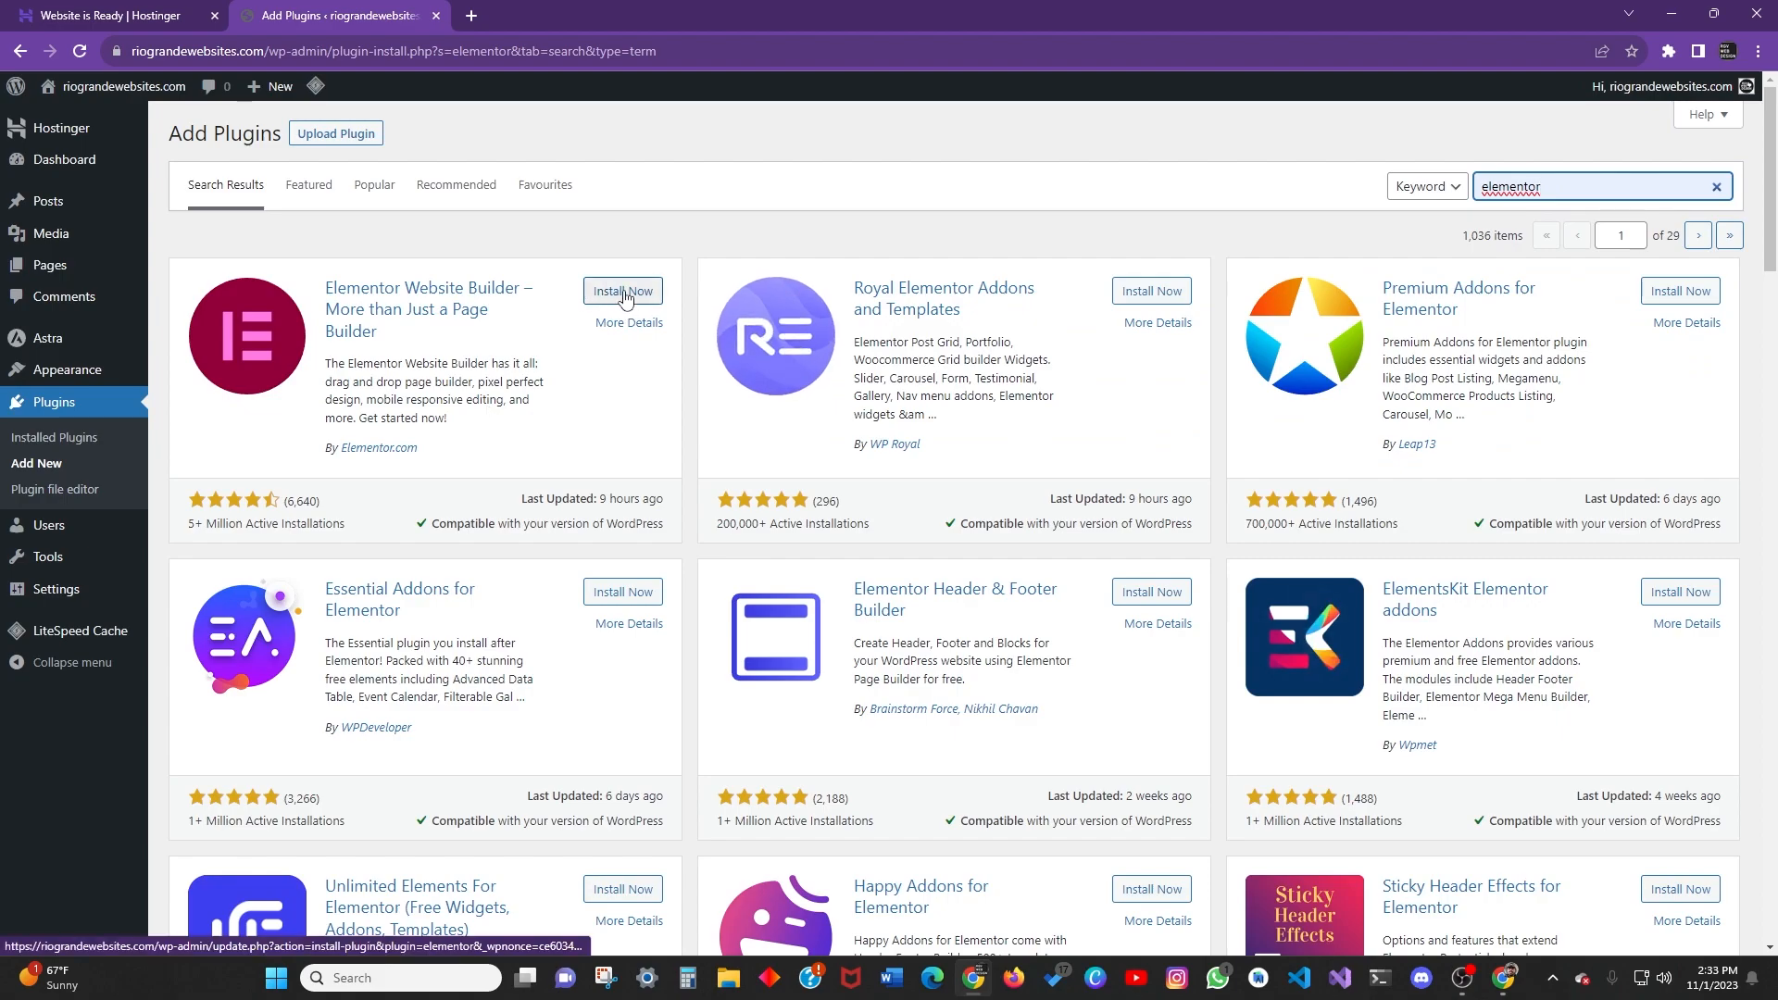
pyautogui.click(622, 293)
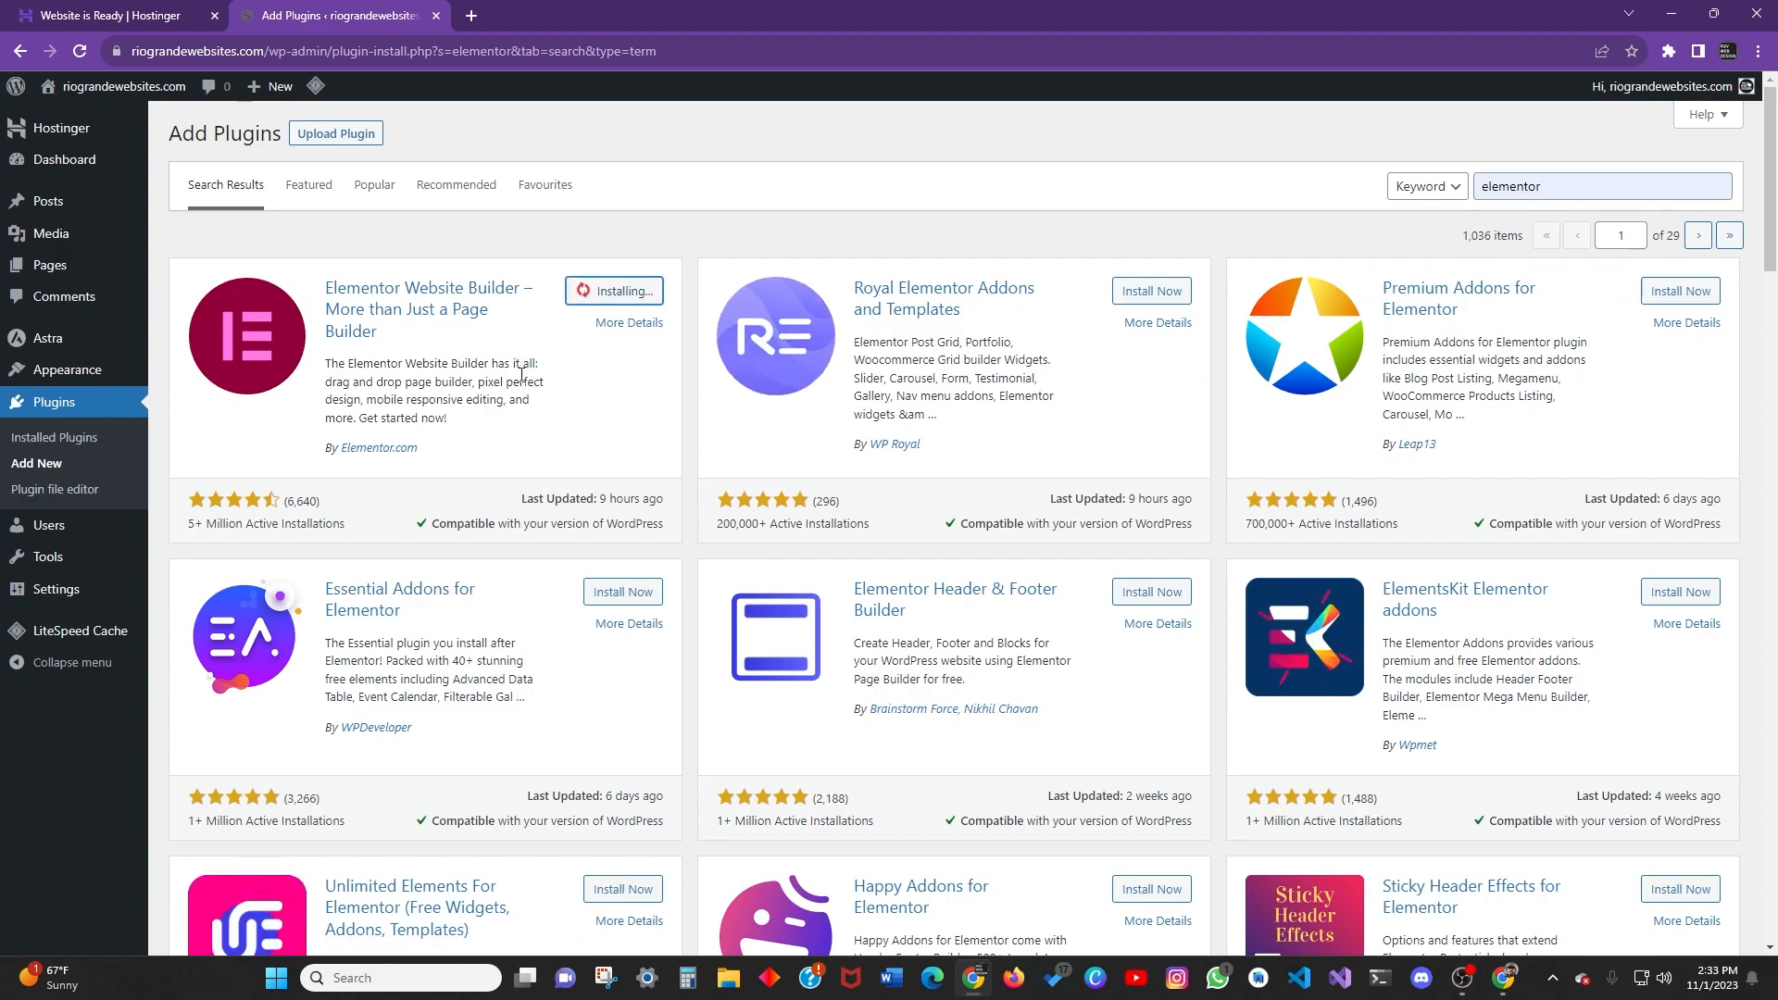
# Review Elementor's details: installation, FAQ, changelog, screenshots and reviews.
pyautogui.click(413, 301)
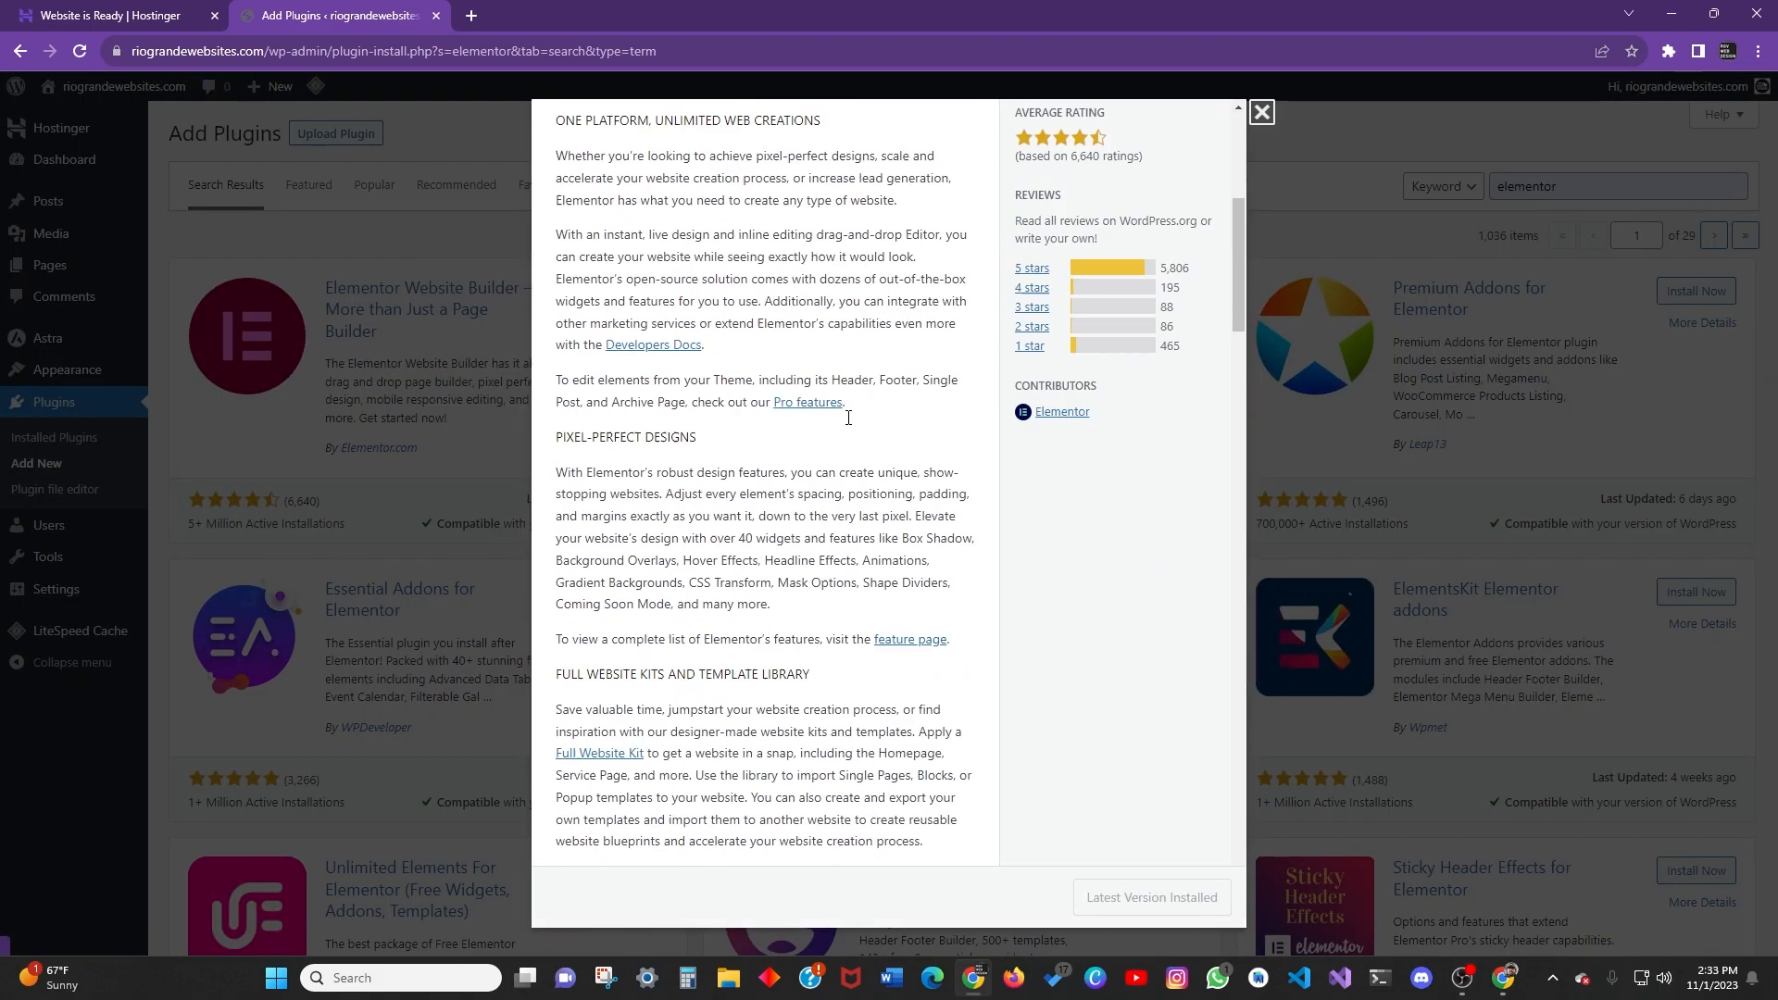
pyautogui.scroll(-20, 834, 488)
pyautogui.scroll(10, 797, 482)
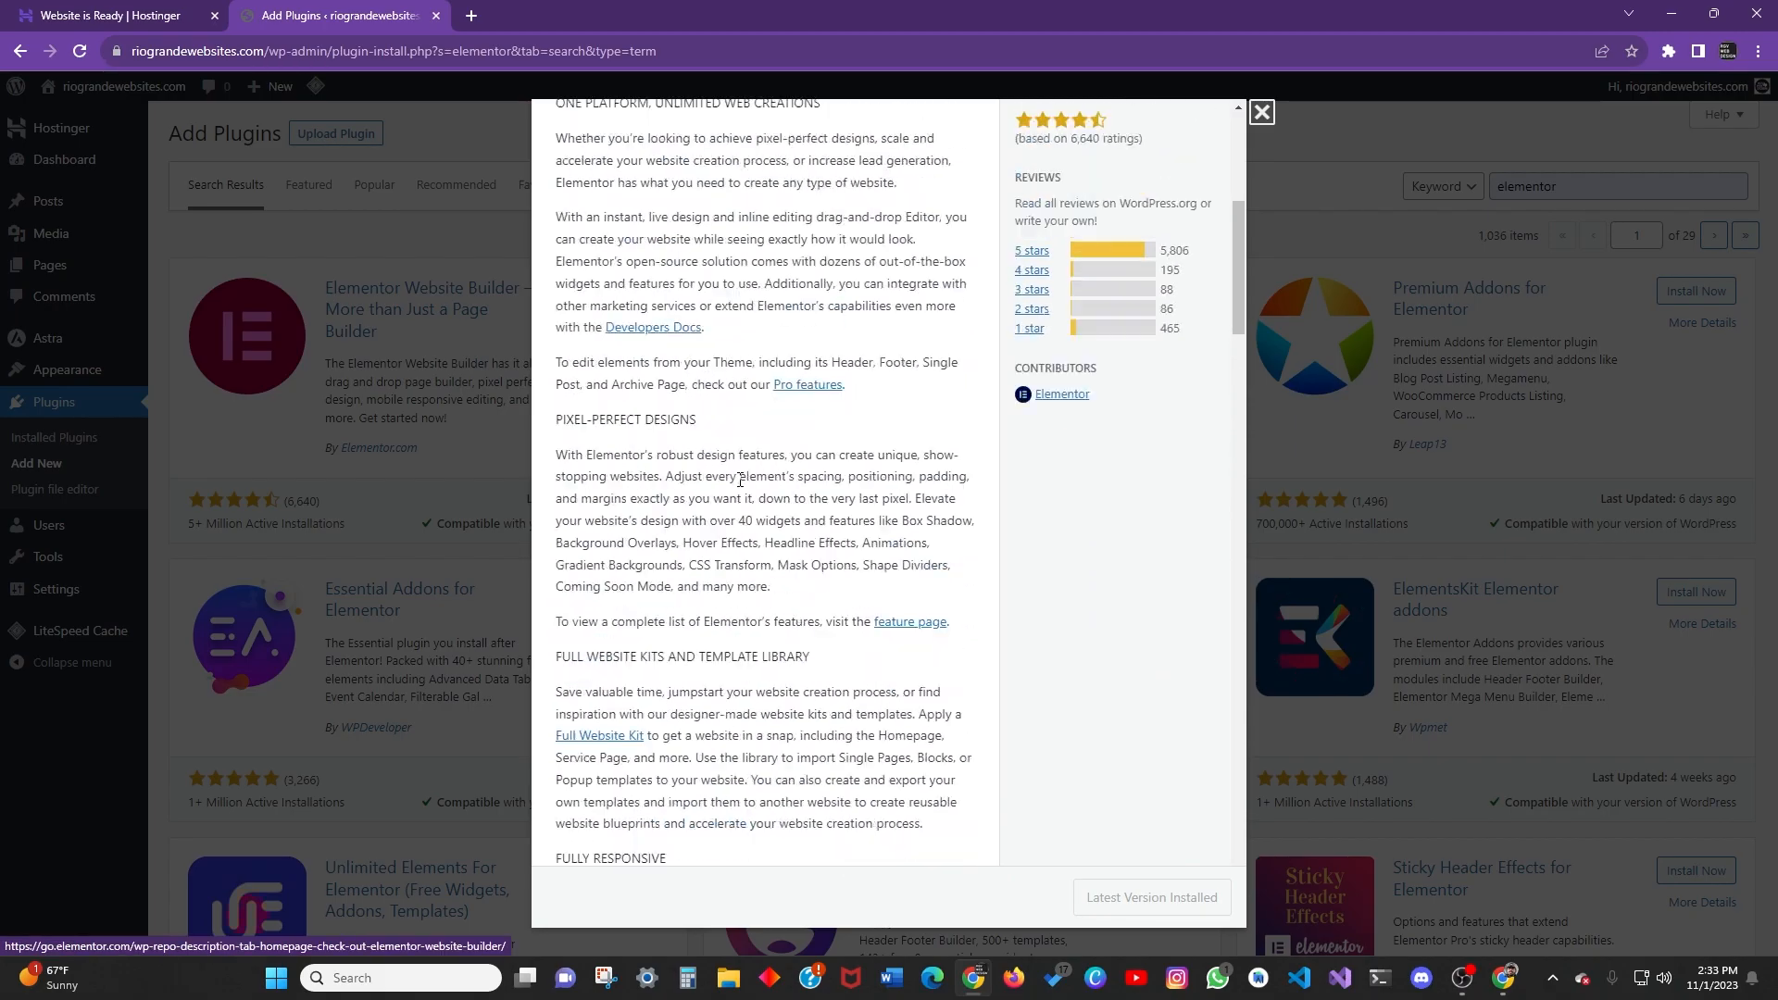
pyautogui.scroll(-15, 759, 484)
pyautogui.scroll(-15, 744, 484)
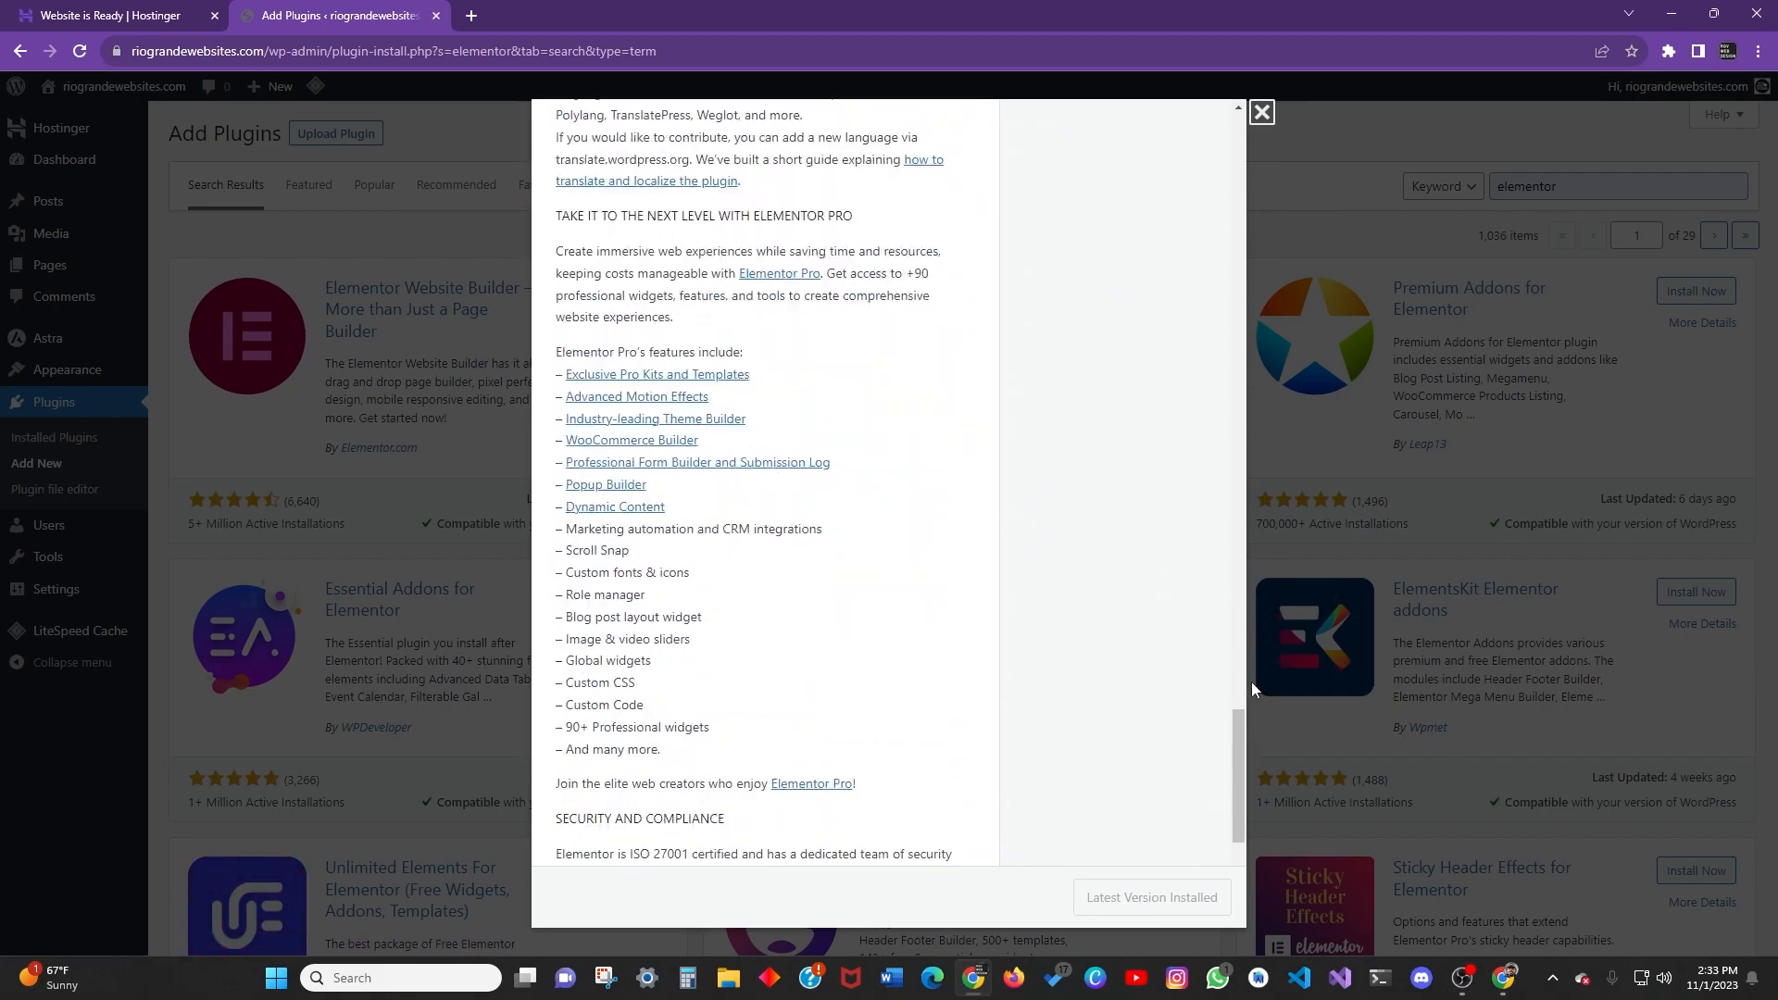
pyautogui.moveTo(1242, 731); pyautogui.dragTo(1246, 819)
pyautogui.scroll(20, 1203, 648)
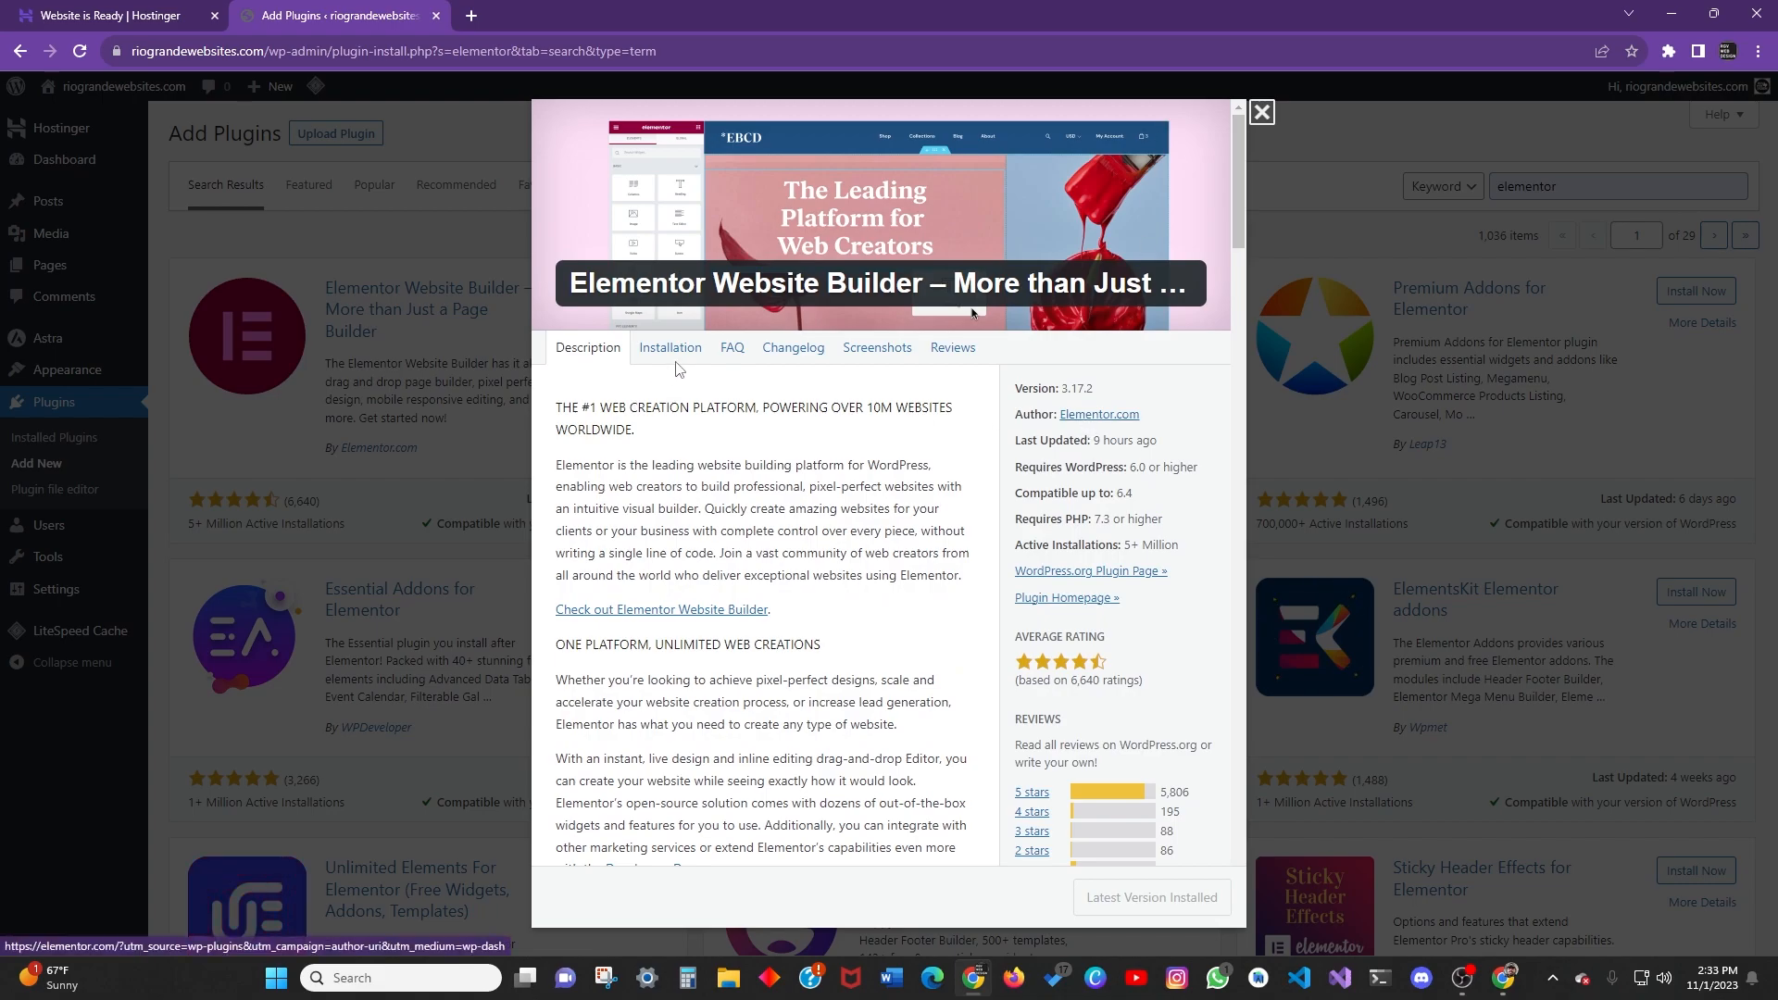
pyautogui.click(670, 348)
pyautogui.click(733, 348)
pyautogui.click(794, 348)
pyautogui.click(877, 348)
pyautogui.scroll(-4, 871, 411)
pyautogui.scroll(4, 872, 411)
pyautogui.click(952, 348)
pyautogui.scroll(-8, 960, 412)
pyautogui.scroll(10, 960, 412)
pyautogui.click(1261, 111)
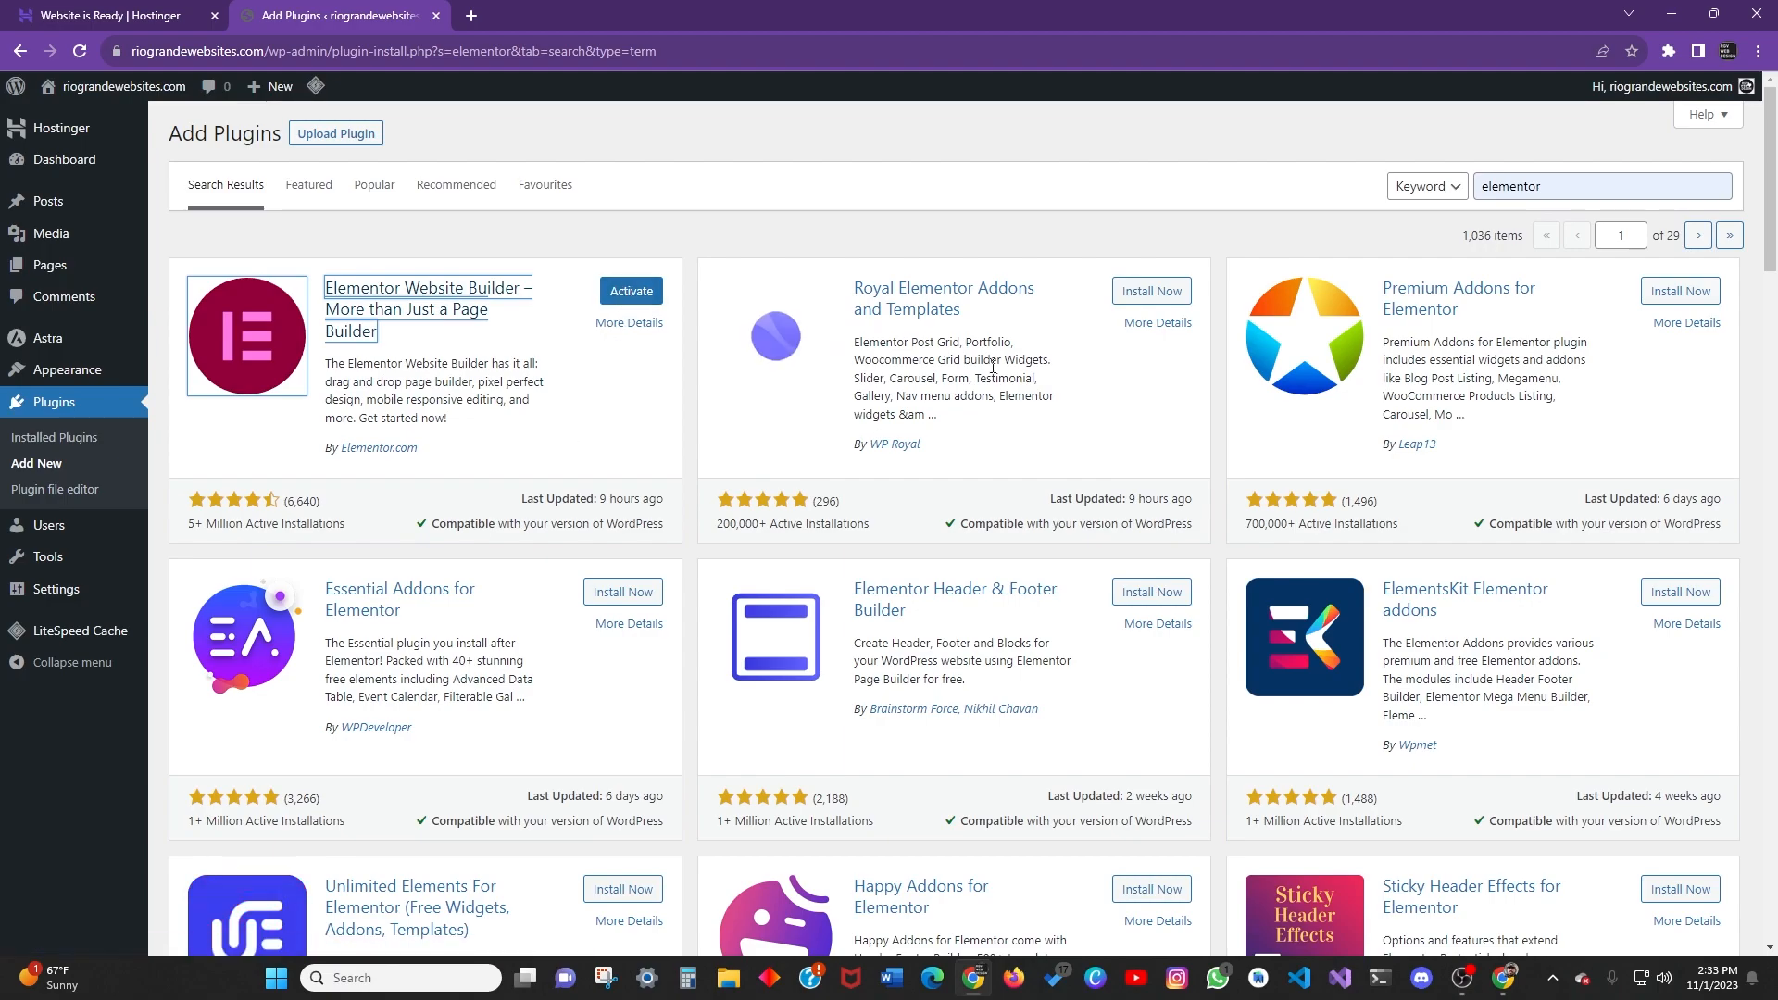
# Show the Installed Plugins list with Elementor 3.17.2 installed but inactive.
pyautogui.scroll(-5, 1229, 677)
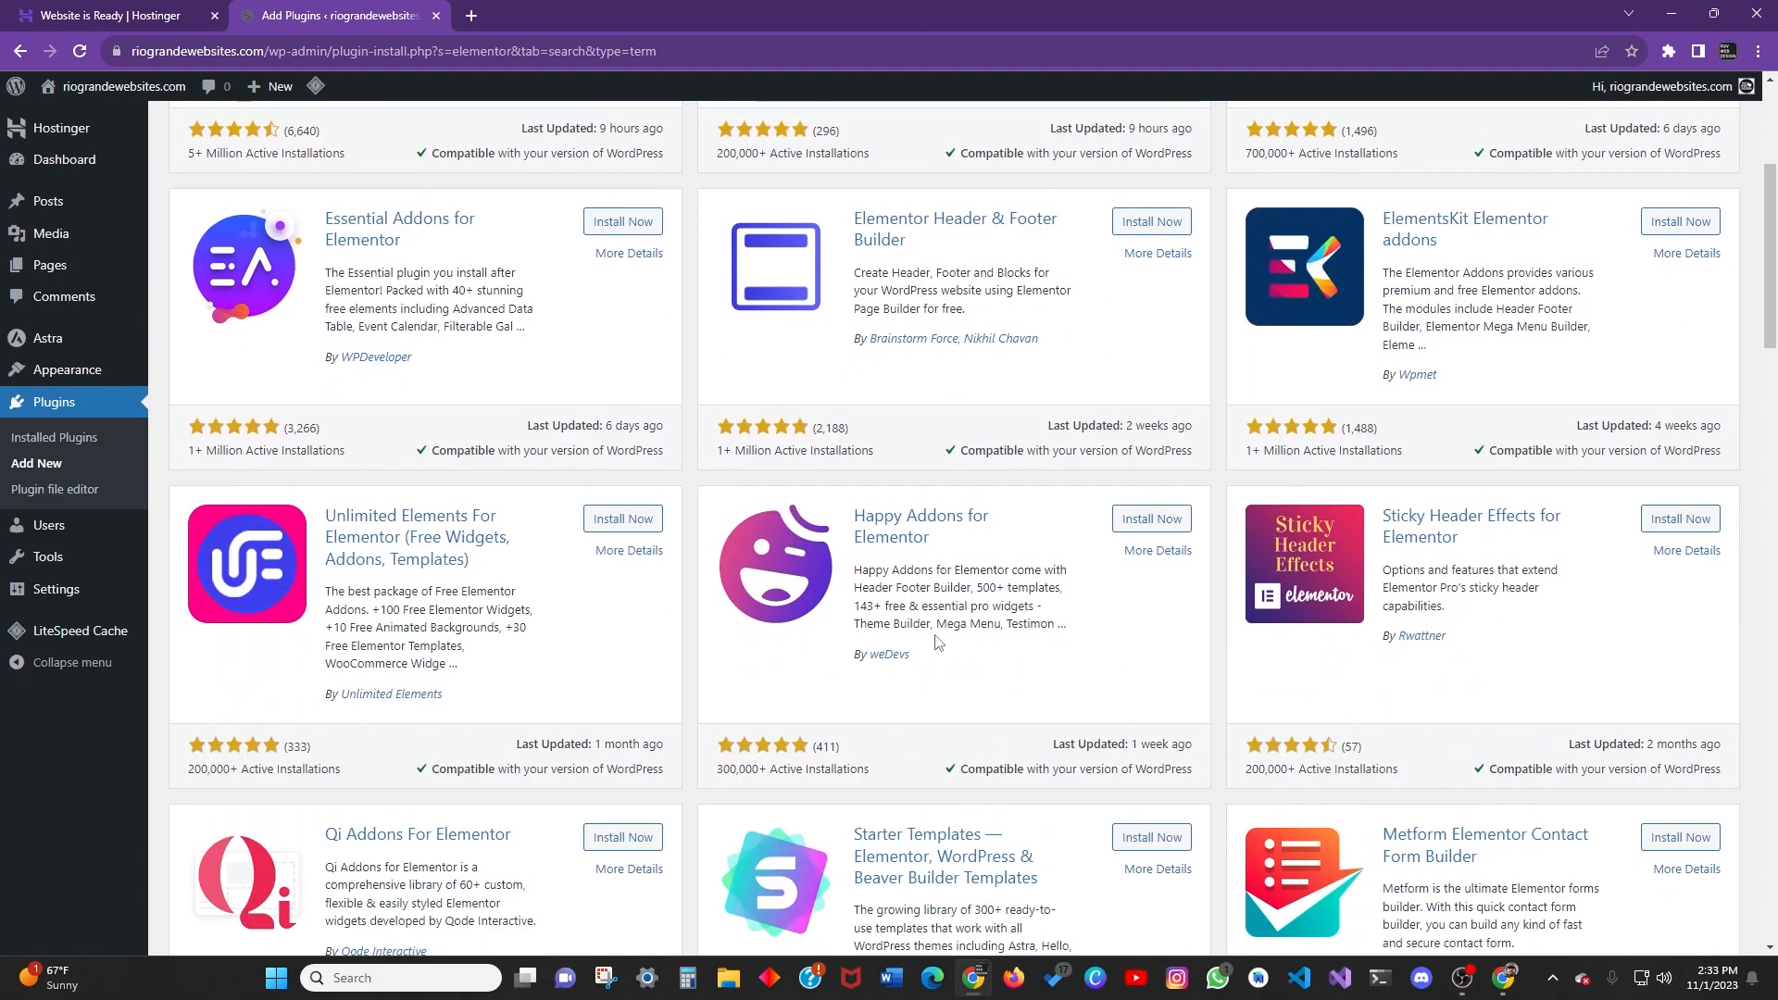
pyautogui.scroll(-10, 1077, 552)
pyautogui.scroll(-5, 1077, 552)
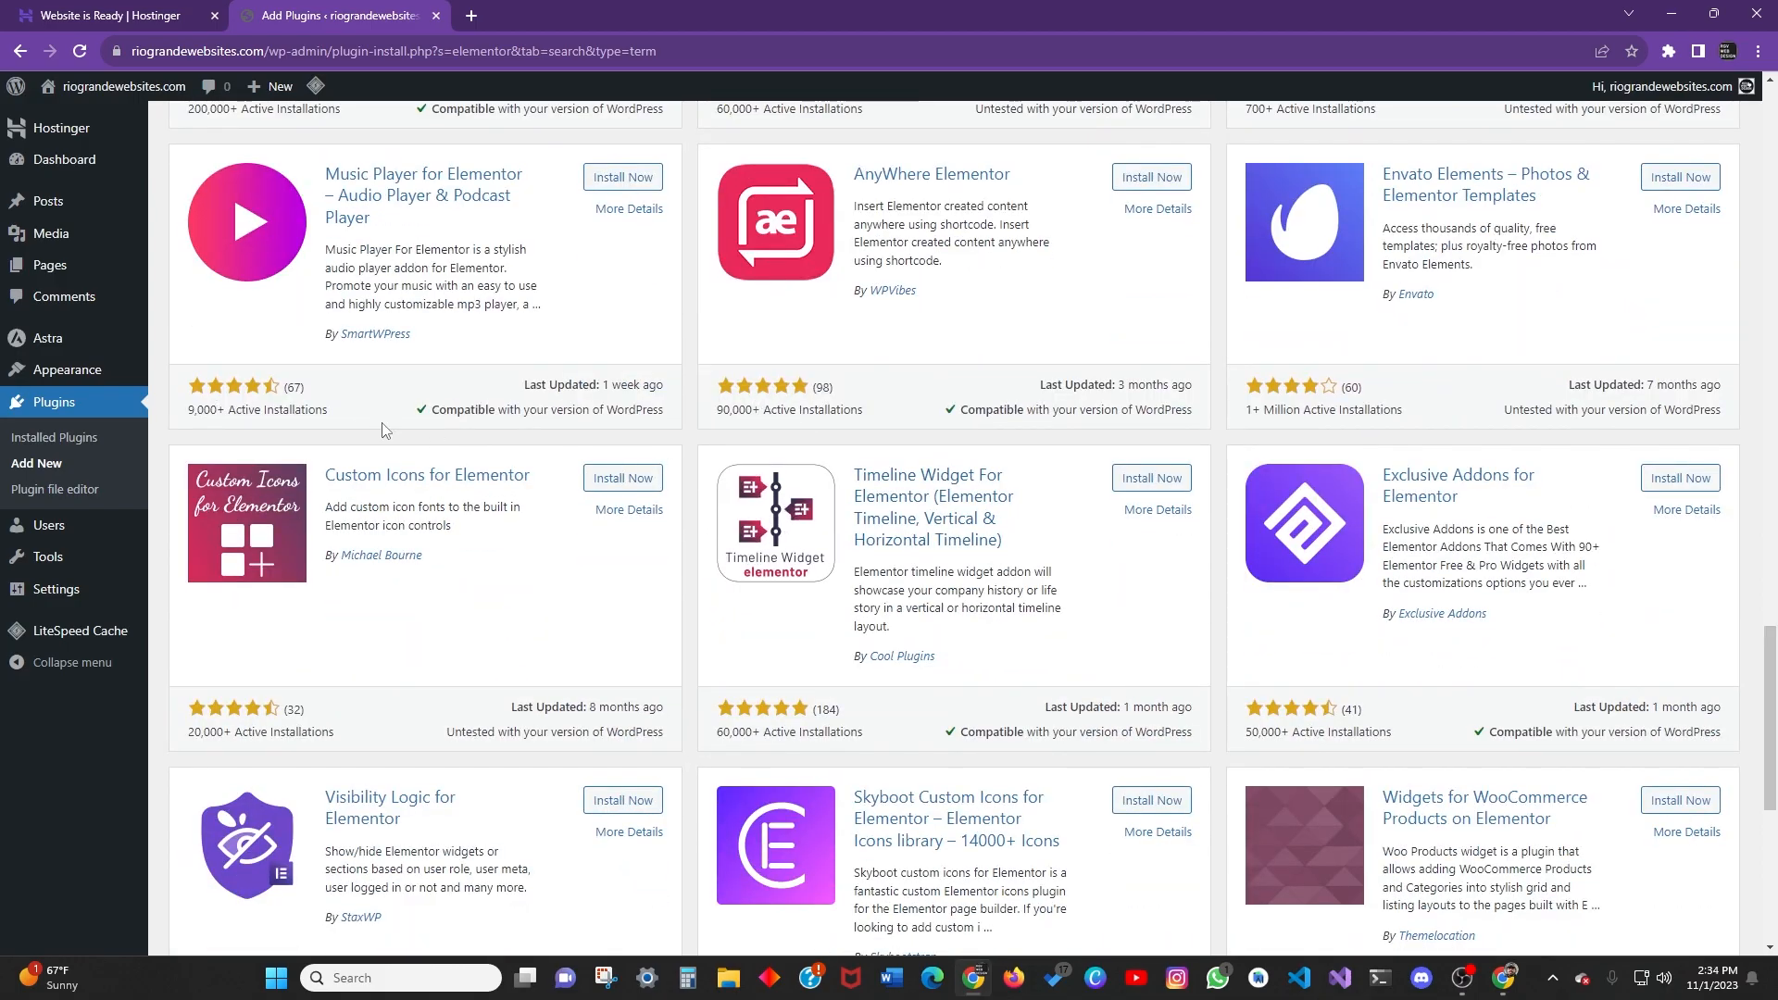
pyautogui.scroll(20, 856, 651)
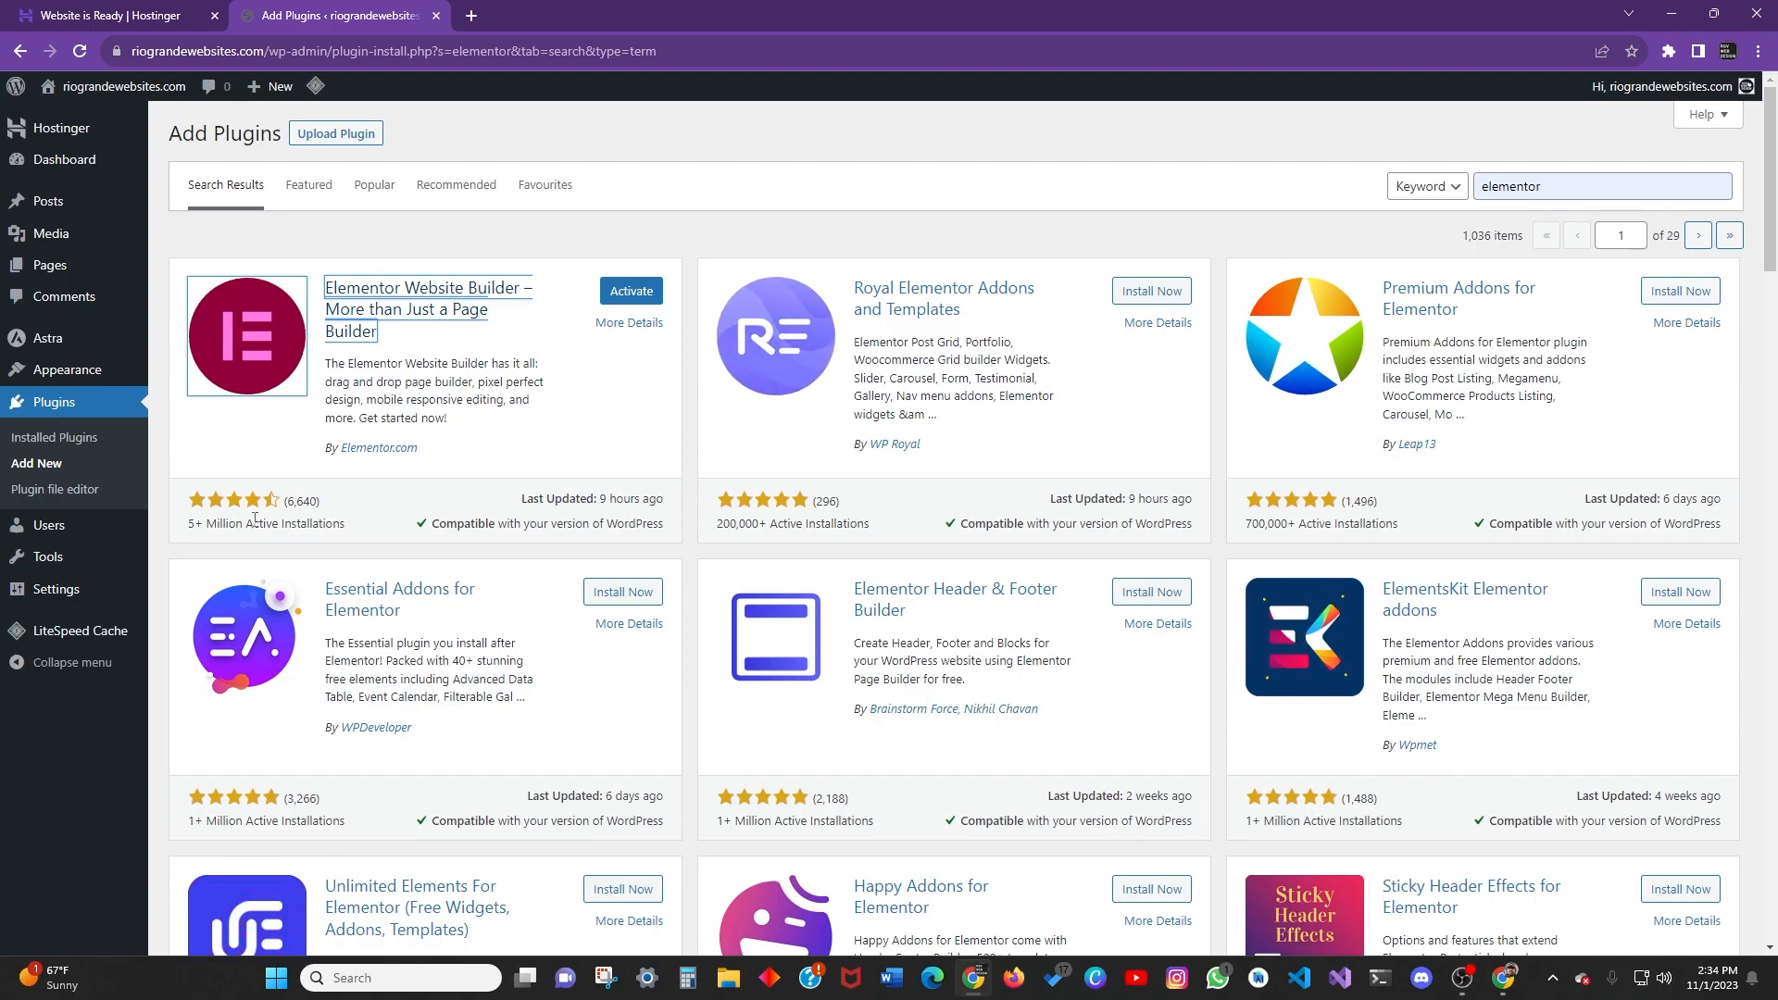
pyautogui.scroll(-6, 325, 531)
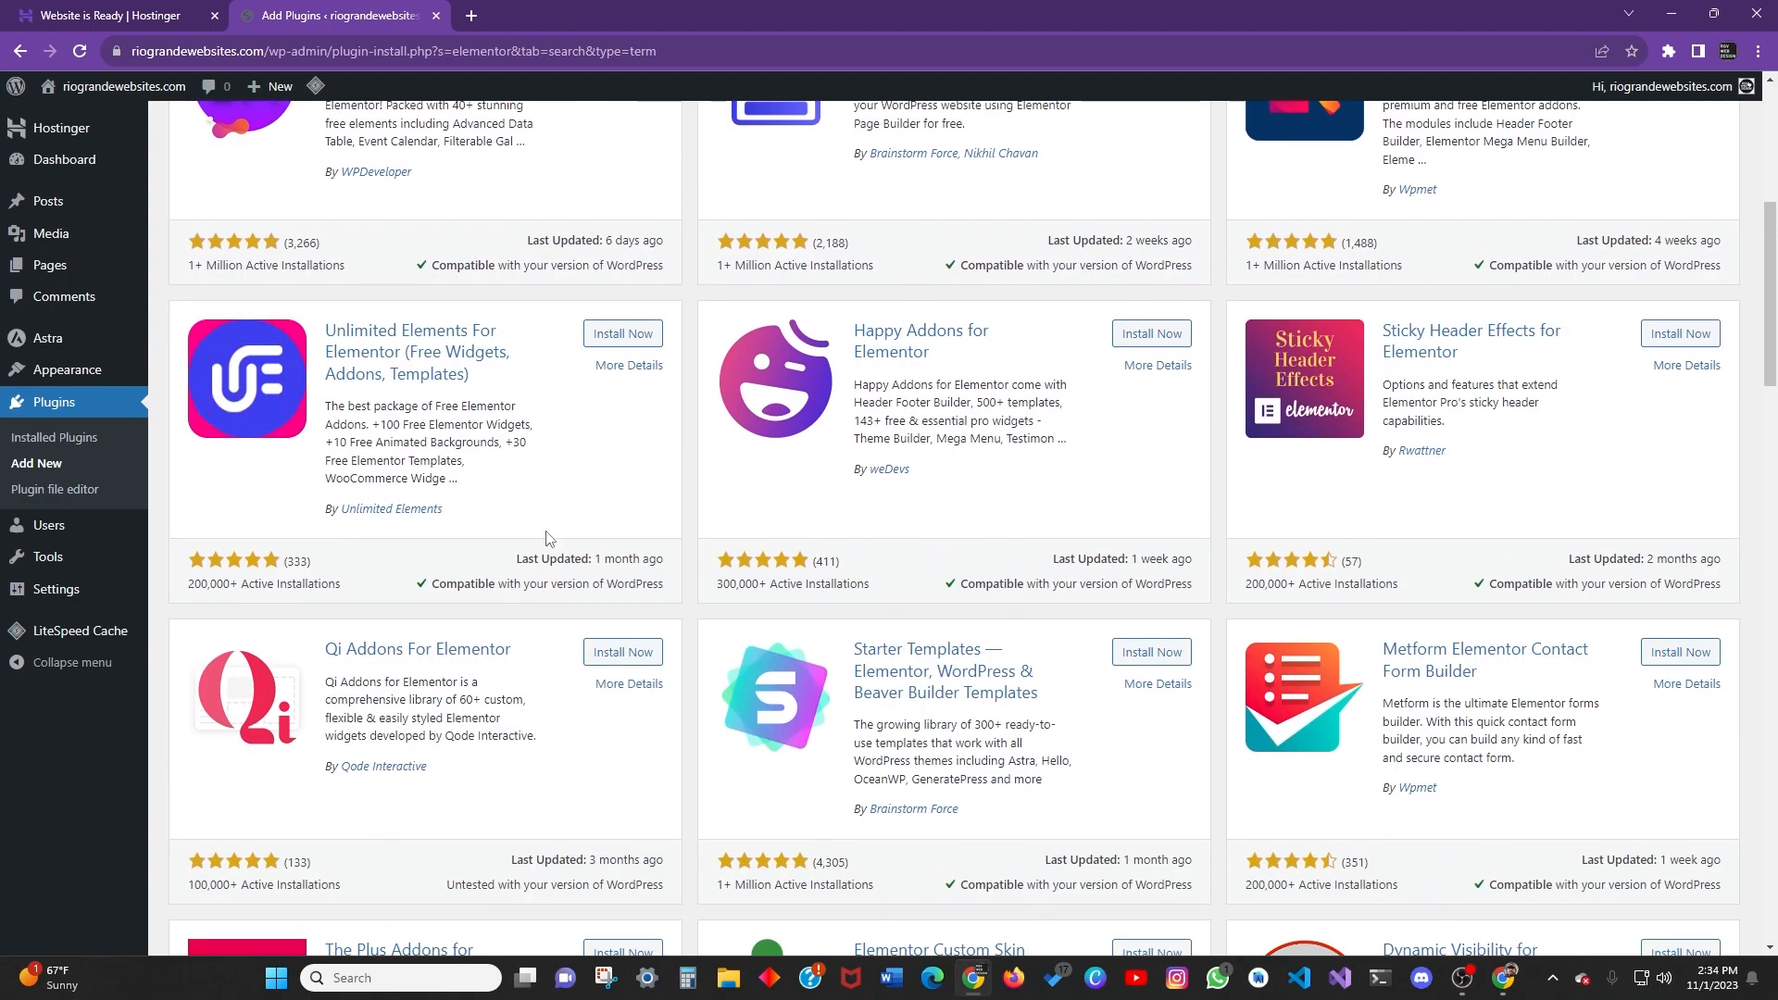
pyautogui.scroll(6, 596, 523)
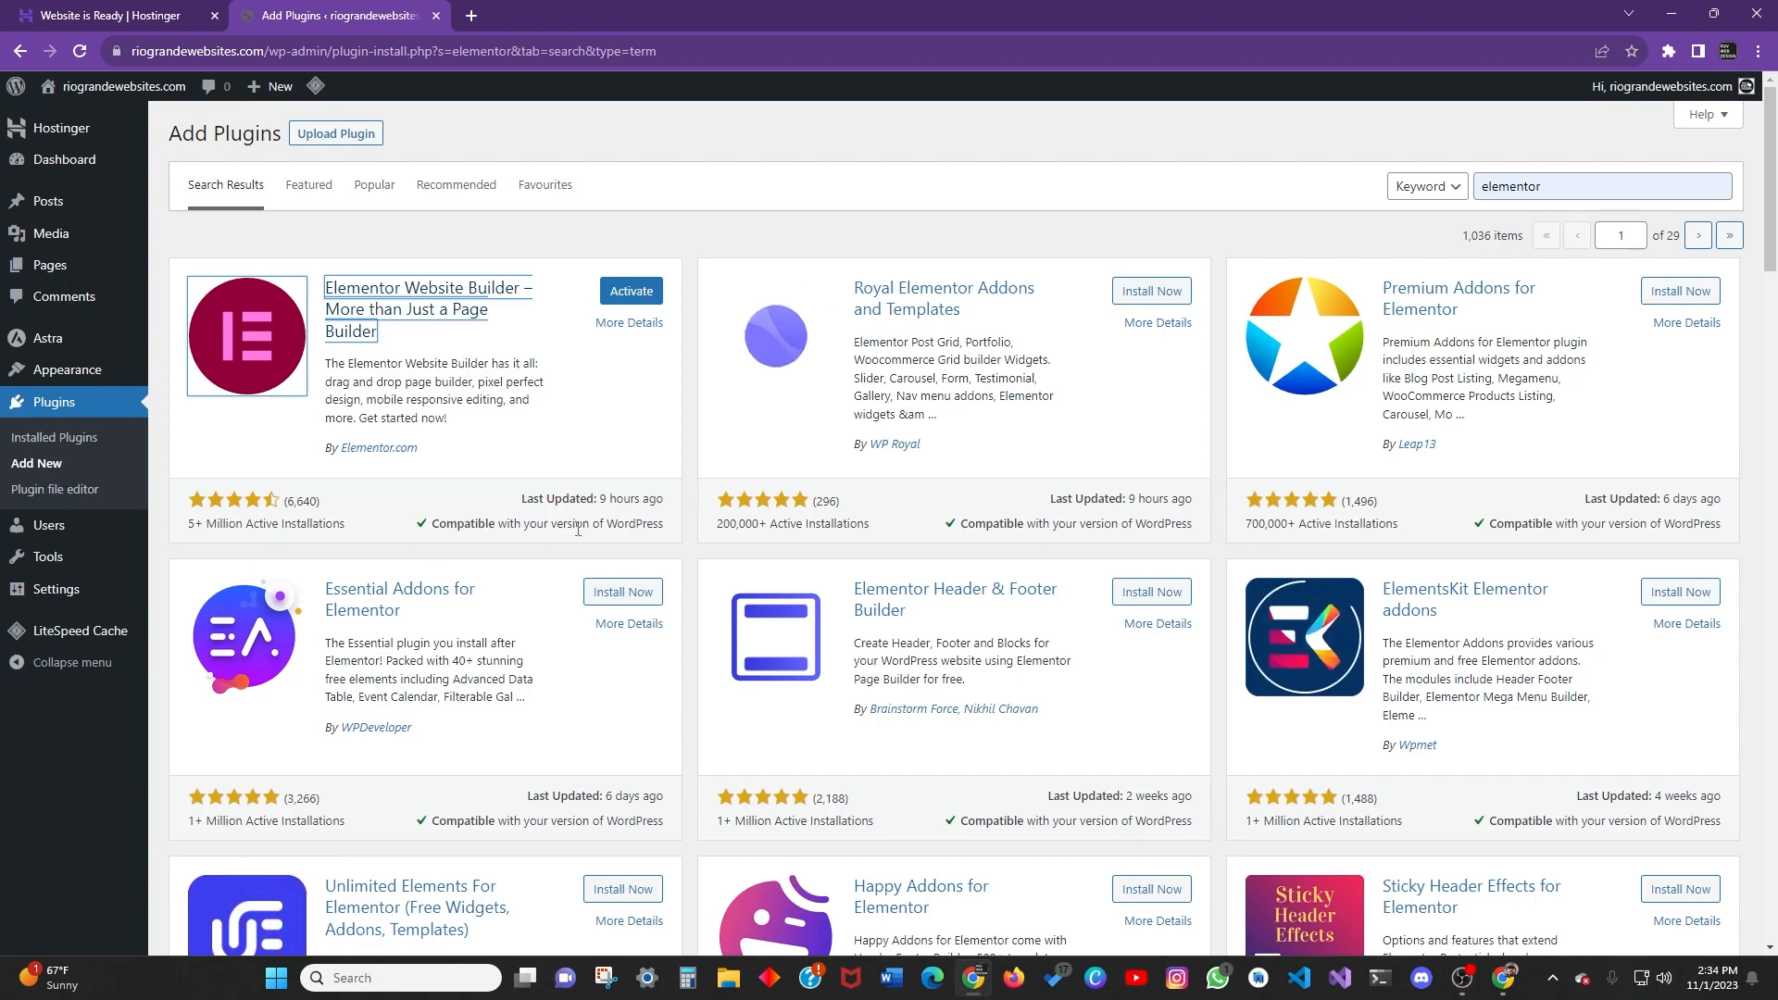
pyautogui.scroll(-5, 1116, 549)
pyautogui.scroll(5, 1115, 549)
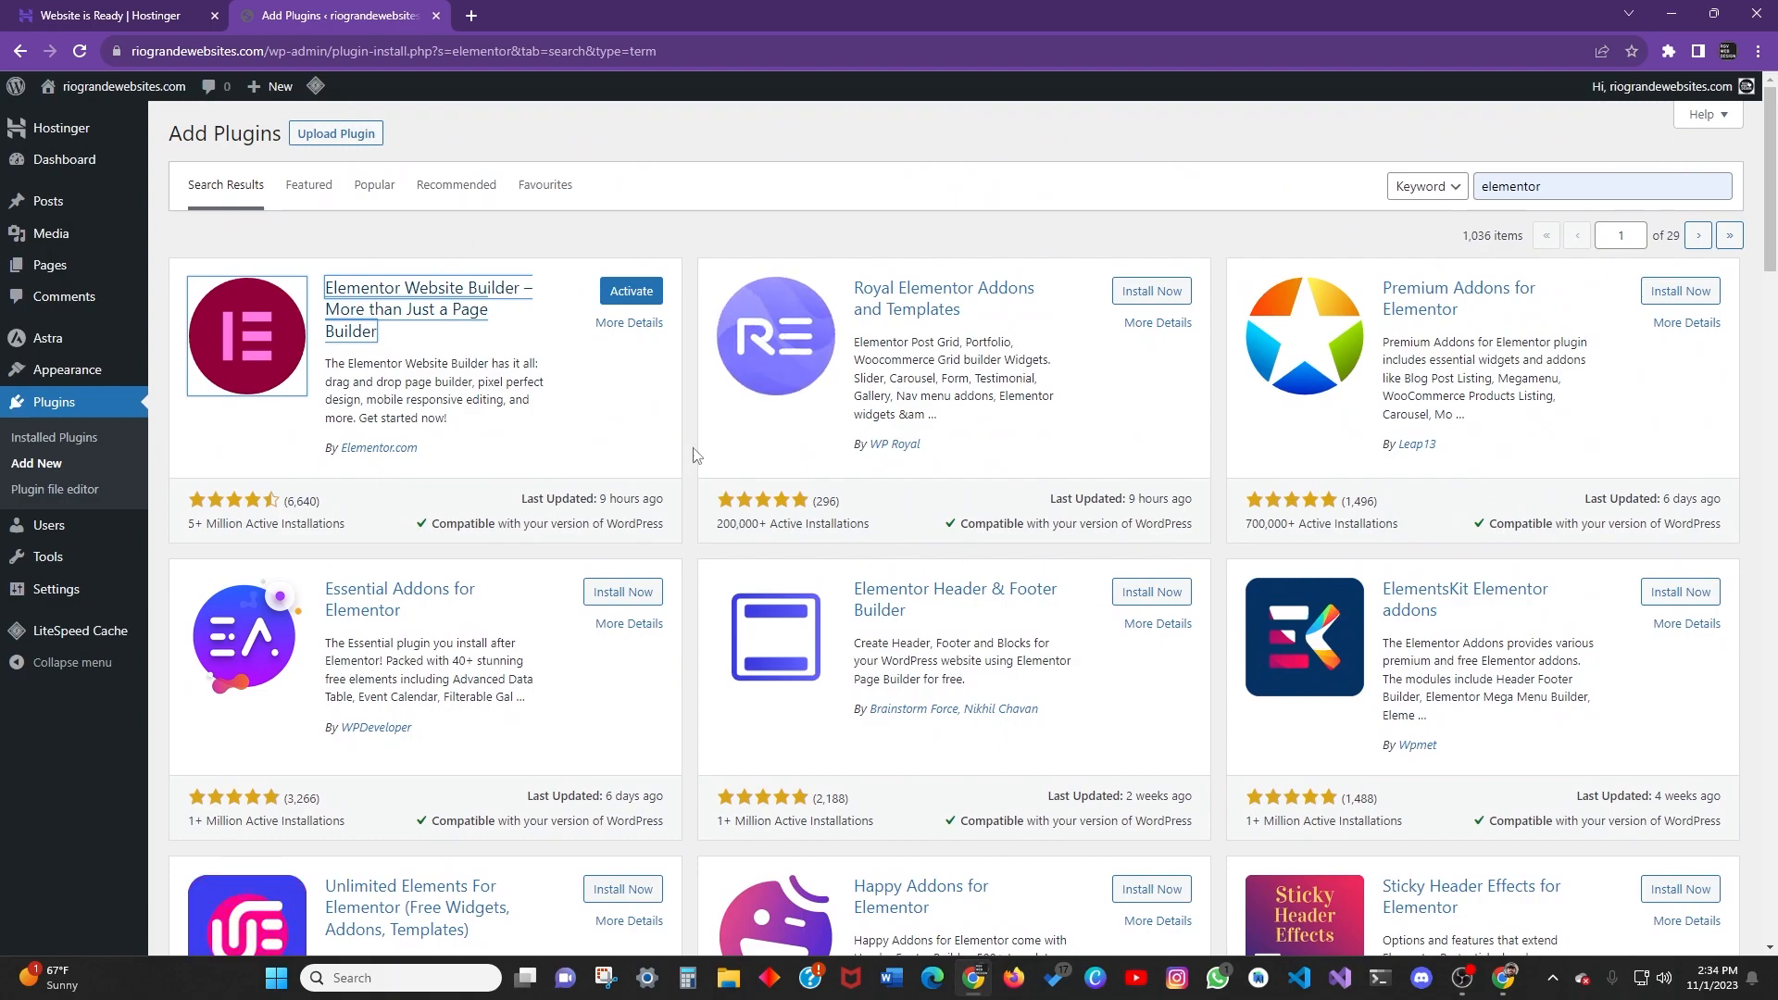
pyautogui.scroll(-6, 963, 442)
pyautogui.scroll(6, 963, 442)
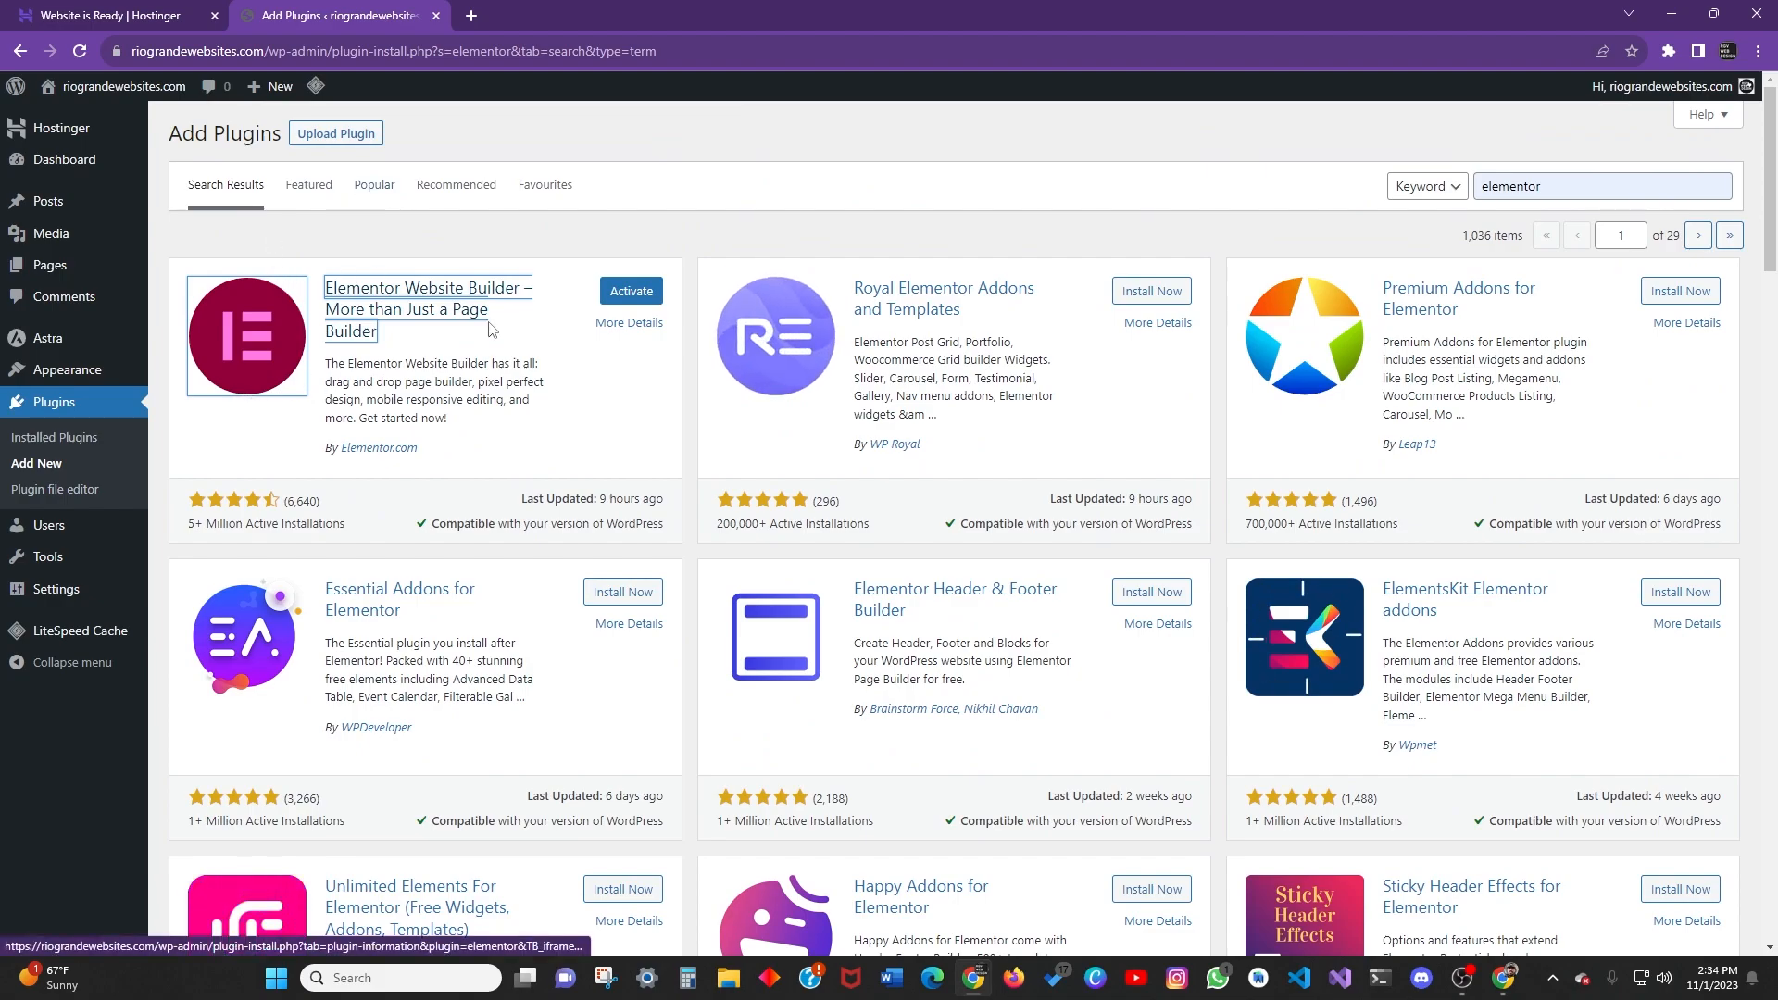
pyautogui.click(55, 439)
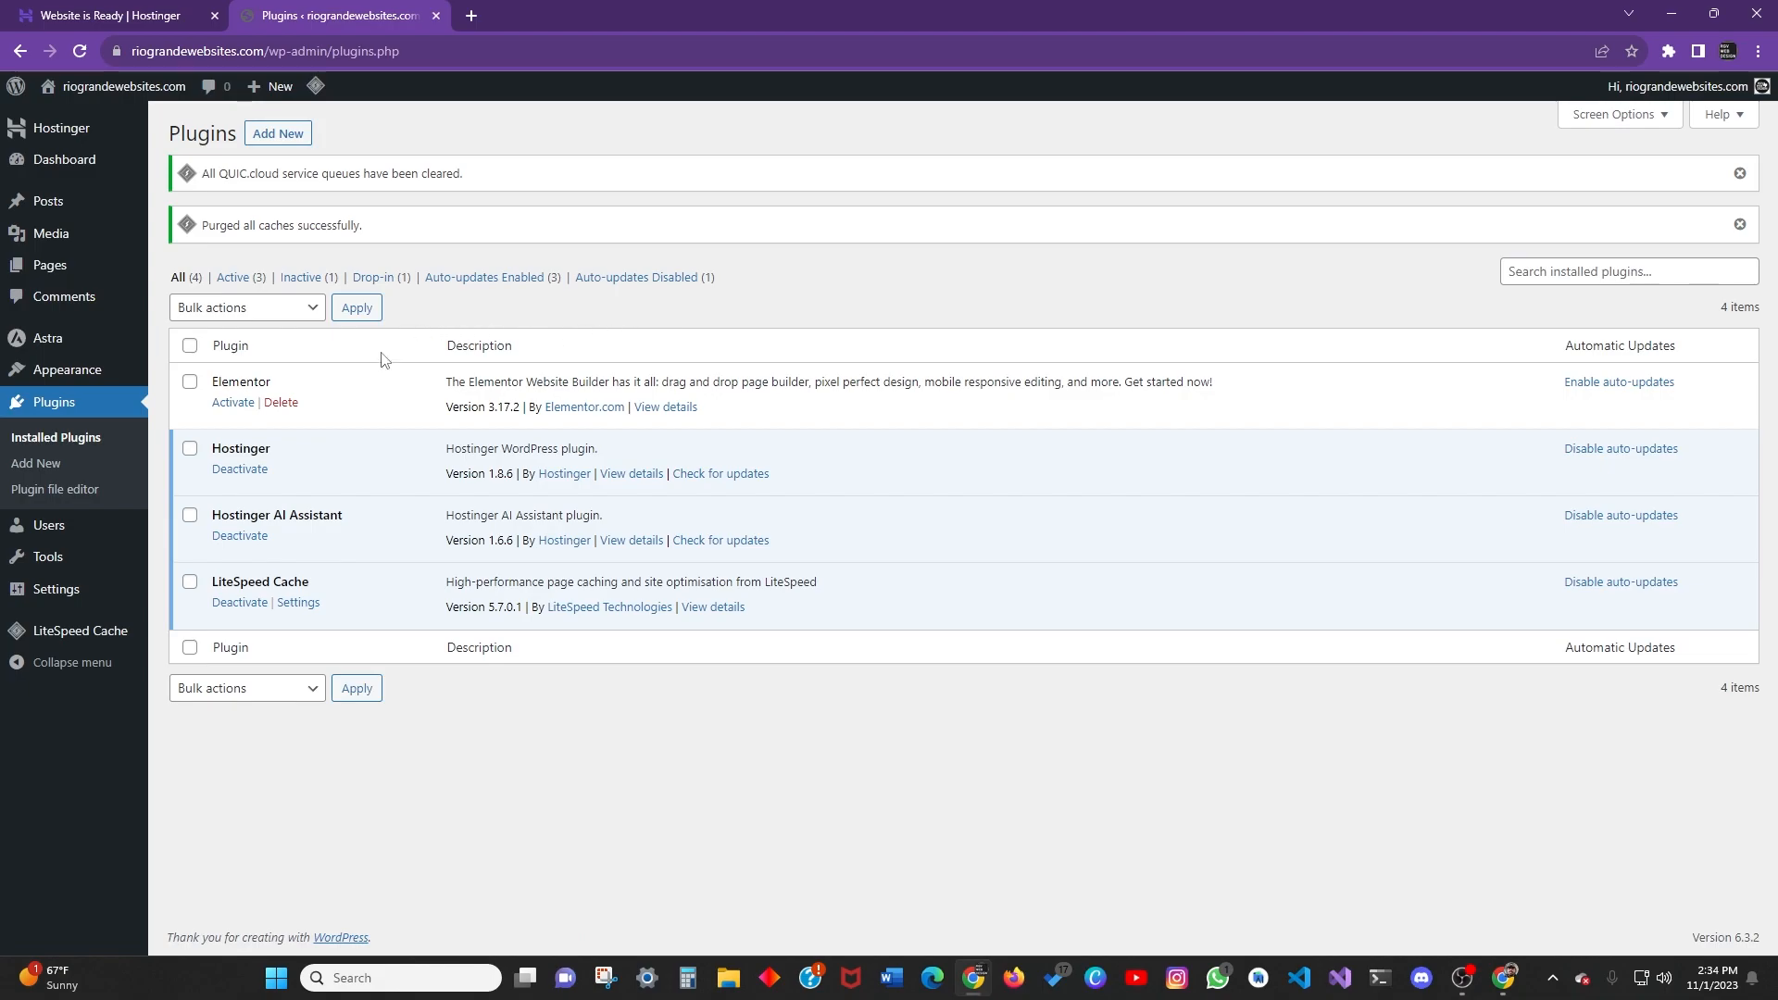
pyautogui.click(53, 490)
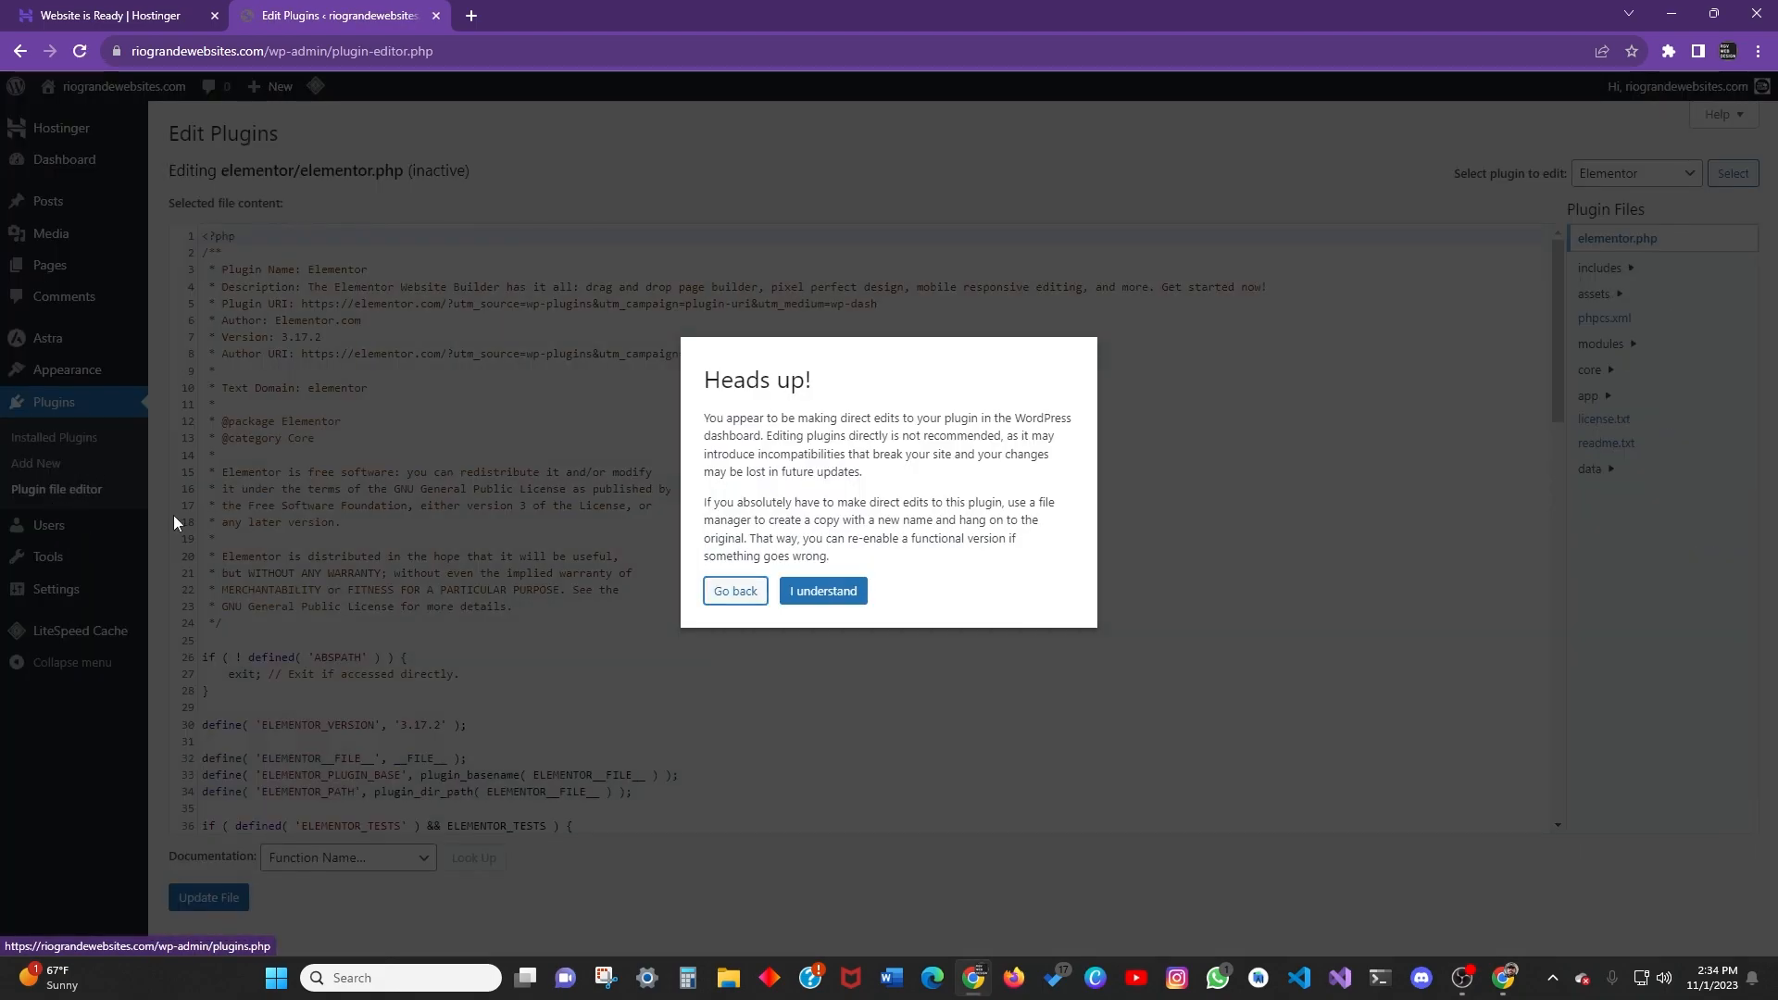
pyautogui.click(817, 594)
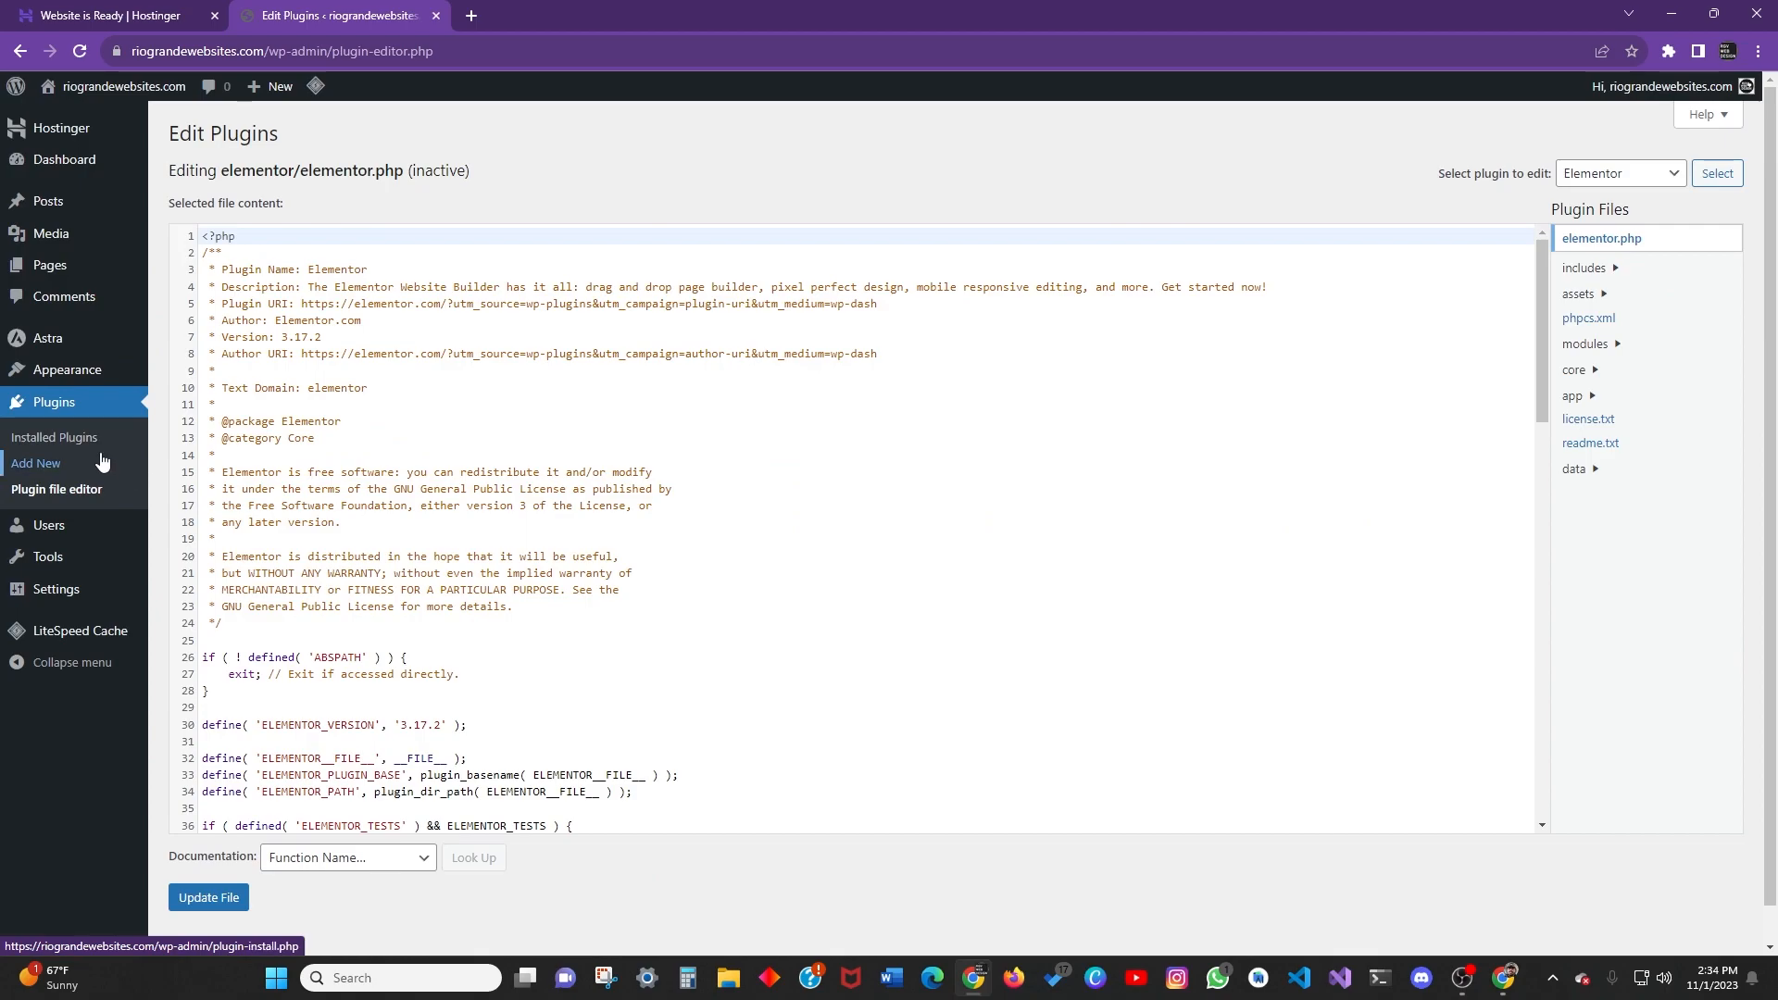
pyautogui.scroll(-8, 498, 511)
pyautogui.scroll(8, 498, 511)
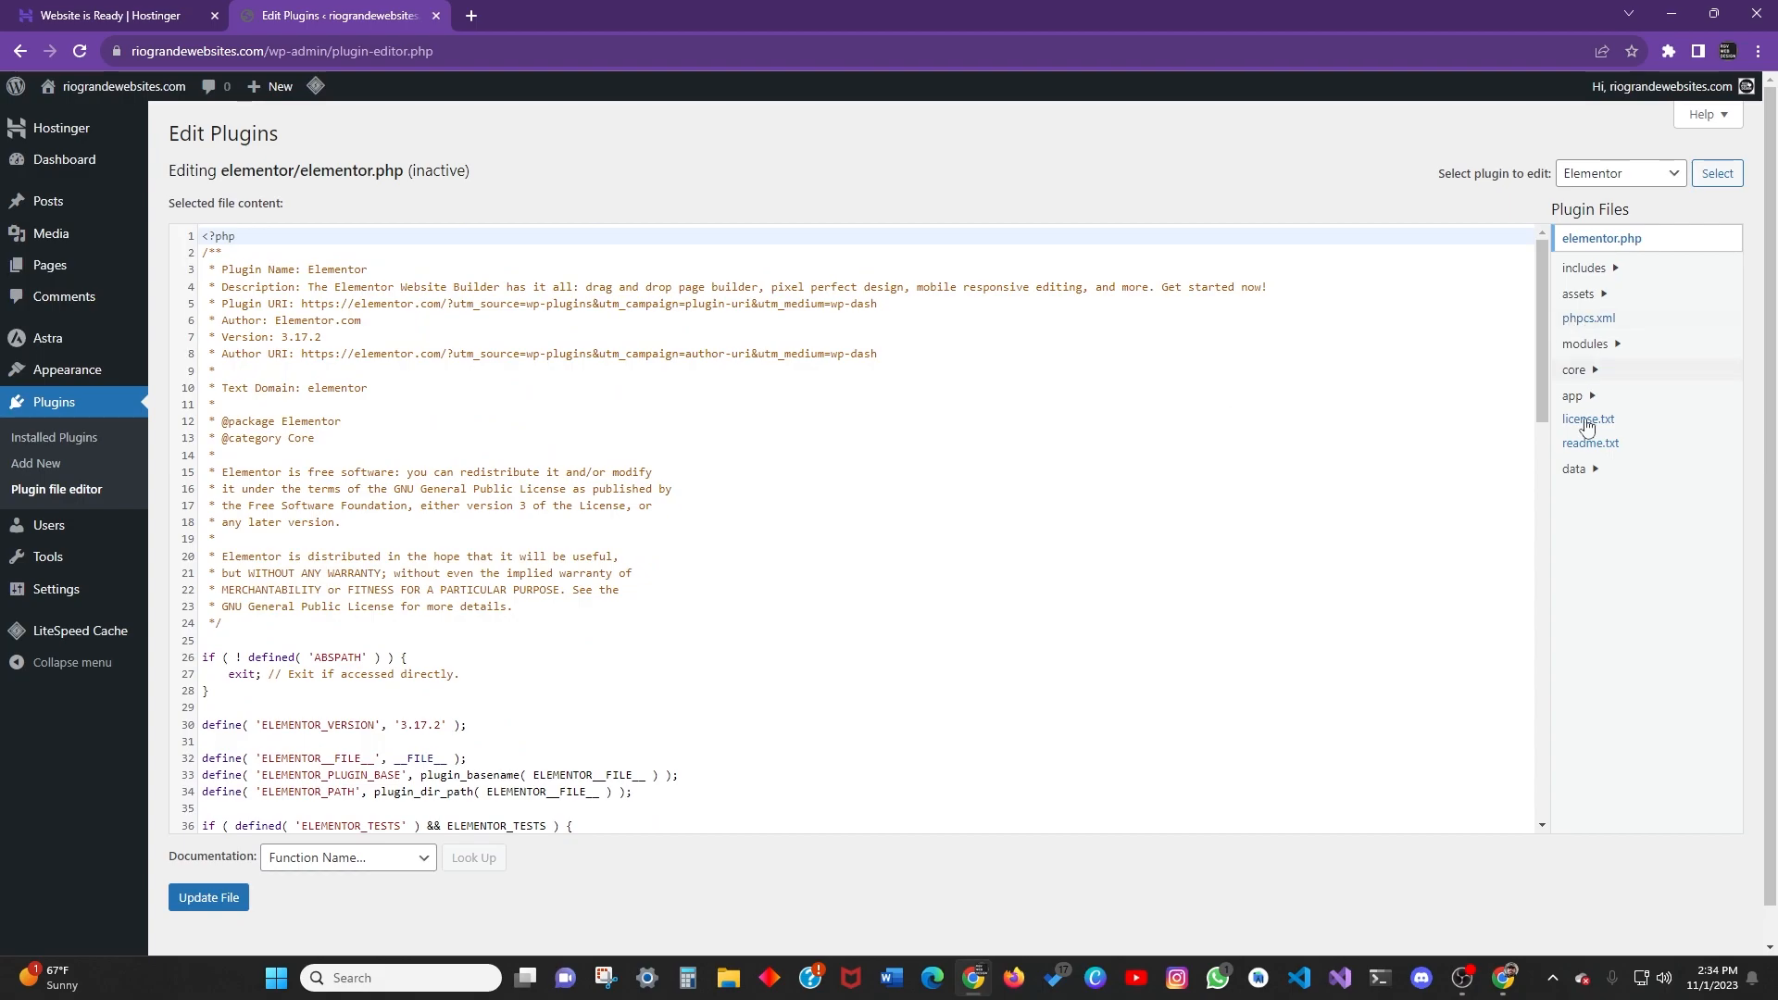
pyautogui.scroll(-18, 300, 276)
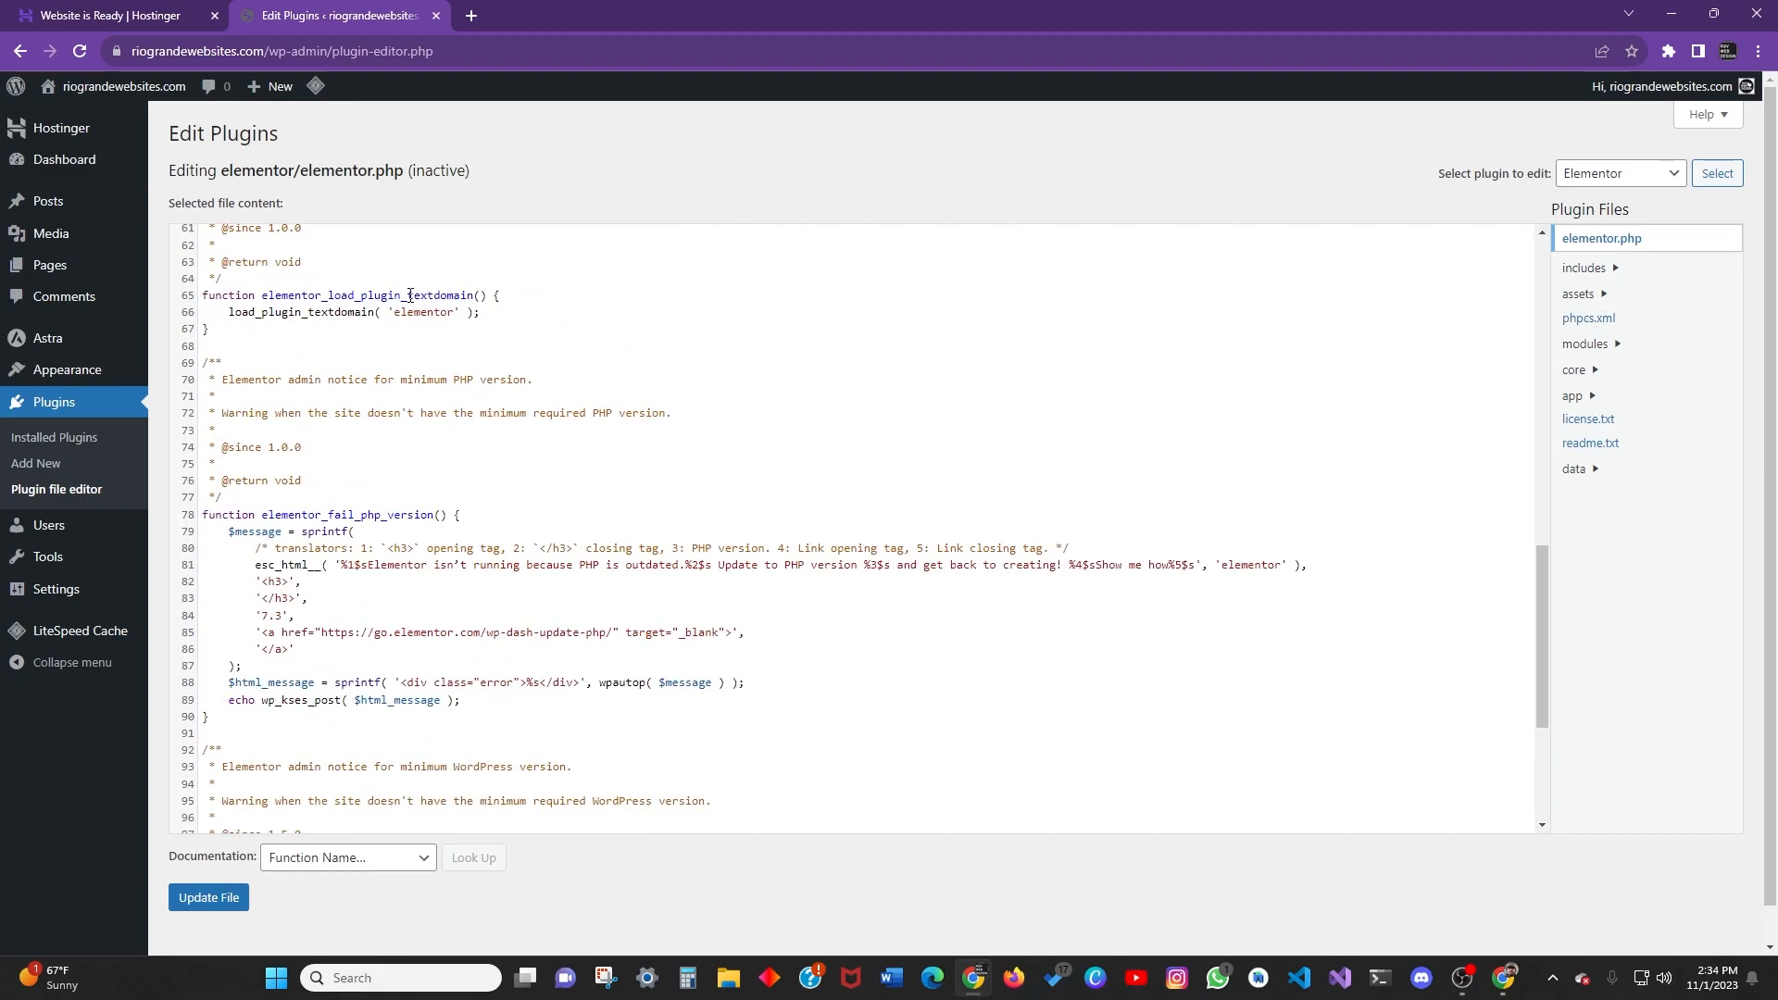
pyautogui.scroll(18, 300, 276)
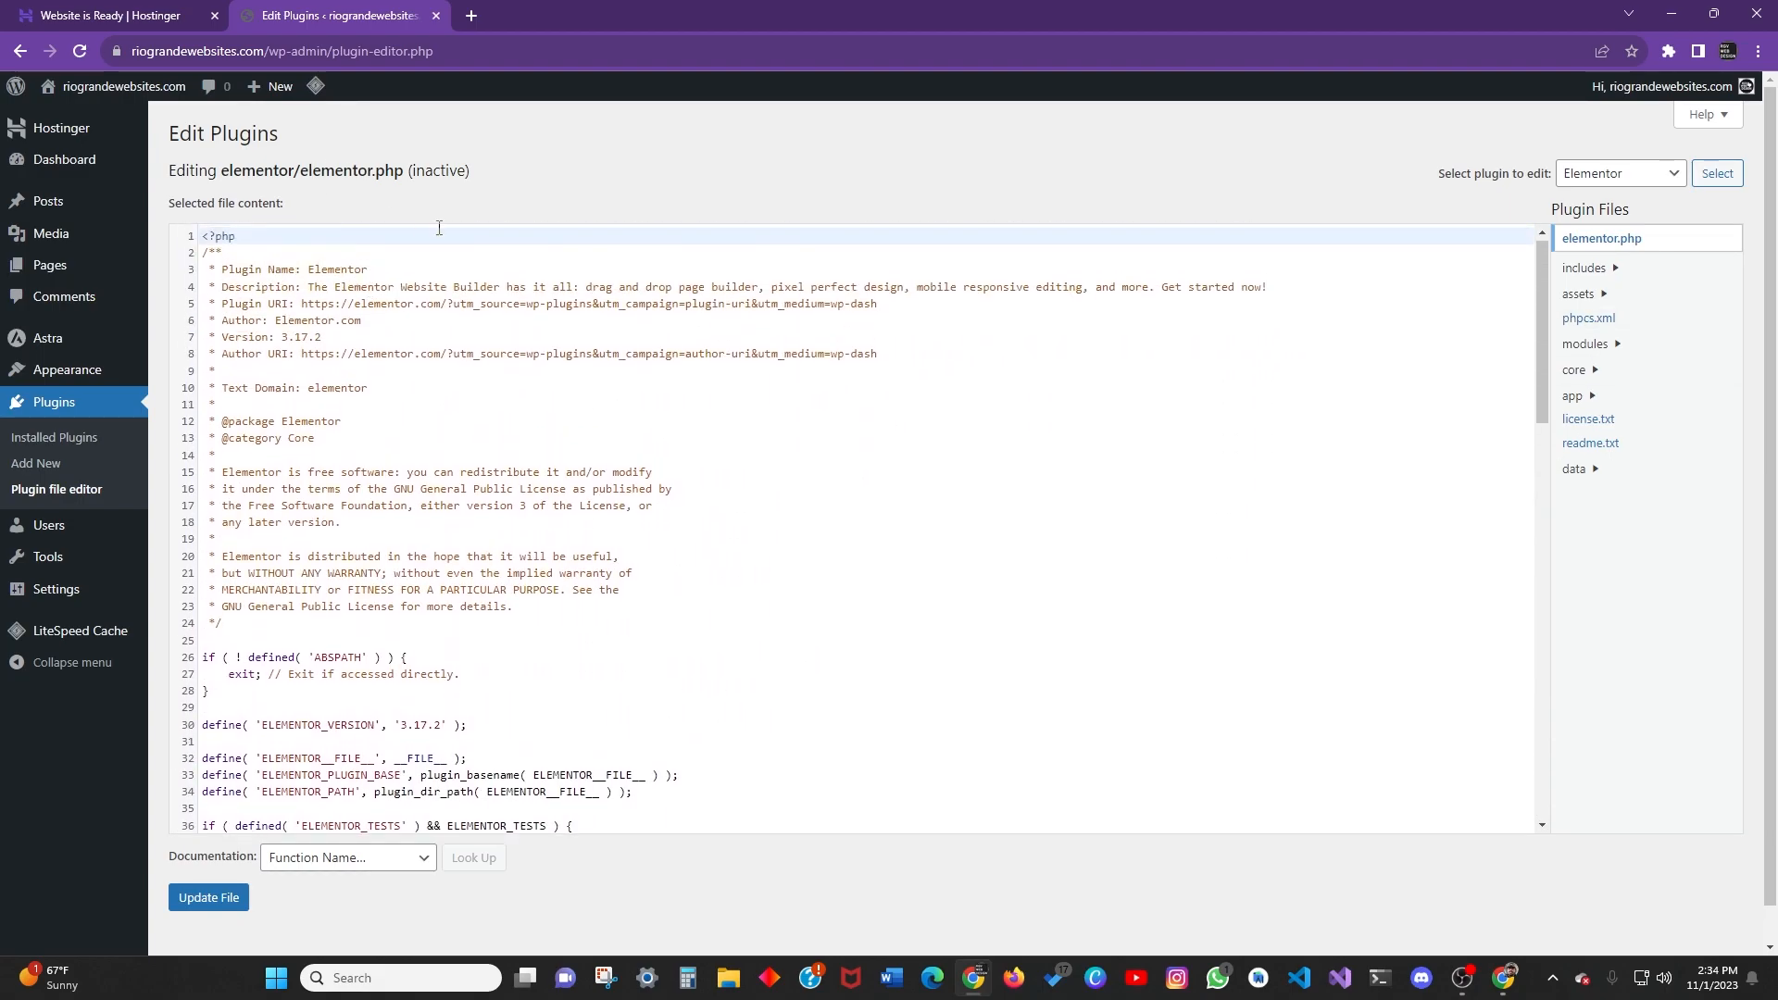
pyautogui.scroll(-13, 423, 398)
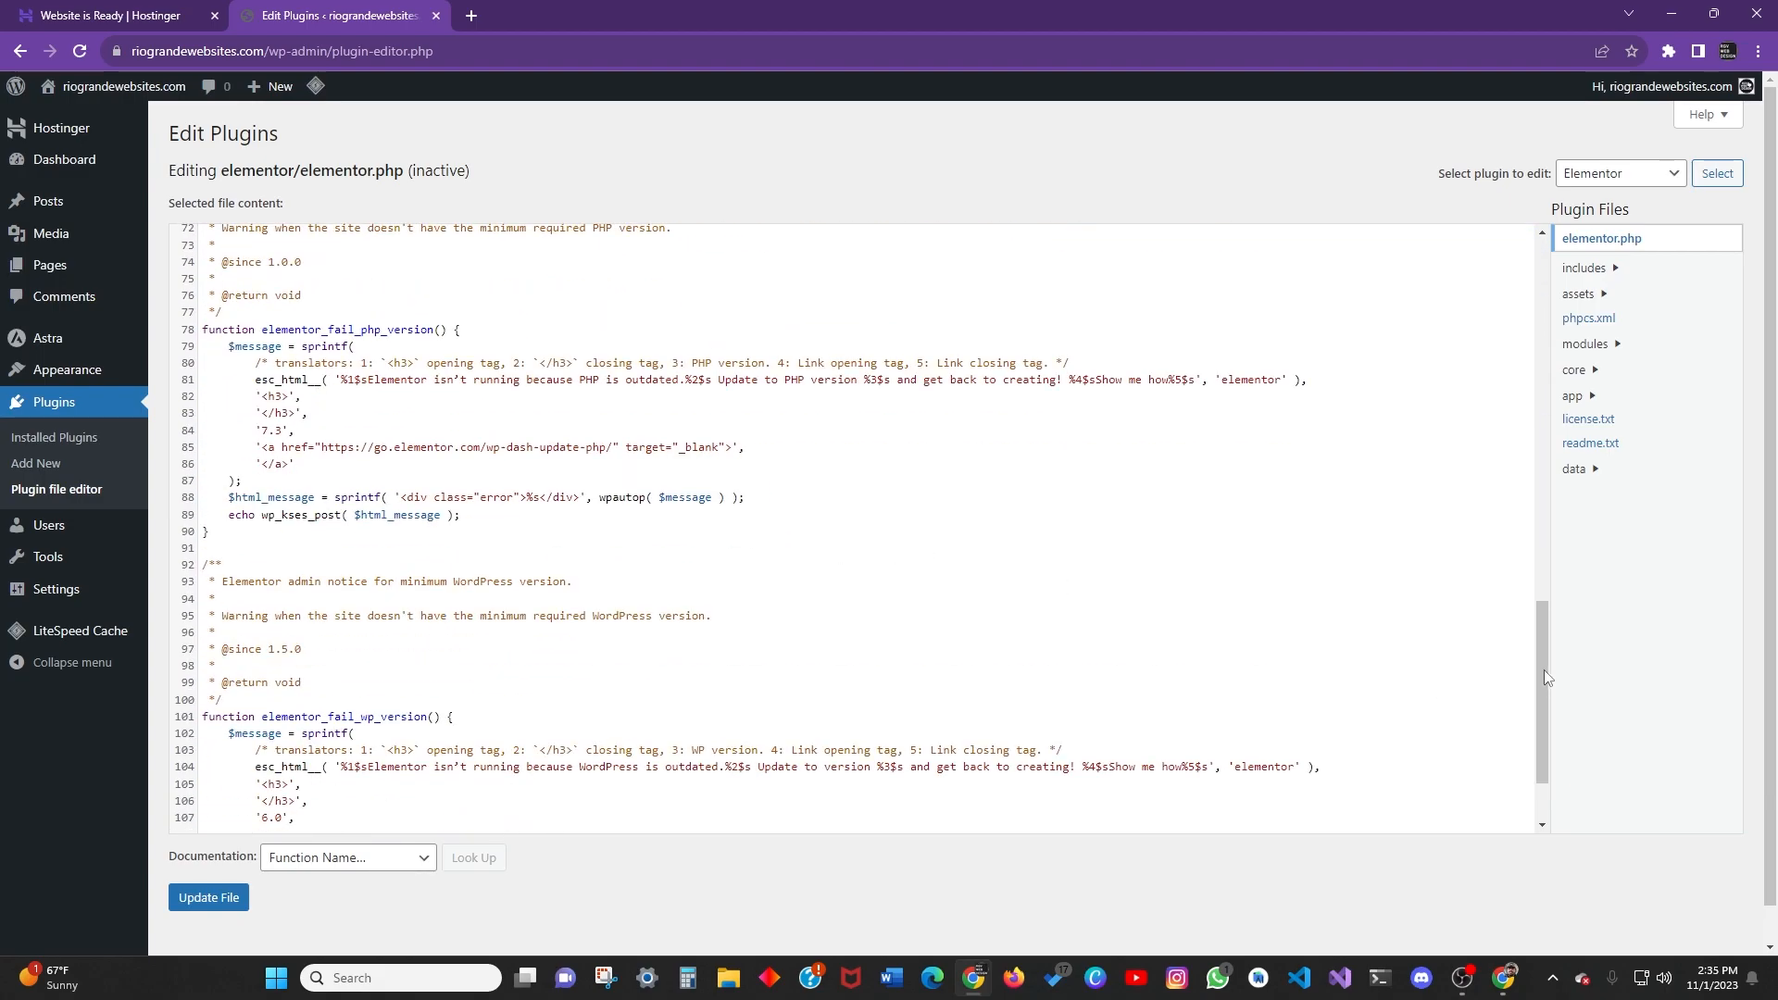
pyautogui.scroll(13, 1542, 676)
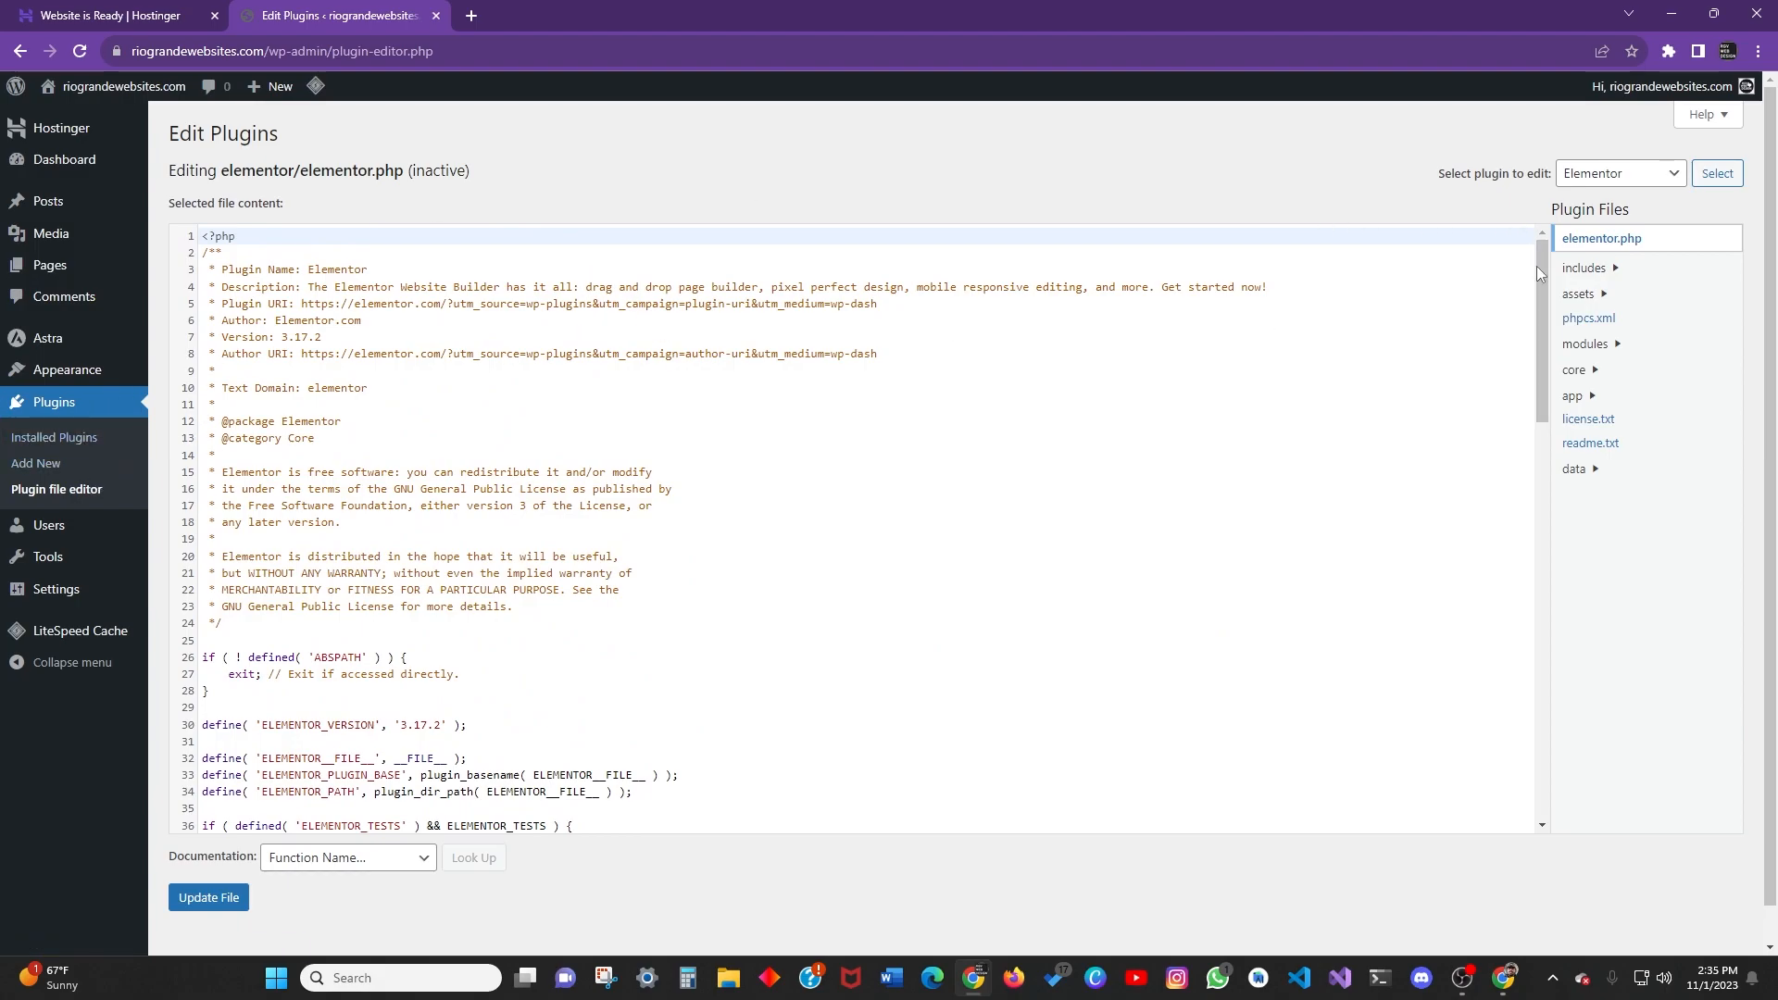
pyautogui.click(53, 441)
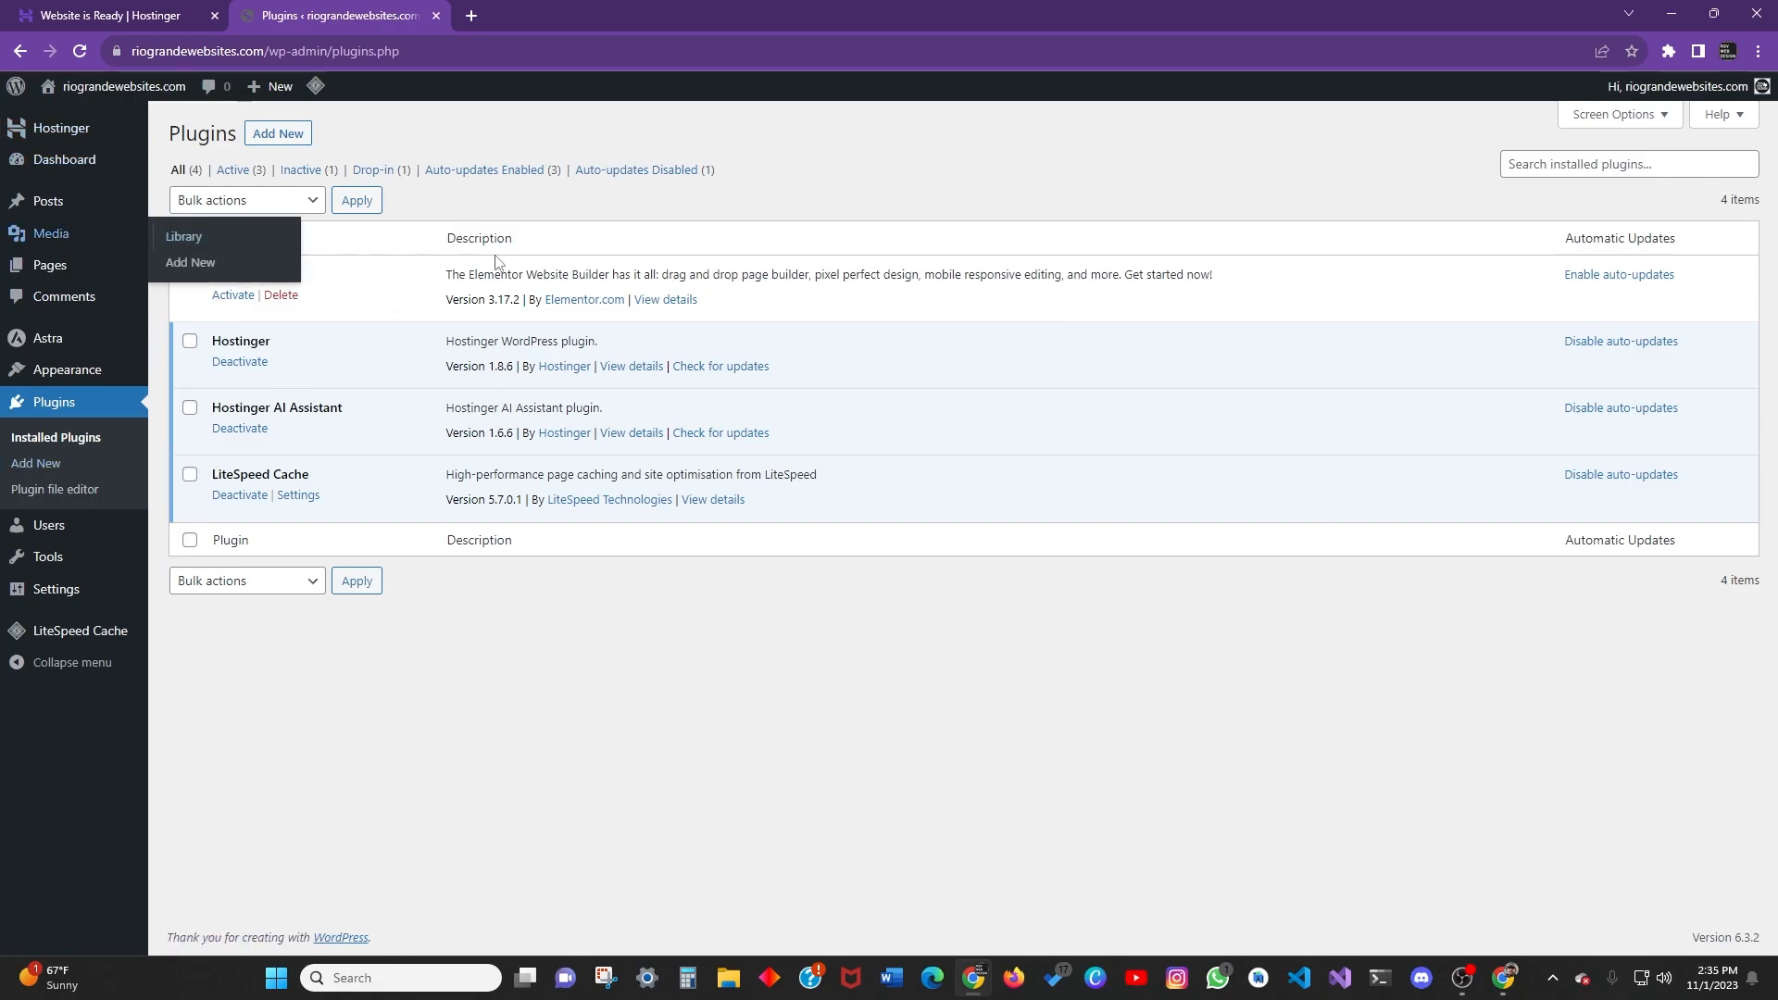
# Open the Users list and check the Change role and Bulk actions dropdowns, leaving both unchanged.
pyautogui.click(54, 525)
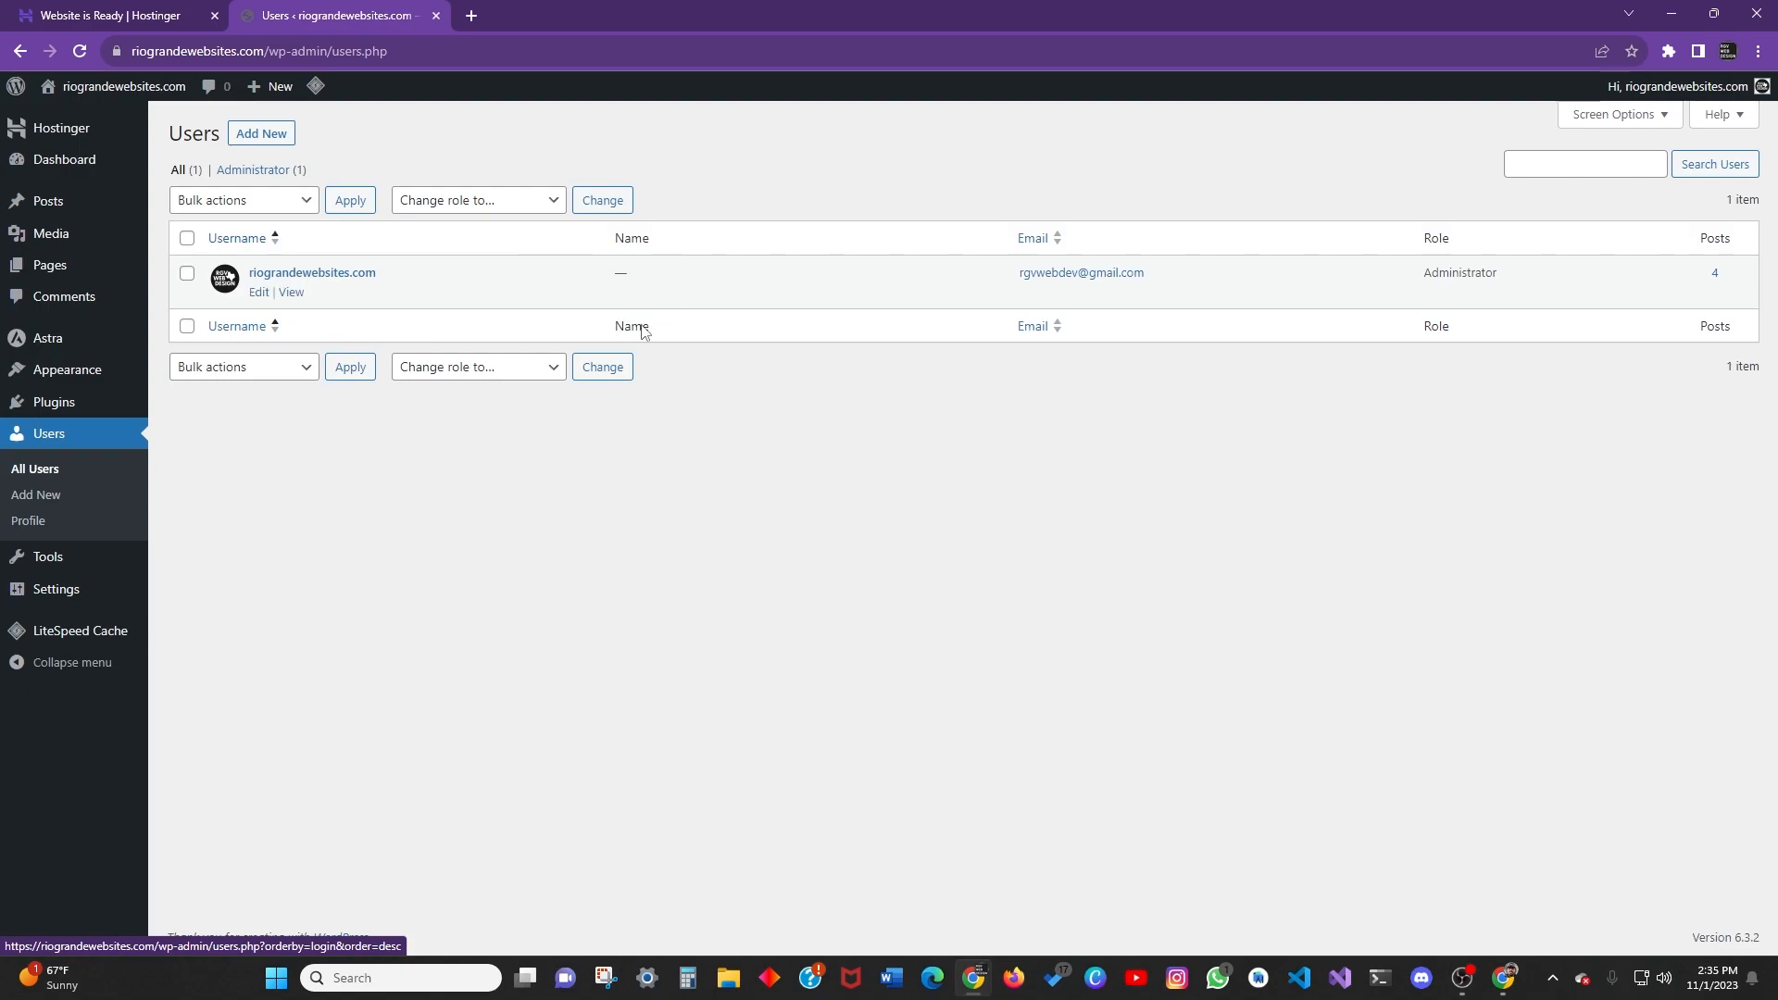
pyautogui.click(493, 205)
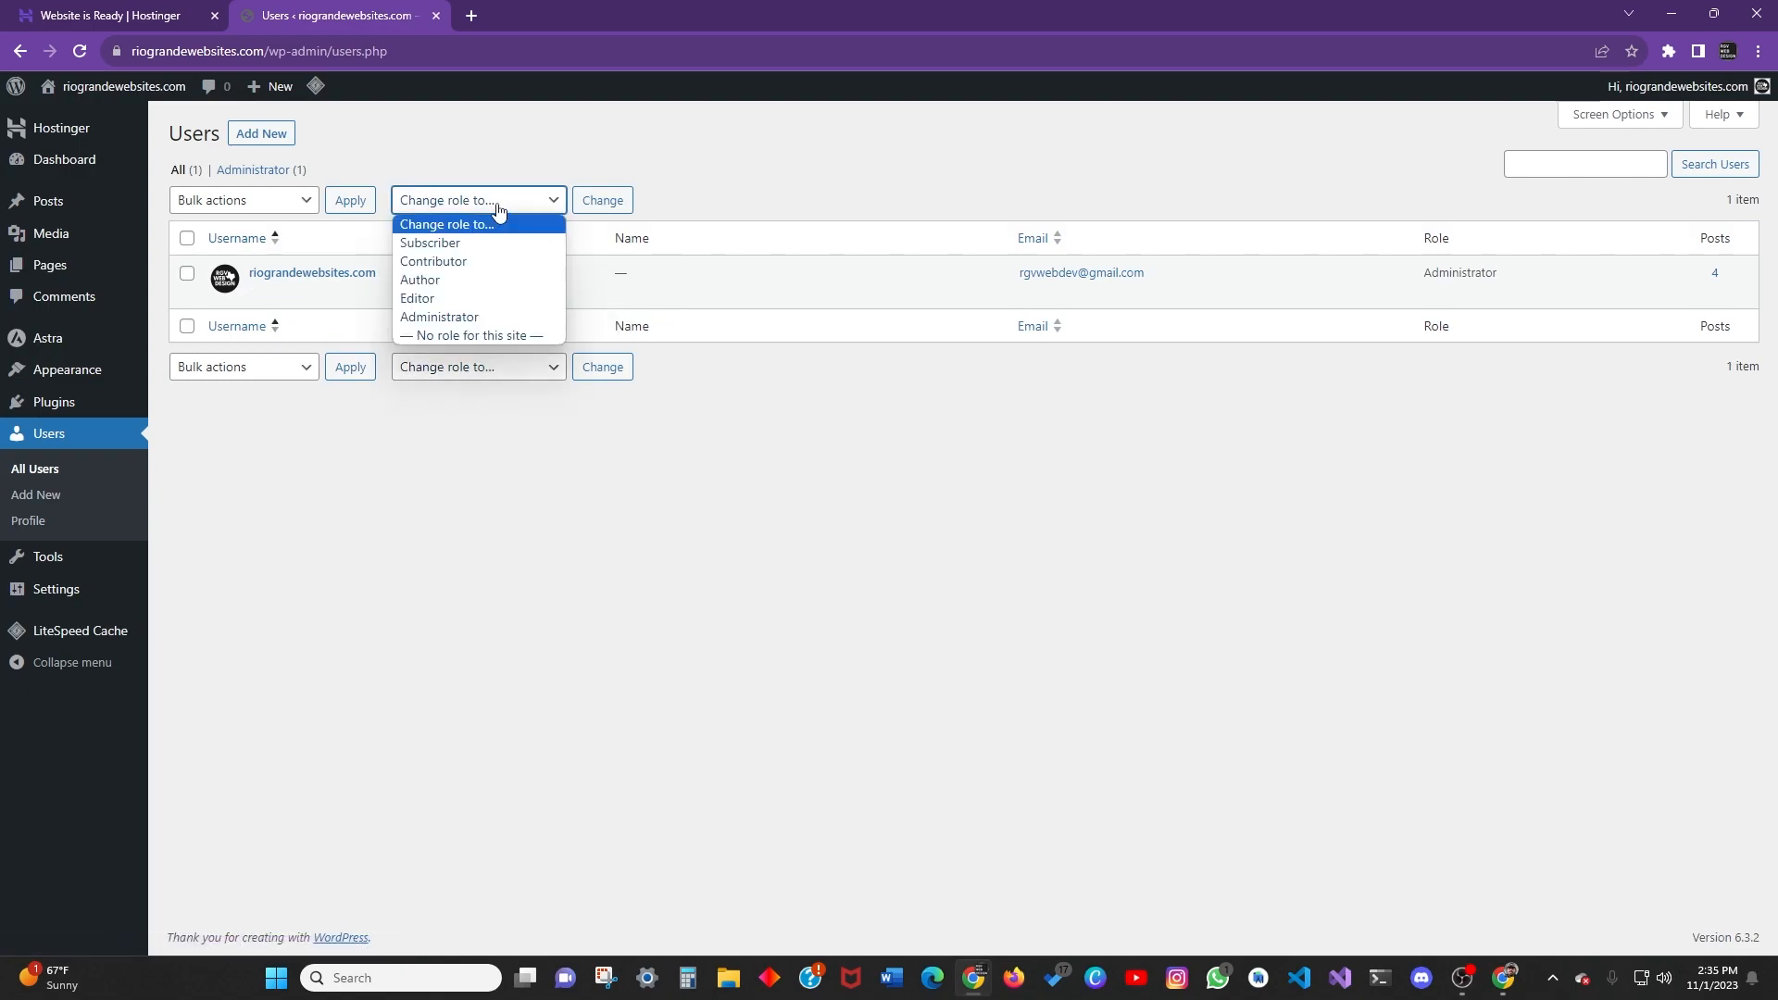
pyautogui.press('Escape')
pyautogui.click(187, 274)
pyautogui.click(428, 204)
pyautogui.click(487, 130)
pyautogui.click(245, 200)
pyautogui.click(401, 150)
pyautogui.click(187, 239)
pyautogui.click(243, 200)
pyautogui.click(391, 143)
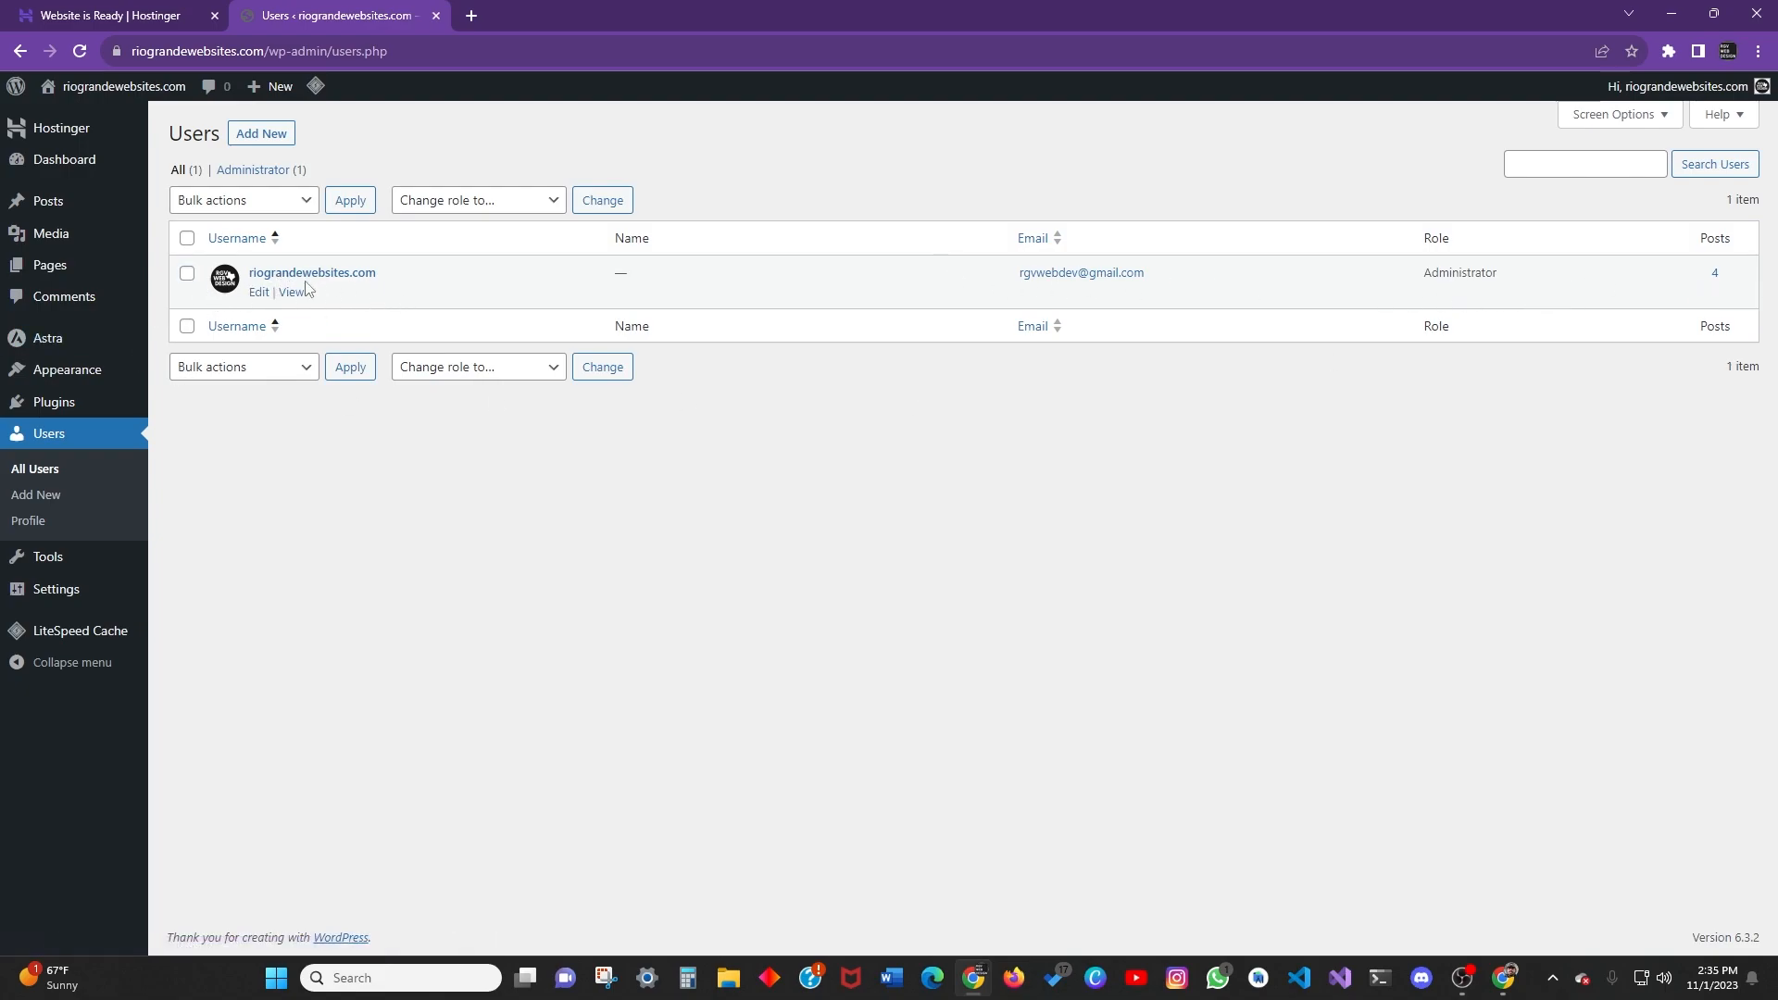
# Start a new user, touching the username and website fields but leaving them empty.
pyautogui.click(277, 136)
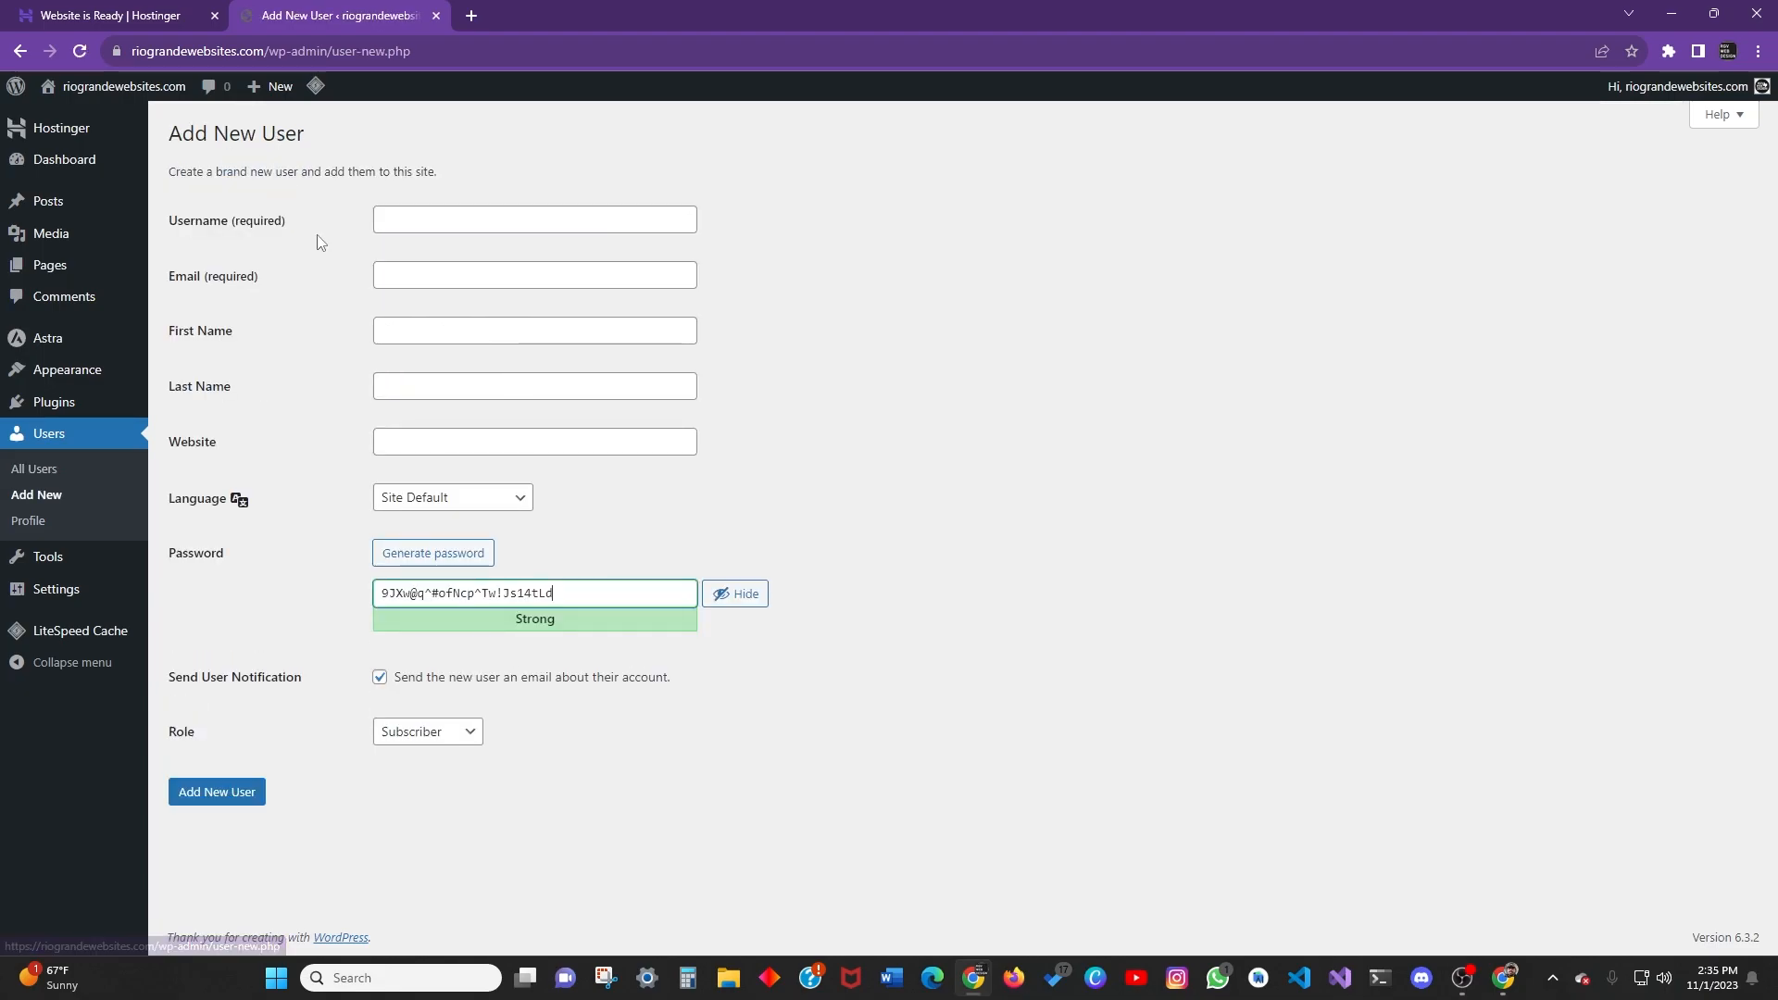
pyautogui.click(453, 226)
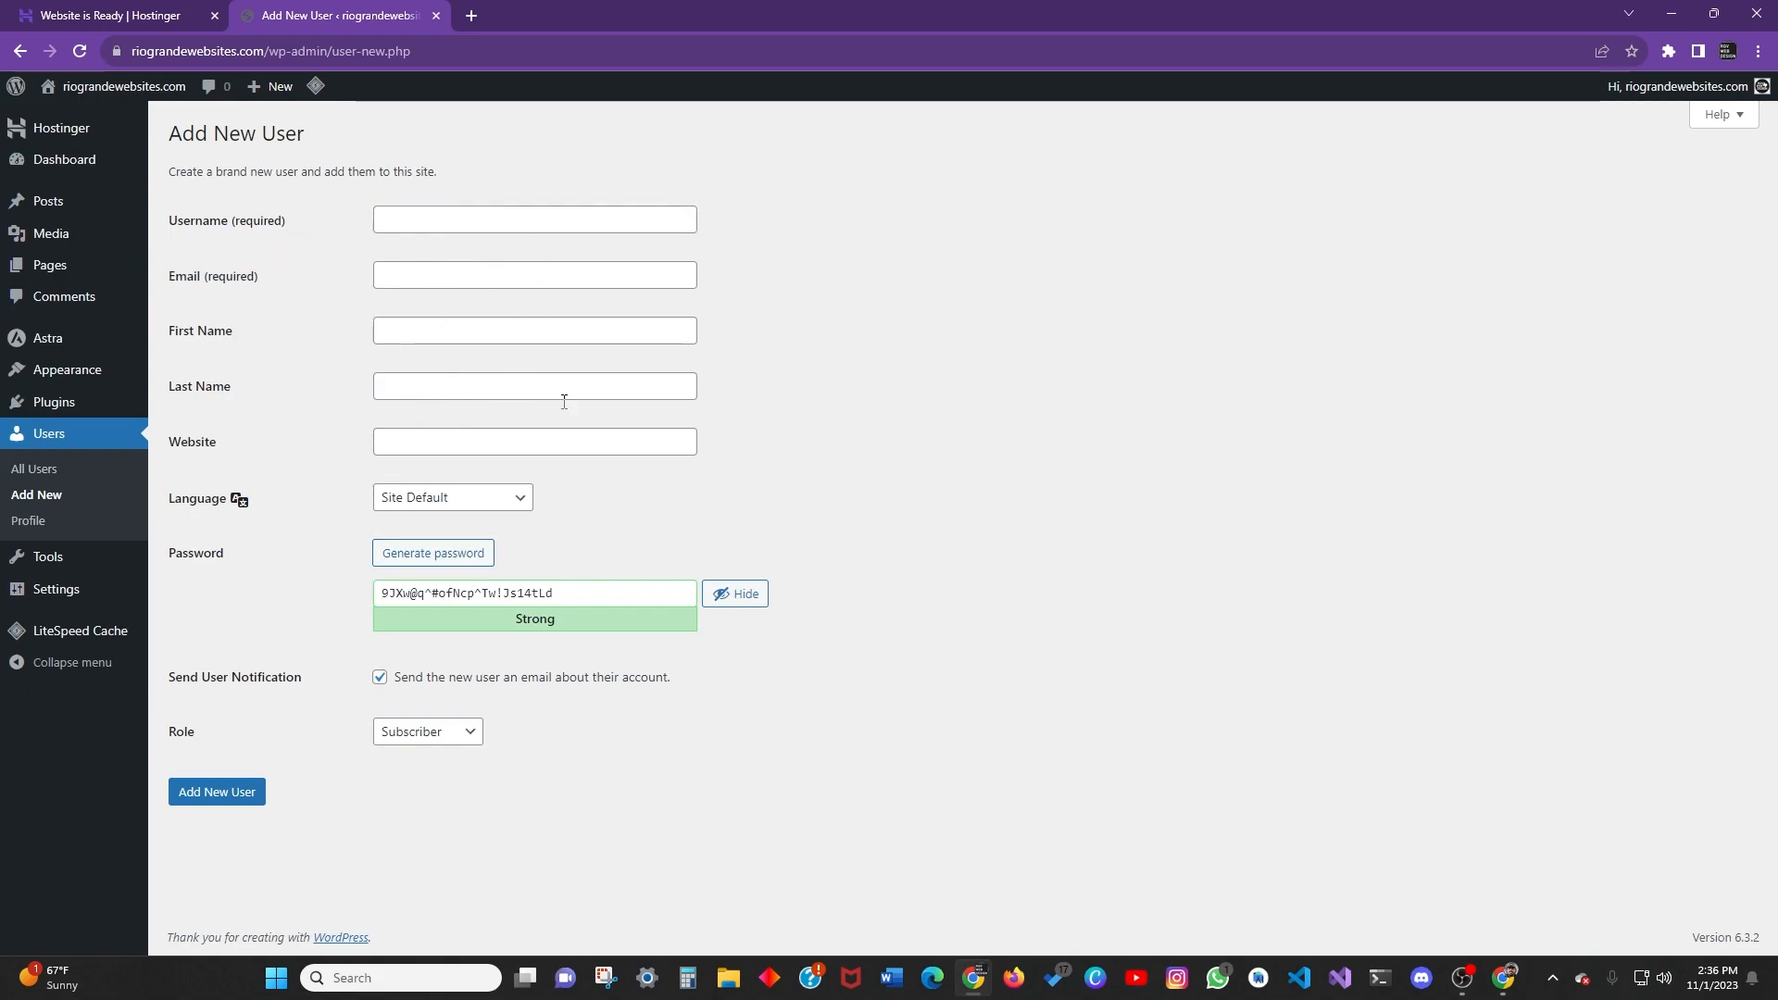
pyautogui.click(413, 444)
pyautogui.click(180, 452)
pyautogui.click(419, 447)
pyautogui.click(945, 447)
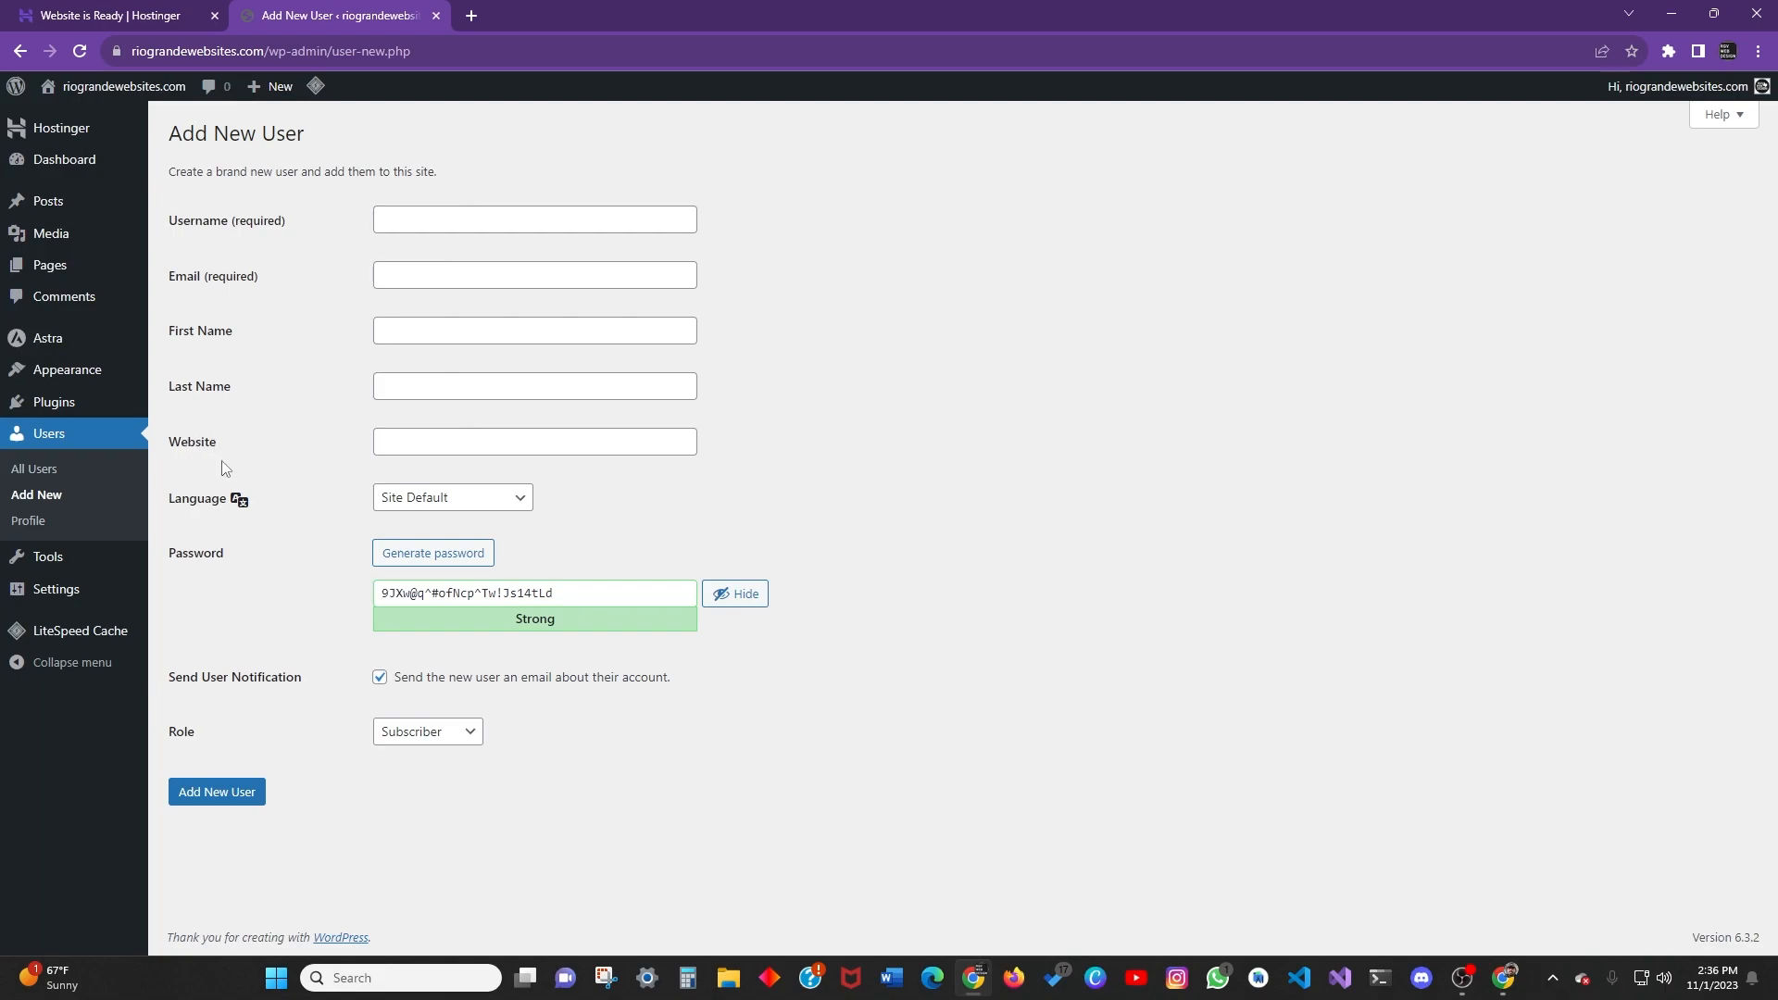
pyautogui.click(442, 451)
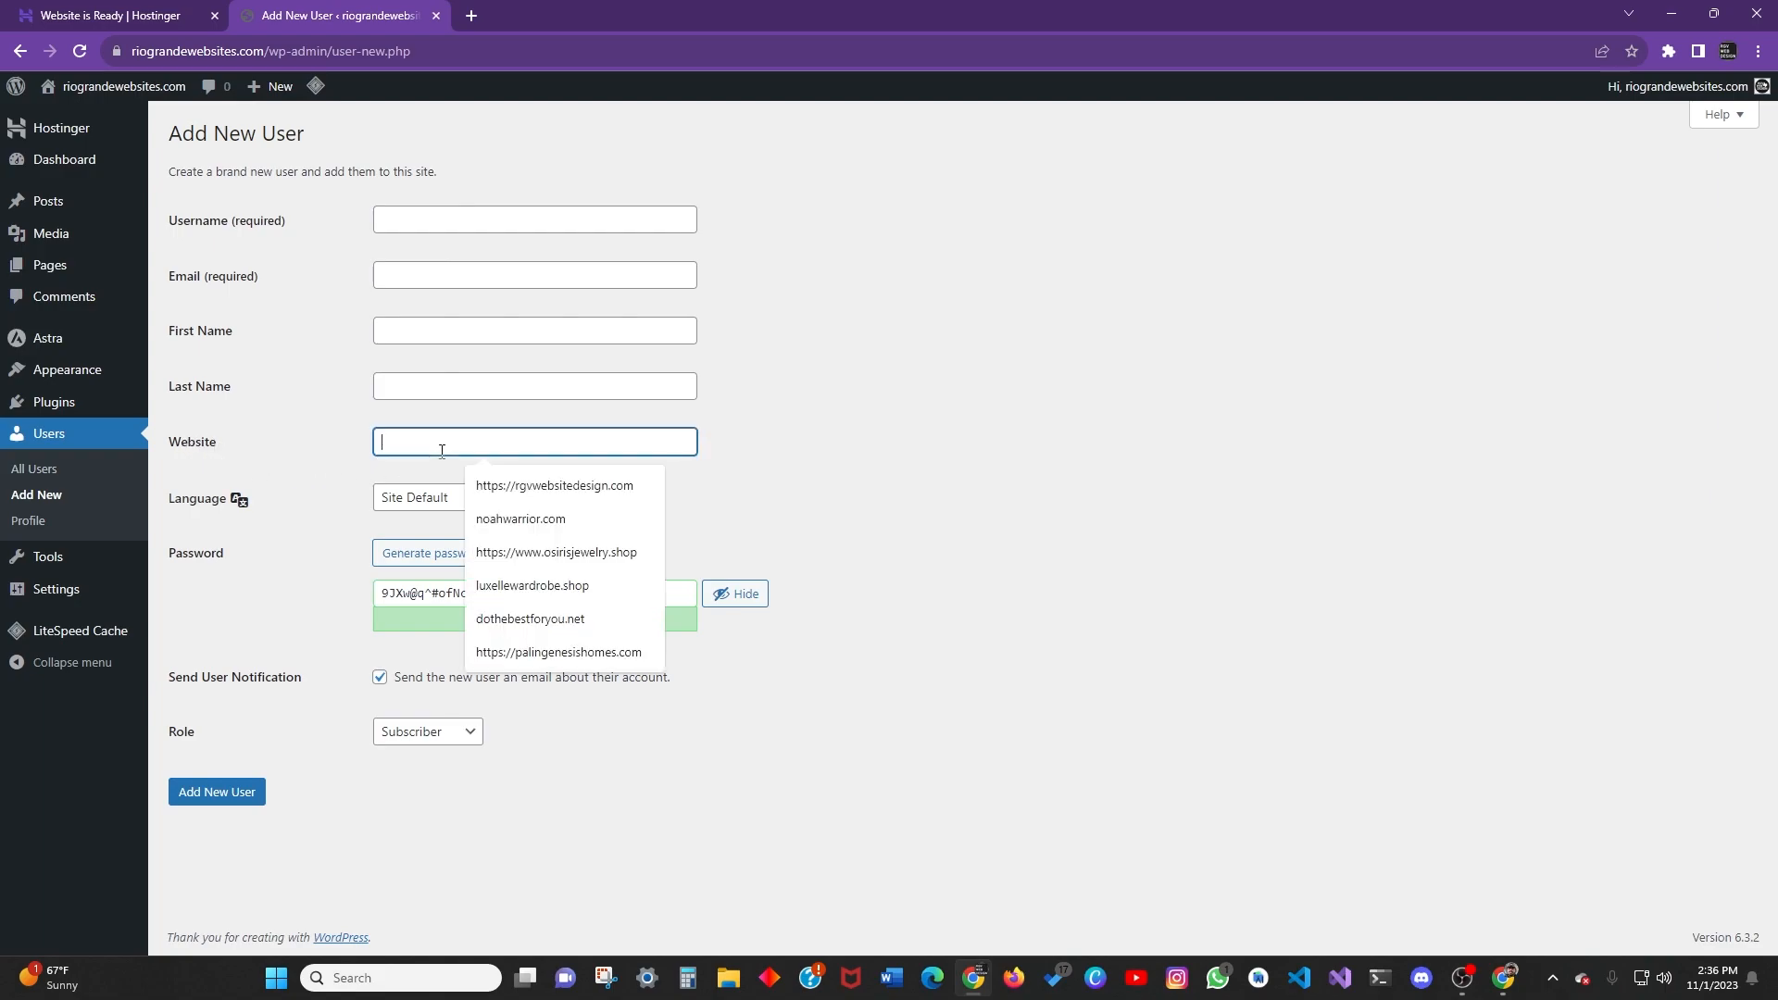
pyautogui.click(209, 460)
# Keep the new user's language at Site Default and delete the generated password.
pyautogui.click(518, 500)
pyautogui.click(407, 519)
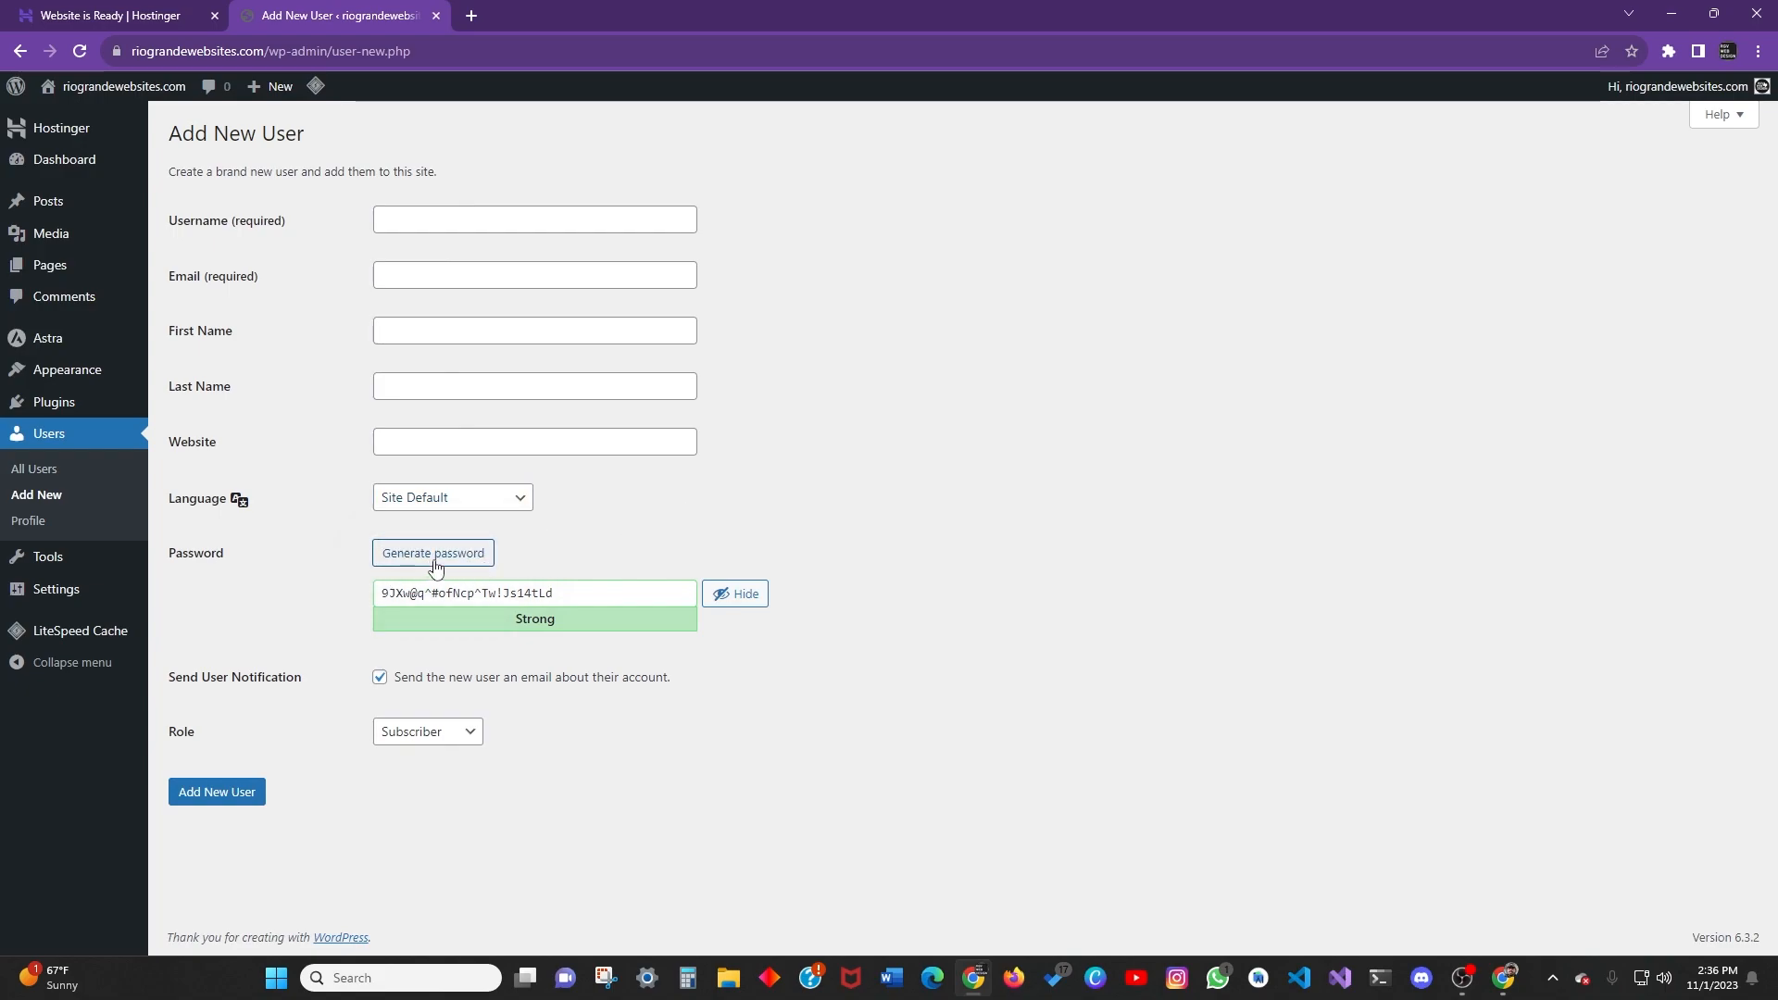
pyautogui.moveTo(675, 591); pyautogui.dragTo(215, 614)
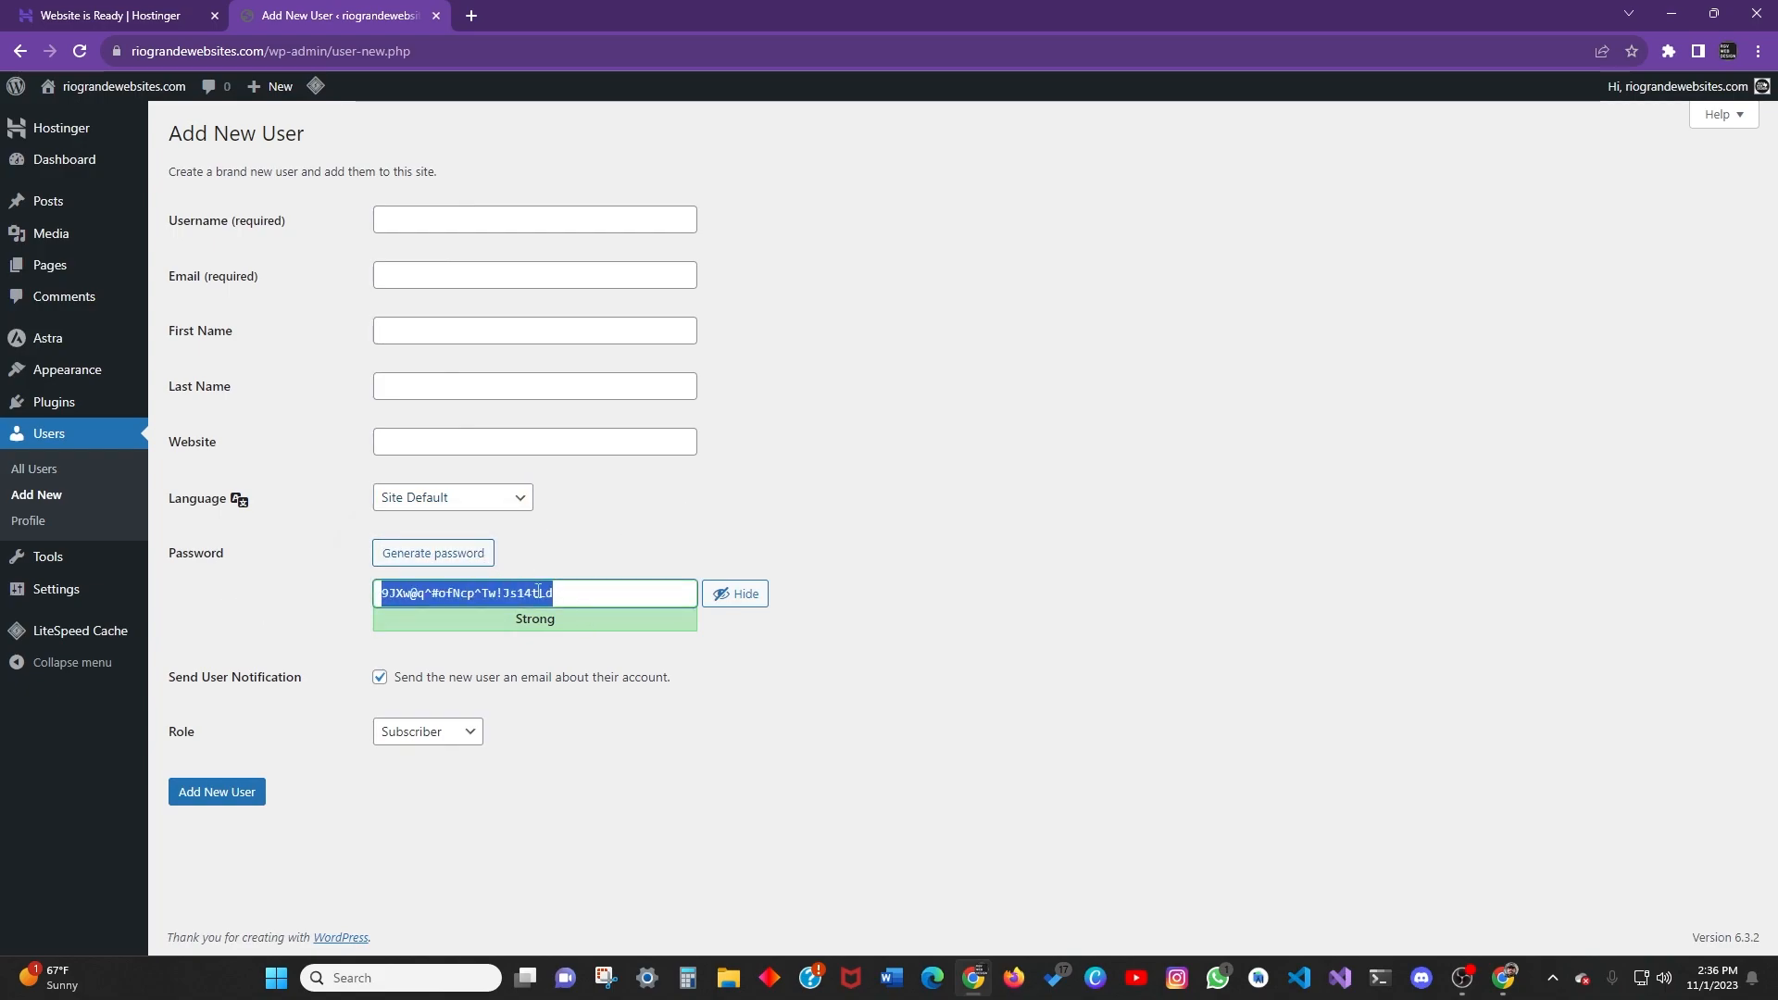
pyautogui.press('BackSpace')
# Browse the Role options from Subscriber to Administrator, leaving it at Subscriber without submitting.
pyautogui.click(421, 732)
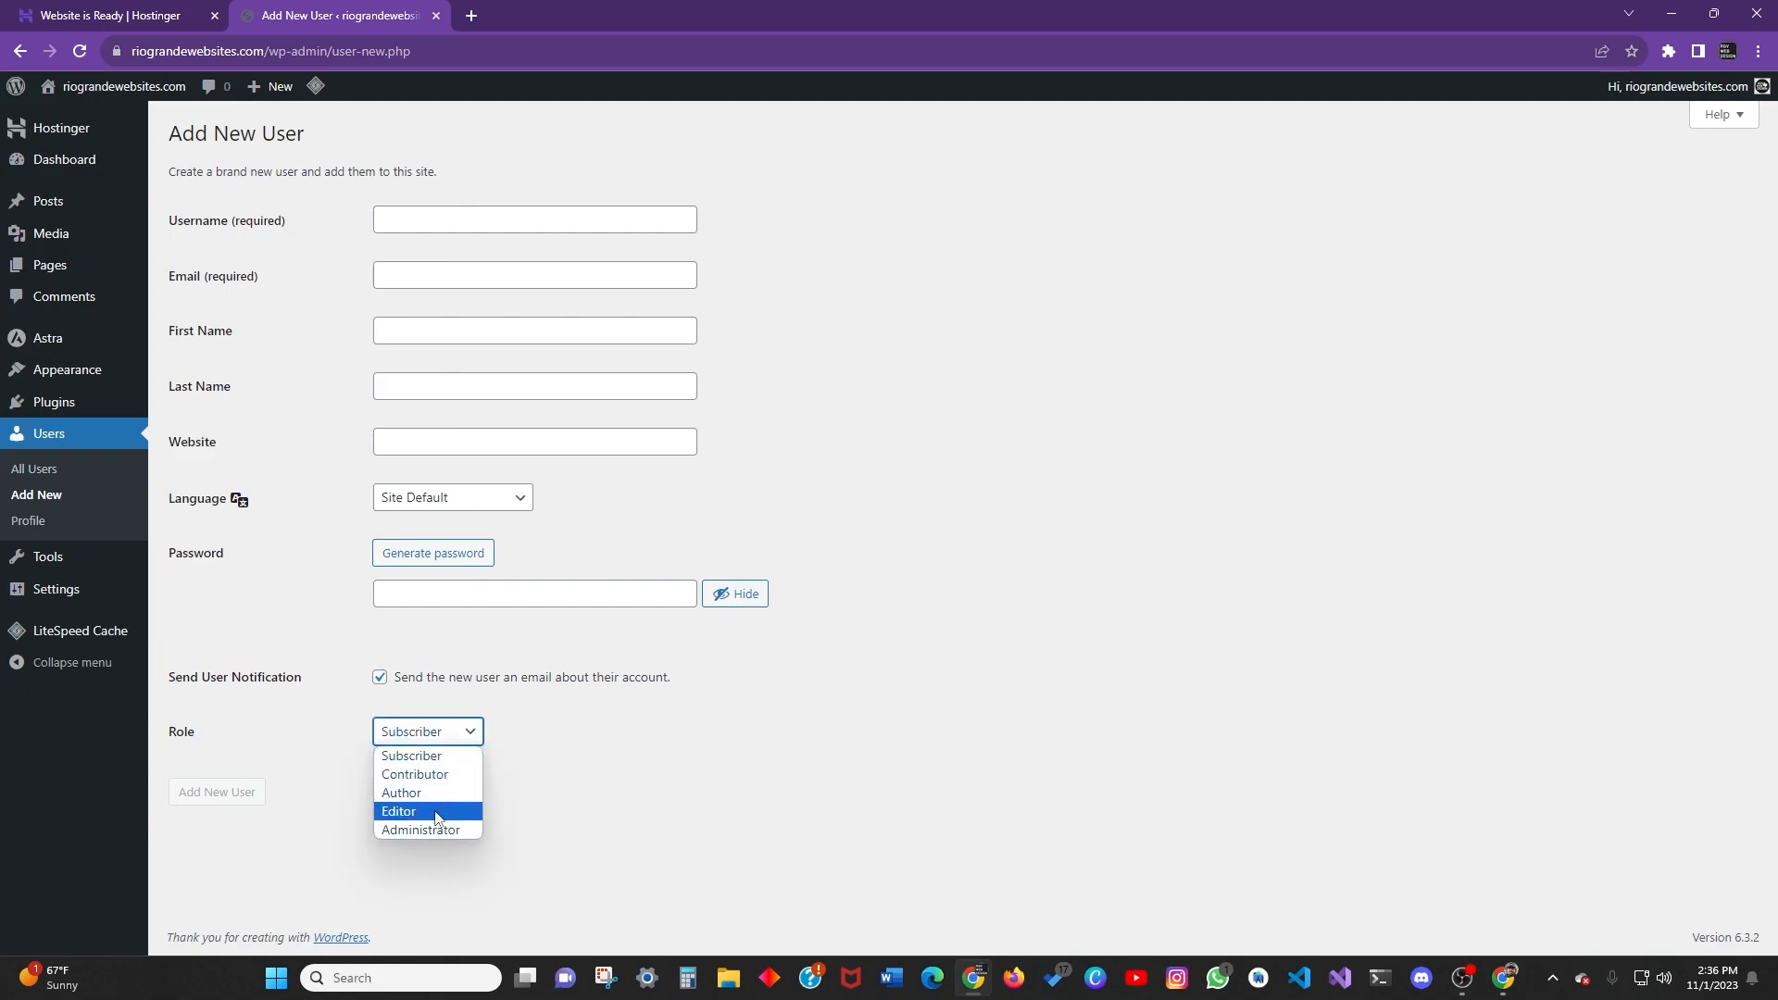
pyautogui.click(614, 755)
pyautogui.click(445, 732)
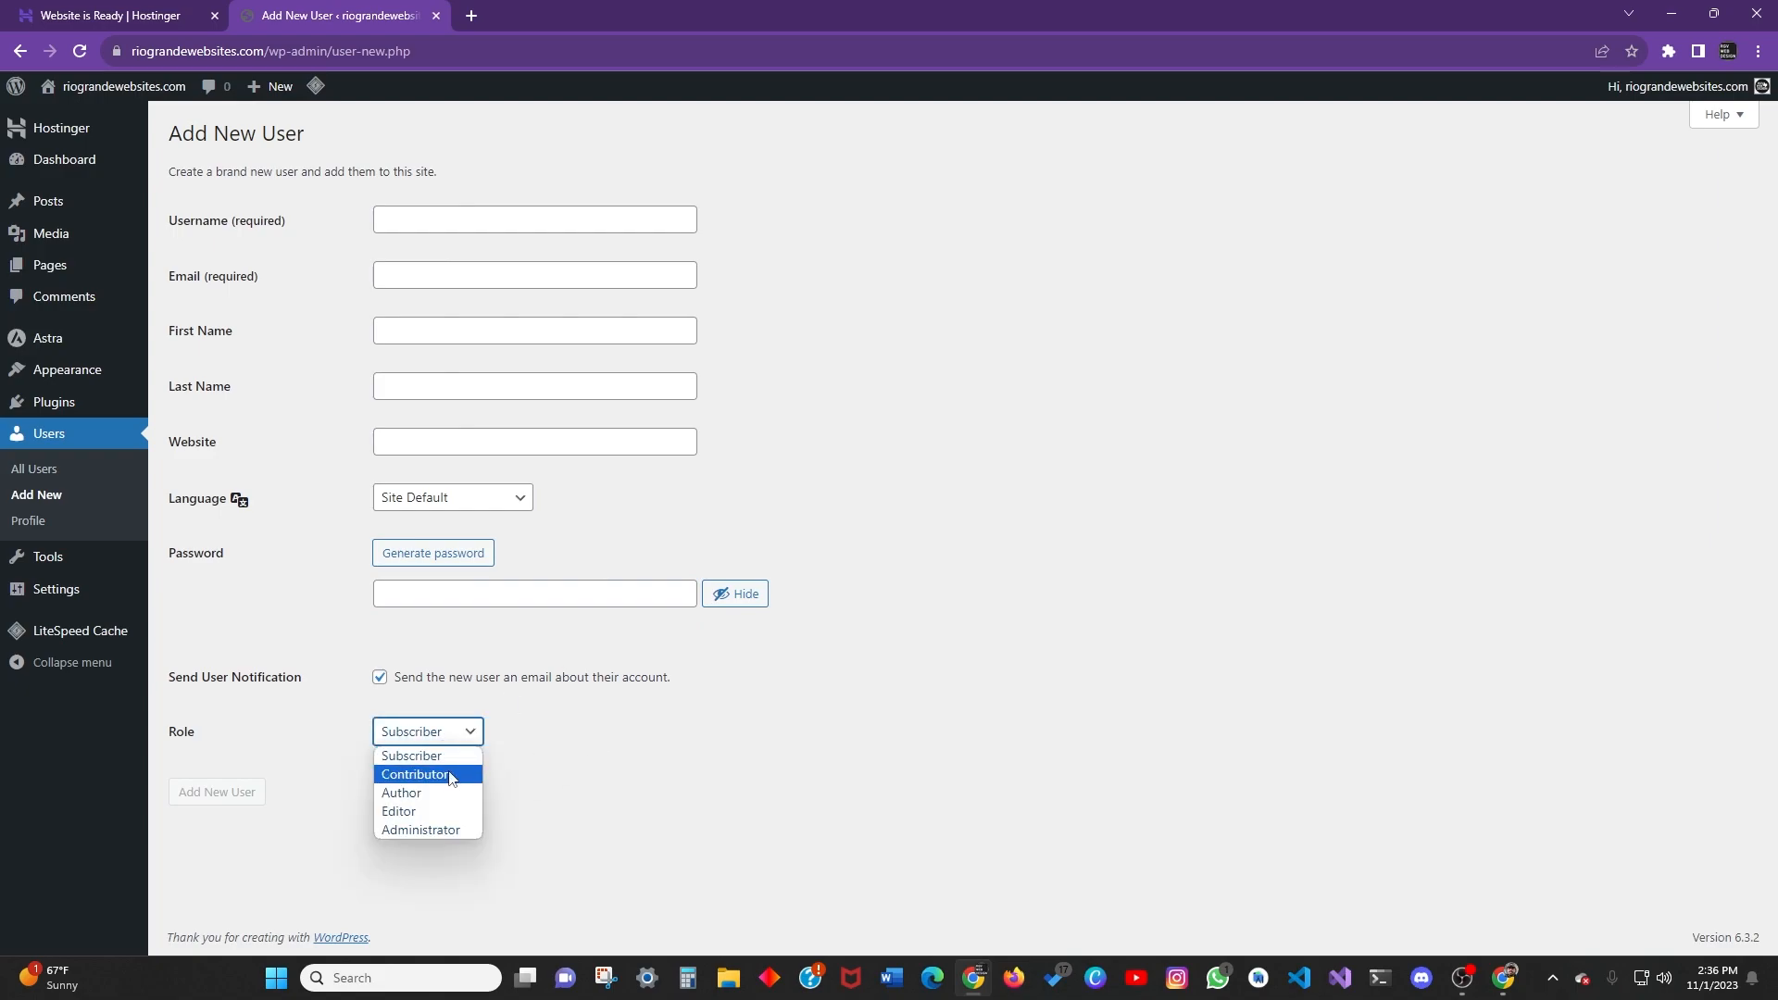
pyautogui.click(448, 757)
pyautogui.click(448, 737)
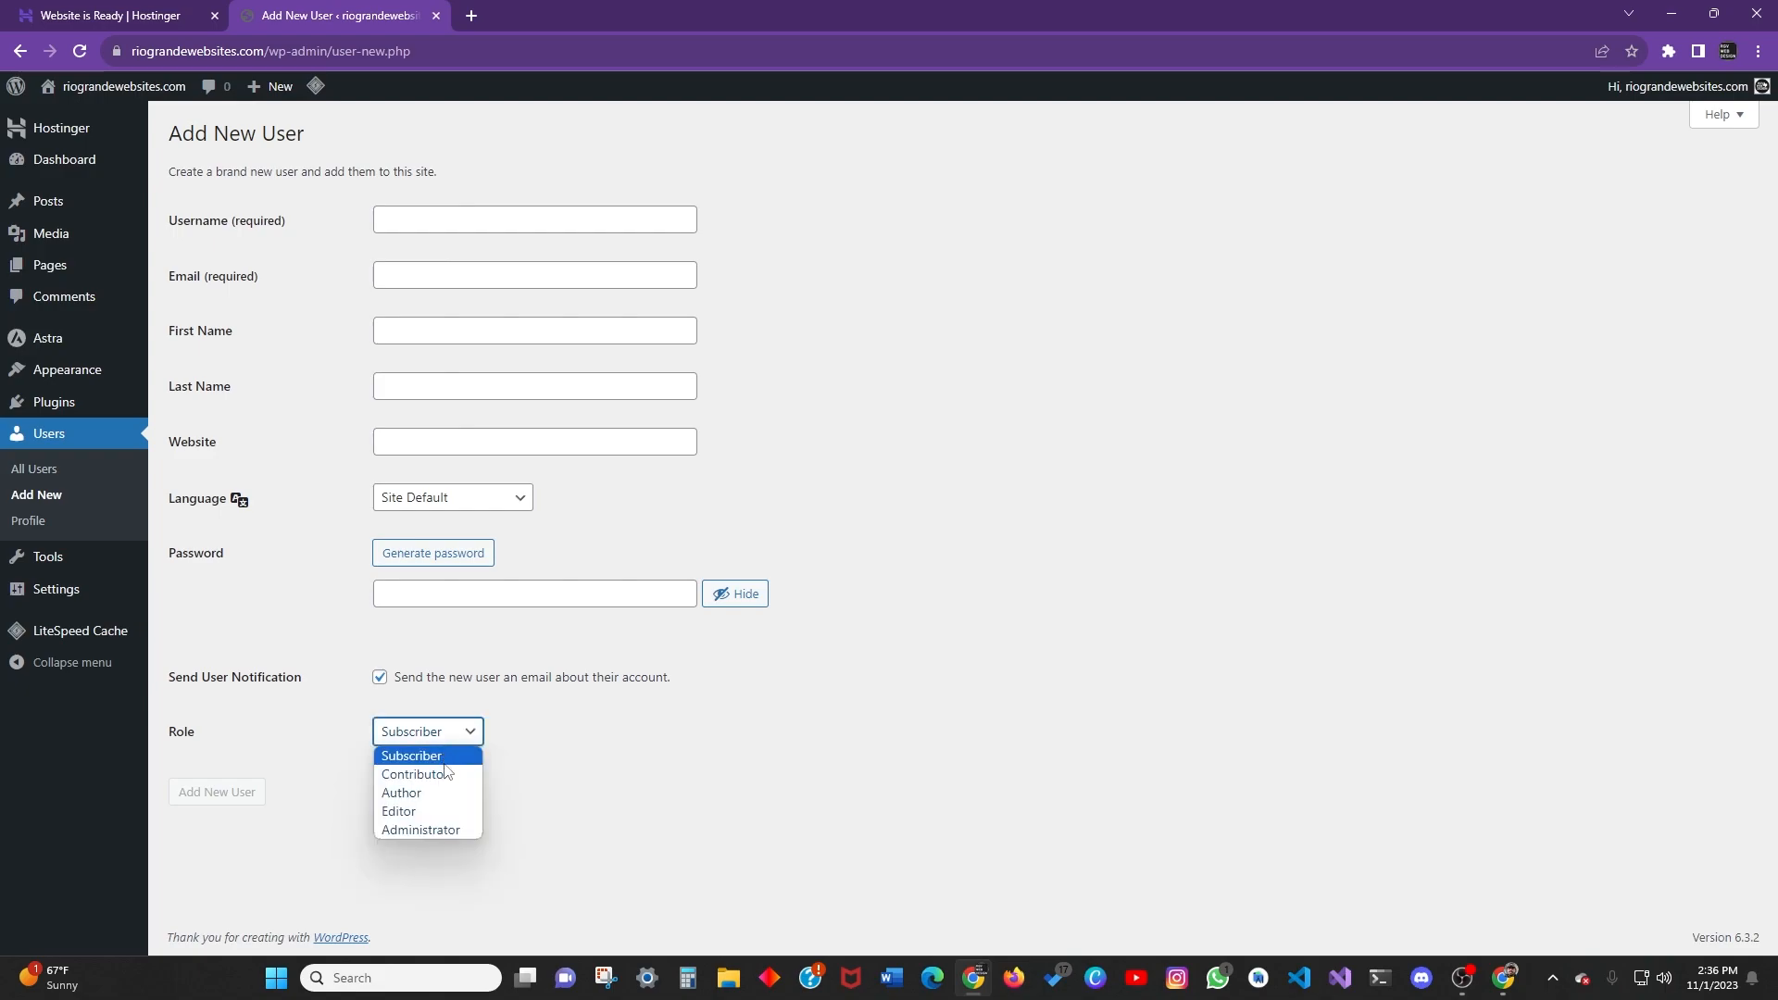
pyautogui.click(450, 741)
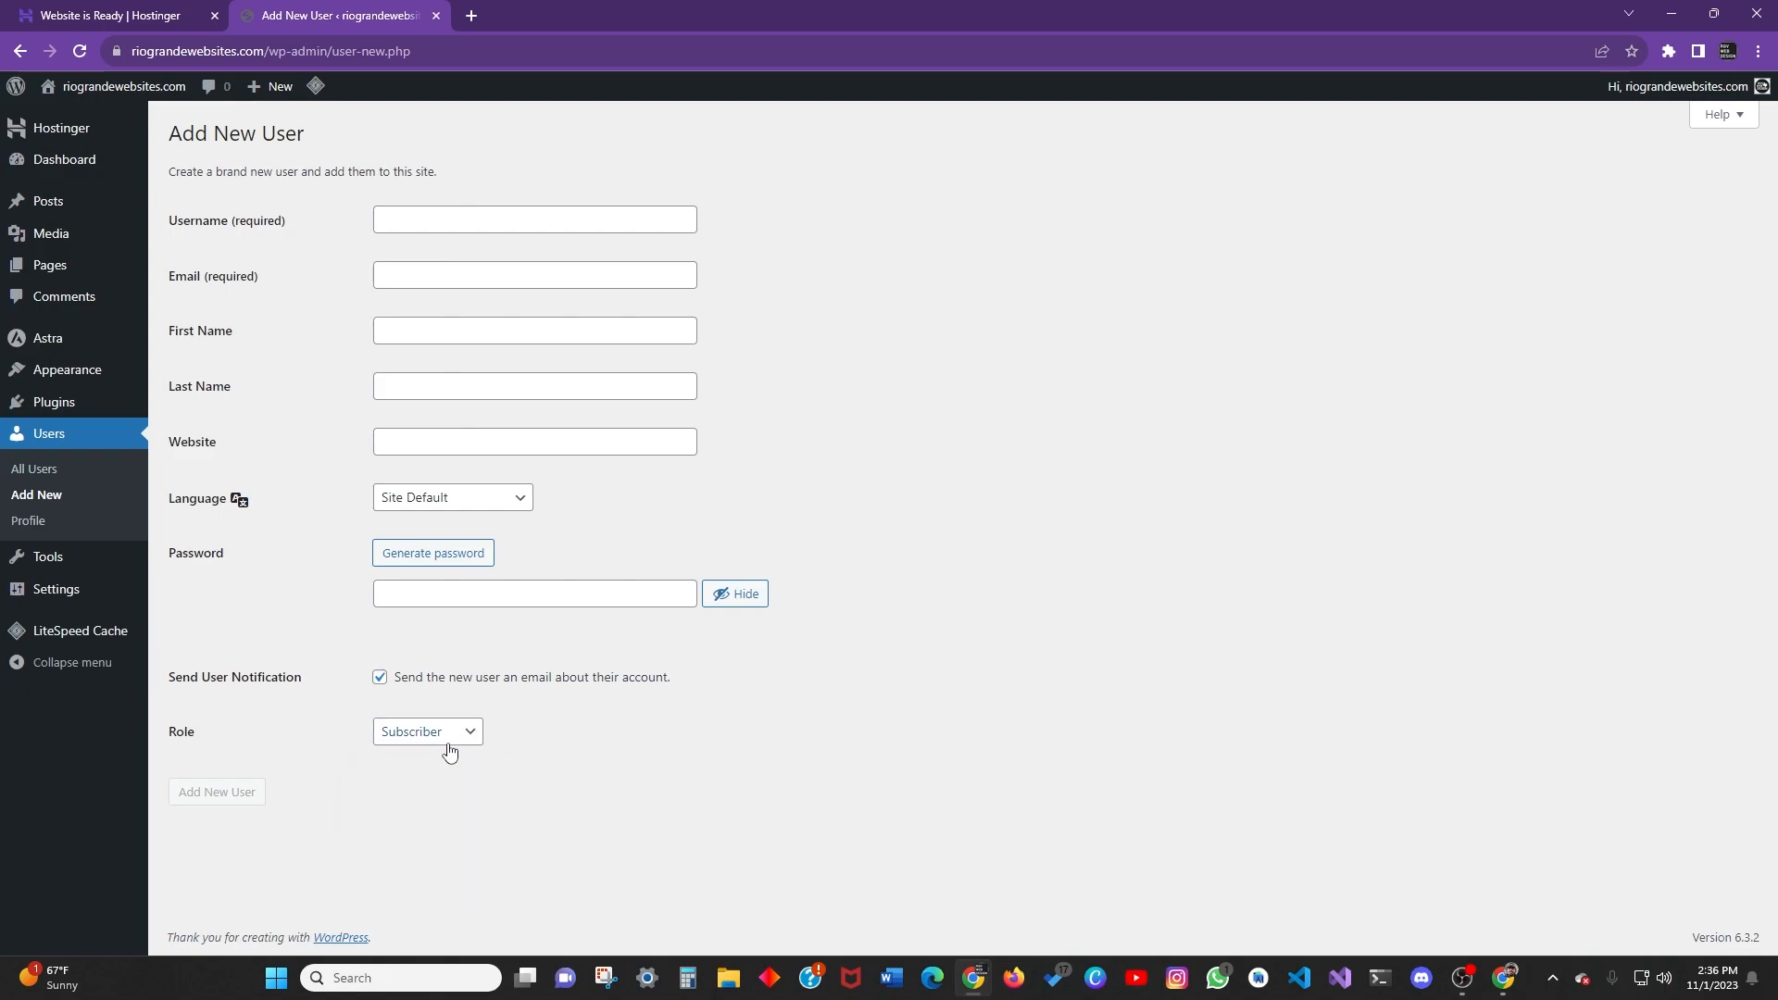
pyautogui.click(449, 744)
pyautogui.click(443, 744)
pyautogui.click(443, 741)
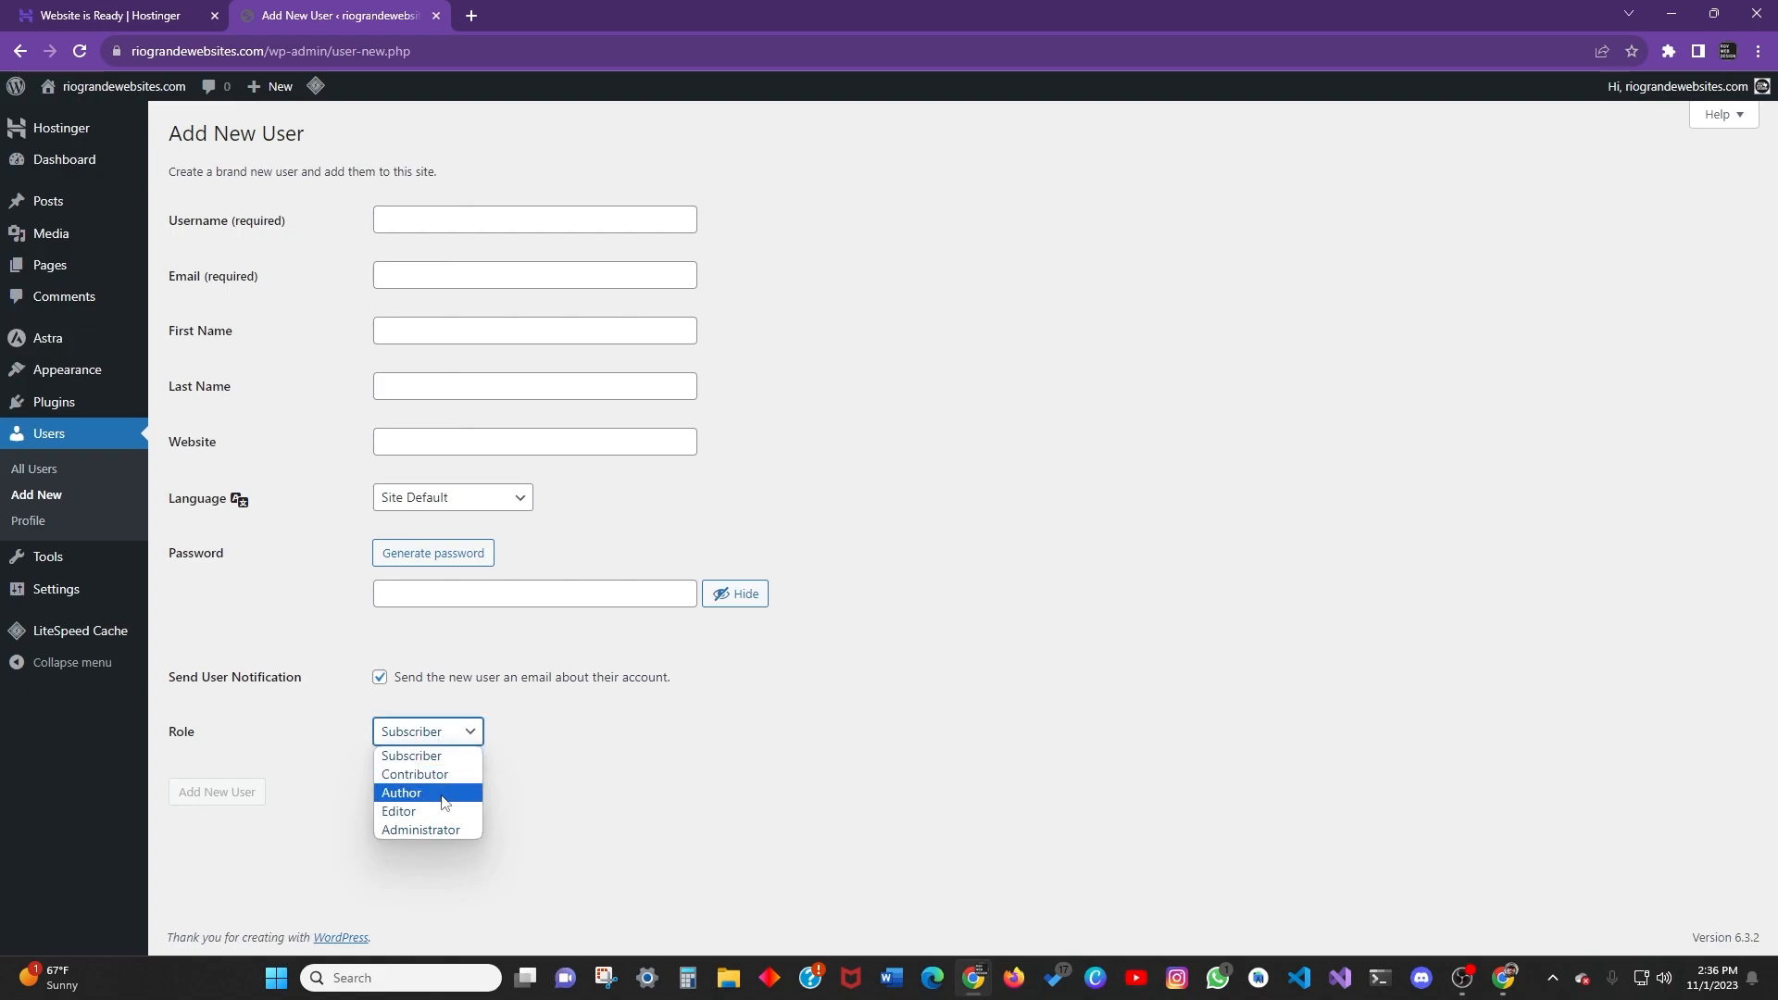
pyautogui.click(437, 731)
pyautogui.click(436, 732)
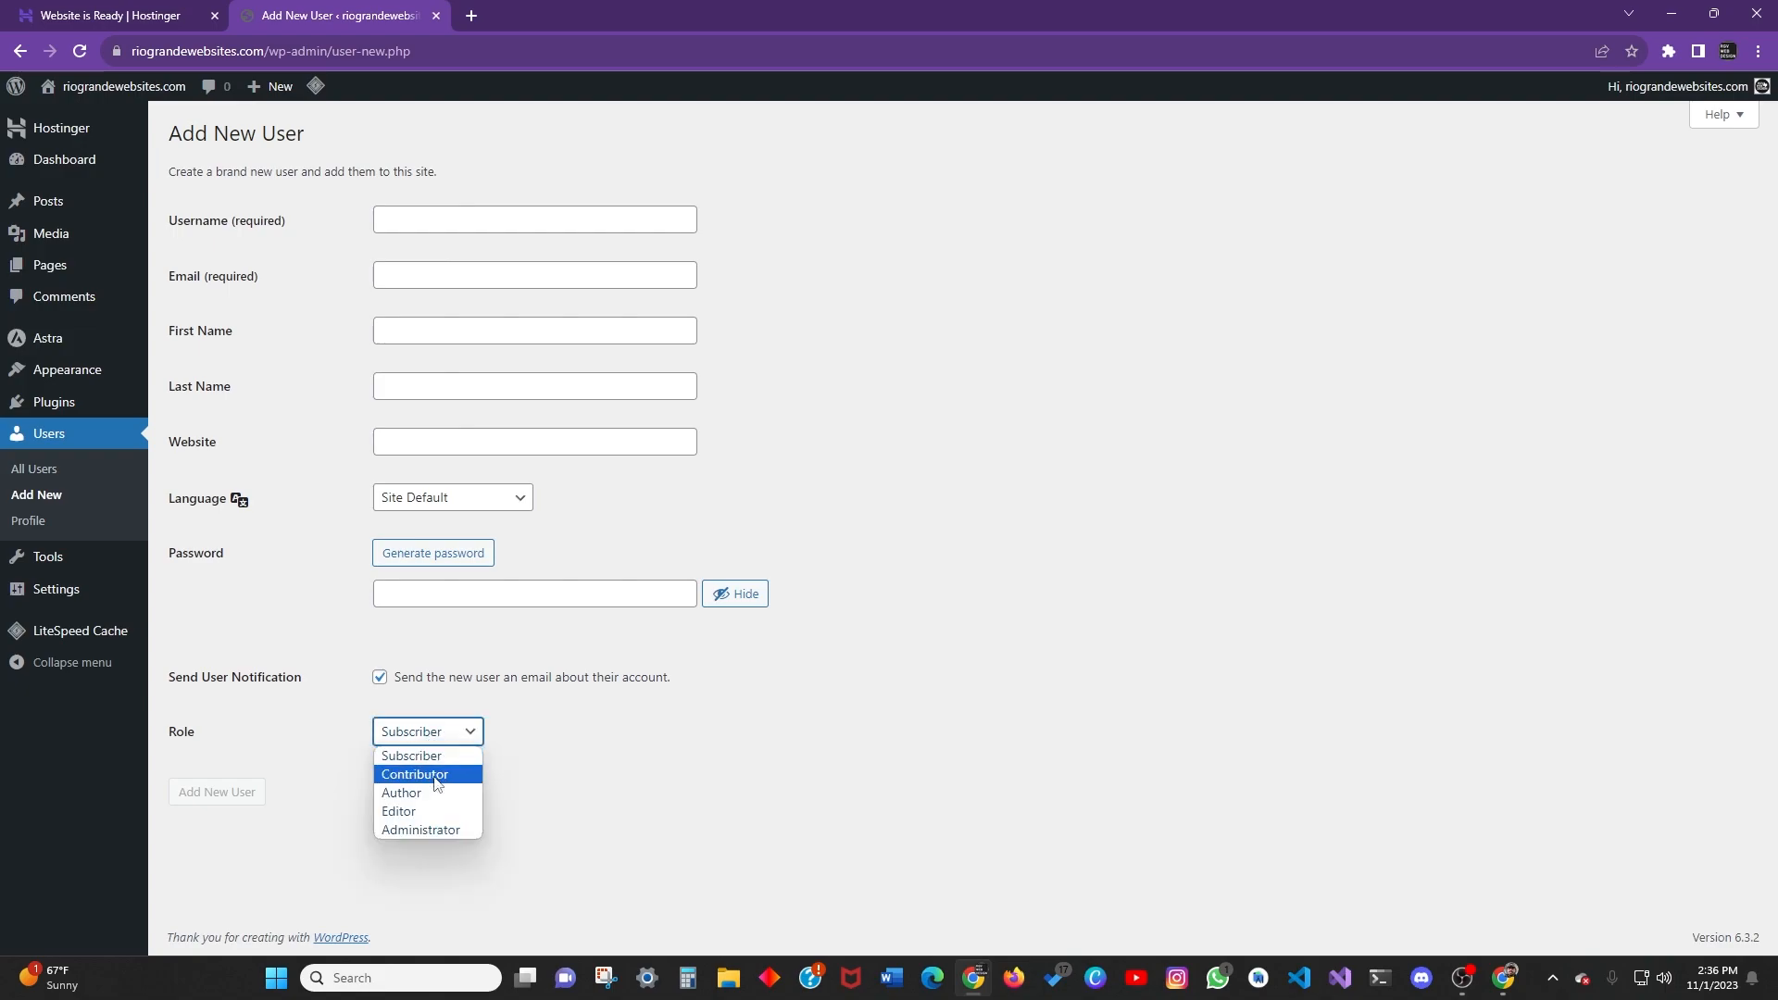
pyautogui.click(408, 755)
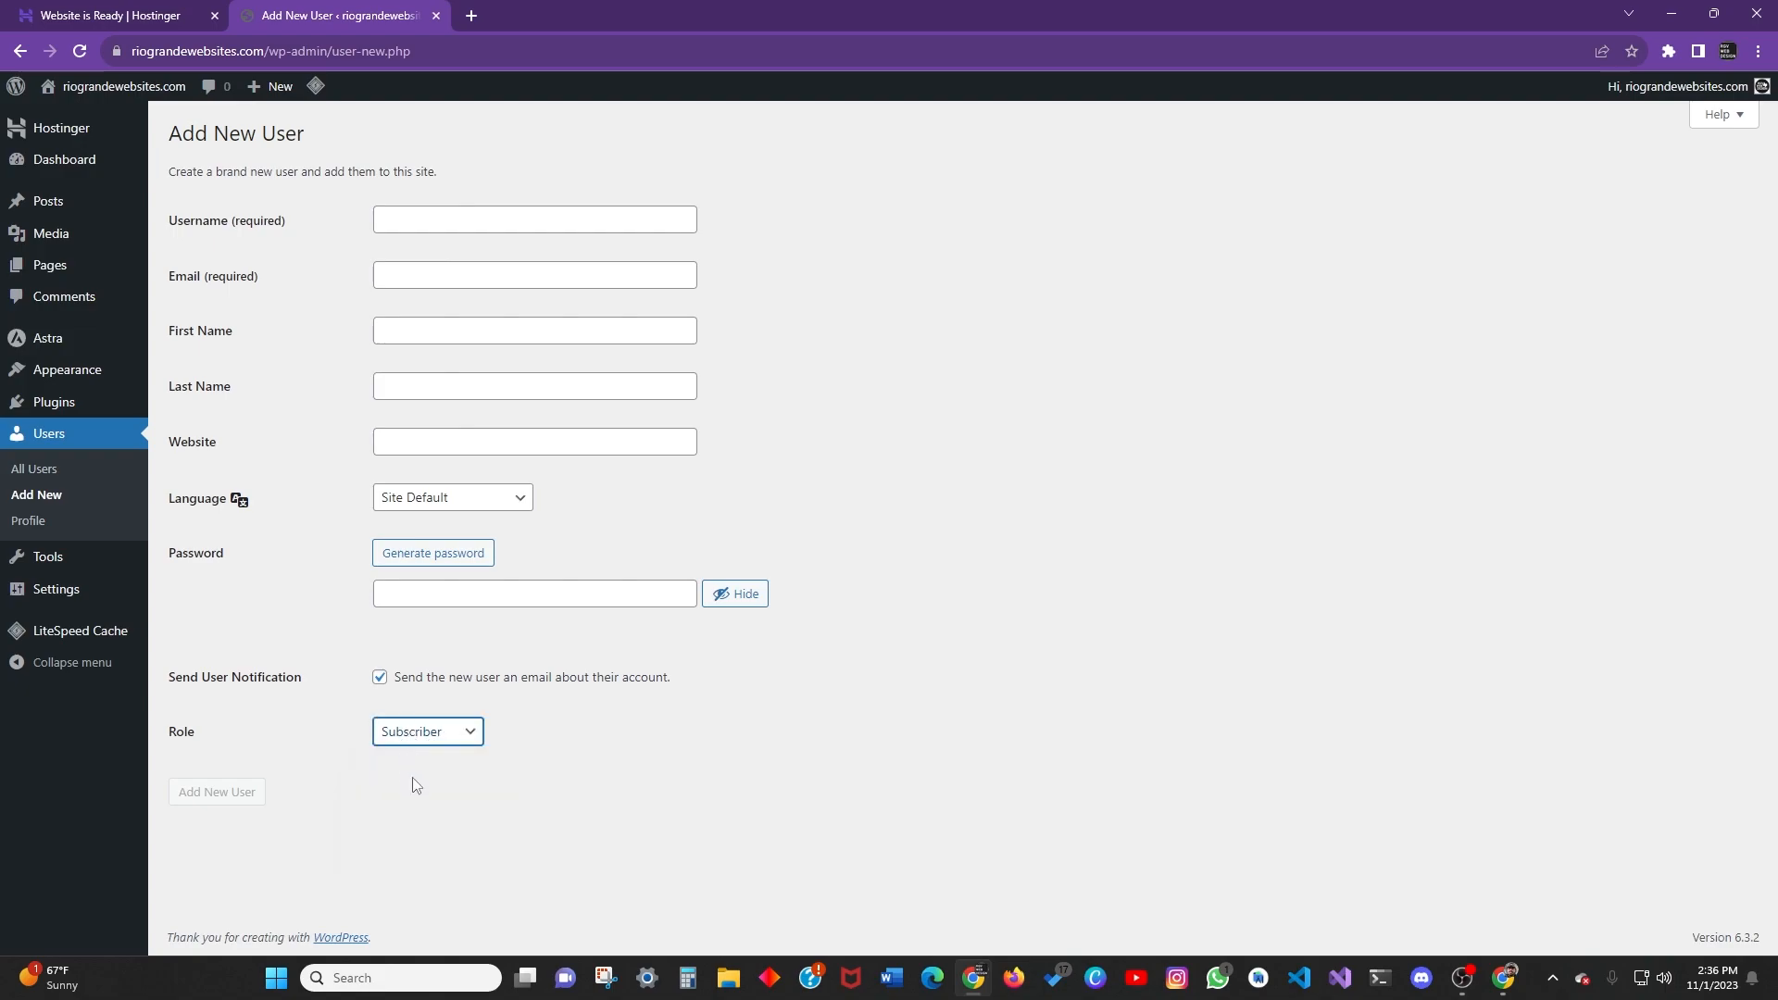
pyautogui.click(463, 740)
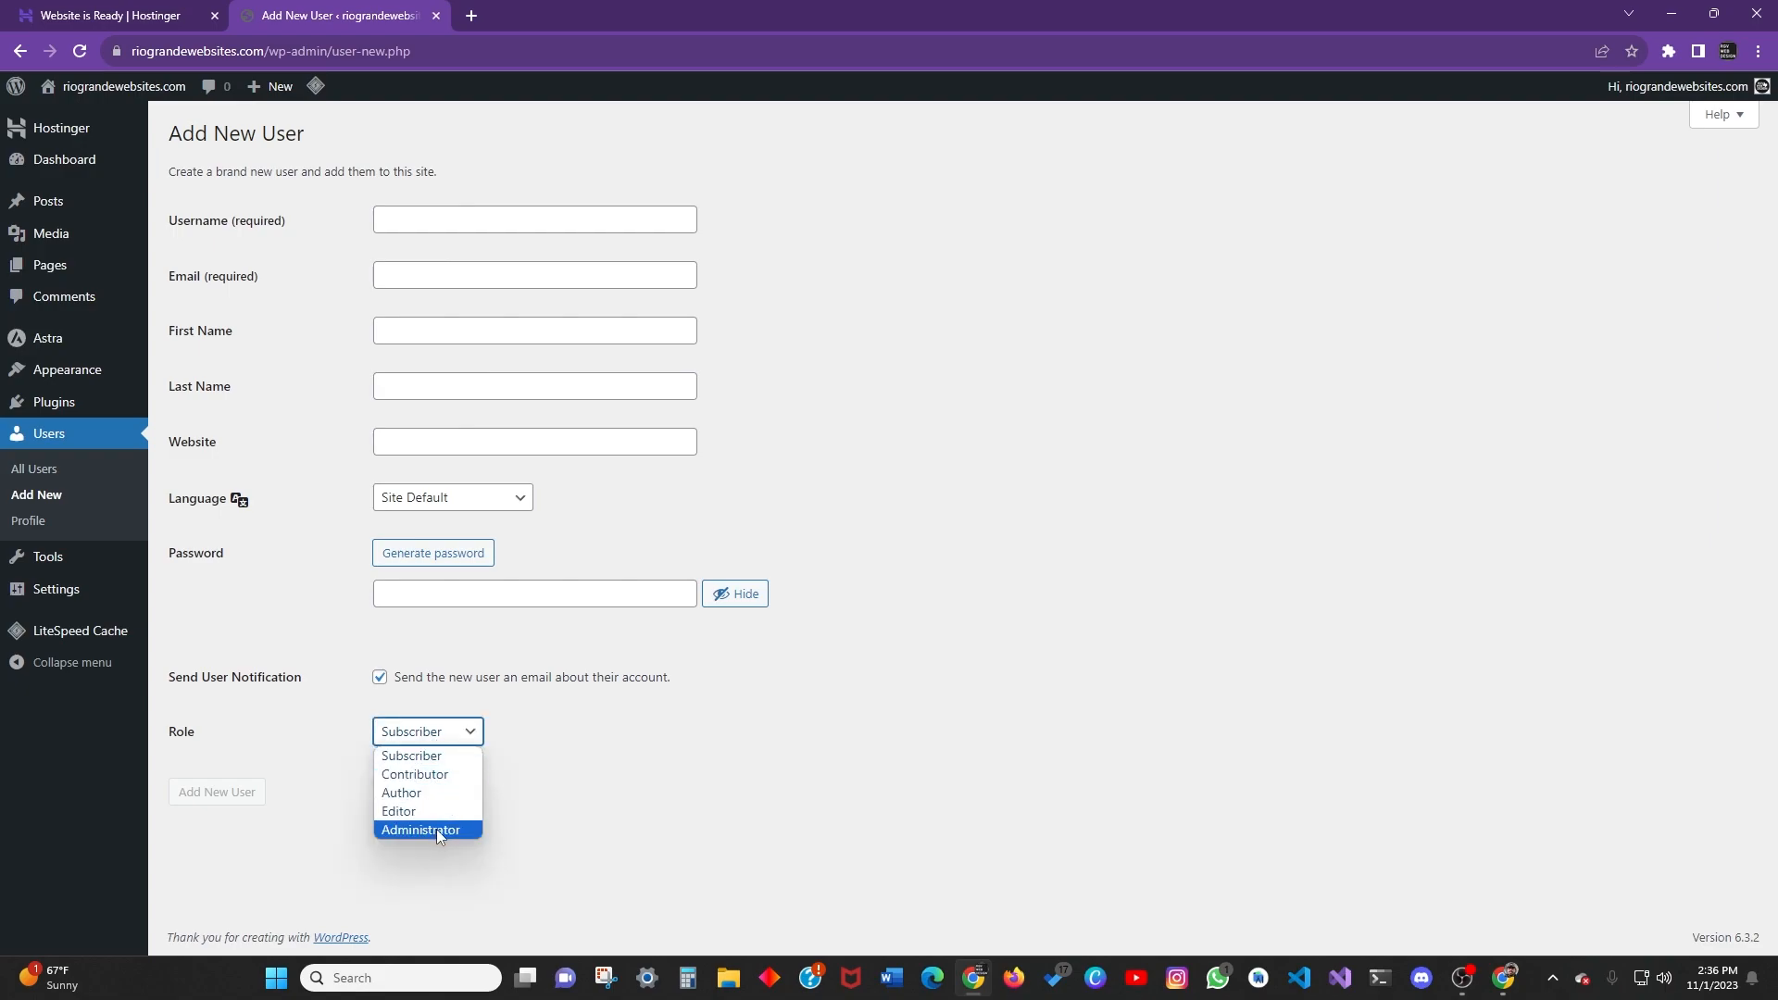
pyautogui.click(446, 732)
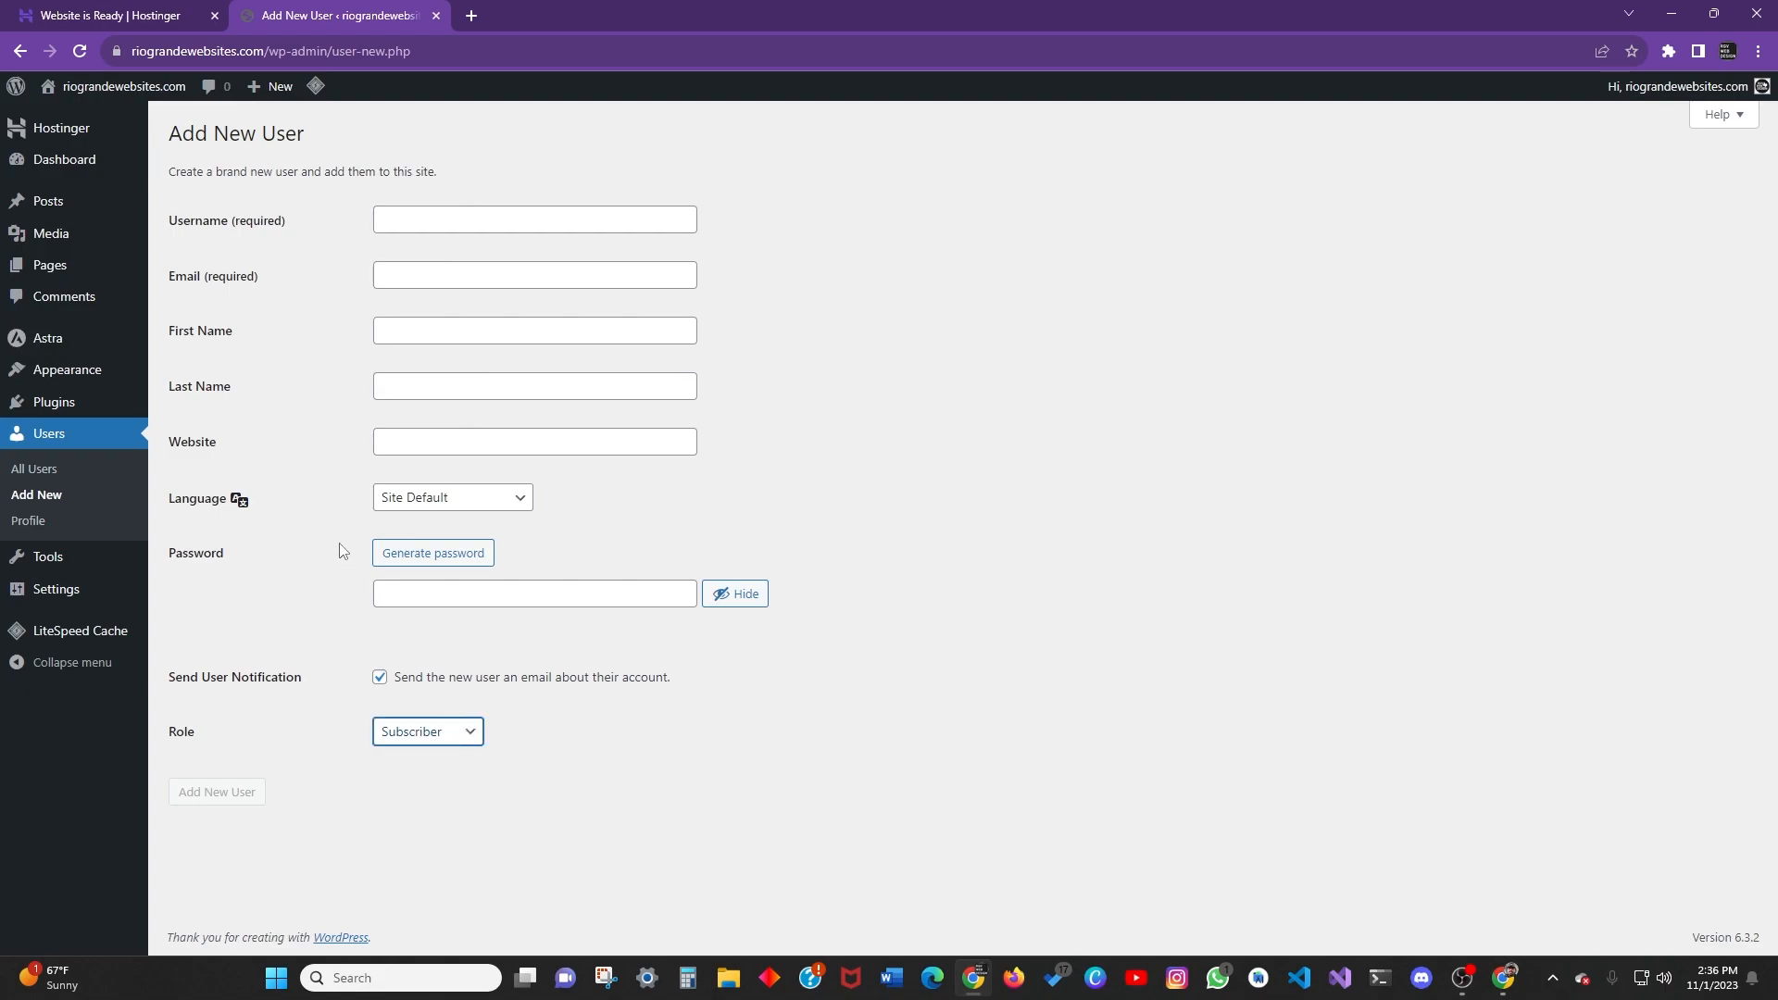
pyautogui.click(406, 742)
pyautogui.click(661, 723)
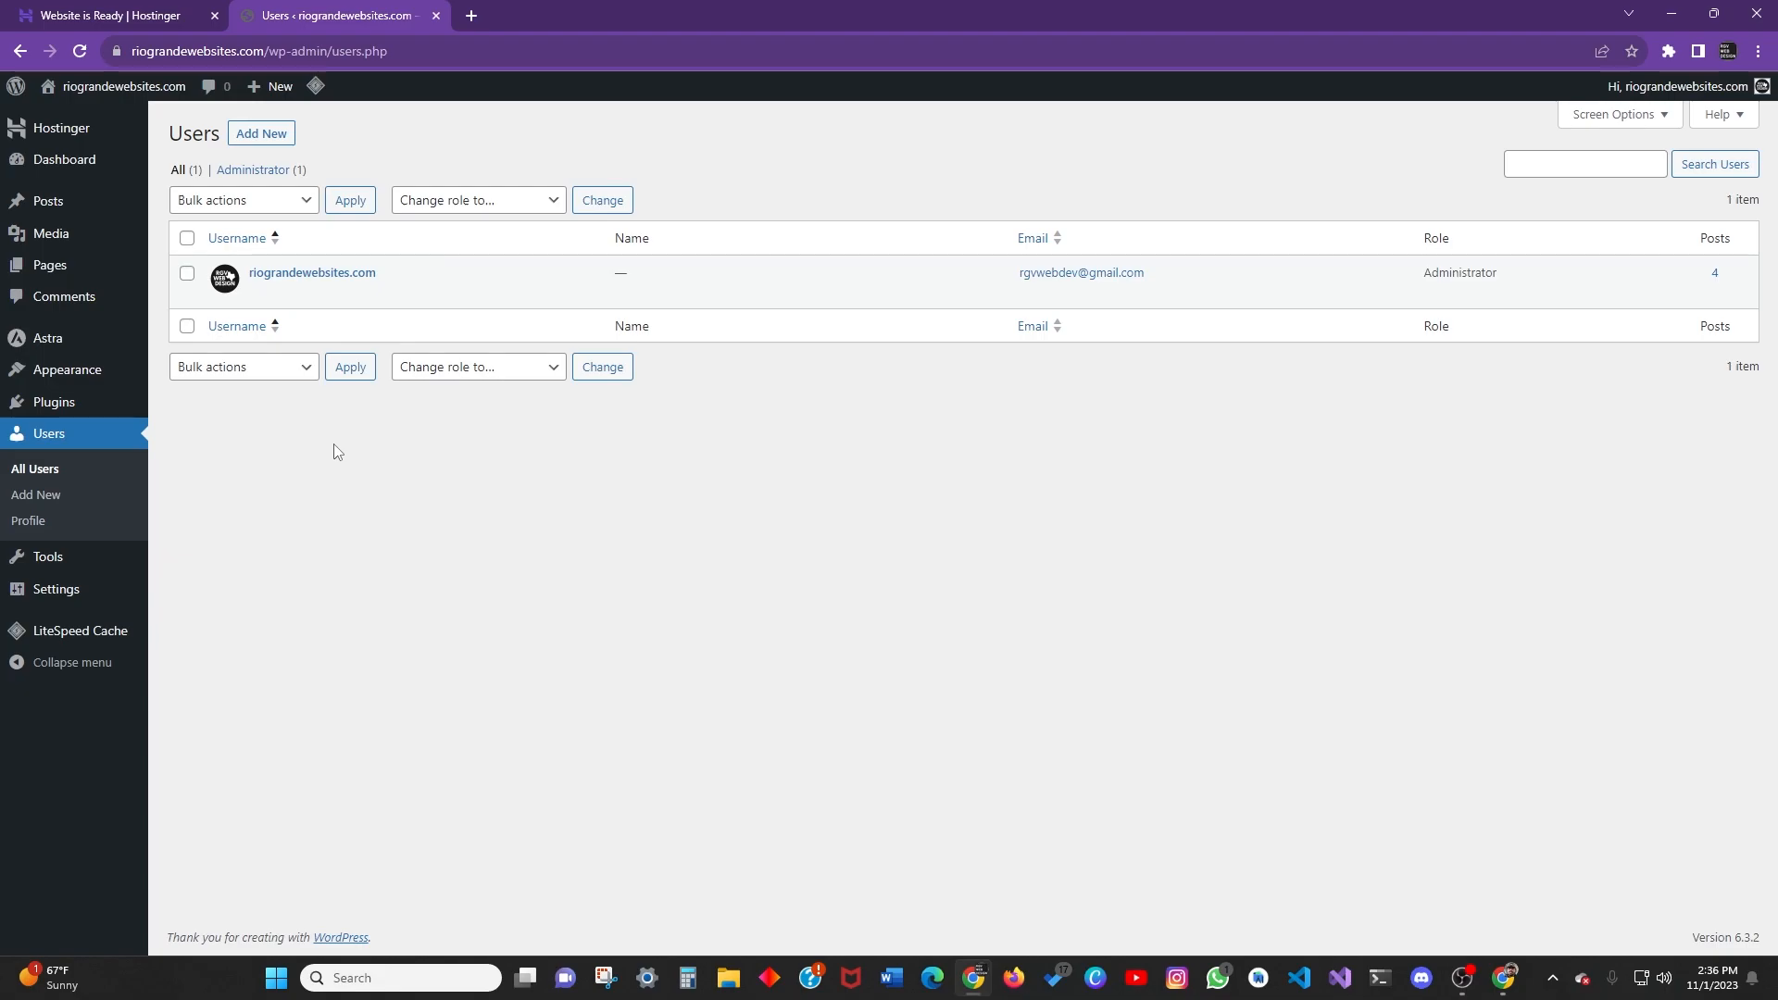
# Look over the profile page and the users list.
pyautogui.click(37, 521)
pyautogui.scroll(-10, 315, 435)
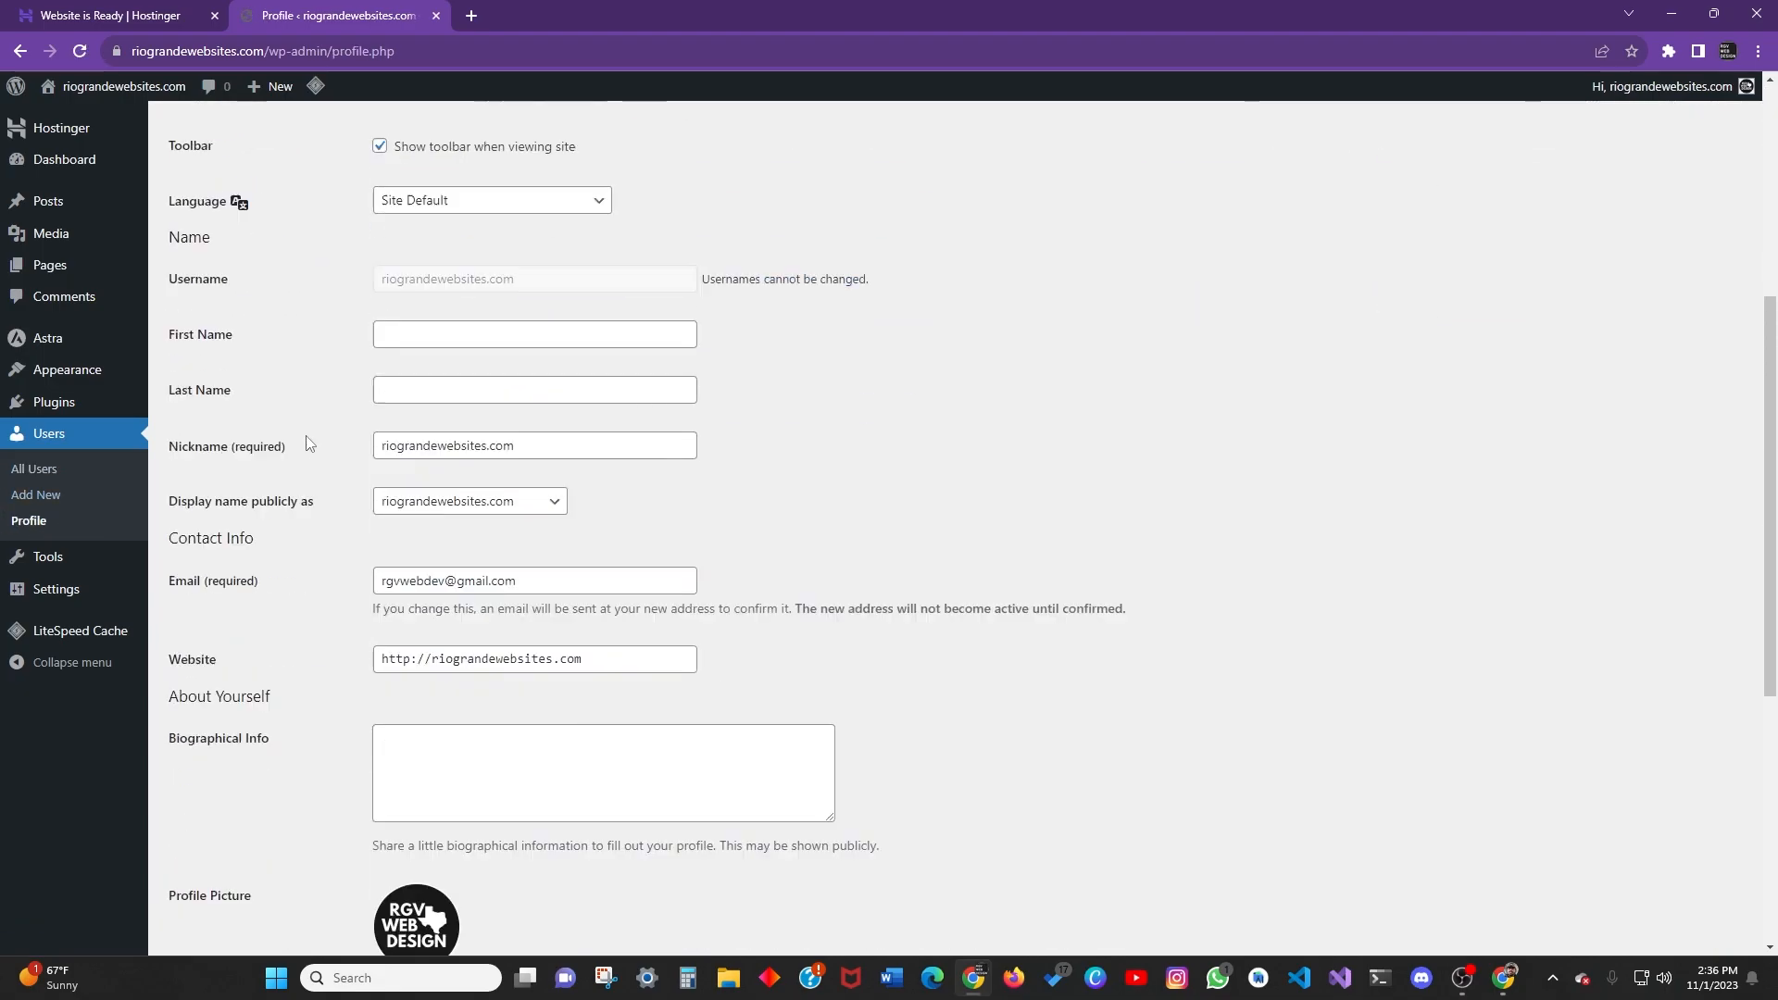
pyautogui.scroll(10, 319, 435)
pyautogui.scroll(-3, 72, 500)
pyautogui.click(37, 469)
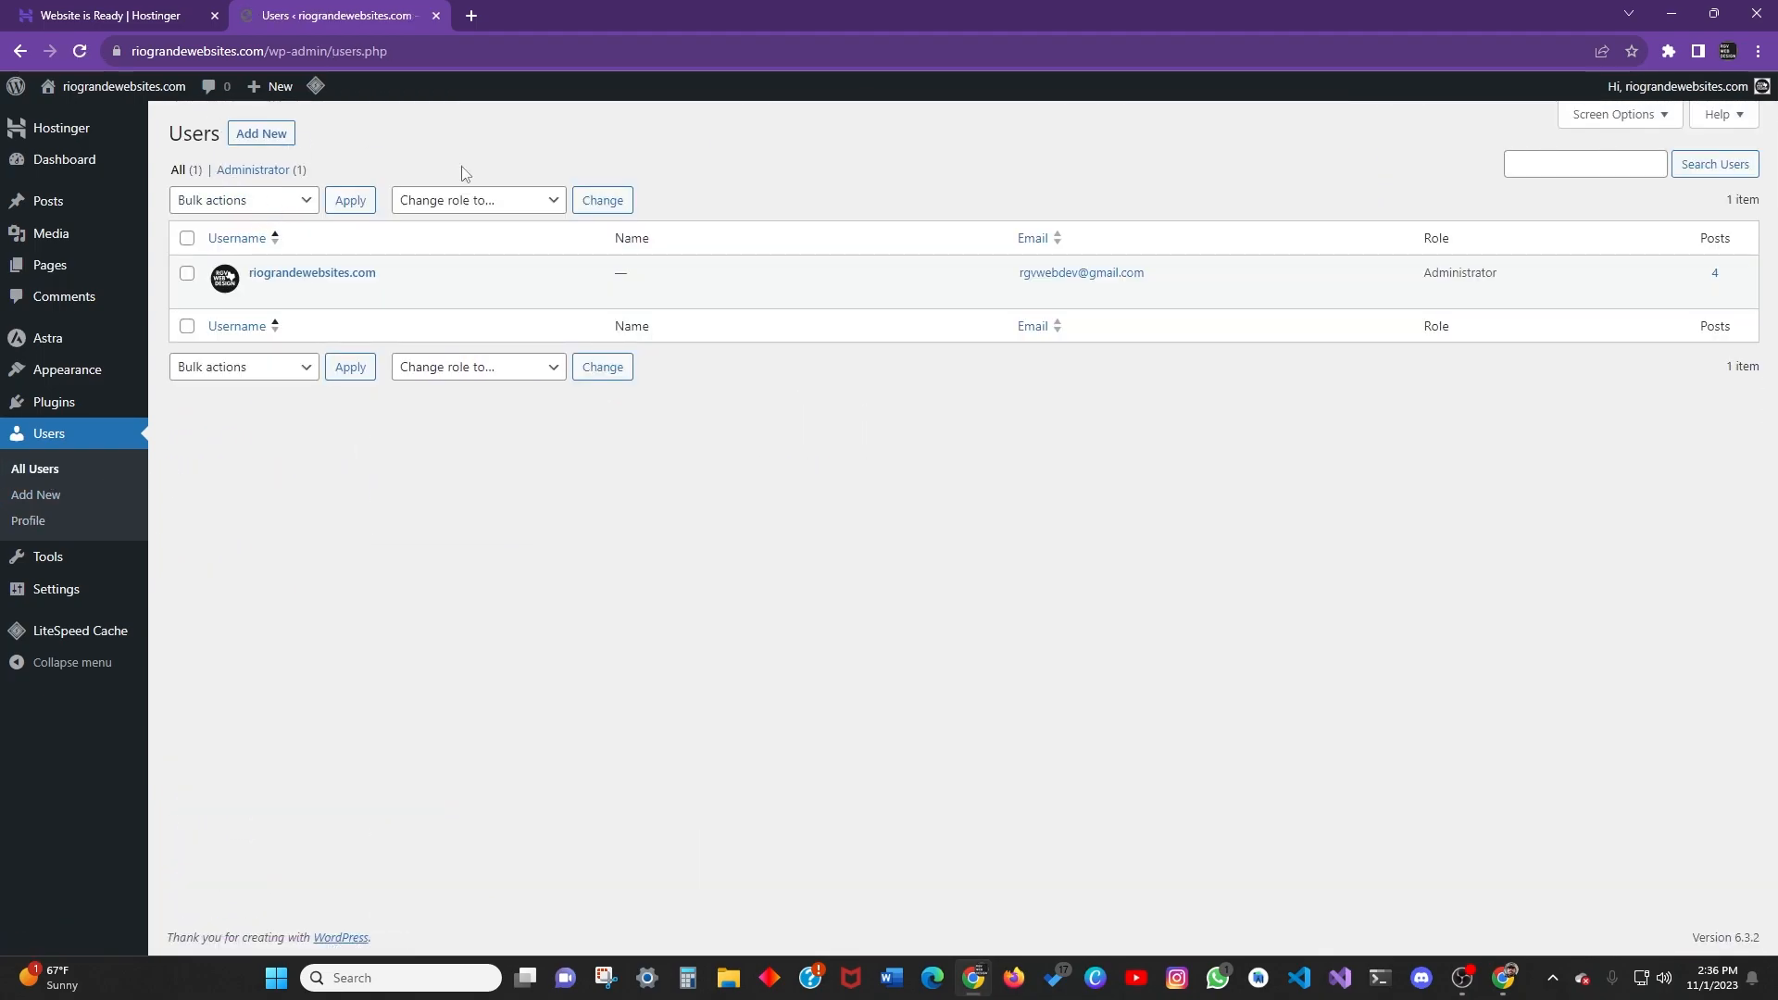
pyautogui.scroll(-5, 365, 472)
pyautogui.scroll(5, 365, 472)
# Try the Modern, Ectoplasm, Midnight and Blue colour schemes, settle on Default, then open Tools.
pyautogui.click(1090, 344)
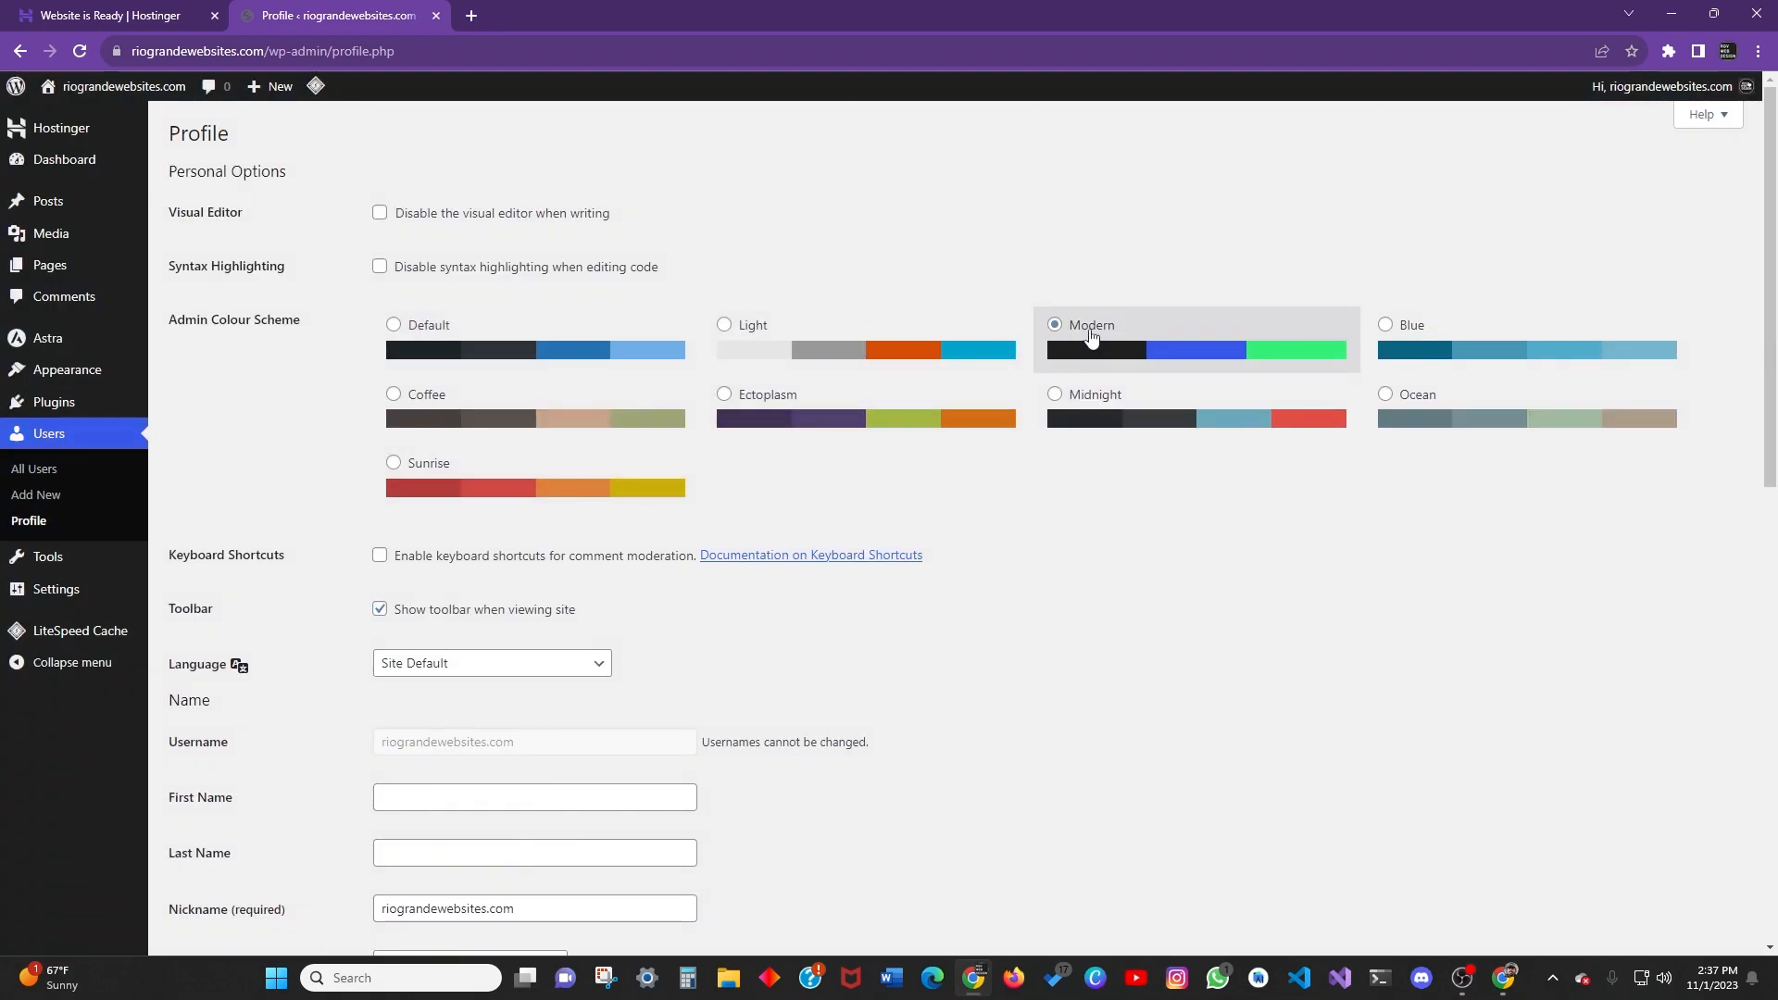
pyautogui.scroll(-4, 612, 354)
pyautogui.scroll(4, 567, 464)
pyautogui.scroll(-5, 594, 500)
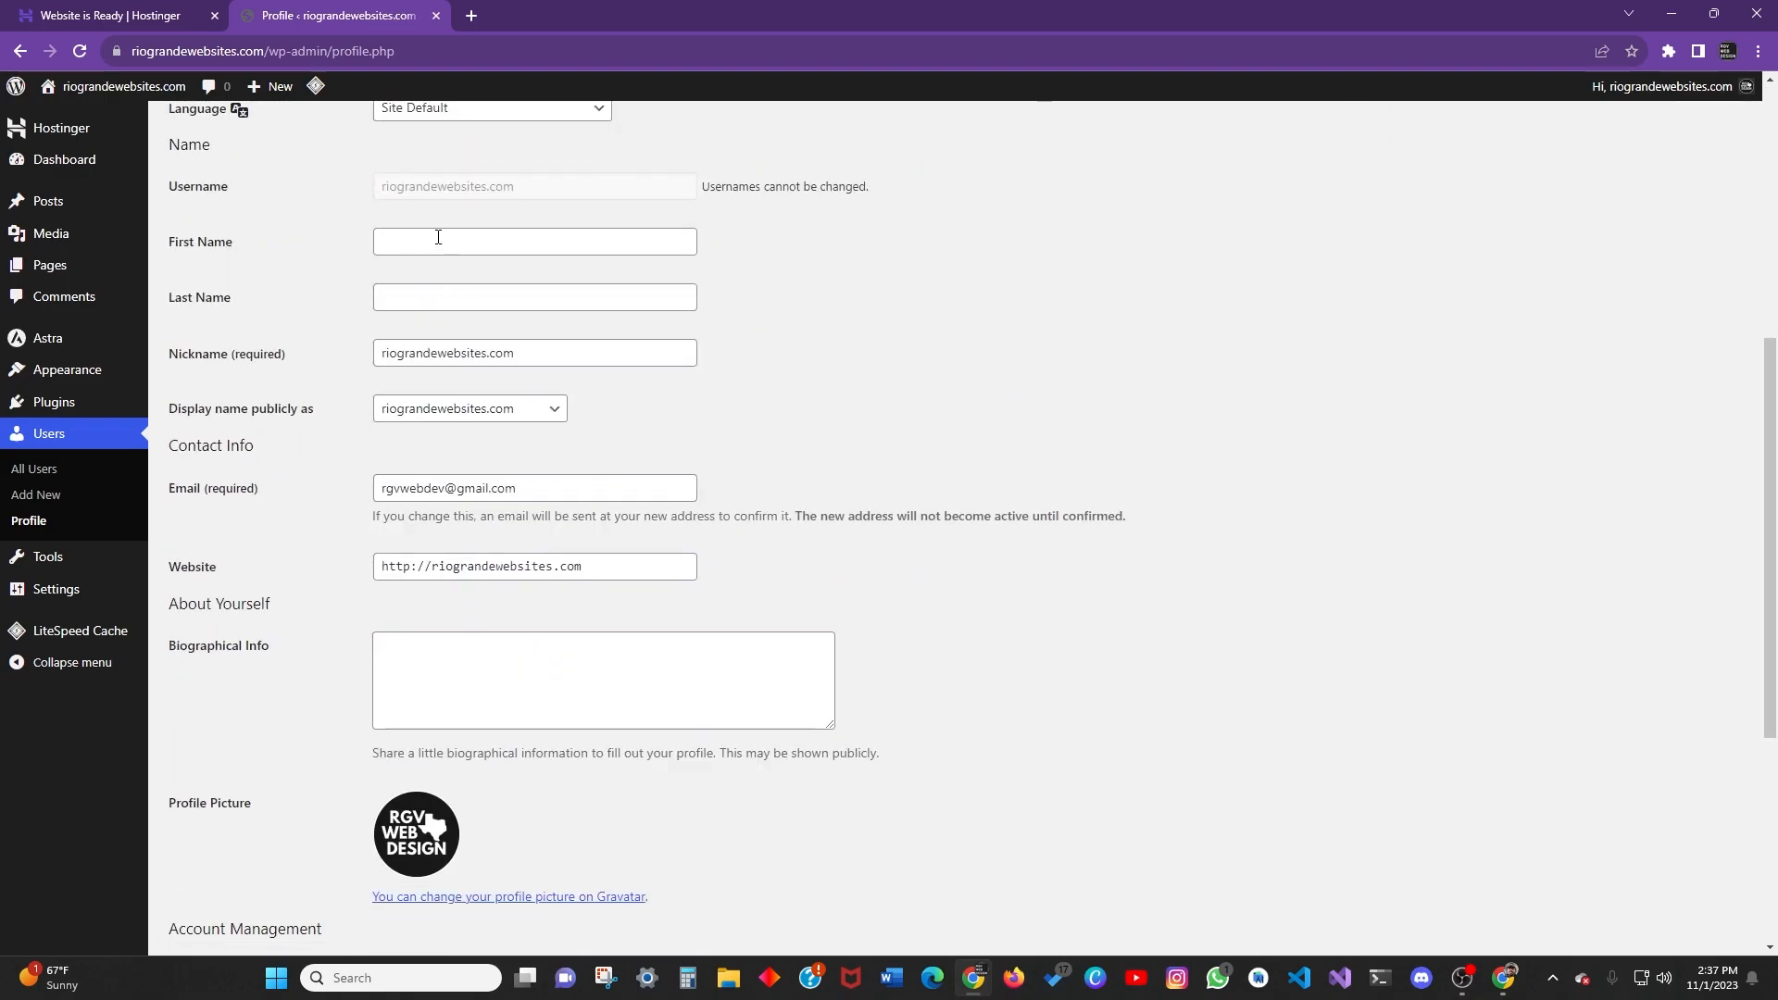
pyautogui.scroll(-5, 379, 552)
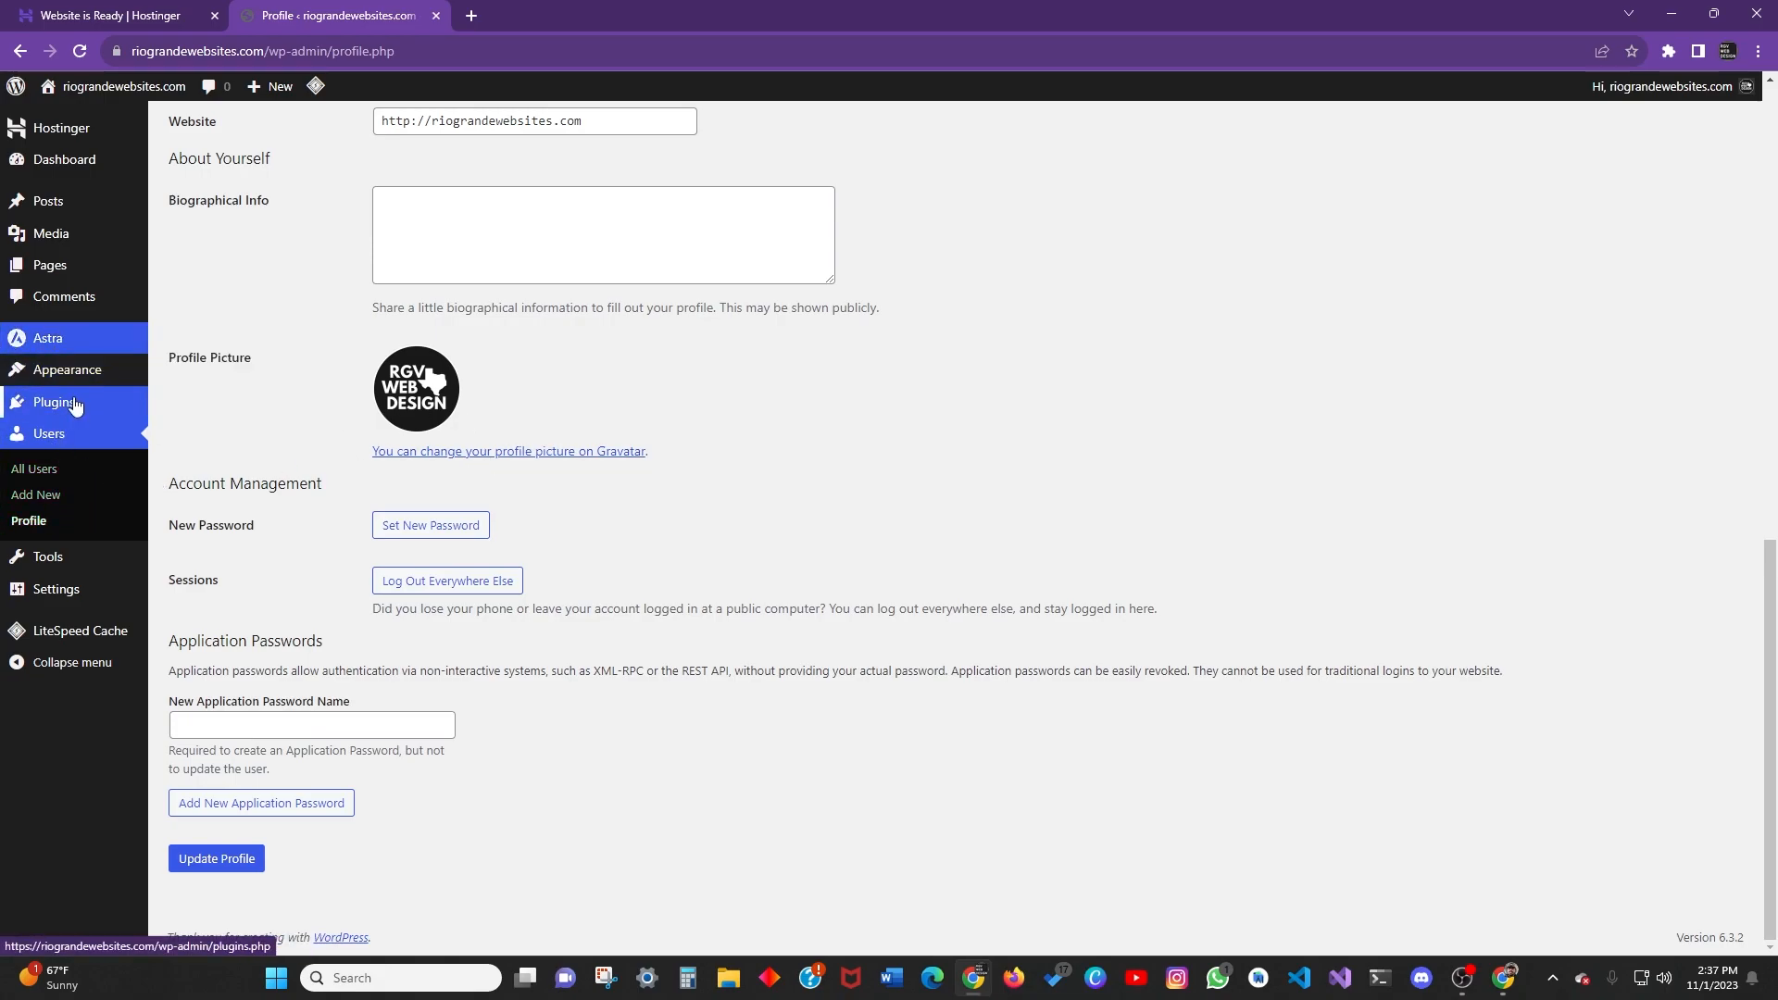
pyautogui.scroll(10, 72, 408)
pyautogui.scroll(-3, 66, 541)
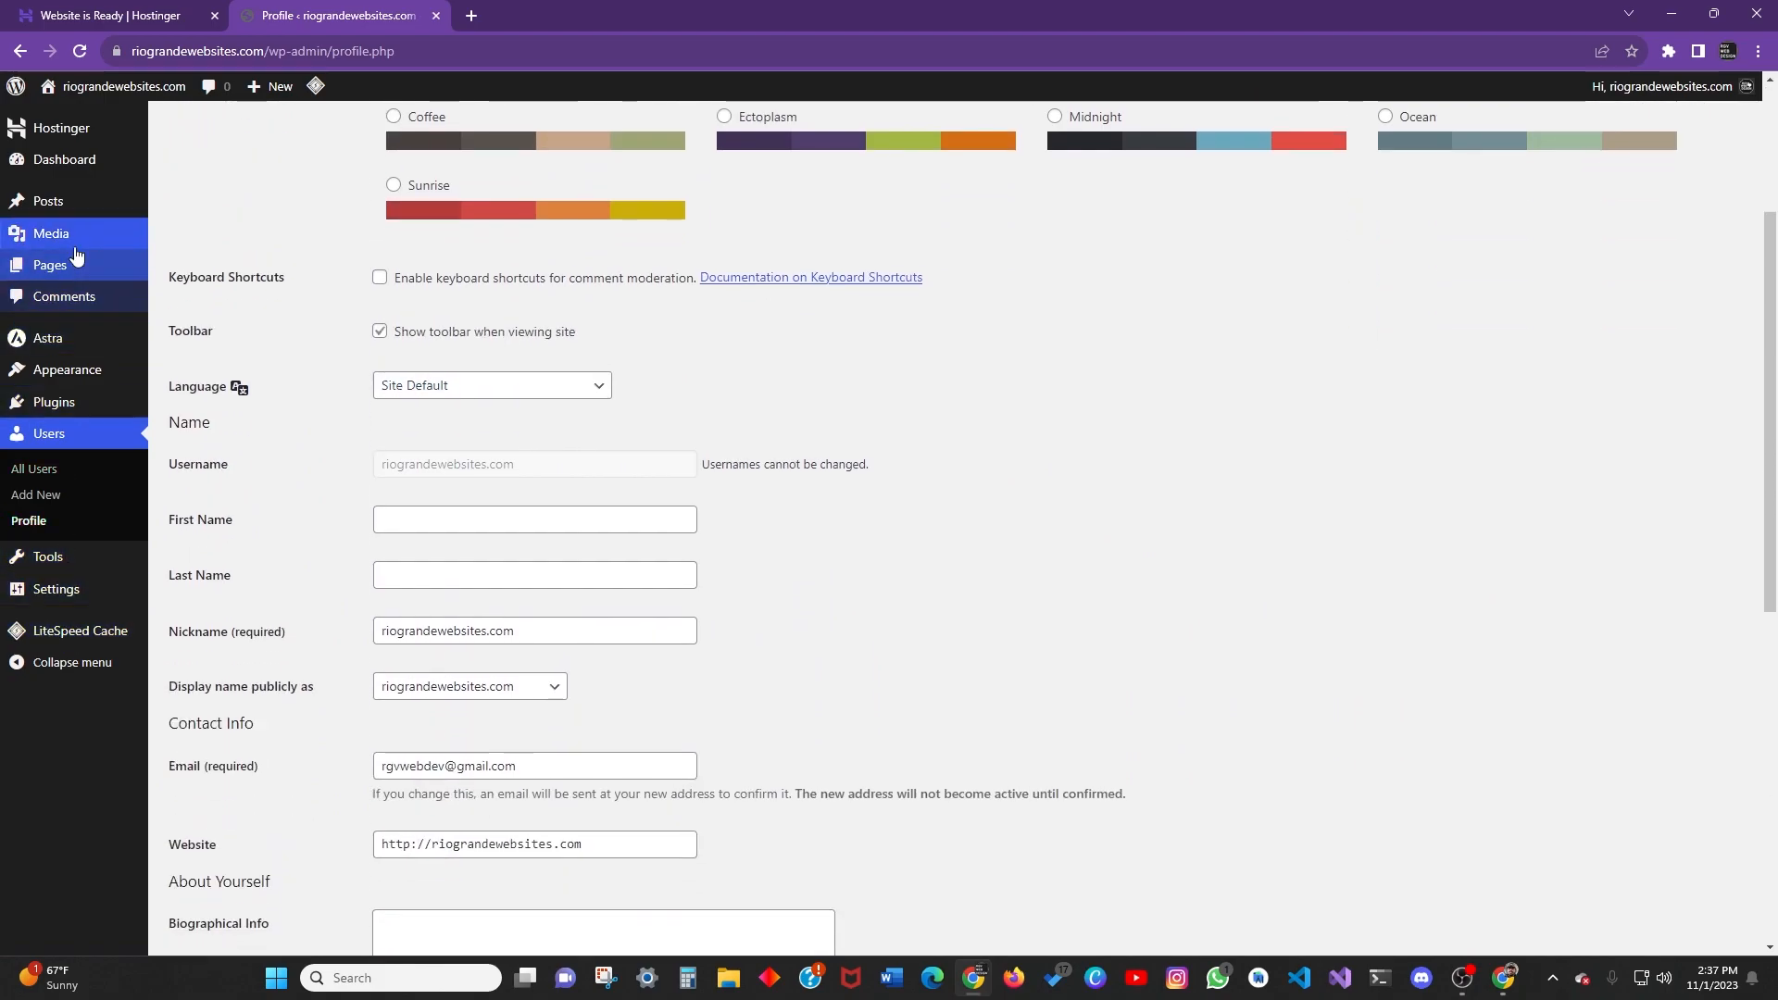
pyautogui.scroll(3, 79, 268)
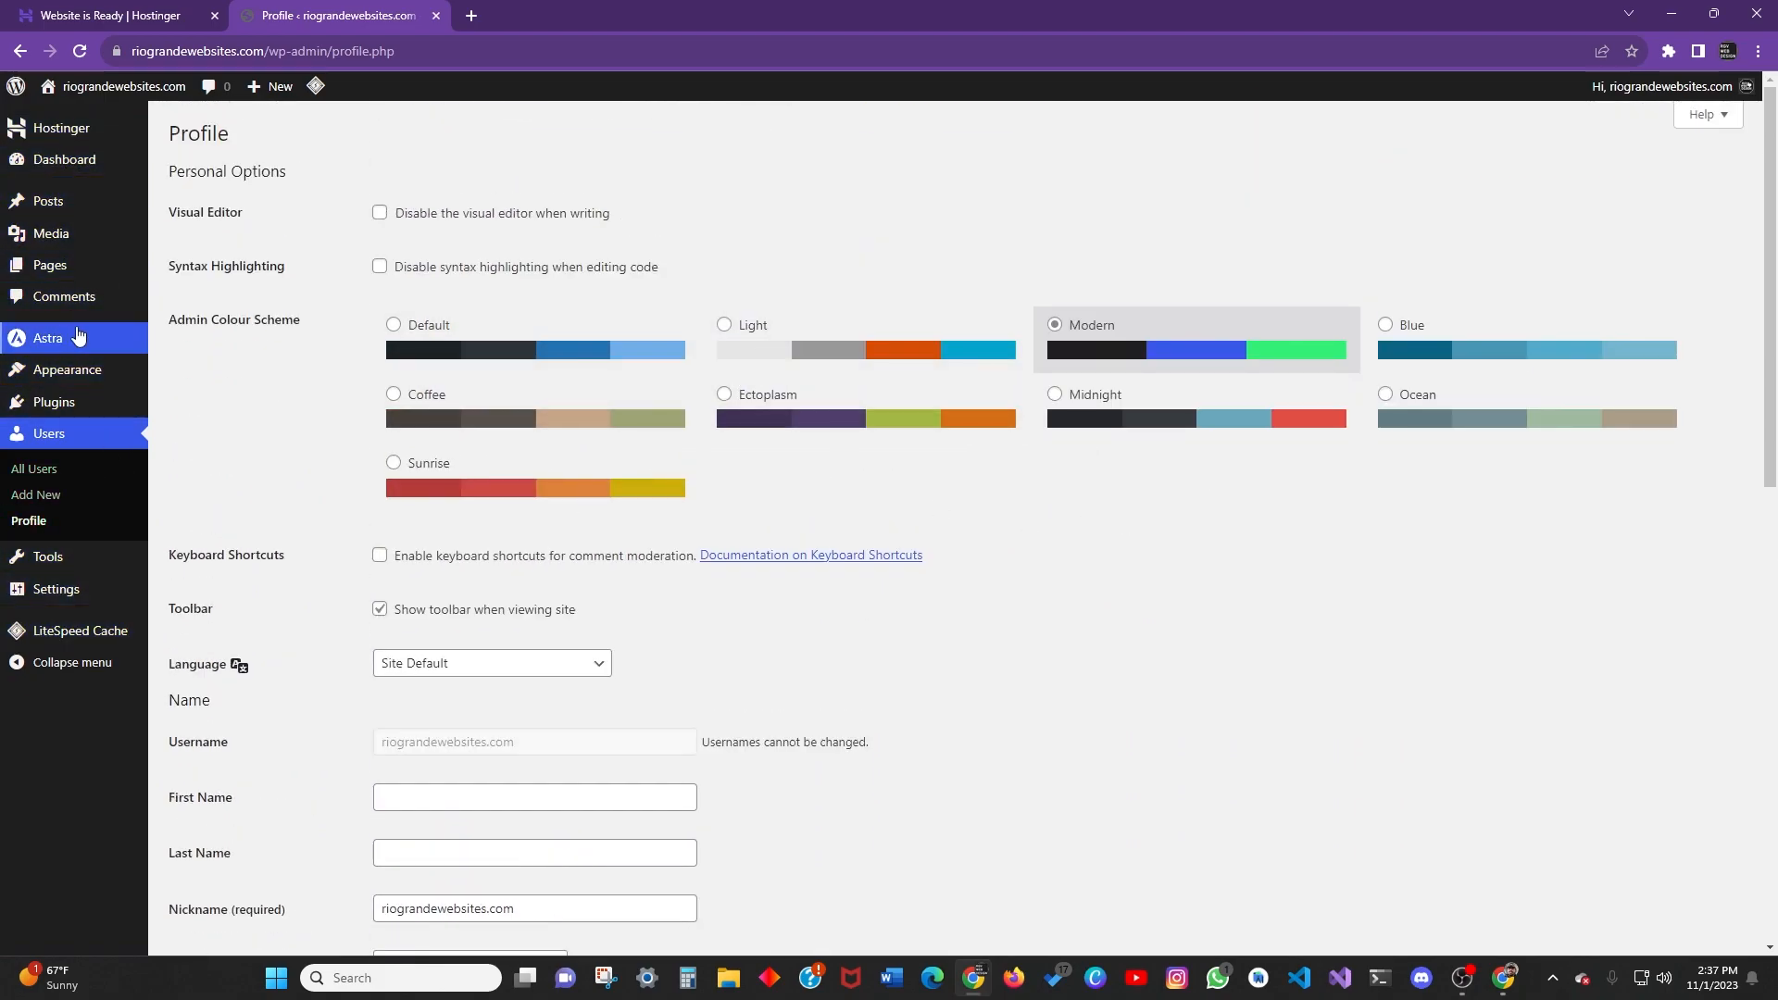
pyautogui.click(732, 421)
pyautogui.click(1157, 417)
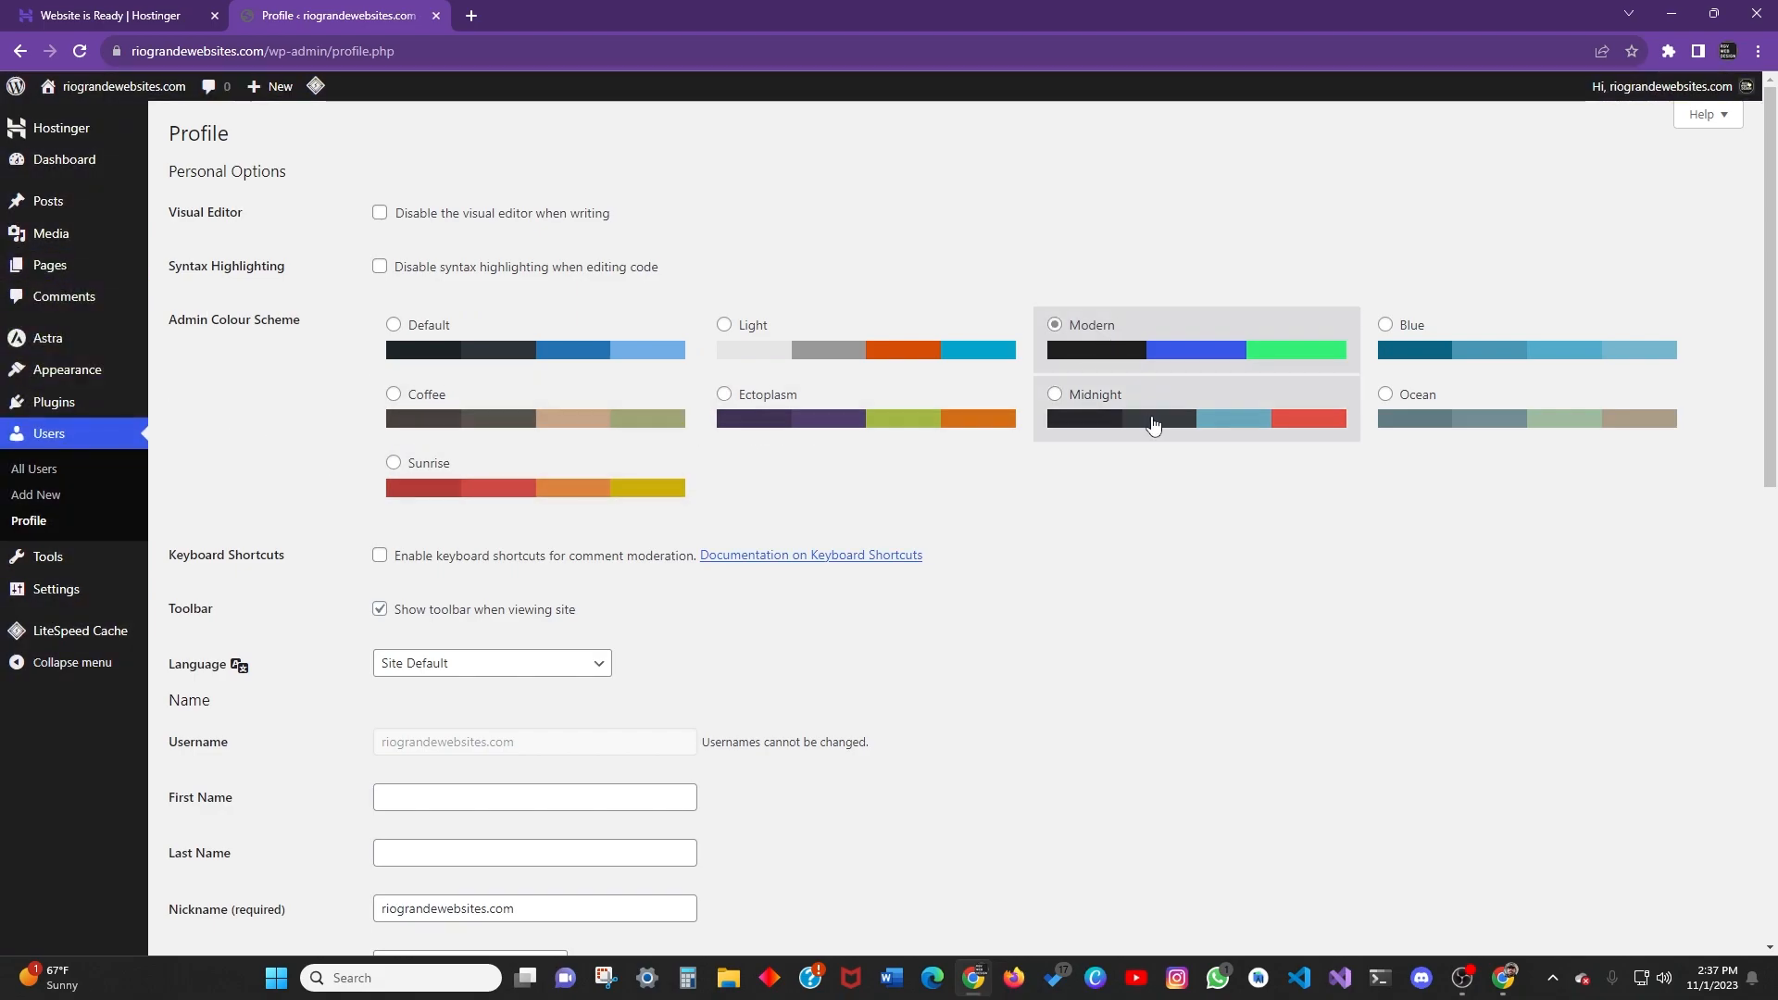
pyautogui.click(1195, 347)
pyautogui.click(1241, 428)
pyautogui.click(1203, 350)
pyautogui.click(1528, 350)
pyautogui.click(1204, 350)
pyautogui.click(435, 361)
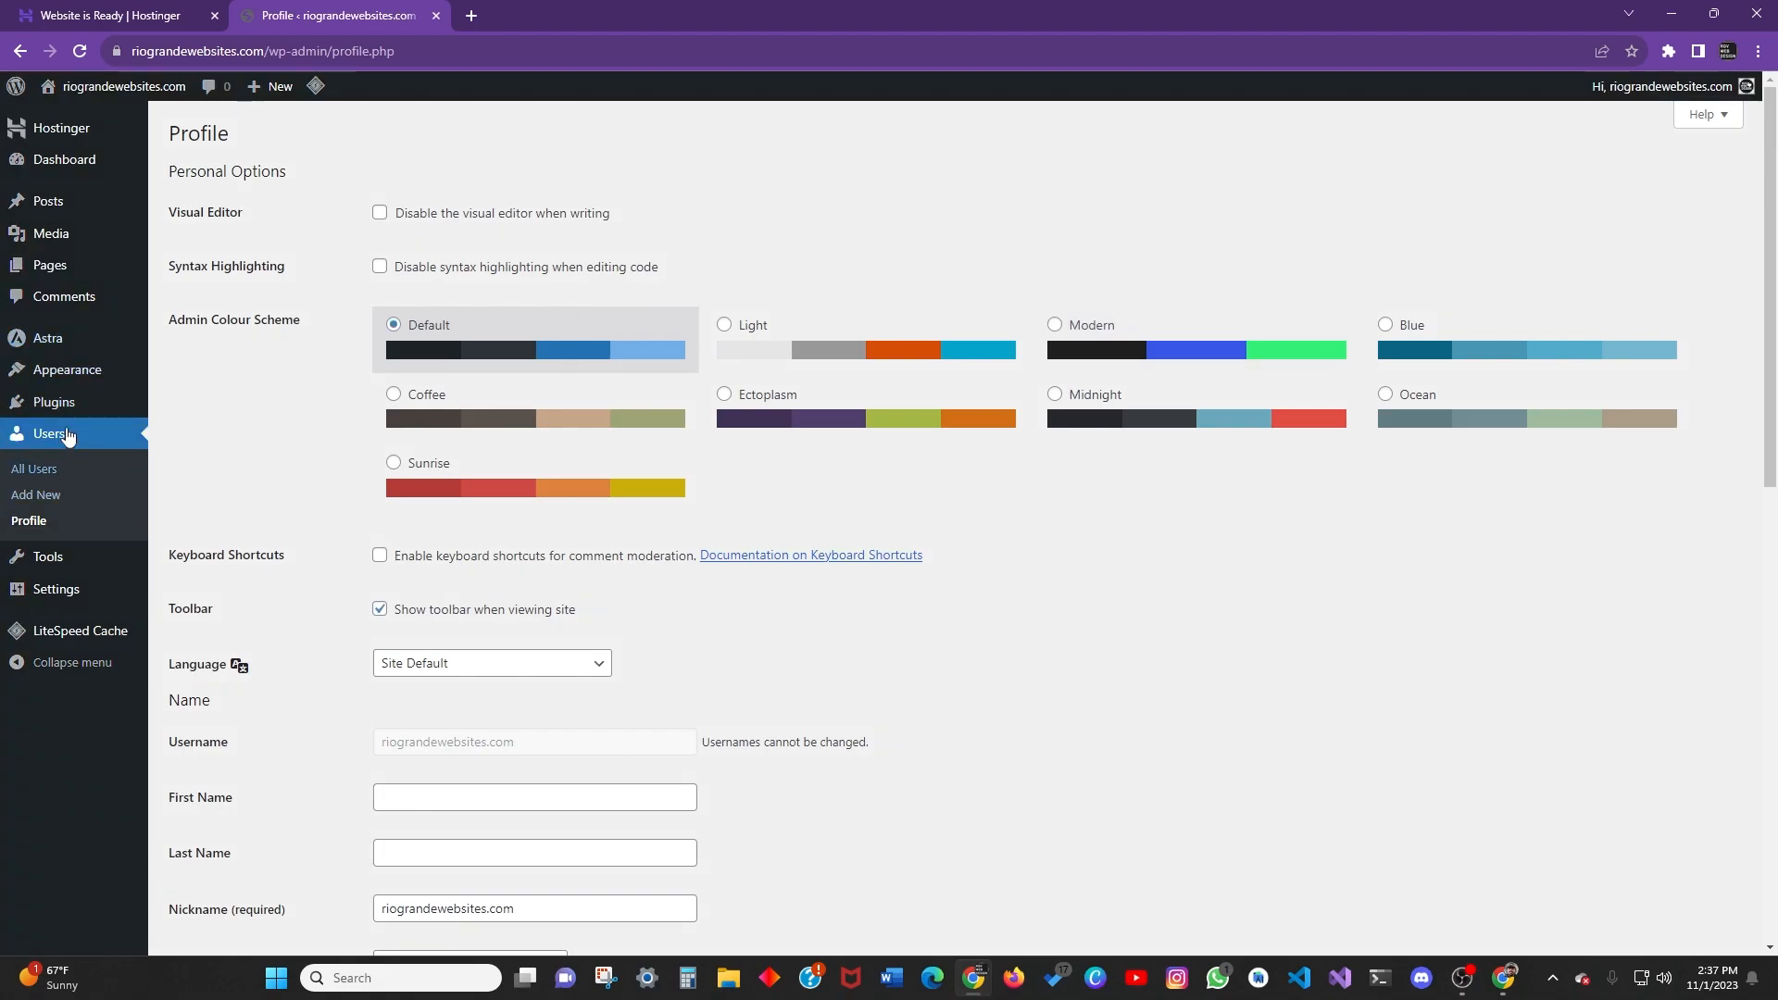
pyautogui.click(59, 559)
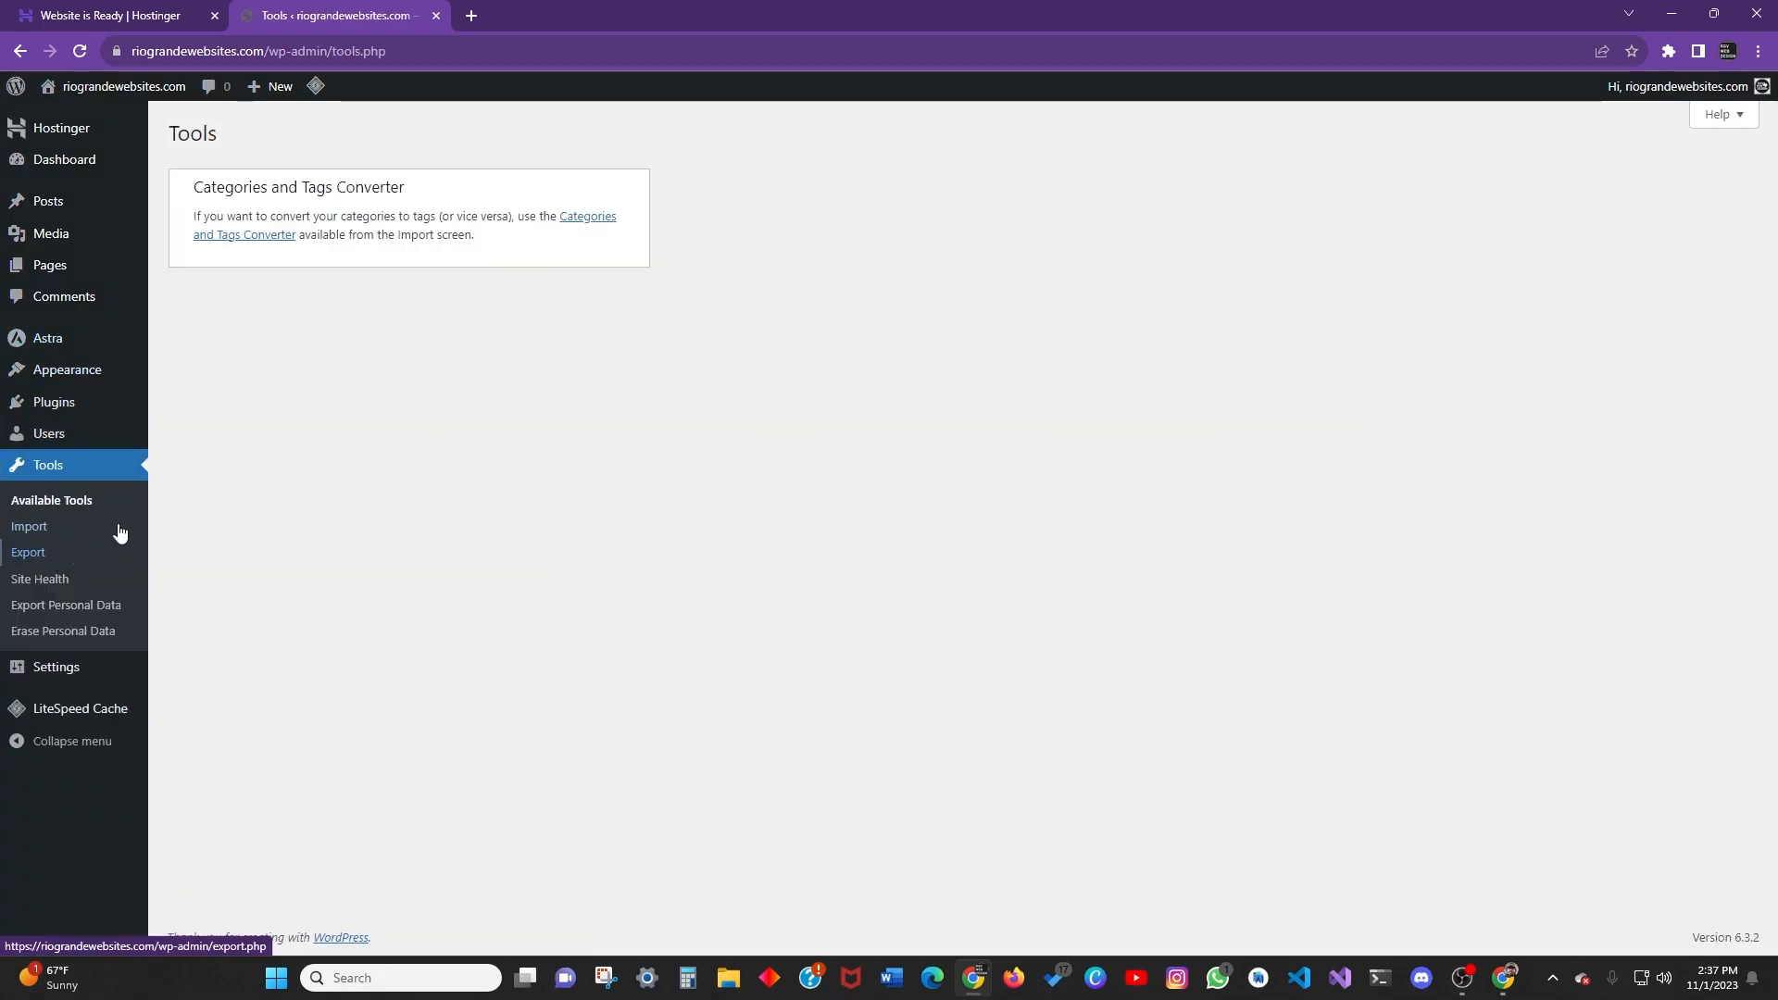
# Visit the Import and Export pages, then Site Health.
pyautogui.click(43, 527)
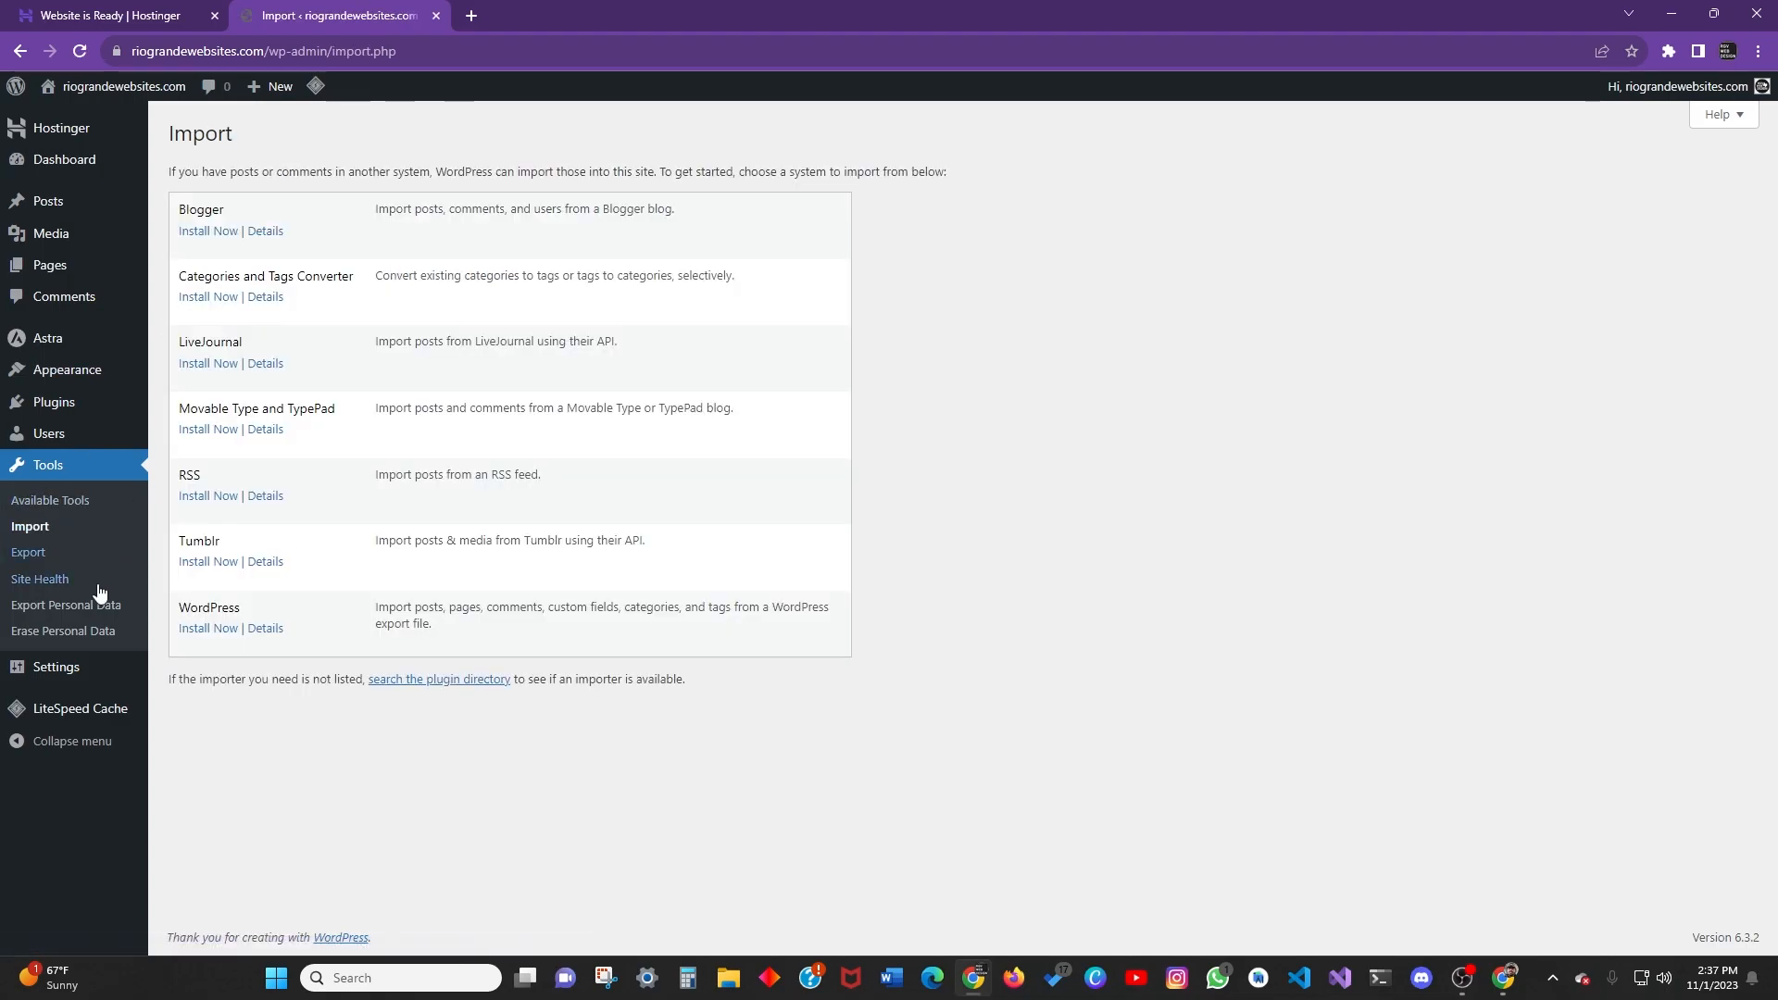
pyautogui.click(30, 553)
pyautogui.click(46, 581)
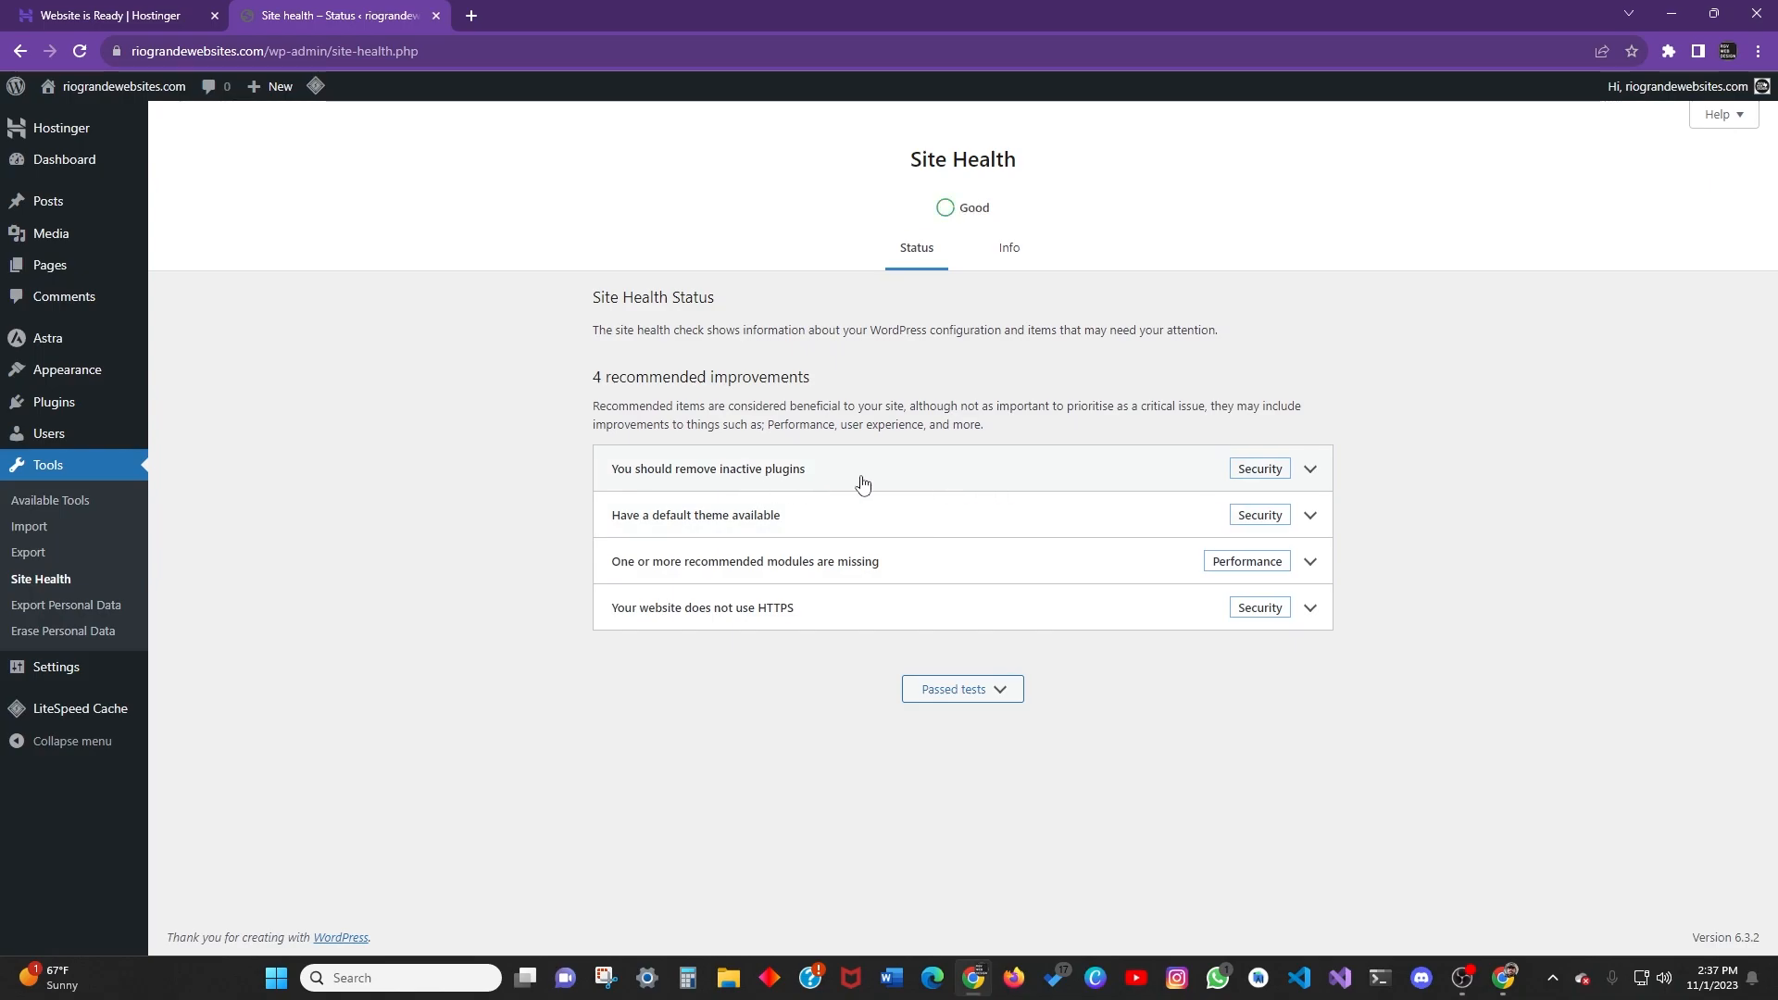
# Peek at the inactive plugins and default theme rows, then open the missing modules and HTTPS details.
pyautogui.click(1313, 473)
pyautogui.click(1311, 470)
pyautogui.click(1311, 516)
pyautogui.click(1310, 515)
pyautogui.click(1313, 563)
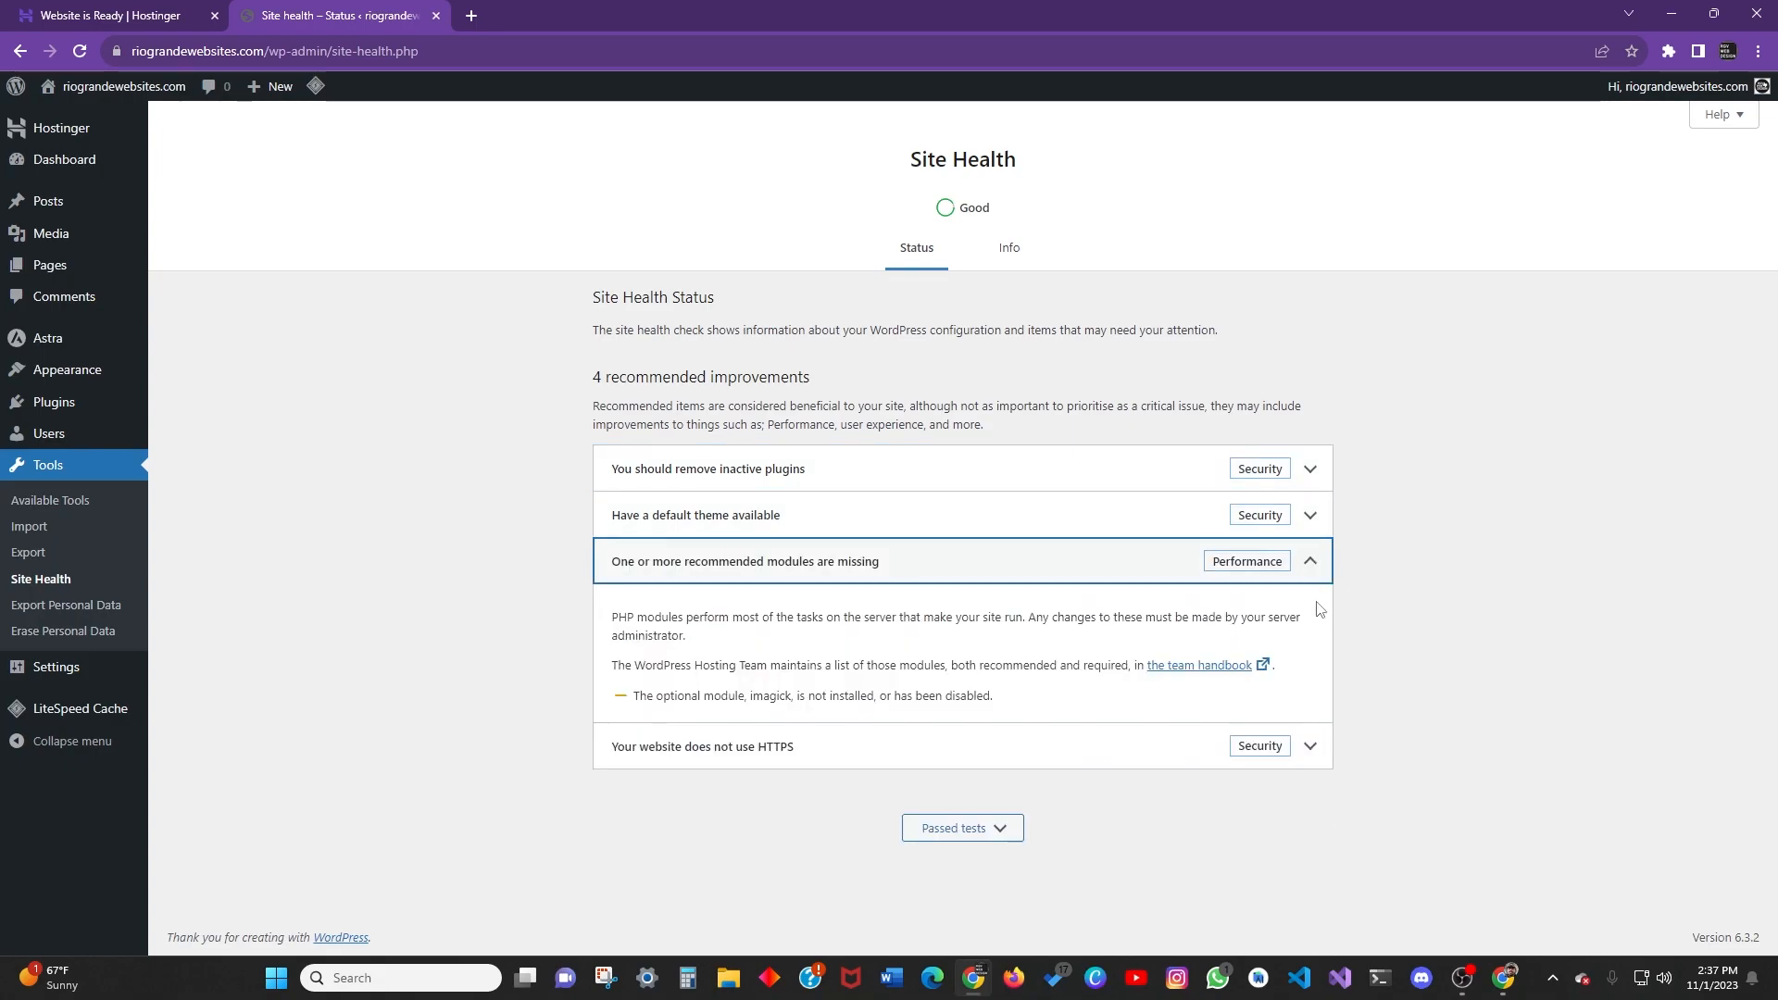
pyautogui.click(1311, 745)
pyautogui.moveTo(1133, 330); pyautogui.dragTo(1146, 331)
pyautogui.click(1006, 252)
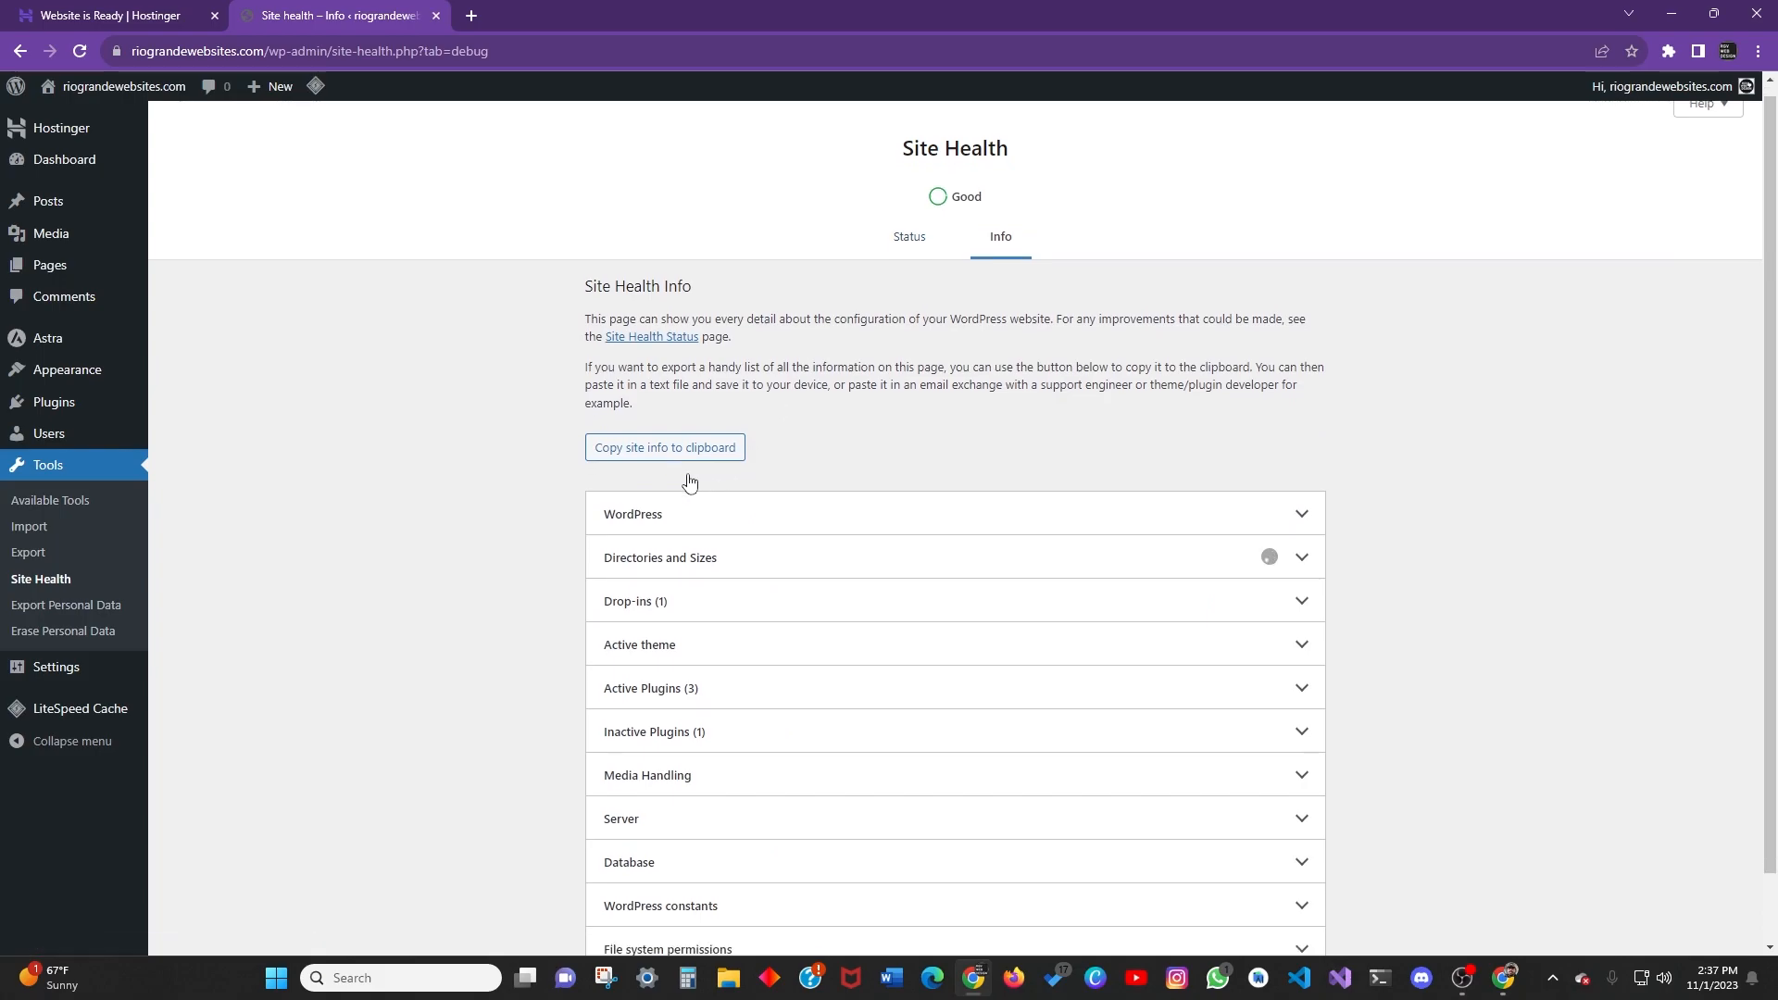
# Expand and collapse the WordPress section of Site Health Info, then go to General Settings.
pyautogui.scroll(-2, 687, 481)
pyautogui.click(1307, 449)
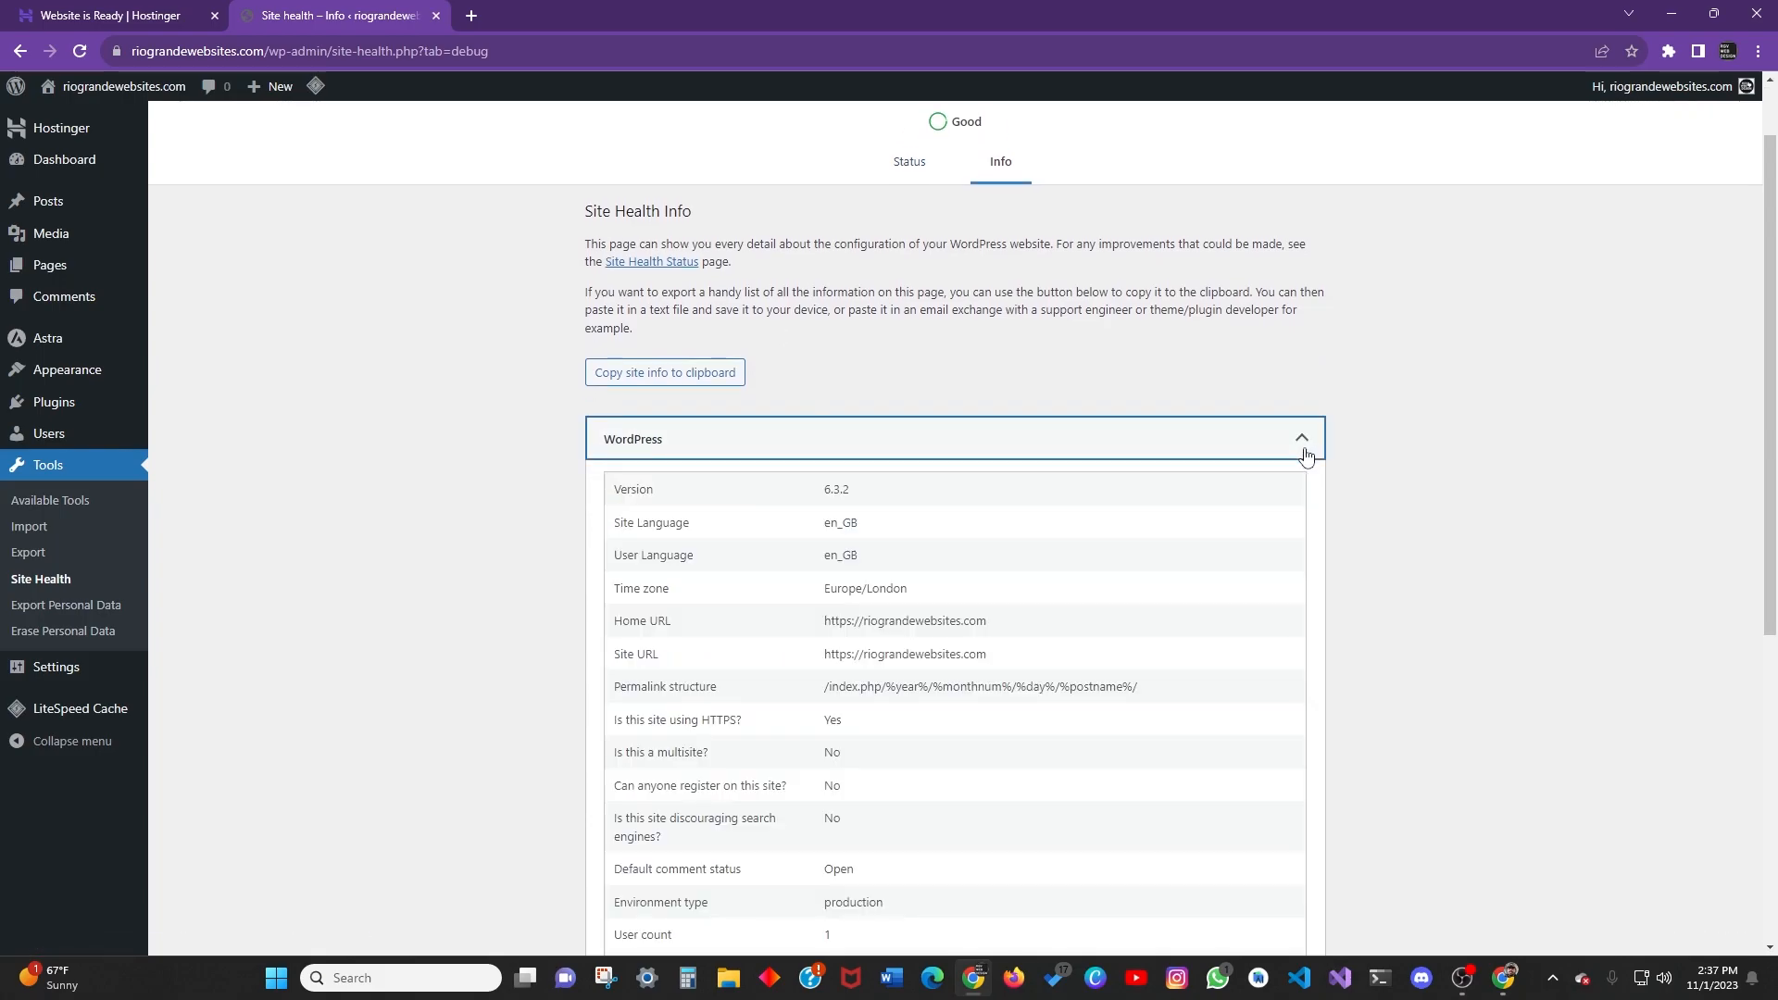
pyautogui.scroll(-3, 1218, 504)
pyautogui.scroll(4, 1319, 537)
pyautogui.click(1319, 537)
pyautogui.scroll(-1, 962, 571)
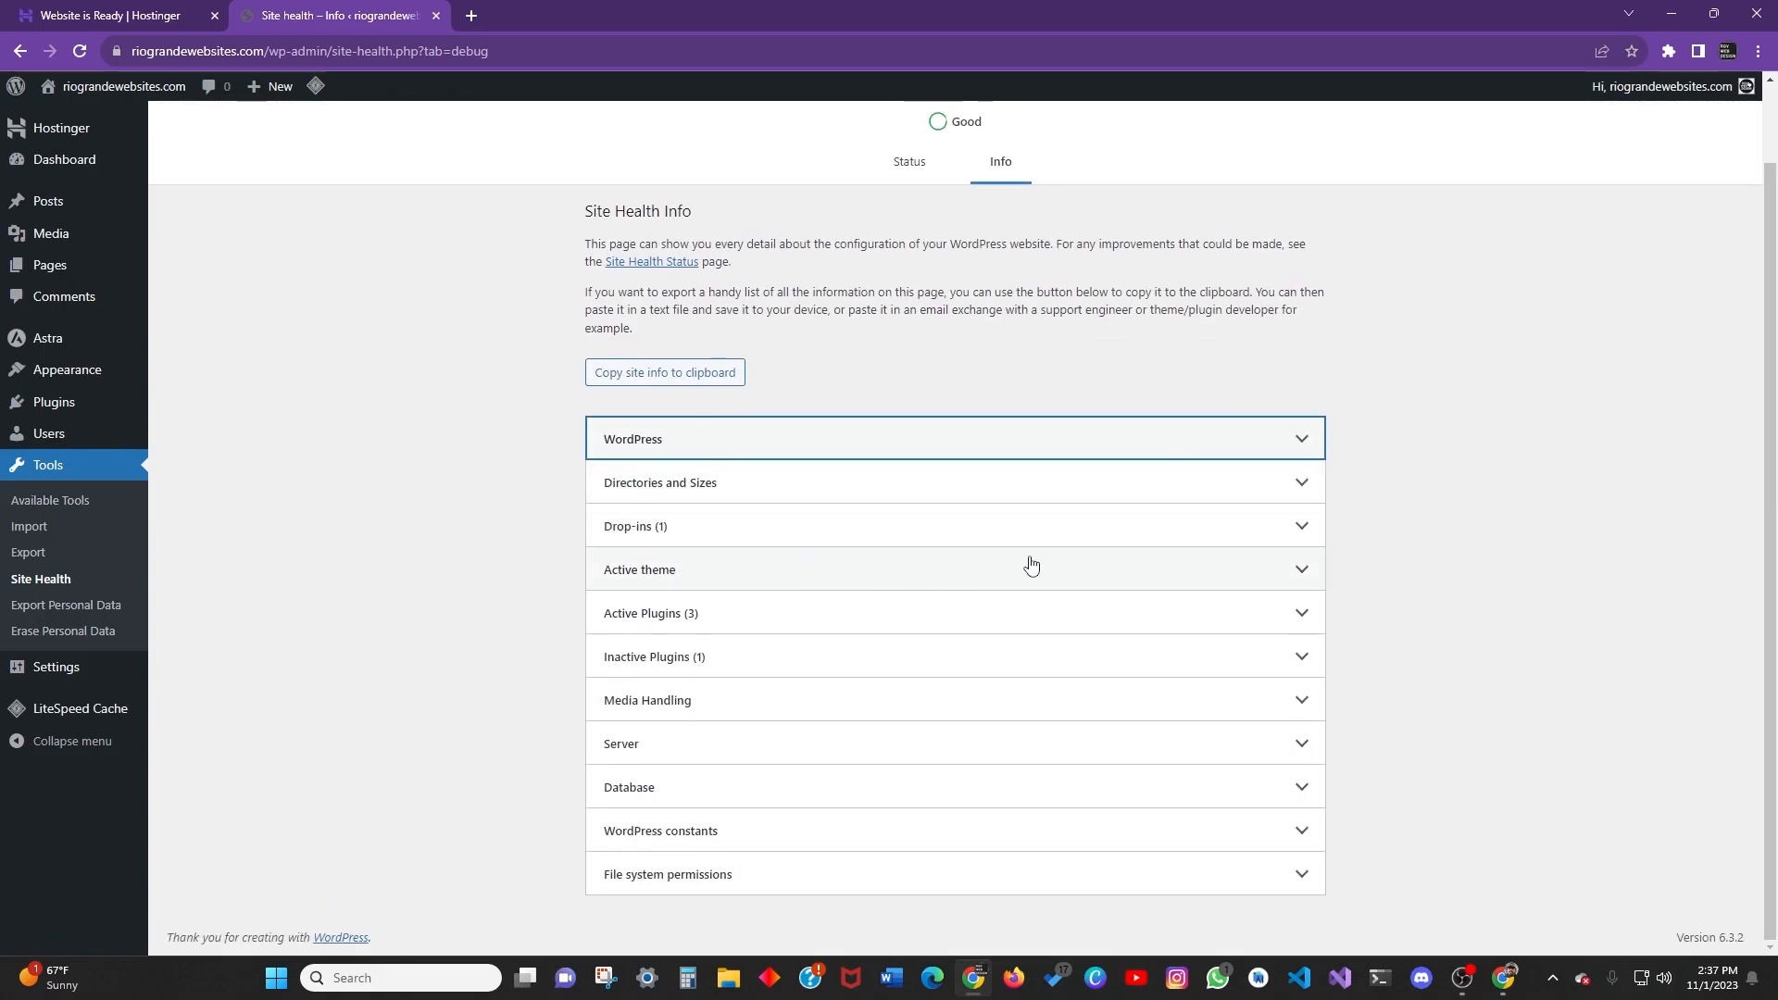
pyautogui.click(324, 579)
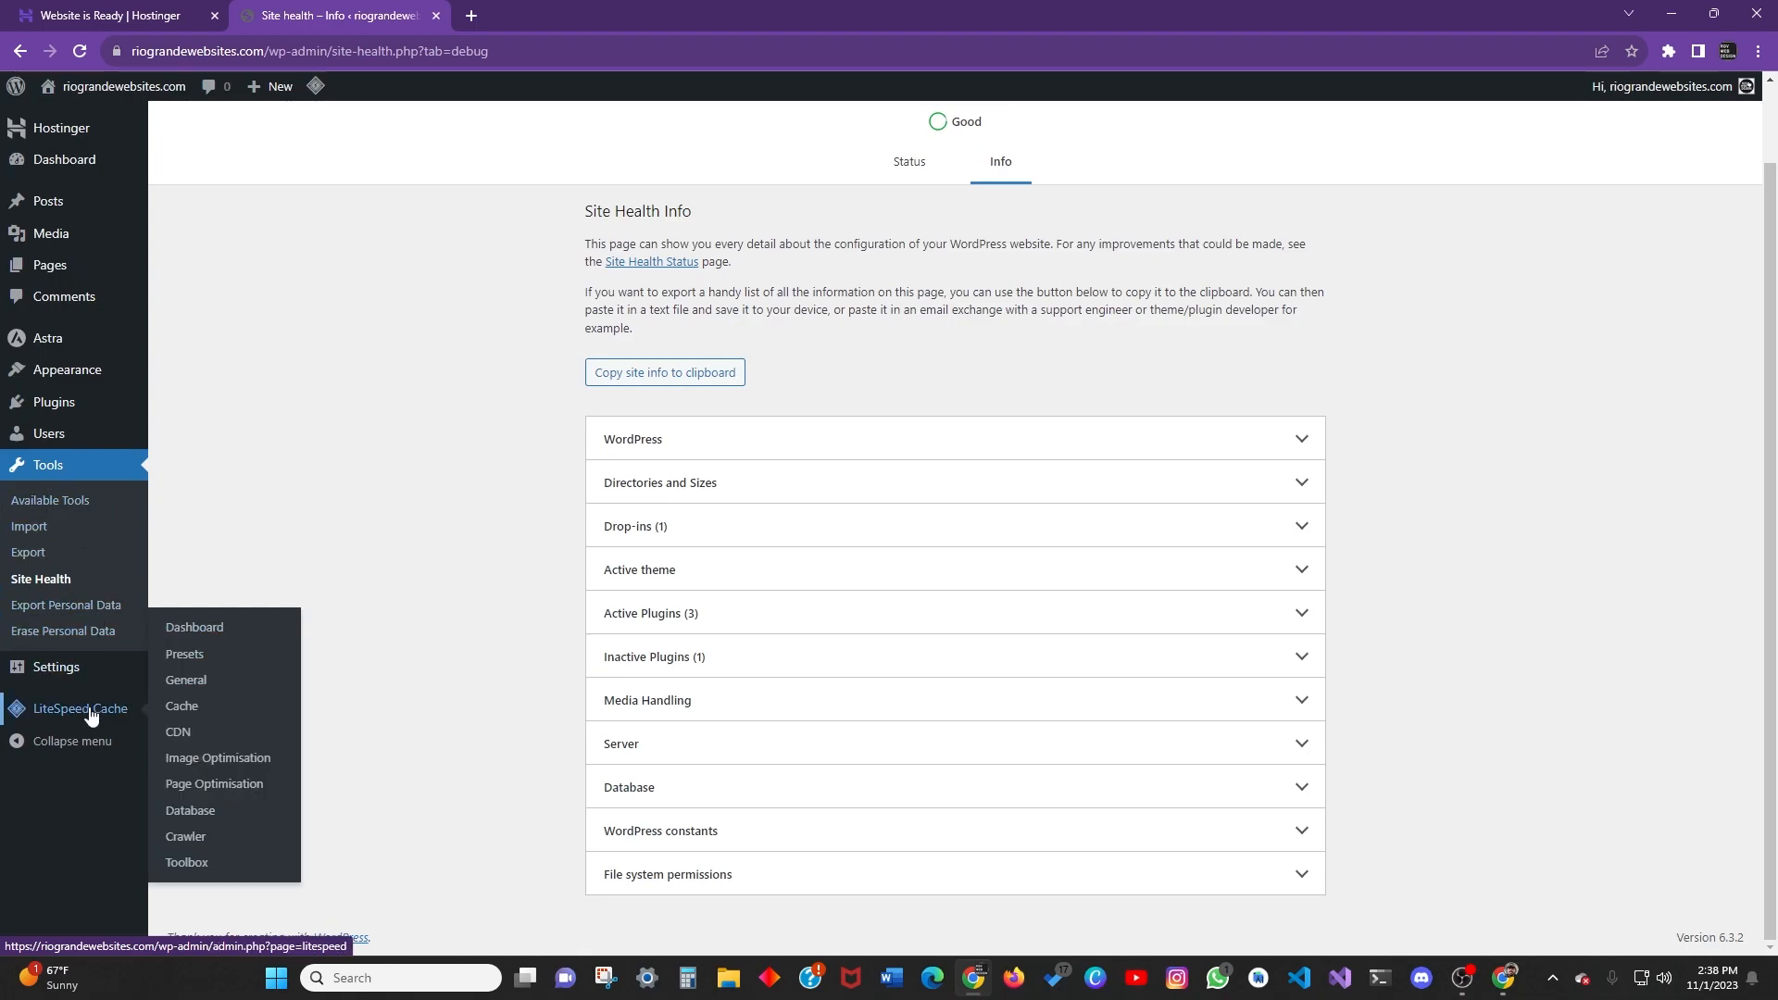
pyautogui.click(72, 671)
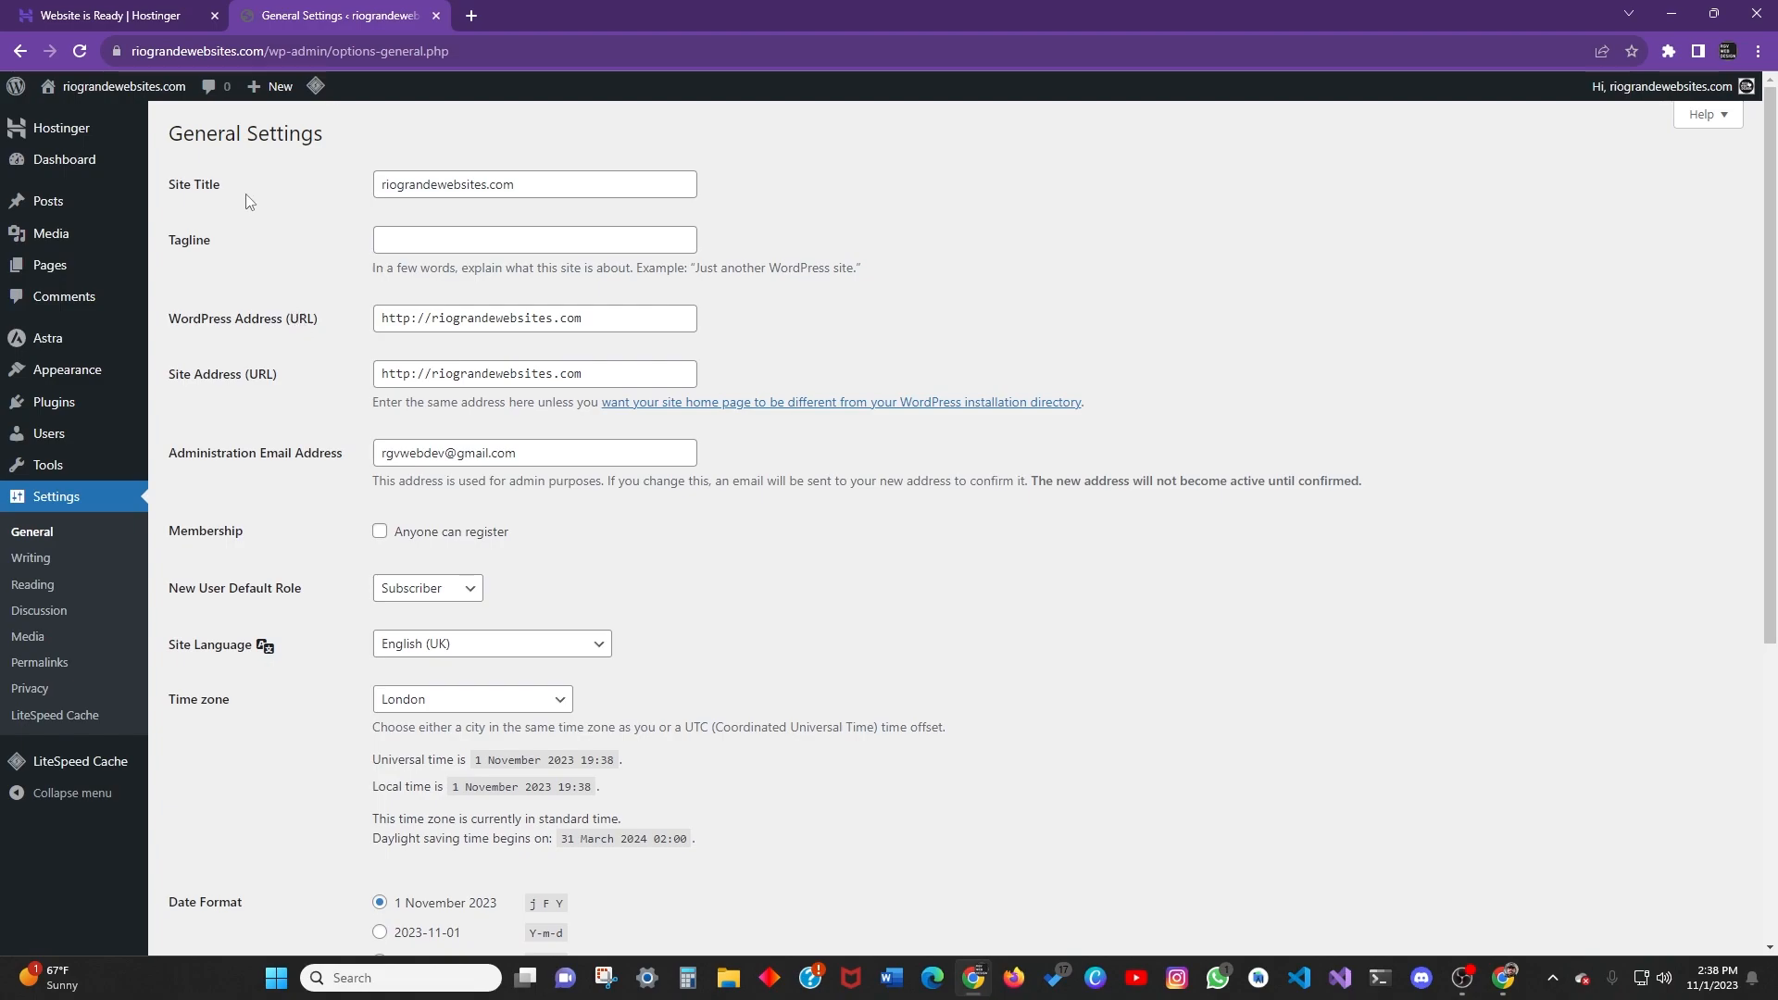
# Replace the site title riograndewebsites.com with 'Tacos Express'.
pyautogui.moveTo(518, 184); pyautogui.dragTo(261, 187)
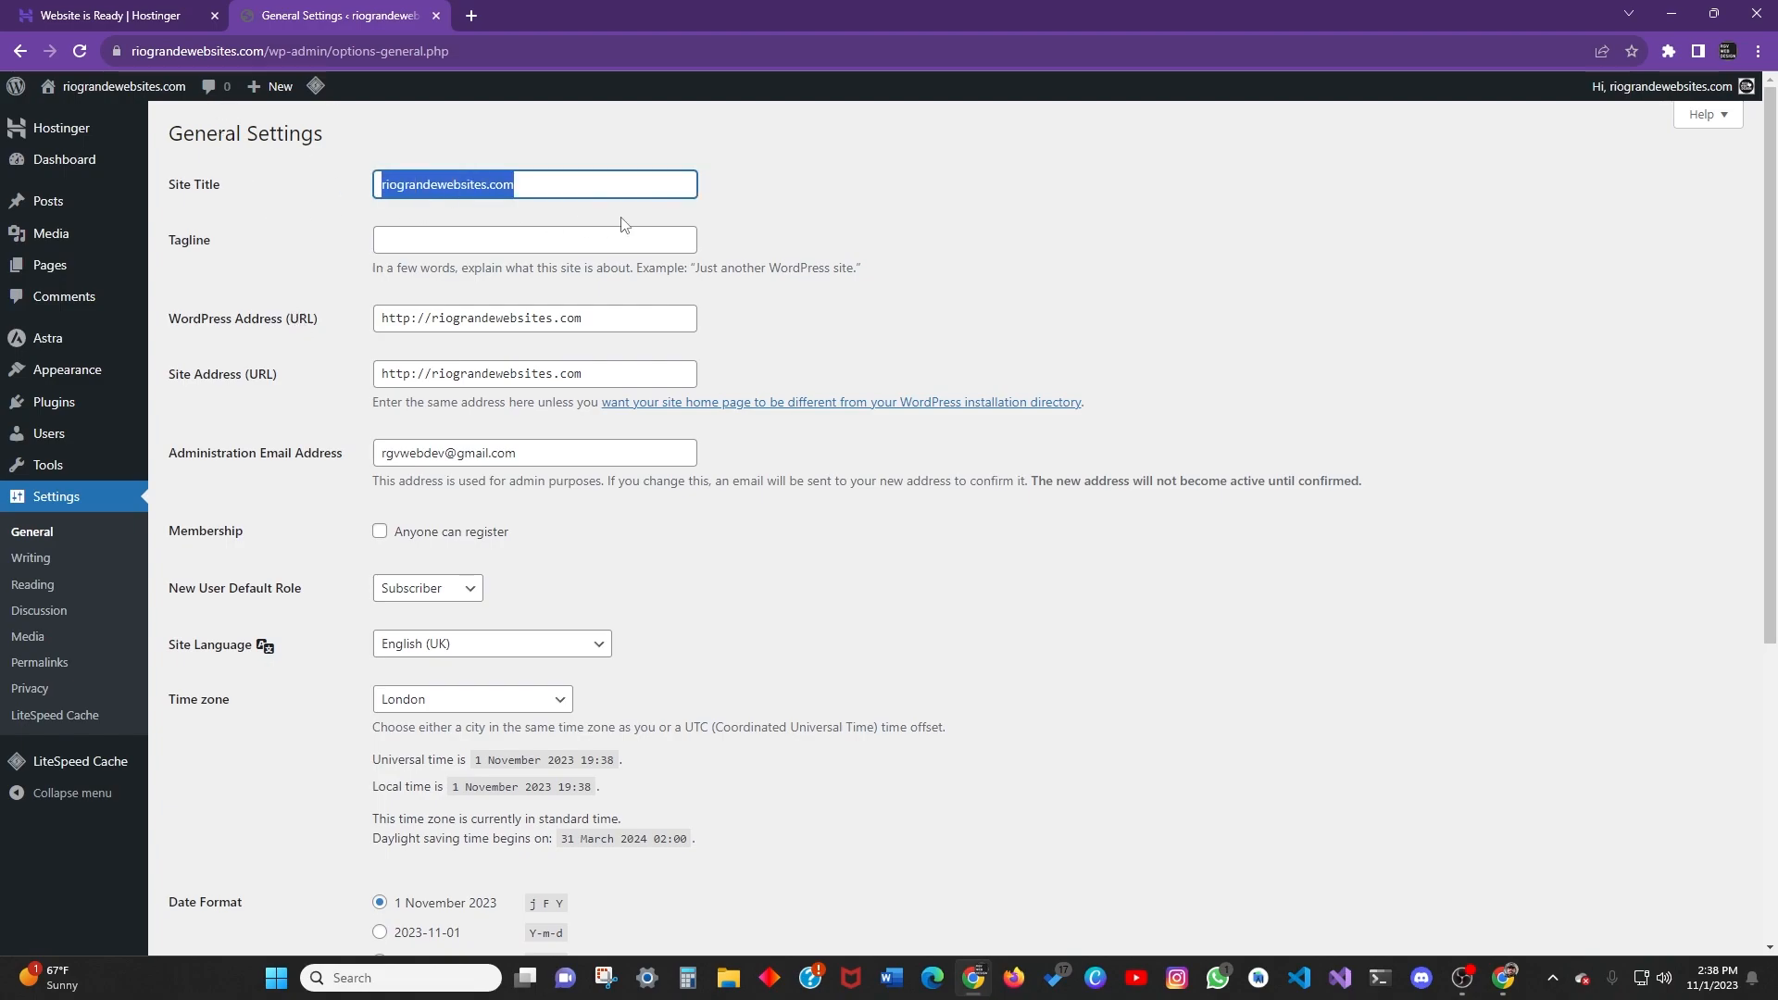
pyautogui.click(442, 144)
pyautogui.moveTo(528, 185); pyautogui.dragTo(293, 189)
pyautogui.click(549, 179)
pyautogui.moveTo(519, 183); pyautogui.dragTo(304, 191)
pyautogui.write('TAc')
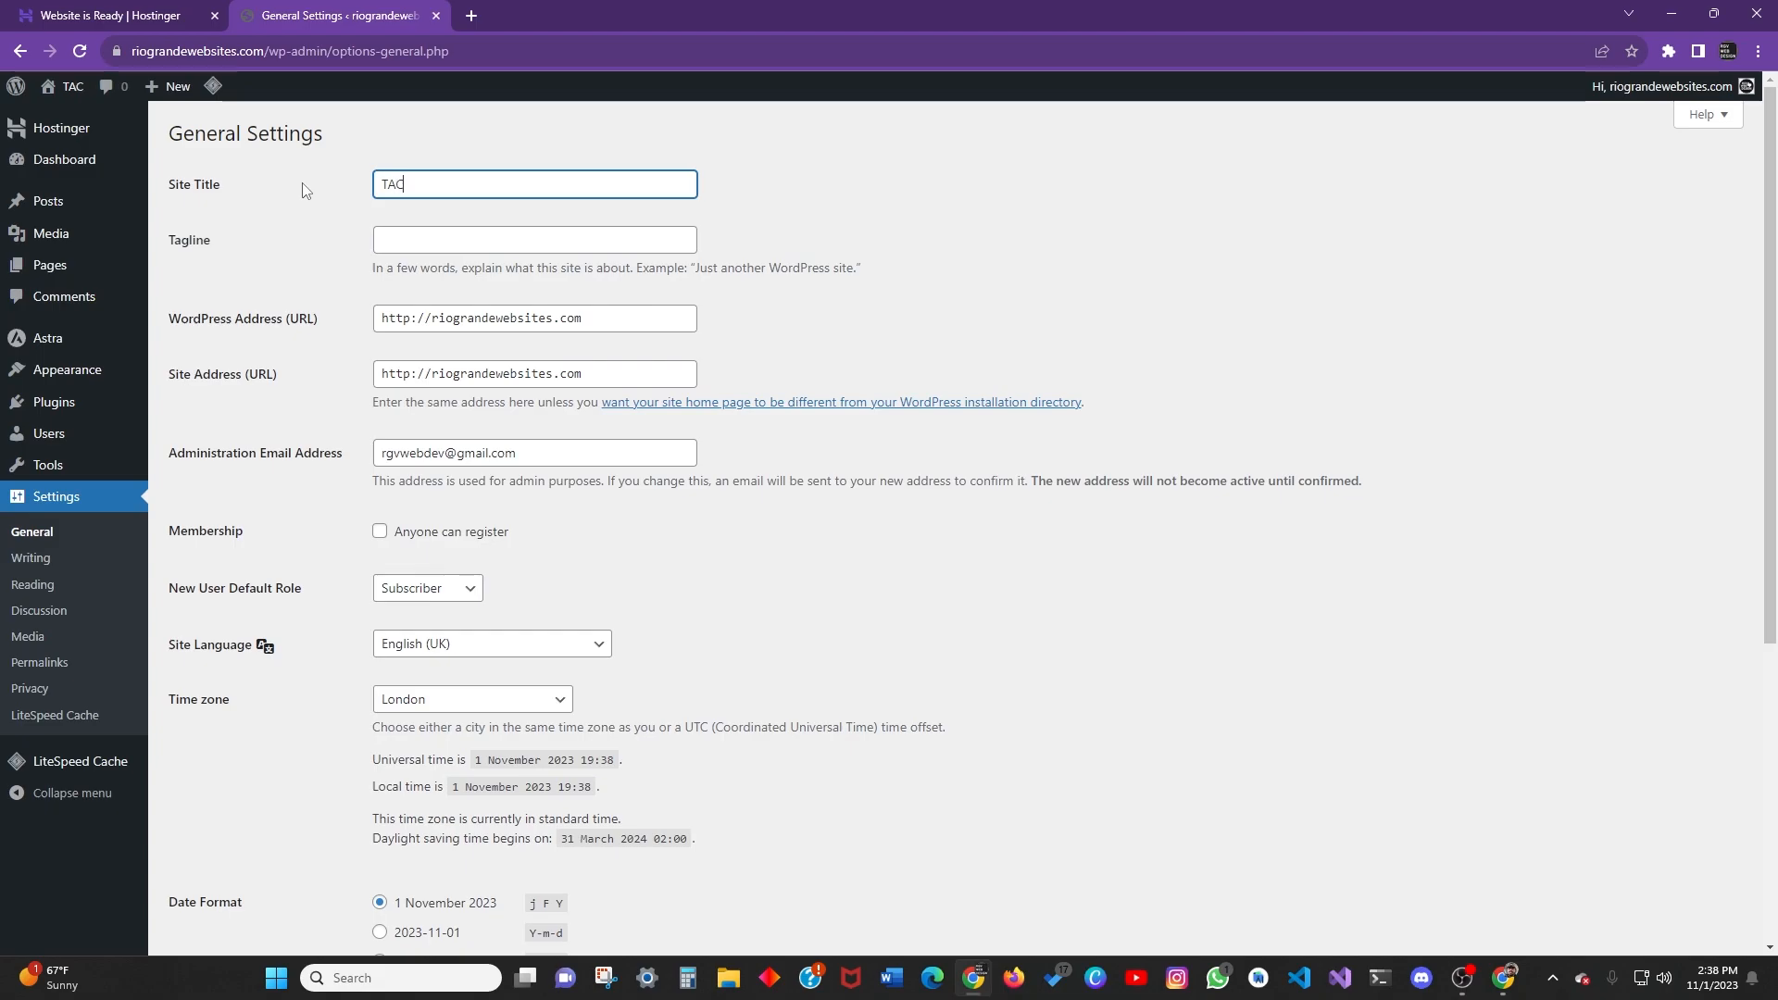
pyautogui.press('BackSpace')
pyautogui.press('BackSpace')
pyautogui.write('acos')
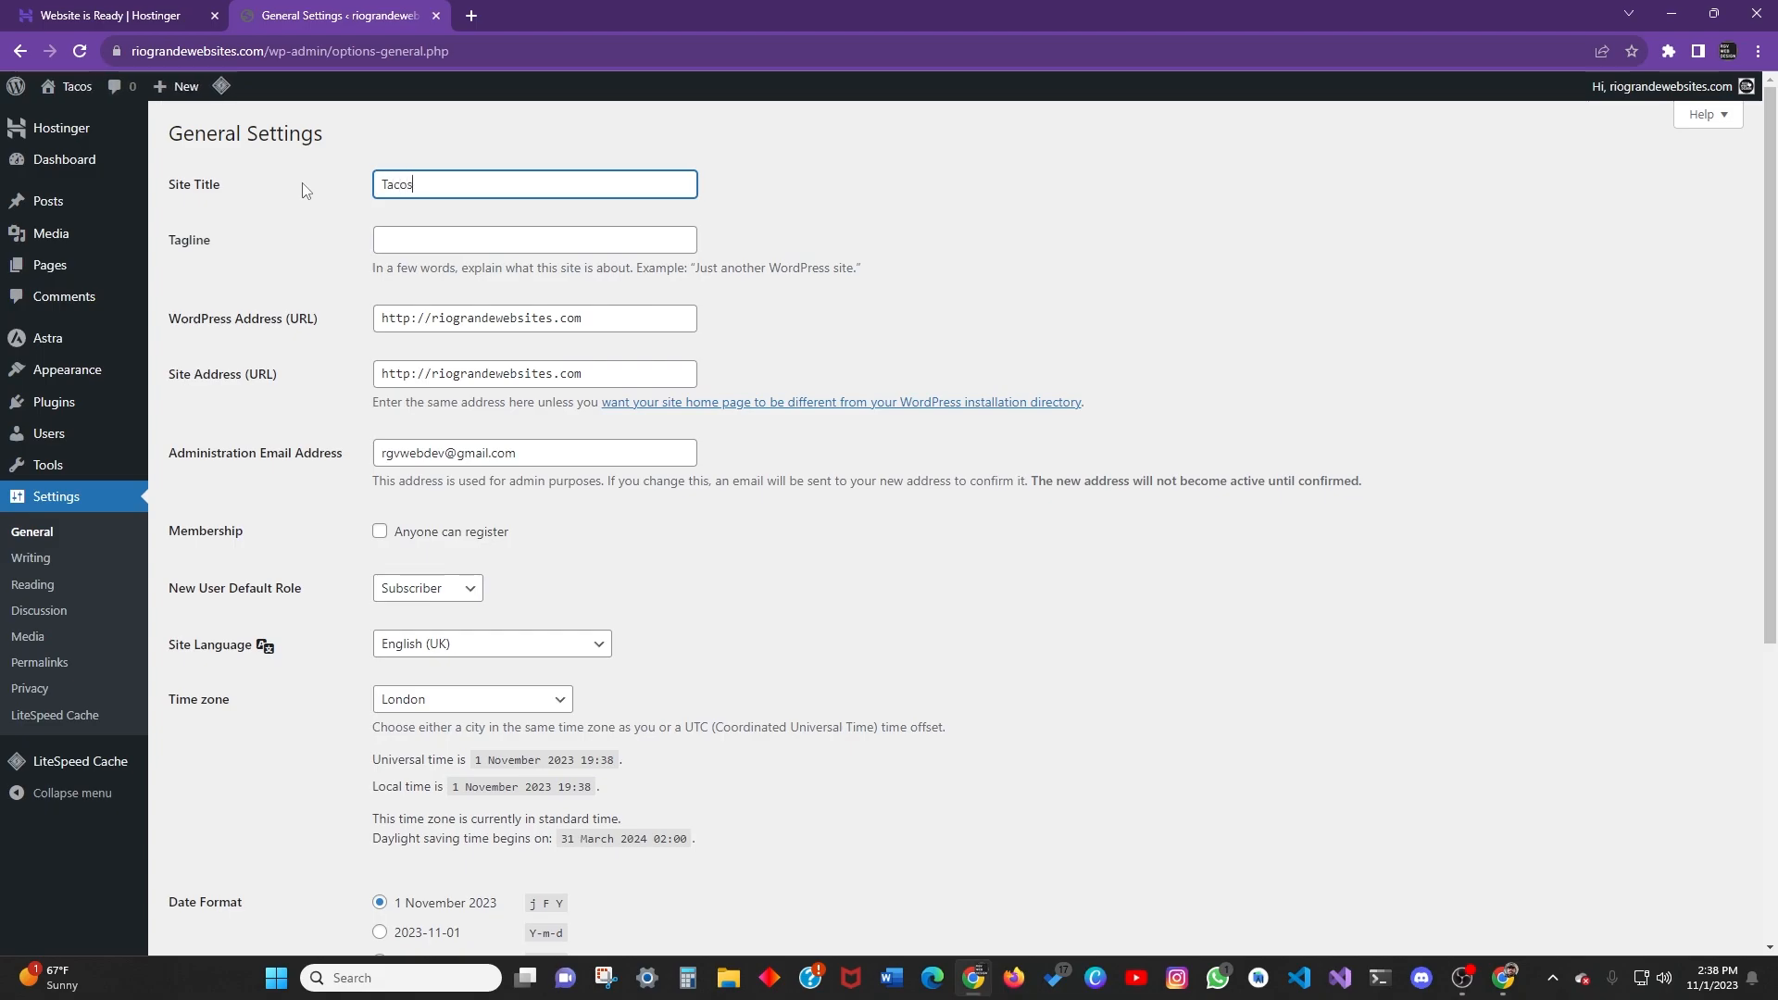
pyautogui.write(' Express')
pyautogui.click(306, 190)
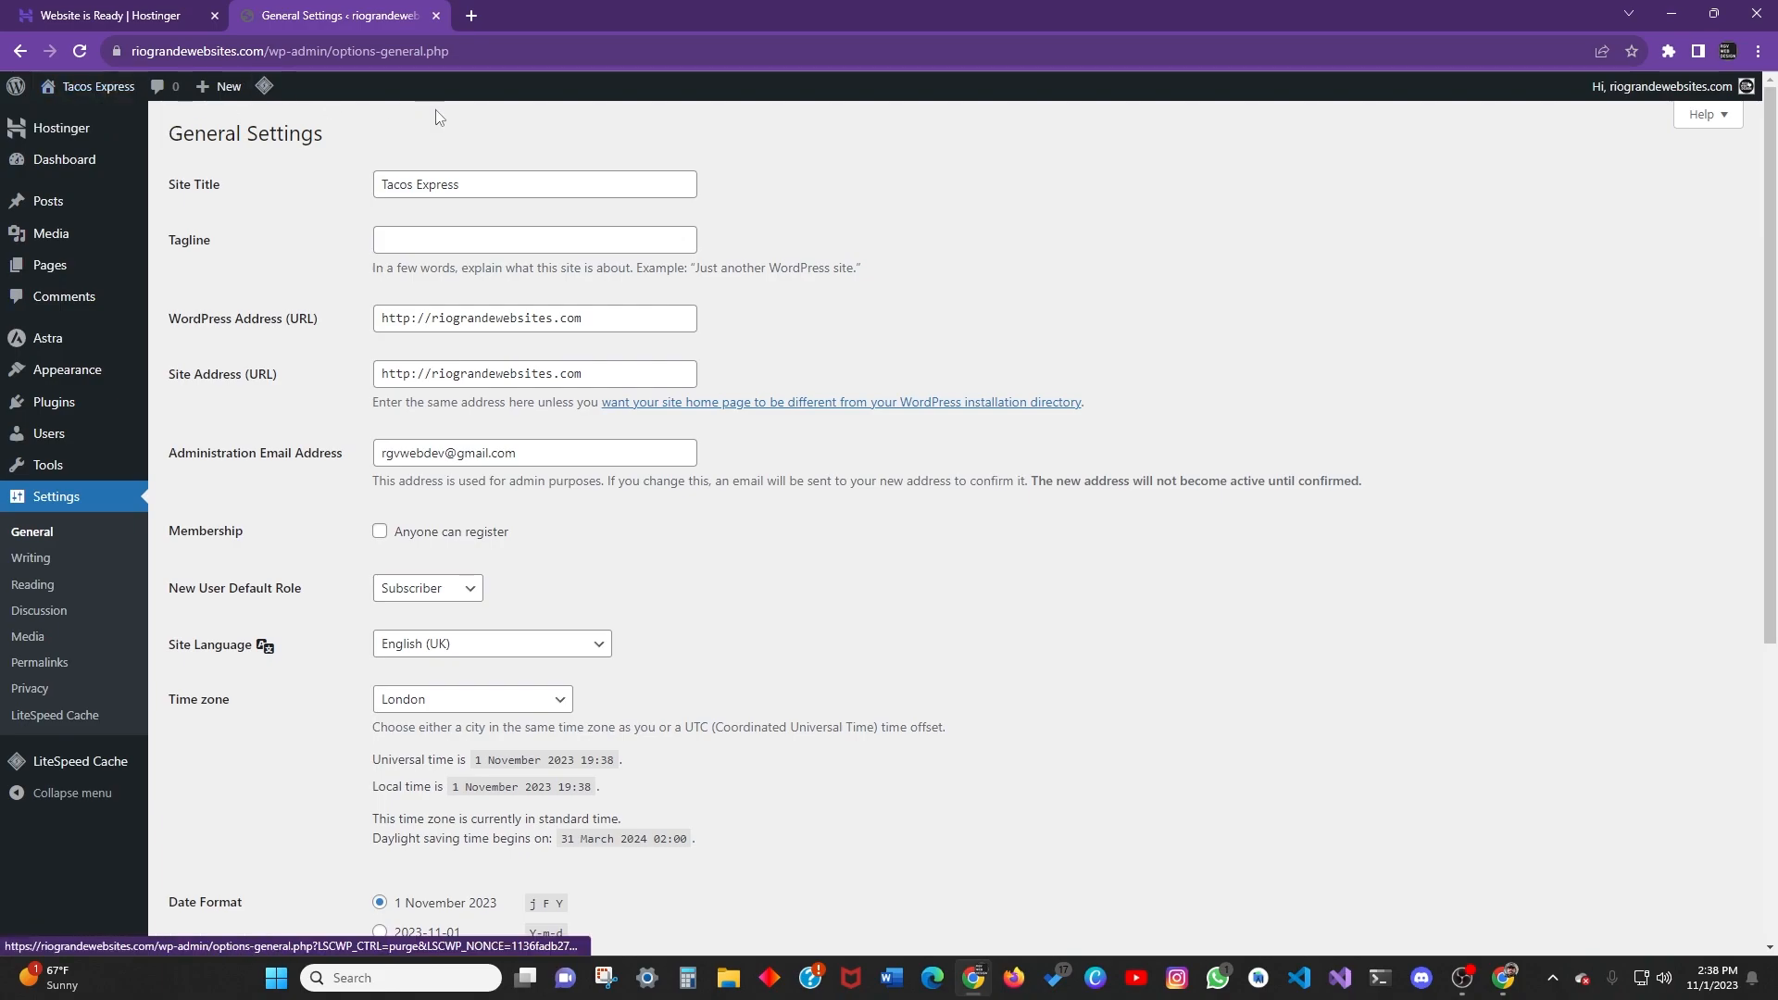
# Enter the tagline 'The Best in Texas'.
pyautogui.click(426, 242)
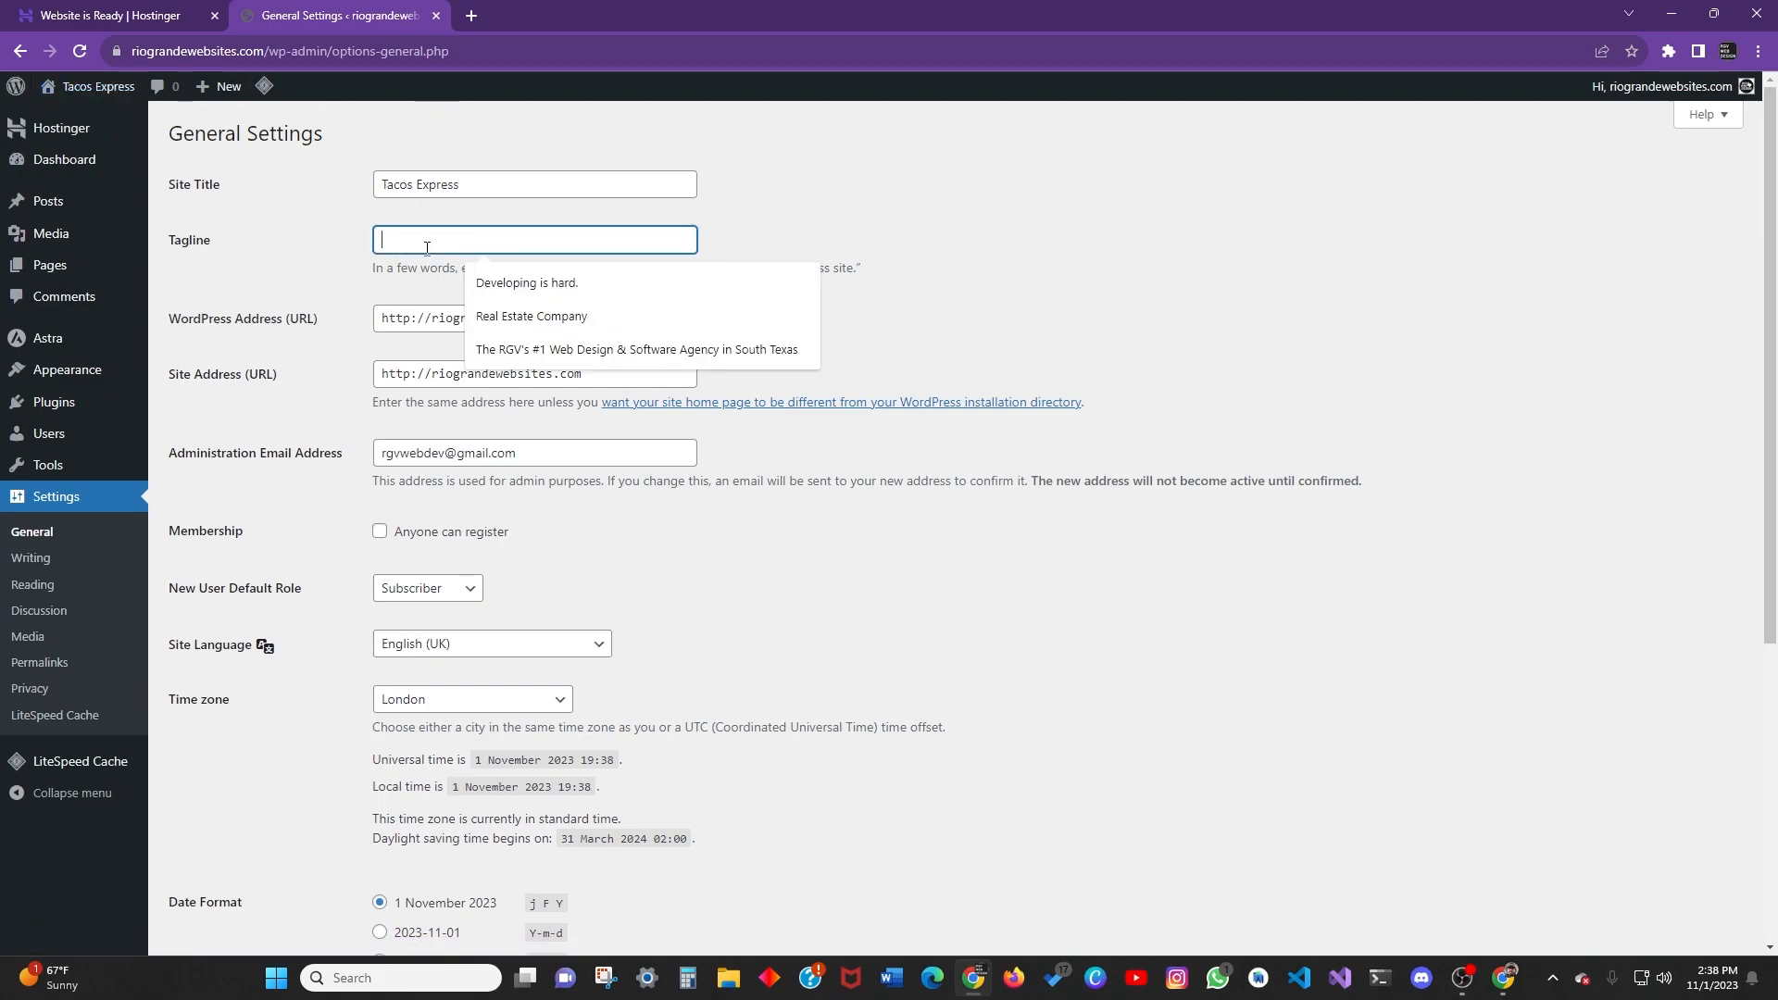
pyautogui.write('The Best in Texas')
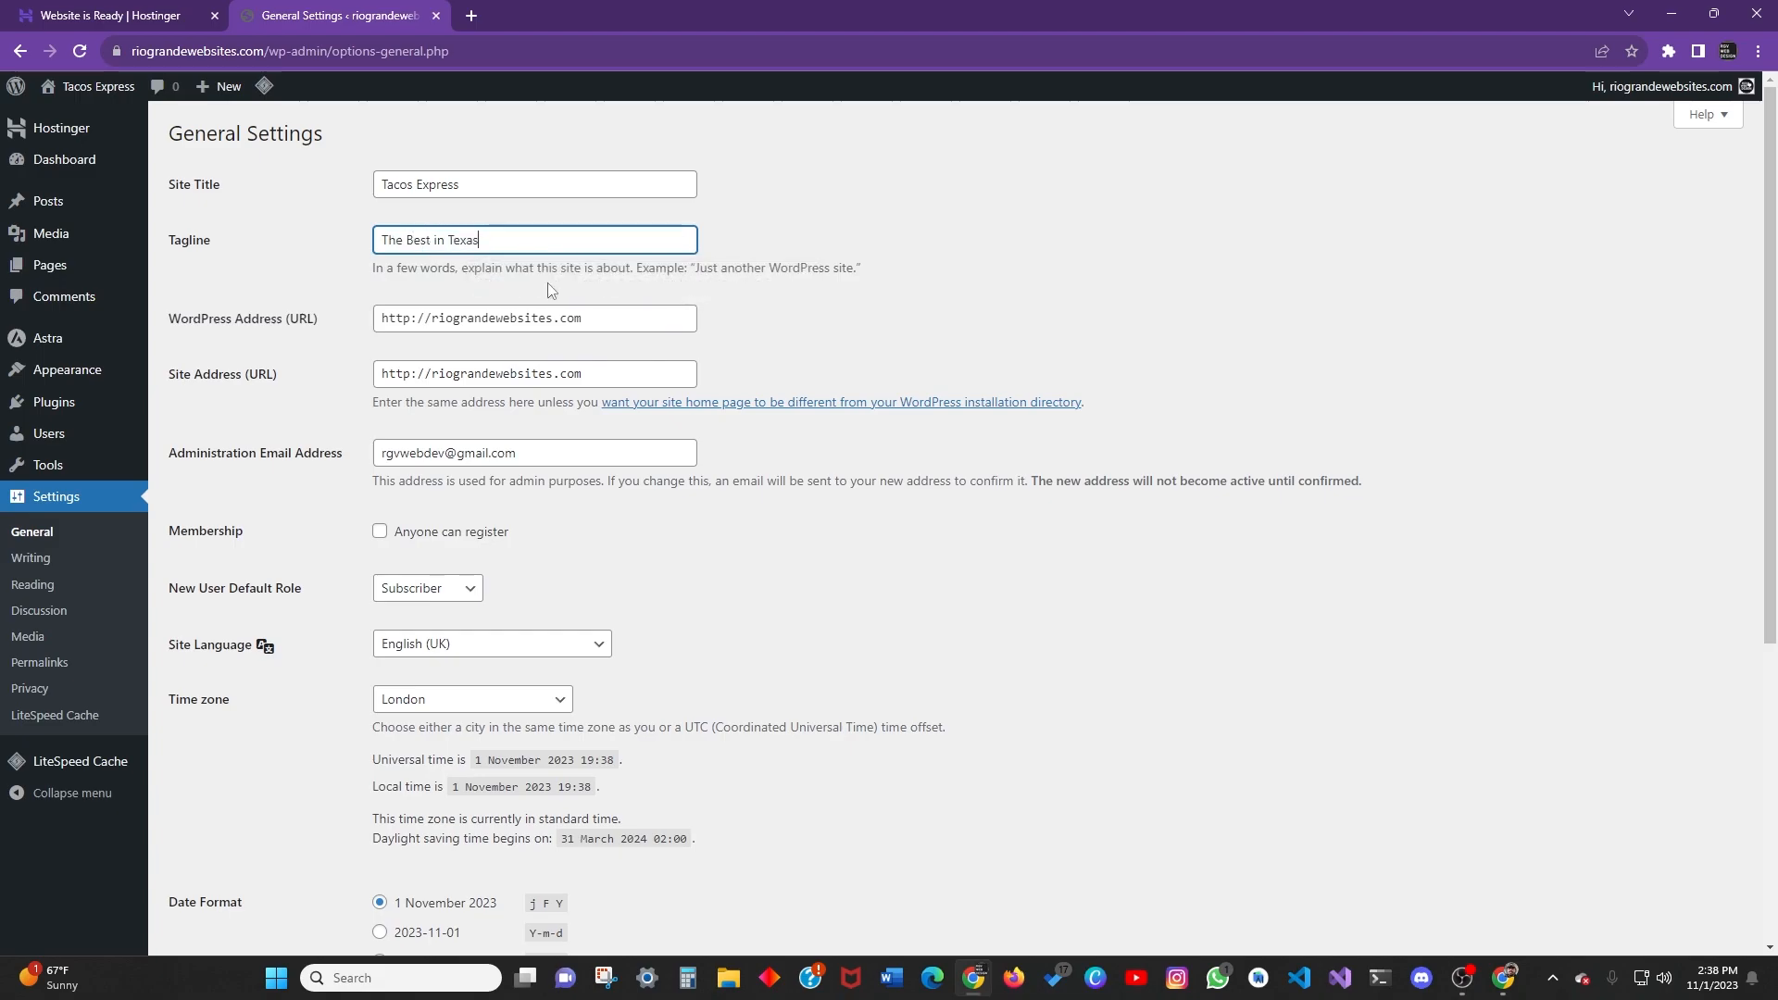
pyautogui.click(695, 331)
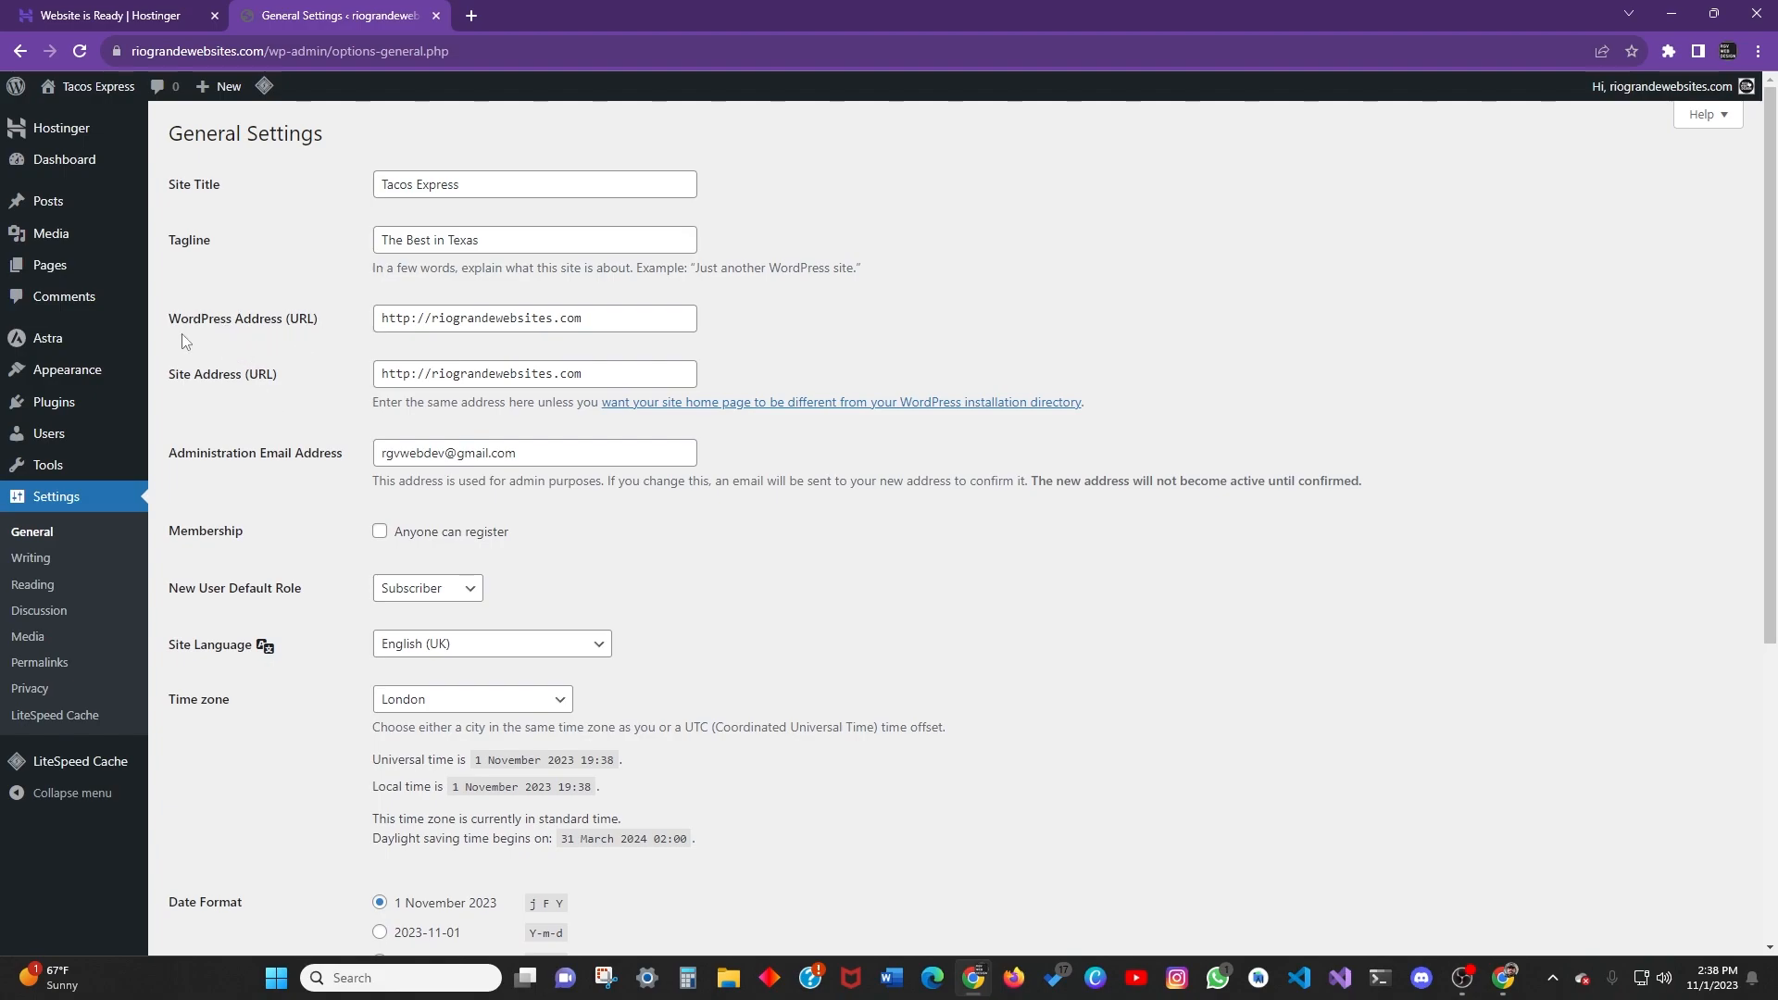
pyautogui.click(414, 376)
# Add 's' after http in the Site Address and WordPress Address fields.
pyautogui.write('s')
pyautogui.click(848, 371)
pyautogui.click(412, 316)
pyautogui.write('s')
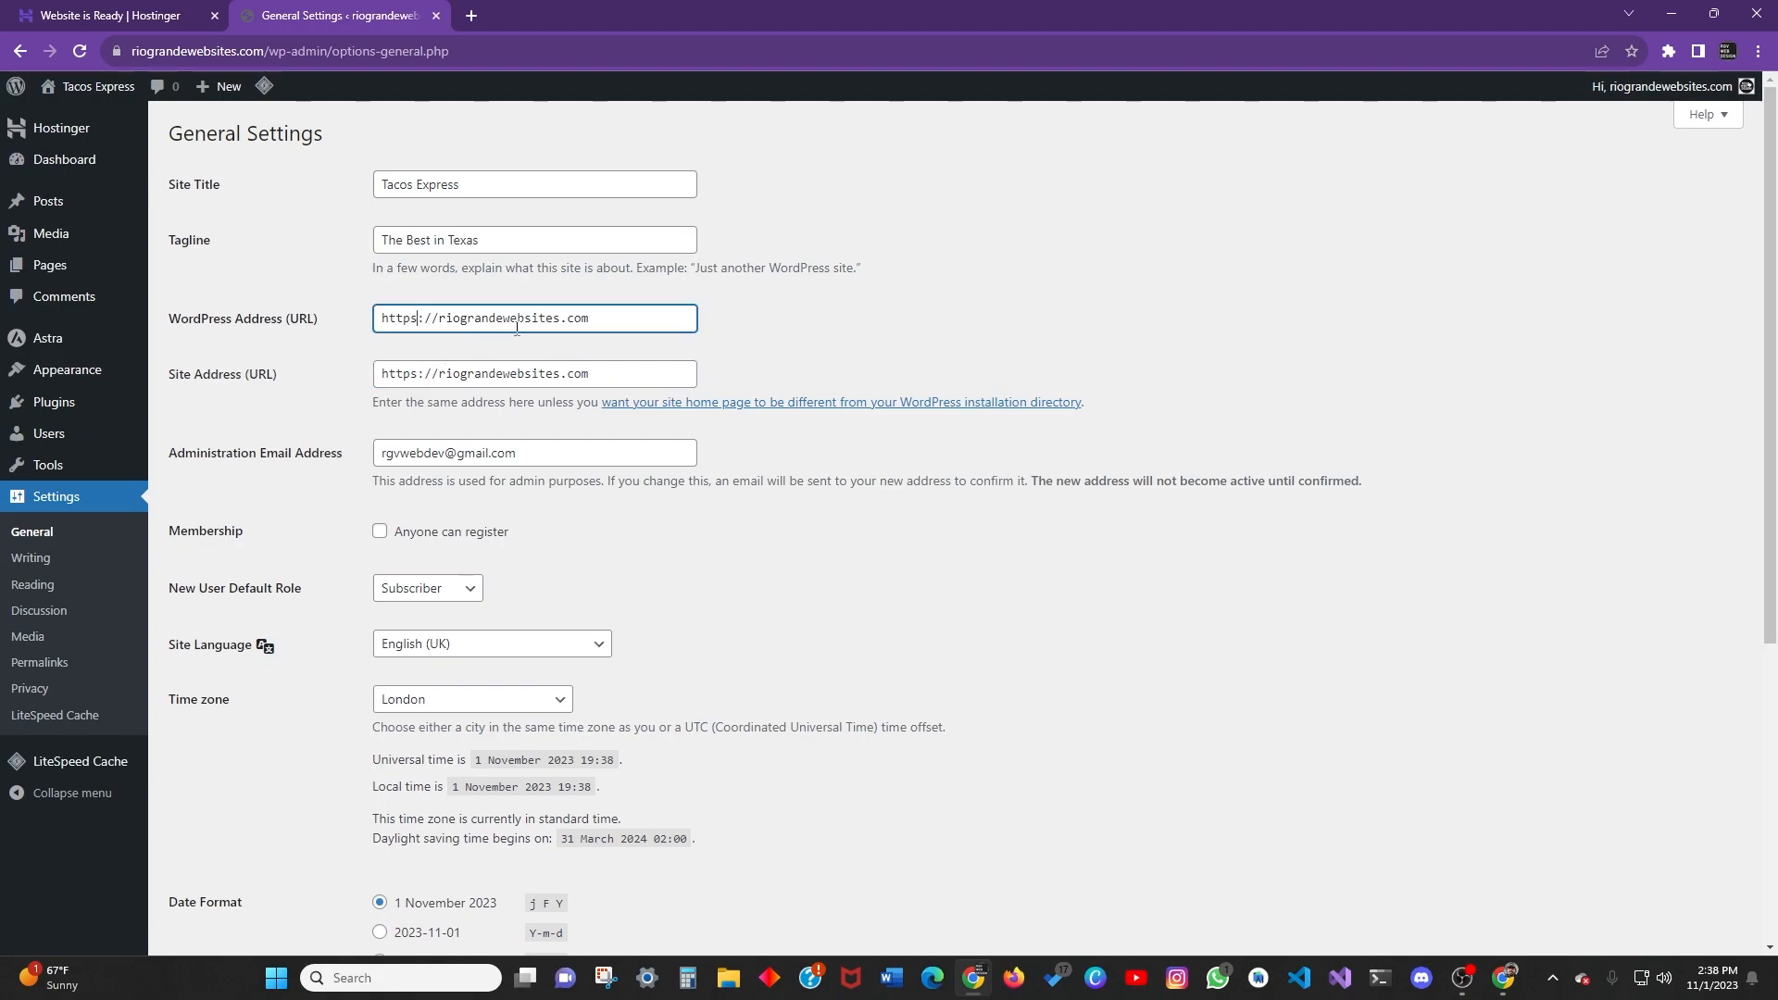
pyautogui.click(481, 341)
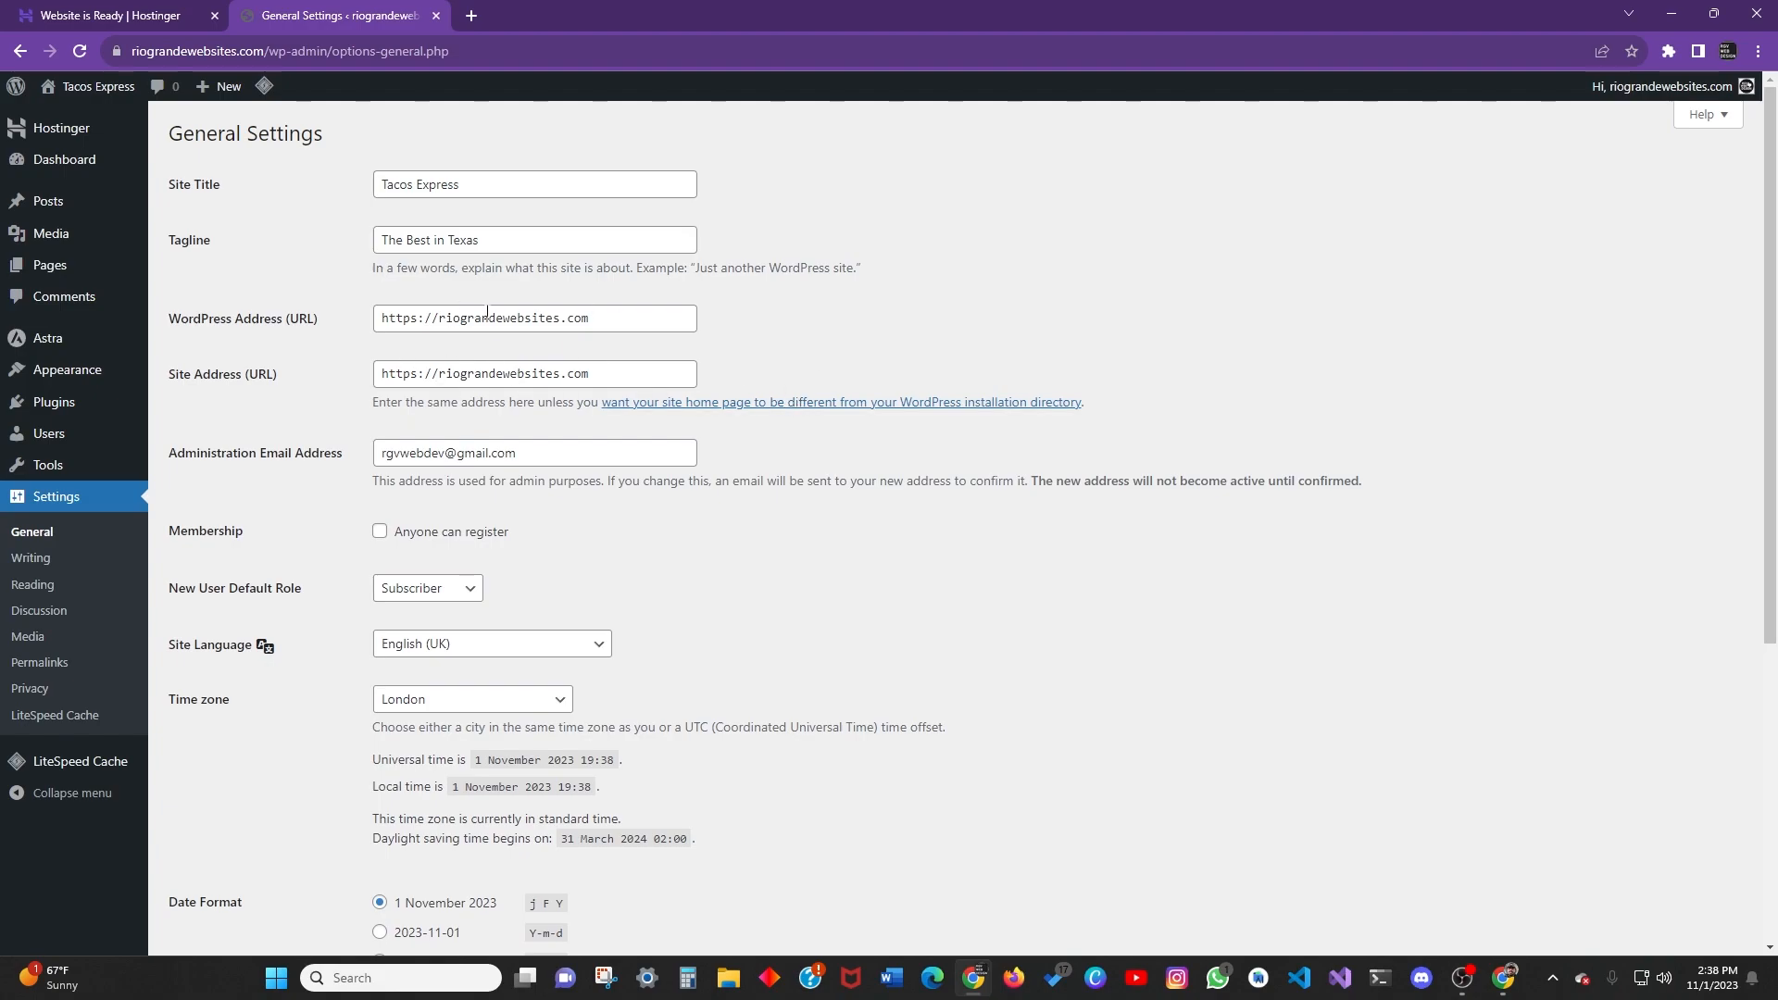
# Double-check both https addresses and the wp-admin part of the page URL.
pyautogui.moveTo(408, 378); pyautogui.dragTo(419, 373)
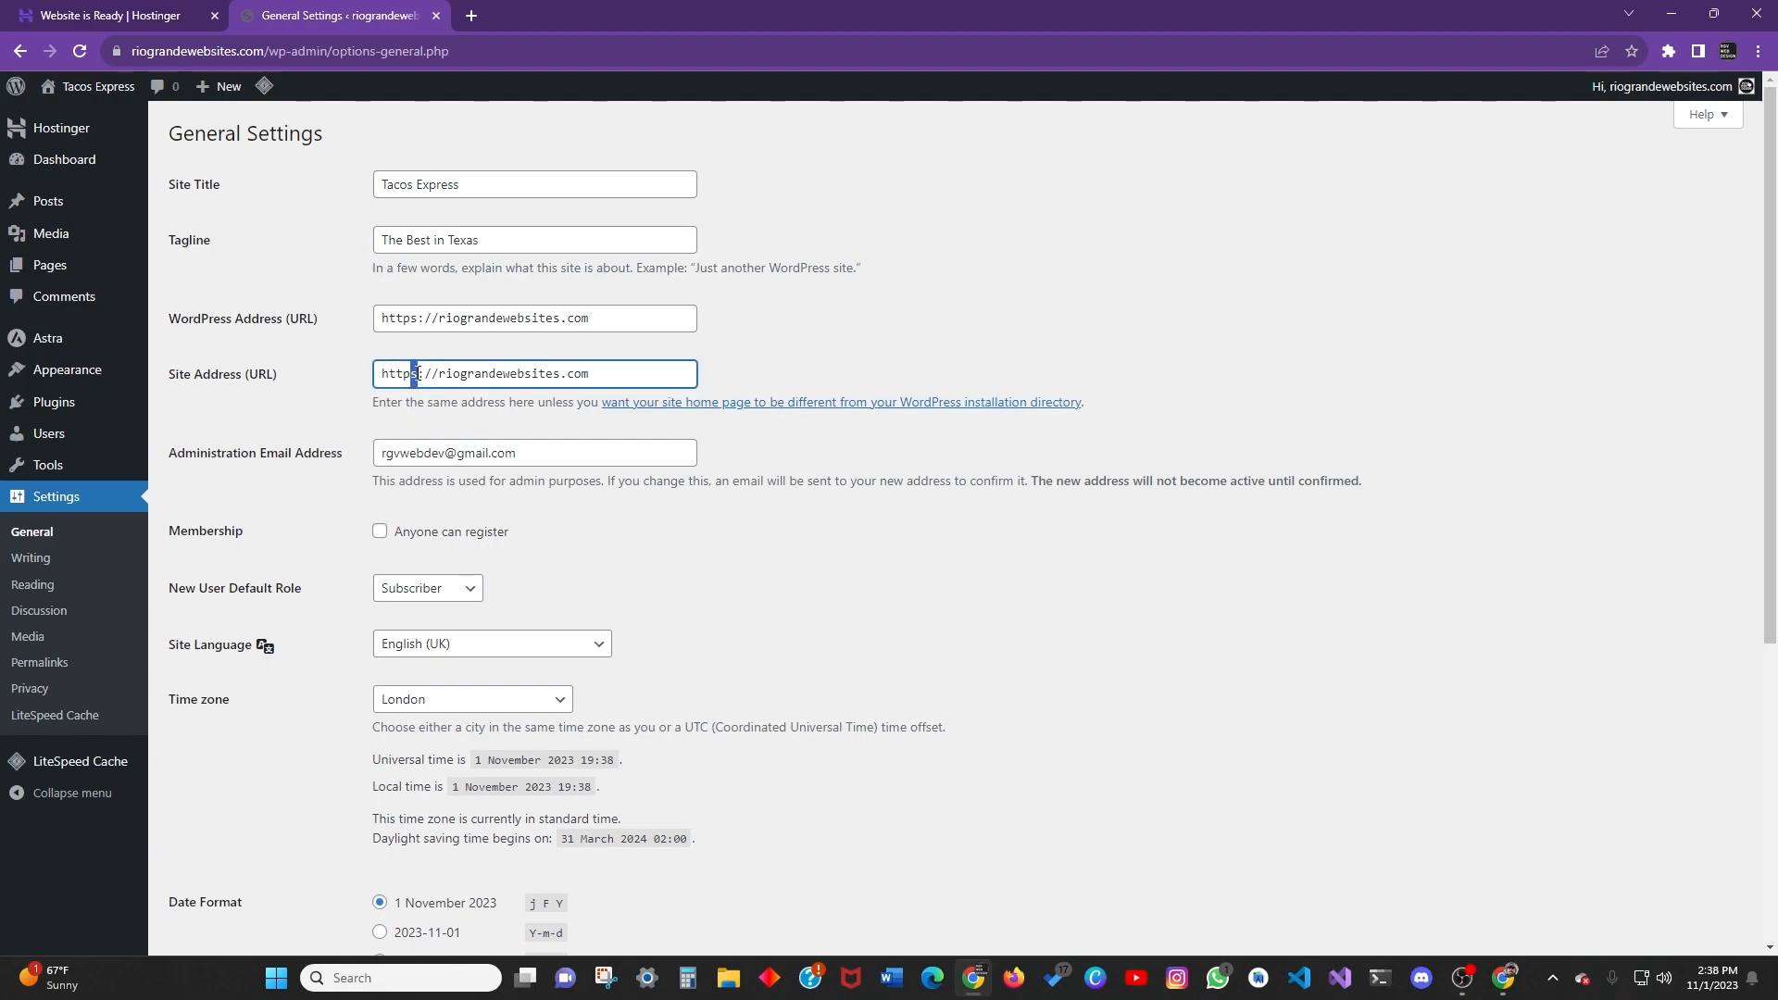
pyautogui.click(423, 326)
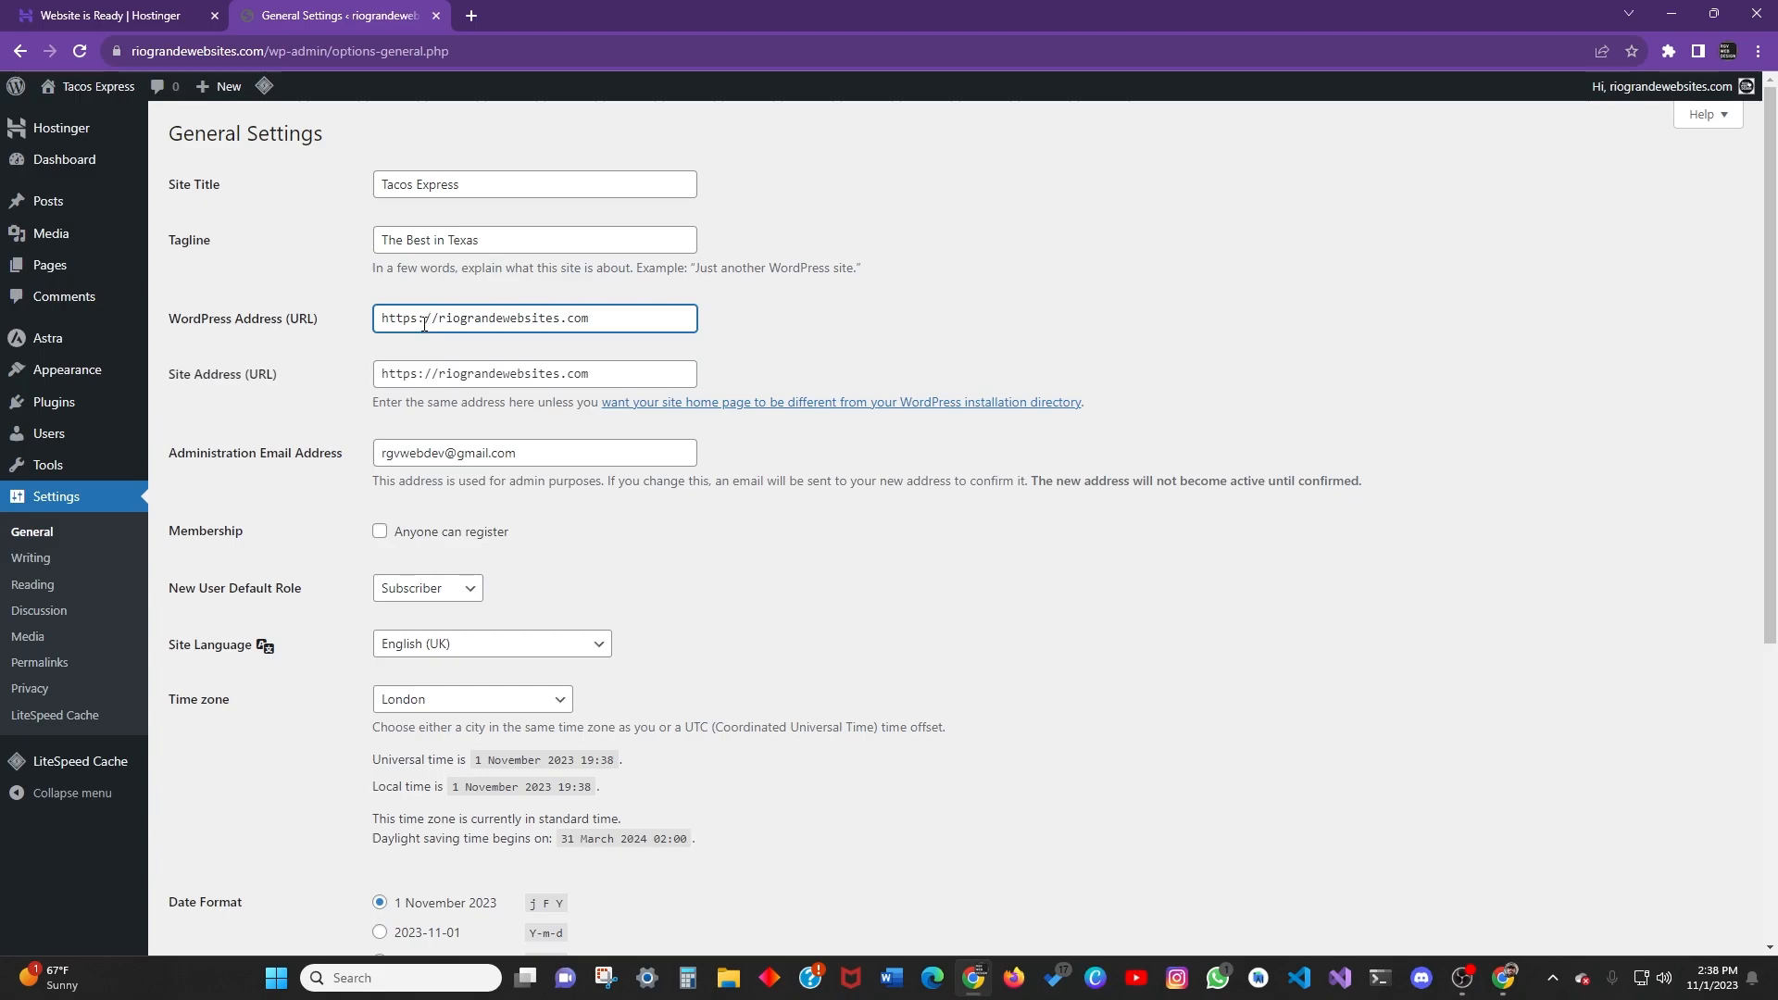
pyautogui.click(426, 380)
pyautogui.click(419, 318)
pyautogui.click(422, 378)
pyautogui.click(422, 319)
pyautogui.click(727, 348)
pyautogui.click(594, 376)
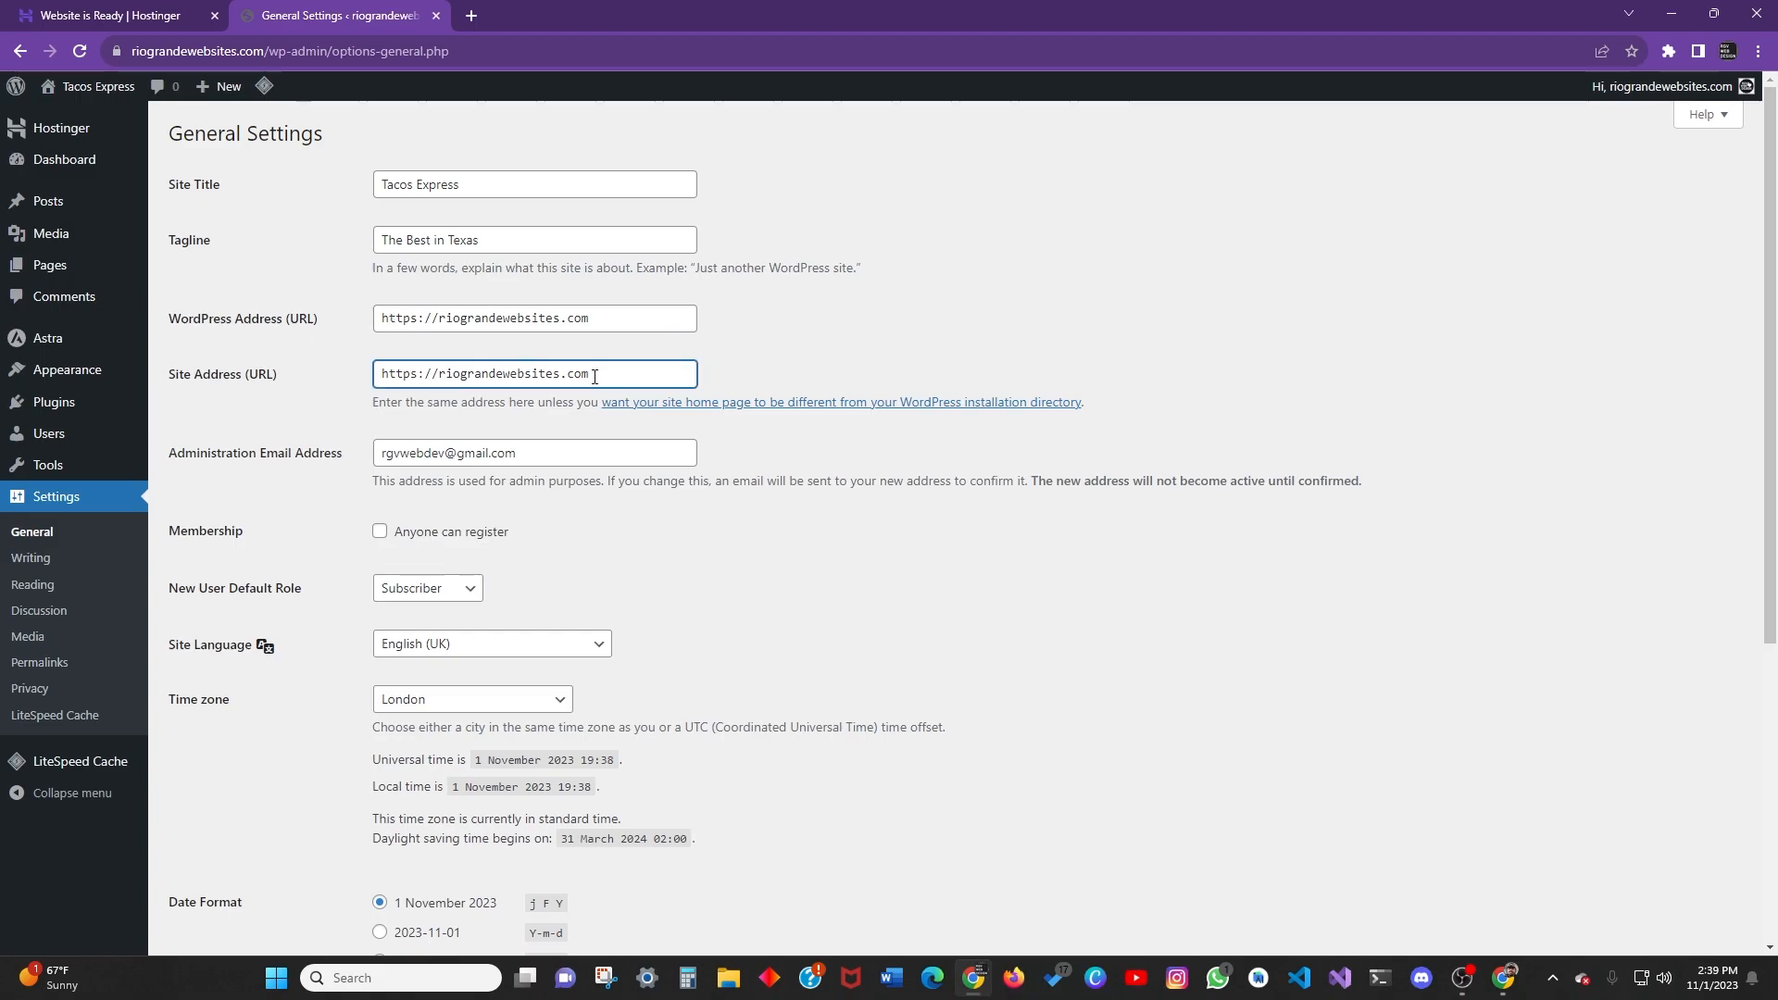
pyautogui.click(716, 352)
pyautogui.click(597, 378)
pyautogui.click(355, 53)
pyautogui.click(355, 53)
pyautogui.moveTo(310, 53); pyautogui.dragTo(379, 53)
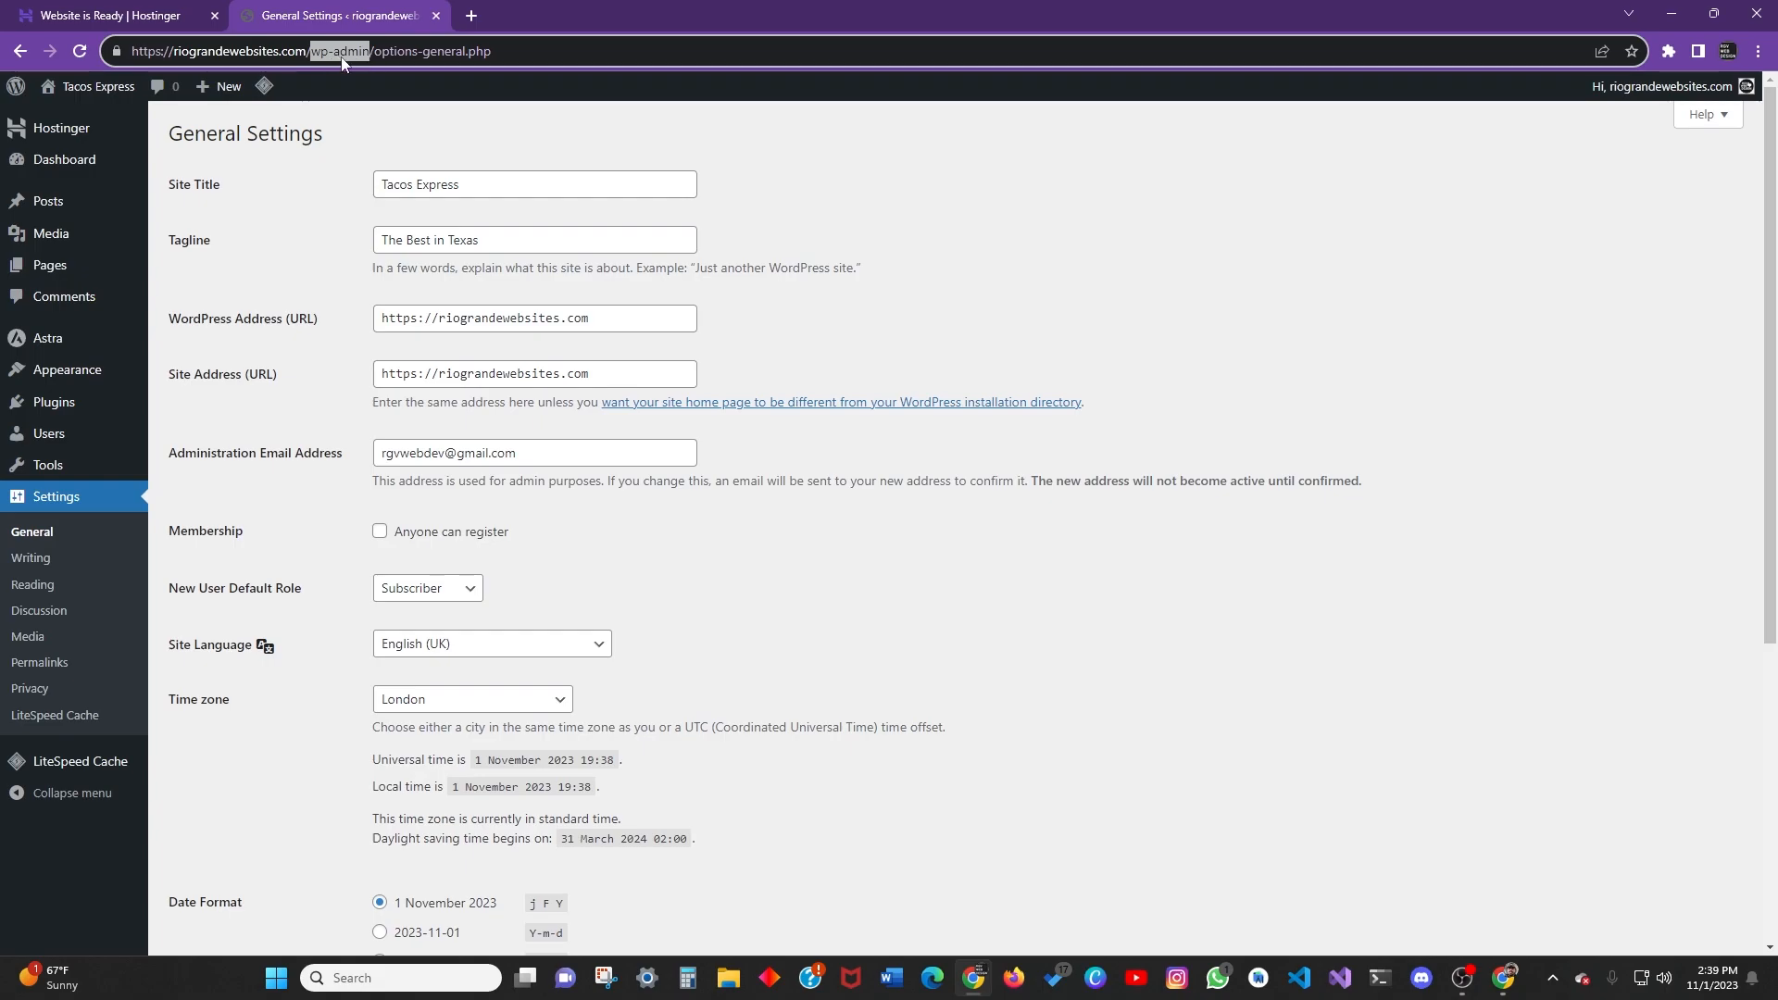
pyautogui.click(801, 267)
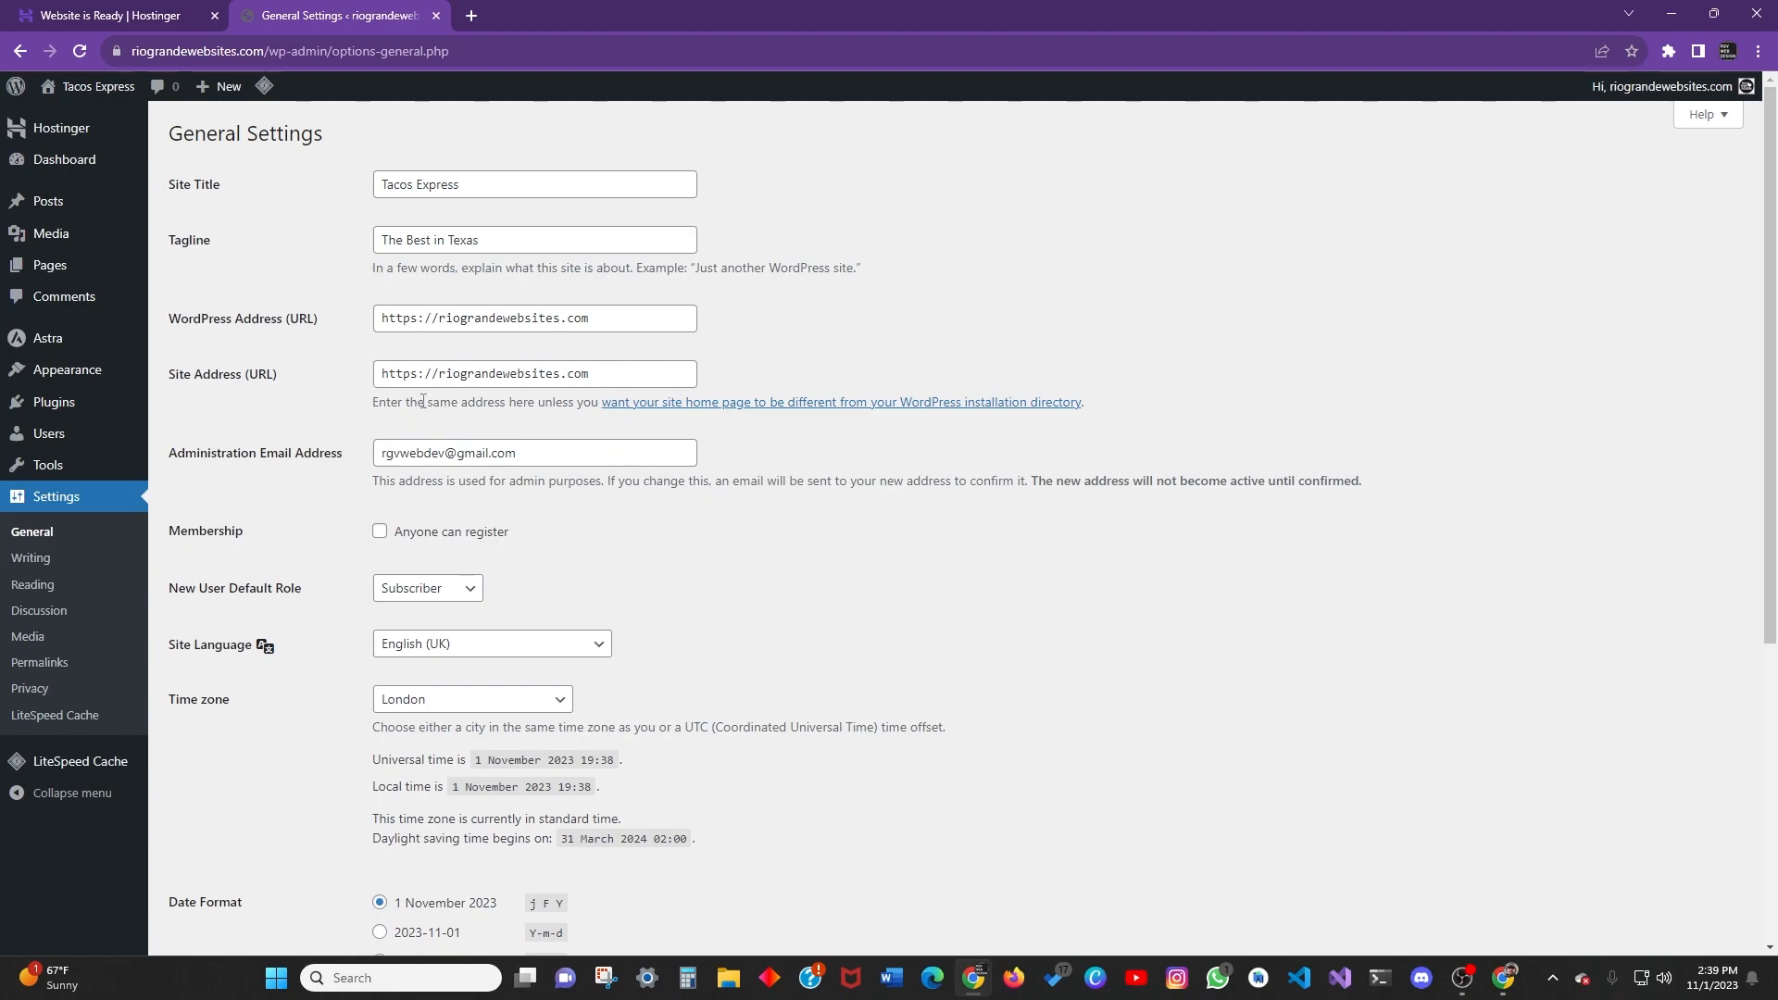
# Review the New User Default Role options, keeping Subscriber.
pyautogui.scroll(-1, 305, 460)
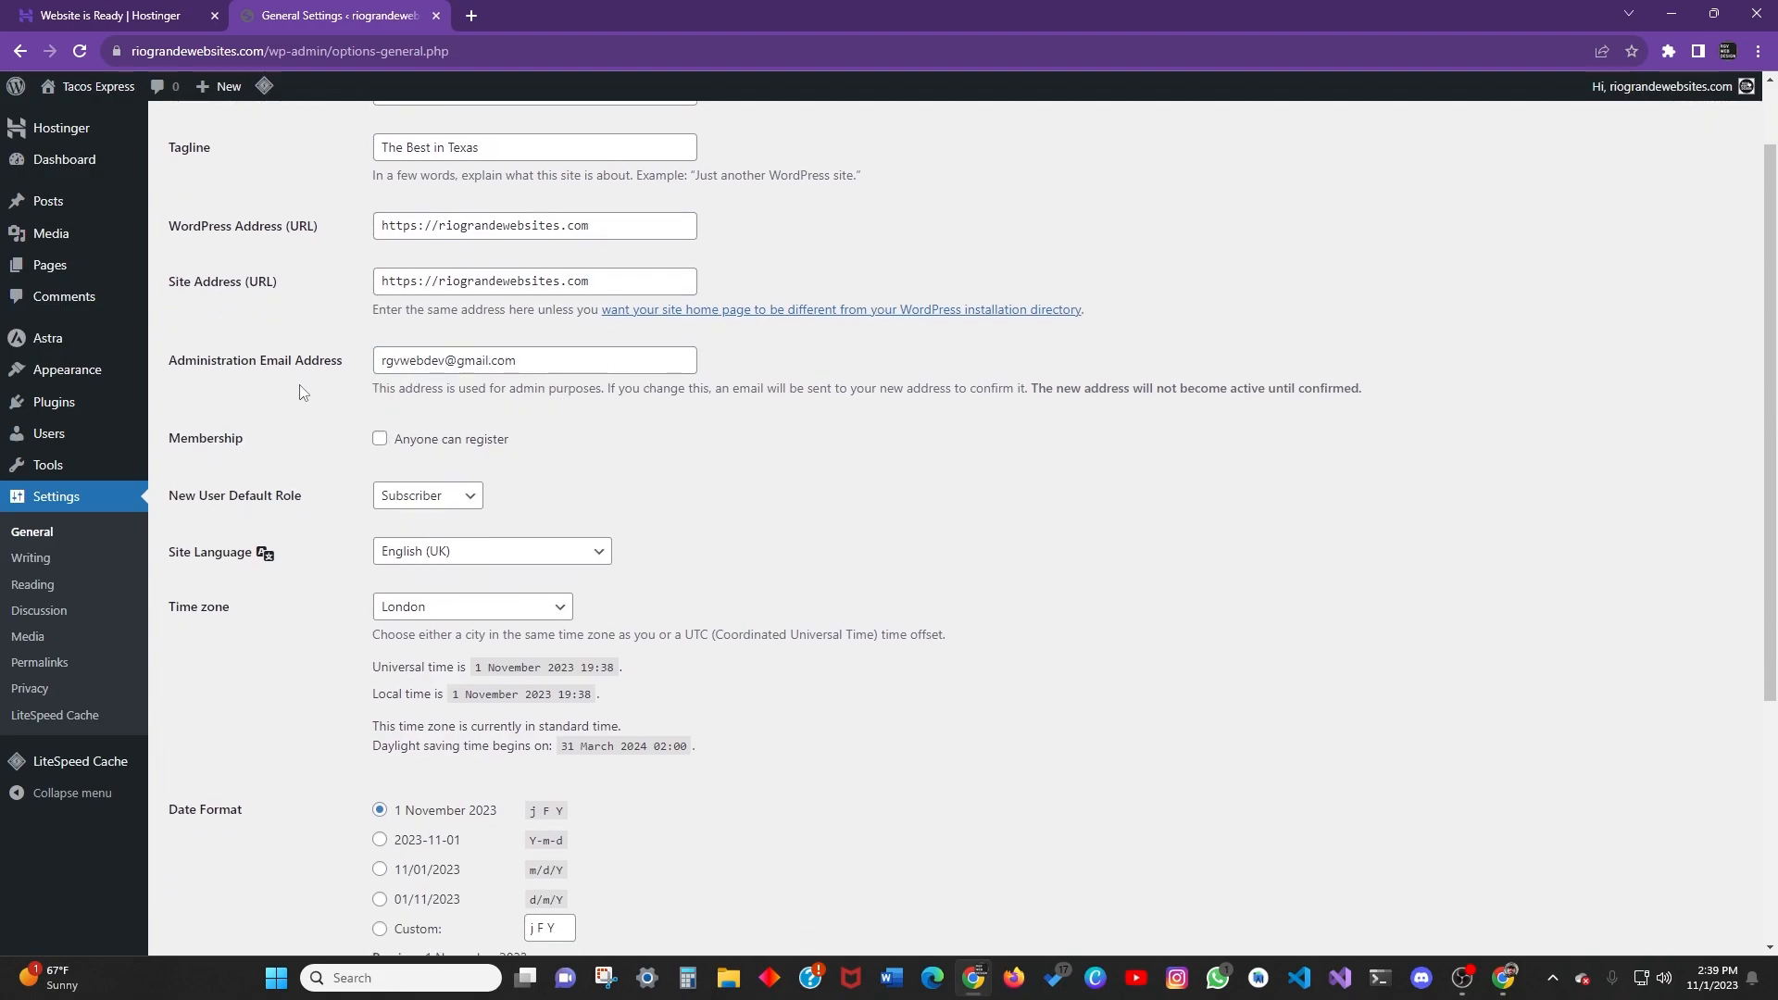
pyautogui.scroll(-2, 466, 422)
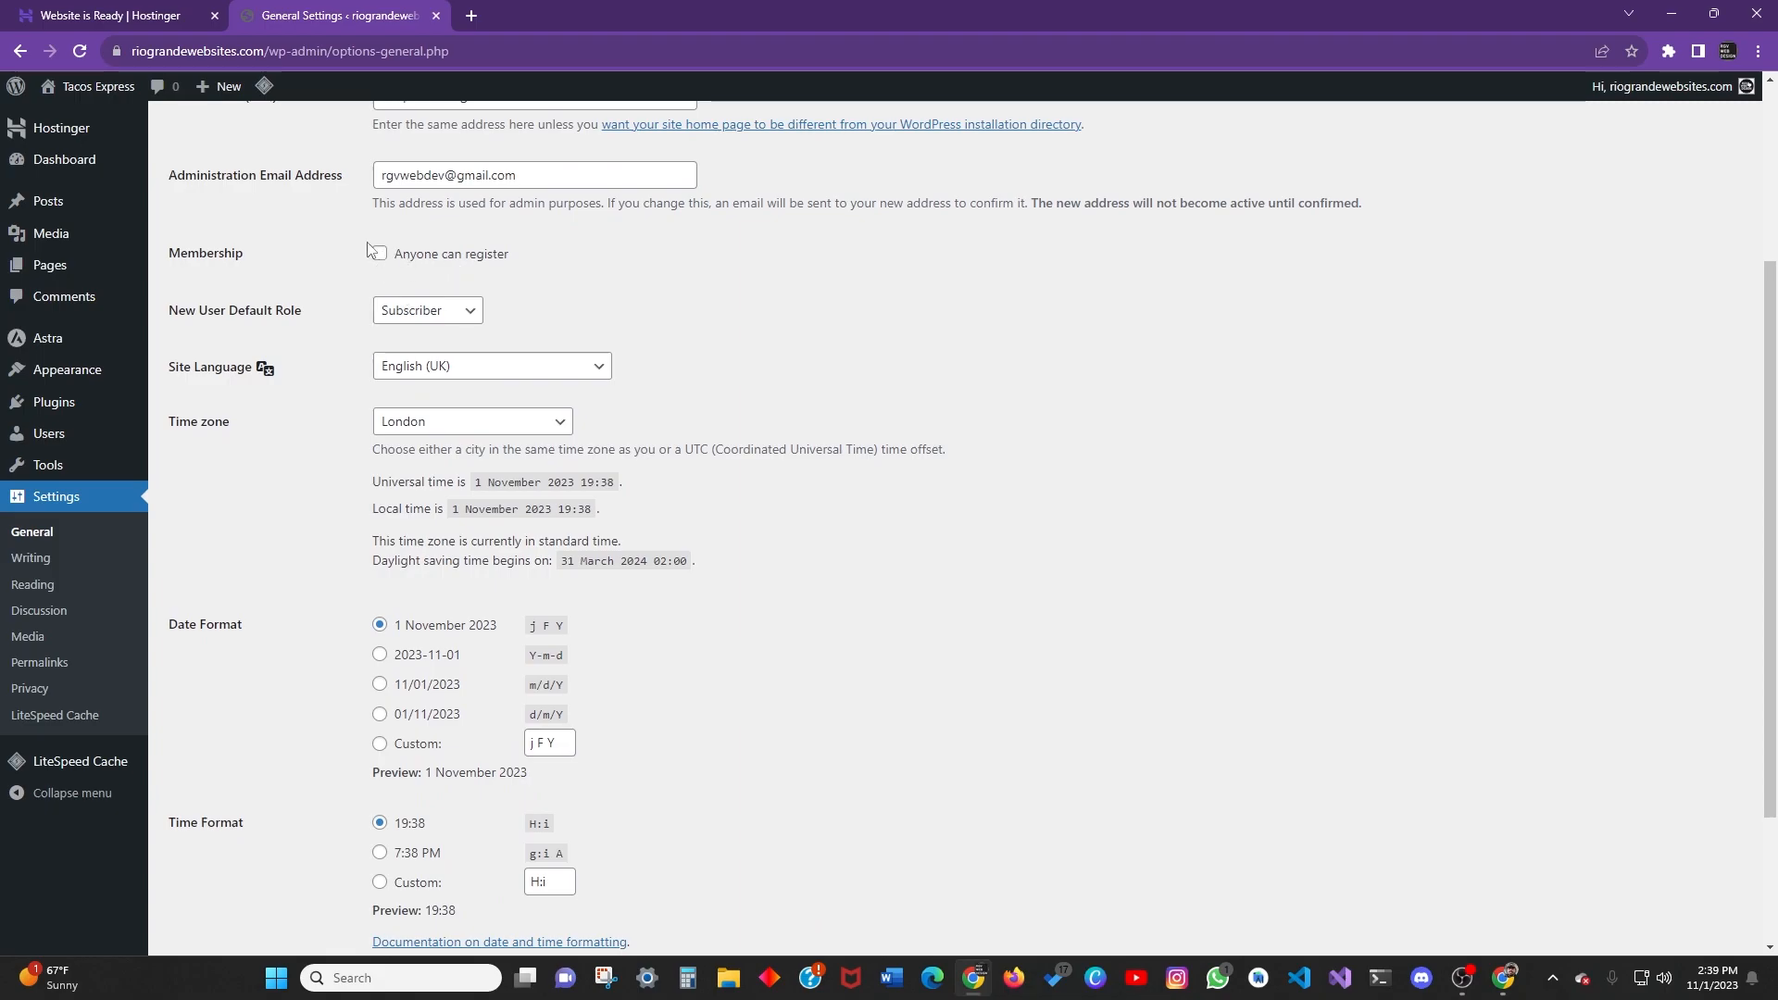
pyautogui.scroll(3, 264, 280)
pyautogui.scroll(-2, 287, 352)
pyautogui.click(427, 403)
pyautogui.click(336, 343)
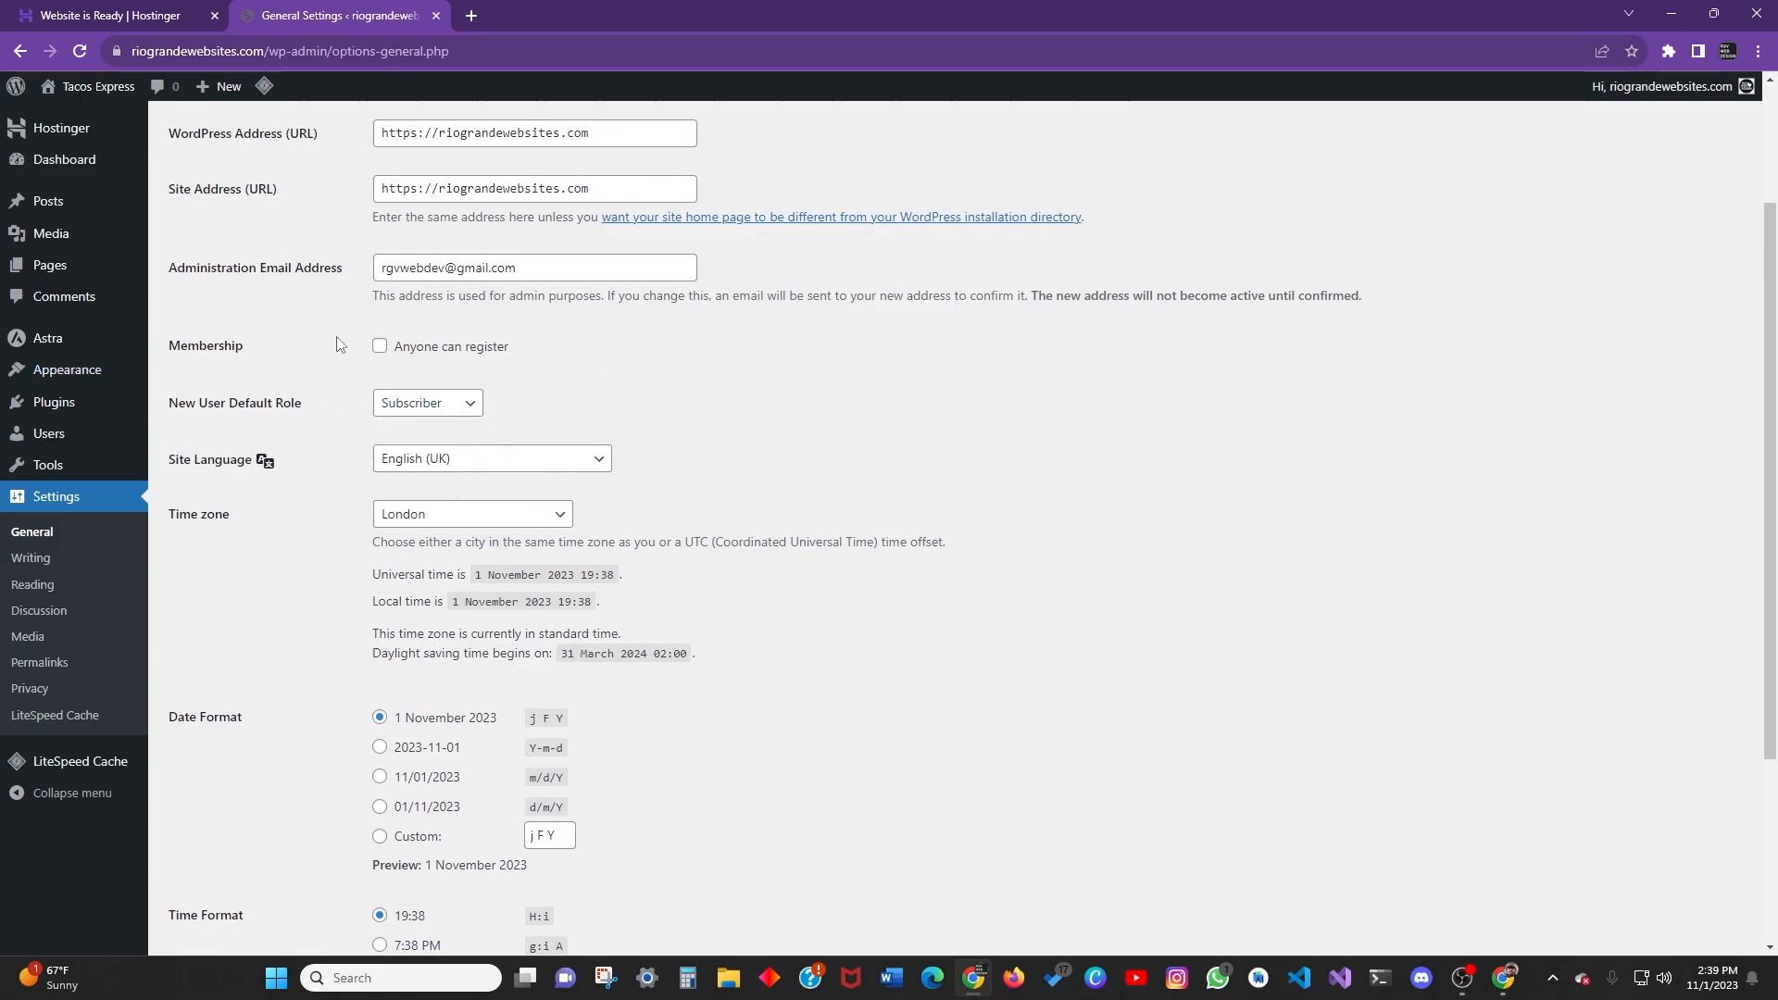
pyautogui.click(447, 404)
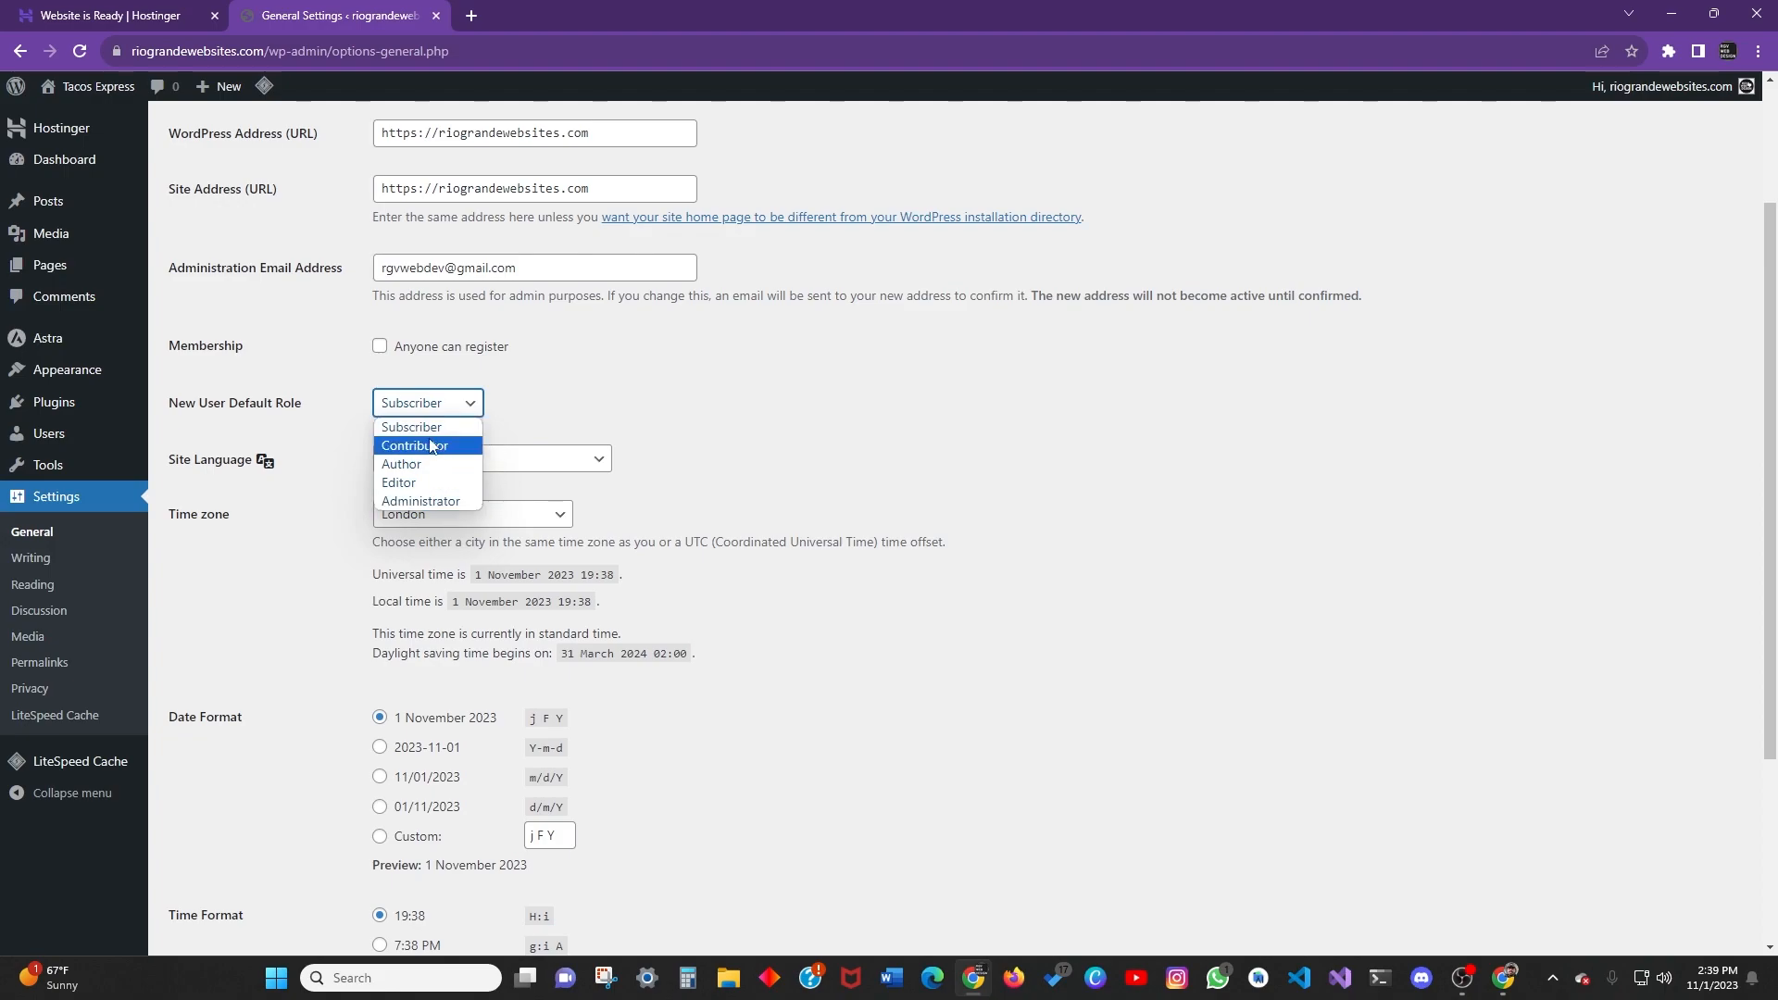
pyautogui.click(471, 400)
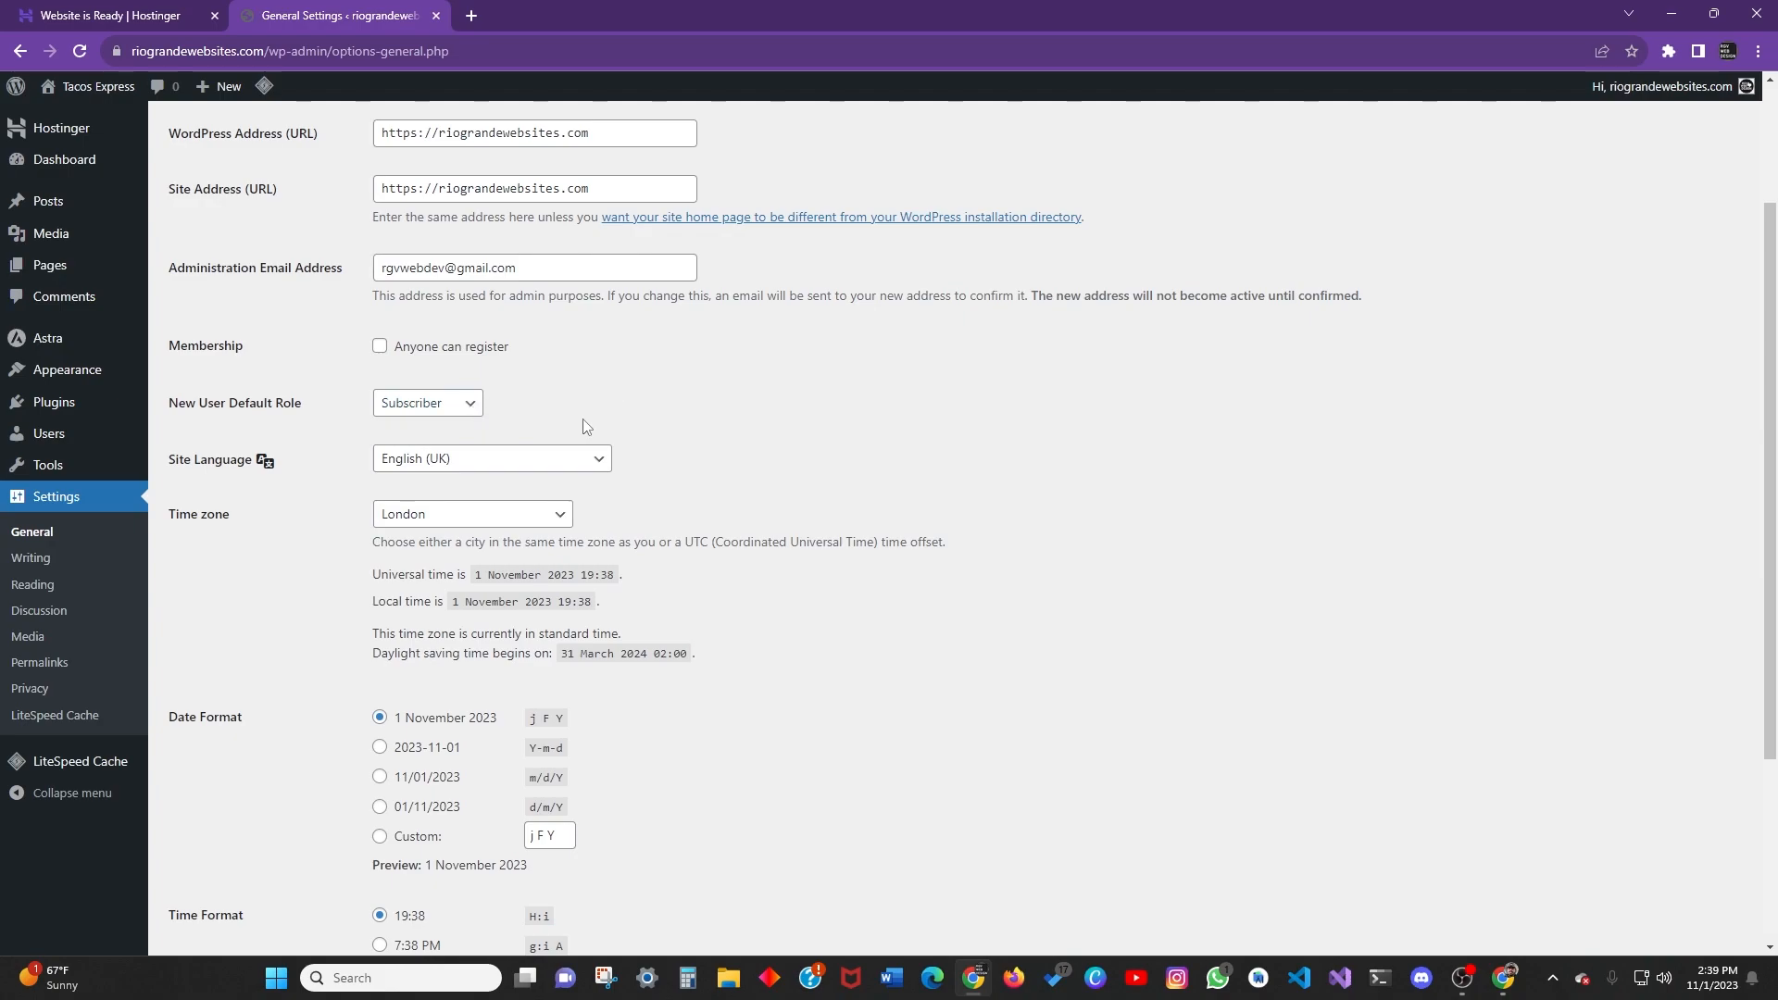
# Set the Site Language to English (United States).
pyautogui.click(587, 461)
pyautogui.click(463, 501)
pyautogui.click(436, 468)
pyautogui.scroll(-10, 498, 666)
pyautogui.scroll(10, 498, 666)
pyautogui.scroll(-2, 648, 463)
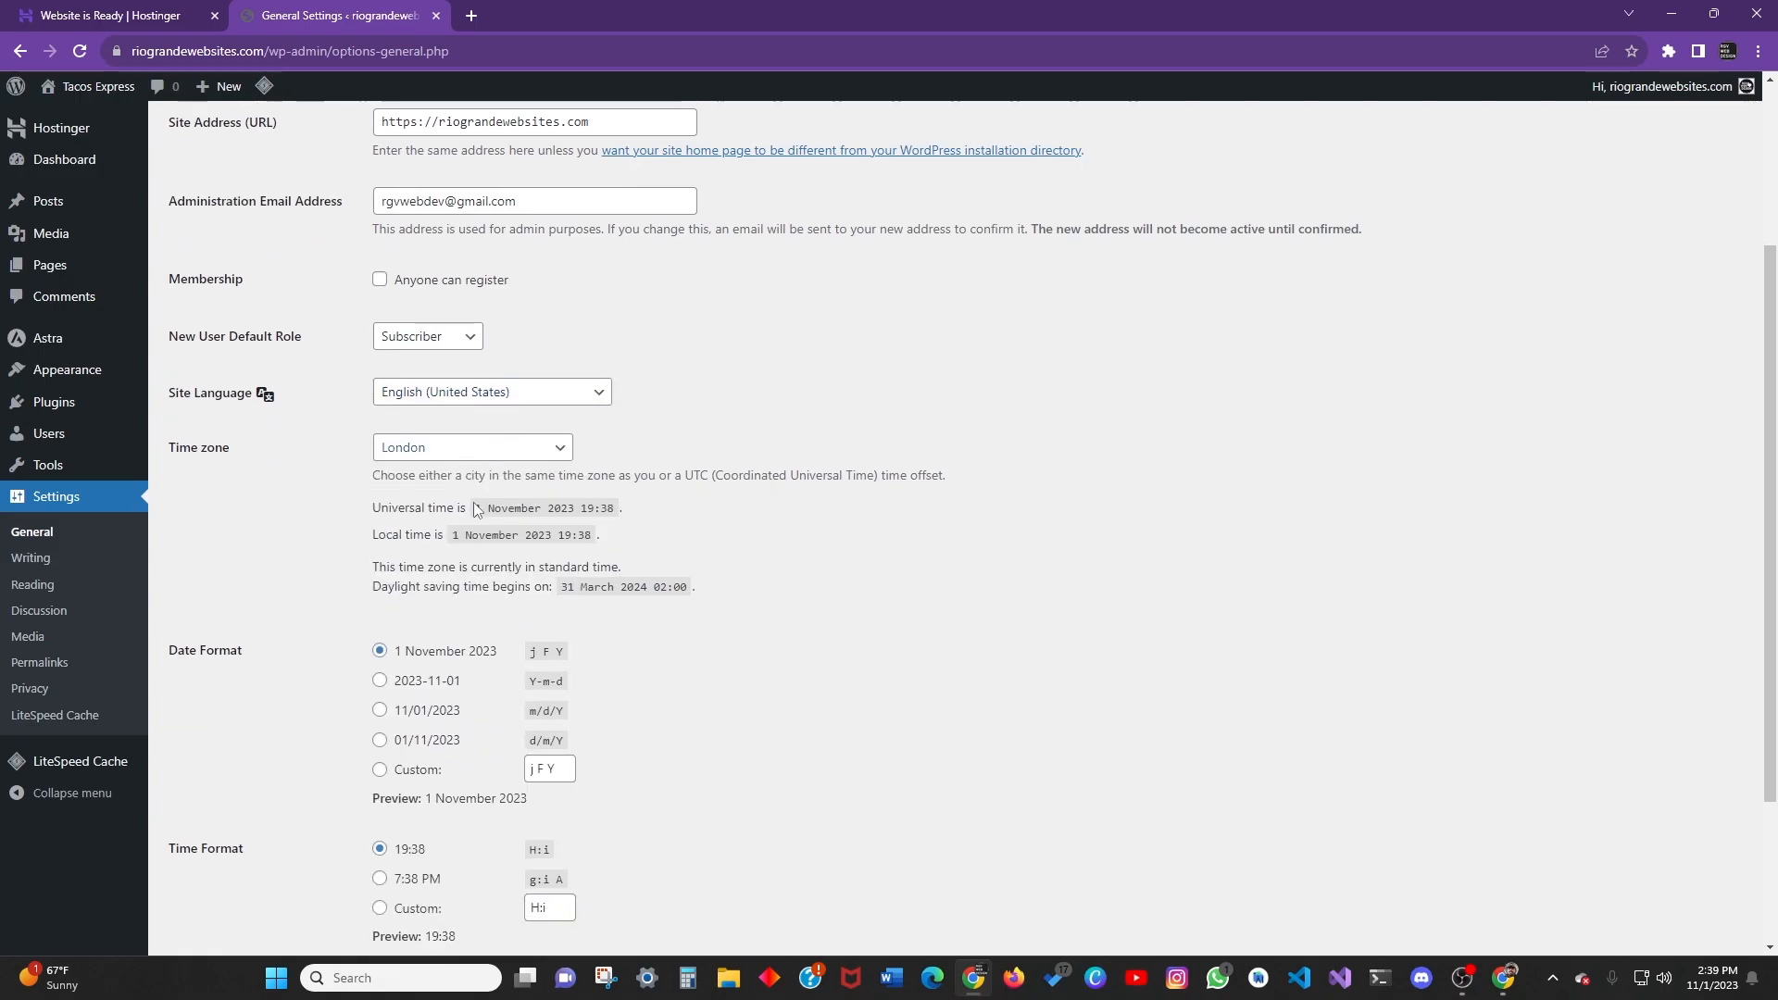
# Check the time zone and keep Monday as the week start day.
pyautogui.click(431, 330)
pyautogui.scroll(-2, 622, 489)
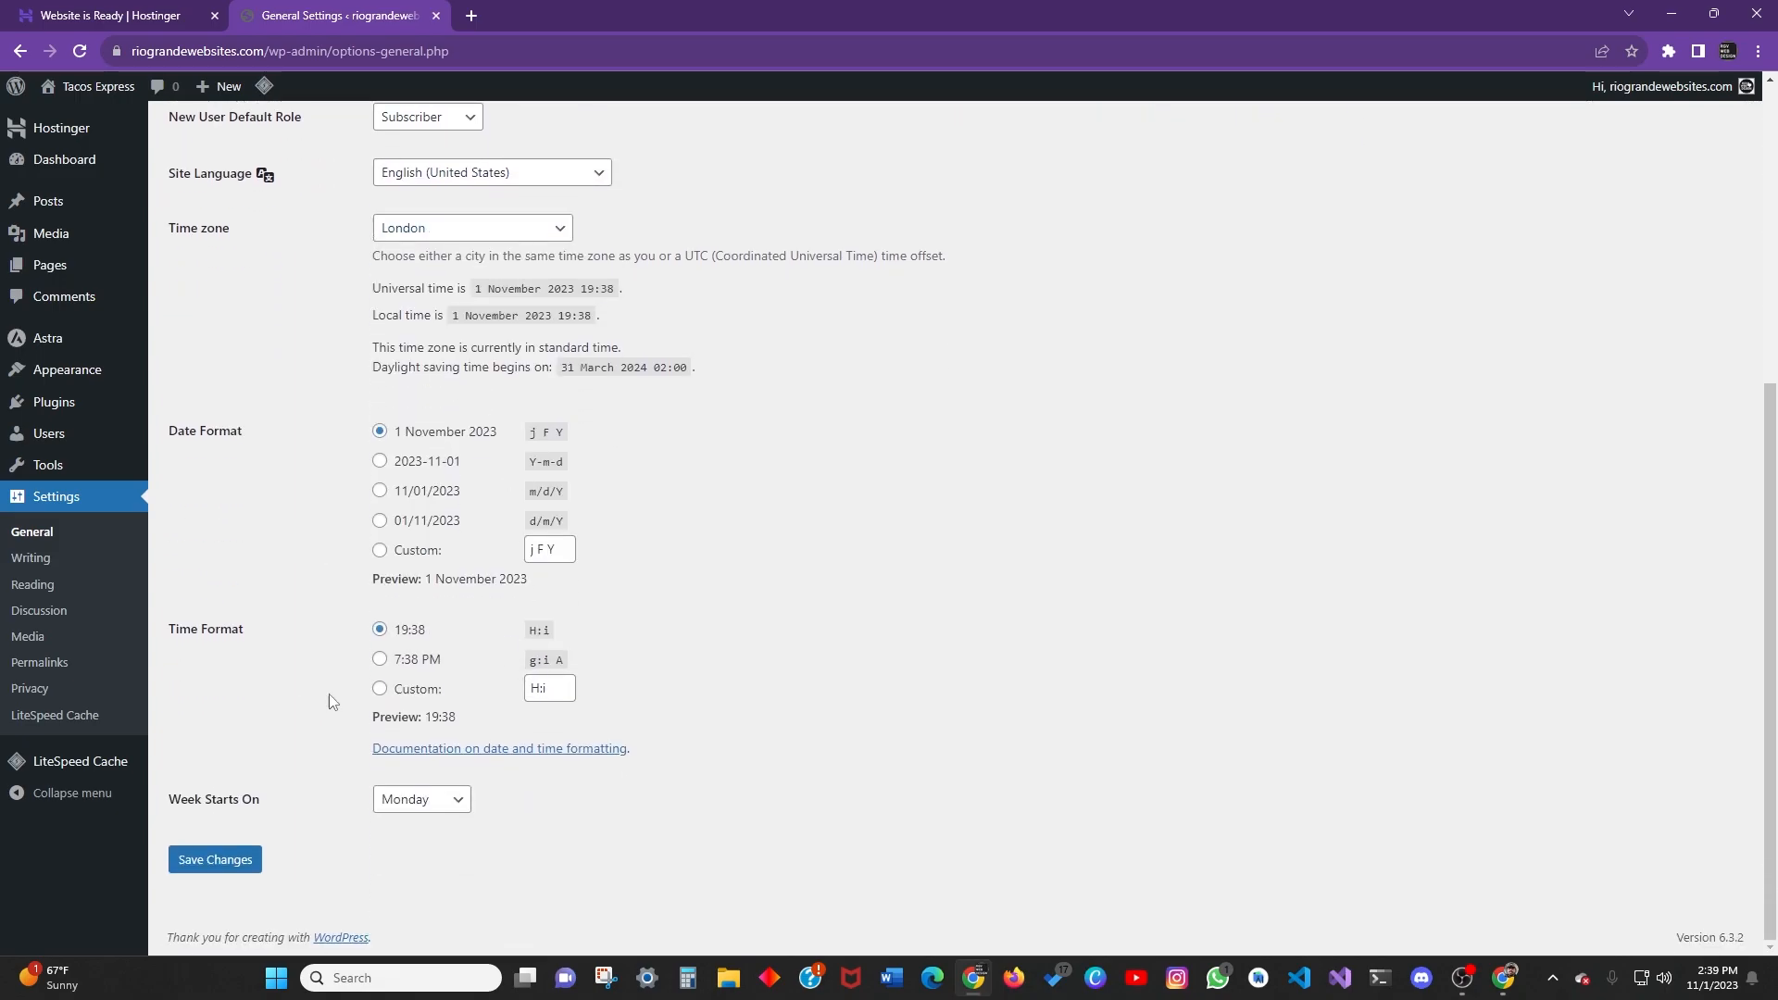
pyautogui.click(442, 802)
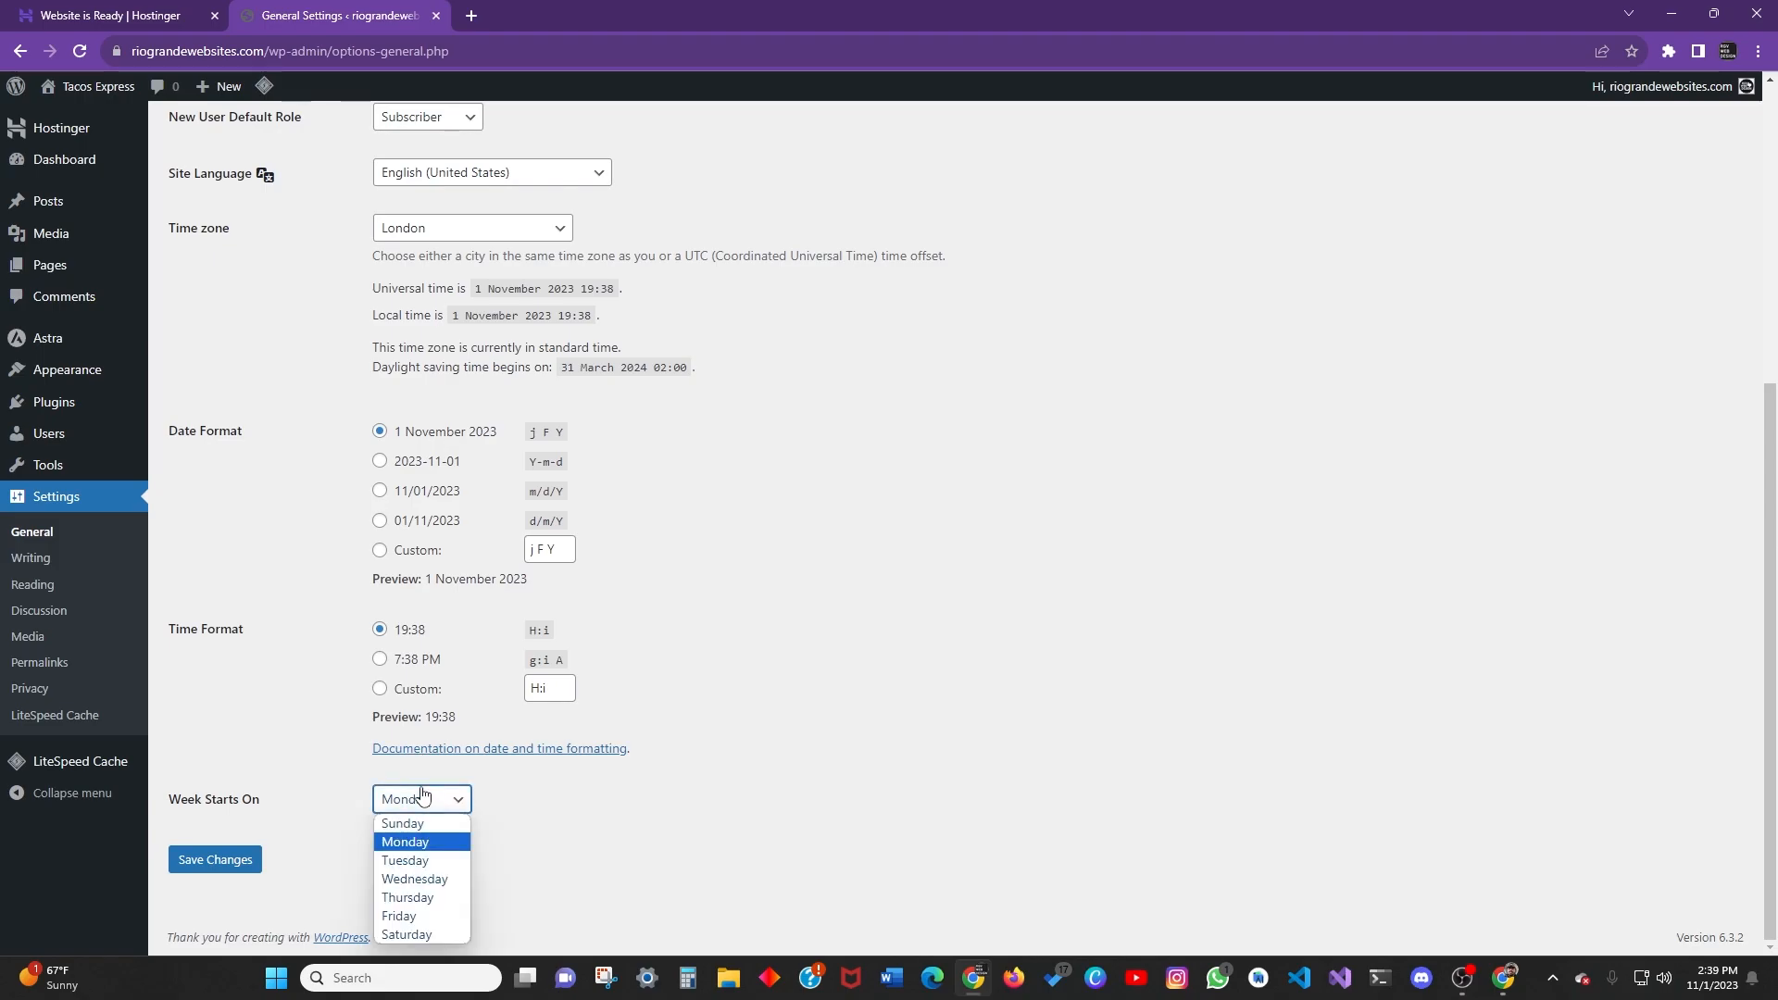
pyautogui.click(266, 809)
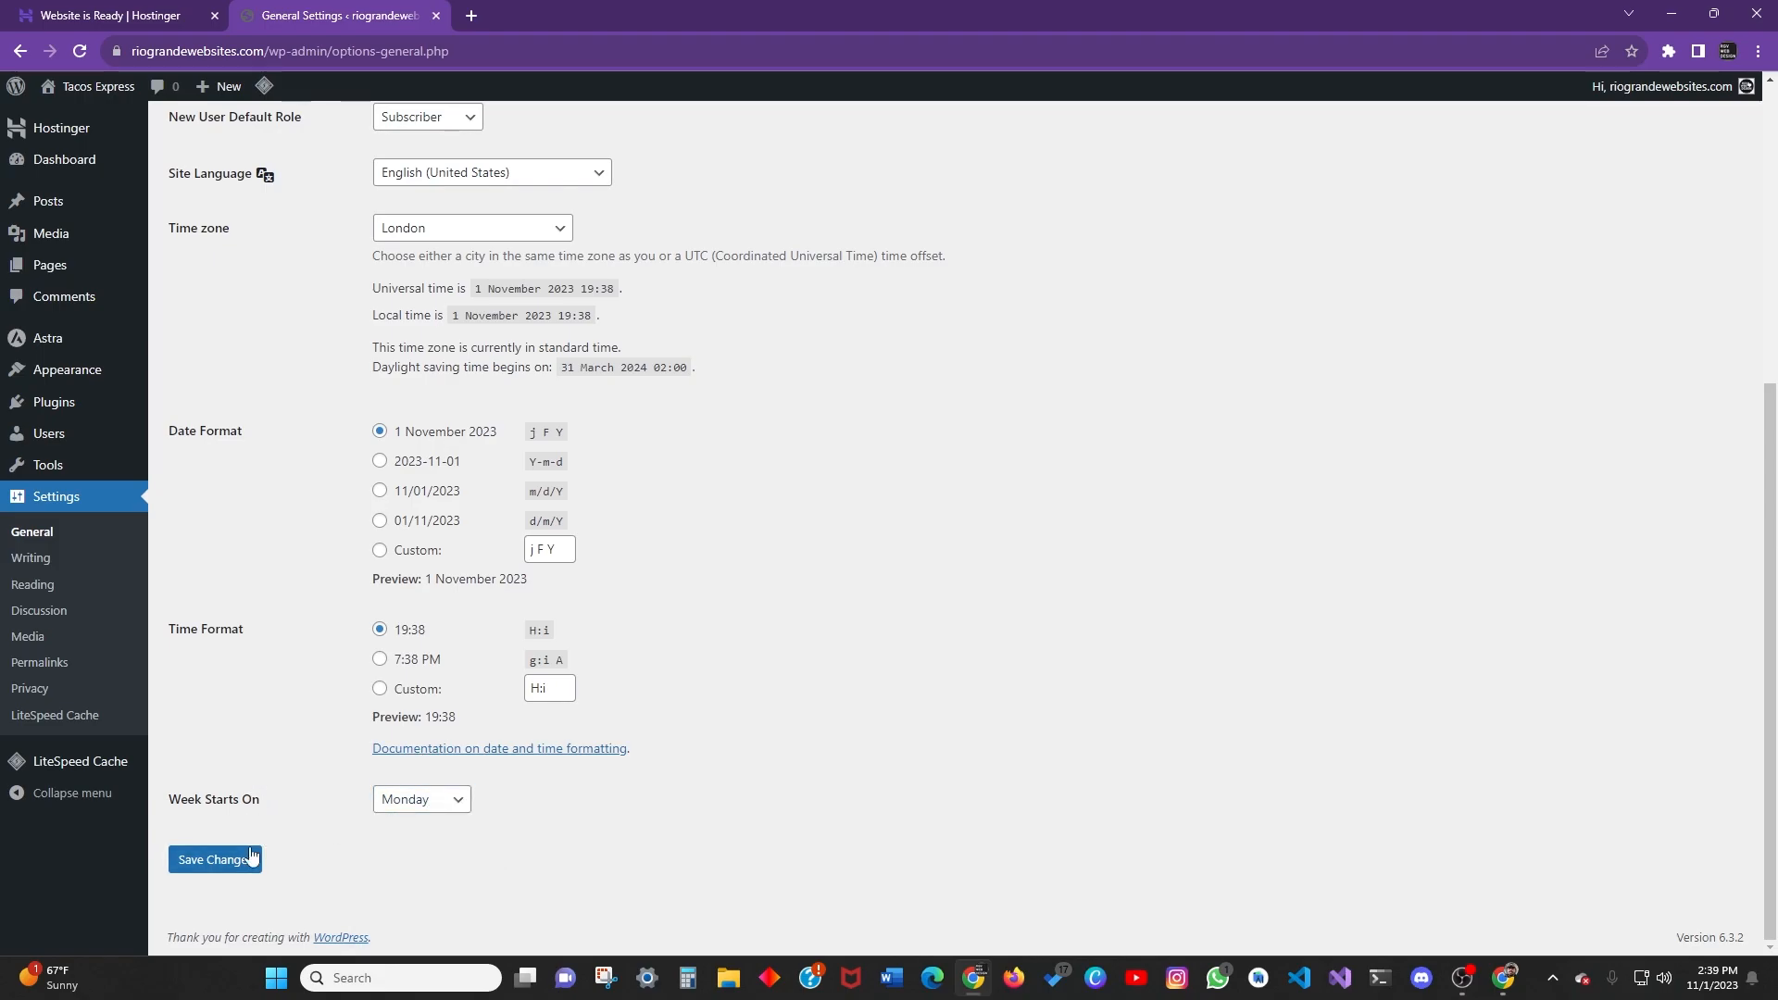
# Open Writing Settings and review the Default Post Category list, leaving it on Blog.
pyautogui.click(41, 558)
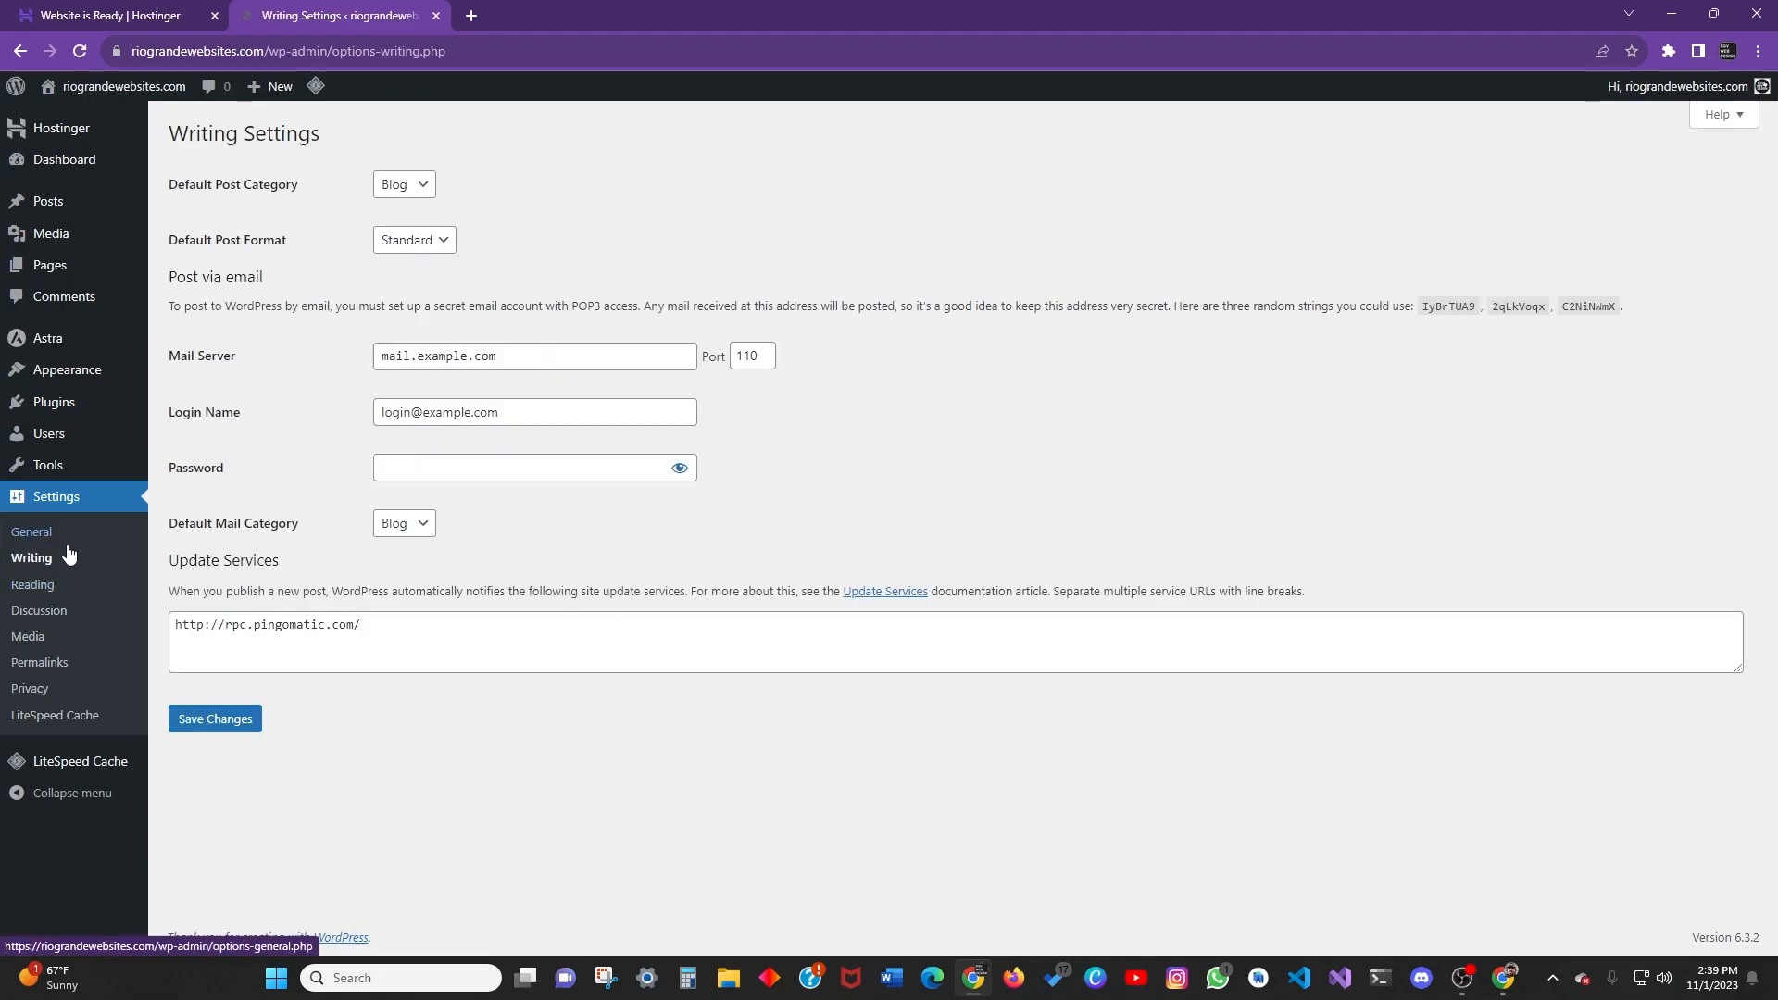
pyautogui.click(421, 184)
pyautogui.click(532, 187)
pyautogui.click(421, 185)
pyautogui.click(463, 198)
pyautogui.click(432, 190)
pyautogui.click(452, 196)
pyautogui.click(421, 190)
pyautogui.click(557, 192)
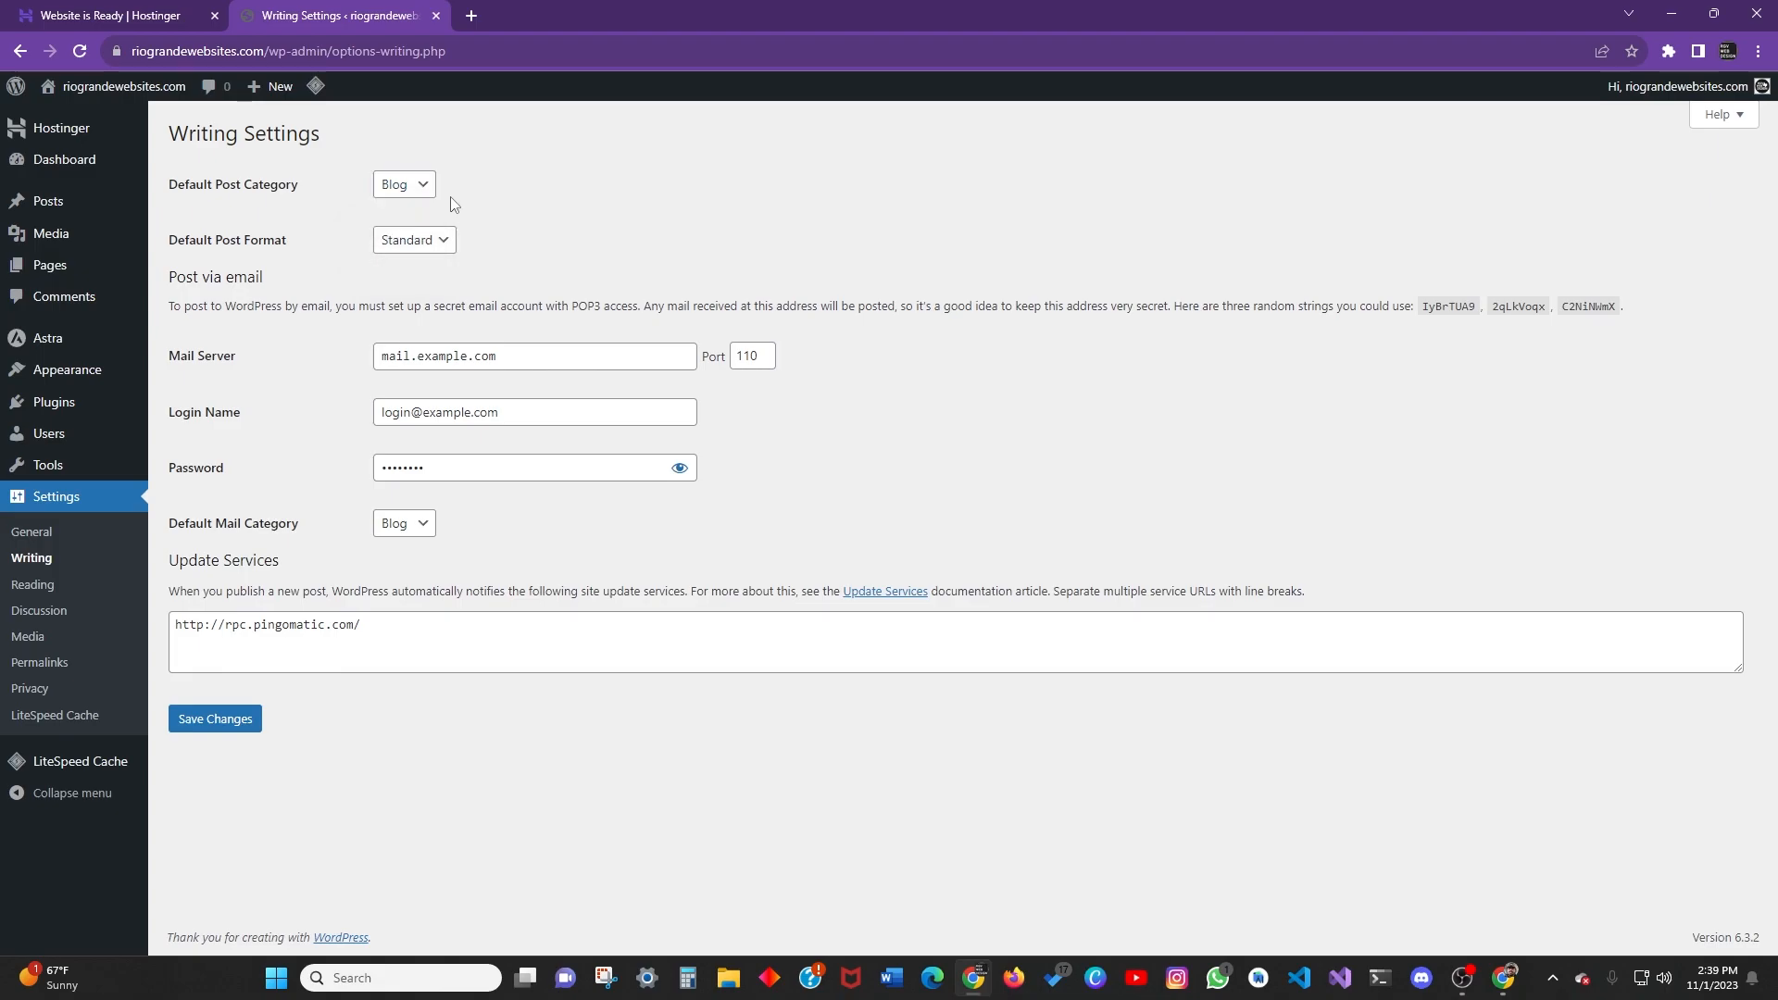
# Recheck the Default Post Category choices and confirm Blog stays selected.
pyautogui.click(409, 186)
pyautogui.click(394, 184)
pyautogui.click(388, 185)
pyautogui.click(388, 188)
pyautogui.click(409, 191)
pyautogui.click(531, 198)
pyautogui.click(409, 188)
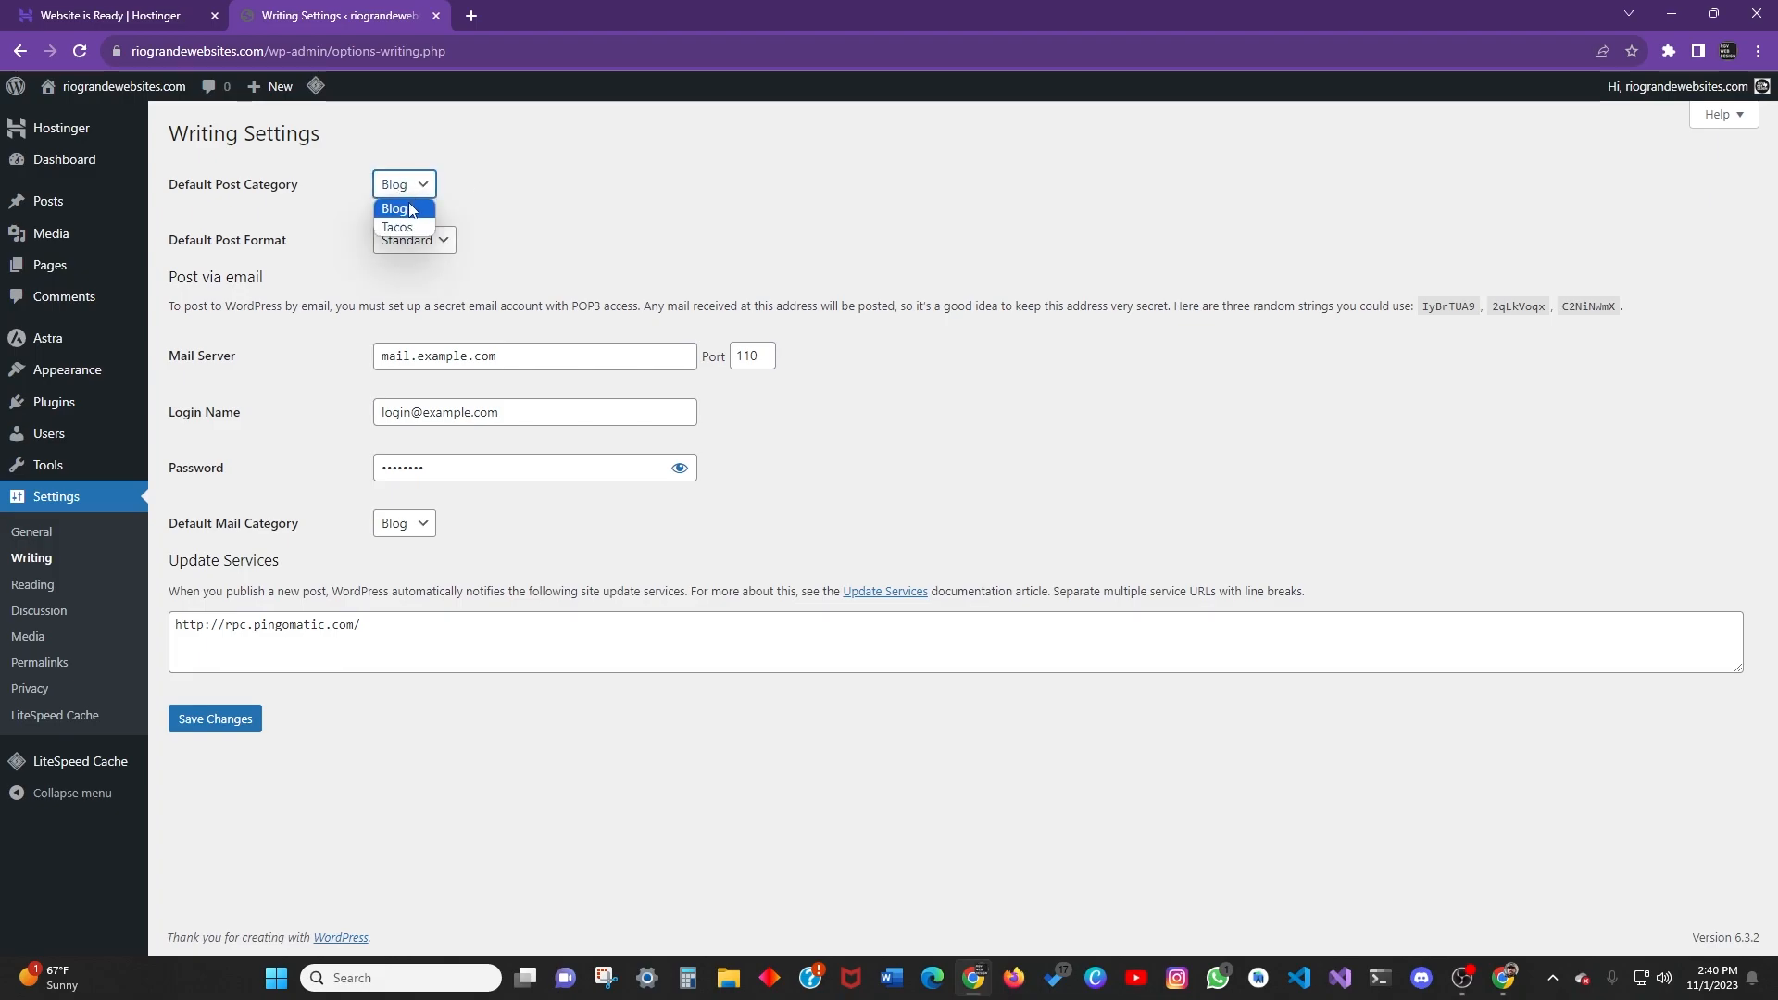
pyautogui.click(411, 211)
pyautogui.click(408, 185)
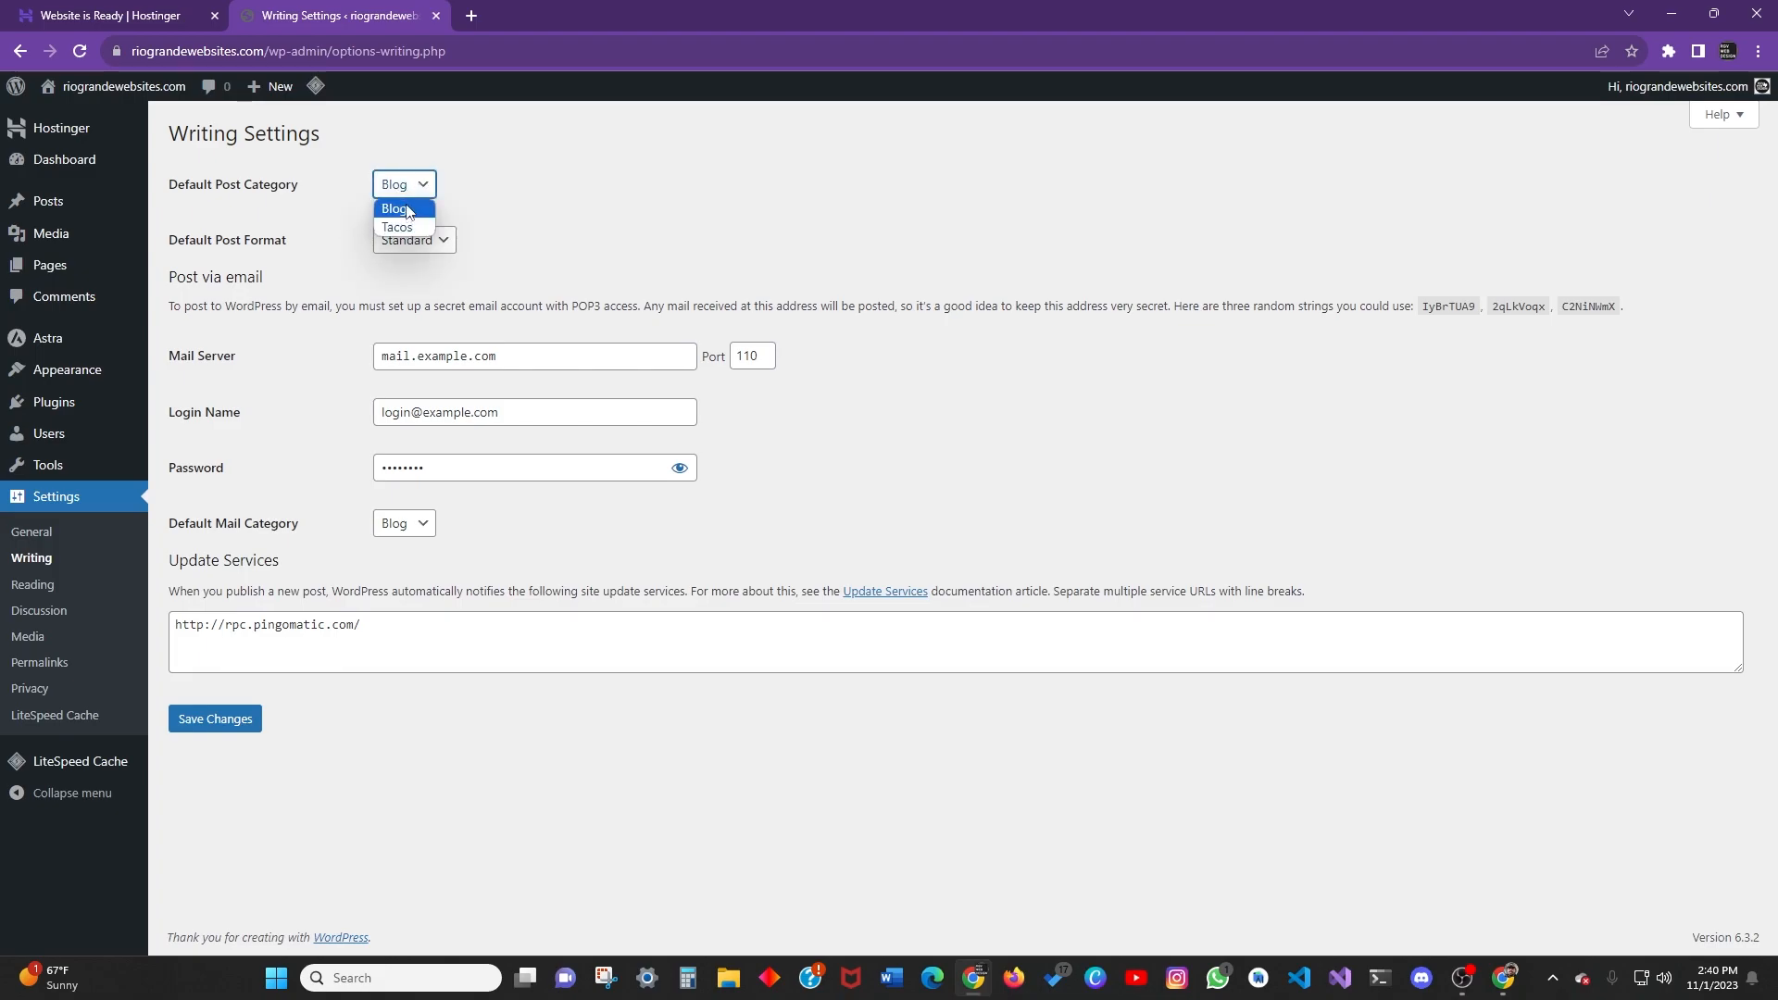
pyautogui.click(658, 191)
pyautogui.click(422, 185)
pyautogui.click(641, 191)
pyautogui.click(422, 185)
pyautogui.click(398, 211)
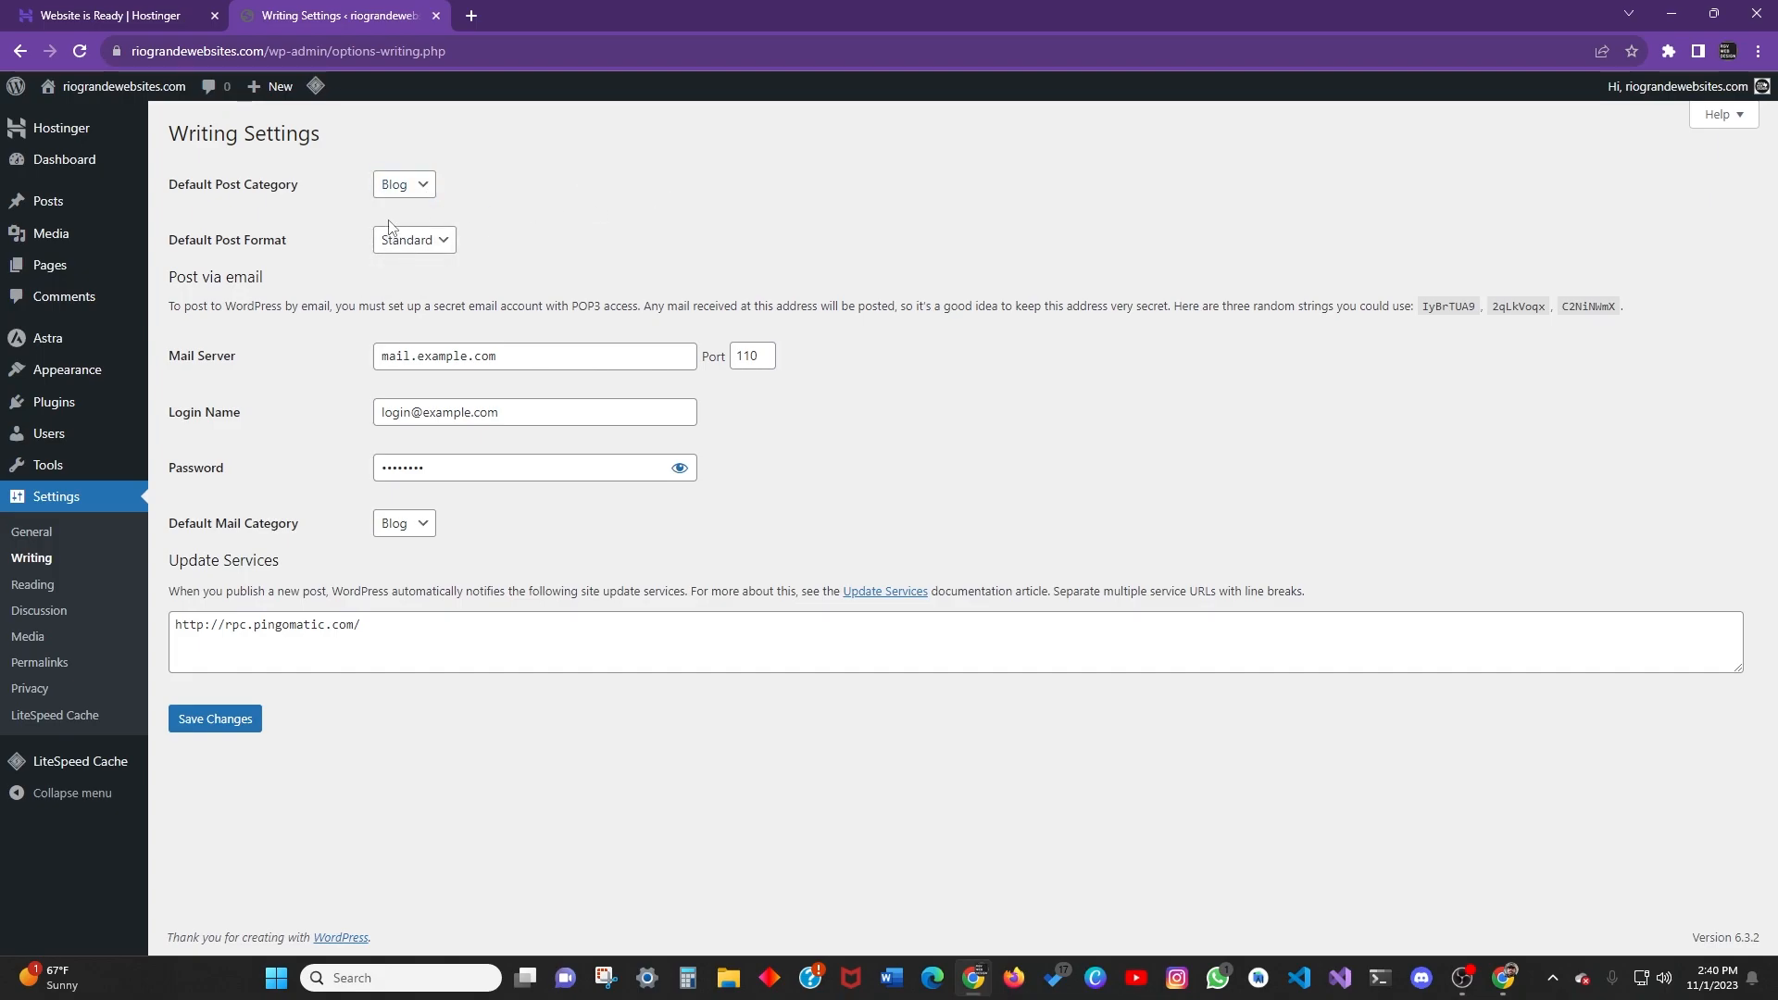
# Browse the available Default Post Format options.
pyautogui.click(417, 240)
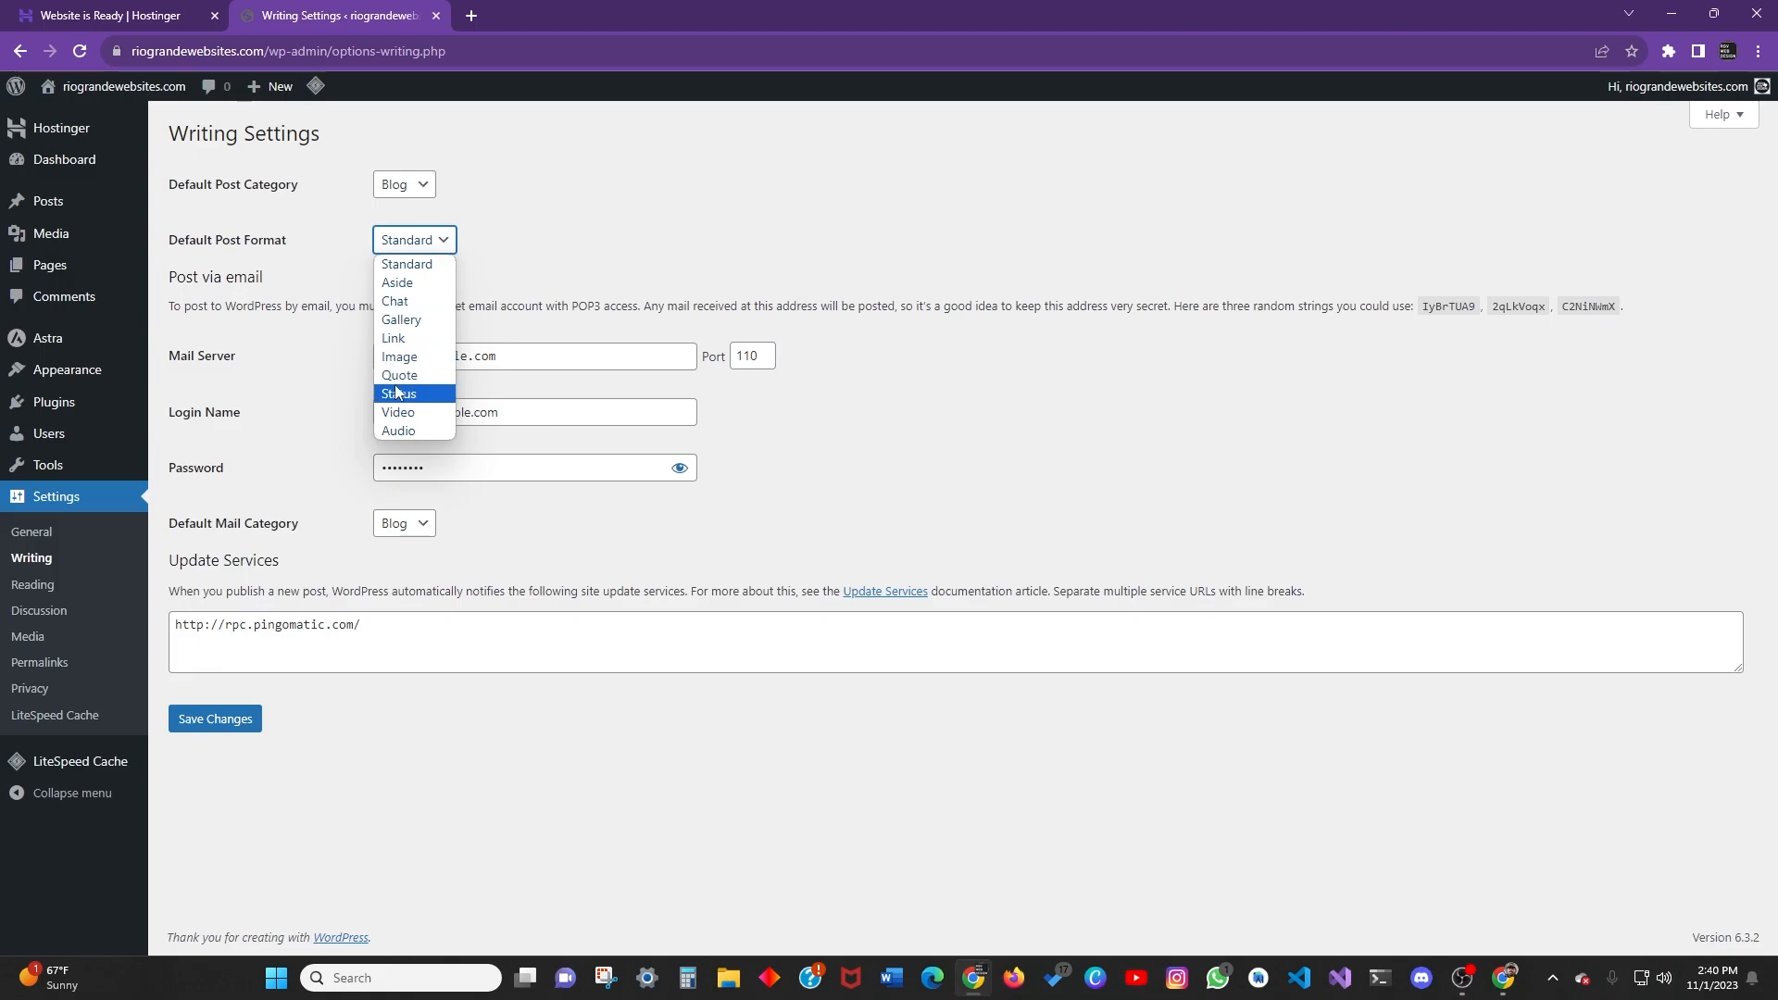
pyautogui.click(414, 264)
pyautogui.click(414, 243)
pyautogui.click(417, 240)
pyautogui.click(419, 243)
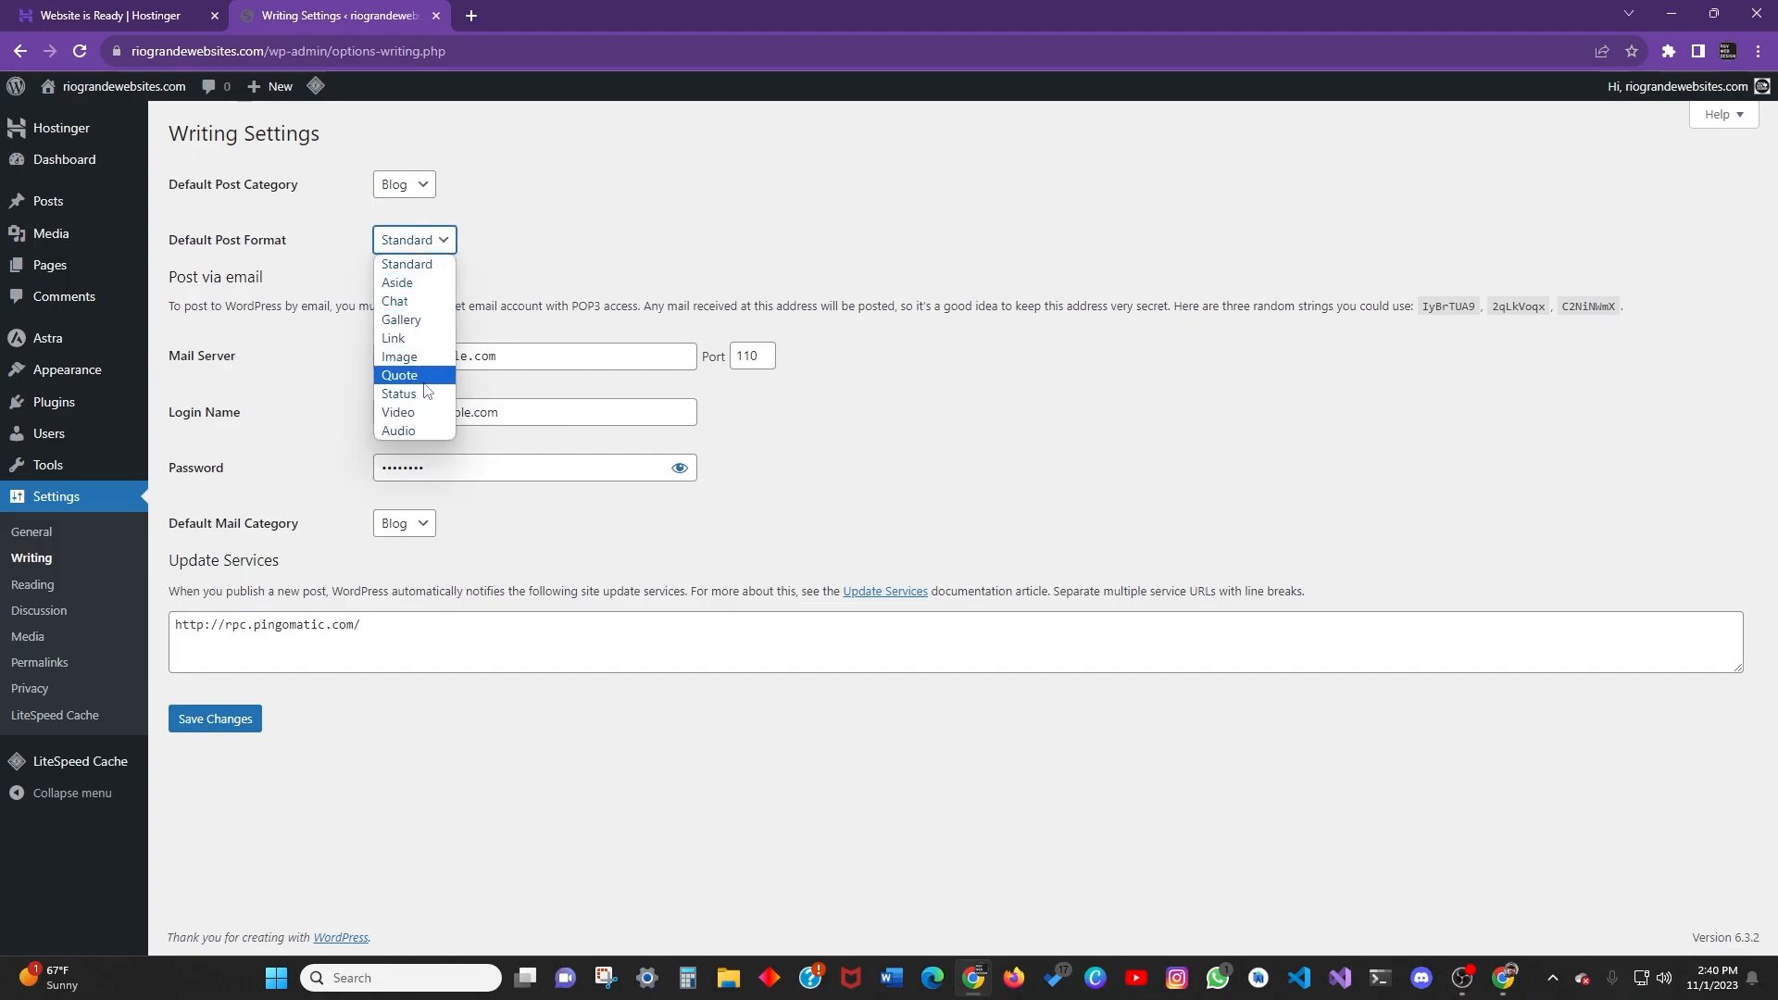
pyautogui.click(428, 262)
pyautogui.click(452, 243)
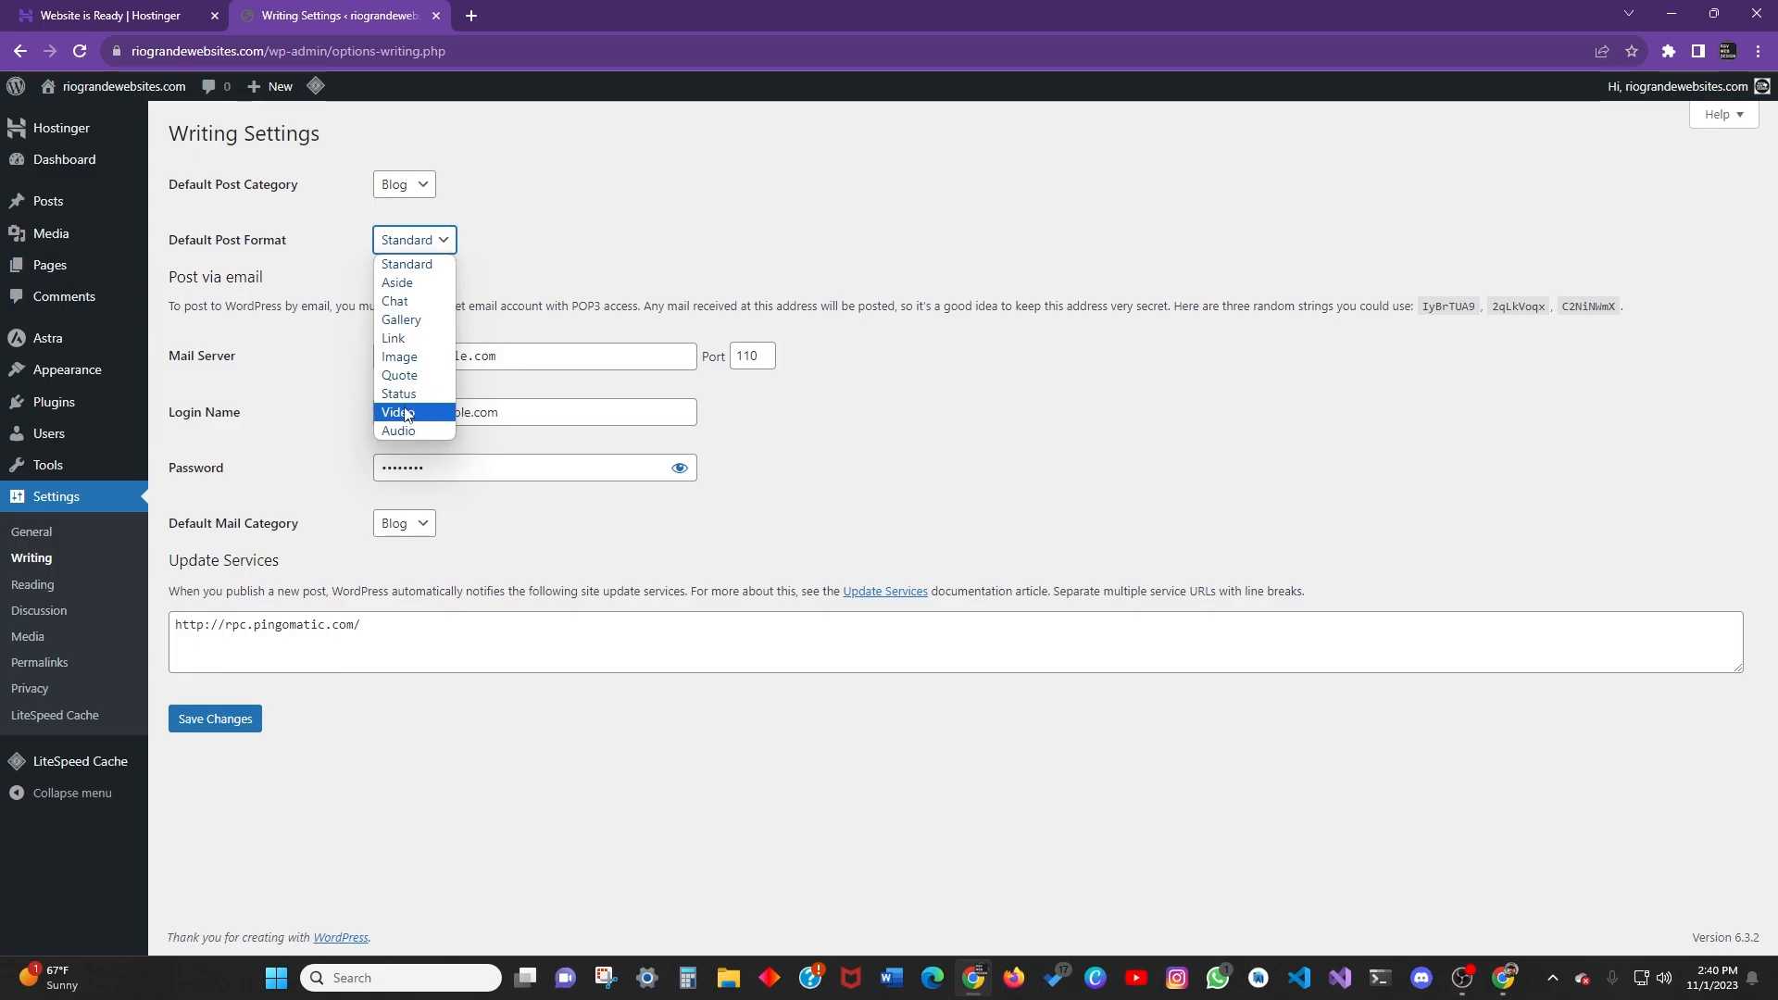
# Try Quote as the default post format, then set it back to Standard.
pyautogui.click(404, 379)
pyautogui.click(449, 243)
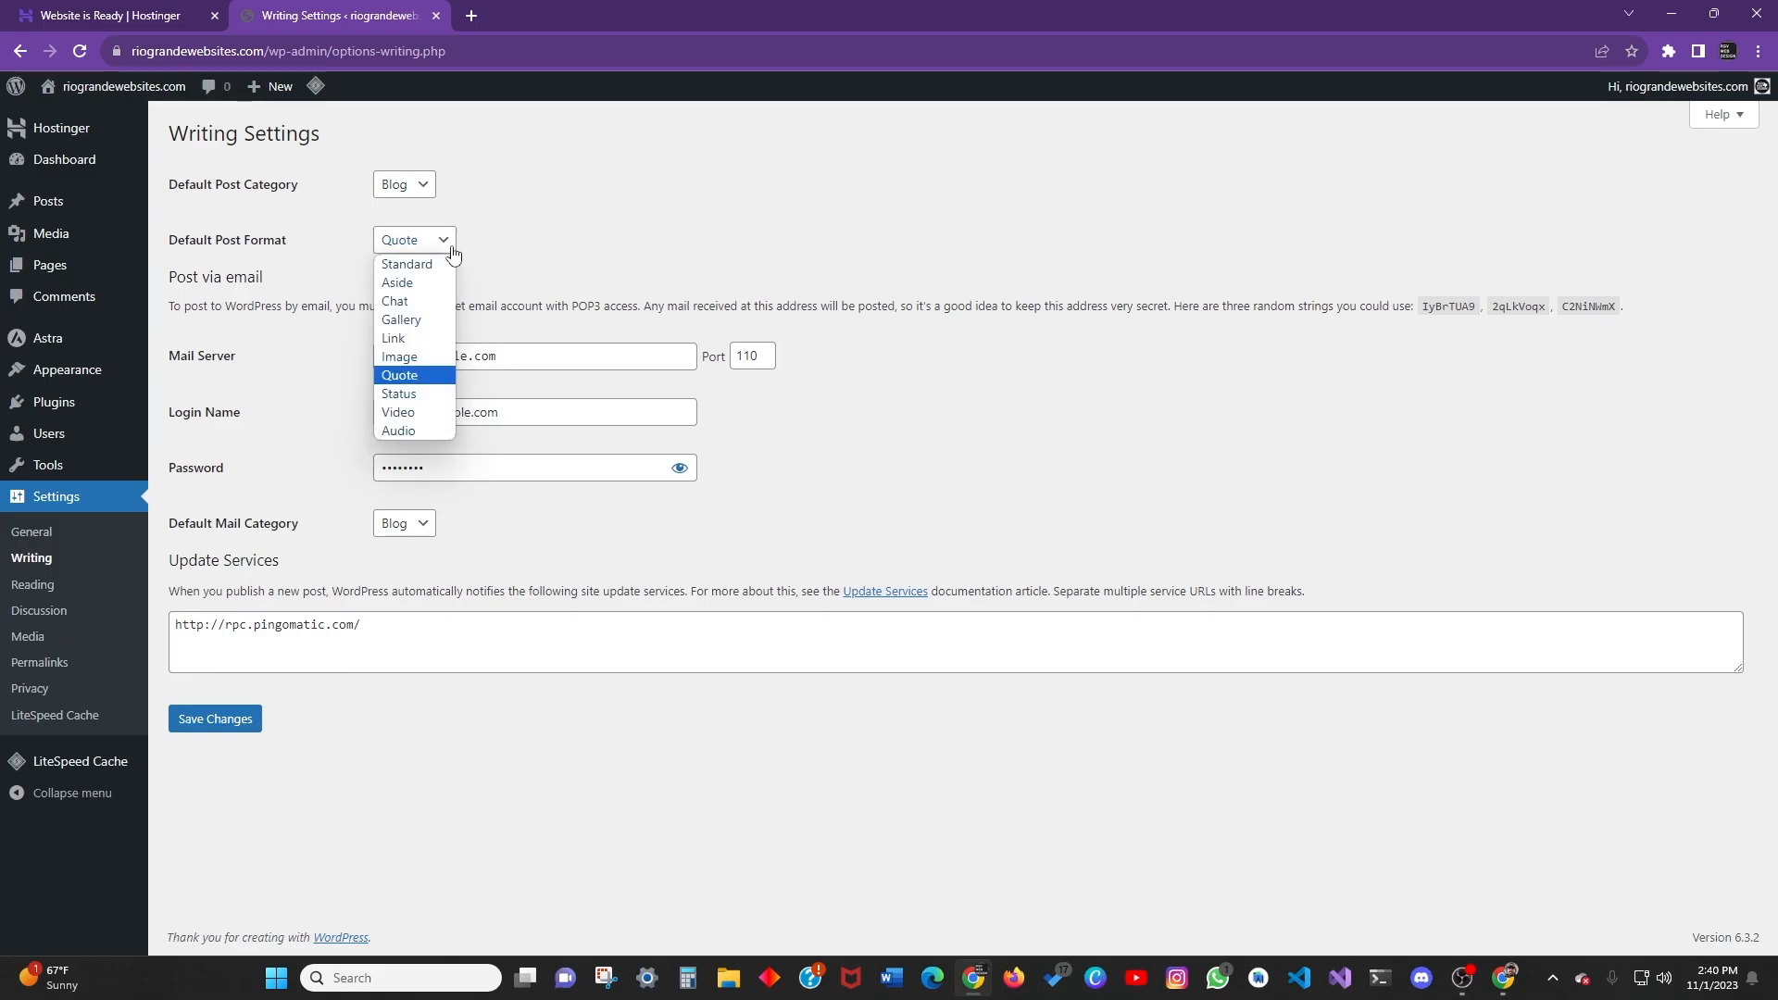
pyautogui.click(512, 262)
pyautogui.click(428, 243)
pyautogui.click(426, 265)
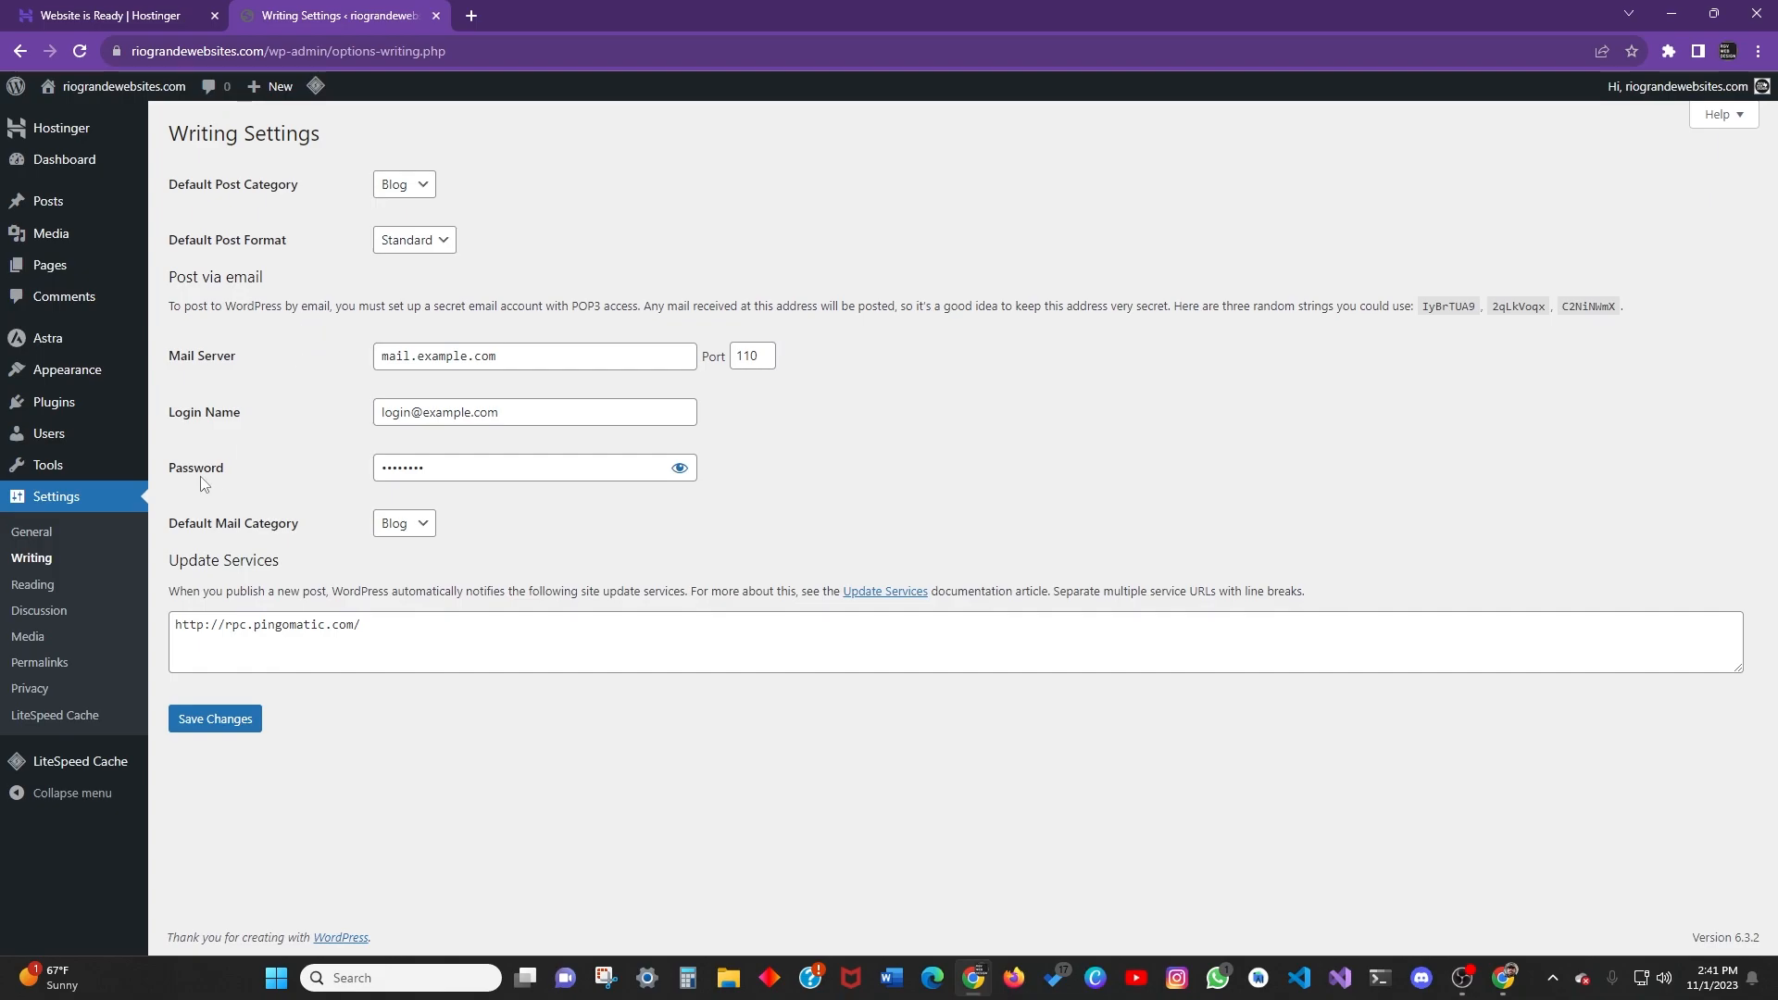
# Go to Settings > Reading in the Tacos Express admin sidebar.
pyautogui.click(33, 584)
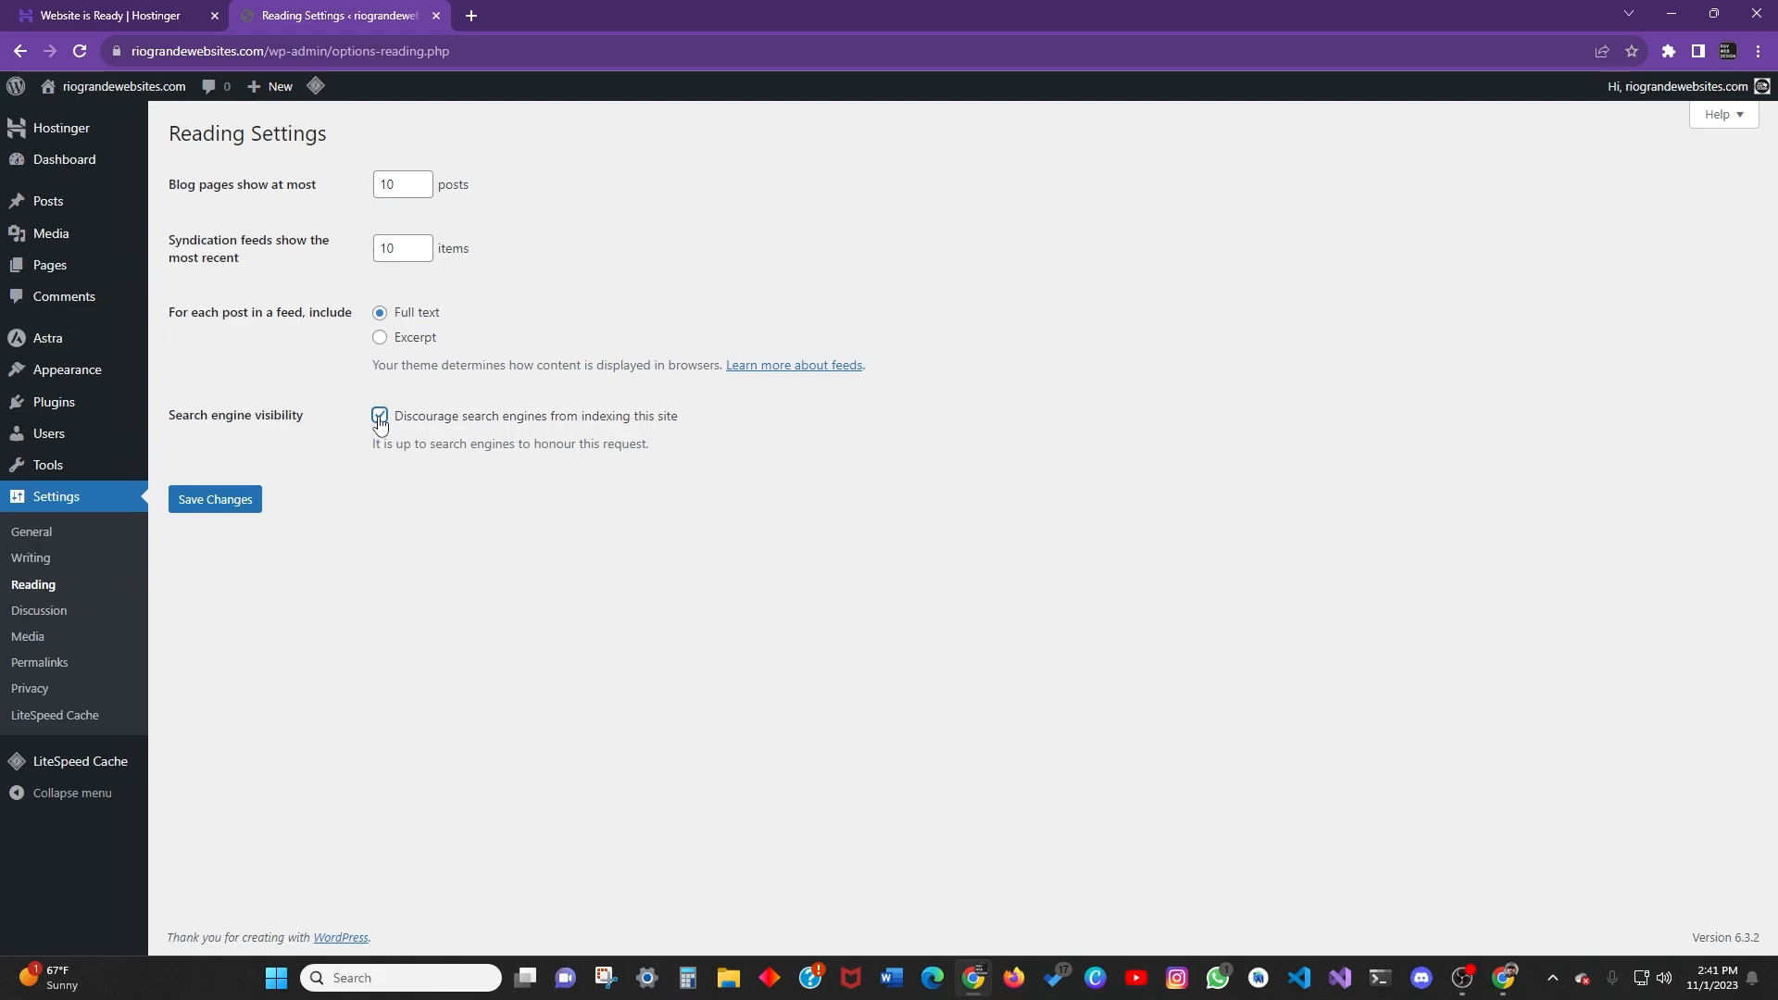
# Untick 'Discourage search engines from indexing this site' and check the posts-per-page value of 10.
pyautogui.click(380, 418)
pyautogui.doubleClick(400, 183)
pyautogui.click(552, 269)
pyautogui.click(404, 183)
pyautogui.click(569, 217)
# Review the default Discussion settings: avatars shown, G rating, Mystery Person avatar.
pyautogui.click(56, 611)
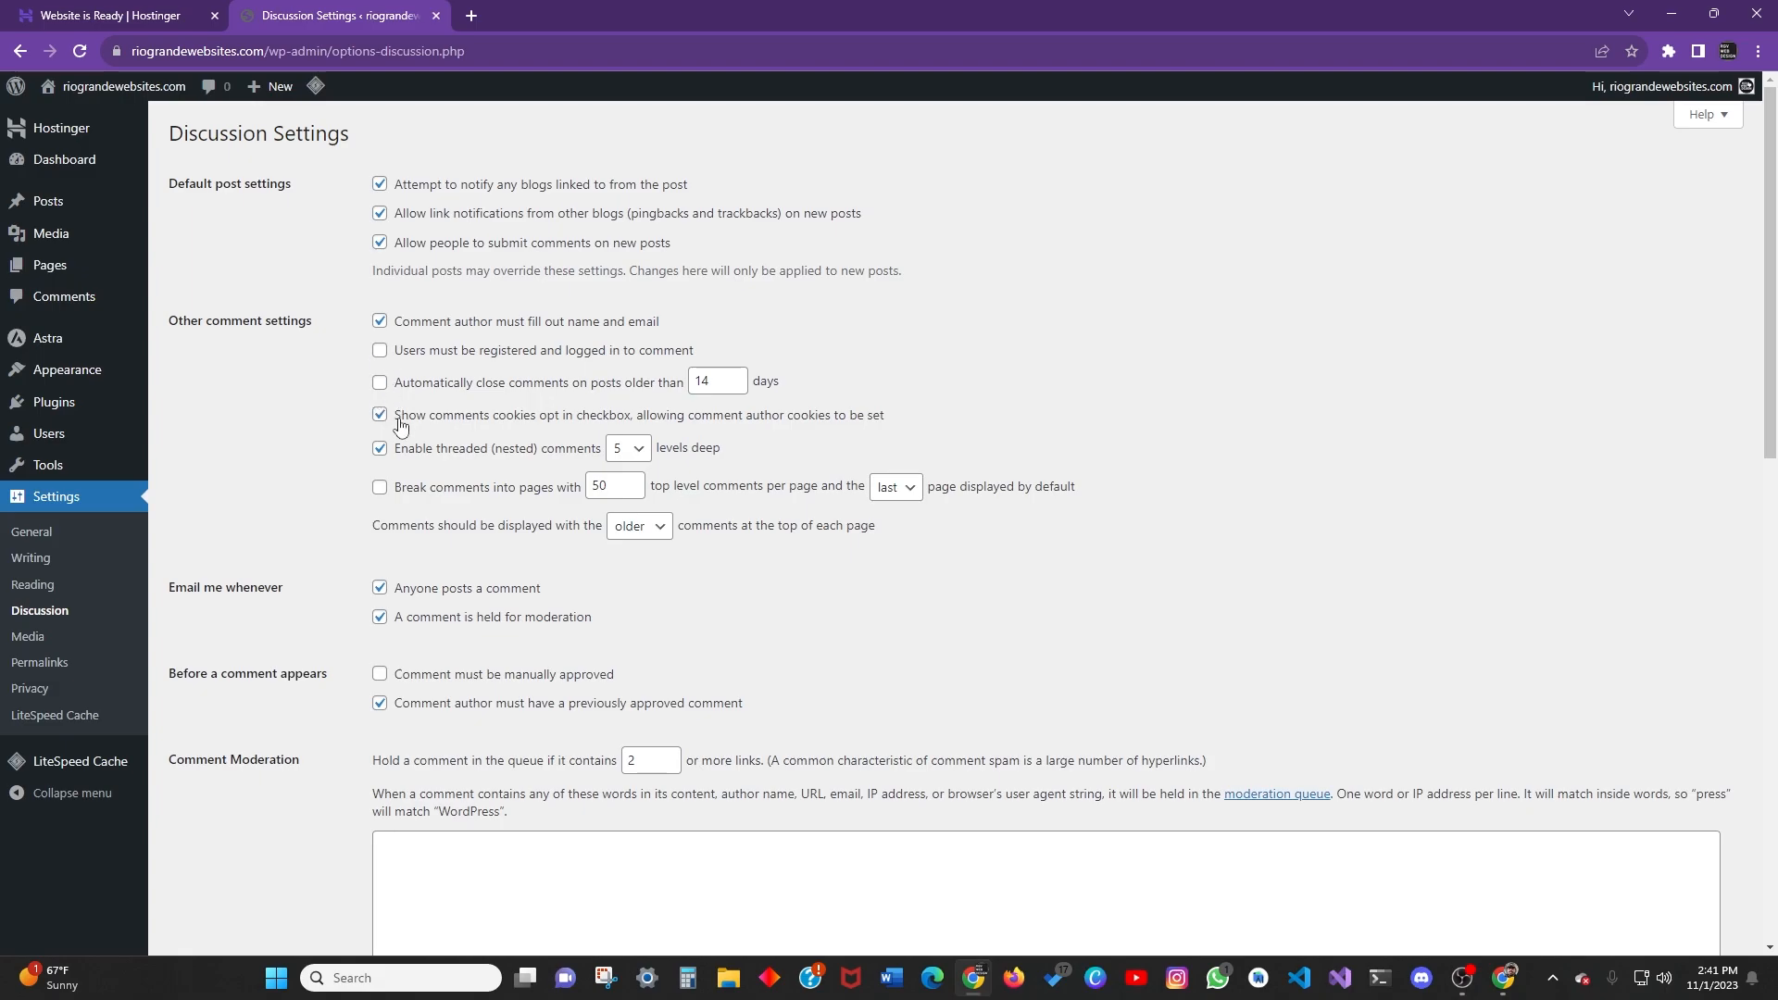
pyautogui.scroll(-4, 407, 421)
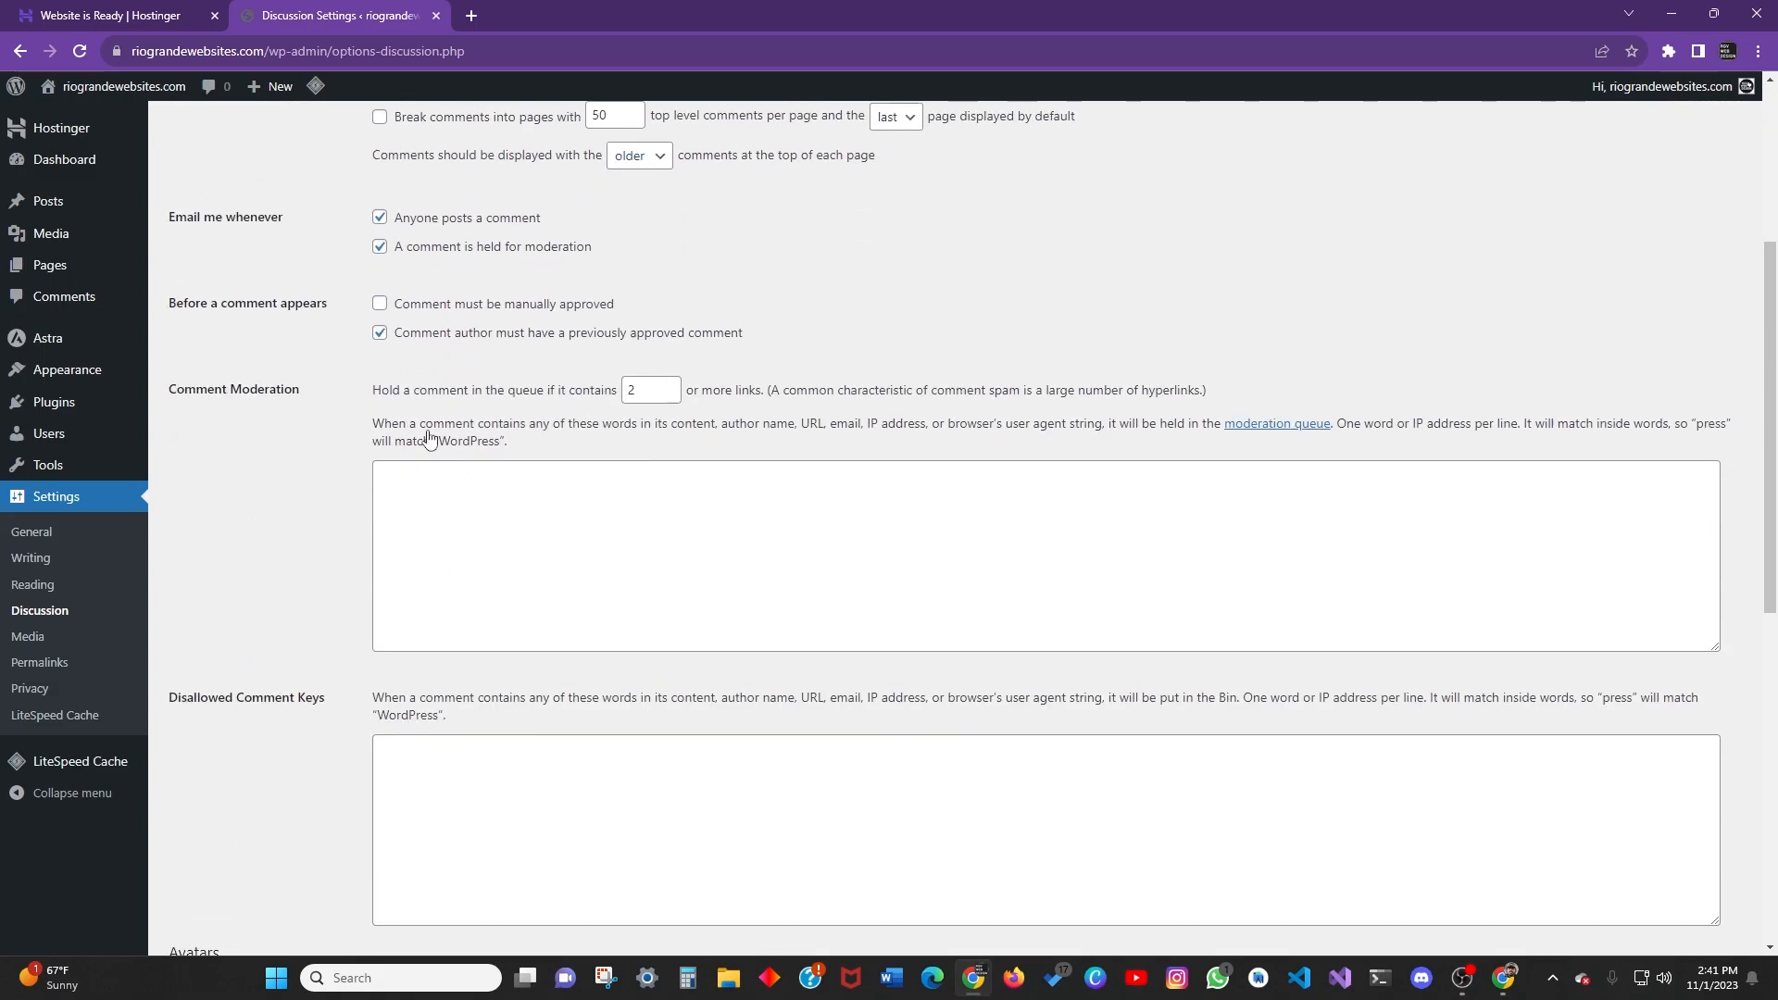
pyautogui.scroll(2, 377, 437)
pyautogui.scroll(-8, 441, 509)
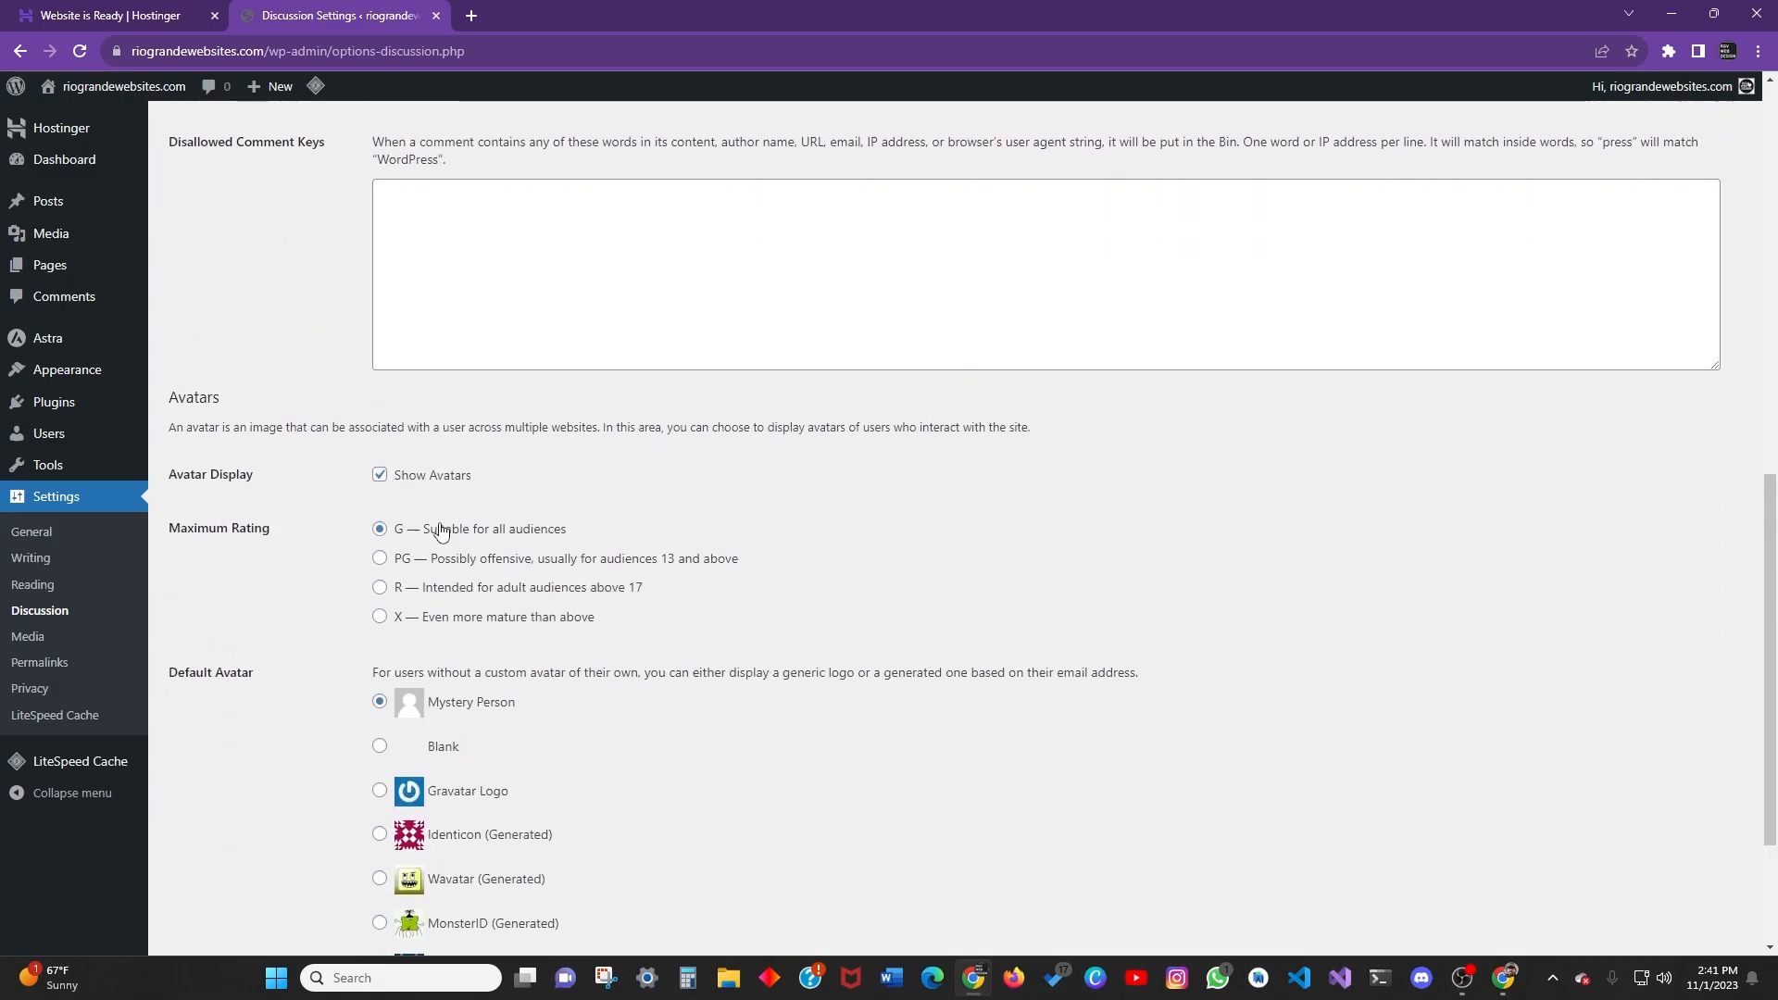
pyautogui.scroll(-3, 454, 550)
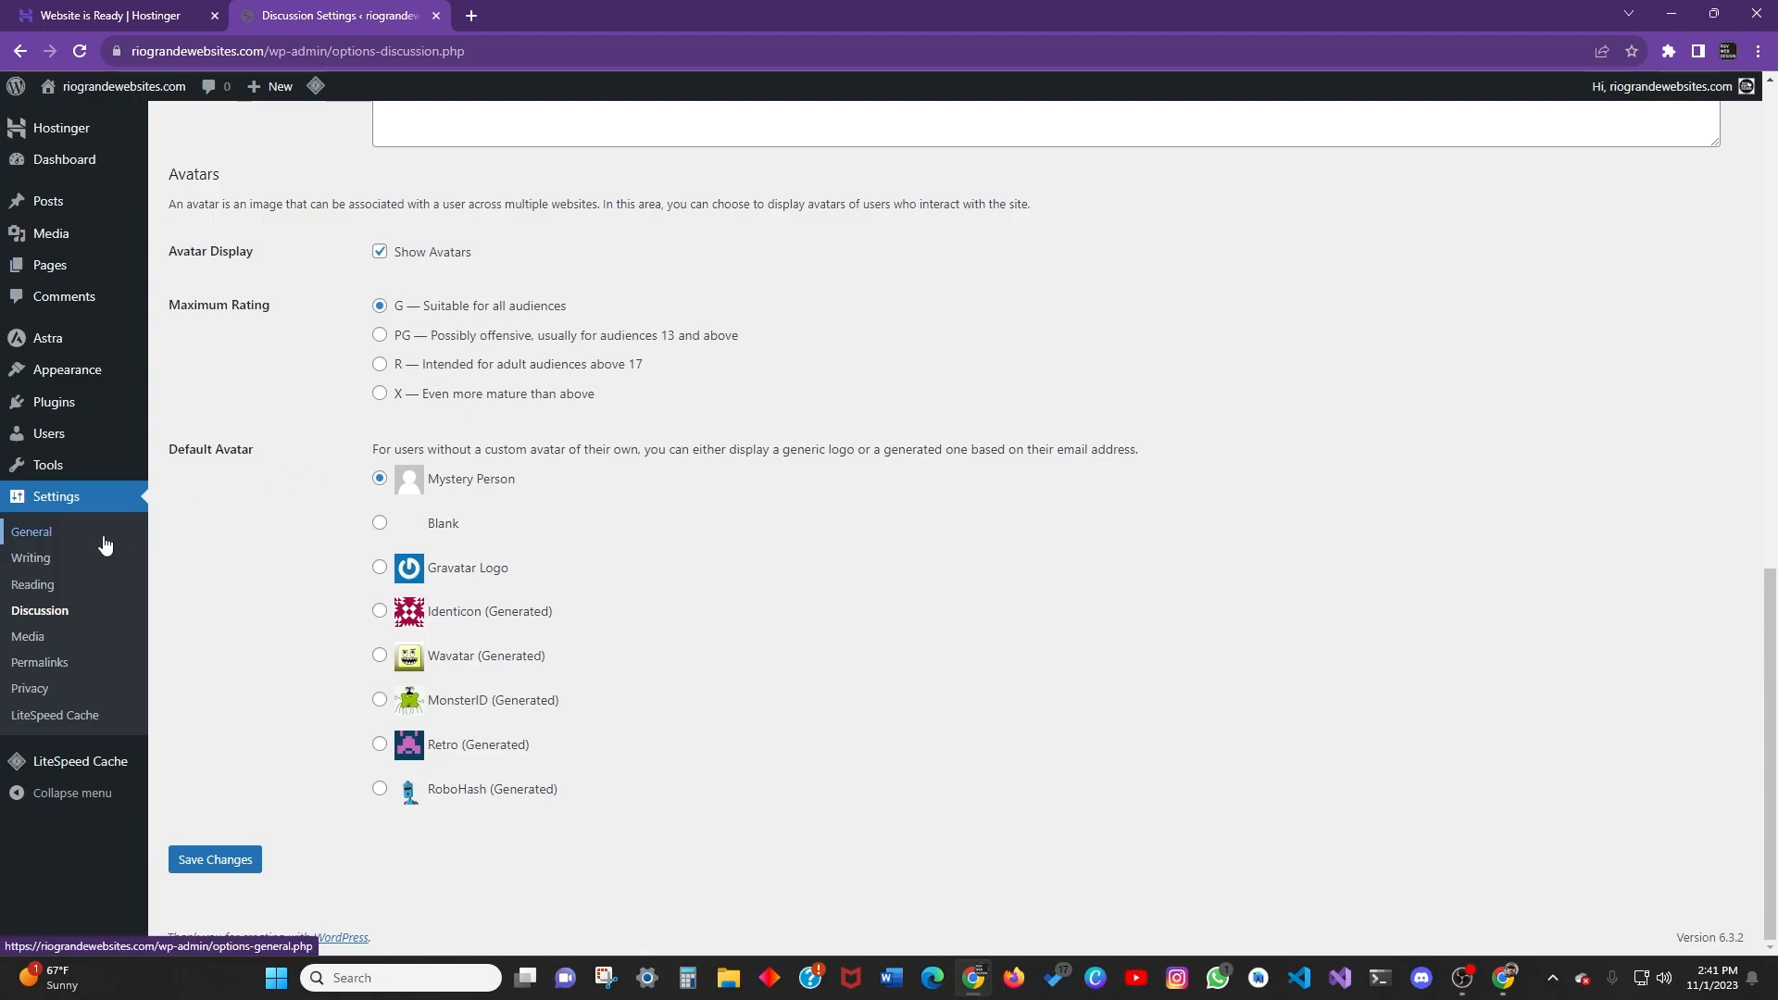
pyautogui.scroll(15, 407, 643)
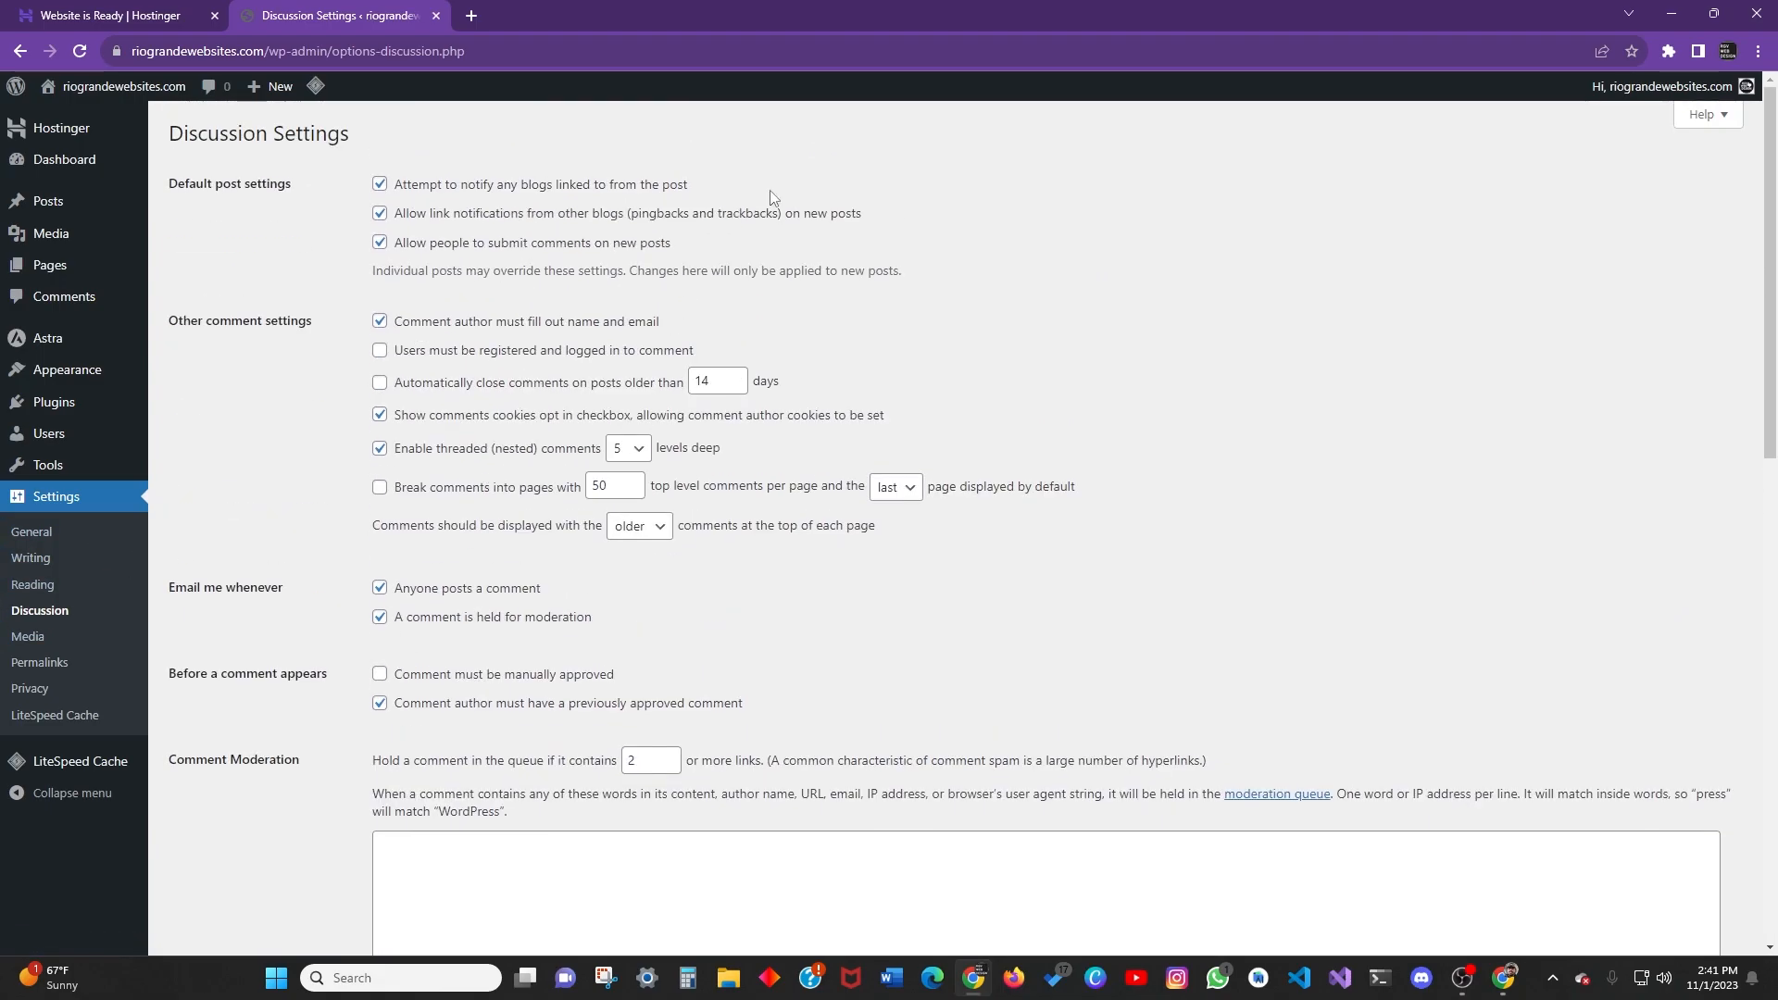
pyautogui.scroll(-2, 521, 419)
pyautogui.scroll(-8, 522, 420)
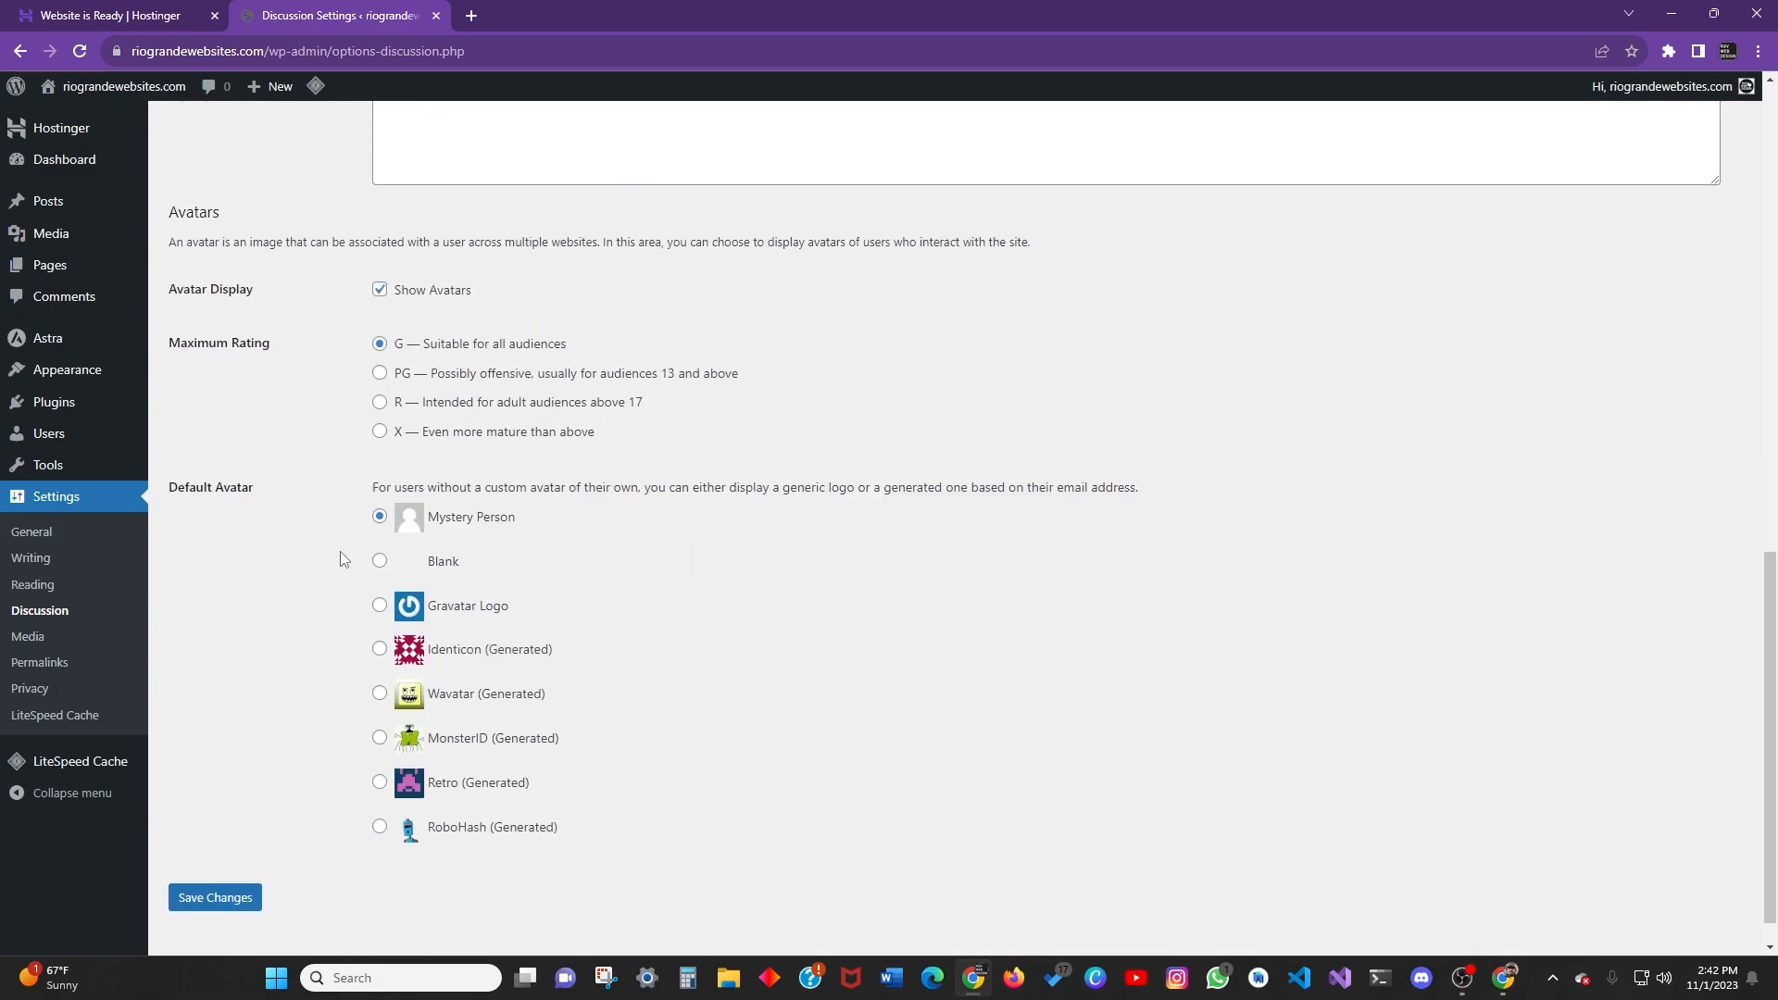
# Open Media settings to see the 150×150, 300×300 and 1024×1024 image sizes.
pyautogui.click(30, 636)
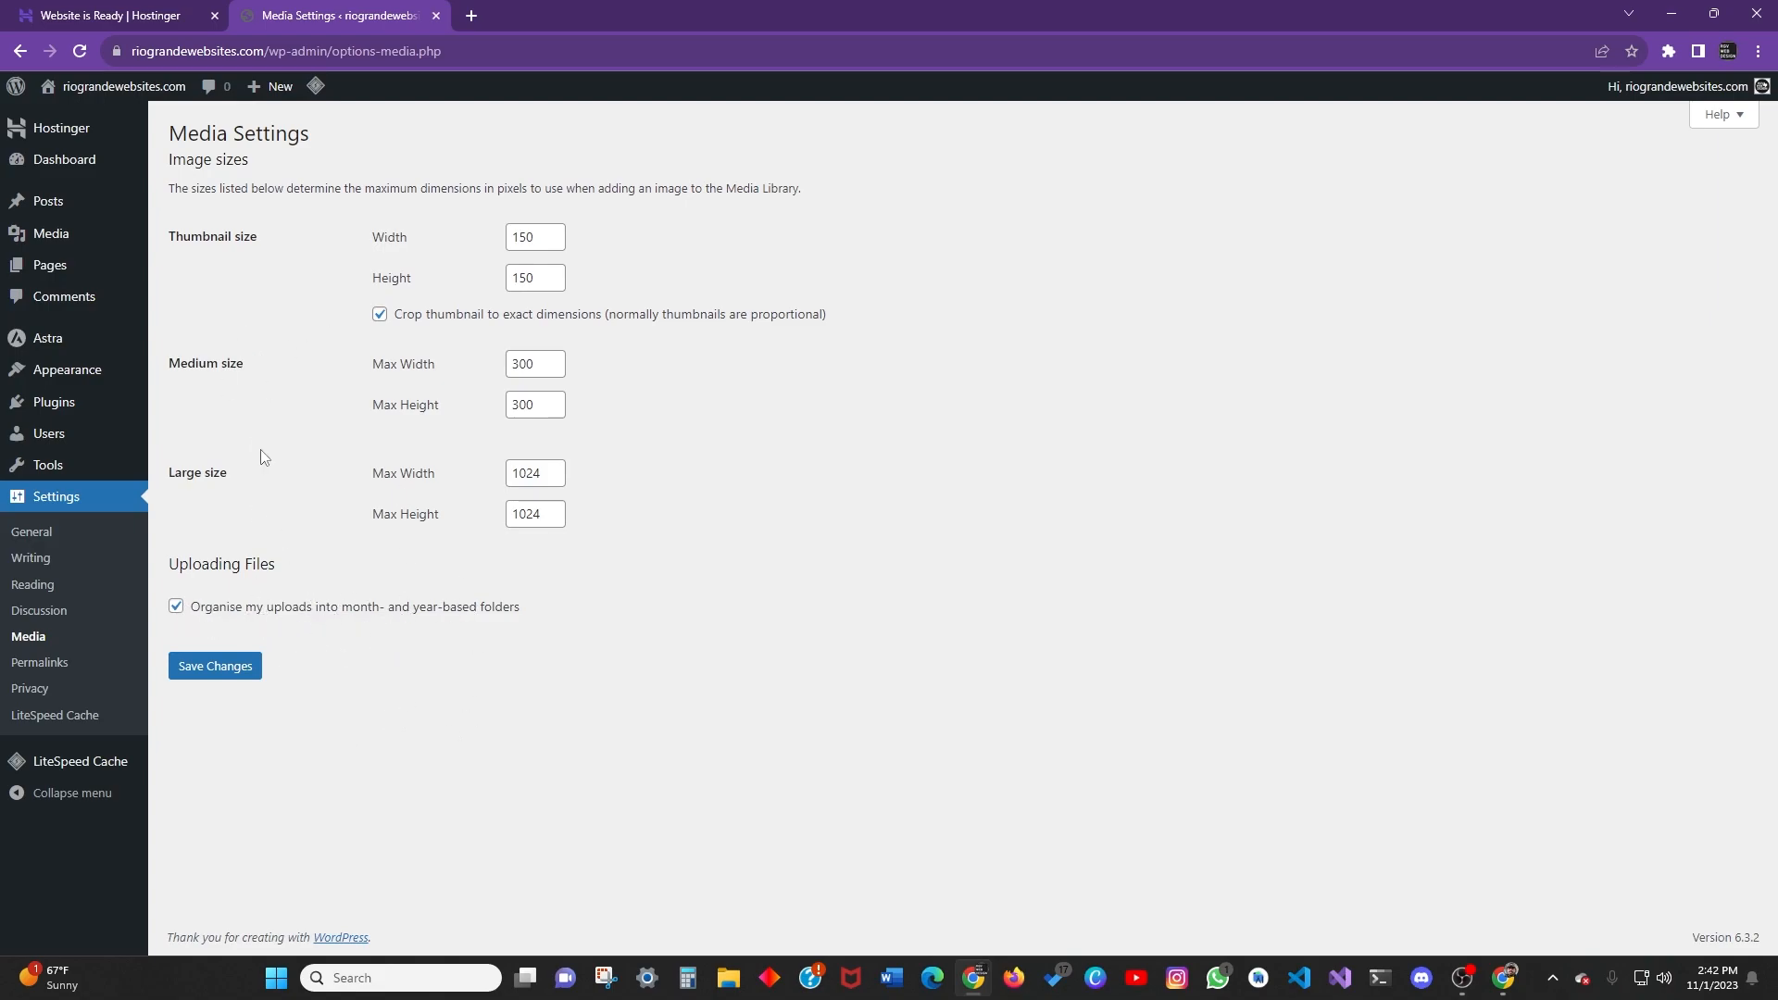
# Open the Permalink settings and inspect the permalink.php page address.
pyautogui.click(40, 663)
pyautogui.scroll(-1, 377, 335)
pyautogui.scroll(1, 377, 335)
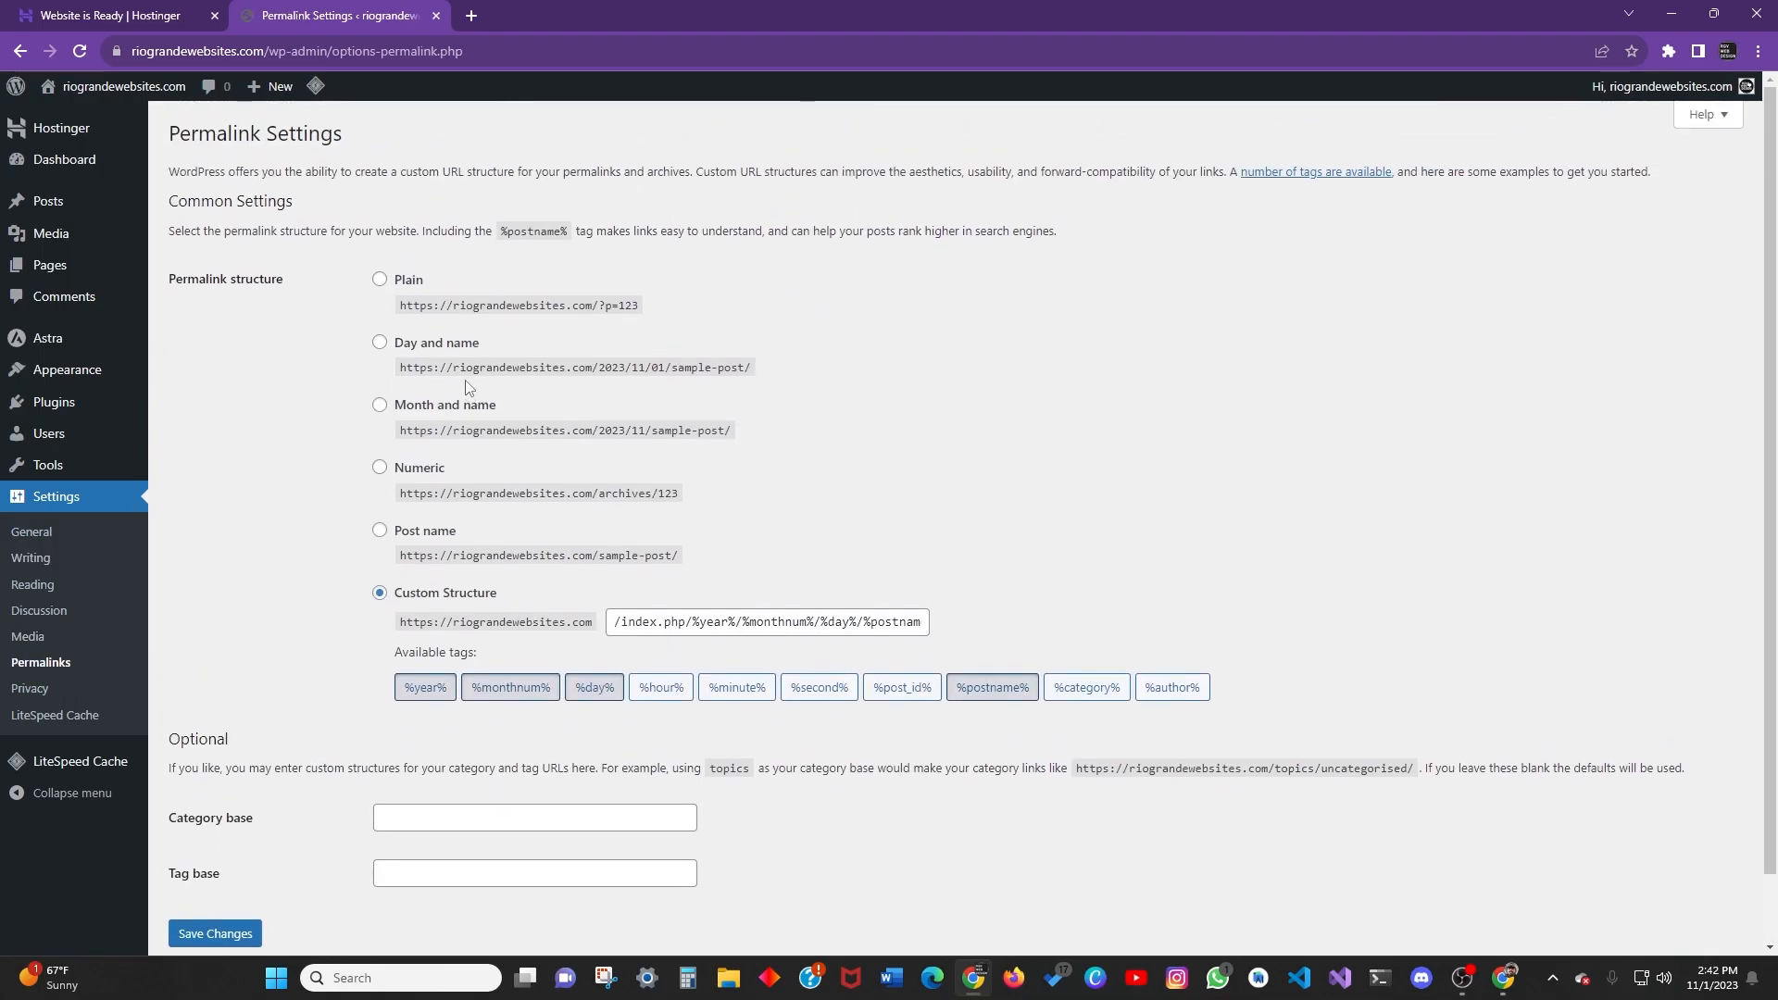
pyautogui.scroll(-1, 384, 352)
pyautogui.scroll(1, 701, 501)
pyautogui.click(378, 50)
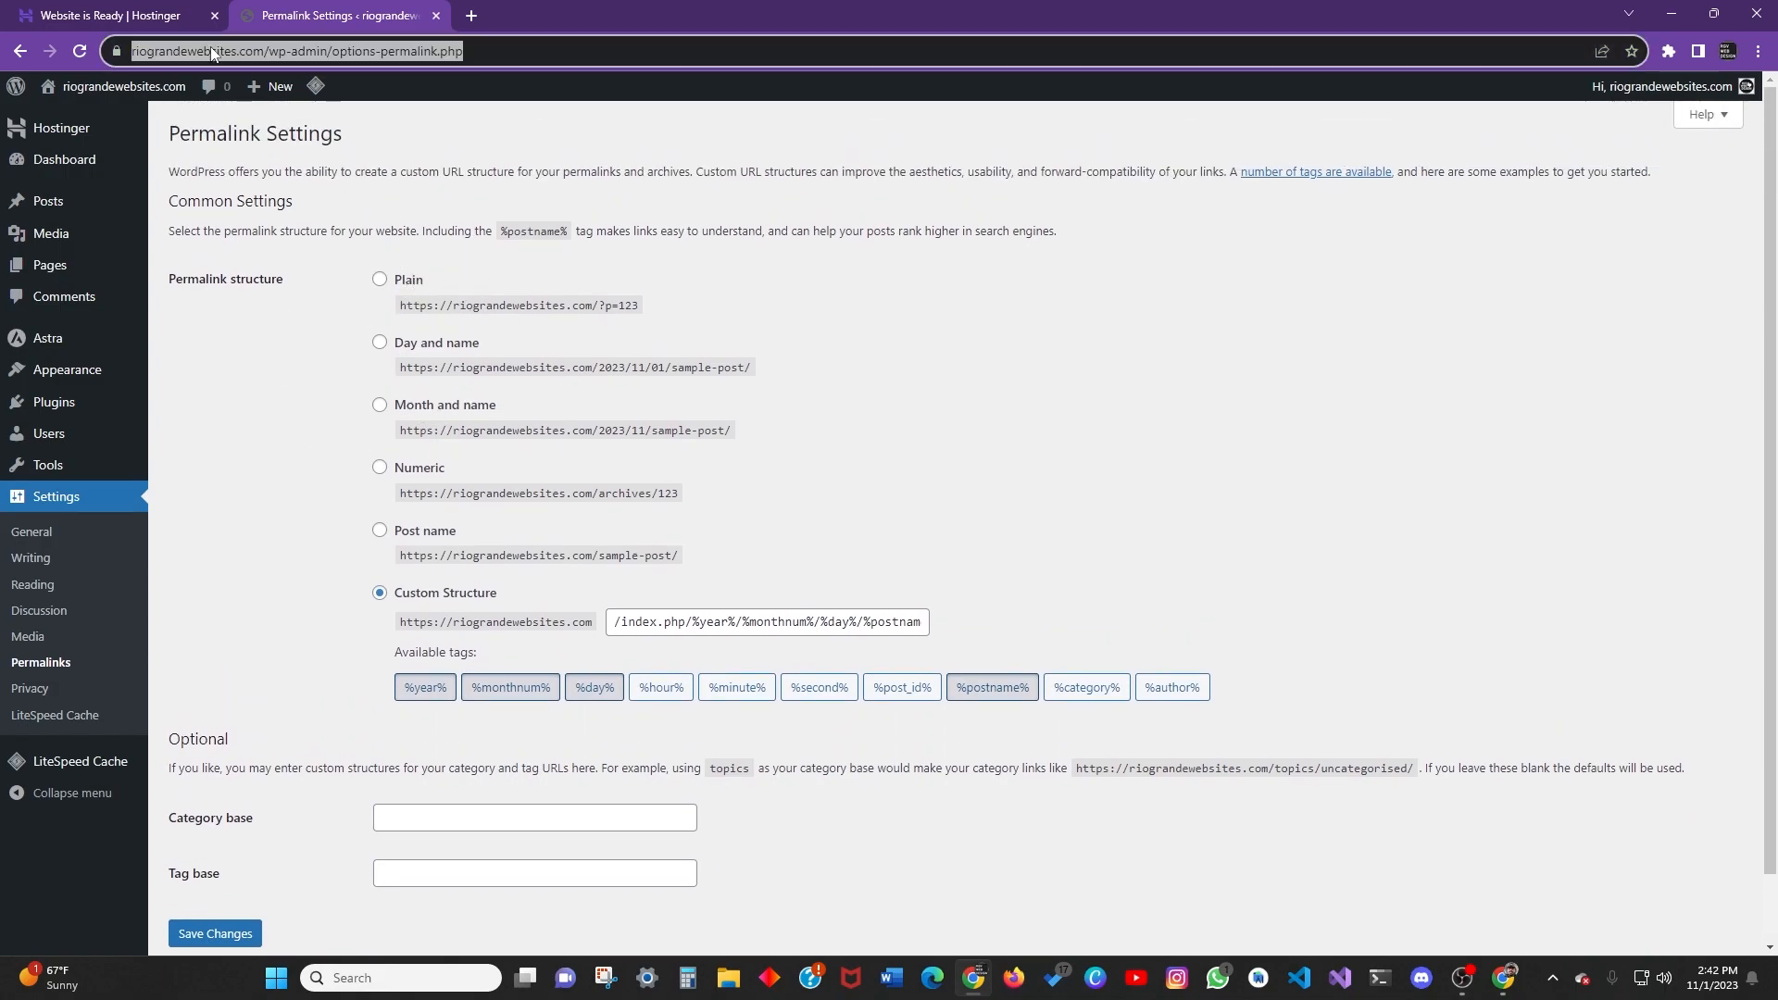
pyautogui.click(378, 50)
pyautogui.moveTo(422, 51); pyautogui.dragTo(506, 51)
pyautogui.click(534, 51)
# Try the Day and name, Custom and Post name permalink structures and compare the example URLs.
pyautogui.click(679, 347)
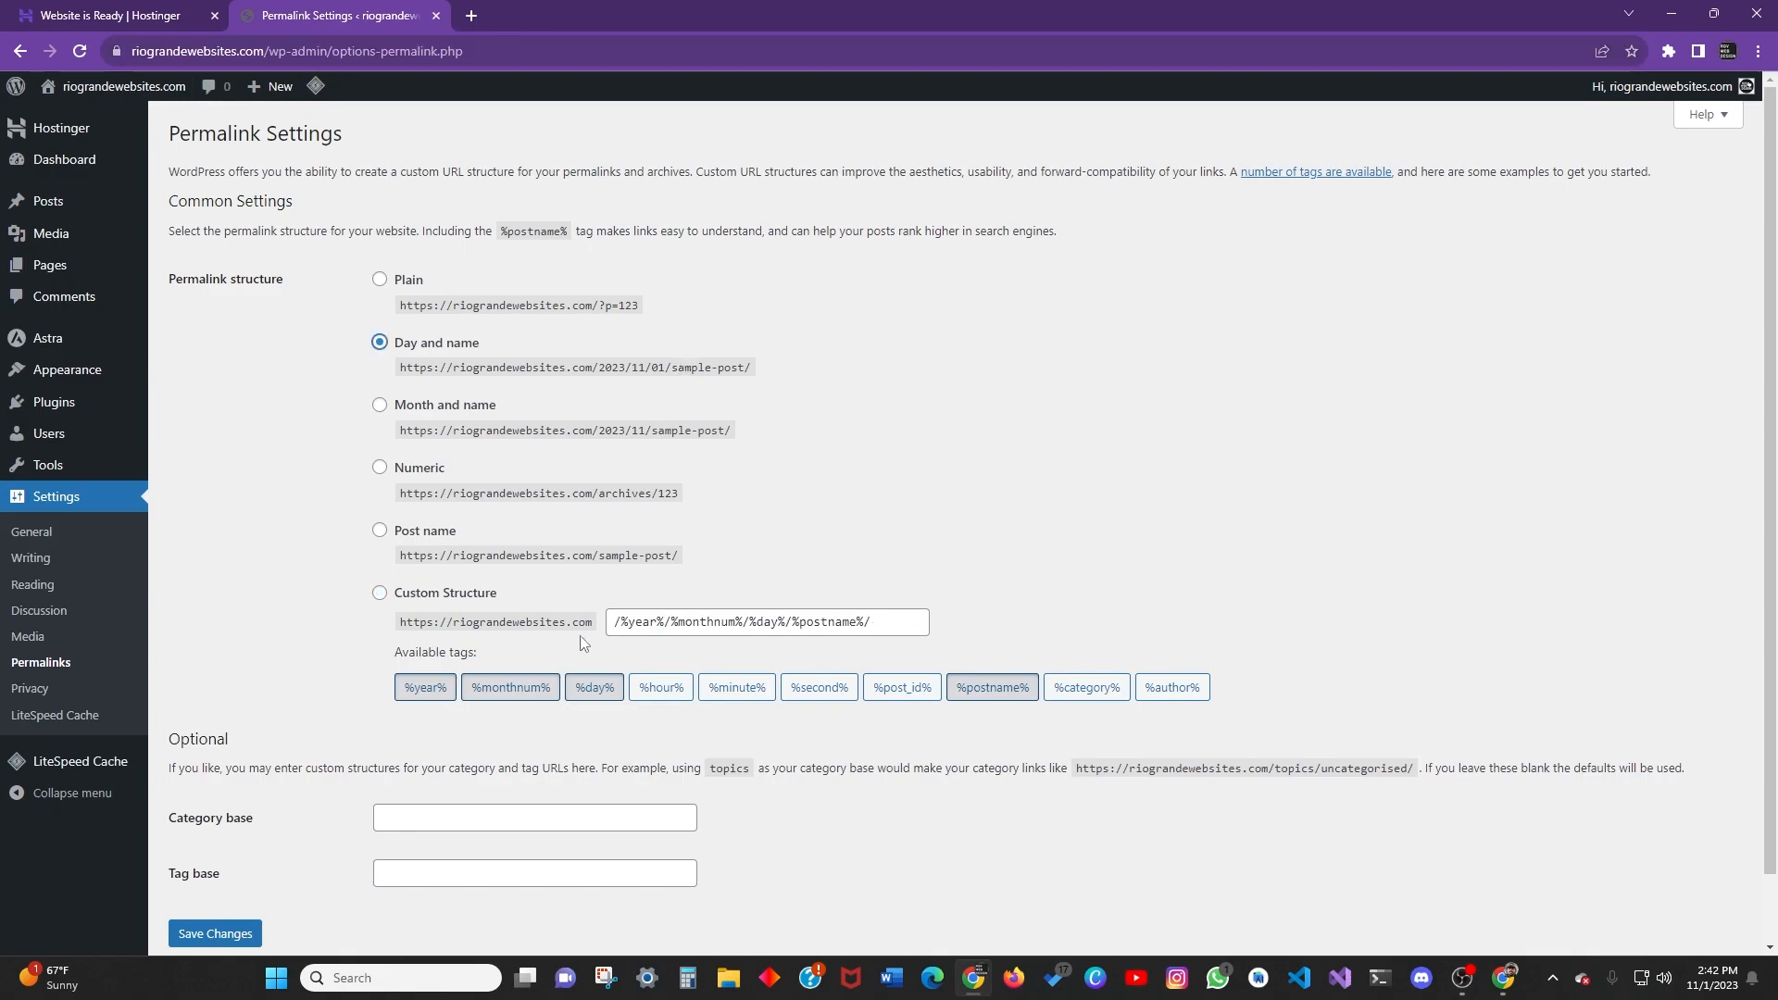
pyautogui.click(407, 597)
pyautogui.click(424, 533)
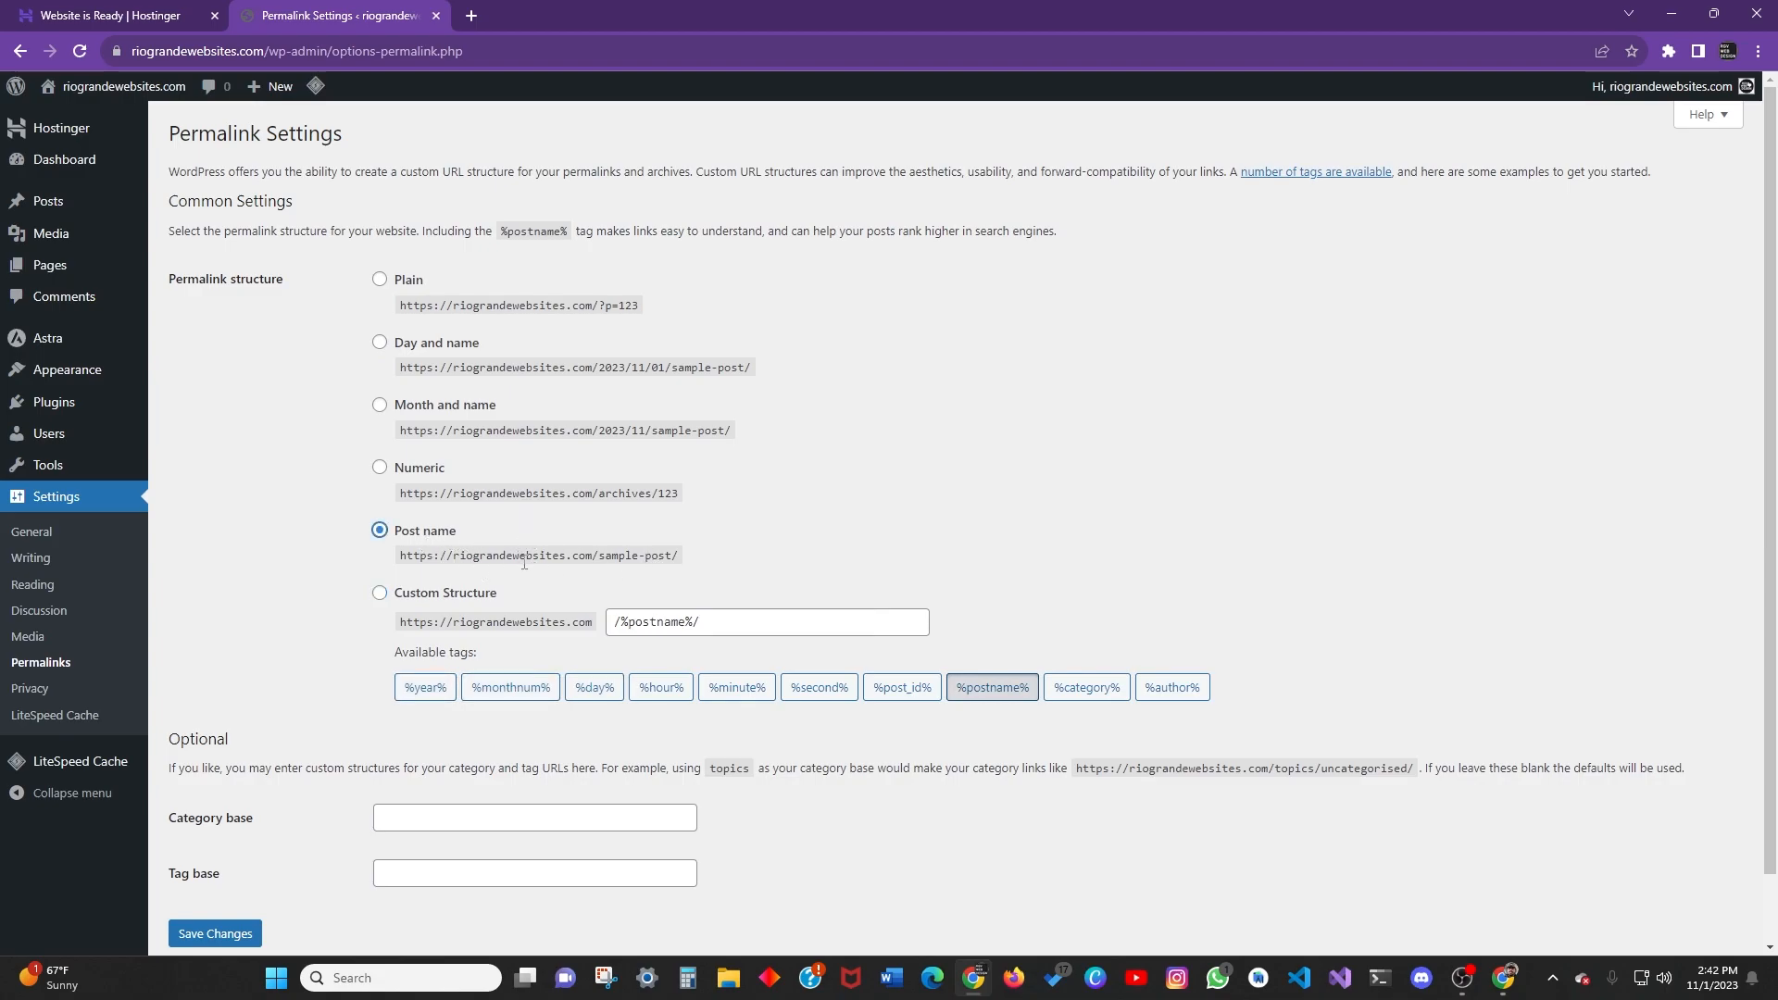
pyautogui.moveTo(611, 556); pyautogui.dragTo(688, 562)
pyautogui.click(795, 505)
pyautogui.scroll(-1, 492, 693)
pyautogui.scroll(1, 469, 532)
pyautogui.scroll(-1, 457, 485)
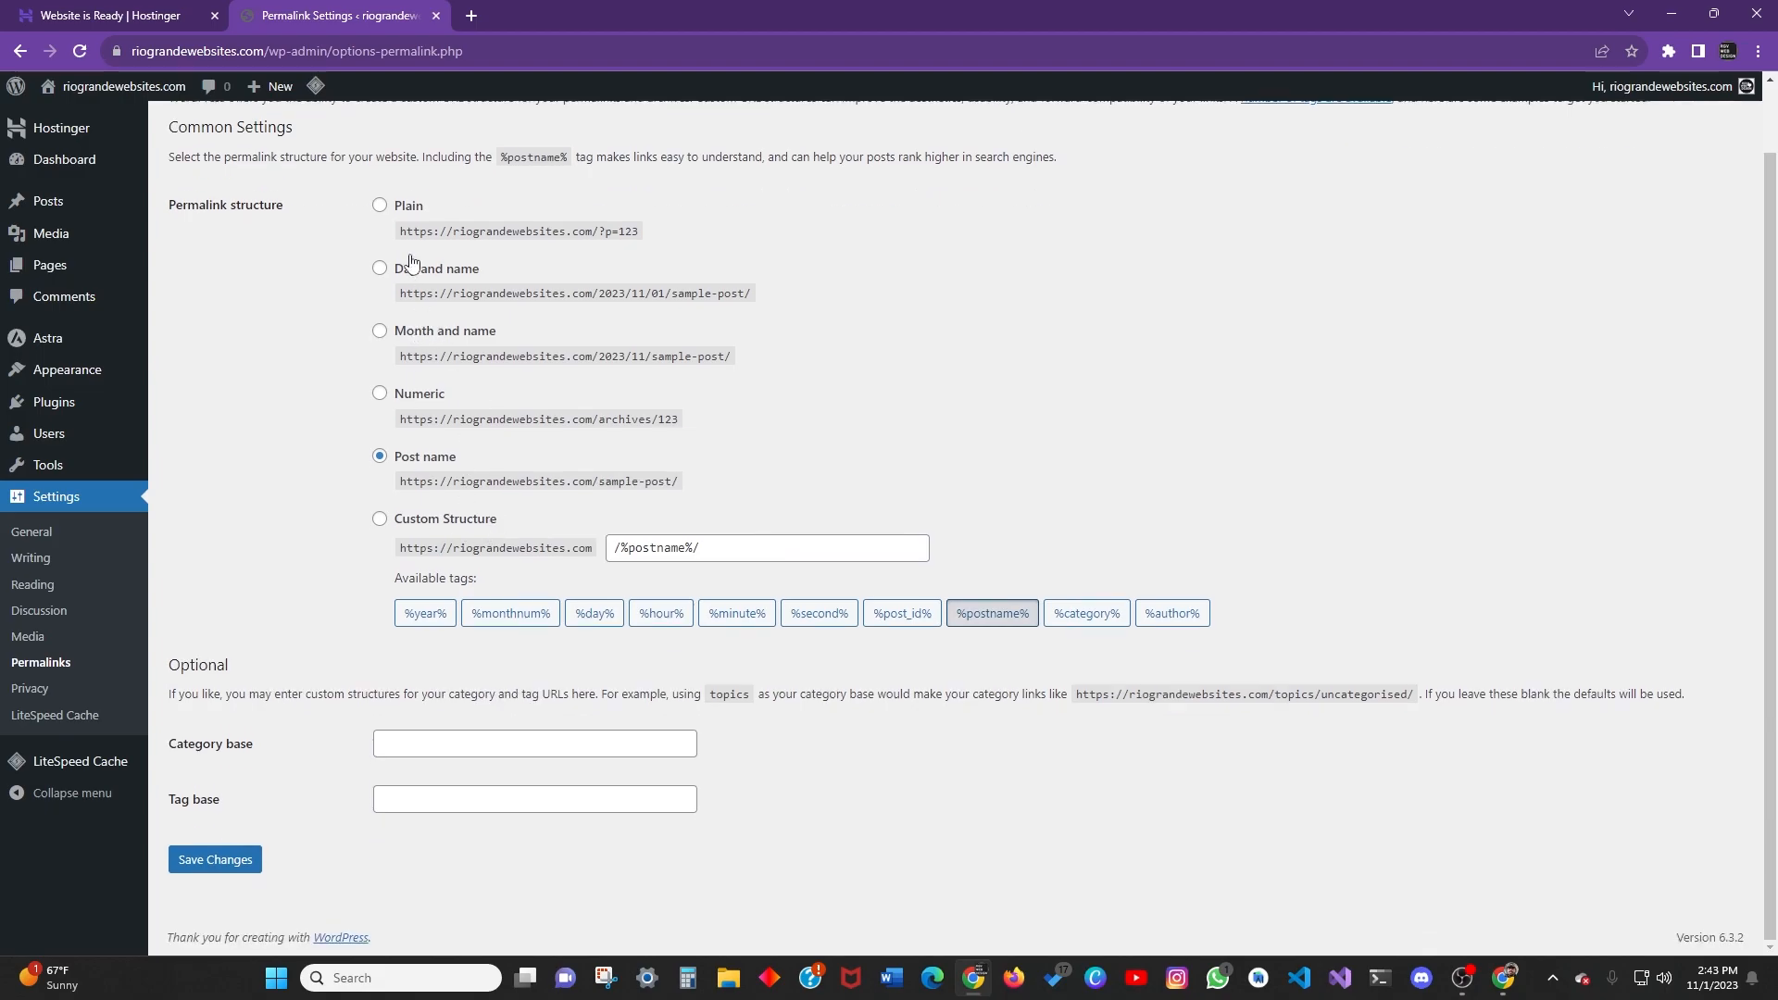
# Settle permalinks back on Plain, then go to the Privacy settings page.
pyautogui.click(406, 207)
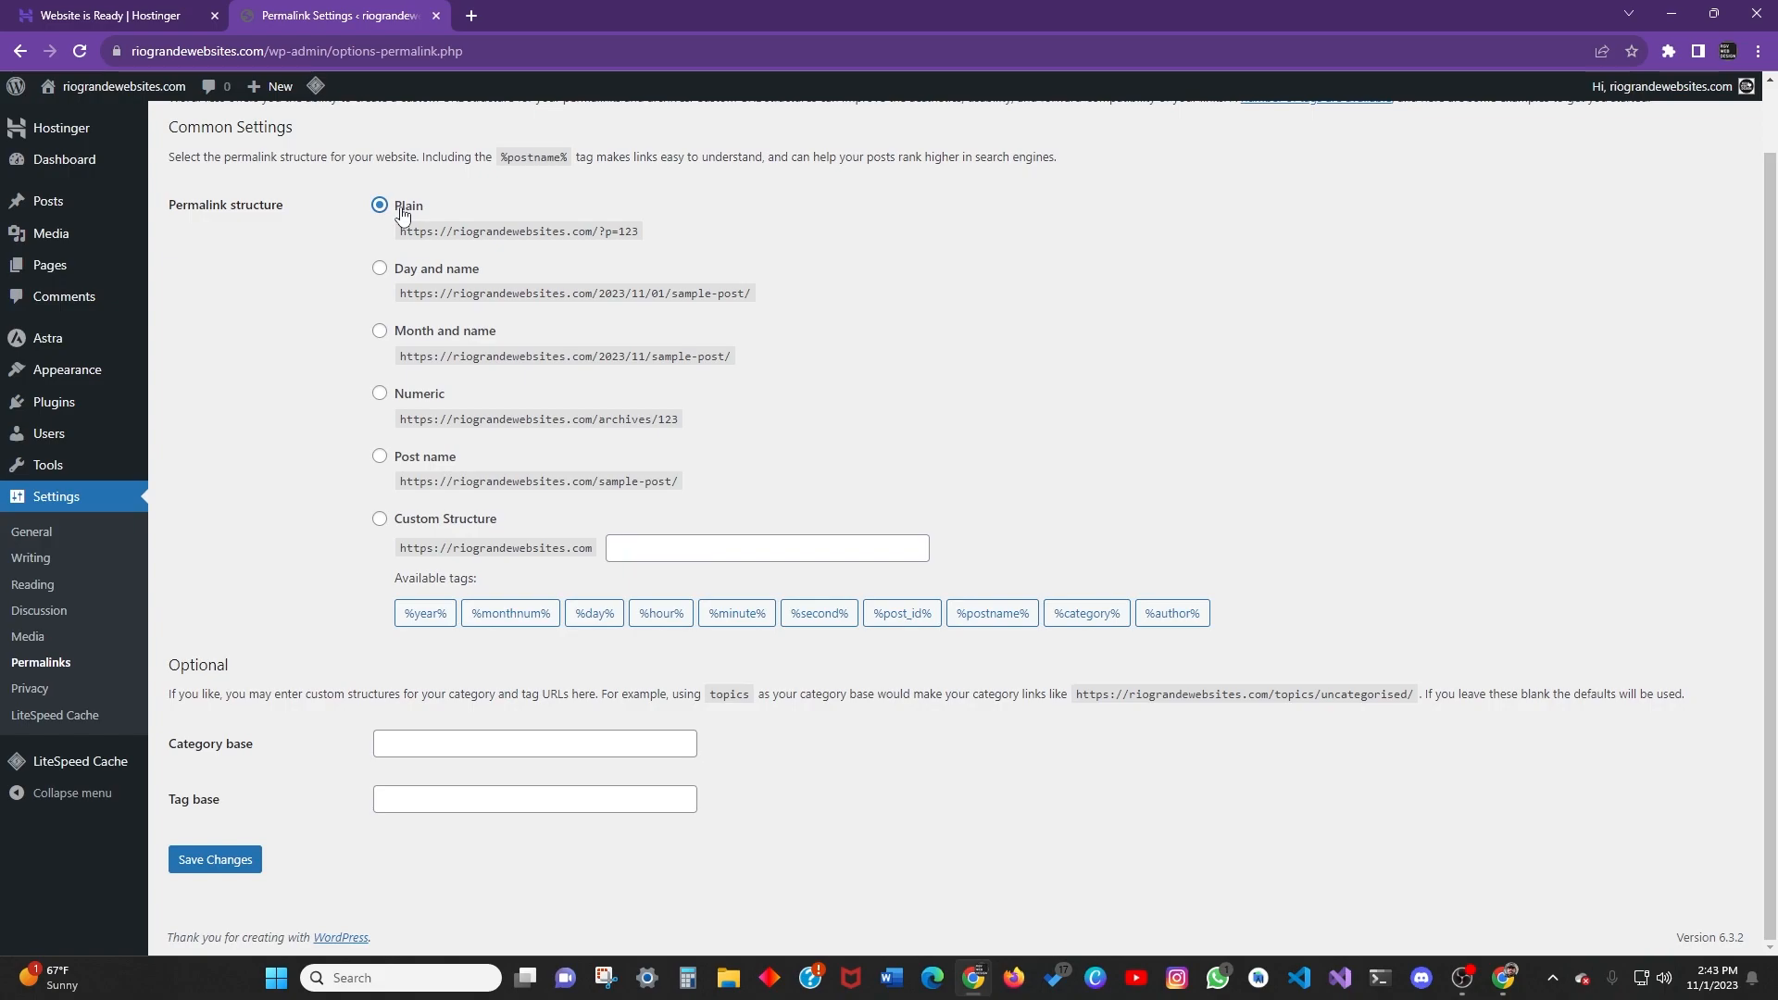
pyautogui.click(408, 457)
pyautogui.click(413, 519)
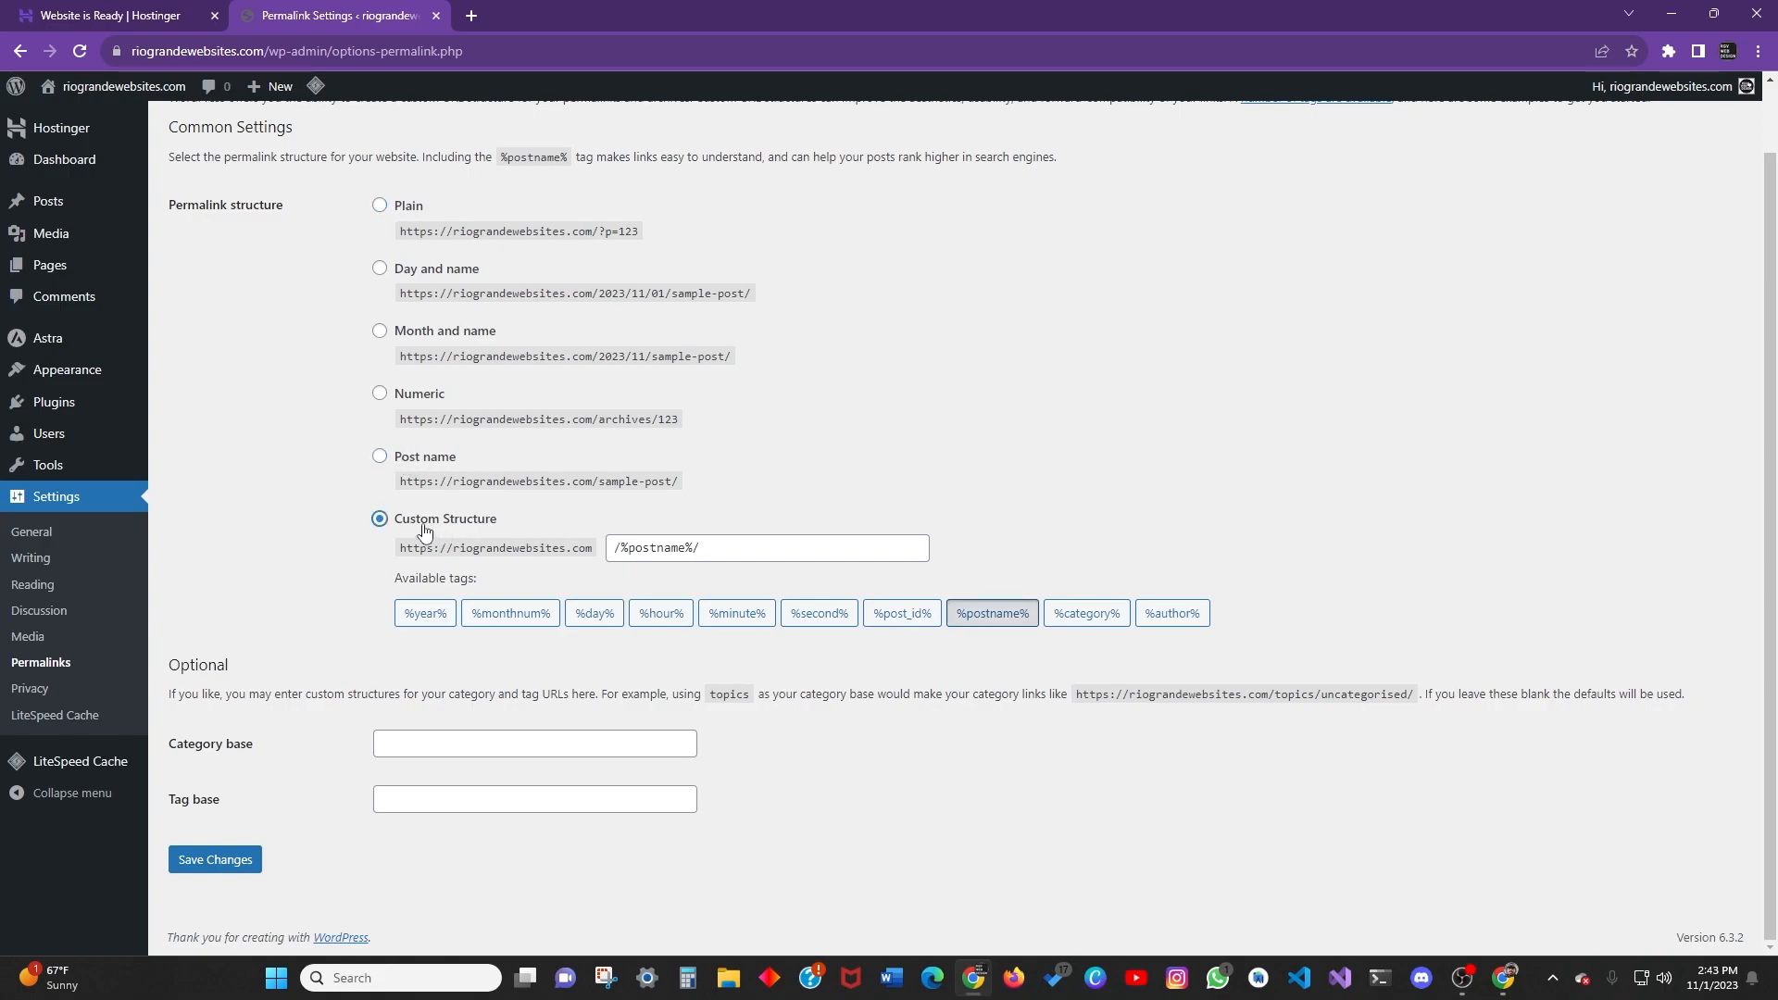
pyautogui.click(407, 208)
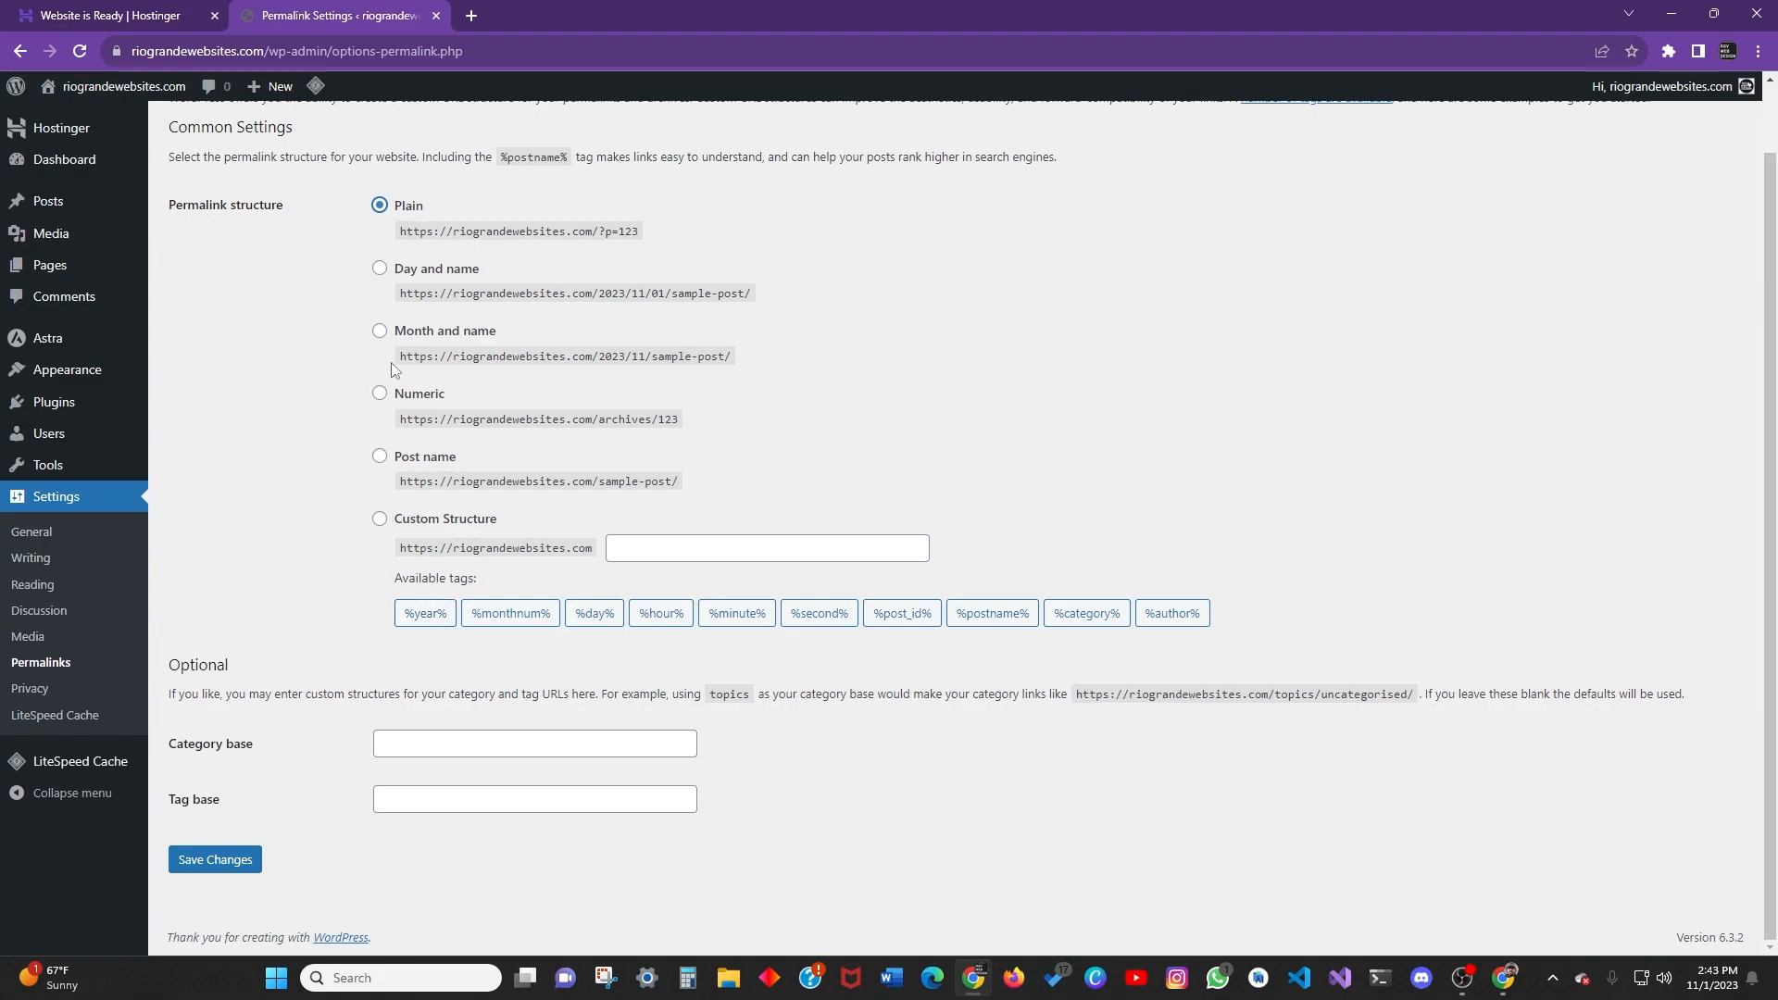
pyautogui.scroll(1, 843, 424)
pyautogui.scroll(-1, 467, 452)
pyautogui.scroll(1, 420, 496)
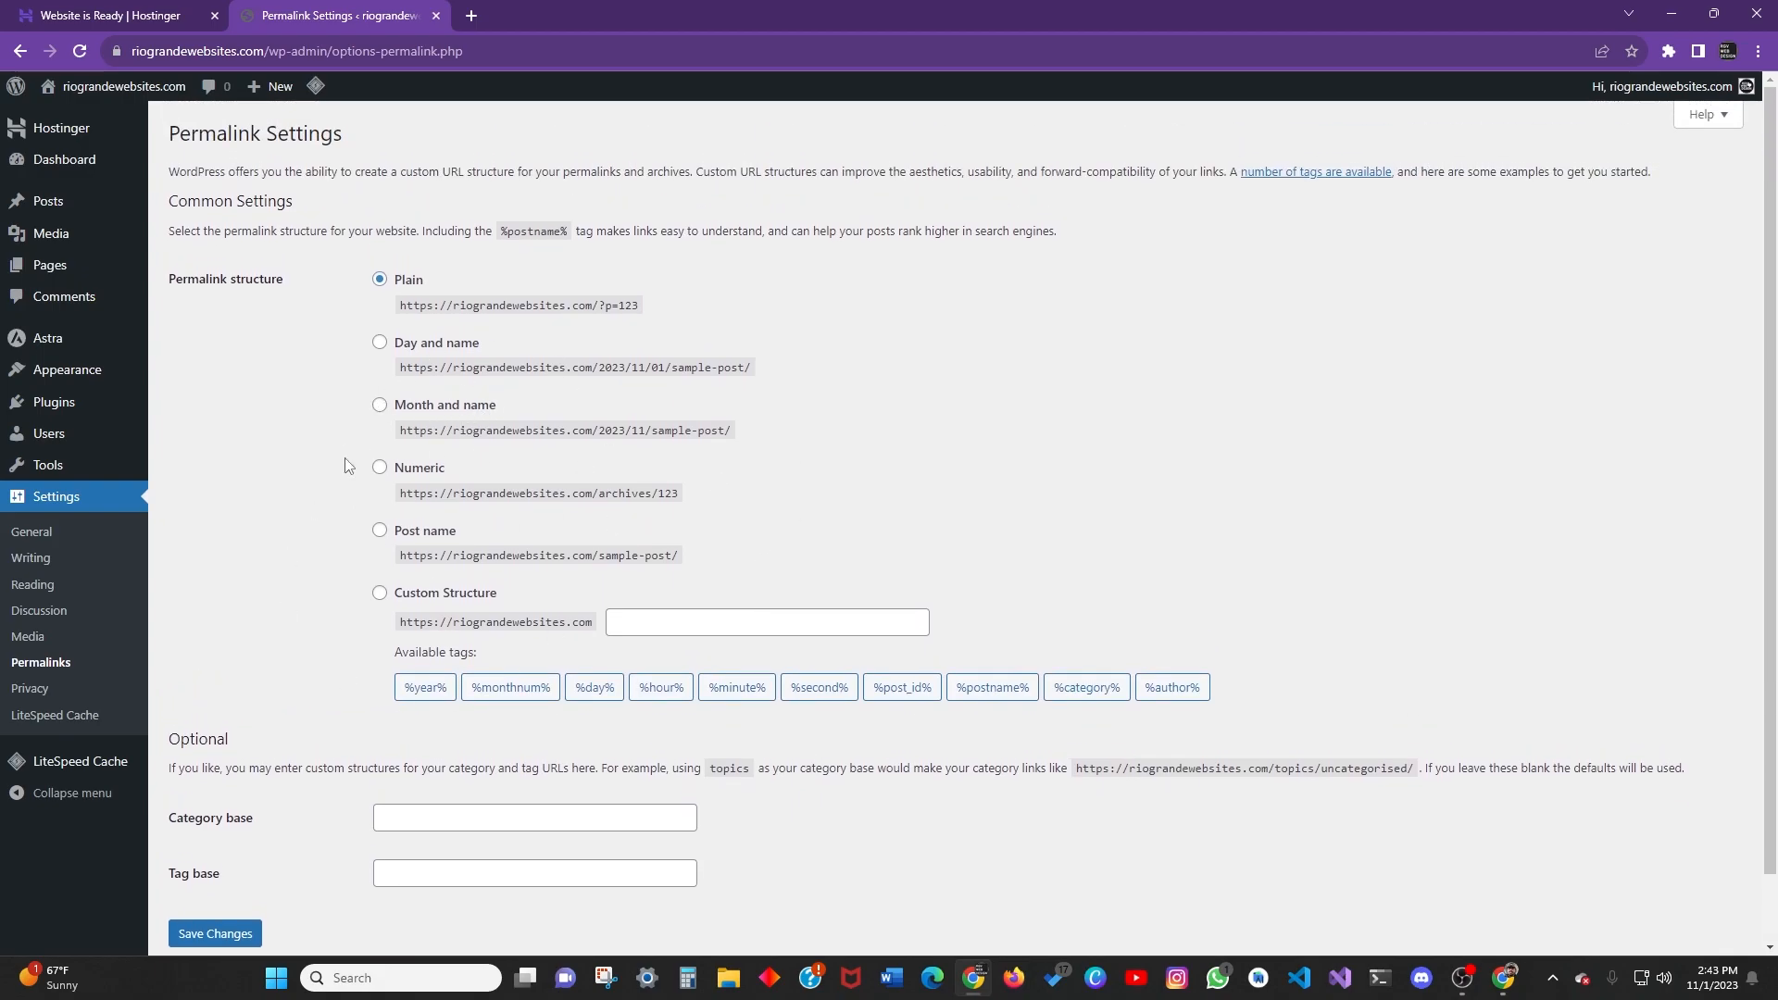
pyautogui.scroll(-1, 382, 637)
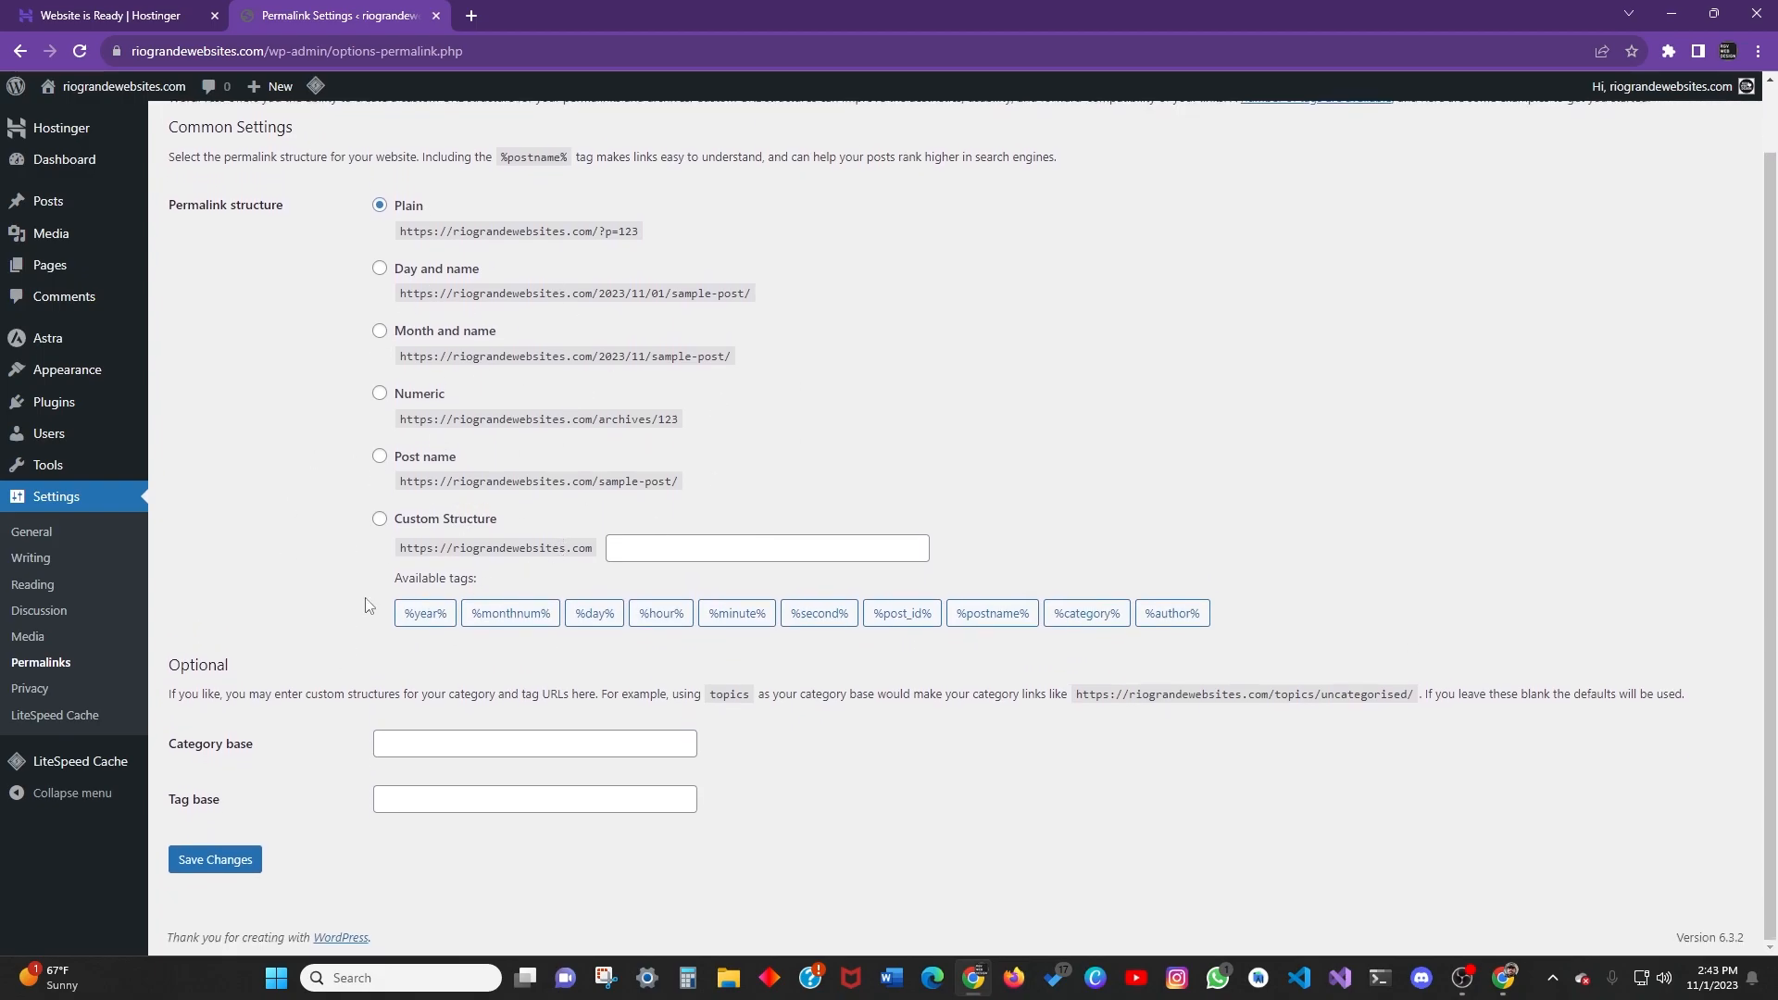
pyautogui.scroll(1, 468, 503)
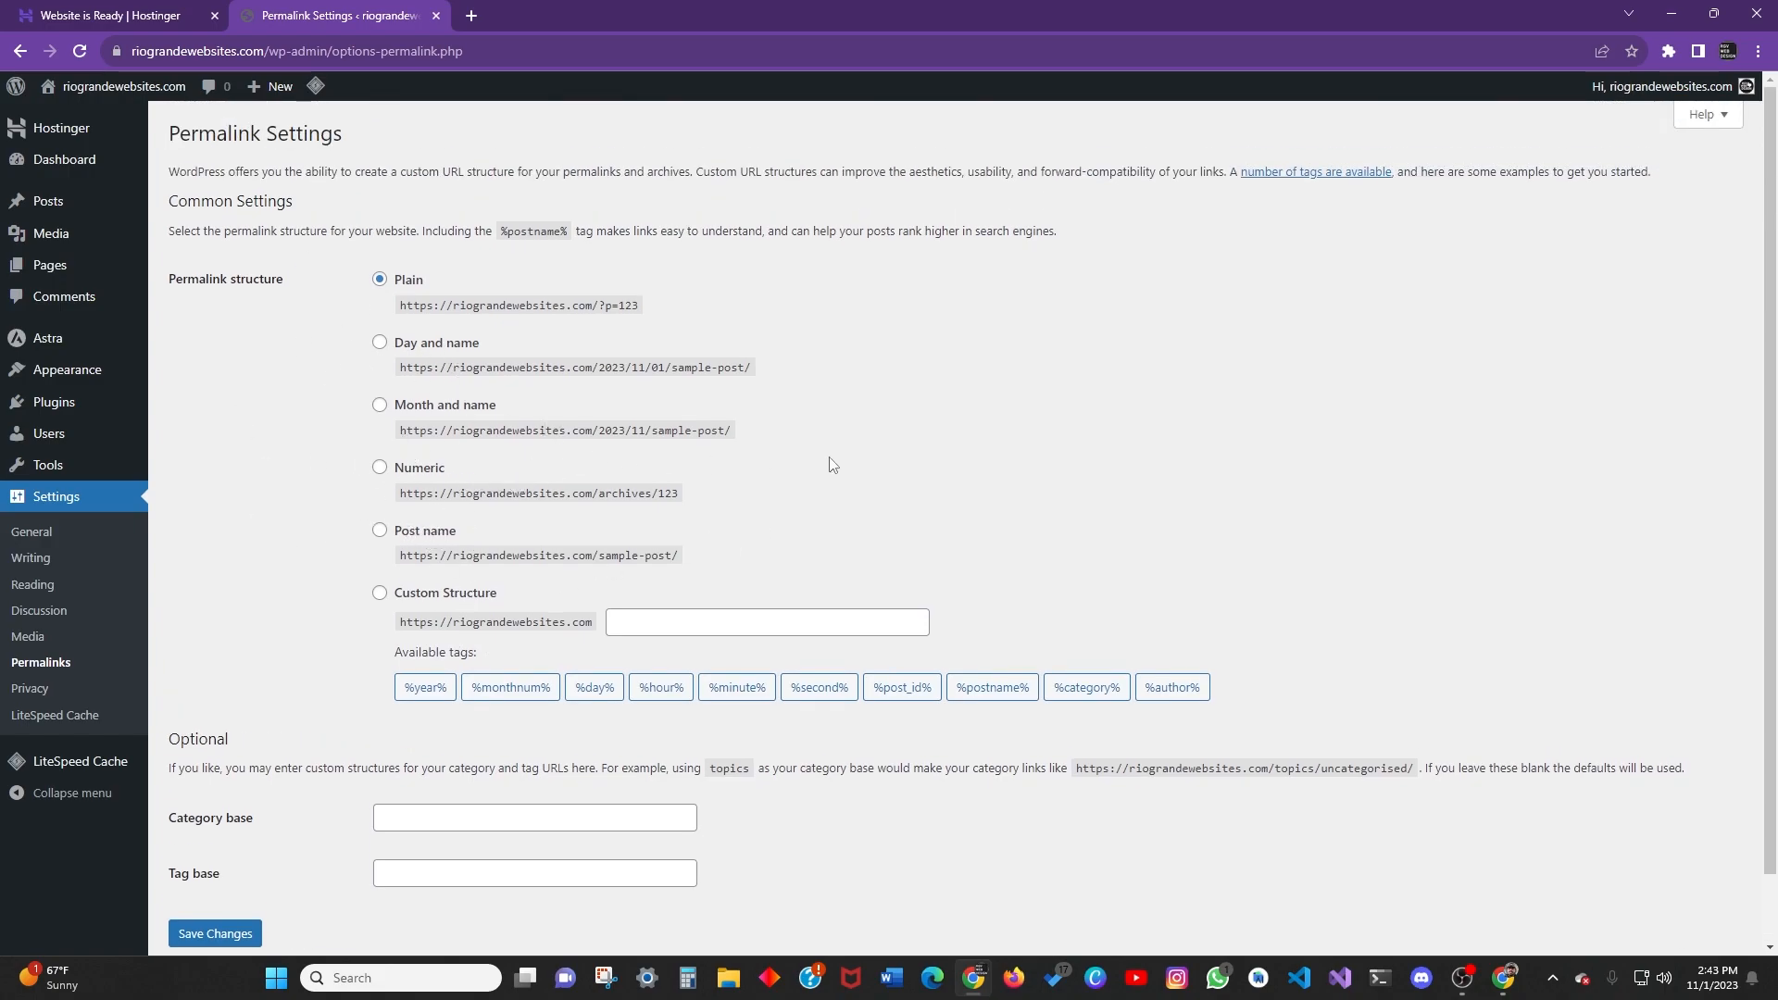
pyautogui.scroll(-1, 797, 464)
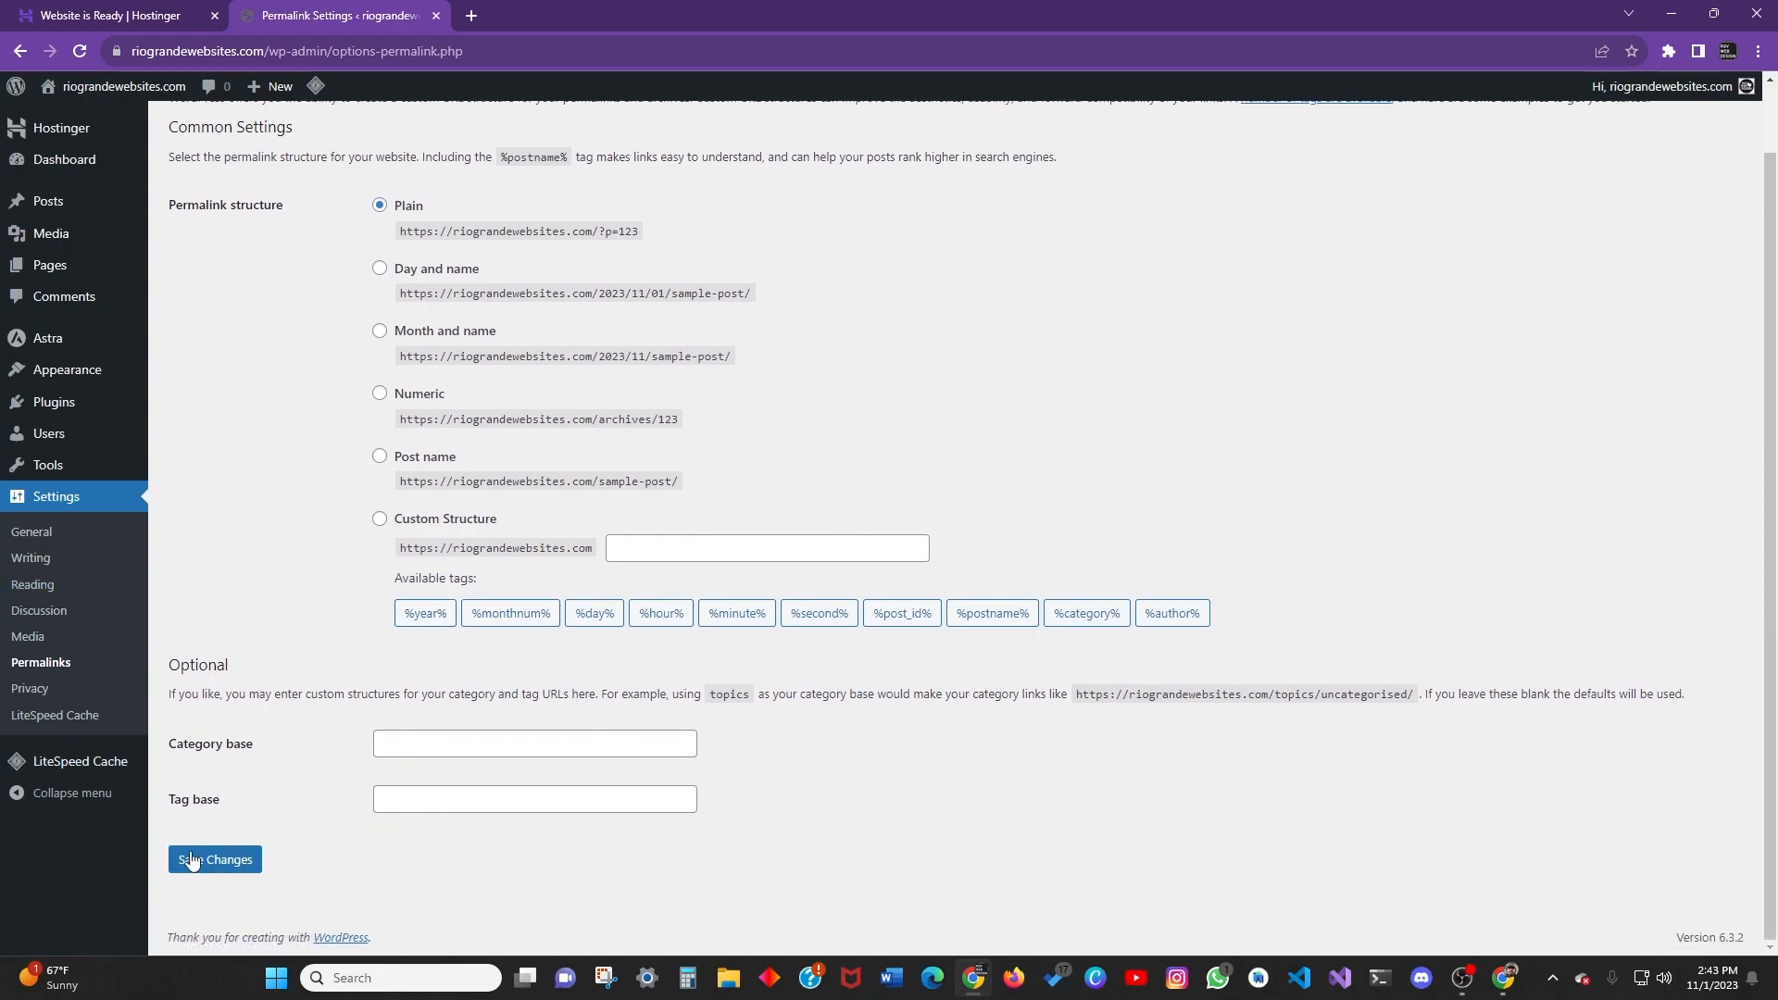
pyautogui.click(45, 690)
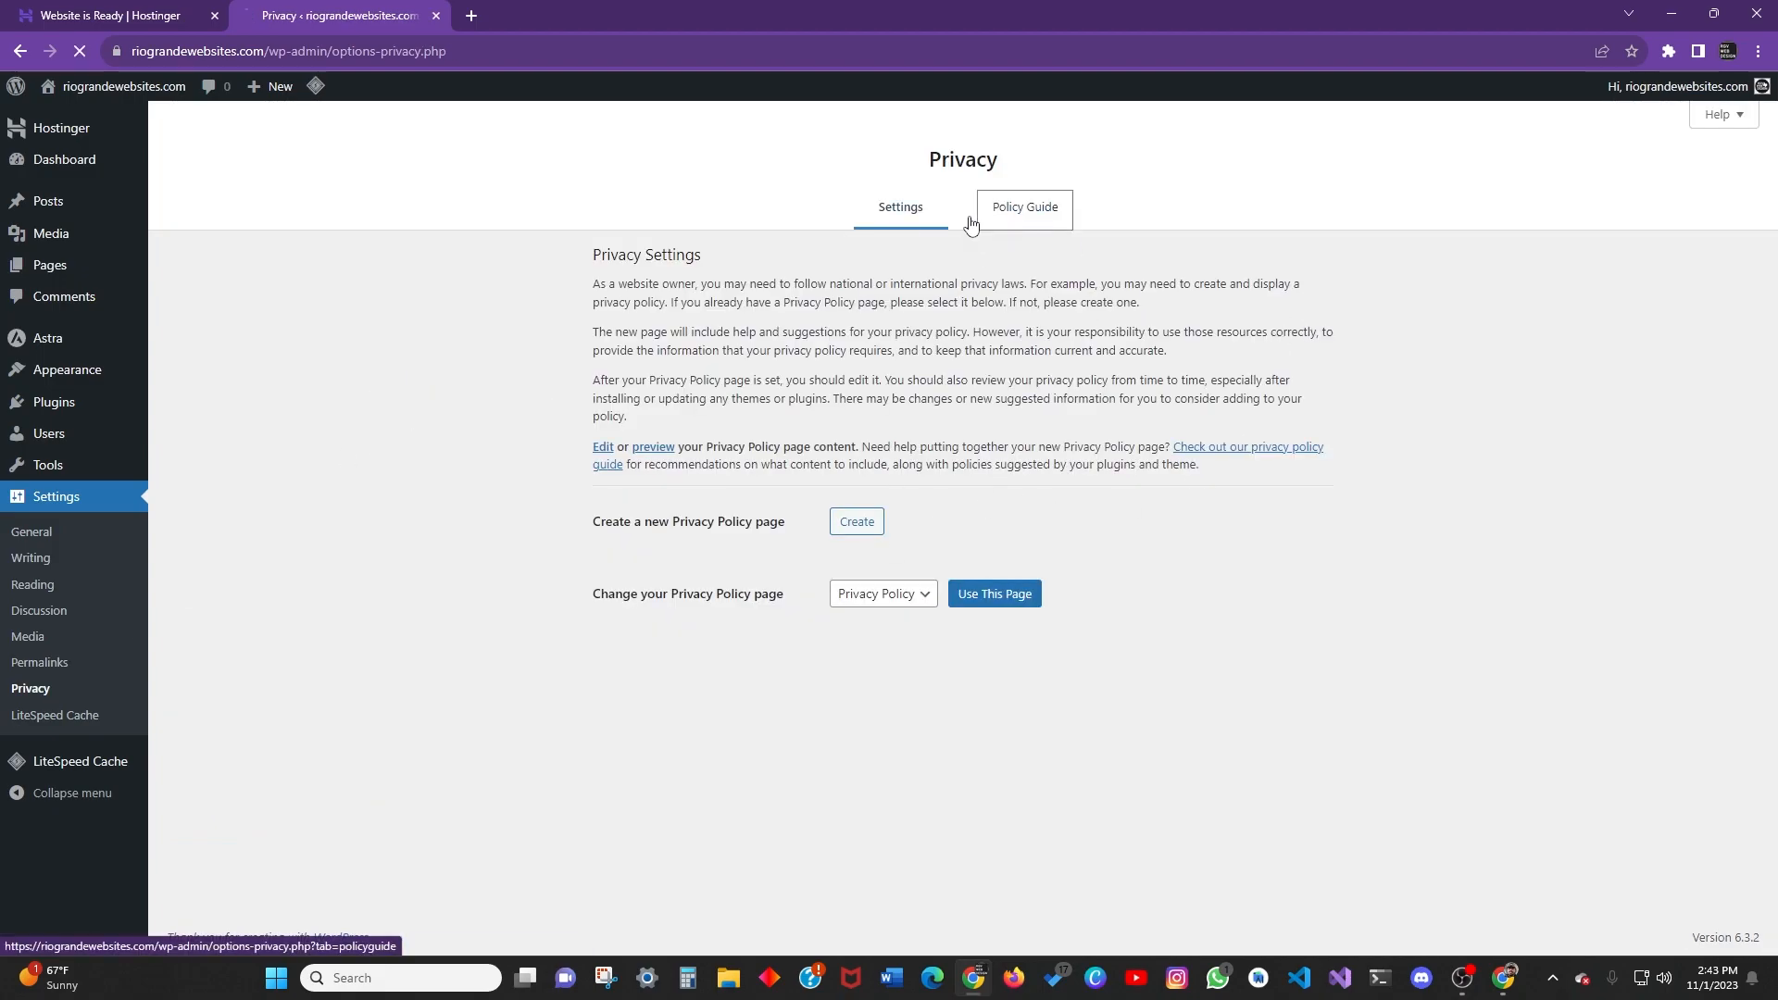
# Glance at the Privacy Policy Guide, then open the LiteSpeed Cache dashboard.
pyautogui.click(1019, 213)
pyautogui.click(911, 192)
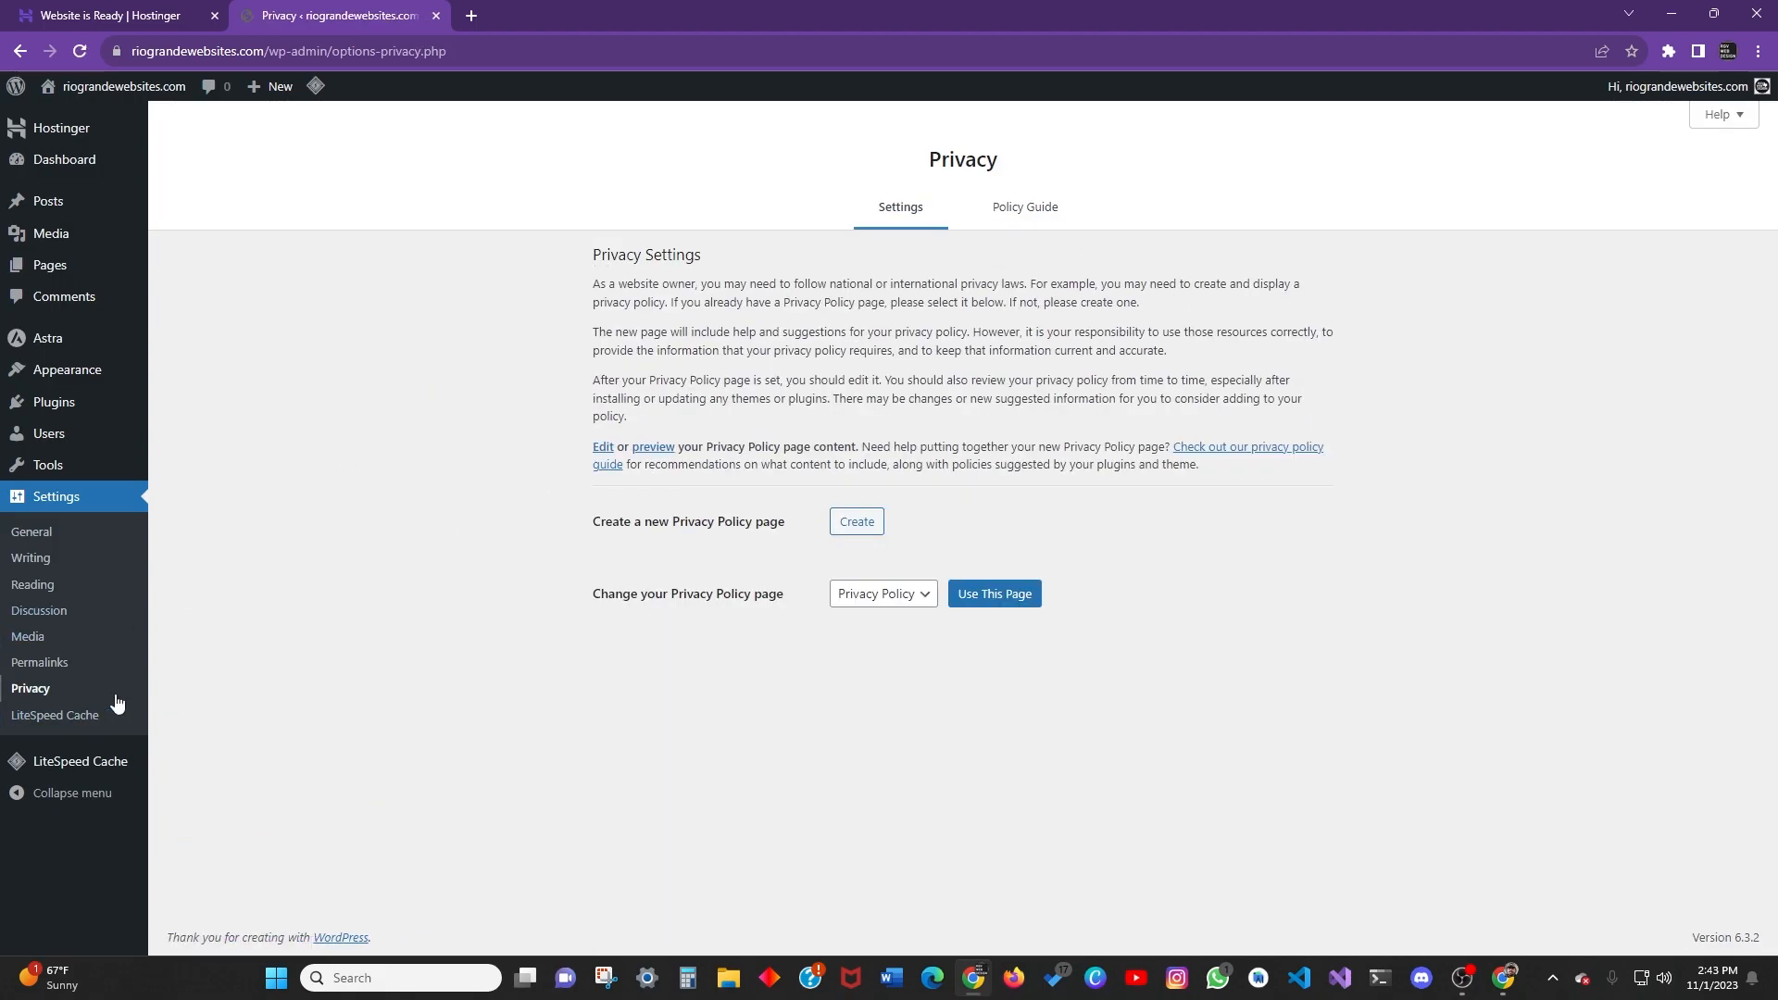
pyautogui.click(51, 718)
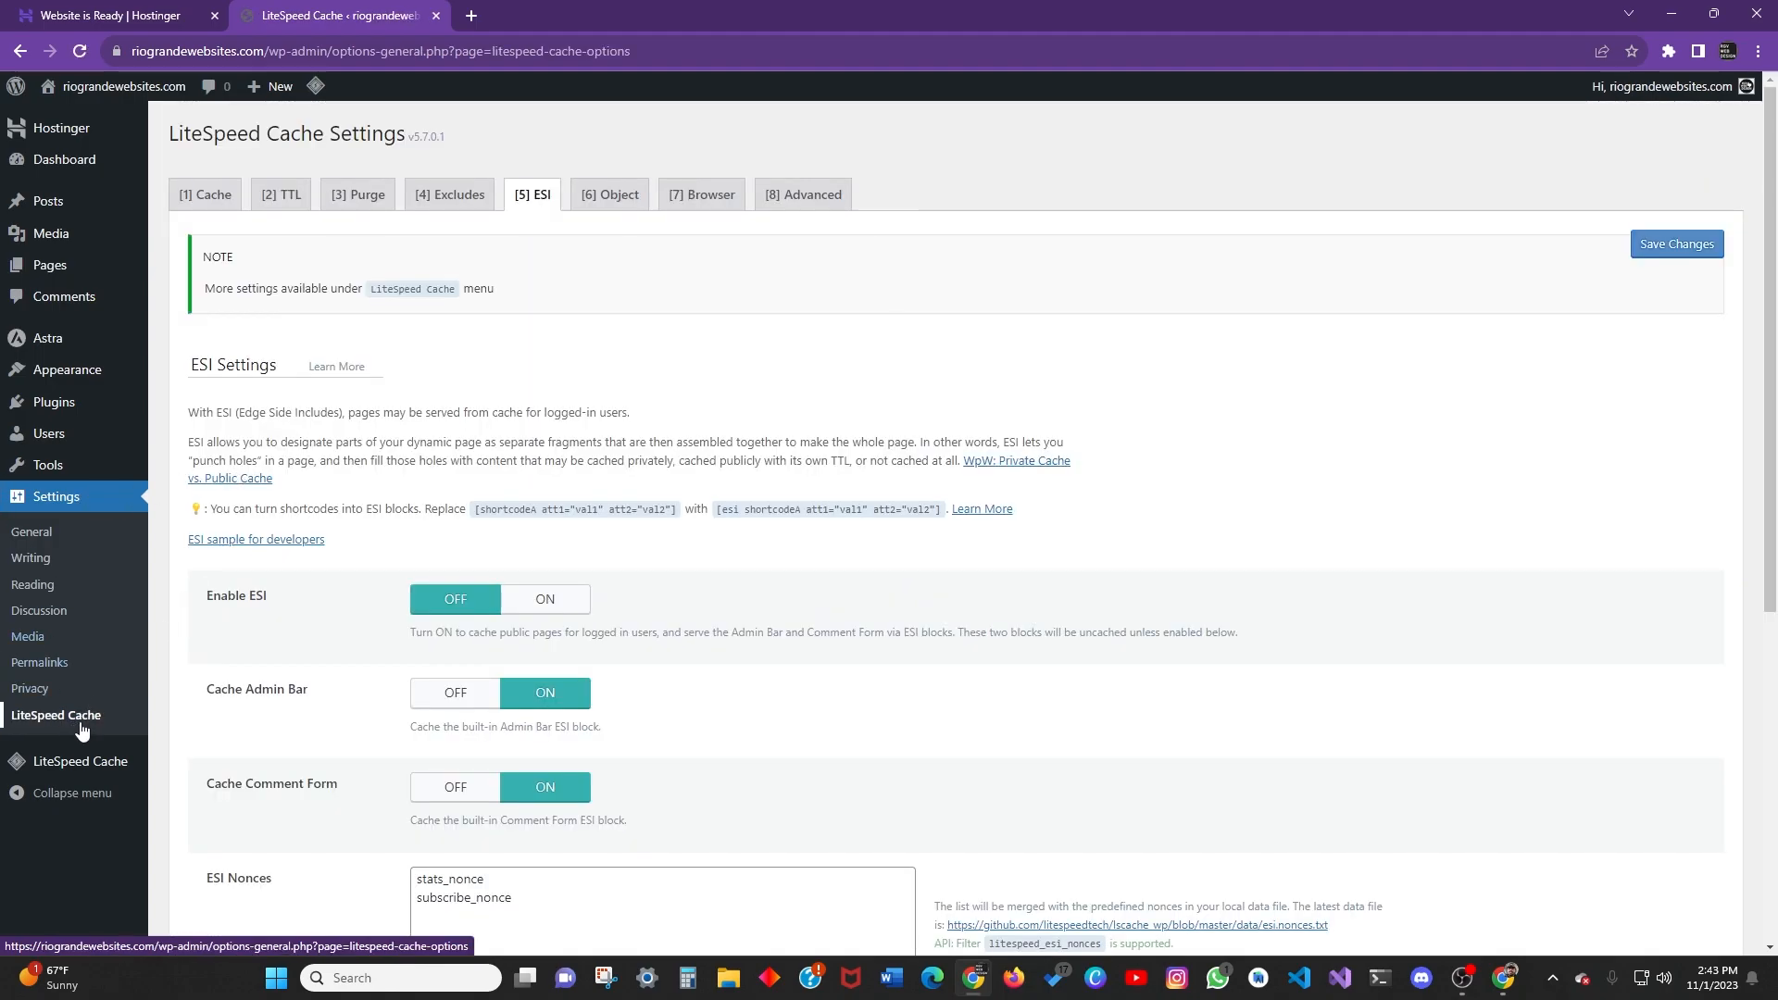
pyautogui.scroll(-3, 79, 482)
pyautogui.scroll(3, 74, 525)
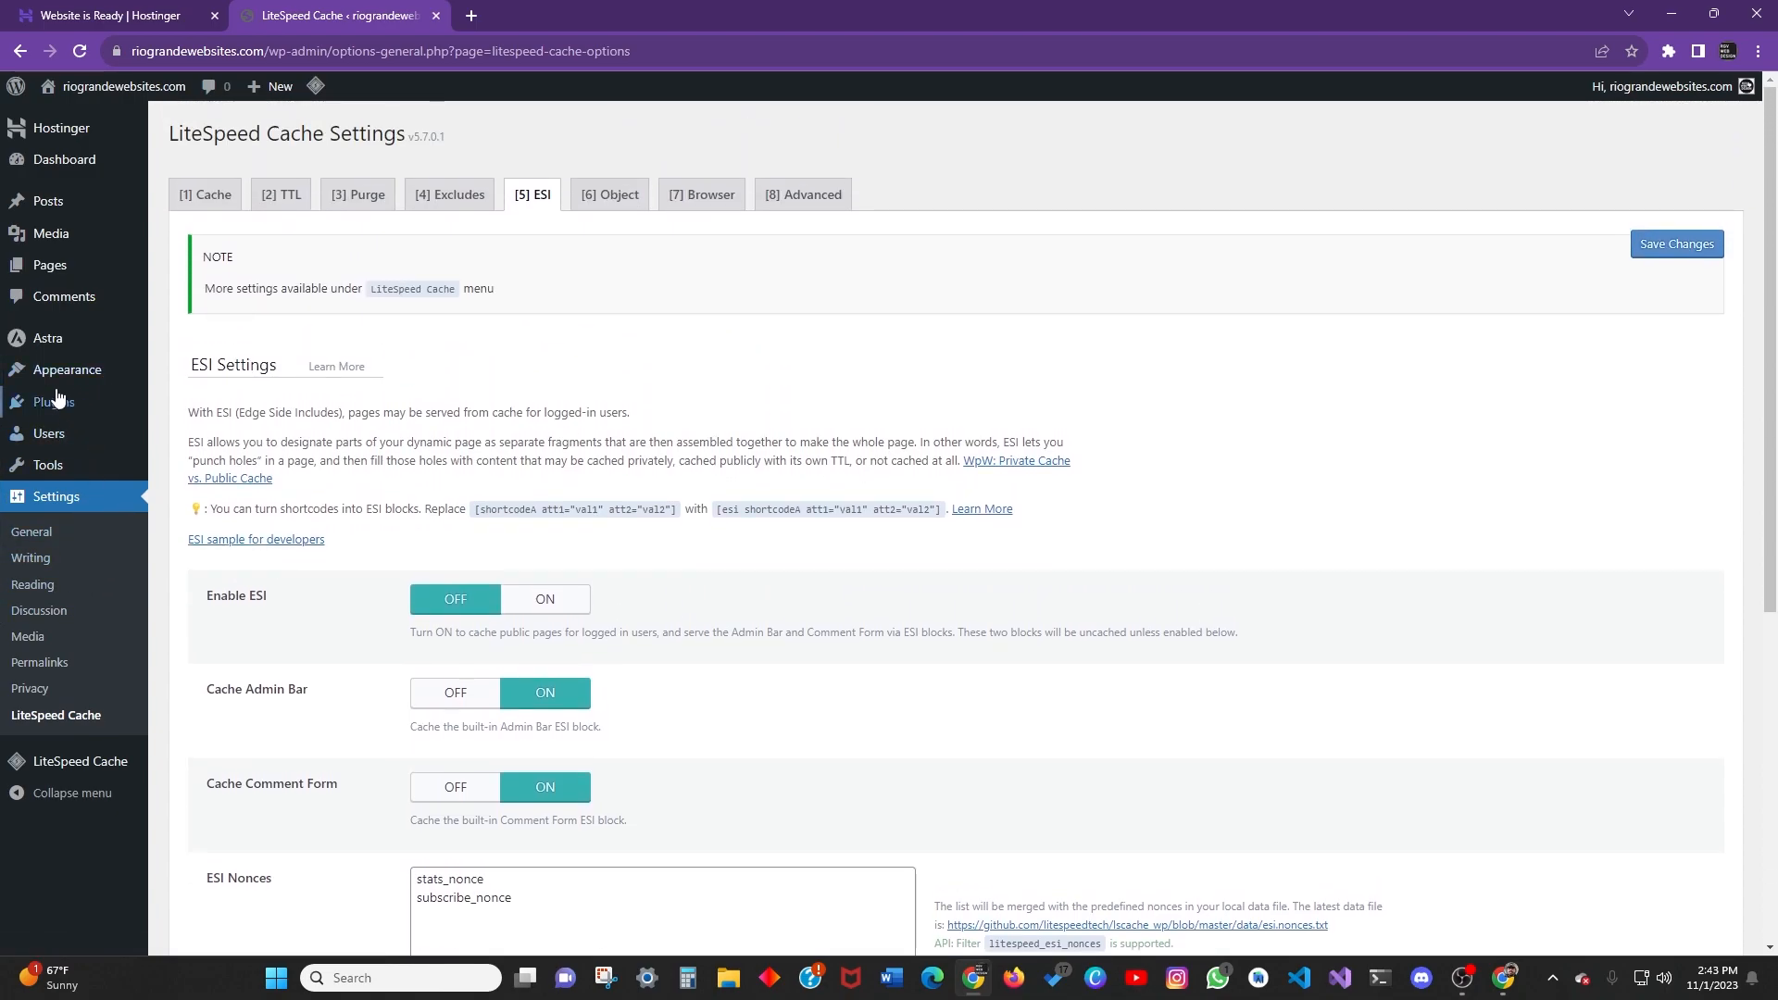
pyautogui.click(81, 769)
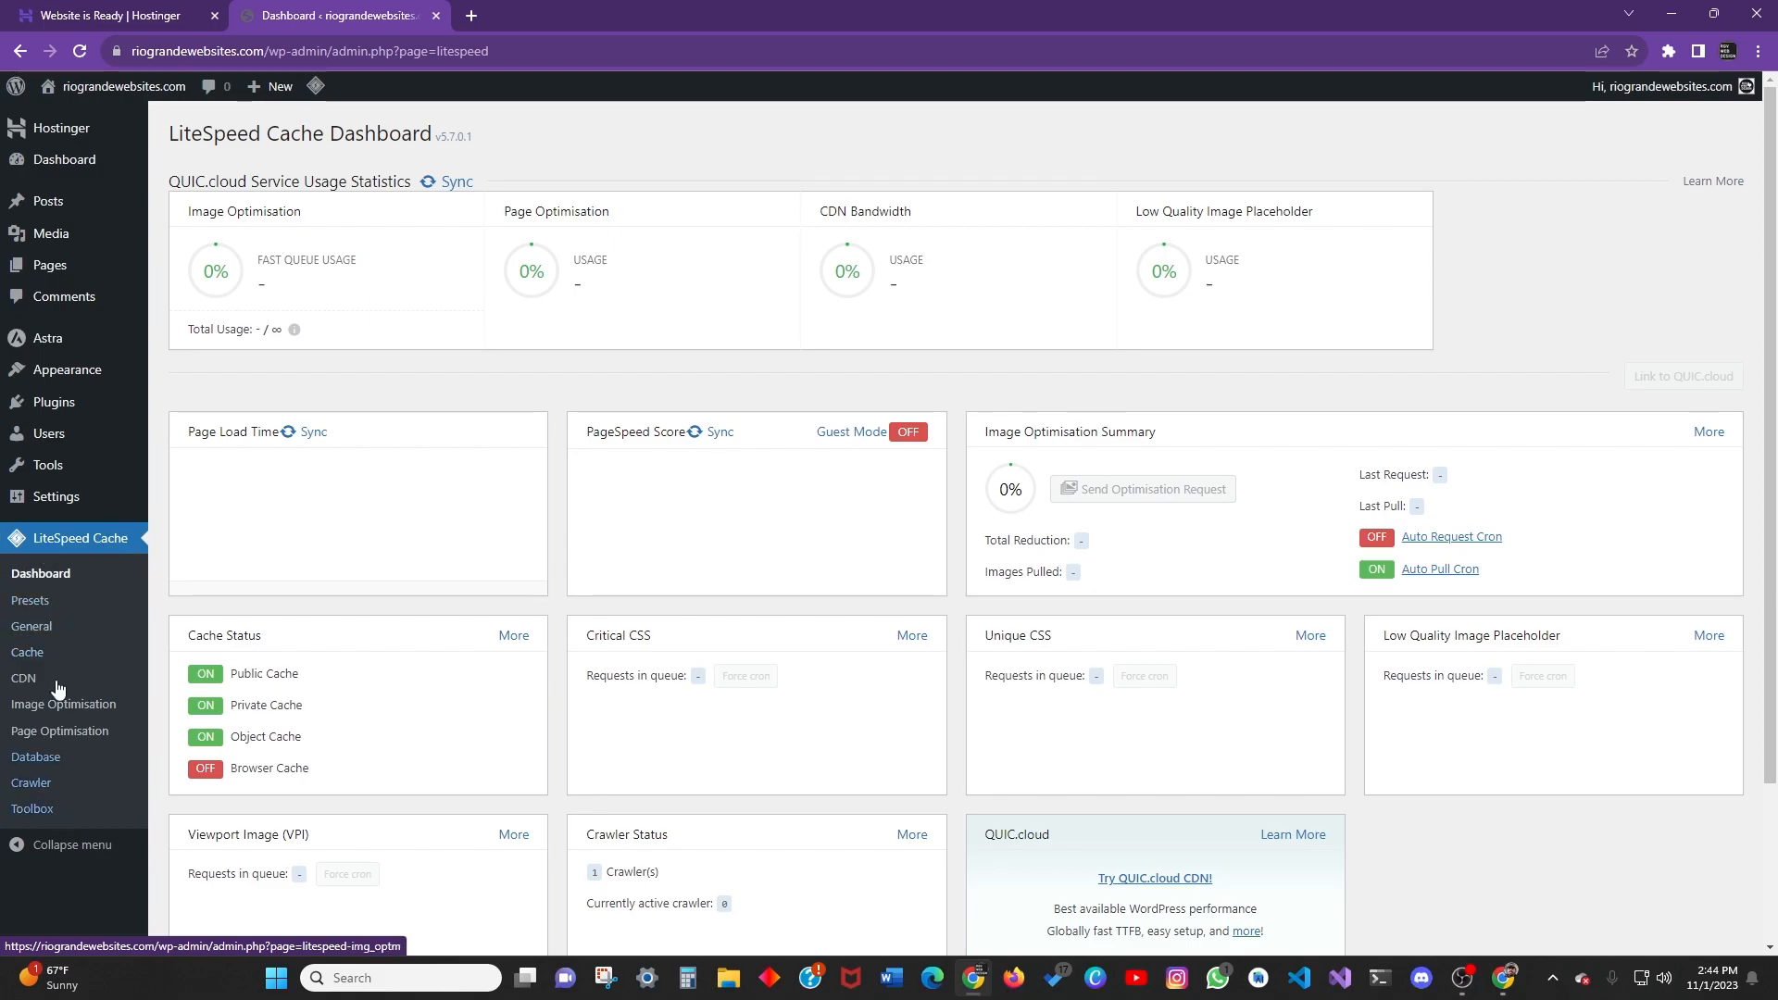
# Browse the LiteSpeed Cache Presets, General, Cache and CDN pages.
pyautogui.click(31, 600)
pyautogui.click(45, 626)
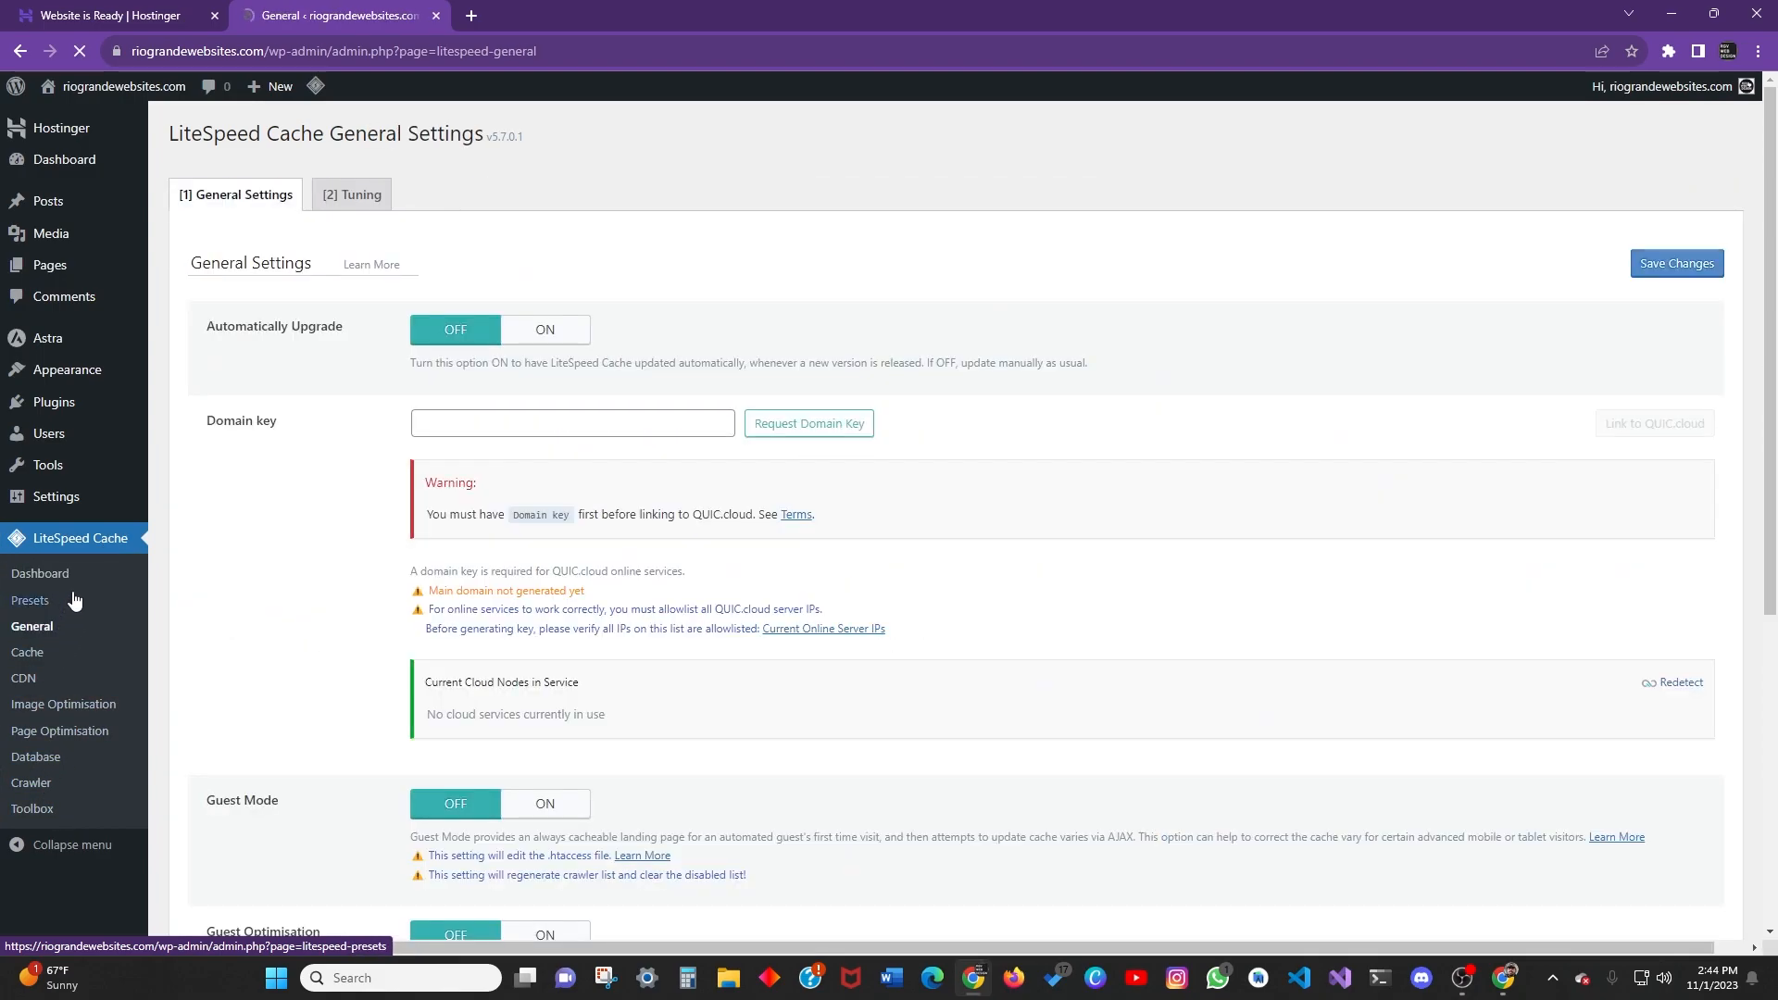
pyautogui.click(32, 654)
pyautogui.click(28, 679)
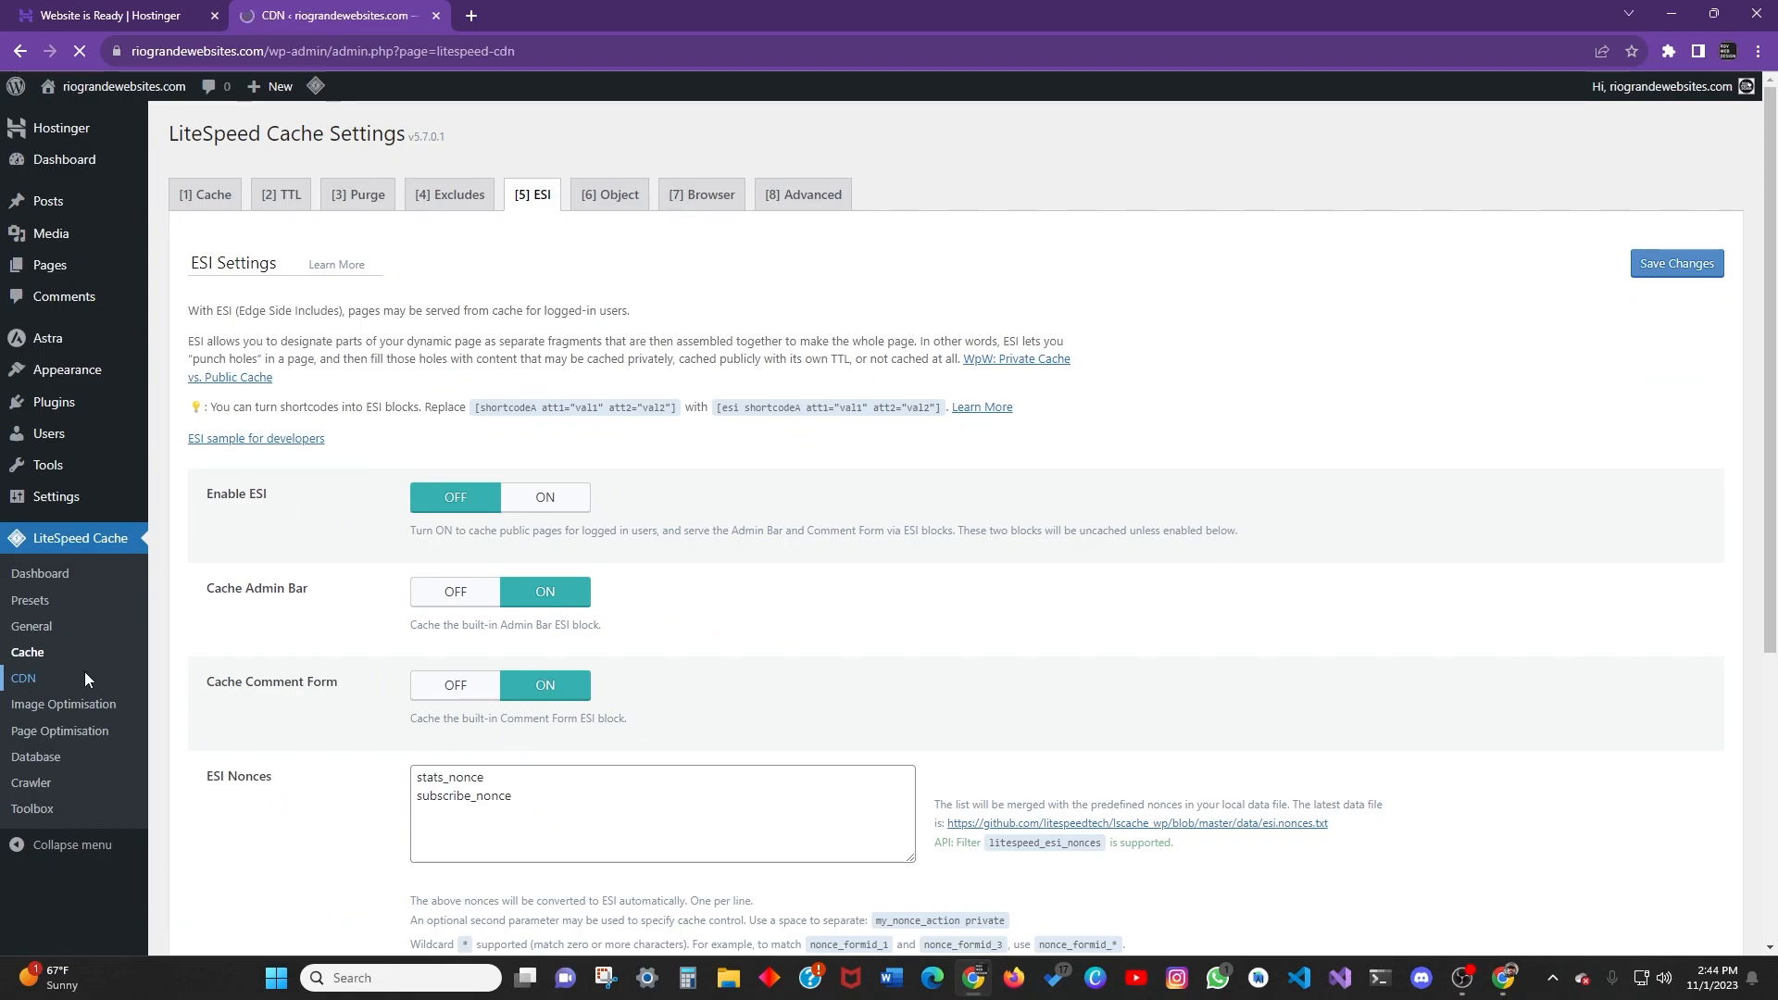
# Collapse and re-expand the admin sidebar, then return to the main Dashboard.
pyautogui.moveTo(89, 516)
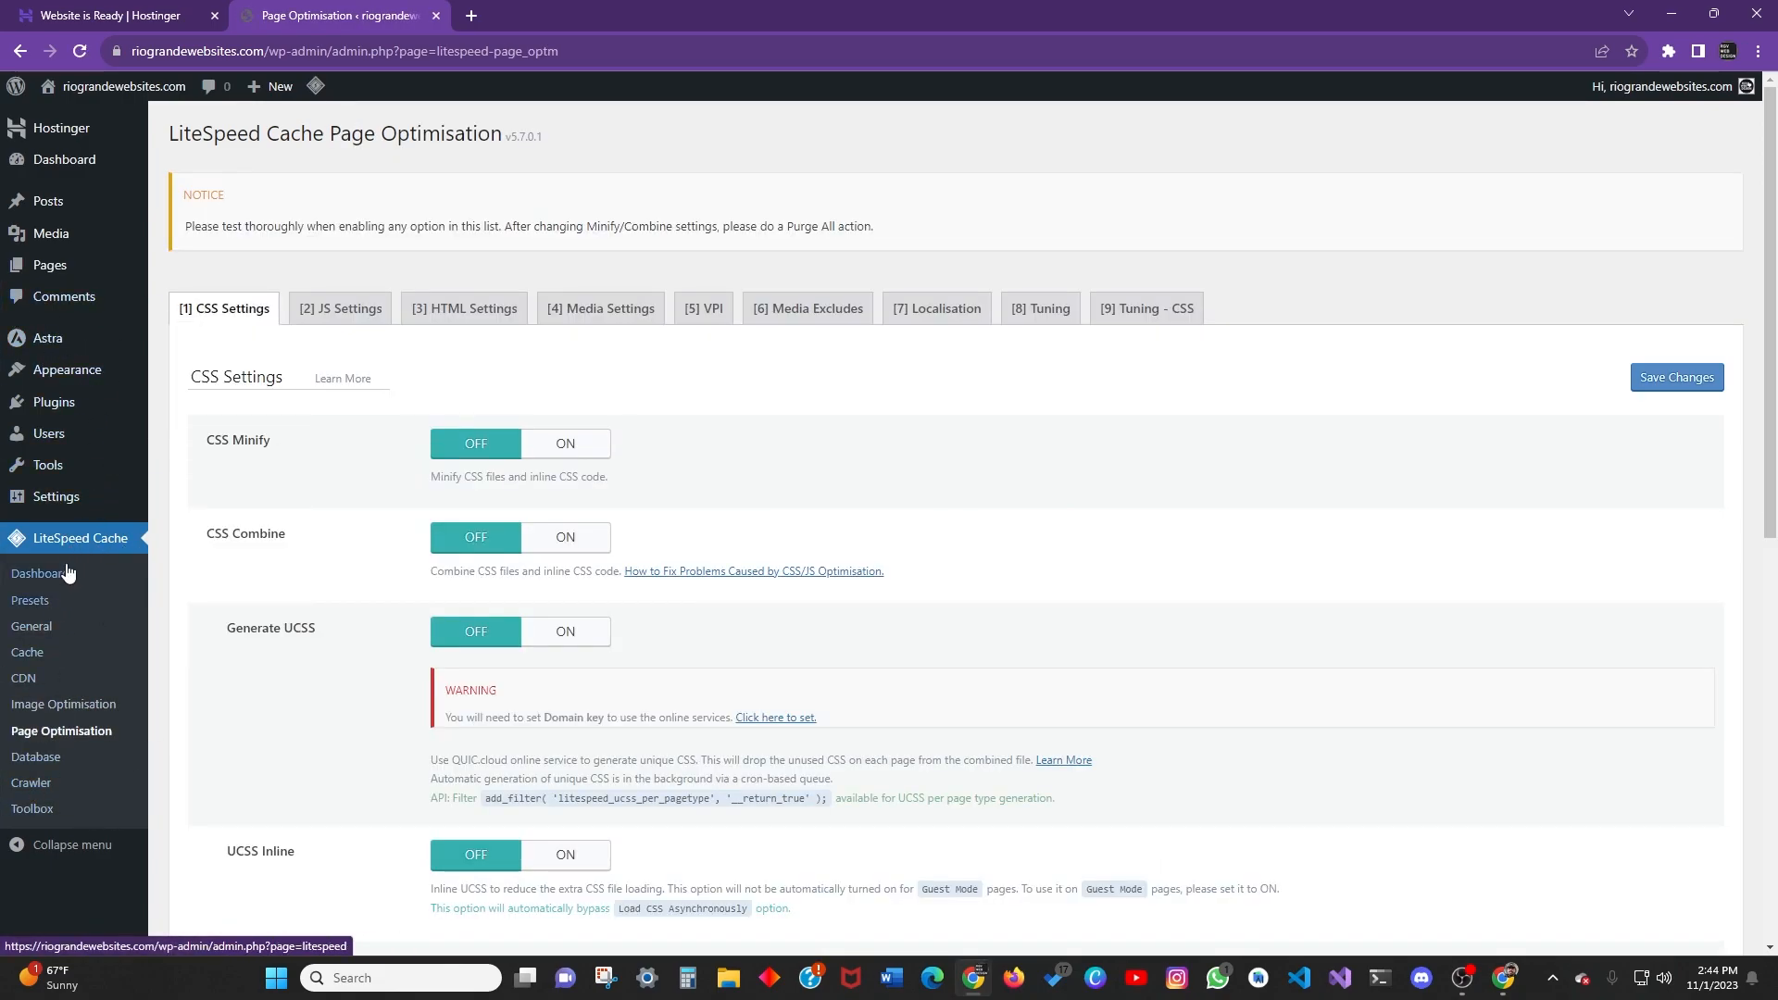
pyautogui.click(22, 845)
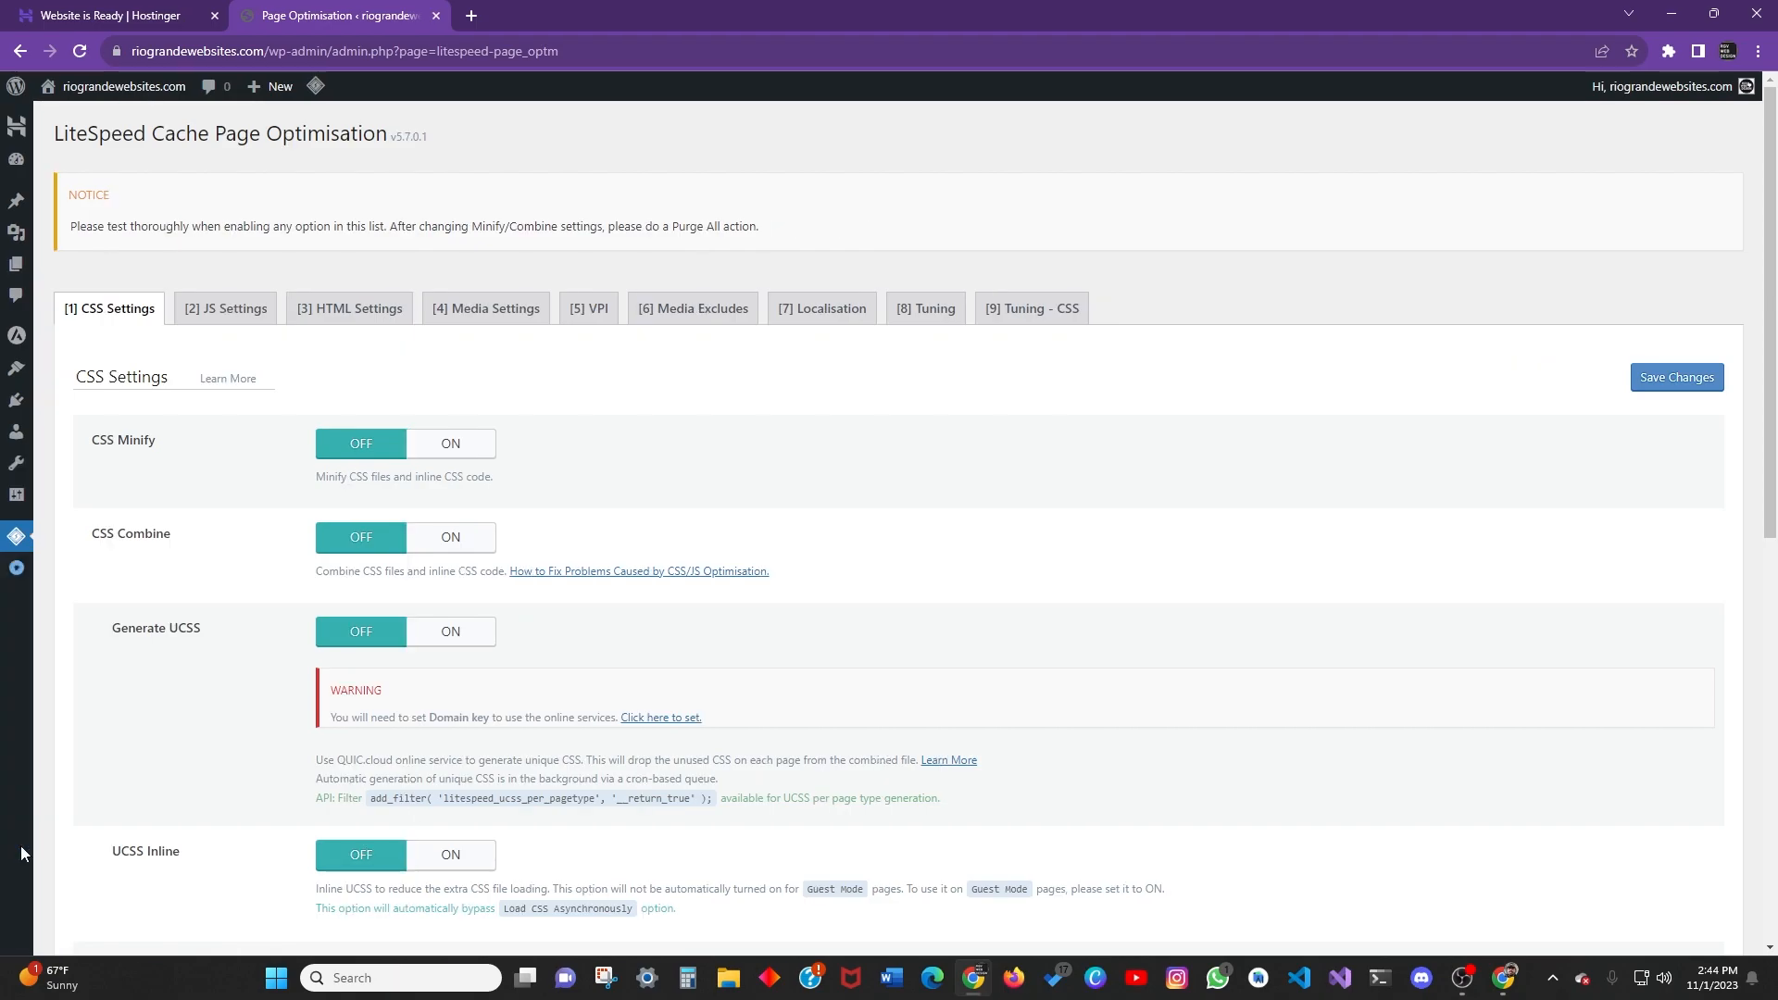
pyautogui.click(13, 572)
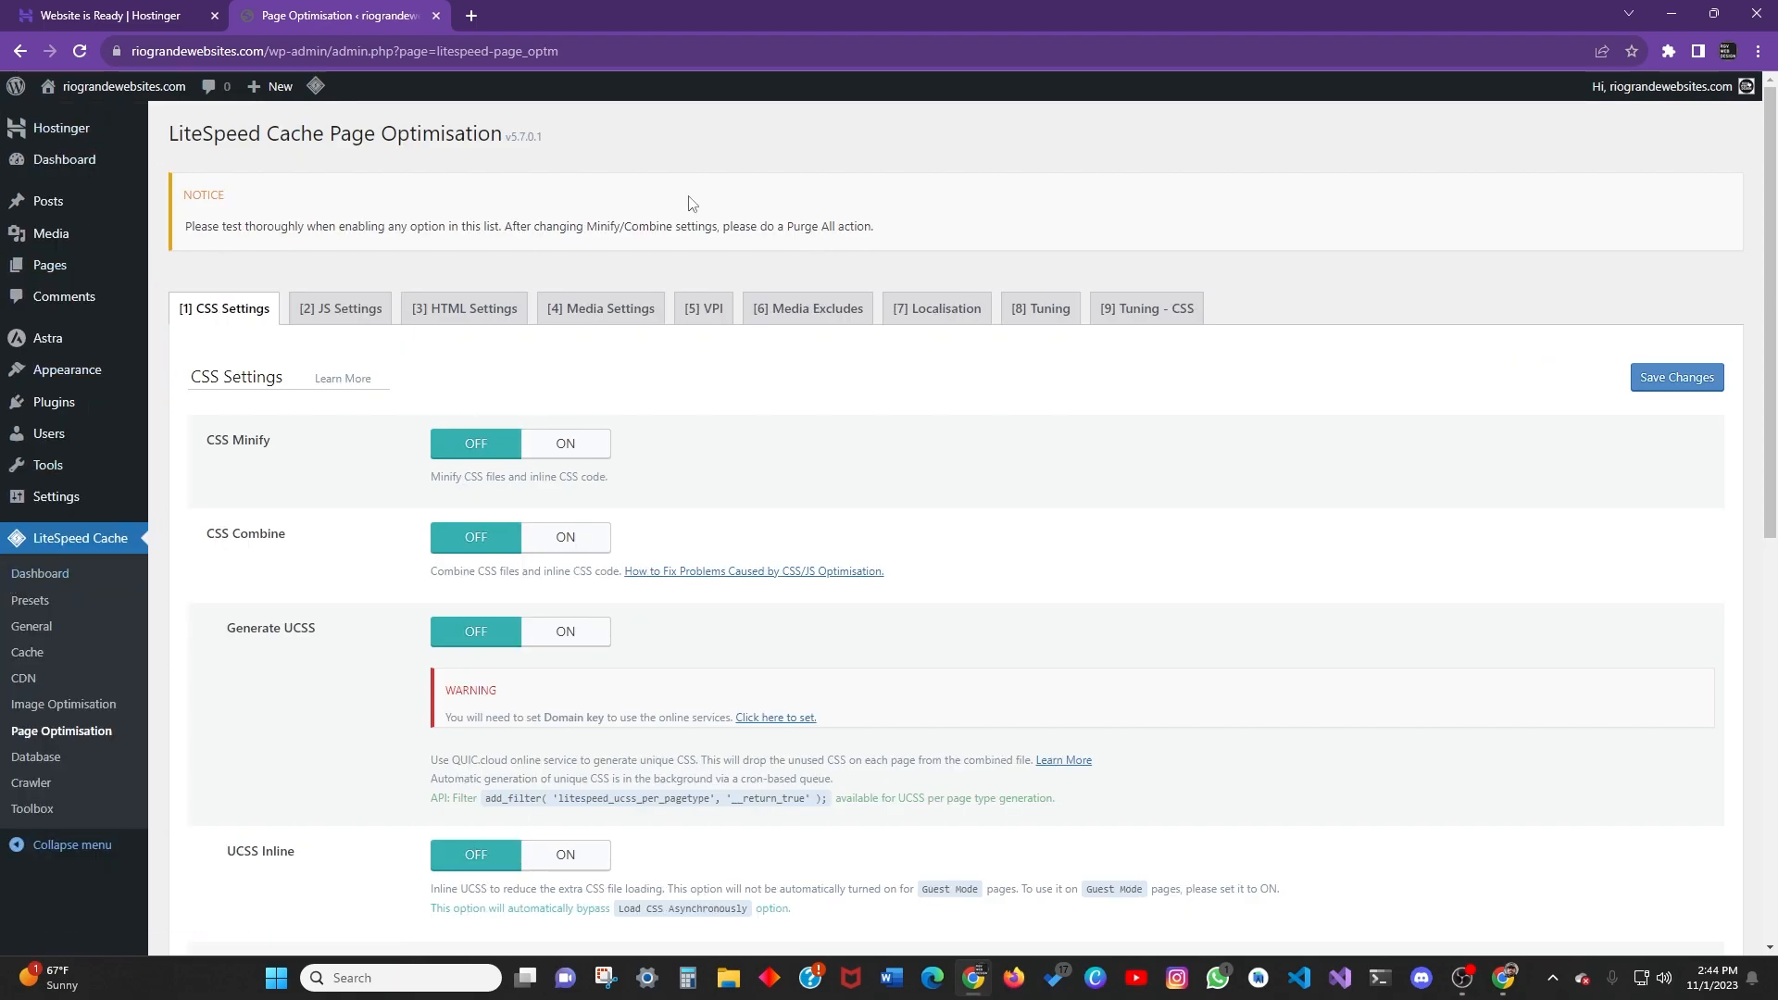
pyautogui.scroll(-10, 683, 500)
pyautogui.scroll(10, 389, 685)
pyautogui.scroll(-6, 371, 676)
pyautogui.scroll(6, 463, 861)
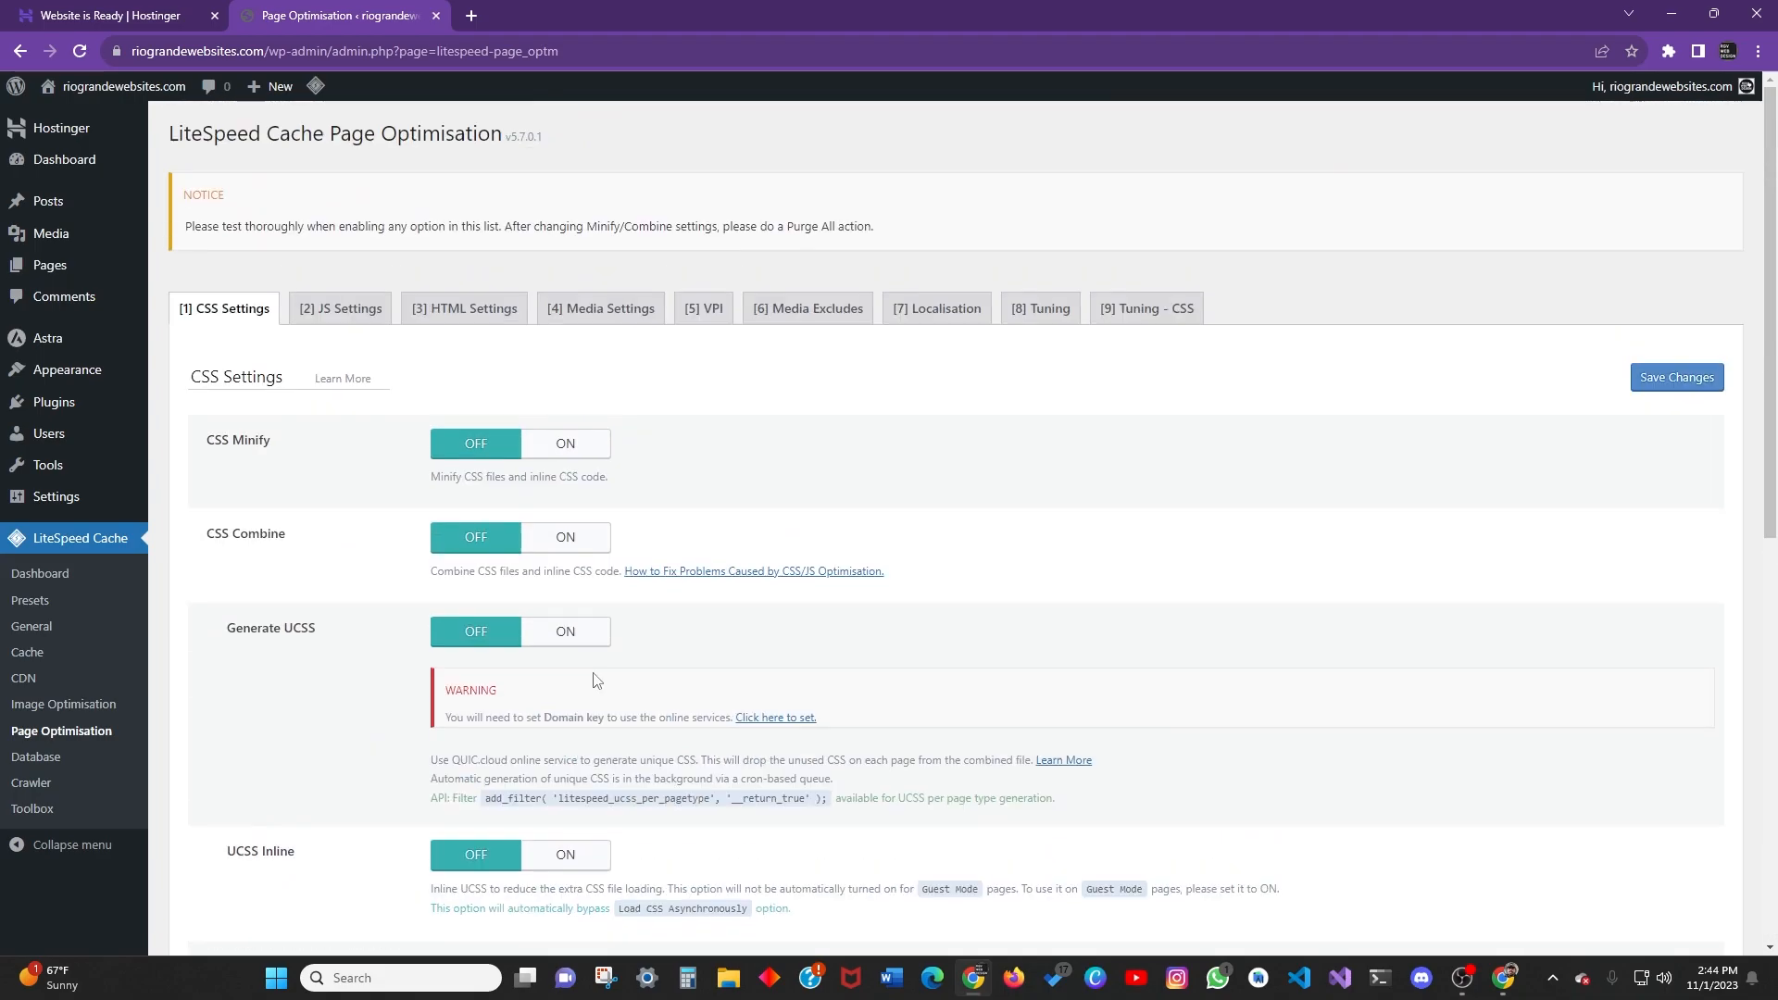
pyautogui.click(58, 171)
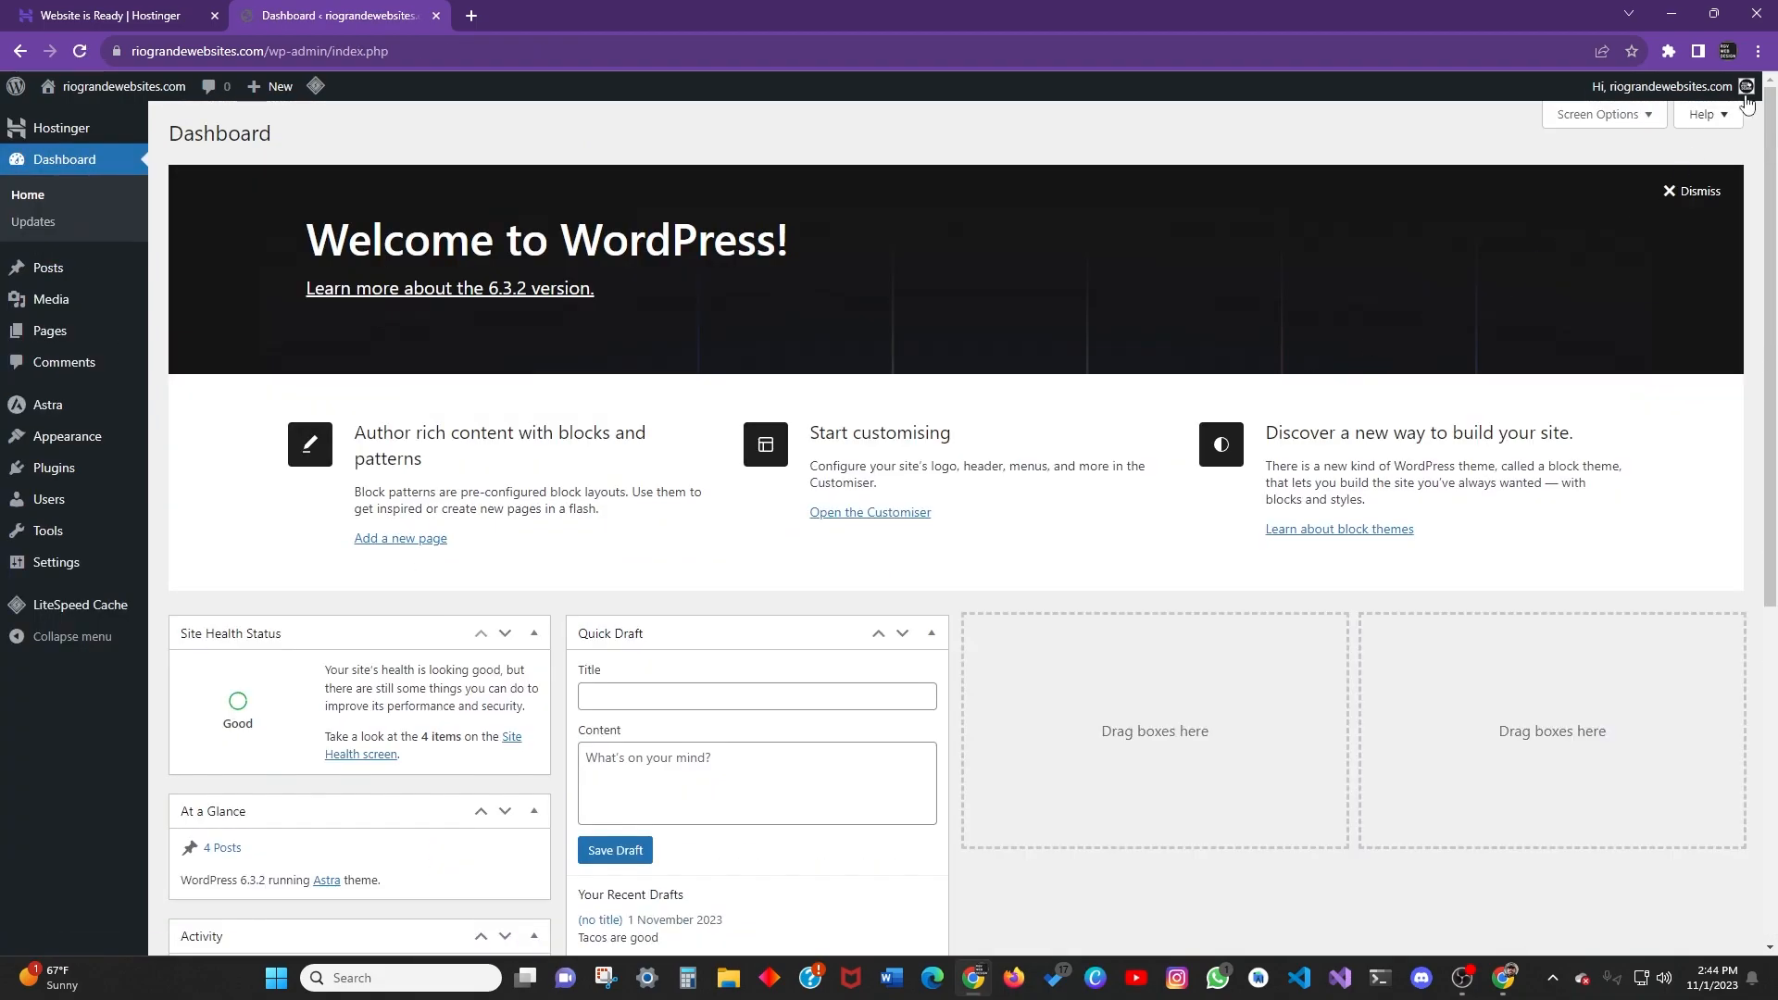
pyautogui.click(1620, 114)
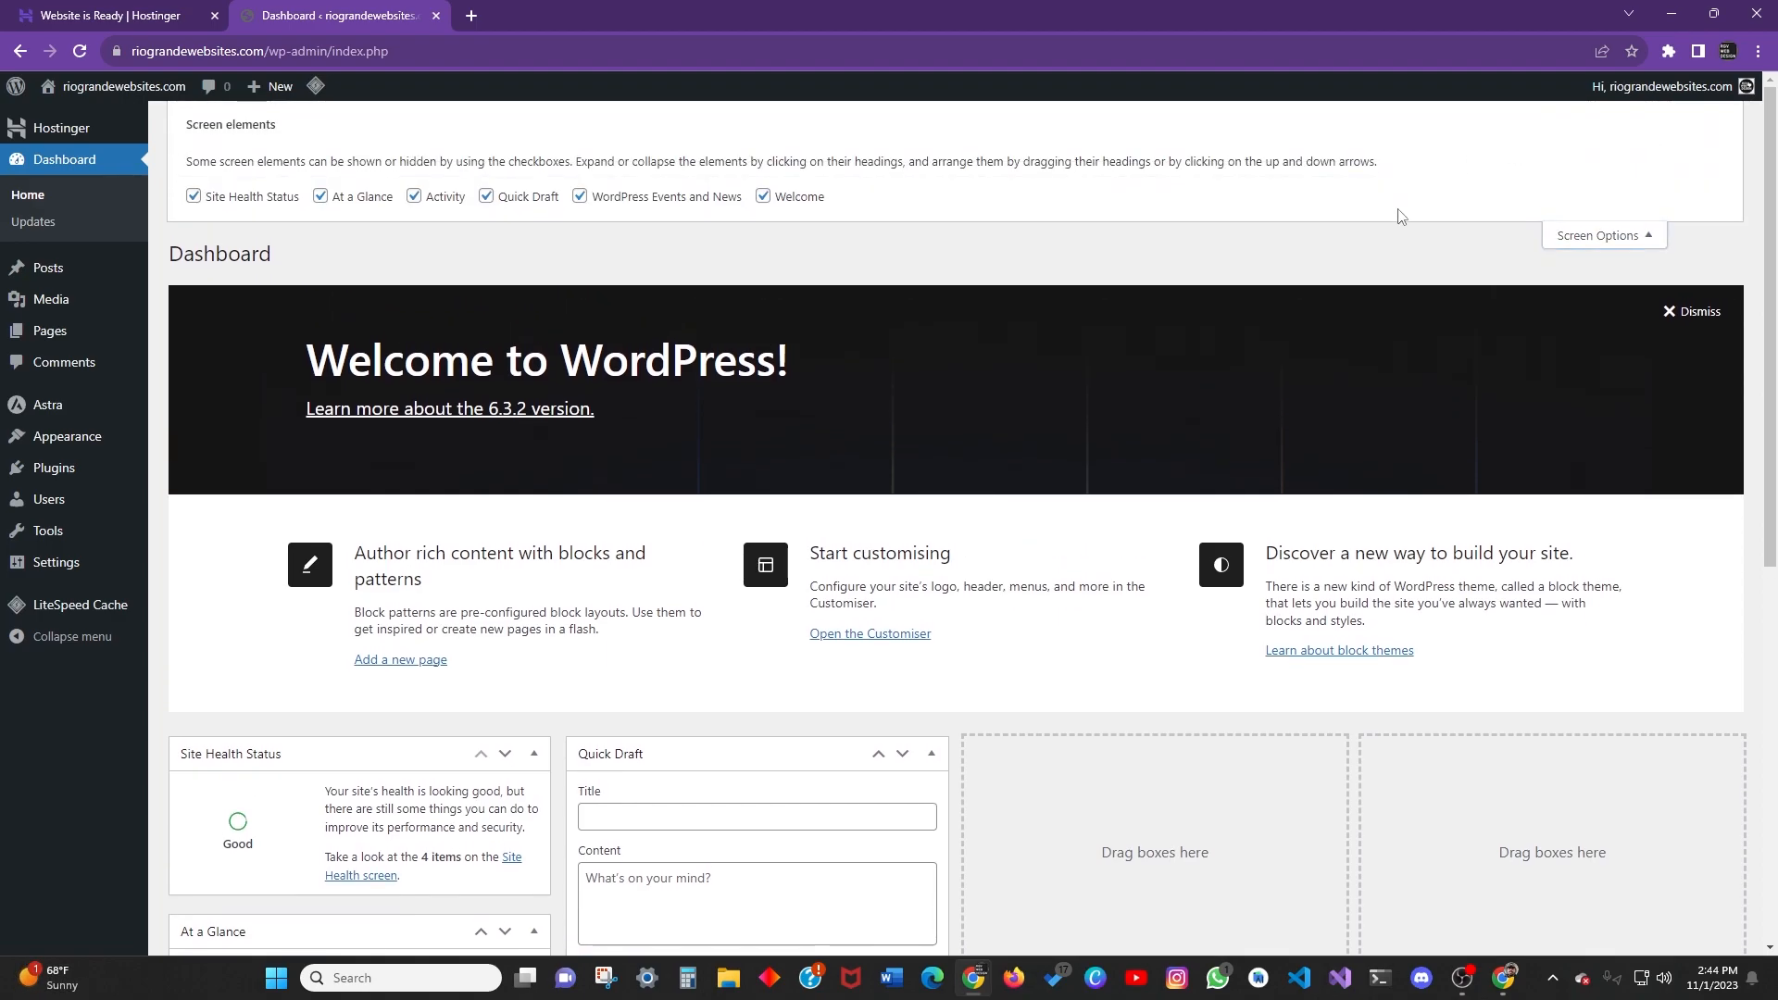
pyautogui.click(1632, 236)
pyautogui.click(1721, 115)
pyautogui.click(1706, 265)
pyautogui.moveTo(1708, 86)
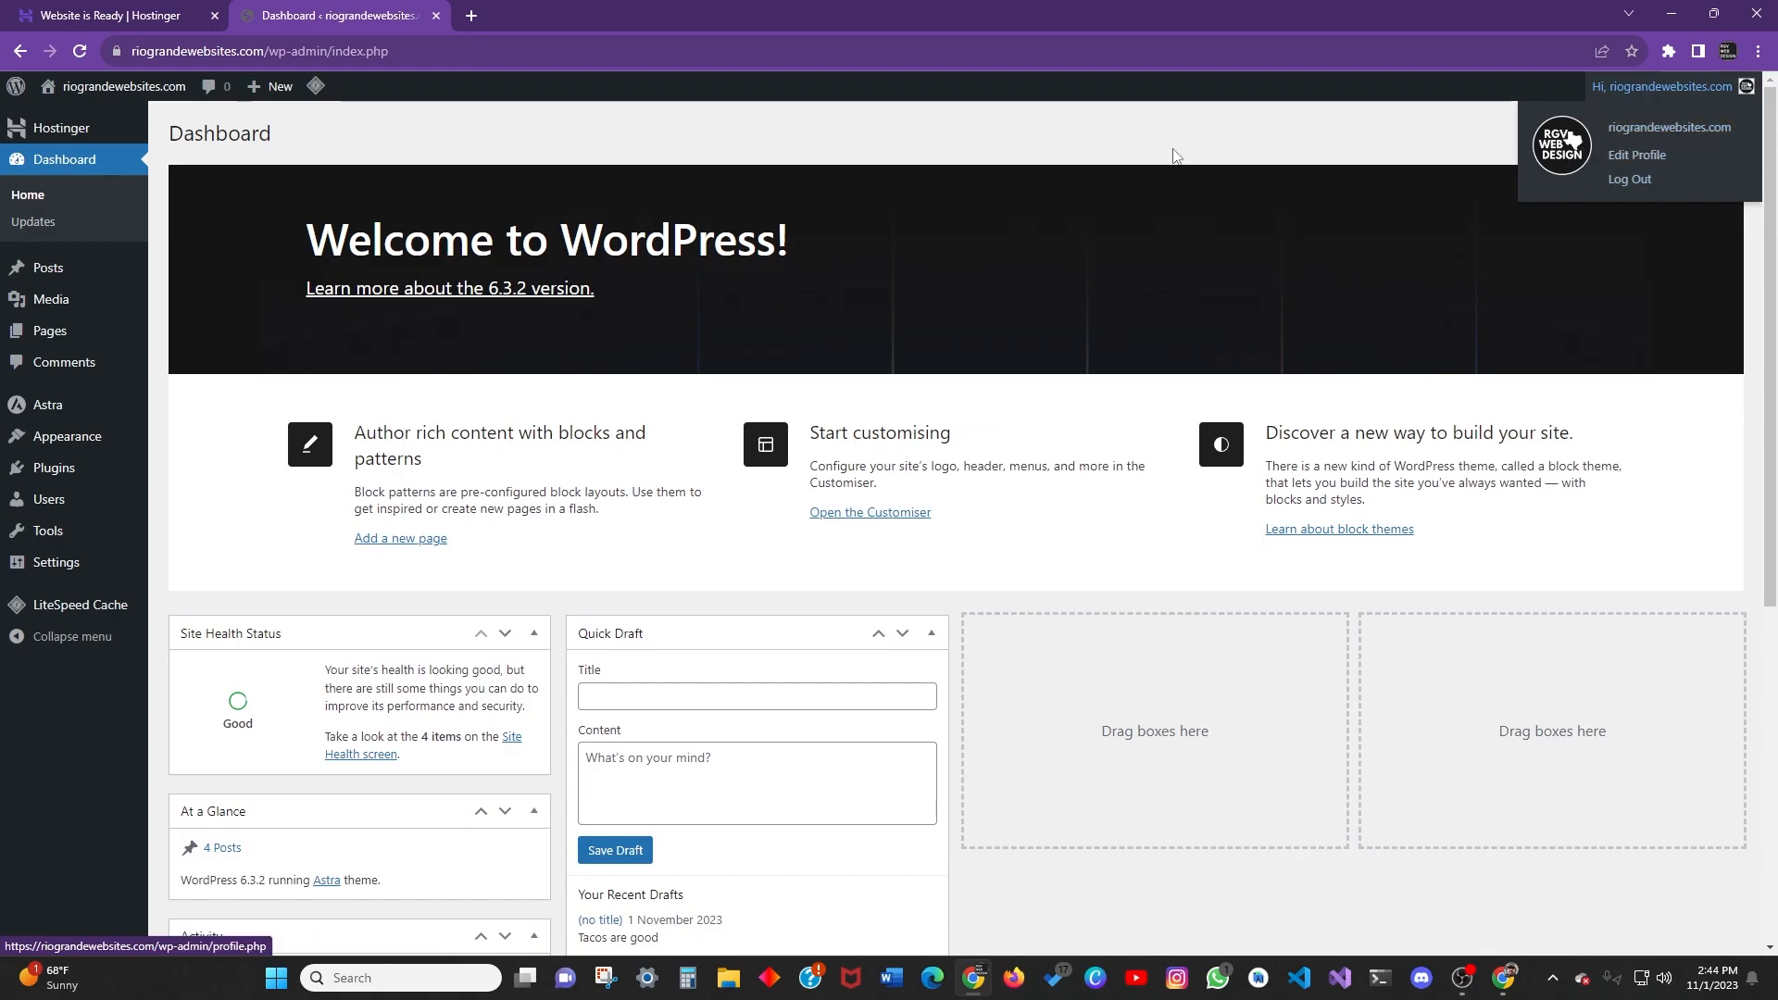
pyautogui.scroll(-1, 369, 315)
pyautogui.scroll(1, 315, 280)
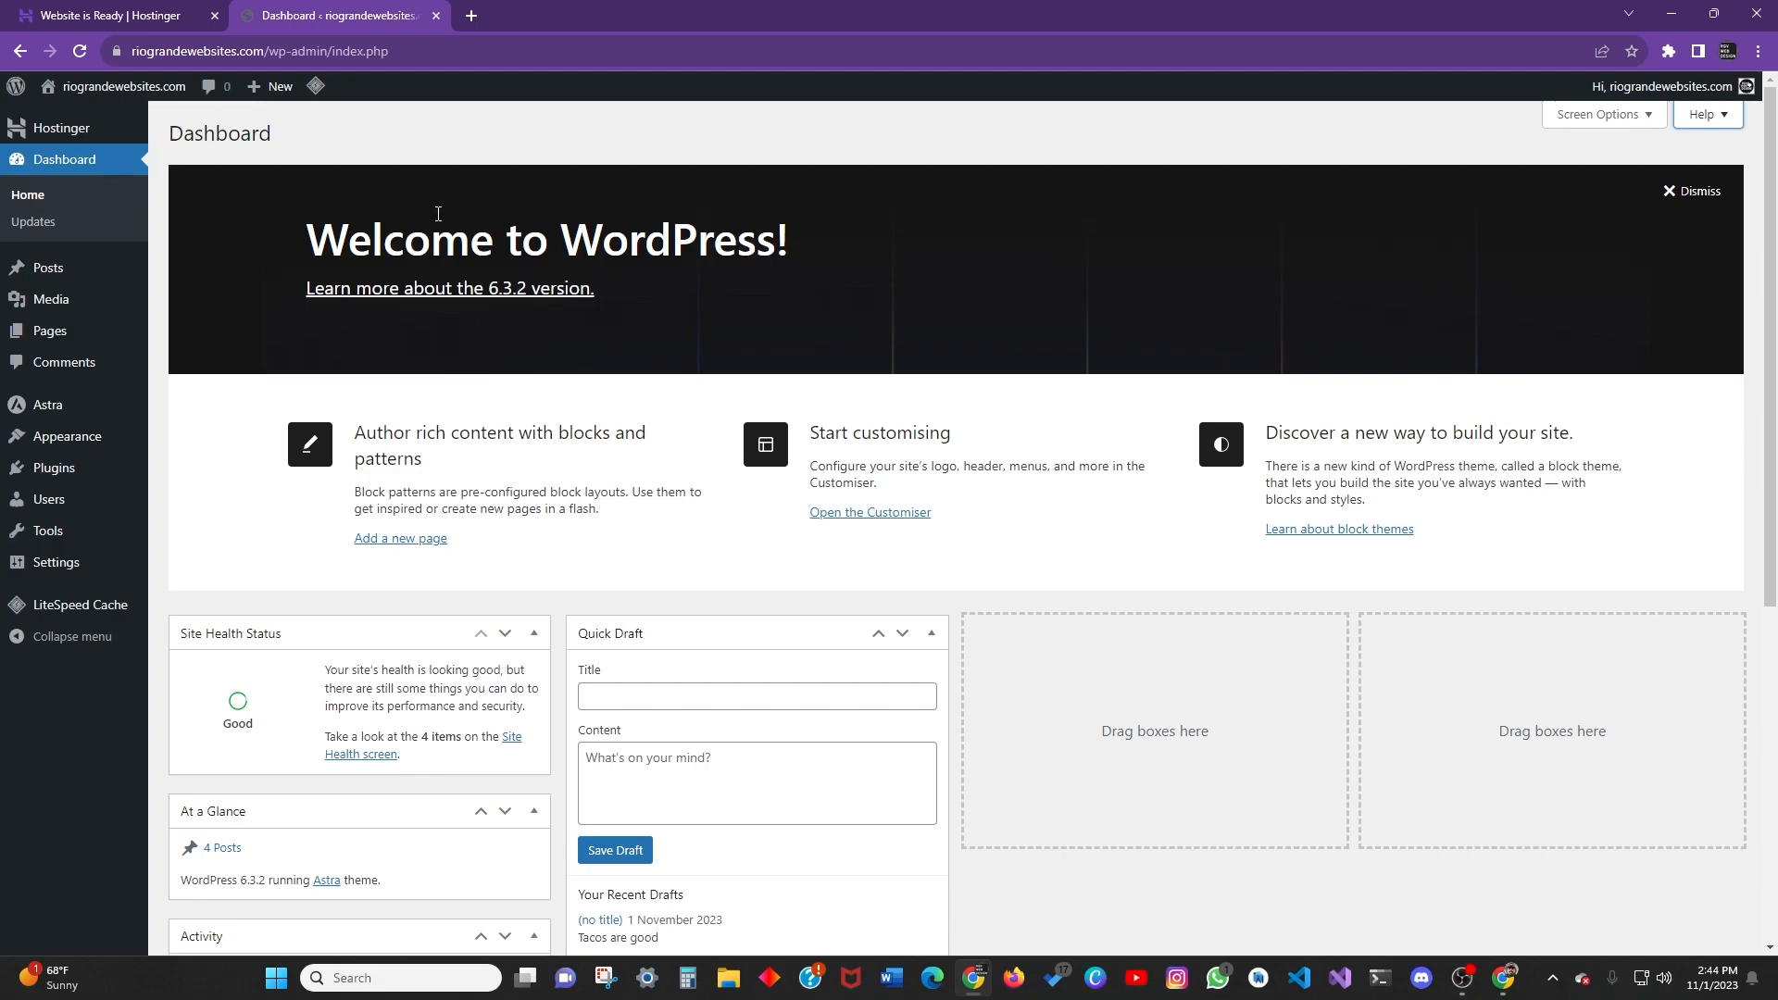
pyautogui.moveTo(276, 88)
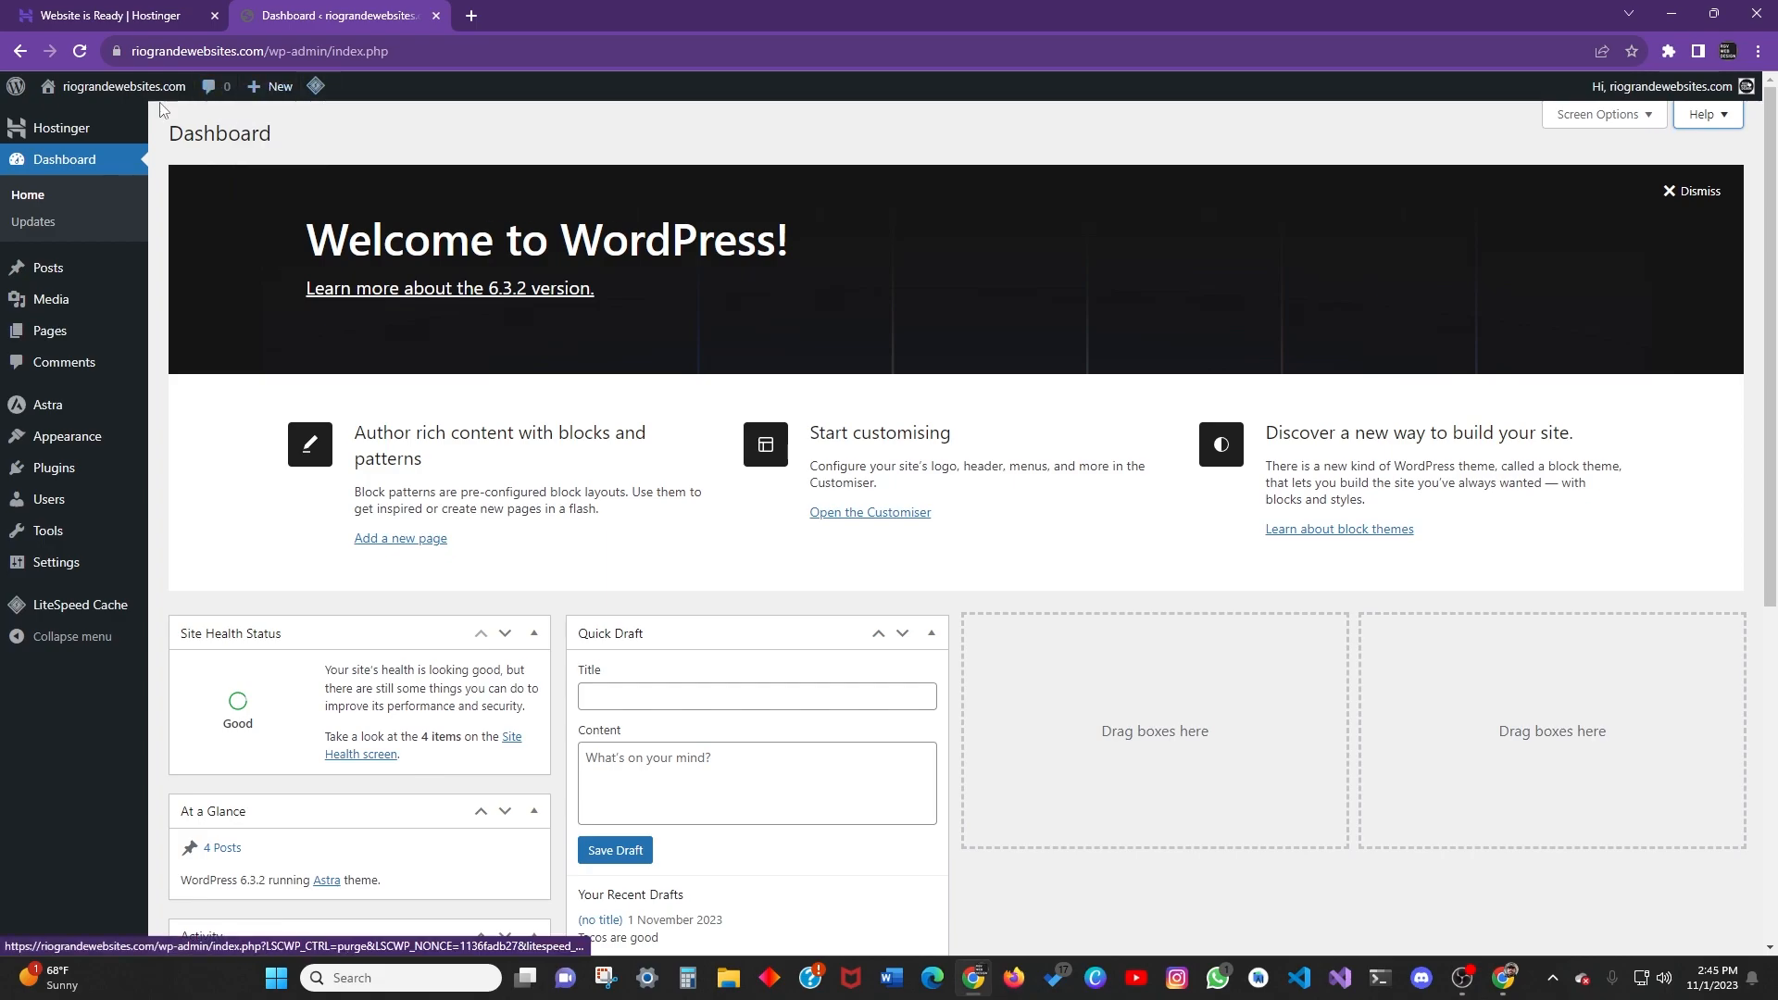
pyautogui.moveTo(134, 88)
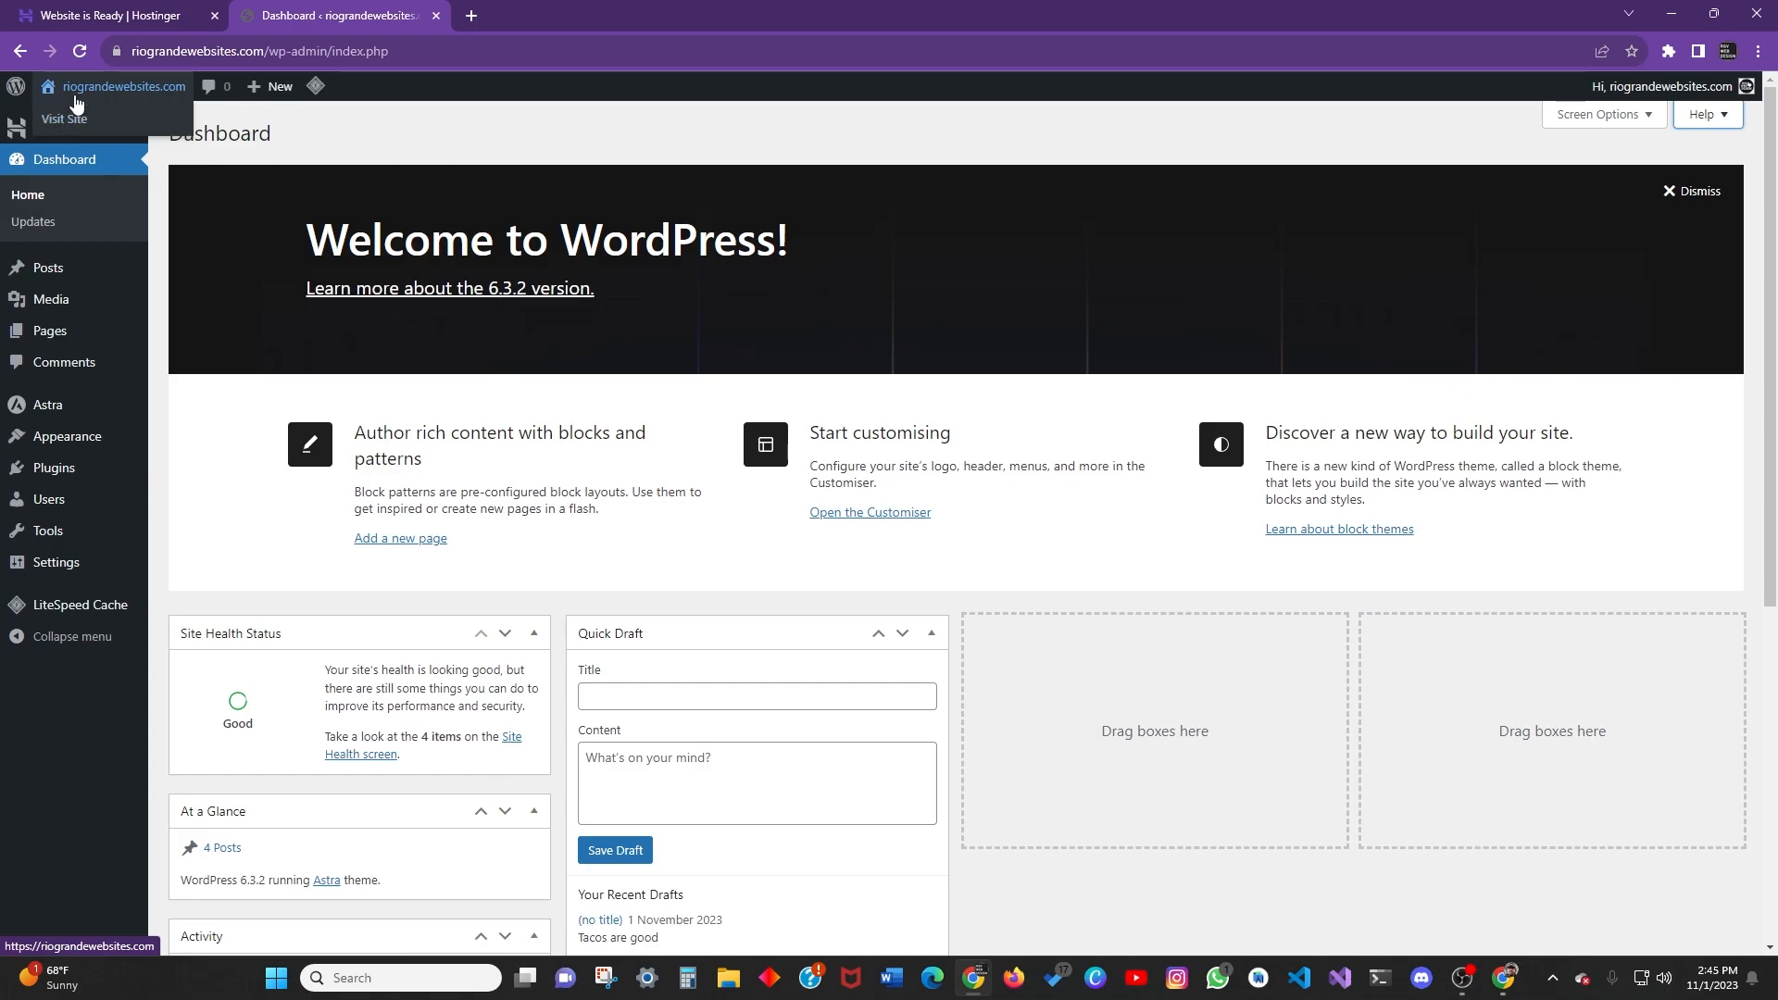
pyautogui.moveTo(13, 93)
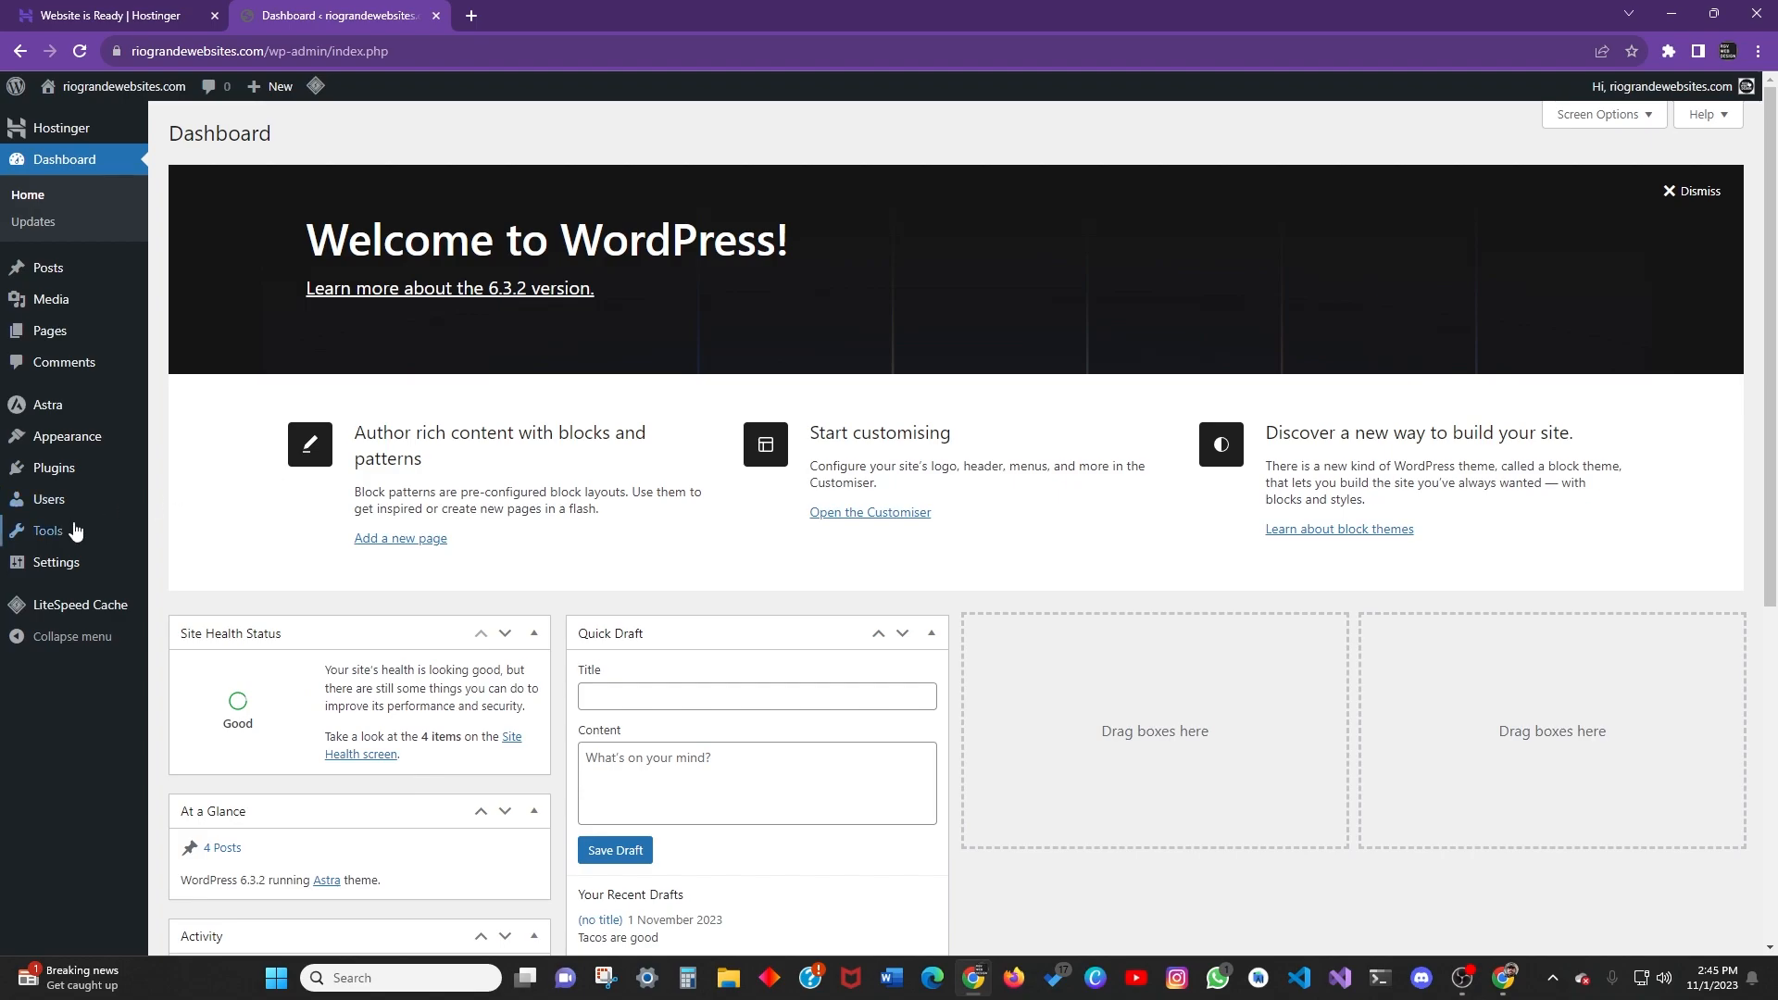
pyautogui.scroll(-3, 232, 250)
pyautogui.scroll(3, 205, 248)
pyautogui.scroll(-5, 178, 320)
pyautogui.scroll(5, 185, 351)
pyautogui.scroll(-5, 268, 250)
pyautogui.scroll(5, 291, 314)
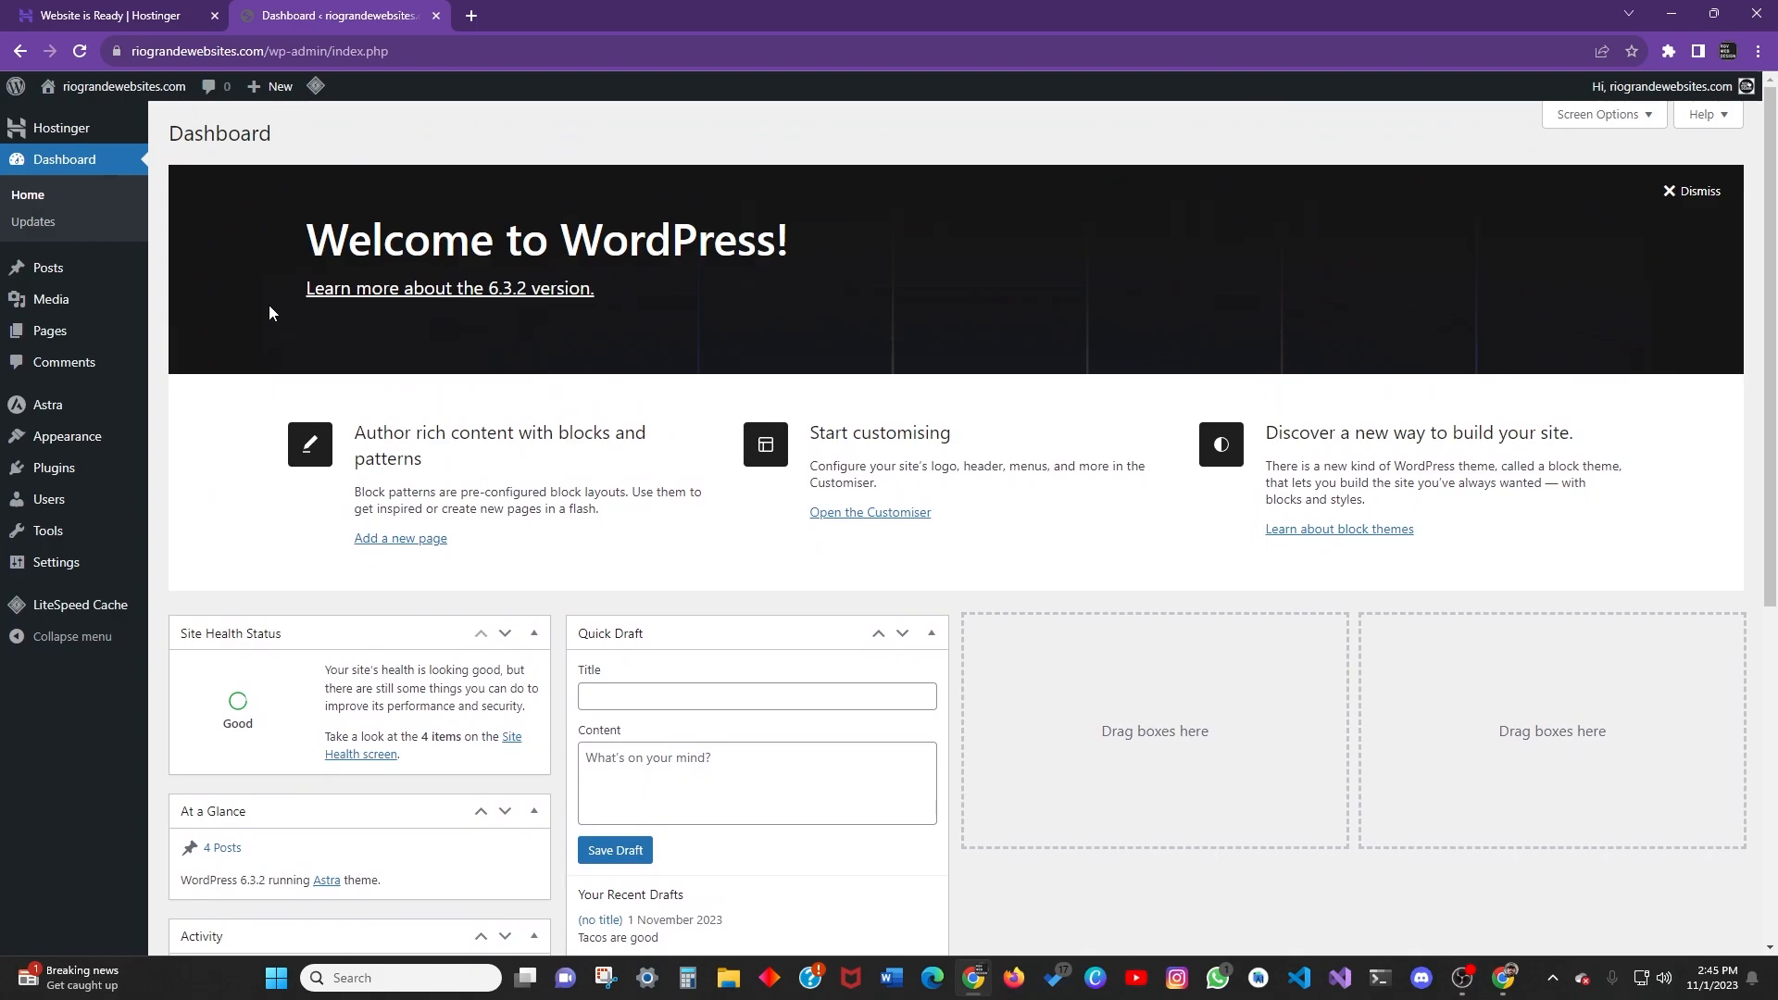